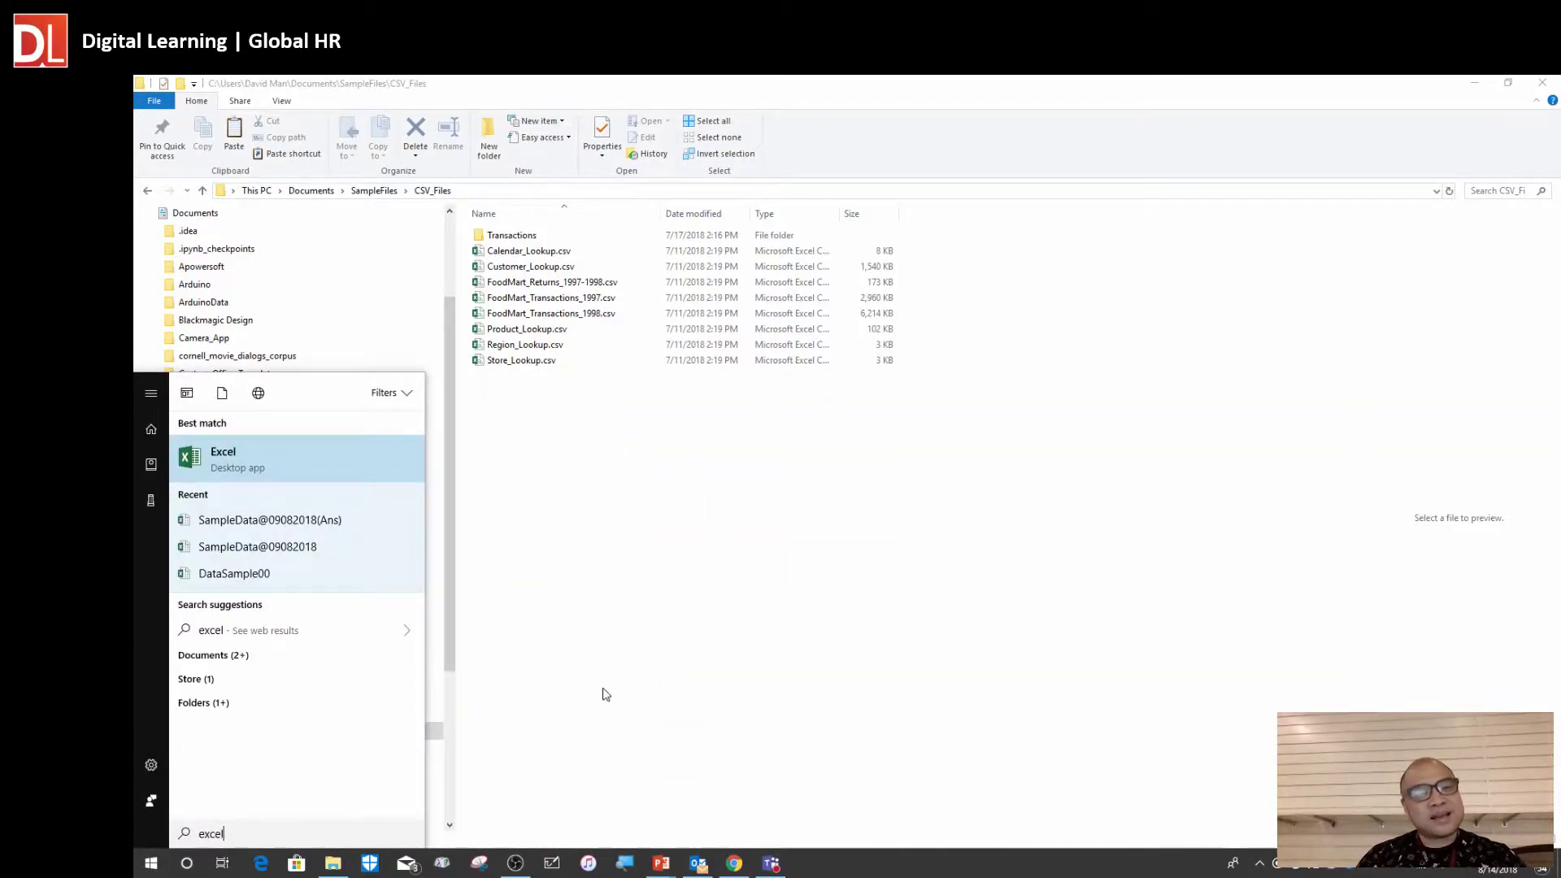
Launch Excel and create a blank workbook
{"action": "left_click", "coordinate": [217, 460]}
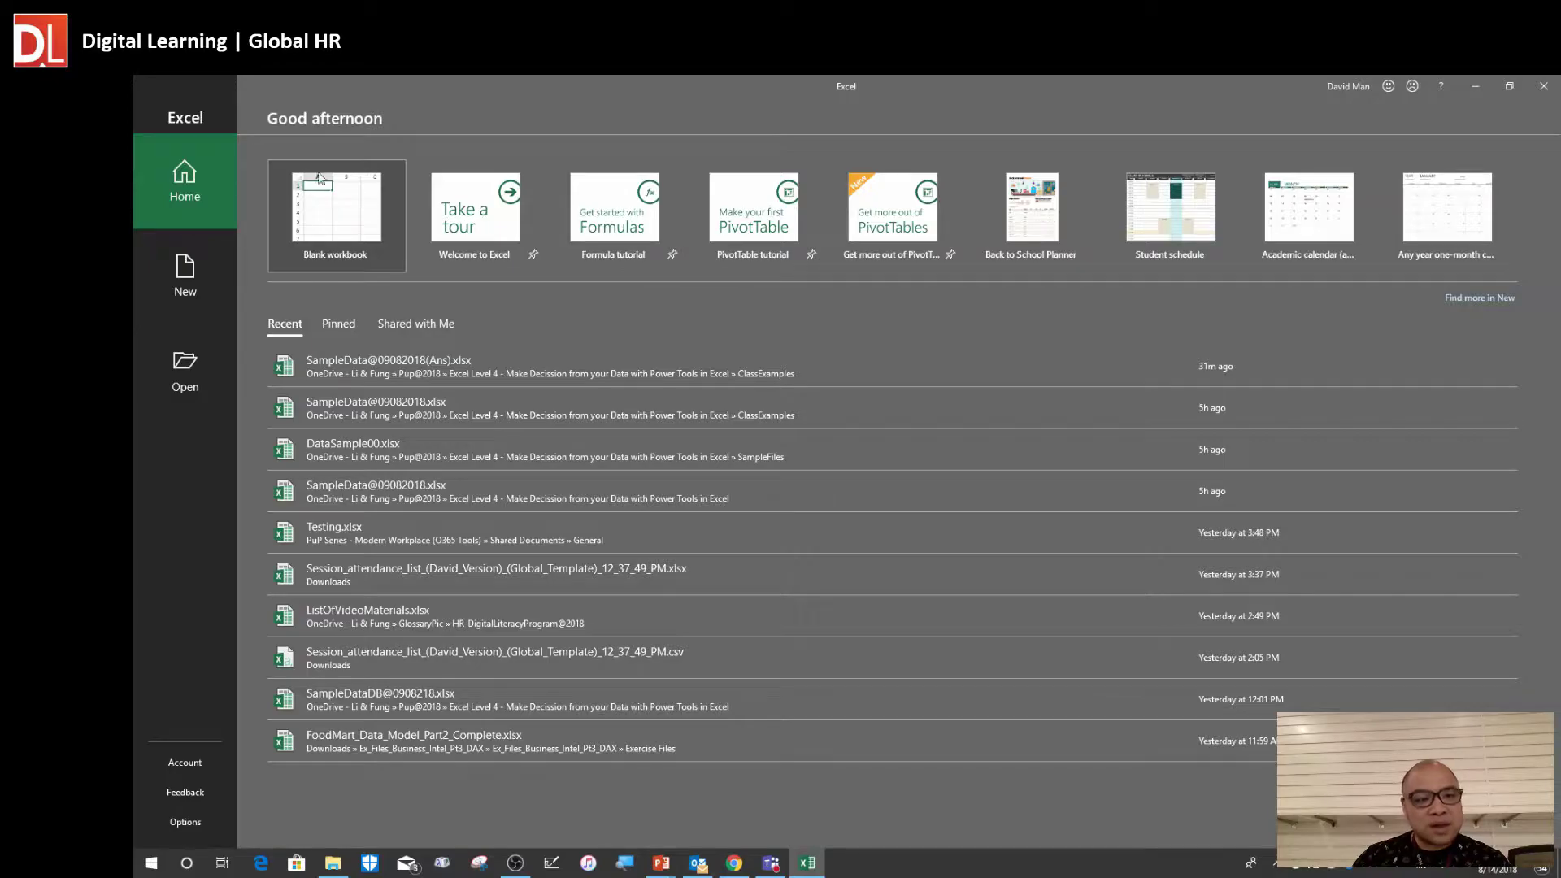
{"action": "left_click", "coordinate": [340, 227]}
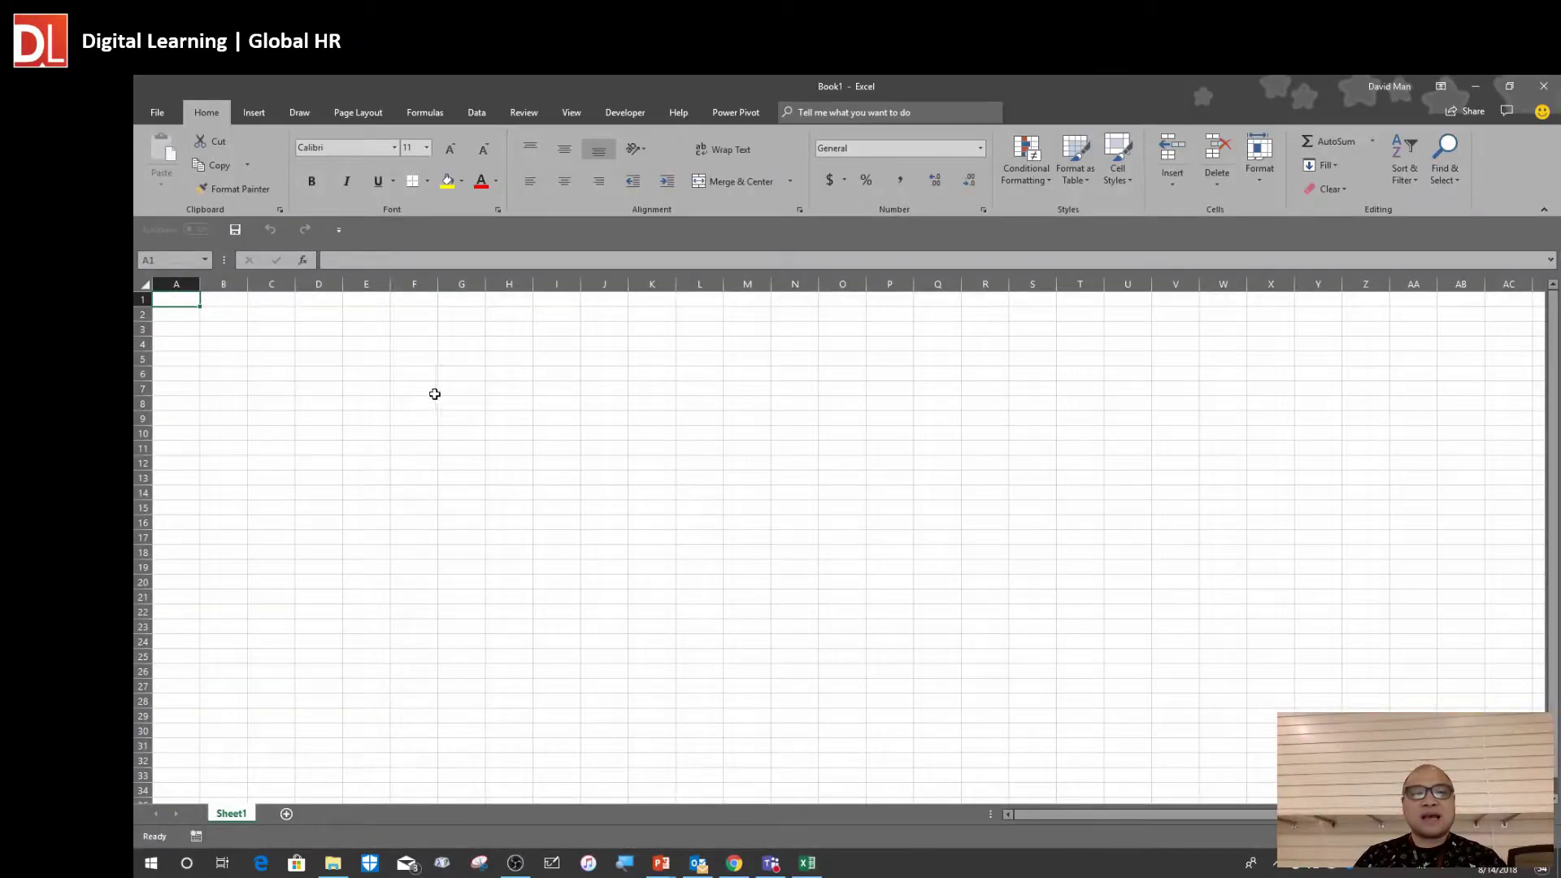
{"action": "left_click", "coordinate": [421, 403]}
{"action": "scroll", "coordinate": [459, 511], "scroll_direction": "up", "scroll_amount": 6, "text": "ctrl"}
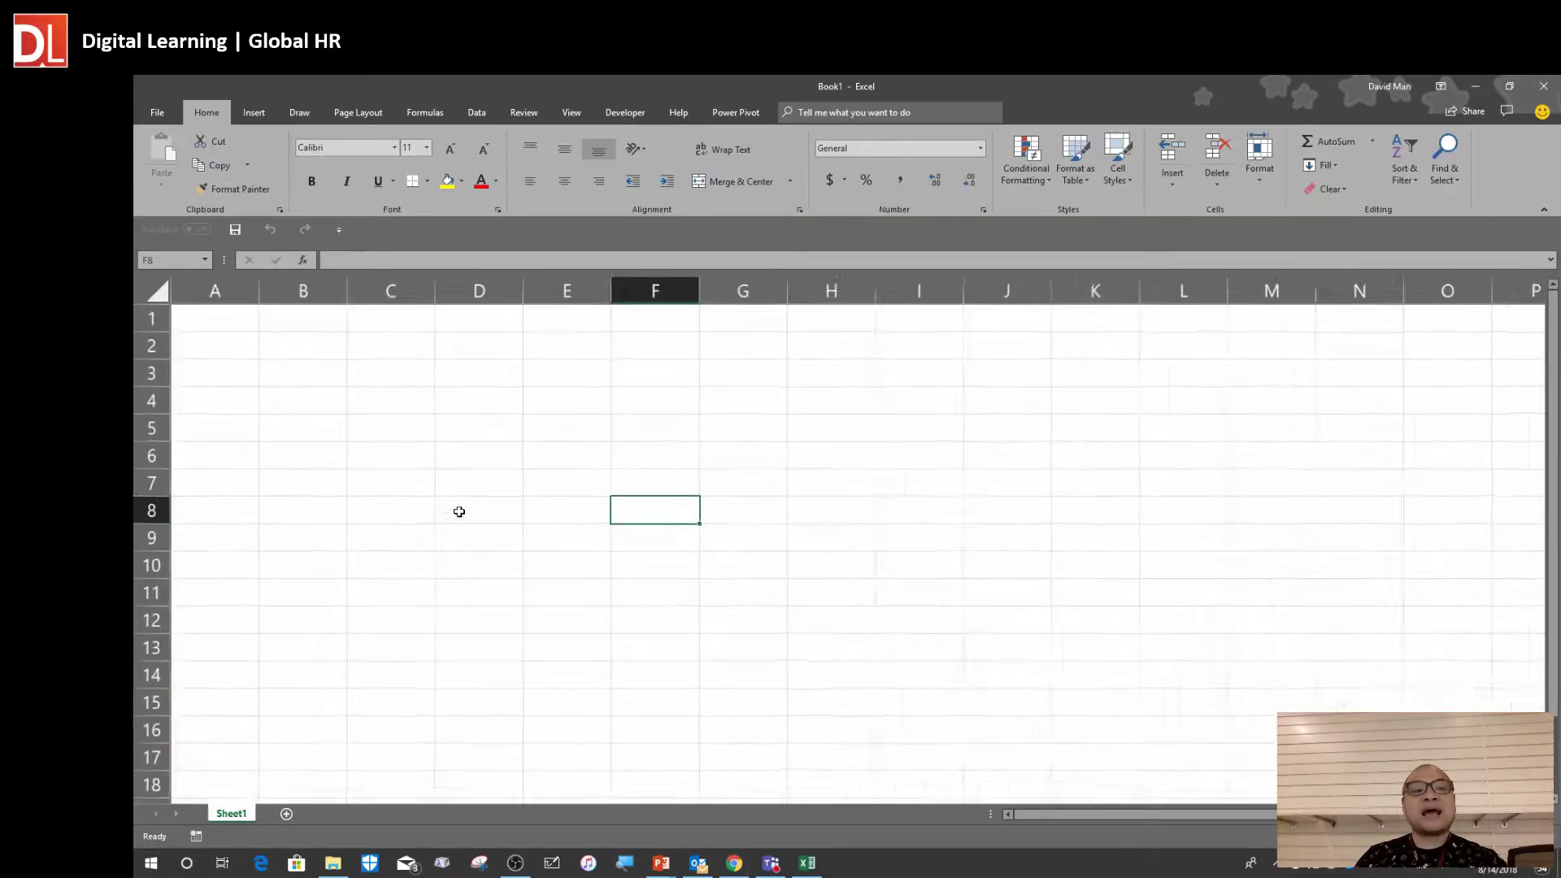
{"action": "left_click", "coordinate": [428, 408]}
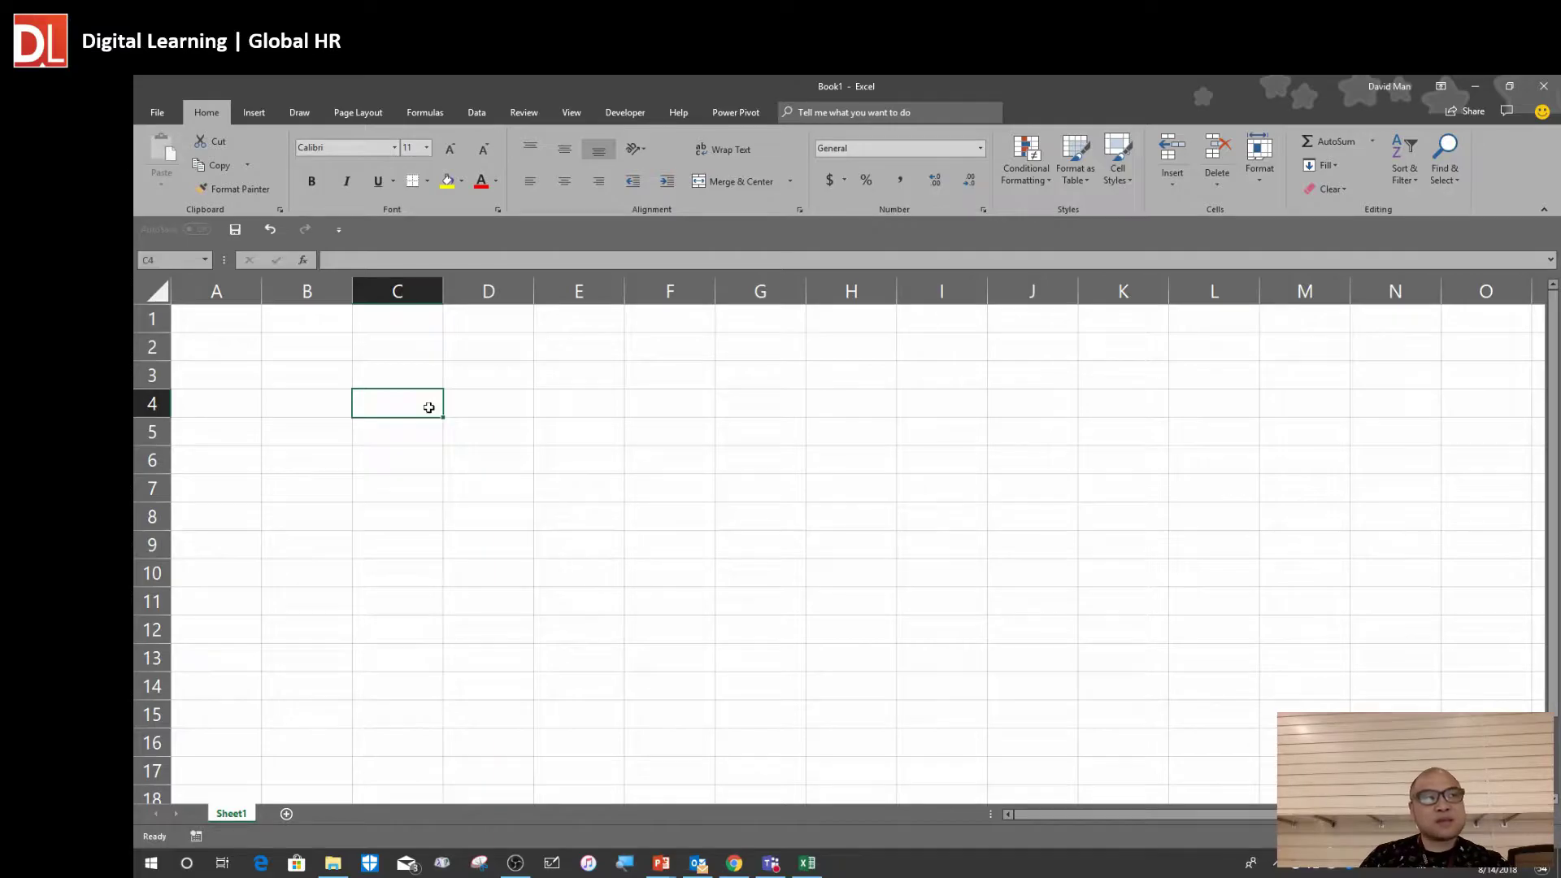
{"action": "key", "text": "alt+Tab"}
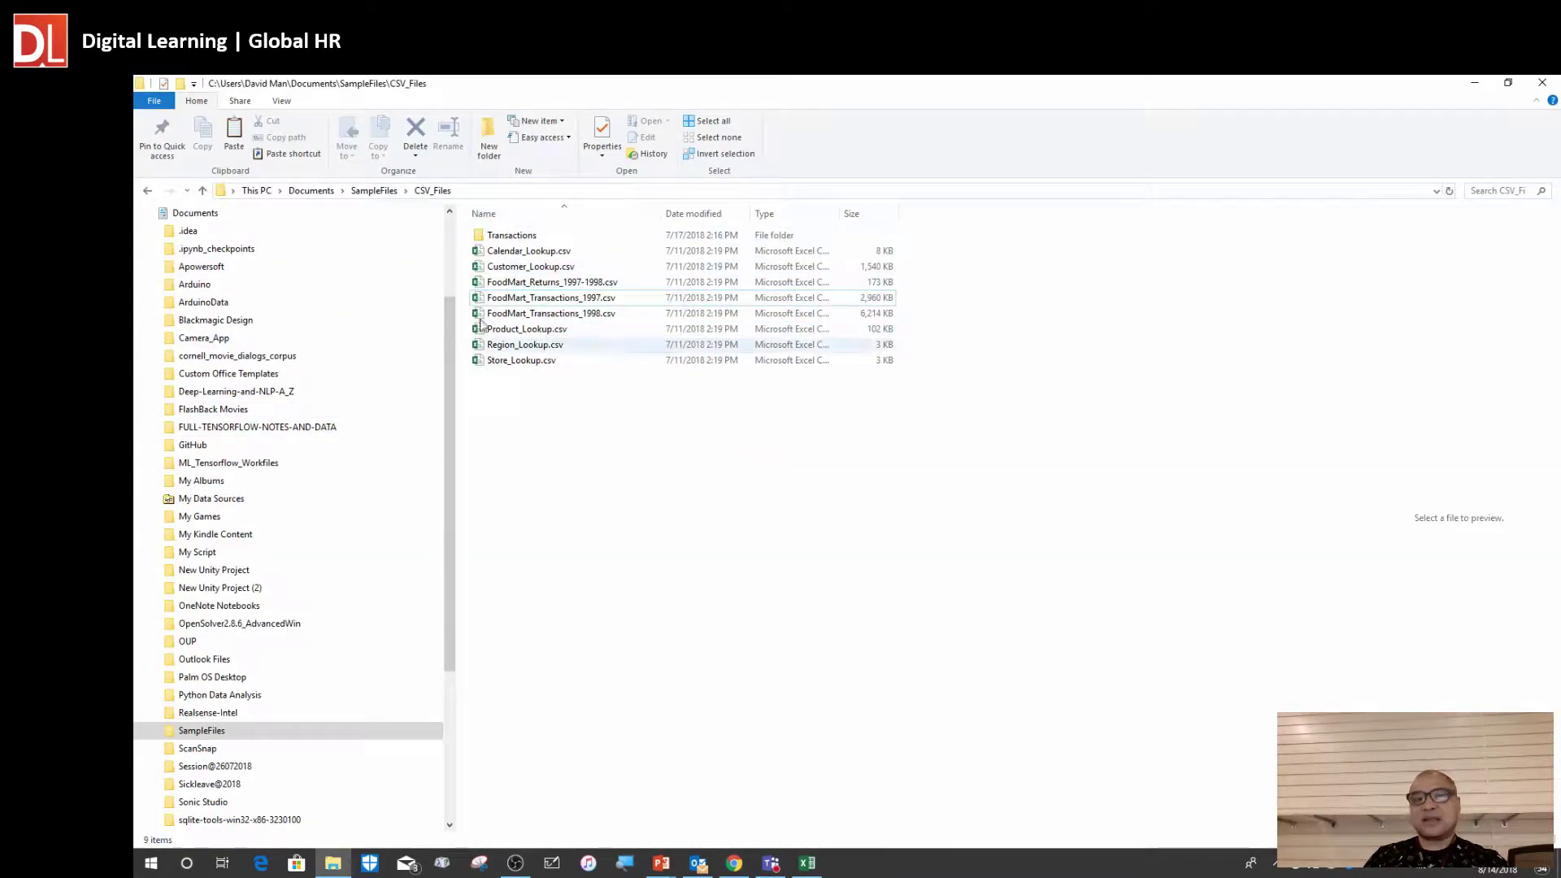
{"action": "key", "text": "alt+Tab"}
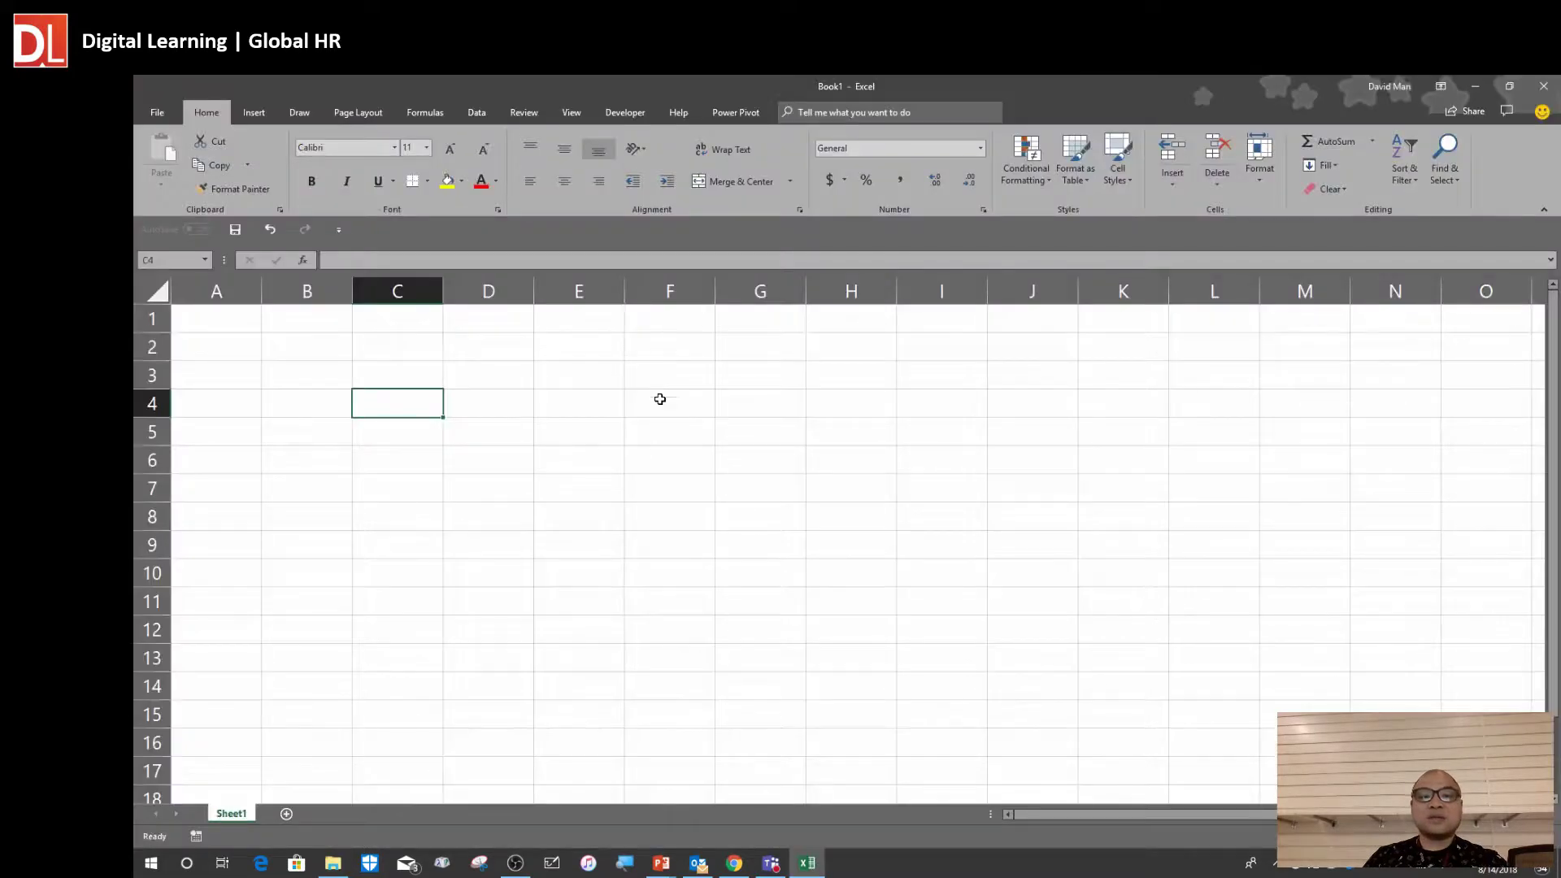
{"action": "left_click", "coordinate": [605, 412]}
{"action": "left_click", "coordinate": [376, 523]}
{"action": "left_click", "coordinate": [329, 403]}
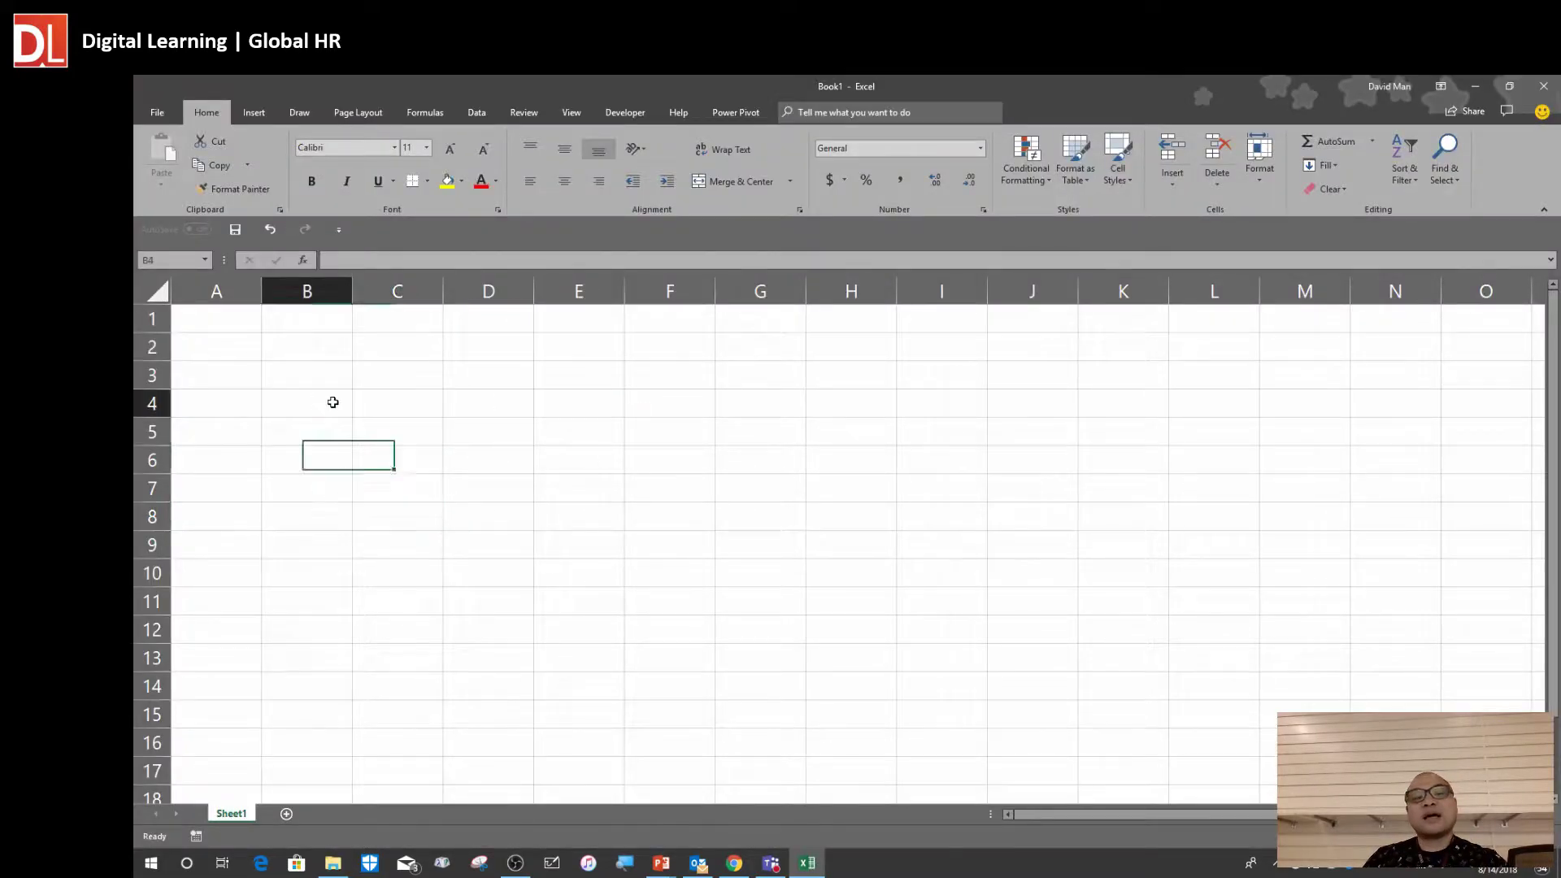
{"action": "left_click", "coordinate": [560, 404]}
{"action": "left_click", "coordinate": [596, 517]}
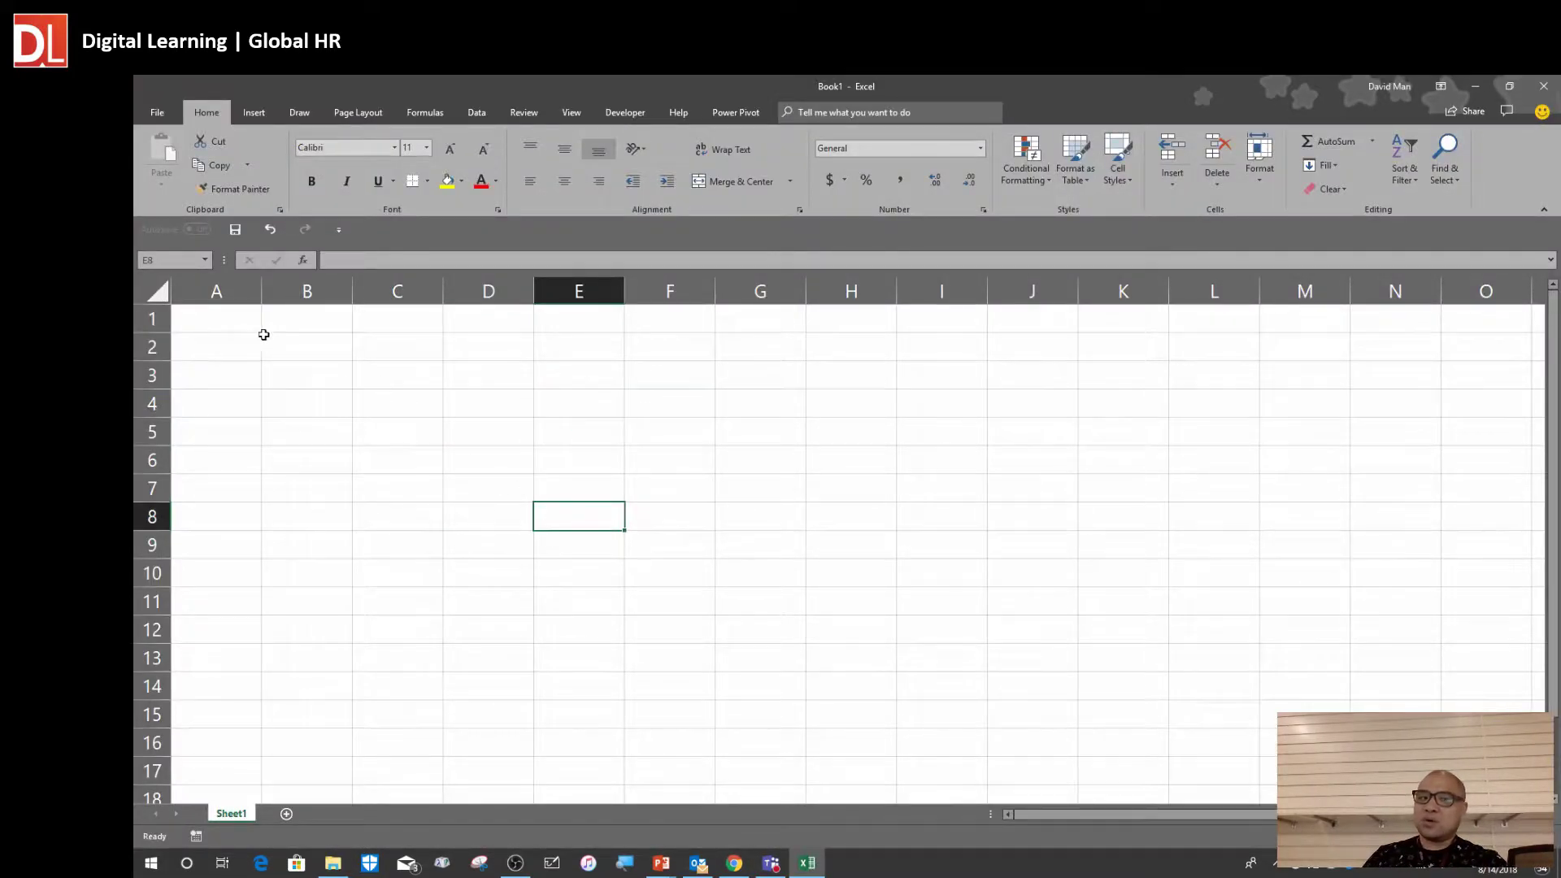
Select cell A1 and start a data import from a Text/CSV file
{"action": "left_click", "coordinate": [235, 326]}
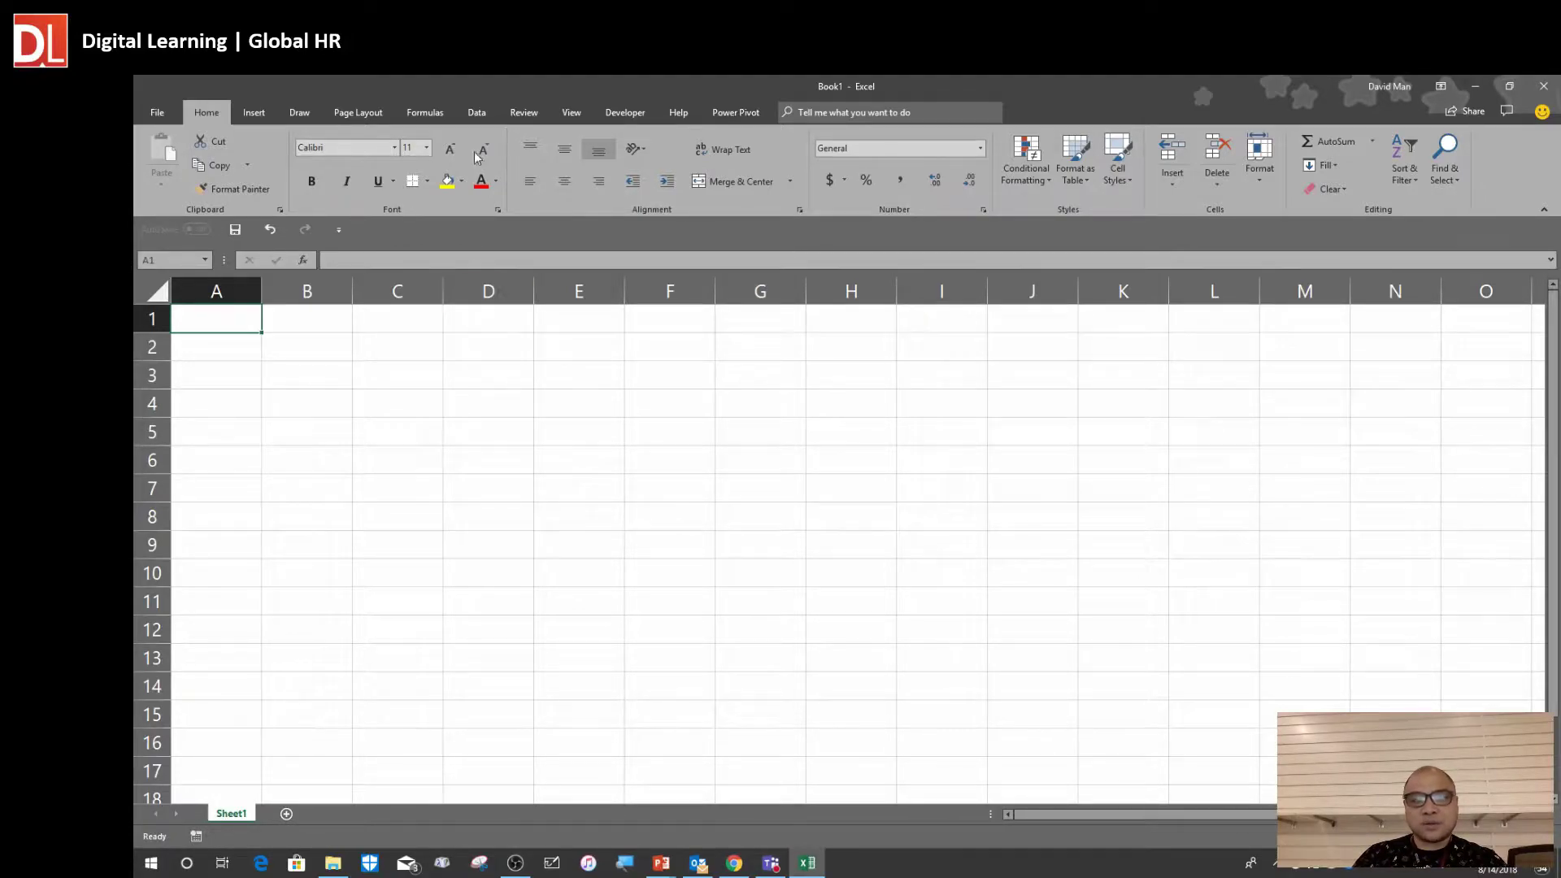
{"action": "left_click", "coordinate": [477, 113]}
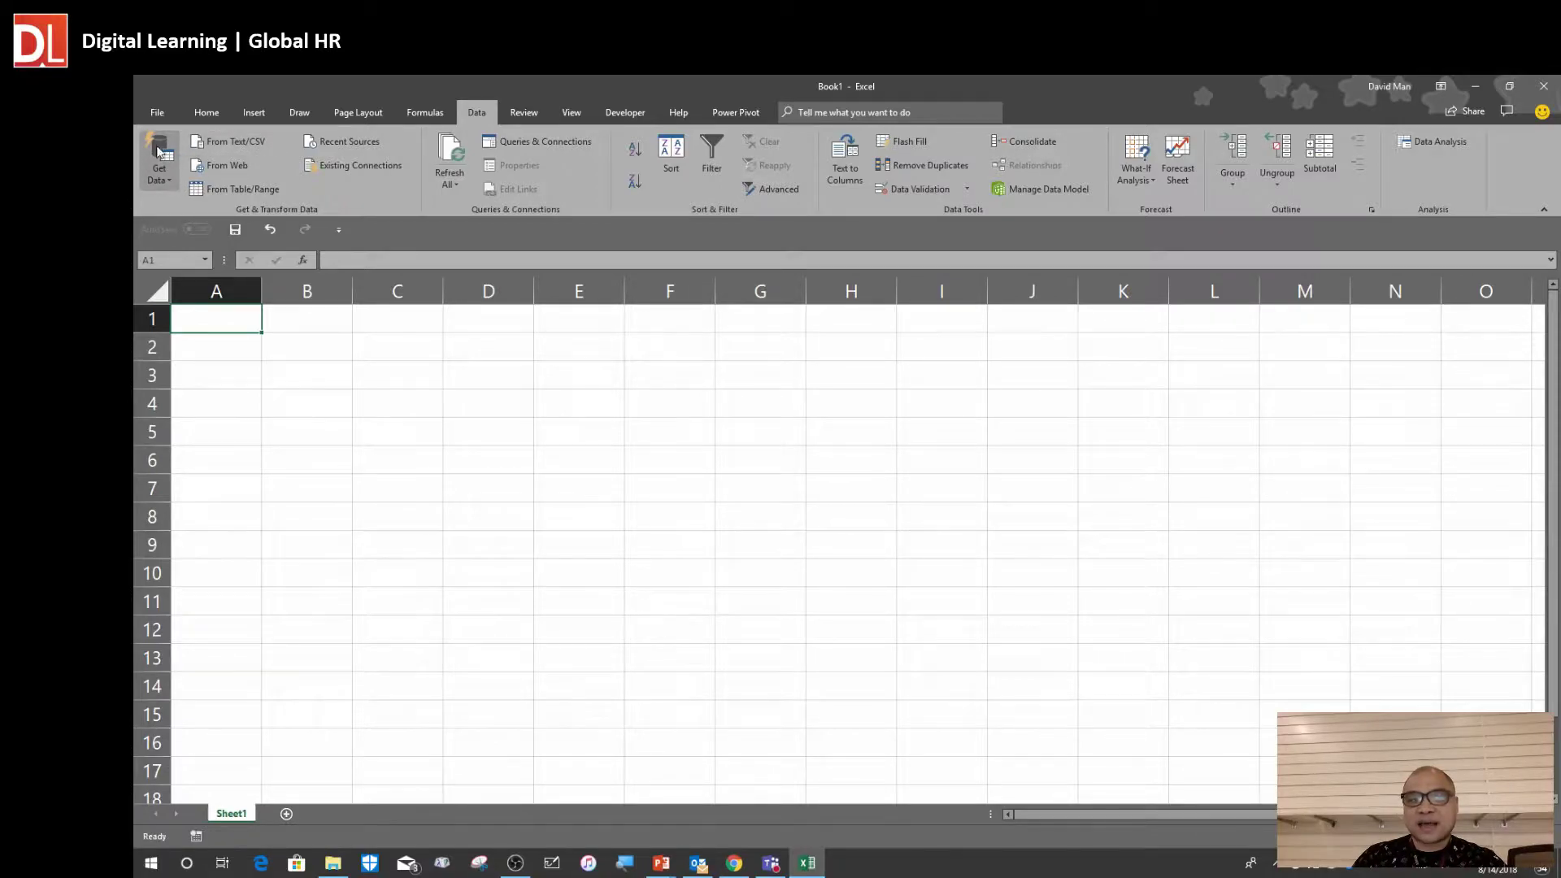
{"action": "left_click", "coordinate": [173, 186]}
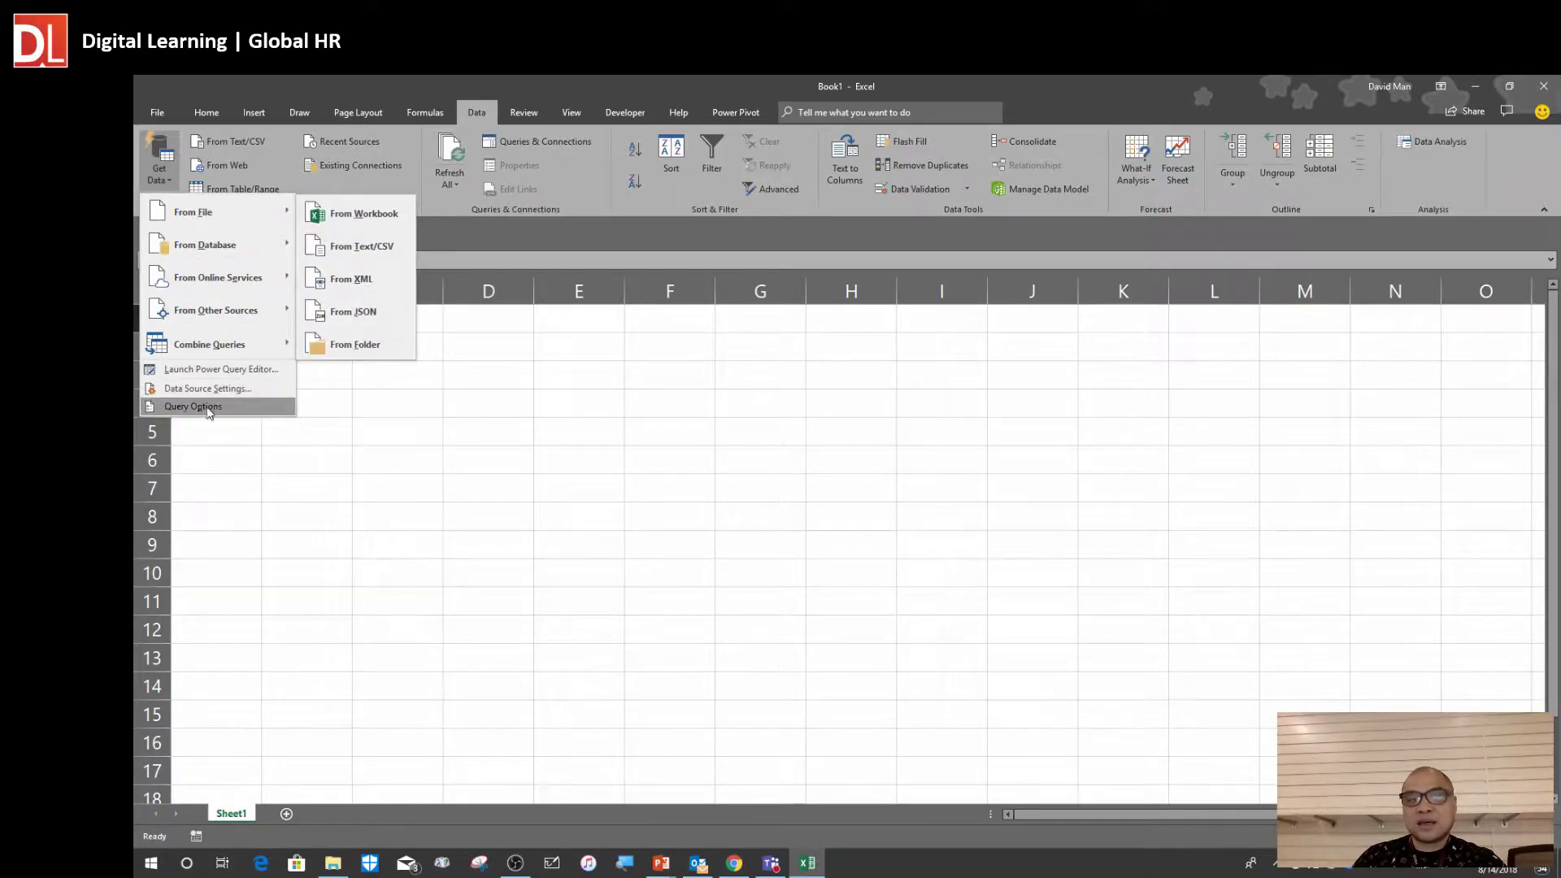
{"action": "mouse_move", "coordinate": [200, 211]}
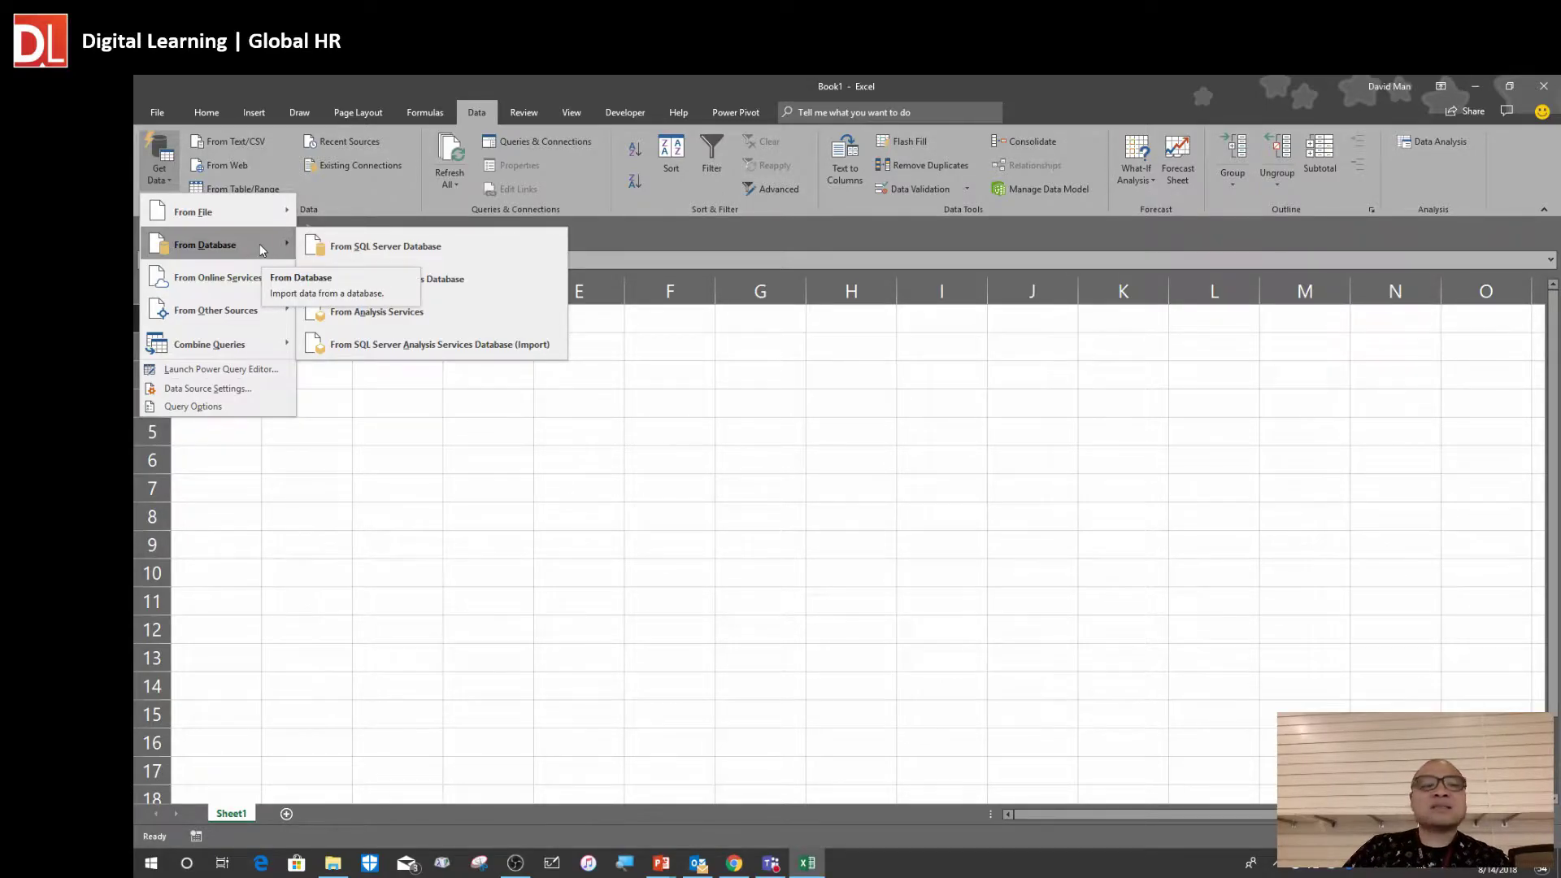
{"action": "mouse_move", "coordinate": [201, 205]}
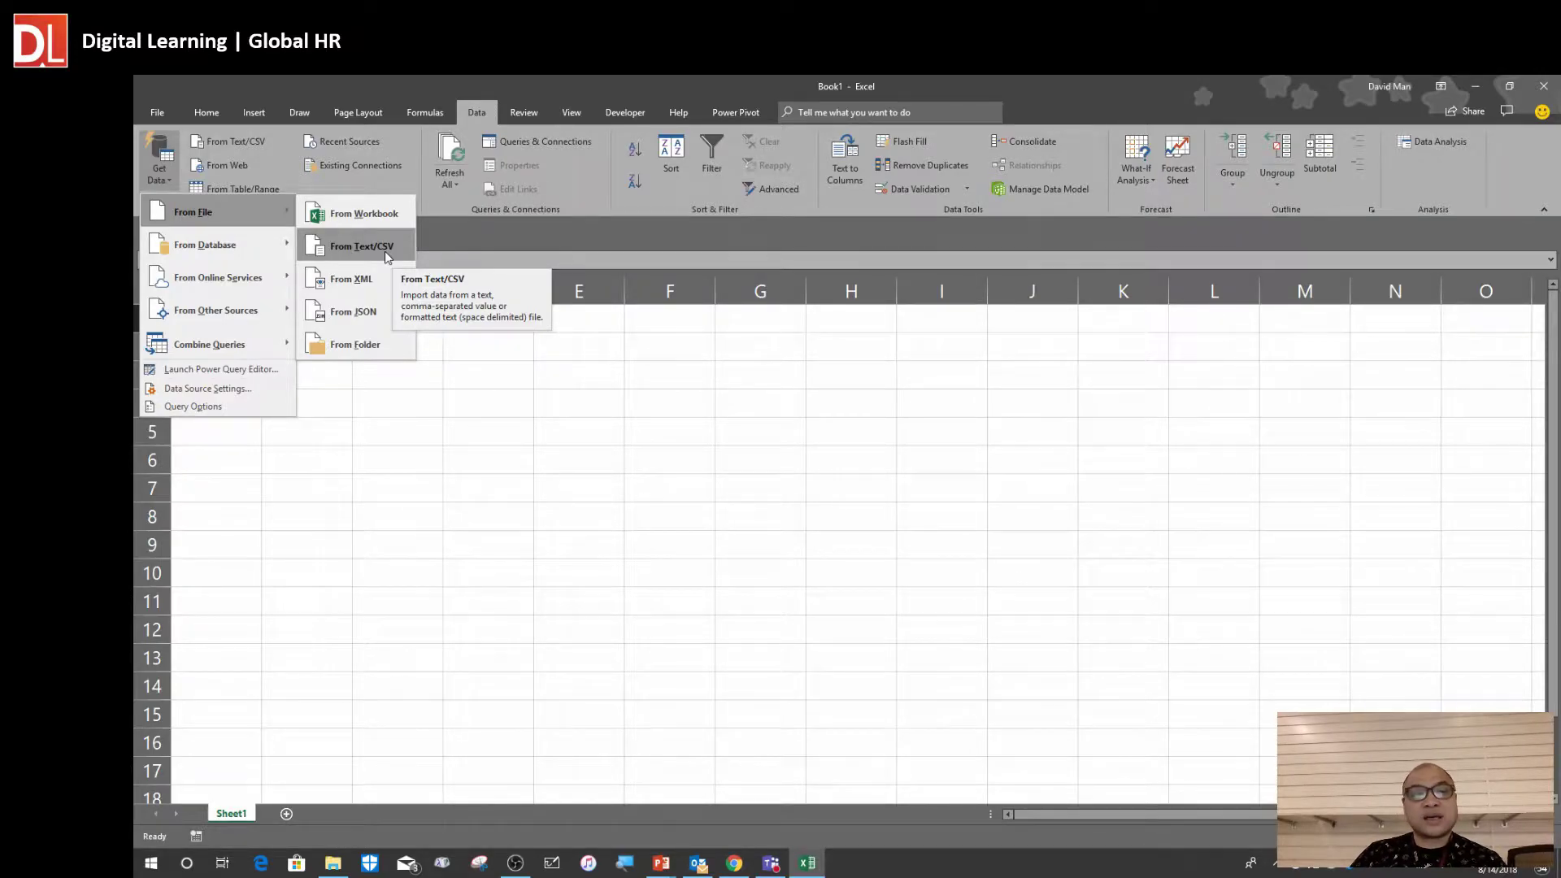
{"action": "left_click", "coordinate": [362, 246]}
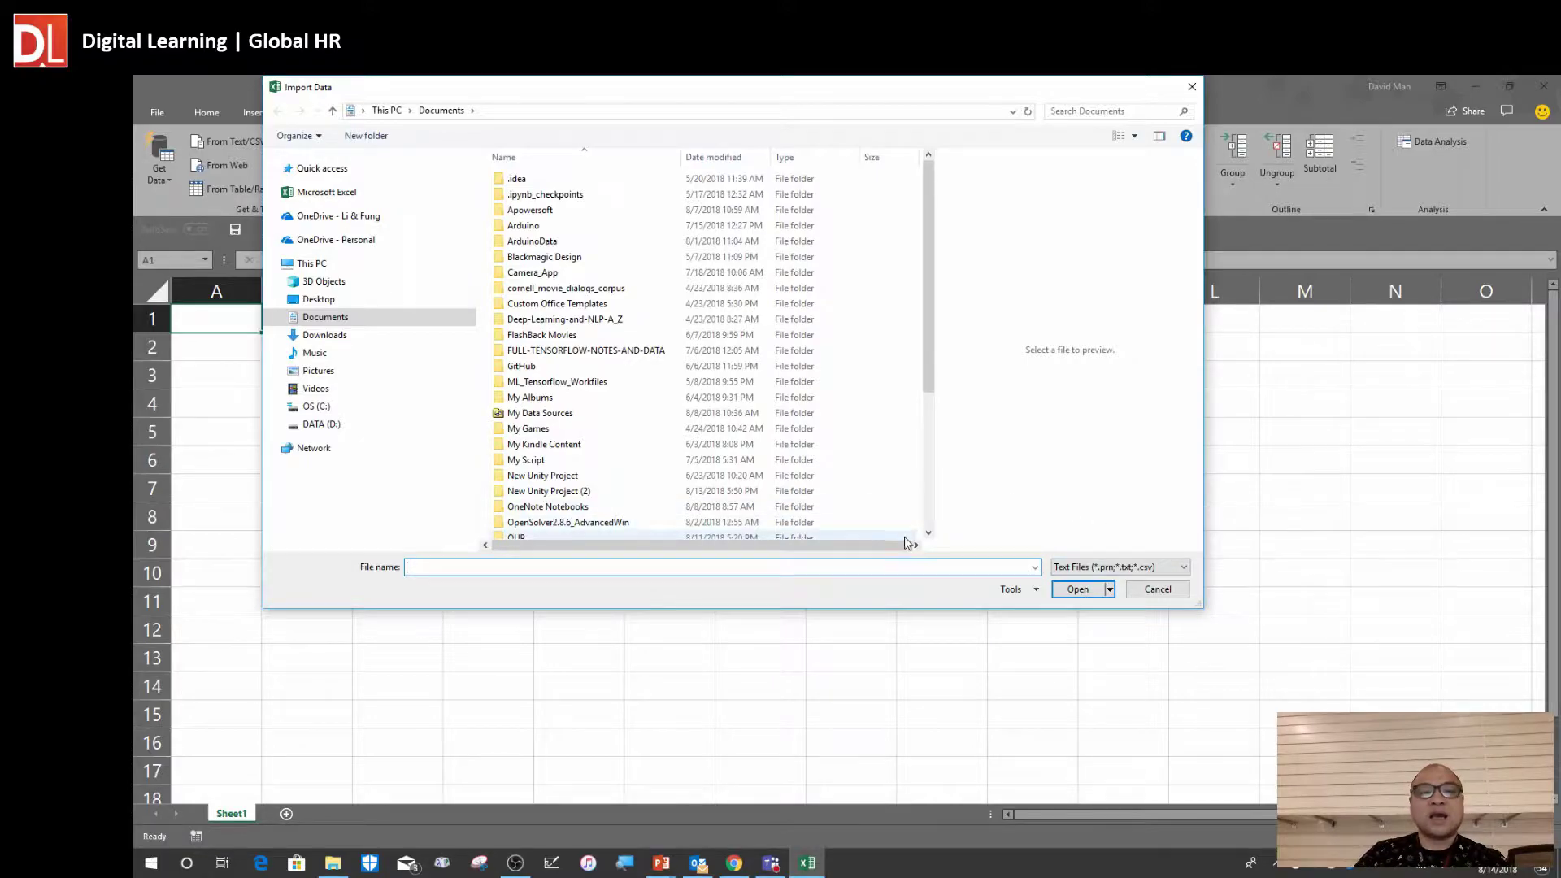
Choose Customer_Lookup.csv from the SampleFiles\CSV_Files folder in Documents as the file to import
{"action": "scroll", "coordinate": [591, 409], "scroll_direction": "down", "scroll_amount": 4}
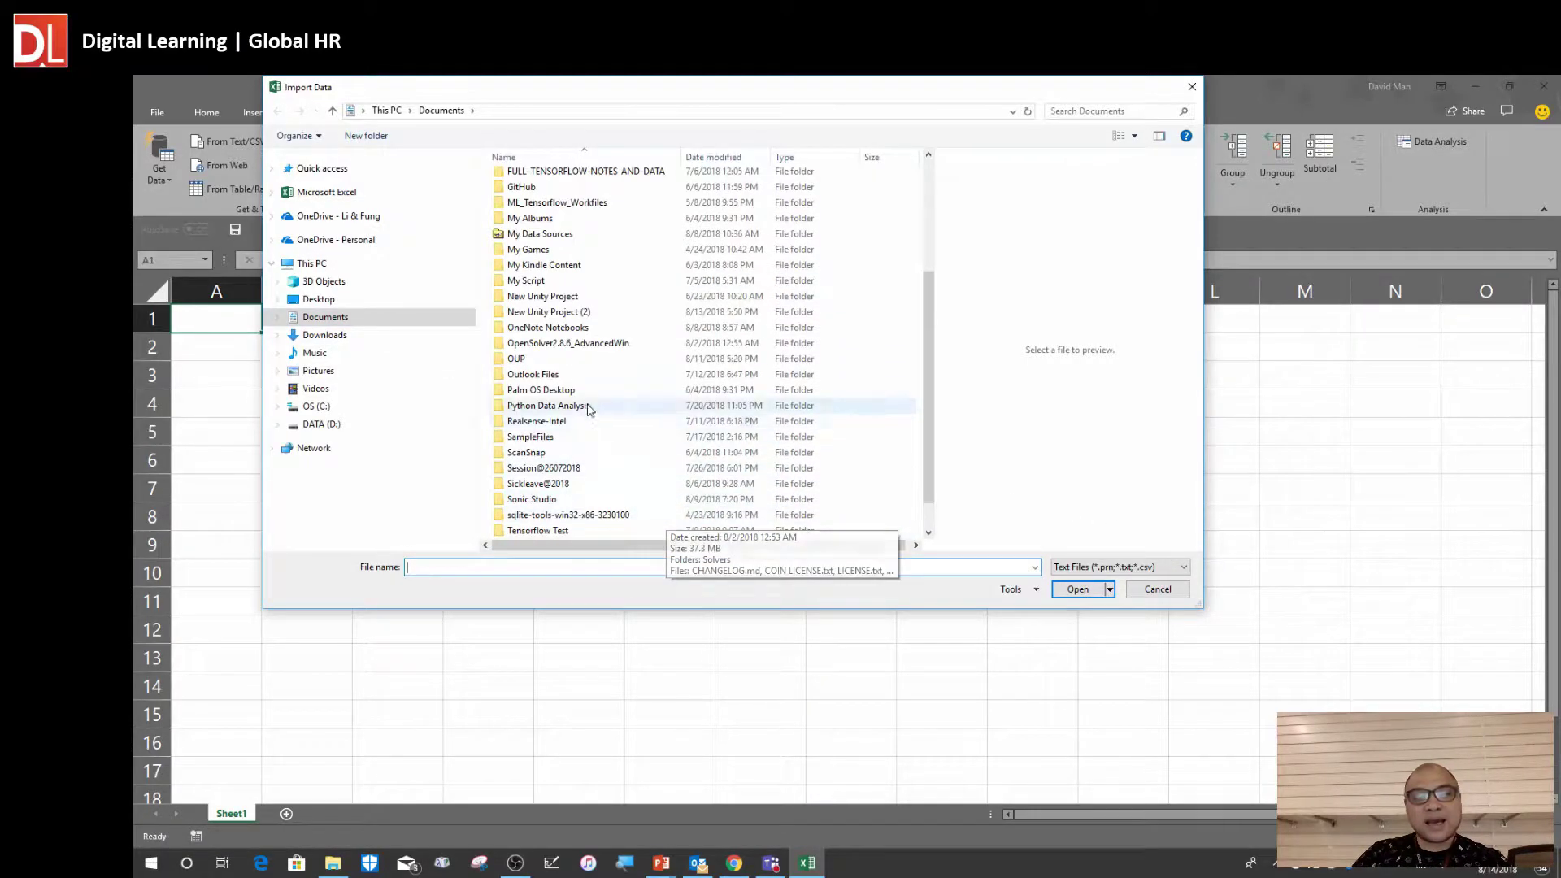
{"action": "double_click", "coordinate": [532, 438]}
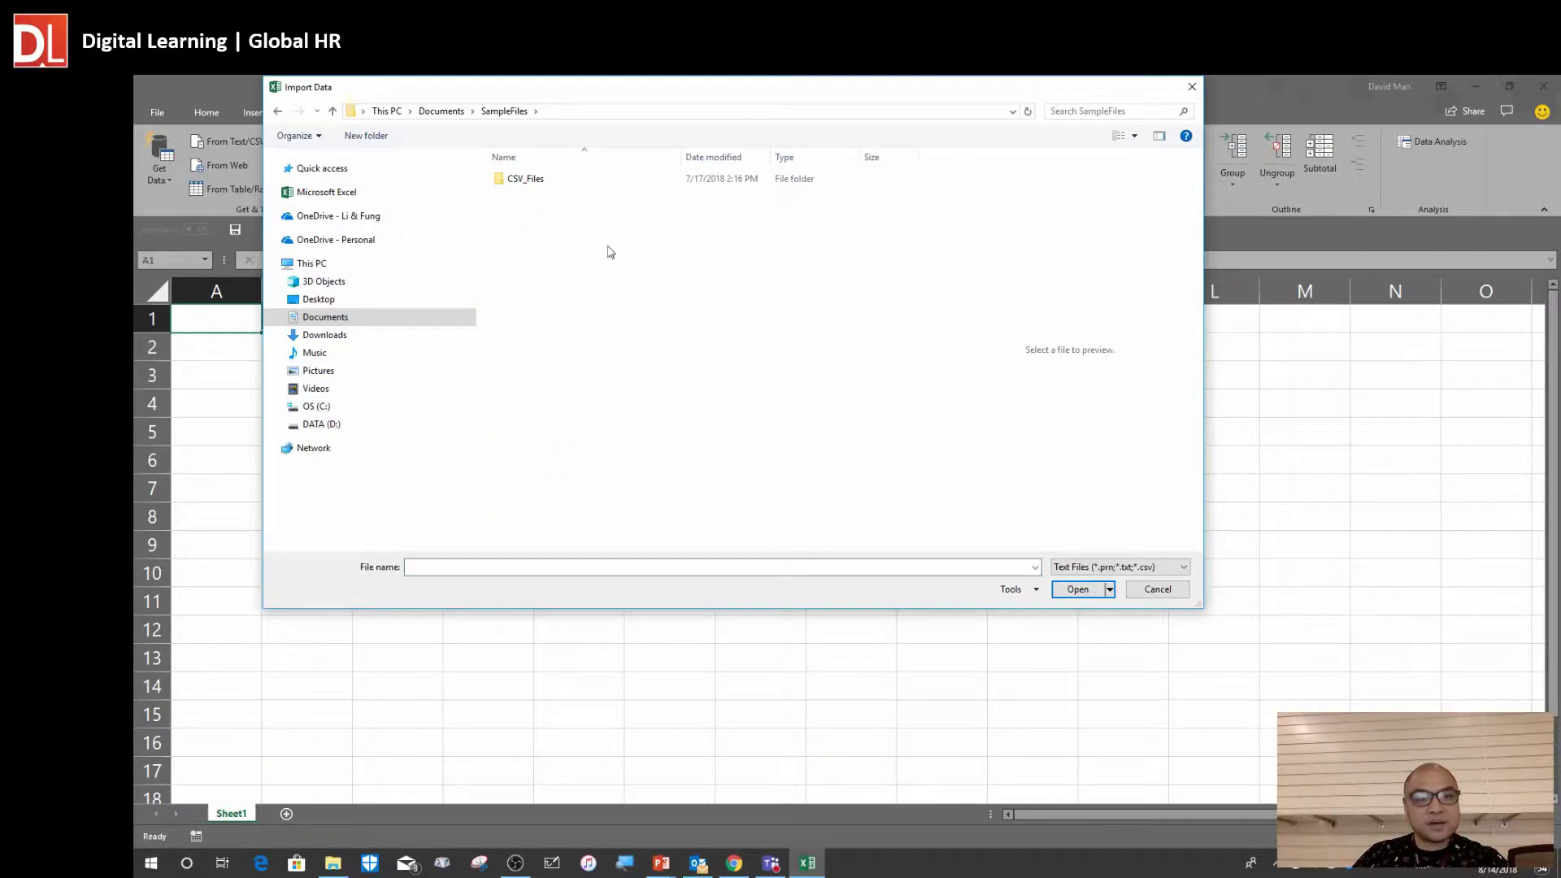
{"action": "double_click", "coordinate": [542, 182]}
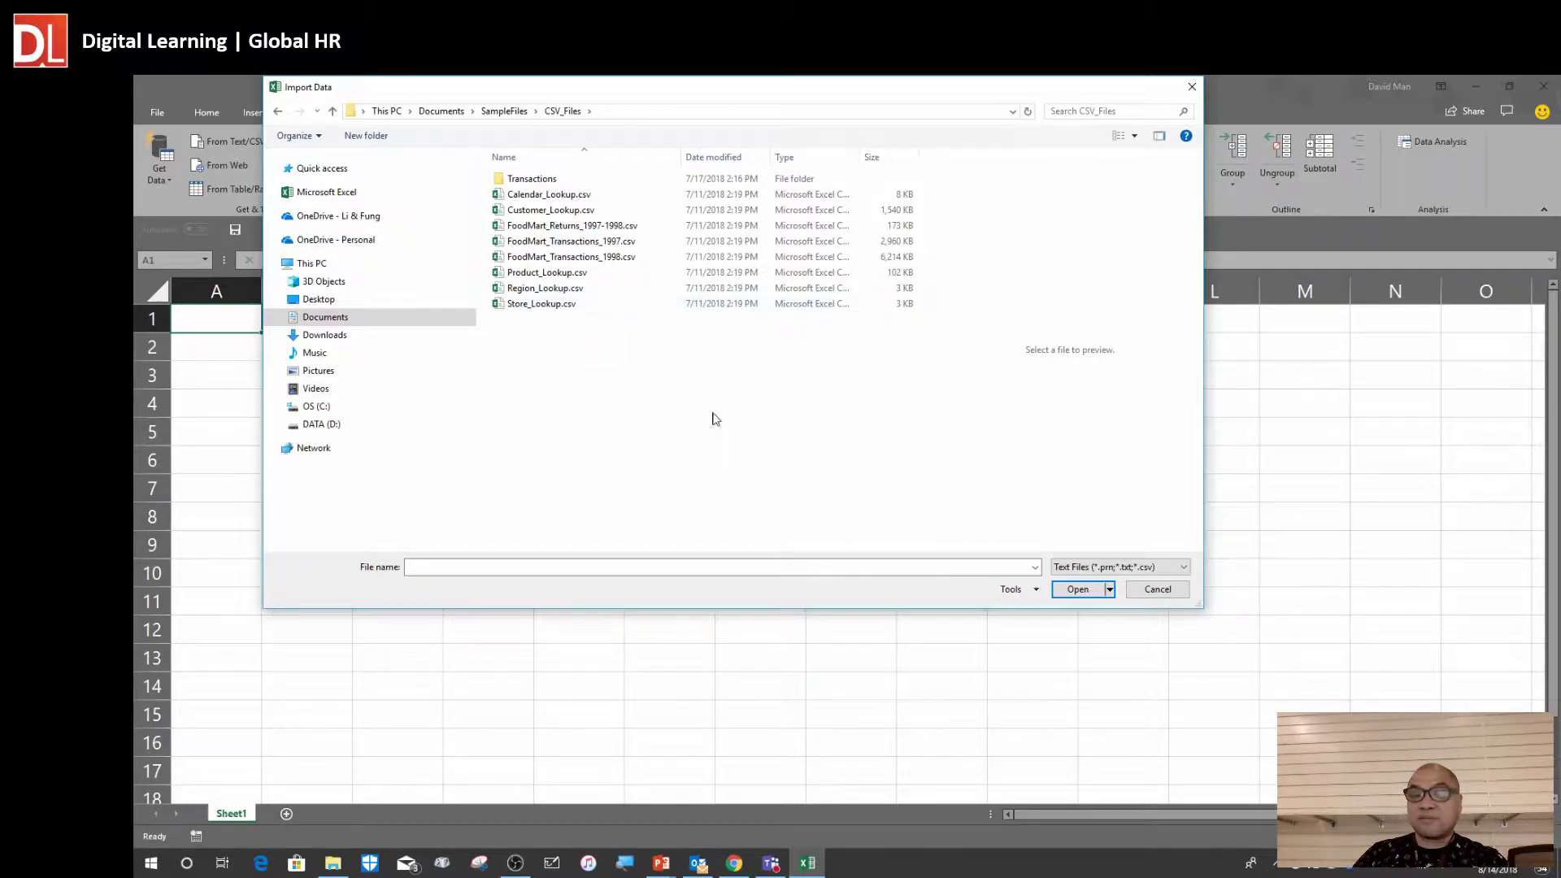
{"action": "left_click", "coordinate": [578, 214]}
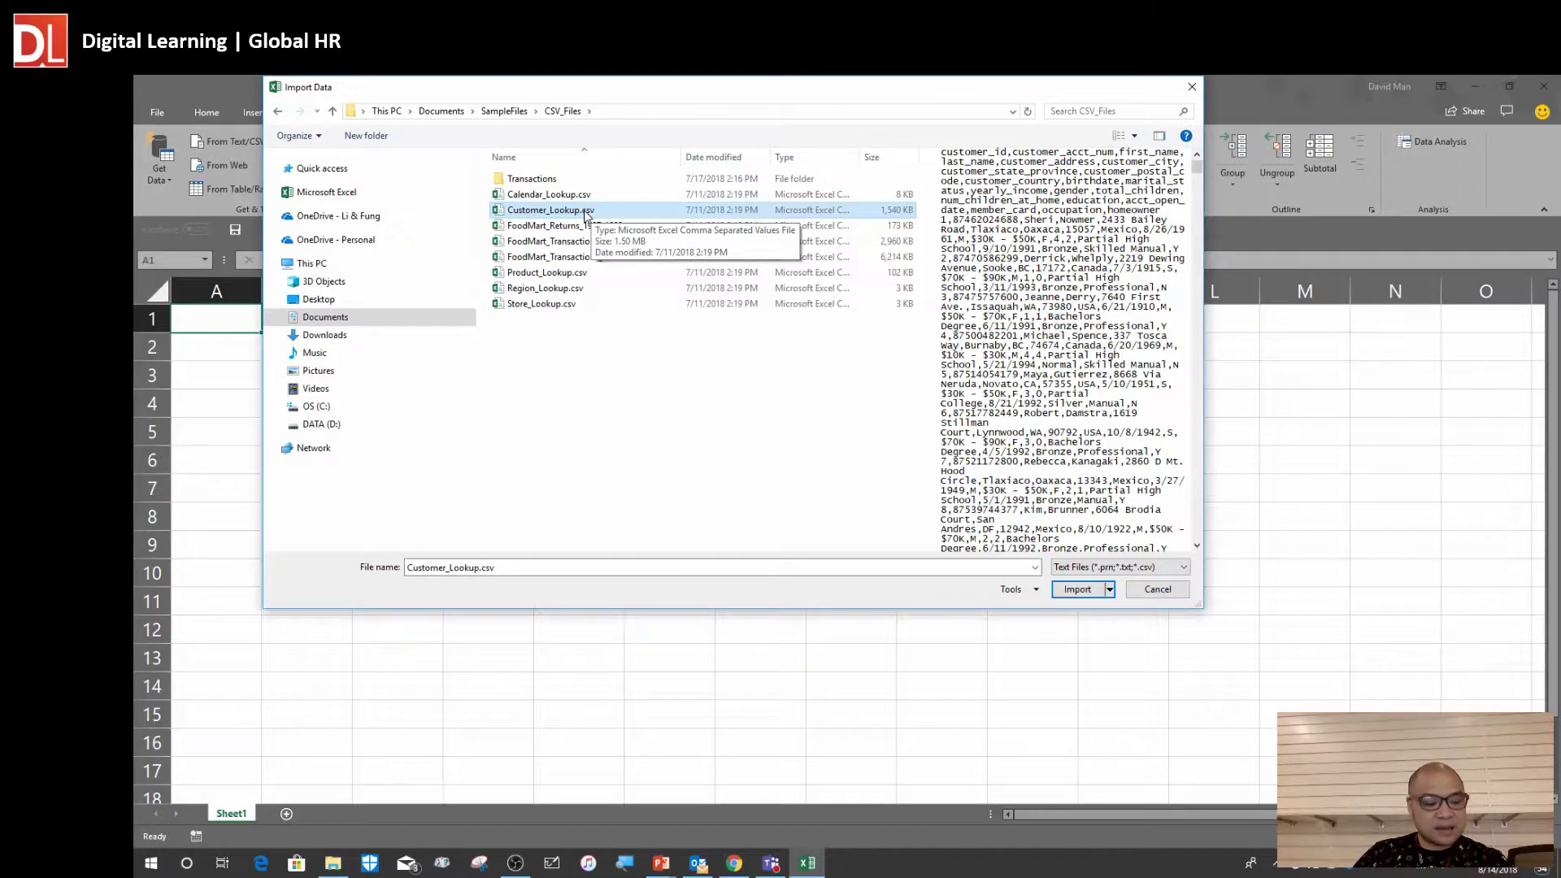
{"action": "double_click", "coordinate": [586, 210]}
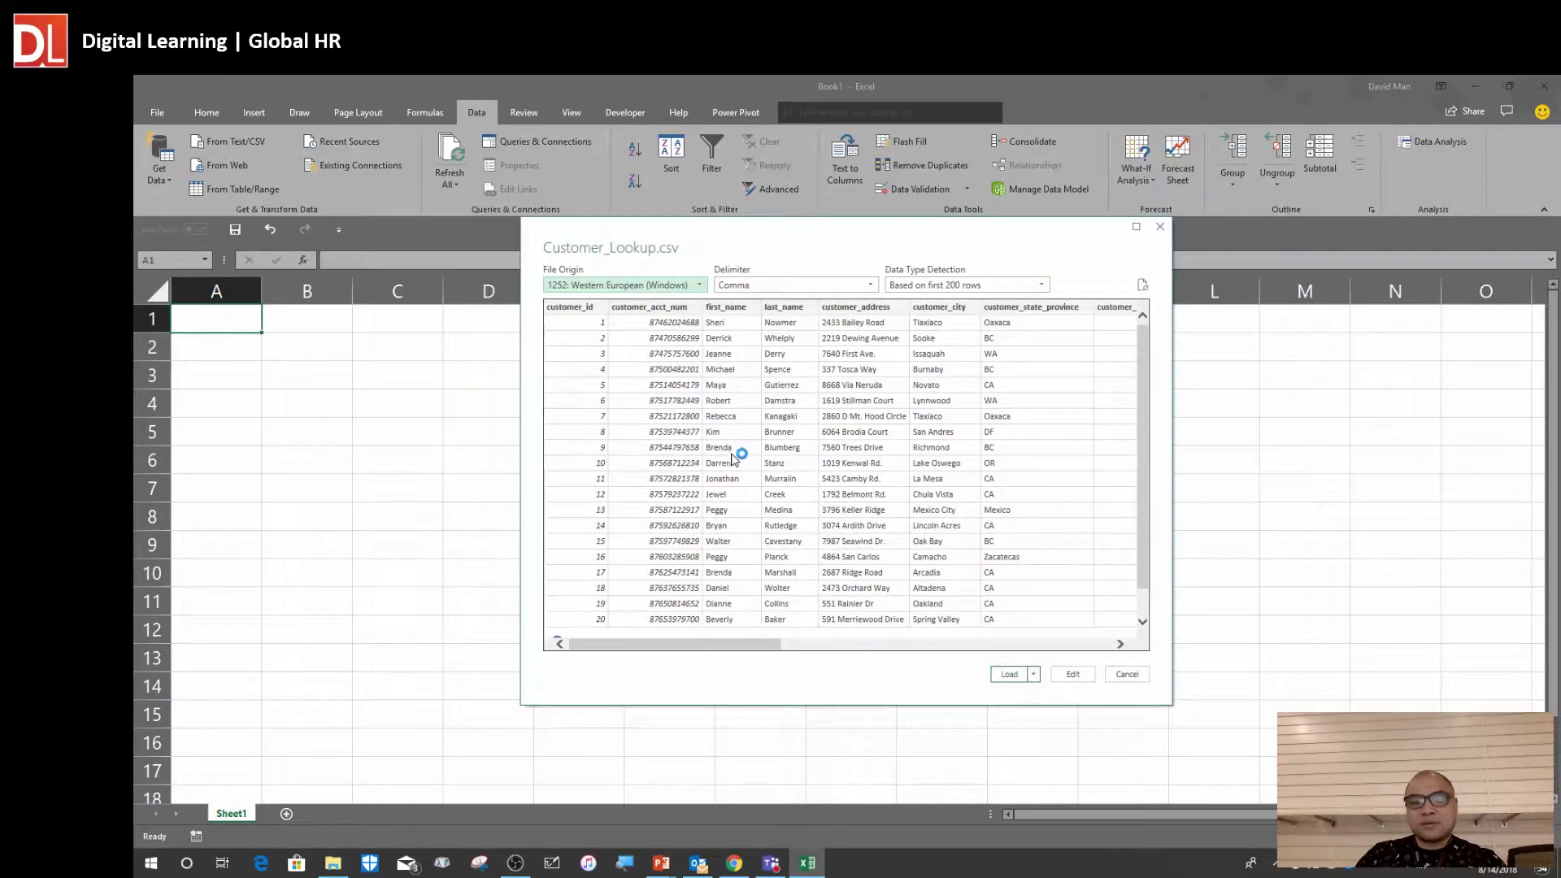
Set Comma as the delimiter for the customer file and keep data type detection based on the first 200 rows
{"action": "left_click_drag", "start_coordinate": [796, 239], "coordinate": [715, 182]}
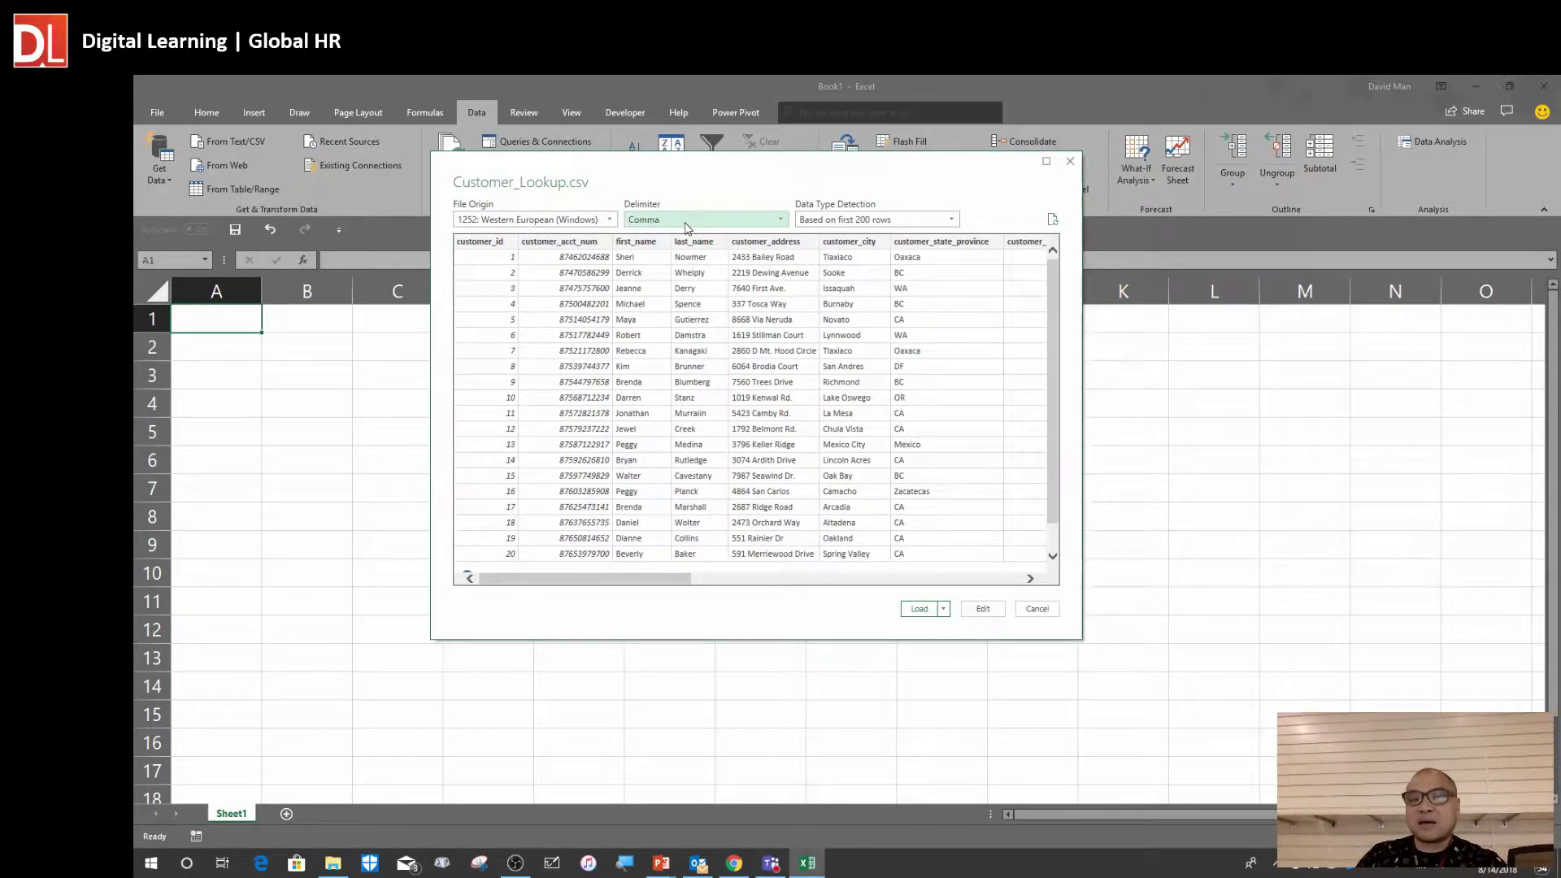
{"action": "left_click", "coordinate": [681, 229]}
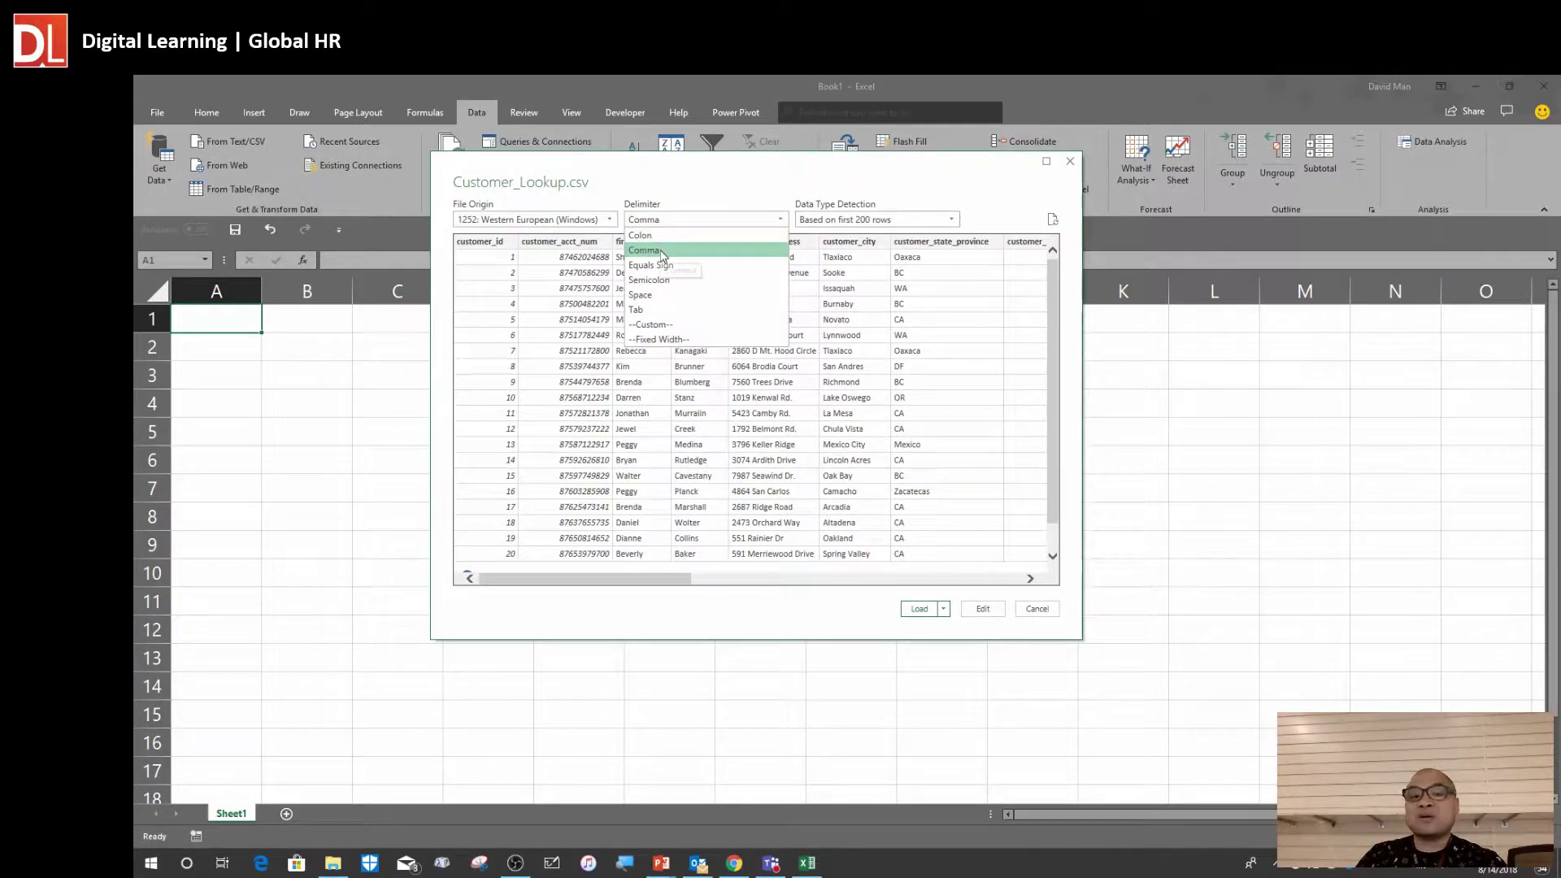
{"action": "left_click", "coordinate": [666, 252]}
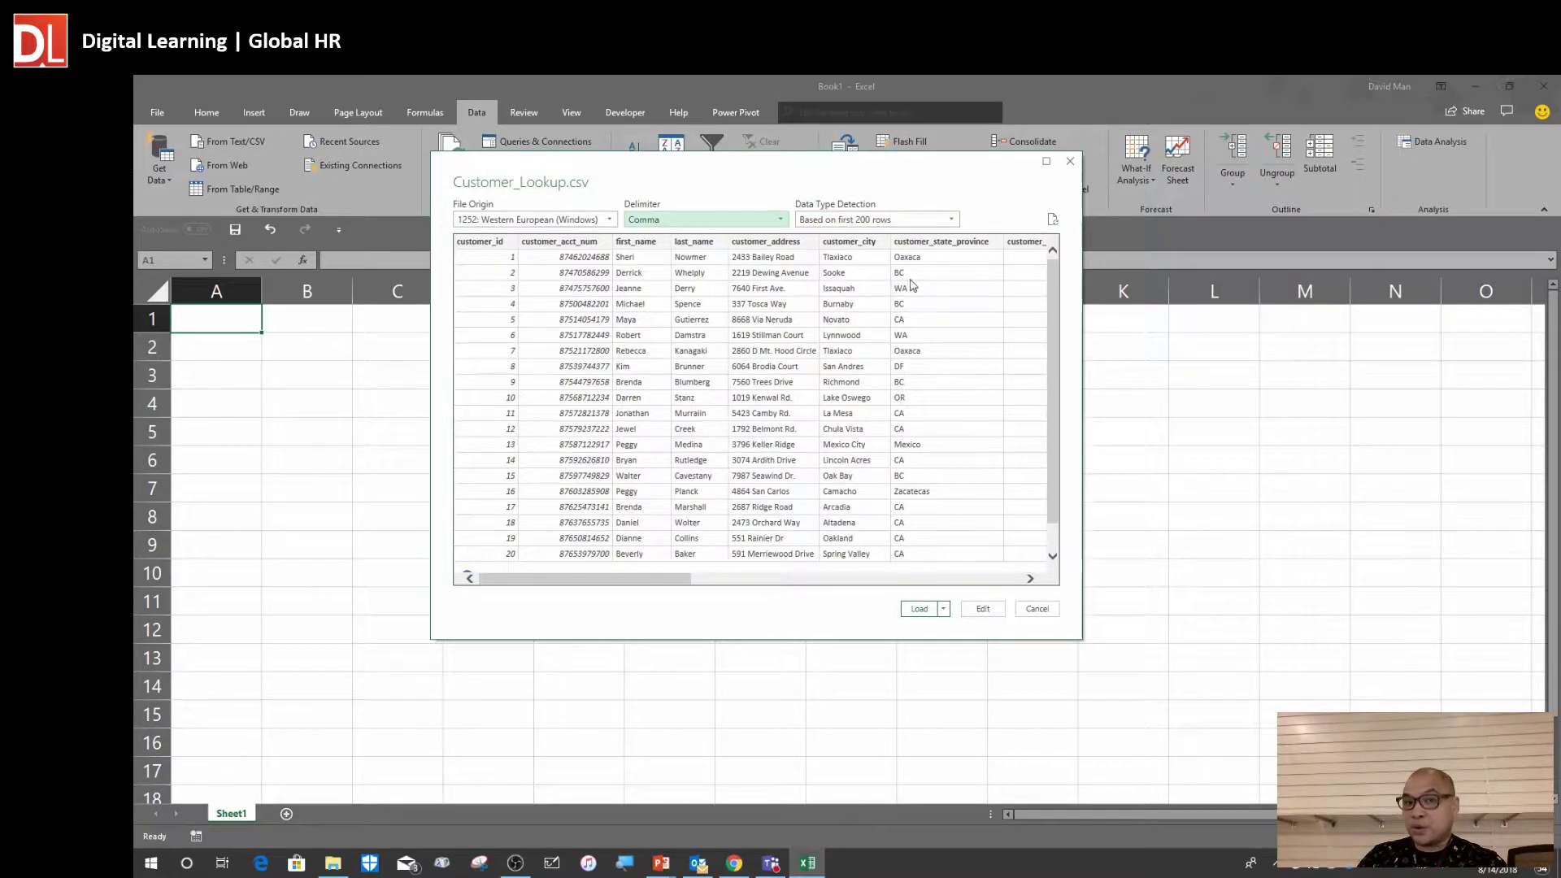
{"action": "left_click", "coordinate": [915, 222]}
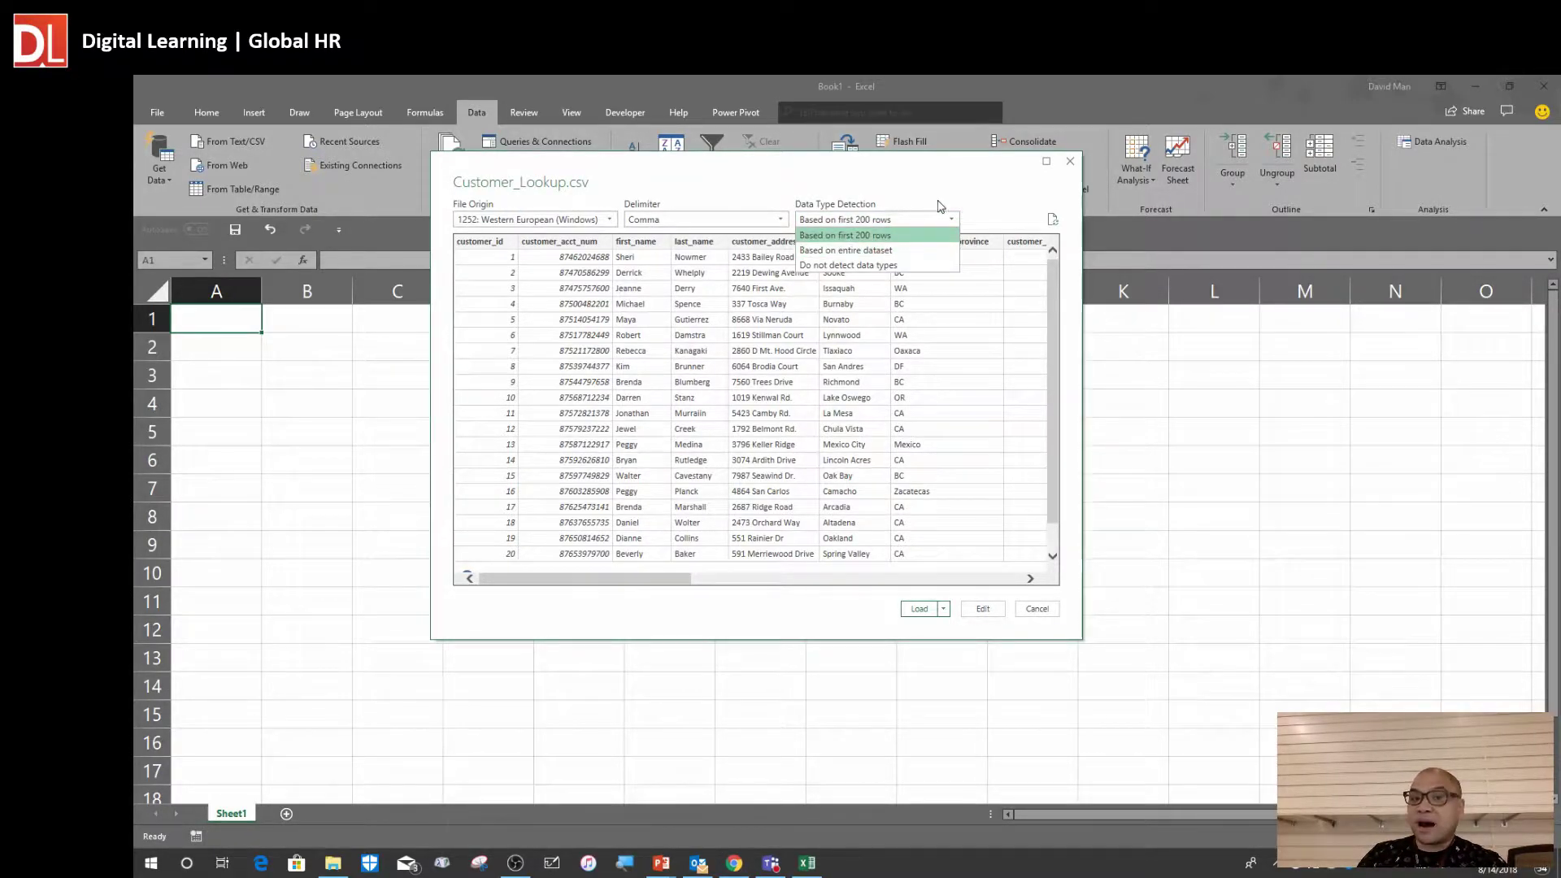
{"action": "left_click", "coordinate": [877, 221]}
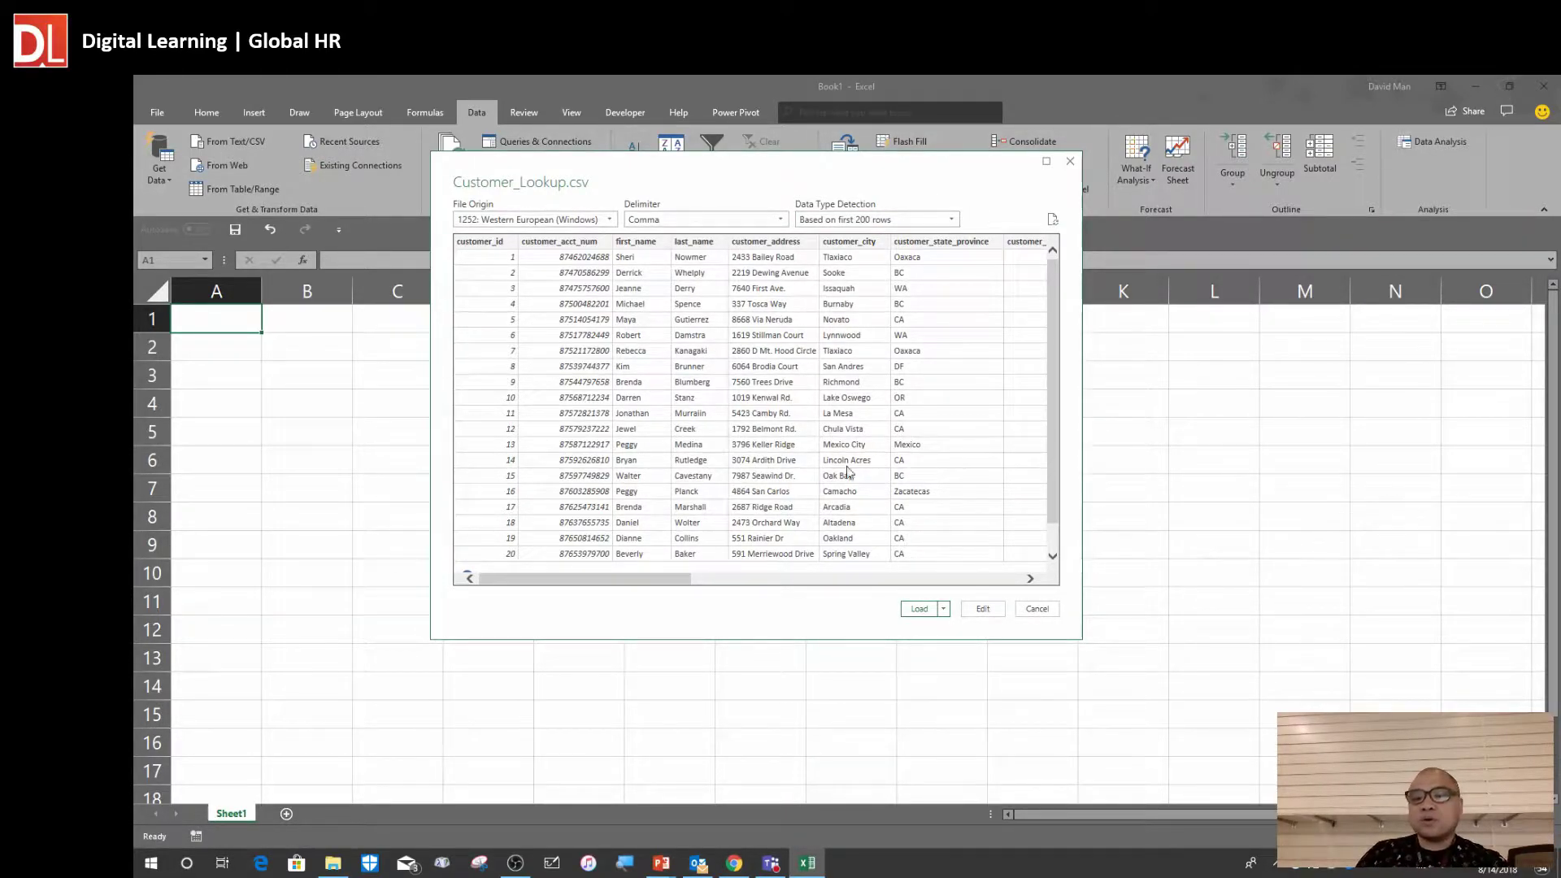
Review the load options for the customer data and open it for editing in the Power Query Editor
{"action": "left_click", "coordinate": [942, 609]}
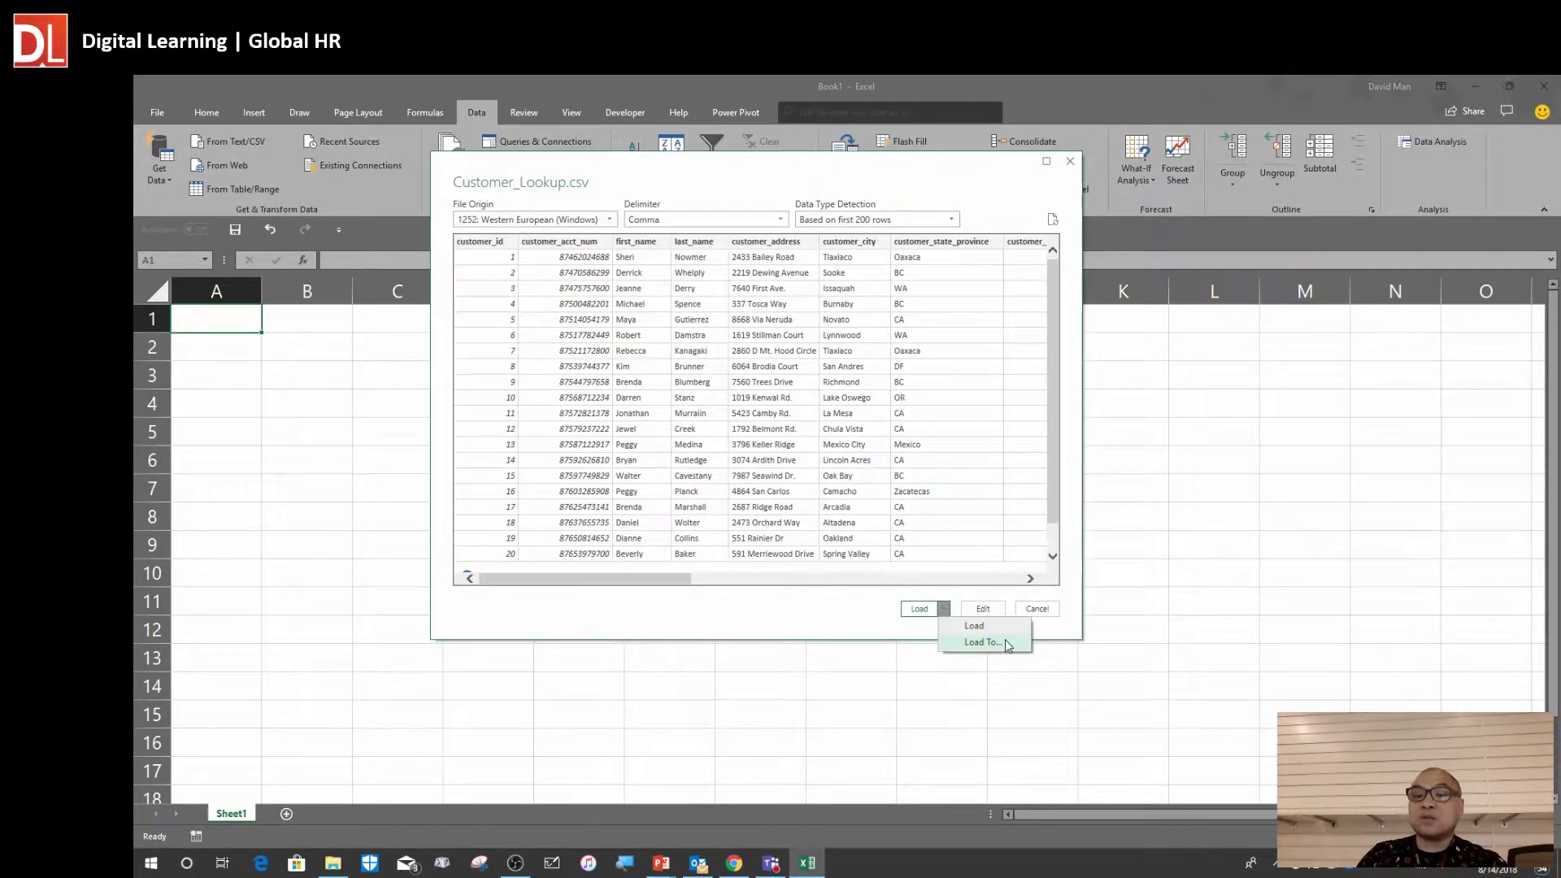
{"action": "left_click", "coordinate": [831, 638]}
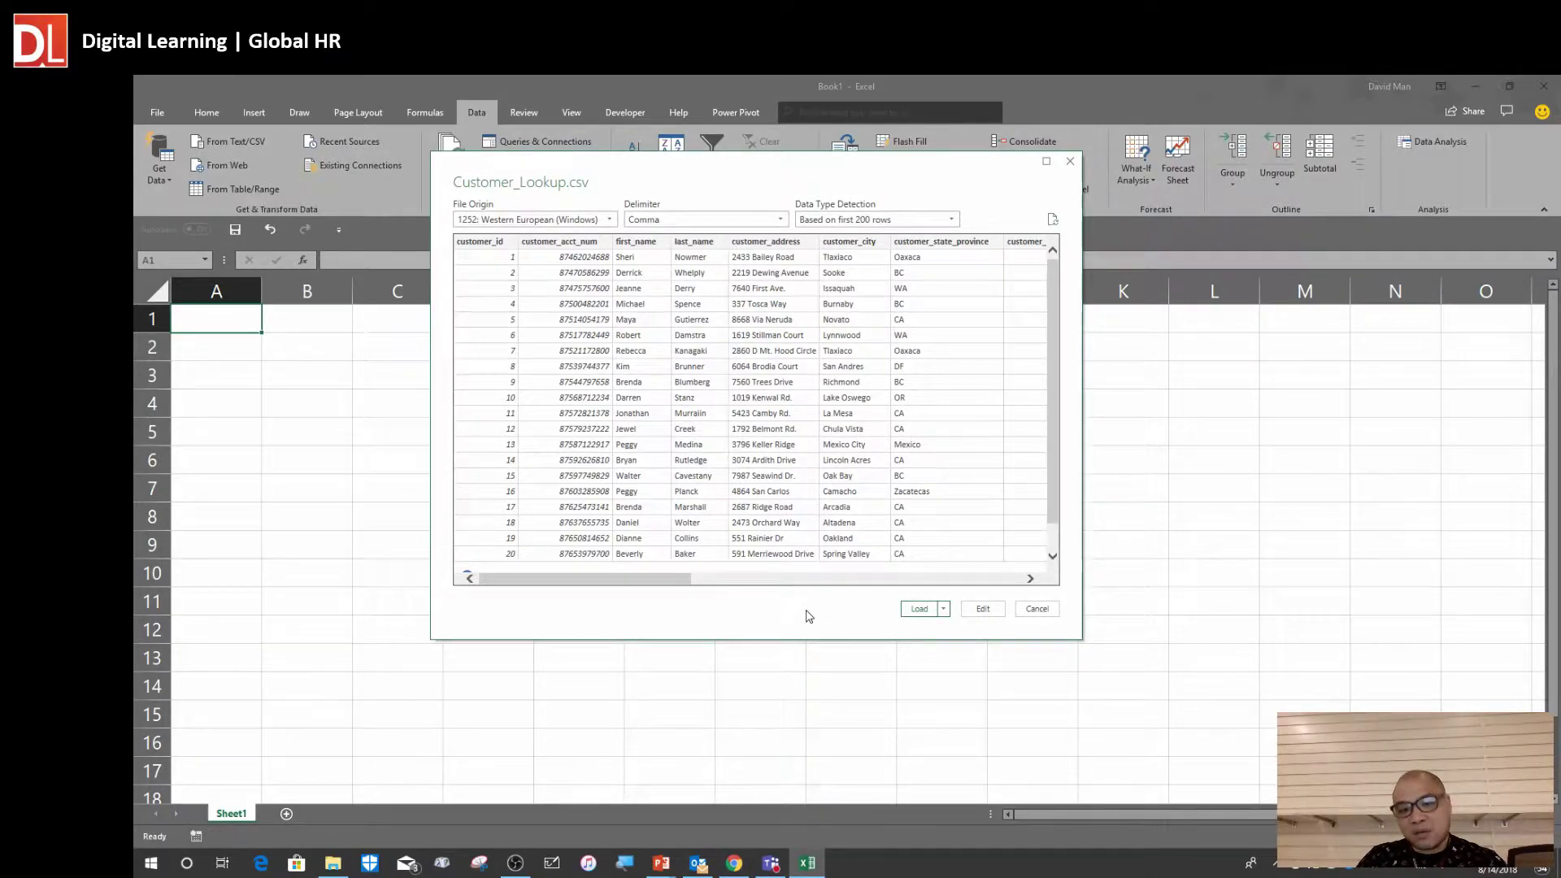
{"action": "left_click", "coordinate": [991, 618]}
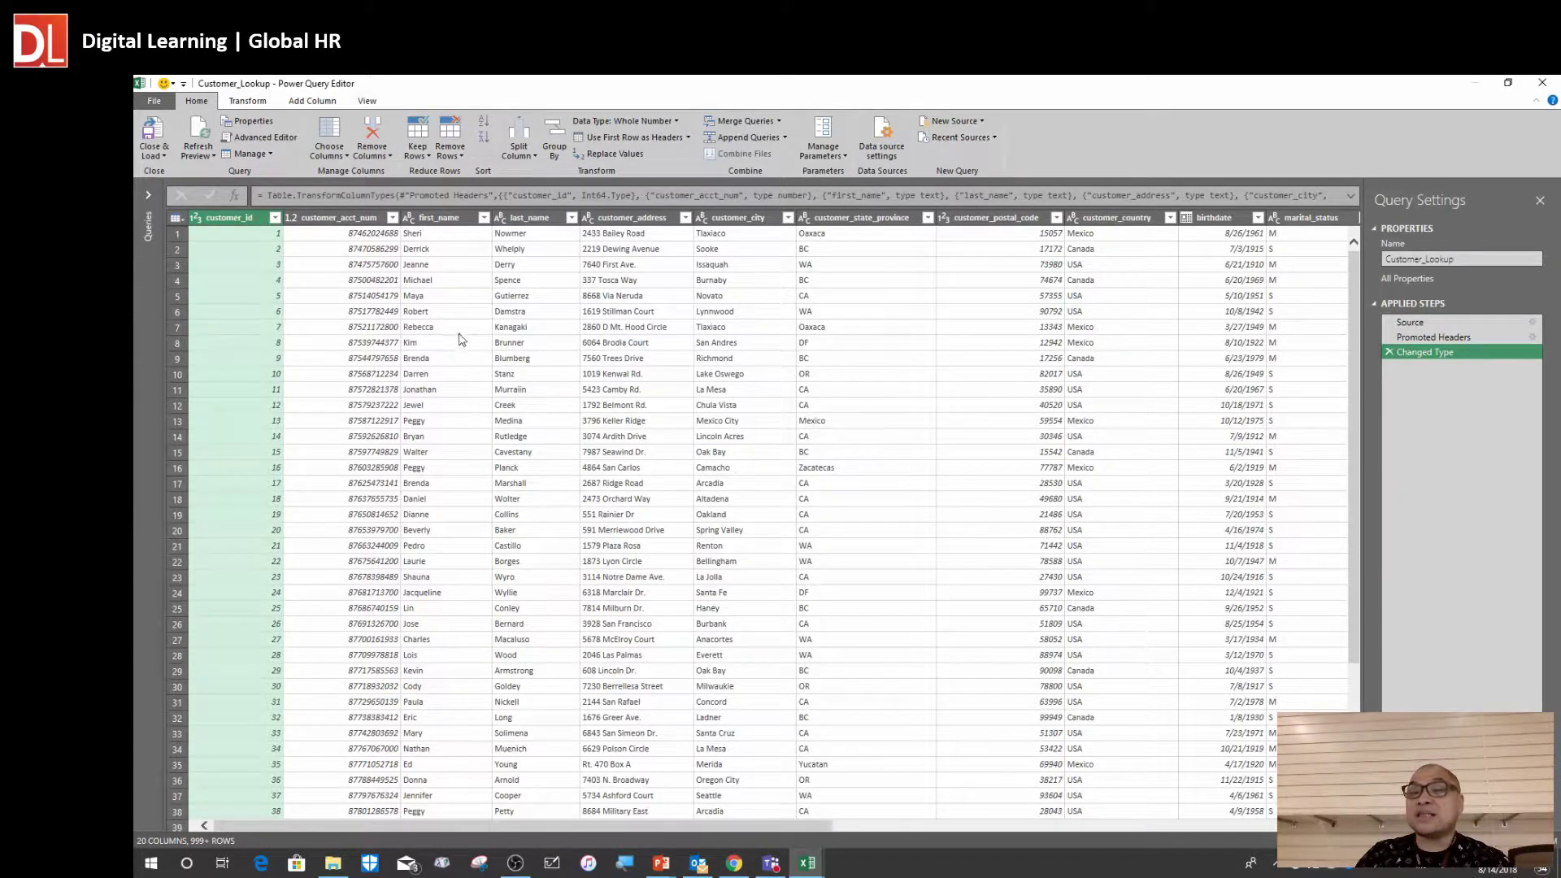
Examine the values in the customer ID, account number, last name, address, state/province and postal code columns
{"action": "left_click", "coordinate": [297, 270]}
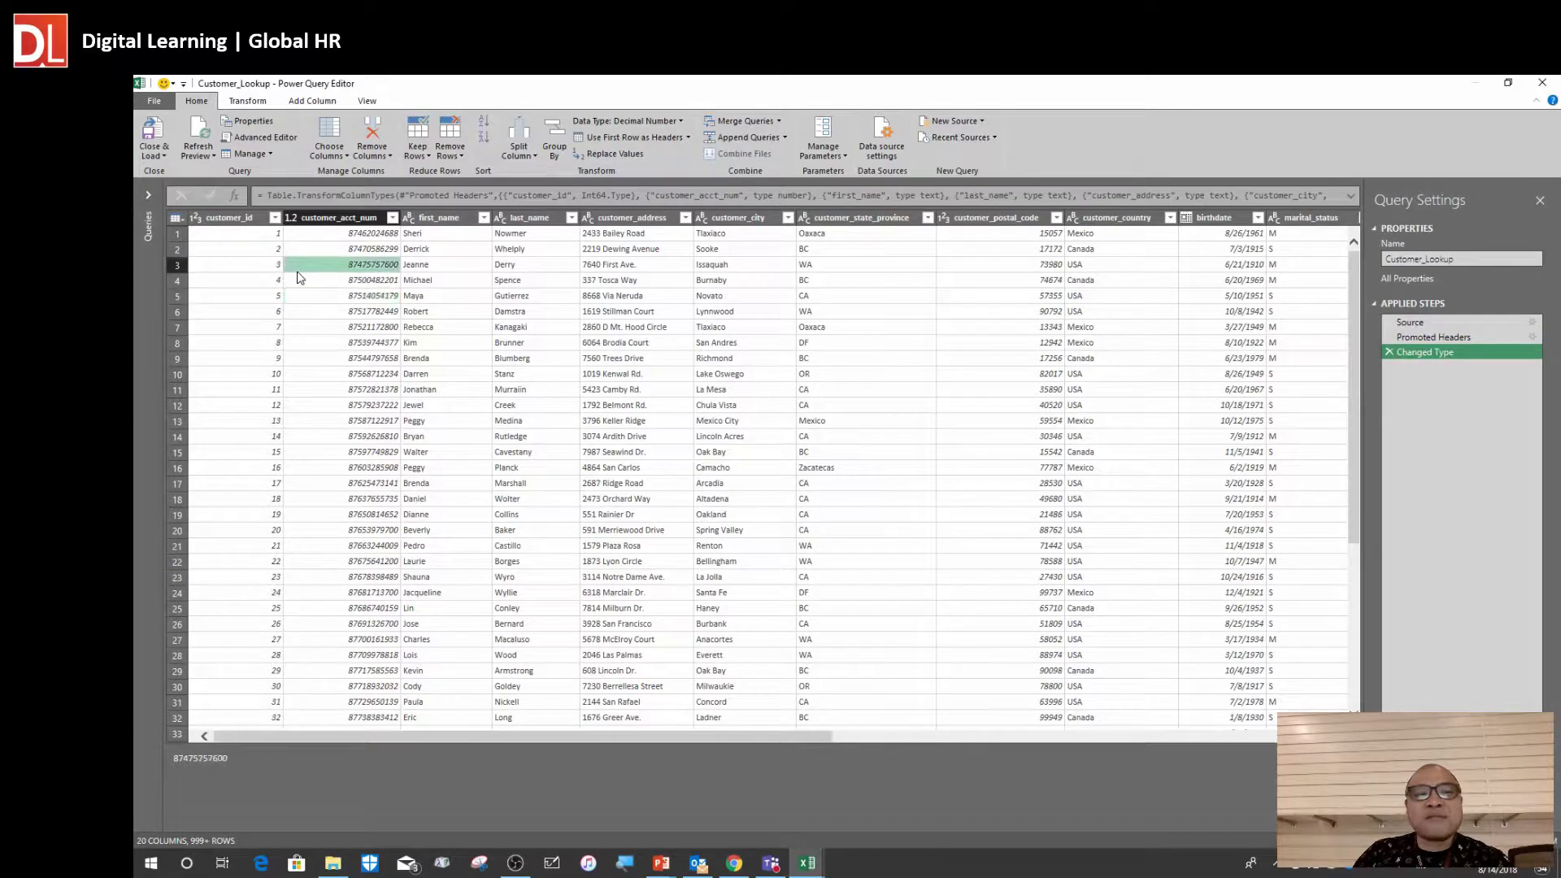
{"action": "left_click", "coordinate": [260, 265]}
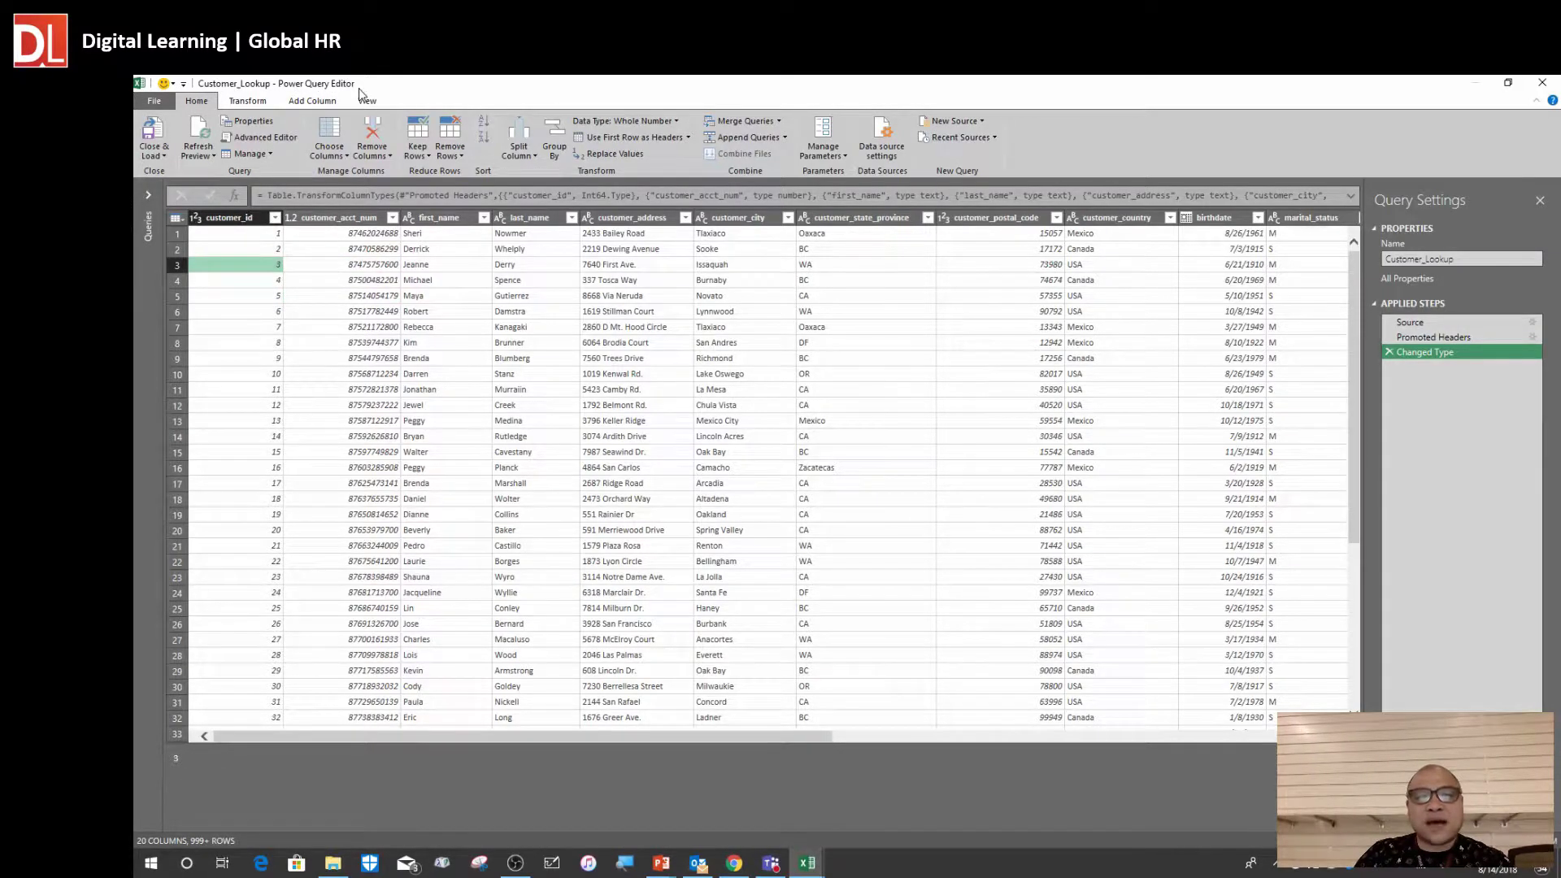
{"action": "left_click", "coordinate": [363, 313]}
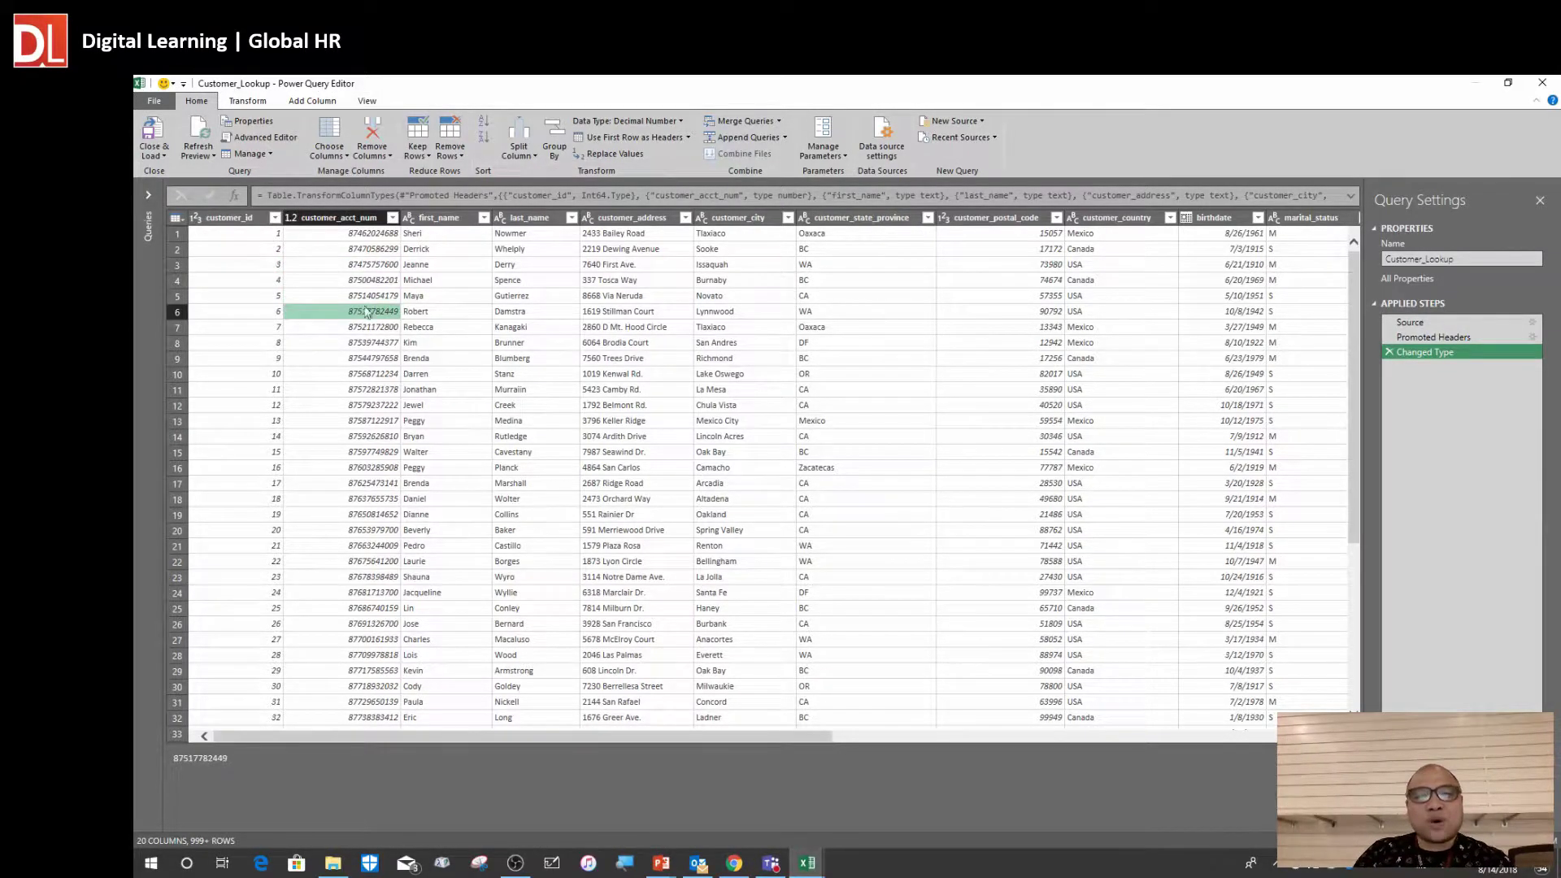
{"action": "left_click", "coordinate": [567, 347]}
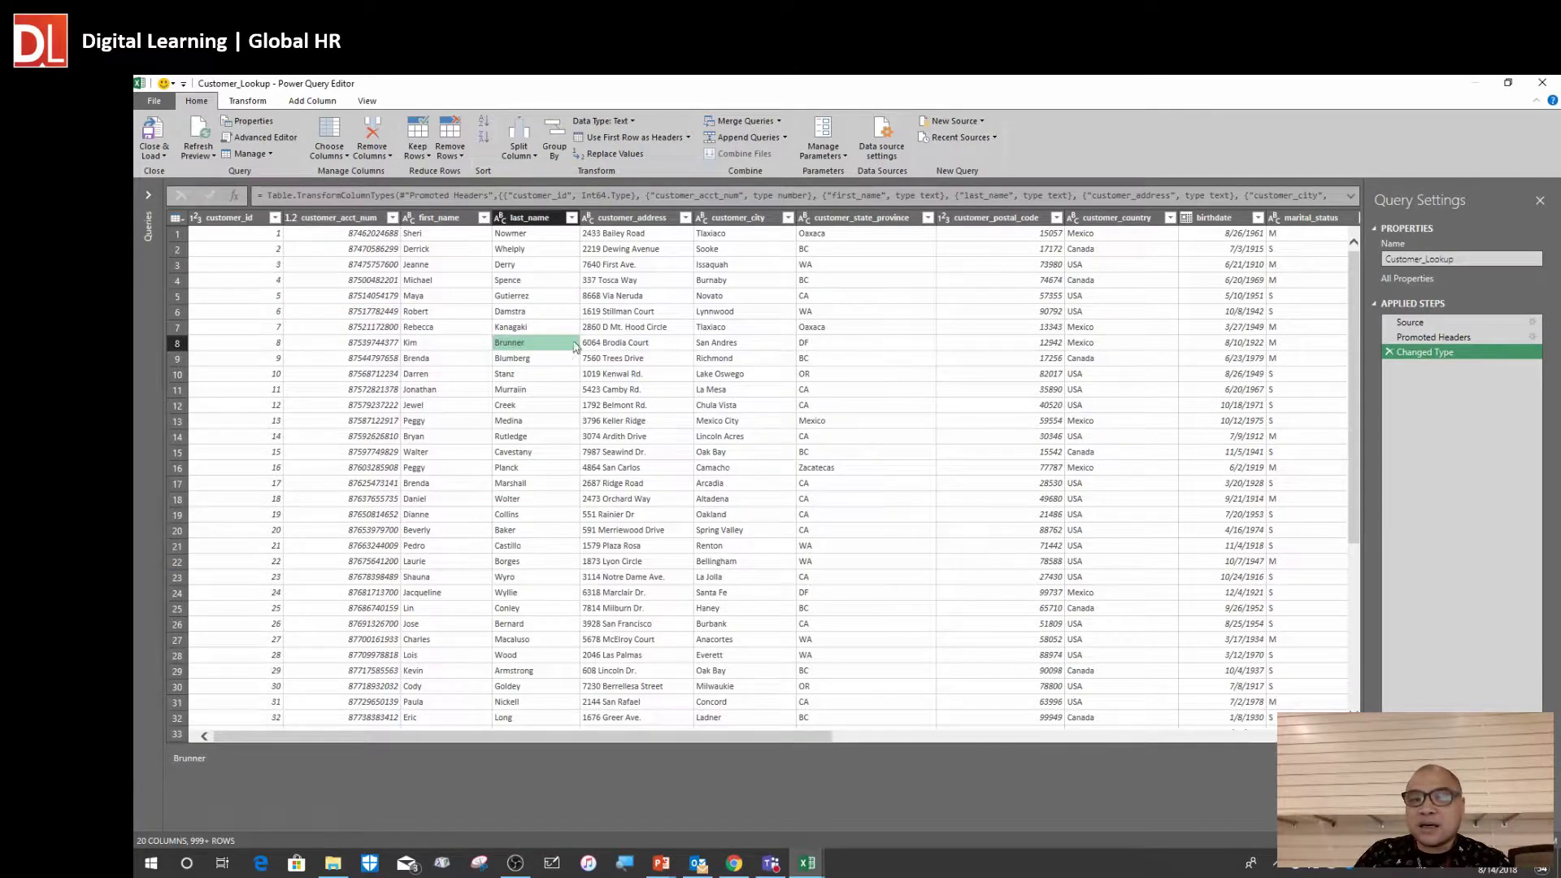
{"action": "left_click", "coordinate": [1049, 298]}
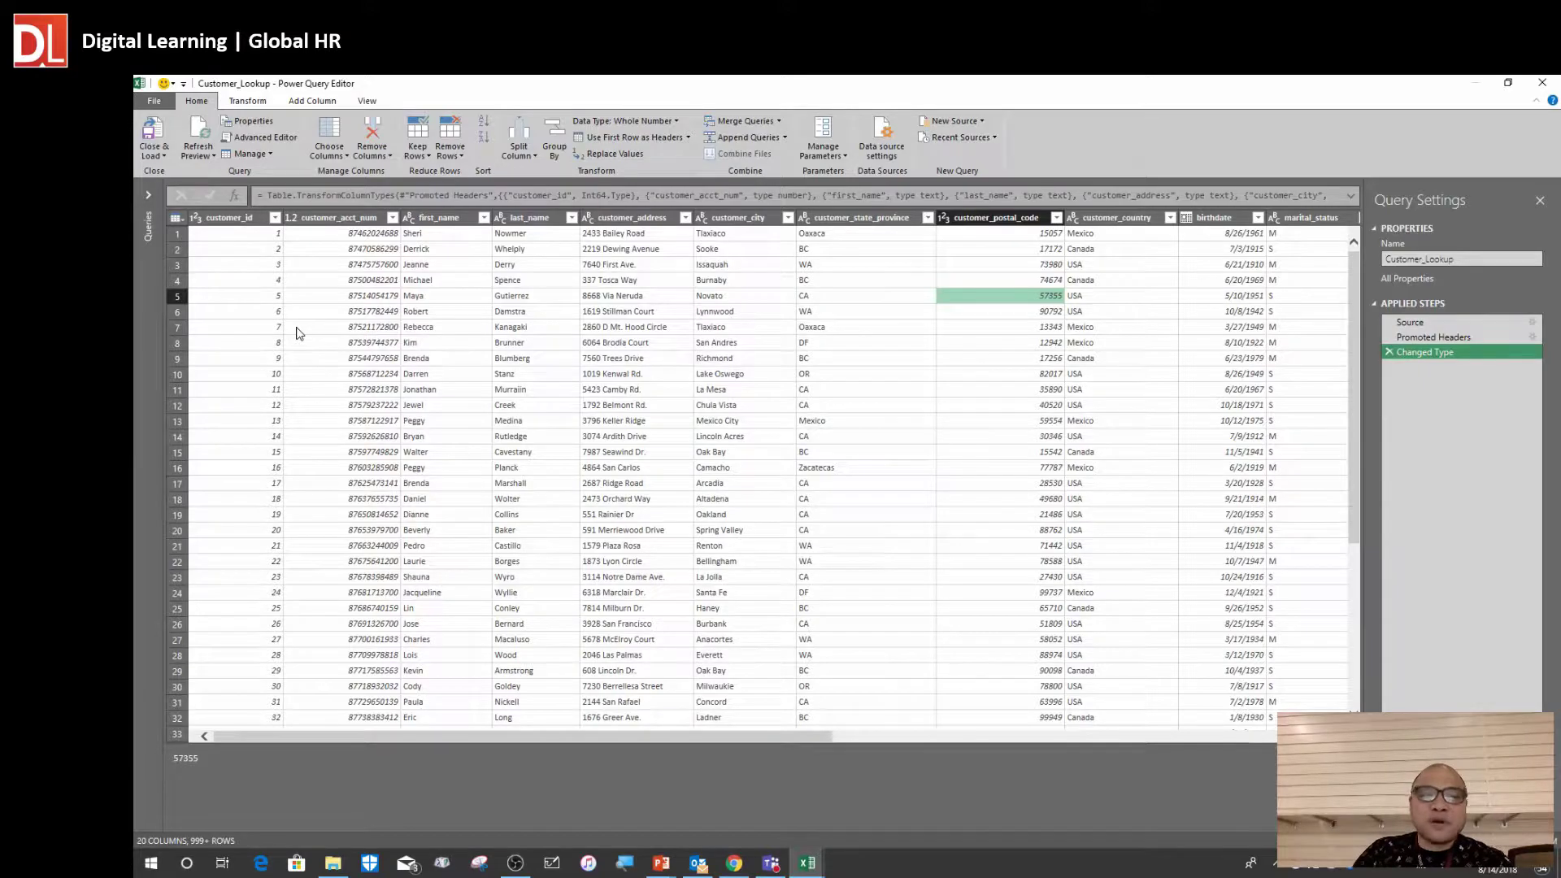
{"action": "left_click", "coordinate": [257, 297]}
{"action": "left_click", "coordinate": [333, 297]}
{"action": "left_click", "coordinate": [286, 250]}
{"action": "left_click", "coordinate": [1044, 406]}
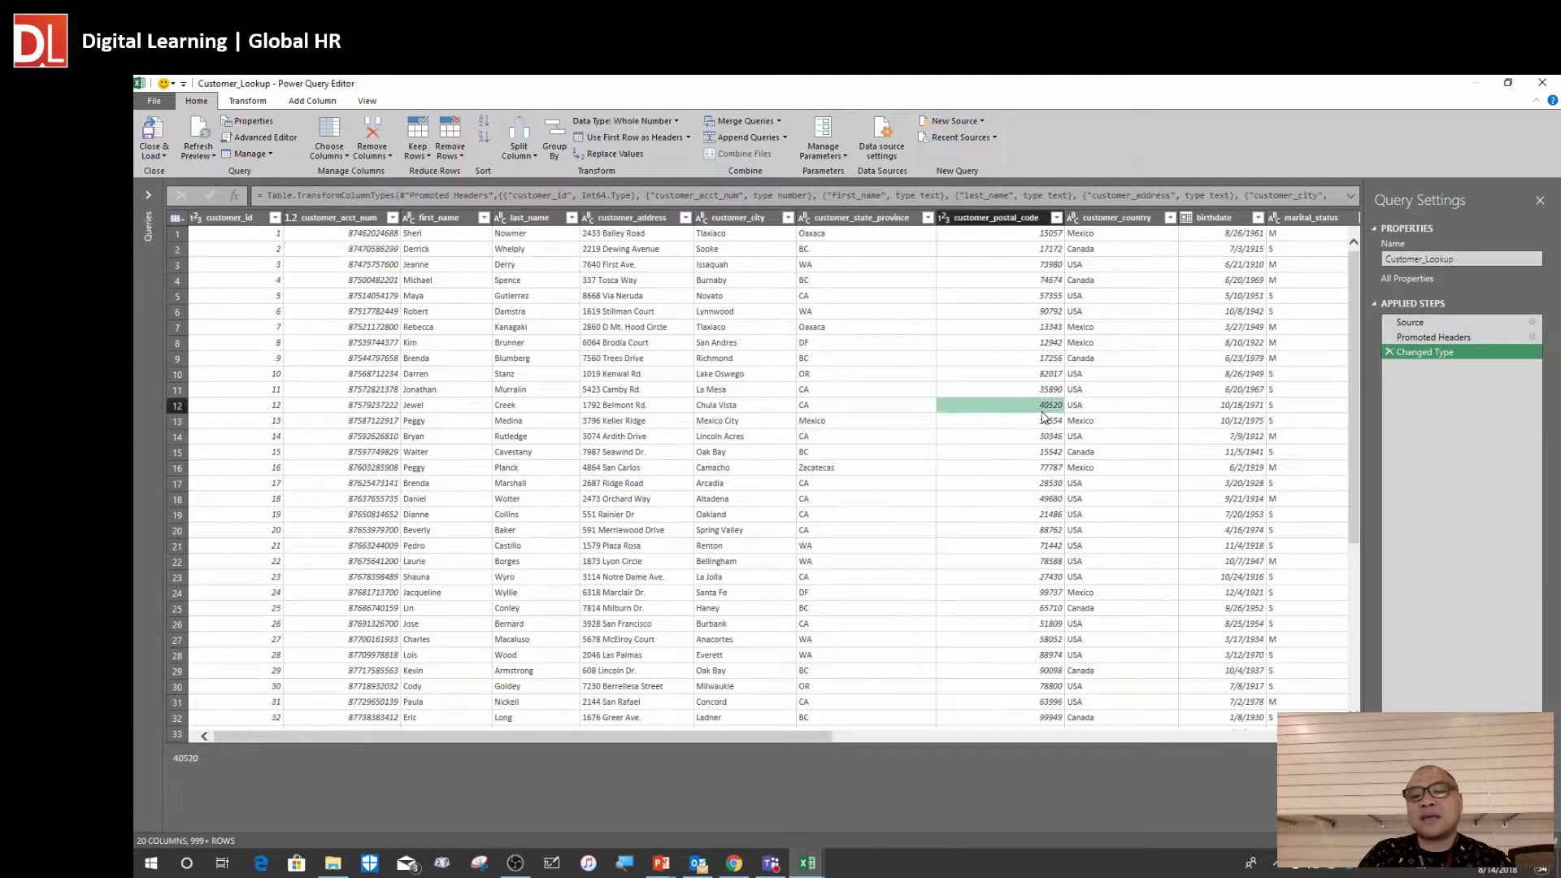
{"action": "left_click", "coordinate": [537, 376]}
{"action": "left_click", "coordinate": [984, 357]}
{"action": "left_click", "coordinate": [611, 359]}
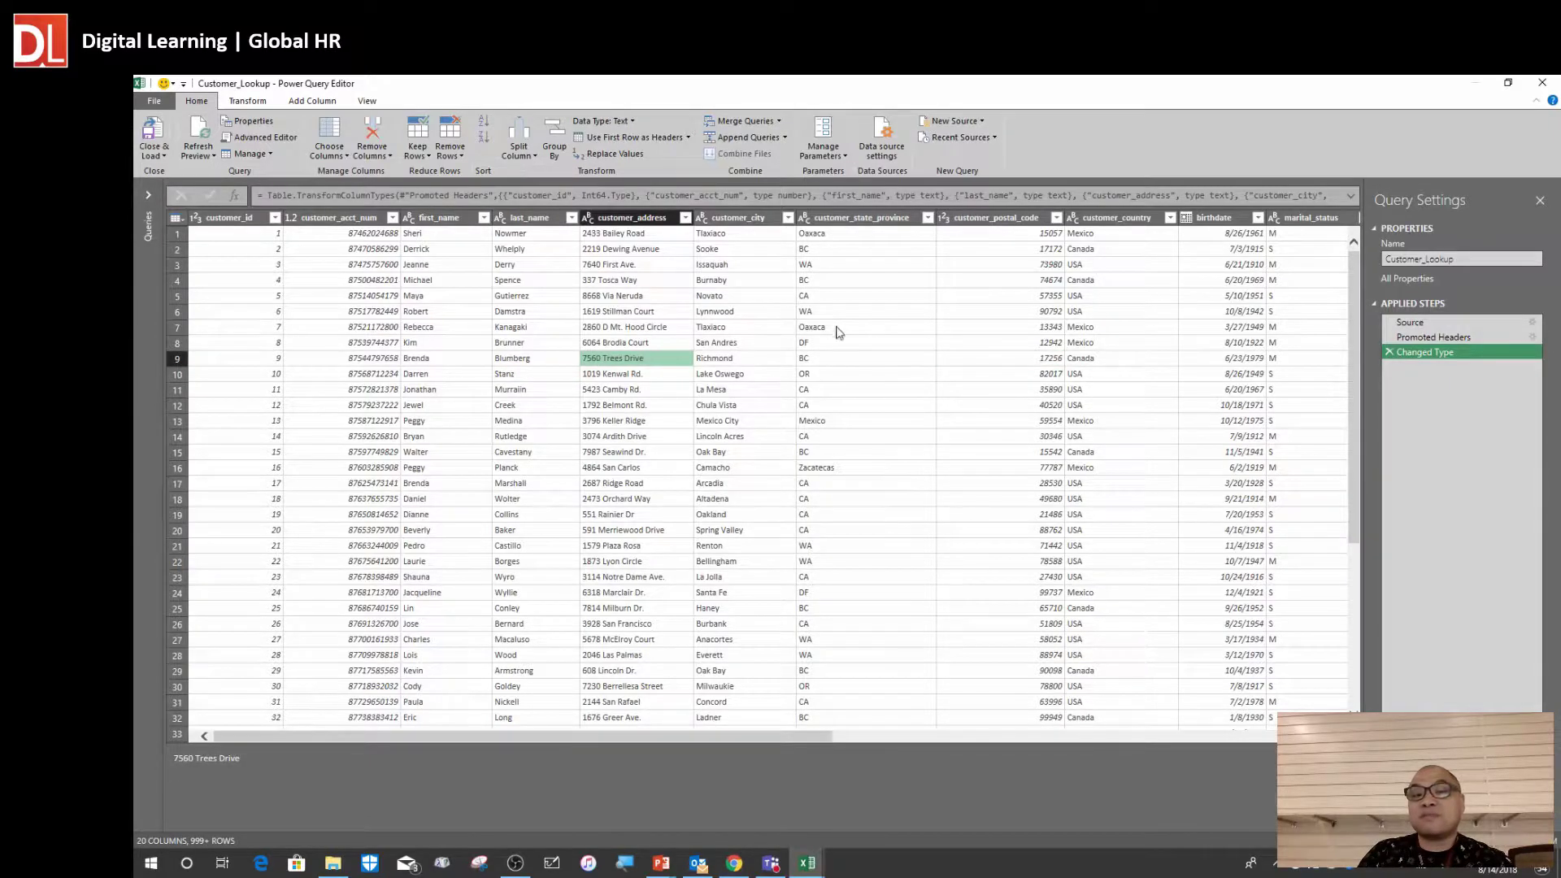
{"action": "left_click", "coordinate": [892, 329]}
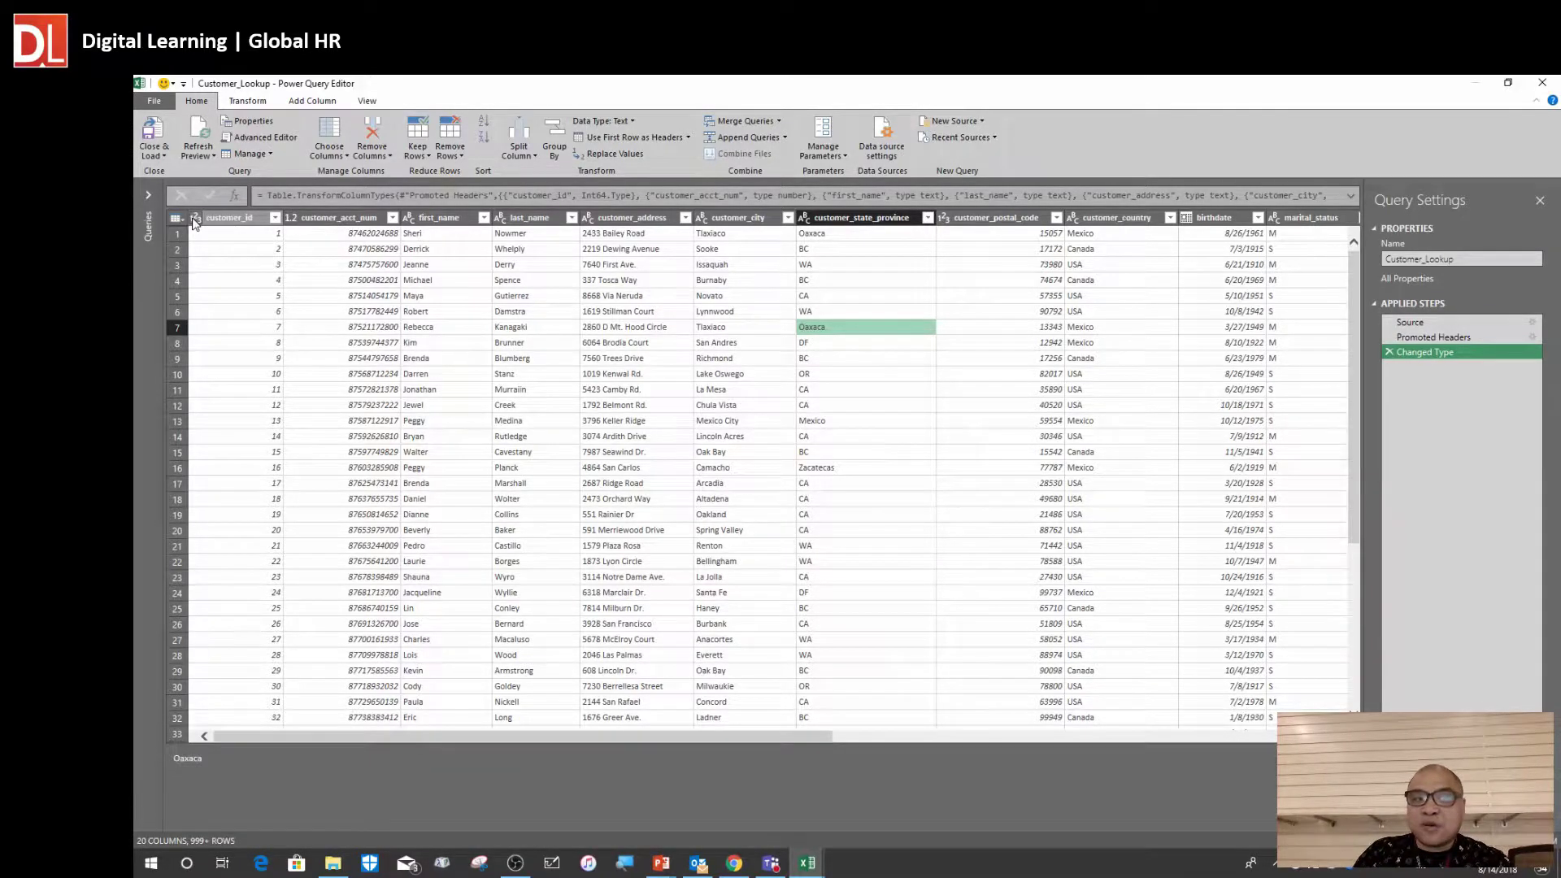
Examine the available data types for the customer_id and customer_acct_num columns without changing them
{"action": "left_click", "coordinate": [195, 218]}
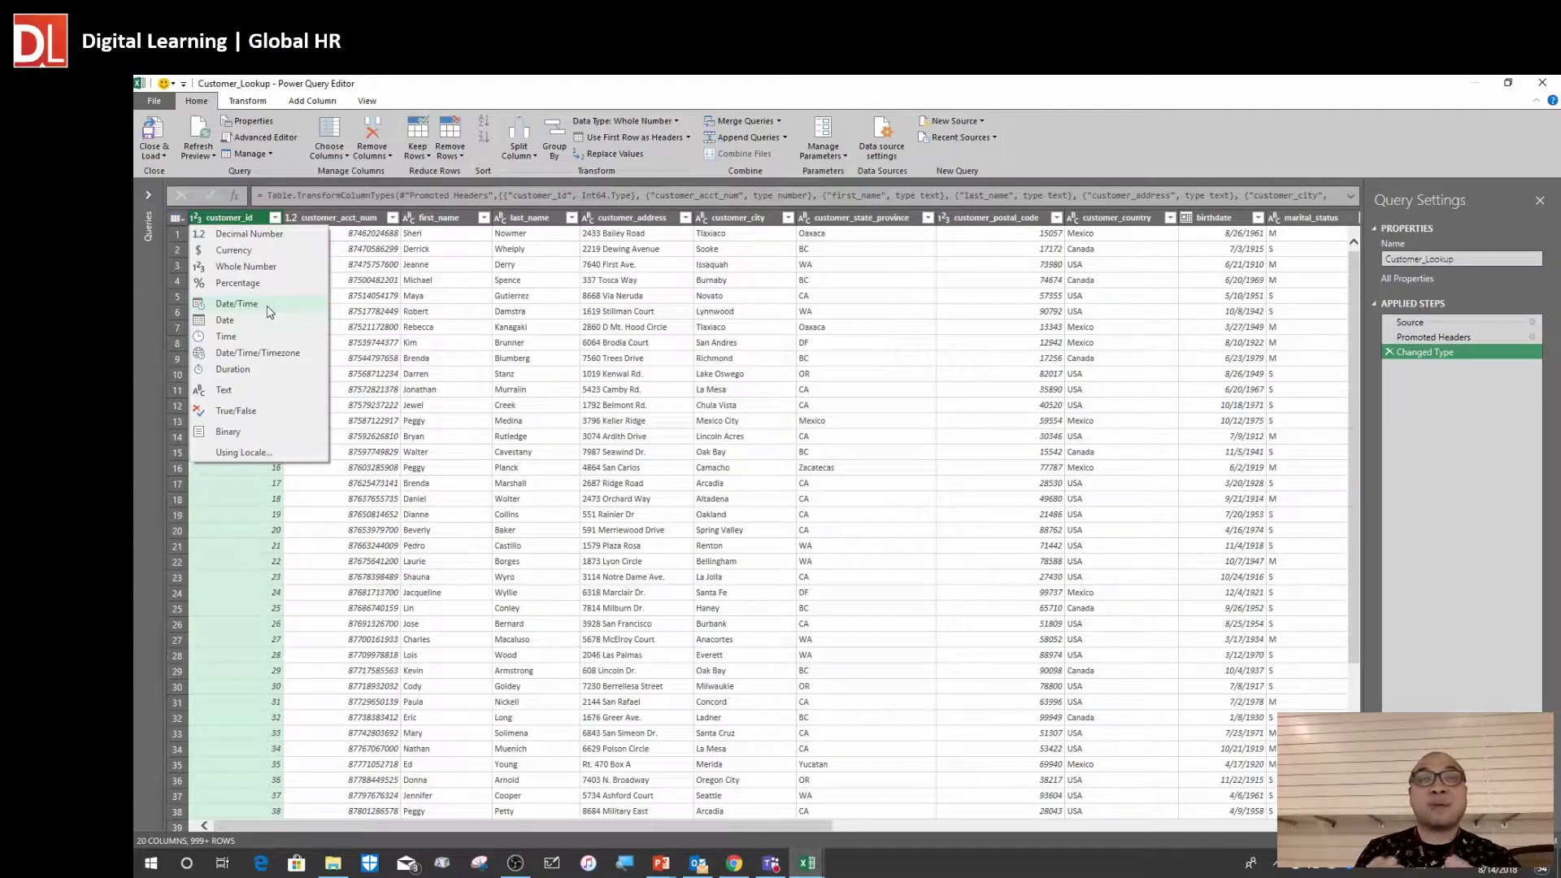
{"action": "left_click", "coordinate": [433, 282]}
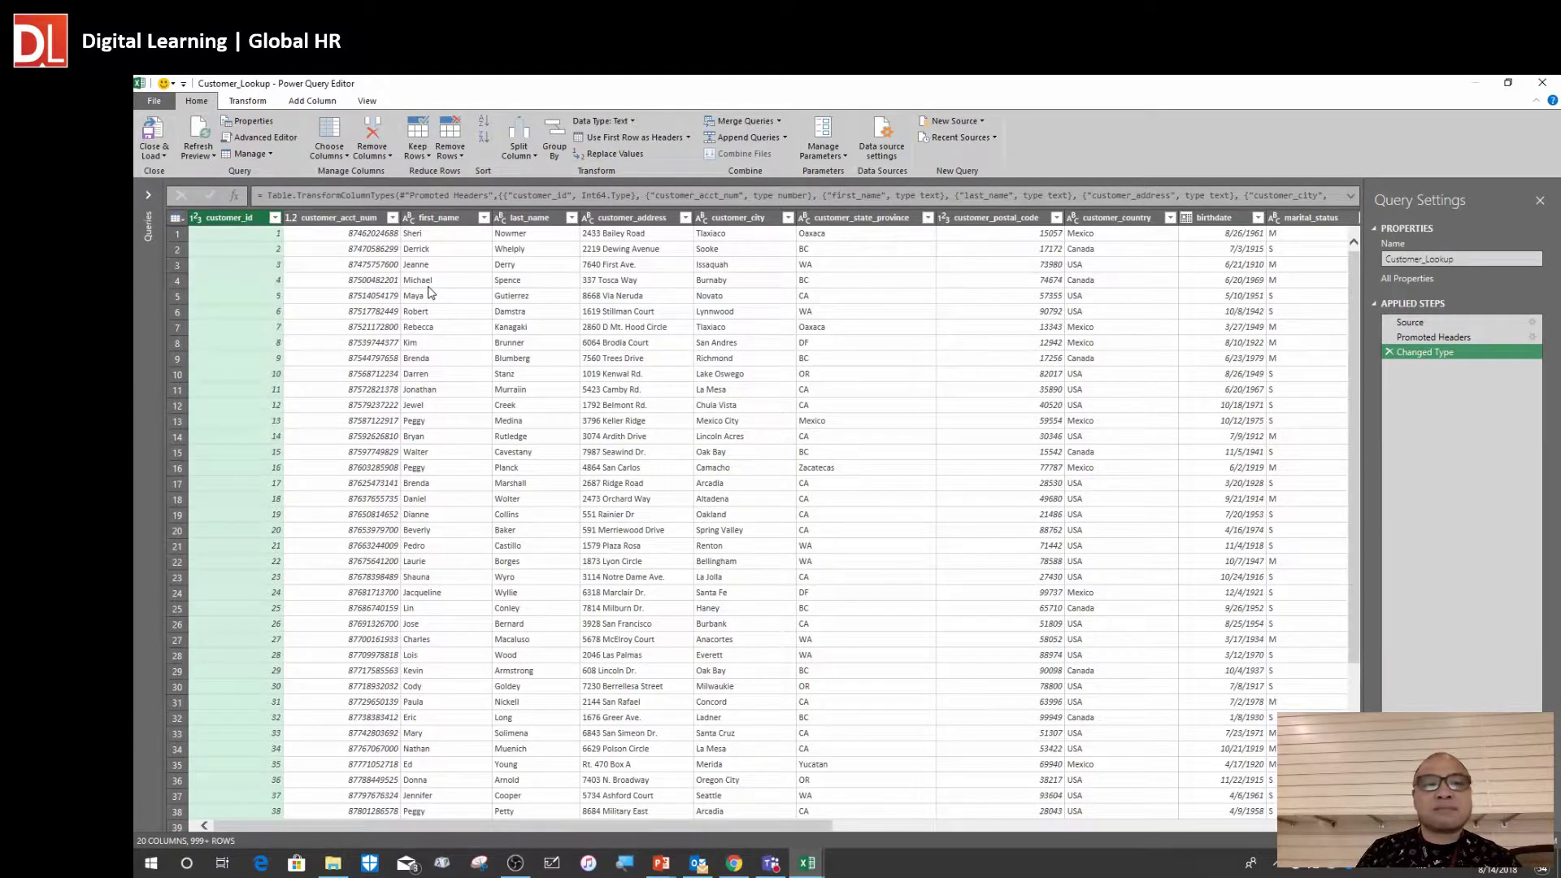
{"action": "left_click", "coordinate": [277, 281]}
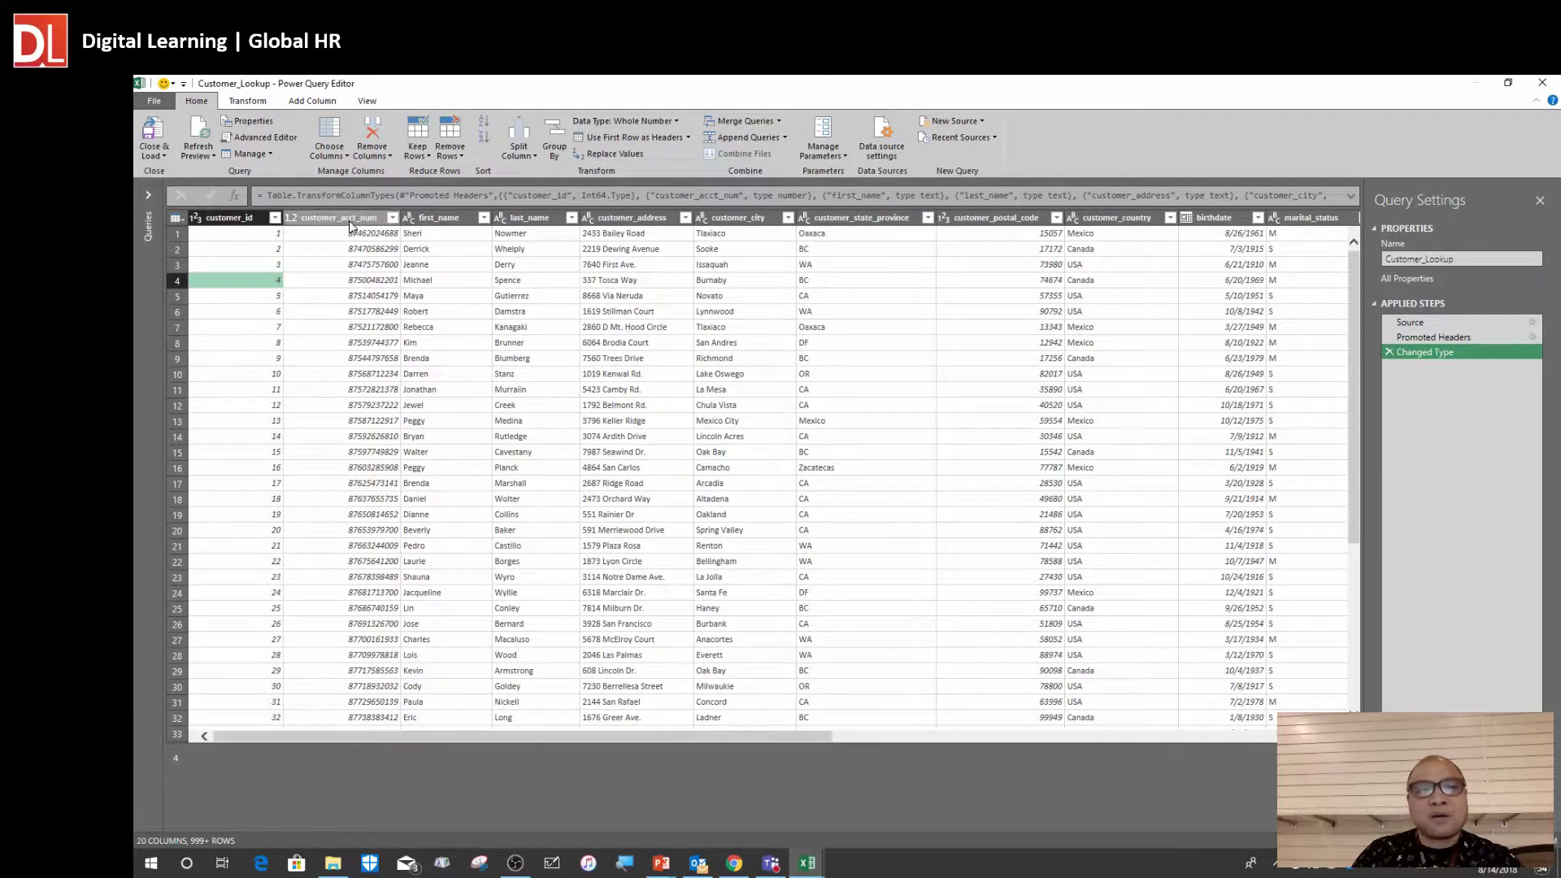
{"action": "left_click", "coordinate": [290, 220]}
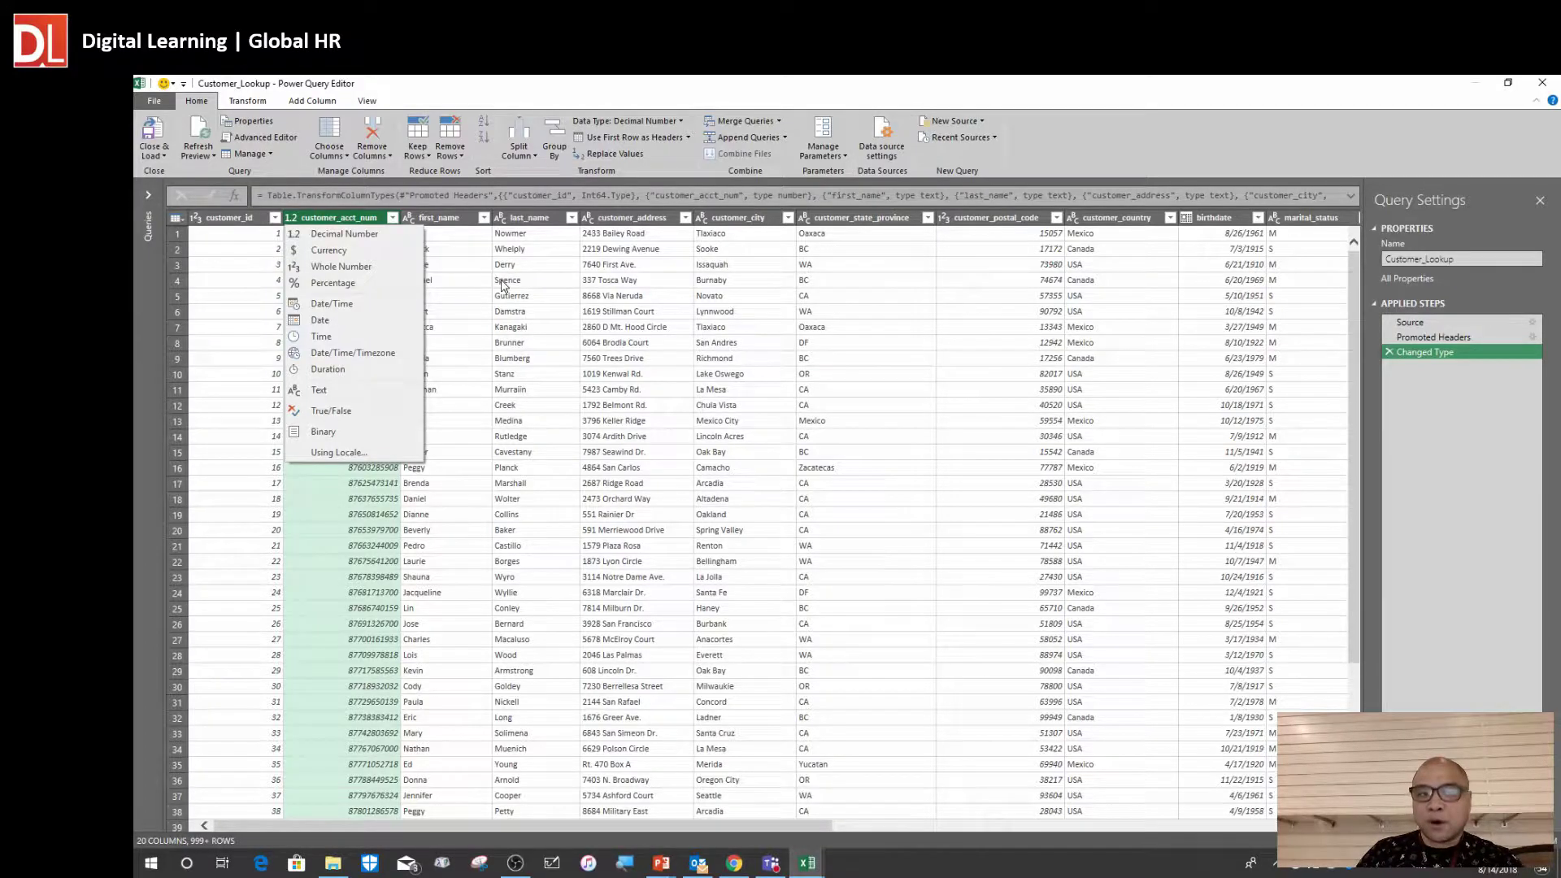
{"action": "left_click", "coordinate": [424, 279]}
{"action": "left_click", "coordinate": [231, 215]}
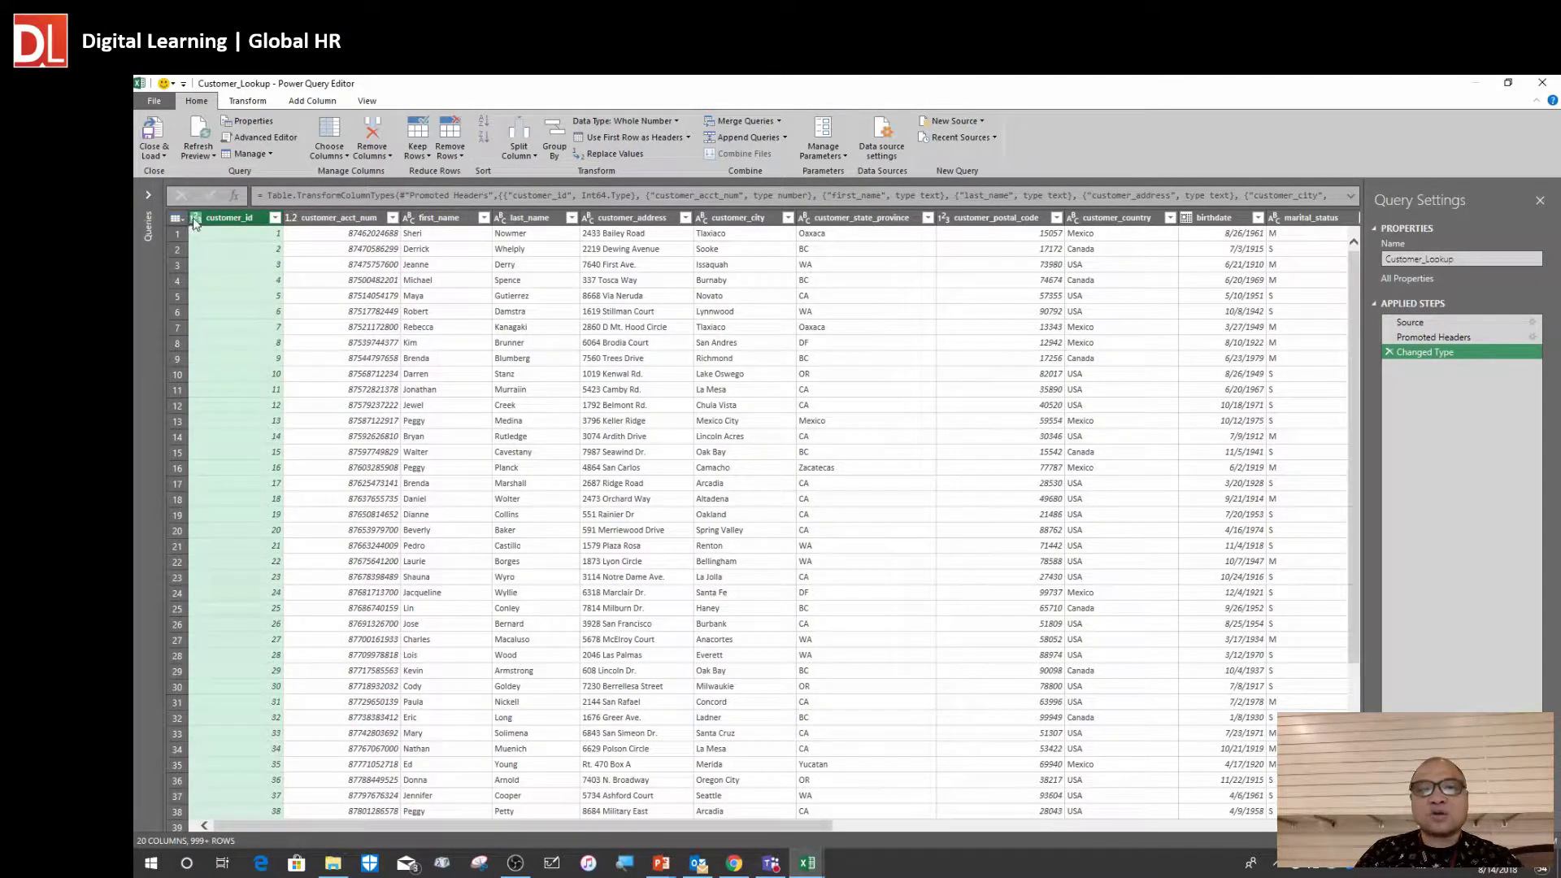
{"action": "left_click", "coordinate": [195, 219]}
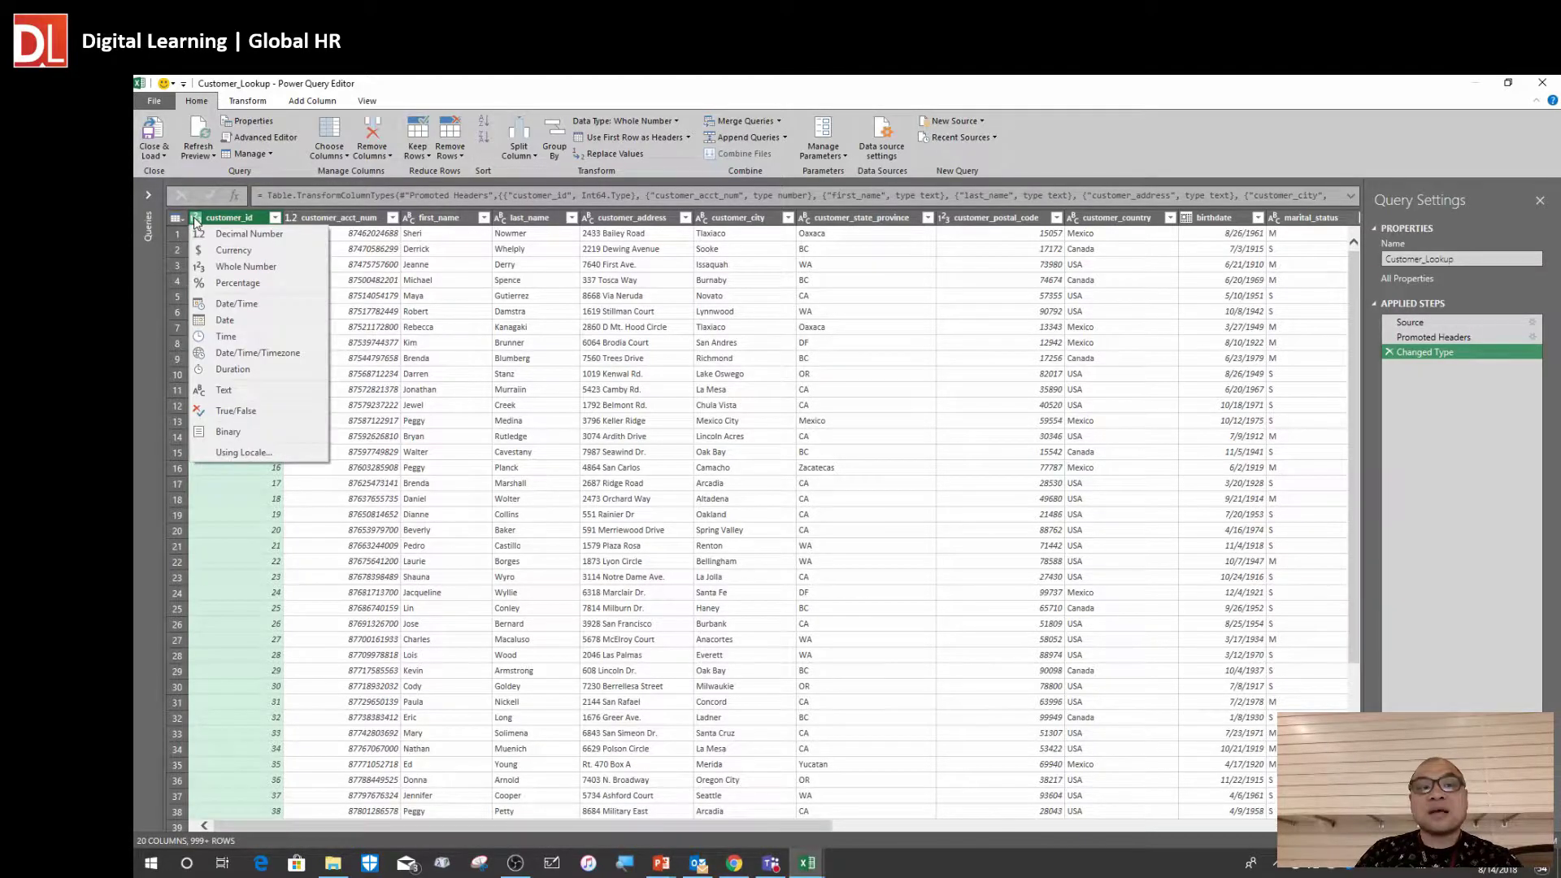
{"action": "left_click", "coordinate": [384, 265]}
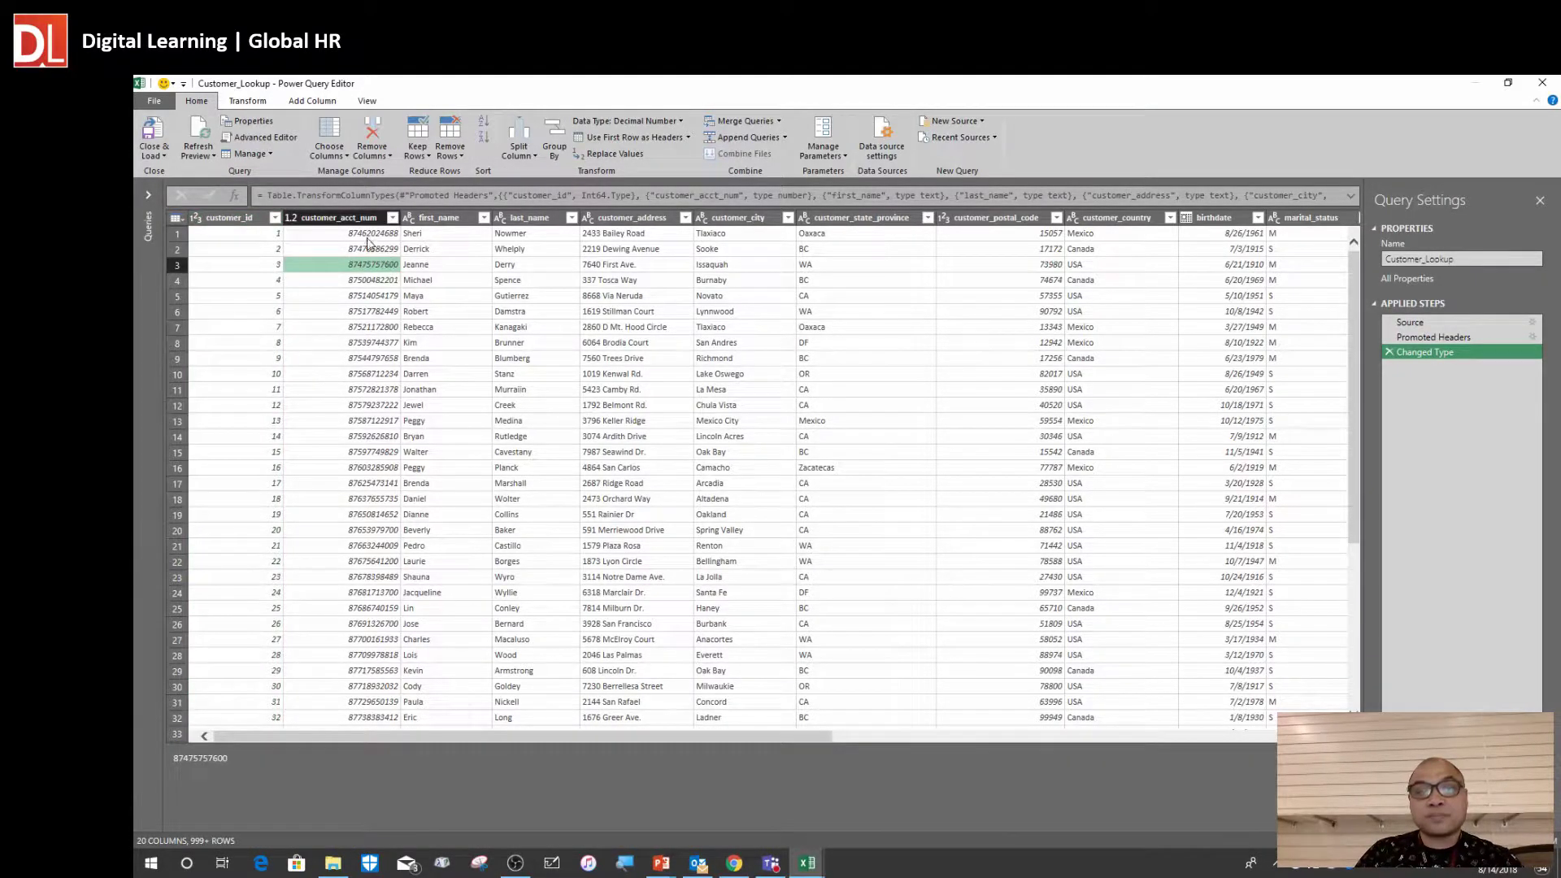
Check the data type options of the first_name and last_name columns, keeping both as Text
{"action": "left_click", "coordinate": [408, 218]}
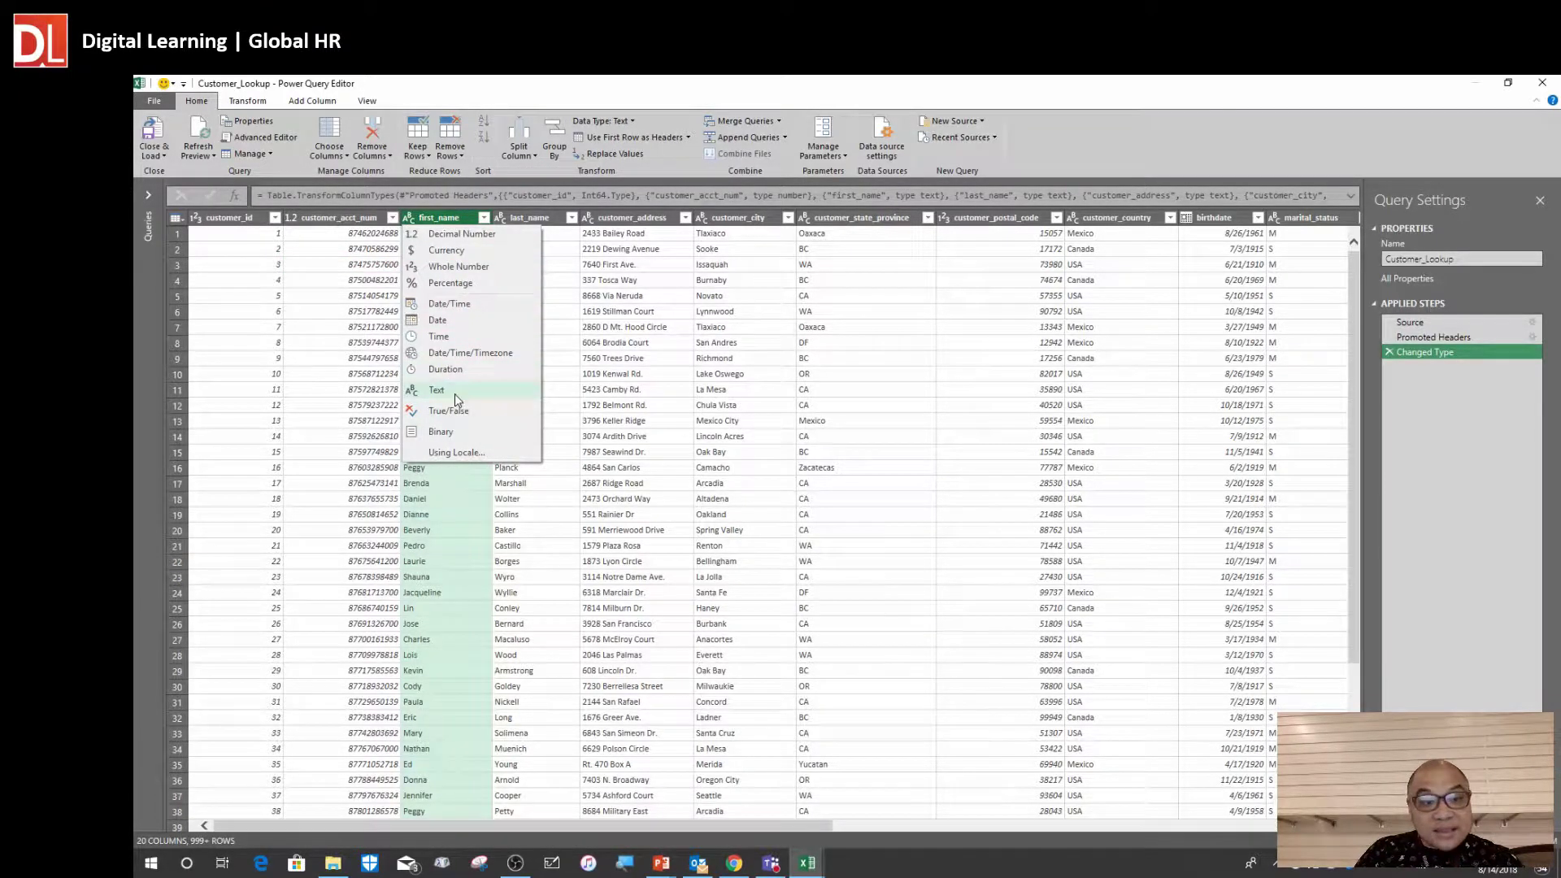
{"action": "left_click", "coordinate": [508, 244]}
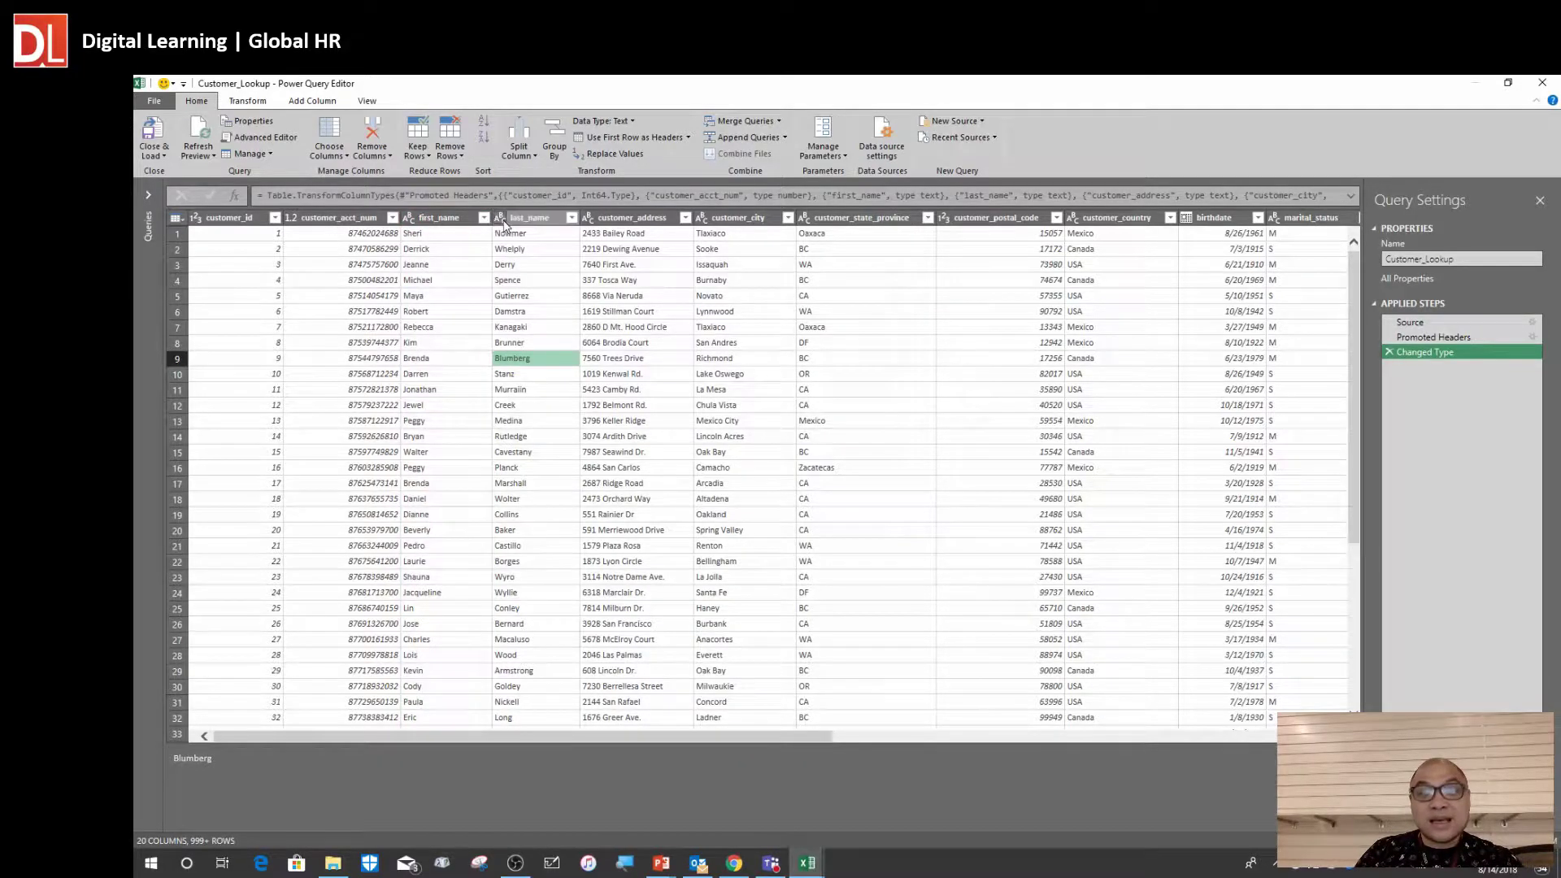
{"action": "left_click", "coordinate": [504, 226]}
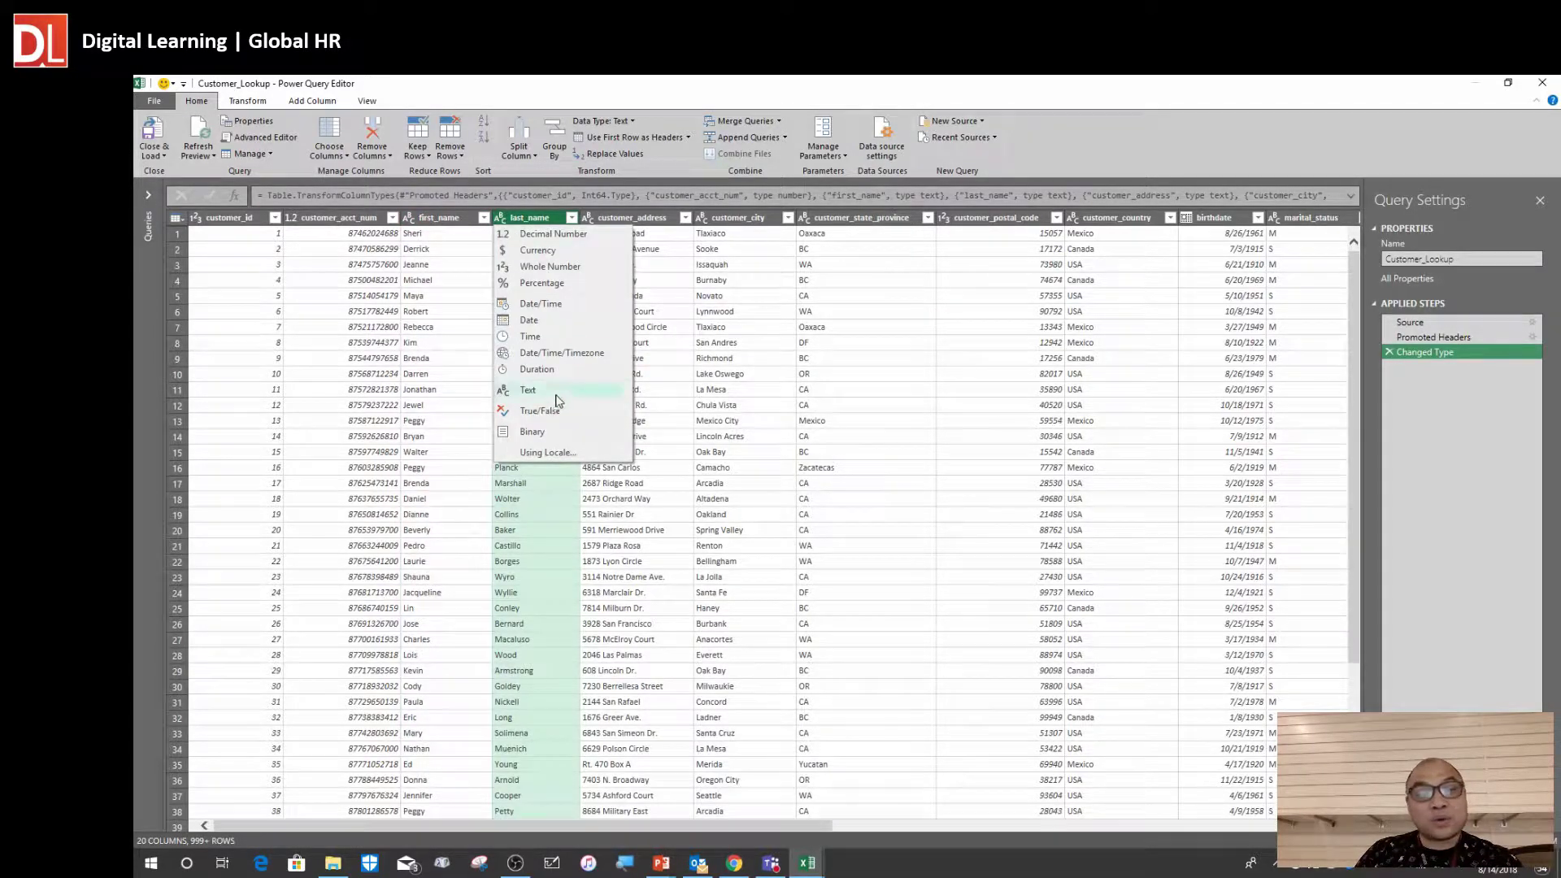
{"action": "left_click", "coordinate": [758, 330]}
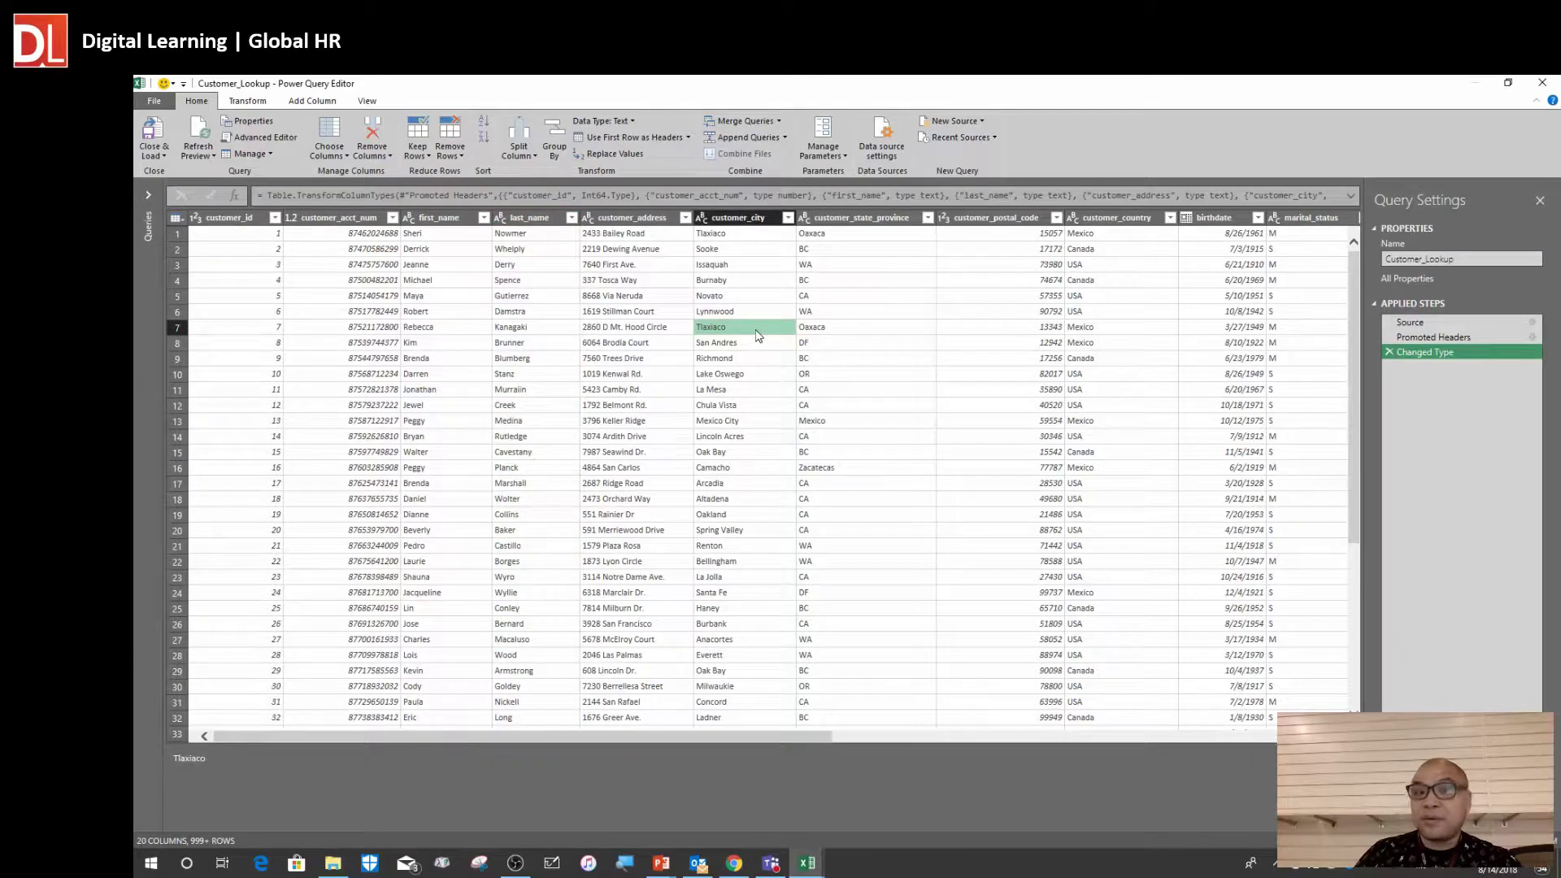
{"action": "left_click", "coordinate": [393, 328]}
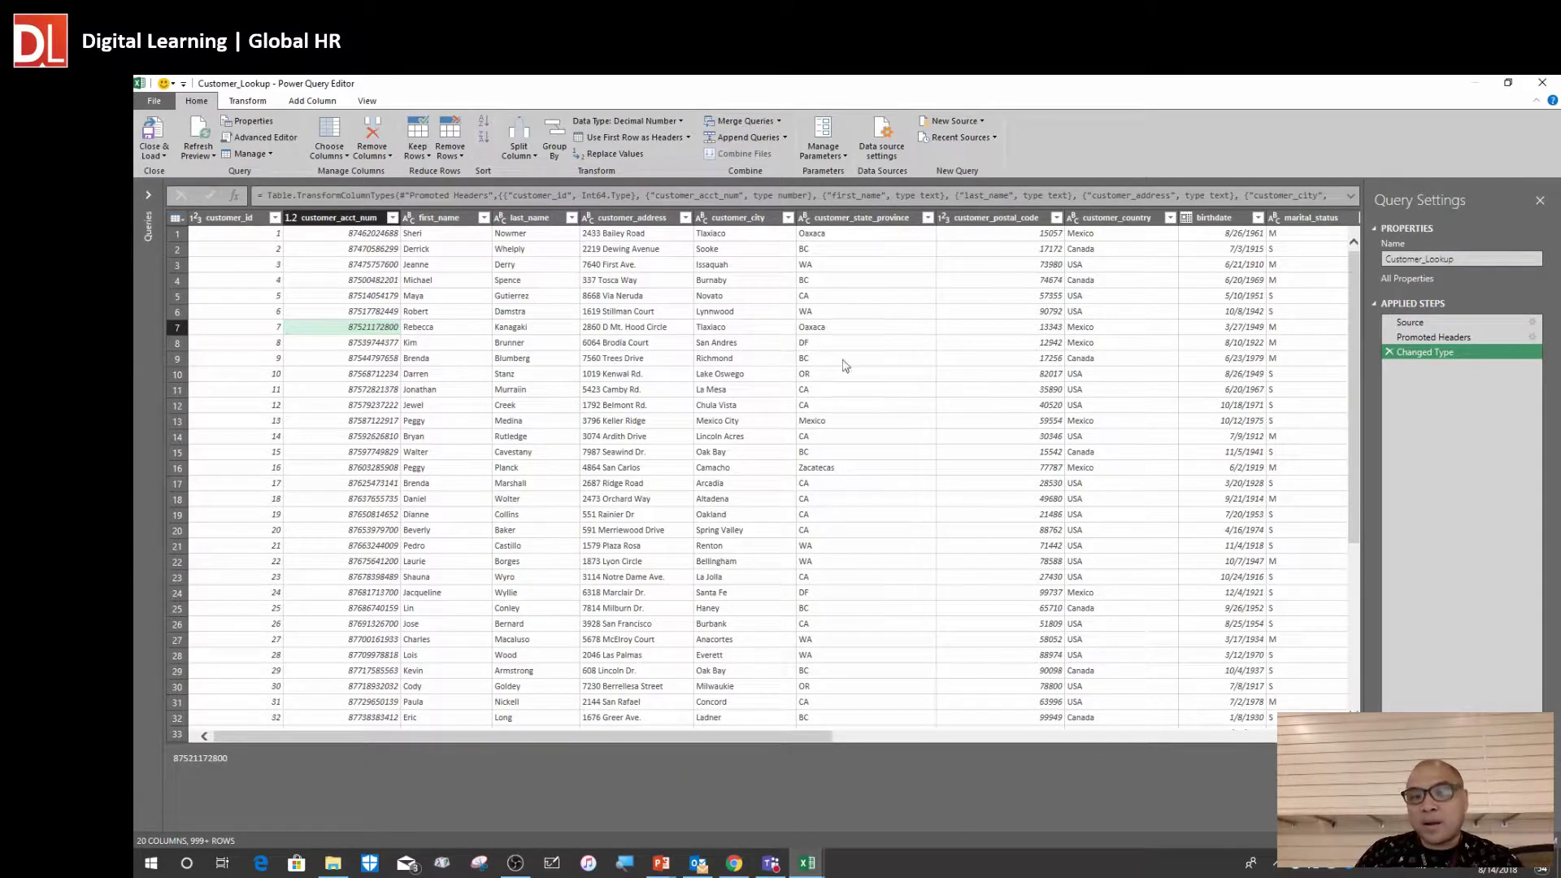
{"action": "left_click", "coordinate": [932, 312]}
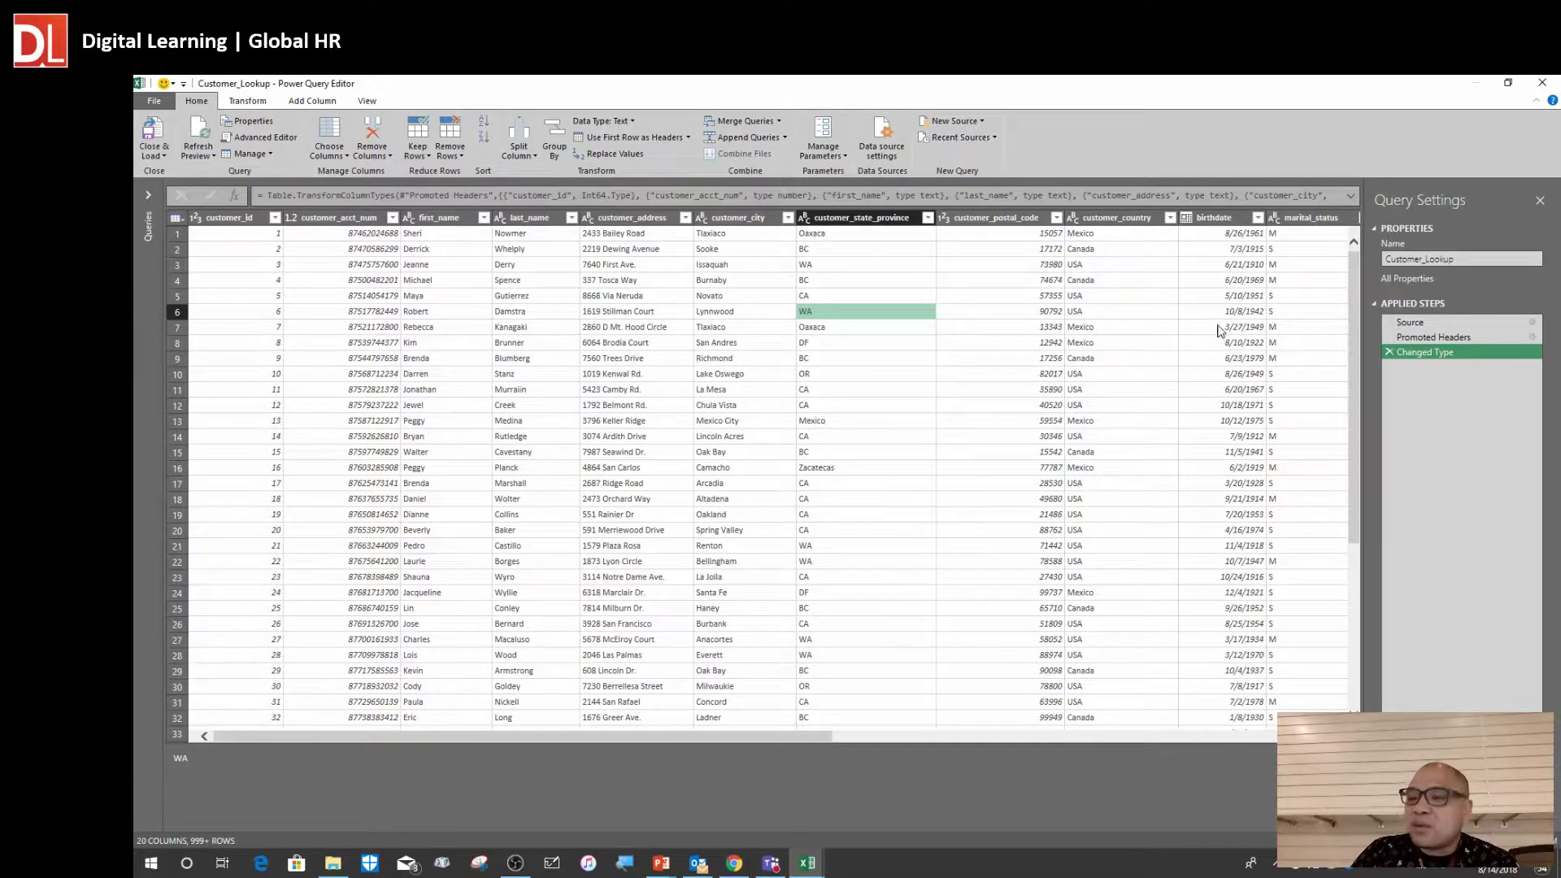
Compare the customer table at the Source and Promoted Headers applied steps, including the source file formula
{"action": "left_click", "coordinate": [1417, 322]}
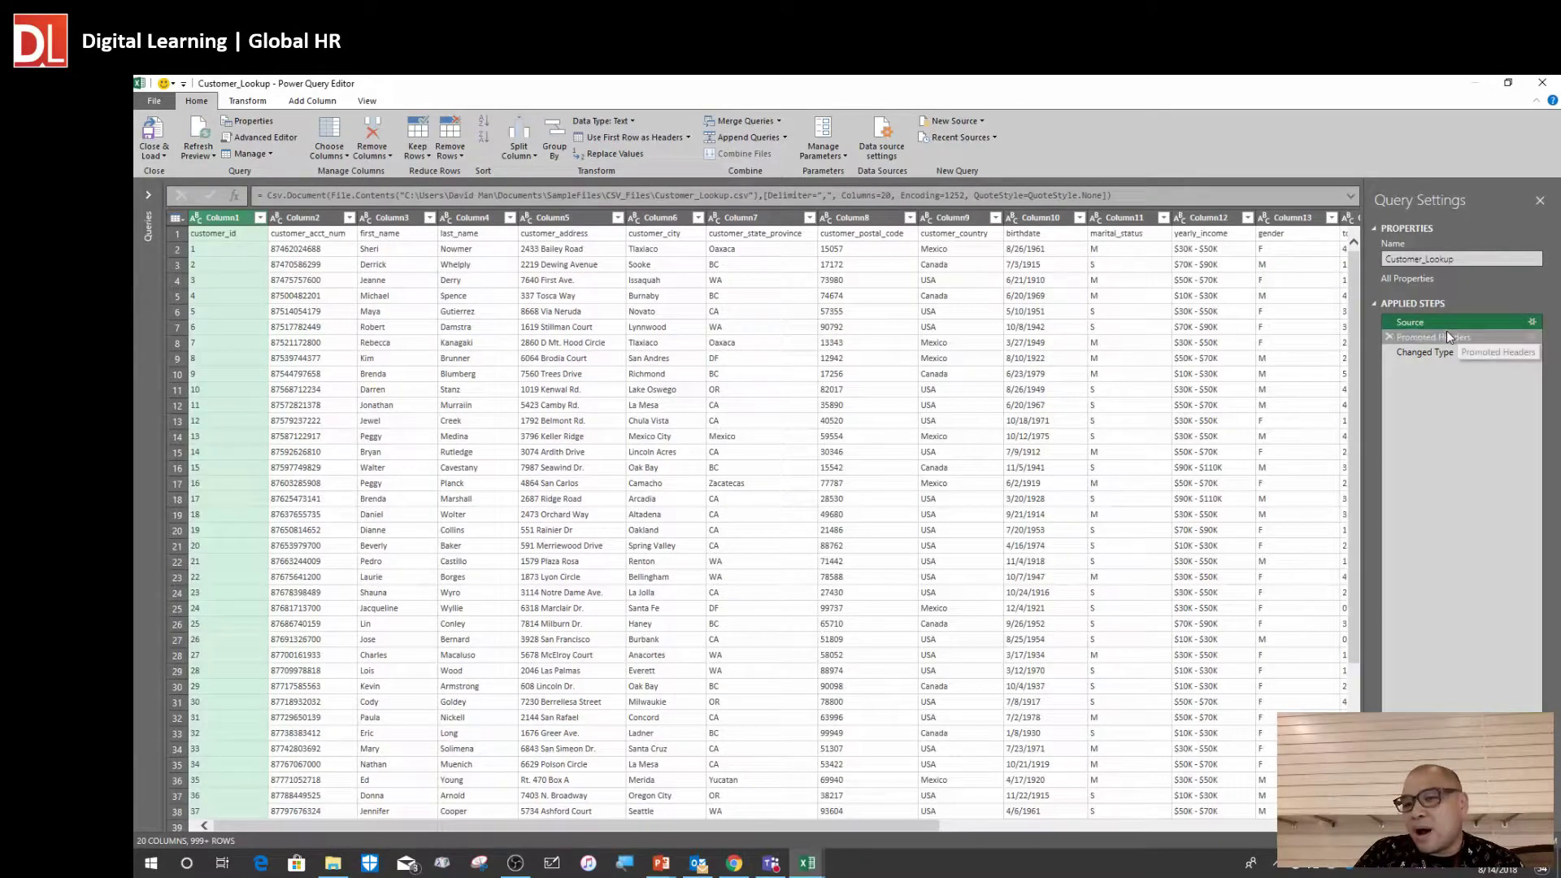
{"action": "left_click", "coordinate": [1441, 339]}
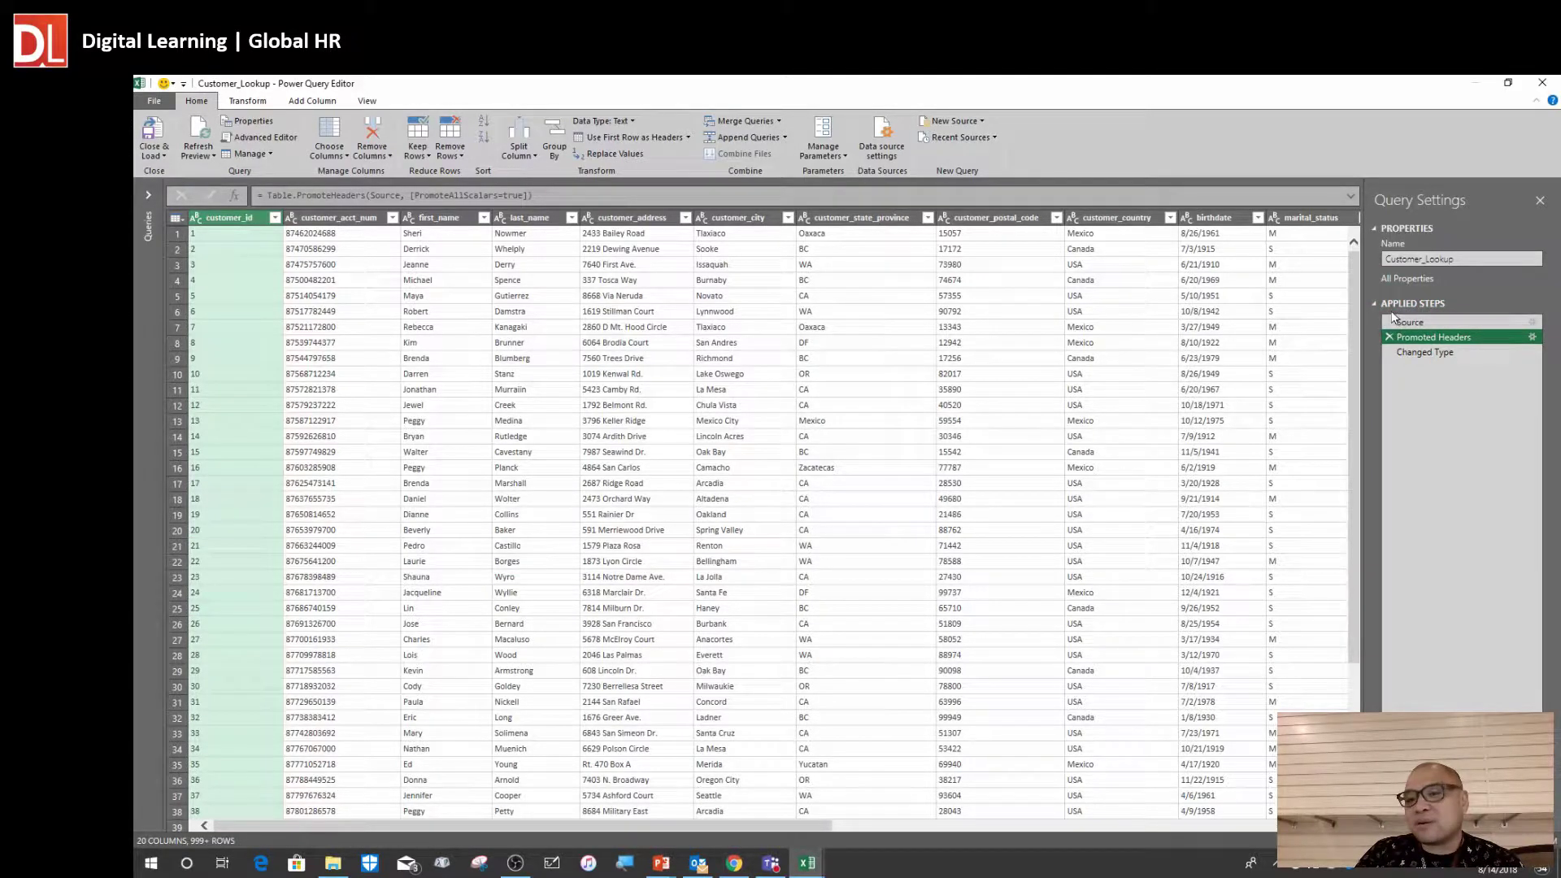
{"action": "left_click", "coordinate": [1418, 322]}
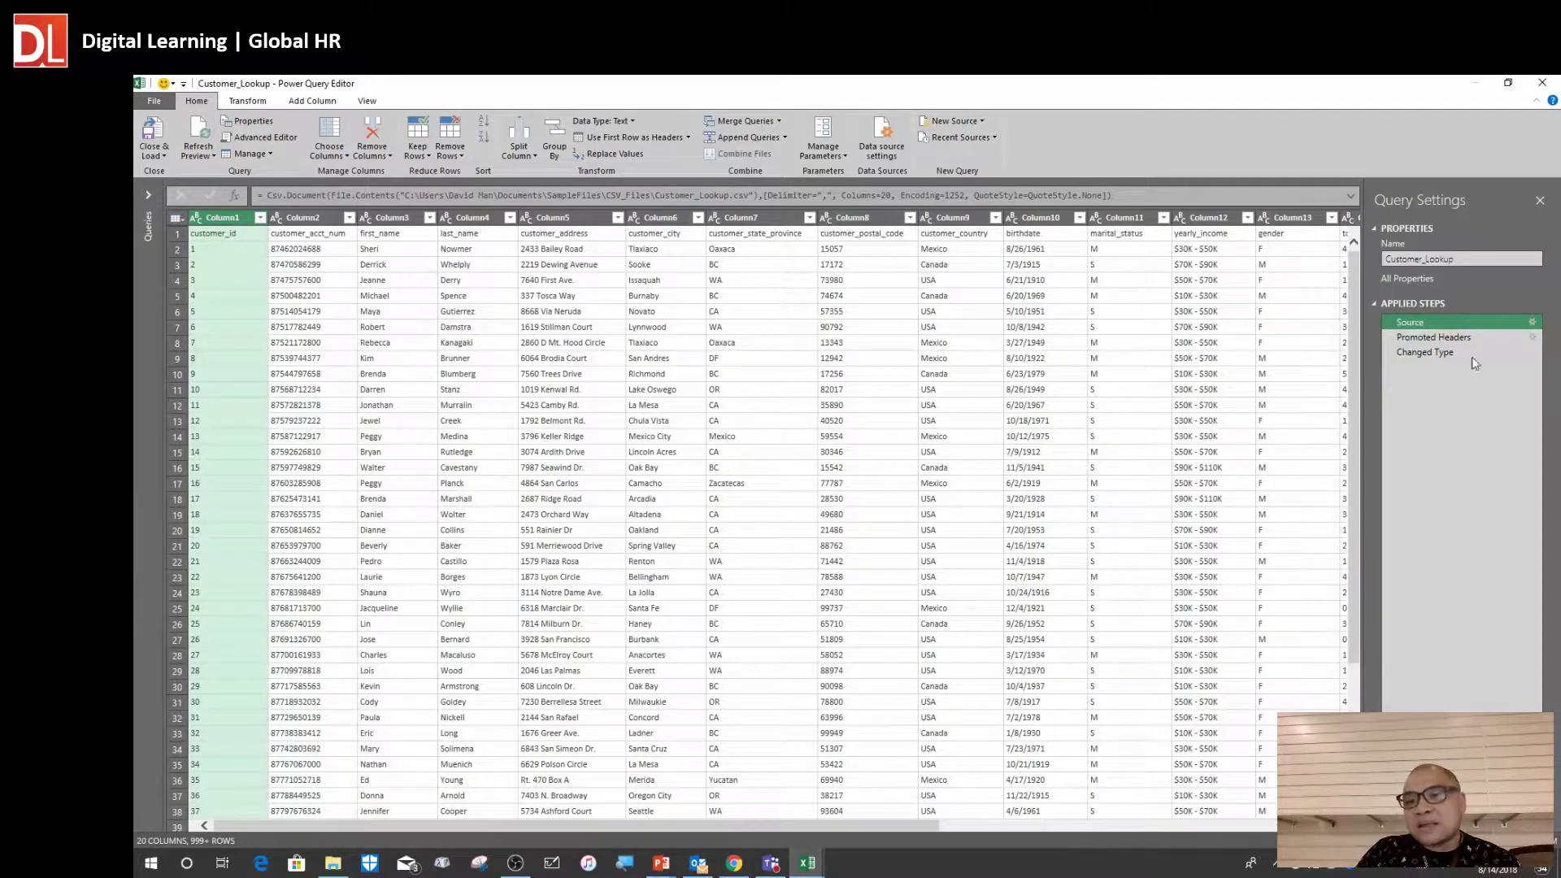
{"action": "left_click", "coordinate": [1425, 353]}
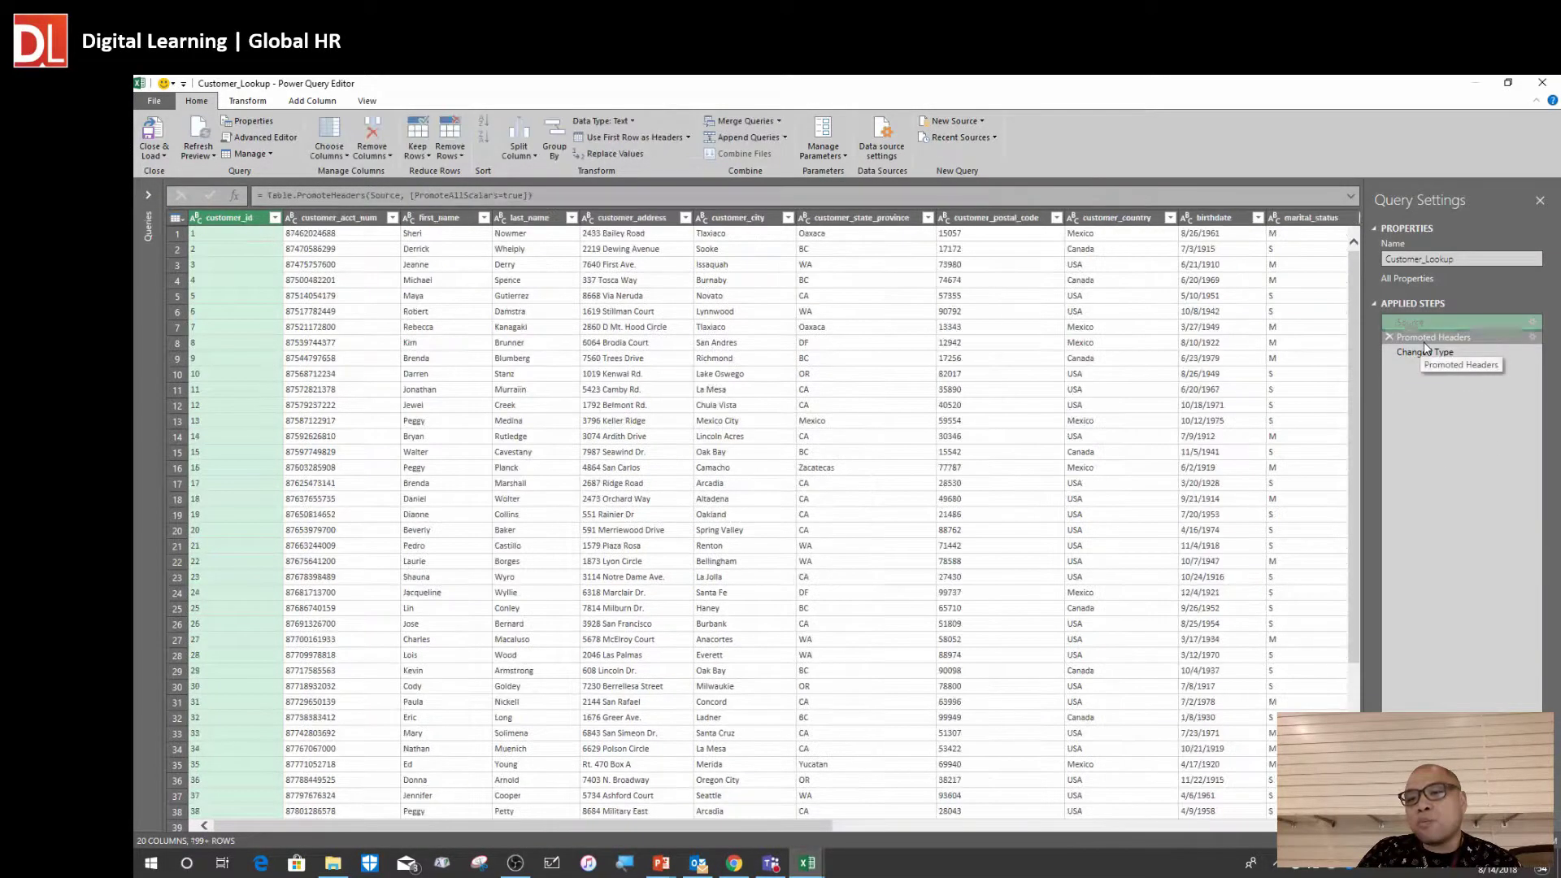
{"action": "left_click", "coordinate": [1408, 322]}
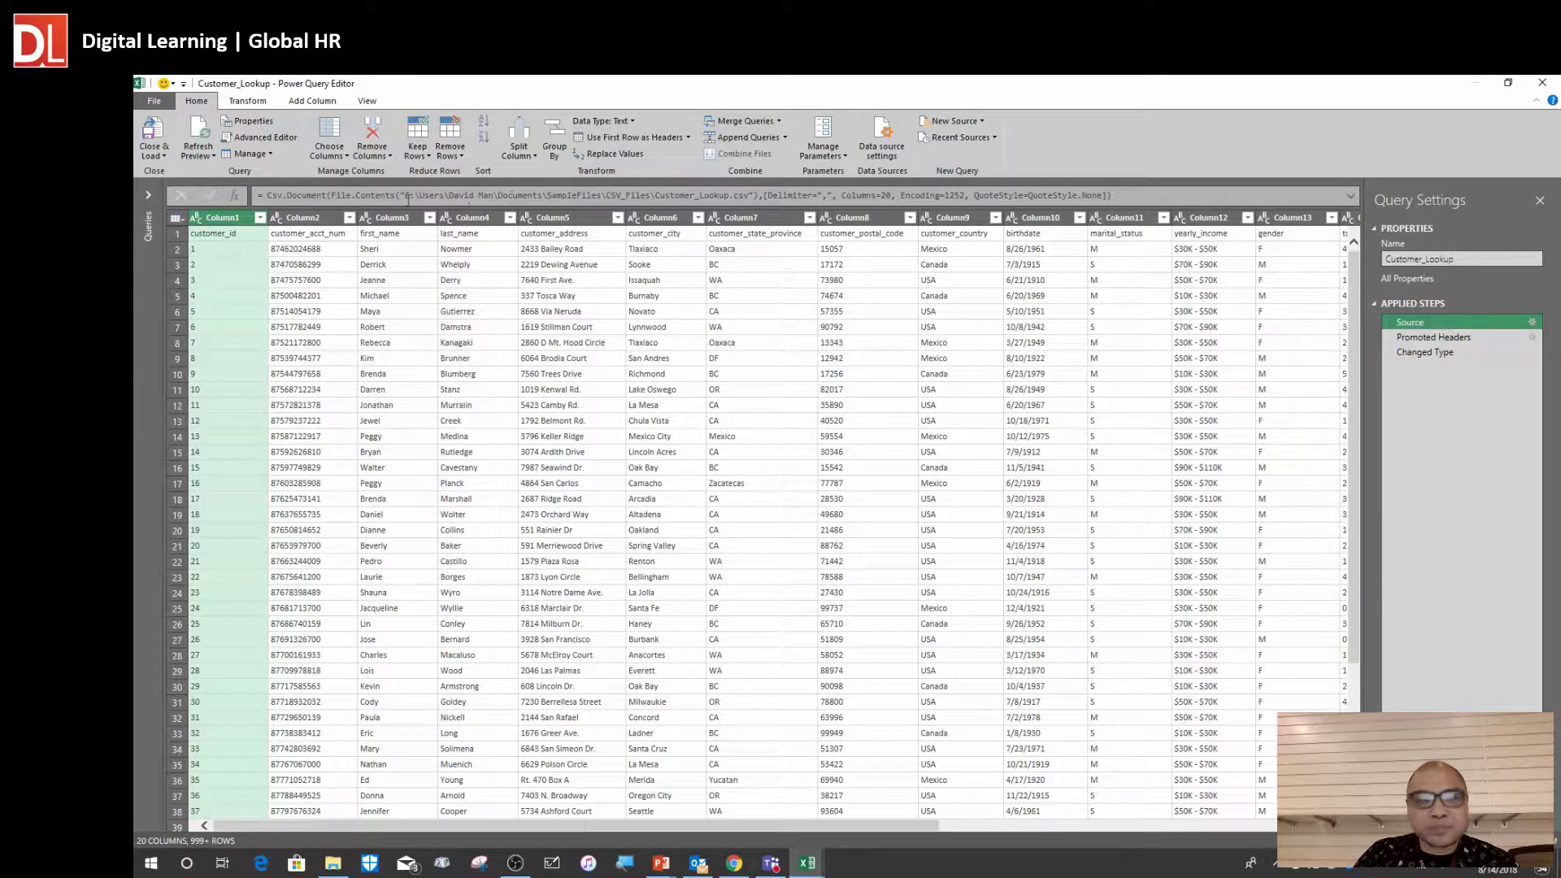
{"action": "left_click", "coordinate": [313, 254]}
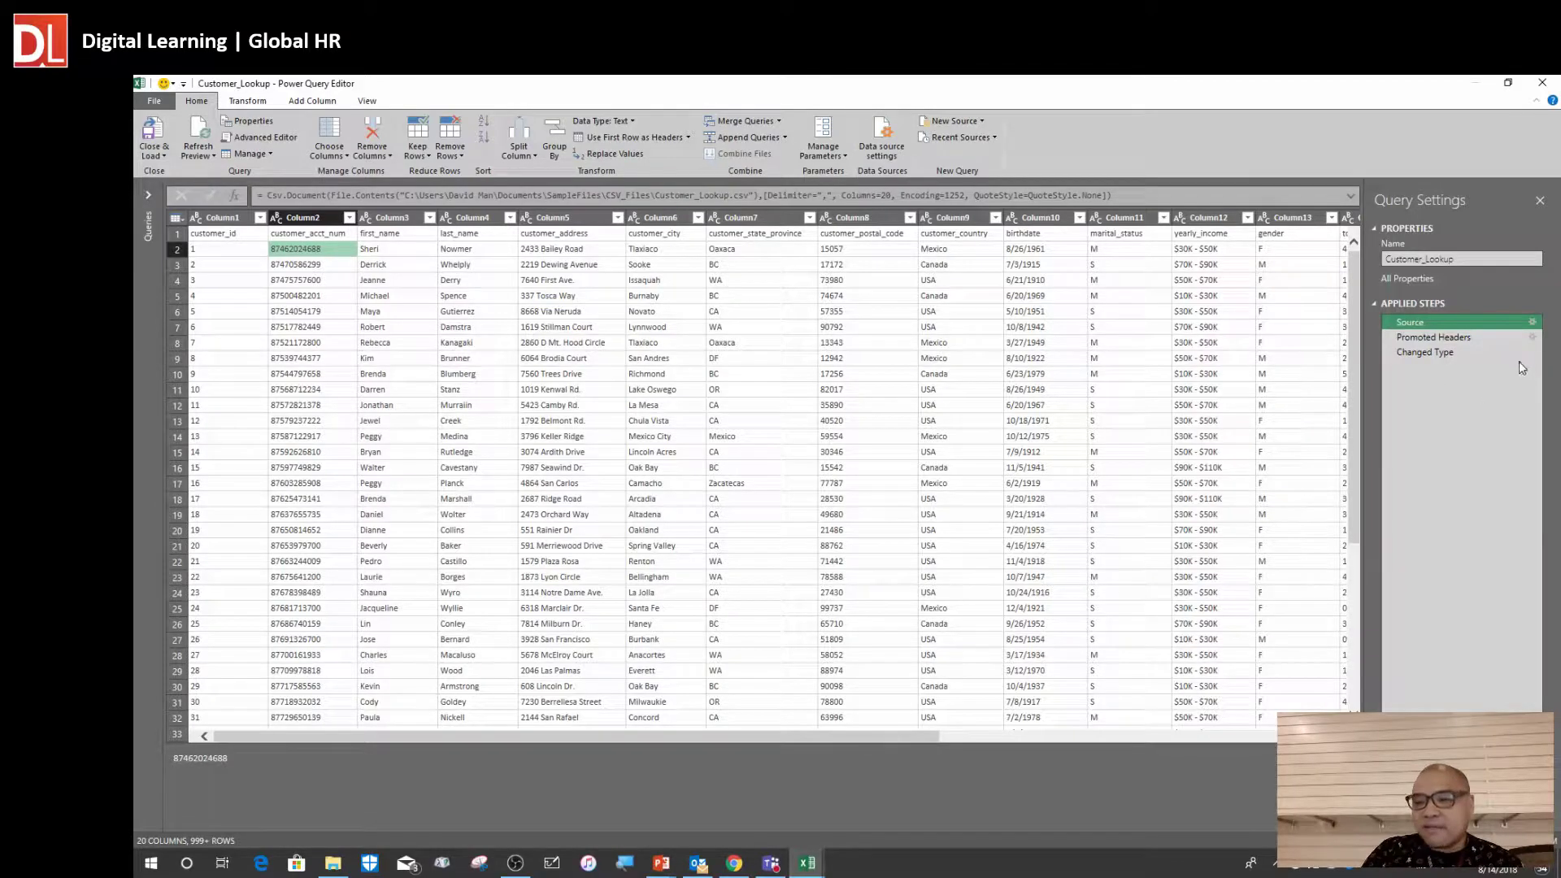
Review the query's applied steps from Source through Promoted Headers to Changed Type, ending on the Changed Type data
{"action": "left_click", "coordinate": [1461, 341]}
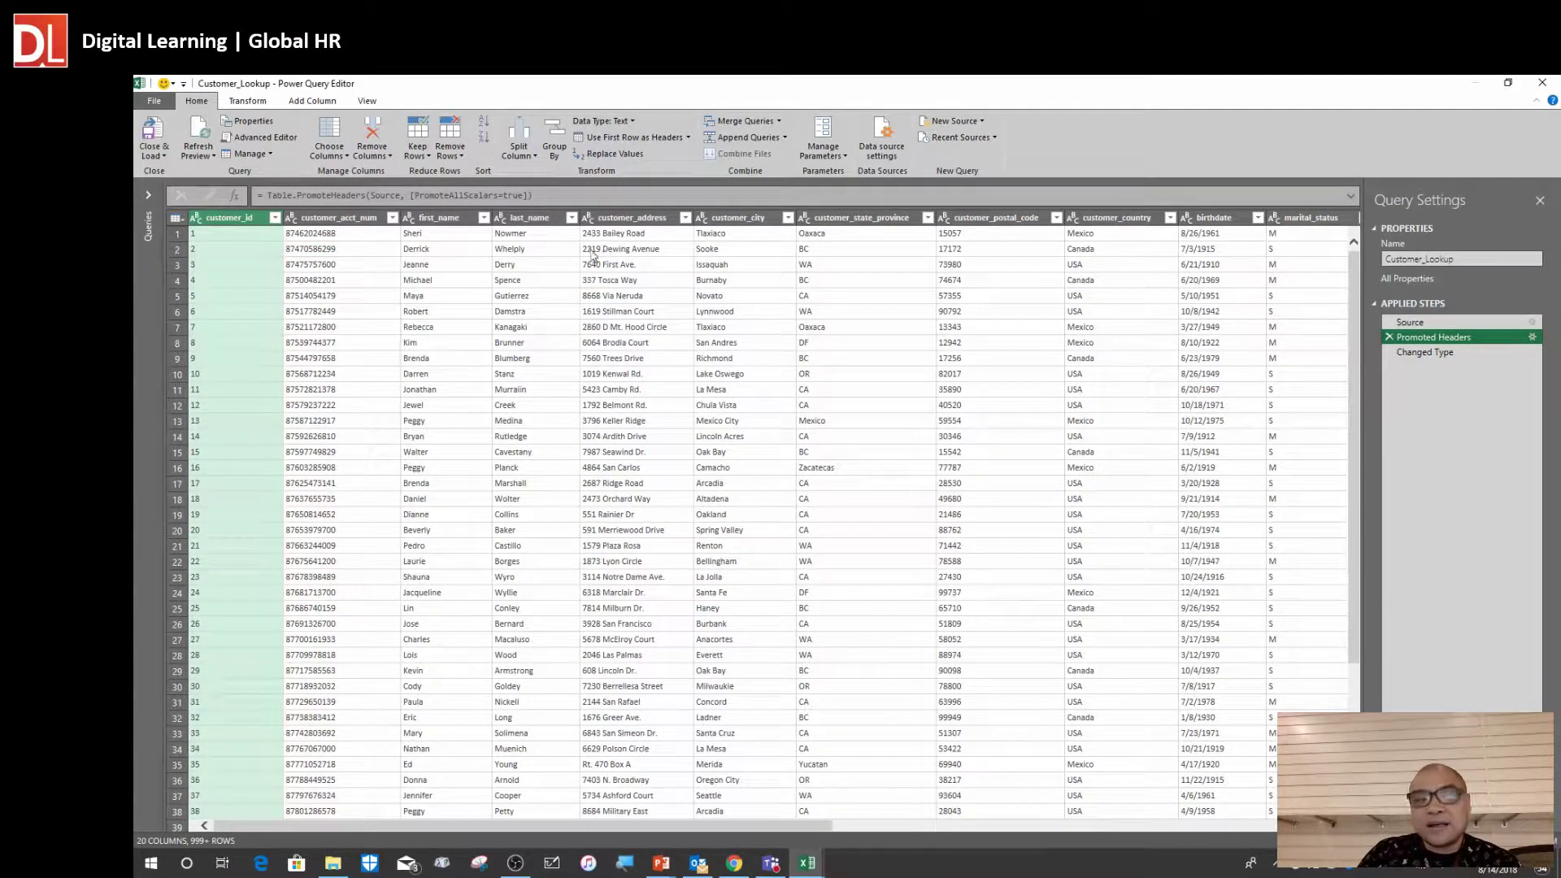
{"action": "left_click", "coordinate": [639, 279]}
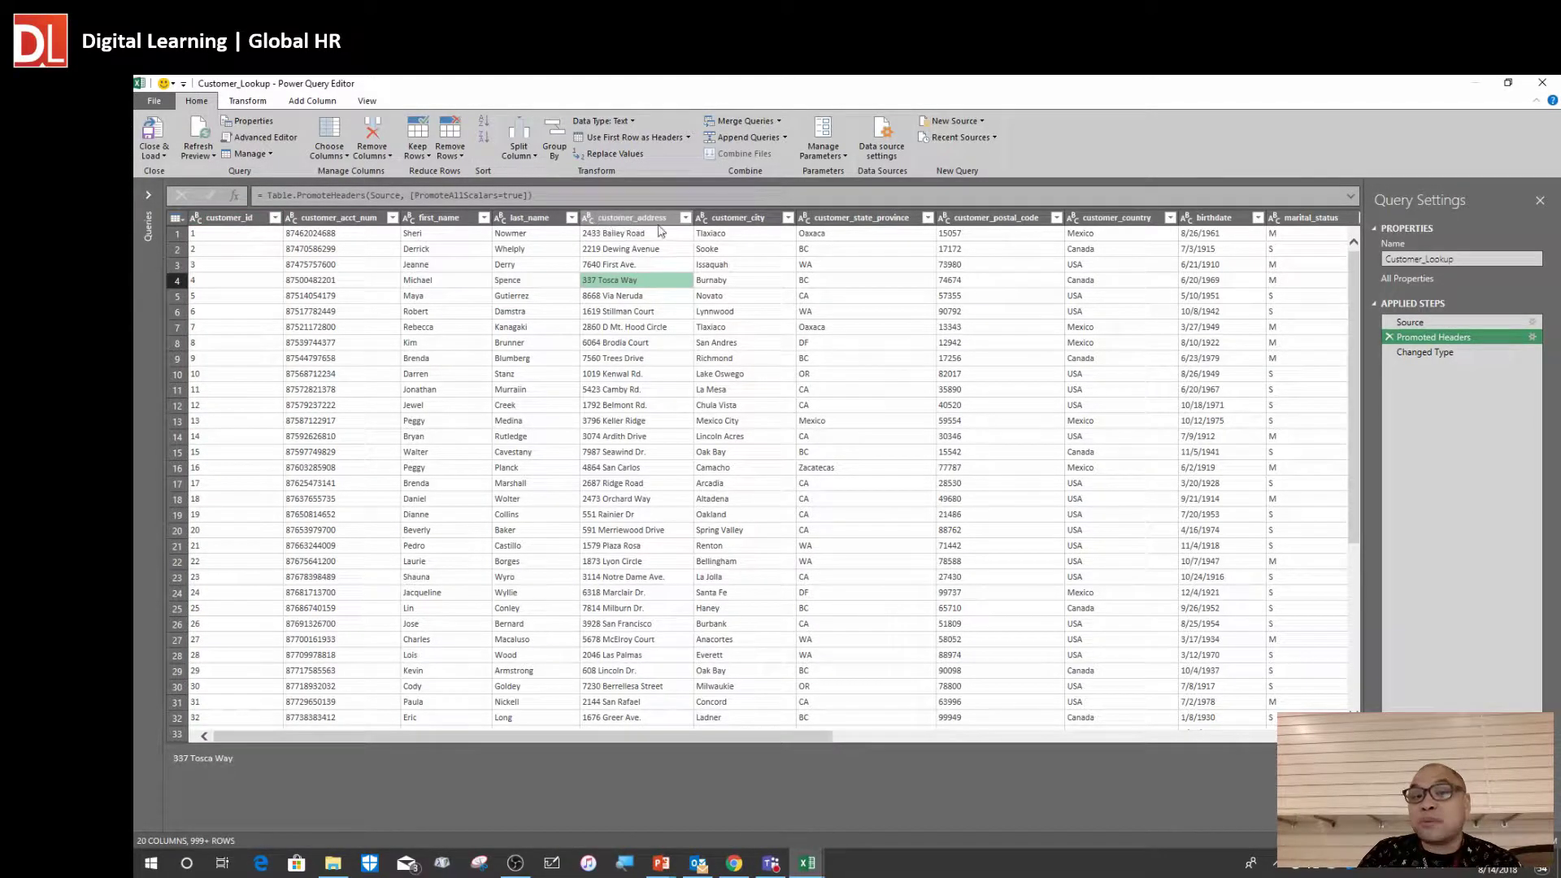
{"action": "left_click", "coordinate": [1423, 352]}
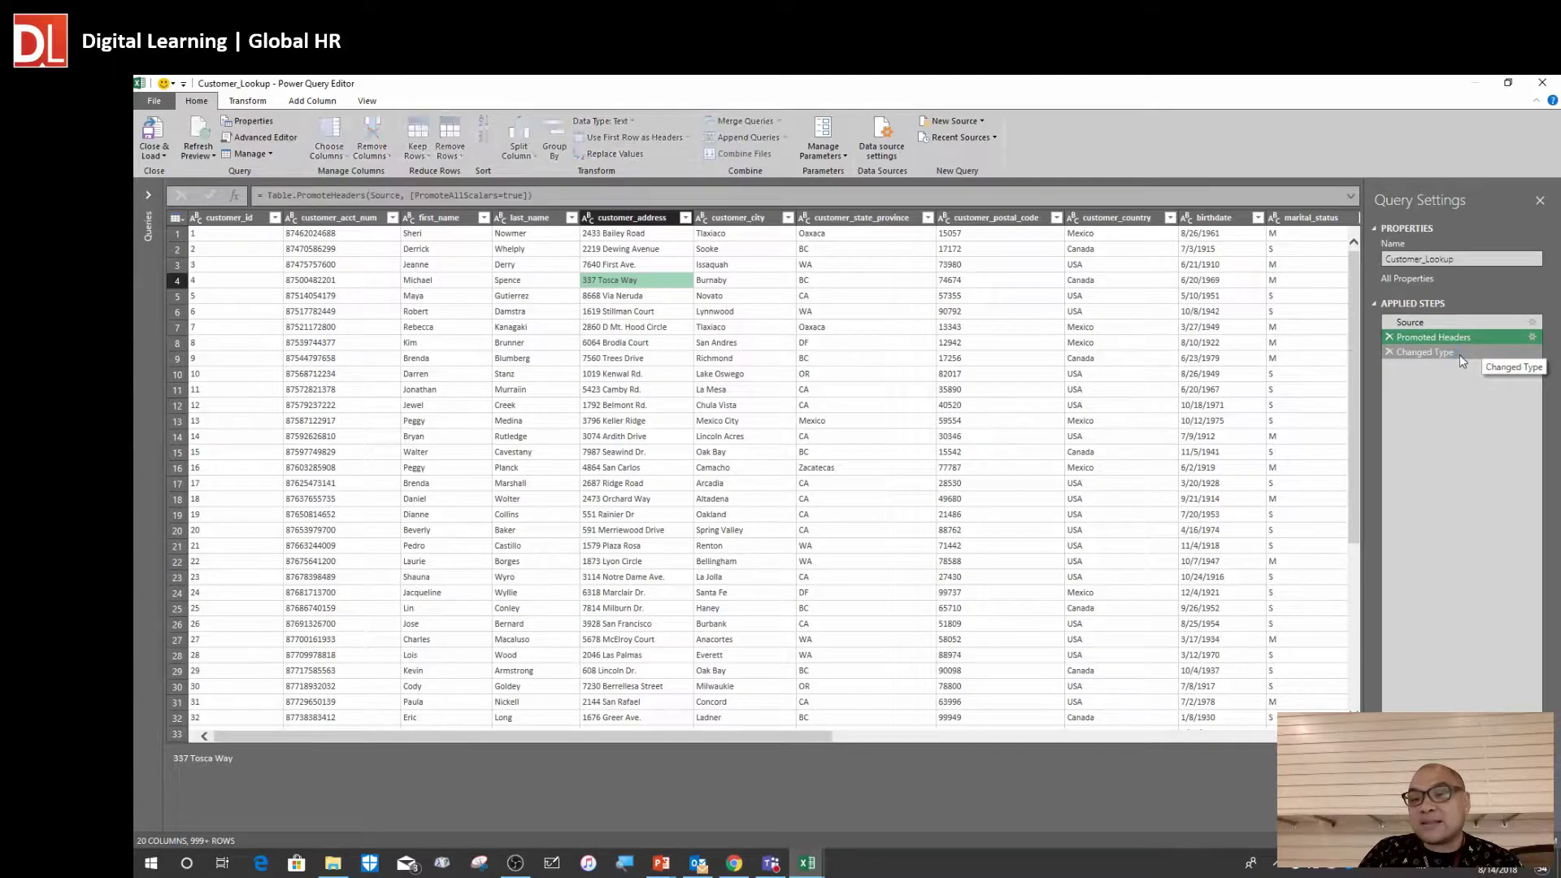
{"action": "left_click", "coordinate": [445, 235]}
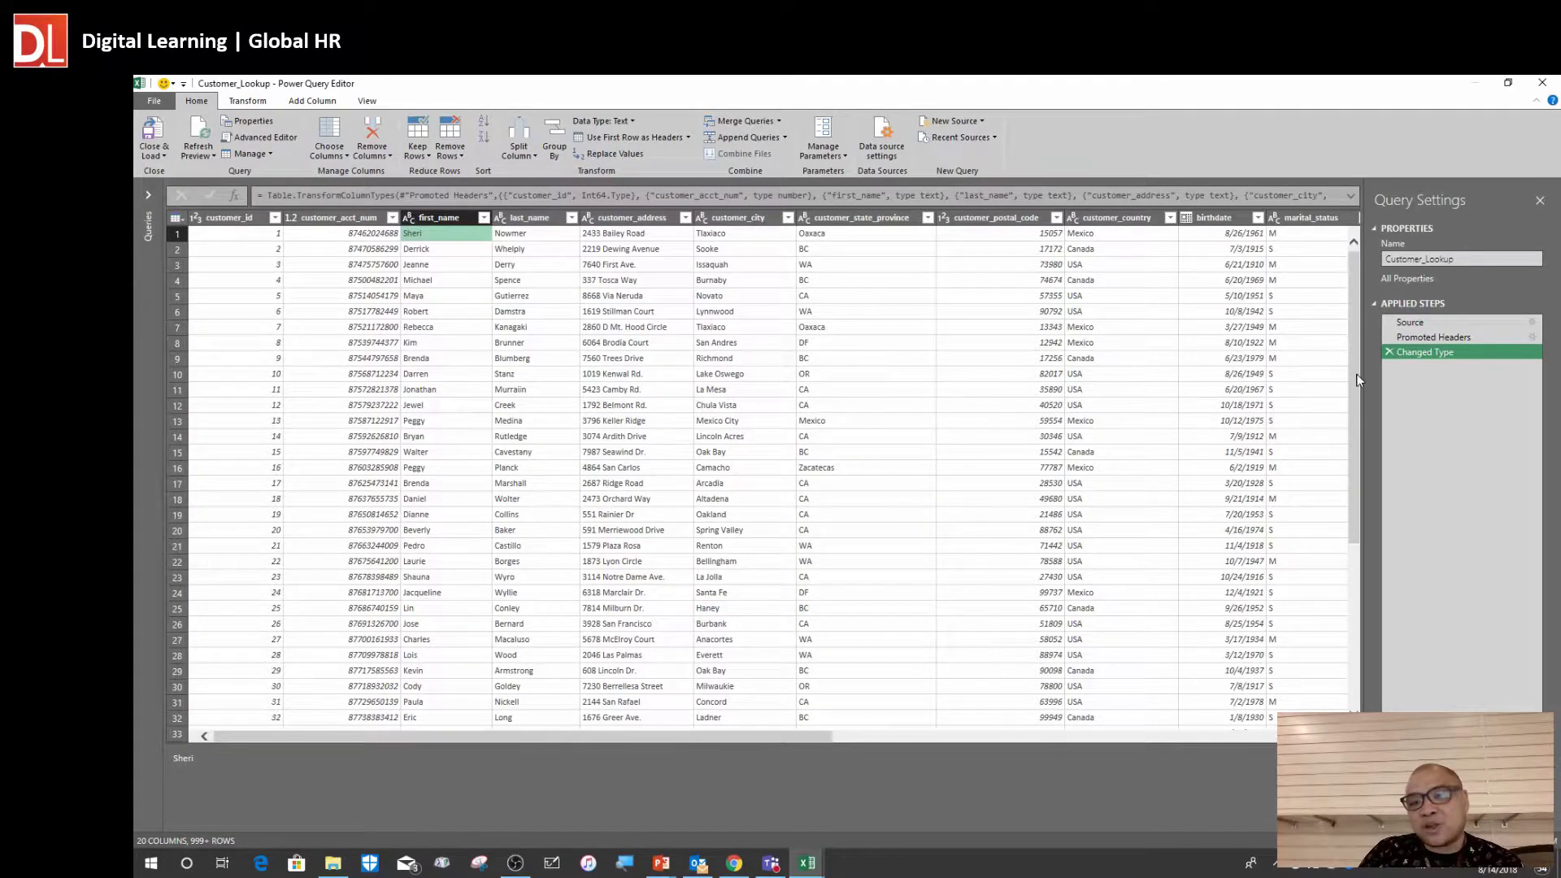
{"action": "left_click", "coordinate": [1435, 323]}
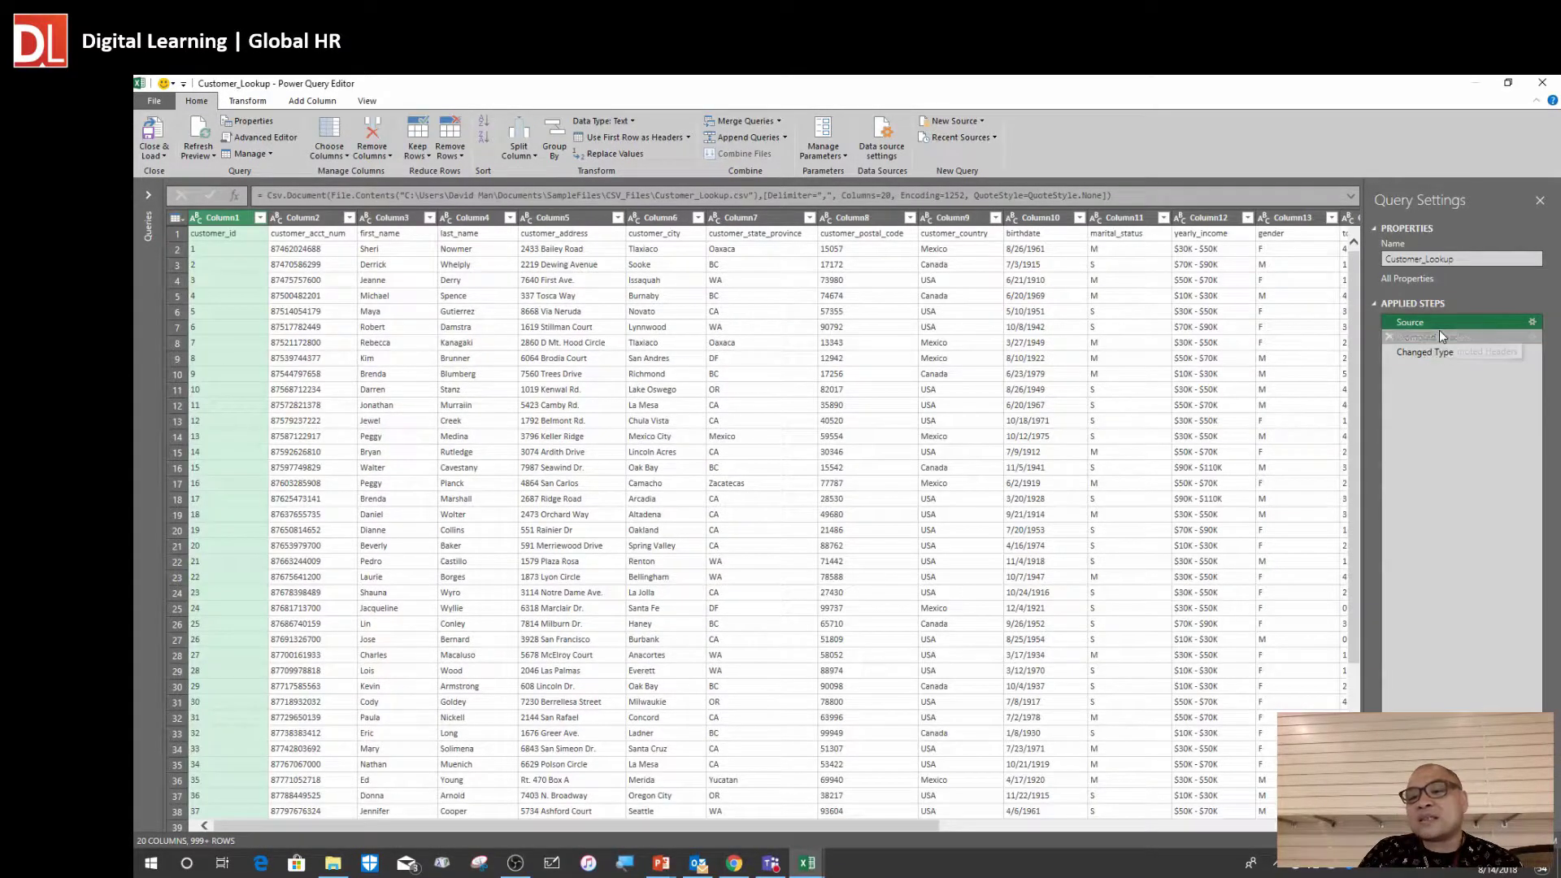
{"action": "left_click", "coordinate": [1437, 337]}
{"action": "left_click", "coordinate": [1423, 352]}
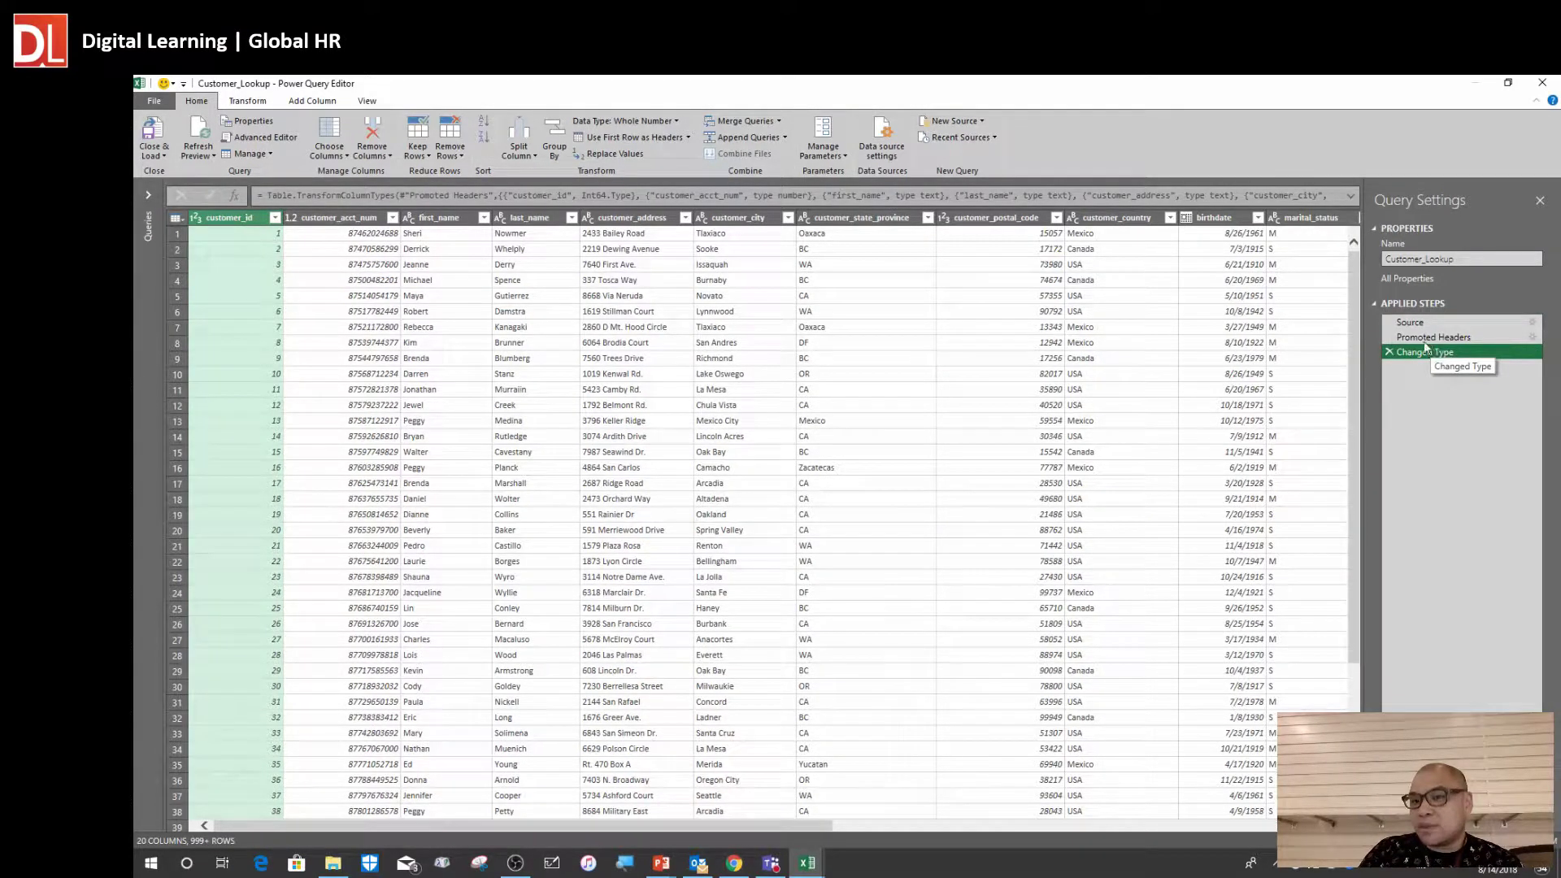
{"action": "left_click", "coordinate": [861, 271]}
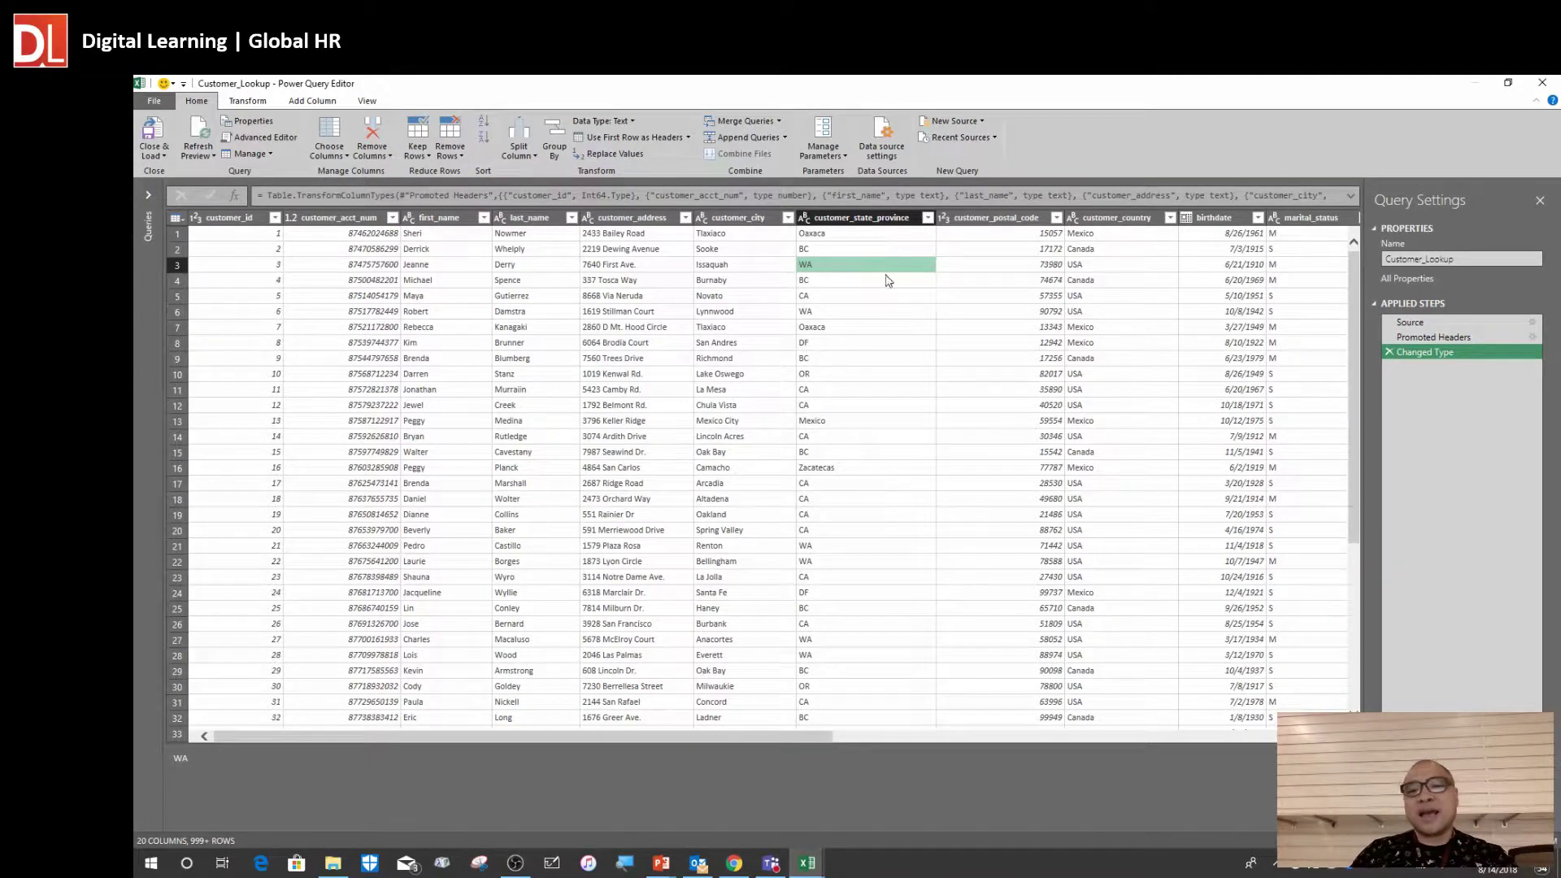
{"action": "left_click", "coordinate": [610, 314]}
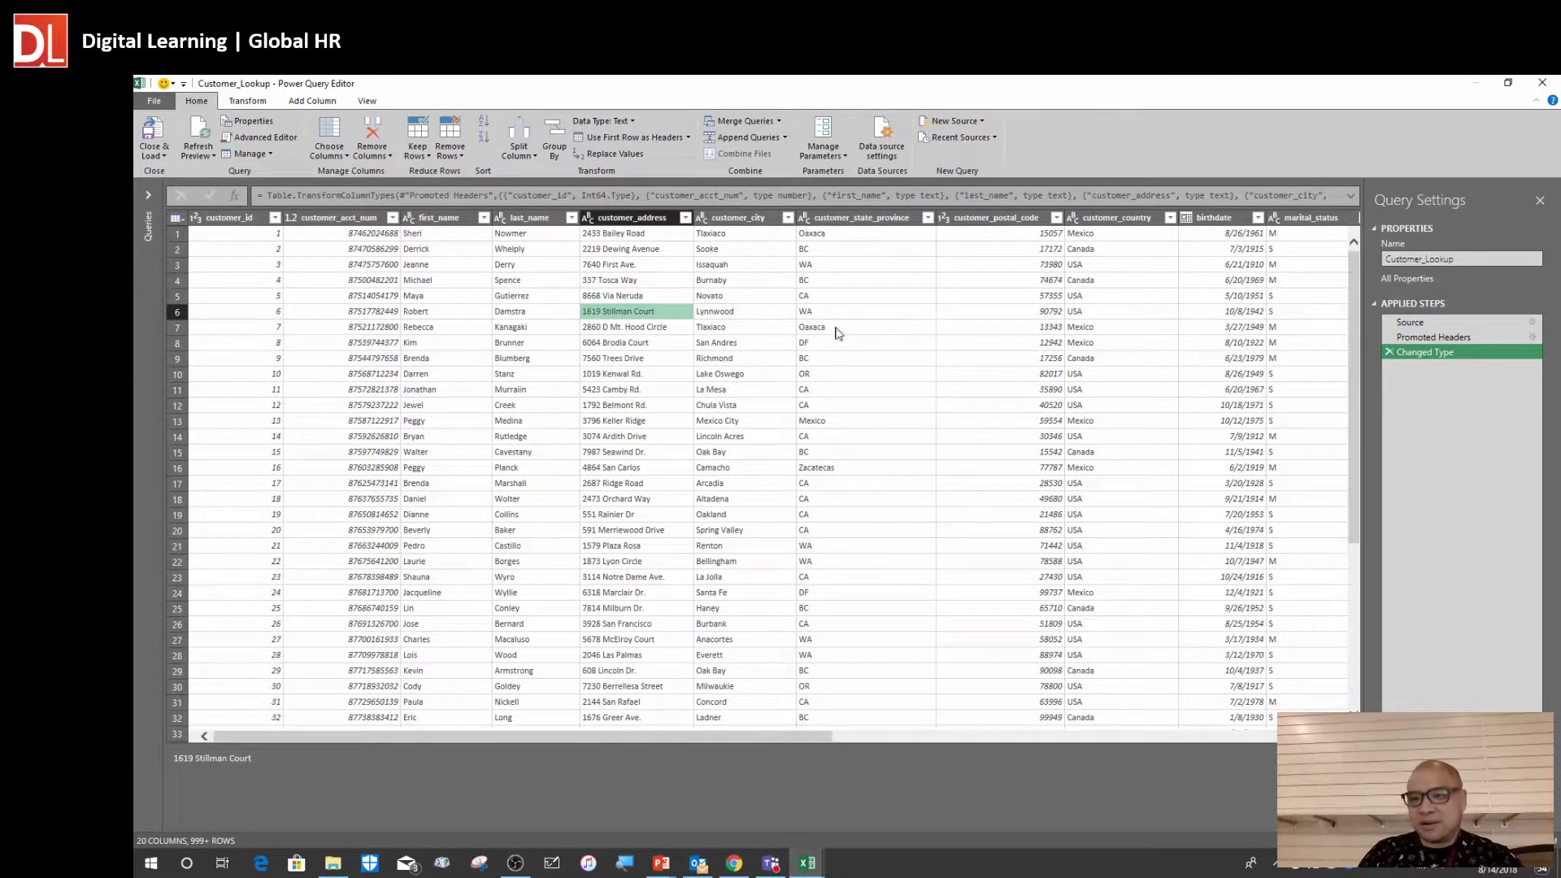
{"action": "left_click", "coordinate": [738, 265]}
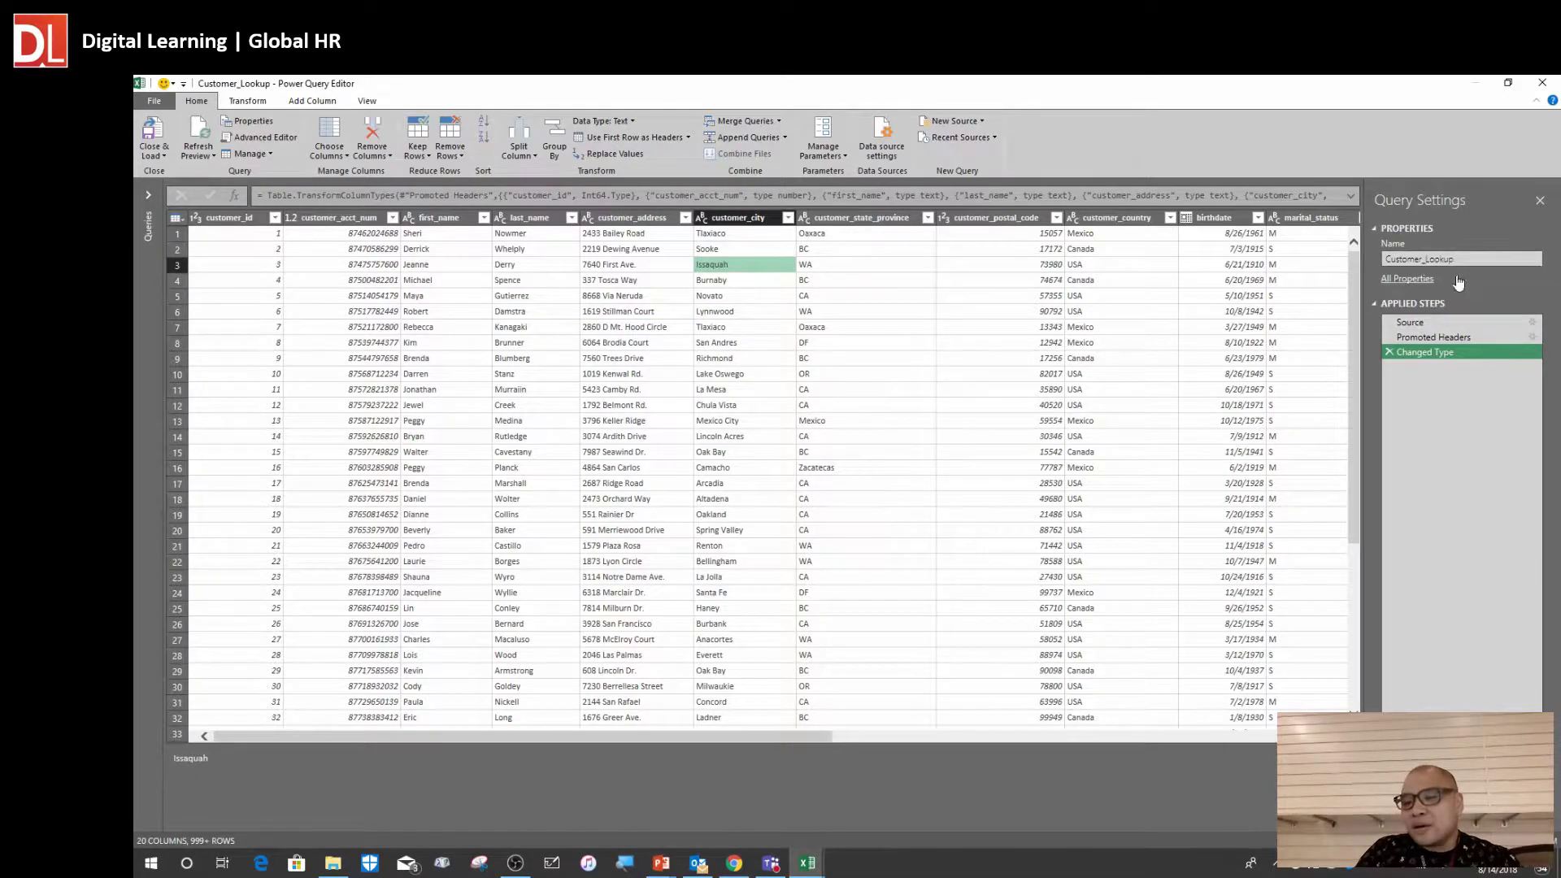
Rename the query as qryCustomer_Lookup by adding the prefix qry to its name
{"action": "mouse_move", "coordinate": [1403, 324]}
{"action": "left_mouse_down"}
{"action": "mouse_move", "coordinate": [1420, 322]}
{"action": "mouse_move", "coordinate": [1413, 306]}
{"action": "left_mouse_up"}
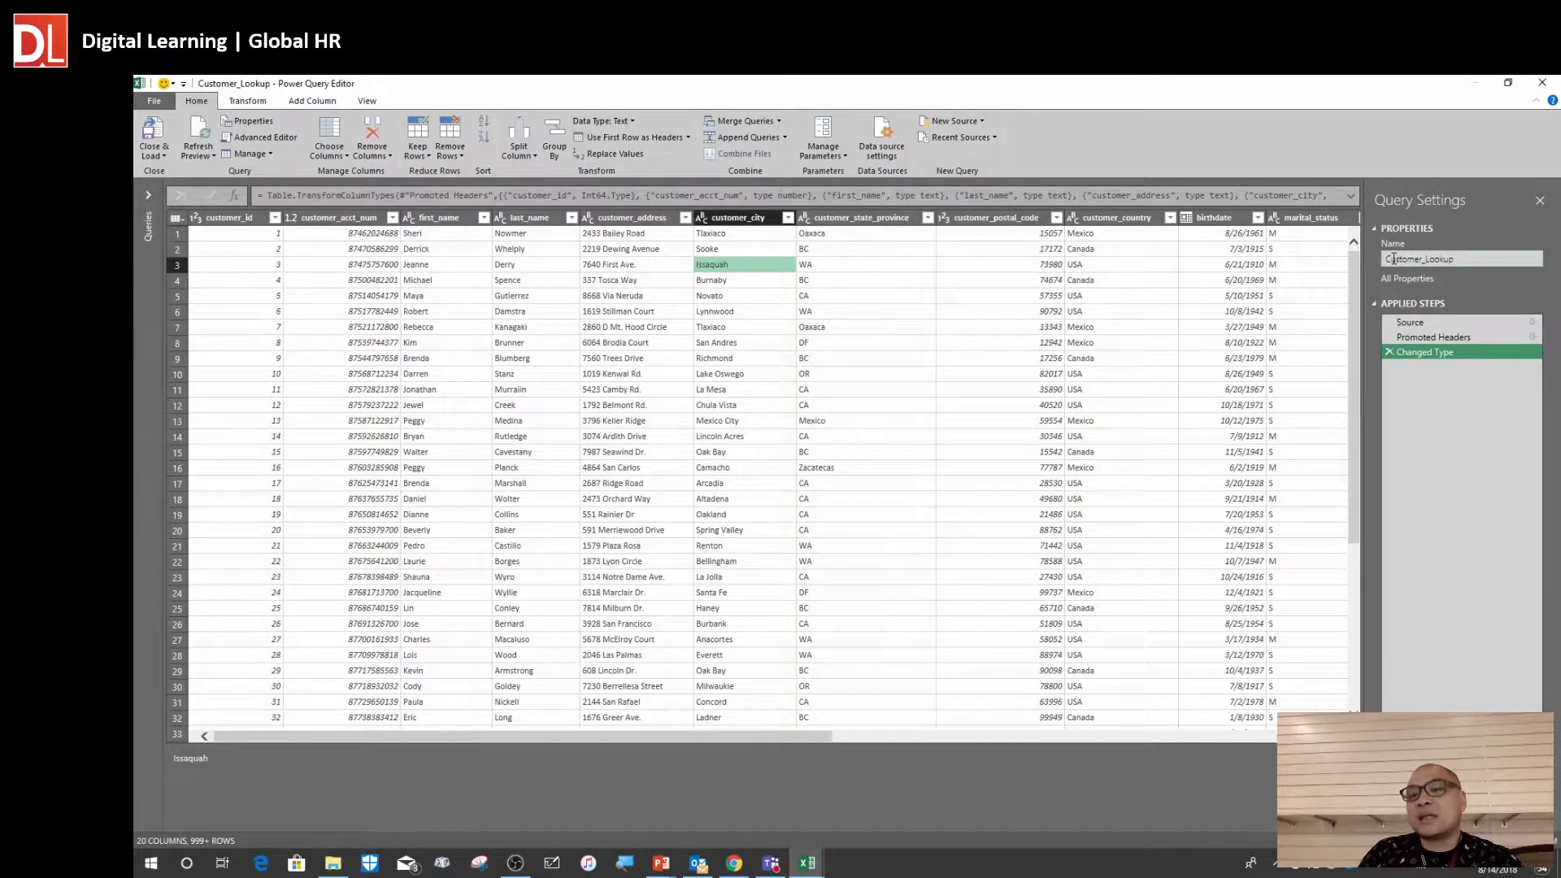
{"action": "left_click", "coordinate": [1473, 260]}
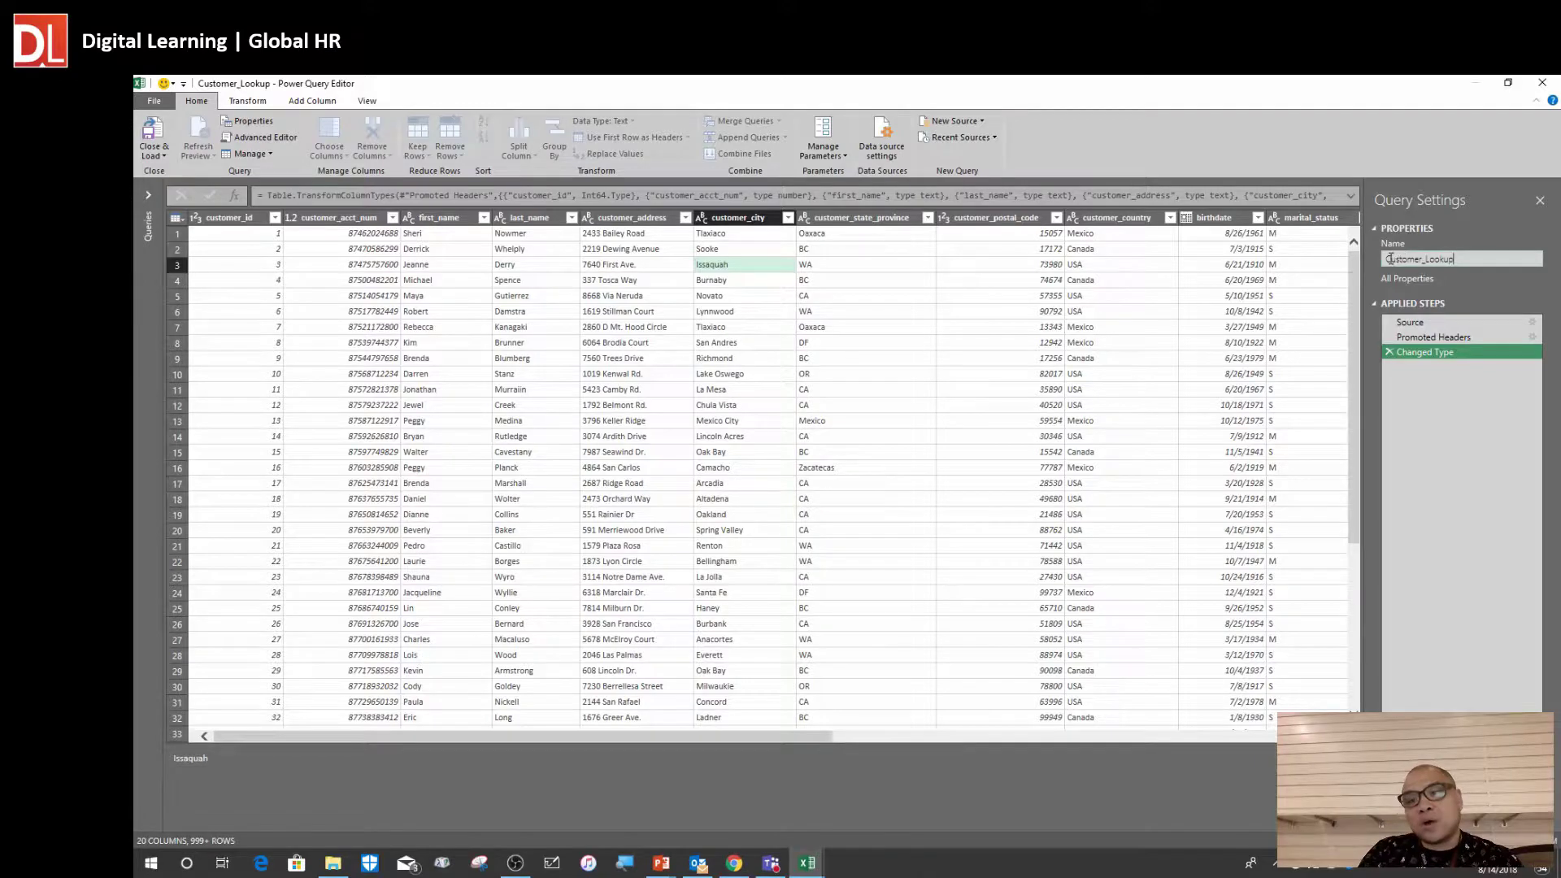
{"action": "key", "text": "Home"}
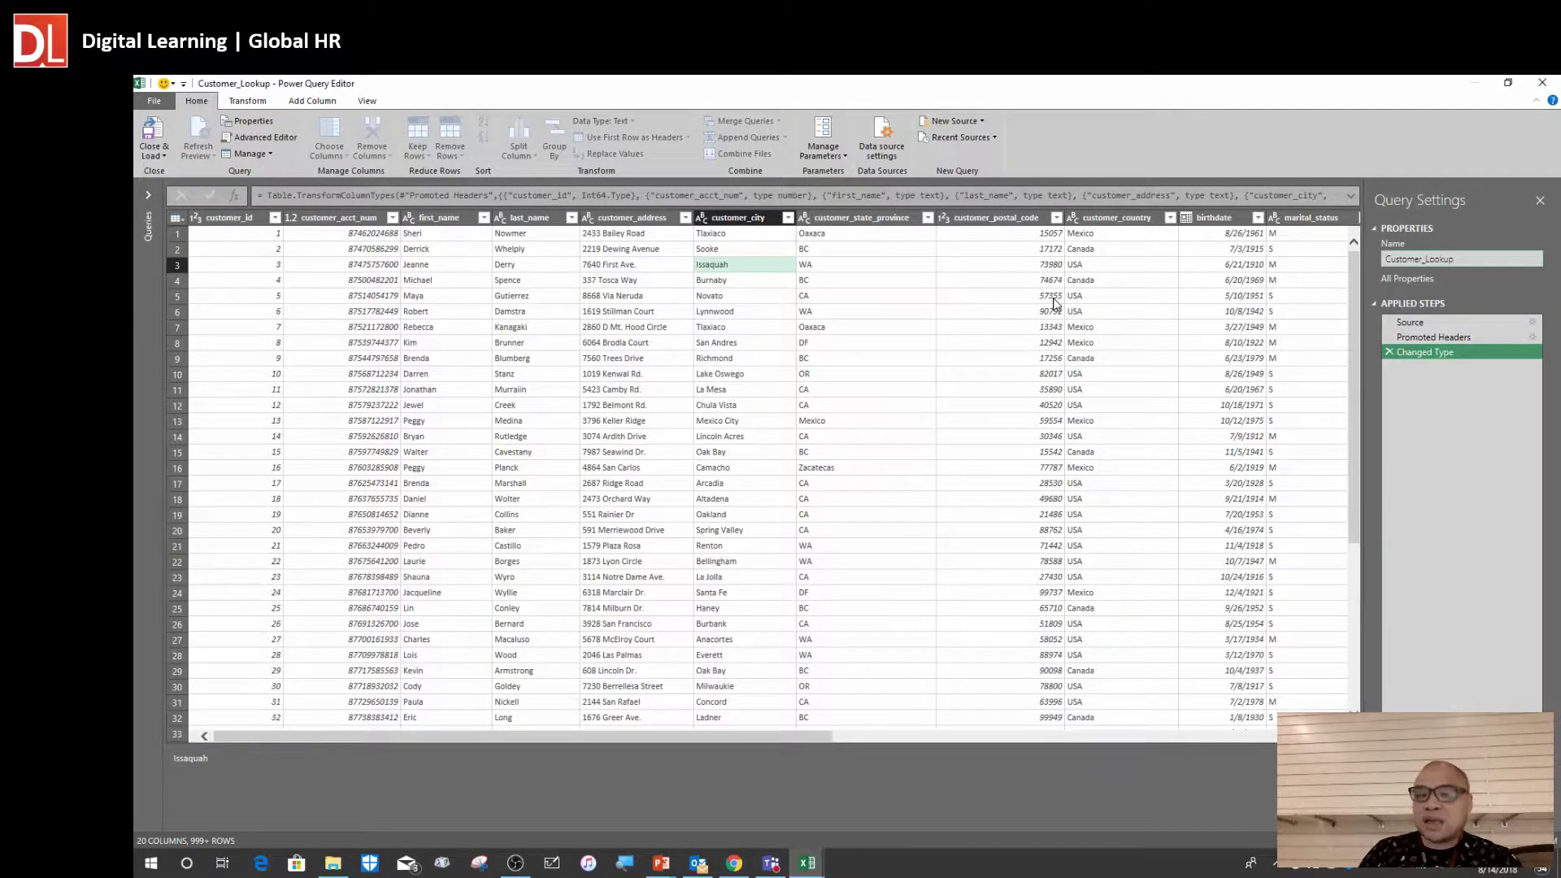
{"action": "type", "text": "qry"}
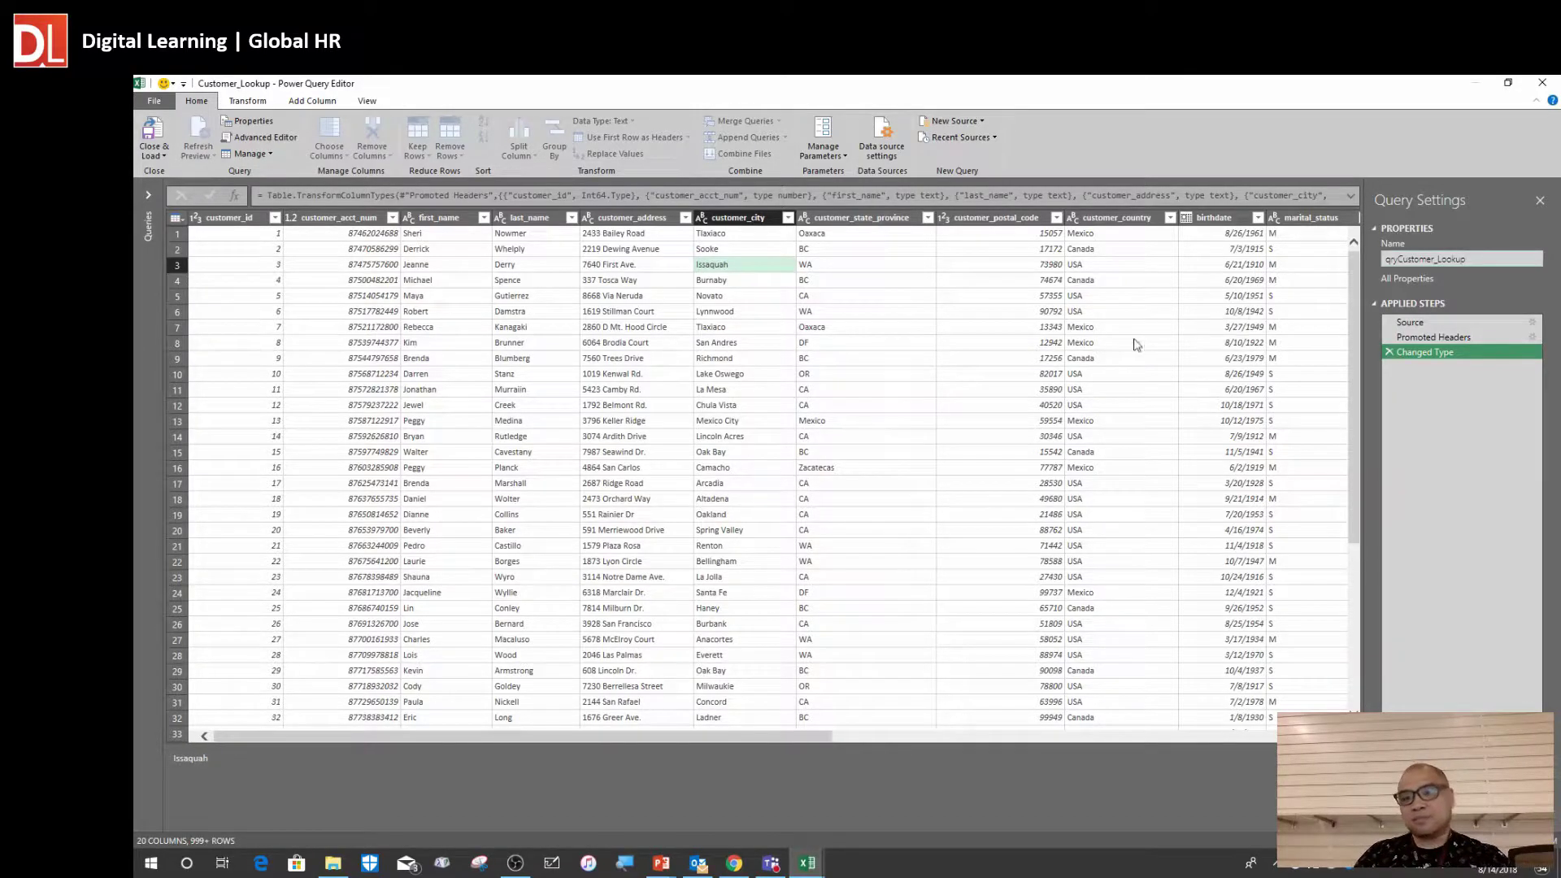
{"action": "key", "text": "Return"}
{"action": "left_click", "coordinate": [943, 252]}
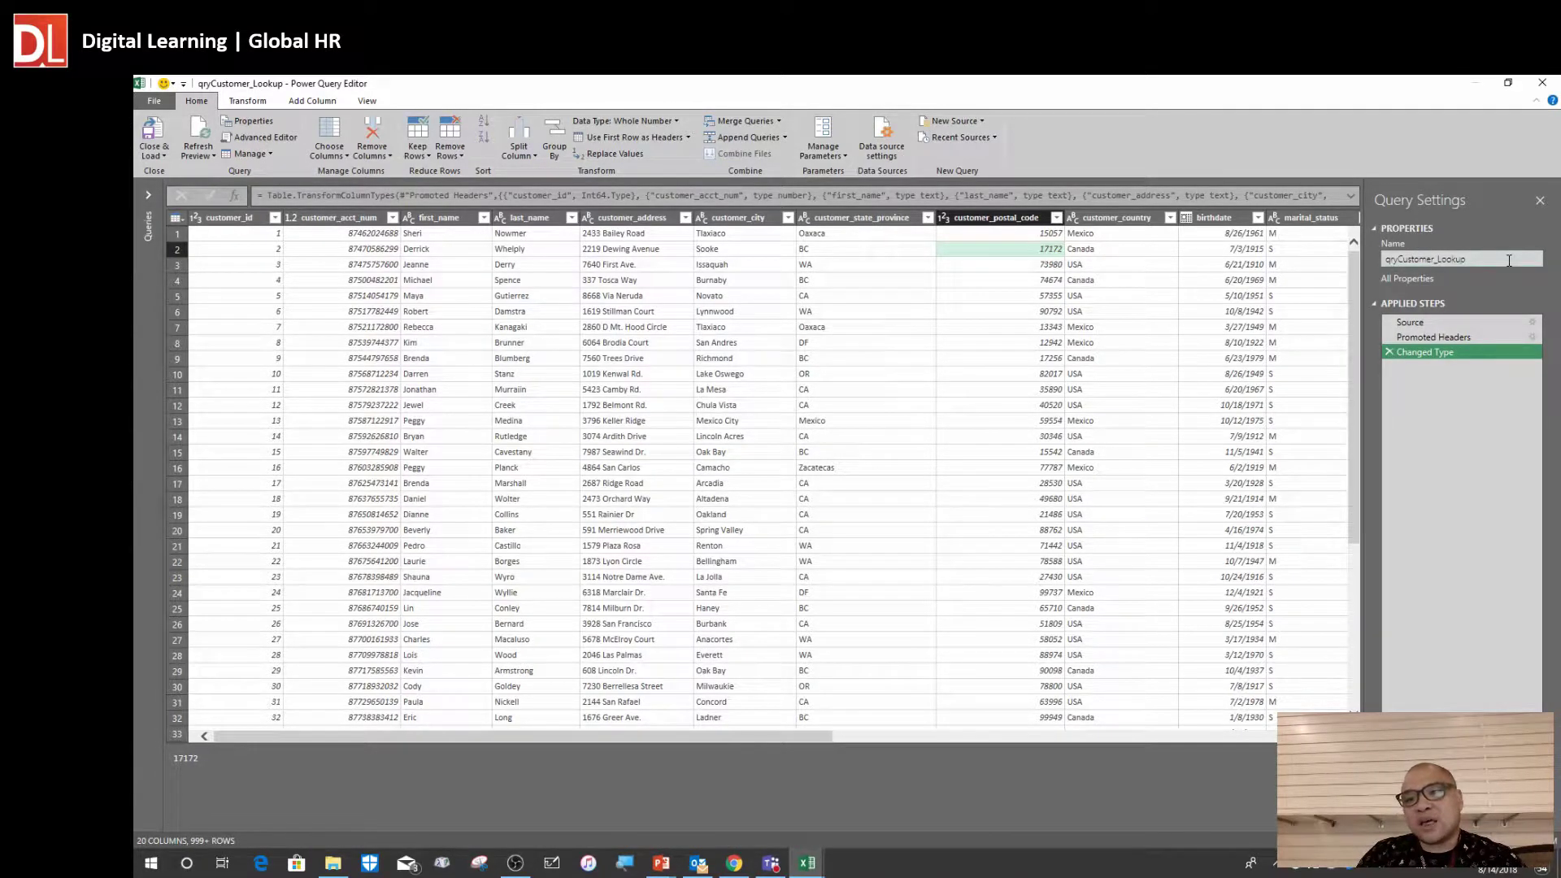
{"action": "left_click_drag", "start_coordinate": [1455, 318], "coordinate": [1455, 364]}
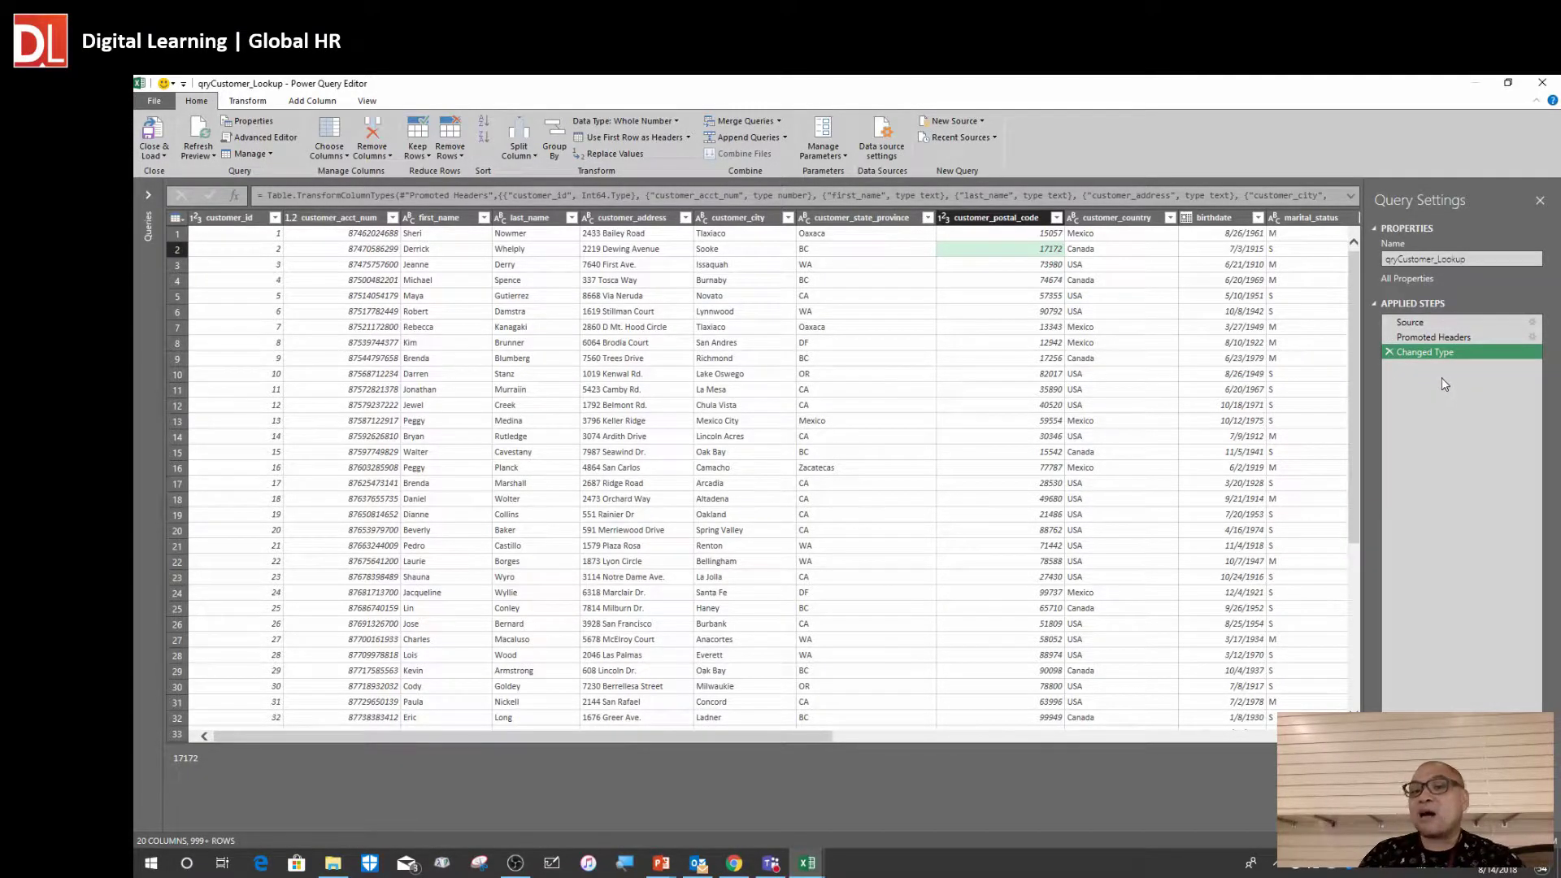
{"action": "left_click", "coordinate": [500, 342]}
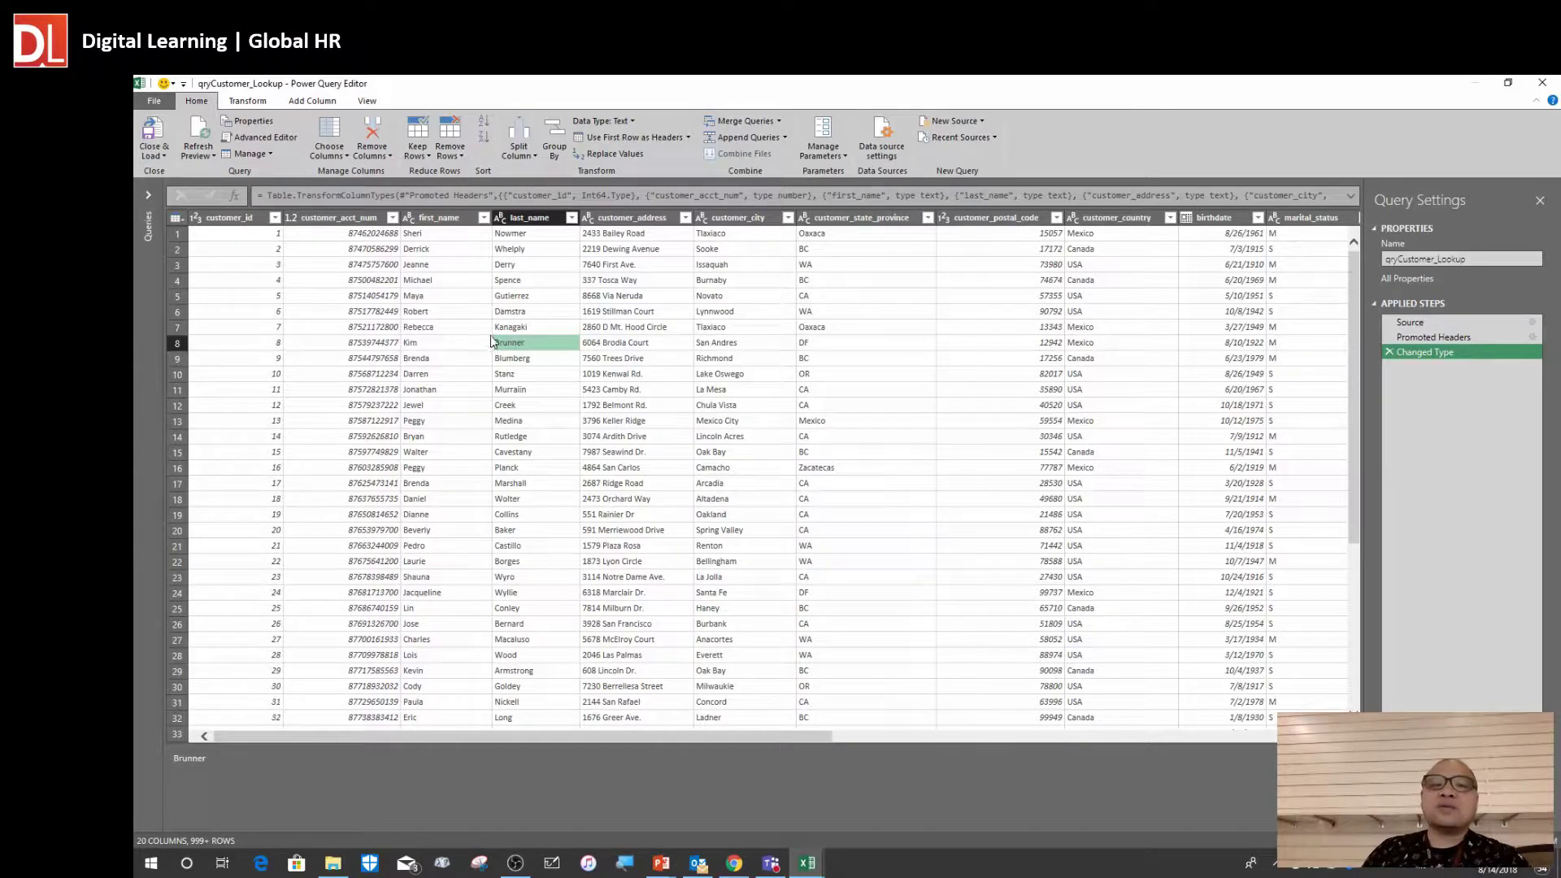
Inspect the name columns, selecting first_name and last_name together as whole columns and individual cells for comparison
{"action": "left_click", "coordinate": [452, 314]}
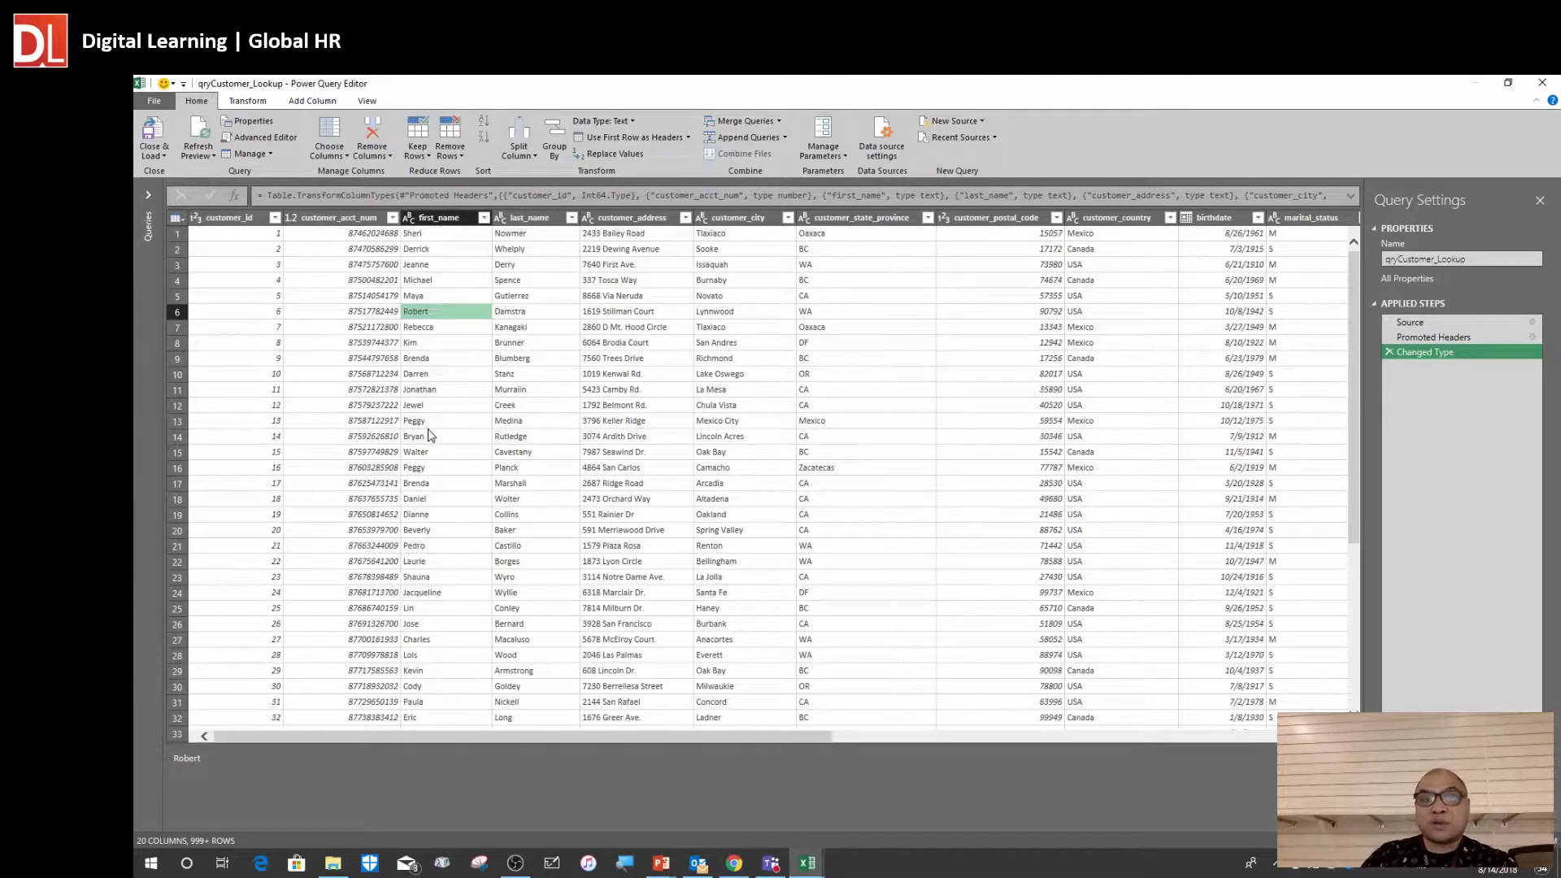
{"action": "left_click", "coordinate": [453, 265]}
{"action": "left_click", "coordinate": [443, 219]}
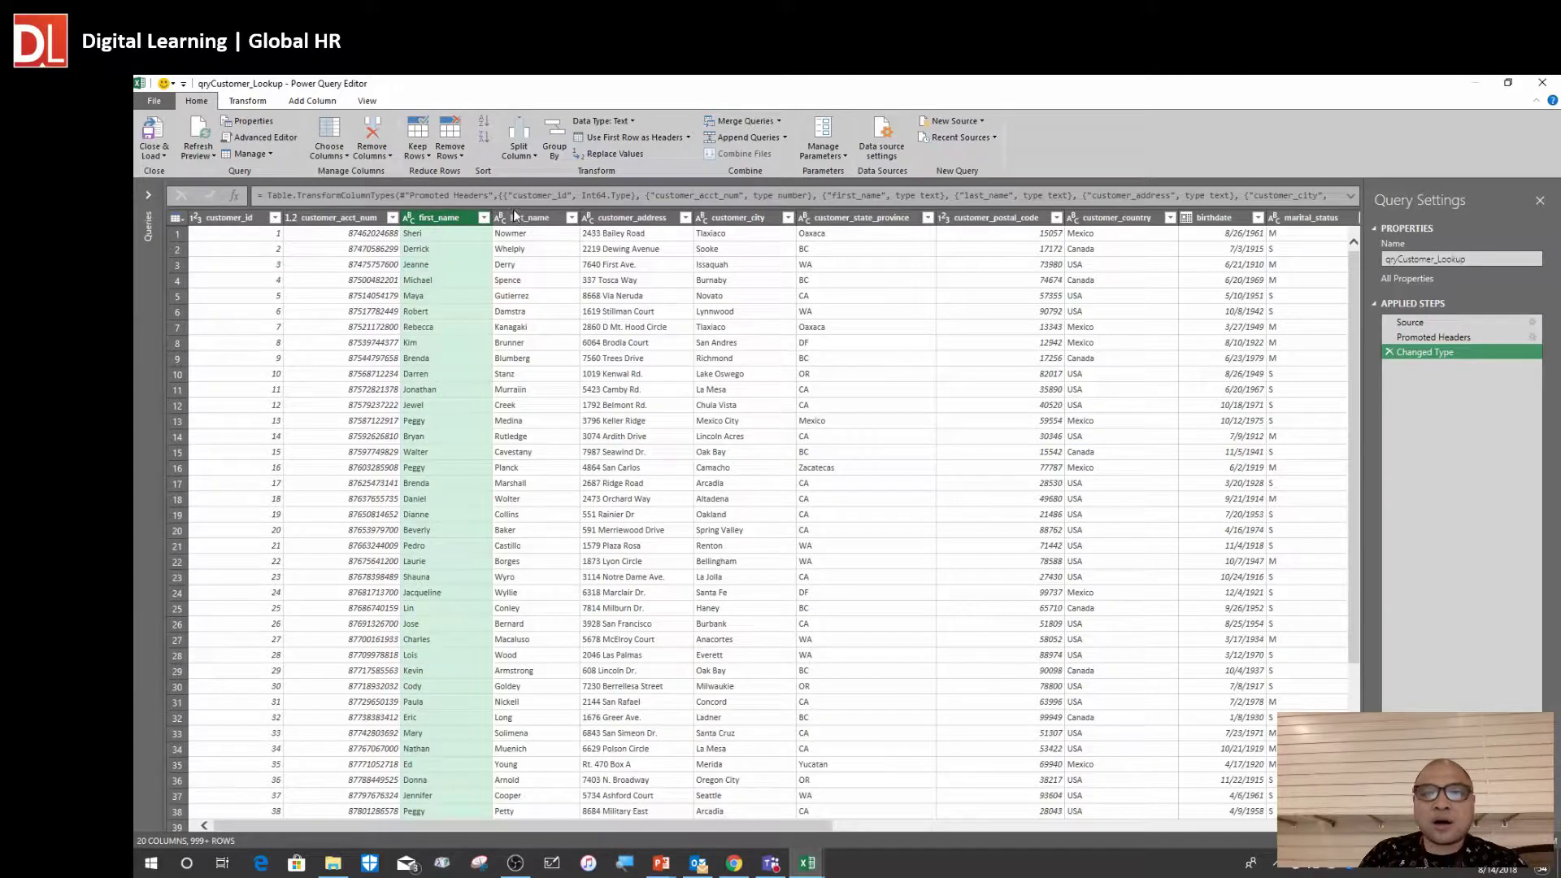
{"action": "left_click", "coordinate": [522, 220], "text": "ctrl"}
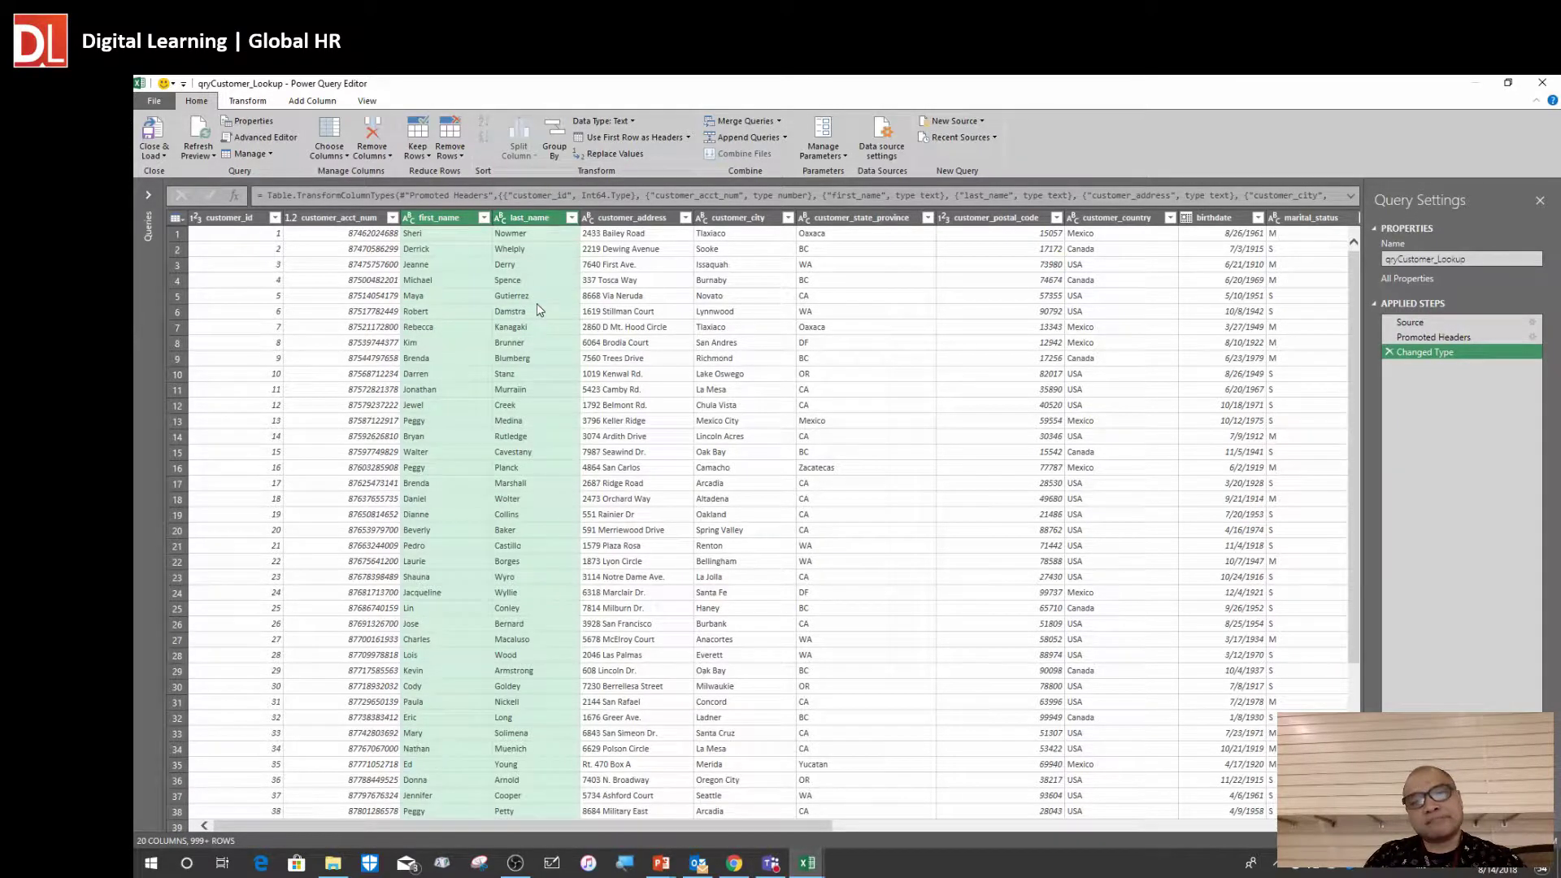
{"action": "left_click", "coordinate": [610, 248]}
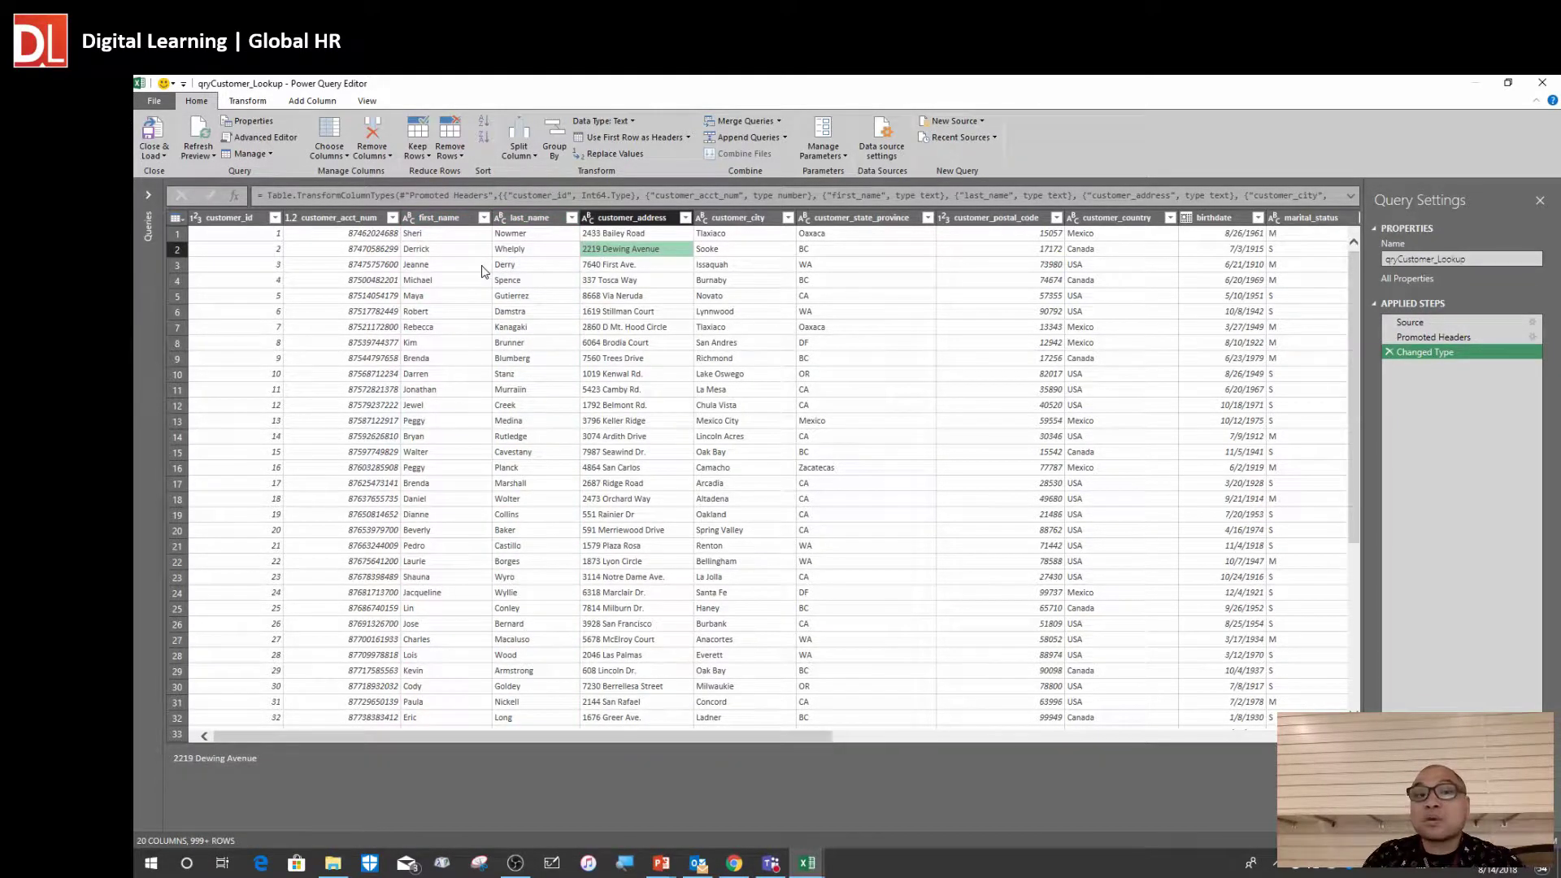
{"action": "left_click", "coordinate": [487, 268]}
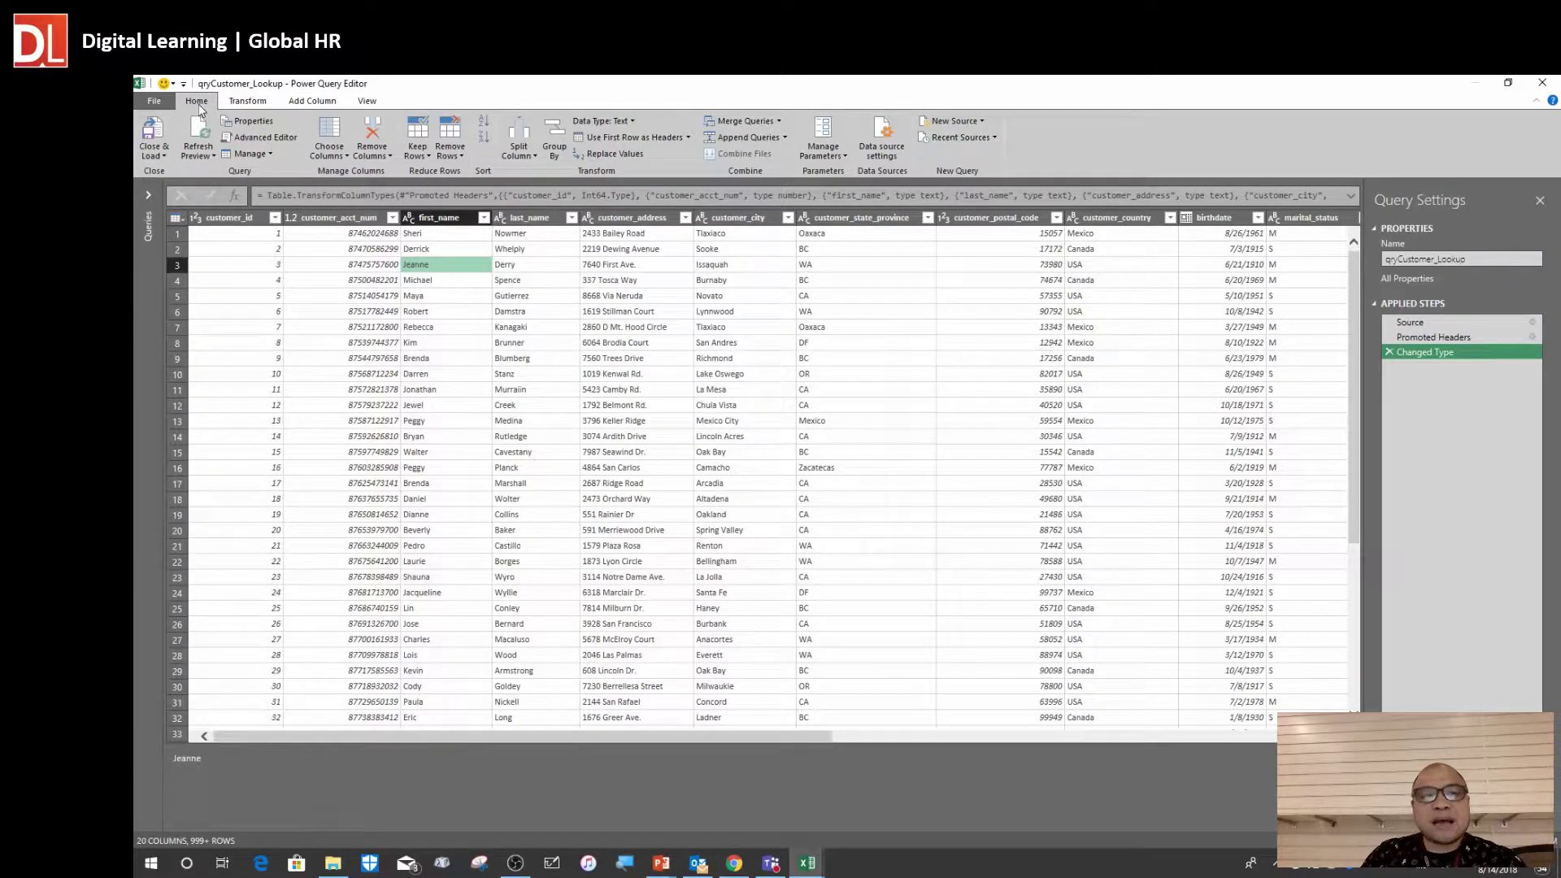
Compare the text, number and date commands that transform existing columns with those that add new columns
{"action": "left_click", "coordinate": [251, 104]}
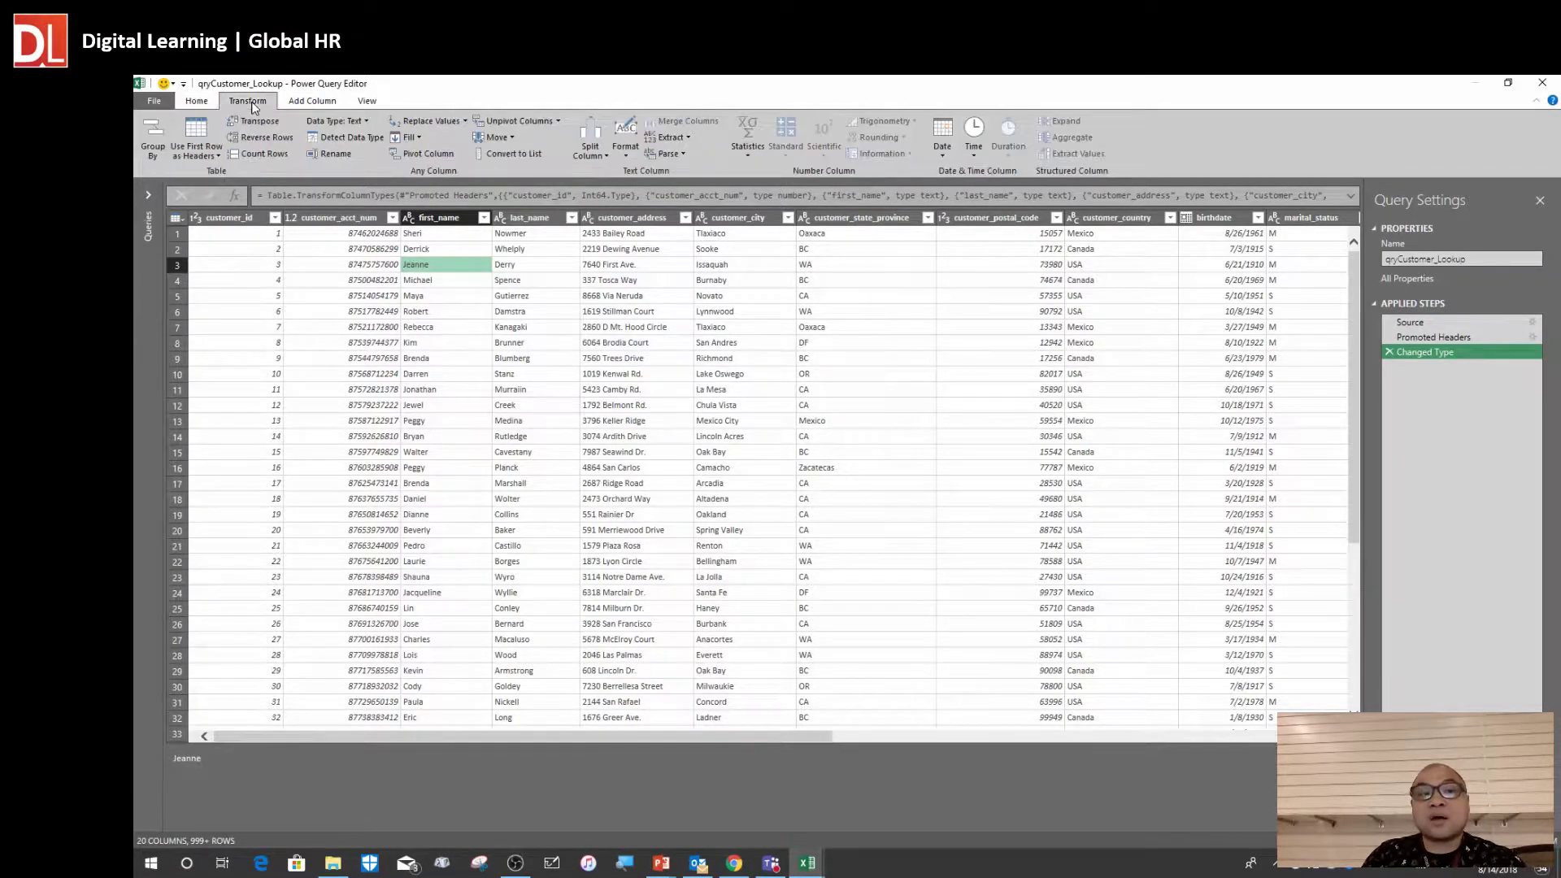
{"action": "left_click", "coordinate": [312, 102]}
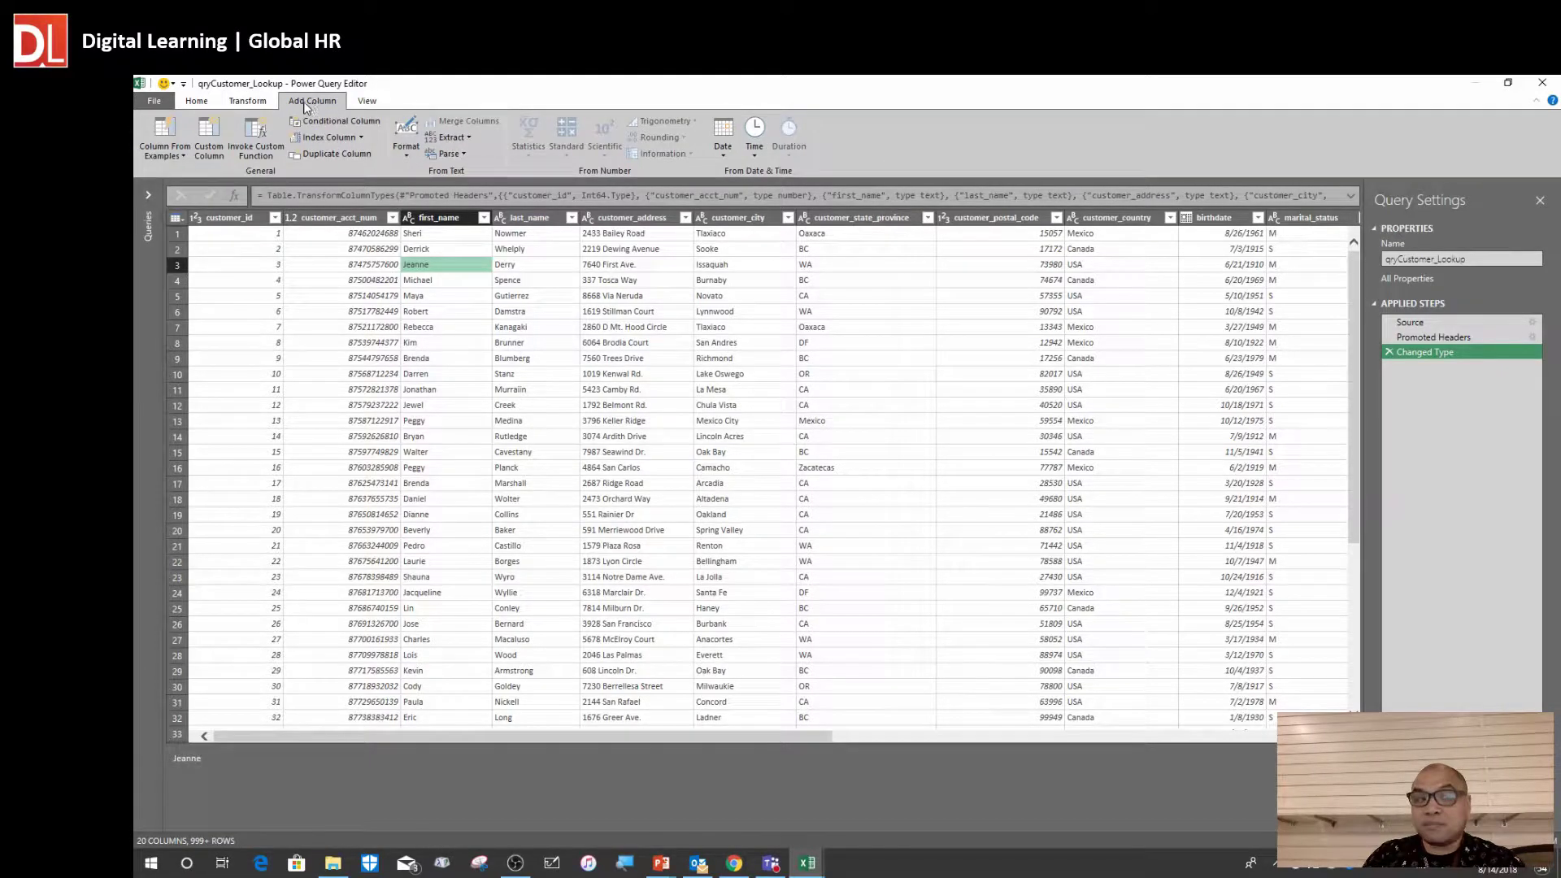
{"action": "left_click", "coordinate": [248, 104]}
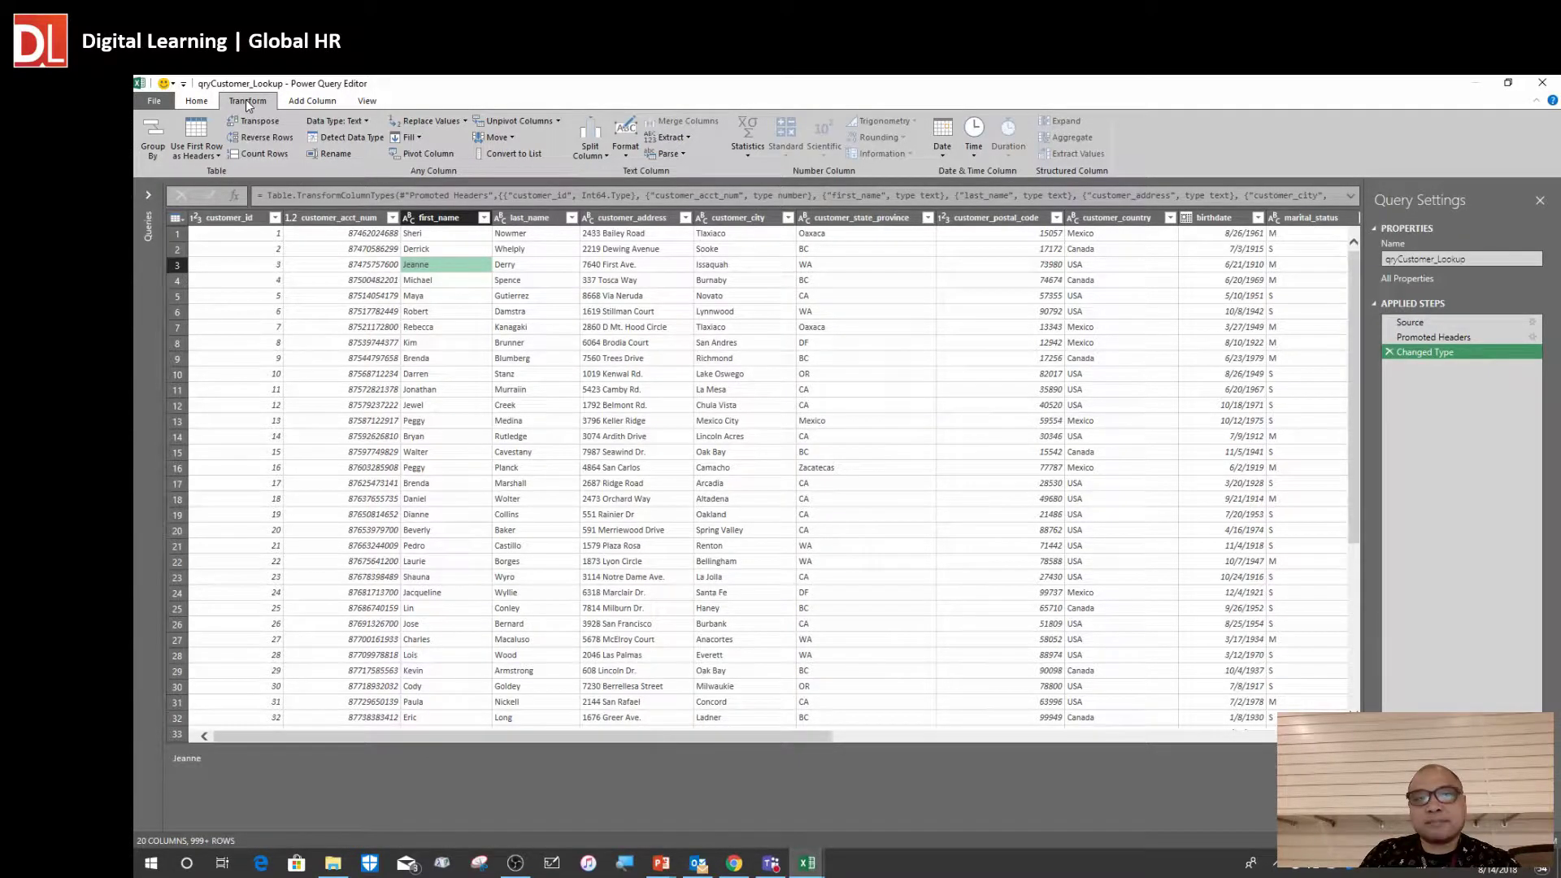
{"action": "left_click", "coordinate": [314, 101]}
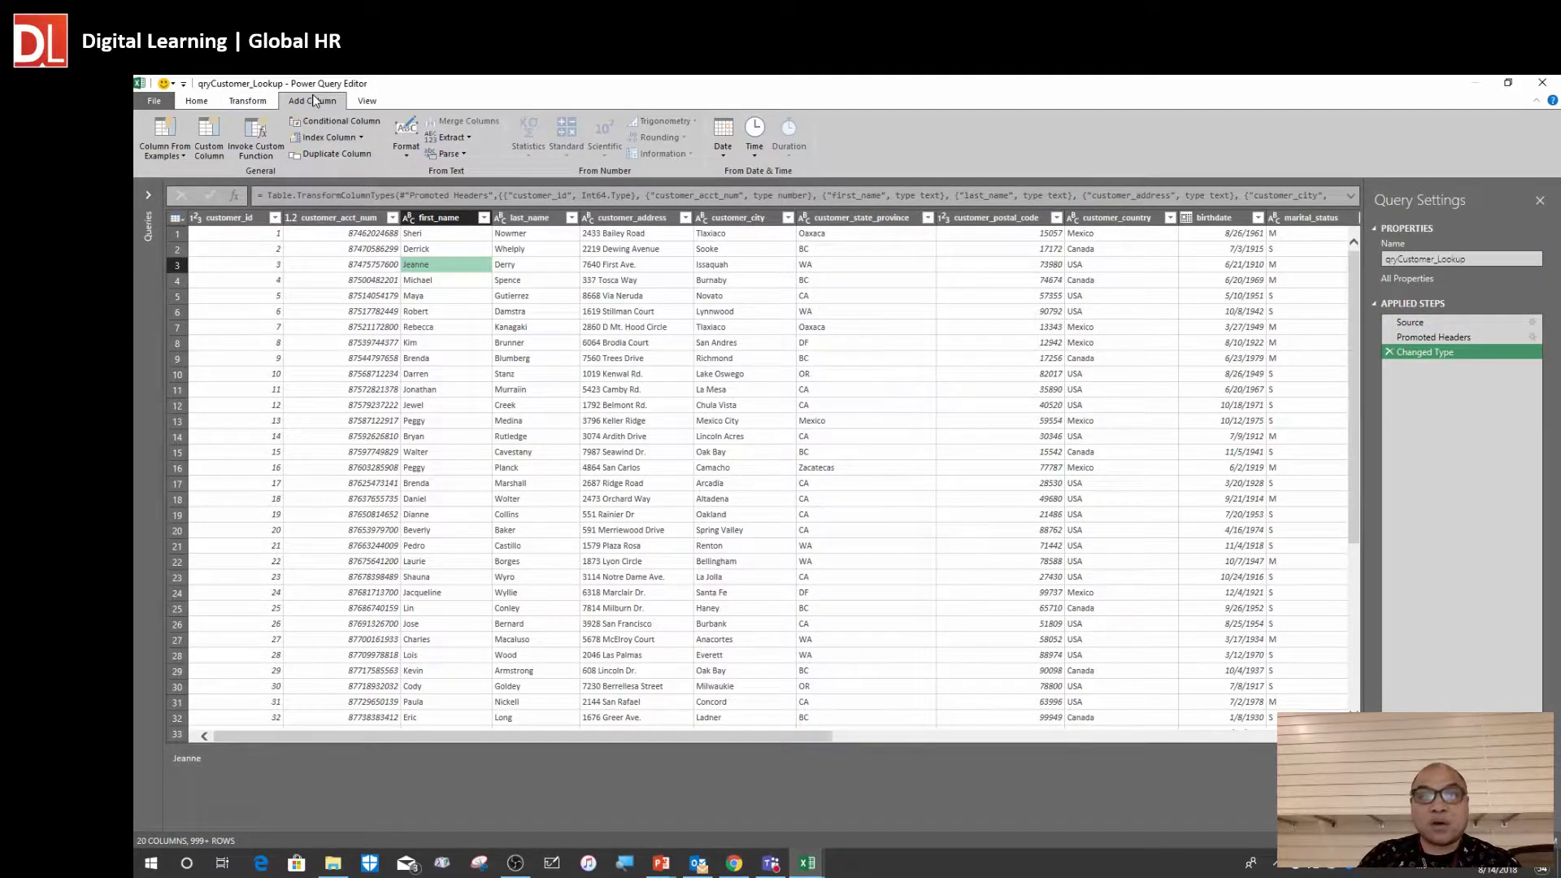
{"action": "left_click", "coordinate": [251, 102]}
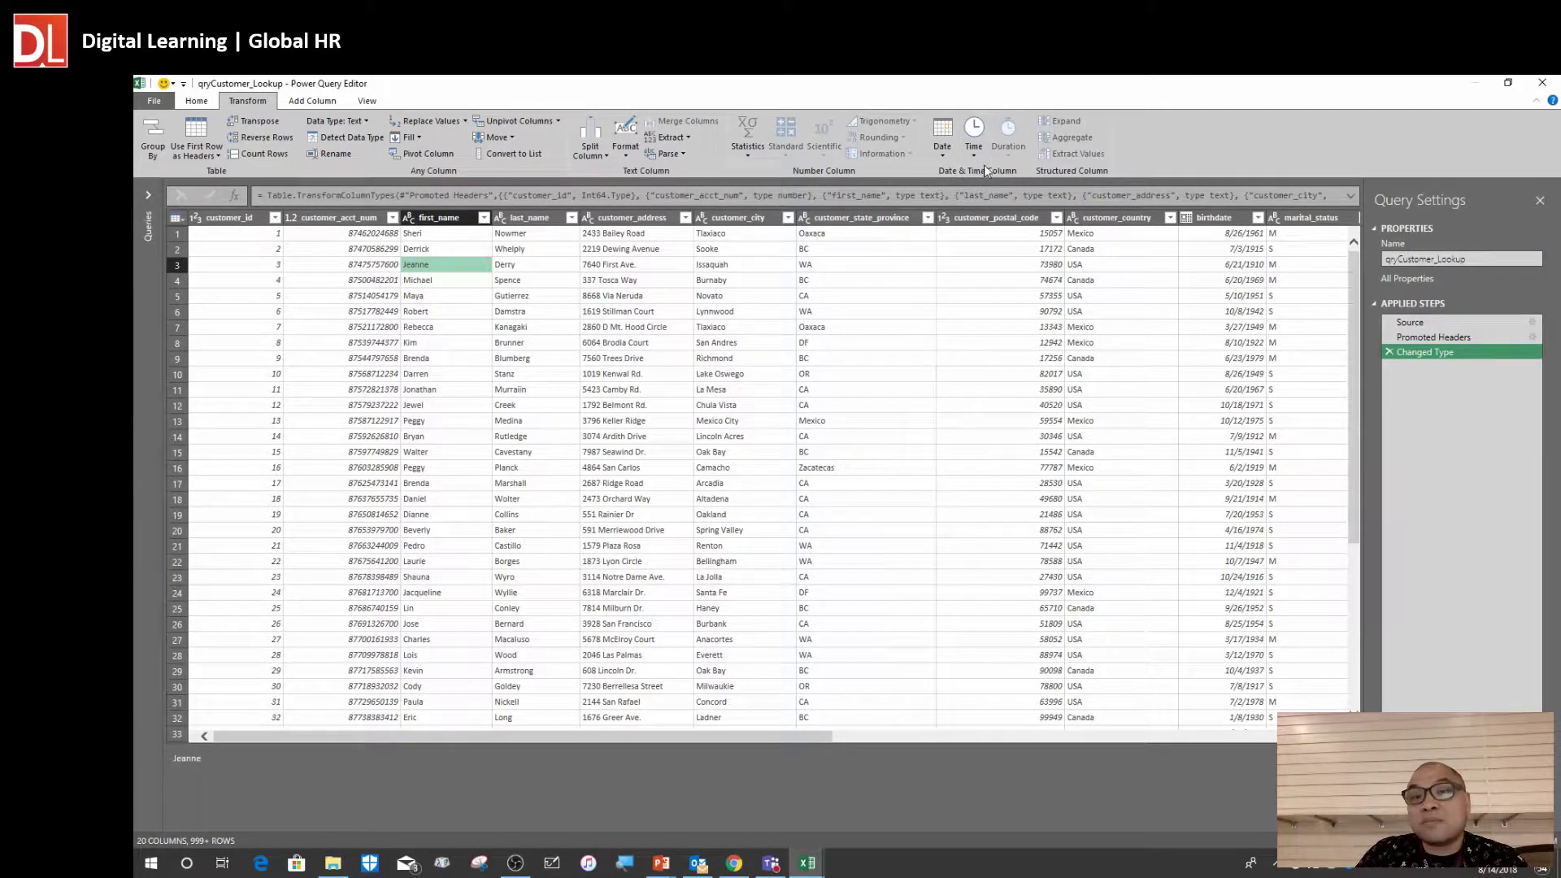
{"action": "left_click", "coordinate": [313, 101]}
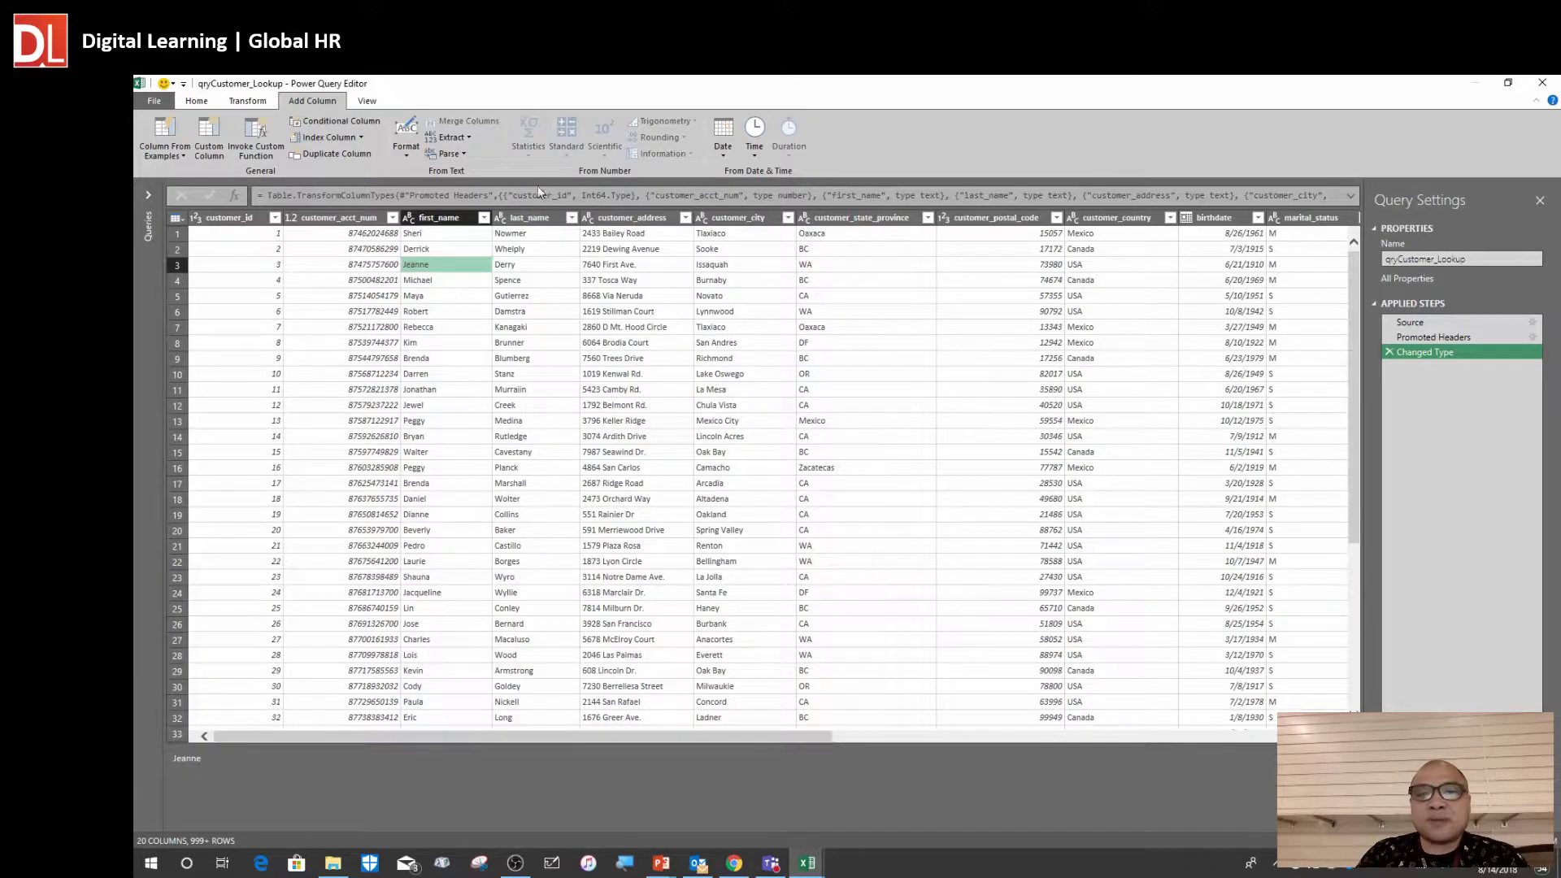
{"action": "left_click", "coordinate": [257, 103]}
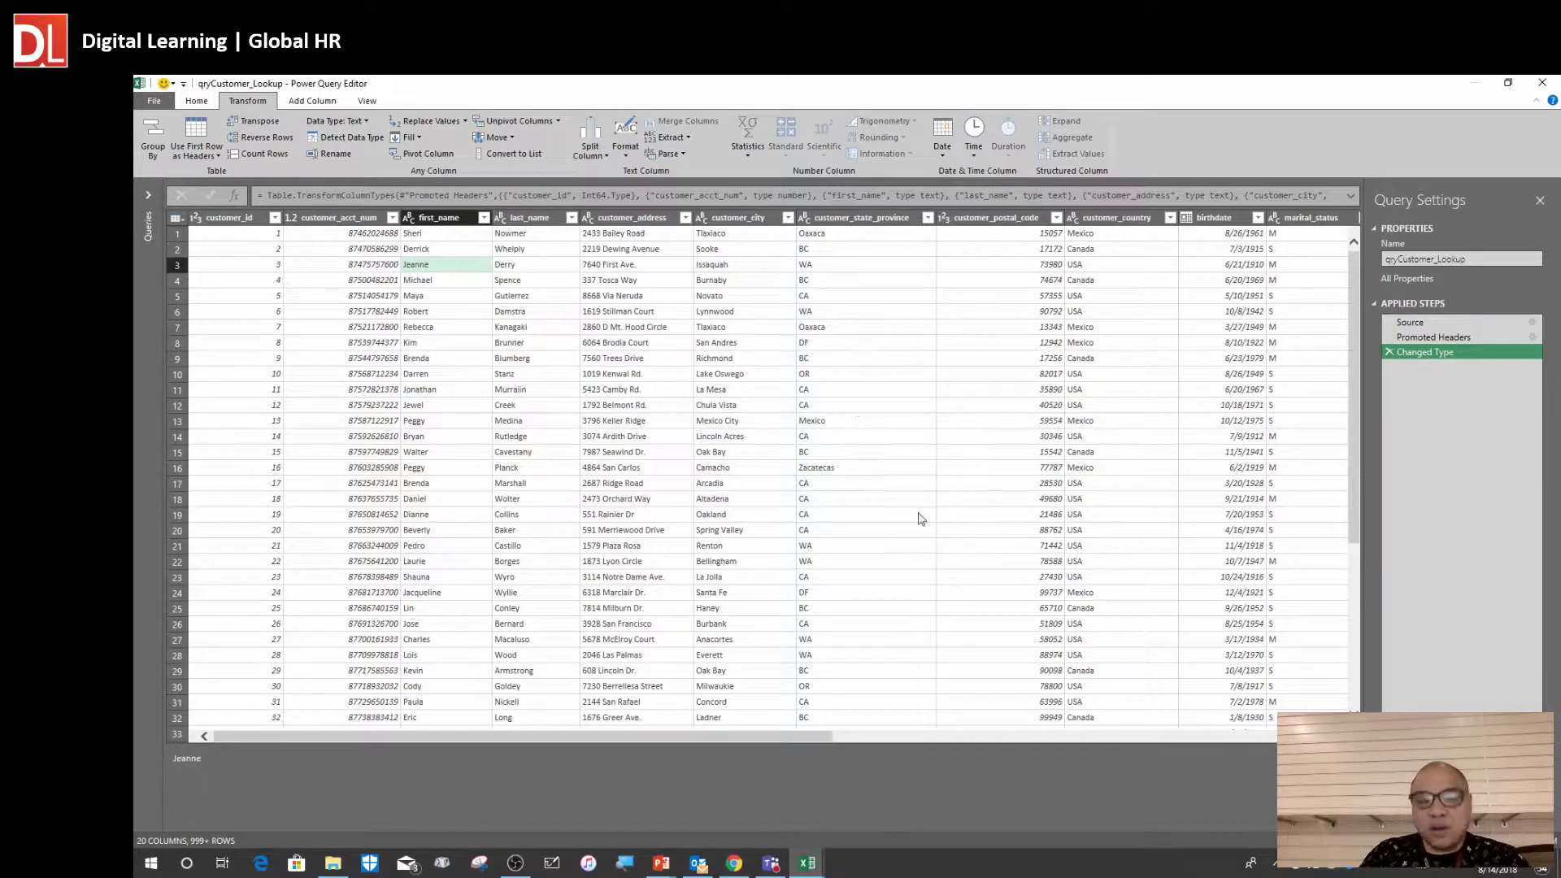
Transform the birthdate column in place so that it holds only the year of each date
{"action": "left_click_drag", "start_coordinate": [756, 738], "coordinate": [880, 738]}
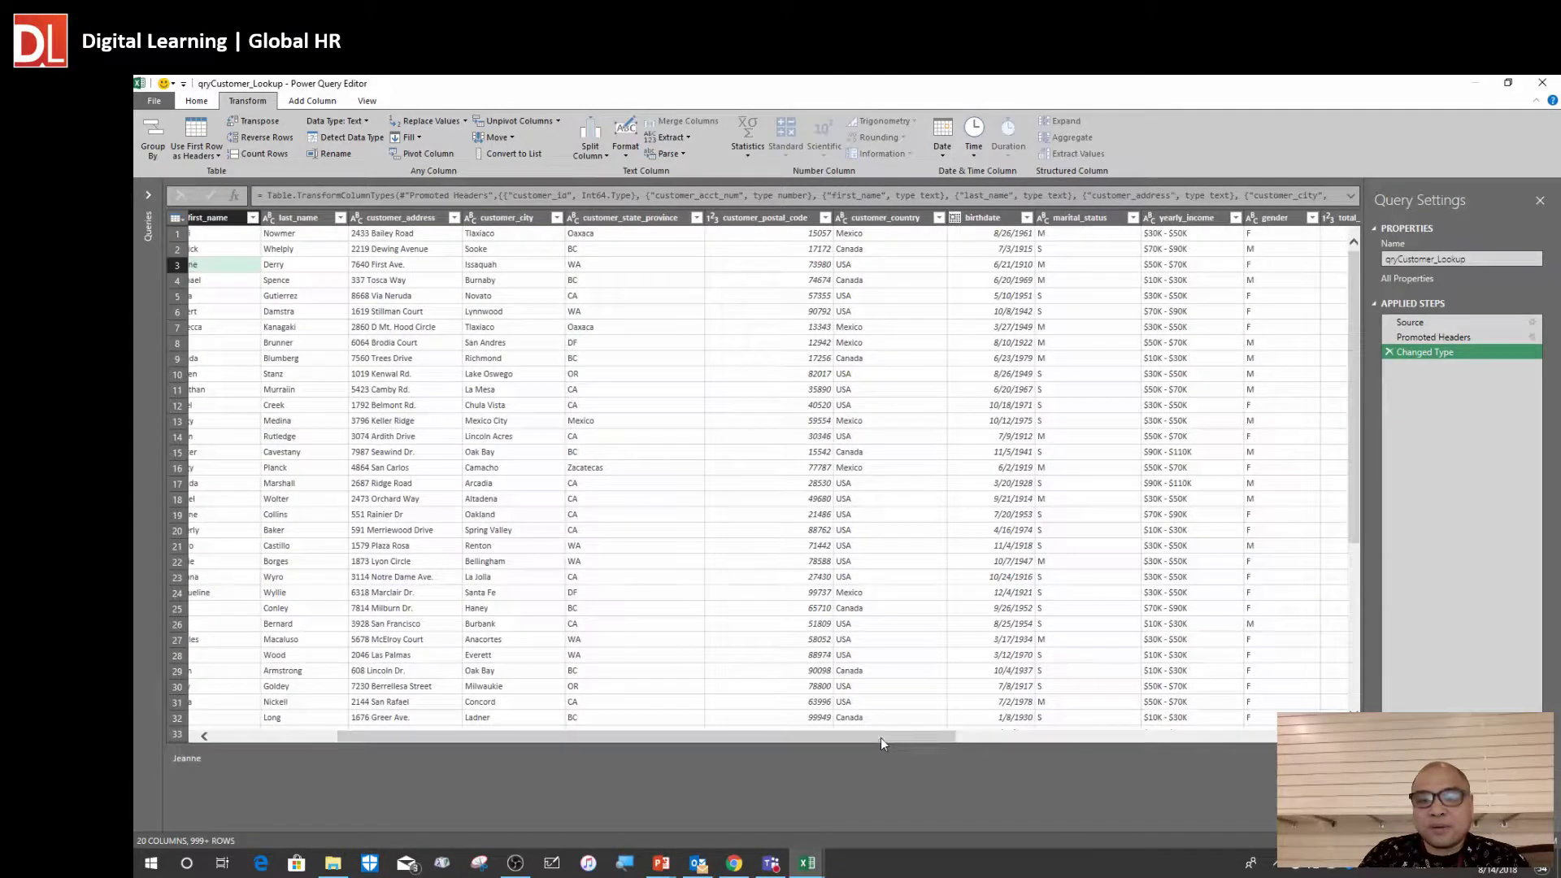
{"action": "left_click", "coordinate": [995, 216]}
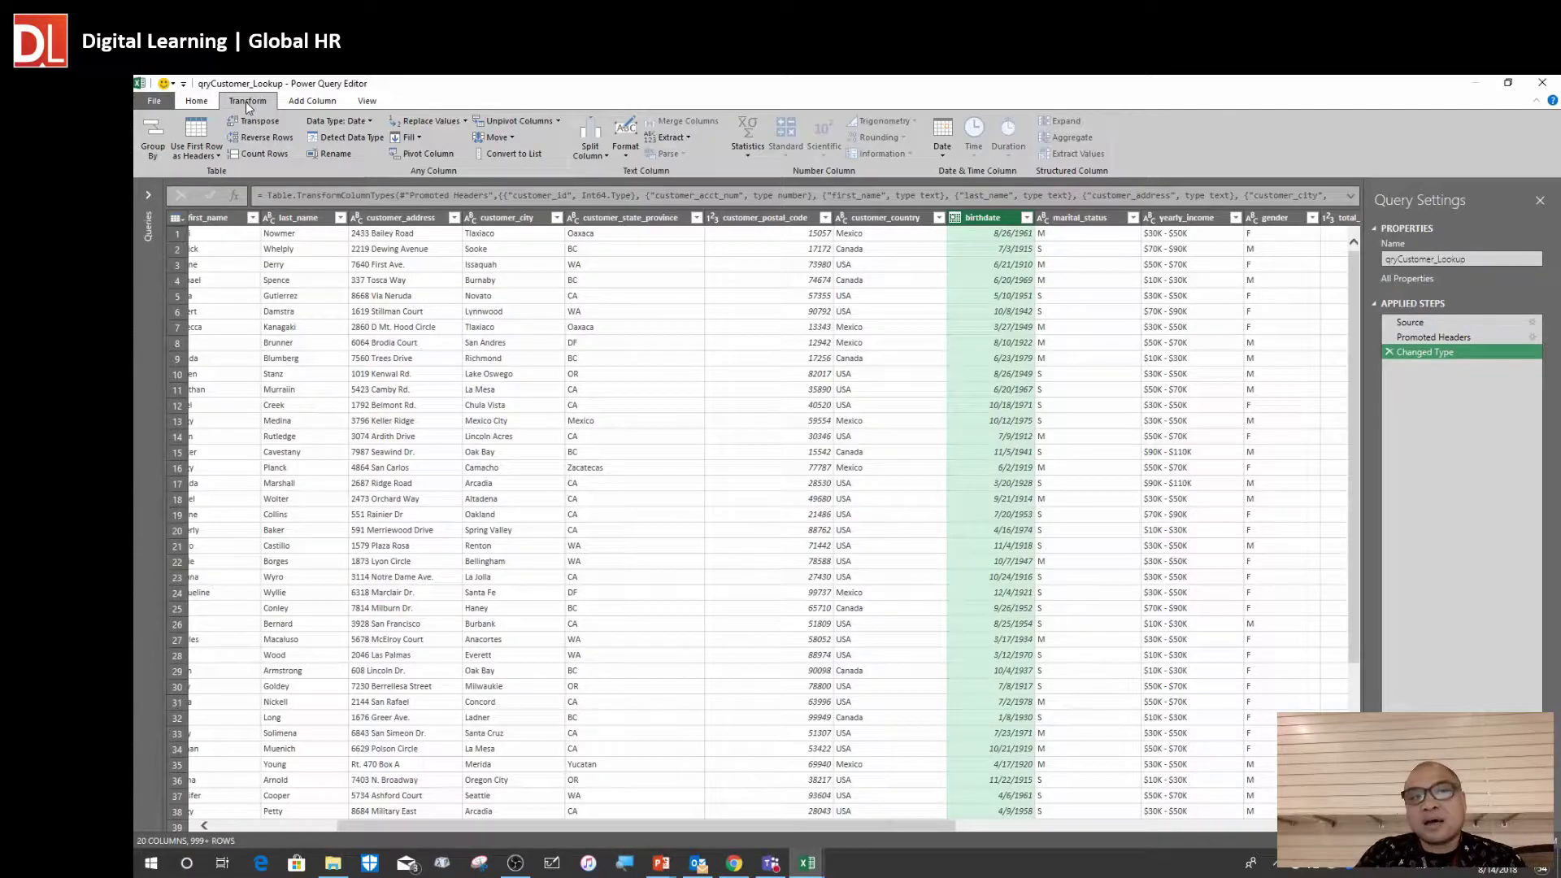
{"action": "left_click", "coordinate": [314, 101]}
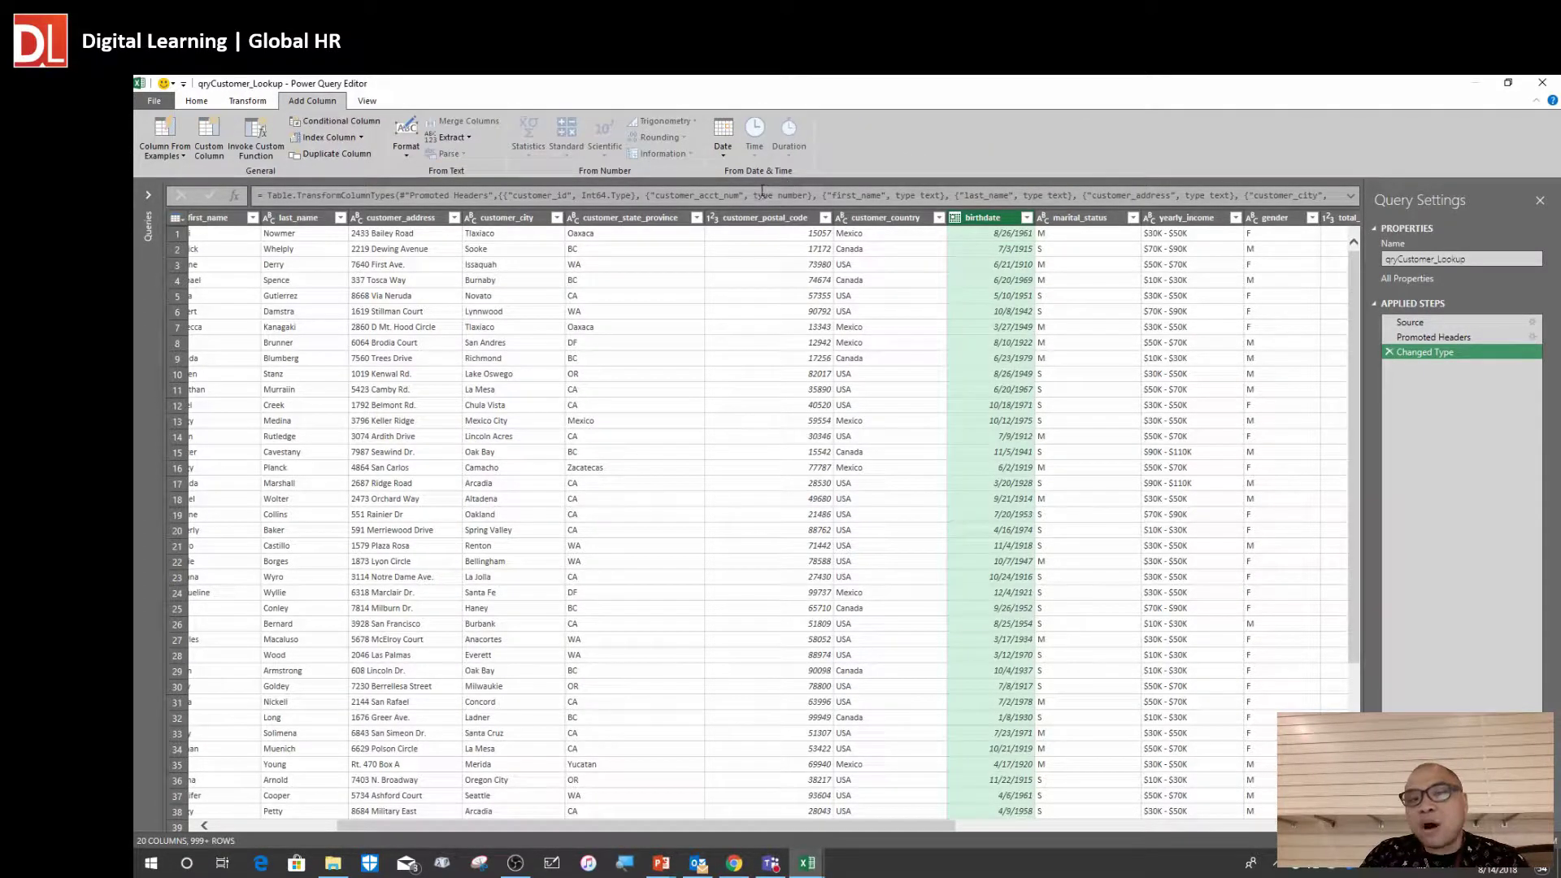
{"action": "left_click", "coordinate": [248, 102]}
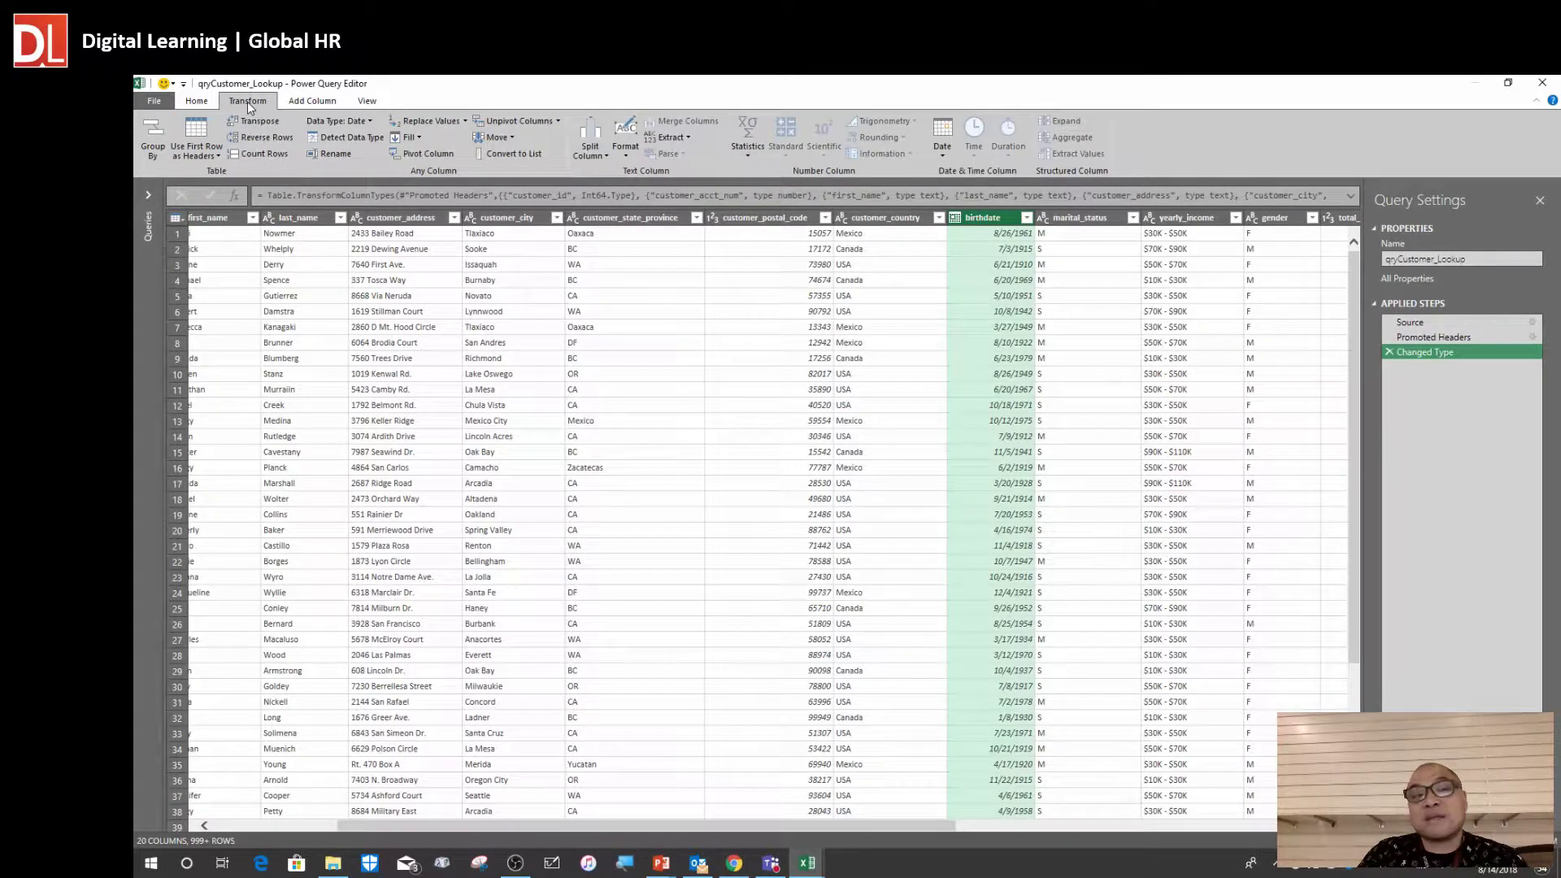
{"action": "left_click", "coordinate": [940, 158]}
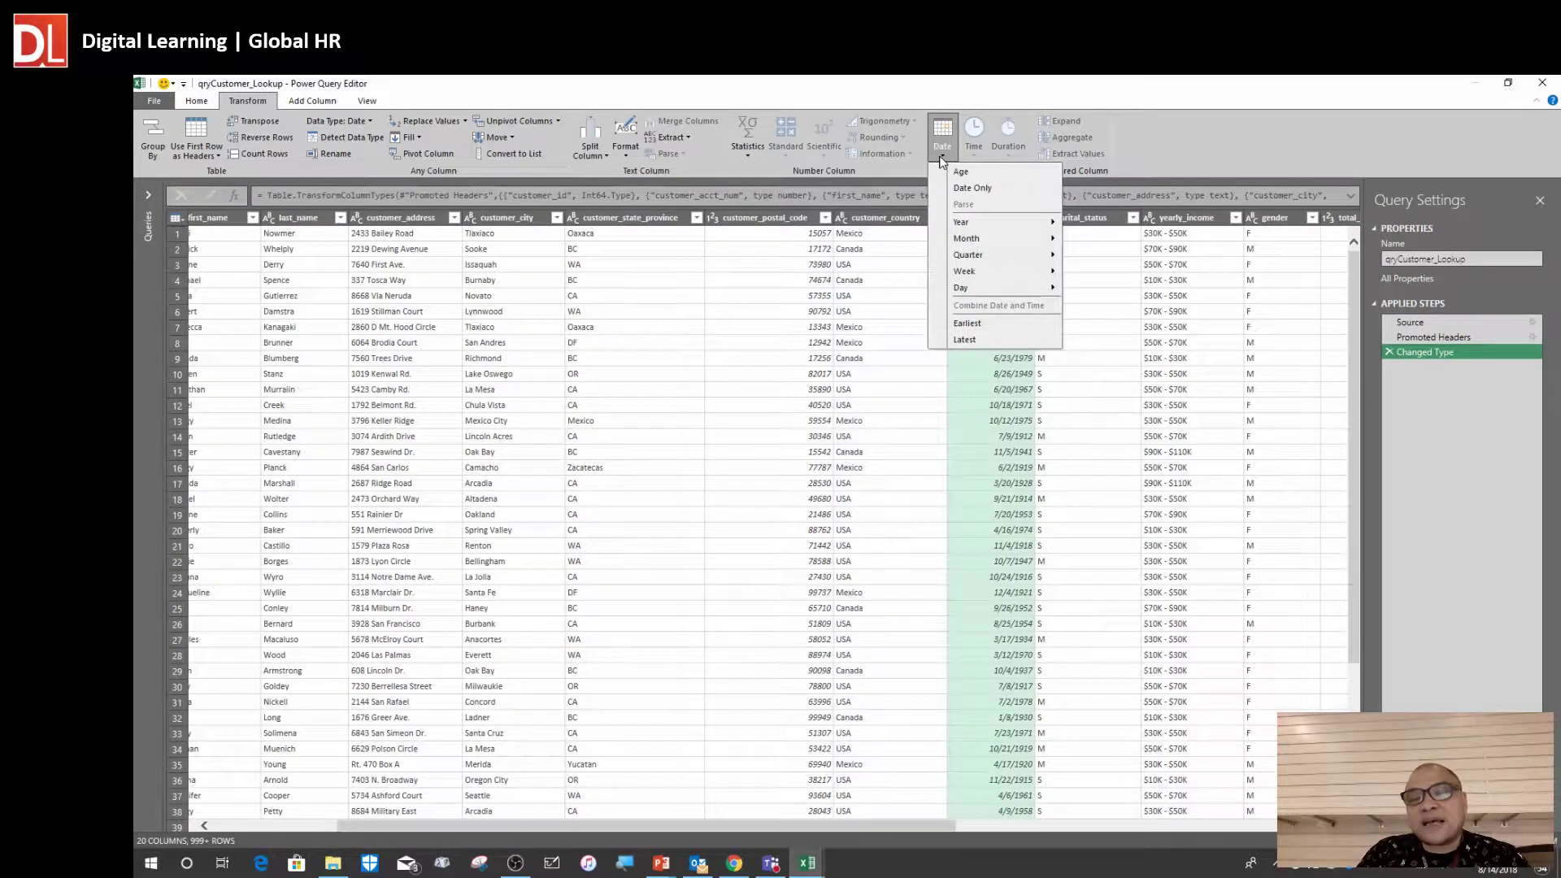
{"action": "mouse_move", "coordinate": [984, 226]}
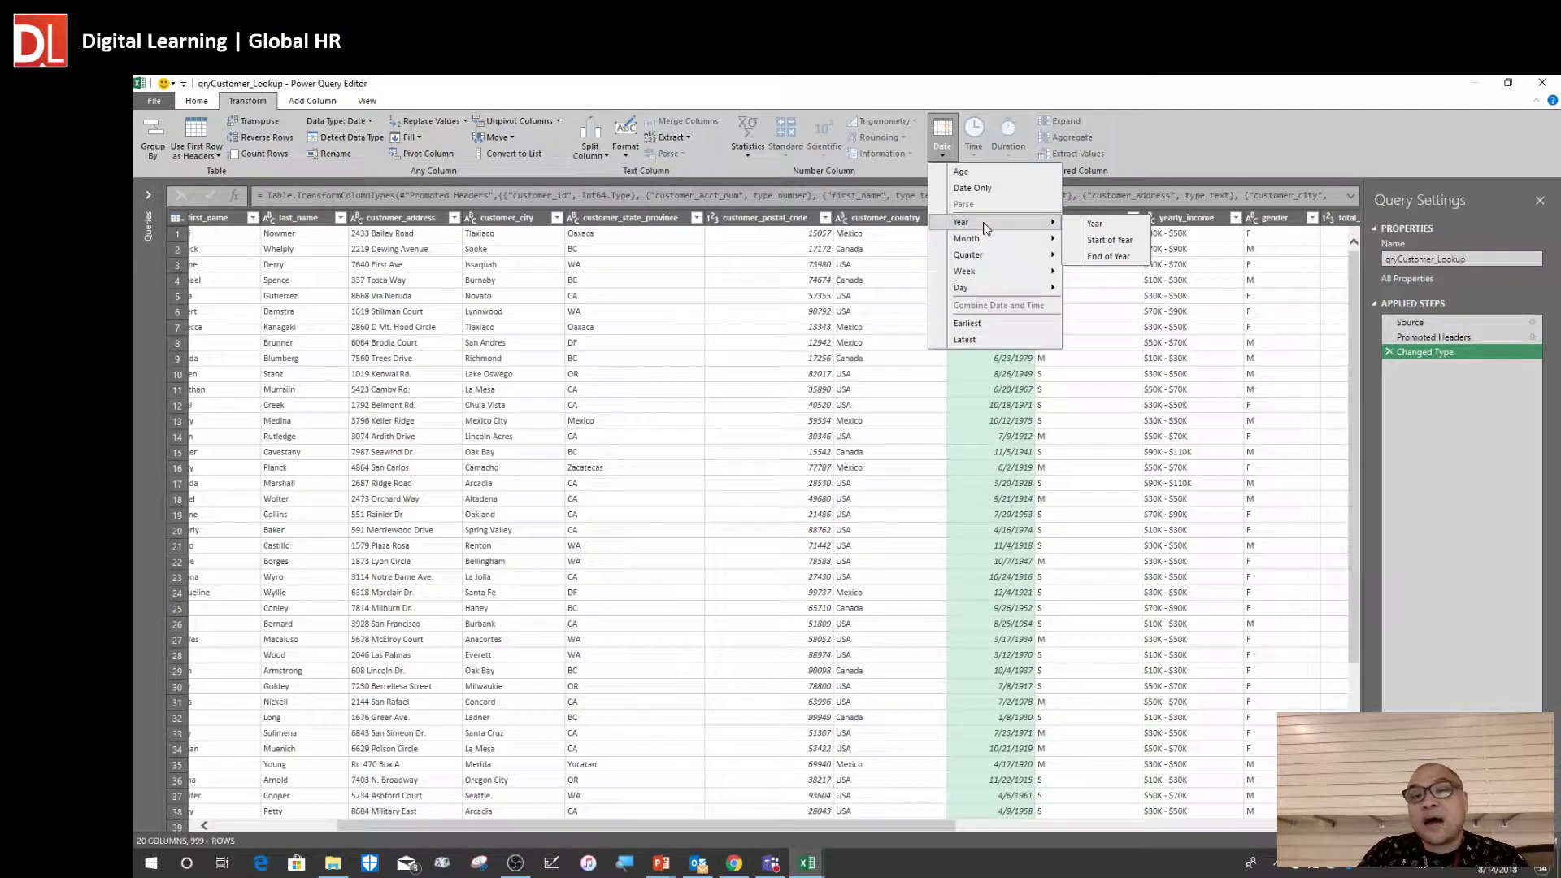
{"action": "left_click", "coordinate": [1095, 224]}
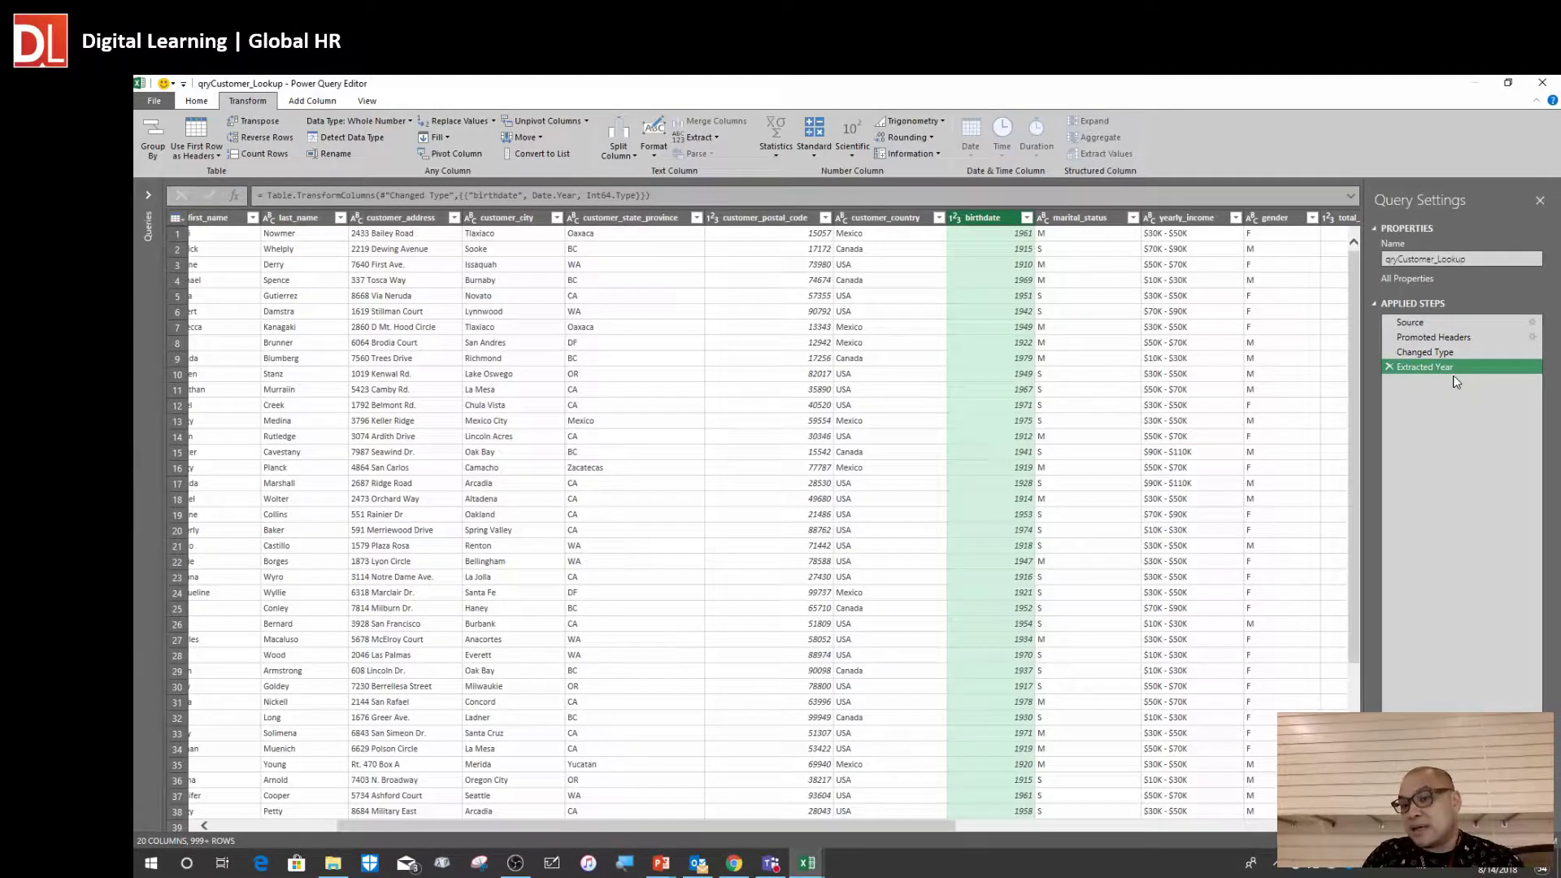
Remove the Extracted Year applied step and check individual dates in the birthdate column
{"action": "left_click", "coordinate": [1389, 368]}
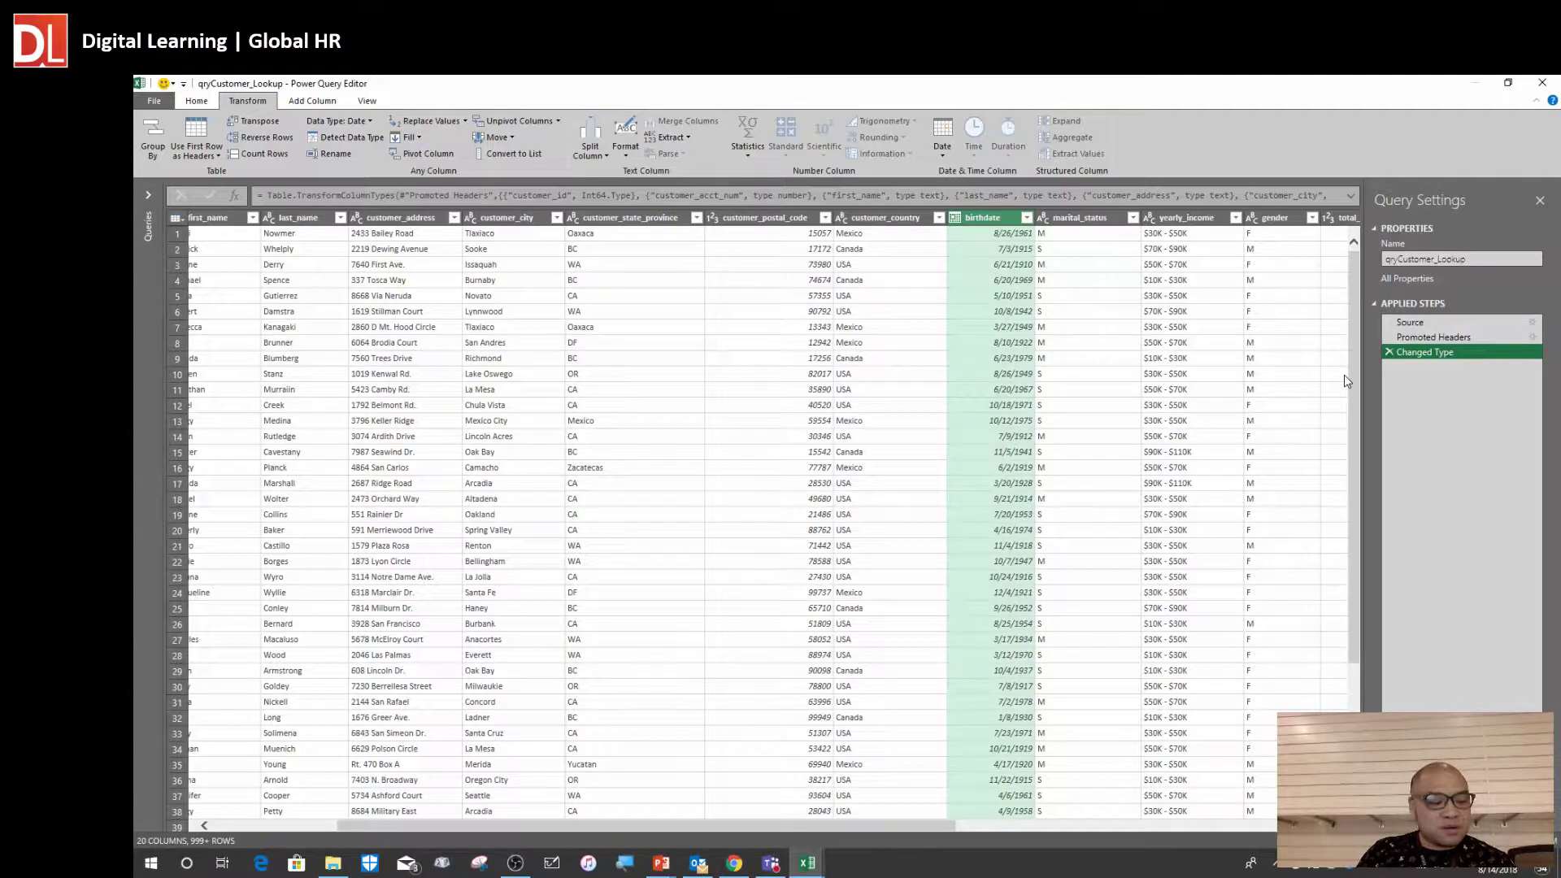
{"action": "left_click", "coordinate": [1003, 282]}
{"action": "left_click", "coordinate": [996, 358]}
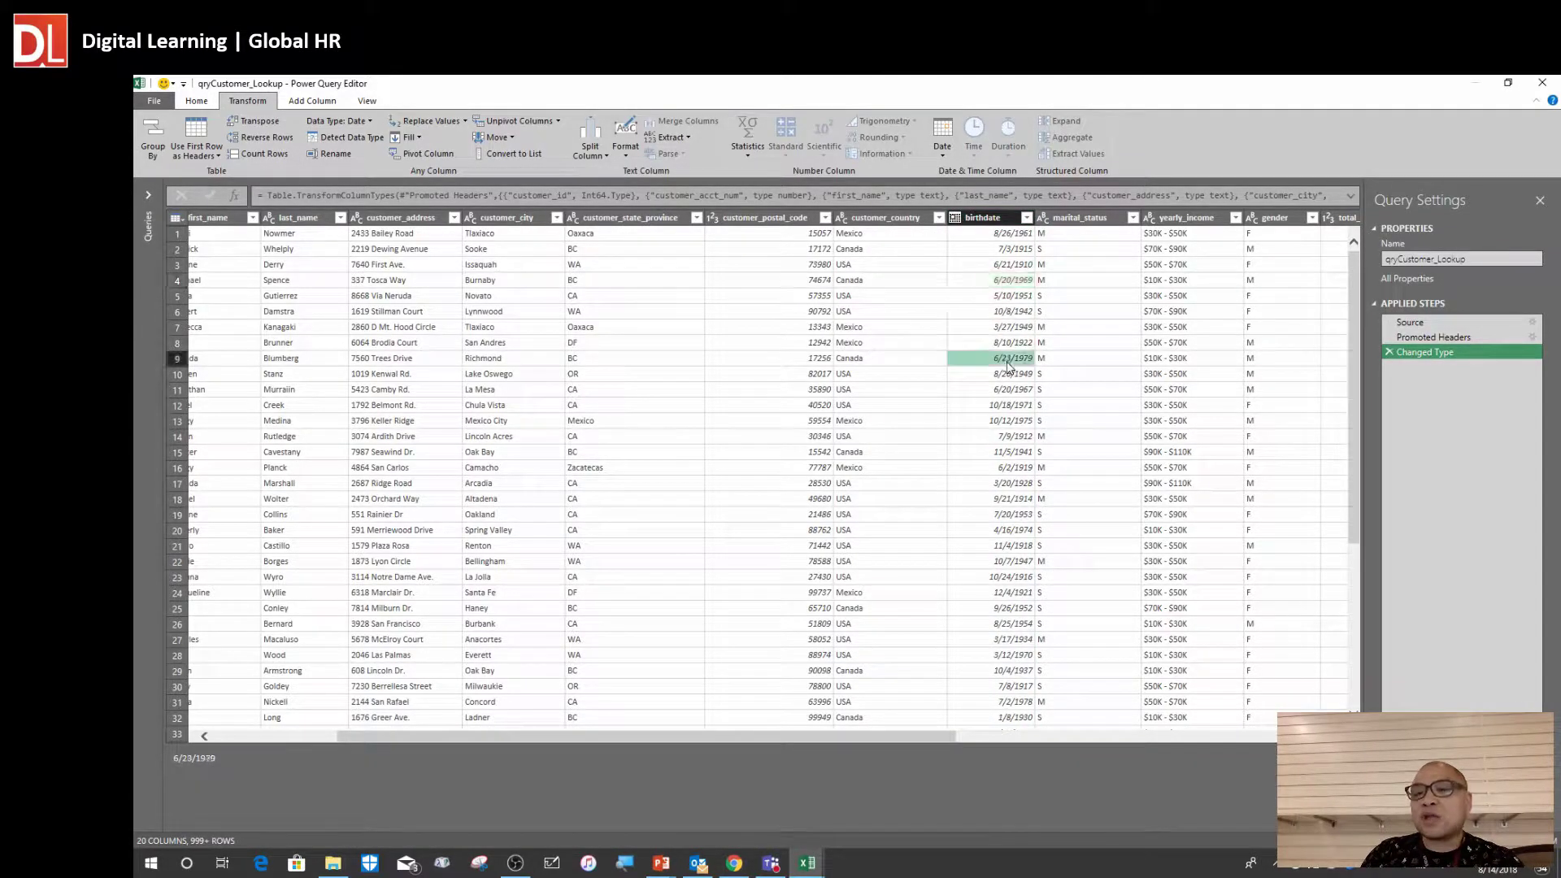
{"action": "left_click", "coordinate": [1008, 282]}
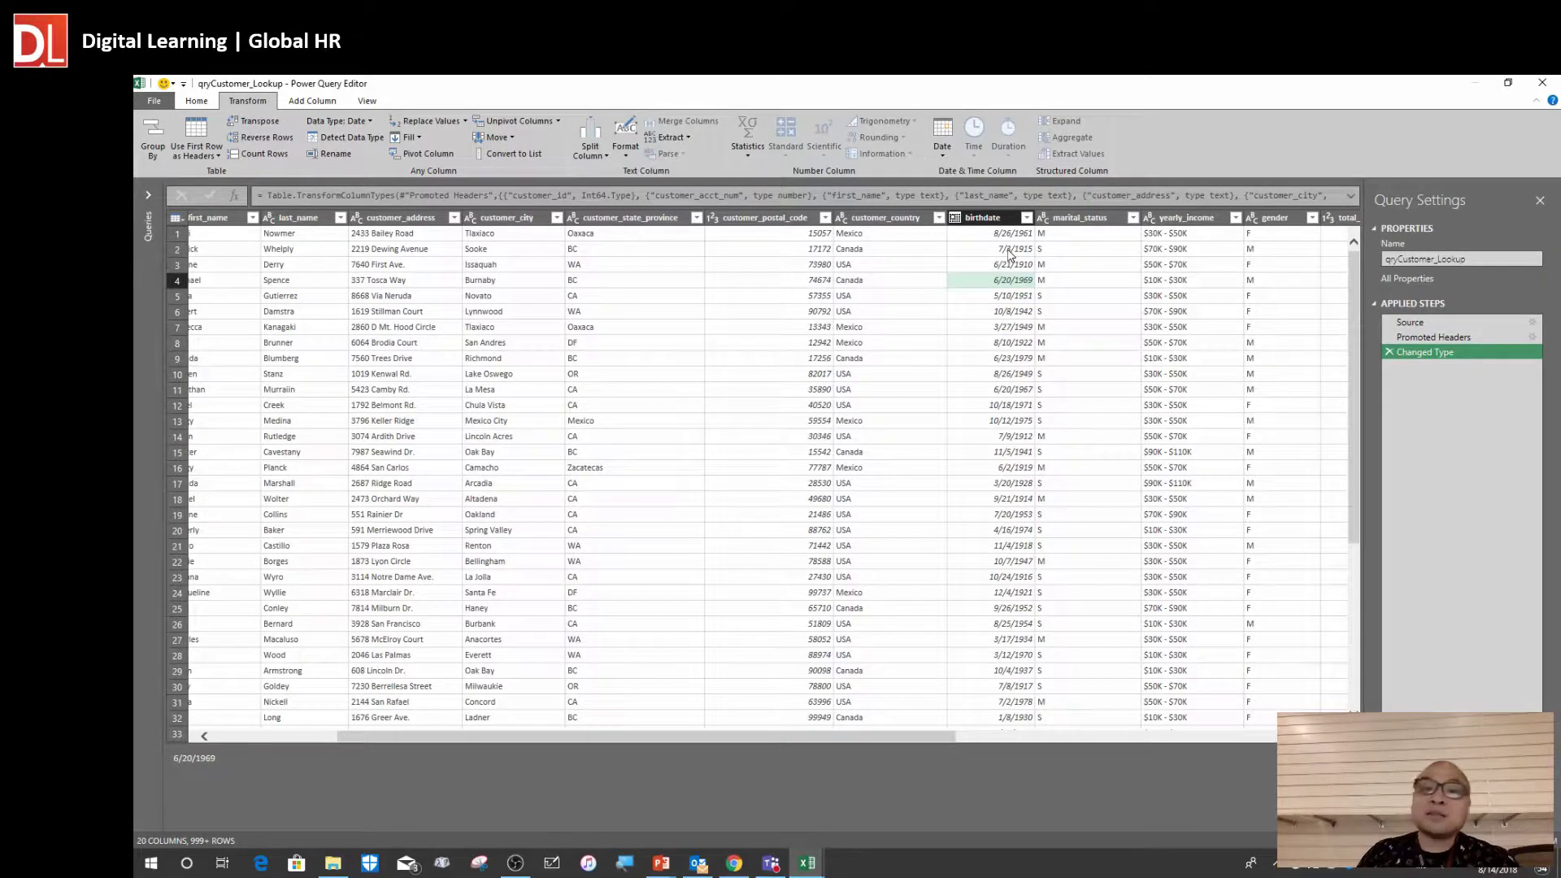
Add a new Year column extracted from the birthdate column, keeping the original dates
{"action": "left_click", "coordinate": [998, 220]}
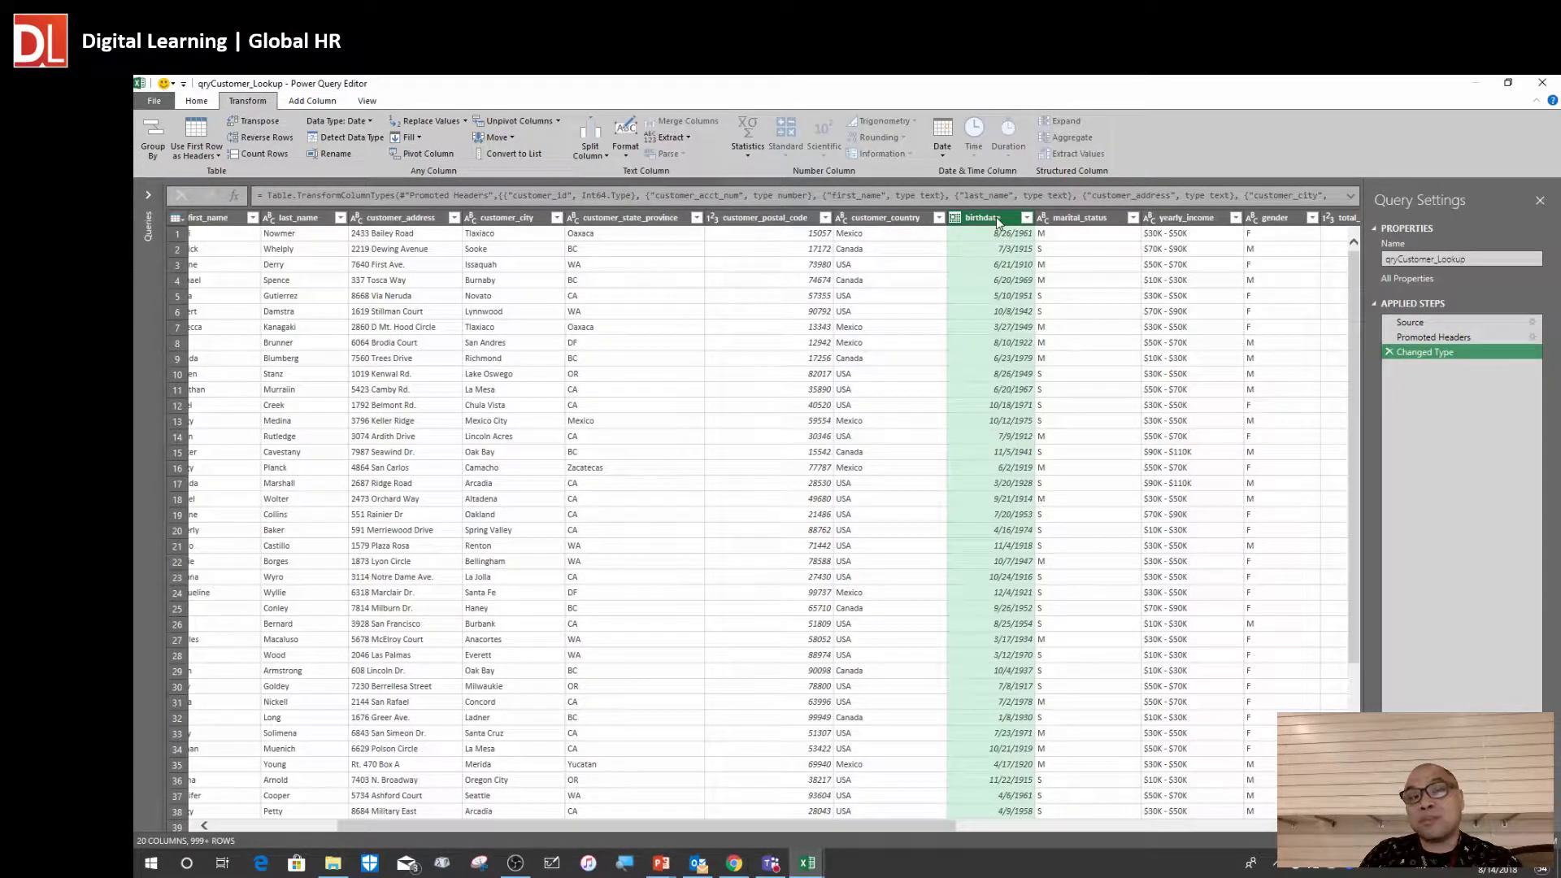
{"action": "left_click", "coordinate": [314, 104]}
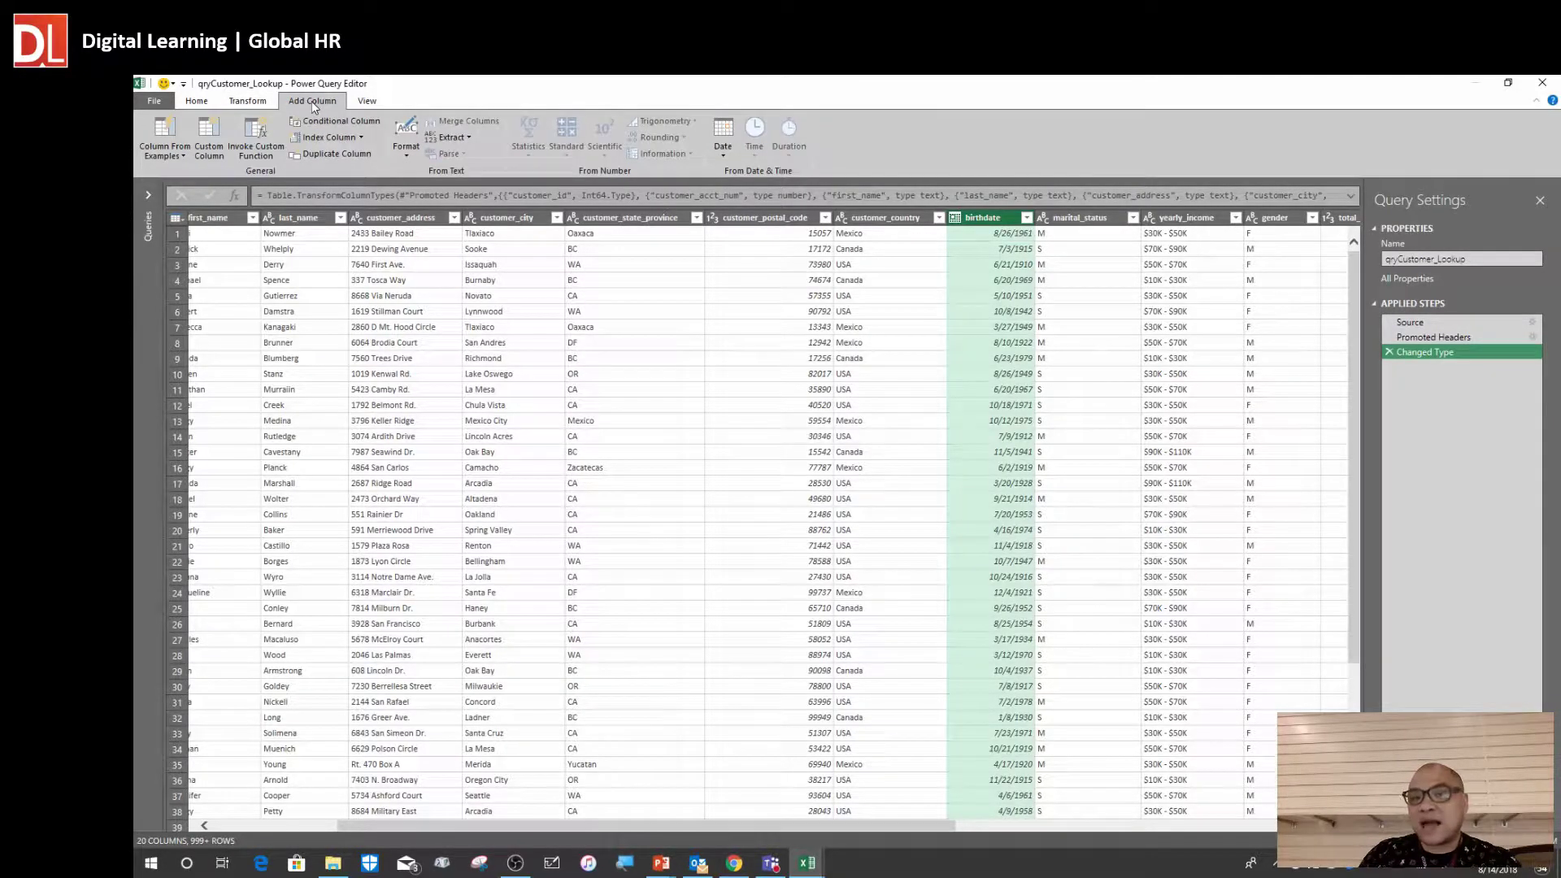
{"action": "left_click", "coordinate": [727, 156]}
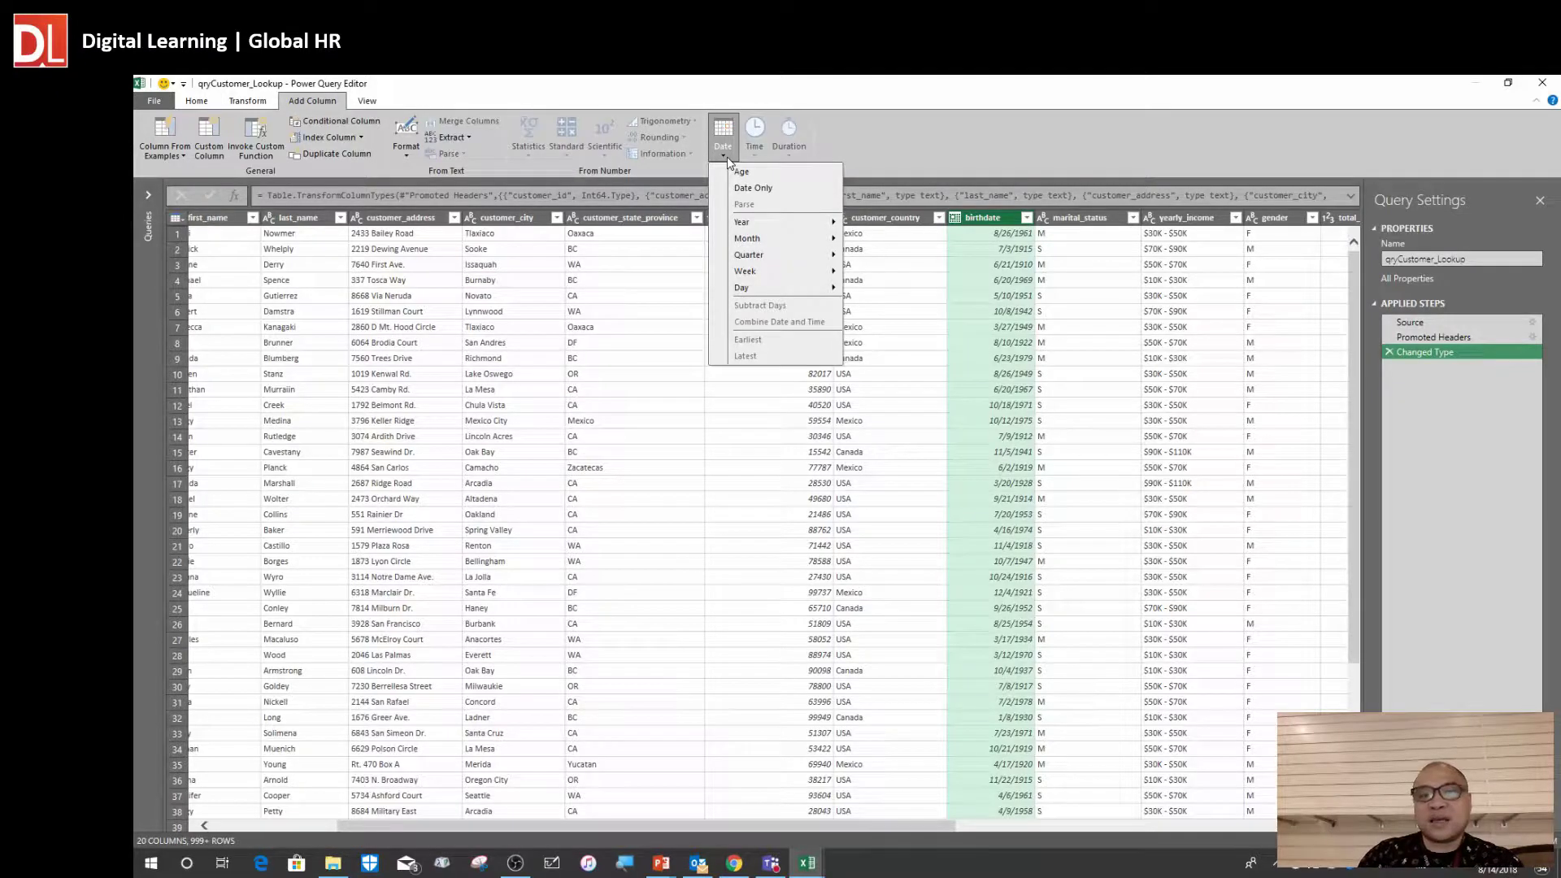
{"action": "mouse_move", "coordinate": [772, 229]}
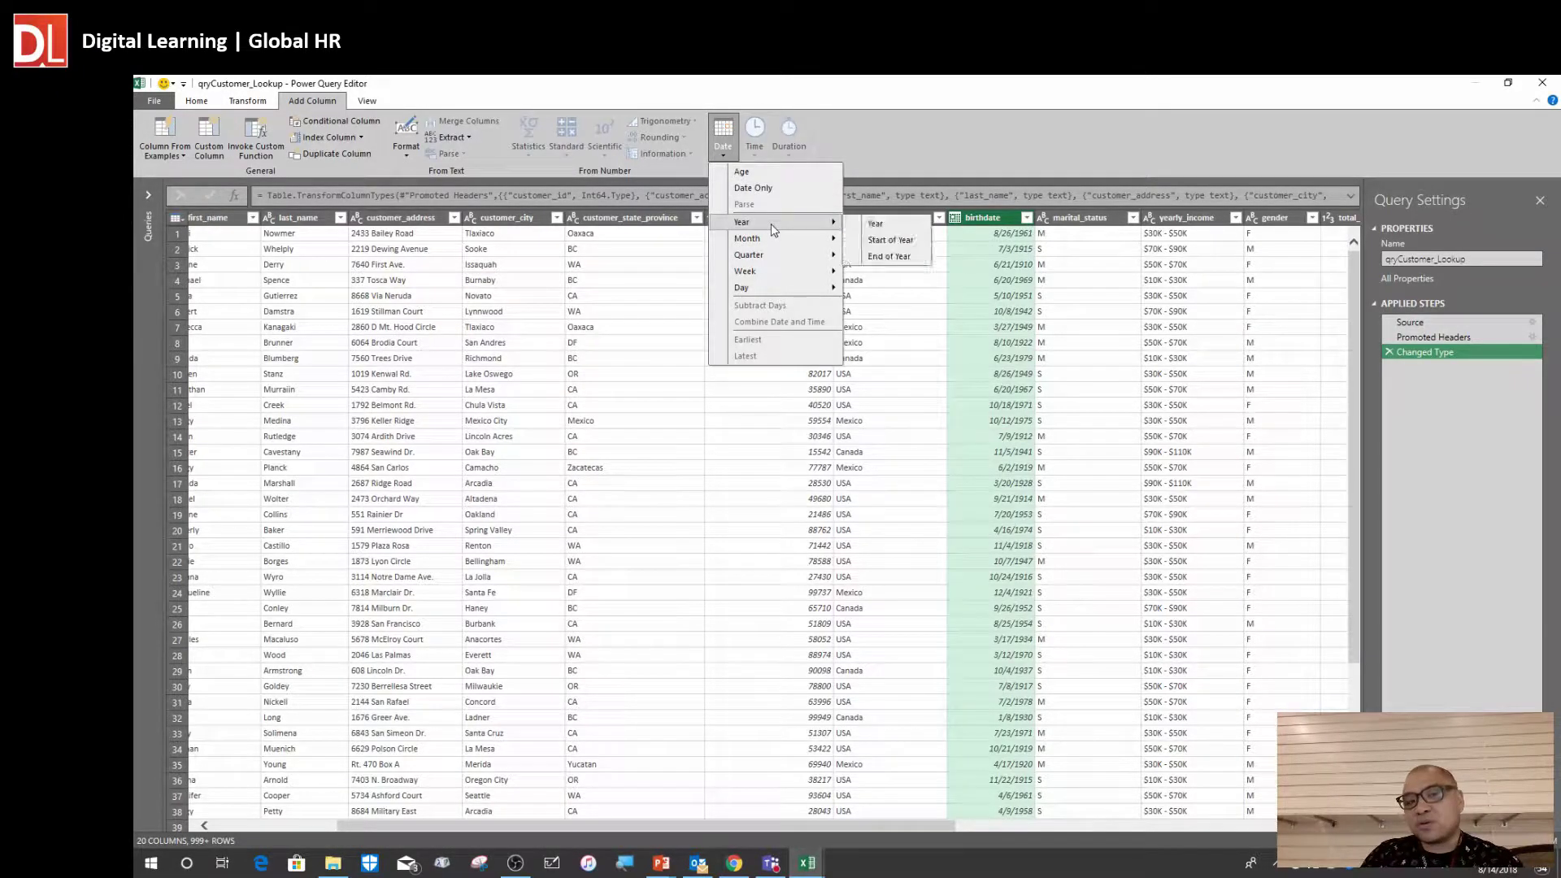
{"action": "left_click", "coordinate": [882, 225]}
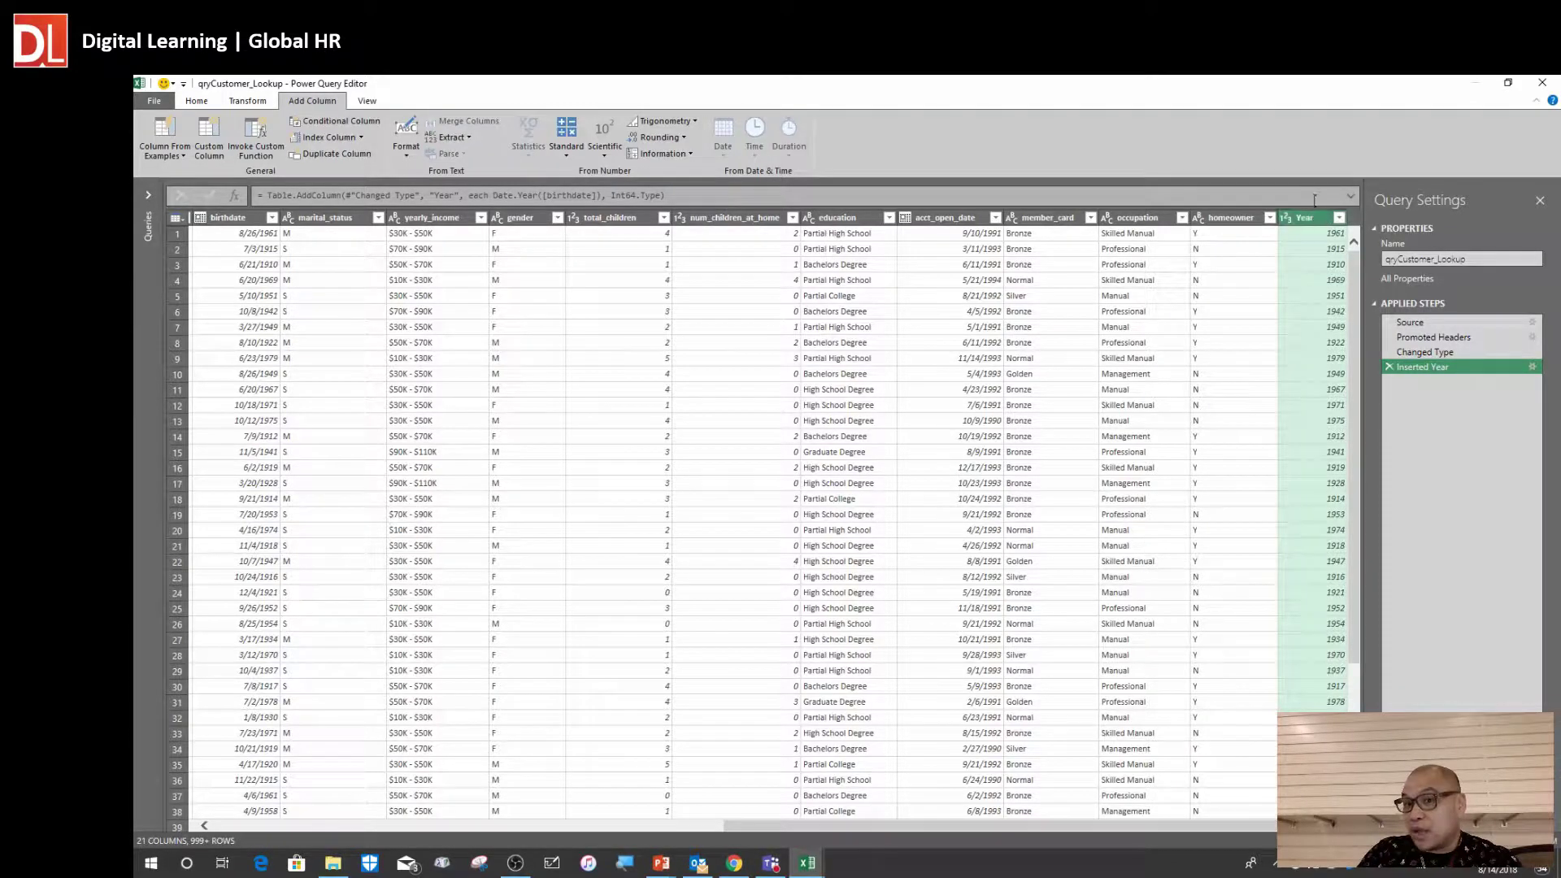
Compare the new Year values with the birthdate values in the first two rows
{"action": "left_click", "coordinate": [1335, 234]}
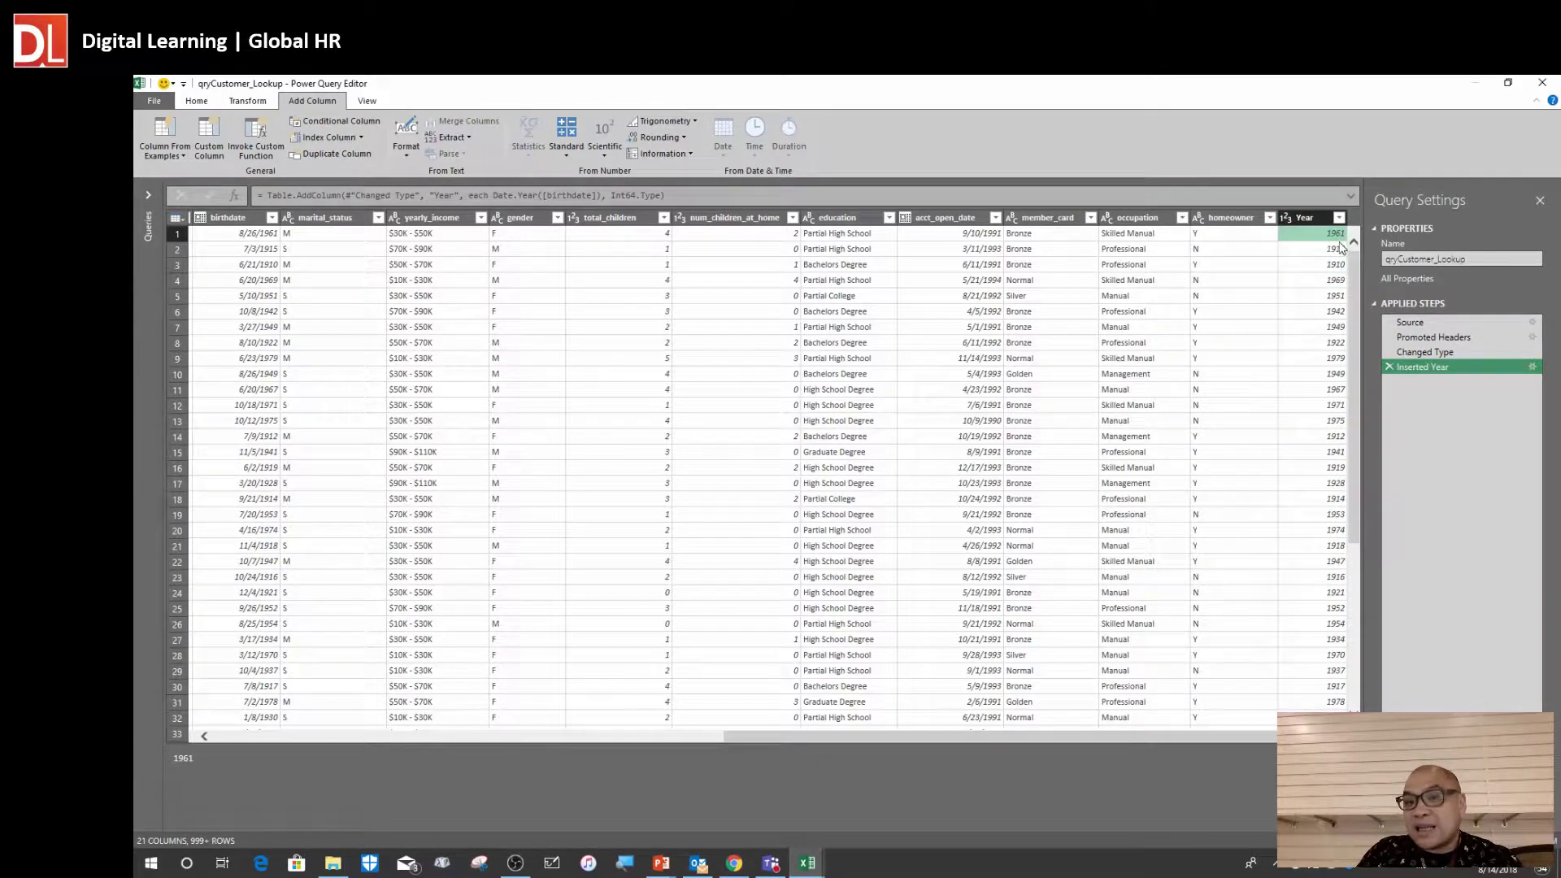
{"action": "left_click", "coordinate": [274, 238]}
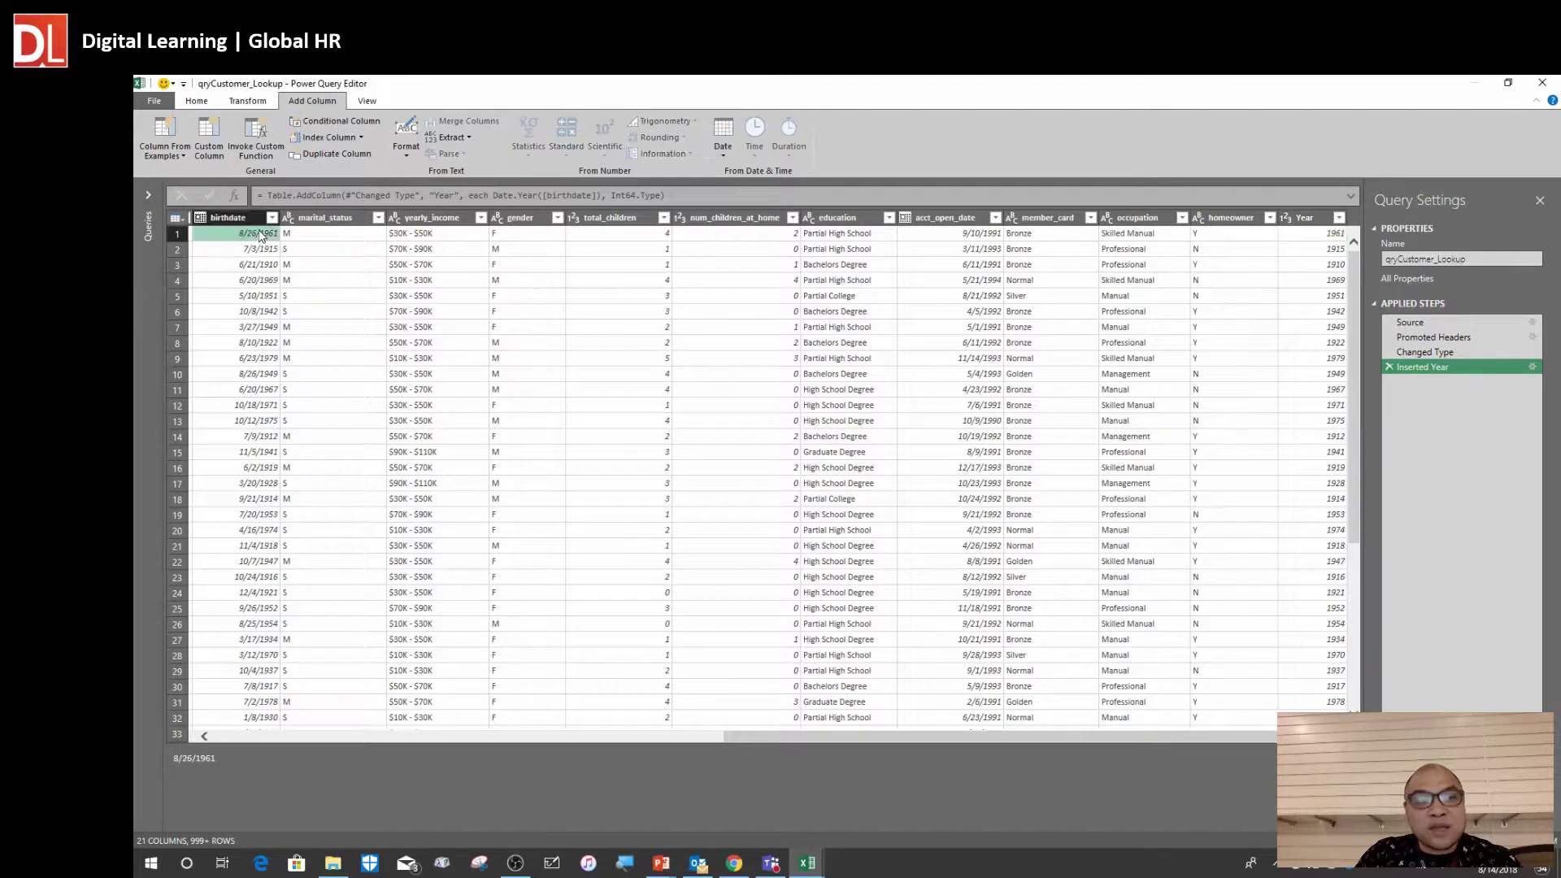
{"action": "left_click", "coordinate": [271, 253]}
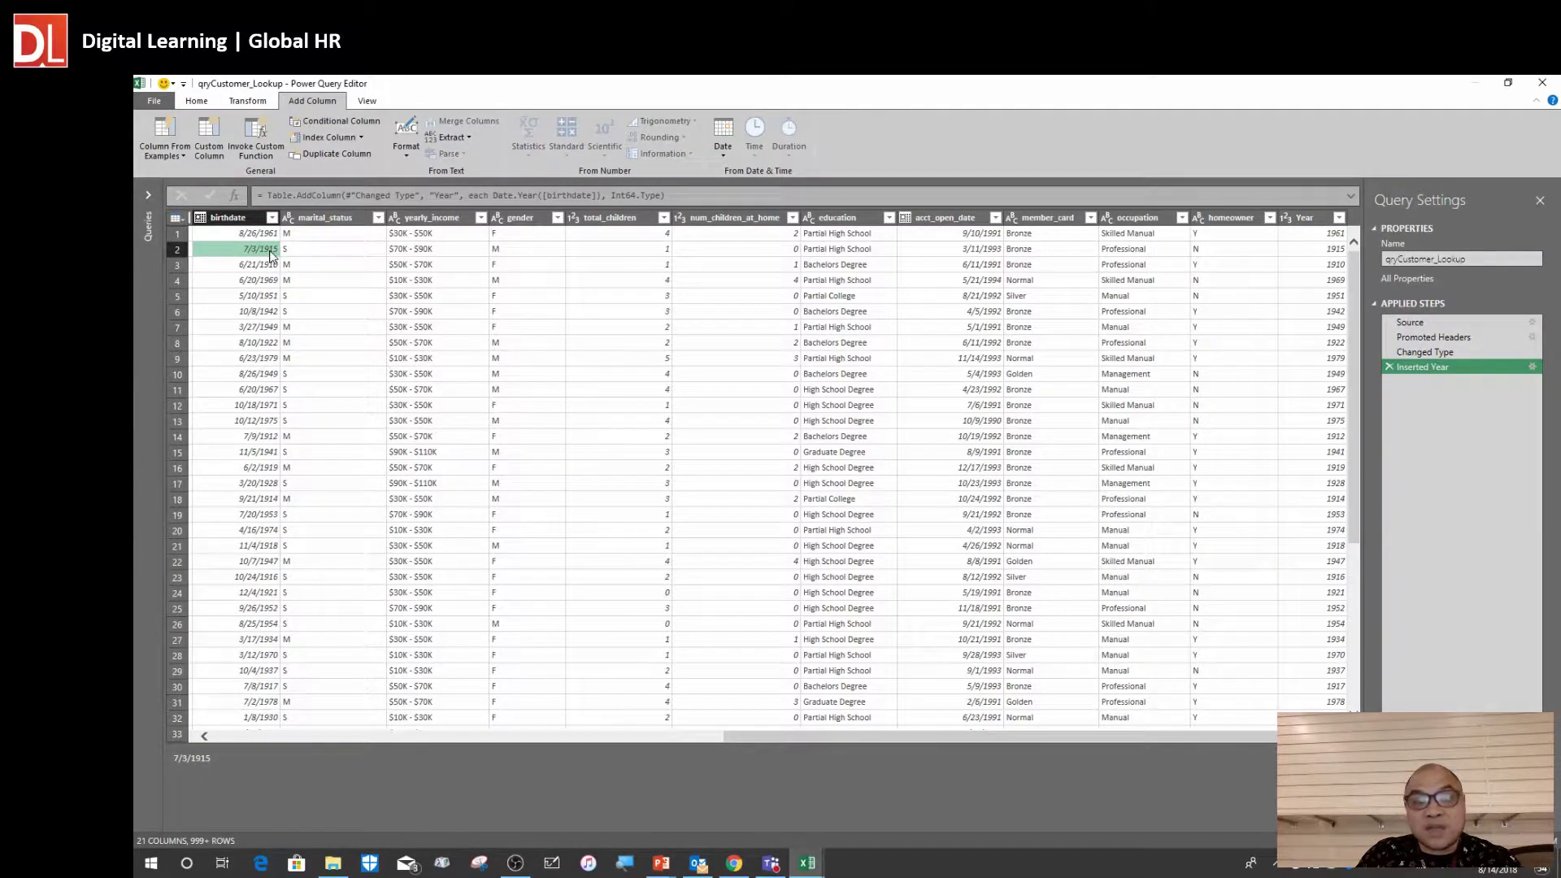
{"action": "left_click", "coordinate": [1325, 251]}
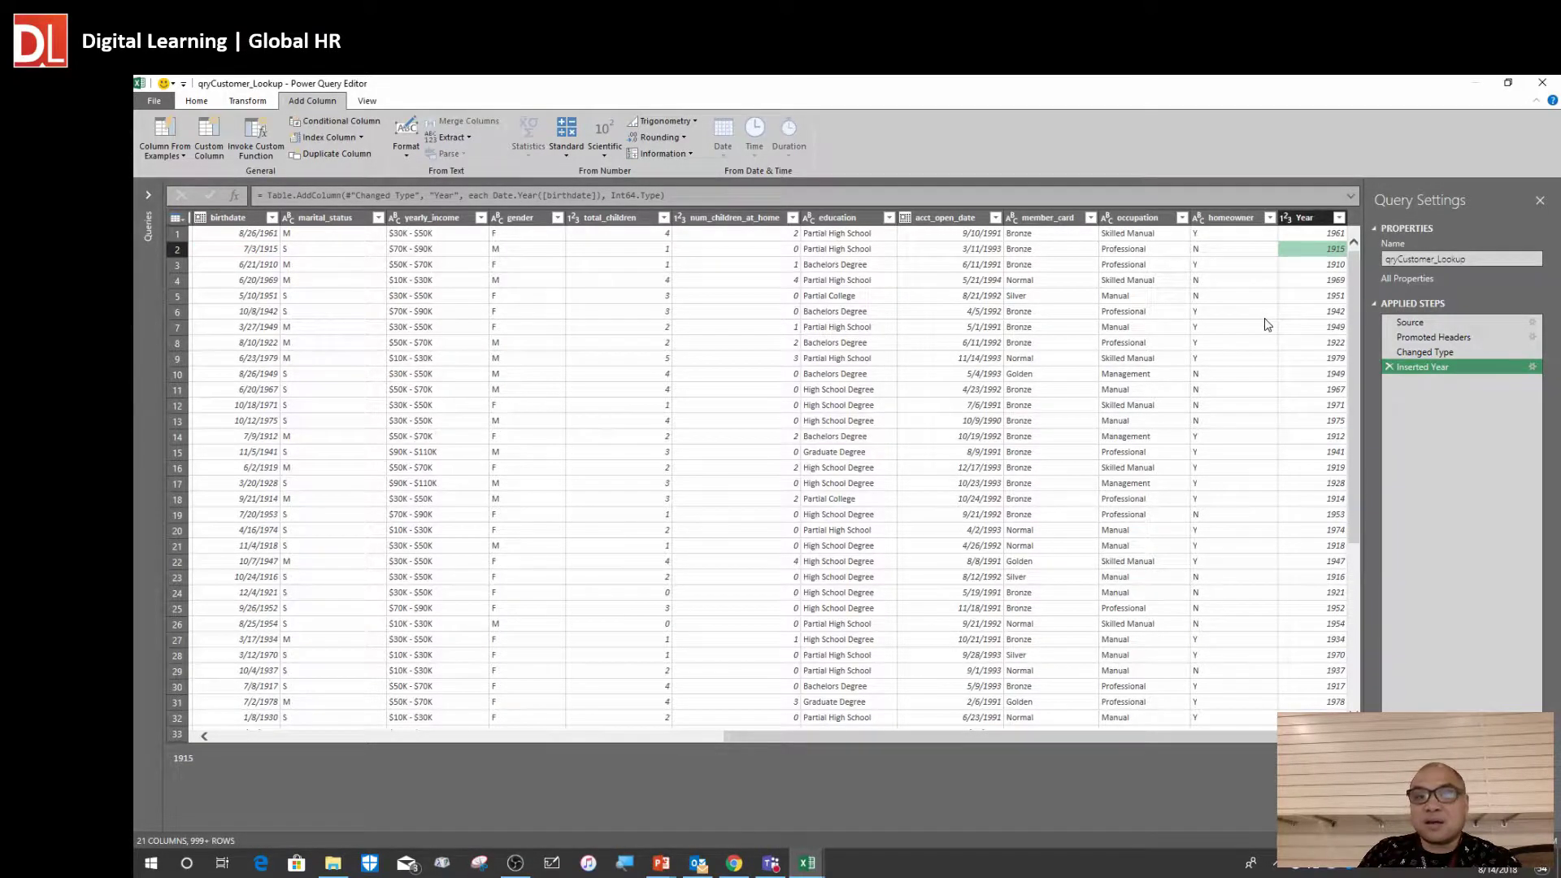
Move the Year column directly after birthdate, before marital_status
{"action": "left_click", "coordinate": [1310, 218]}
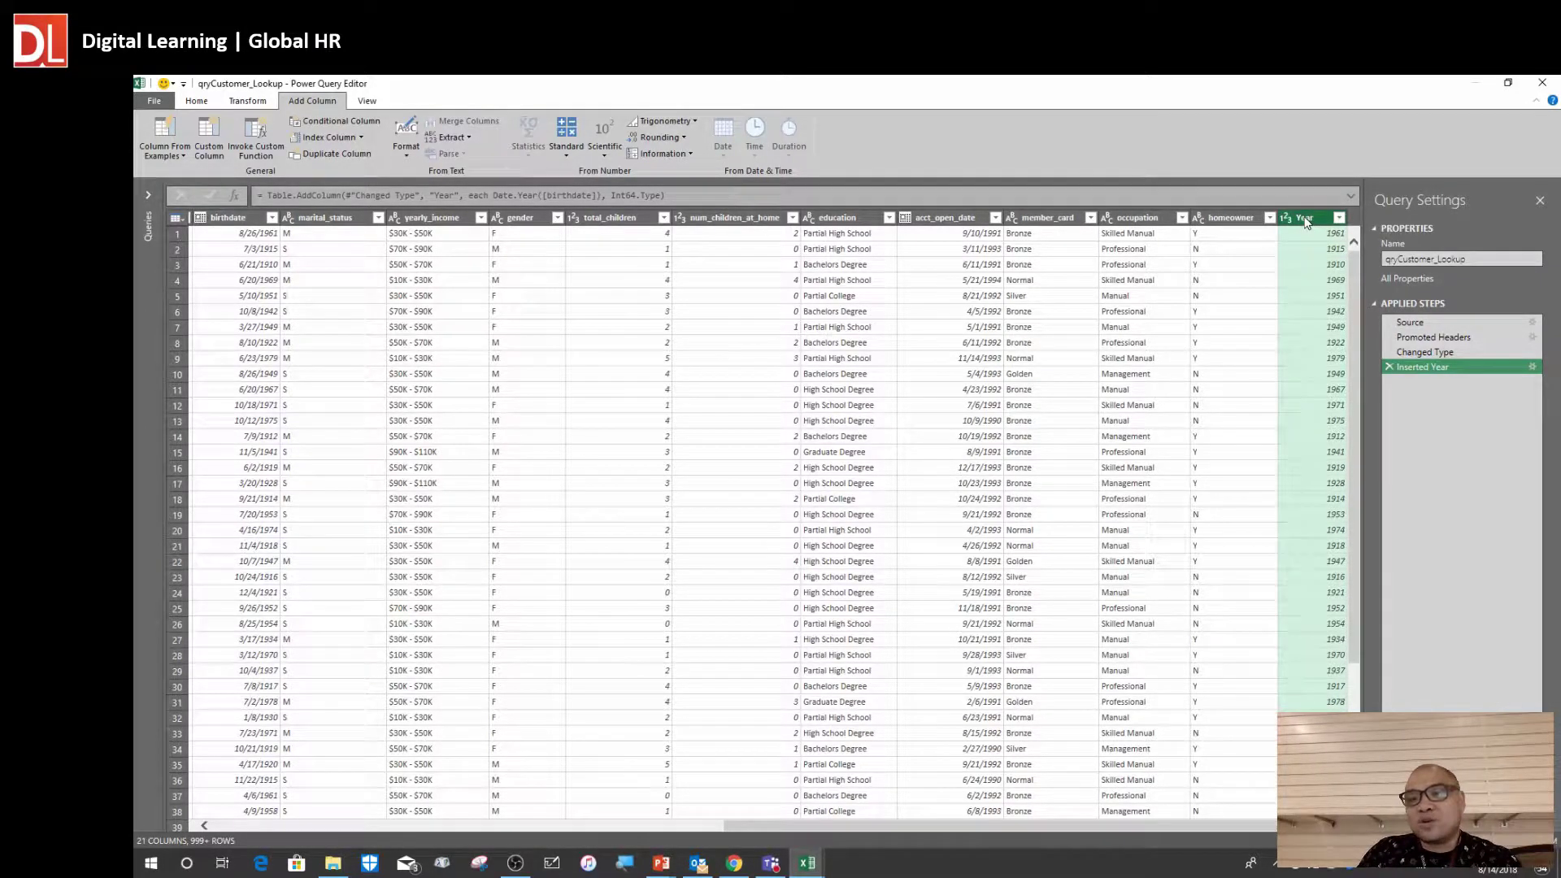
{"action": "left_click_drag", "start_coordinate": [1306, 221], "coordinate": [328, 218]}
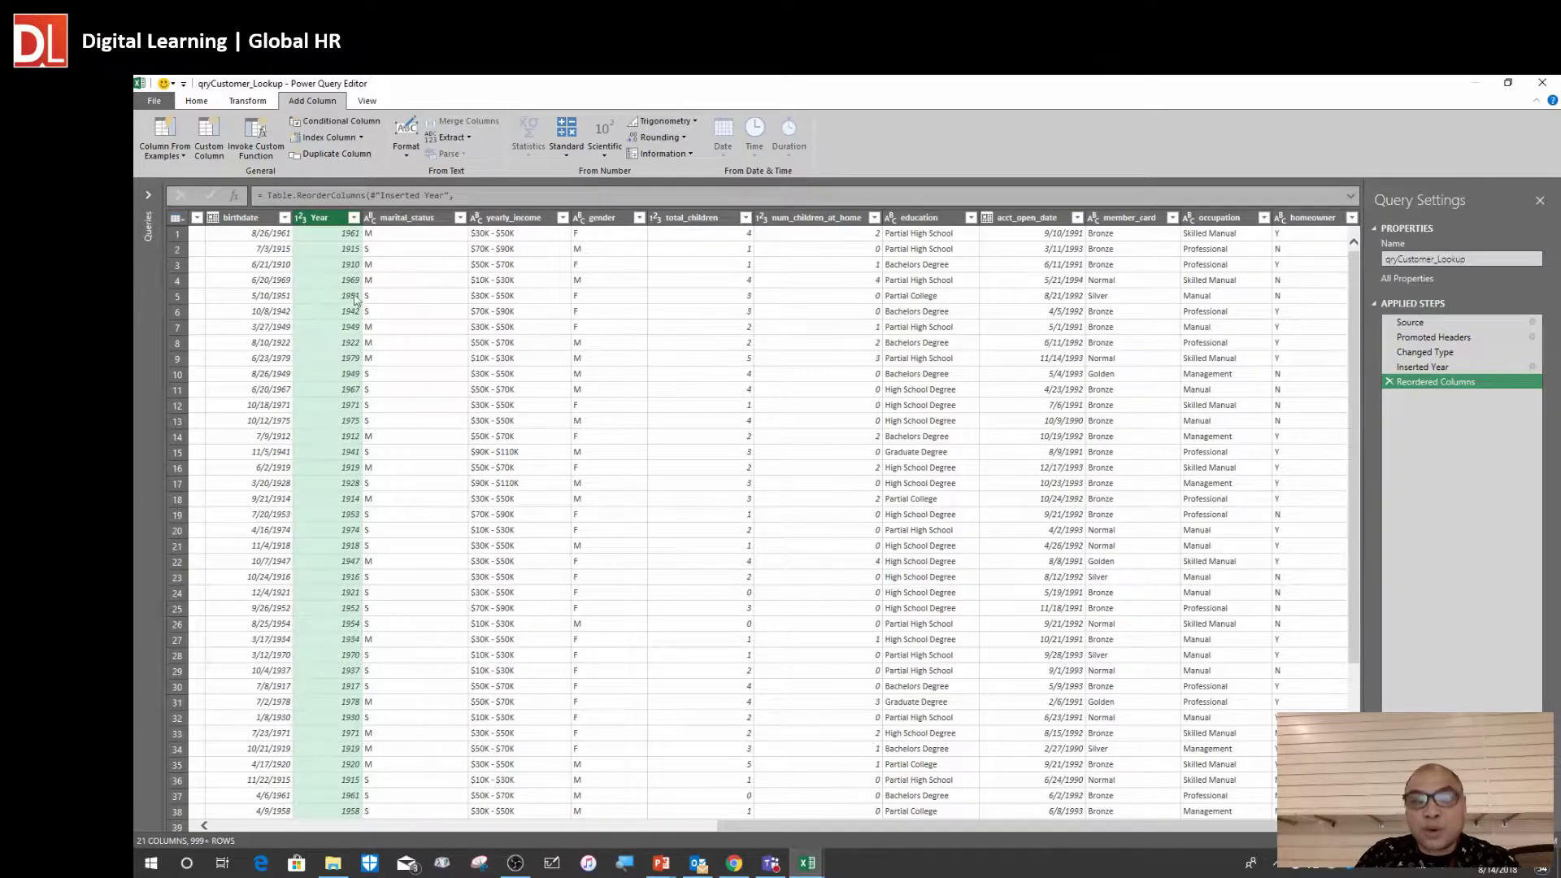
{"action": "left_click", "coordinate": [341, 266]}
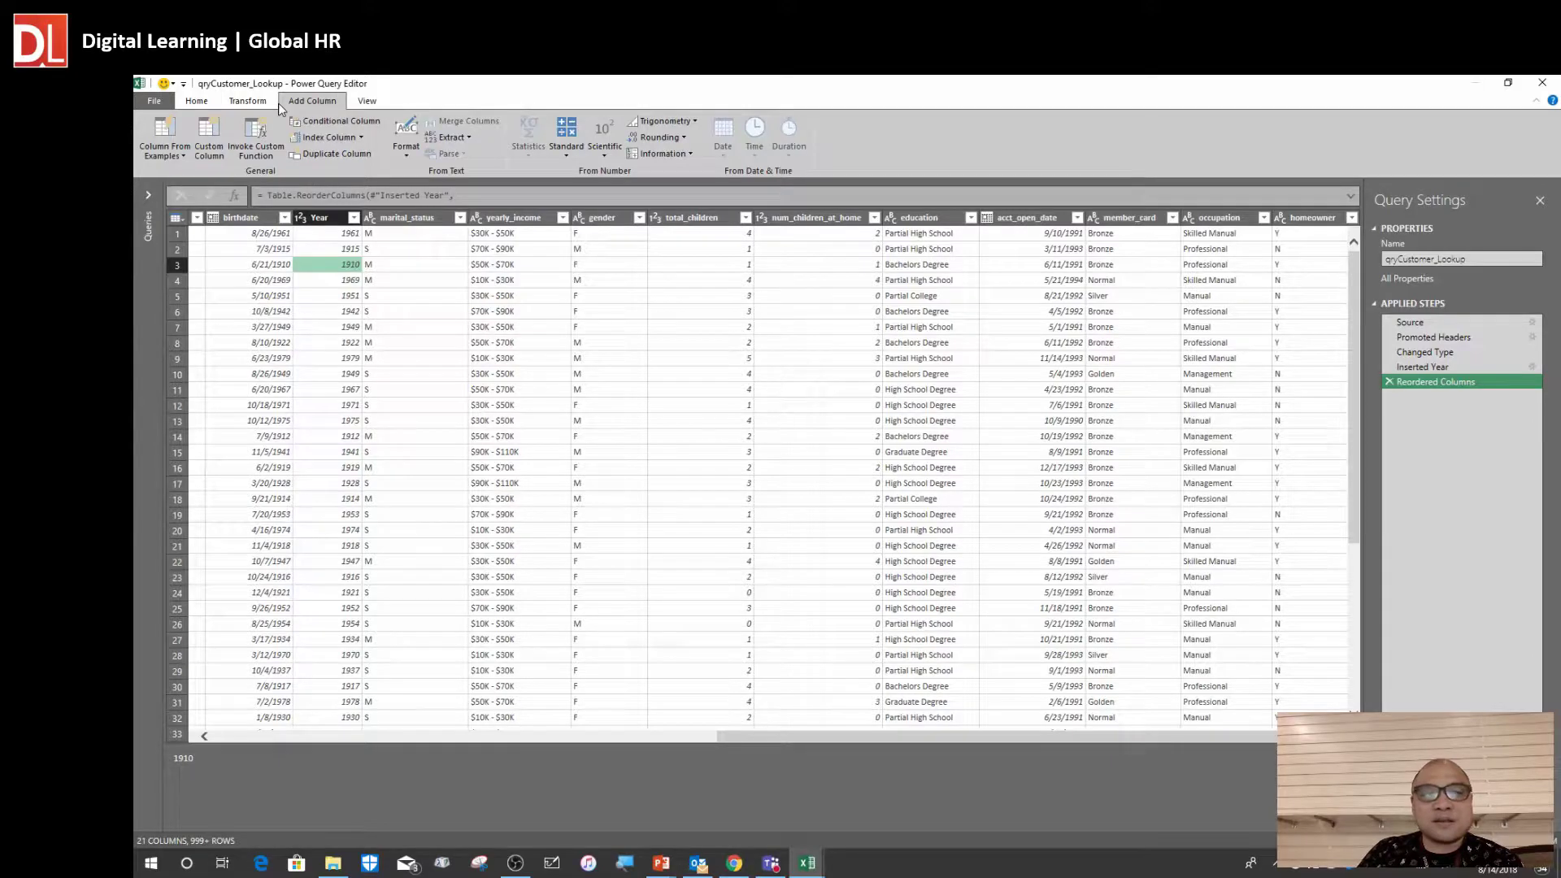
{"action": "left_click", "coordinate": [252, 105]}
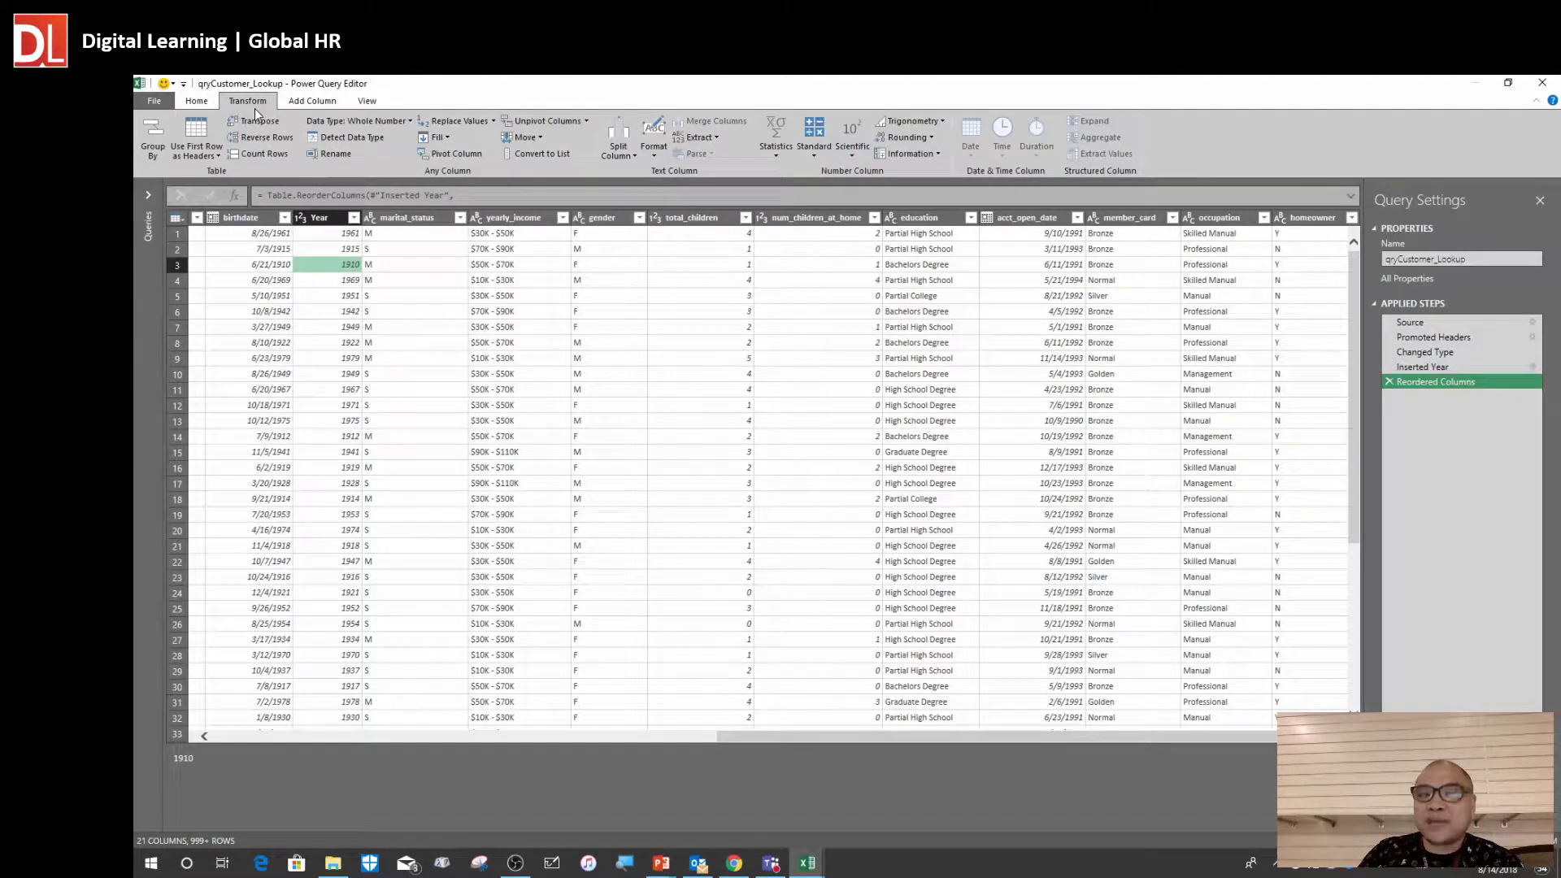
{"action": "left_click", "coordinate": [312, 100]}
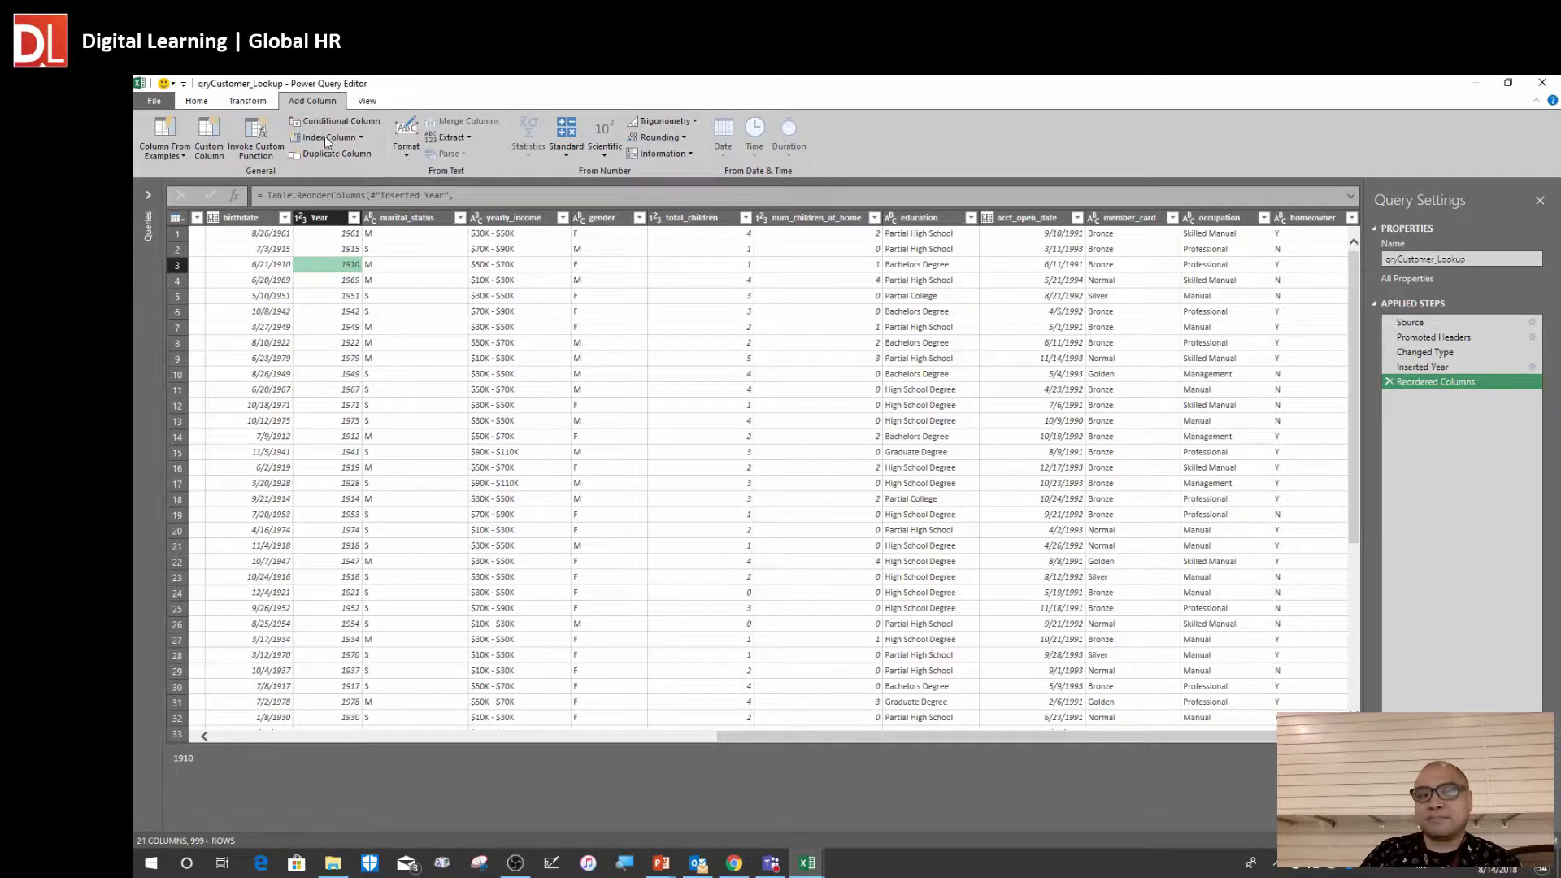
{"action": "left_click", "coordinate": [246, 106]}
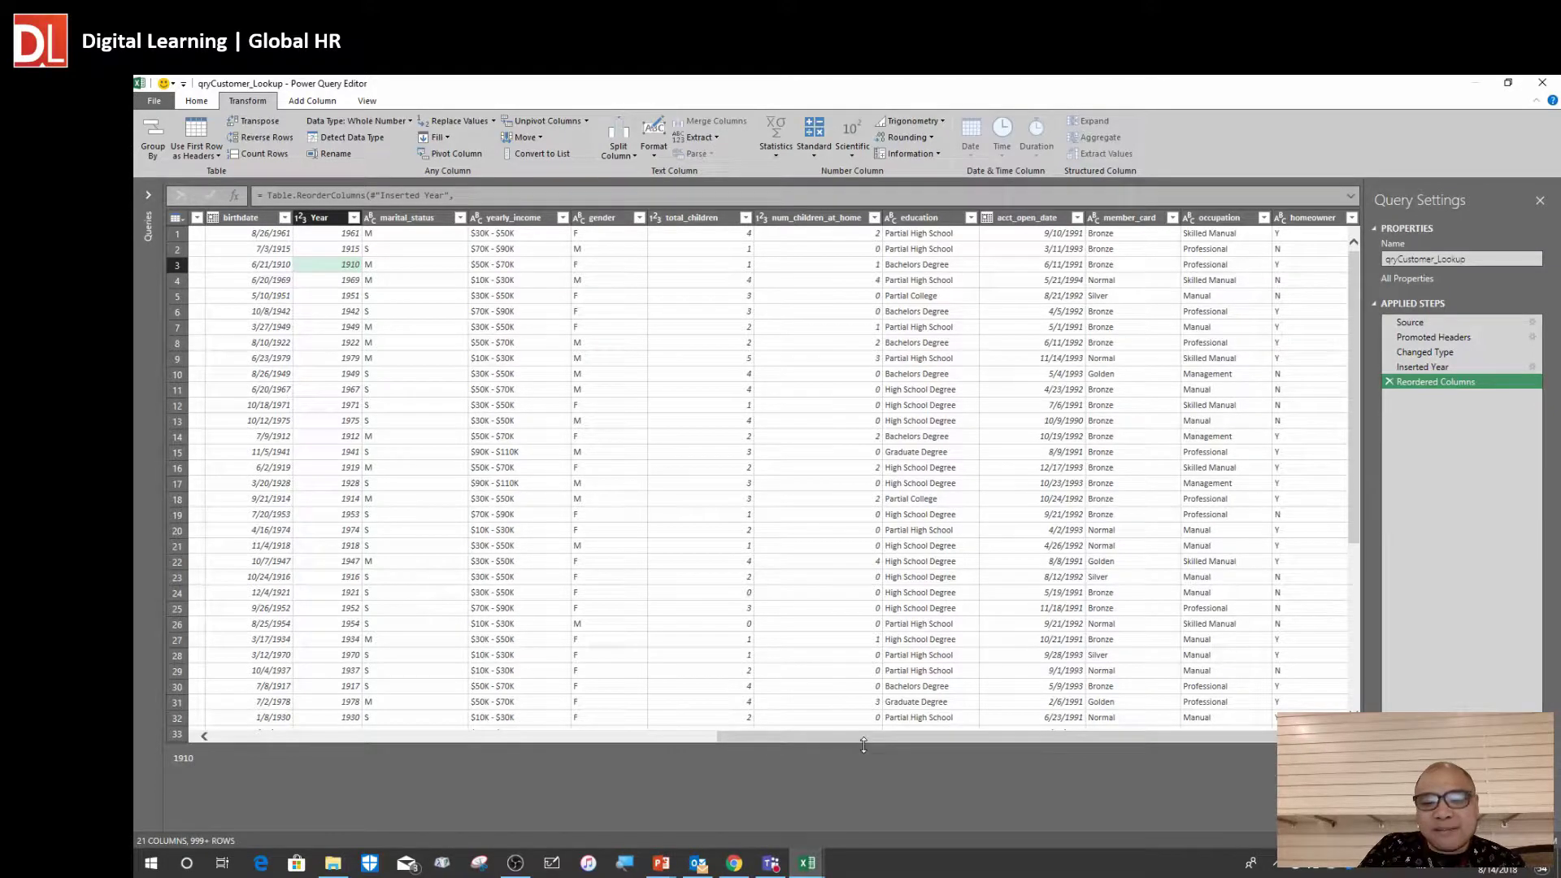
Merge the first_name and last_name columns into a single column named full_name, using a space as separator
{"action": "left_click_drag", "start_coordinate": [863, 738], "coordinate": [404, 745]}
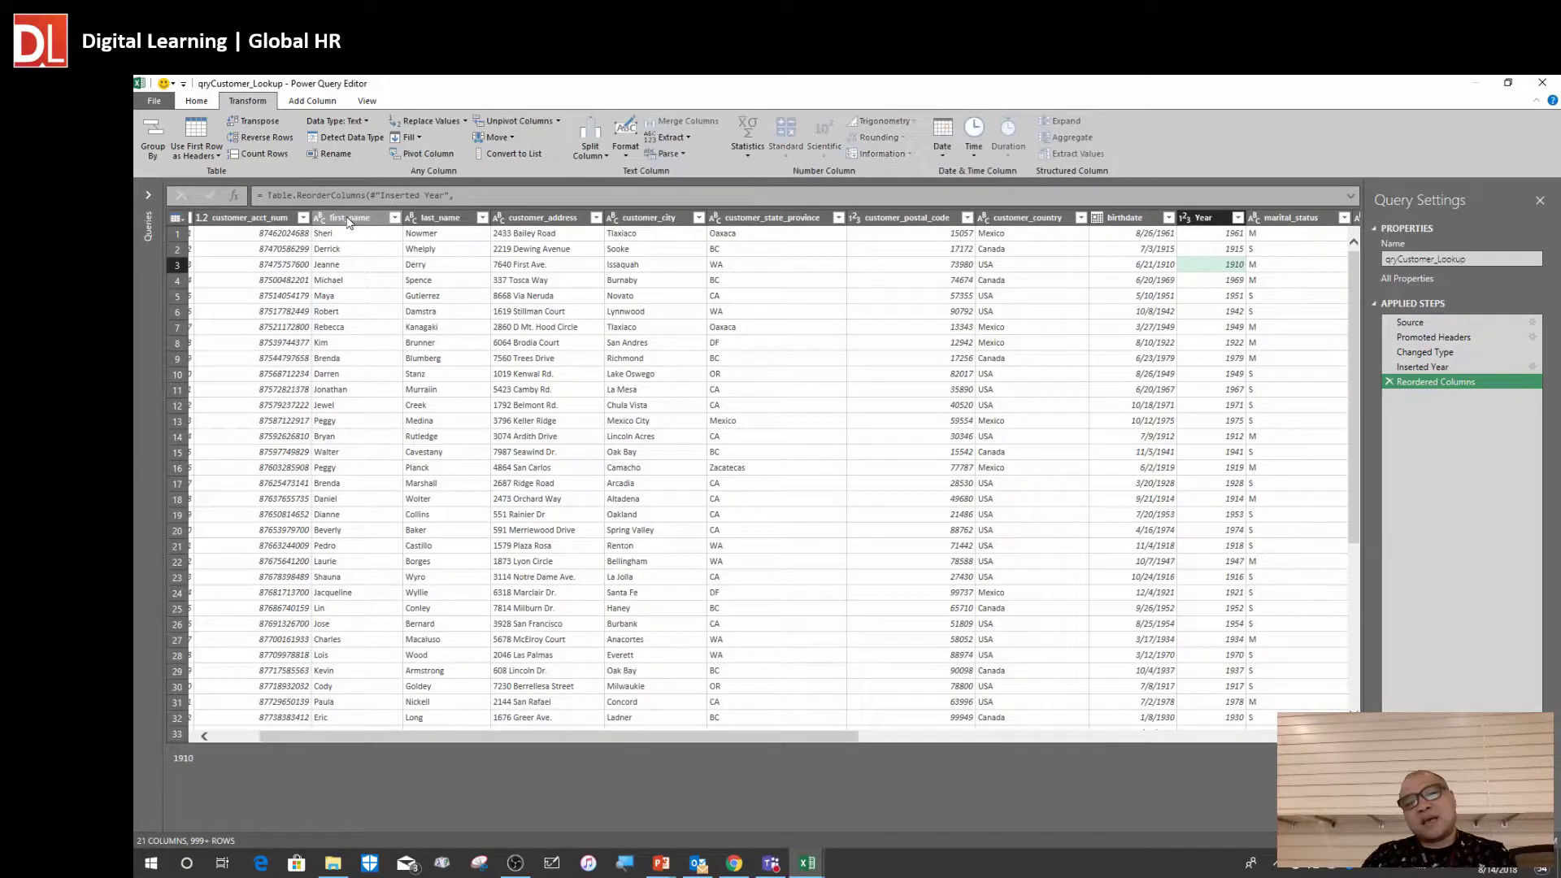
{"action": "left_click", "coordinate": [348, 223]}
{"action": "left_click", "coordinate": [435, 222], "text": "shift"}
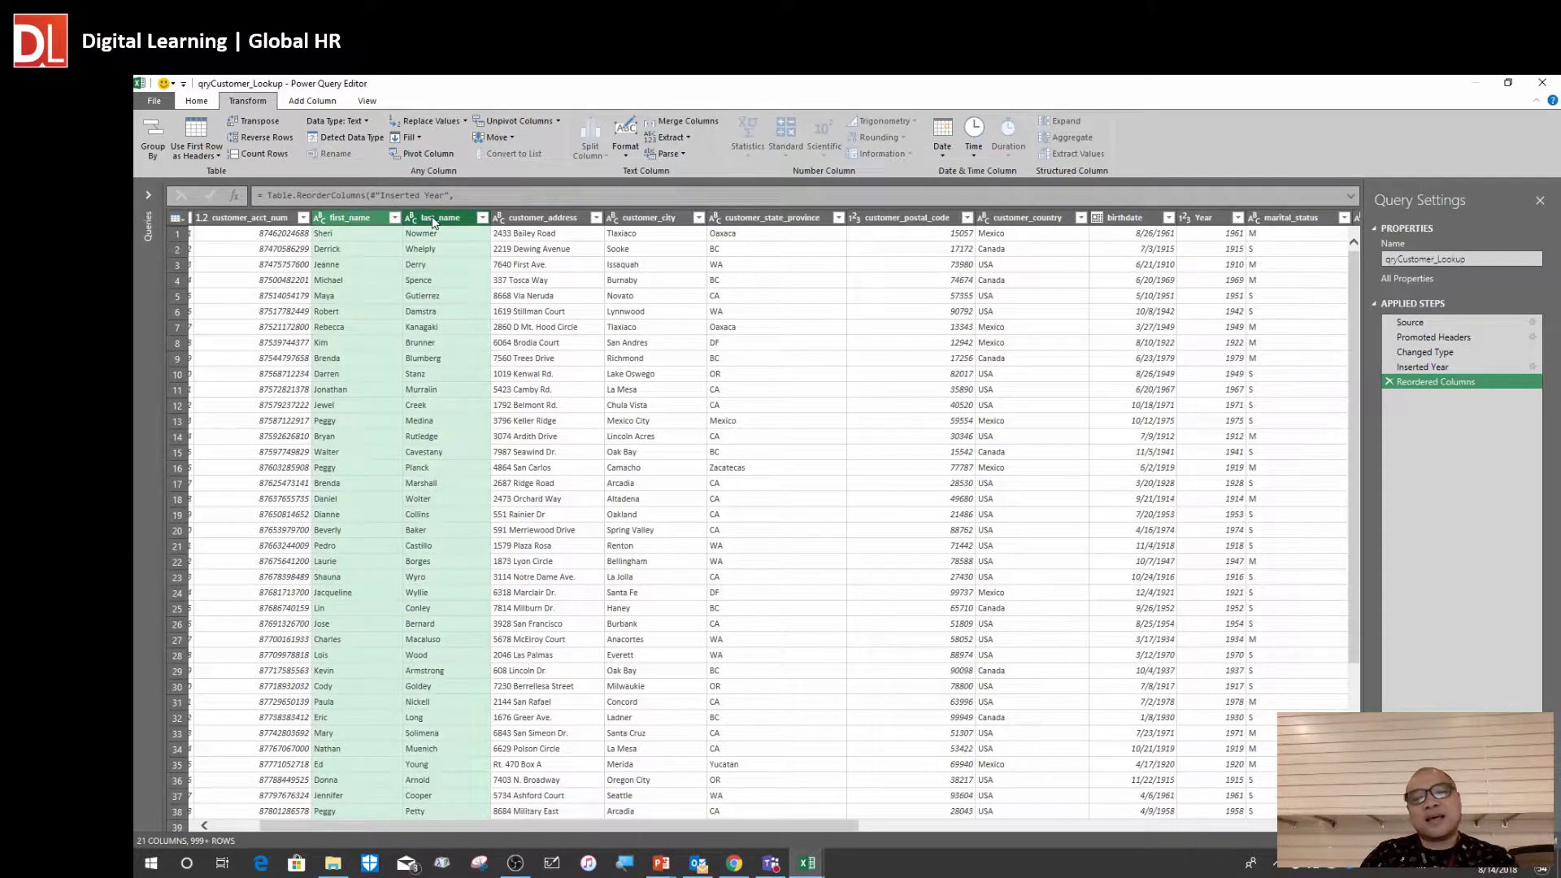
{"action": "left_click", "coordinate": [374, 342]}
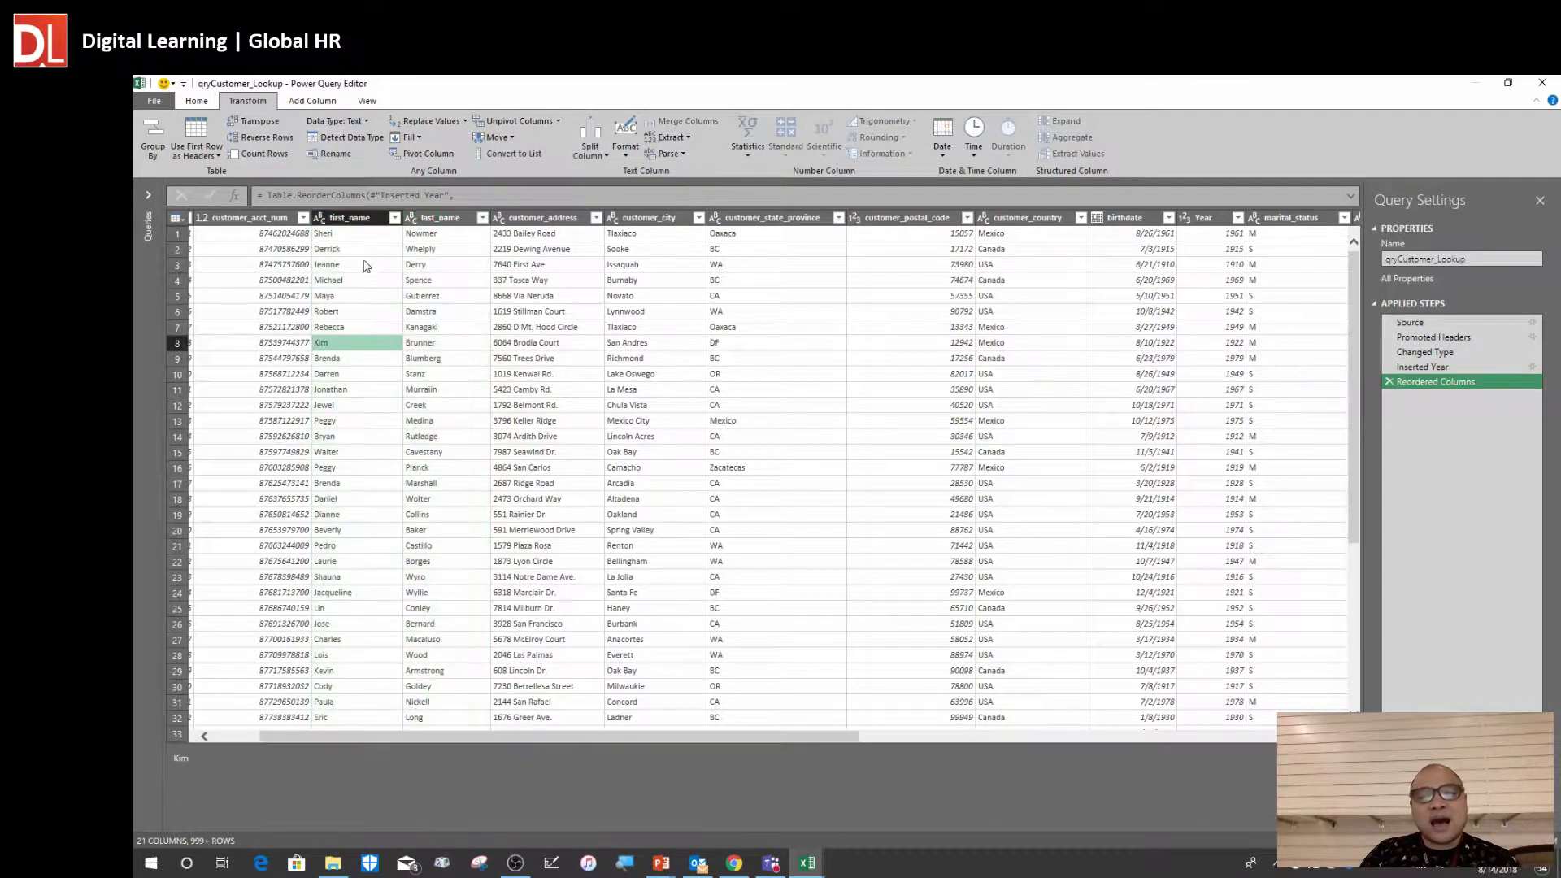
{"action": "left_click", "coordinate": [353, 218]}
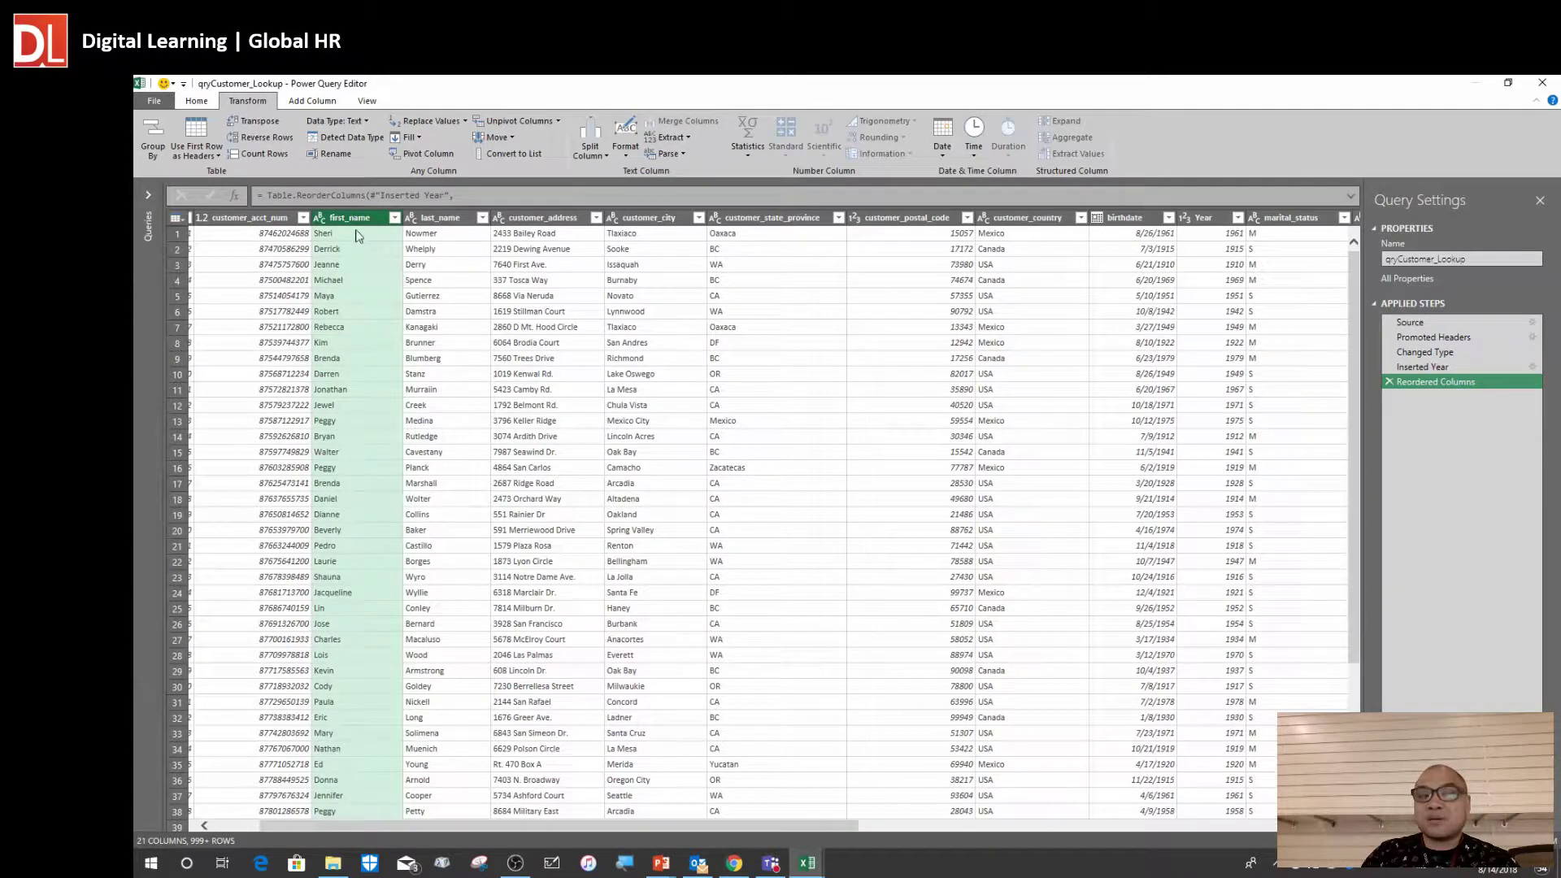
{"action": "left_click", "coordinate": [445, 222], "text": "shift"}
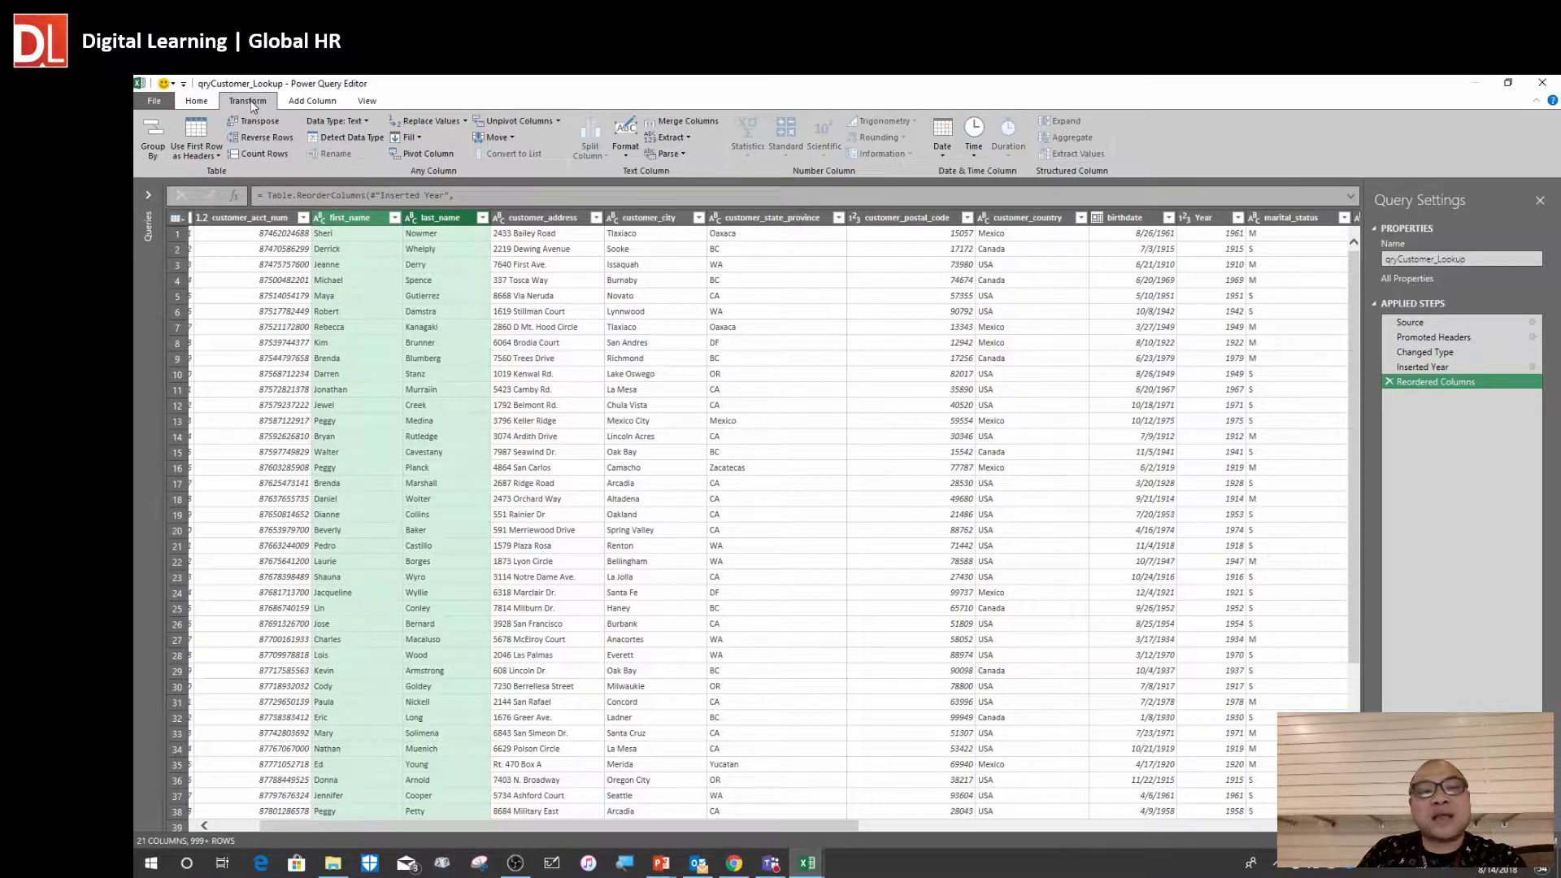
{"action": "left_click", "coordinate": [704, 123]}
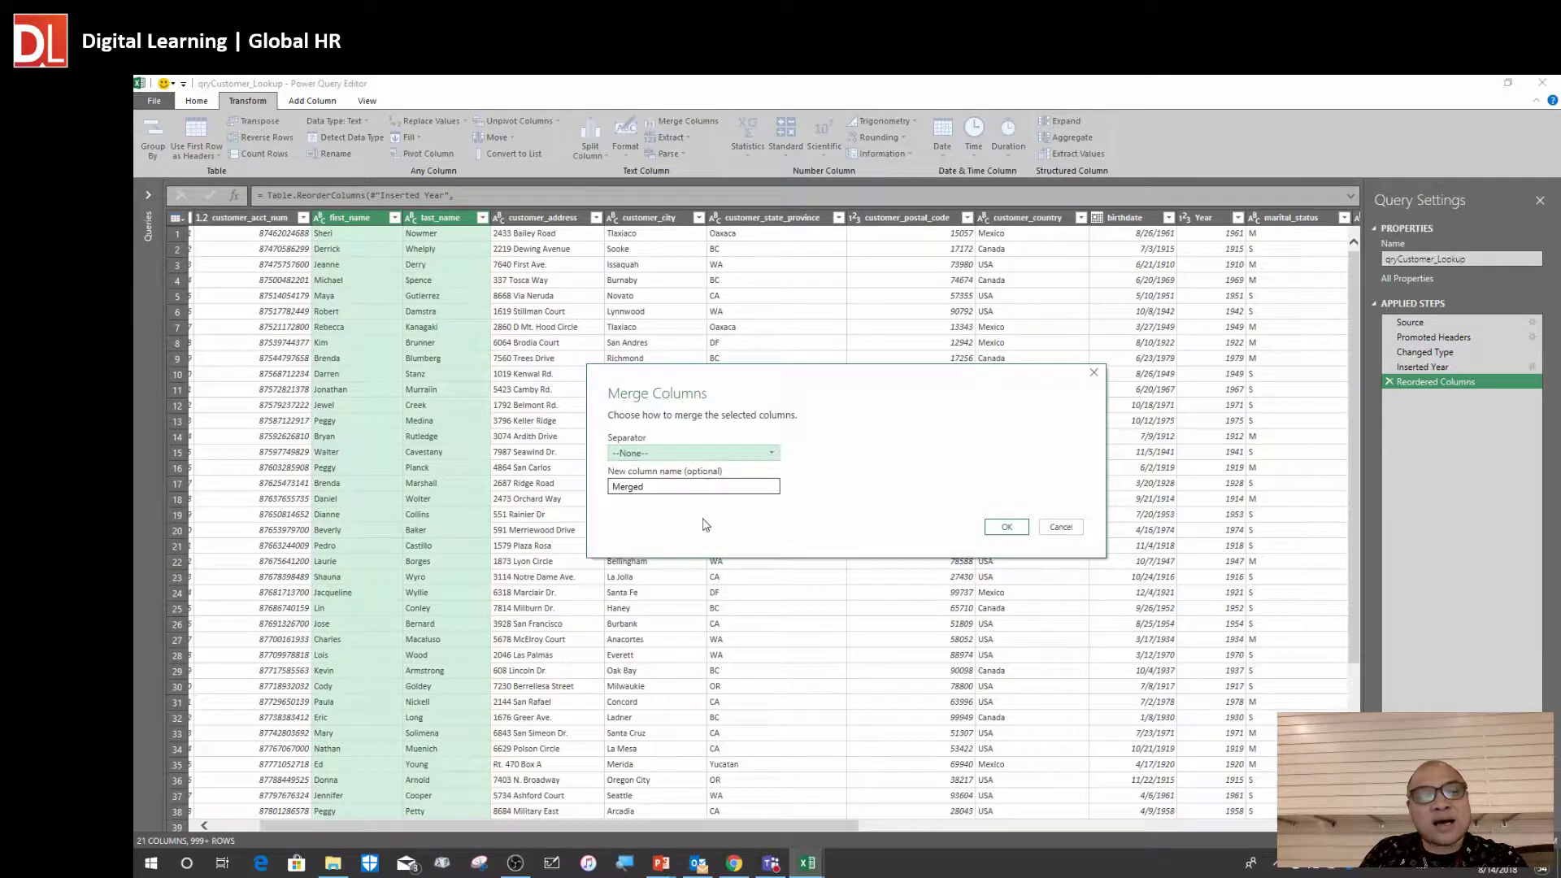
{"action": "key", "text": "Tab"}
{"action": "type", "text": "full_name"}
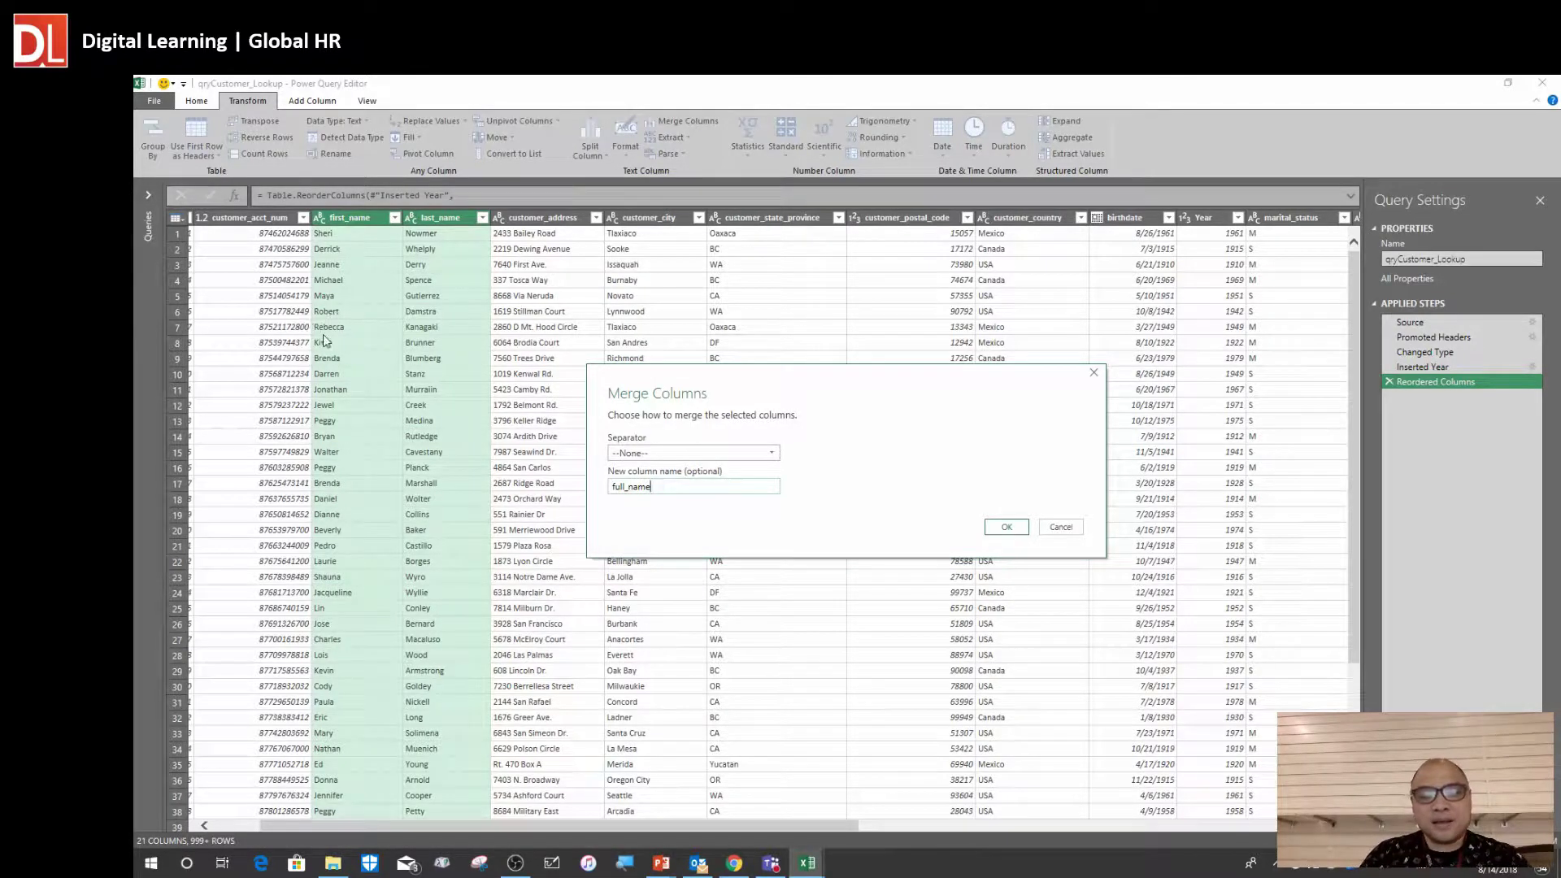
{"action": "left_click", "coordinate": [654, 455]}
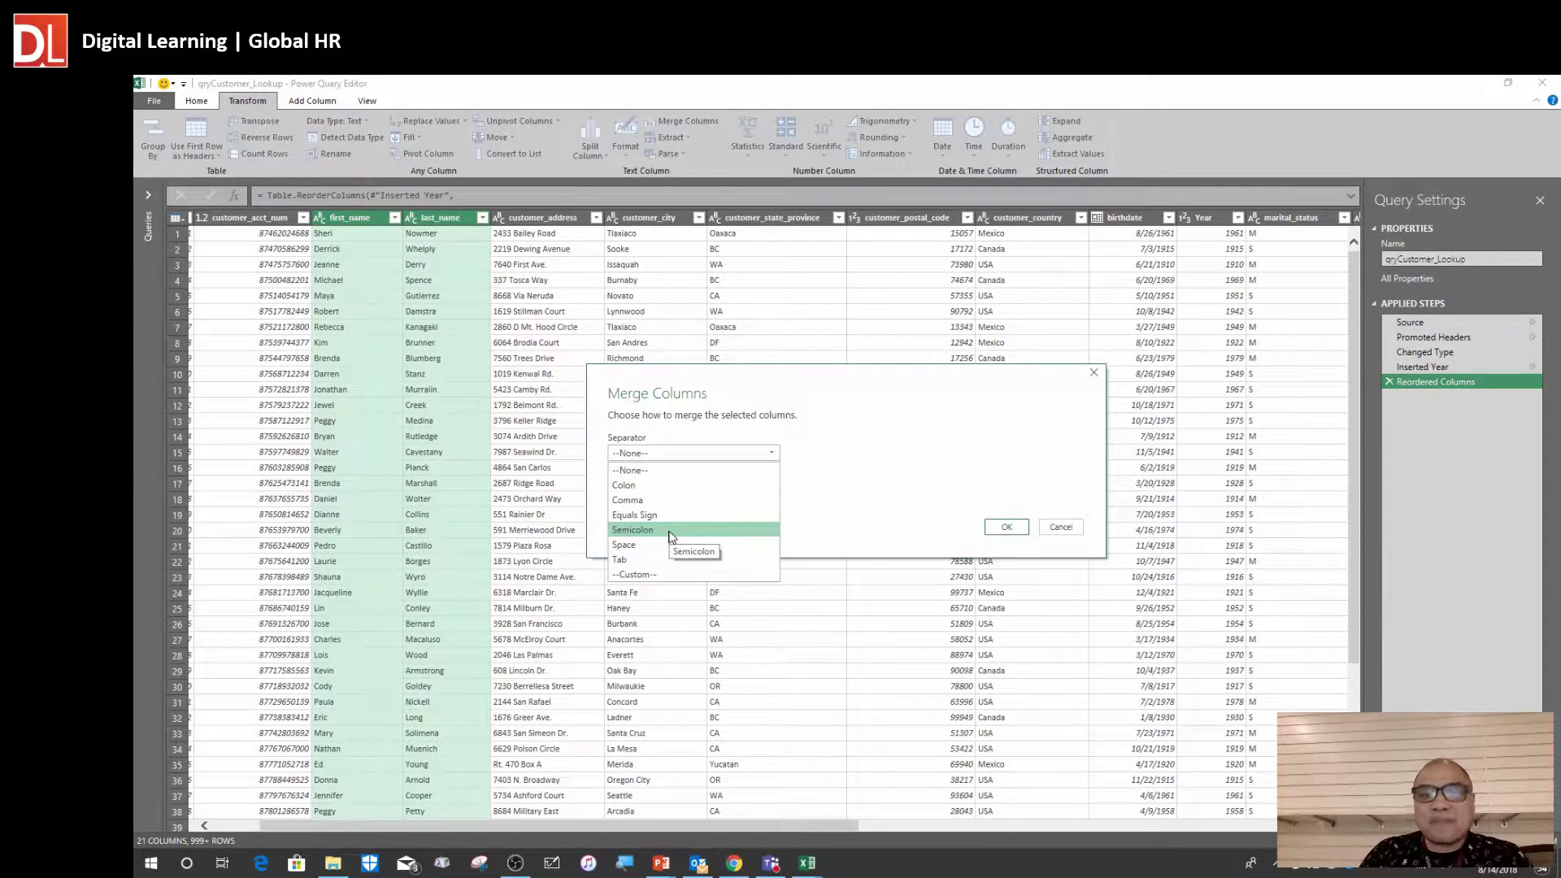
{"action": "left_click", "coordinate": [655, 545]}
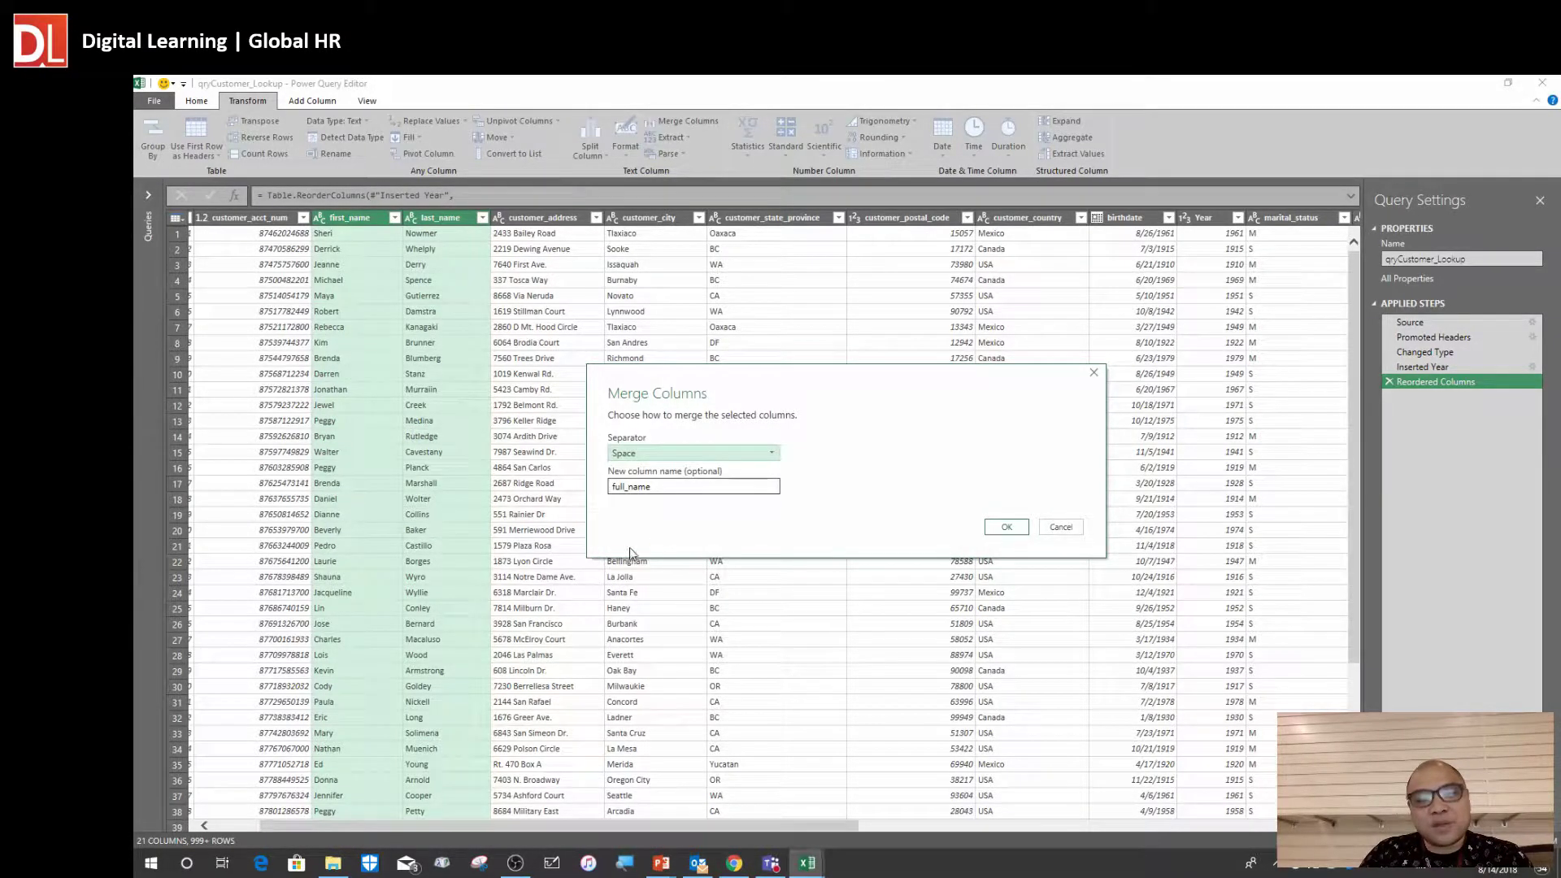
{"action": "left_click", "coordinate": [1006, 528]}
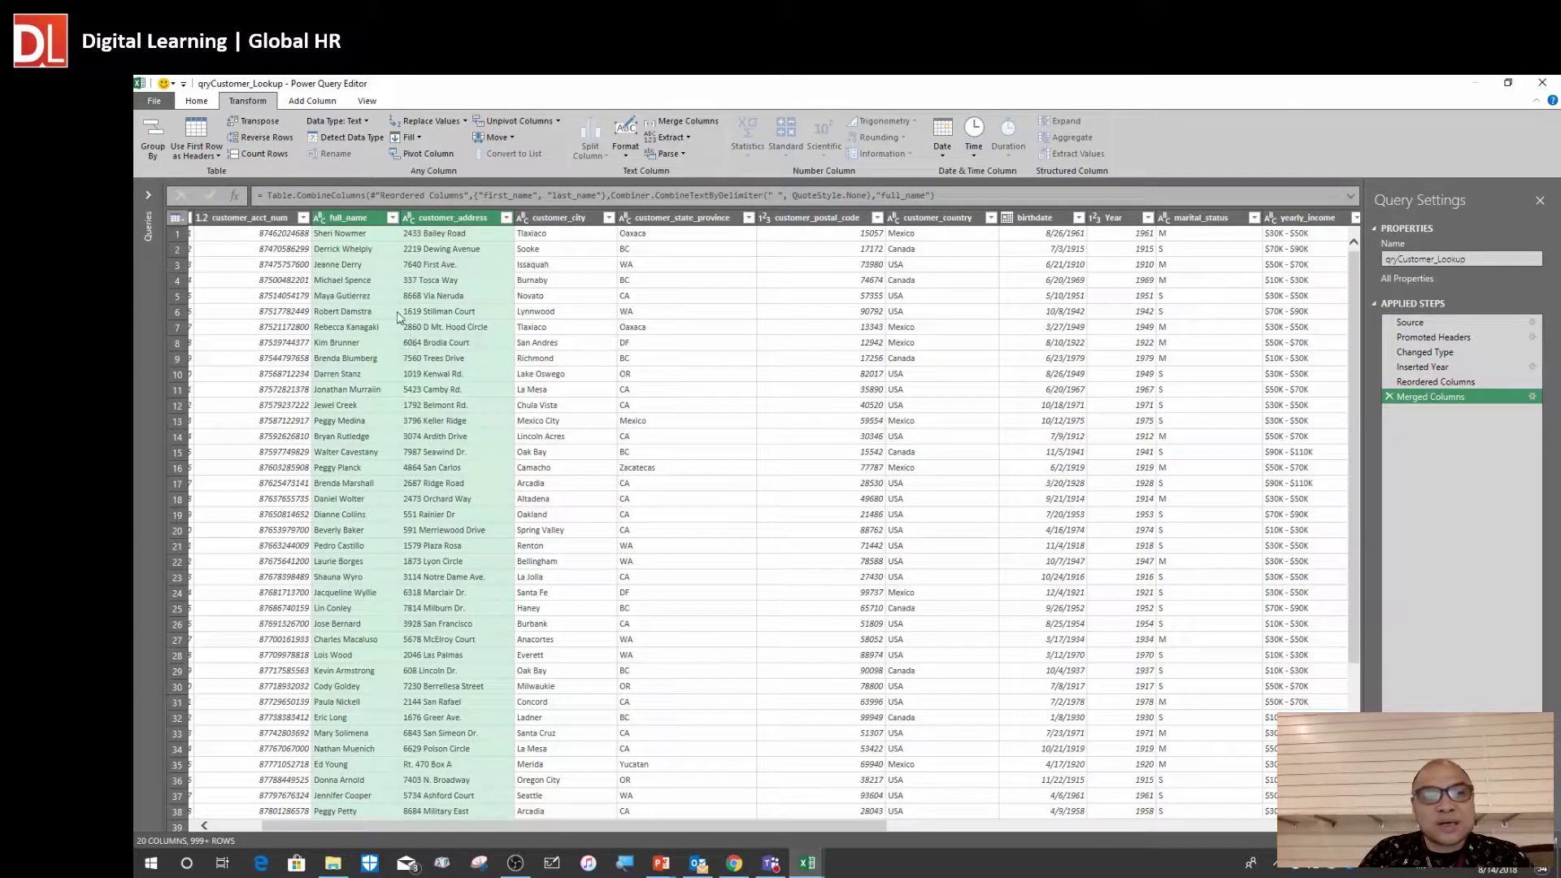
Check the merged full_name column and remove the Merged Columns applied step to restore the separate name columns
{"action": "left_click", "coordinate": [399, 298]}
{"action": "left_click", "coordinate": [356, 220]}
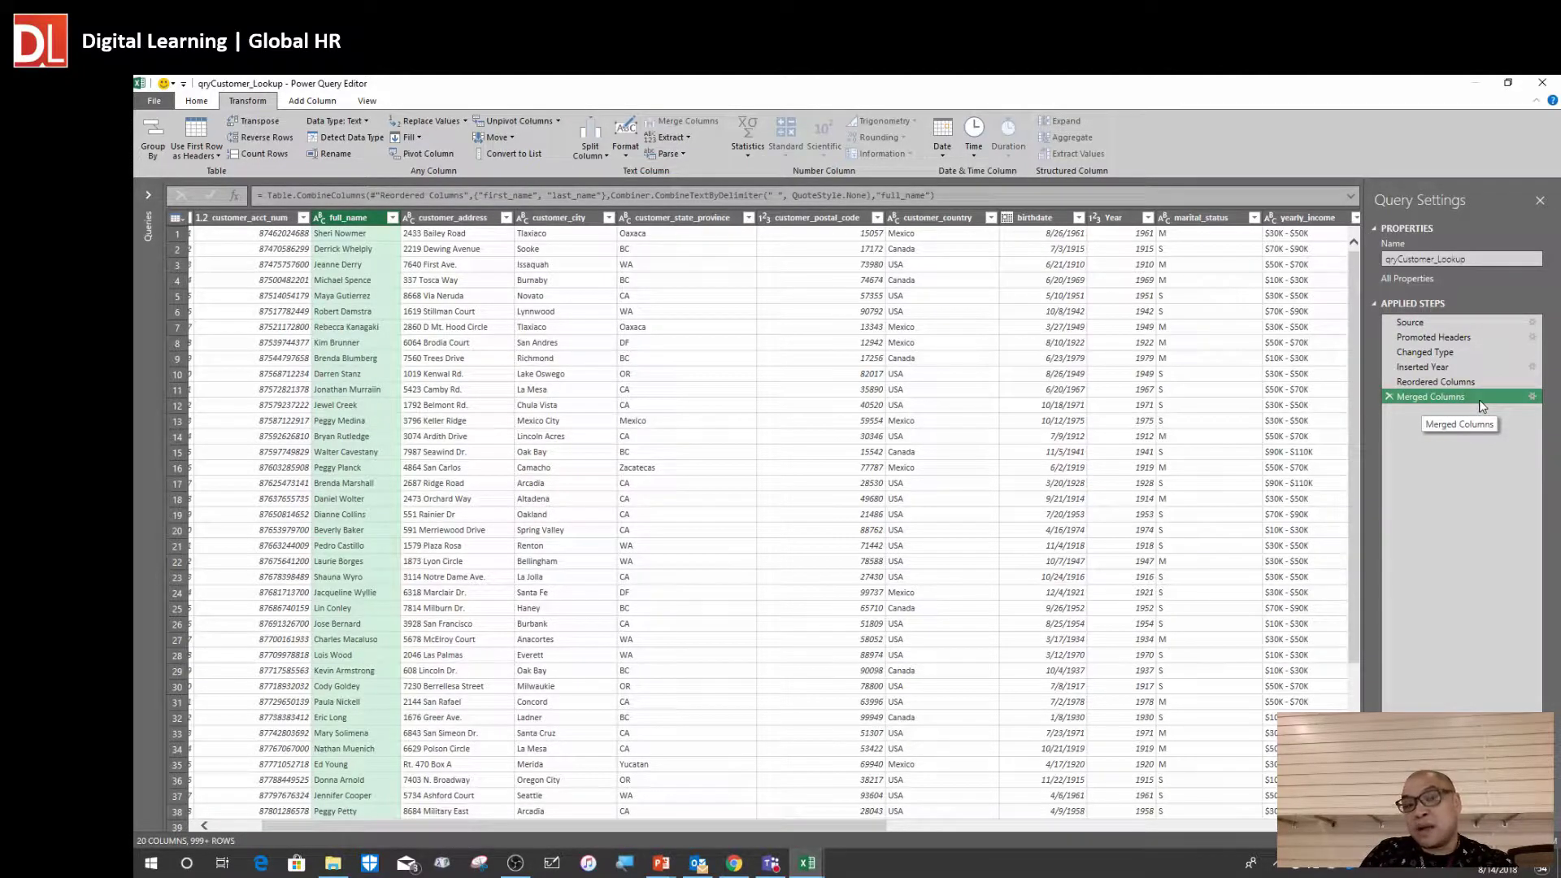
{"action": "left_click", "coordinate": [1390, 397]}
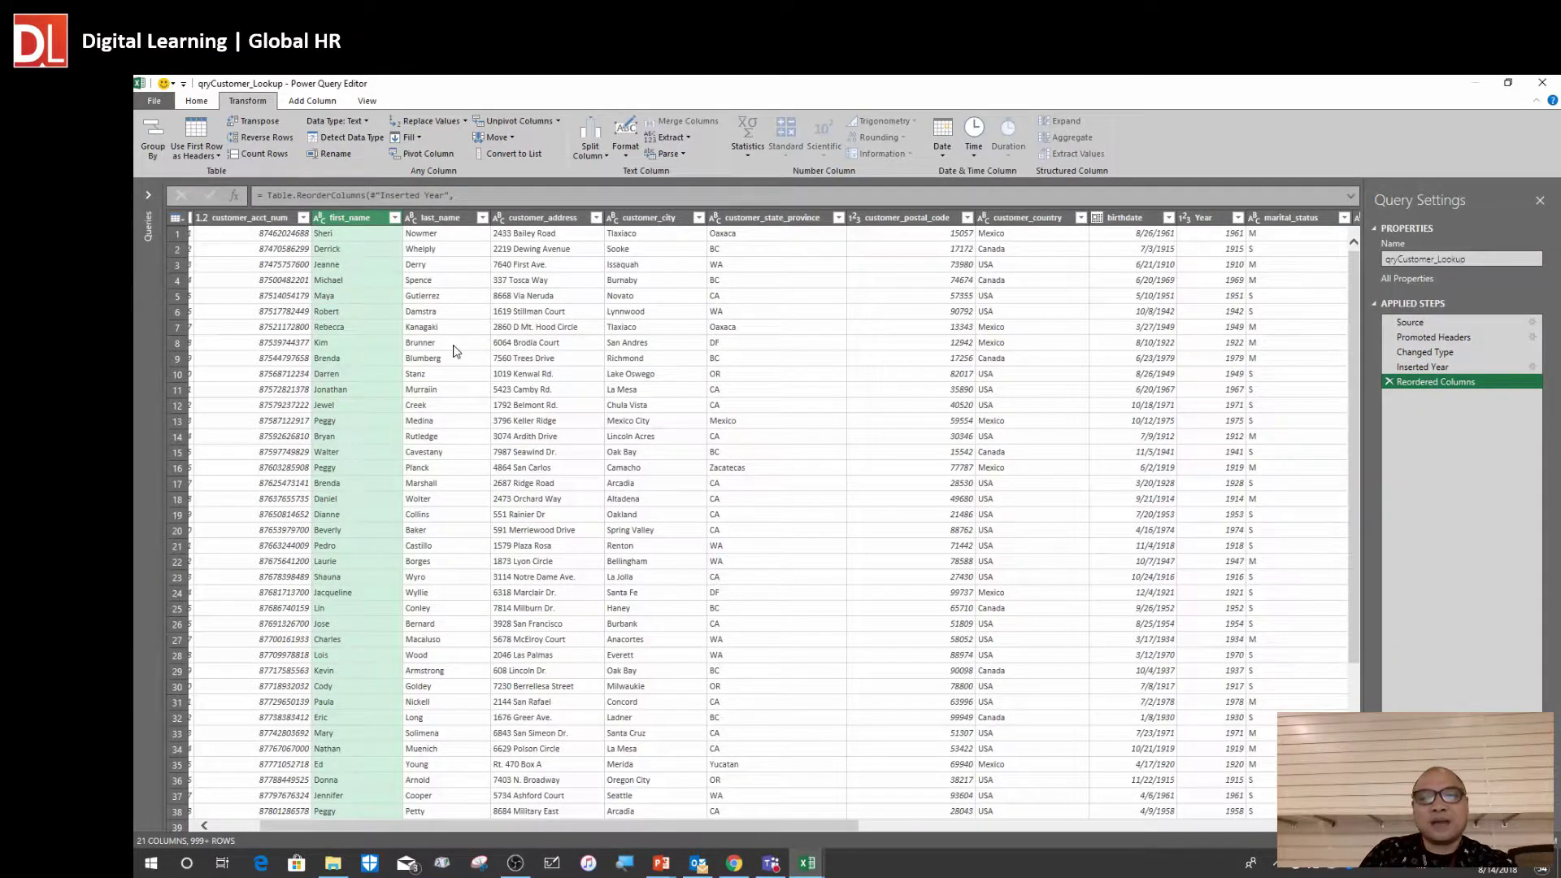
{"action": "left_click", "coordinate": [451, 345]}
{"action": "left_click", "coordinate": [367, 249]}
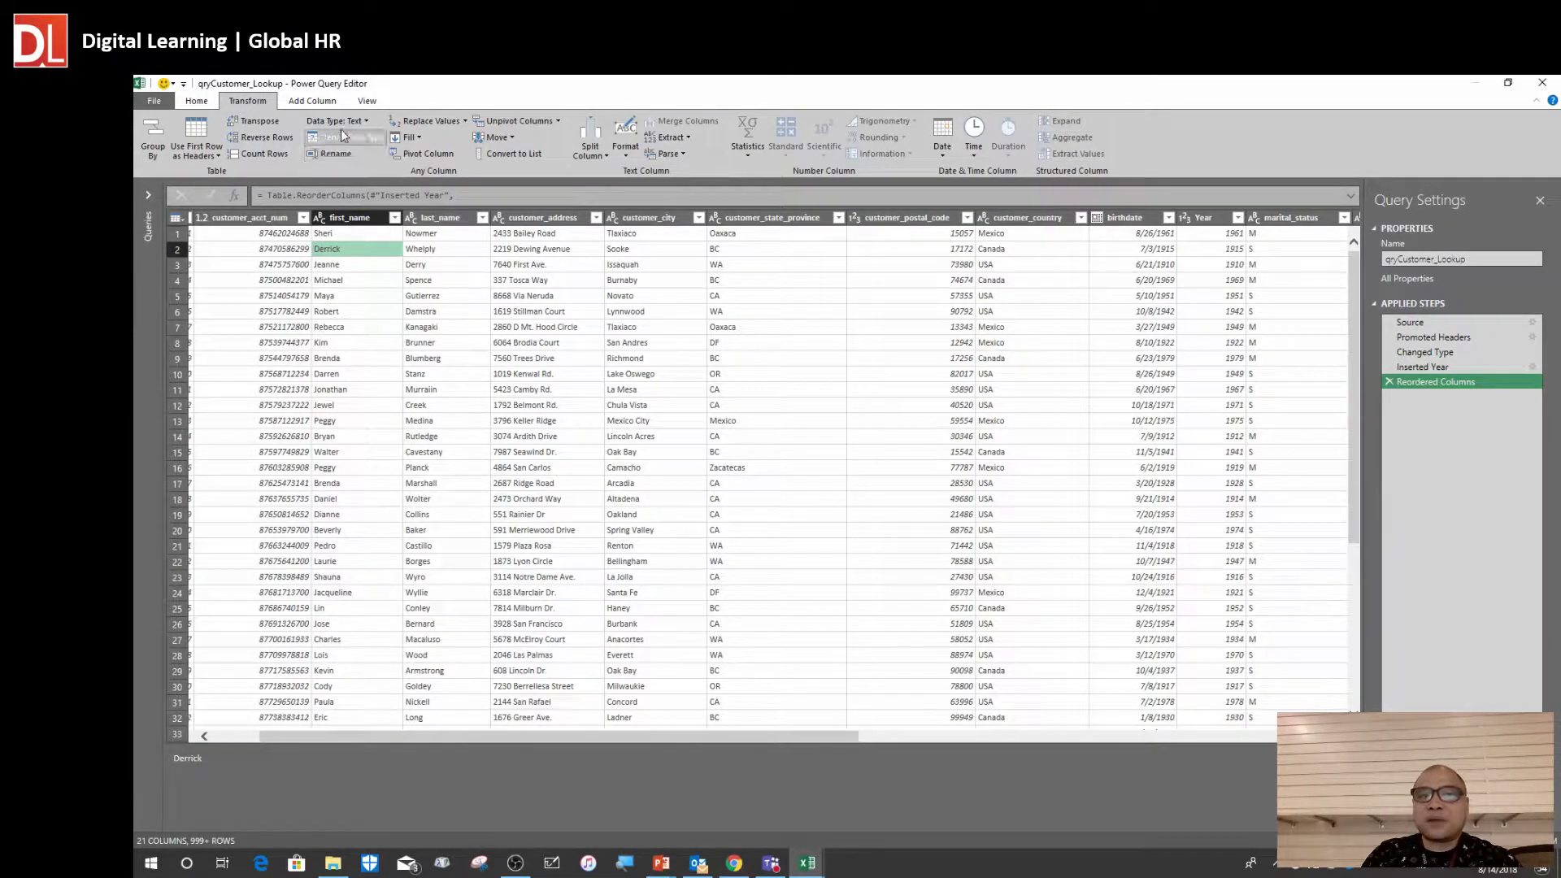
Start a new custom column in the query and name it full_name
{"action": "left_click", "coordinate": [318, 100]}
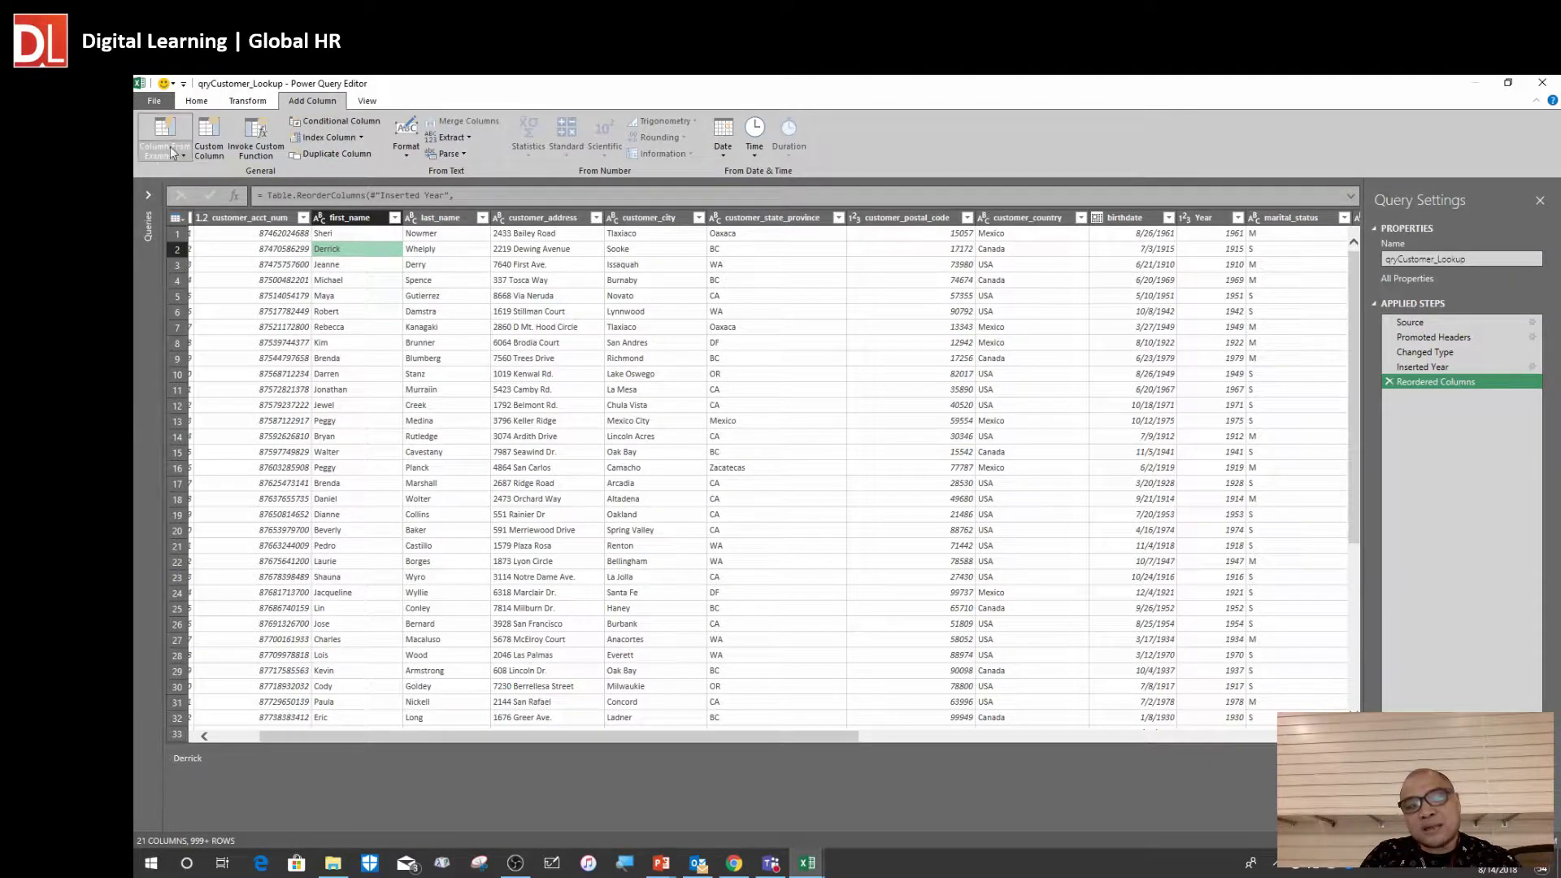
{"action": "left_click", "coordinate": [216, 154]}
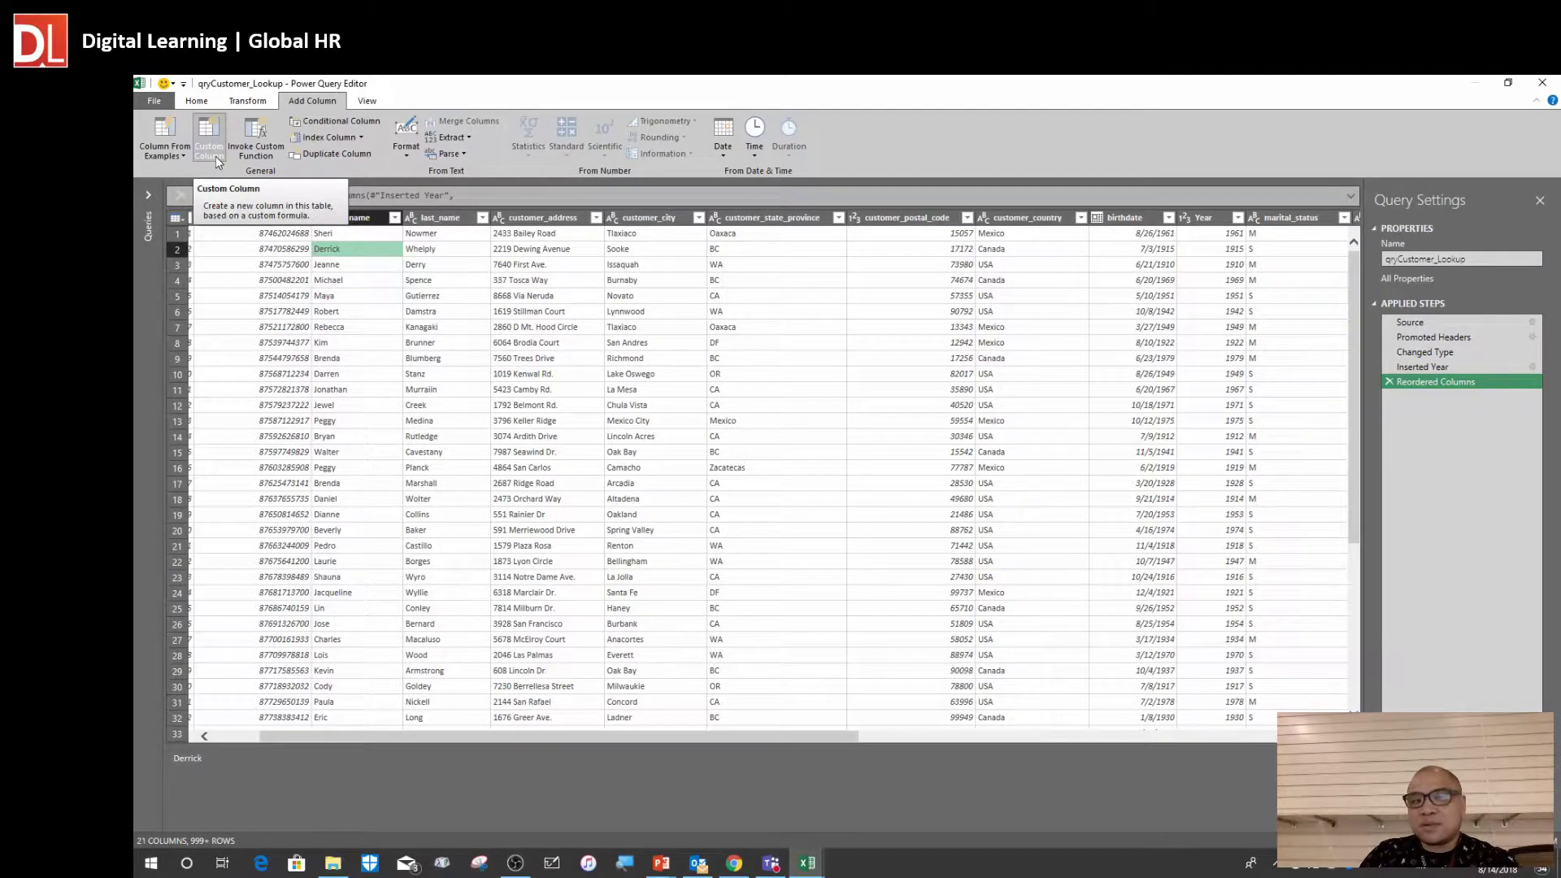
{"action": "left_click", "coordinate": [216, 156]}
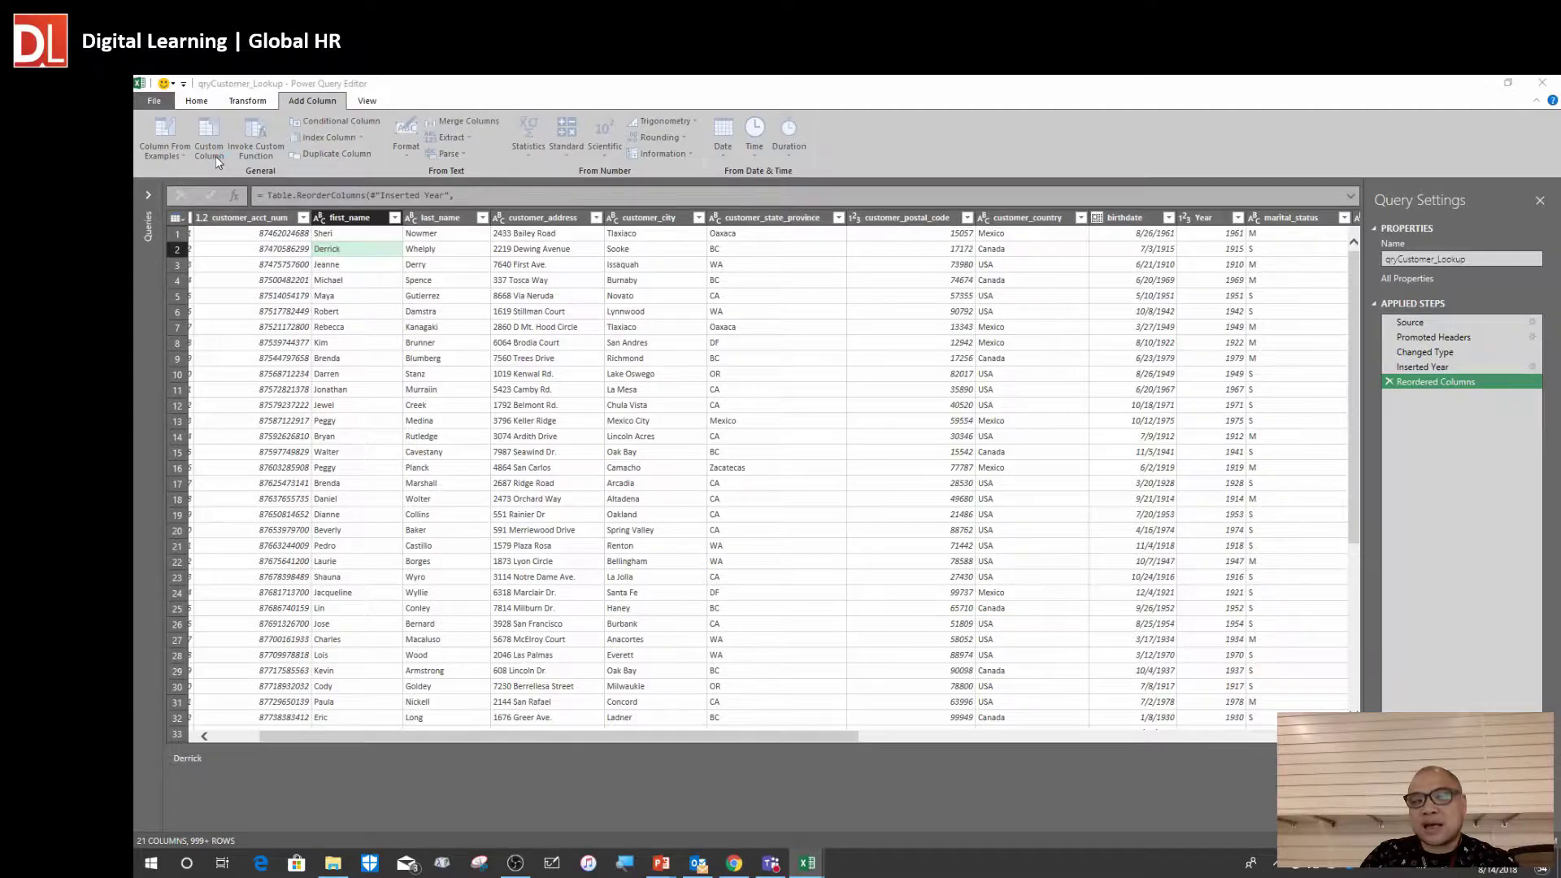
{"action": "left_click_drag", "start_coordinate": [660, 331], "coordinate": [651, 165]}
{"action": "double_click", "coordinate": [617, 209]}
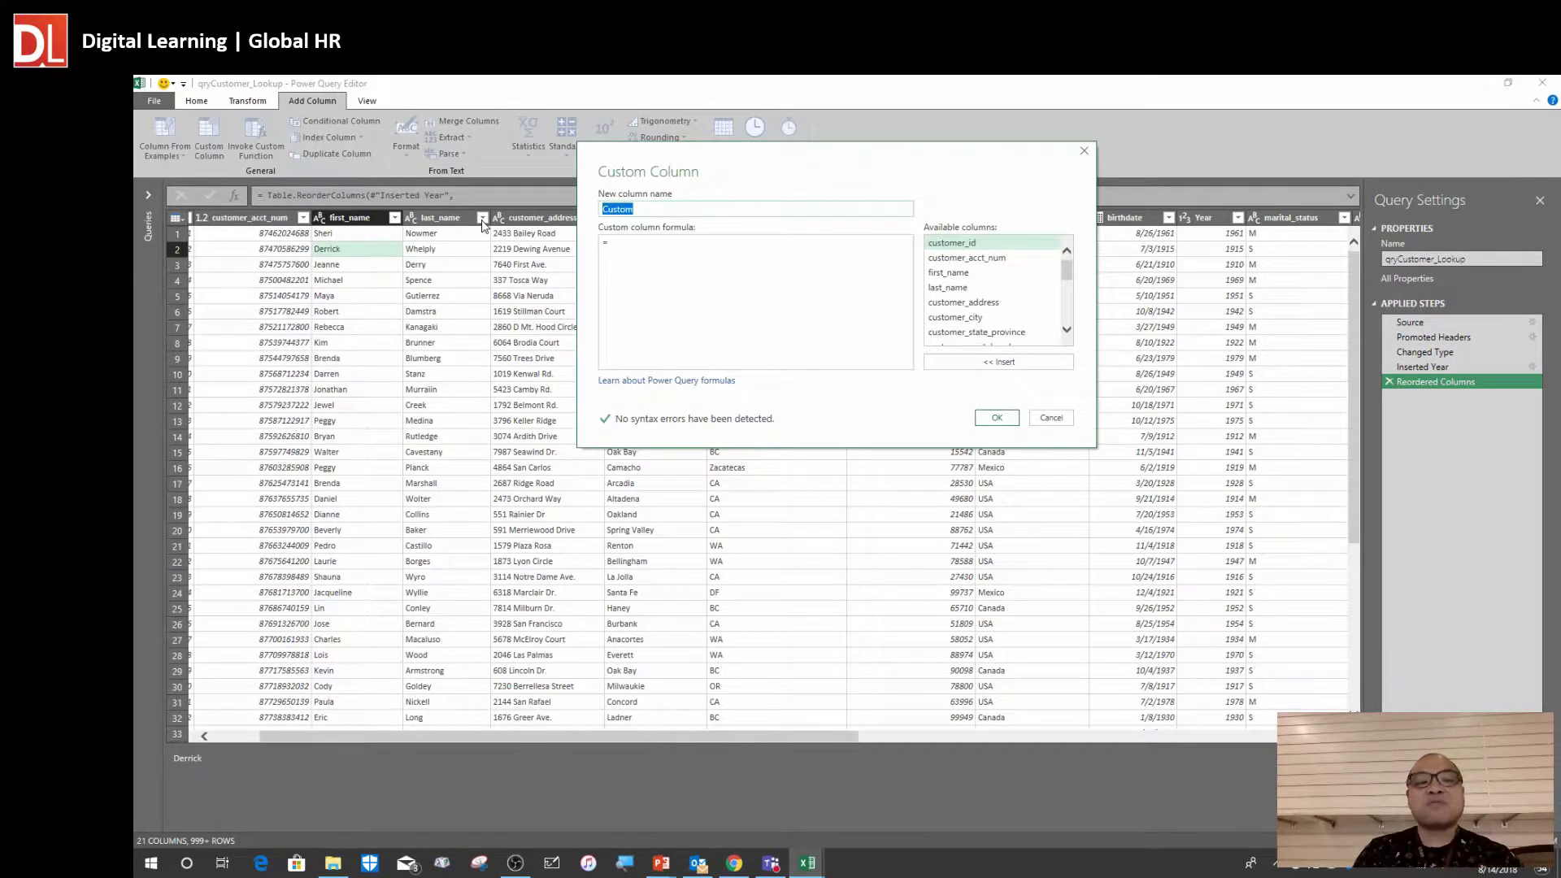
{"action": "type", "text": "full_name"}
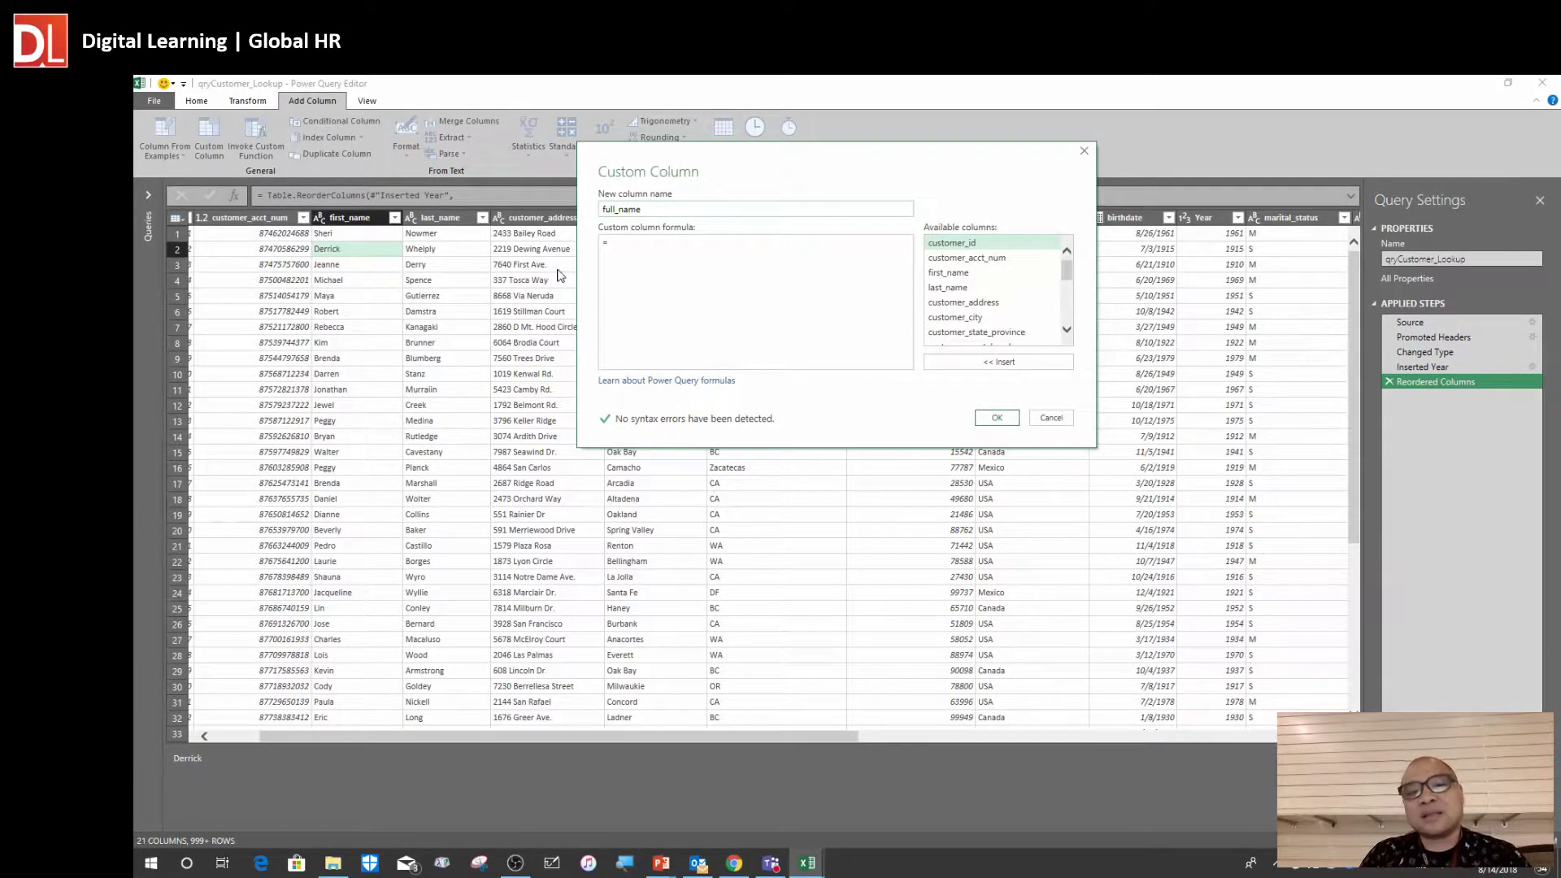
Build the custom column formula =[first_name]+[last_name] and create the column
{"action": "left_click", "coordinate": [642, 243]}
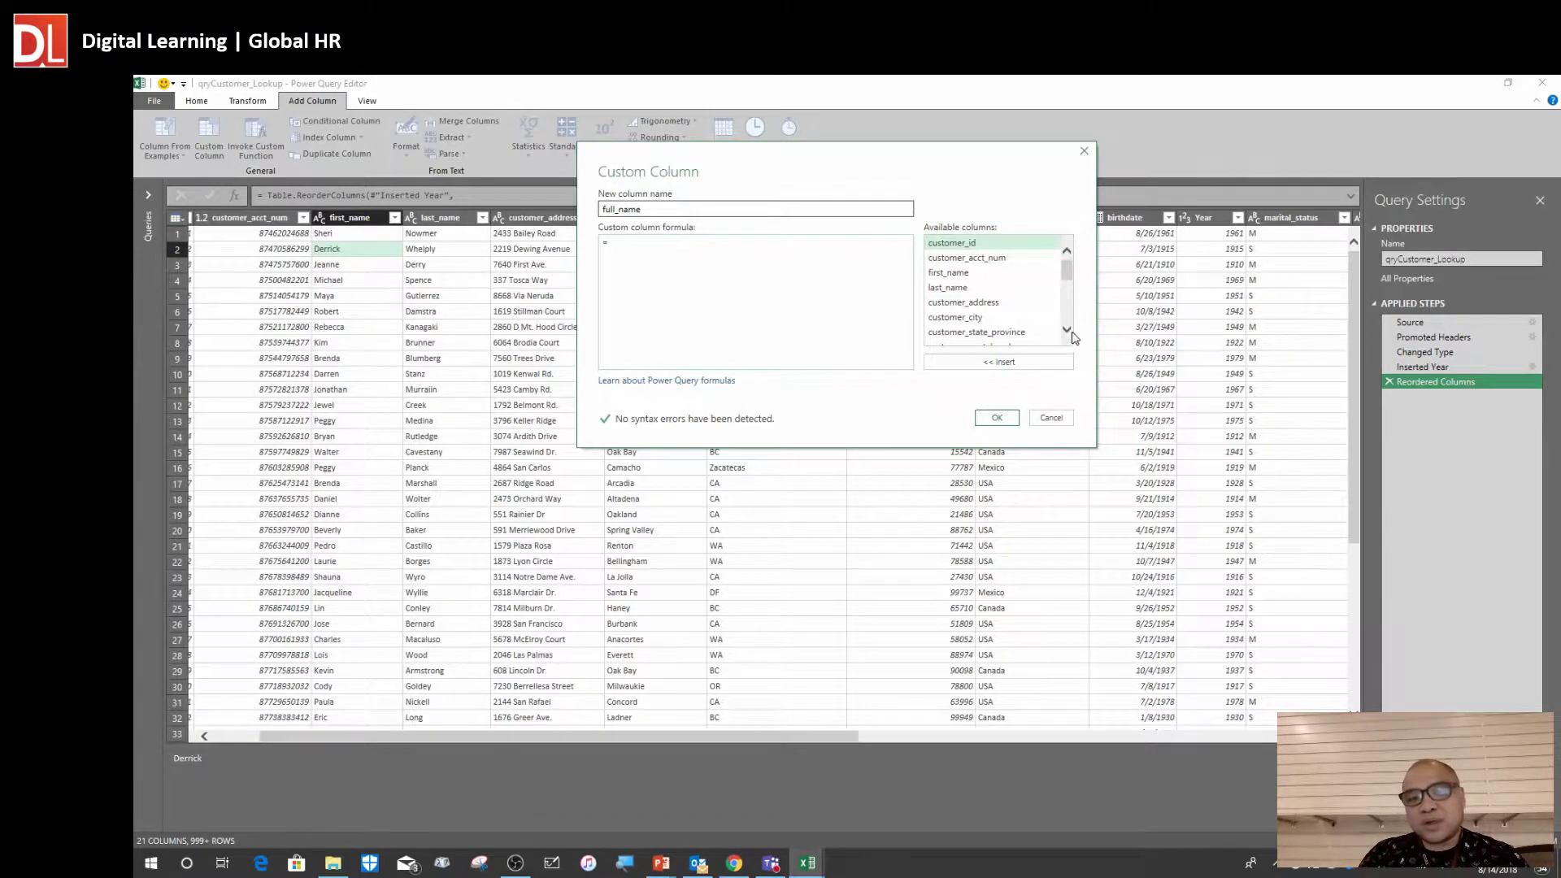
{"action": "double_click", "coordinate": [965, 279]}
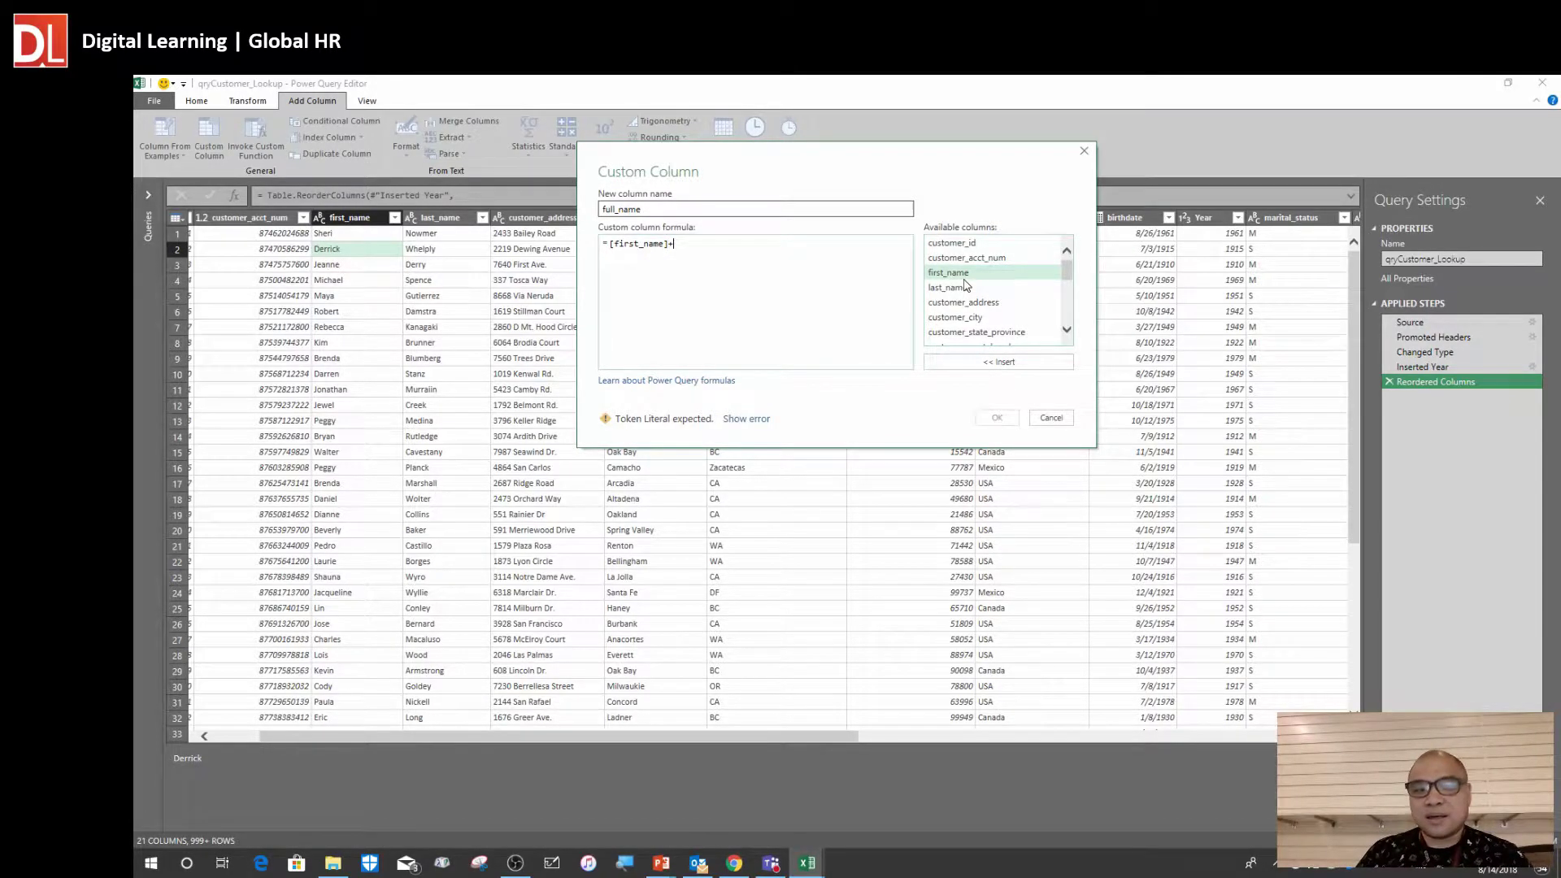
{"action": "double_click", "coordinate": [964, 288]}
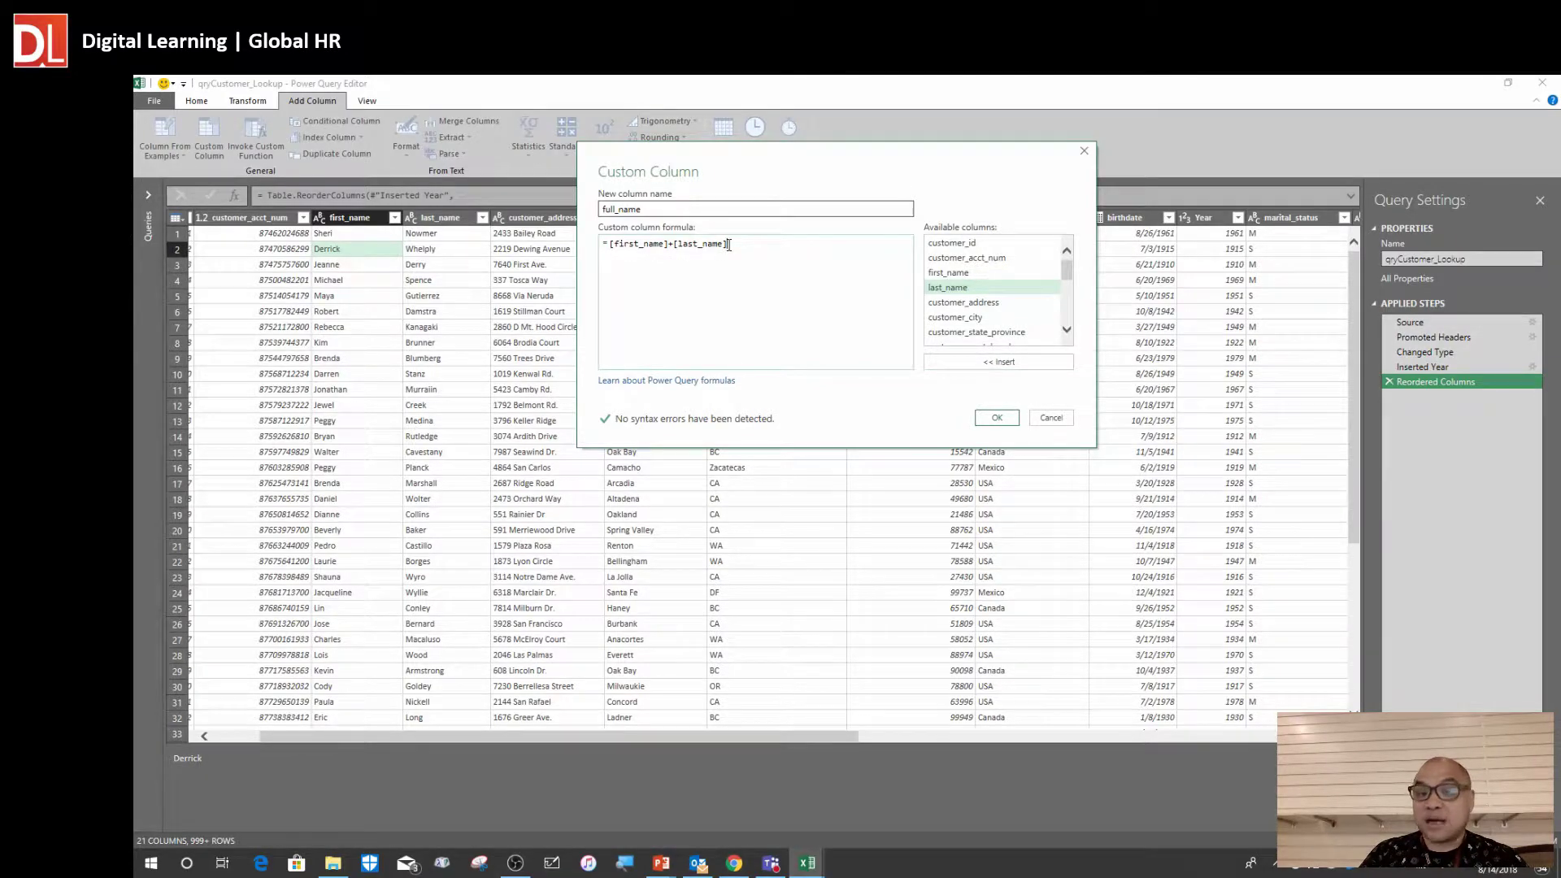
{"action": "left_click", "coordinate": [999, 418]}
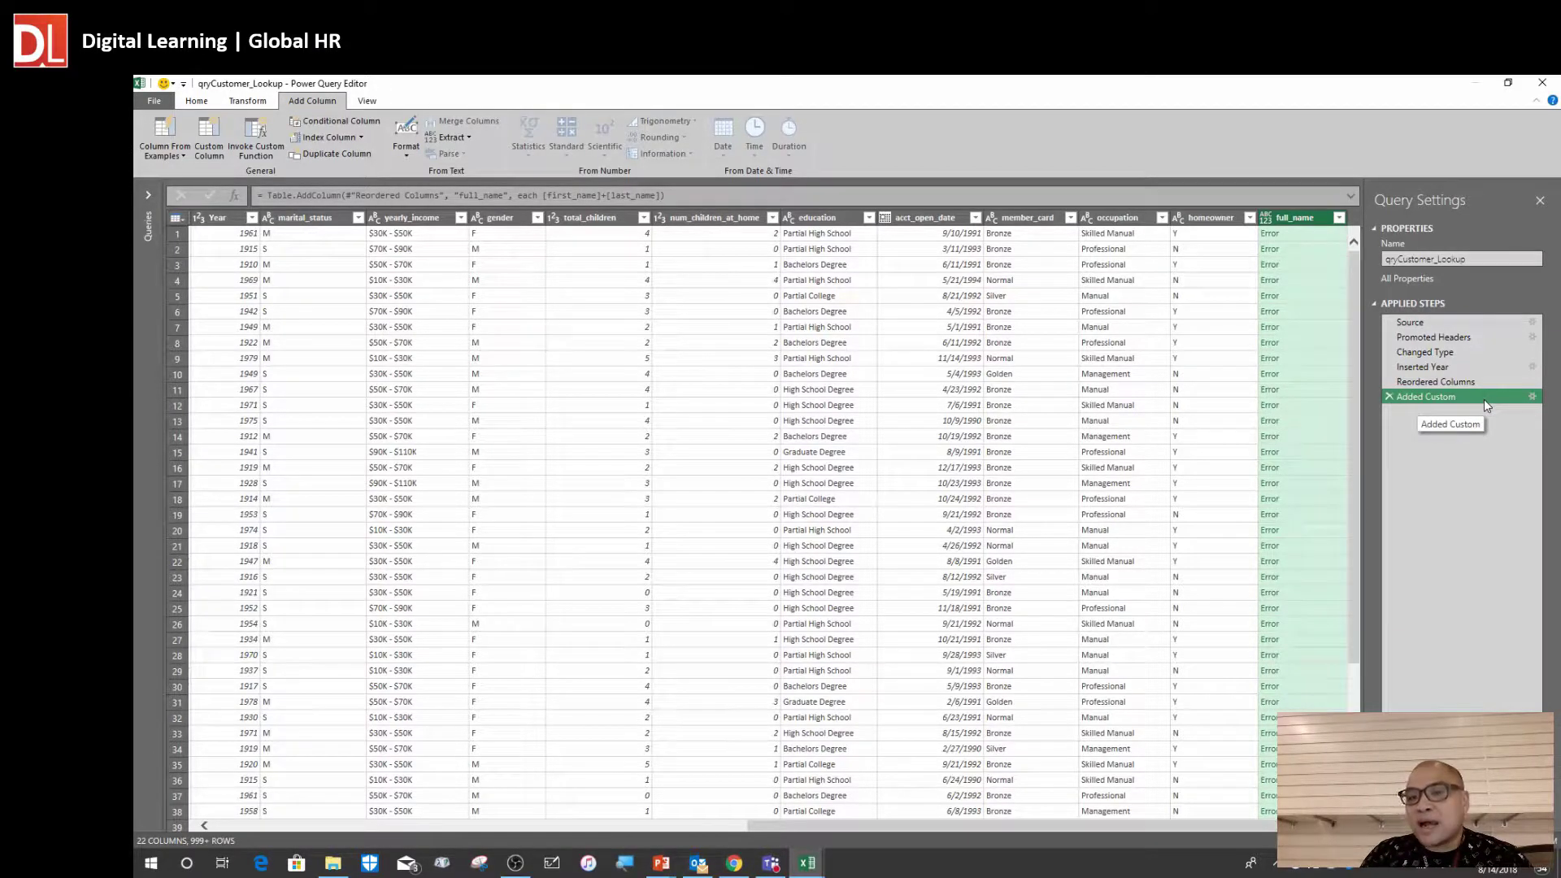
Edit the Added Custom step's formula, replacing the plus sign with an ampersand to give =[first_name]&[last_name]
{"action": "left_click", "coordinate": [1533, 397]}
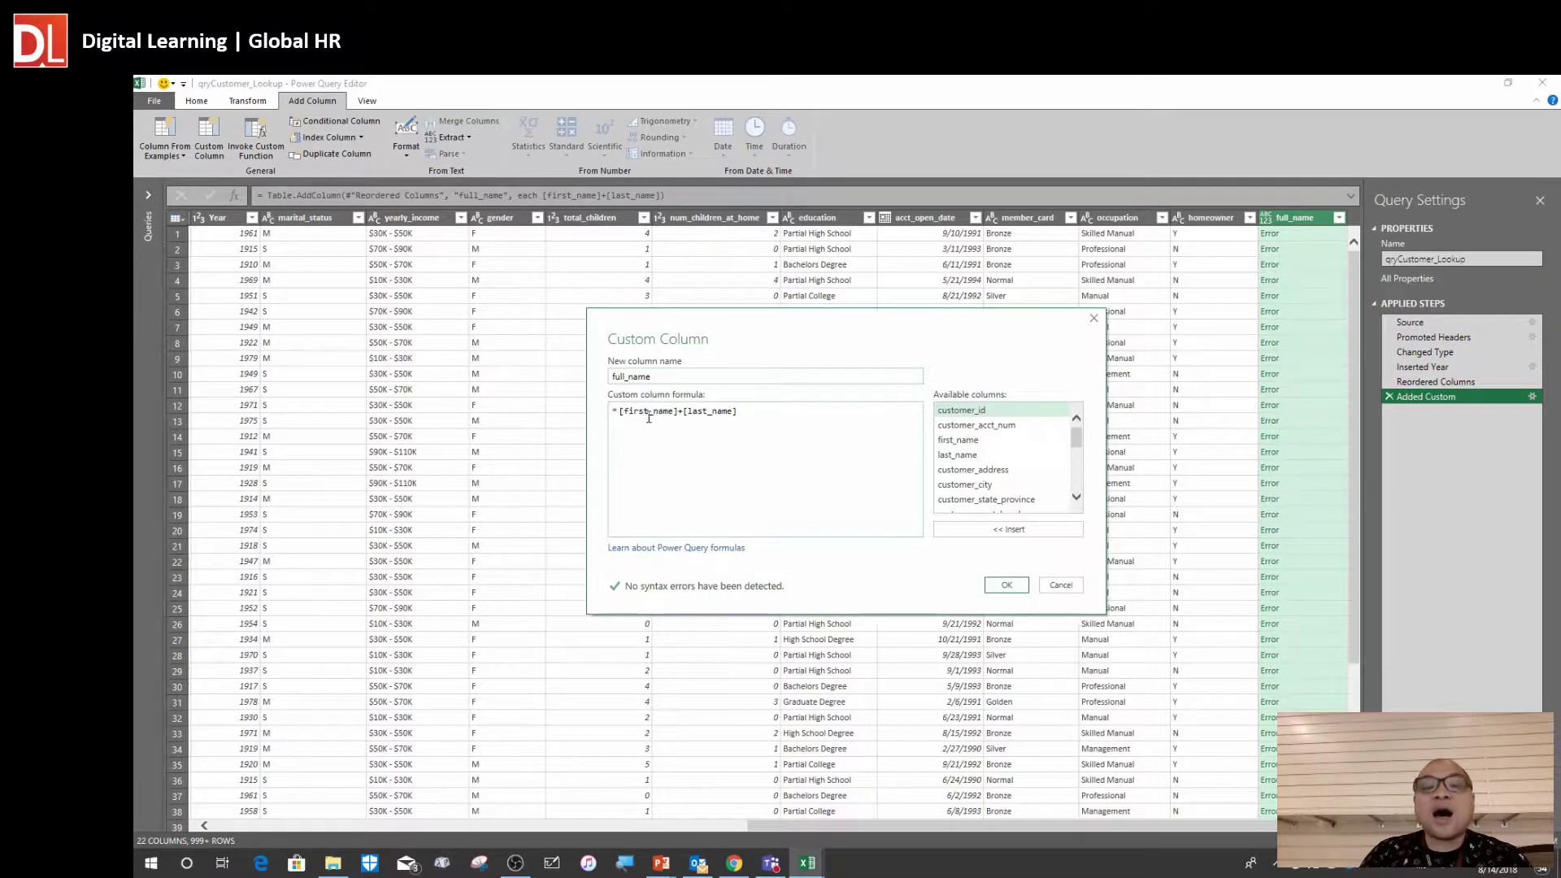
{"action": "left_click", "coordinate": [684, 411]}
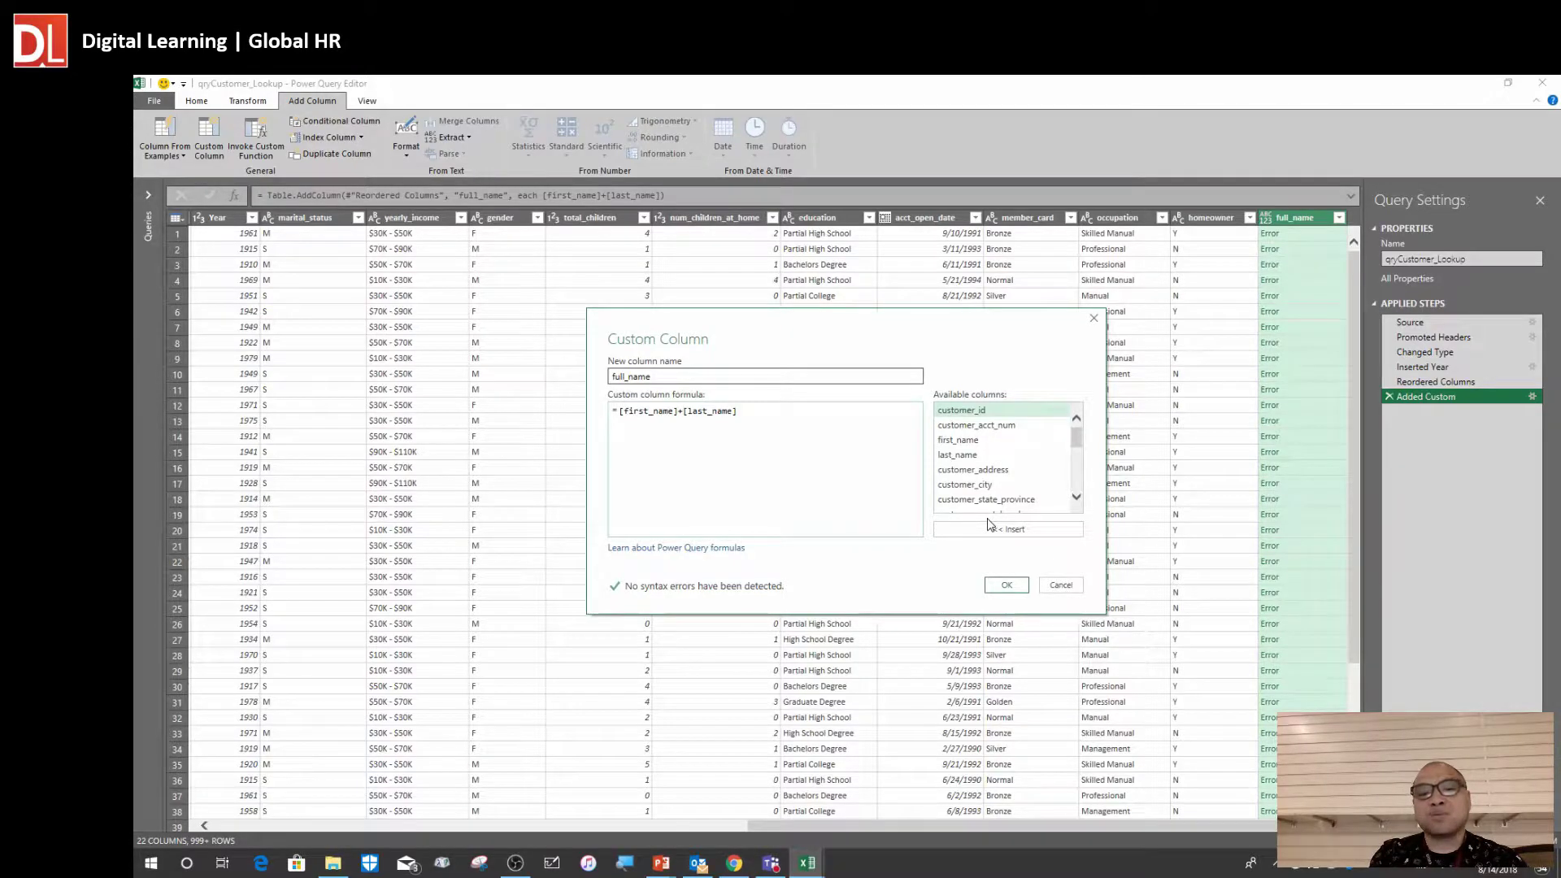
{"action": "key", "text": "shift+Left"}
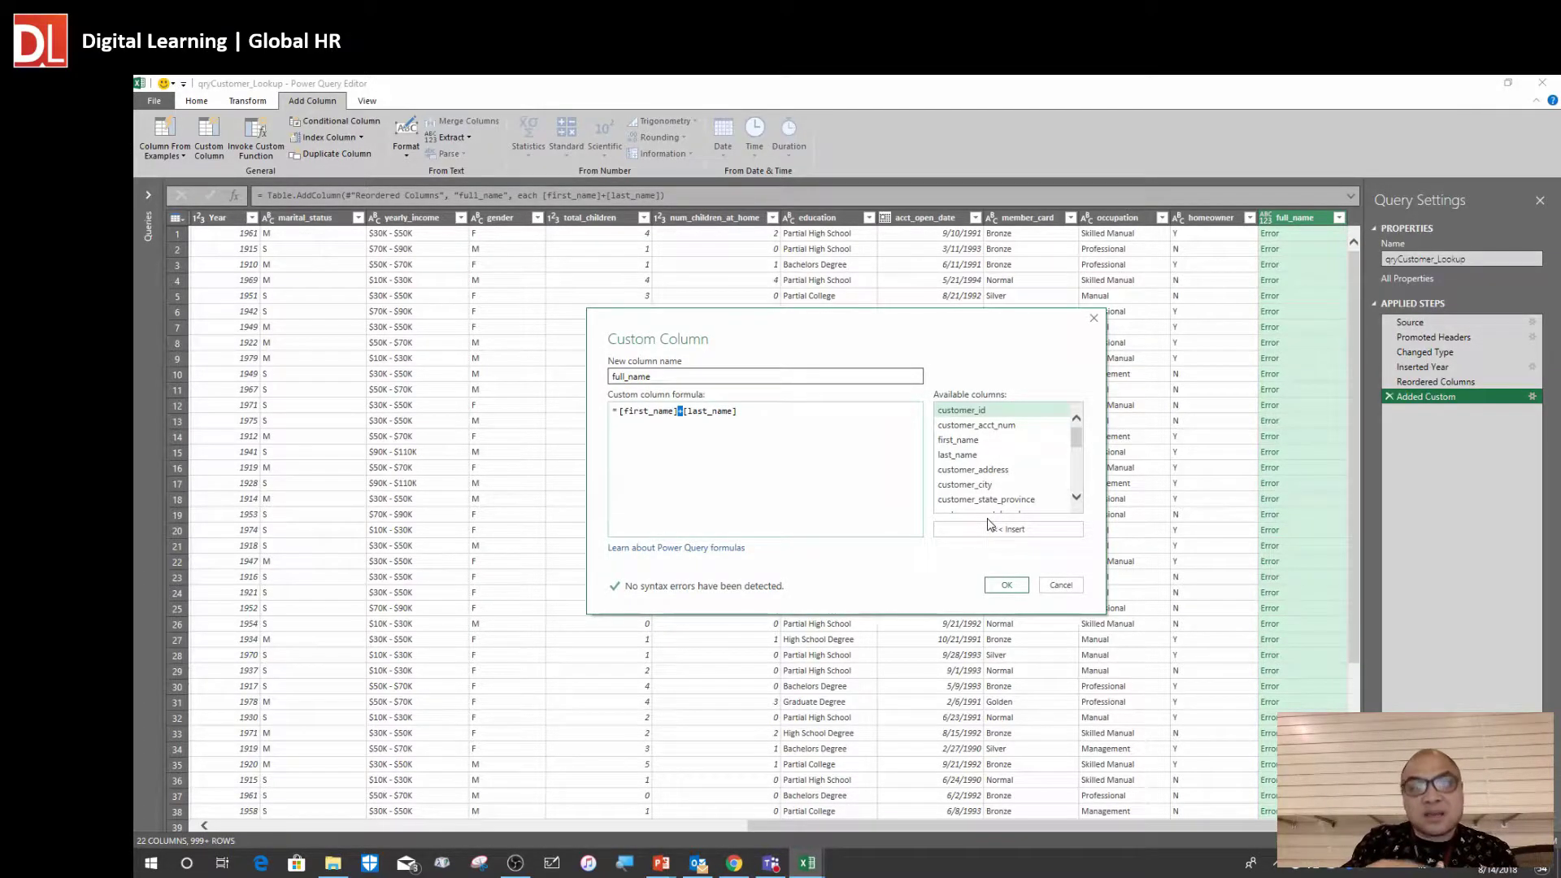
{"action": "type", "text": "&"}
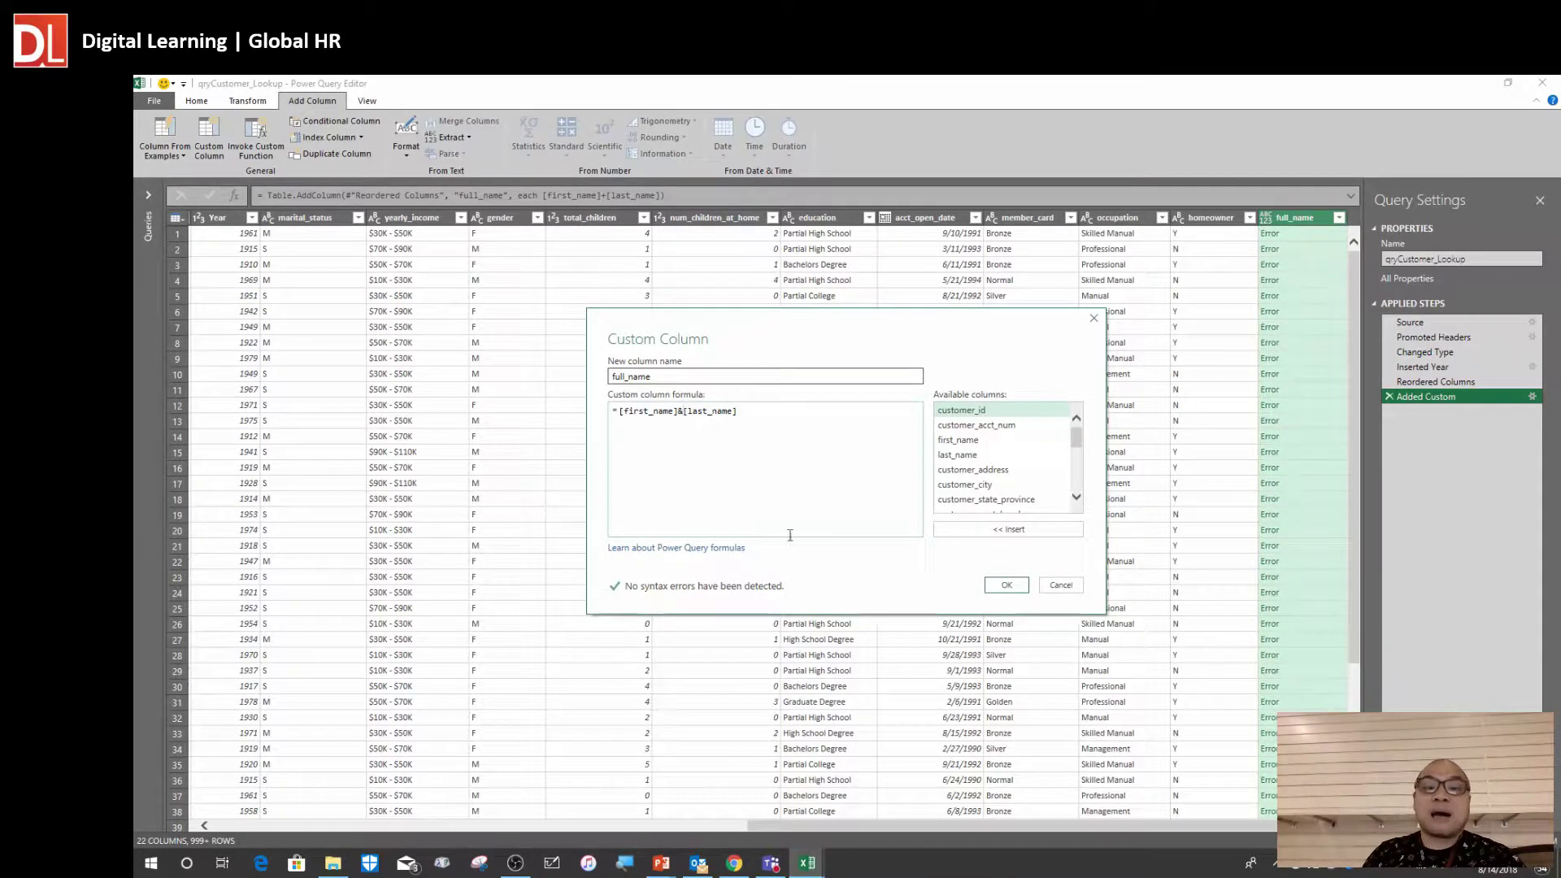
{"action": "left_click", "coordinate": [1005, 586]}
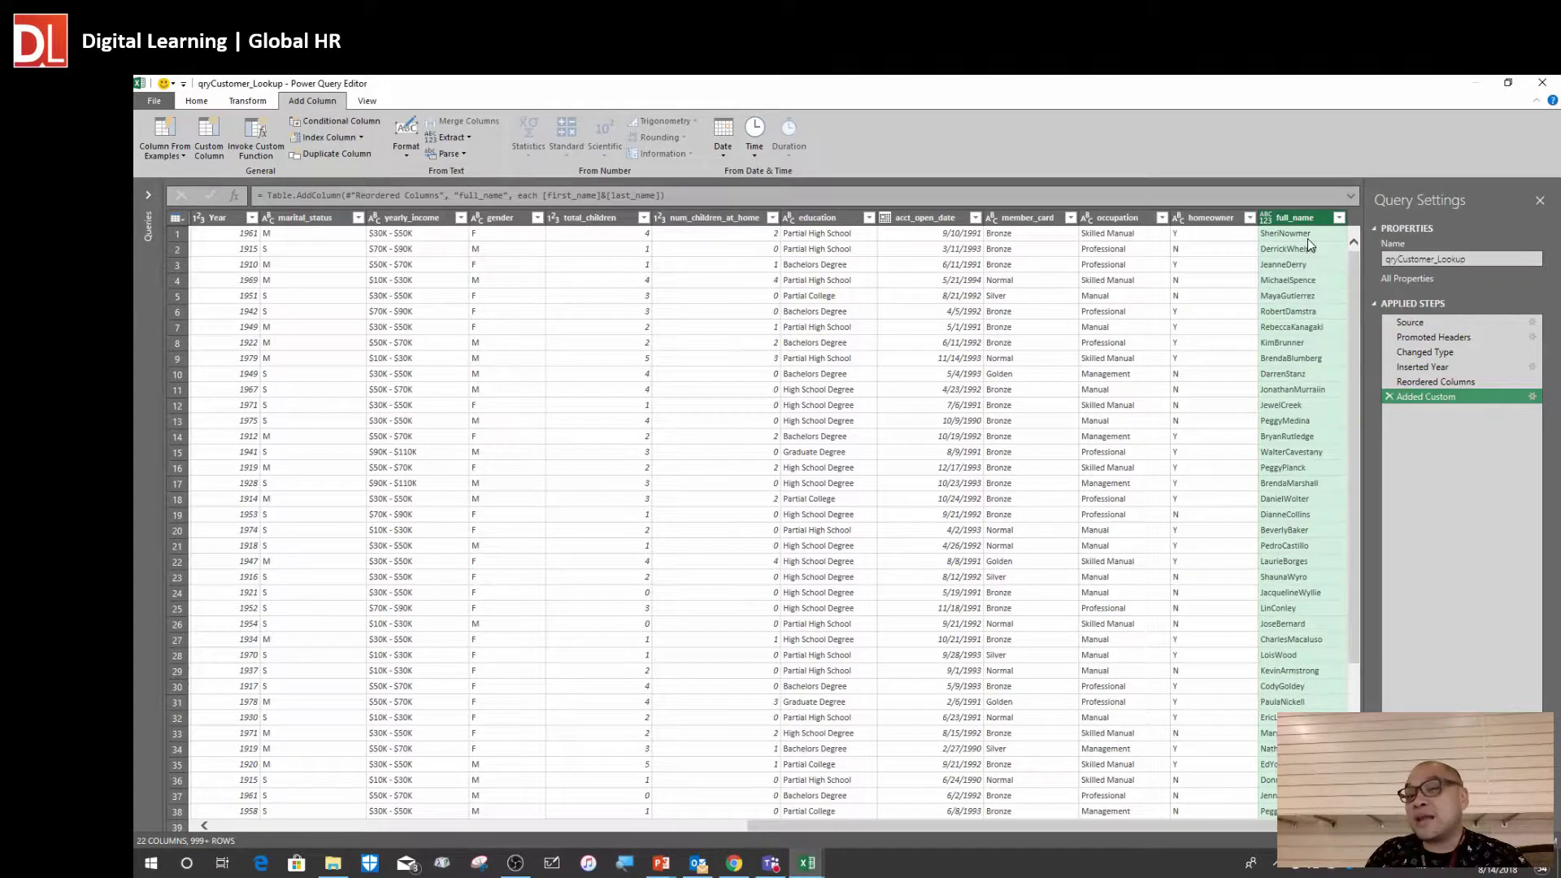
Add a space between the names in the Added Custom formula, giving =[first_name]&" "&[last_name], and check the full_name values
{"action": "left_click", "coordinate": [1531, 398]}
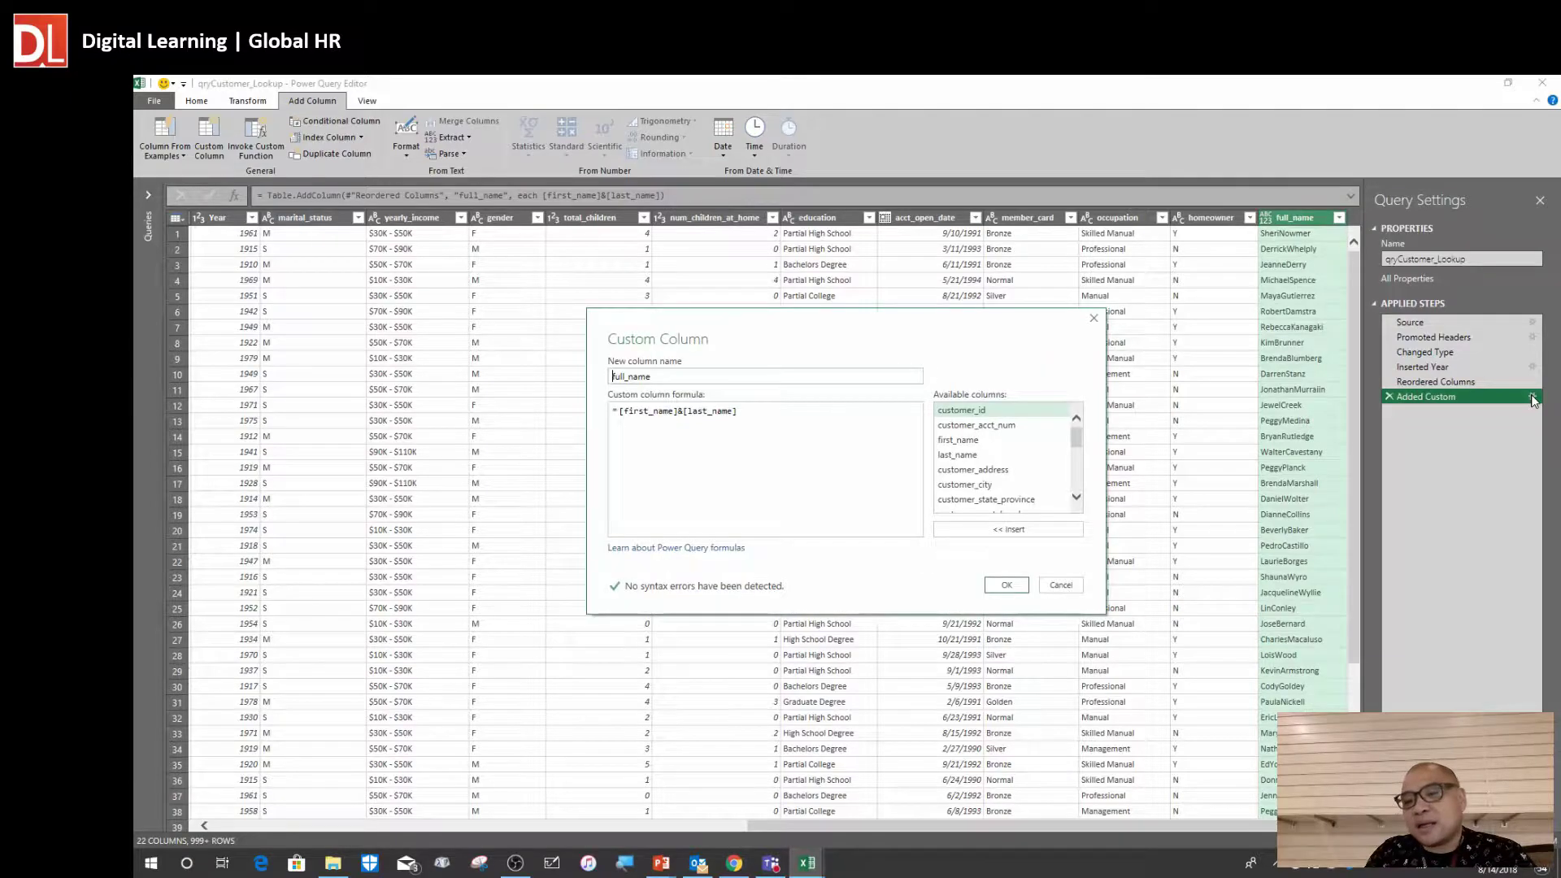
{"action": "left_click", "coordinate": [683, 412]}
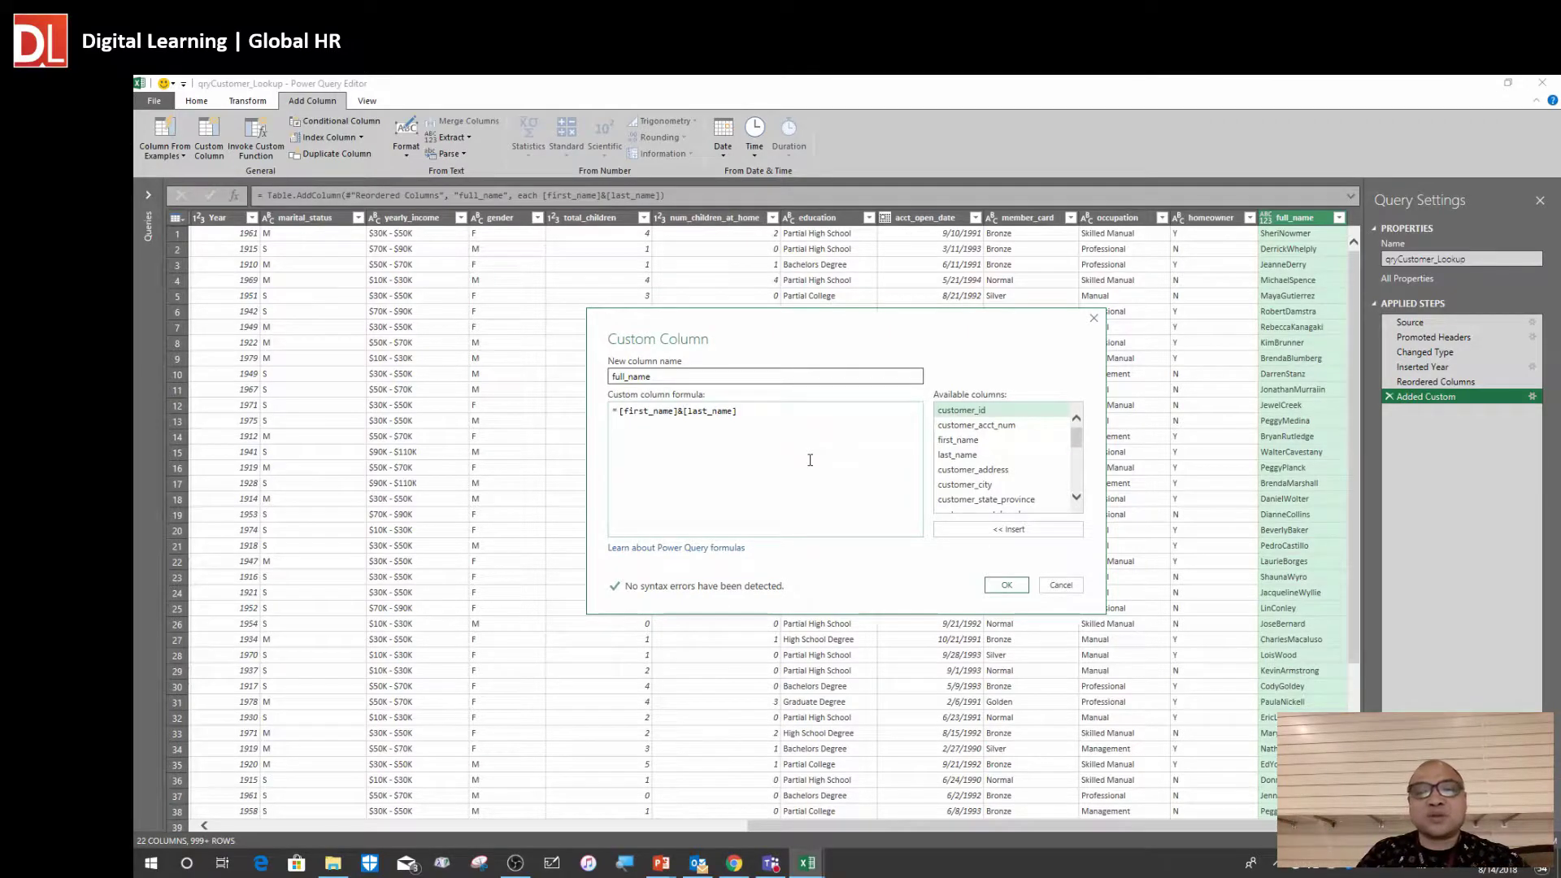
{"action": "type", "text": "\" \""}
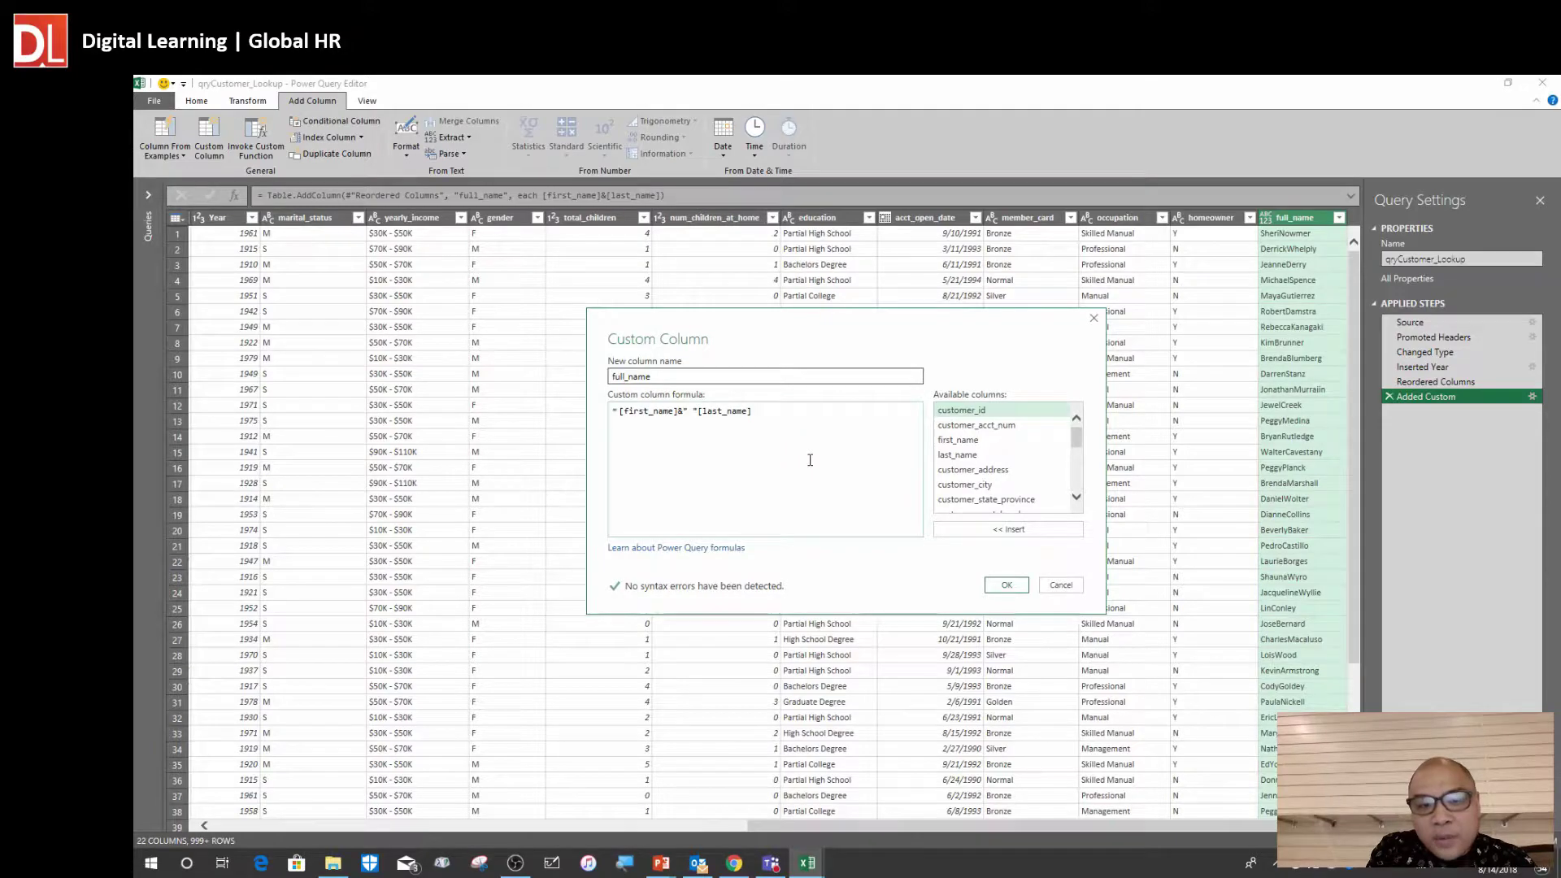
{"action": "type", "text": "&"}
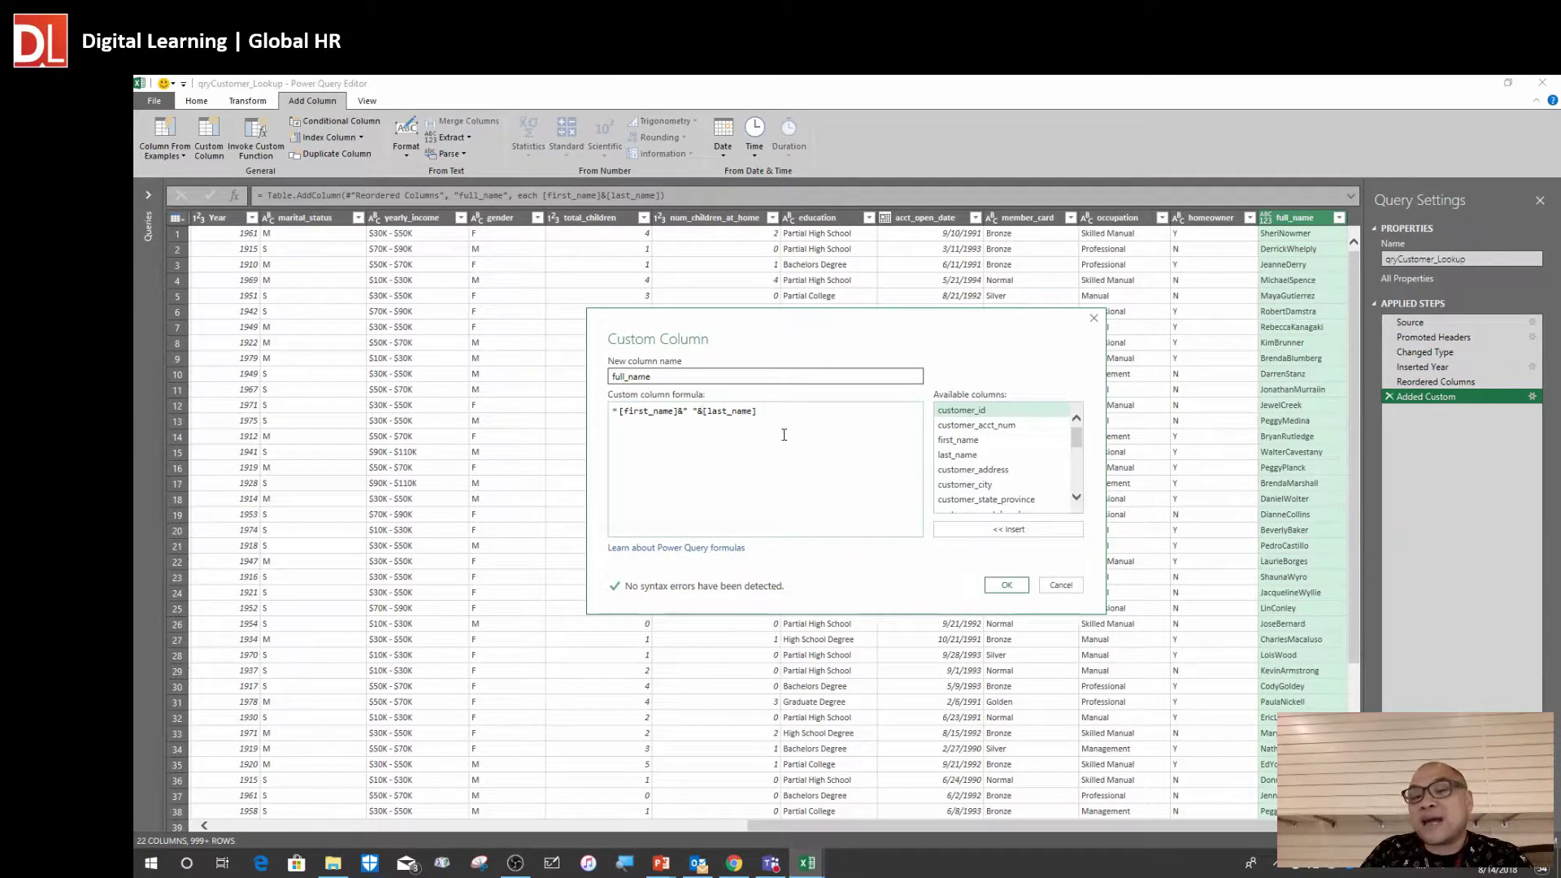
{"action": "left_click", "coordinate": [1011, 587]}
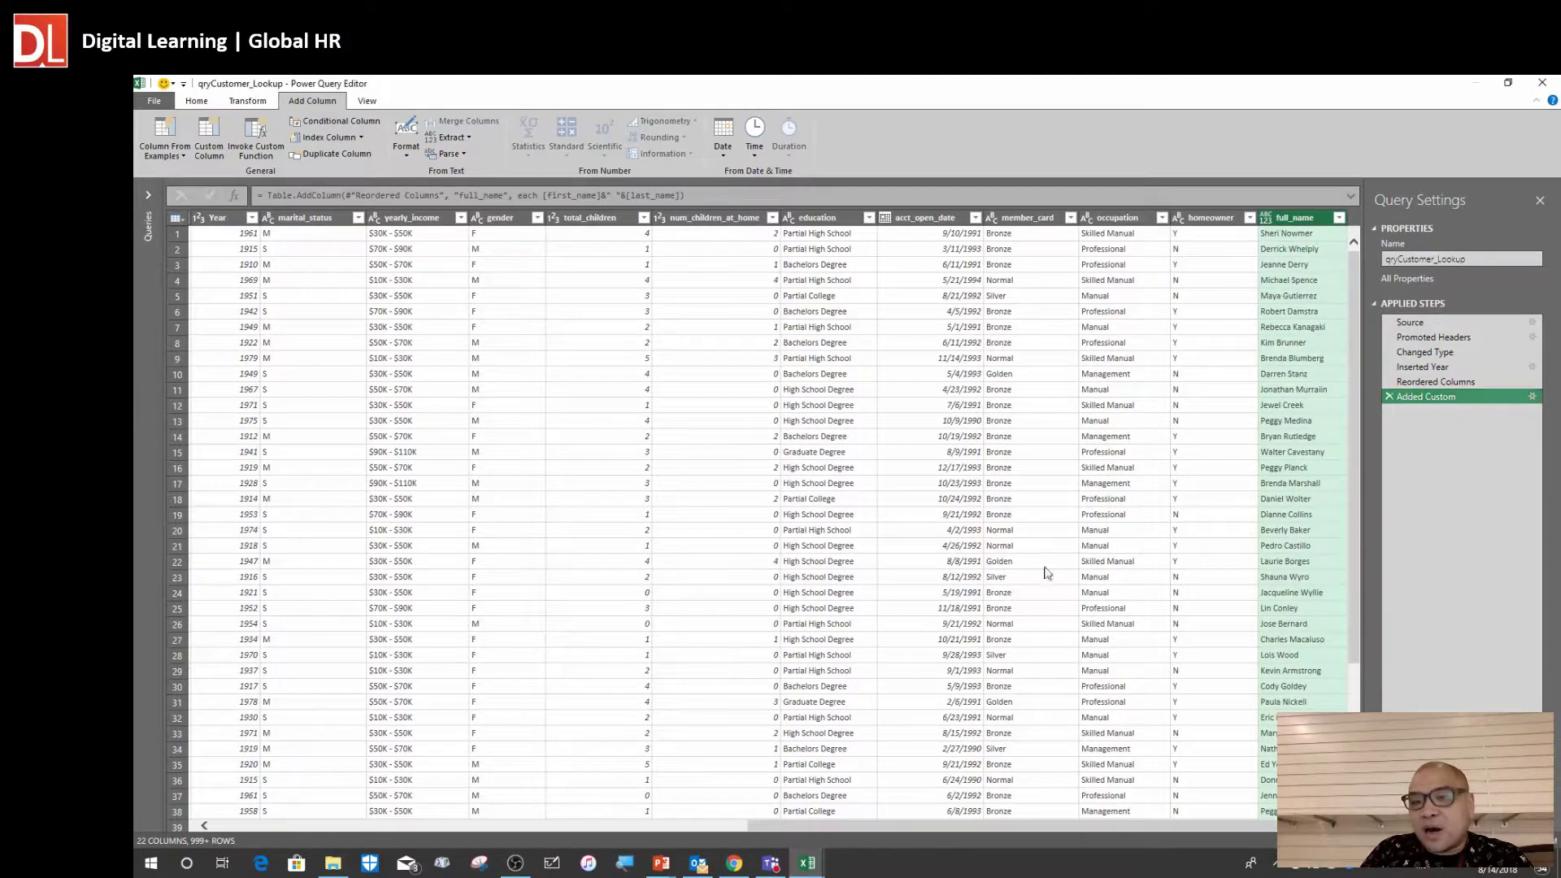
{"action": "left_click", "coordinate": [1306, 239]}
{"action": "left_click", "coordinate": [1298, 314]}
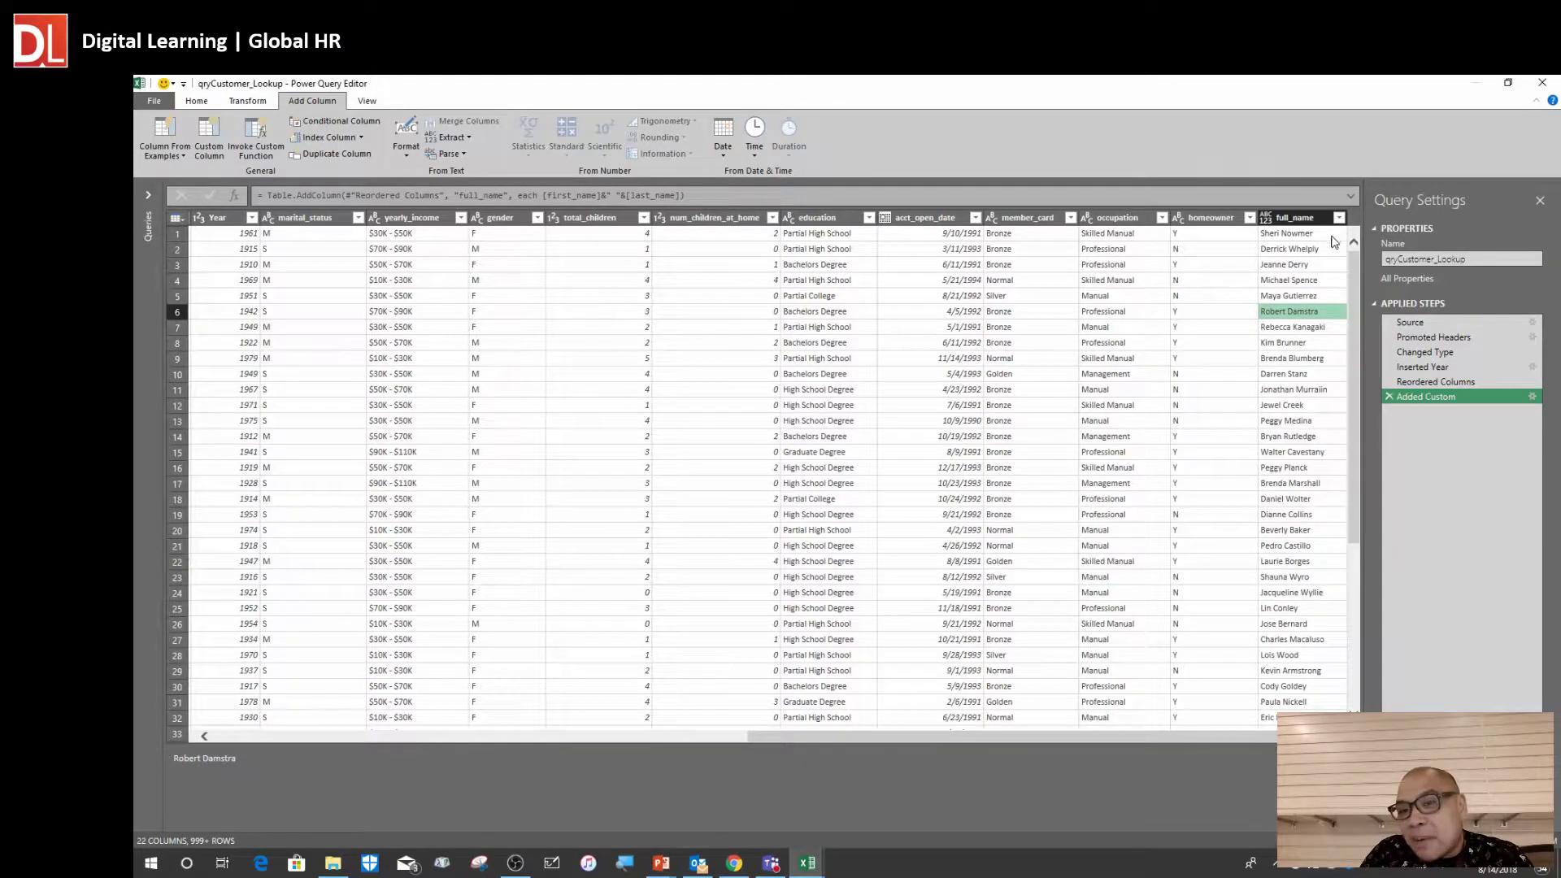
Move the full_name column directly after last_name and widen it to give its values more room
{"action": "left_click", "coordinate": [1299, 267]}
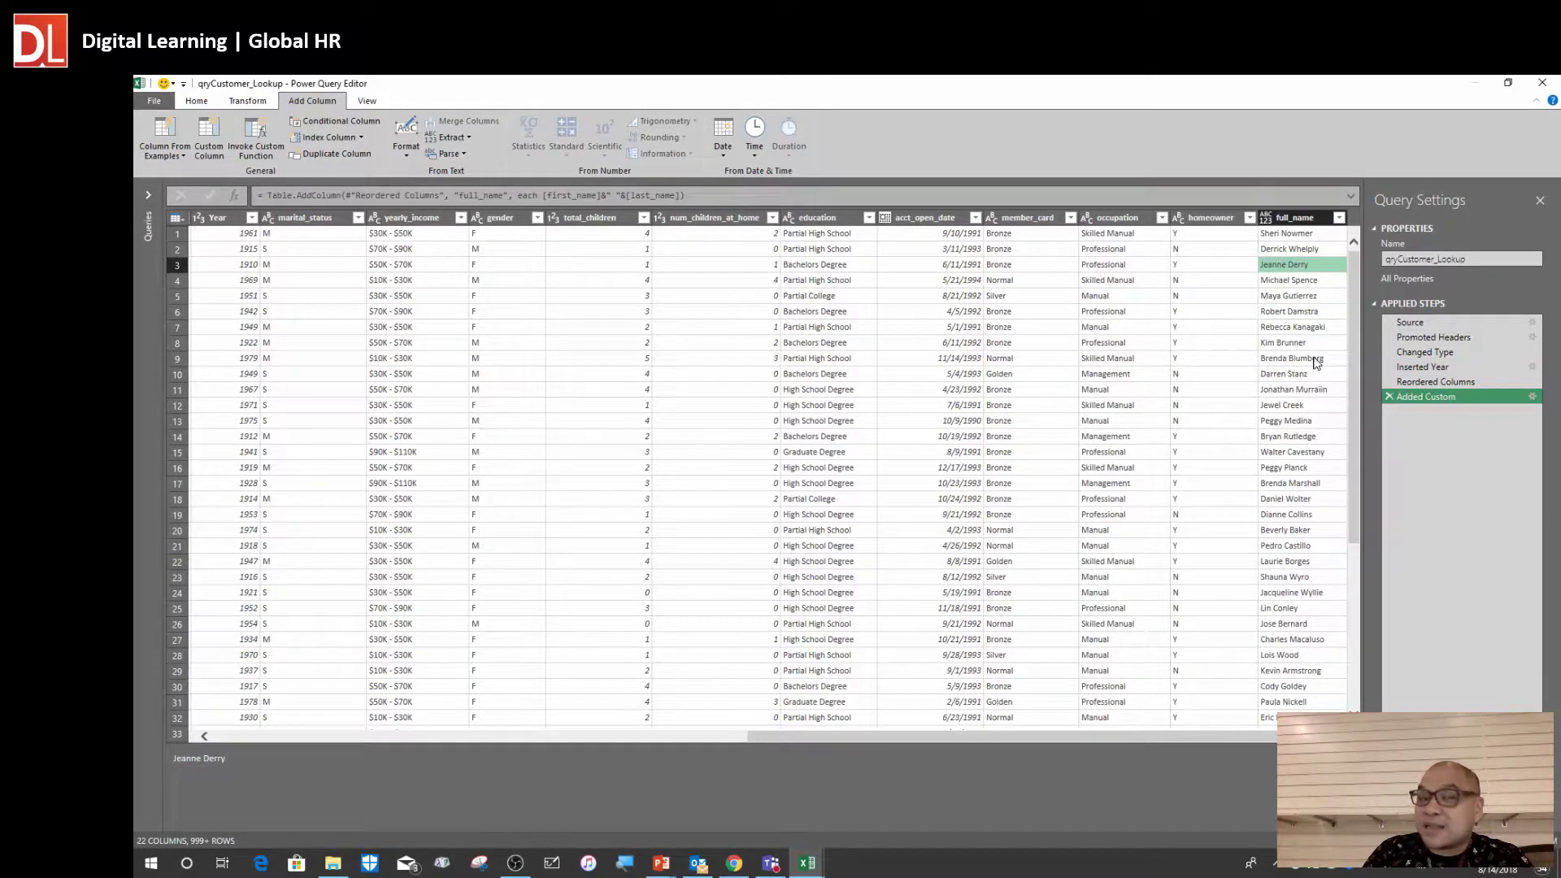
{"action": "left_click", "coordinate": [1299, 219]}
{"action": "left_click_drag", "start_coordinate": [1301, 221], "coordinate": [364, 253]}
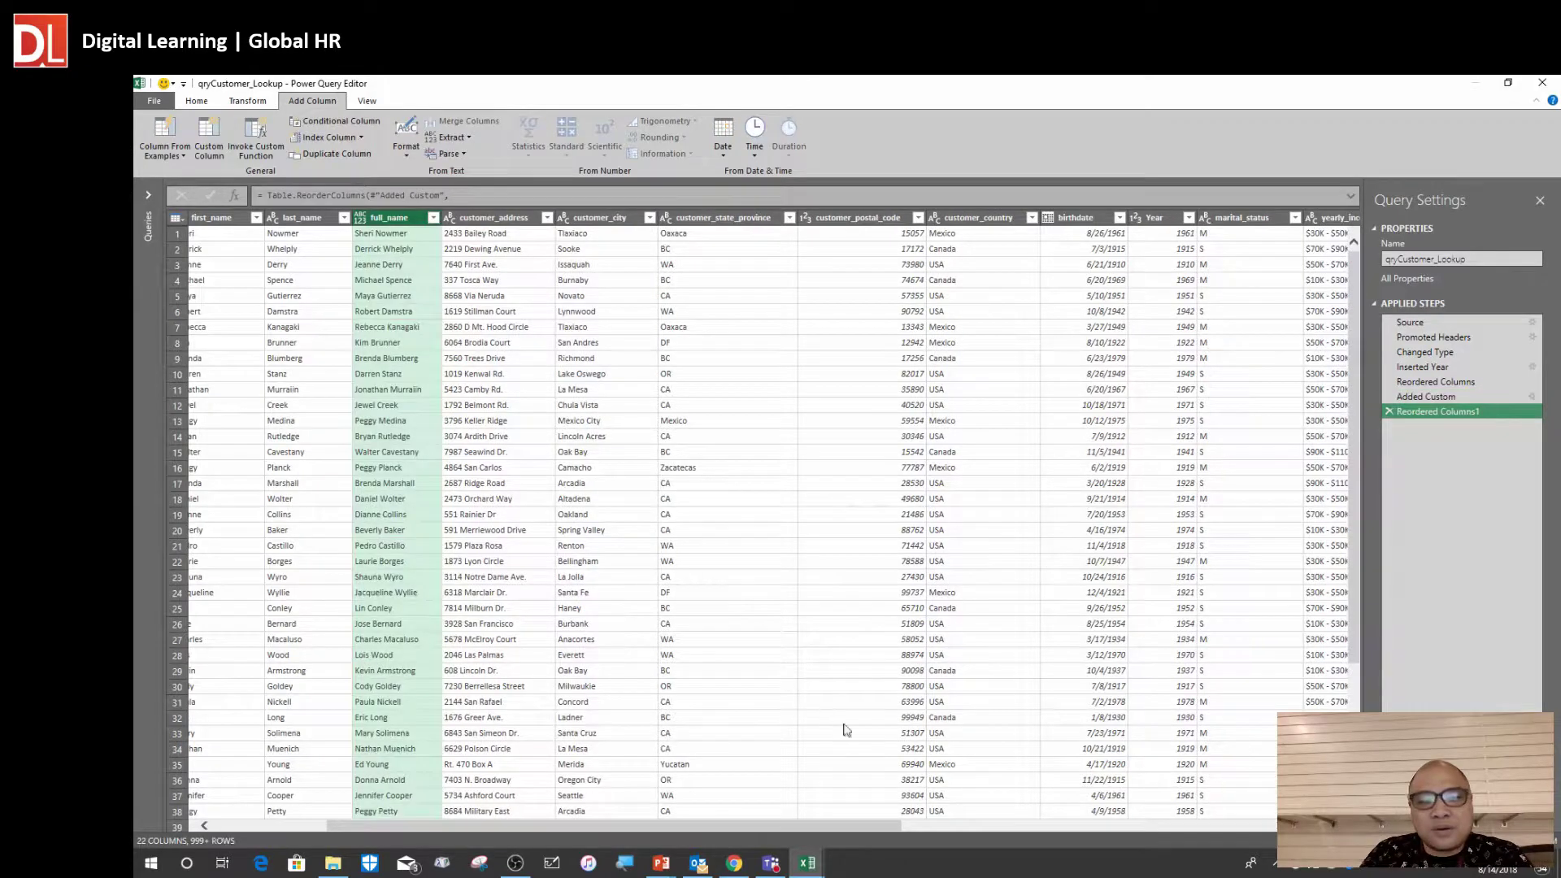
{"action": "left_click_drag", "start_coordinate": [882, 834], "coordinate": [647, 822]}
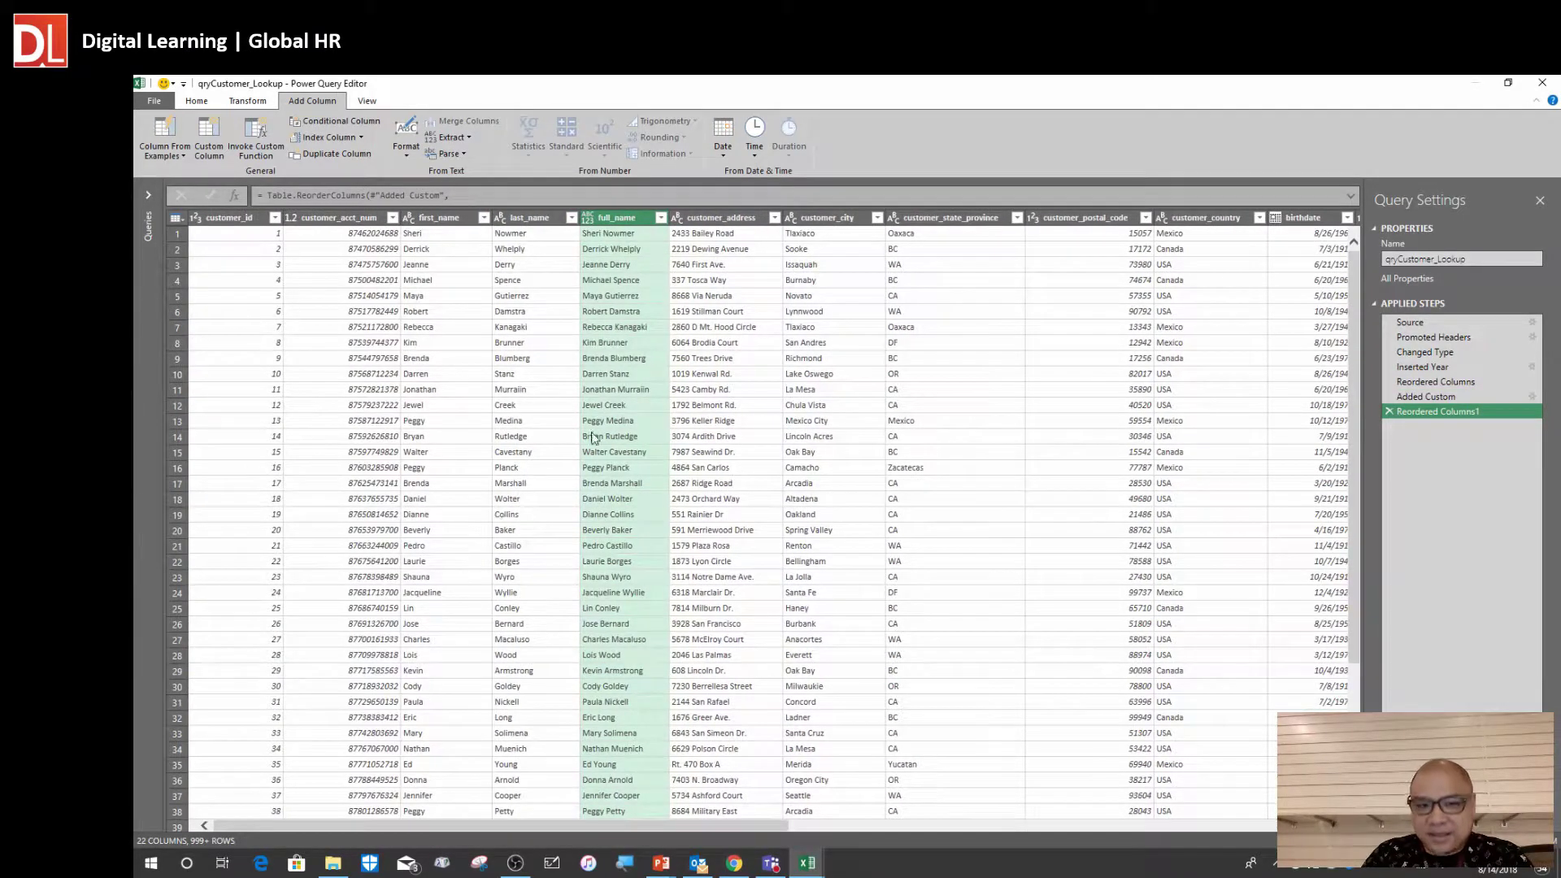
{"action": "left_click_drag", "start_coordinate": [668, 215], "coordinate": [726, 216]}
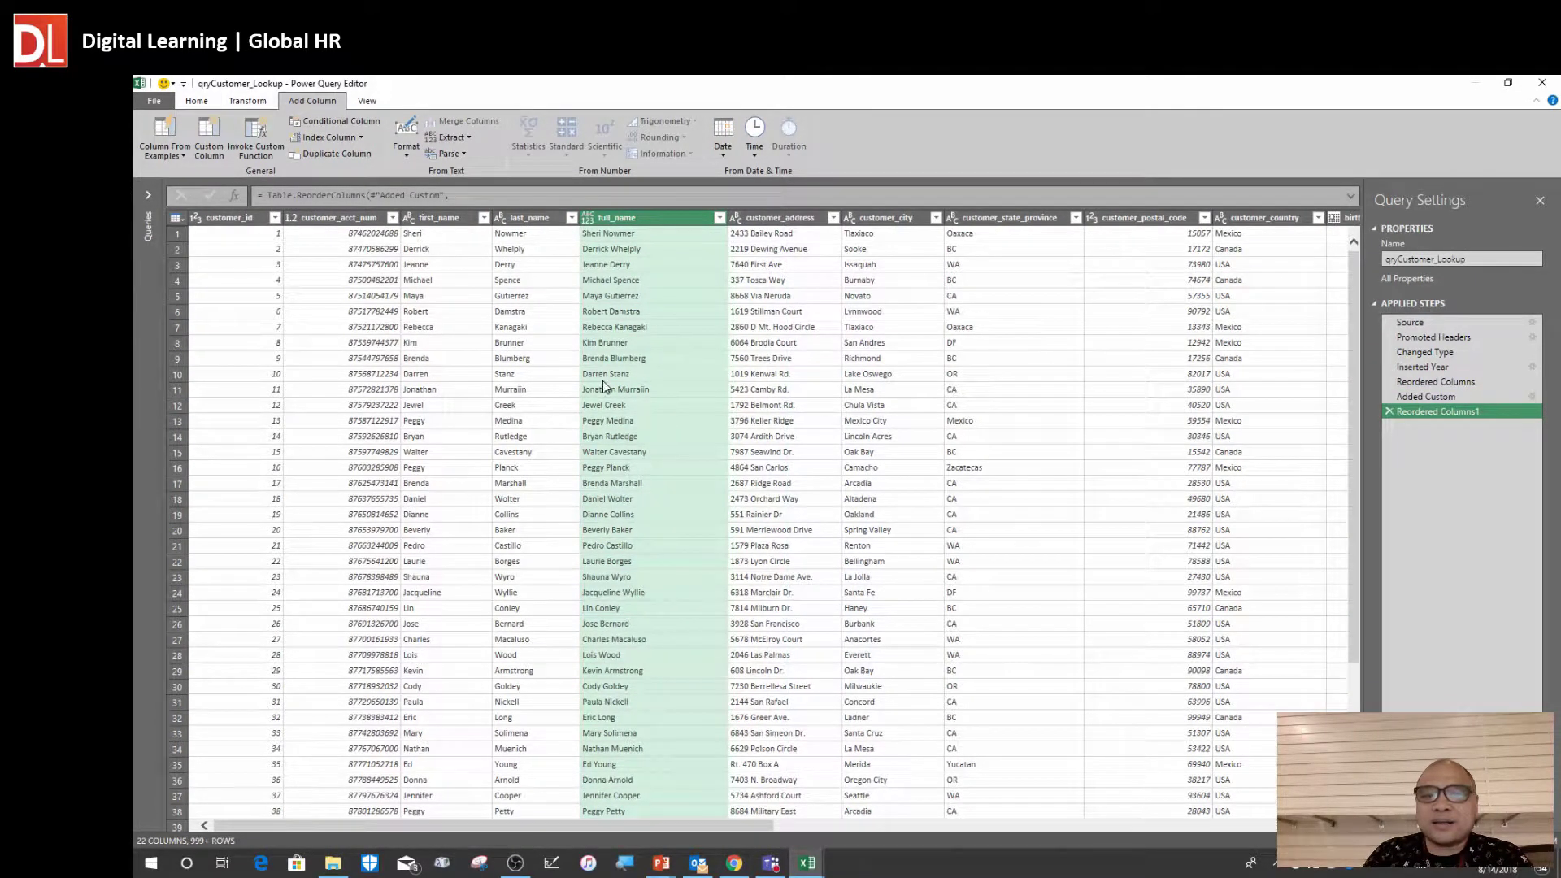
{"action": "left_click", "coordinate": [657, 329]}
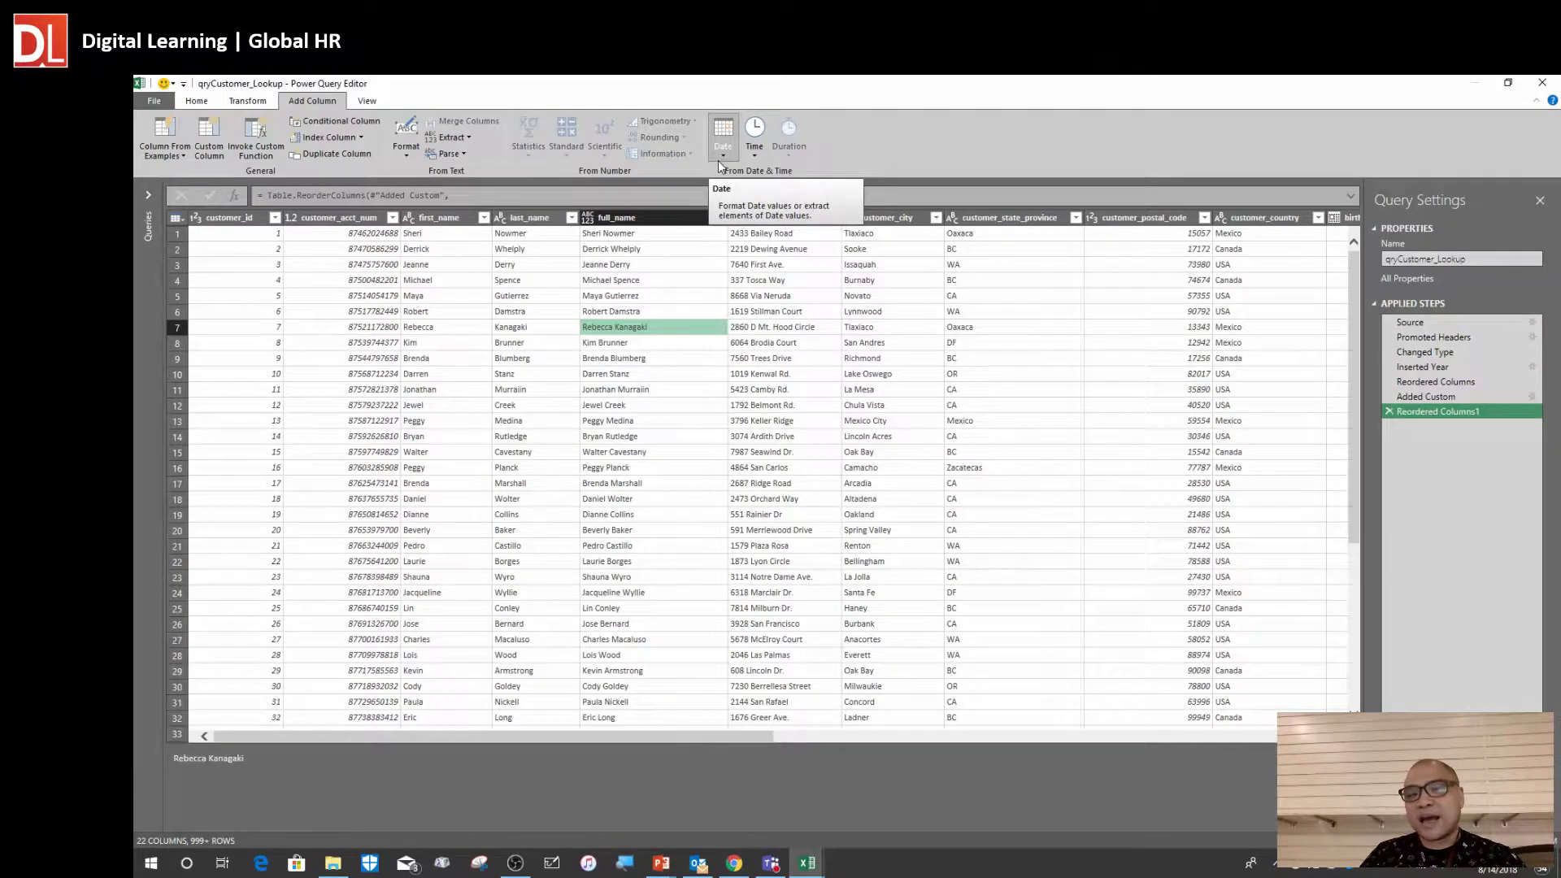
Compare the commands that add a new column with those that transform an existing one, including the date options, using the name and account number columns
{"action": "left_click", "coordinate": [723, 137]}
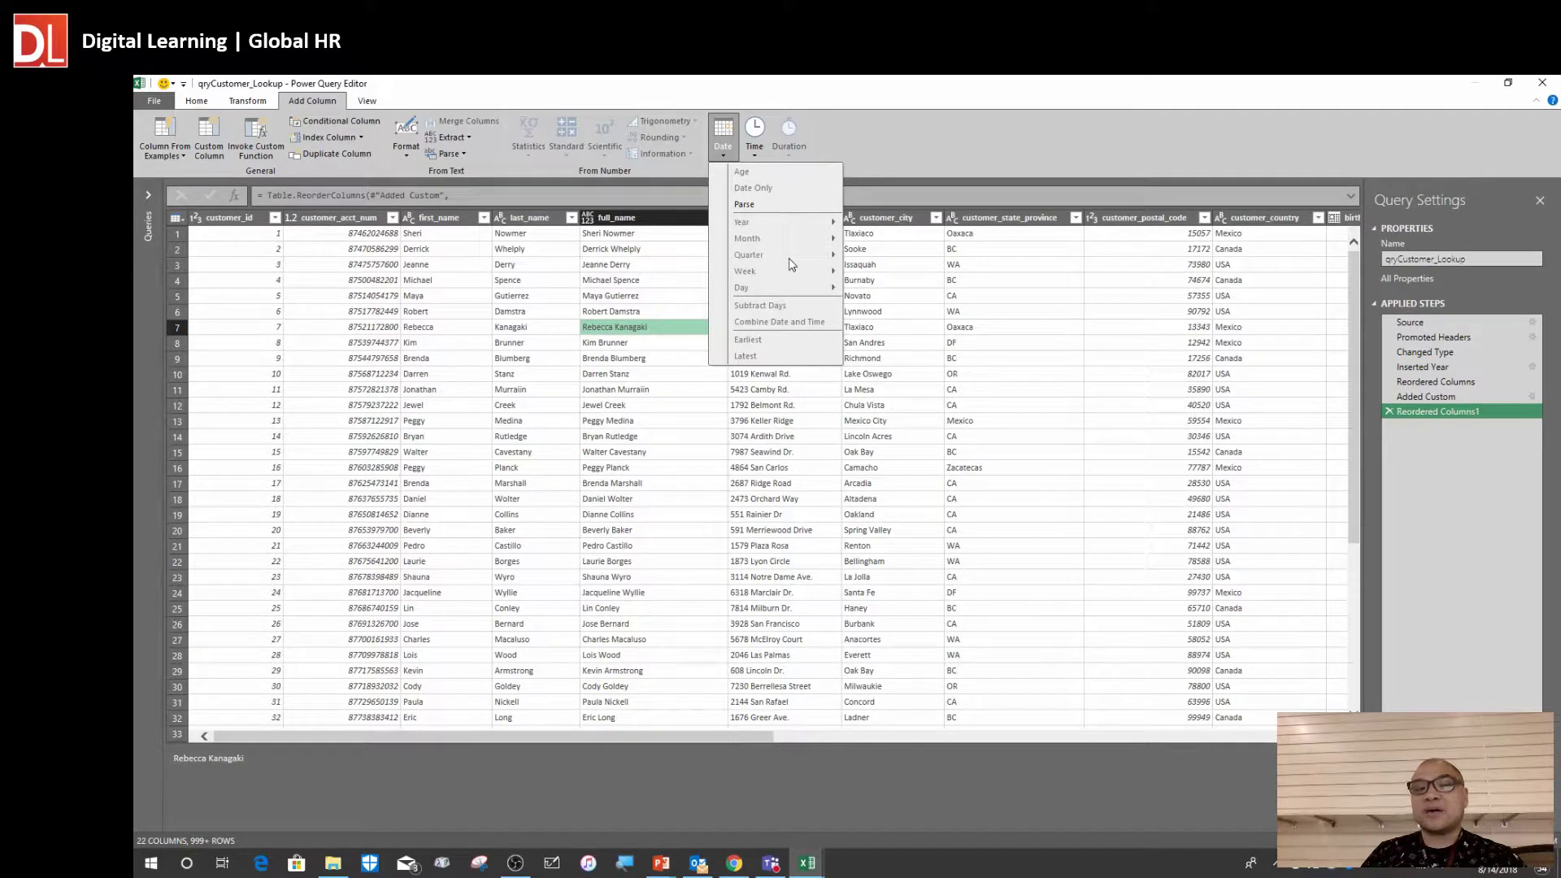
{"action": "left_click", "coordinate": [452, 325]}
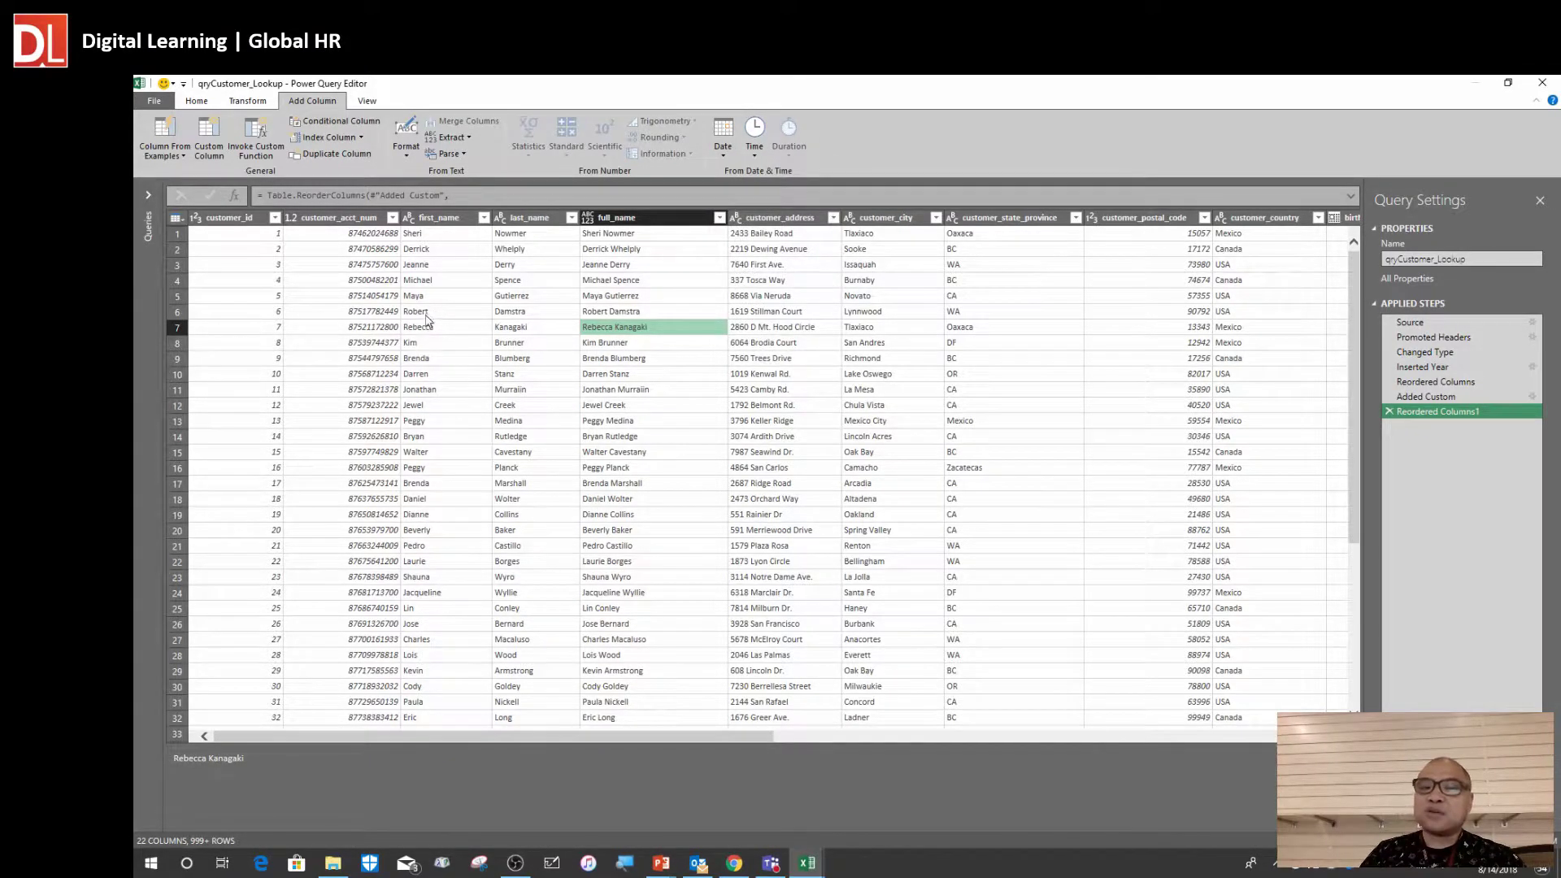
{"action": "left_click", "coordinate": [606, 313]}
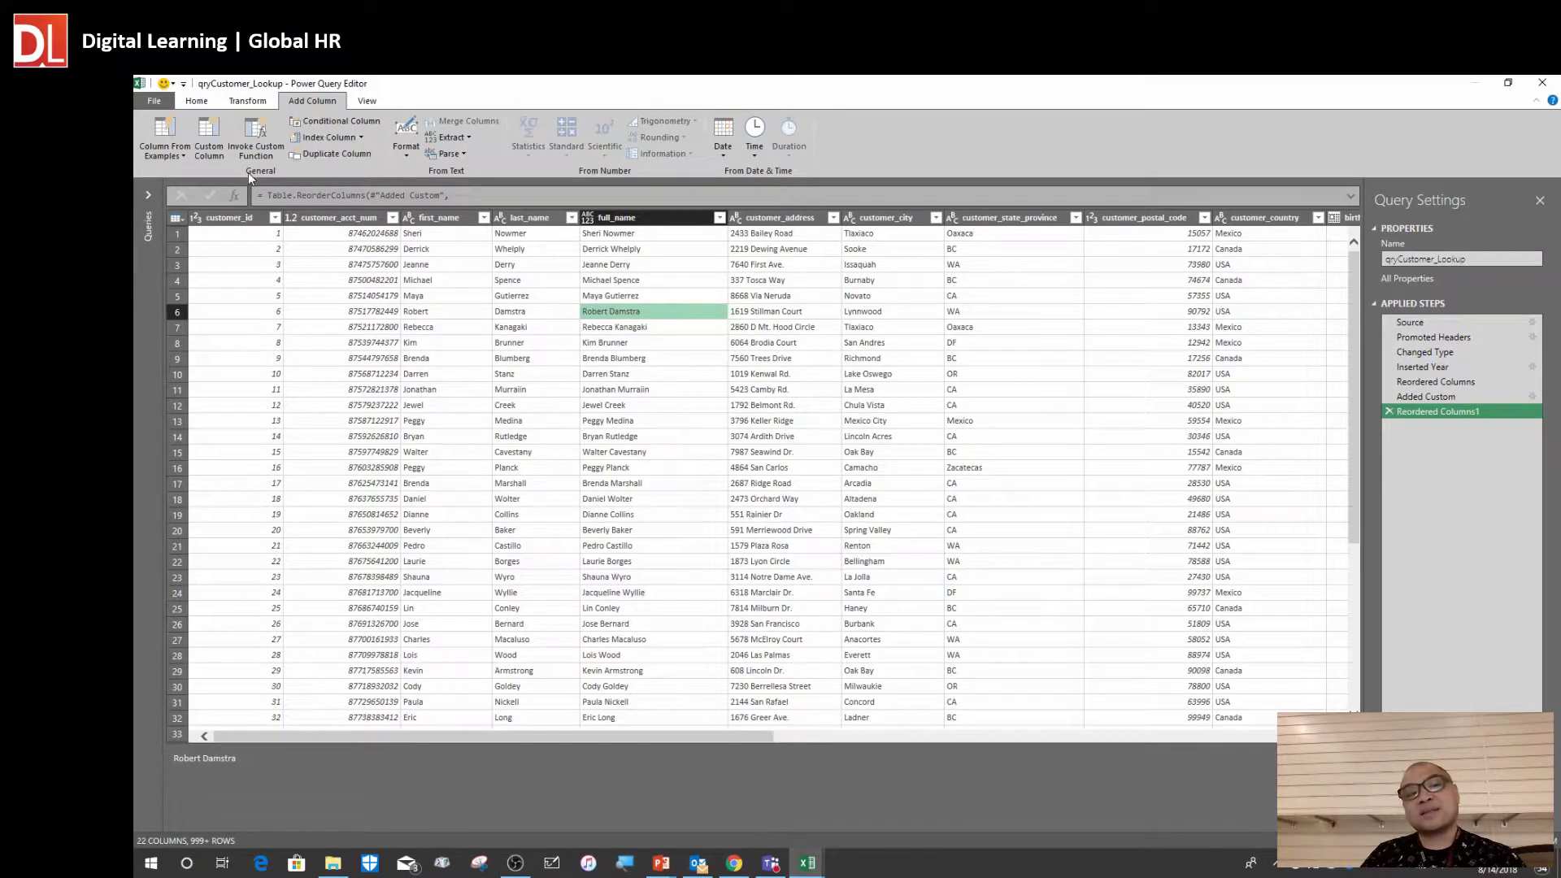
{"action": "left_click", "coordinate": [427, 374]}
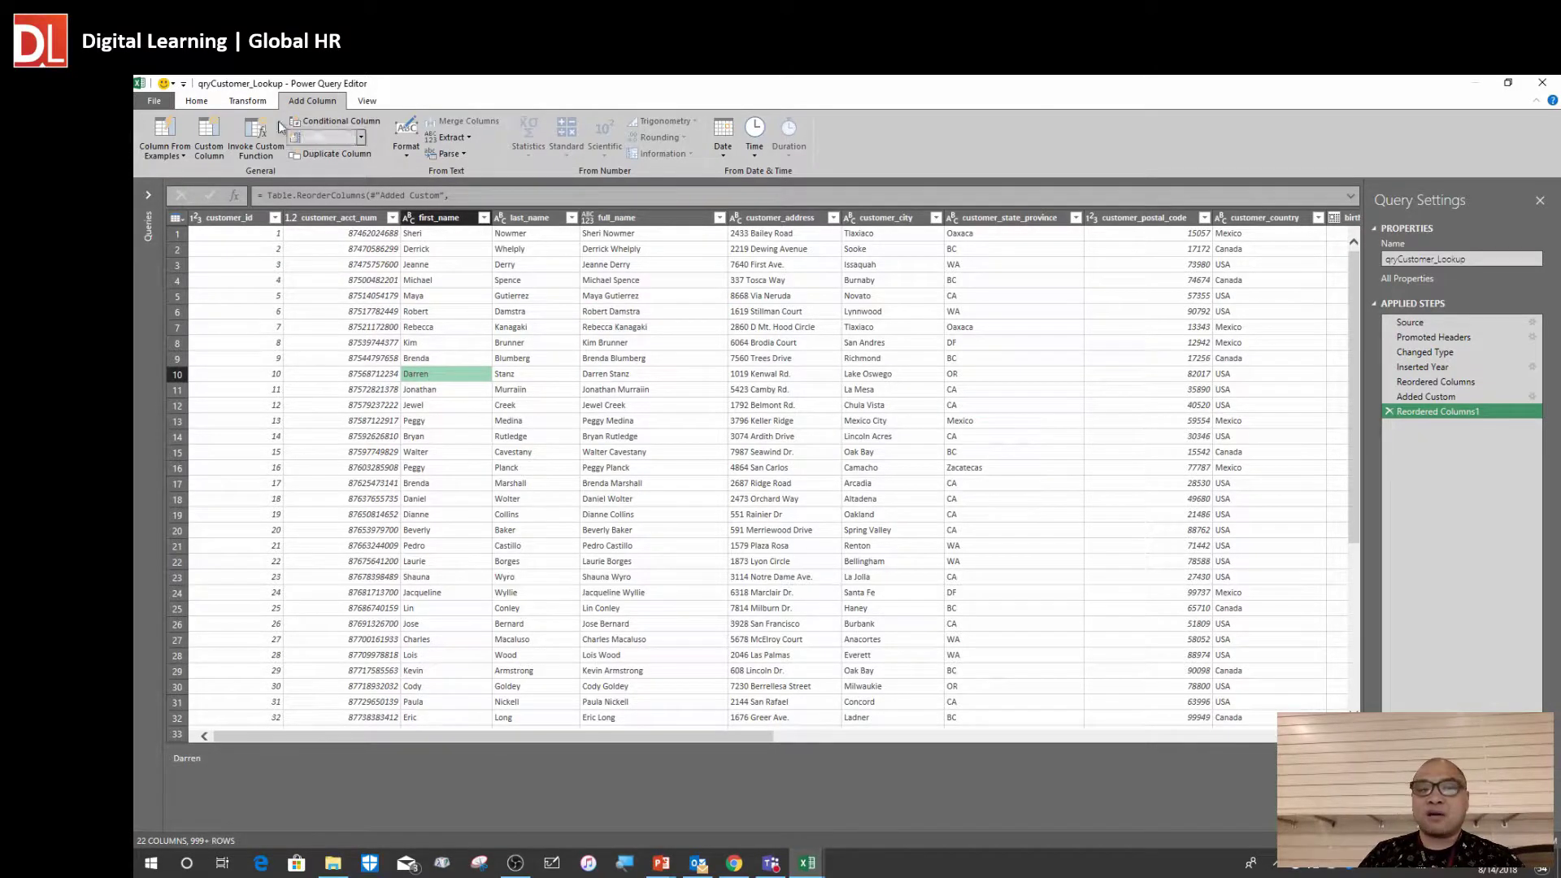
{"action": "left_click", "coordinate": [240, 102]}
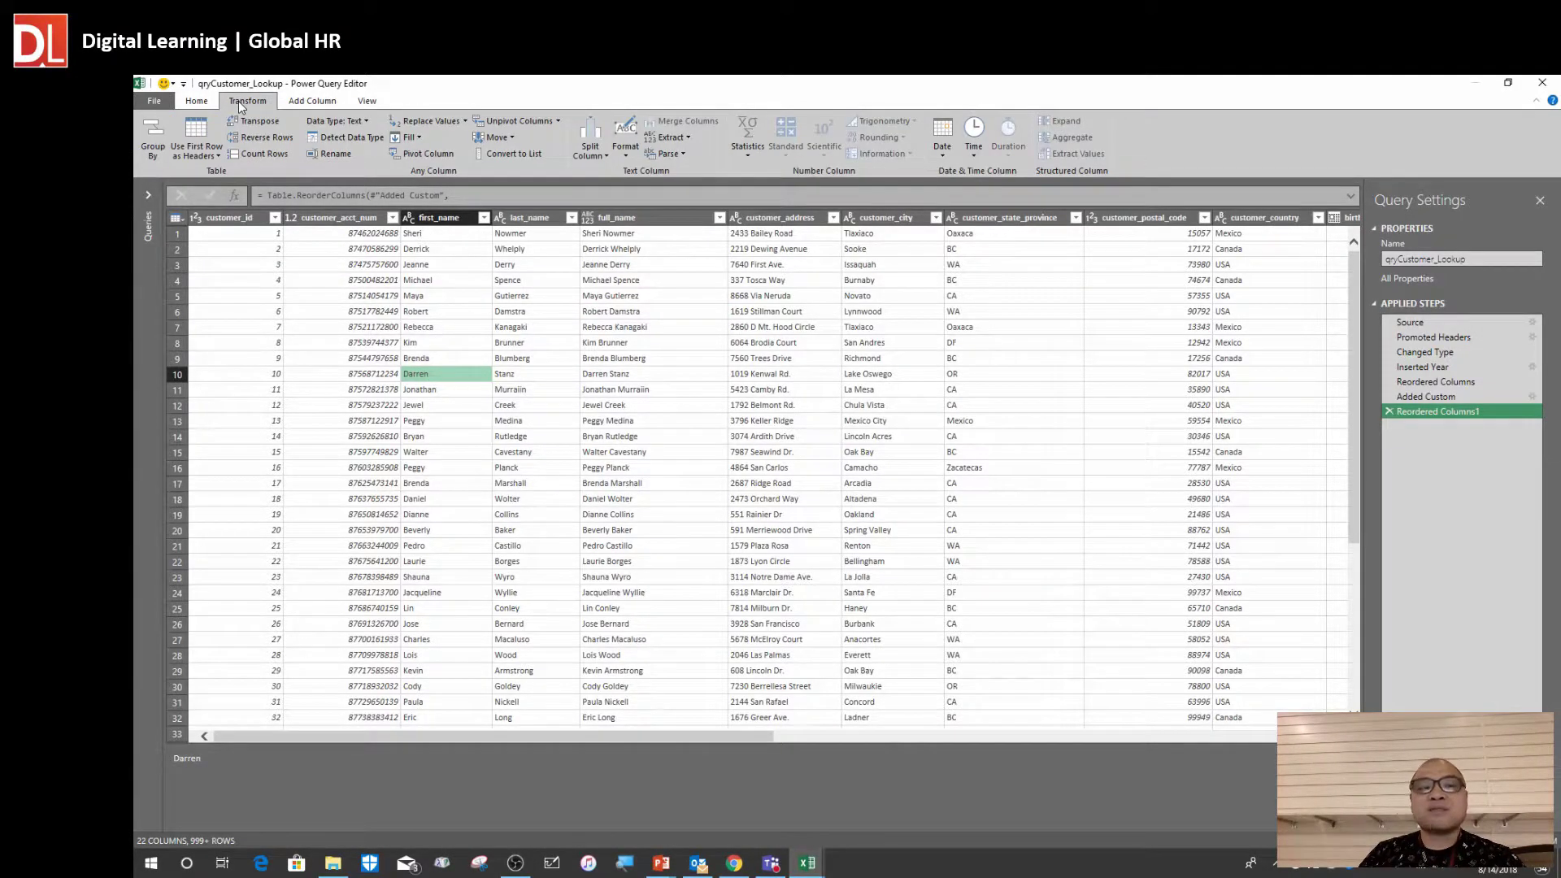
{"action": "left_click", "coordinate": [323, 102]}
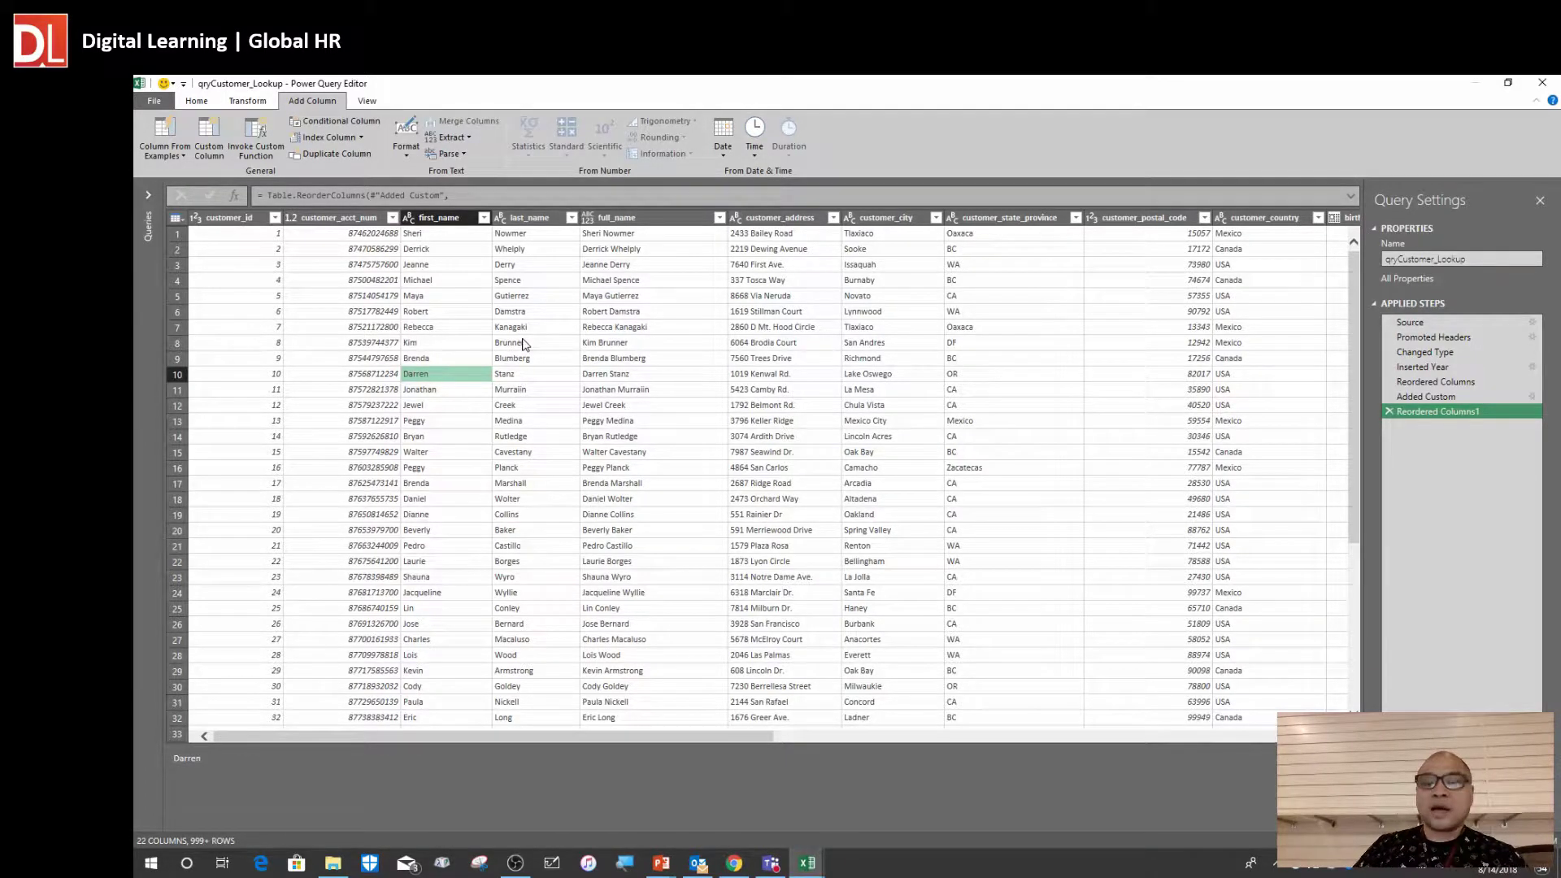
{"action": "left_click", "coordinate": [246, 100]}
{"action": "left_click", "coordinate": [445, 315]}
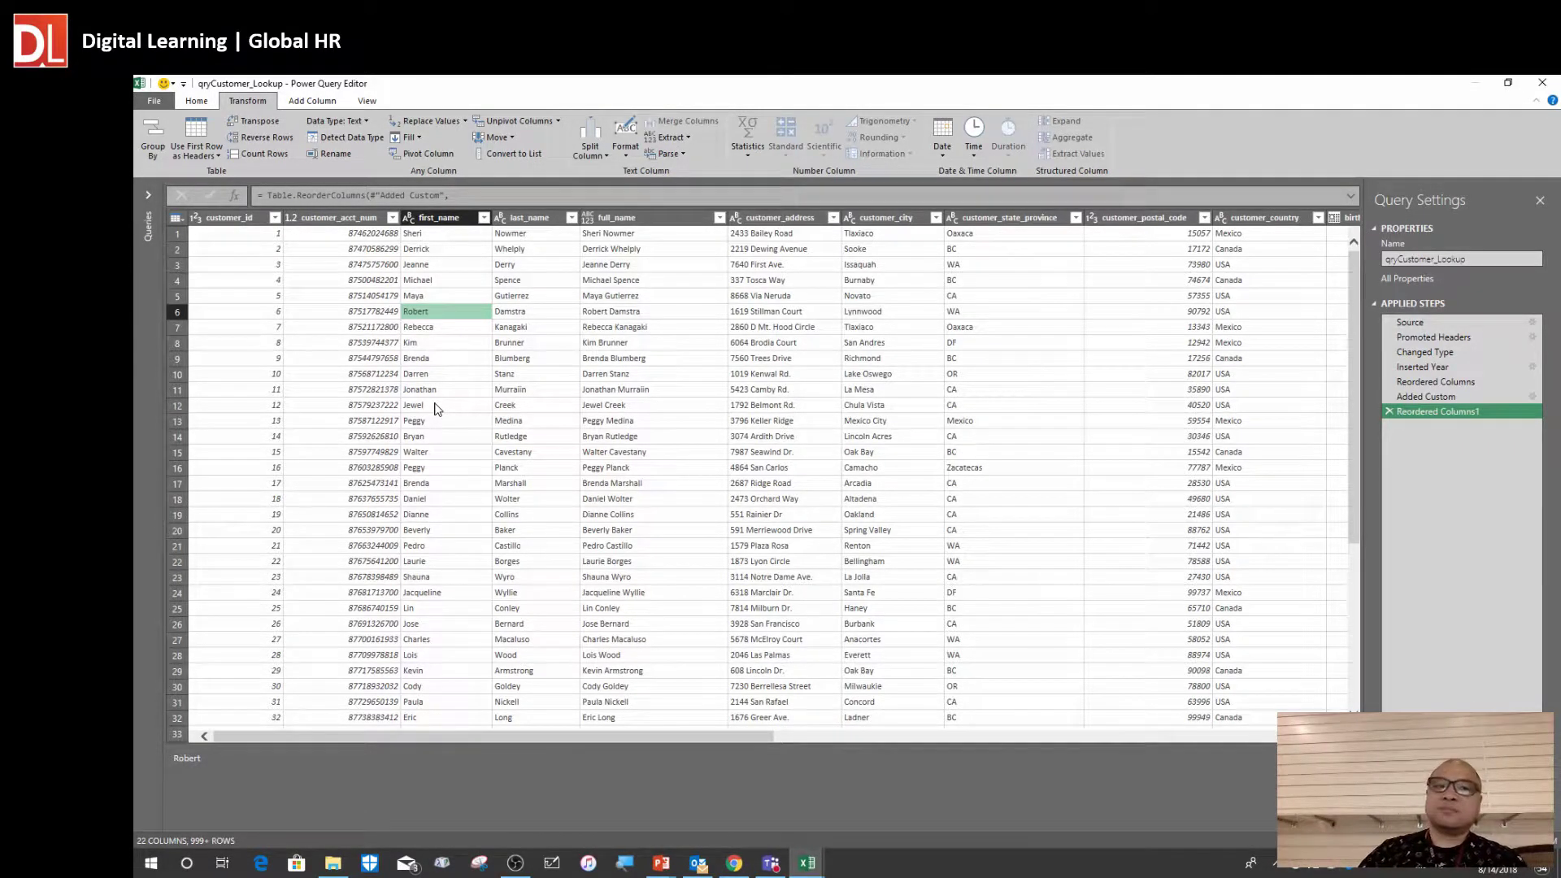
{"action": "left_click", "coordinate": [476, 389]}
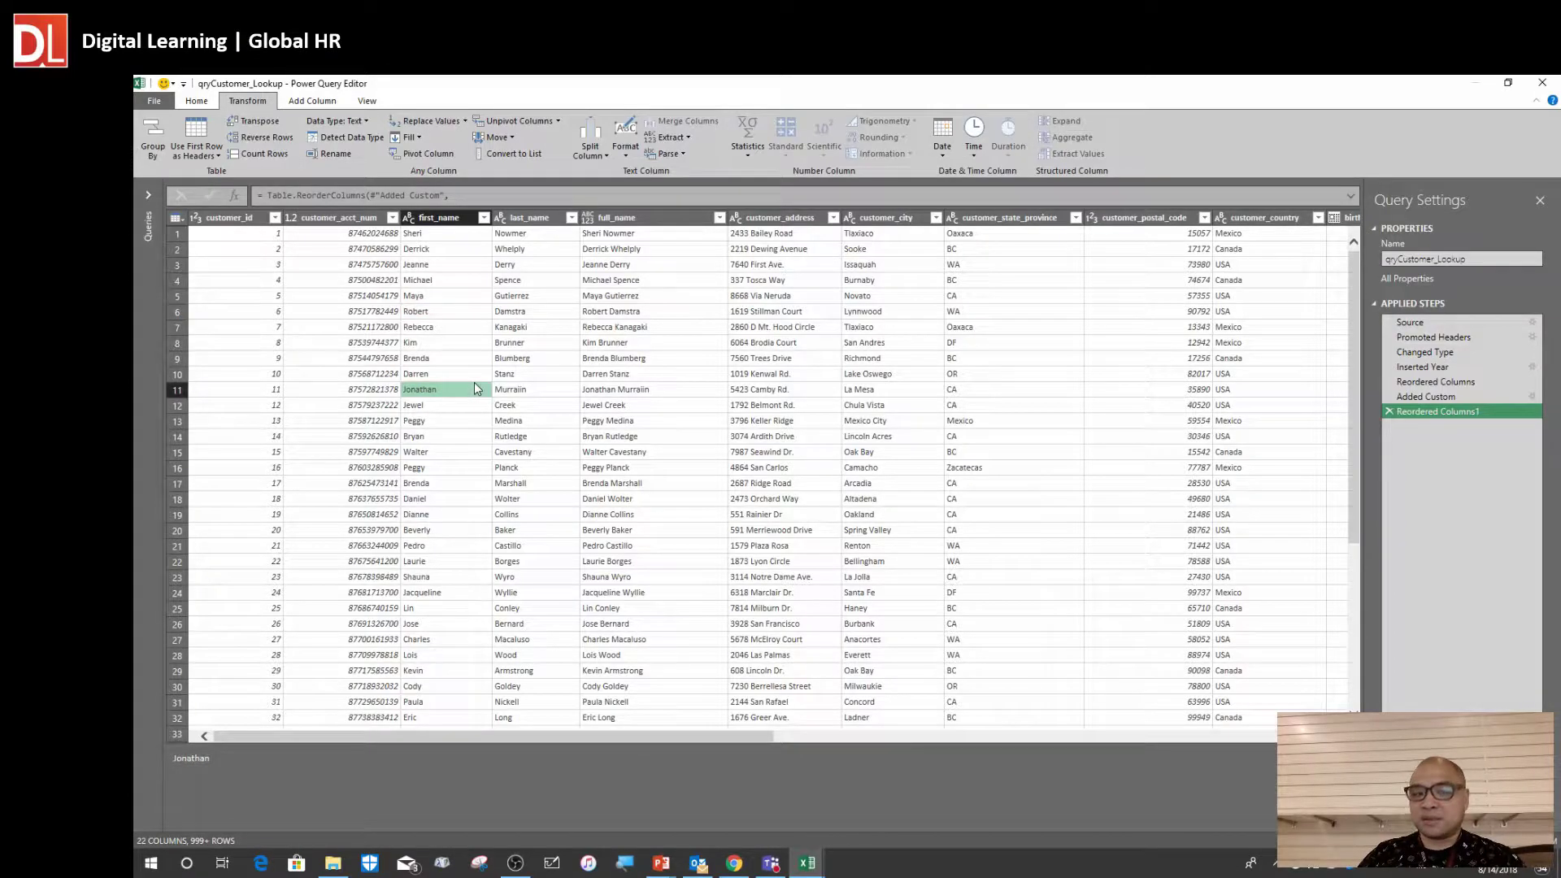
{"action": "left_click", "coordinate": [705, 363]}
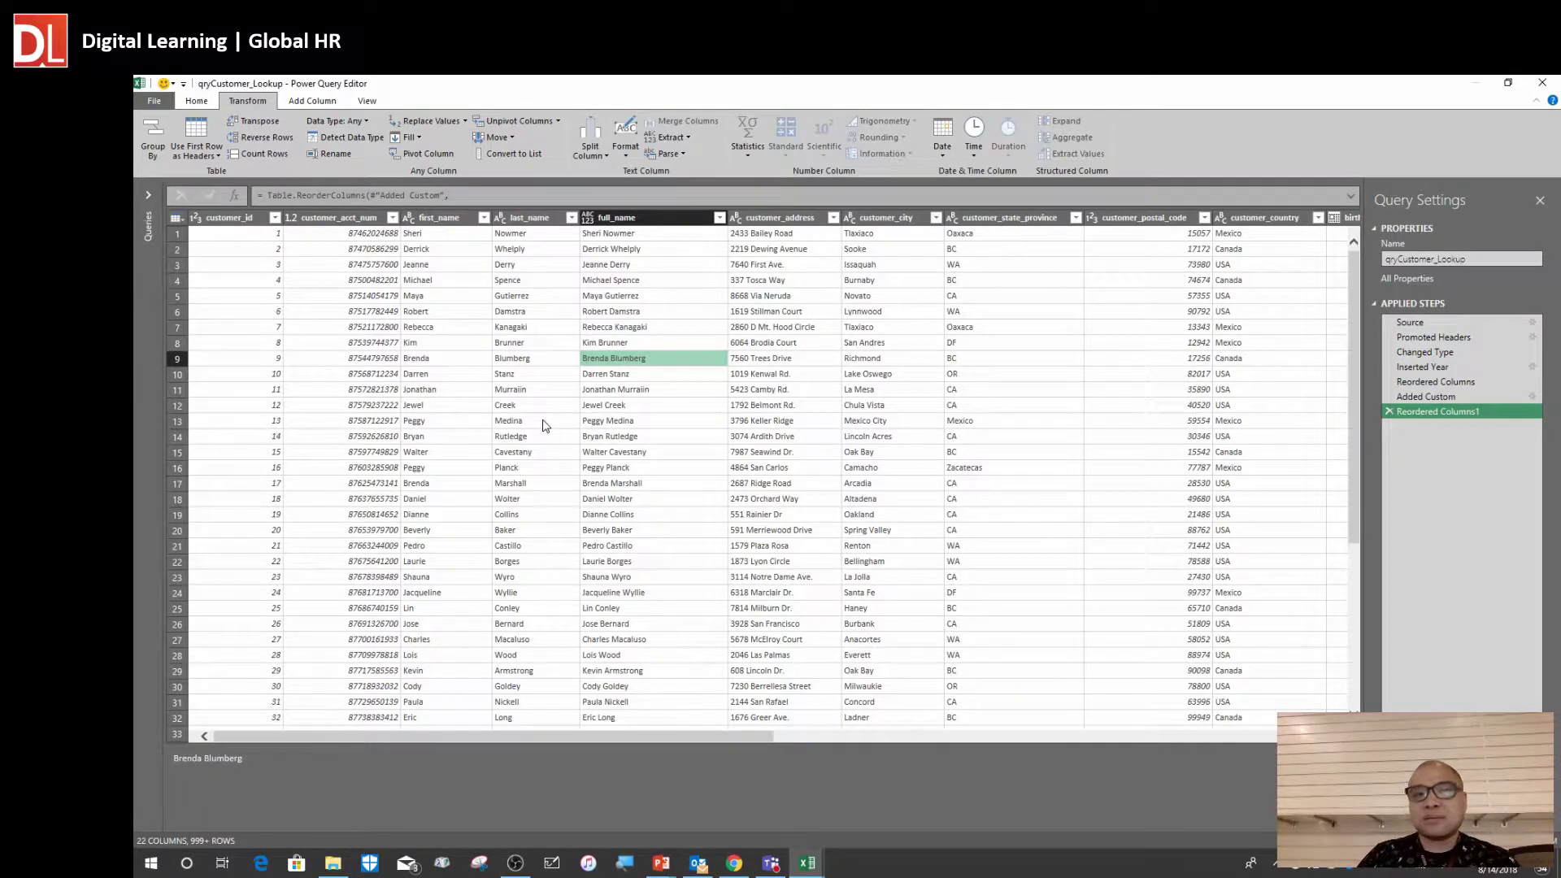
{"action": "left_click", "coordinate": [398, 420]}
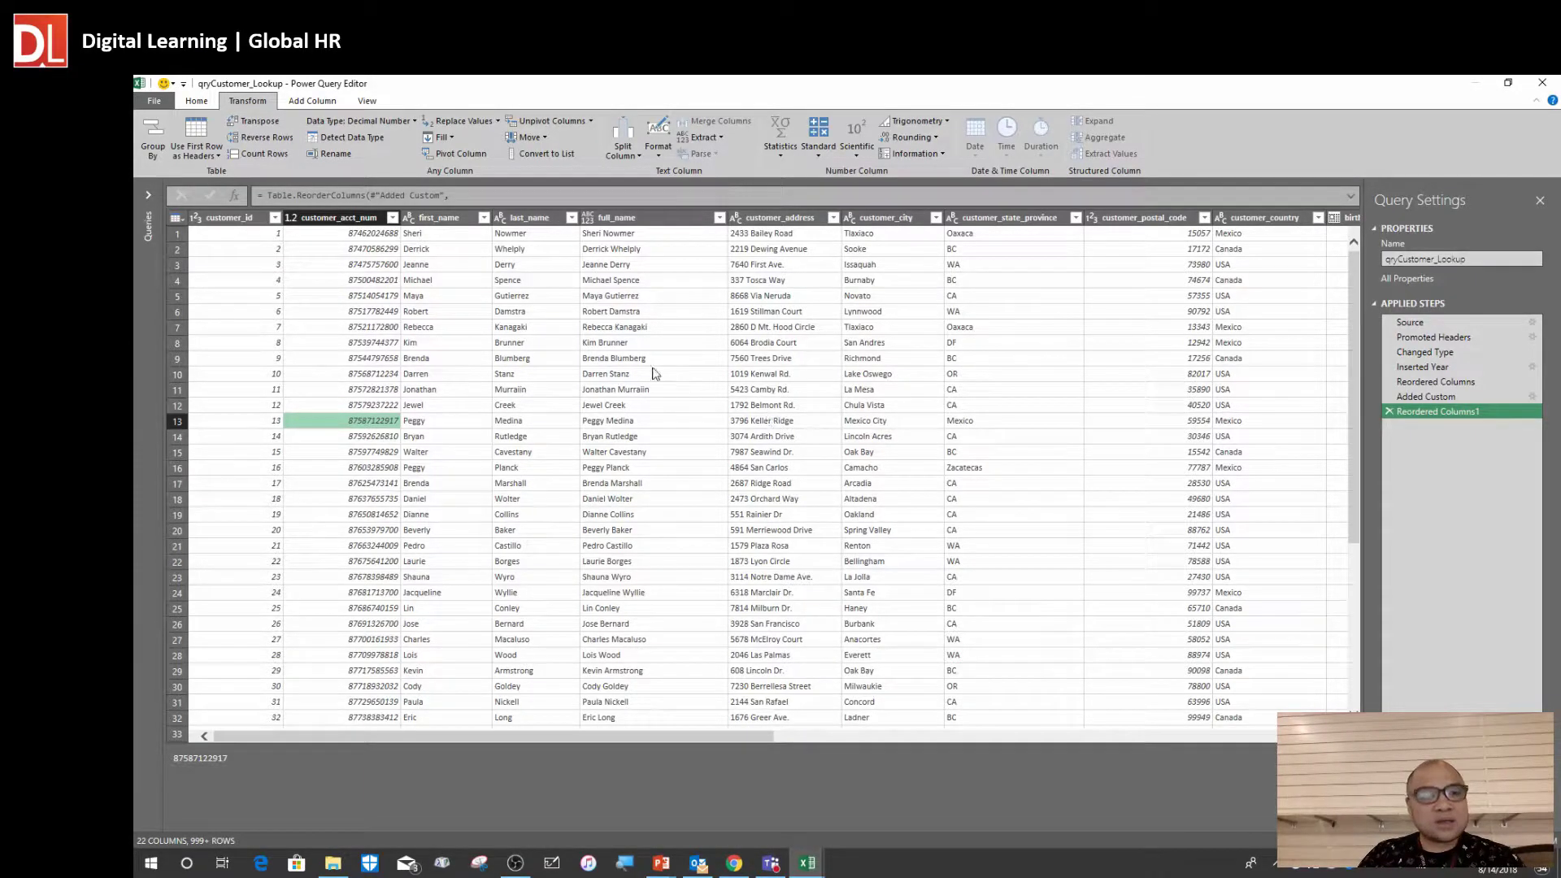
Close the query and load it as a table on a new worksheet, also adding the data to the Data Model
{"action": "left_click", "coordinate": [154, 101]}
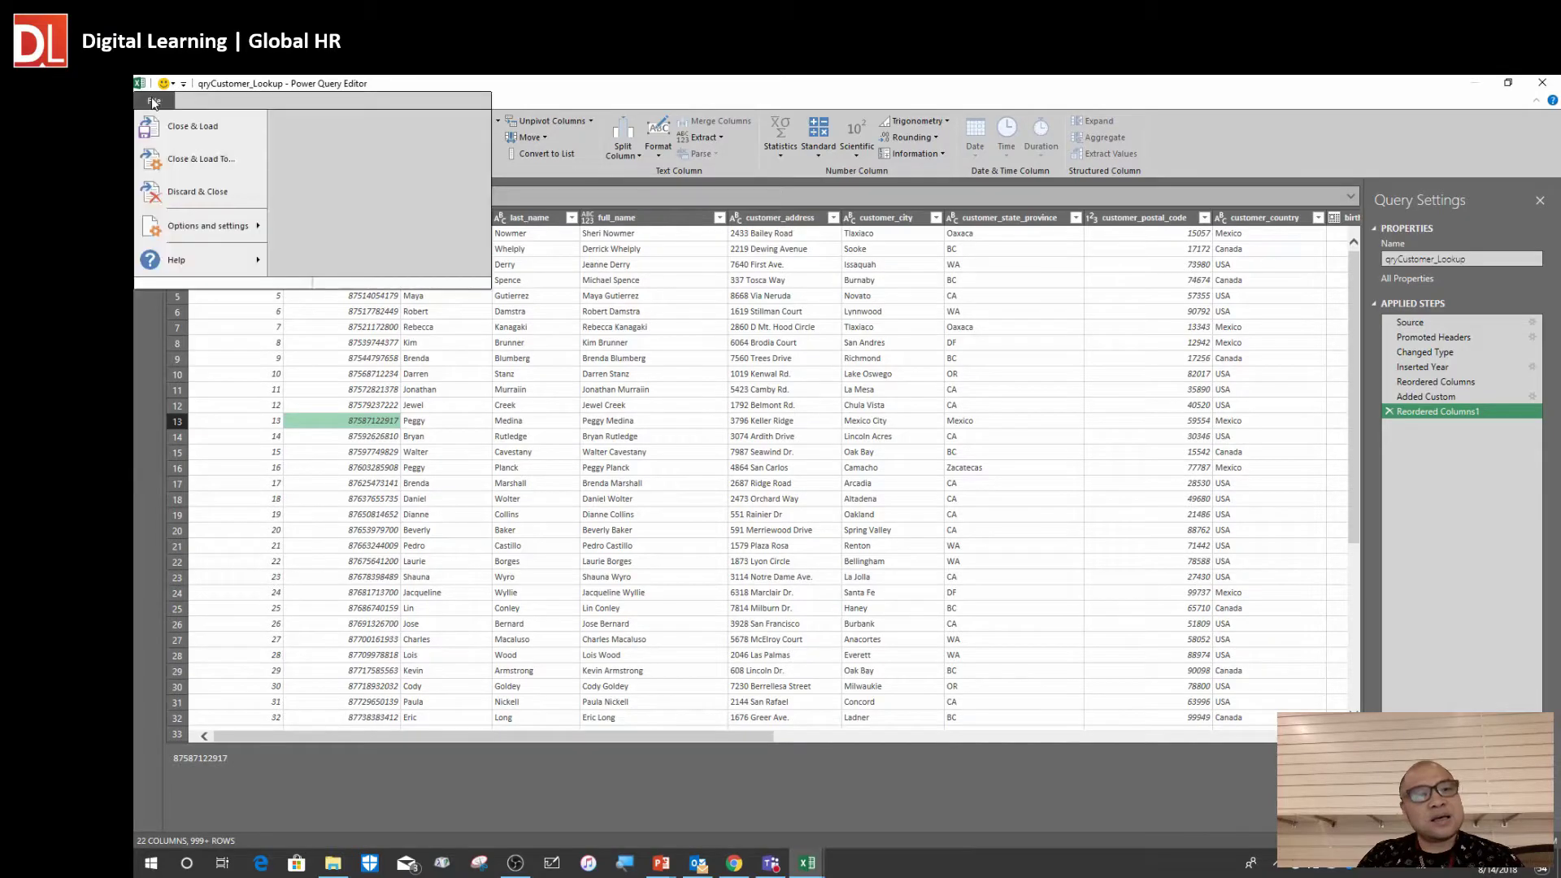
{"action": "left_click", "coordinate": [185, 163]}
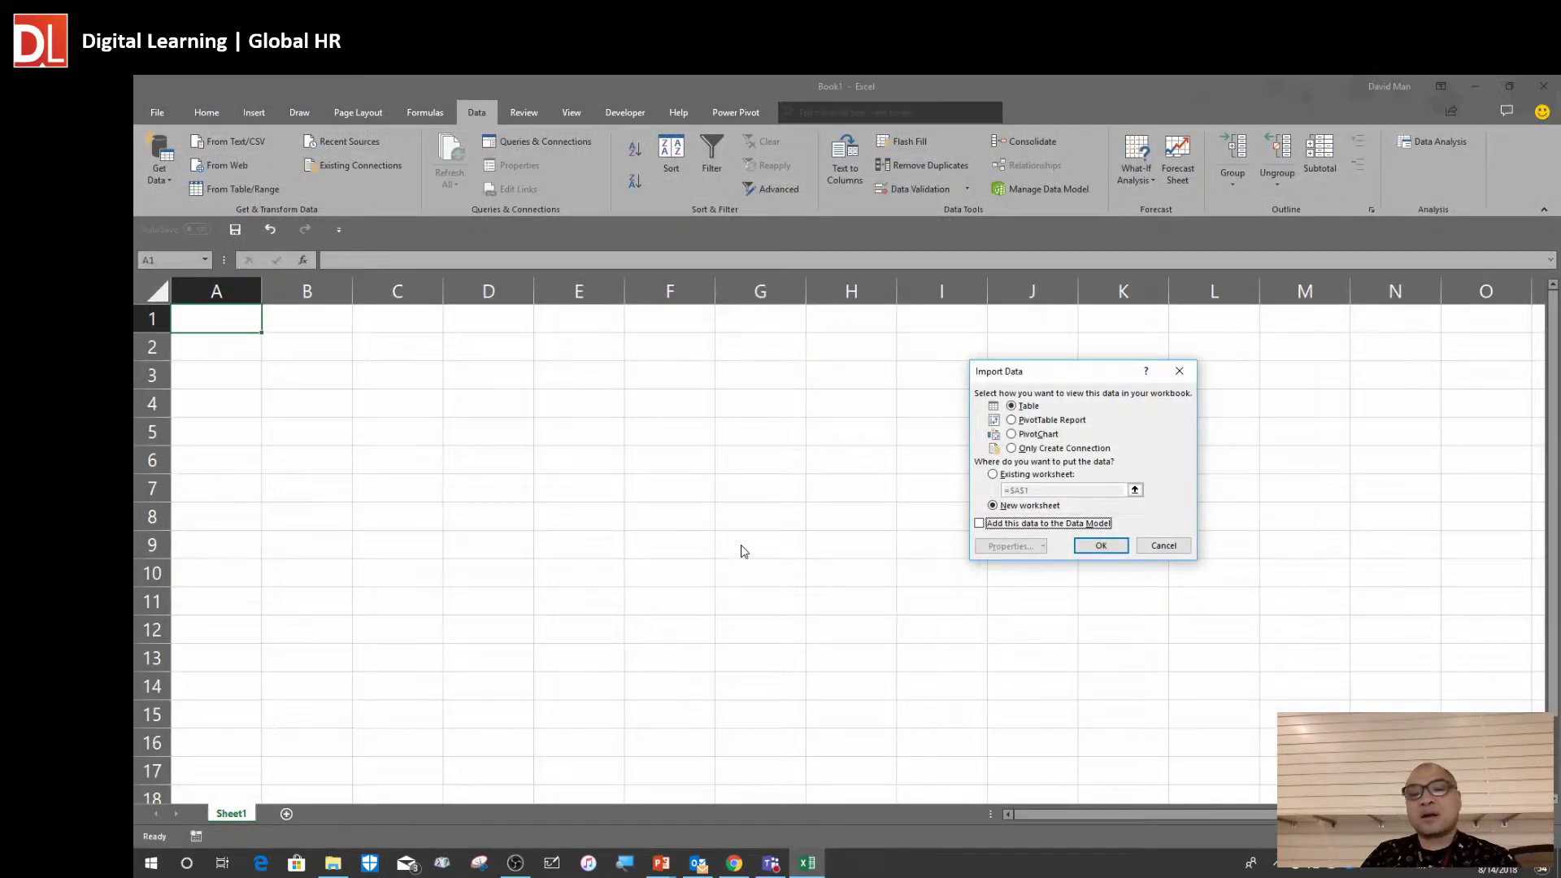
{"action": "left_click_drag", "start_coordinate": [1052, 373], "coordinate": [766, 223]}
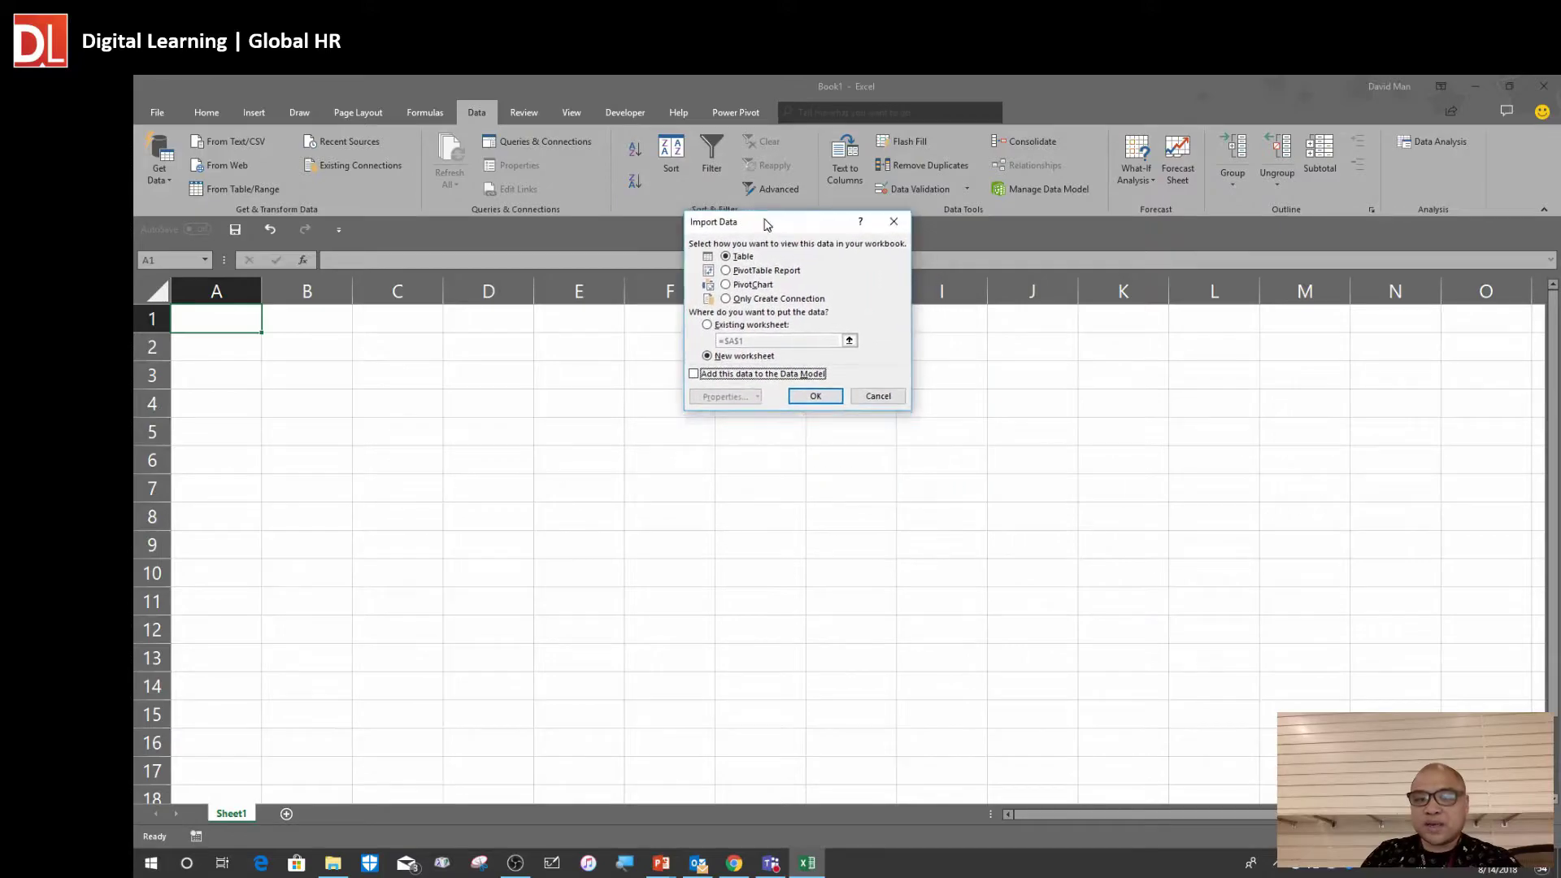
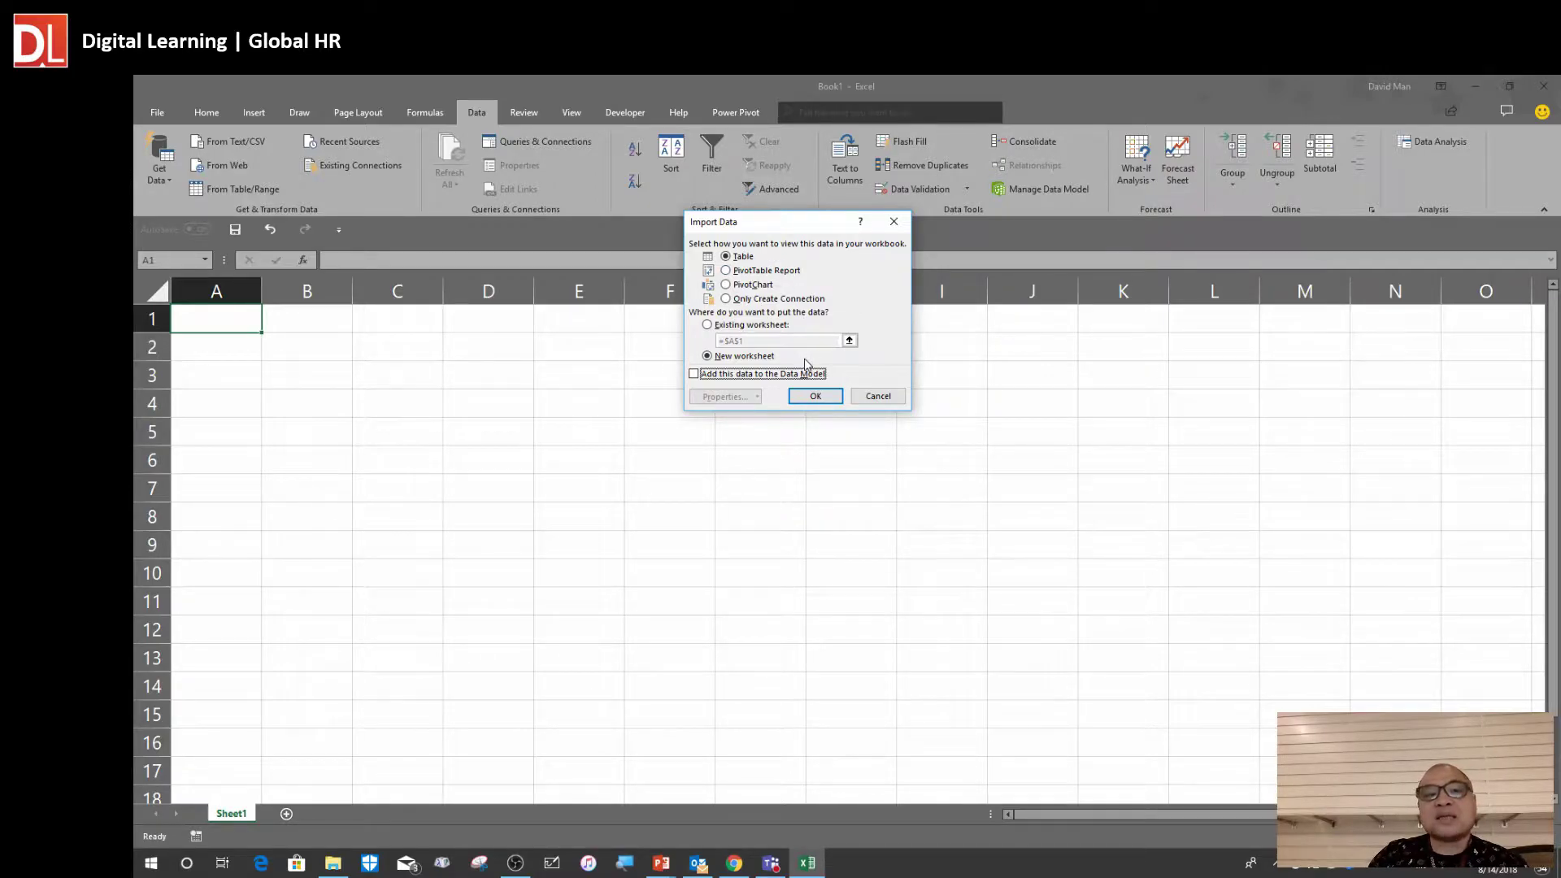
{"action": "left_click", "coordinate": [747, 257]}
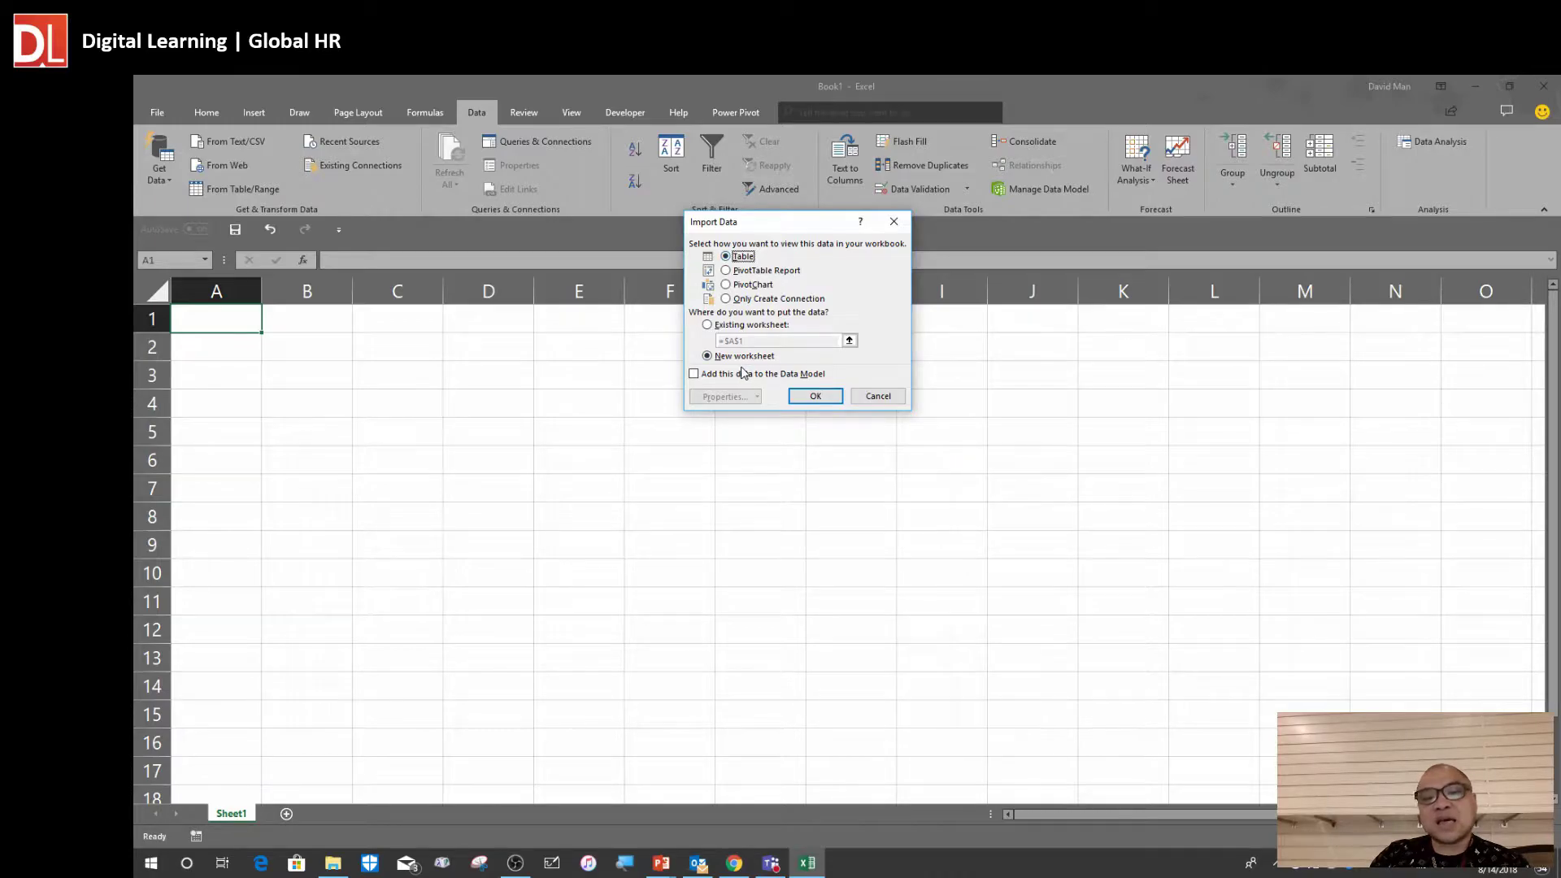
{"action": "left_click", "coordinate": [695, 376]}
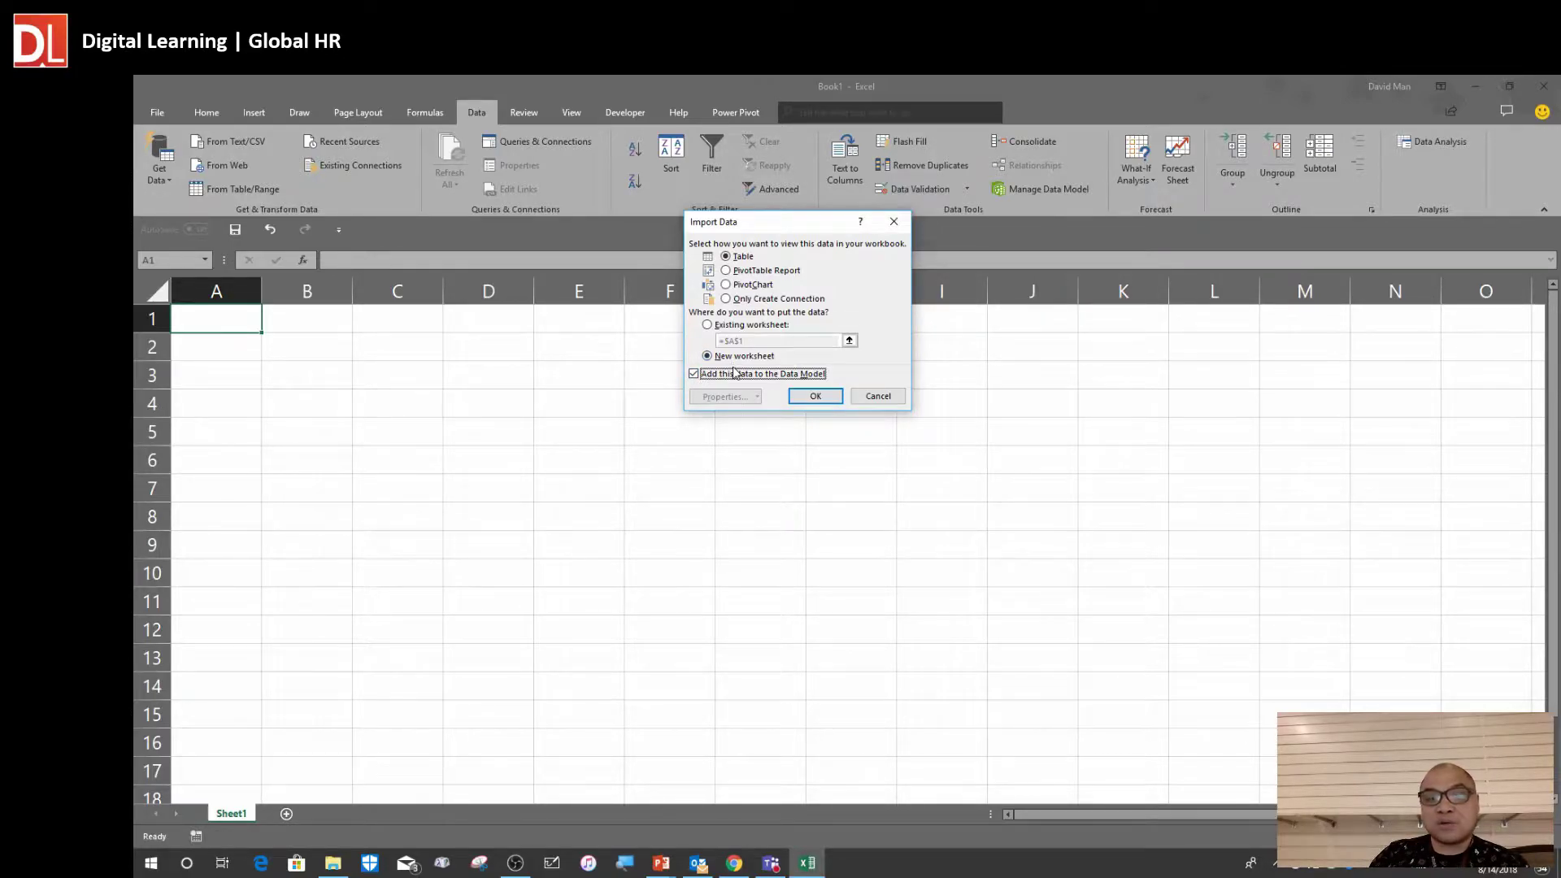
{"action": "left_click", "coordinate": [812, 397]}
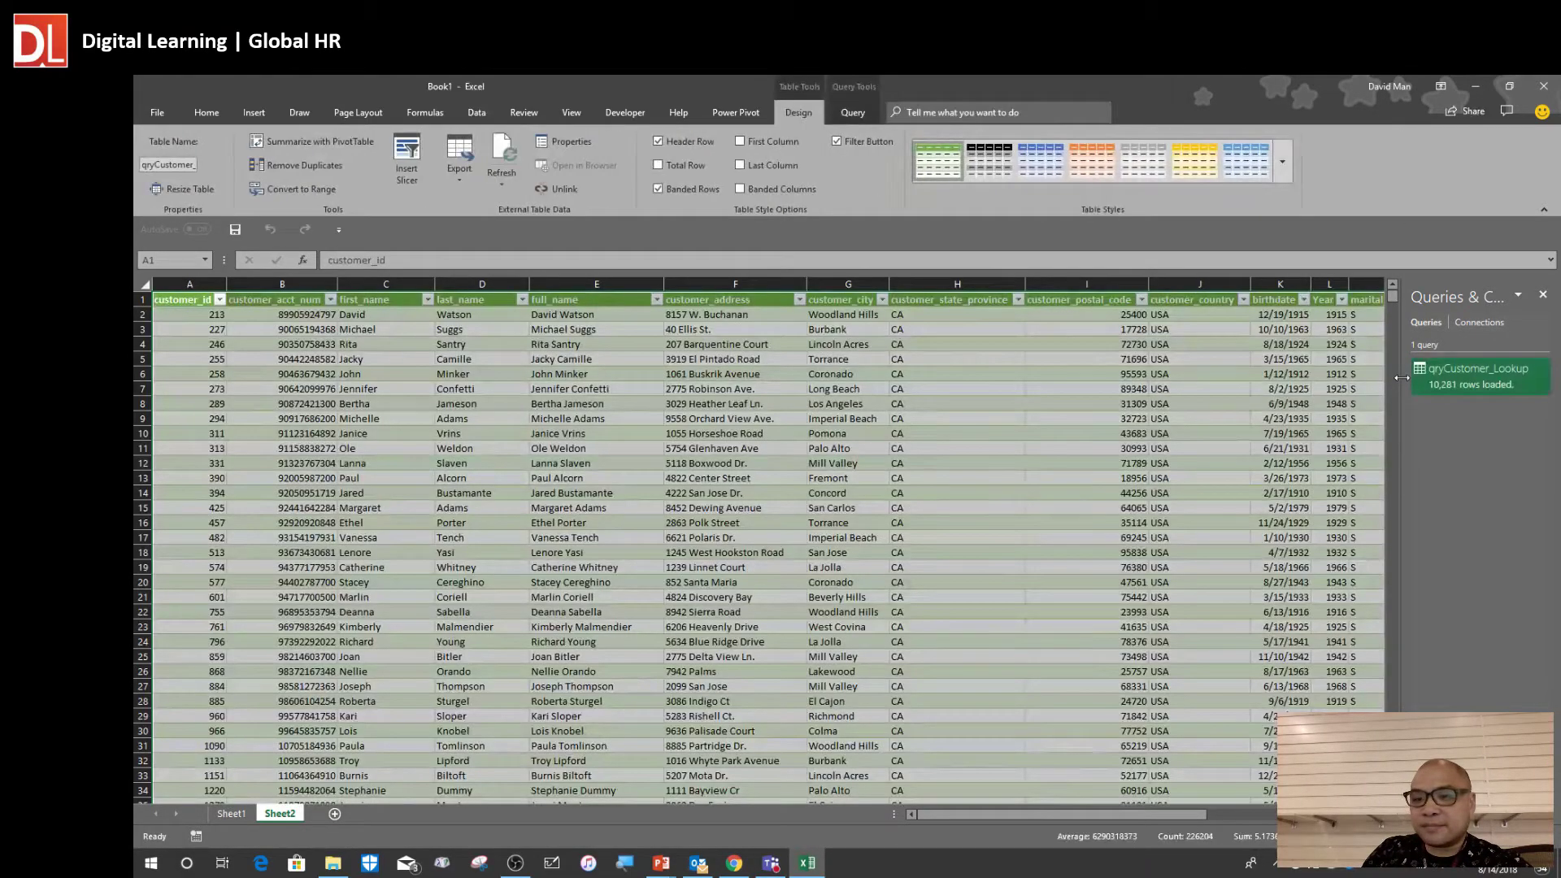
Widen the Queries & Connections area enough to read qryCustomer_Lookup's load status beside the customer table
{"action": "left_click_drag", "start_coordinate": [1402, 377], "coordinate": [1038, 382]}
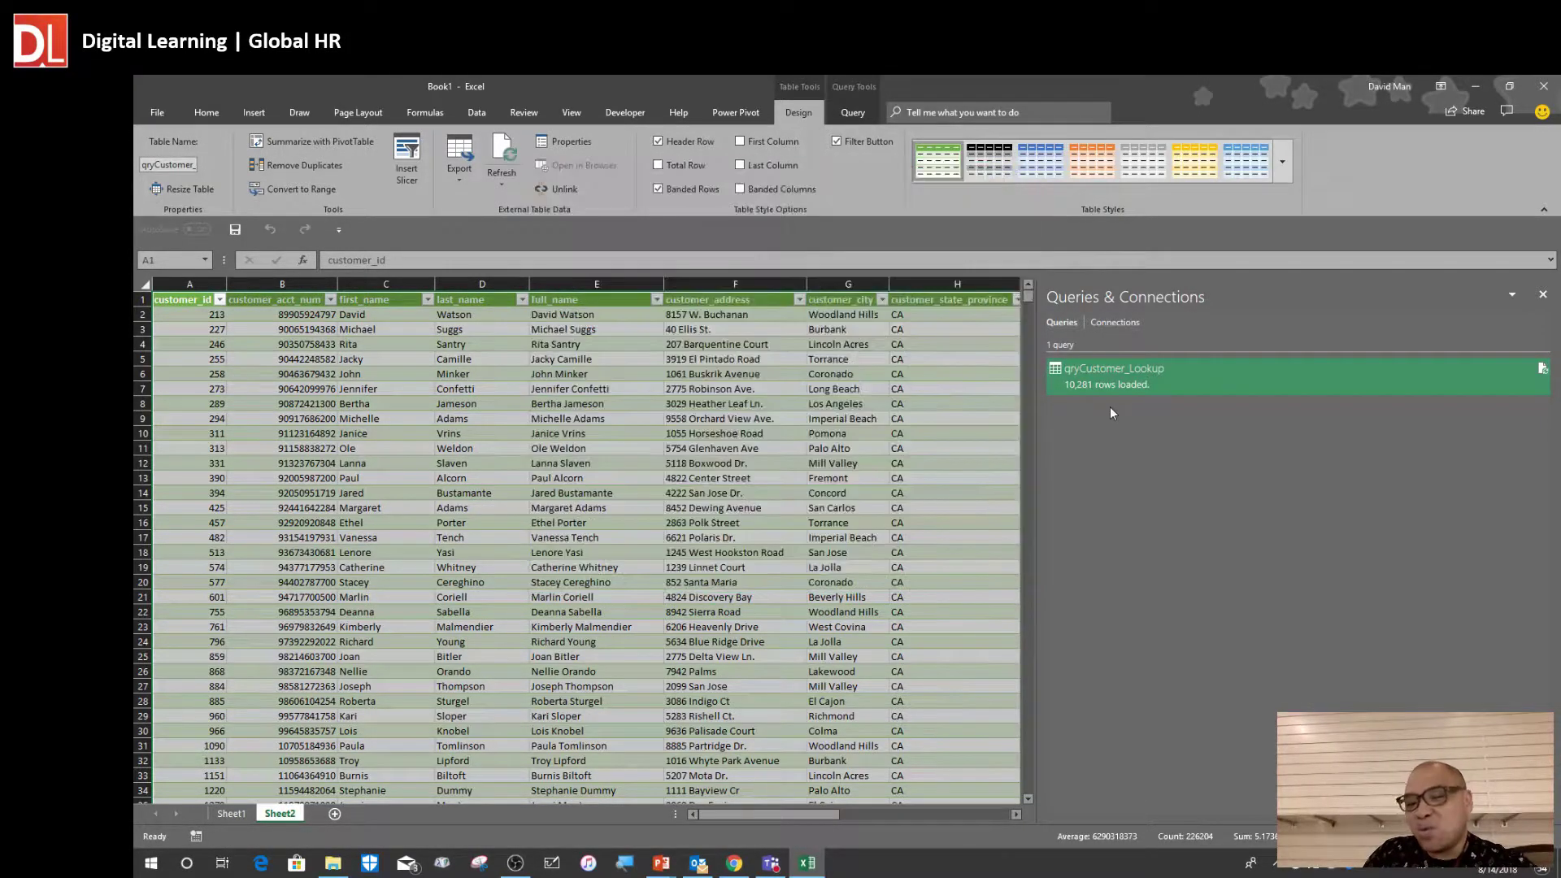
{"action": "left_click", "coordinate": [772, 448]}
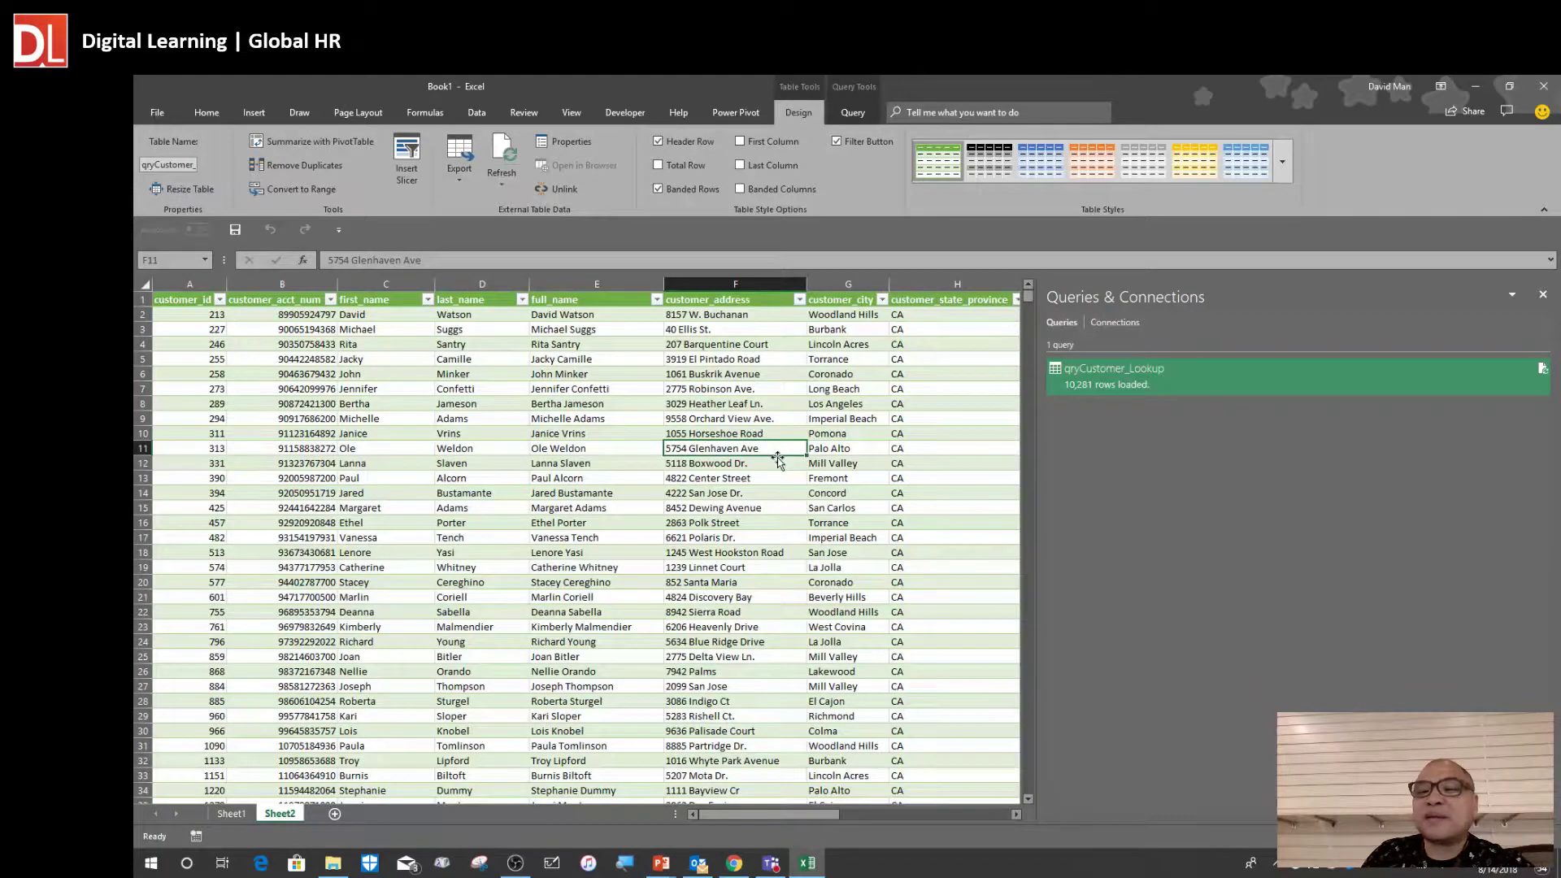
{"action": "left_click_drag", "start_coordinate": [1039, 484], "coordinate": [1180, 476]}
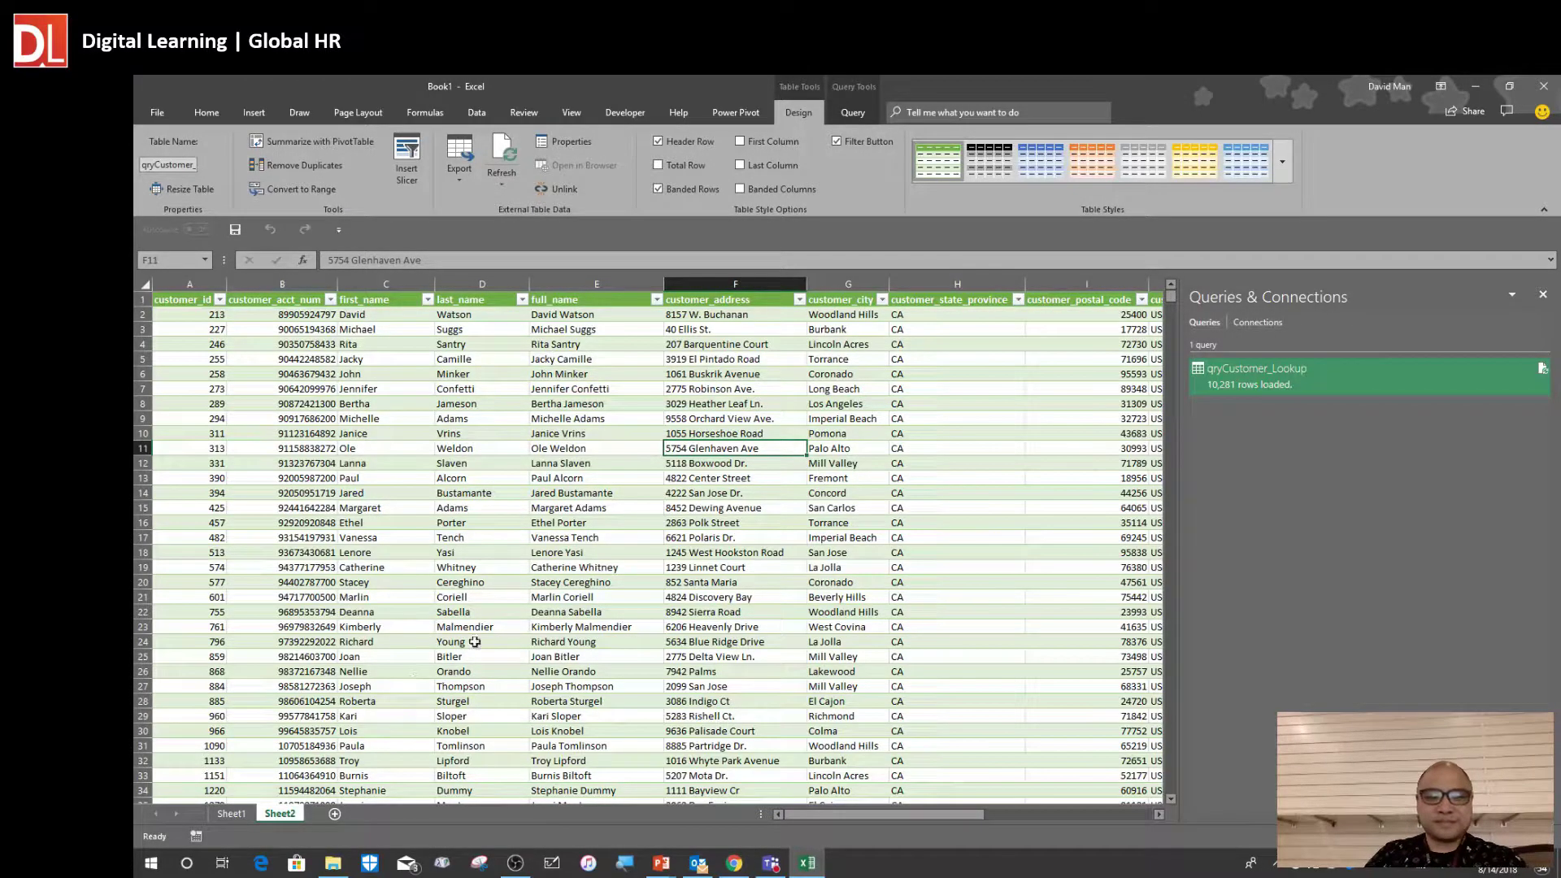
{"action": "left_click", "coordinate": [352, 509]}
{"action": "left_click", "coordinate": [484, 406]}
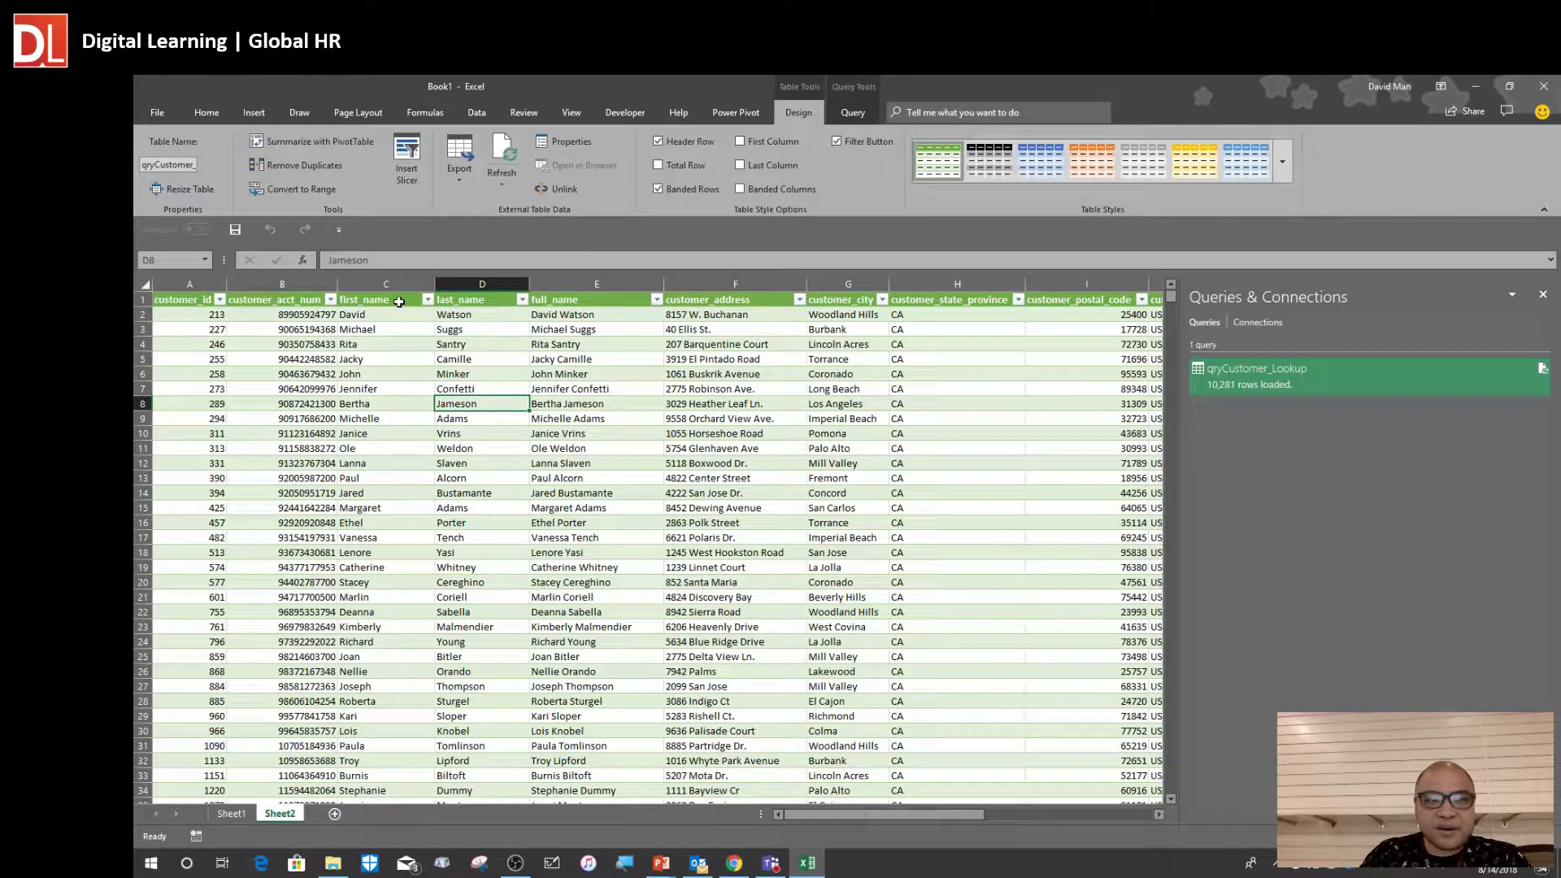
Start a text/CSV import of Product_Lookup.csv from the CSV_Files folder
{"action": "left_click", "coordinate": [478, 113]}
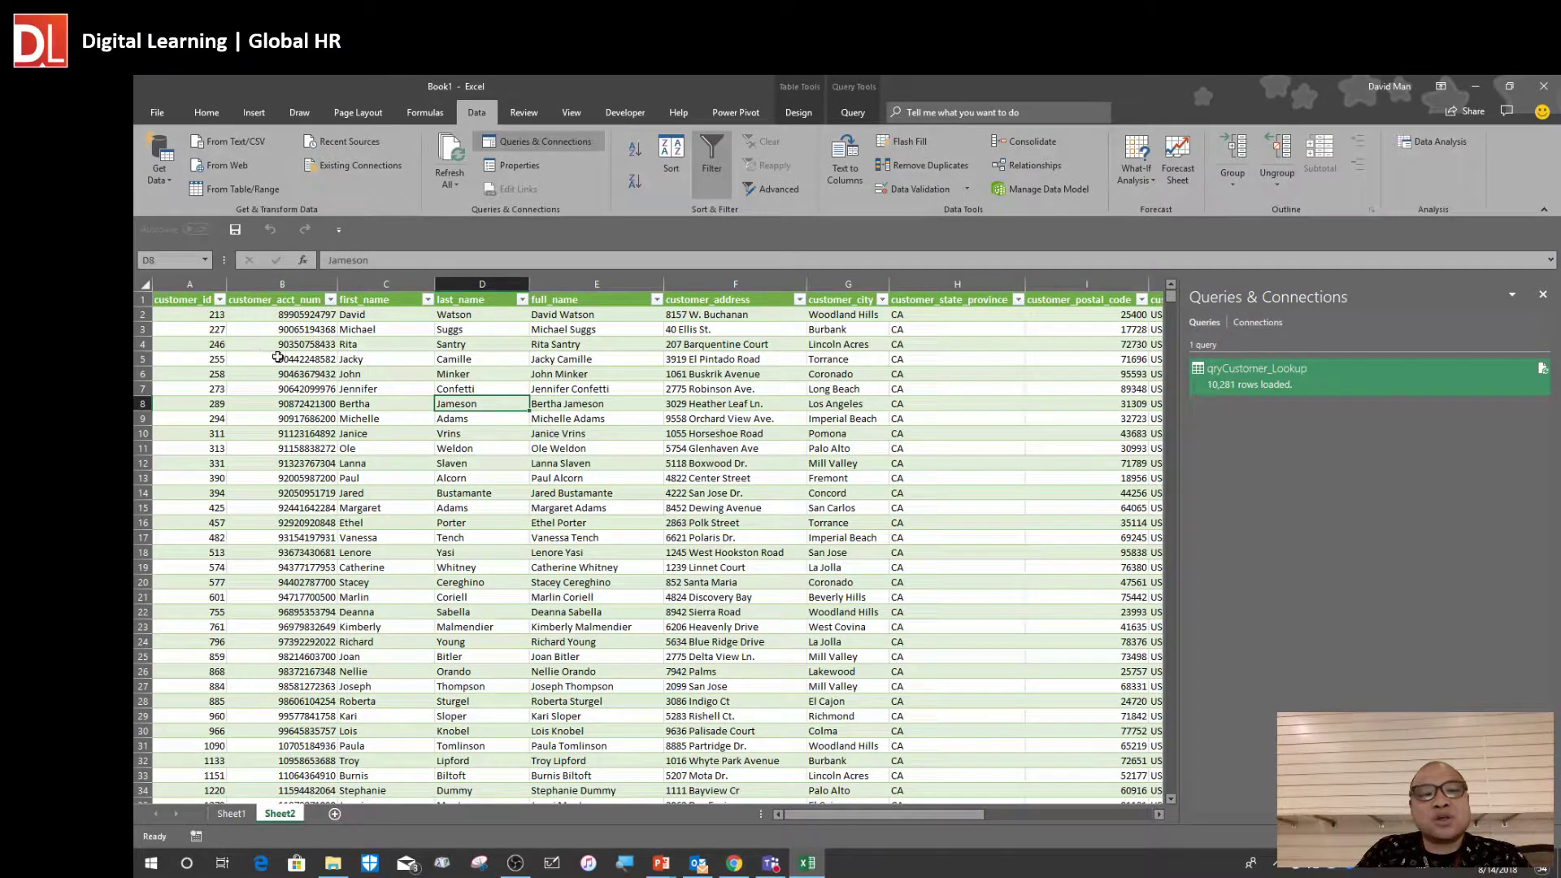
{"action": "left_click", "coordinate": [173, 181]}
{"action": "mouse_move", "coordinate": [184, 216]}
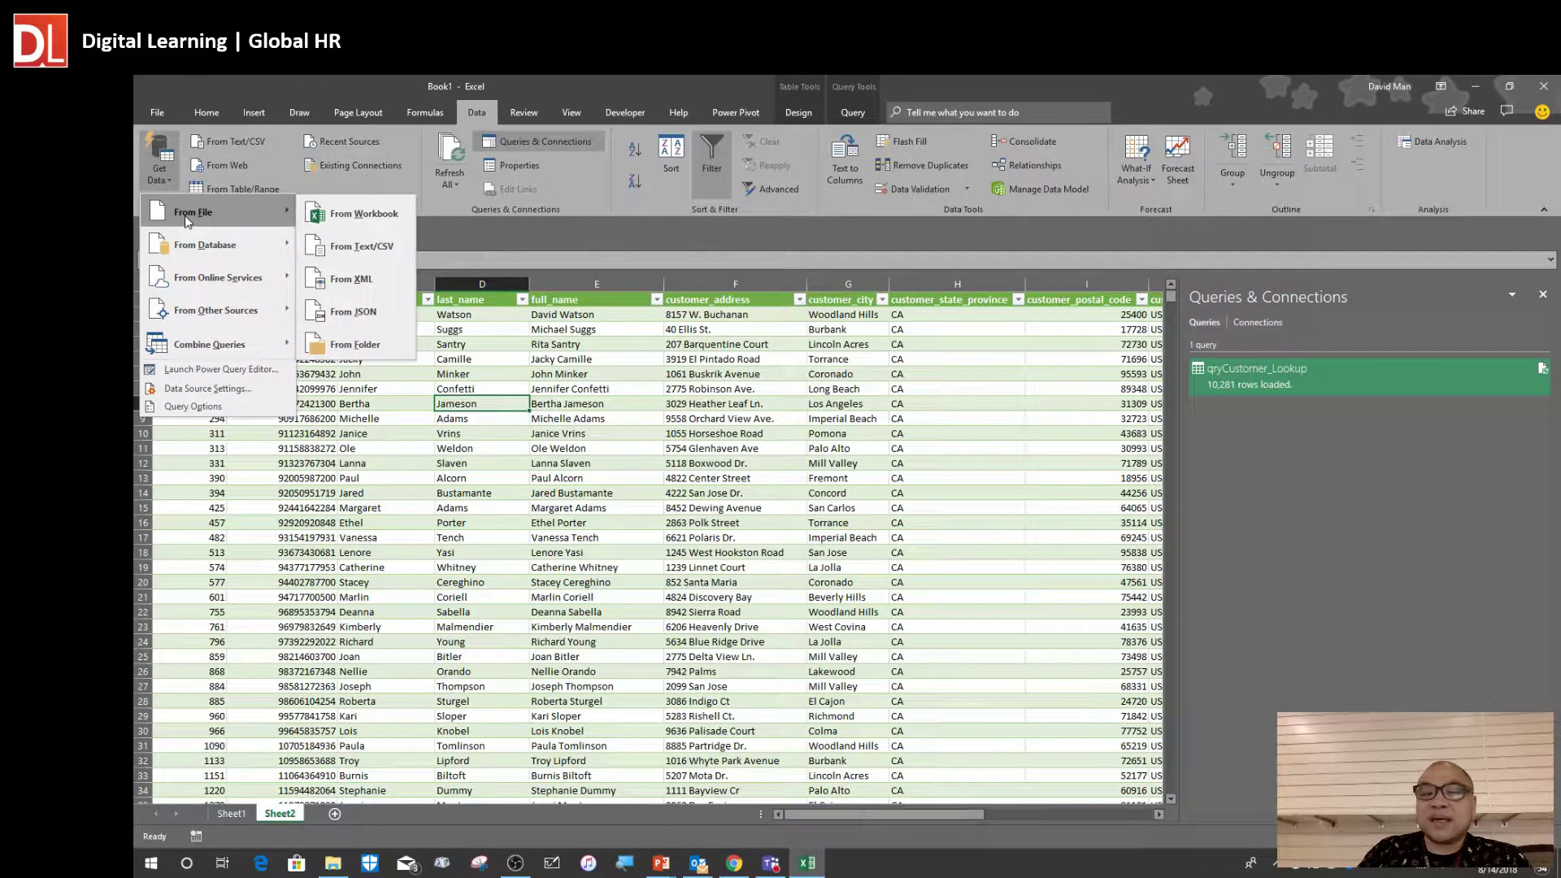
{"action": "left_click", "coordinate": [313, 75]}
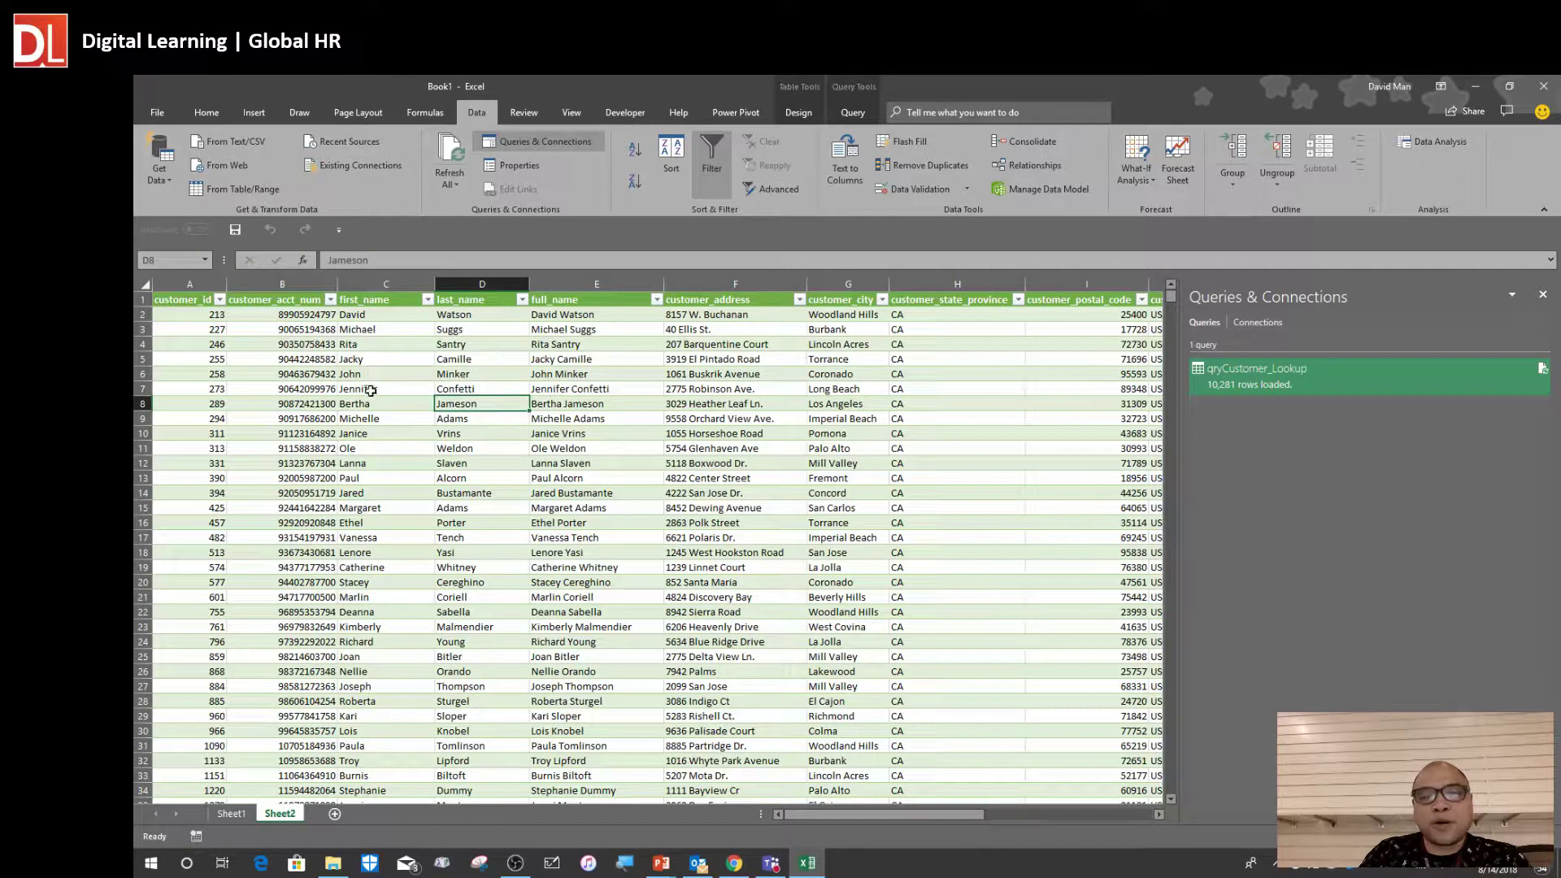
{"action": "left_click", "coordinate": [231, 146]}
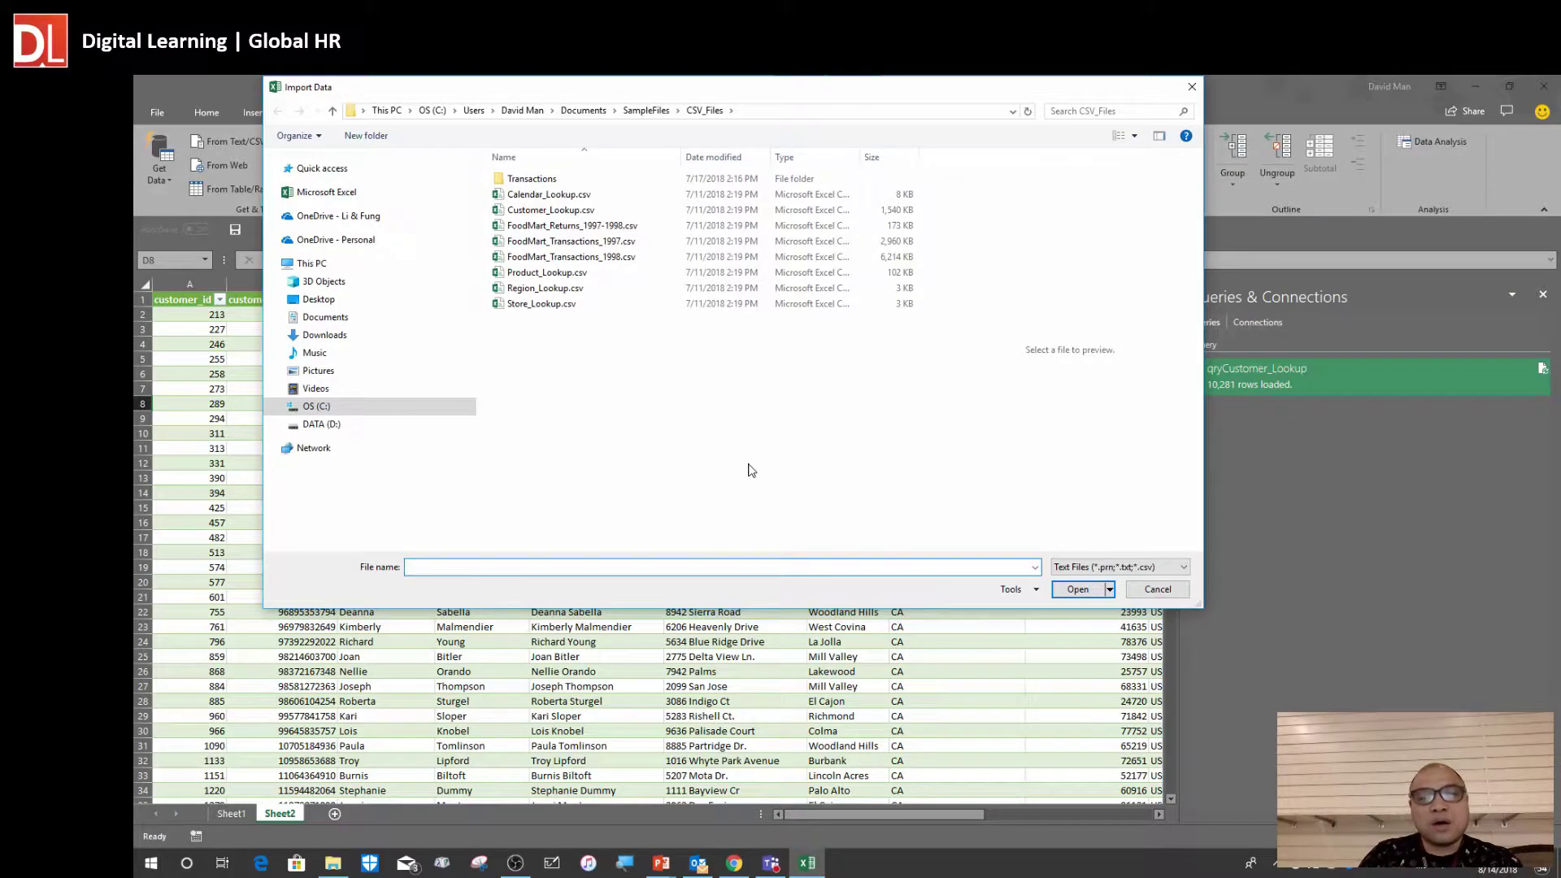
{"action": "left_click", "coordinate": [567, 276]}
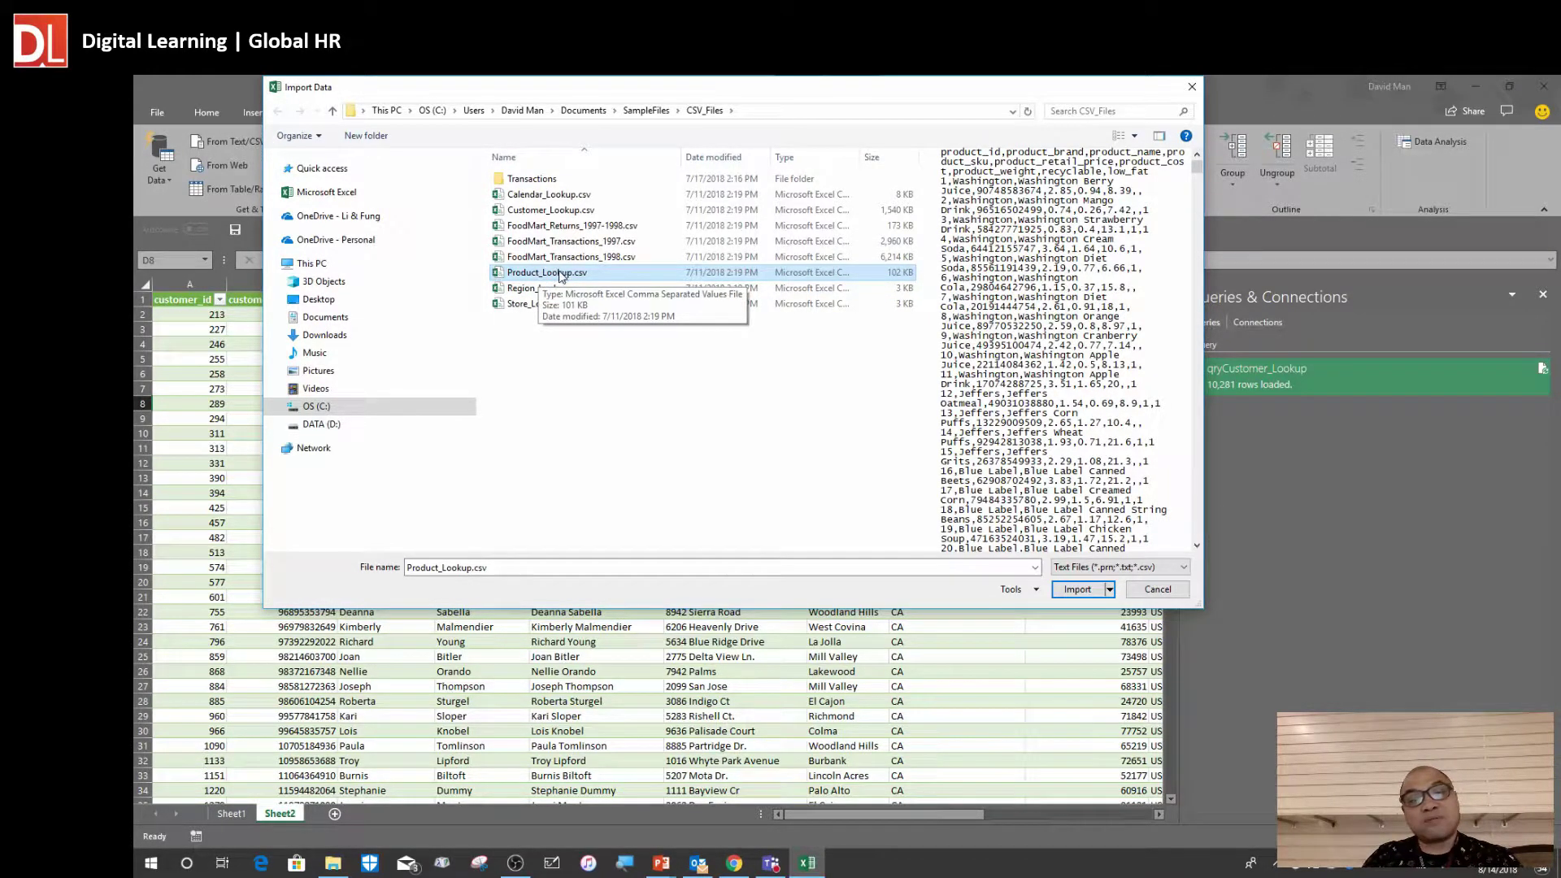
{"action": "double_click", "coordinate": [557, 274]}
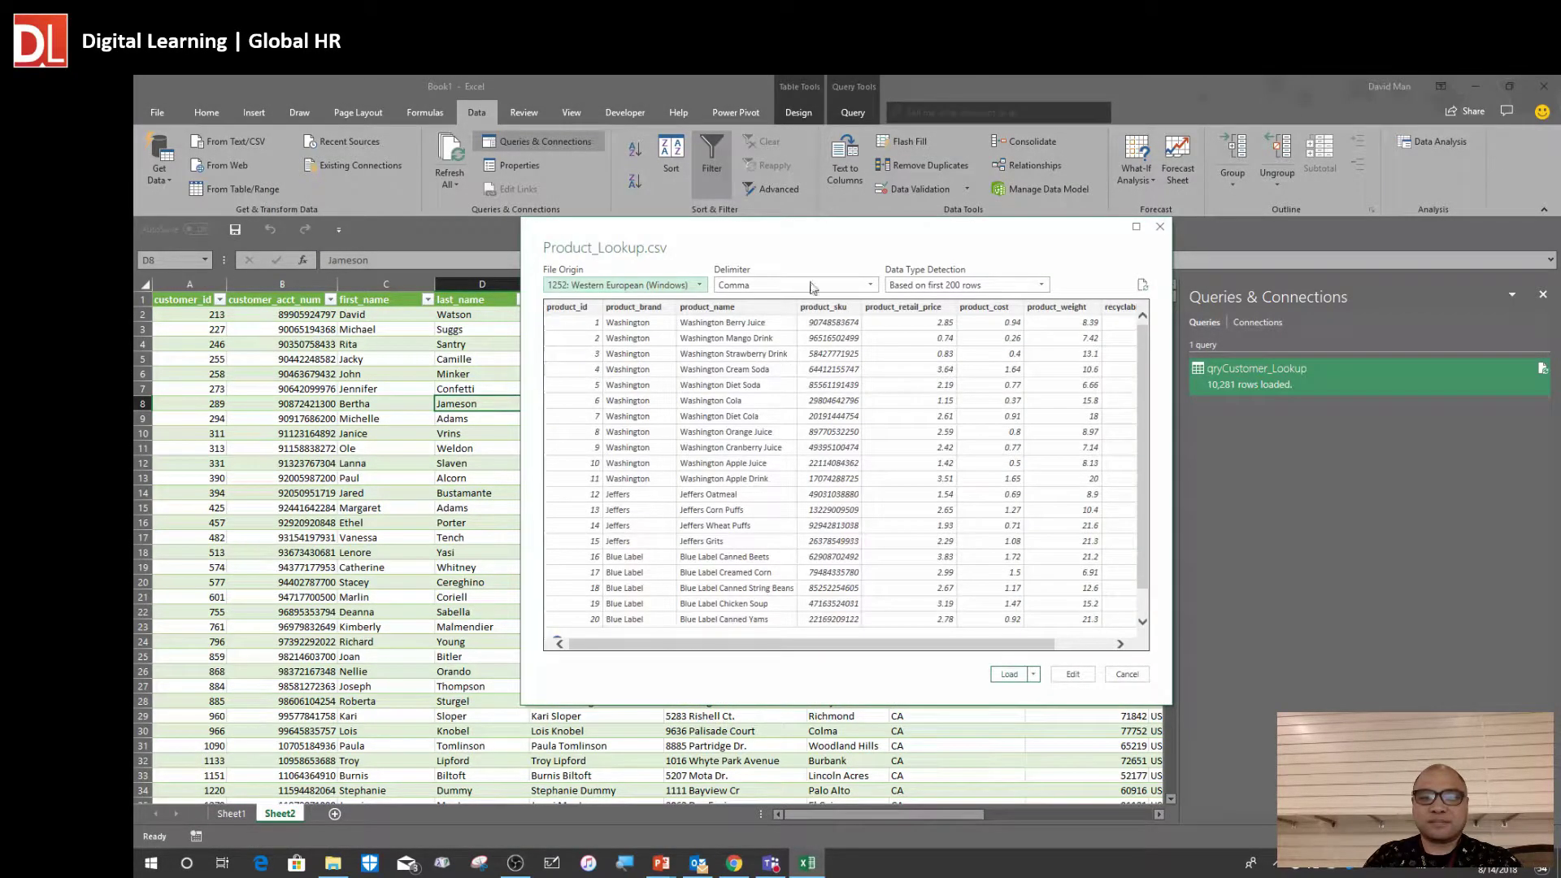
Open the previewed Product_Lookup data for editing in Power Query Editor and select a value in the product_name column
{"action": "left_click_drag", "start_coordinate": [681, 237], "coordinate": [739, 173]}
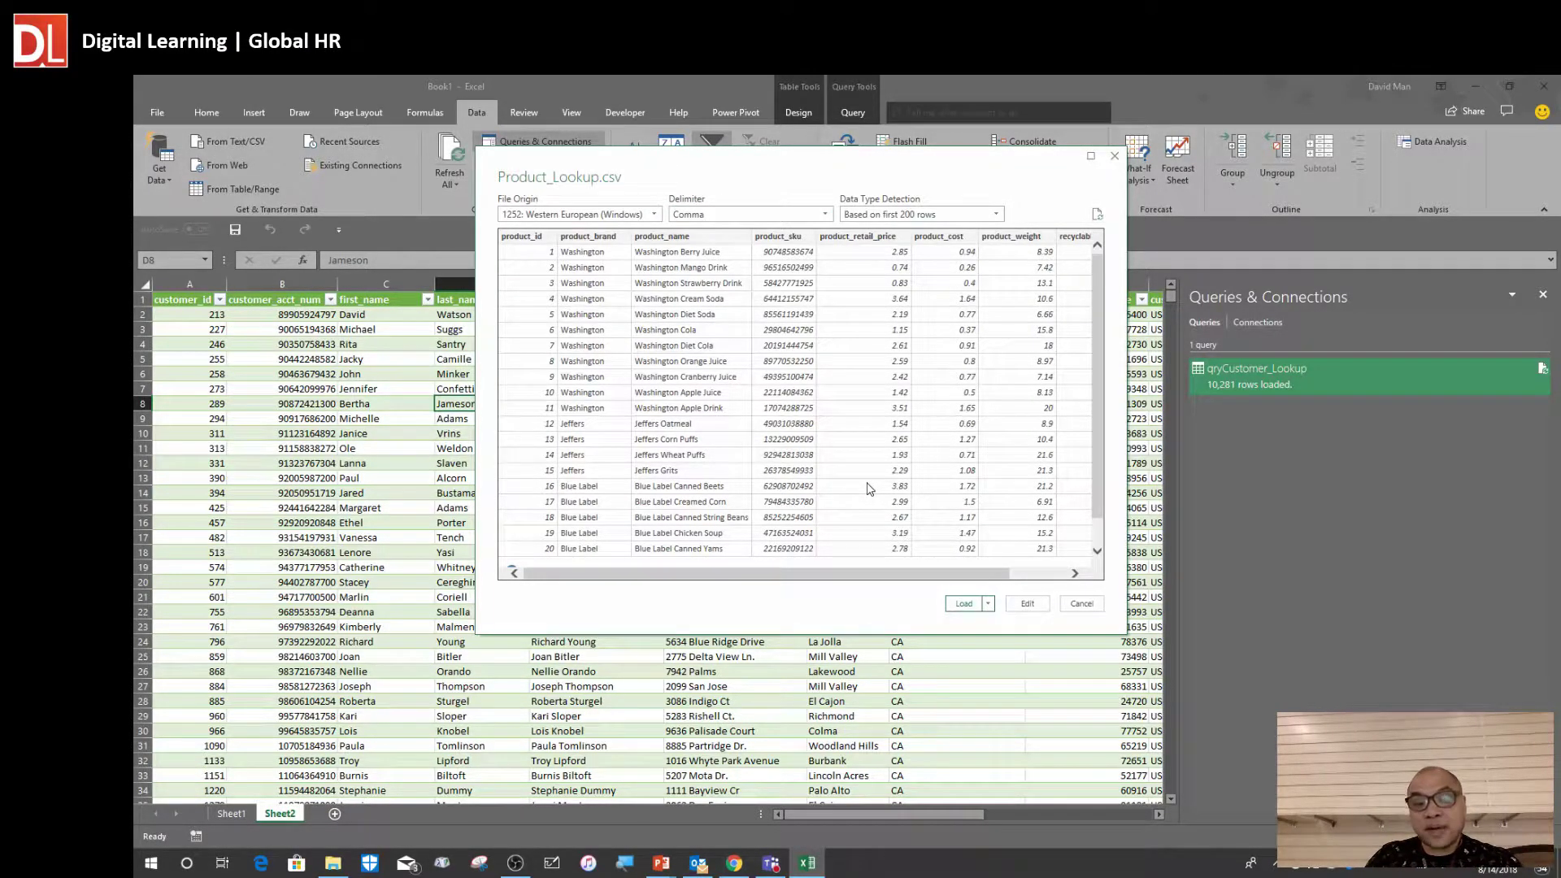
{"action": "left_click", "coordinate": [1028, 604]}
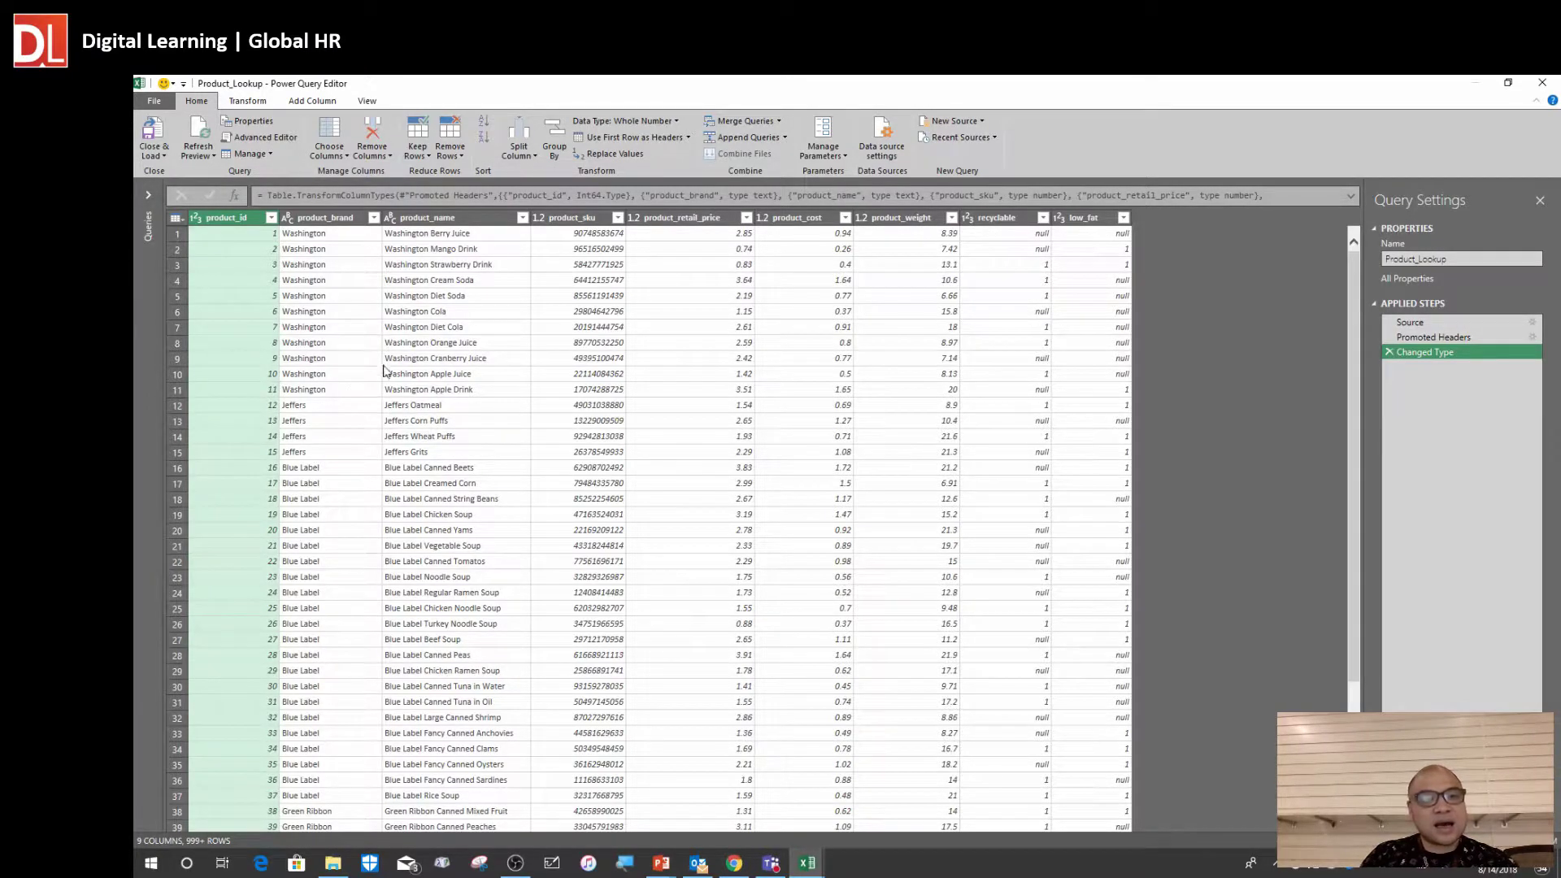
{"action": "left_click", "coordinate": [433, 328]}
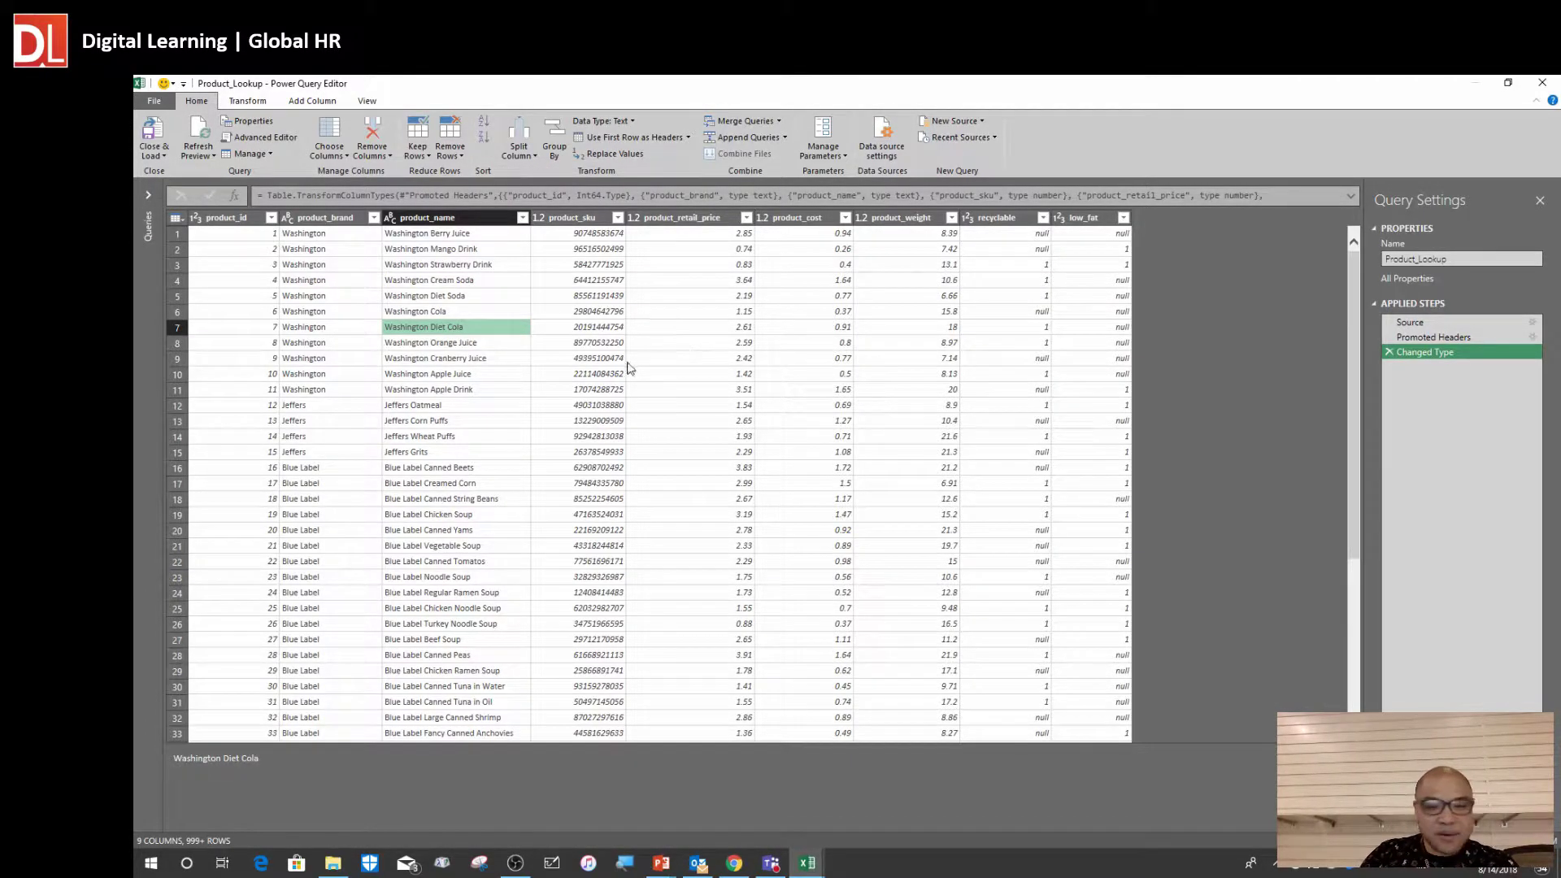
Rename the Product_Lookup query as qryProduct_Lookup
{"action": "left_click", "coordinate": [729, 281]}
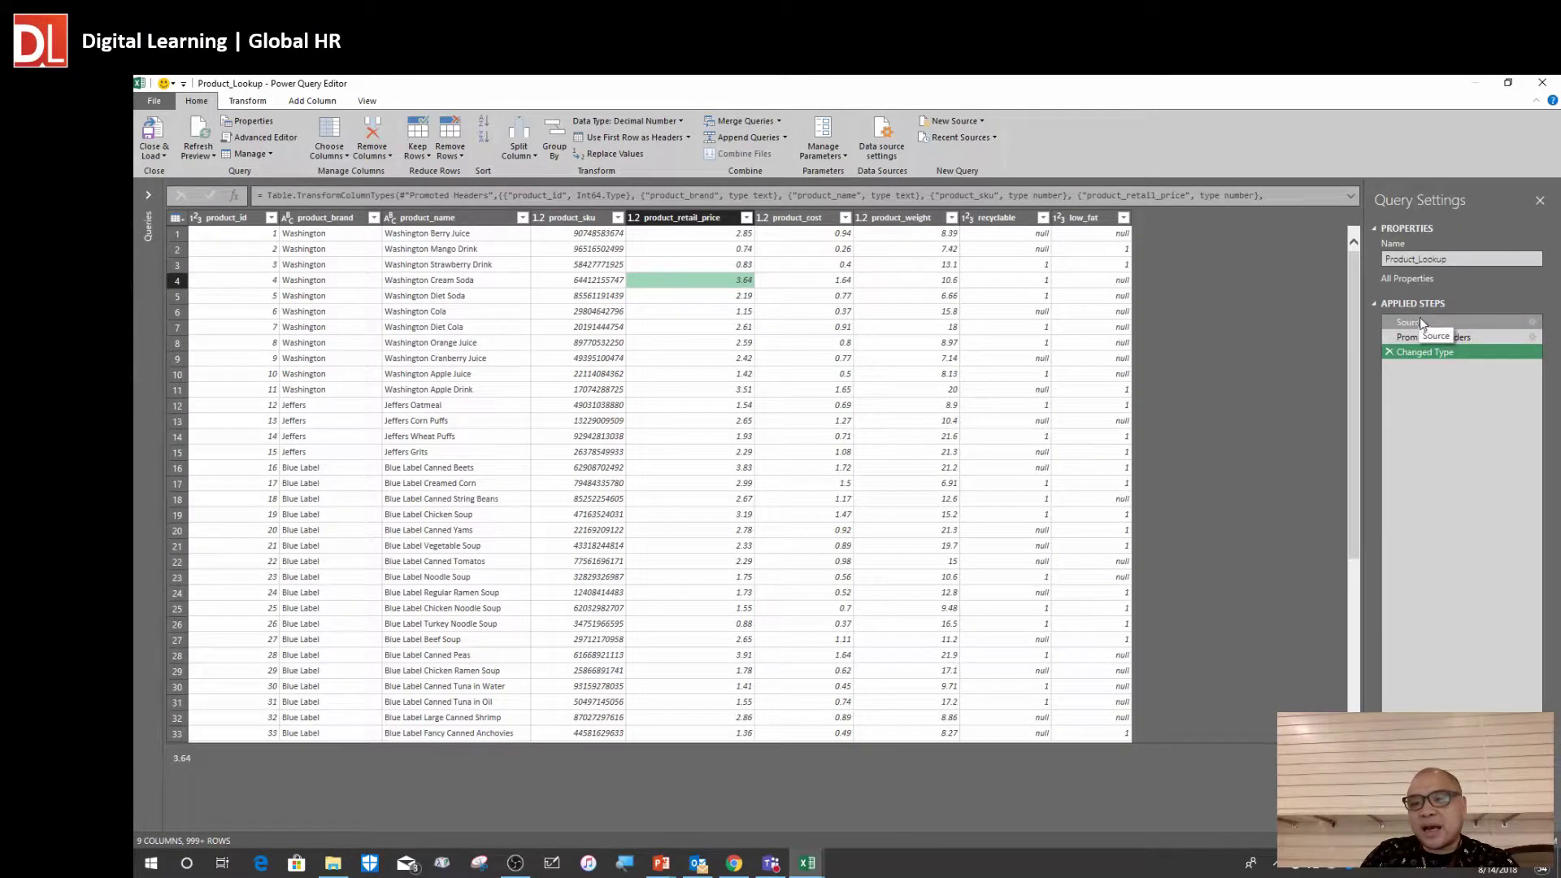
{"action": "left_click", "coordinate": [1389, 259]}
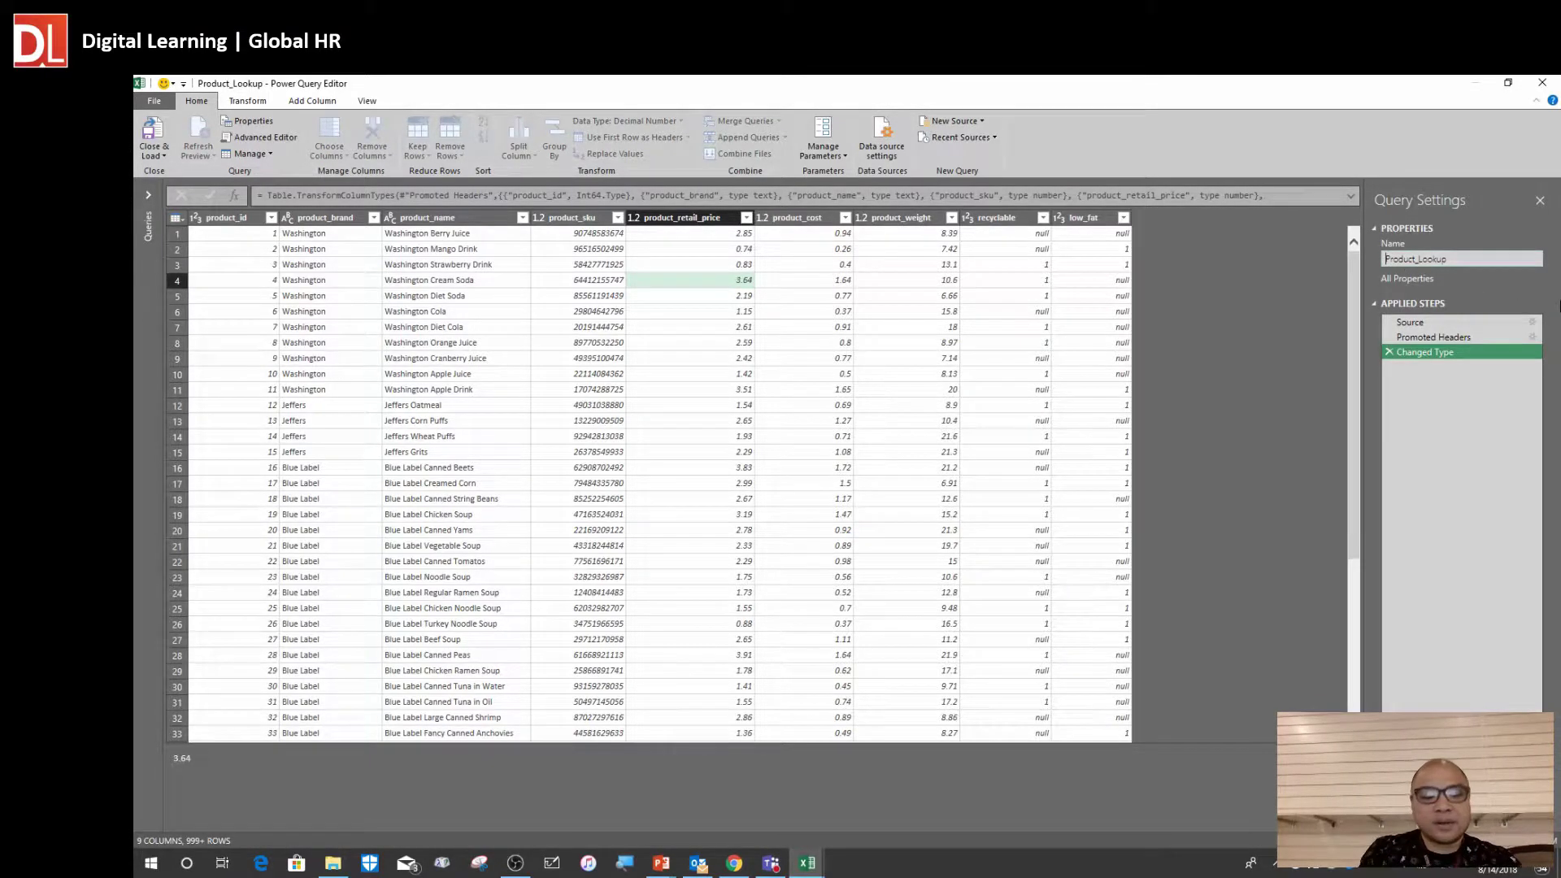
{"action": "type", "text": "qry"}
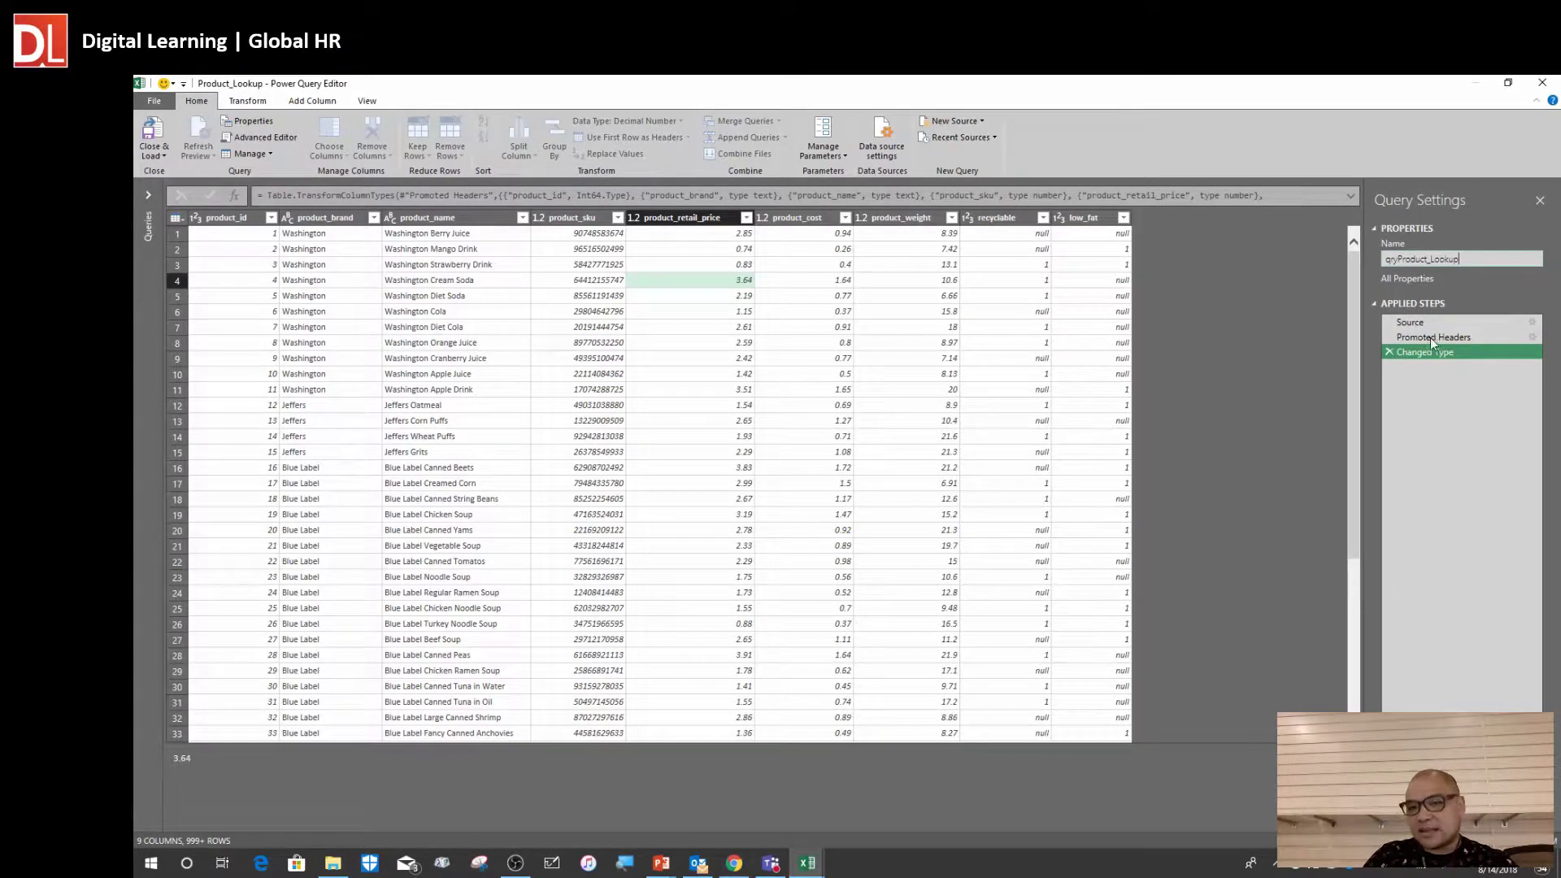
{"action": "key", "text": "Return"}
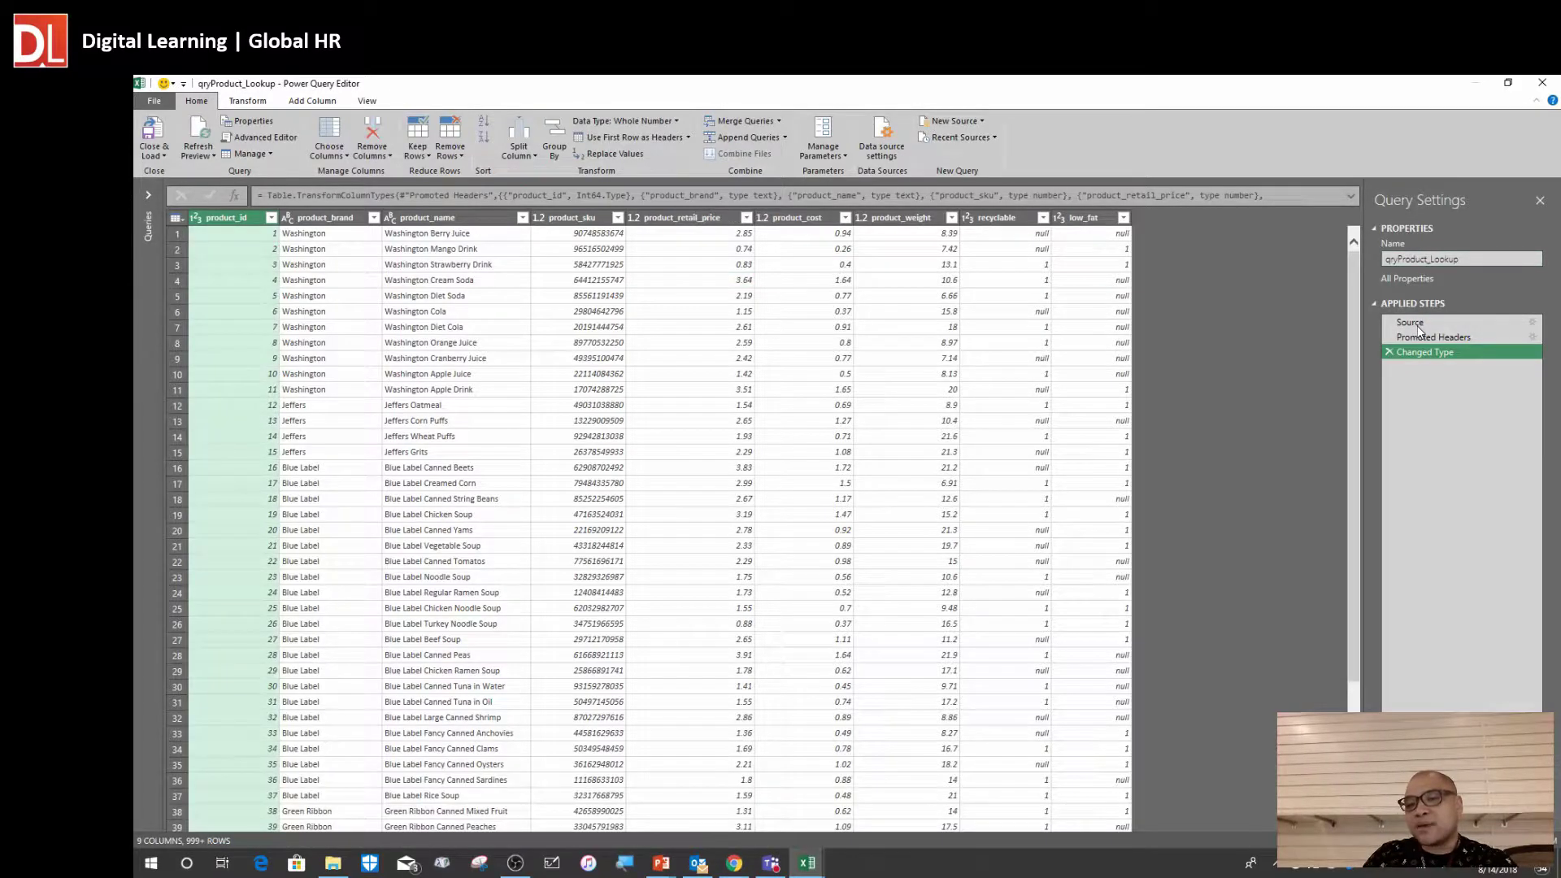
Review the Source, Promoted Headers and Changed Type steps, and examine sample product_brand, product_name and product_retail_price values
{"action": "left_click", "coordinate": [1427, 325]}
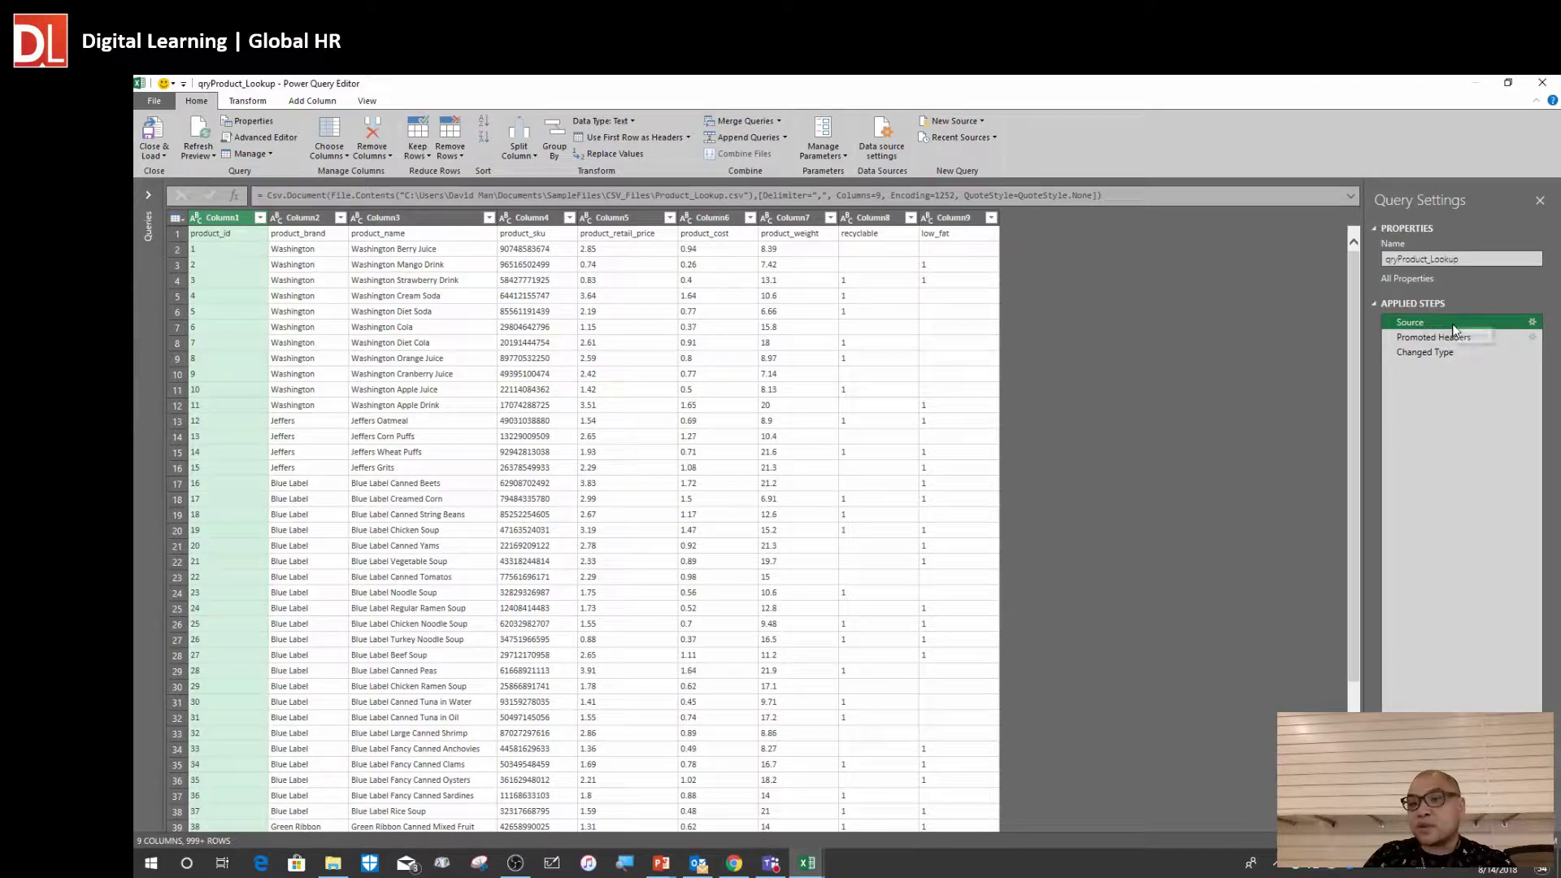
{"action": "left_click", "coordinate": [1455, 337]}
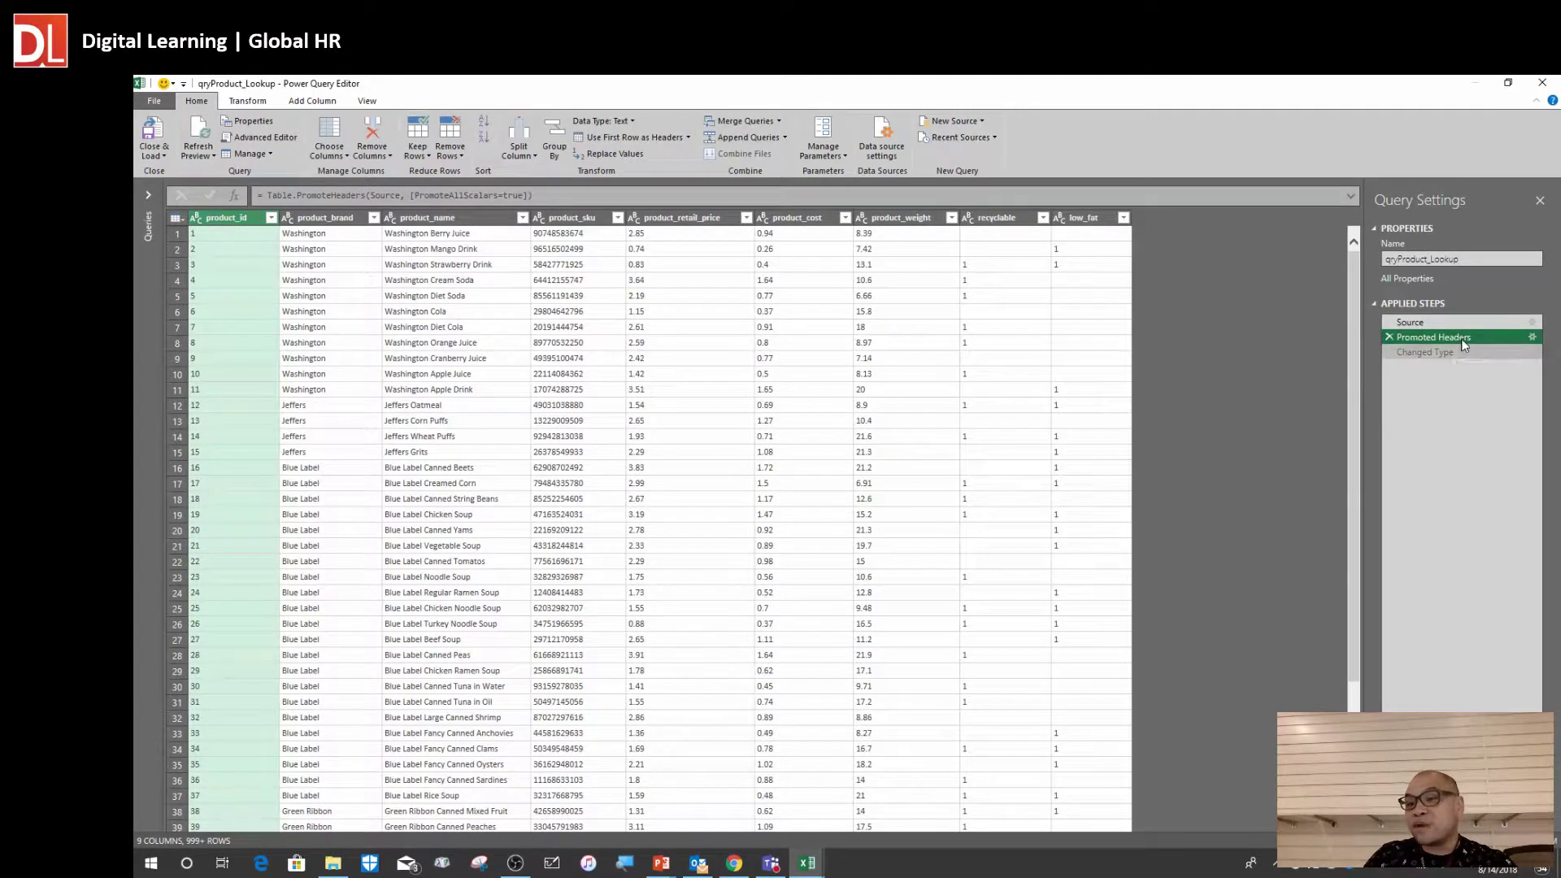
{"action": "left_click", "coordinate": [1438, 353]}
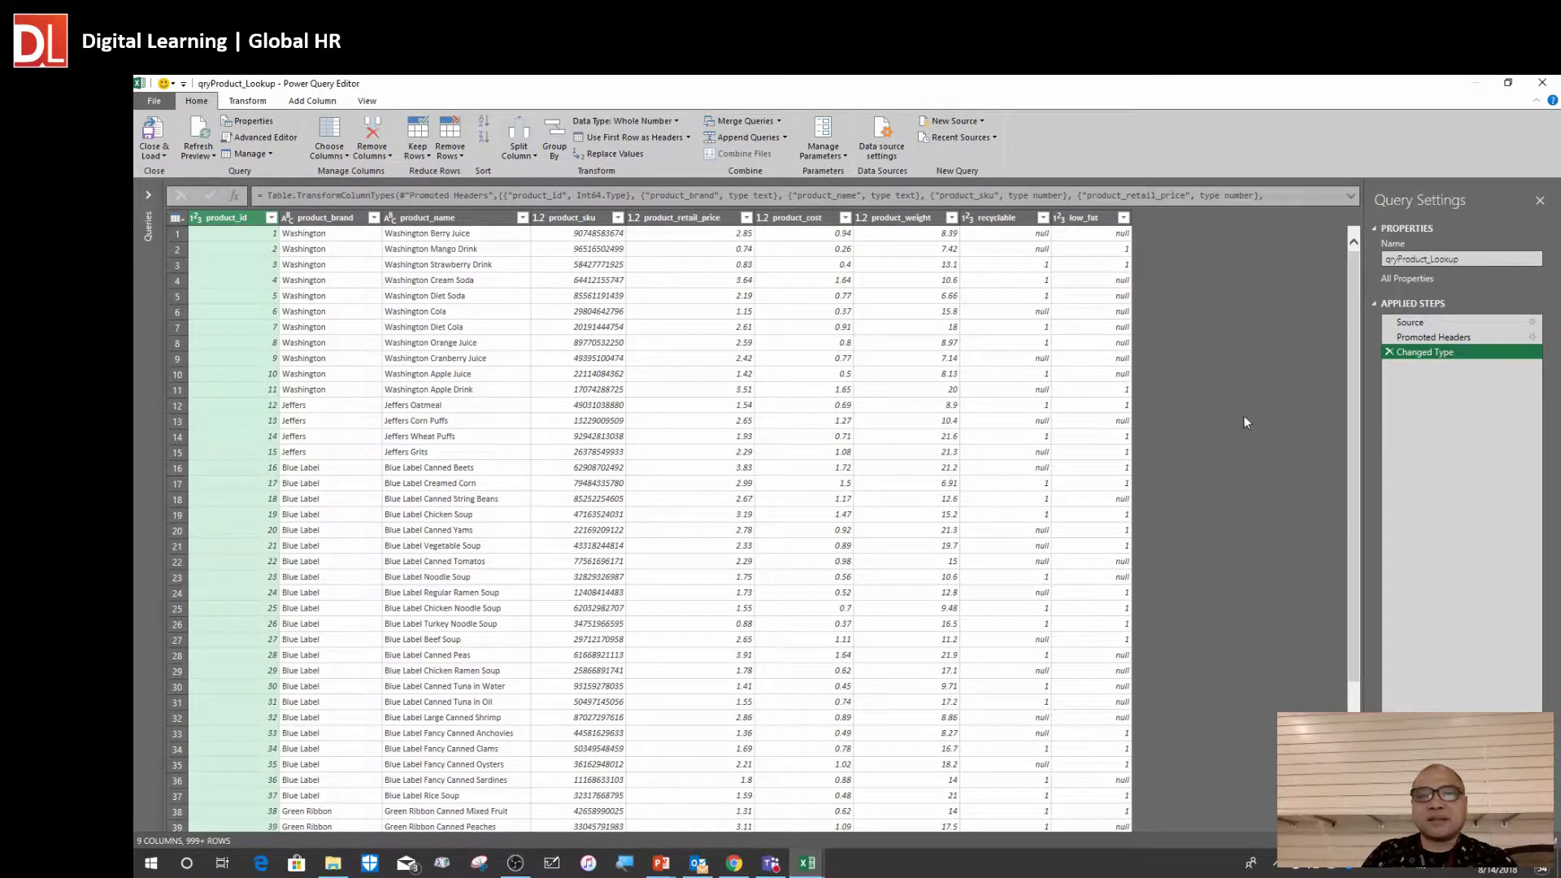
{"action": "left_click", "coordinate": [427, 327]}
{"action": "left_click", "coordinate": [304, 296]}
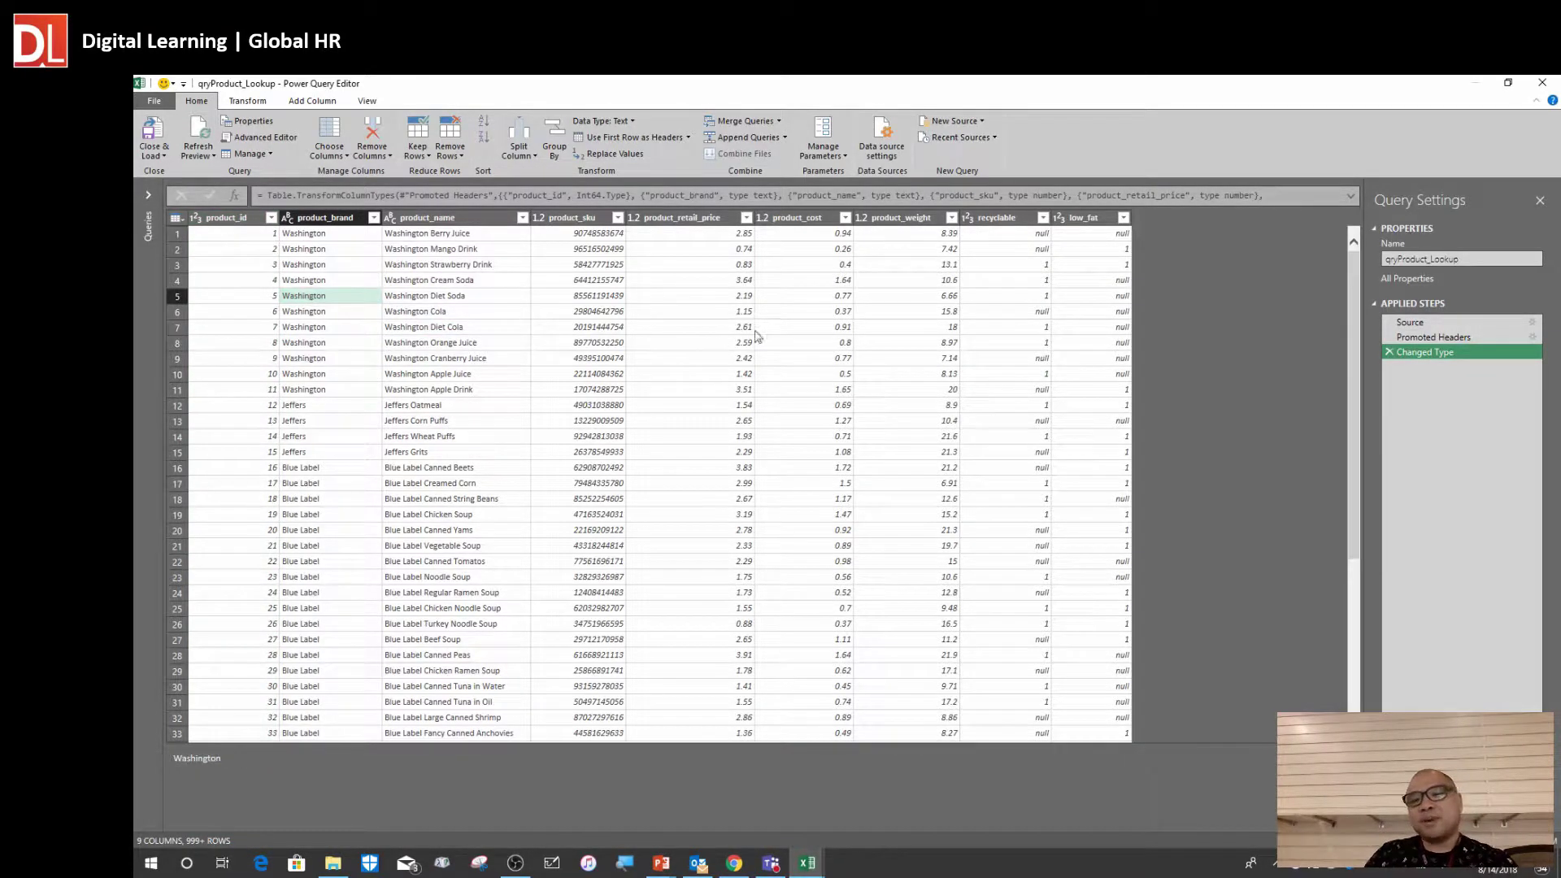
{"action": "left_click", "coordinate": [746, 303]}
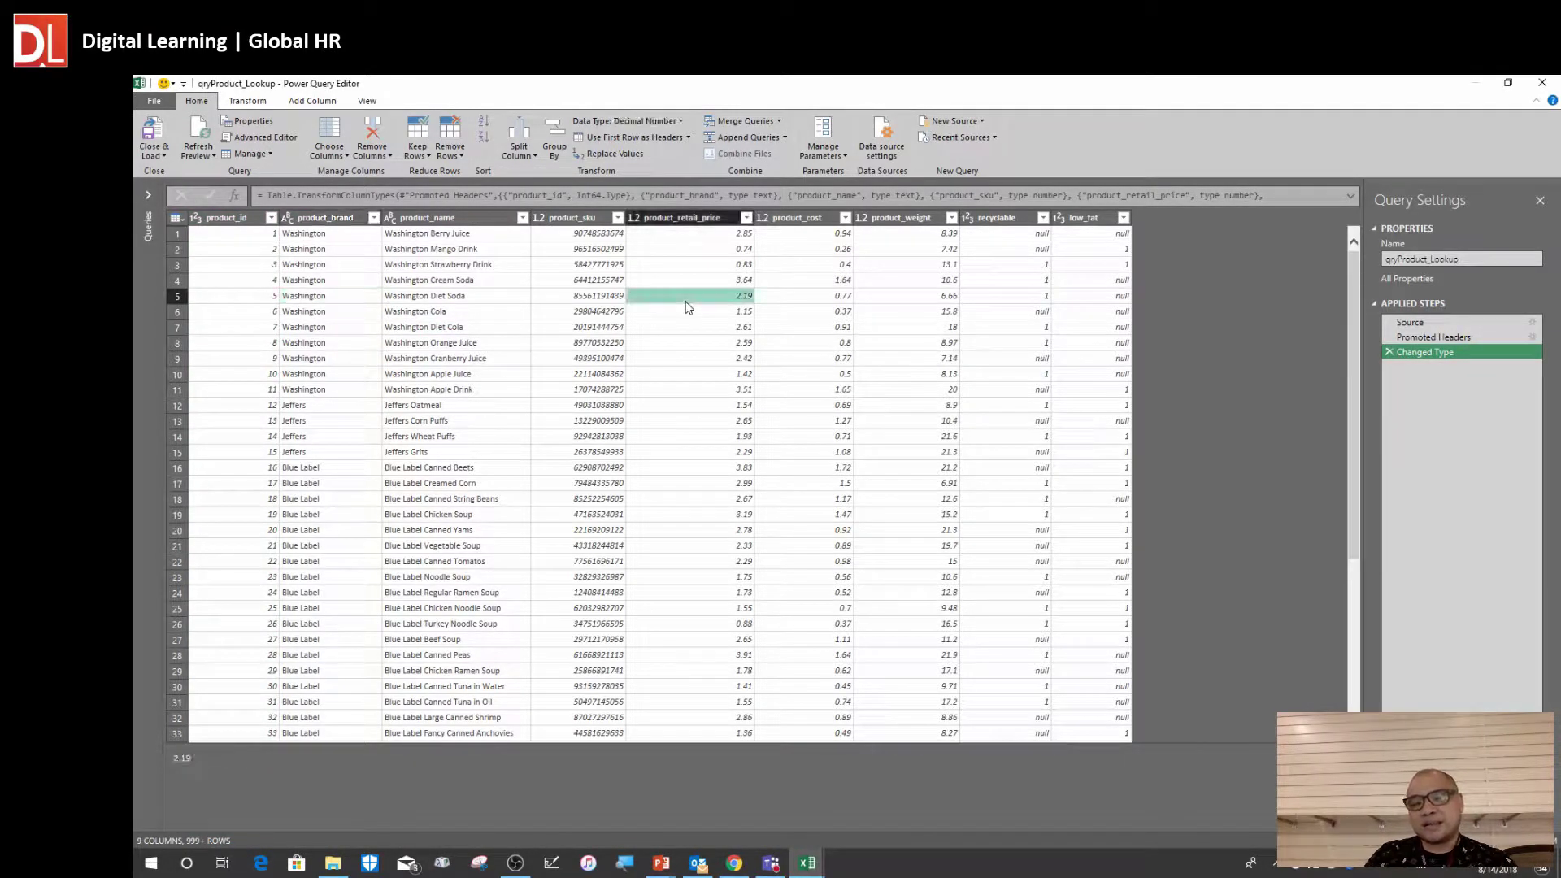
{"action": "left_click", "coordinate": [455, 360]}
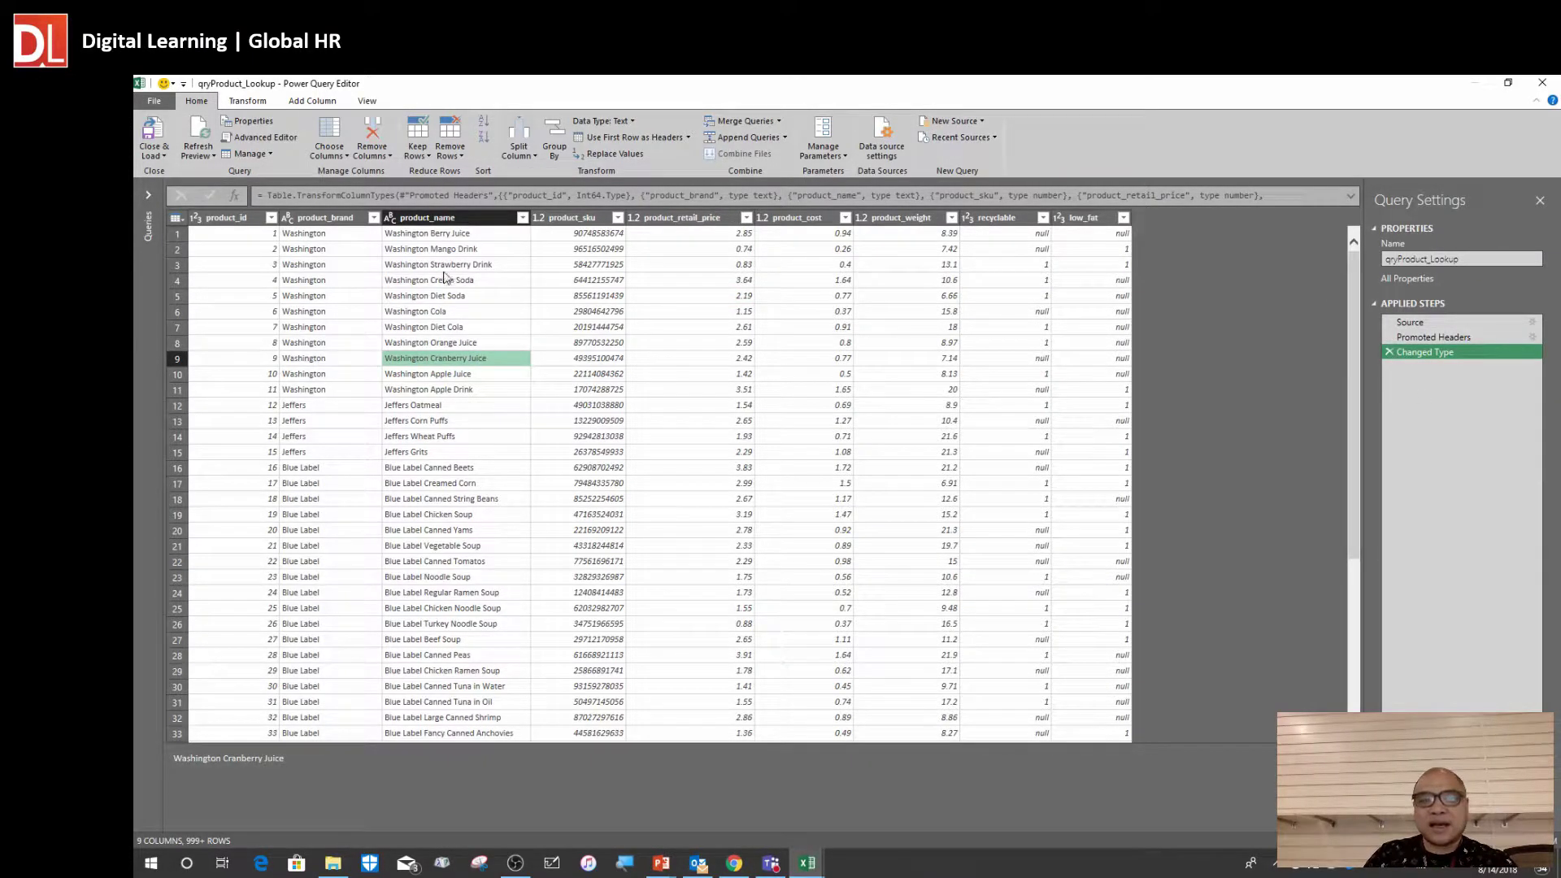
{"action": "left_click", "coordinate": [437, 267]}
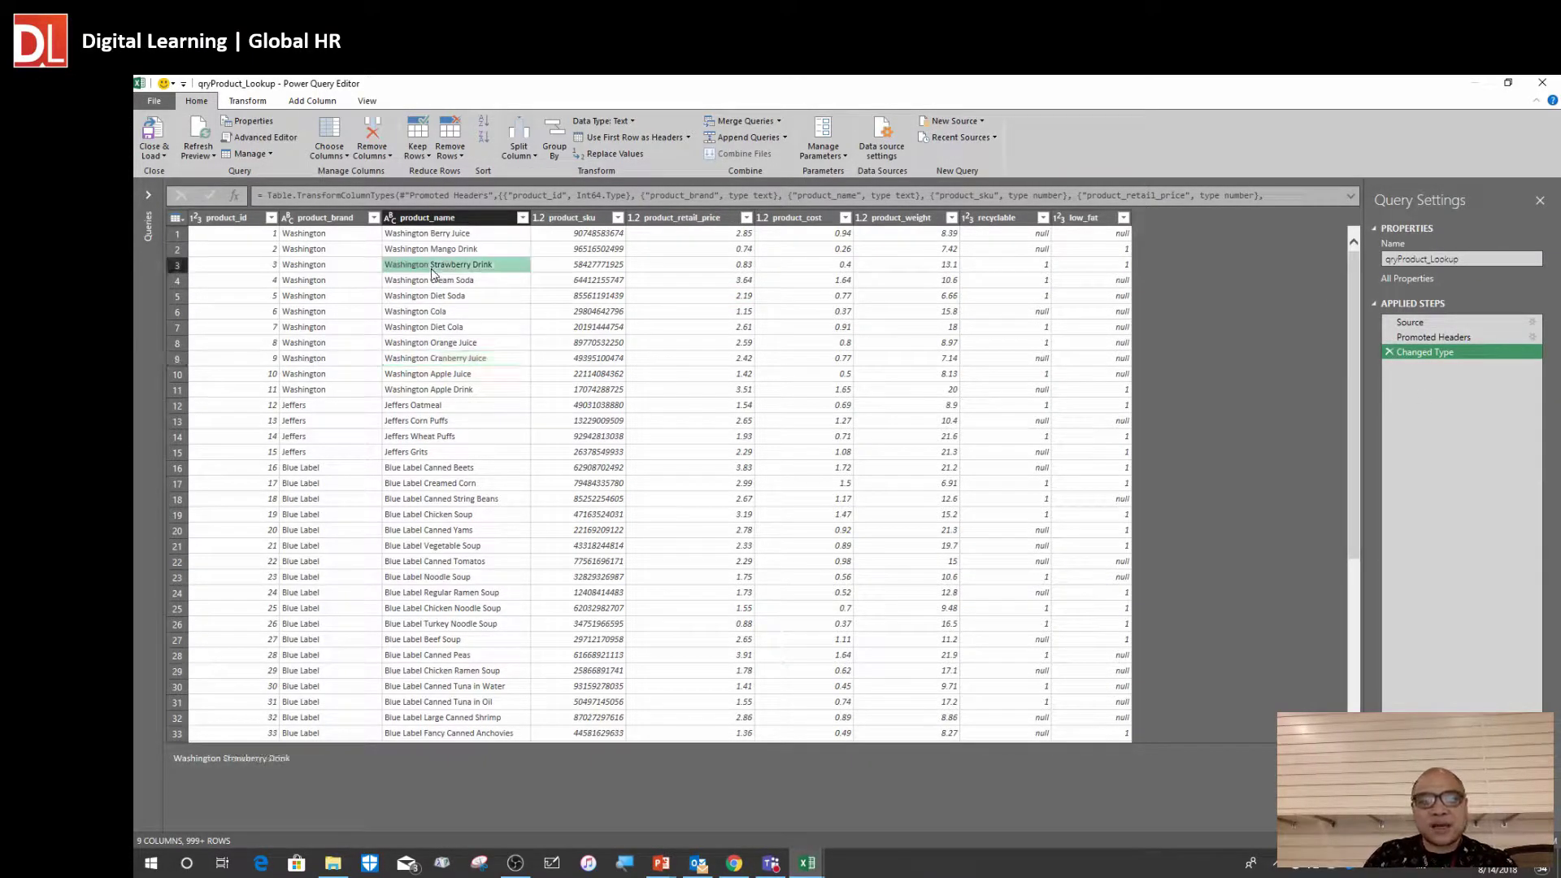
{"action": "left_click", "coordinate": [325, 340]}
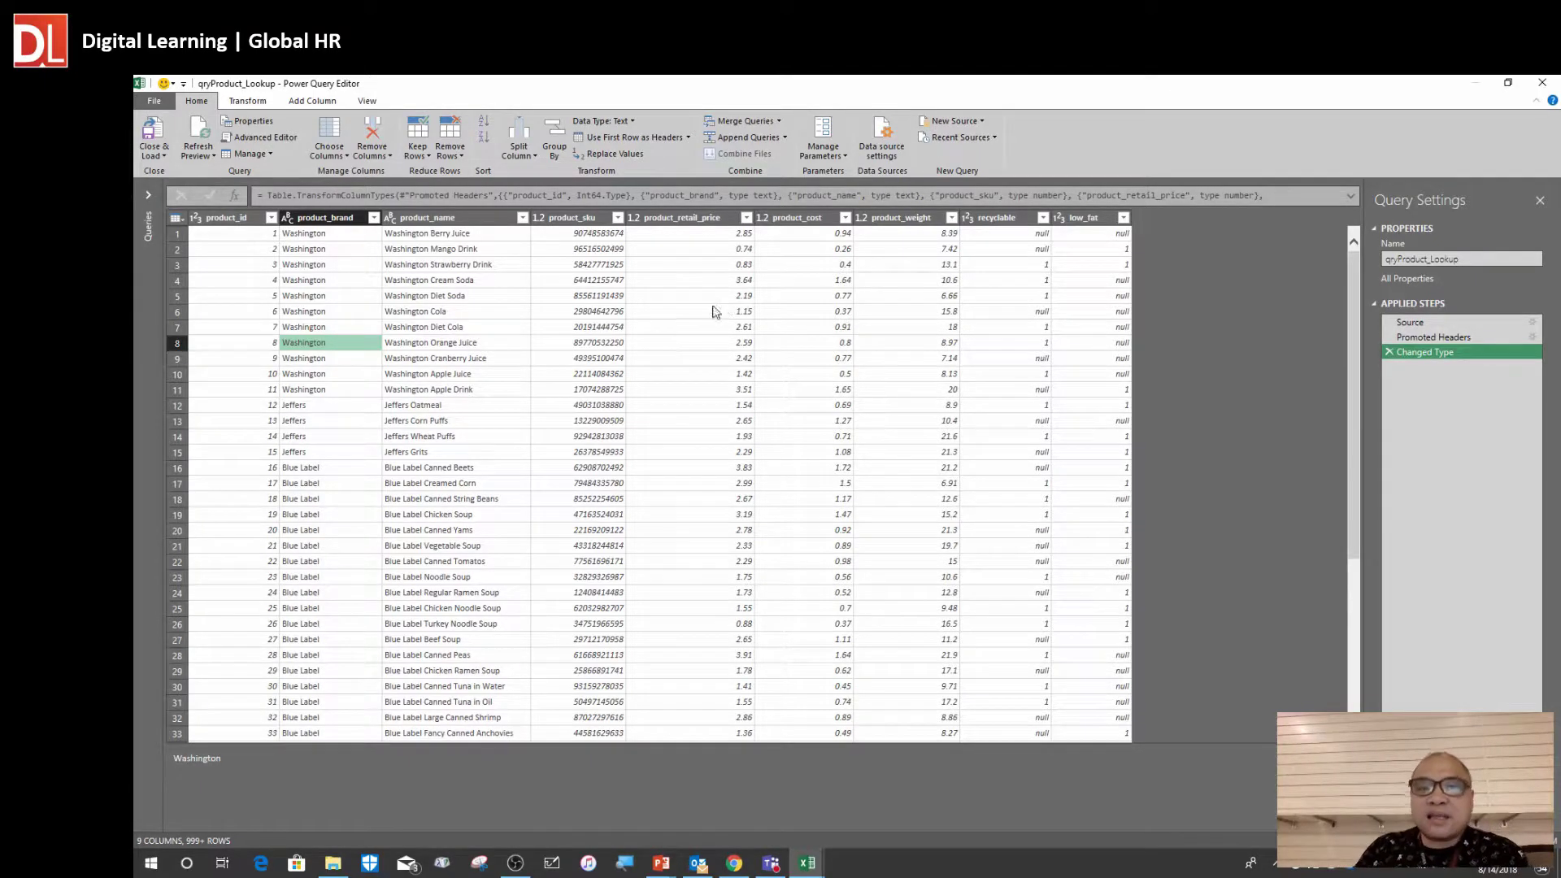
Compare the product_retail_price and product_cost values across several Washington product rows
{"action": "left_click", "coordinate": [696, 326]}
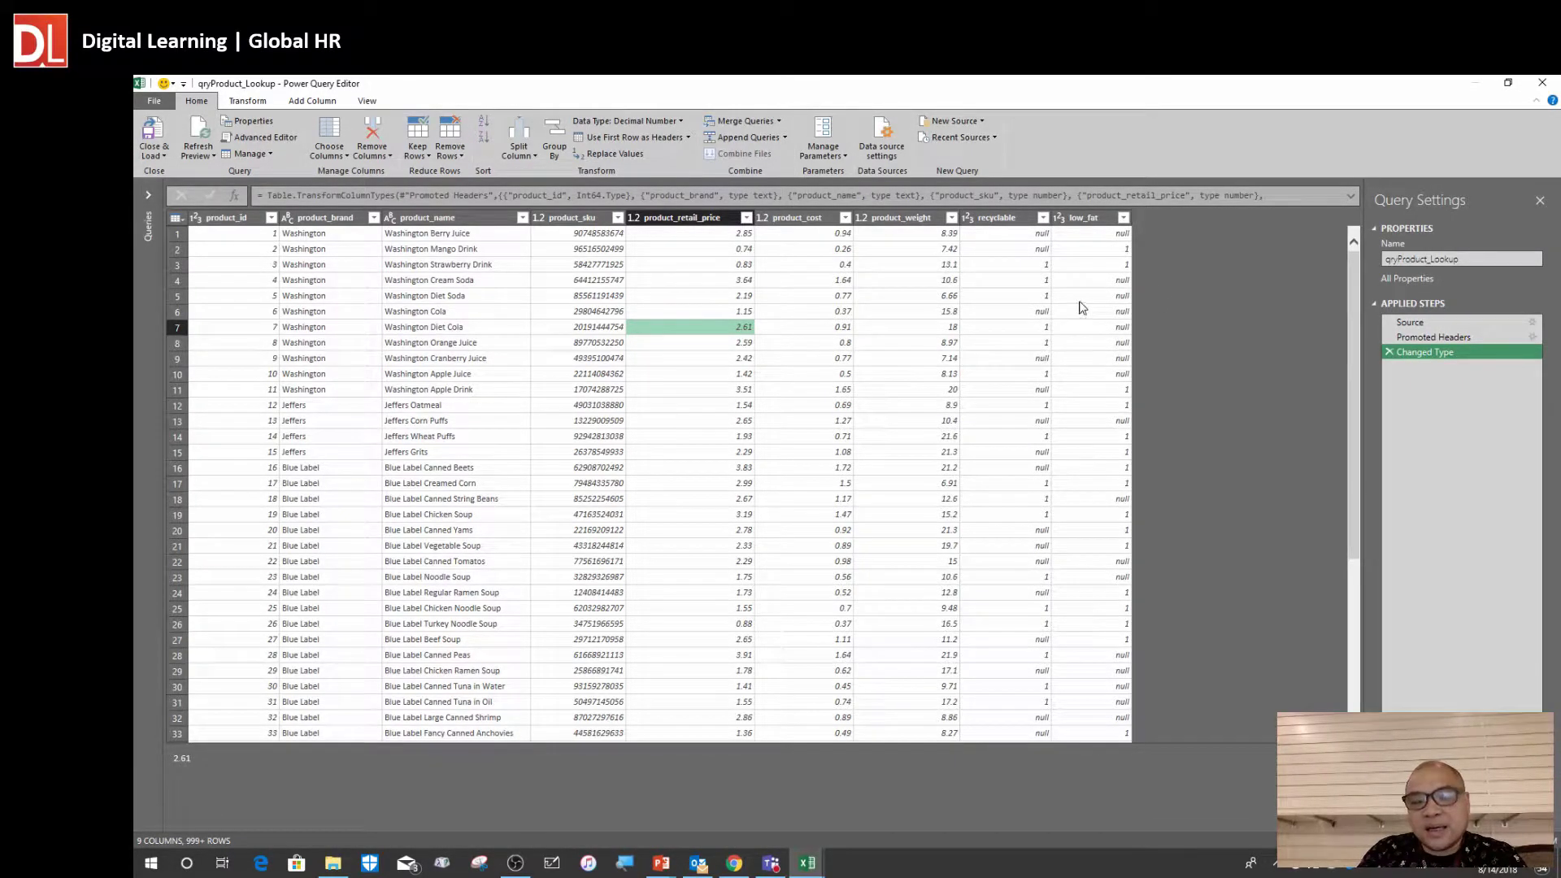
{"action": "left_click", "coordinate": [671, 358]}
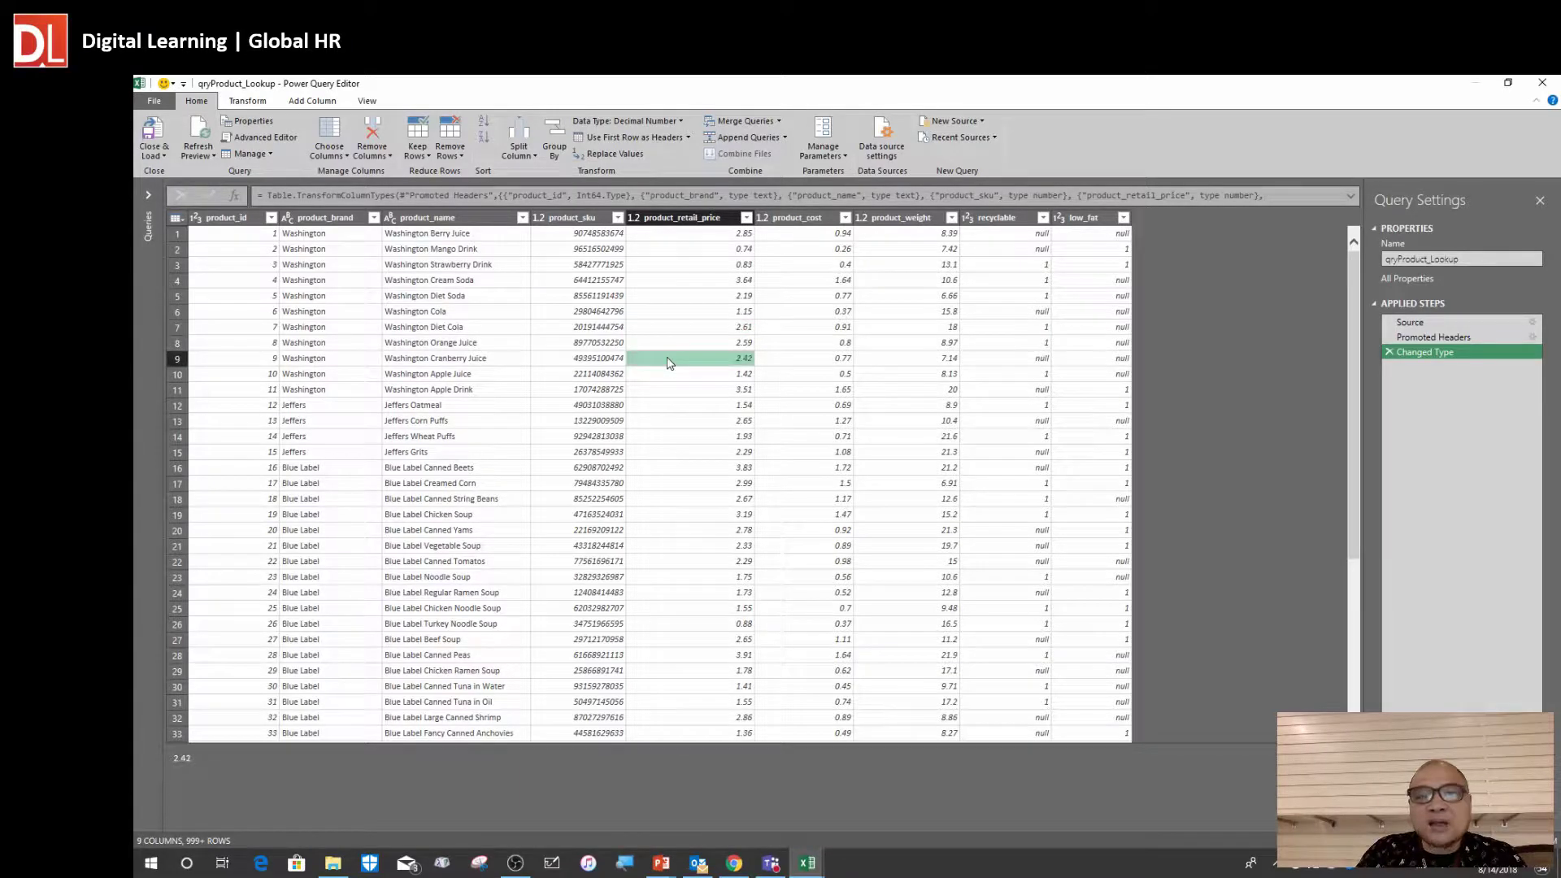
{"action": "left_click", "coordinate": [804, 314]}
{"action": "left_click", "coordinate": [665, 313]}
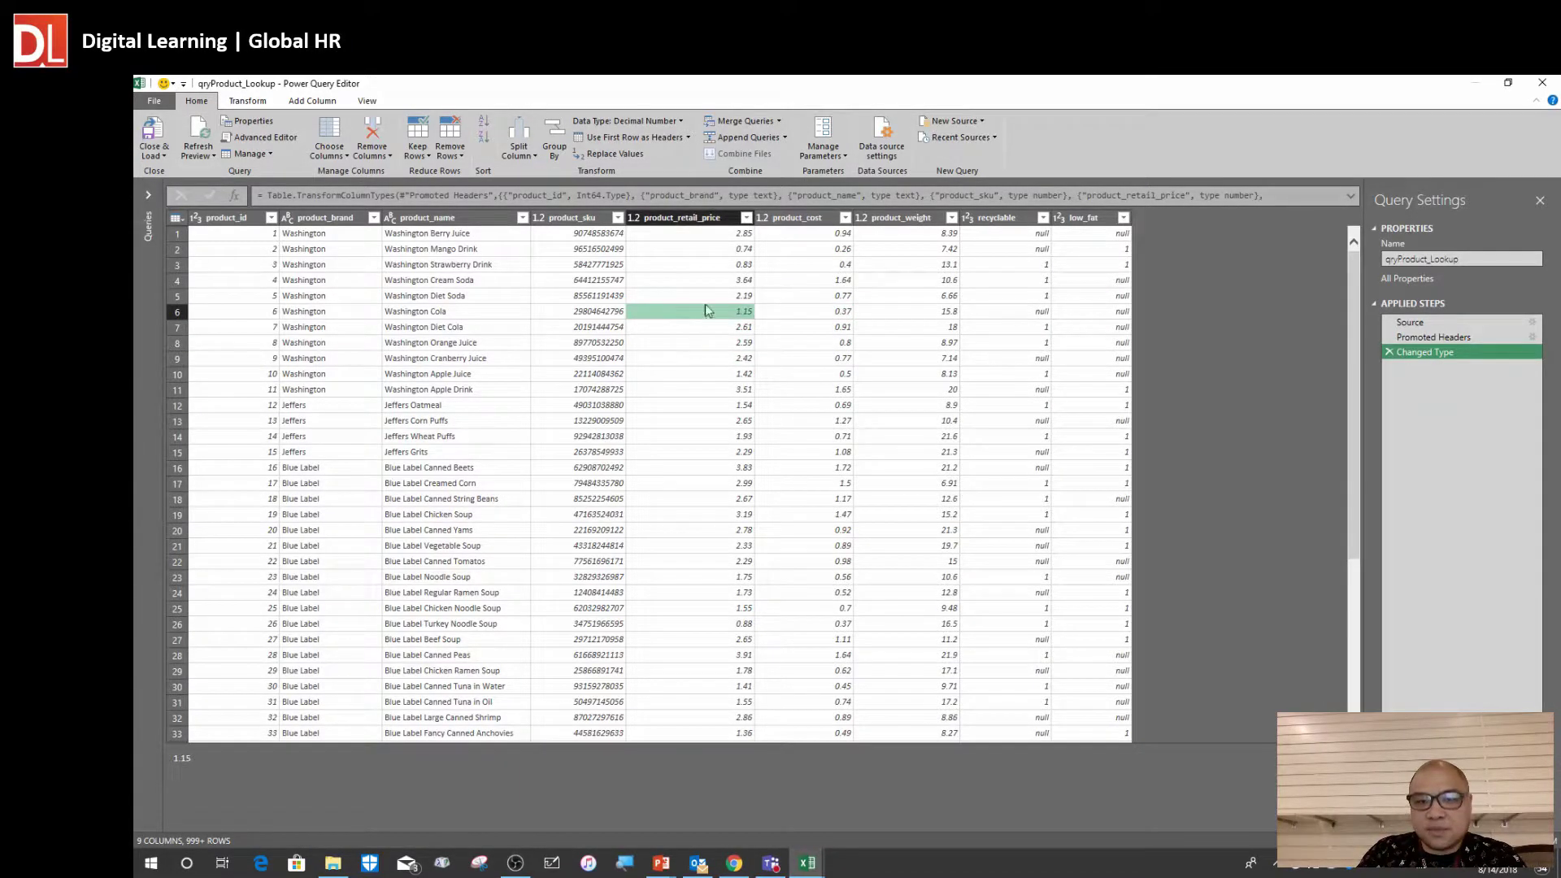
{"action": "left_click", "coordinate": [809, 299]}
{"action": "left_click", "coordinate": [711, 301]}
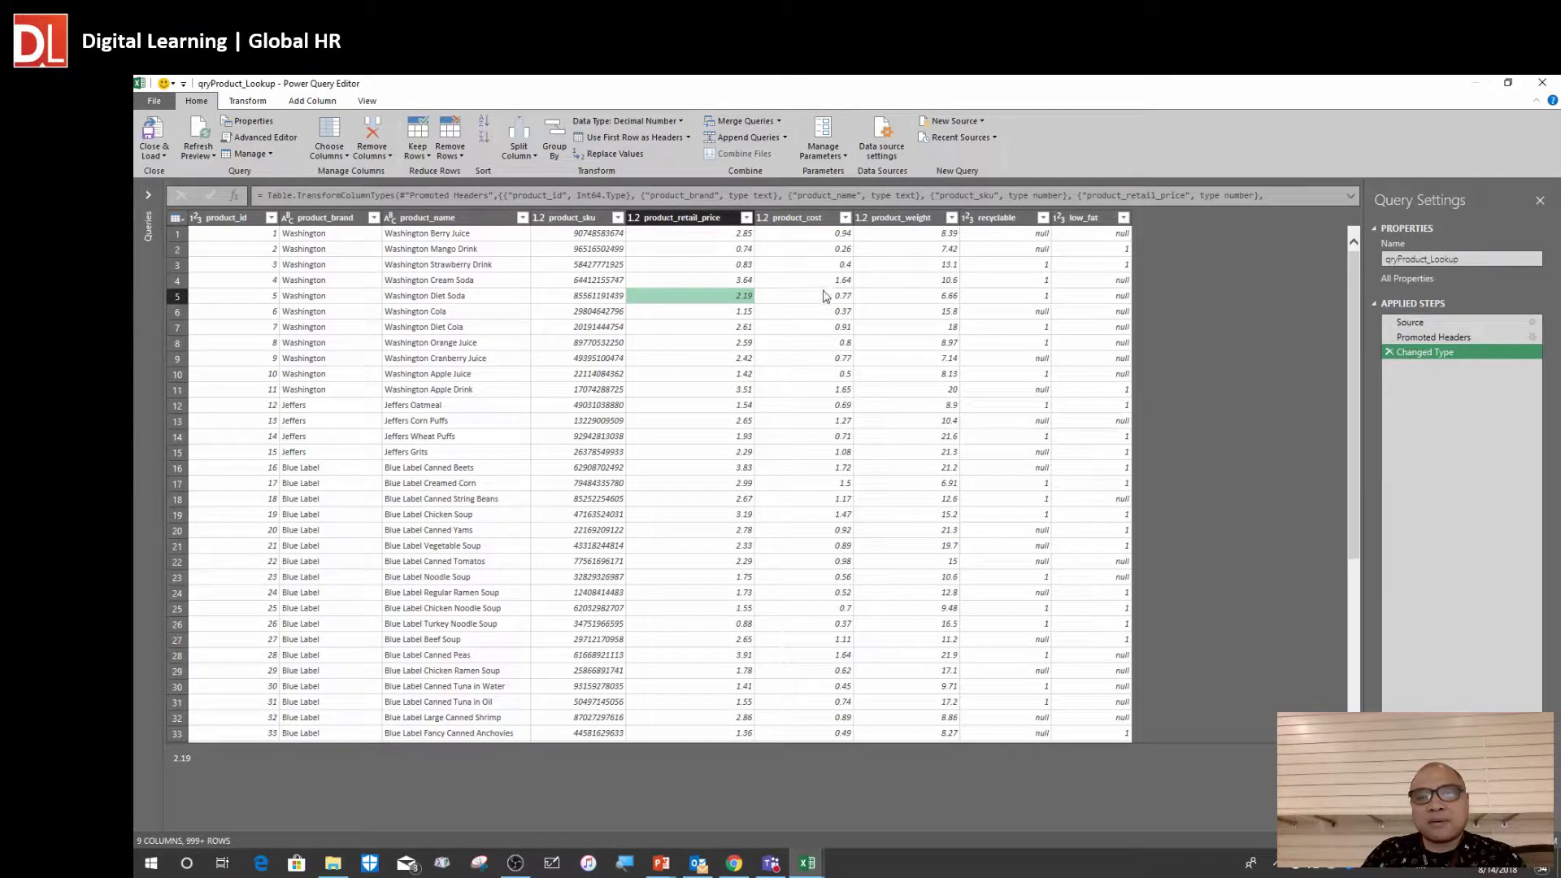
{"action": "left_click", "coordinate": [805, 251]}
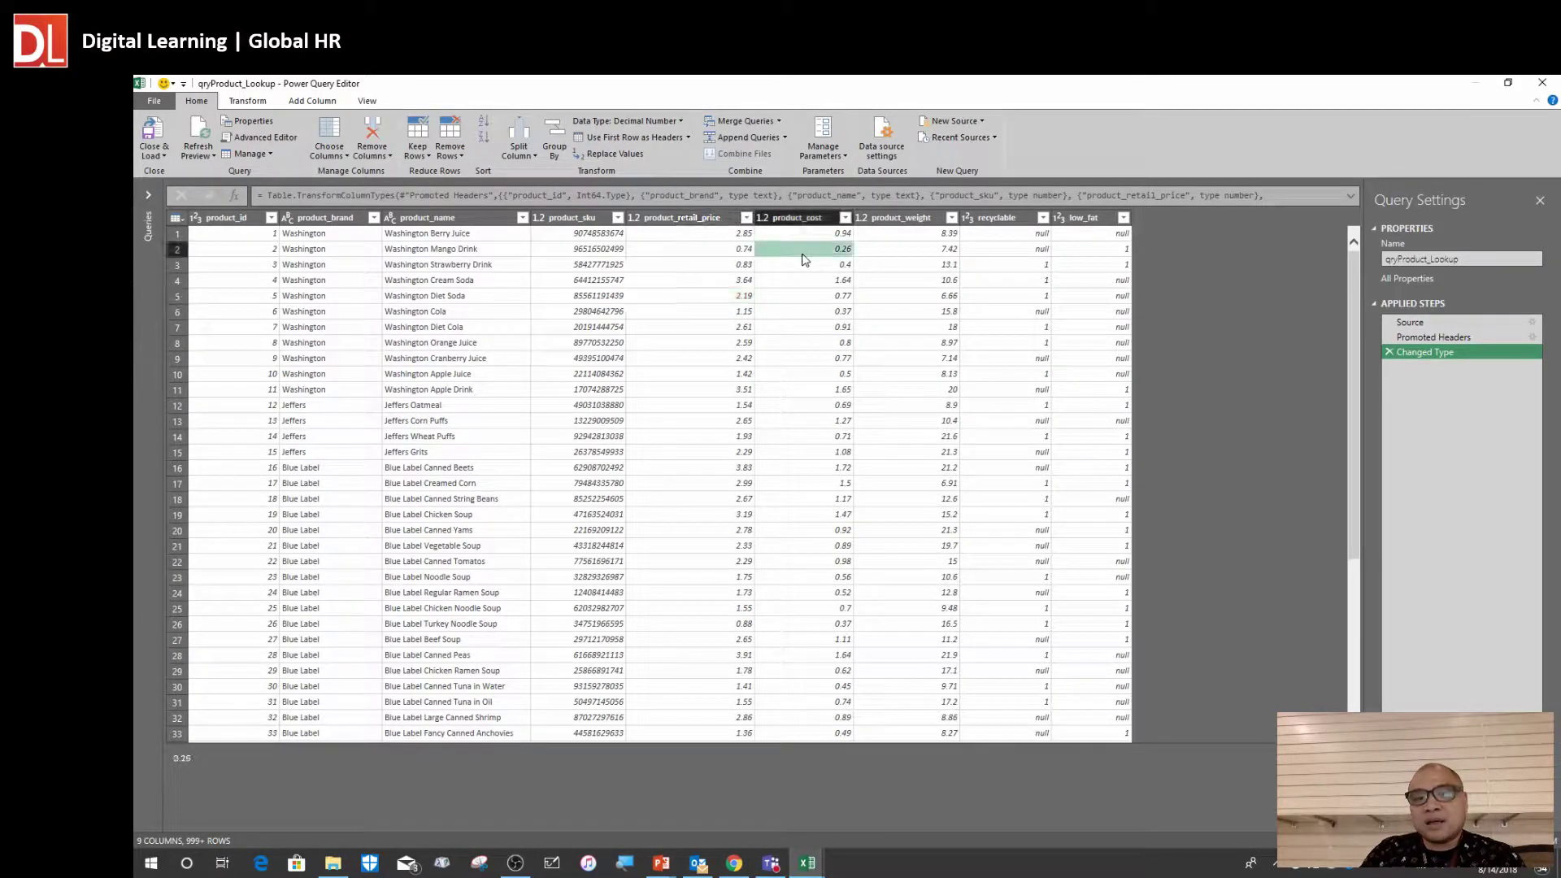
{"action": "left_click", "coordinate": [676, 234]}
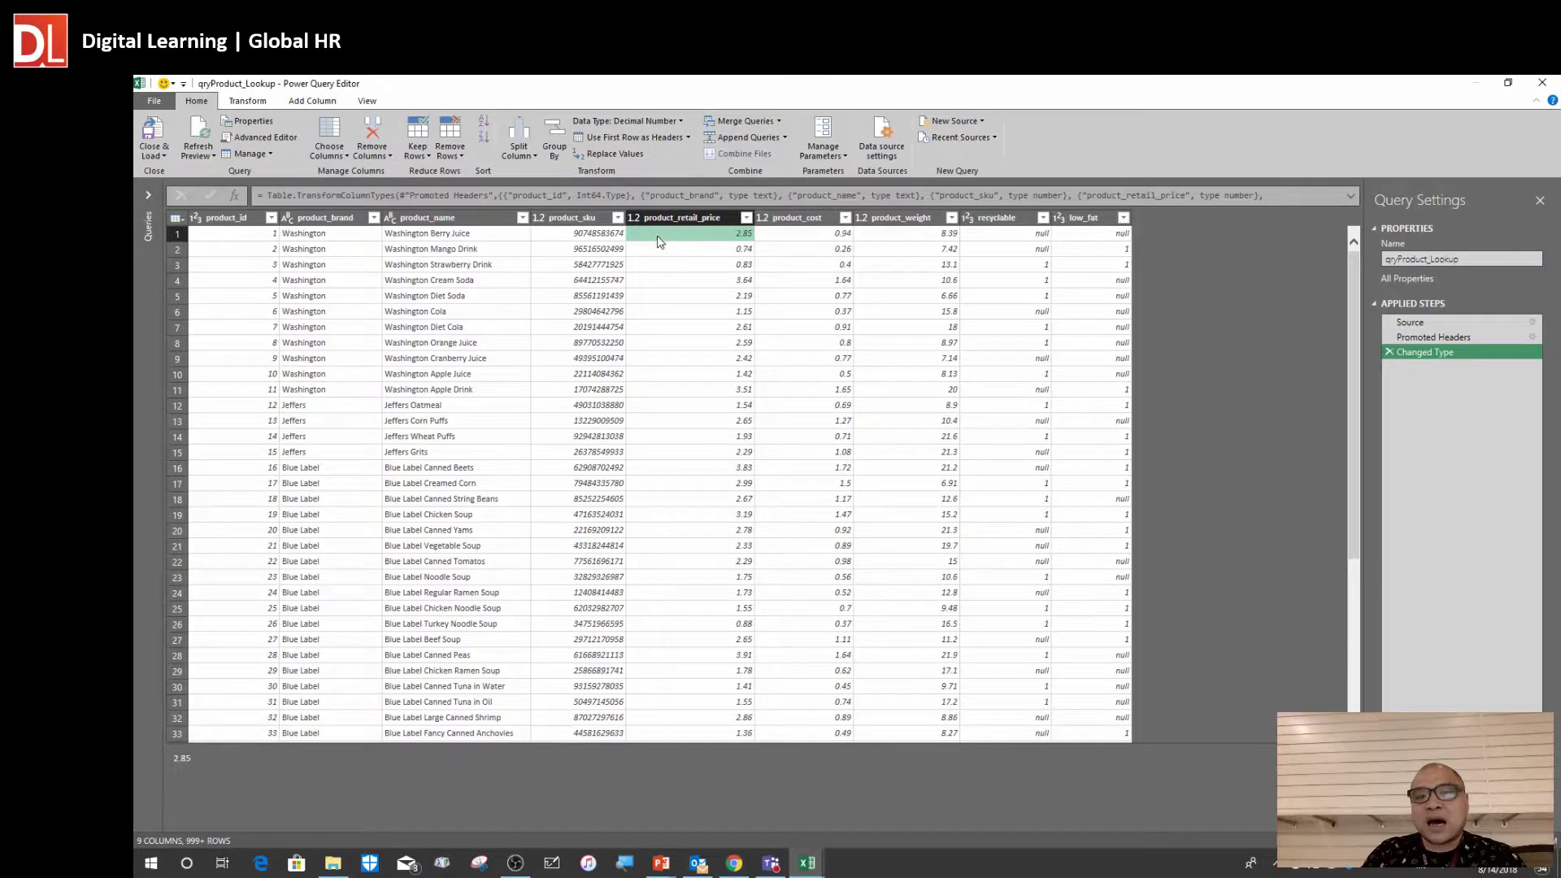
{"action": "left_click", "coordinate": [798, 236]}
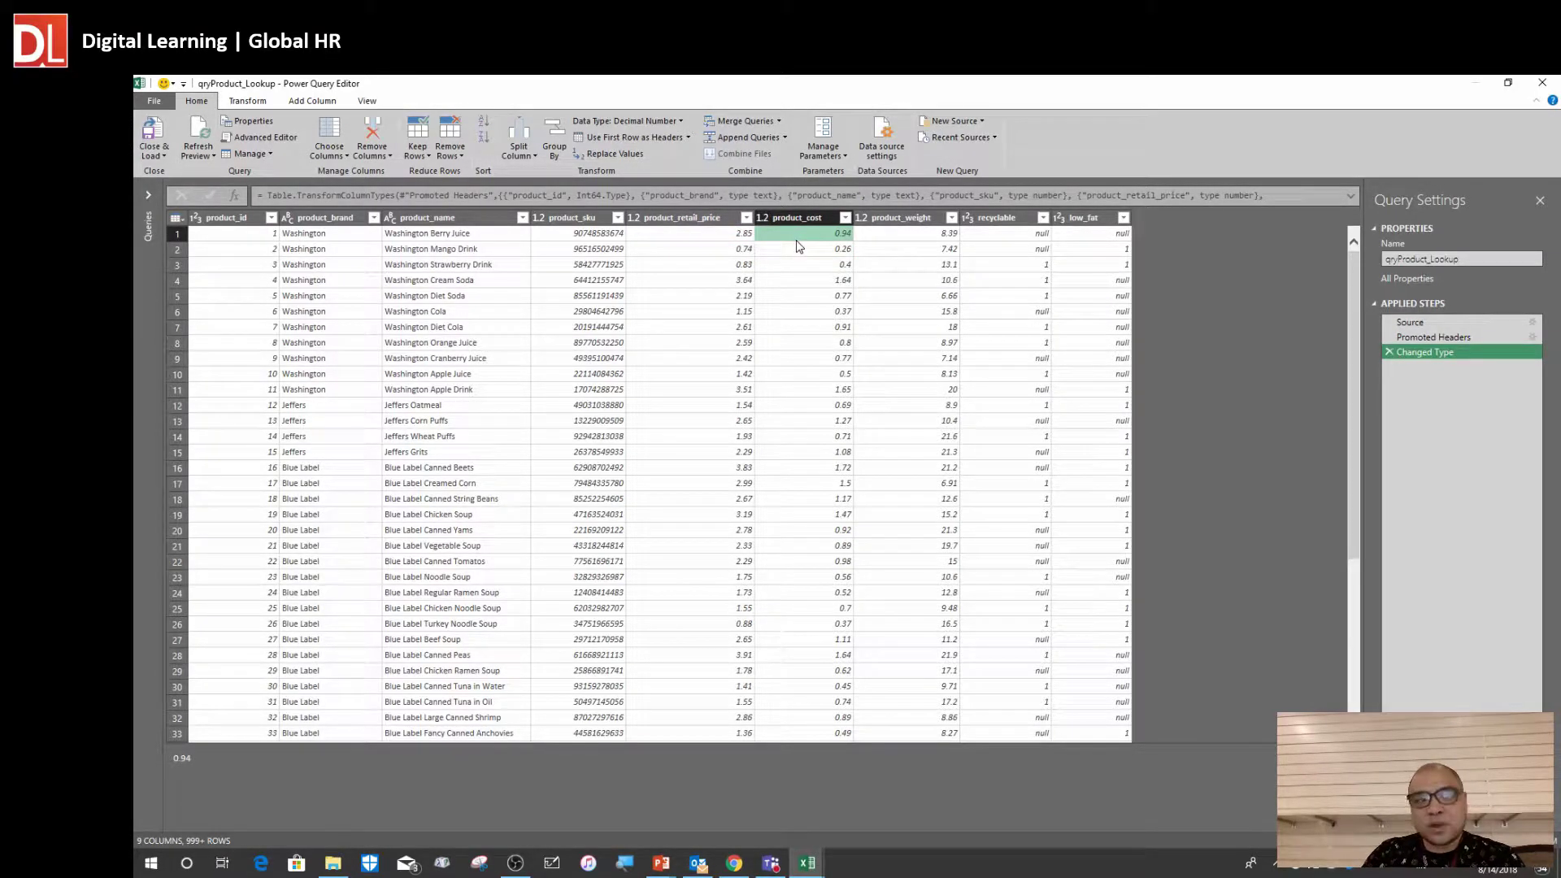
Add a custom column named profit with the formula [product_retail_price]-[product_cost]
{"action": "left_click", "coordinate": [317, 101]}
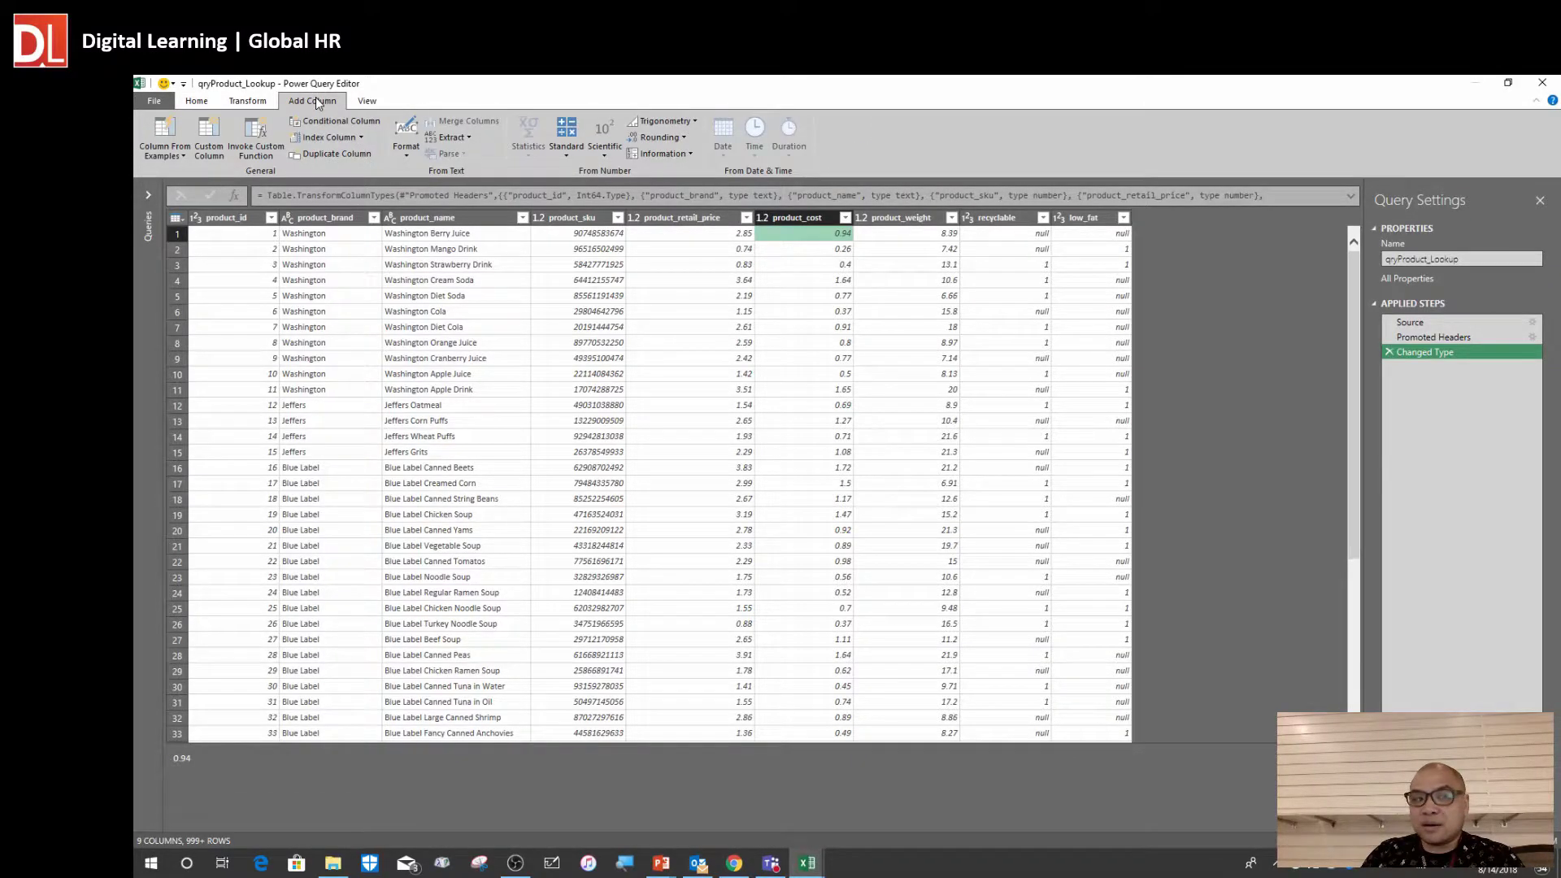
{"action": "left_click", "coordinate": [209, 152]}
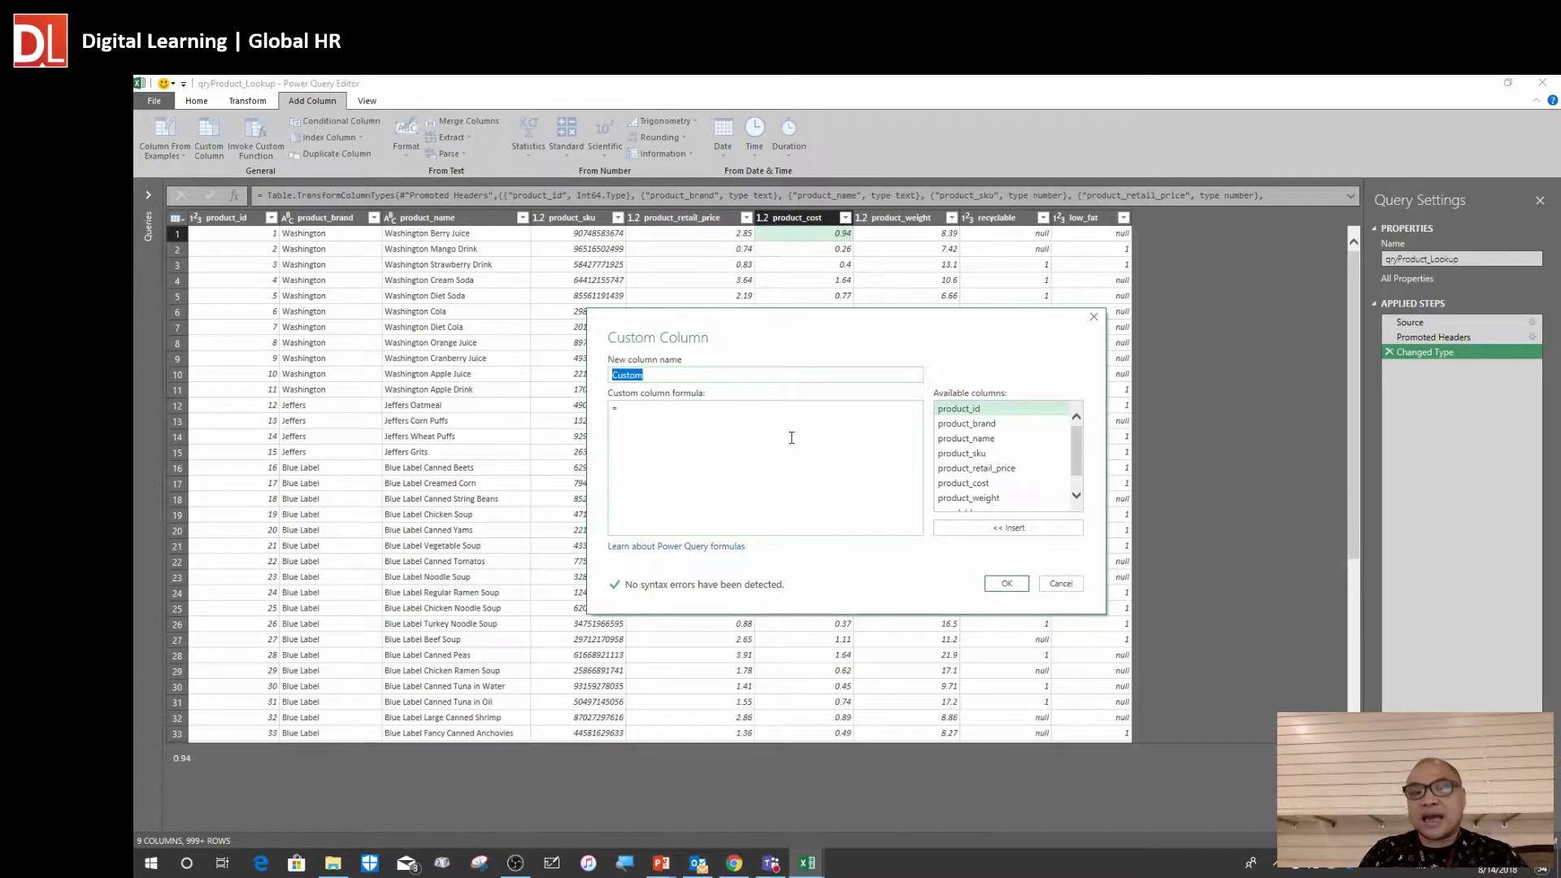
{"action": "type", "text": "Profit"}
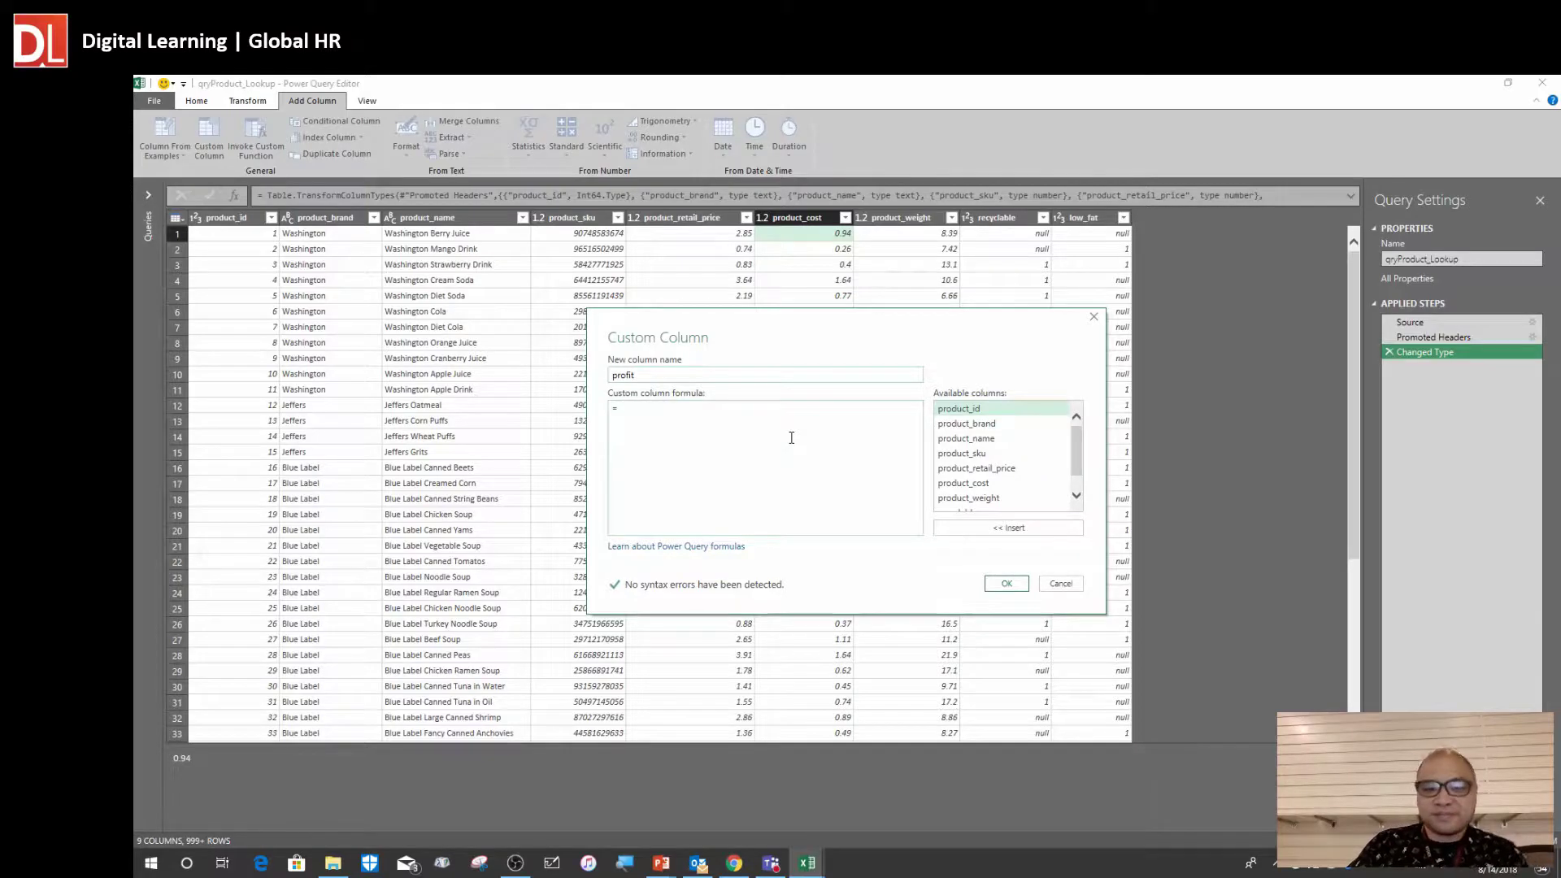
{"action": "left_click", "coordinate": [791, 438]}
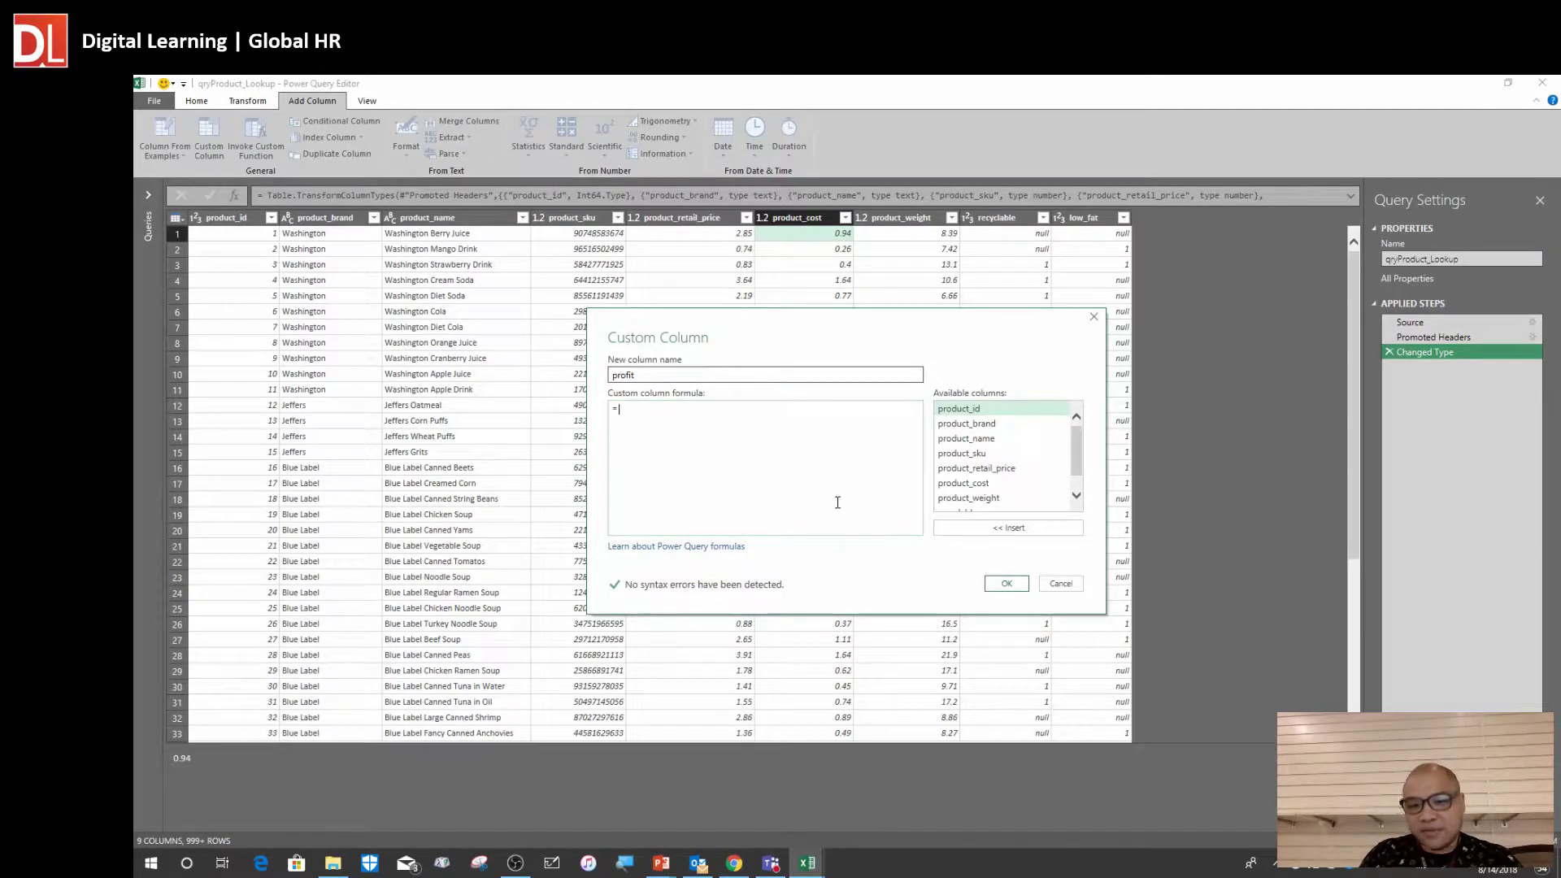
{"action": "double_click", "coordinate": [1021, 471]}
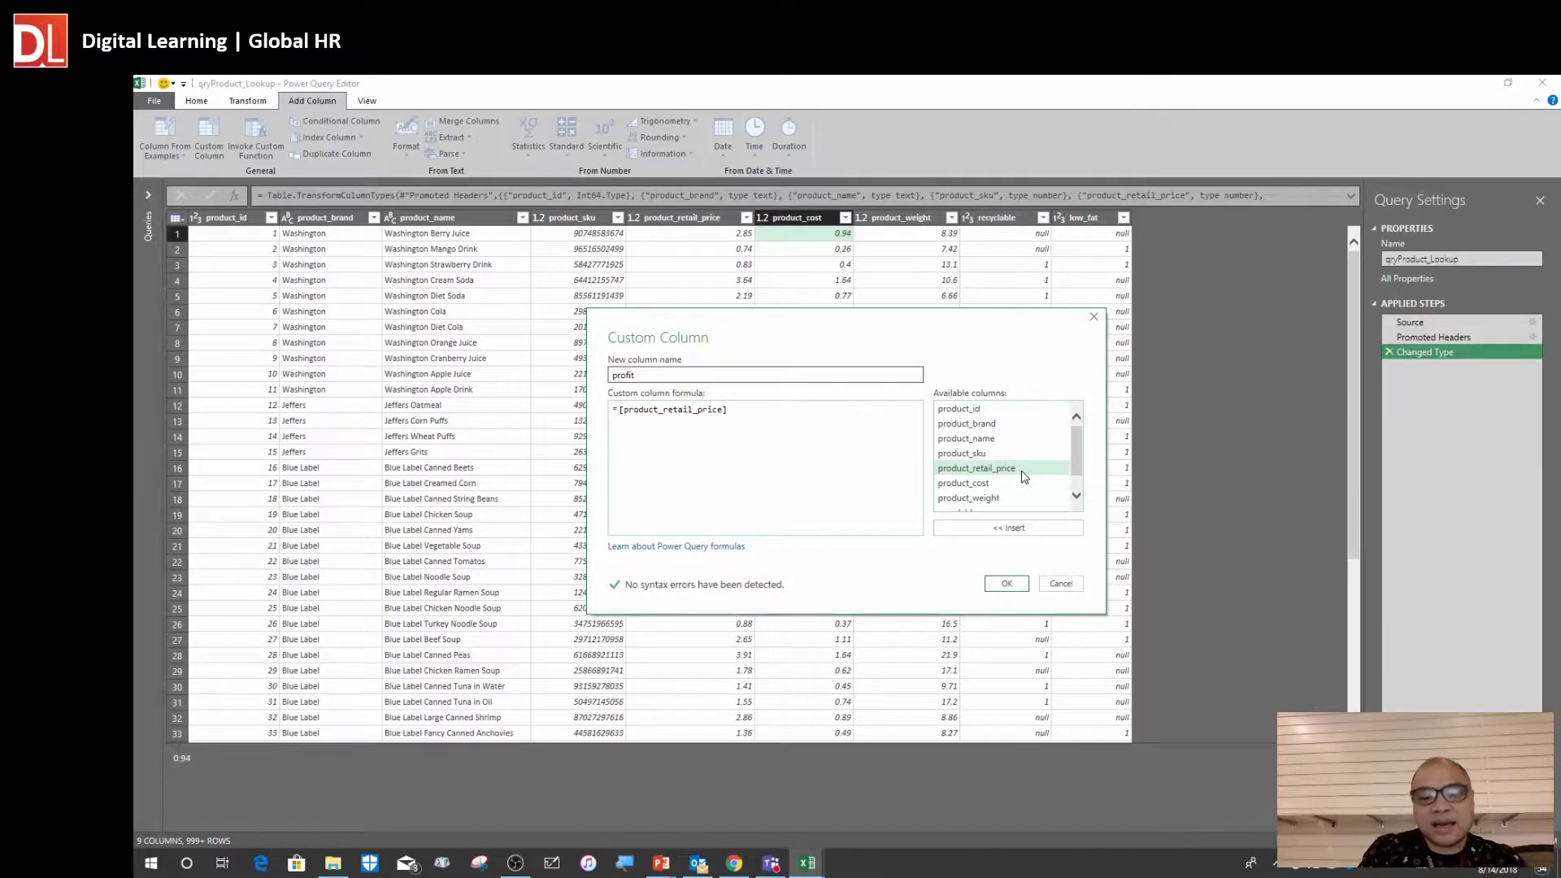
{"action": "type", "text": "-"}
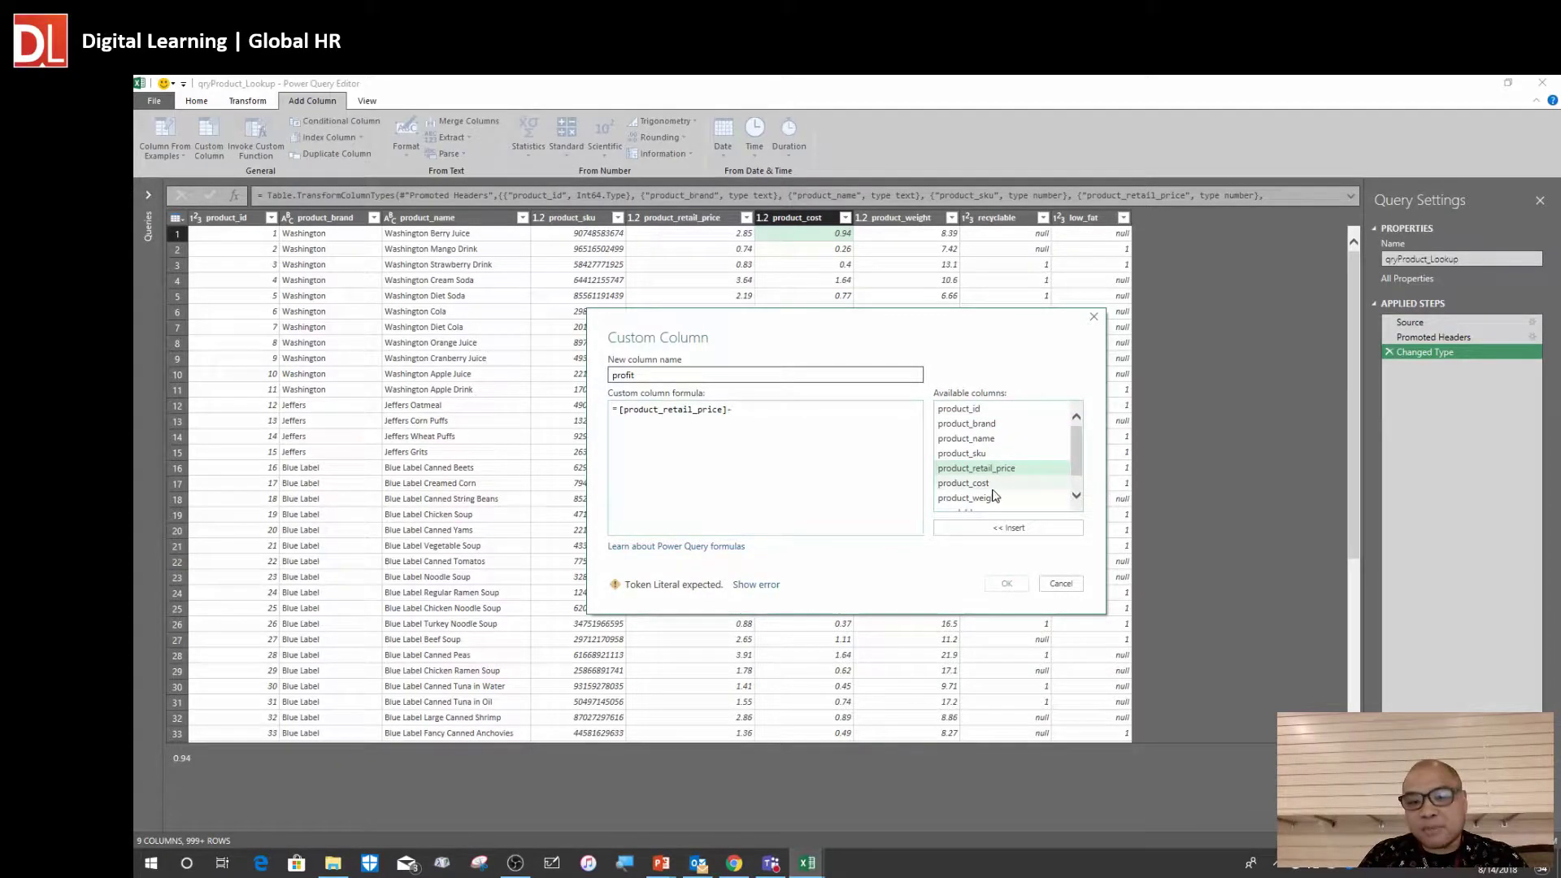
{"action": "double_click", "coordinate": [986, 484]}
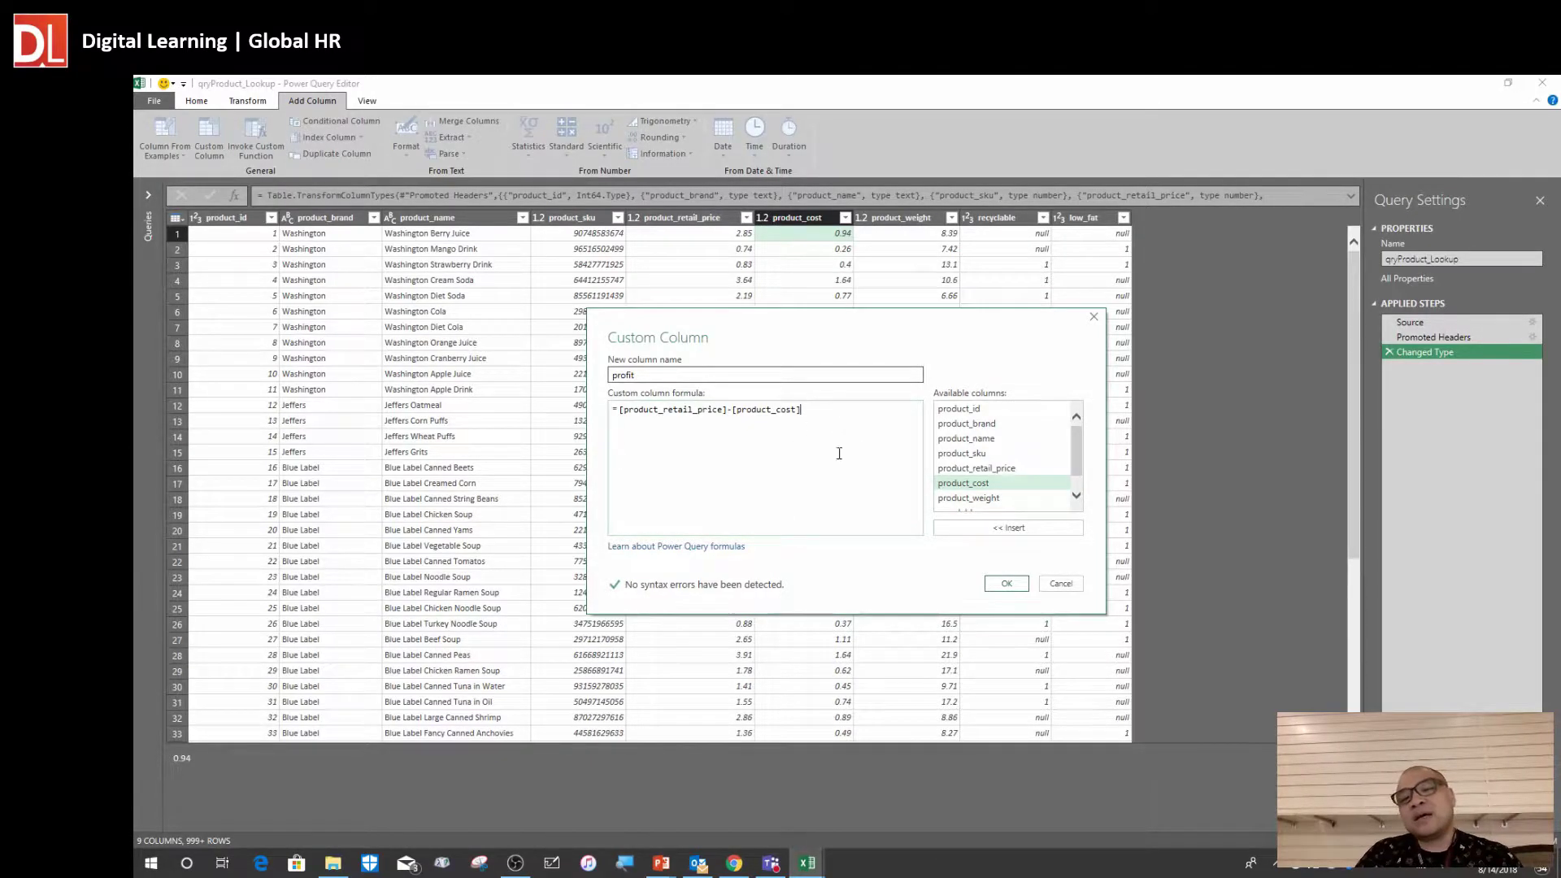
{"action": "left_click_drag", "start_coordinate": [892, 318], "coordinate": [772, 282]}
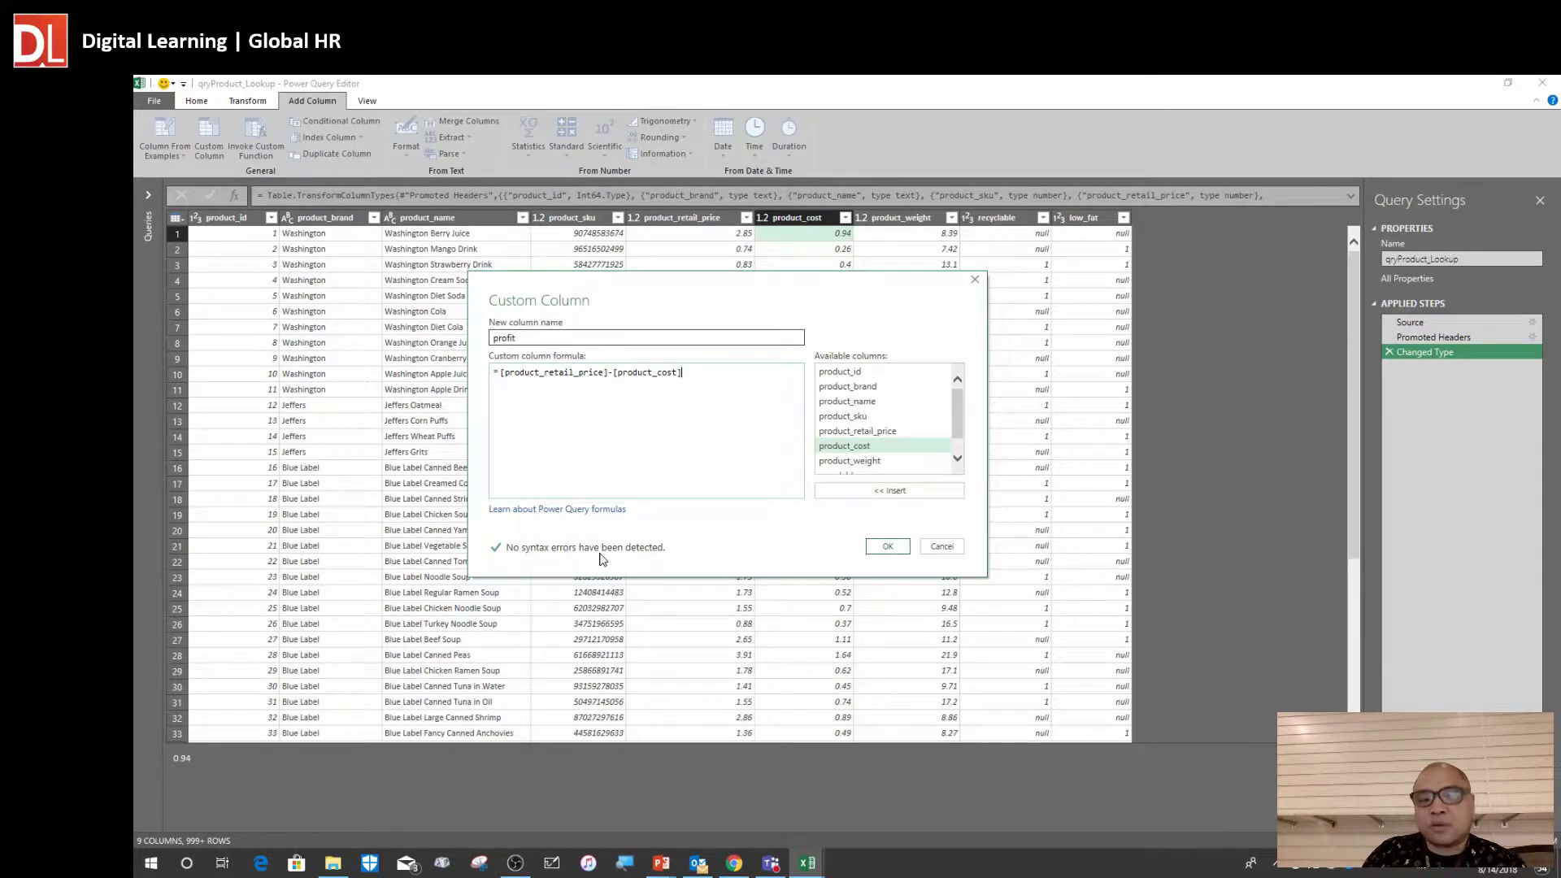
{"action": "left_click_drag", "start_coordinate": [697, 289], "coordinate": [752, 220]}
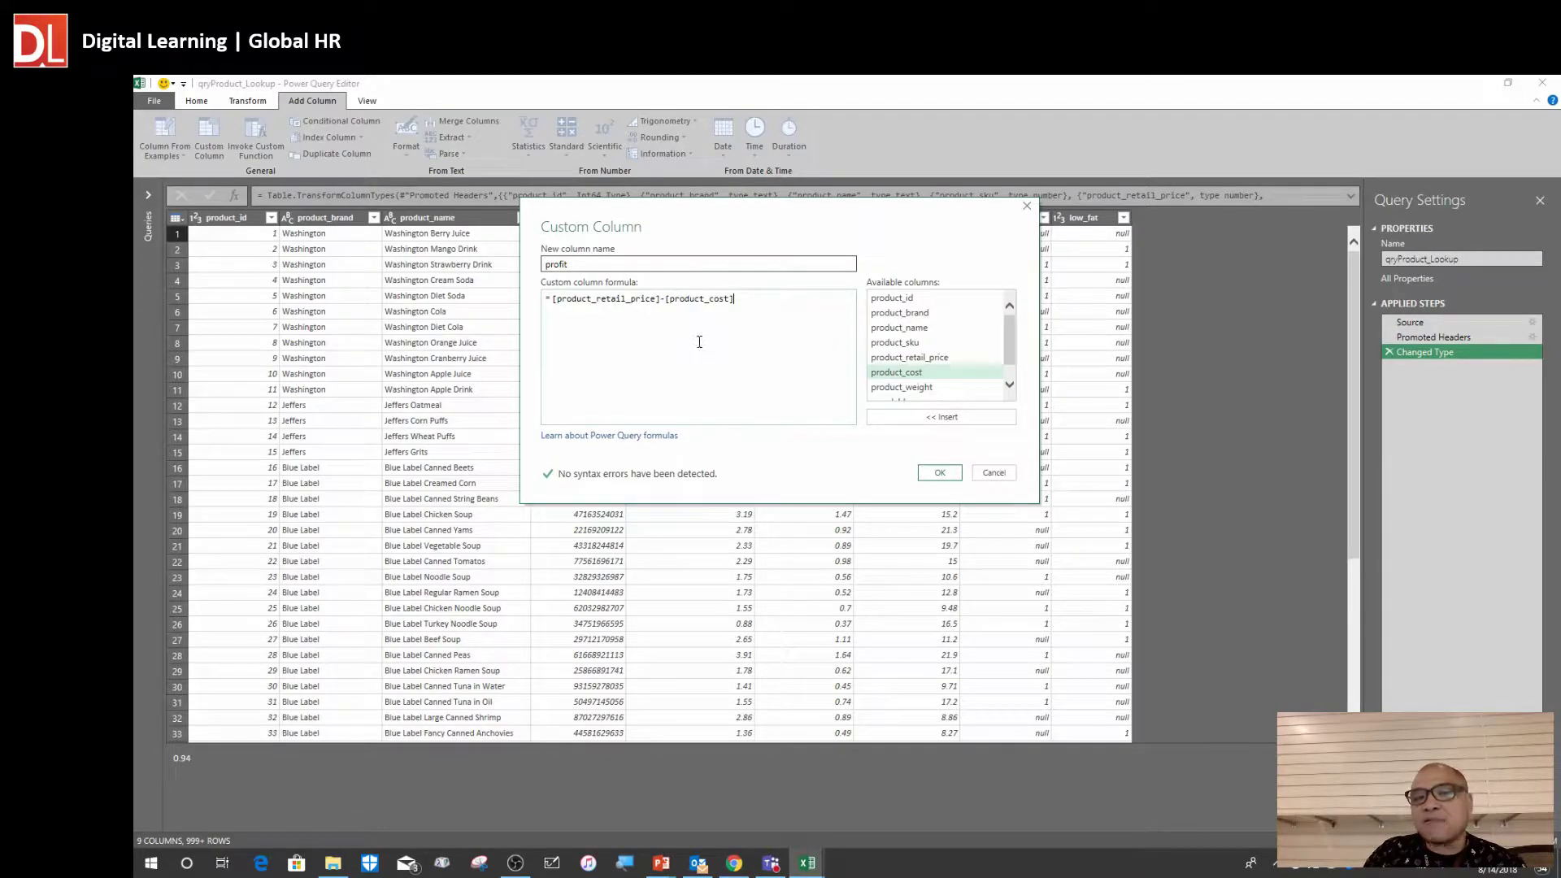
{"action": "left_click", "coordinate": [940, 472]}
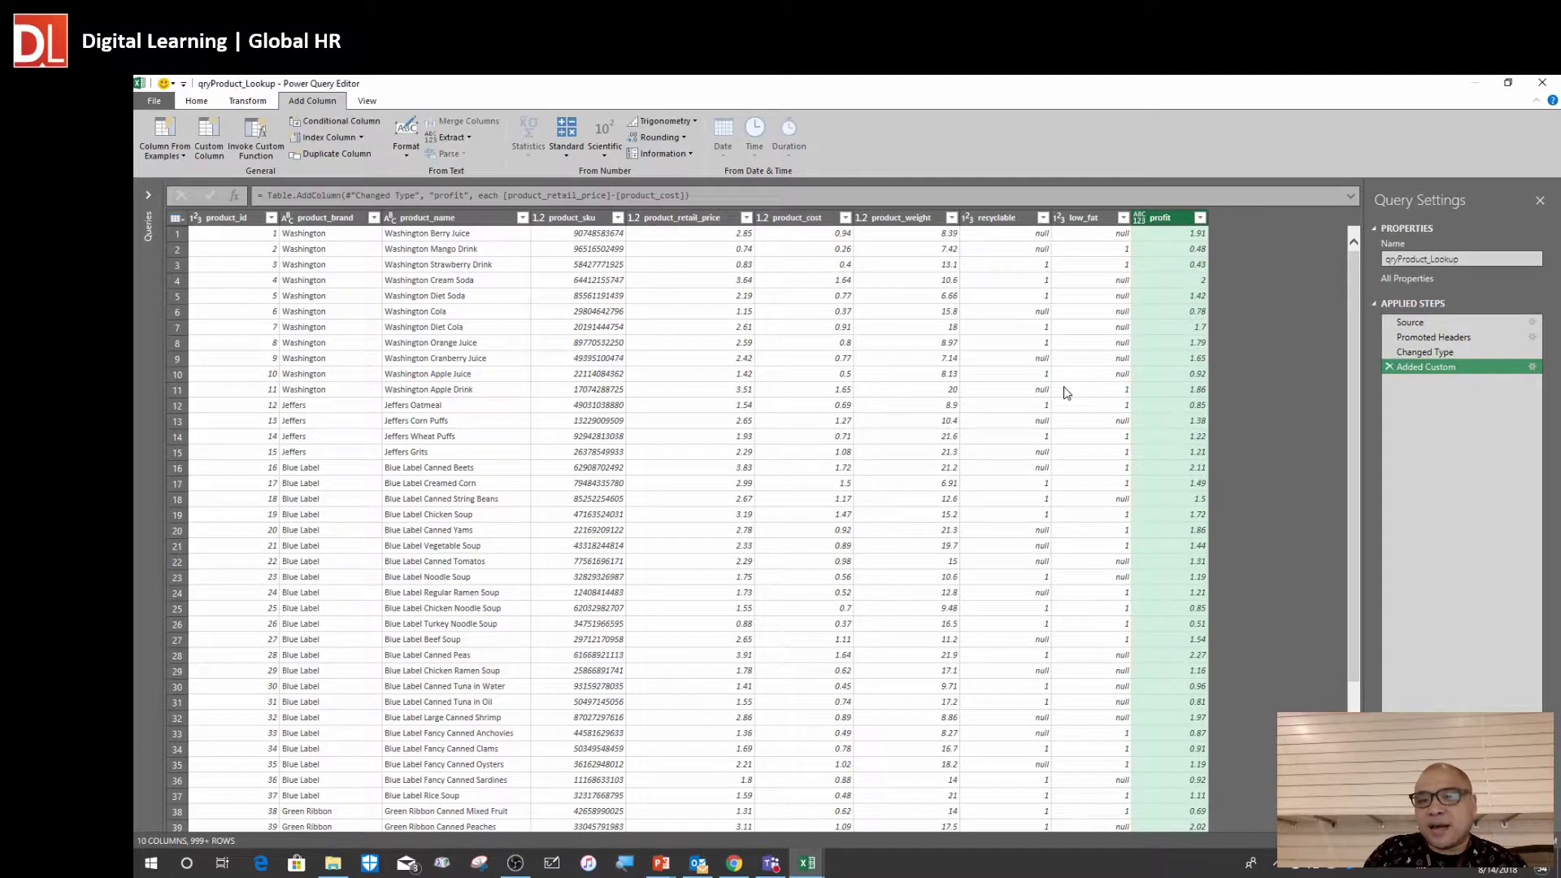
Move the profit column to directly after product_cost, before product_weight
{"action": "left_click", "coordinate": [1192, 281]}
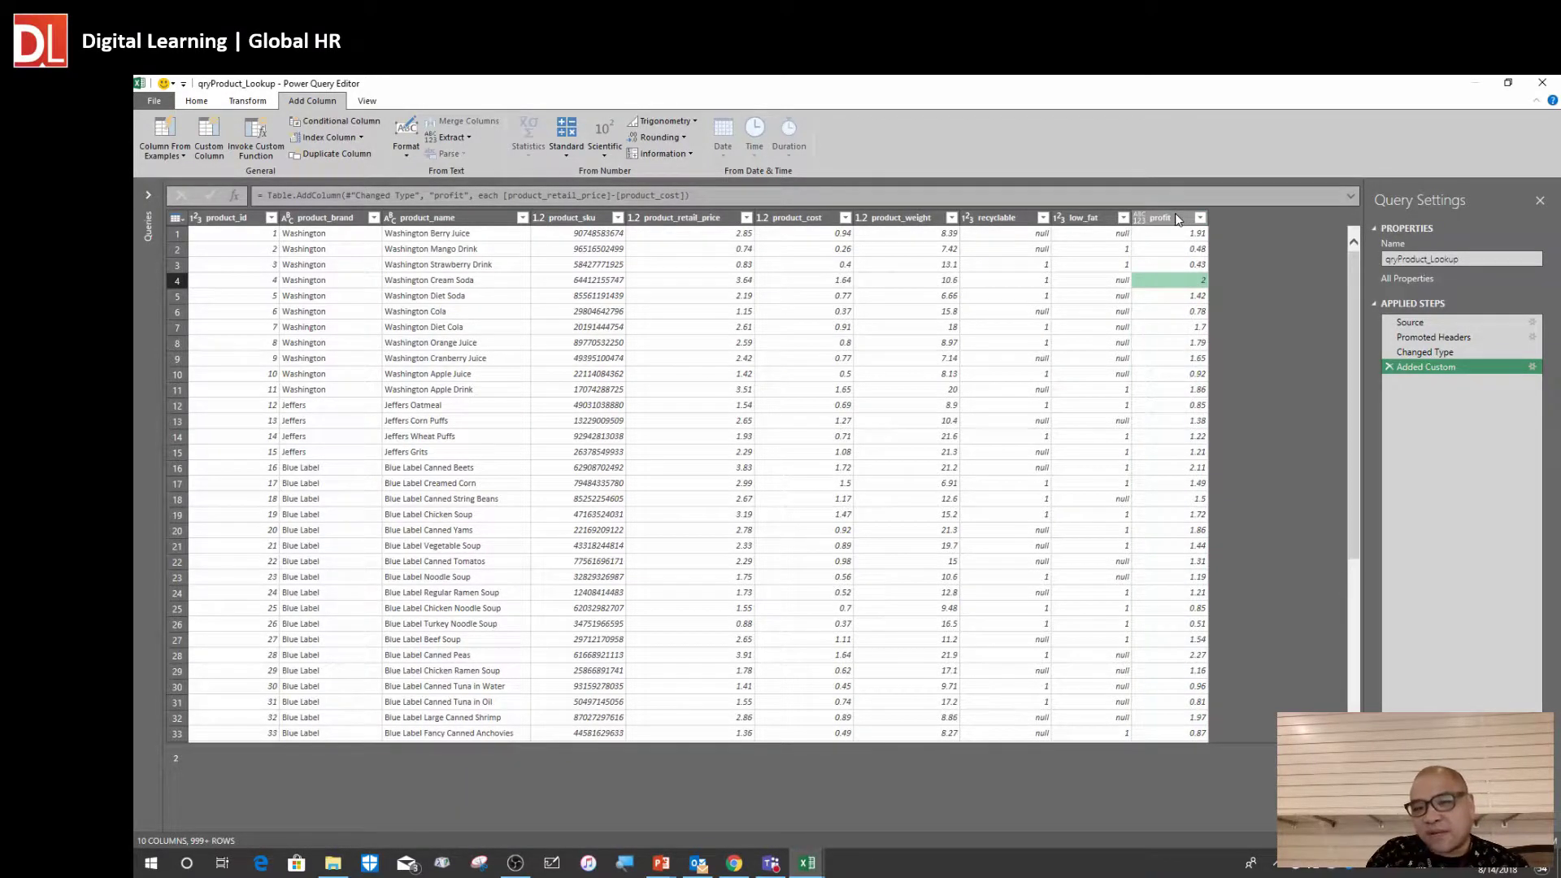
{"action": "left_click", "coordinate": [1171, 218]}
{"action": "left_click_drag", "start_coordinate": [1169, 219], "coordinate": [972, 218]}
{"action": "left_click", "coordinate": [890, 329]}
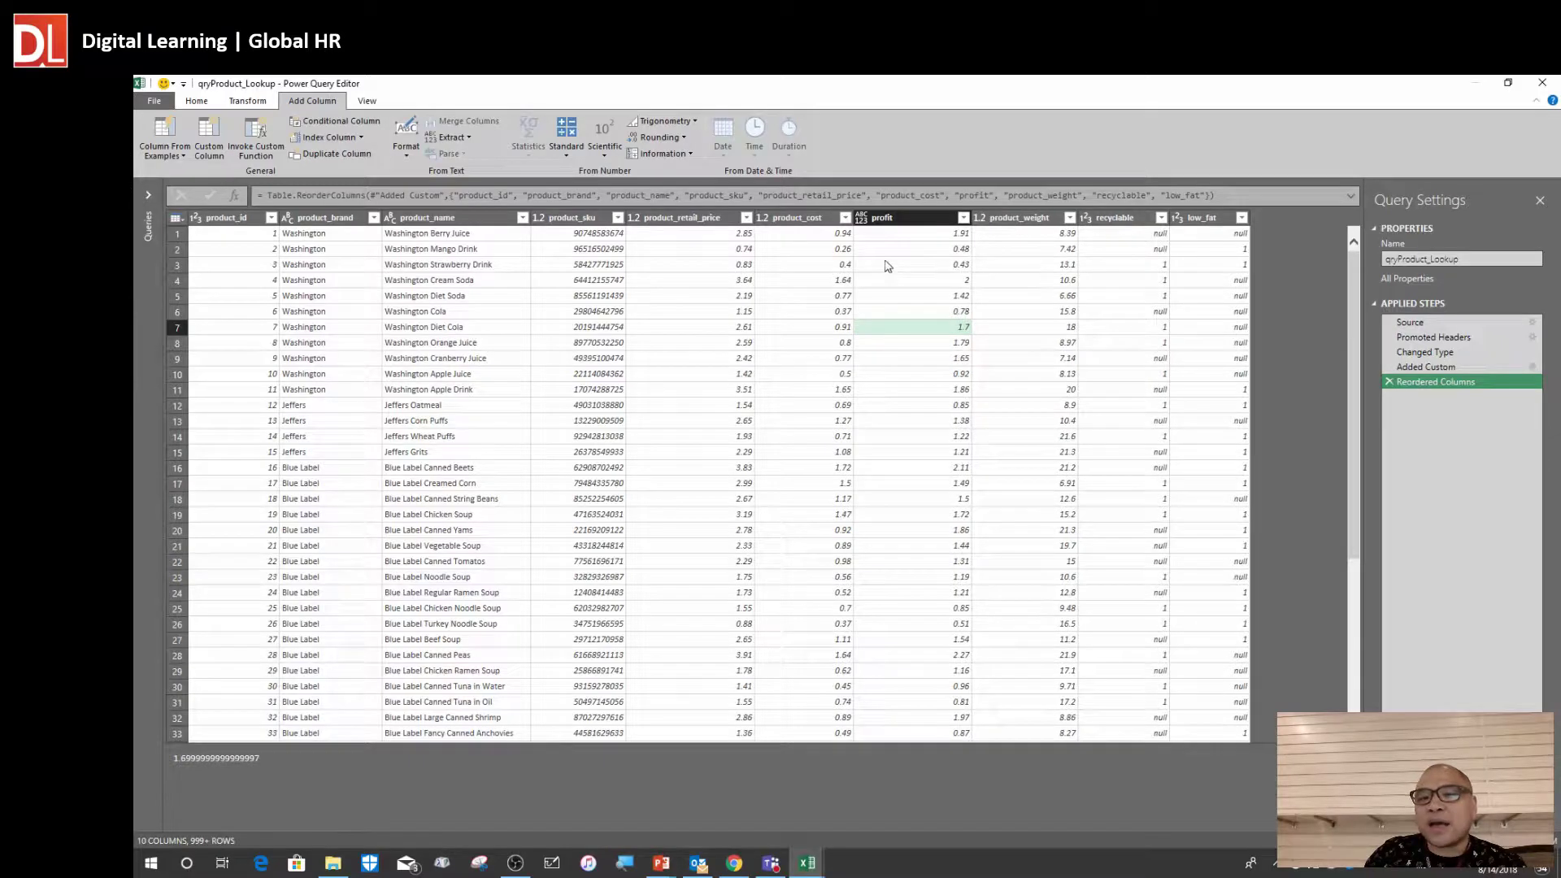
Compare the product_retail_price, product_cost and profit values in the Washington Mango Drink and Washington Strawberry Drink rows
{"action": "left_click", "coordinate": [696, 265]}
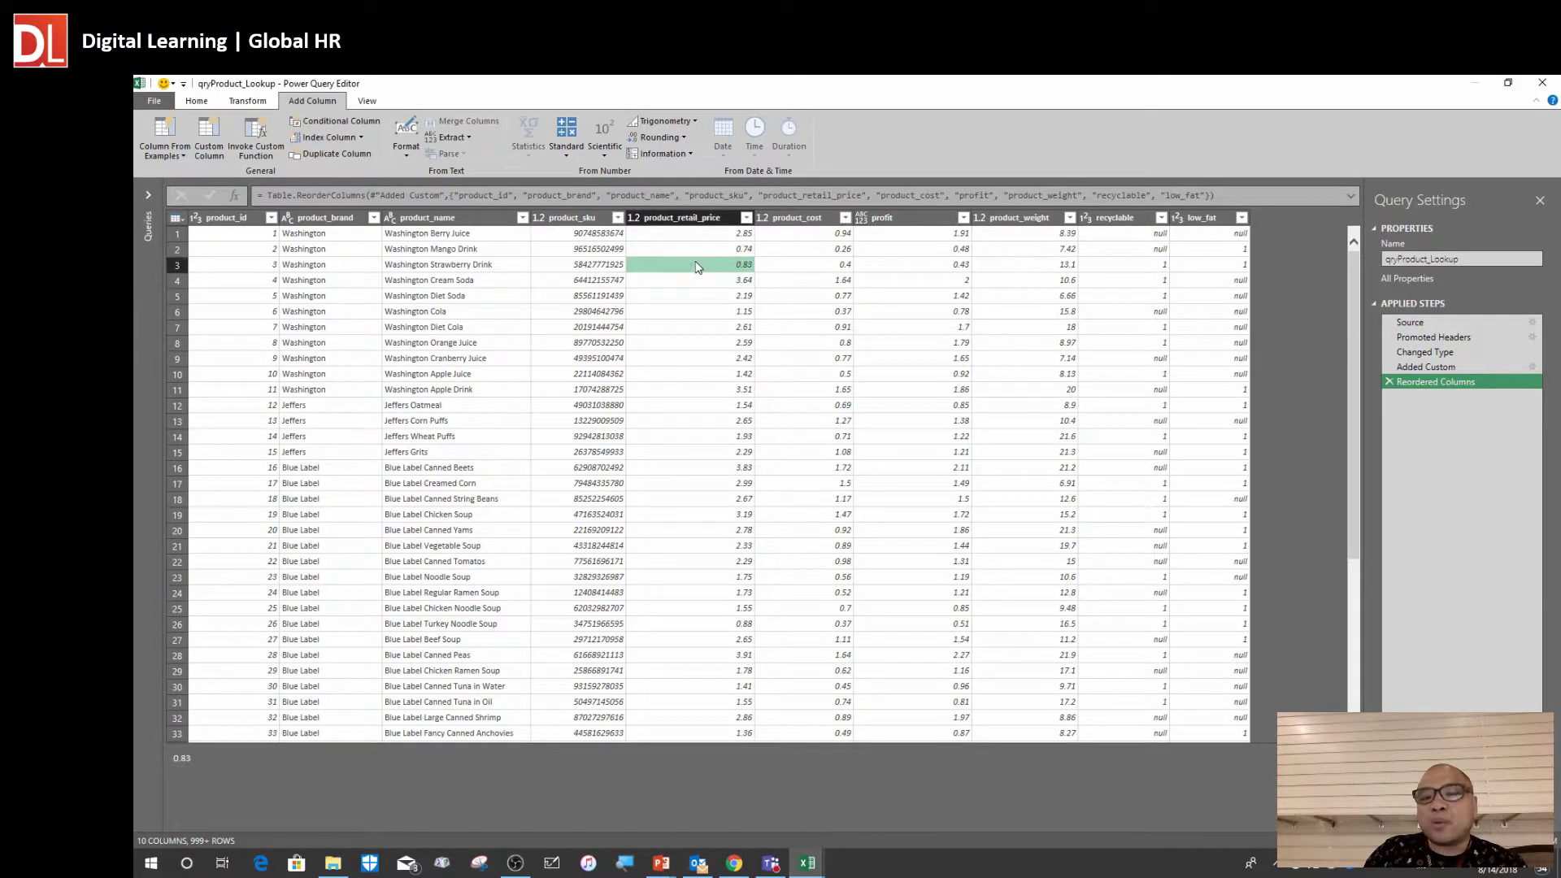
{"action": "left_click", "coordinate": [807, 252]}
{"action": "left_click", "coordinate": [898, 255]}
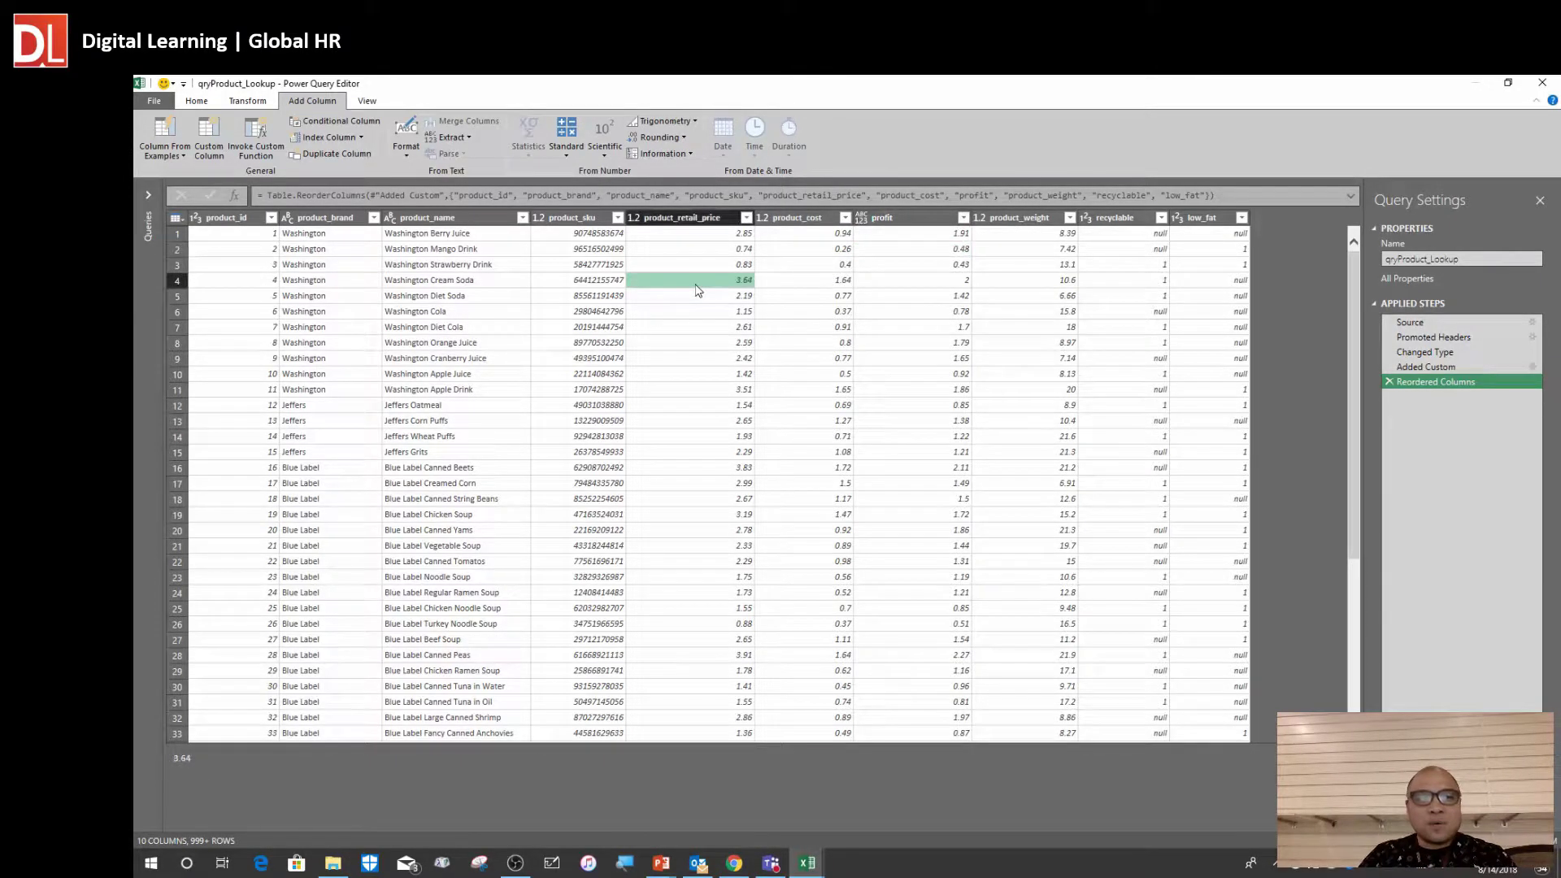
Select the product_retail_price through profit columns and review the text Format options, plus the number Information options for profit
{"action": "left_click", "coordinate": [697, 218]}
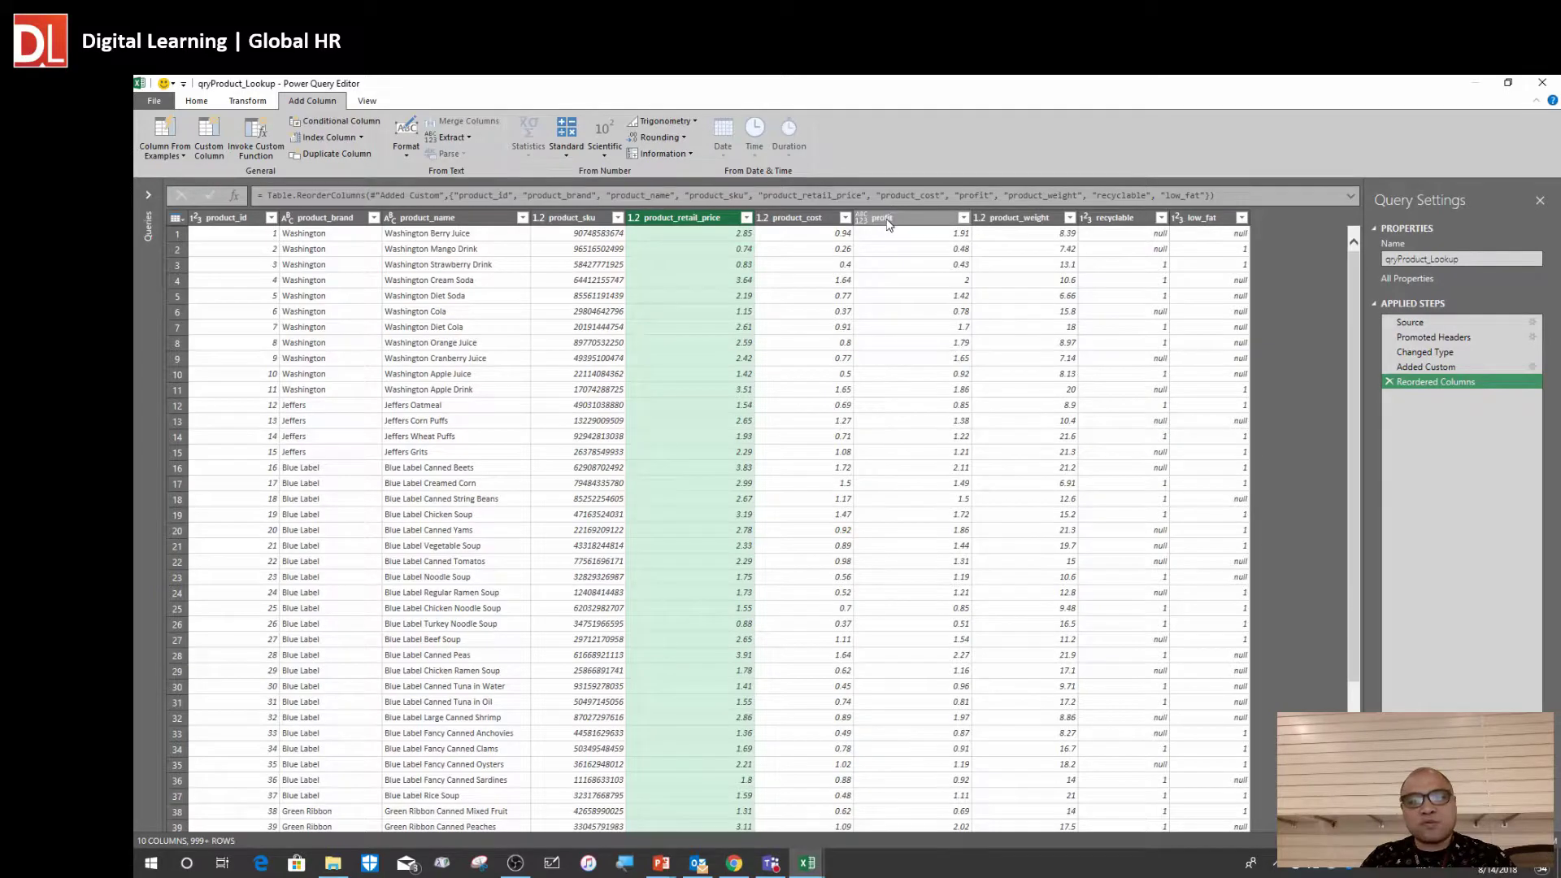
{"action": "left_click", "coordinate": [894, 216], "text": "shift"}
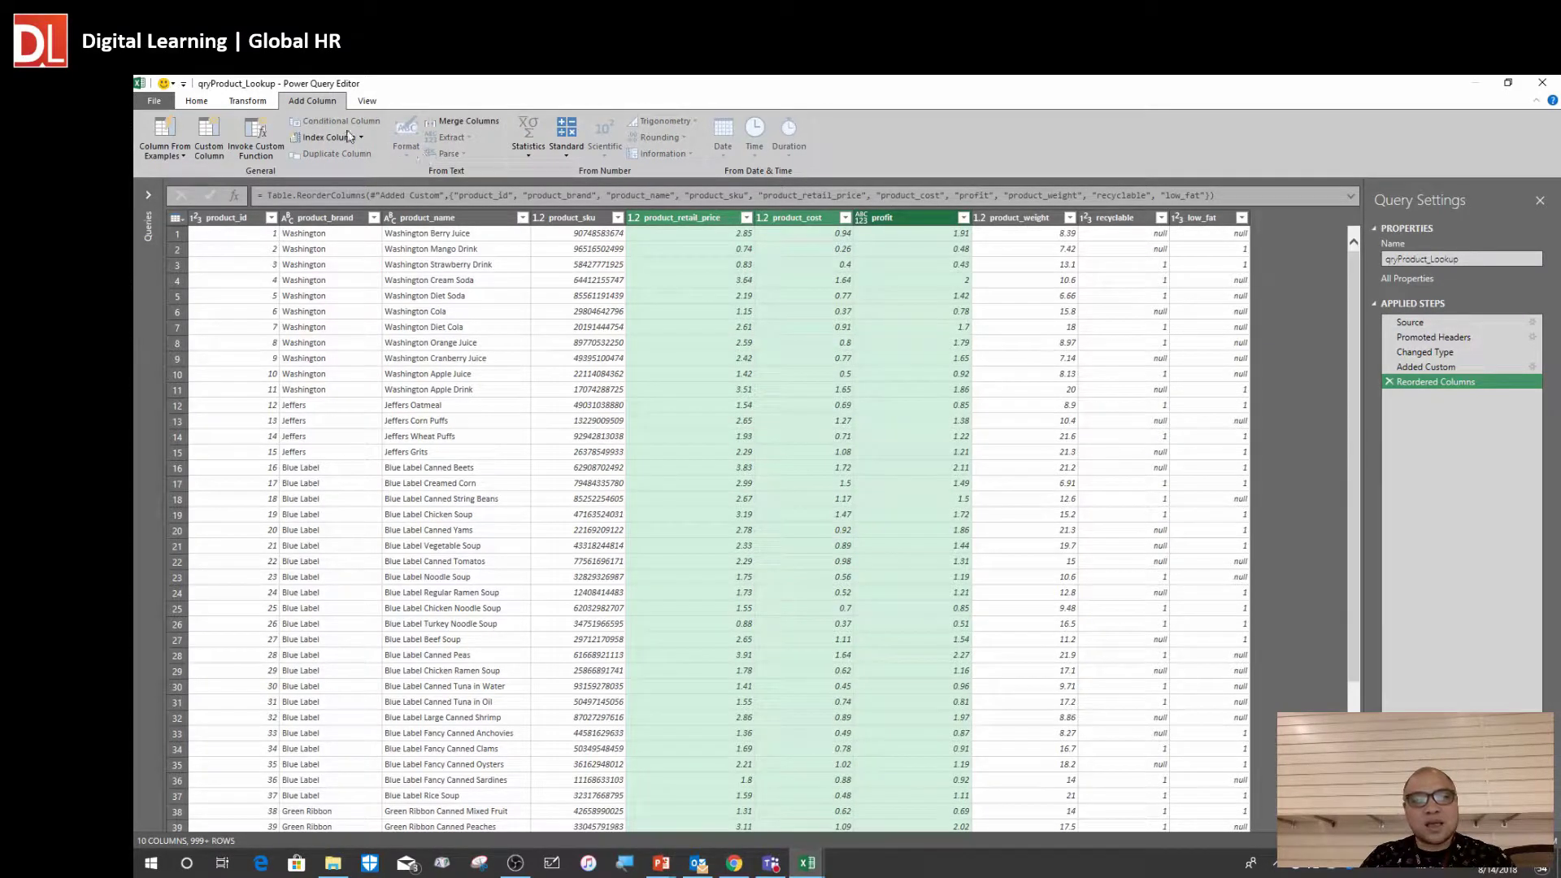
{"action": "left_click", "coordinate": [247, 101]}
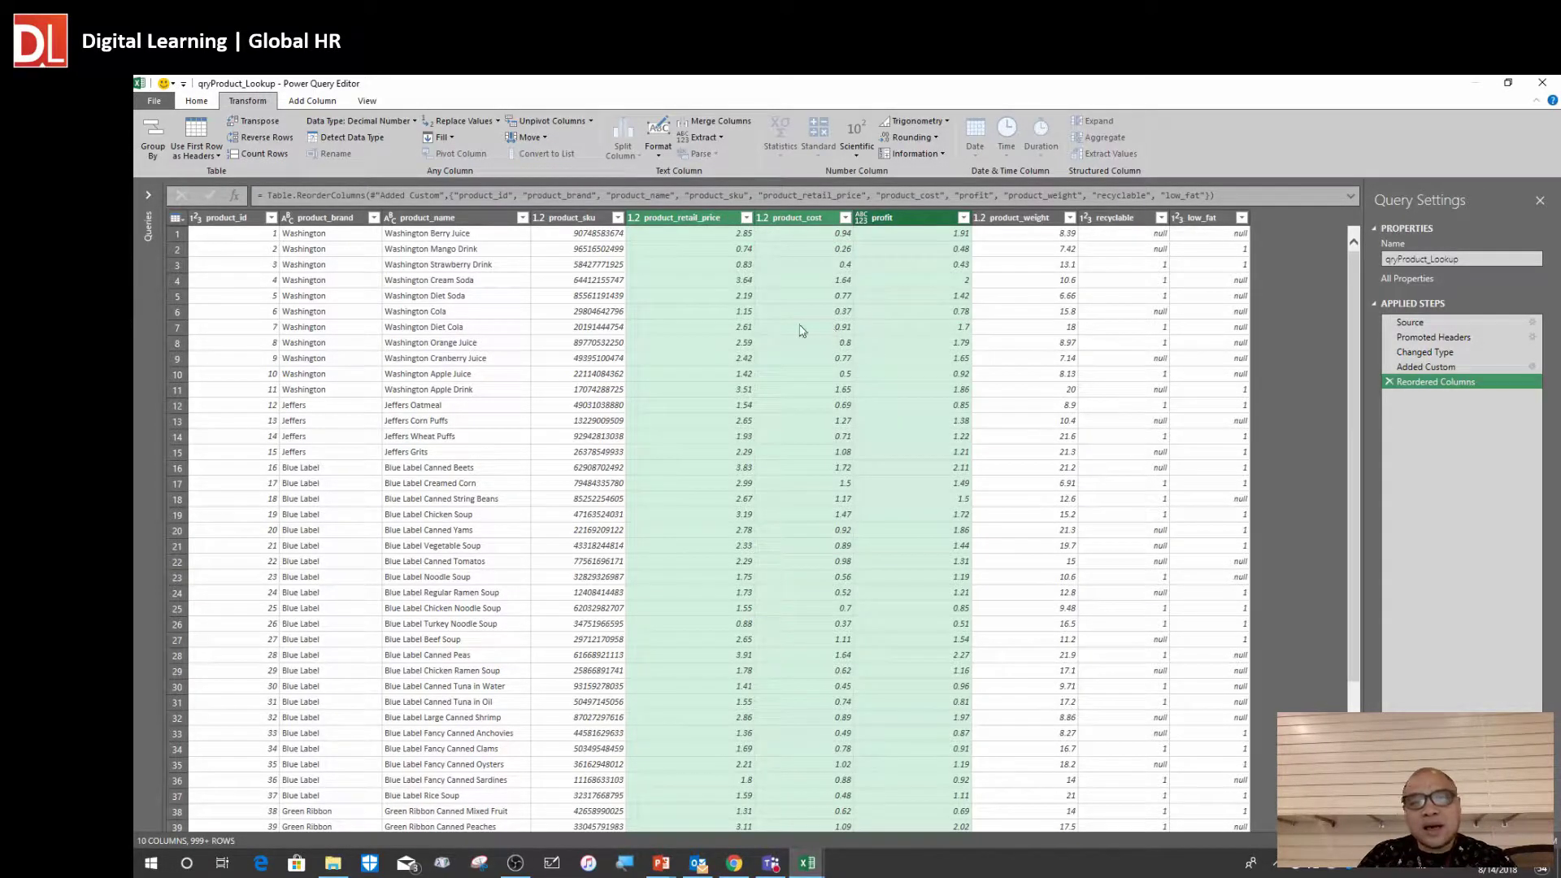
{"action": "left_click", "coordinate": [660, 158]}
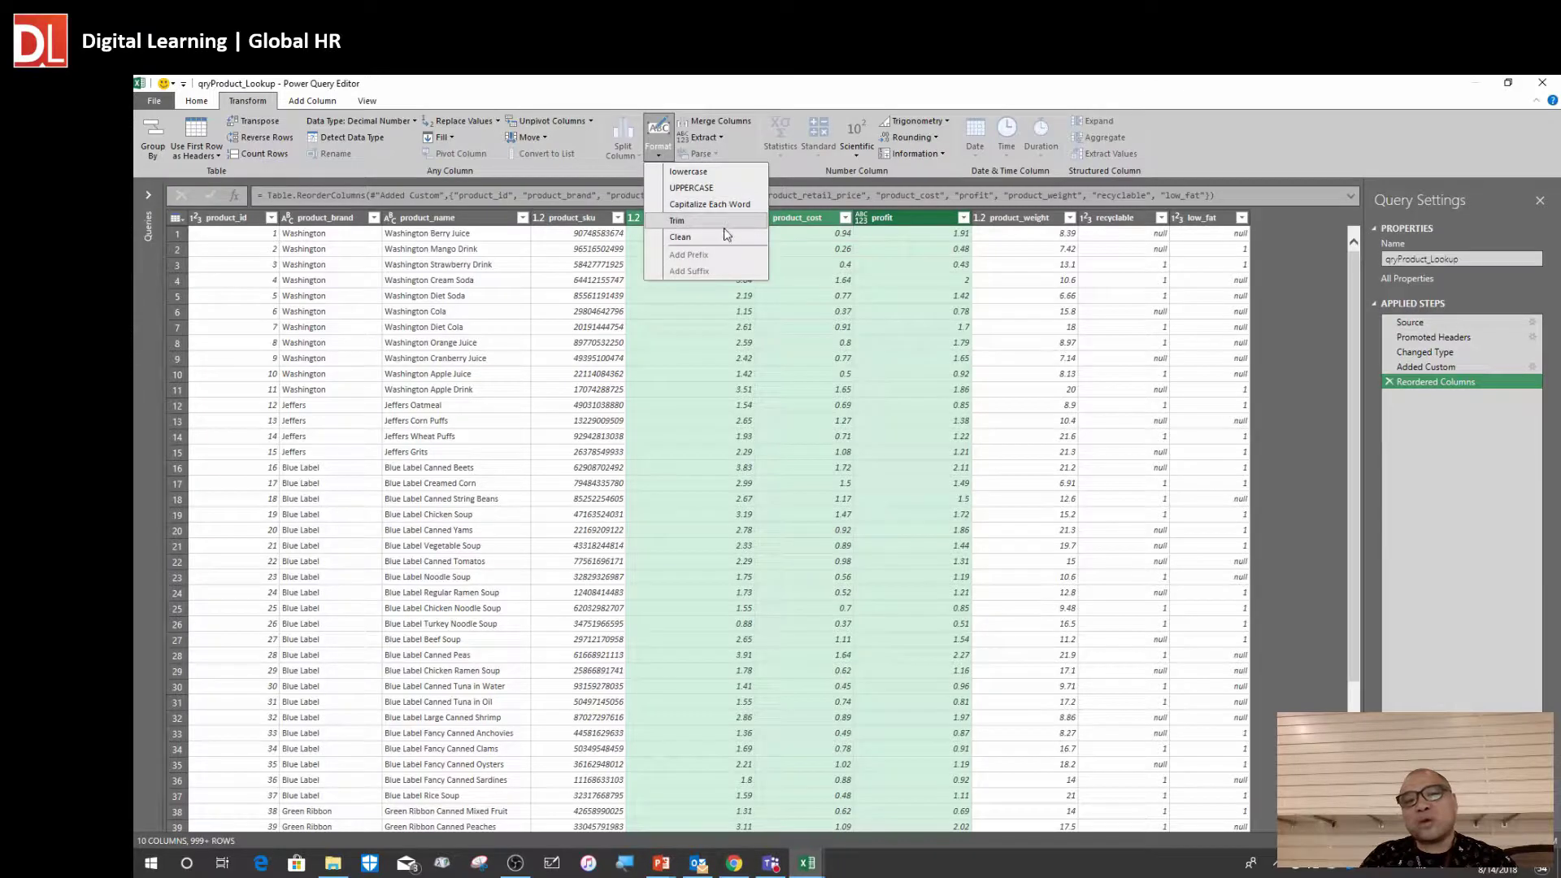
{"action": "left_click", "coordinate": [893, 364]}
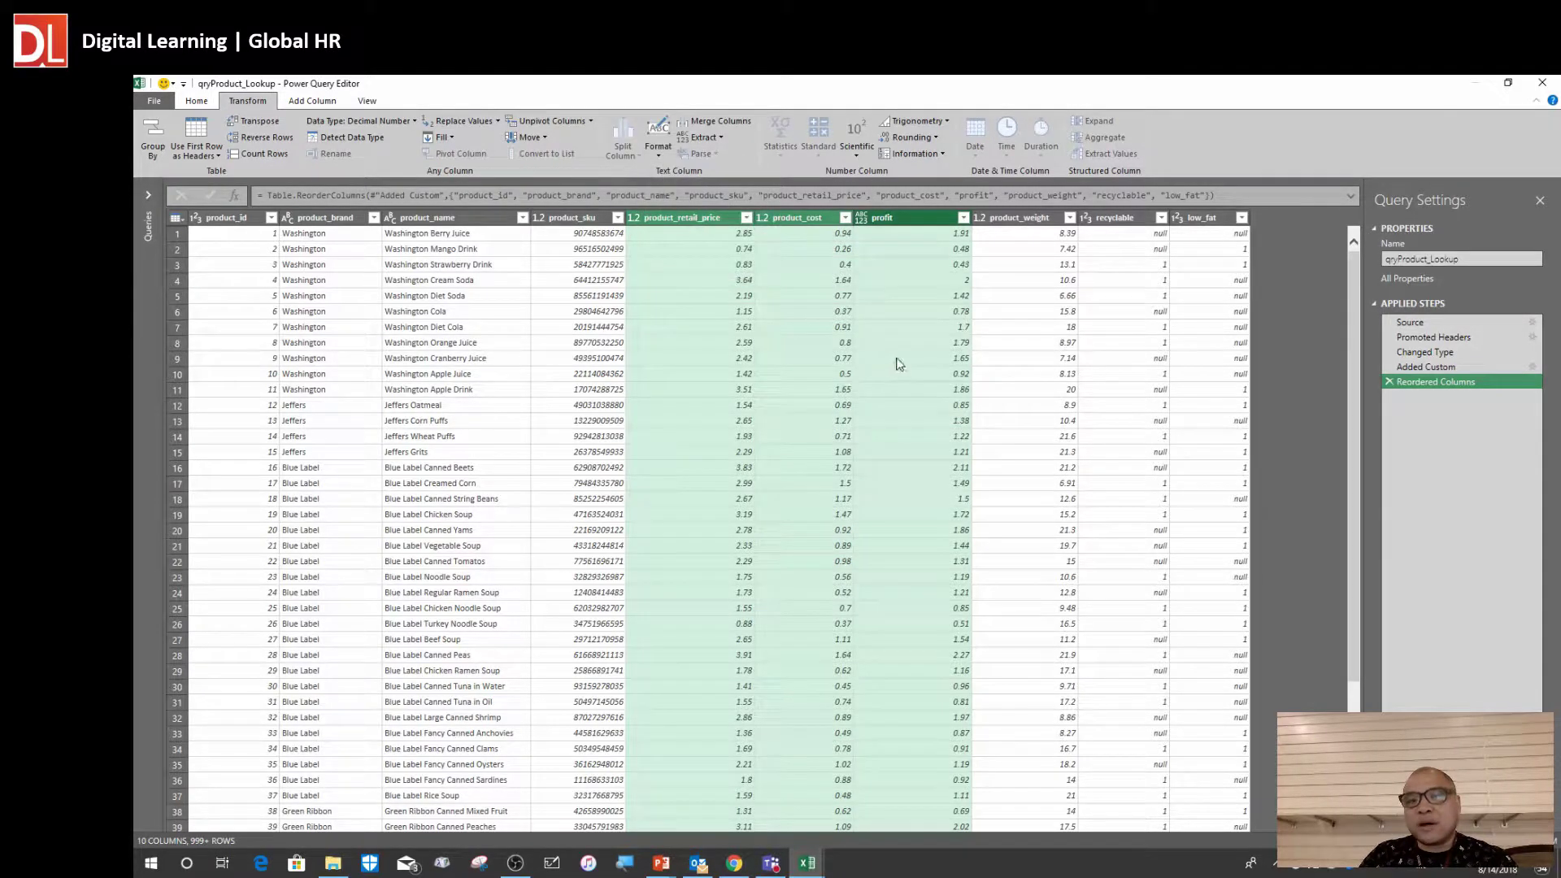
{"action": "left_click", "coordinate": [873, 345]}
{"action": "left_click", "coordinate": [886, 155]}
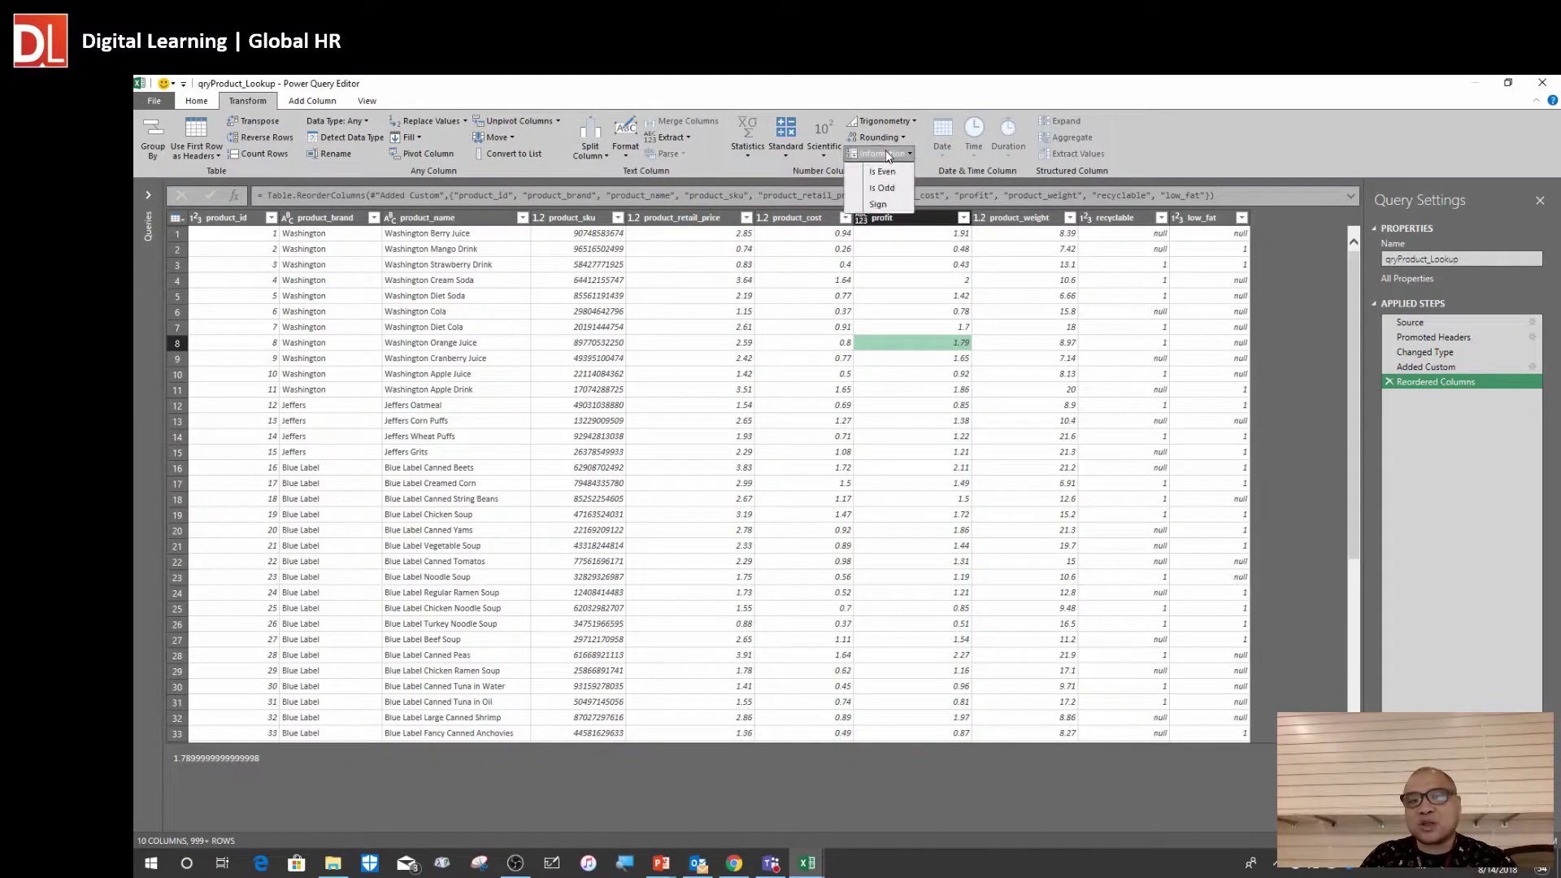
{"action": "left_click", "coordinate": [875, 338]}
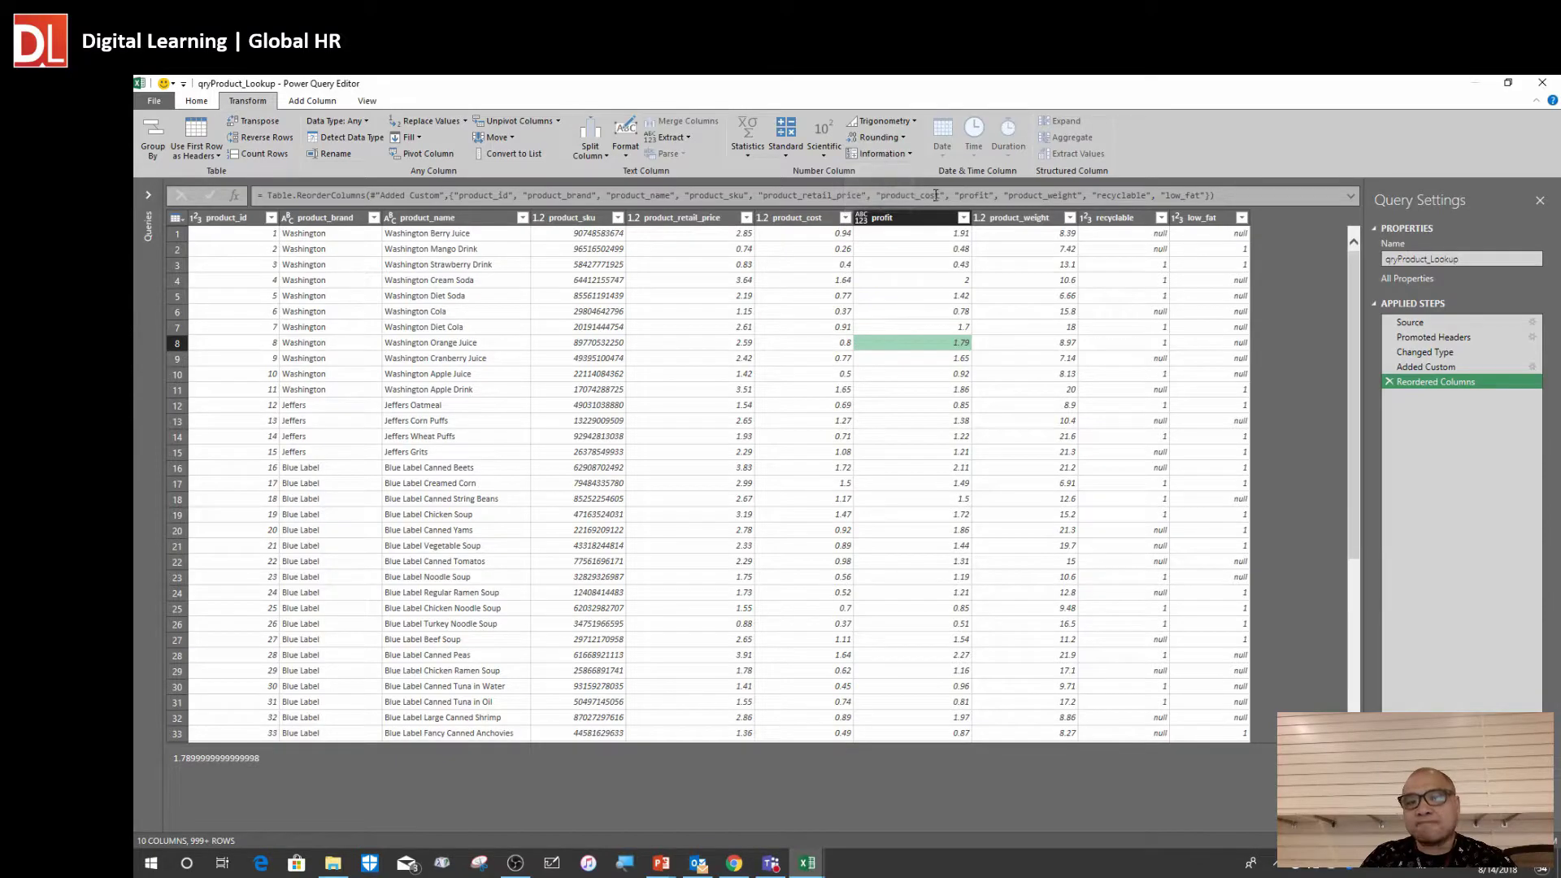
Examine retail price, cost and profit in the Washington Cream Soda row and sample values in other Washington rows
{"action": "left_click", "coordinate": [924, 266]}
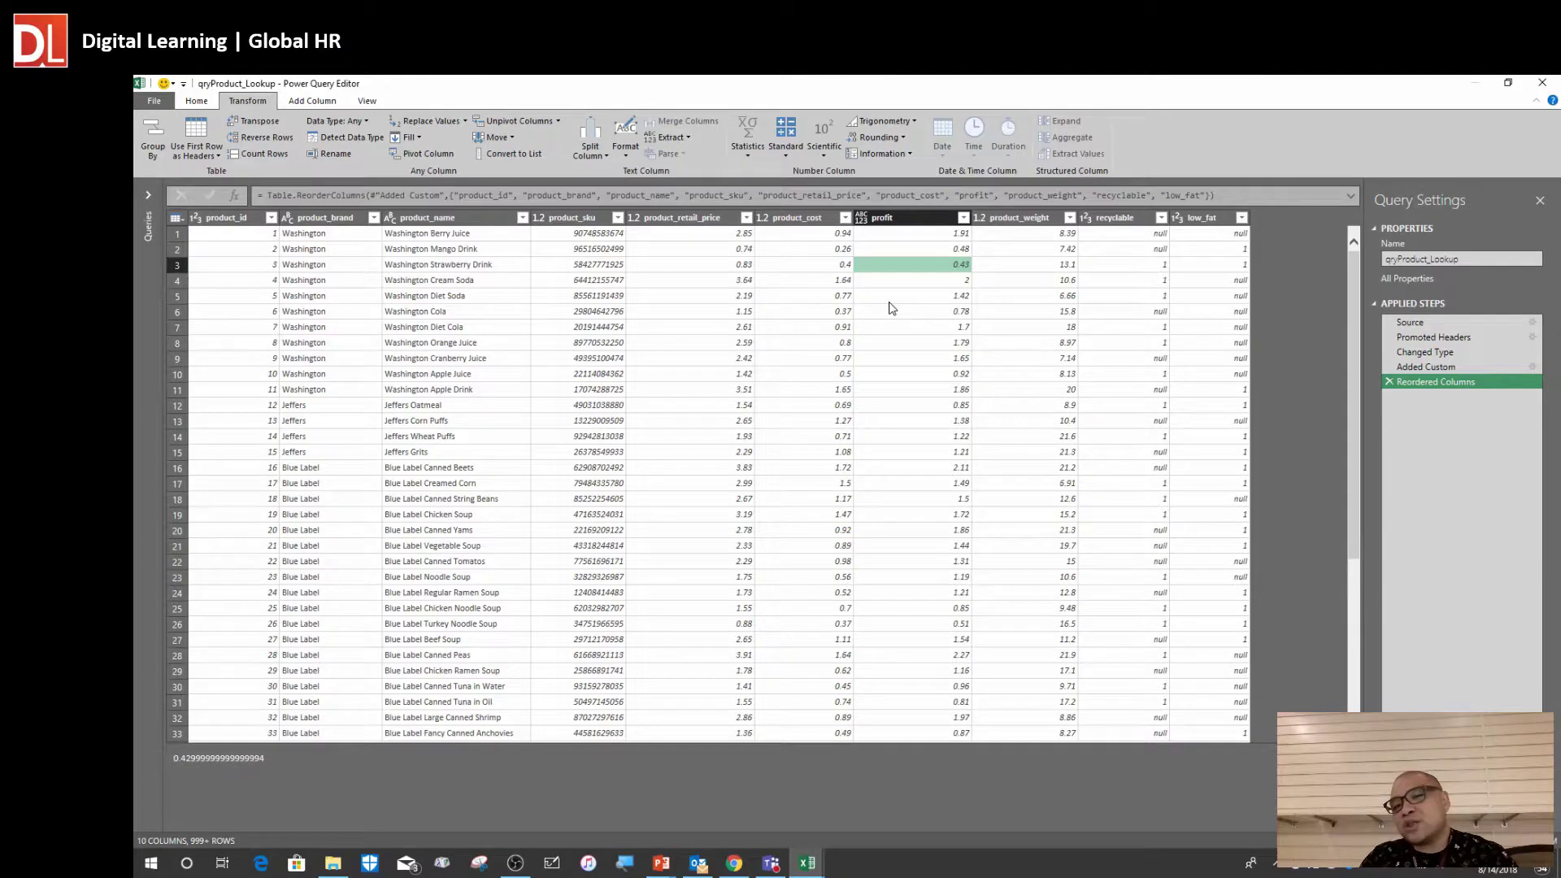
{"action": "left_click", "coordinate": [710, 285]}
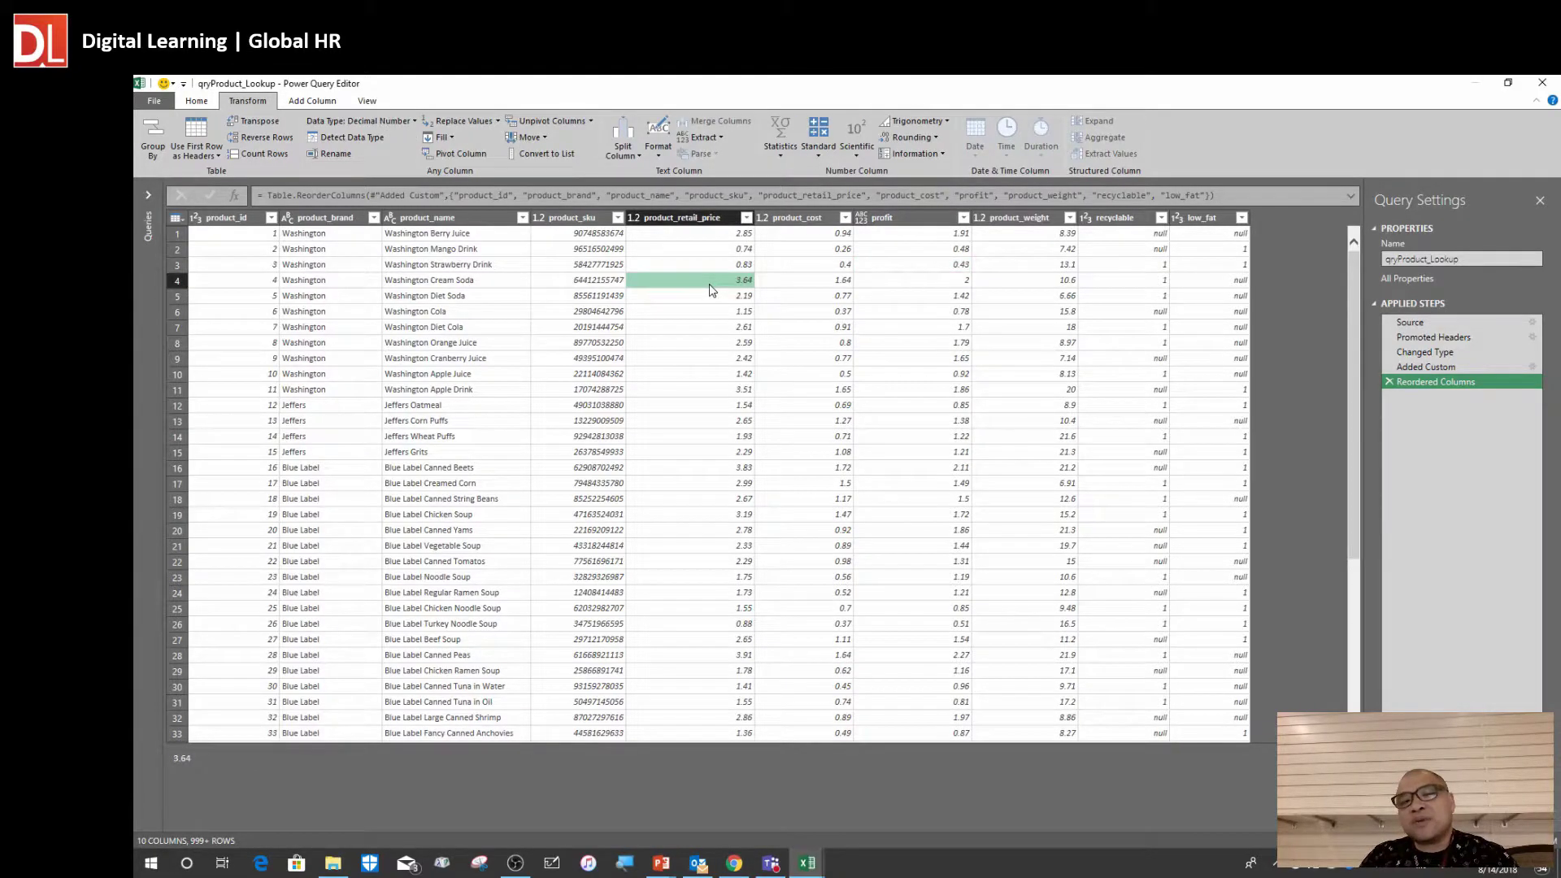
{"action": "left_click", "coordinate": [821, 283]}
{"action": "left_click", "coordinate": [923, 285]}
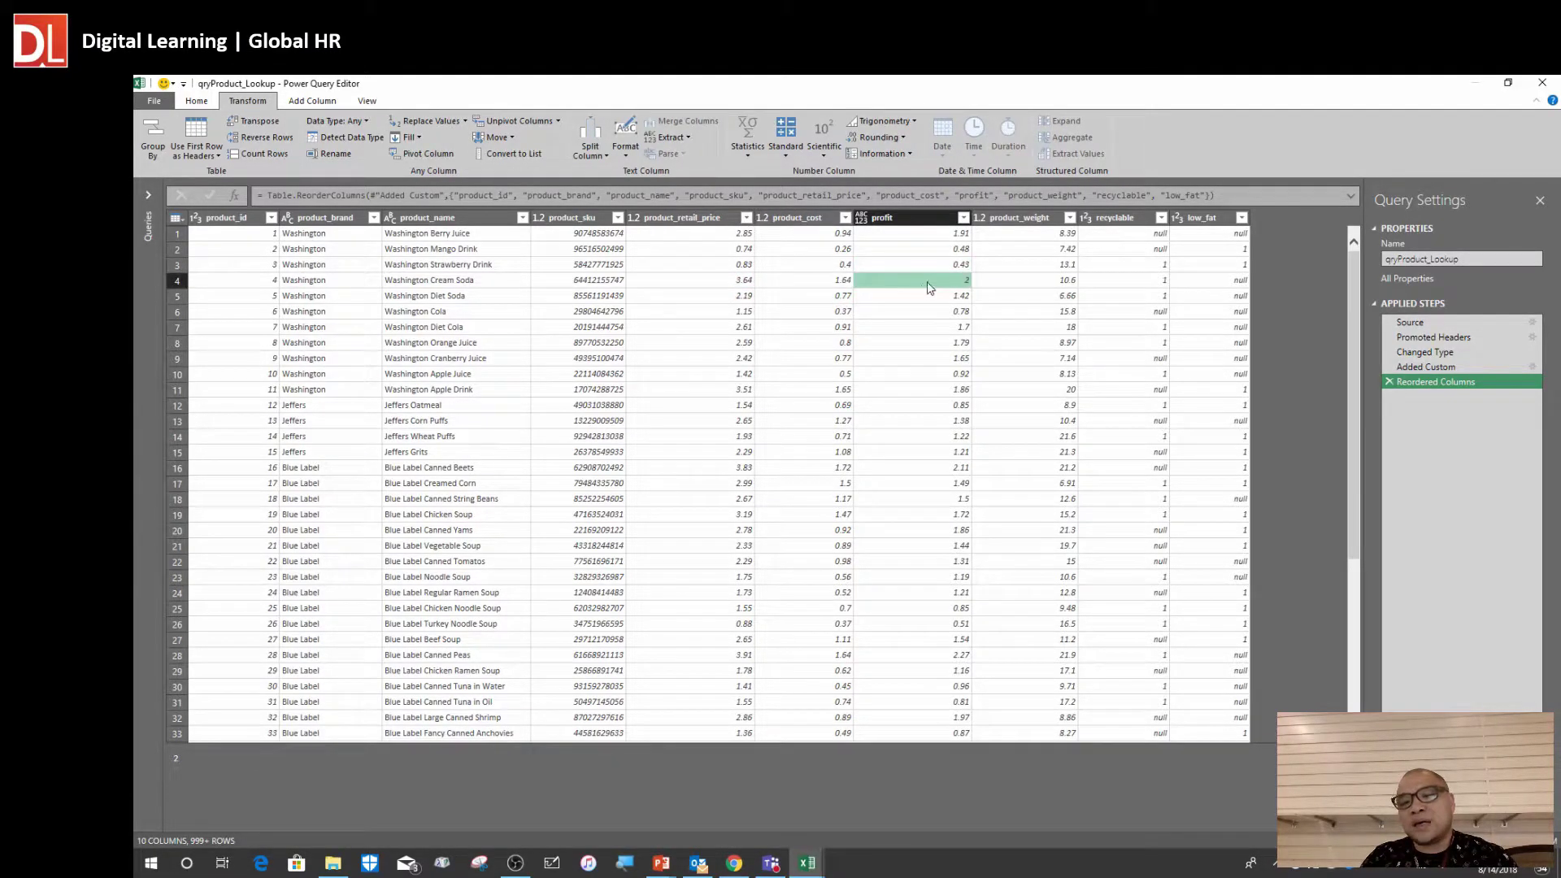
{"action": "left_click", "coordinate": [725, 297]}
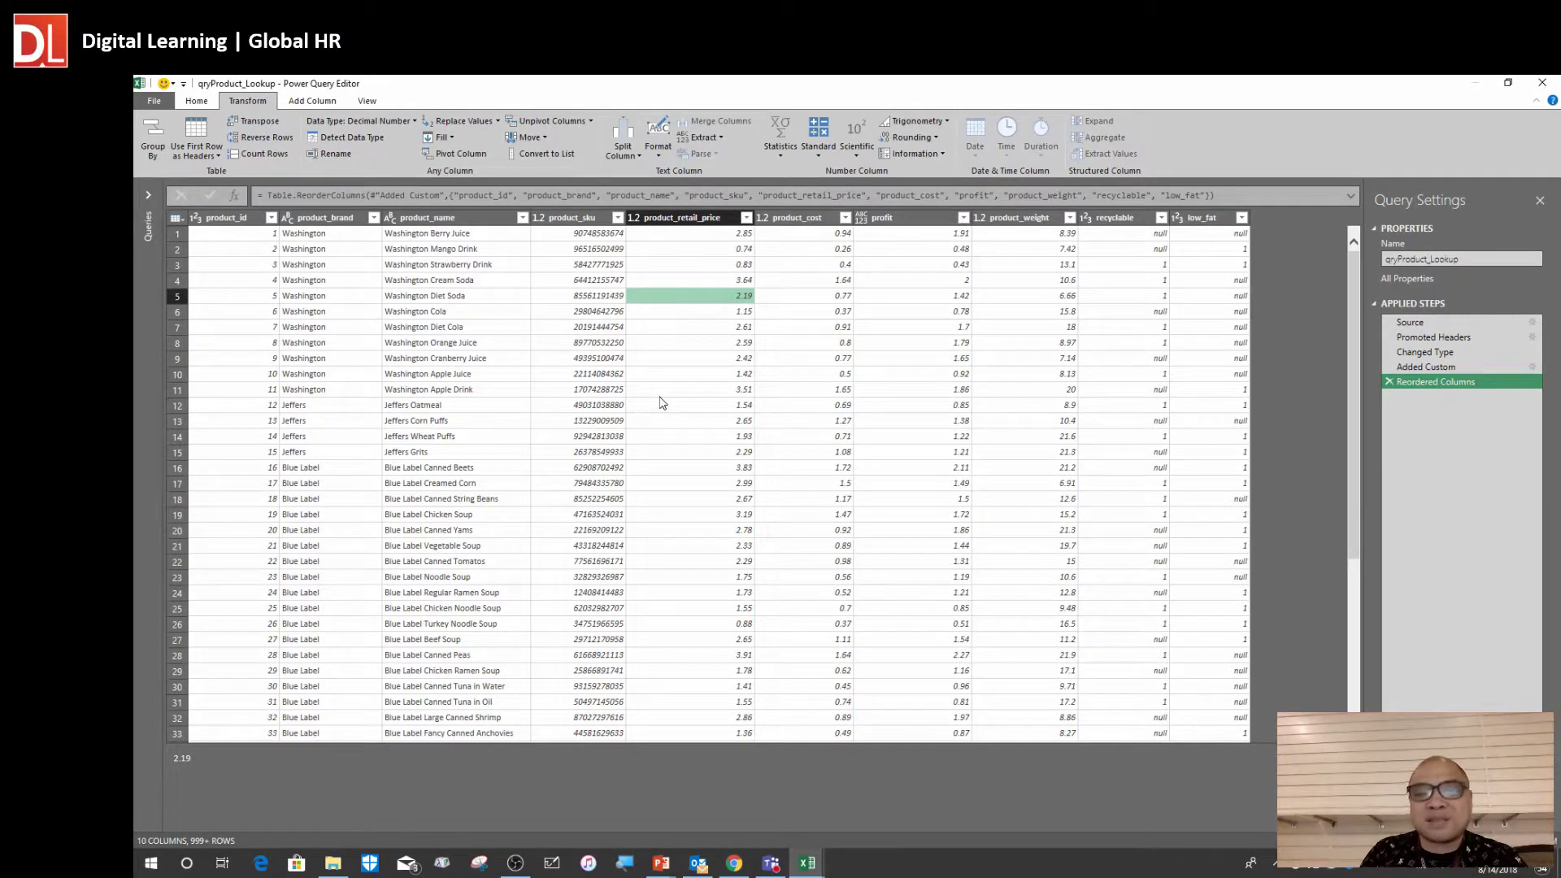
{"action": "left_click", "coordinate": [702, 394]}
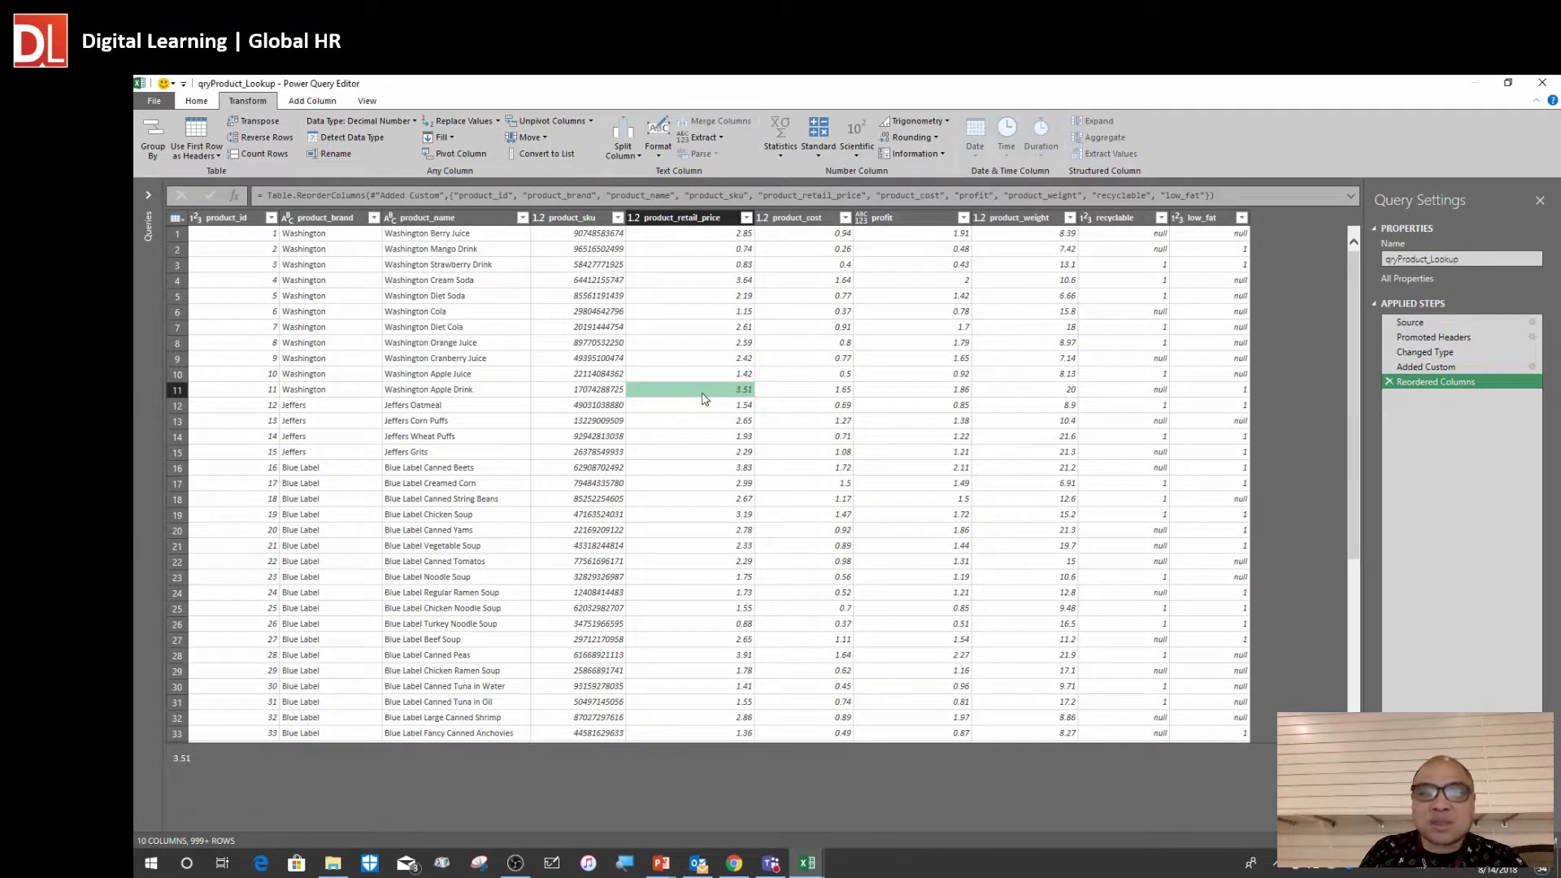
{"action": "left_click", "coordinate": [842, 374]}
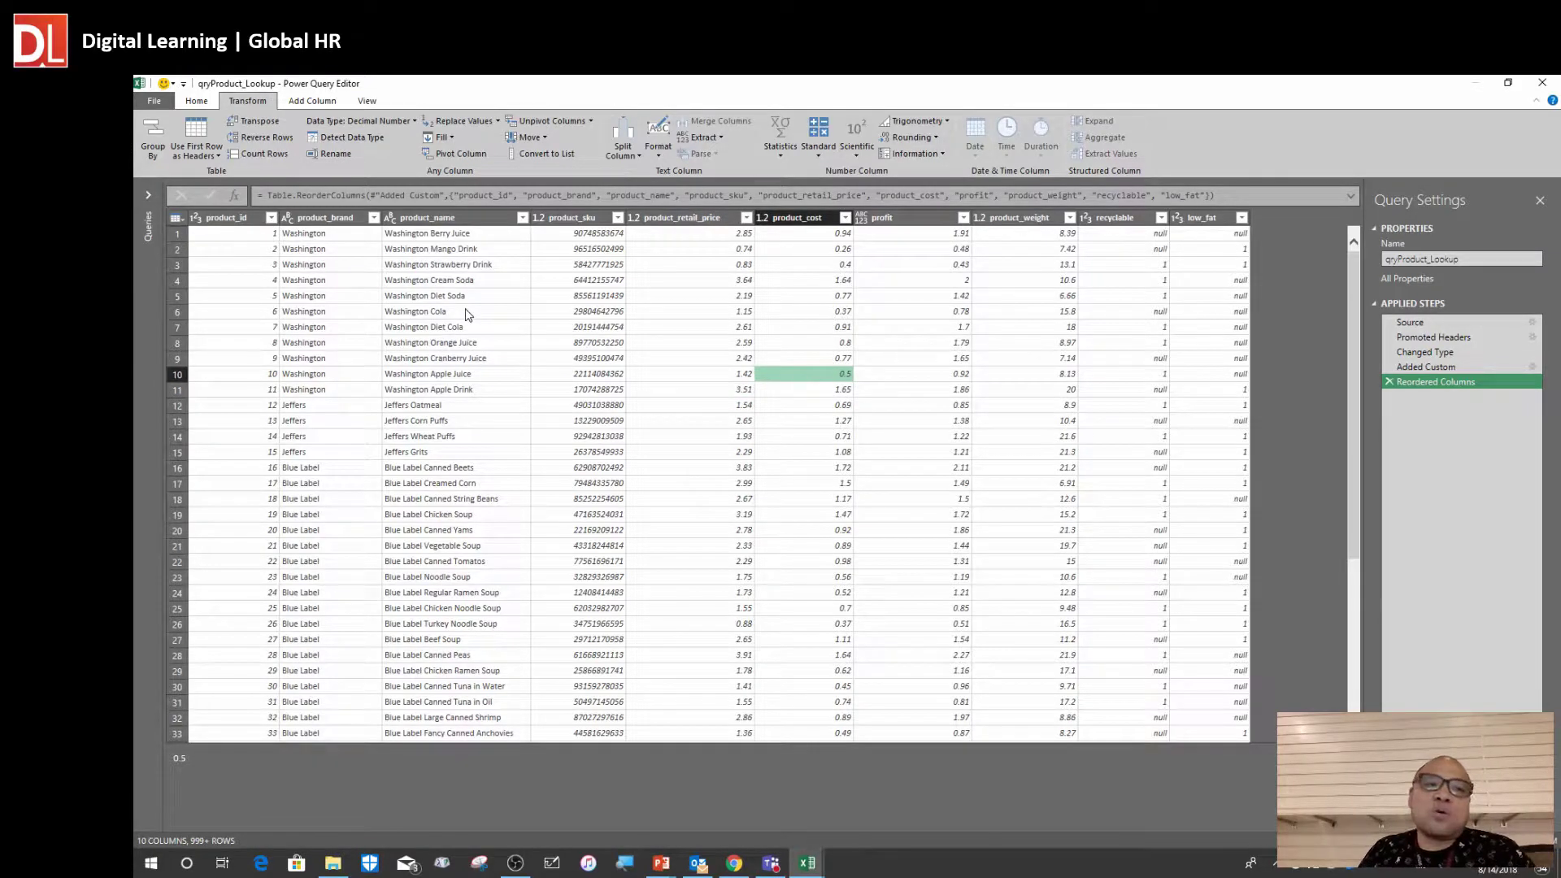
Close and load qryProduct_Lookup into the workbook, and compare its table on Sheet3 with the customer table on Sheet2
{"action": "left_click", "coordinate": [160, 101]}
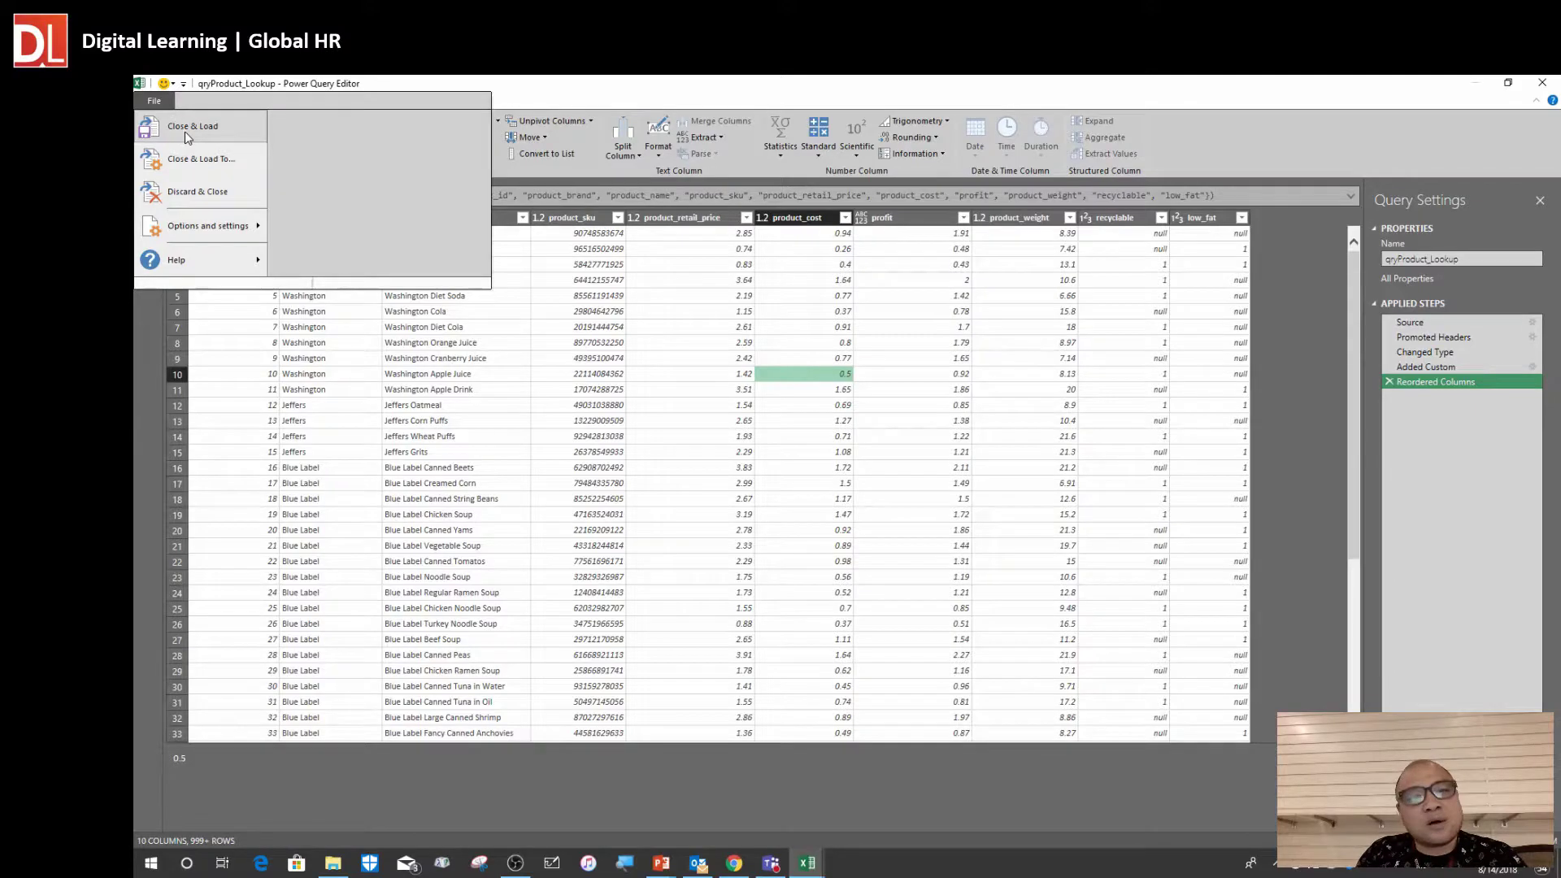
{"action": "left_click", "coordinate": [209, 137]}
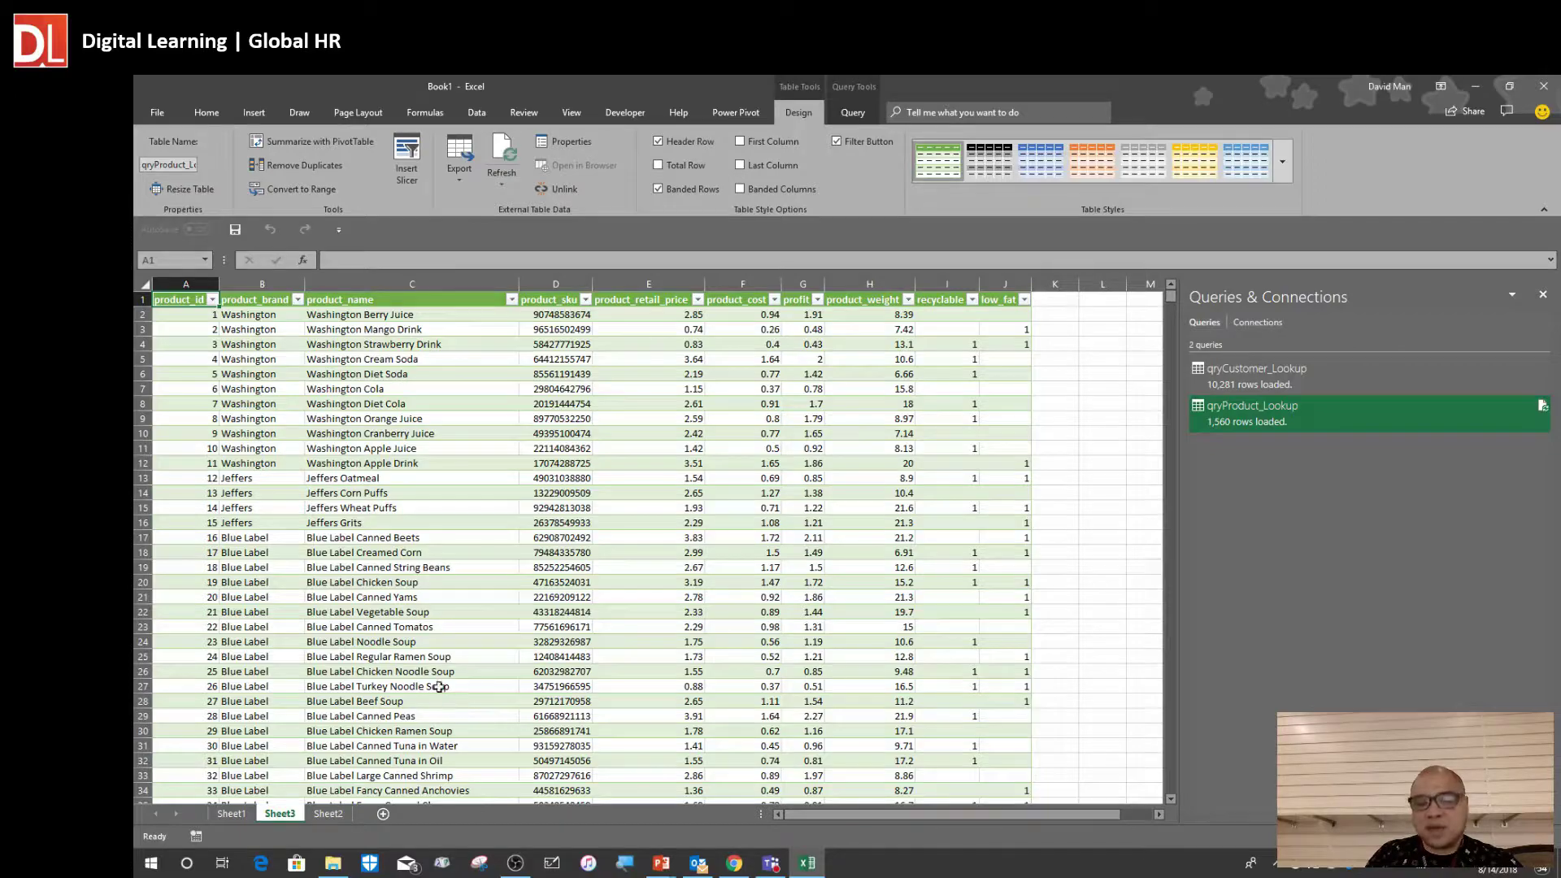
{"action": "left_click", "coordinate": [325, 814]}
{"action": "left_click", "coordinate": [280, 816]}
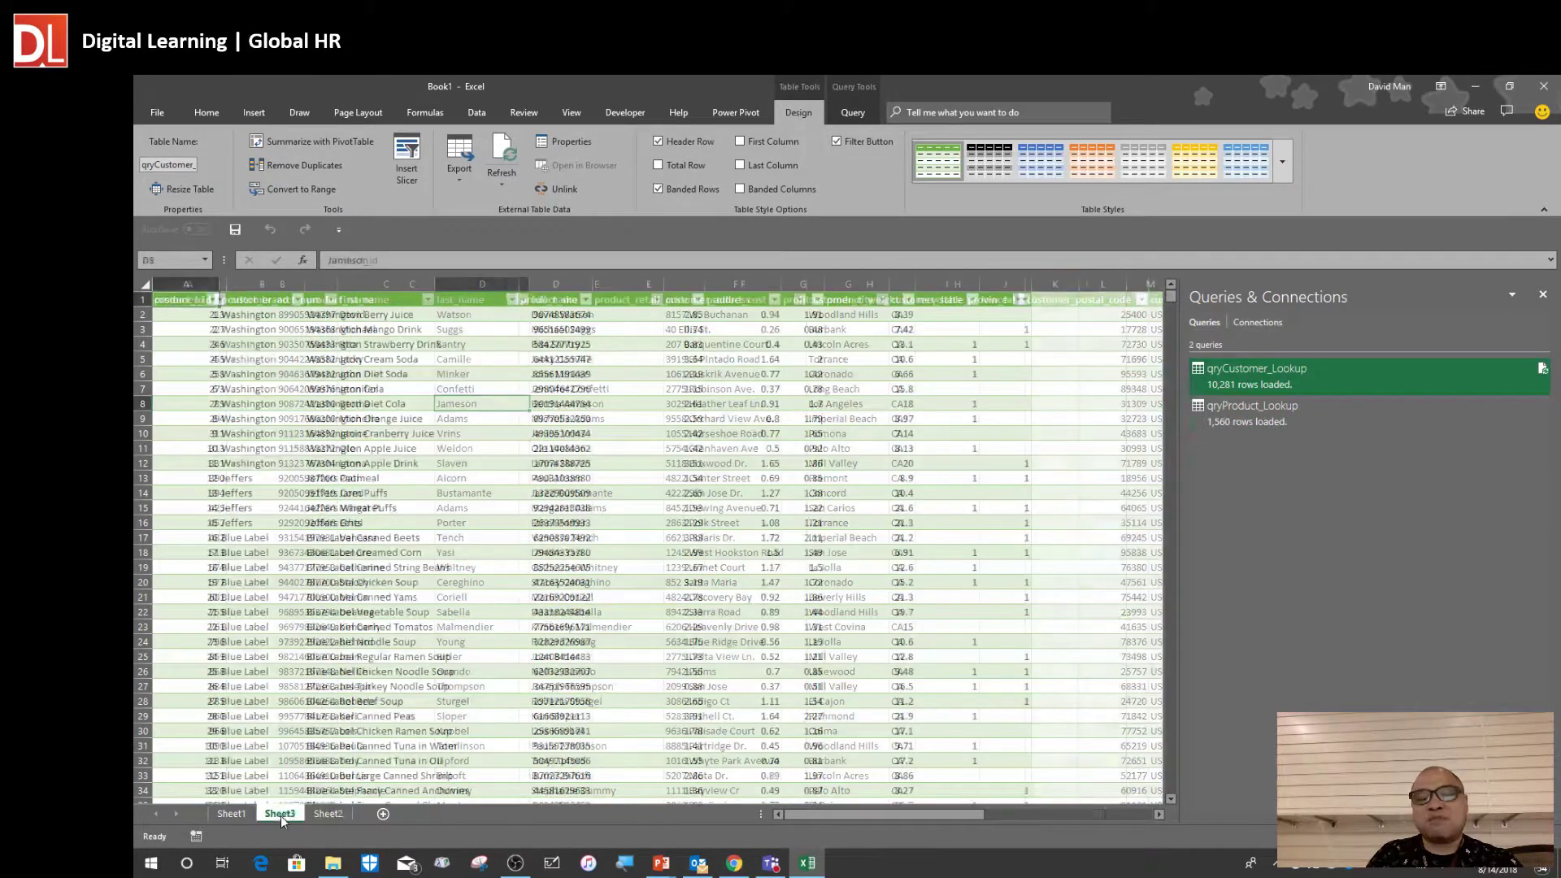
{"action": "left_click", "coordinate": [327, 815]}
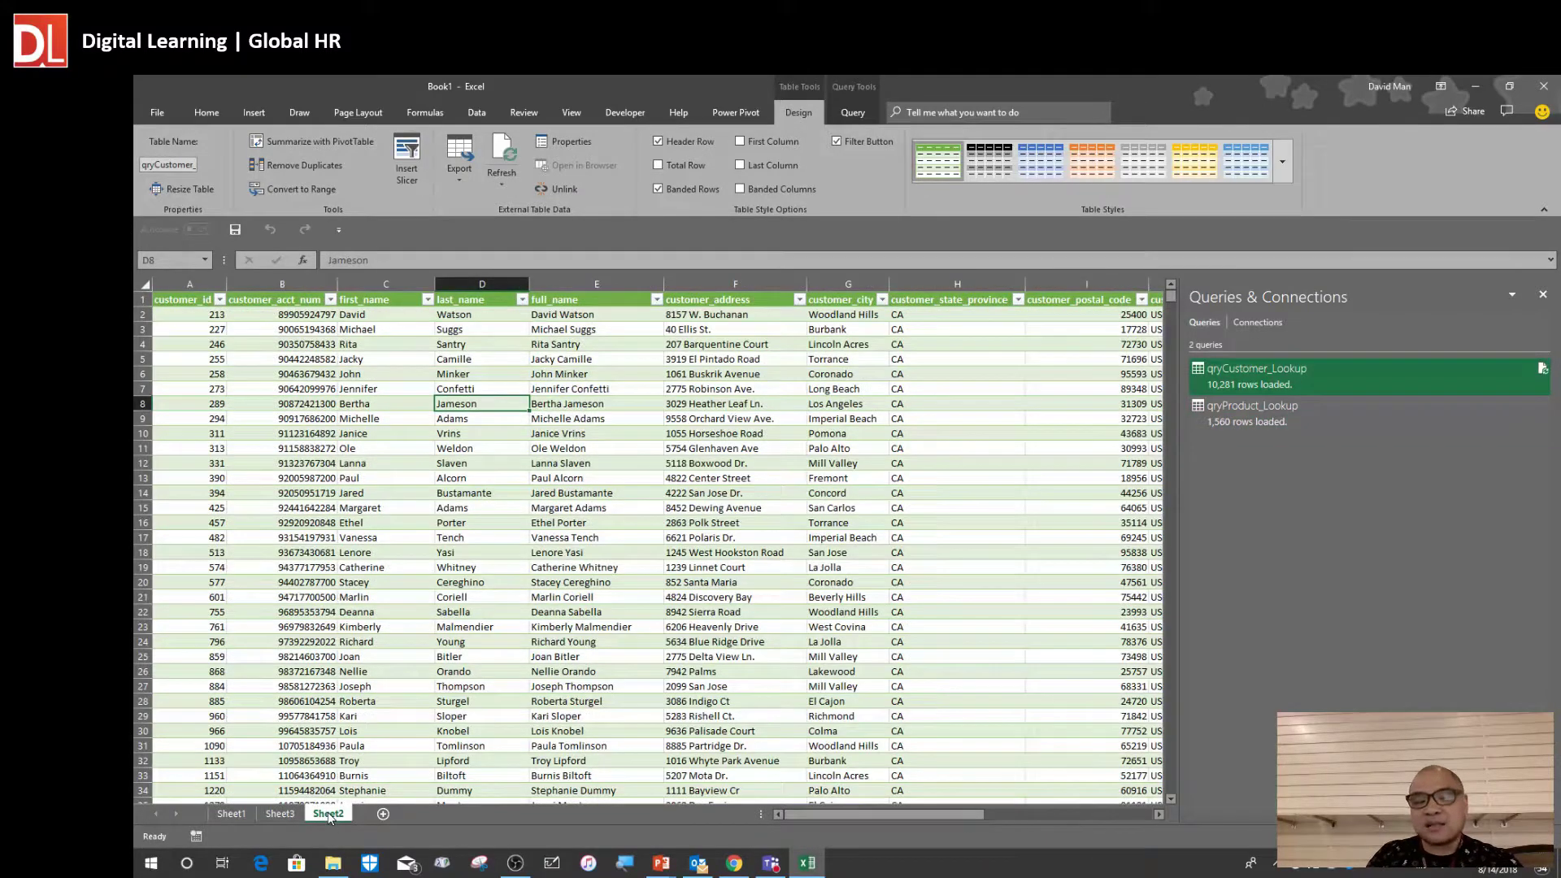
{"action": "left_click", "coordinate": [275, 813]}
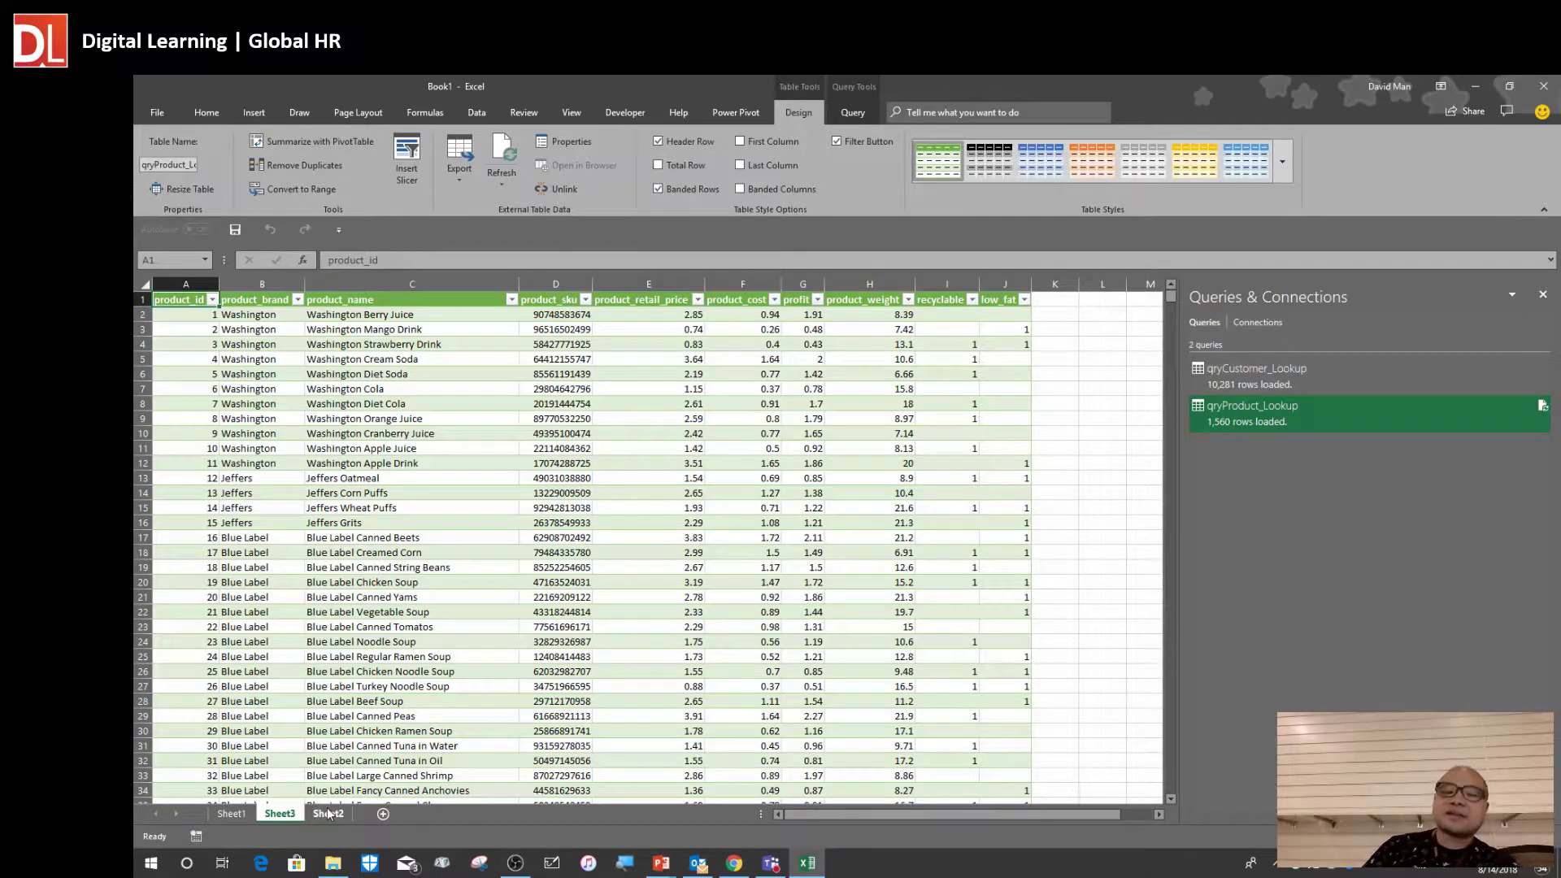
Switch to Microsoft Teams, read the General channel of PuP Series - Data Exploration and Analysis Application, and return to Excel
{"action": "left_click", "coordinate": [780, 868]}
{"action": "scroll", "coordinate": [912, 527], "scroll_direction": "down", "scroll_amount": 2}
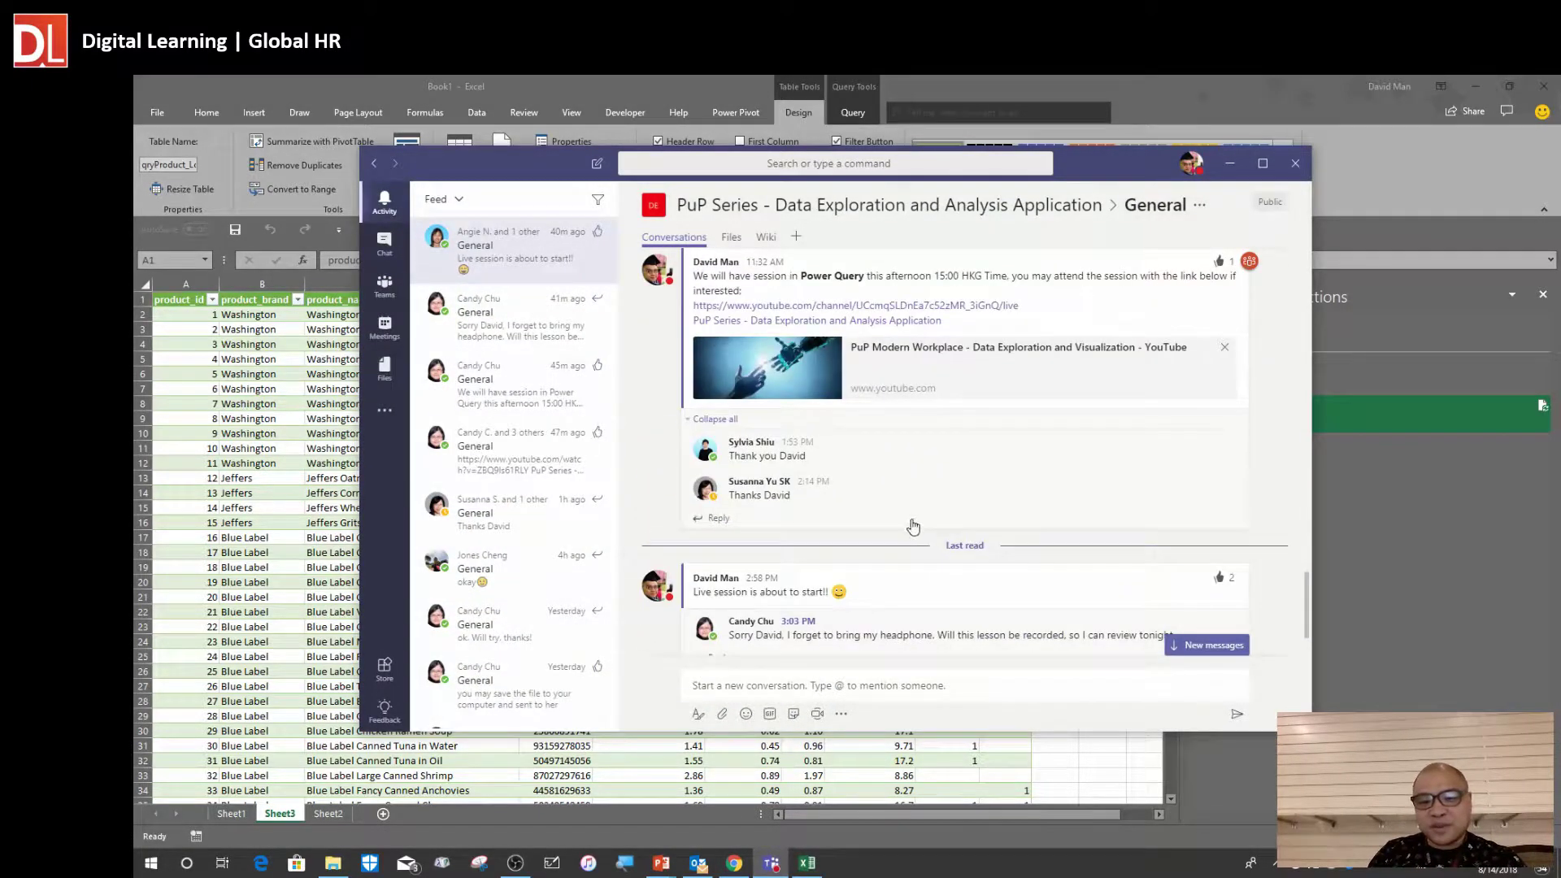
{"action": "scroll", "coordinate": [912, 527], "scroll_direction": "down", "scroll_amount": 2}
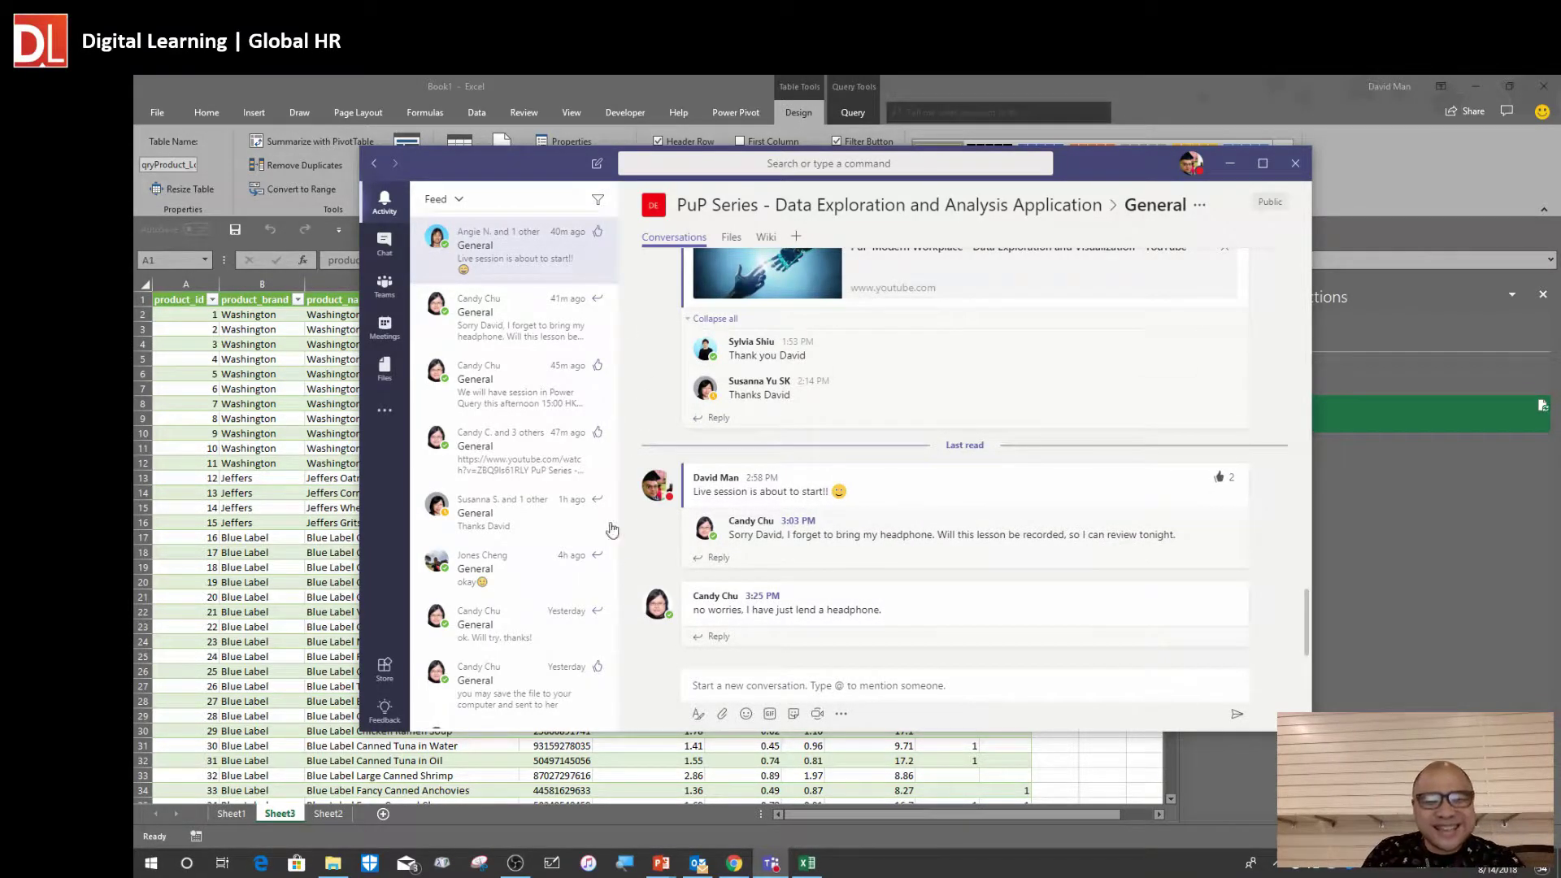
{"action": "left_click", "coordinate": [385, 289]}
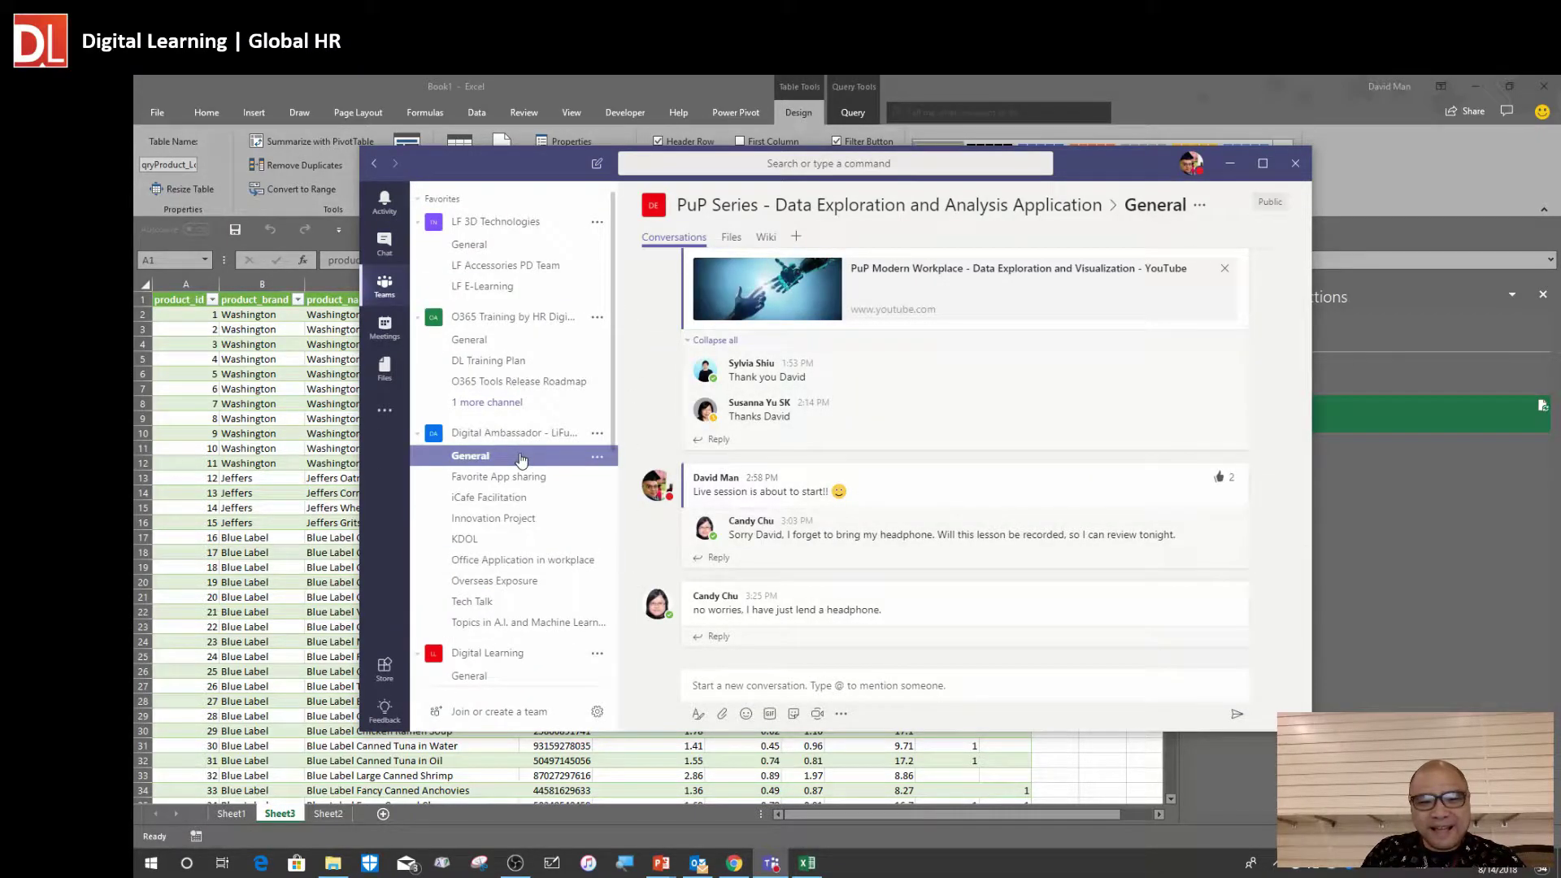
{"action": "left_click", "coordinate": [522, 460]}
{"action": "scroll", "coordinate": [528, 561], "scroll_direction": "down", "scroll_amount": 5}
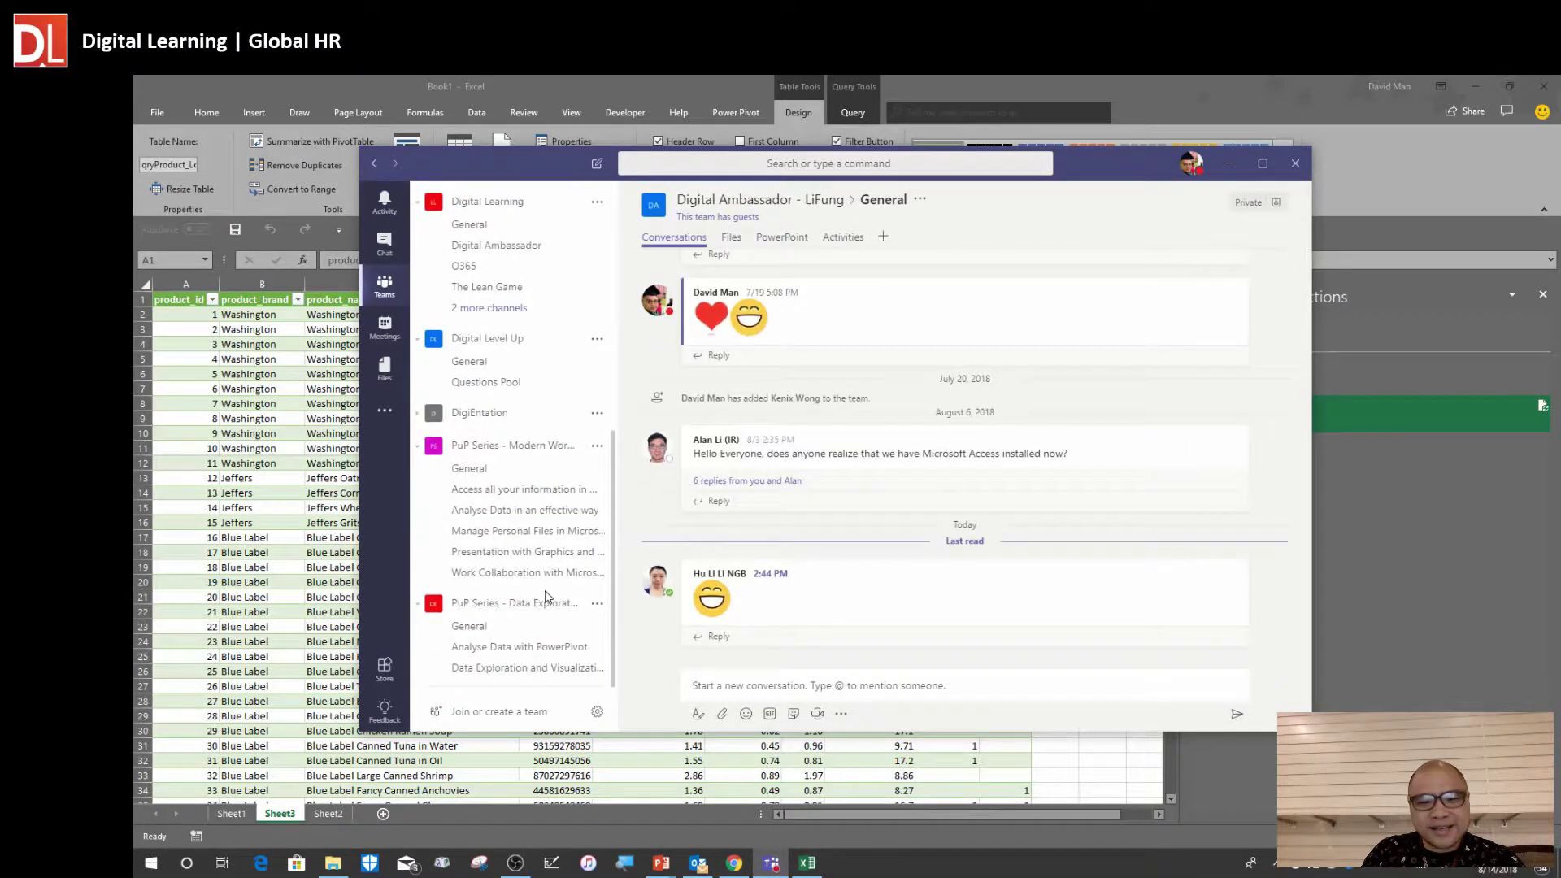
{"action": "left_click", "coordinate": [525, 626]}
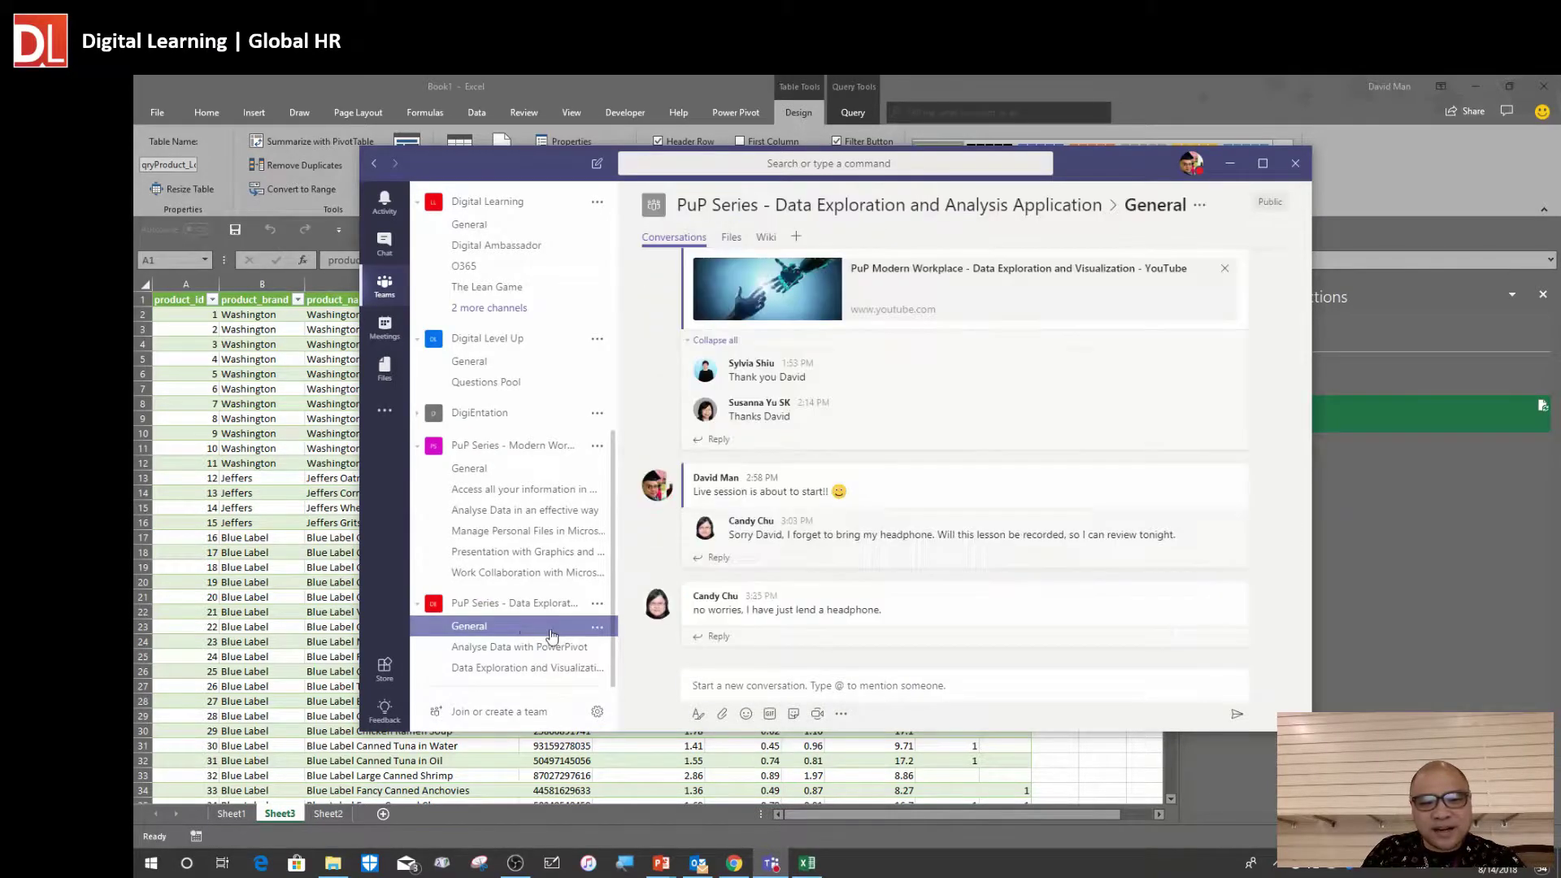
{"action": "left_click", "coordinate": [1173, 84]}
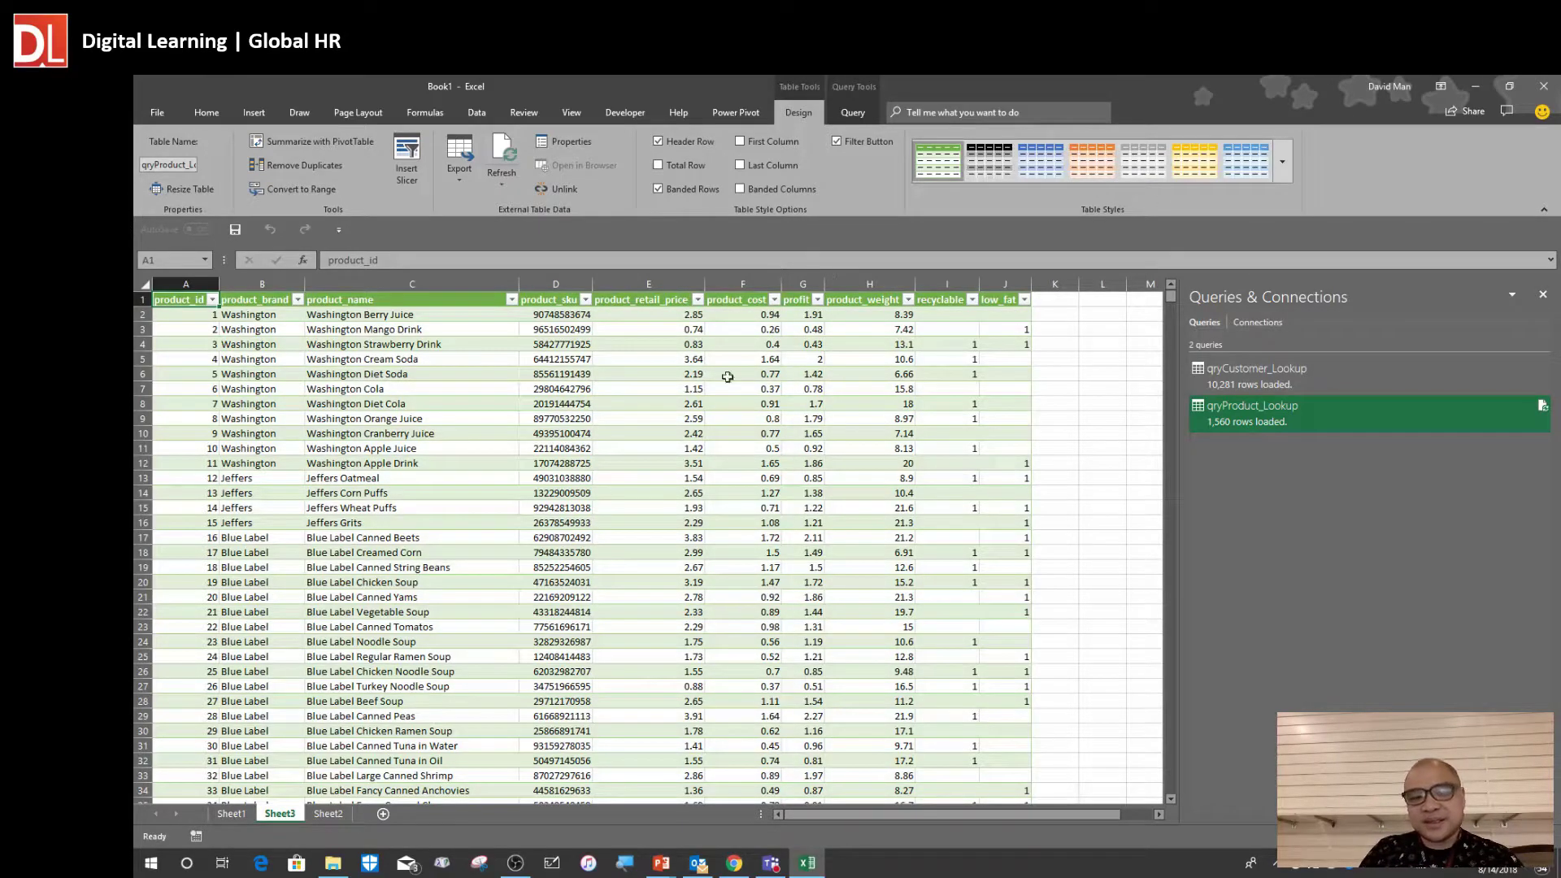
Preview the details of qryCustomer_Lookup and qryProduct_Lookup, and look over the Washington Diet Cola row in the product table
{"action": "left_click", "coordinate": [655, 404]}
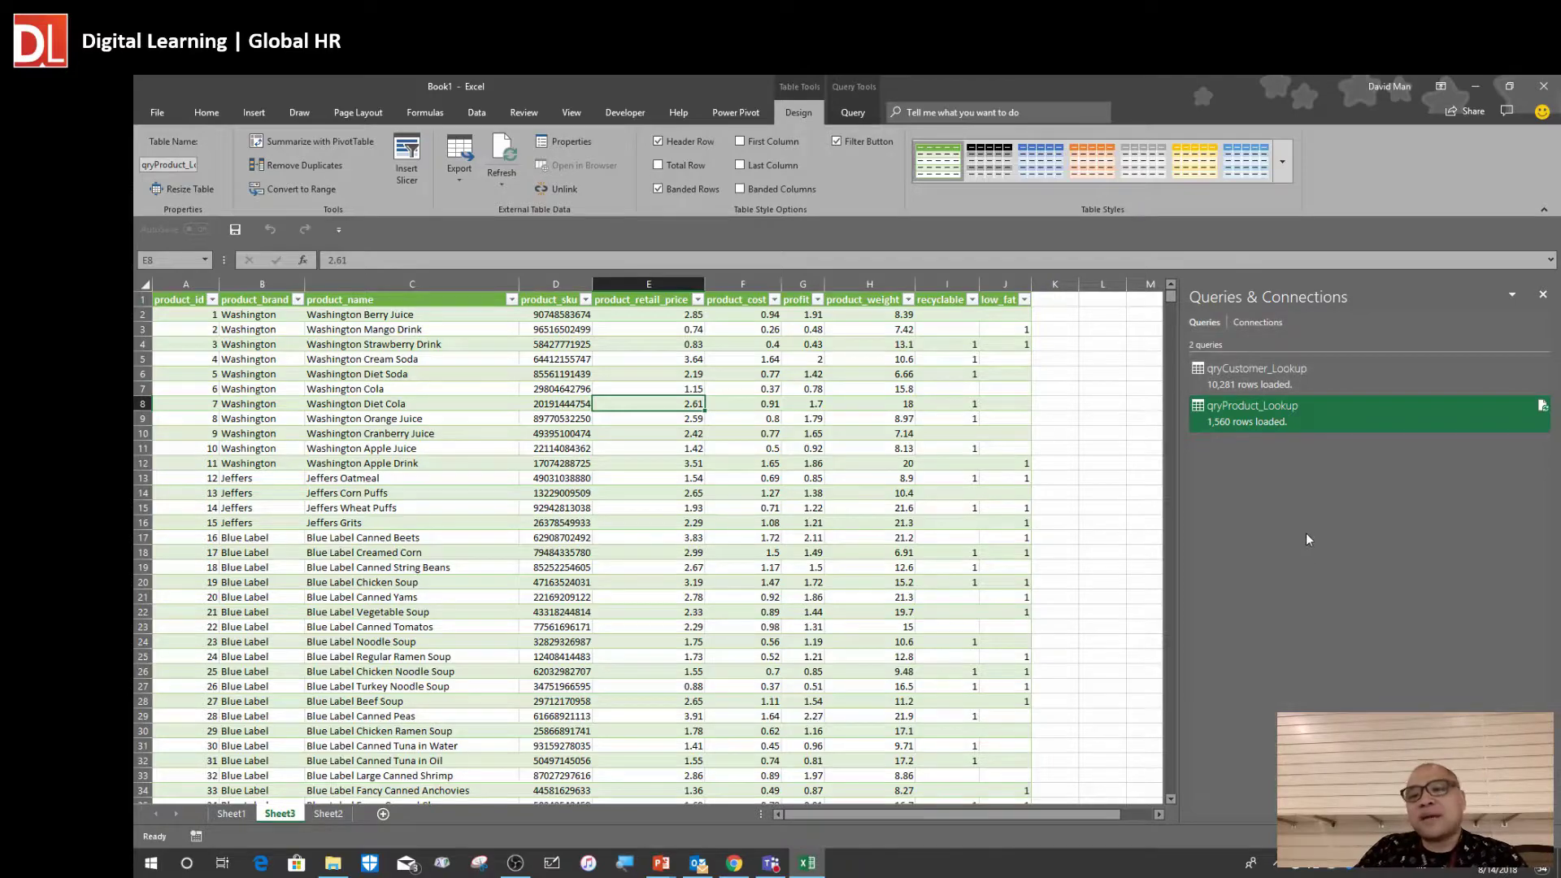
{"action": "mouse_move", "coordinate": [1254, 388]}
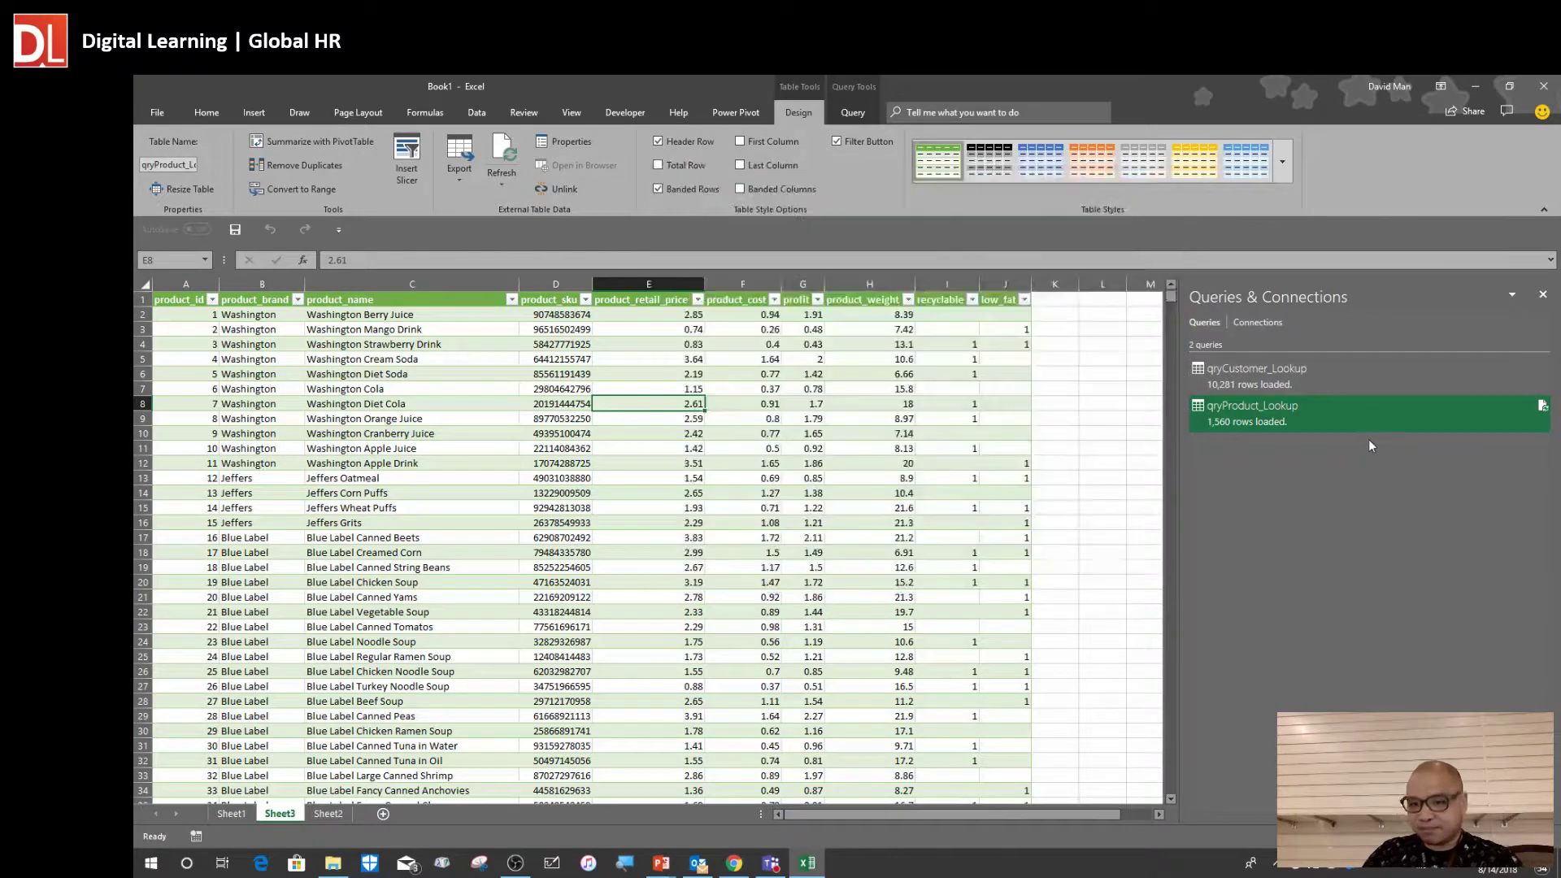
{"action": "mouse_move", "coordinate": [1249, 384]}
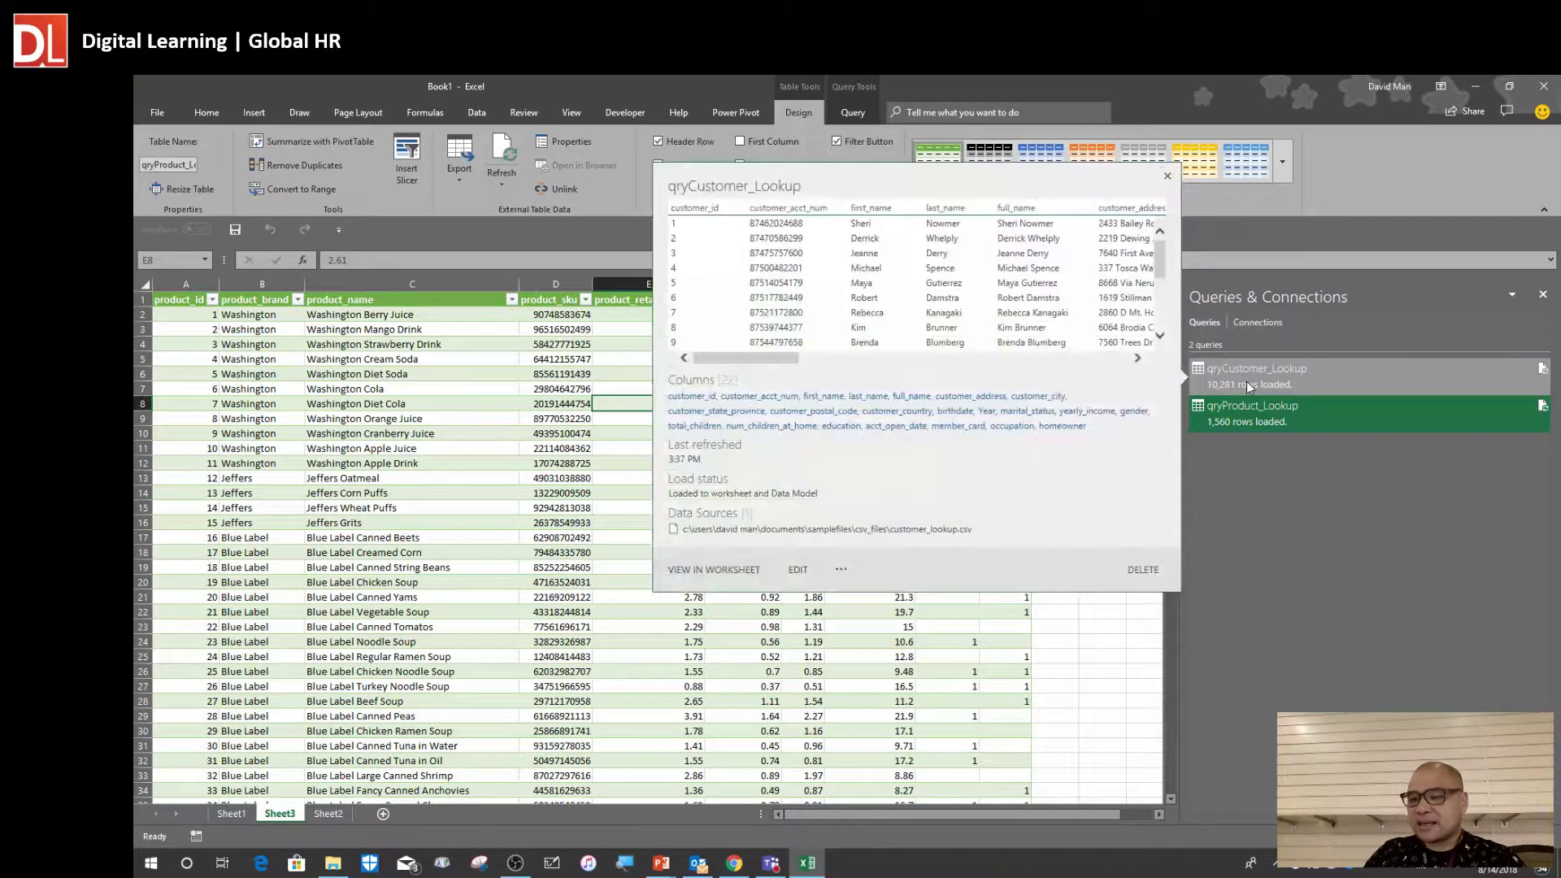
{"action": "mouse_move", "coordinate": [1270, 411]}
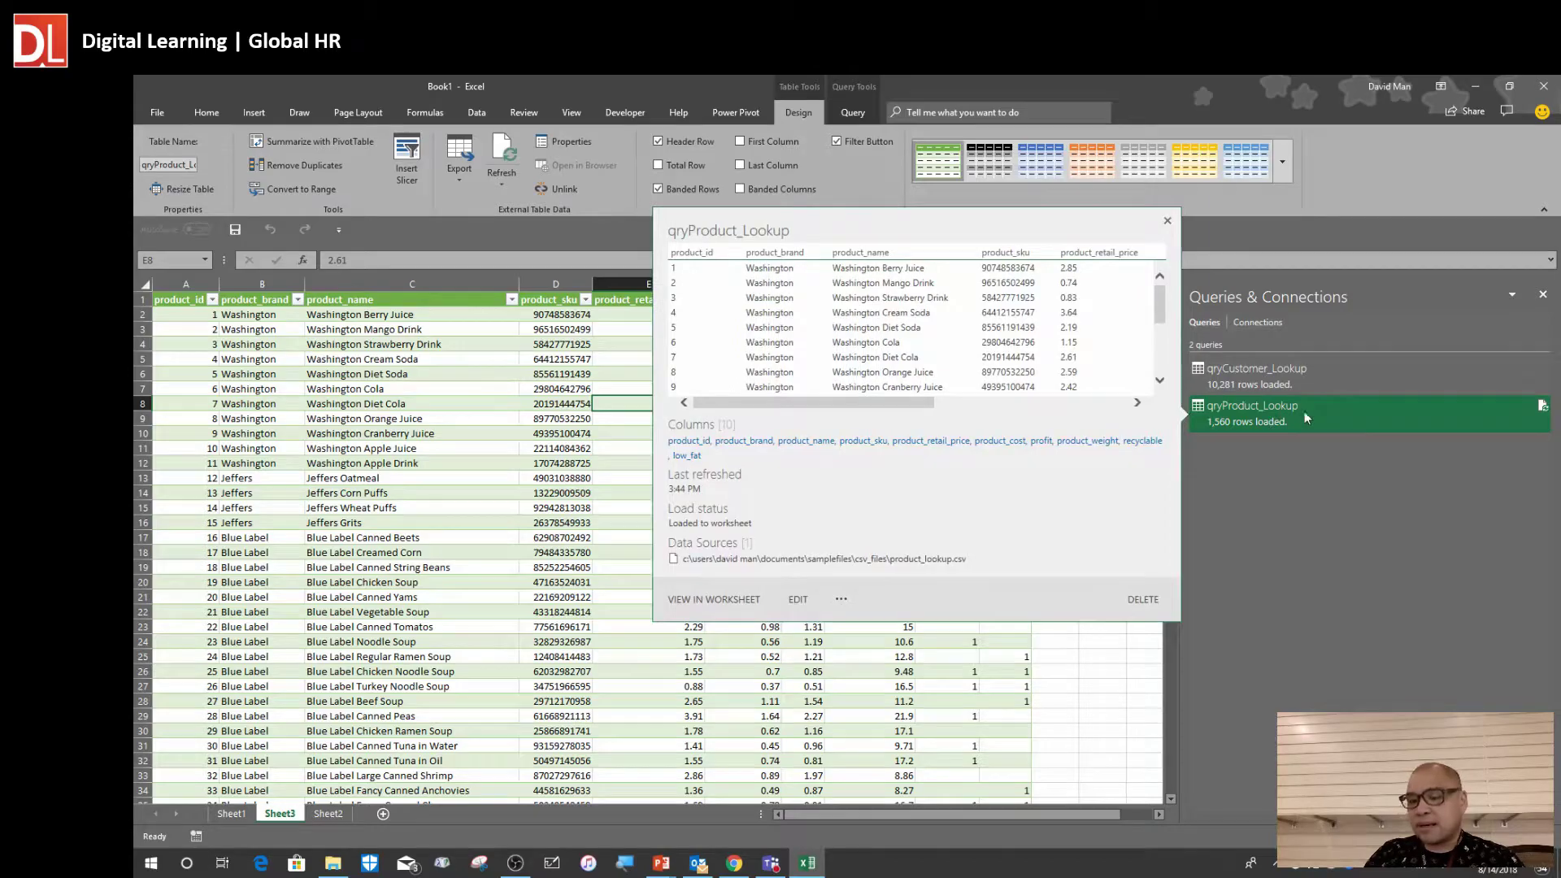
{"action": "left_click", "coordinate": [467, 404]}
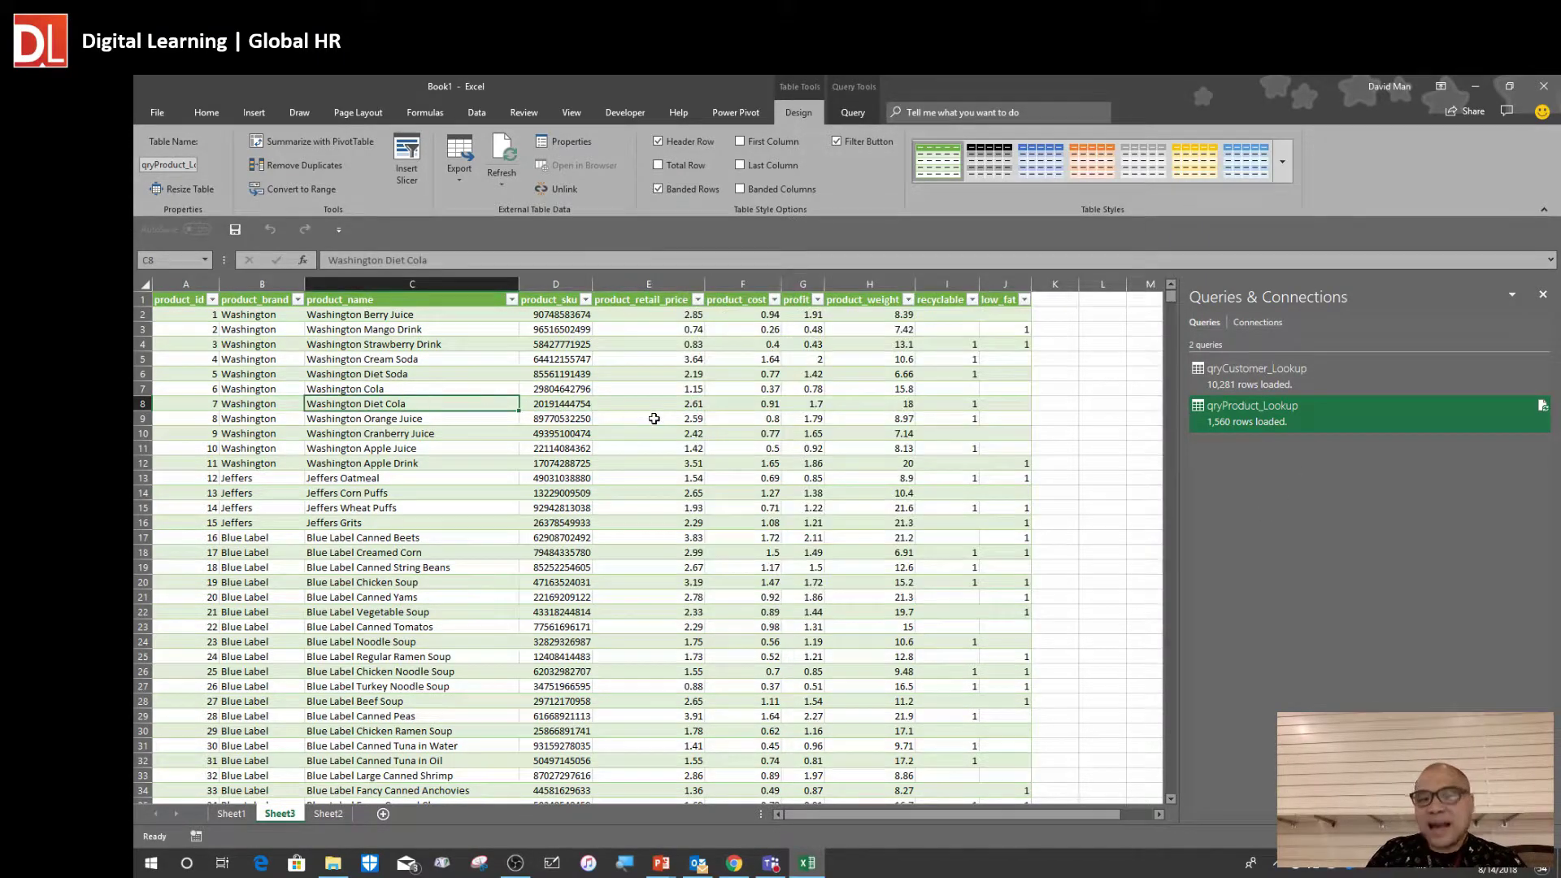
{"action": "left_click", "coordinate": [753, 402]}
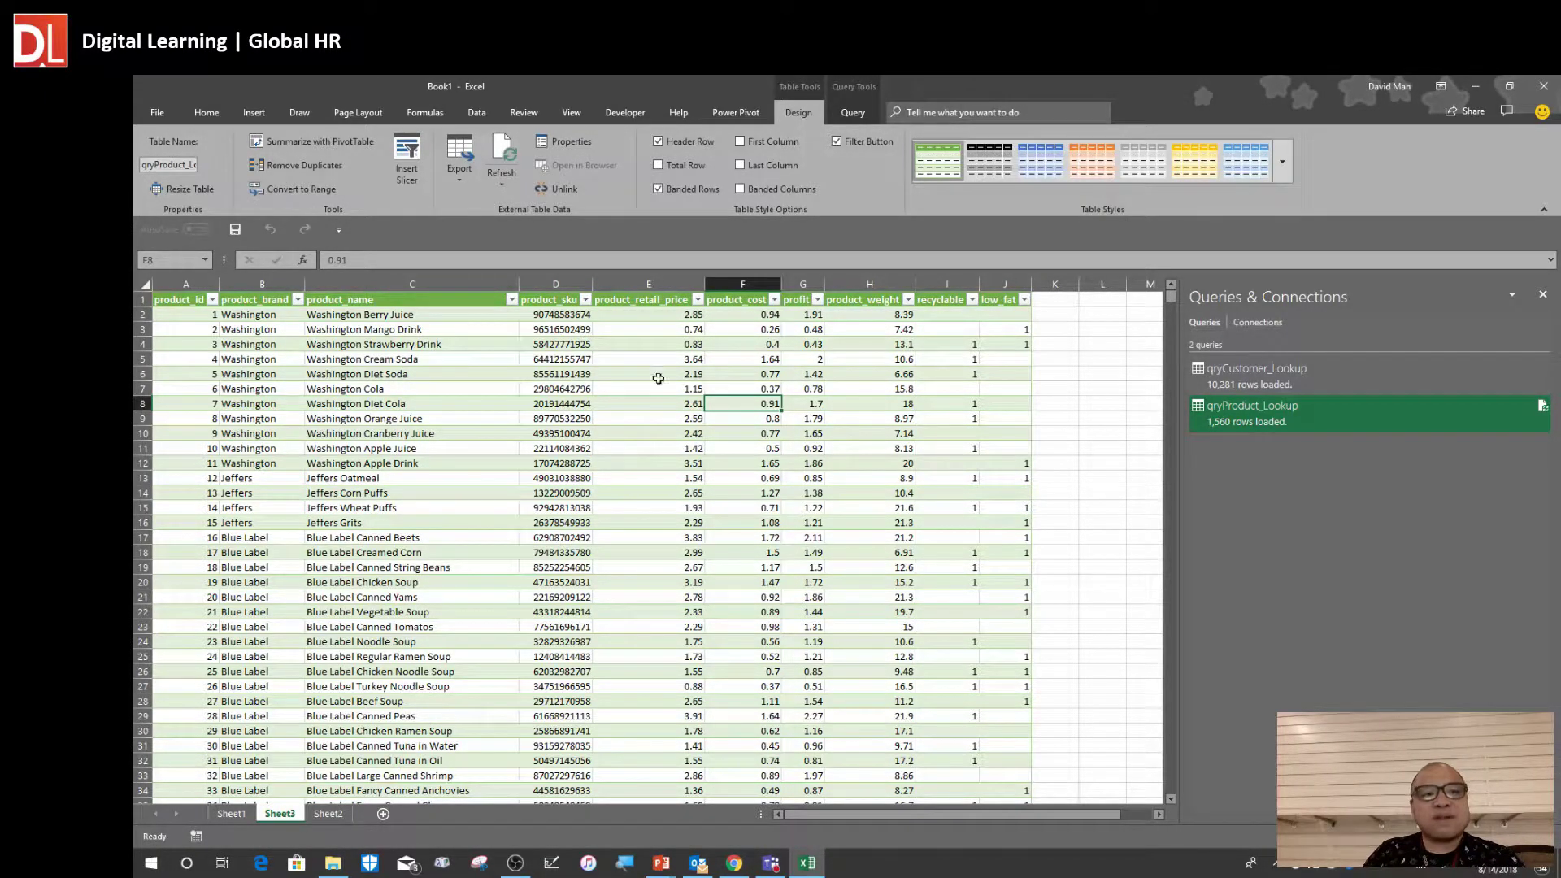
Start a text/CSV import and compare the file previews of FoodMart_Transactions_1997.csv and FoodMart_Transactions_1998.csv in the CSV_Files folder
{"action": "left_click", "coordinate": [491, 120]}
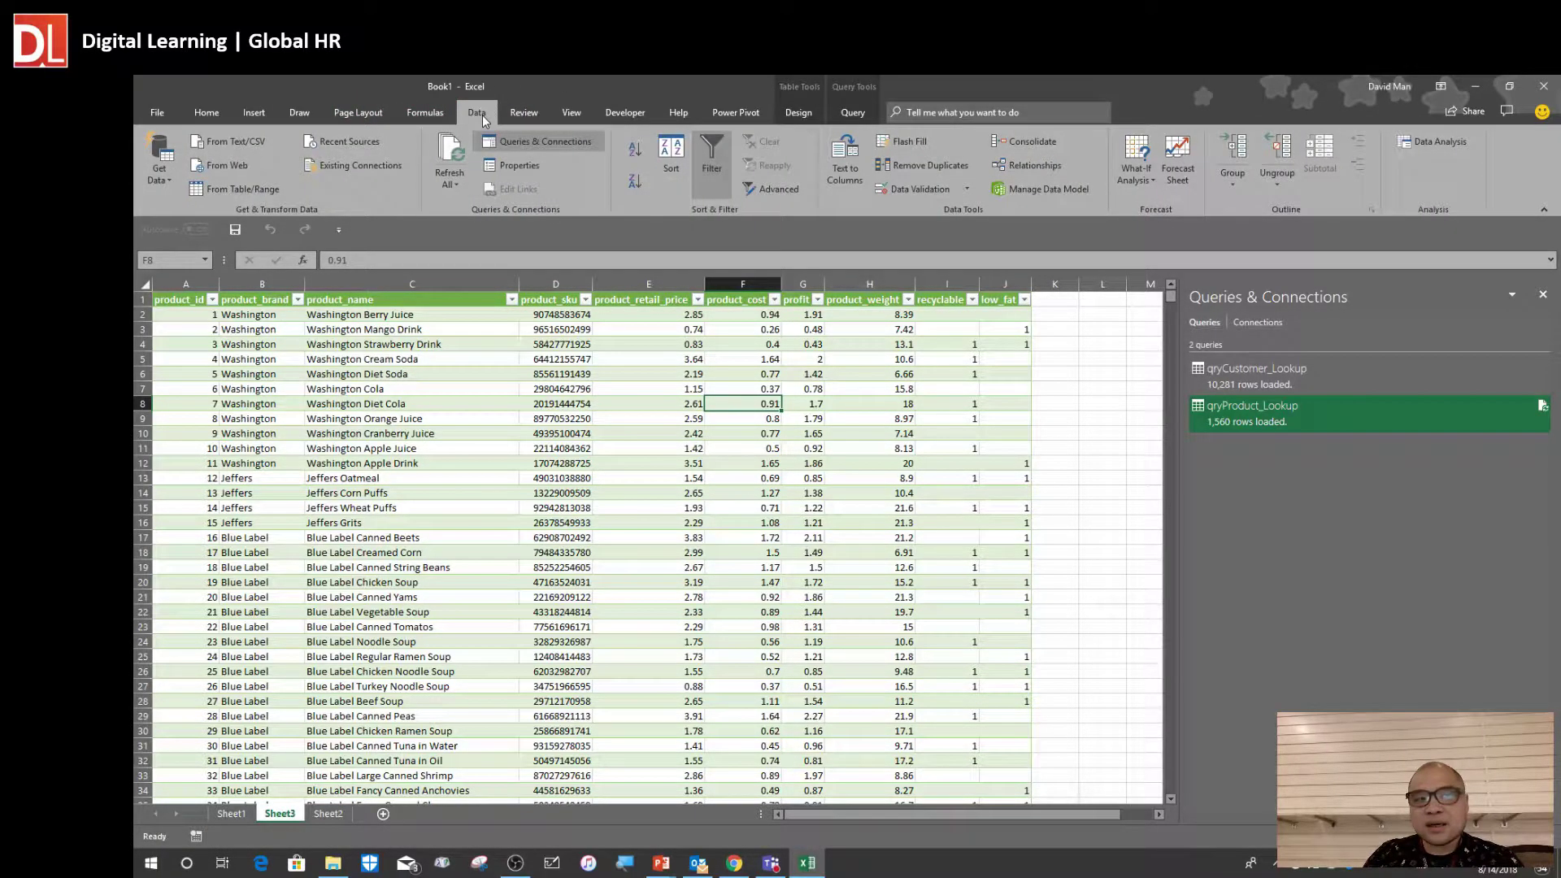
{"action": "left_click", "coordinate": [233, 145]}
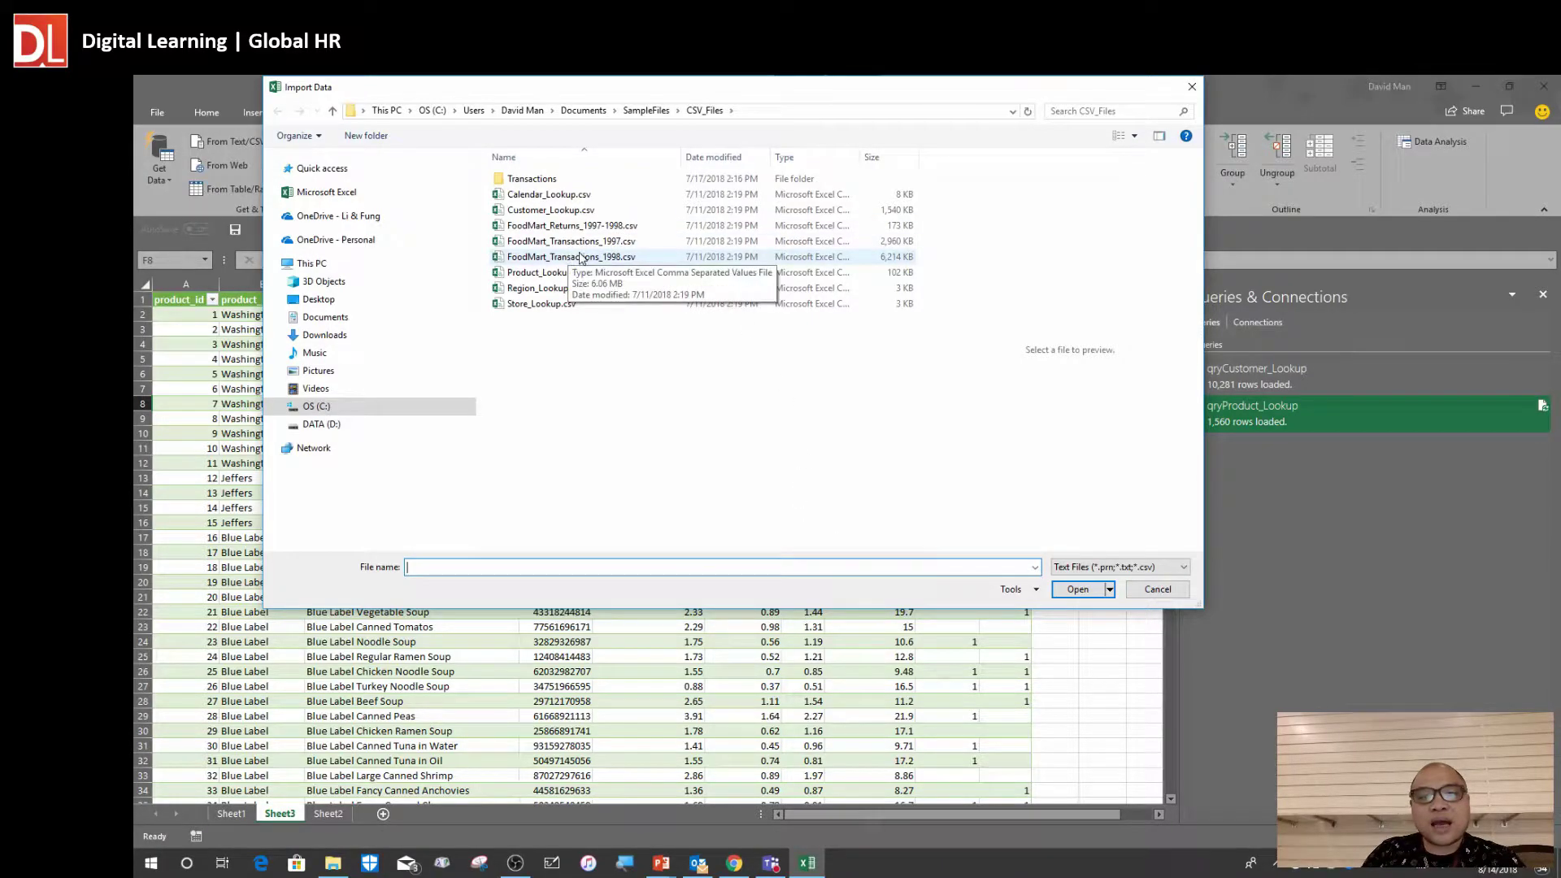
{"action": "left_click", "coordinate": [588, 243]}
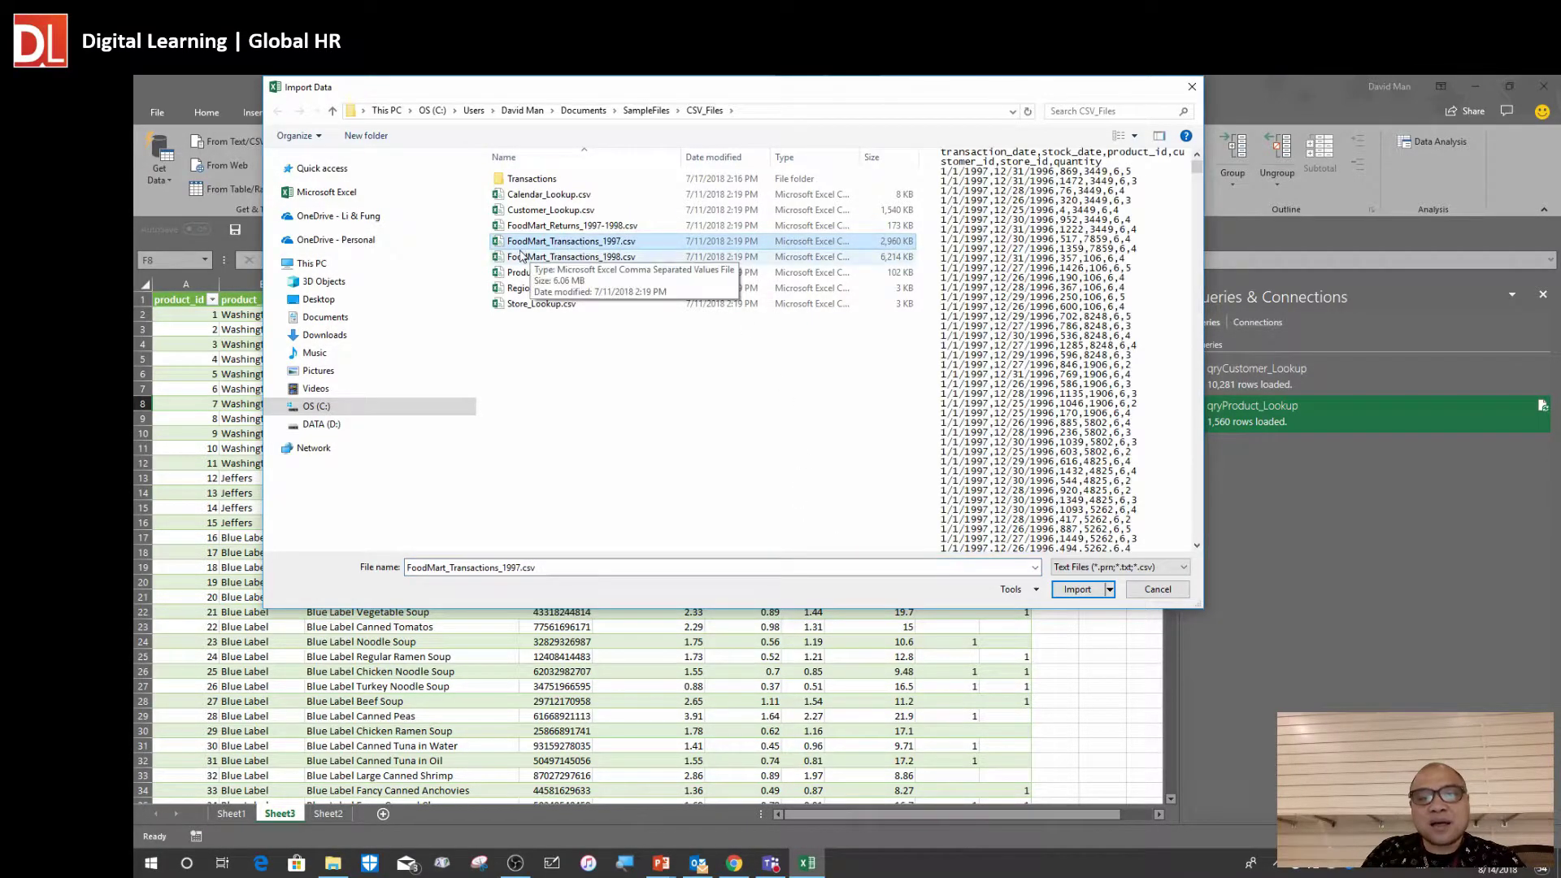
{"action": "left_click", "coordinate": [561, 258]}
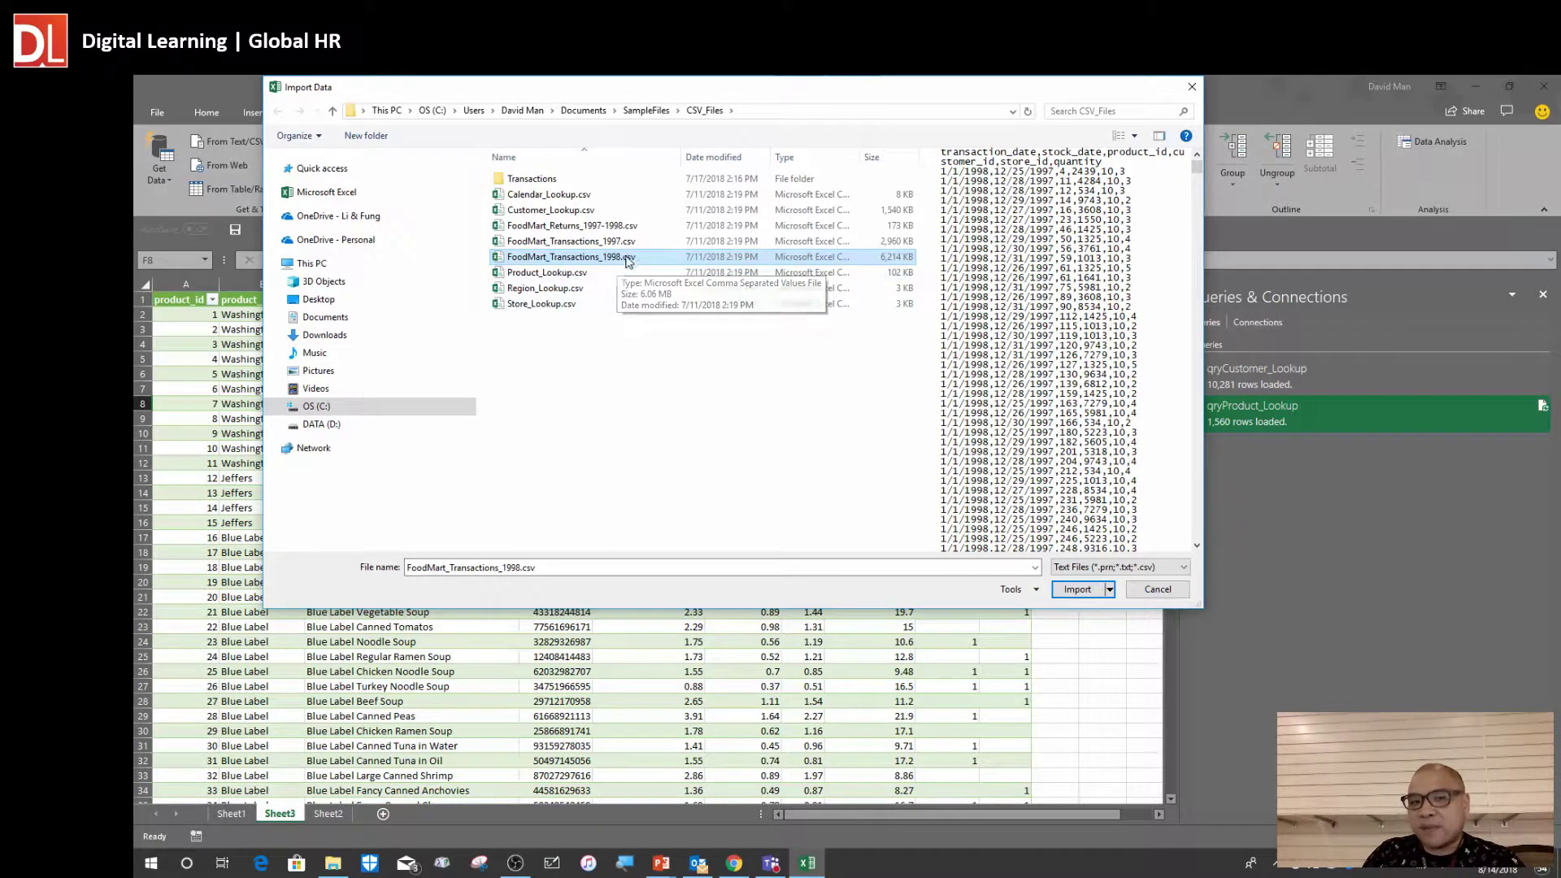
{"action": "key", "text": "Up"}
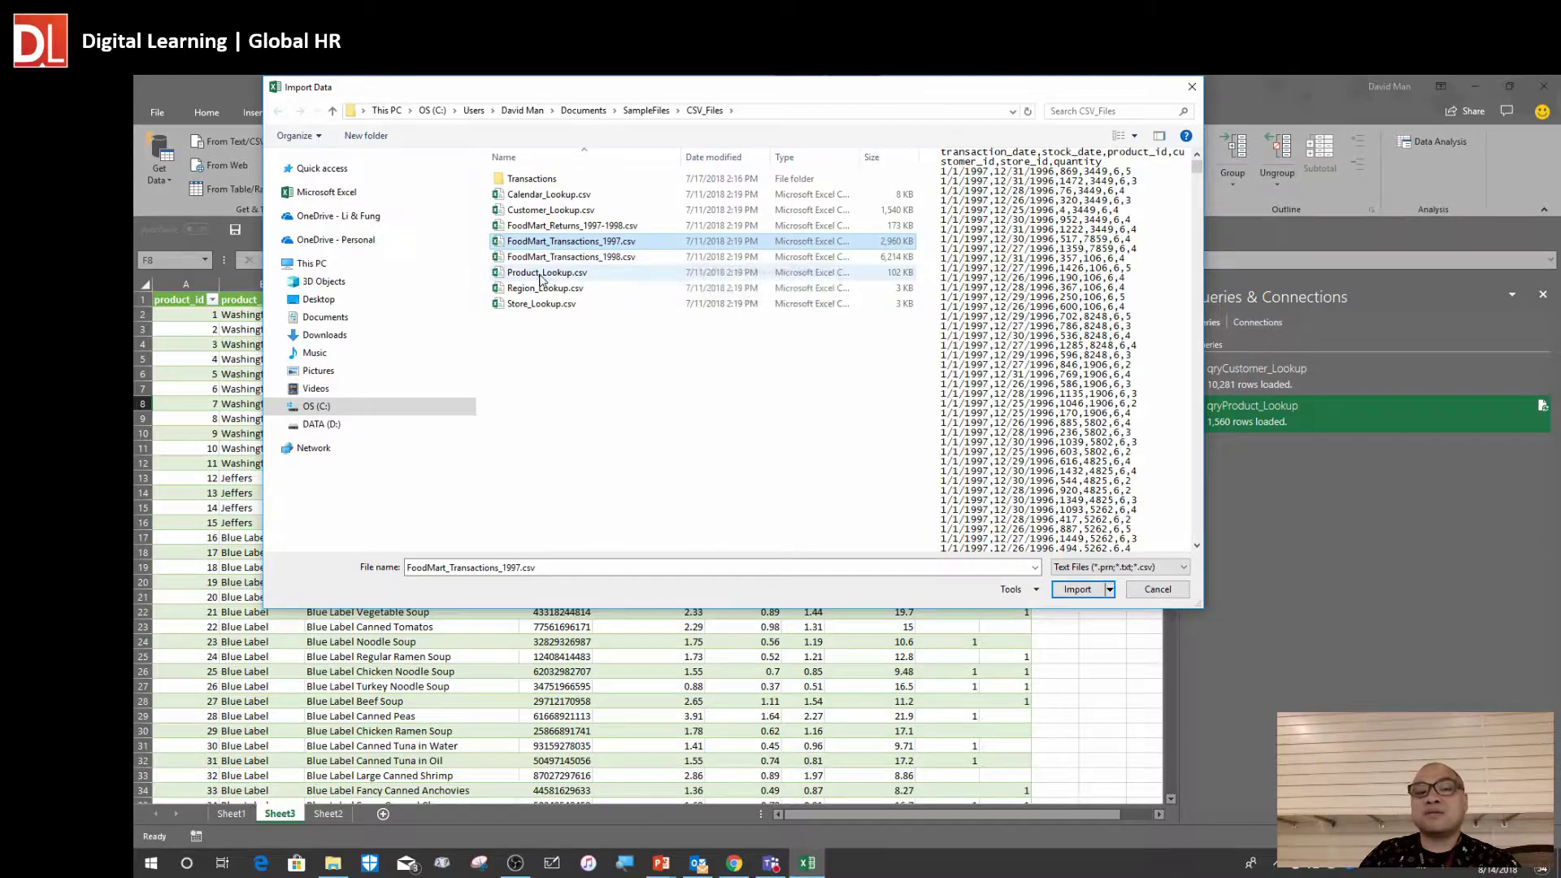
{"action": "left_click", "coordinate": [616, 259]}
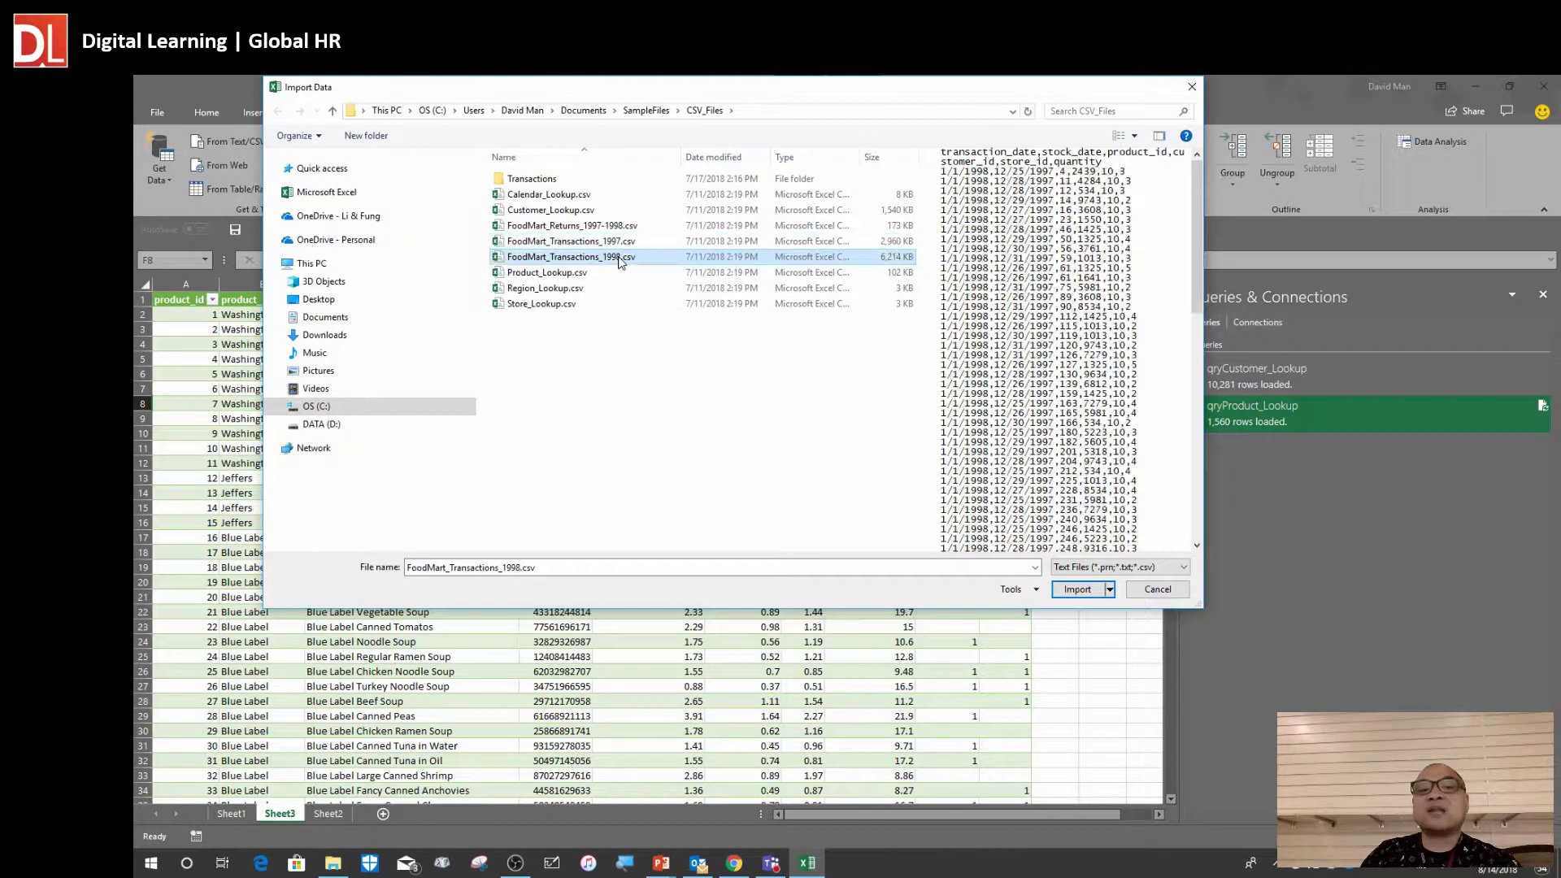
{"action": "left_click", "coordinate": [603, 246]}
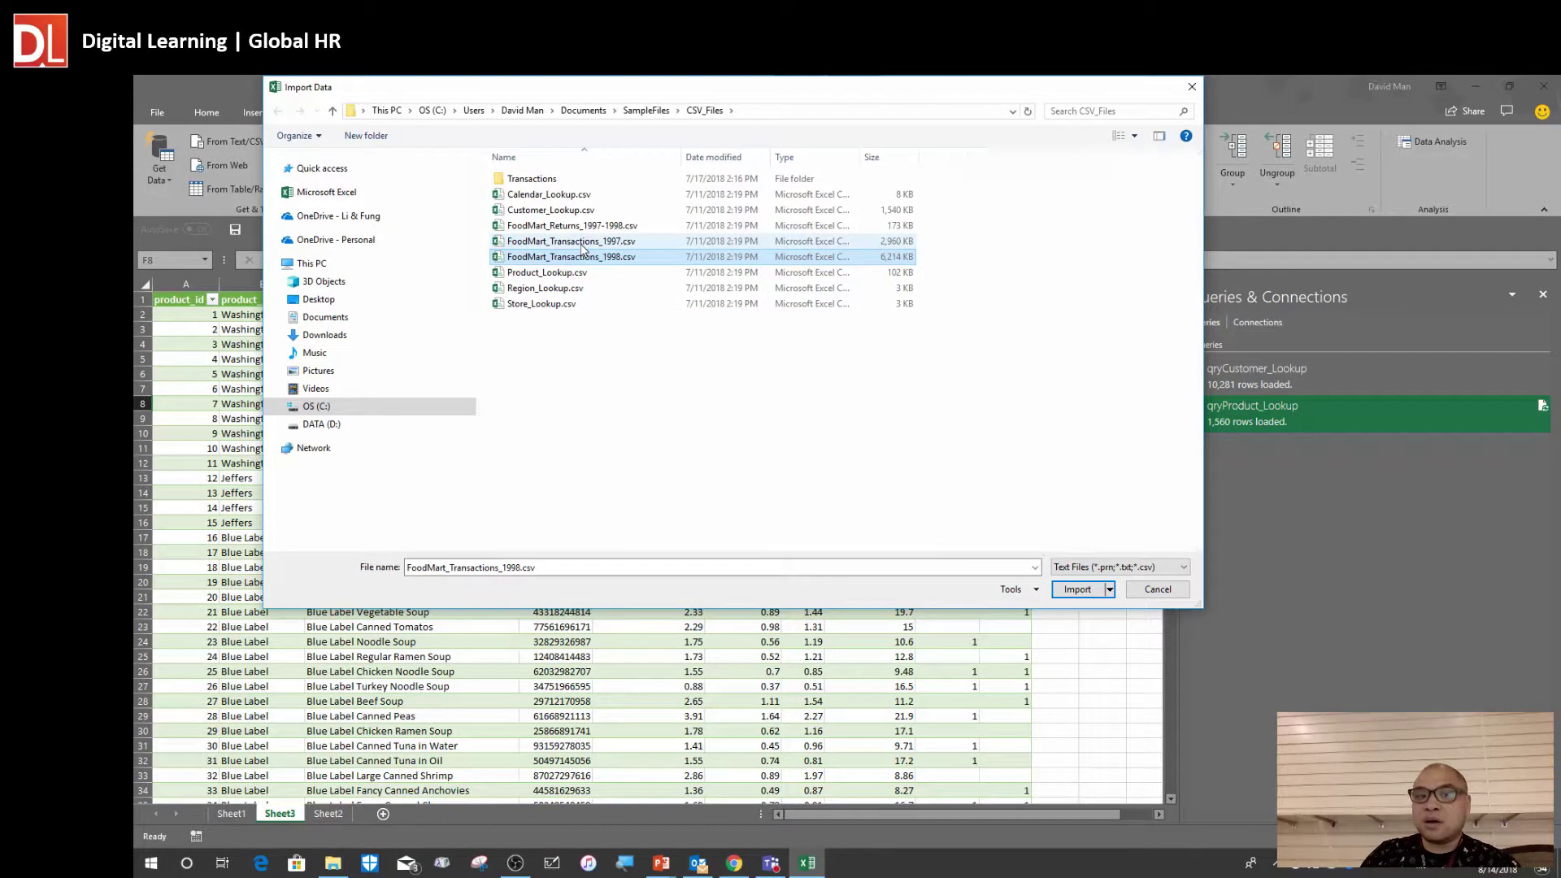
{"action": "left_click", "coordinate": [625, 258]}
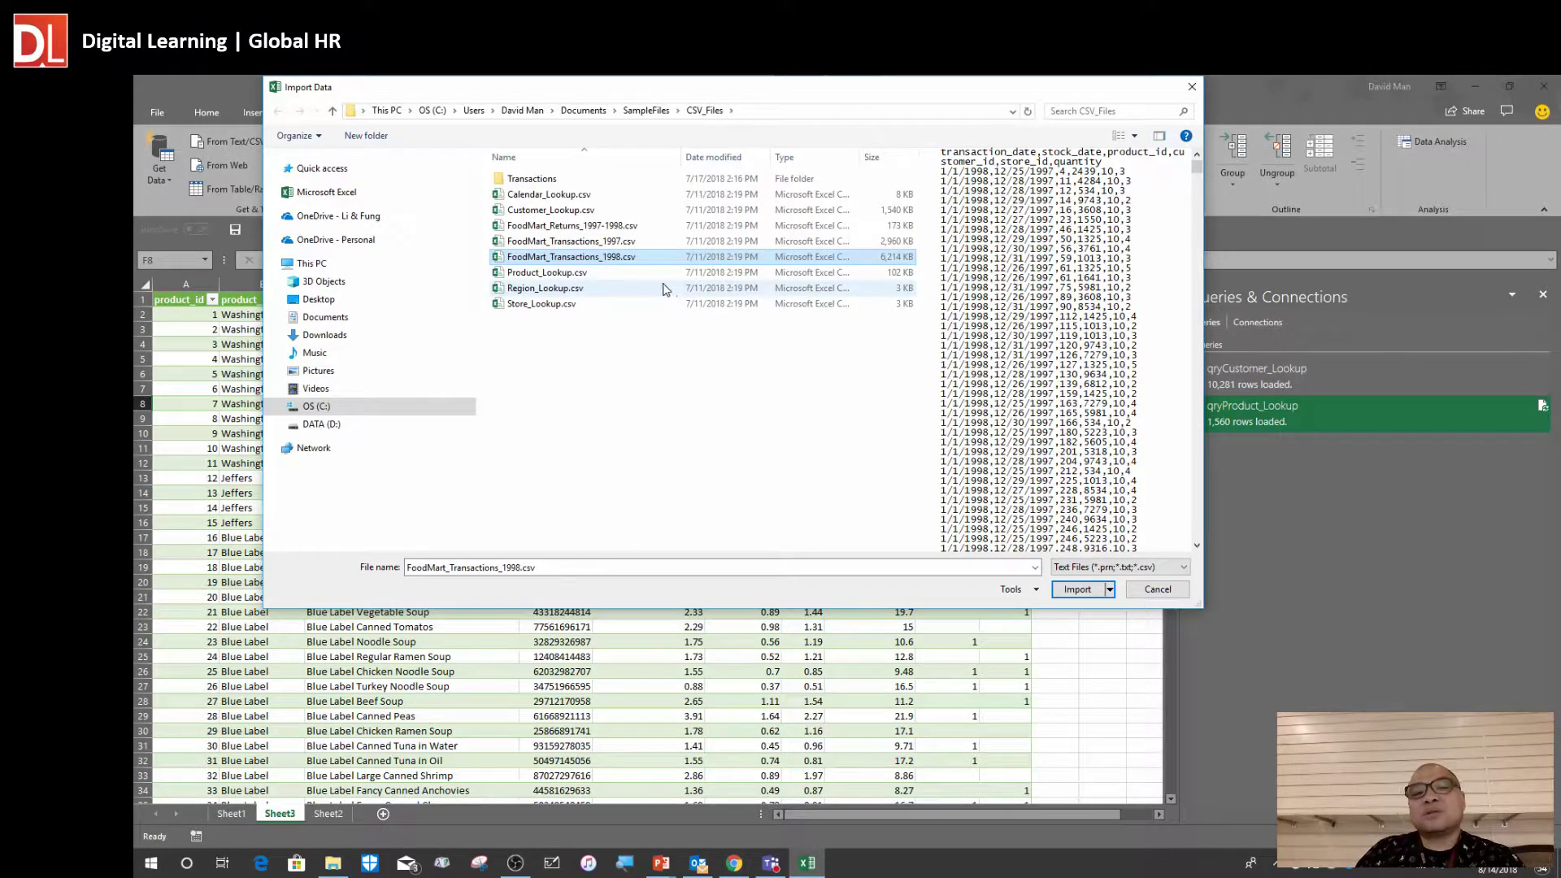
{"action": "left_click", "coordinate": [616, 244]}
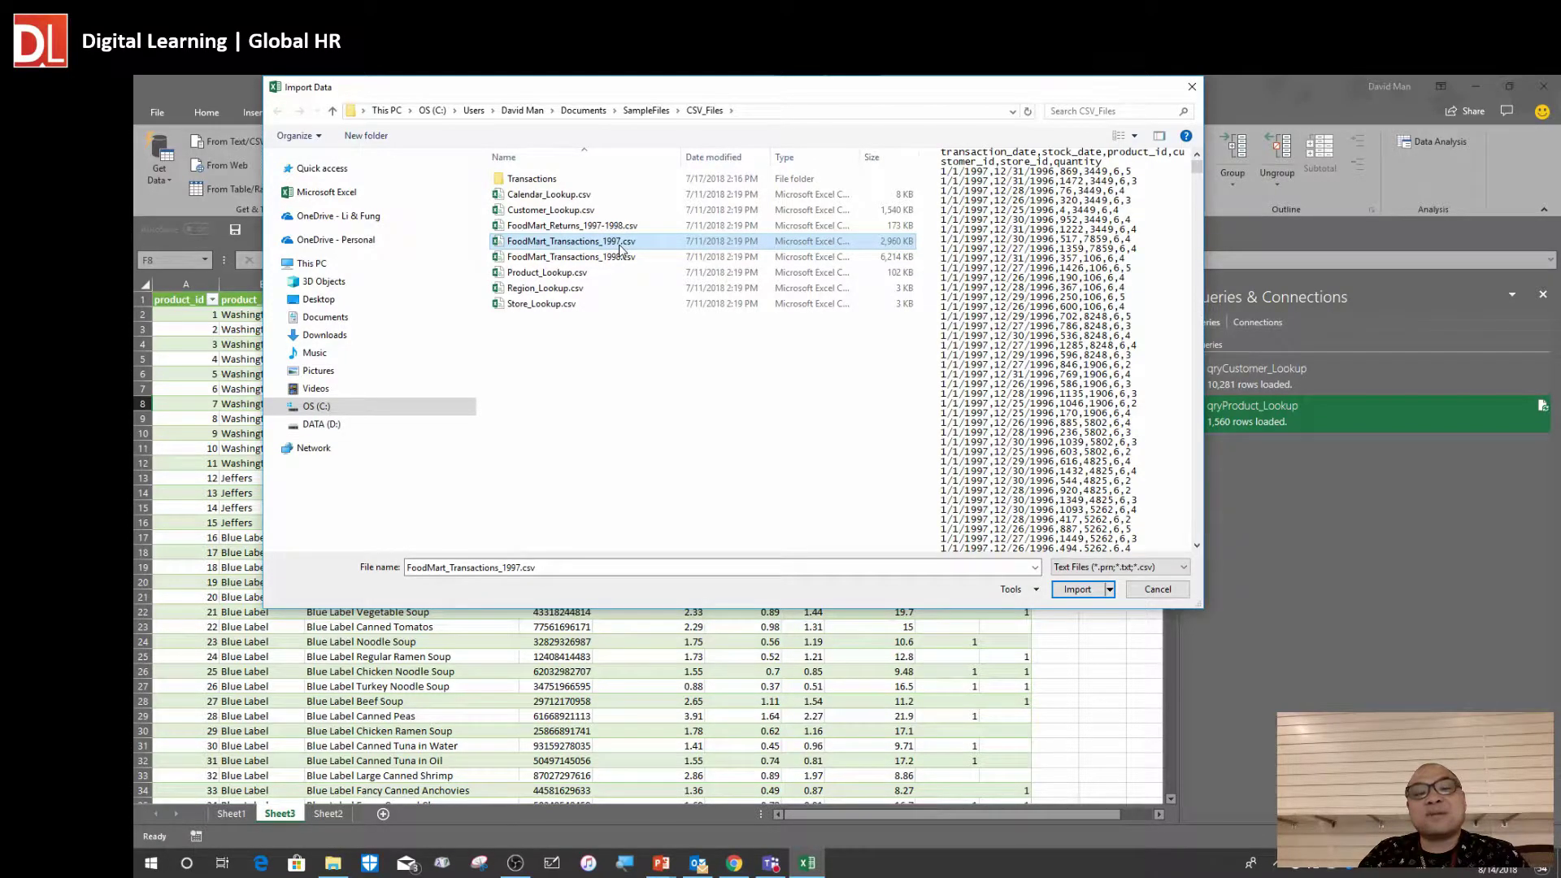
Import FoodMart_Transactions_1997.csv and load it straight into the workbook with the default comma delimiter and type detection
{"action": "double_click", "coordinate": [620, 244]}
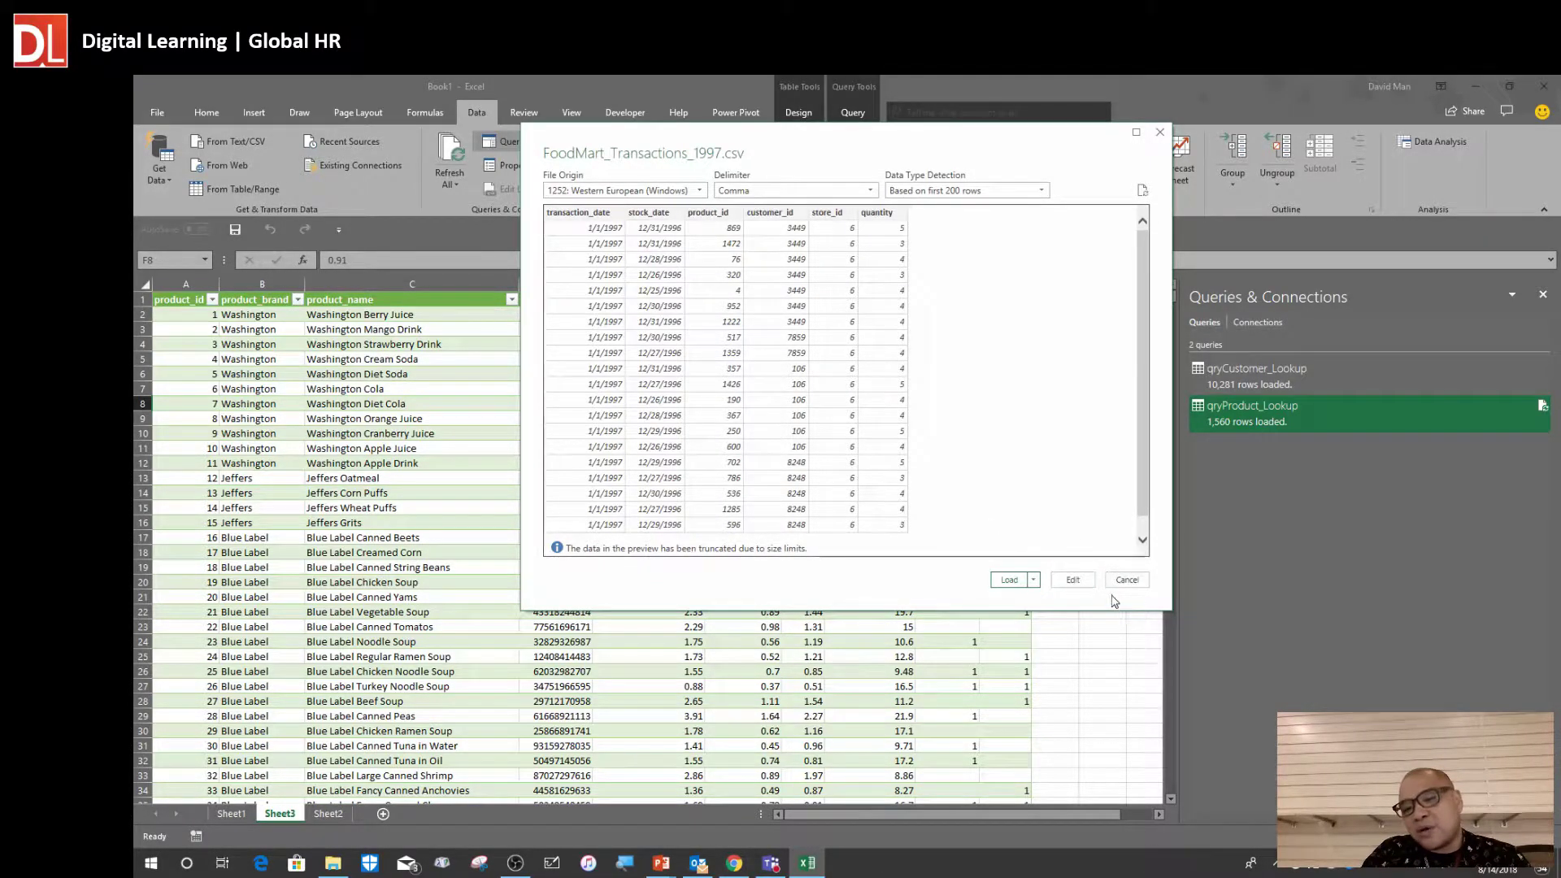
{"action": "left_click", "coordinate": [1003, 585]}
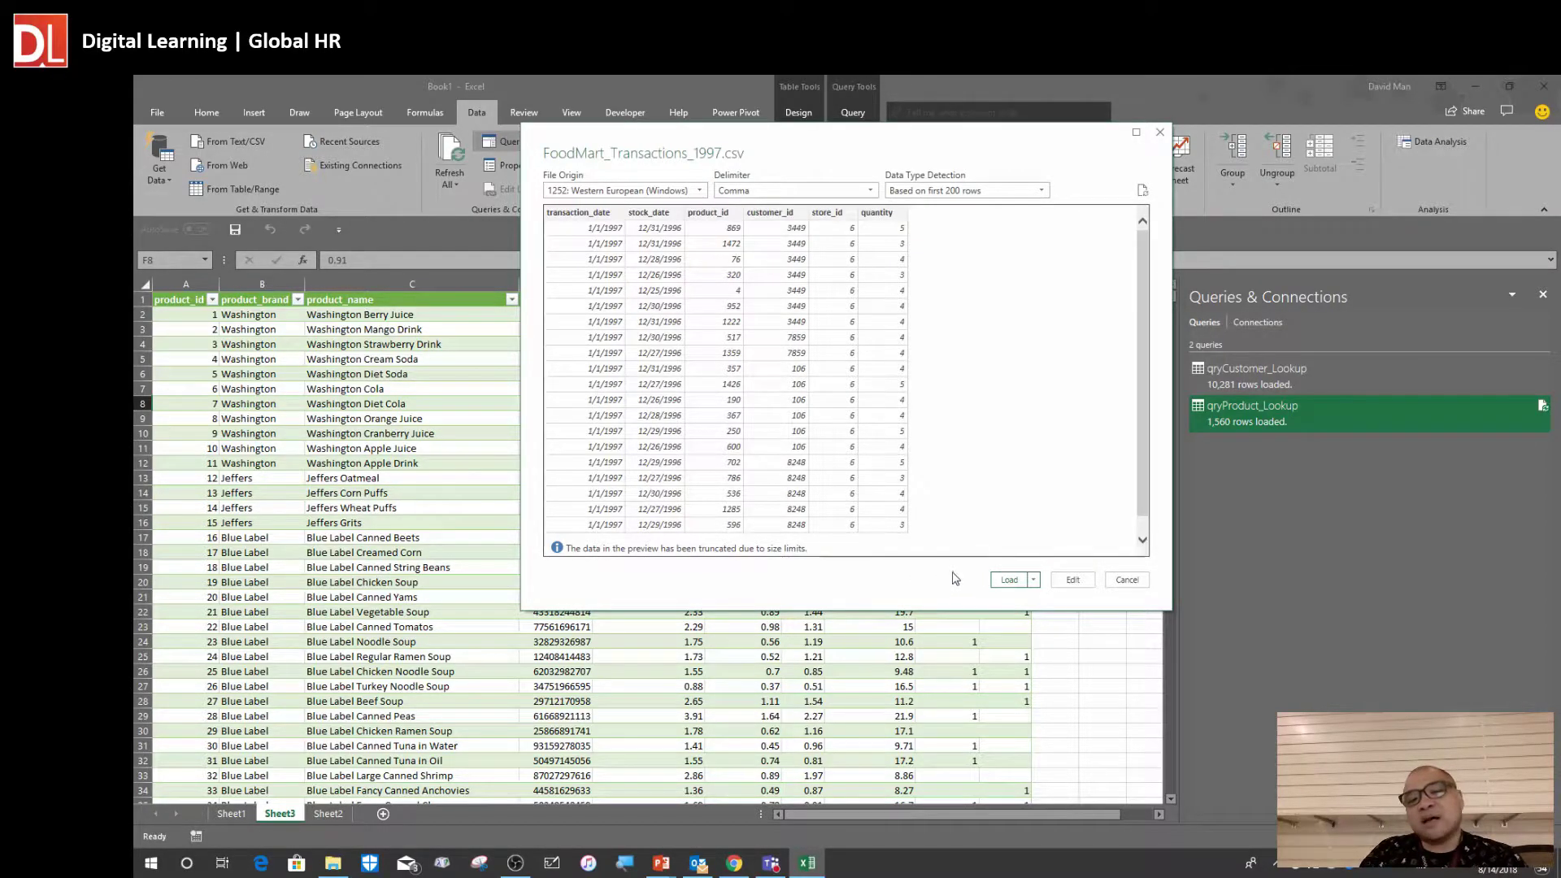
{"action": "left_click", "coordinate": [1011, 581]}
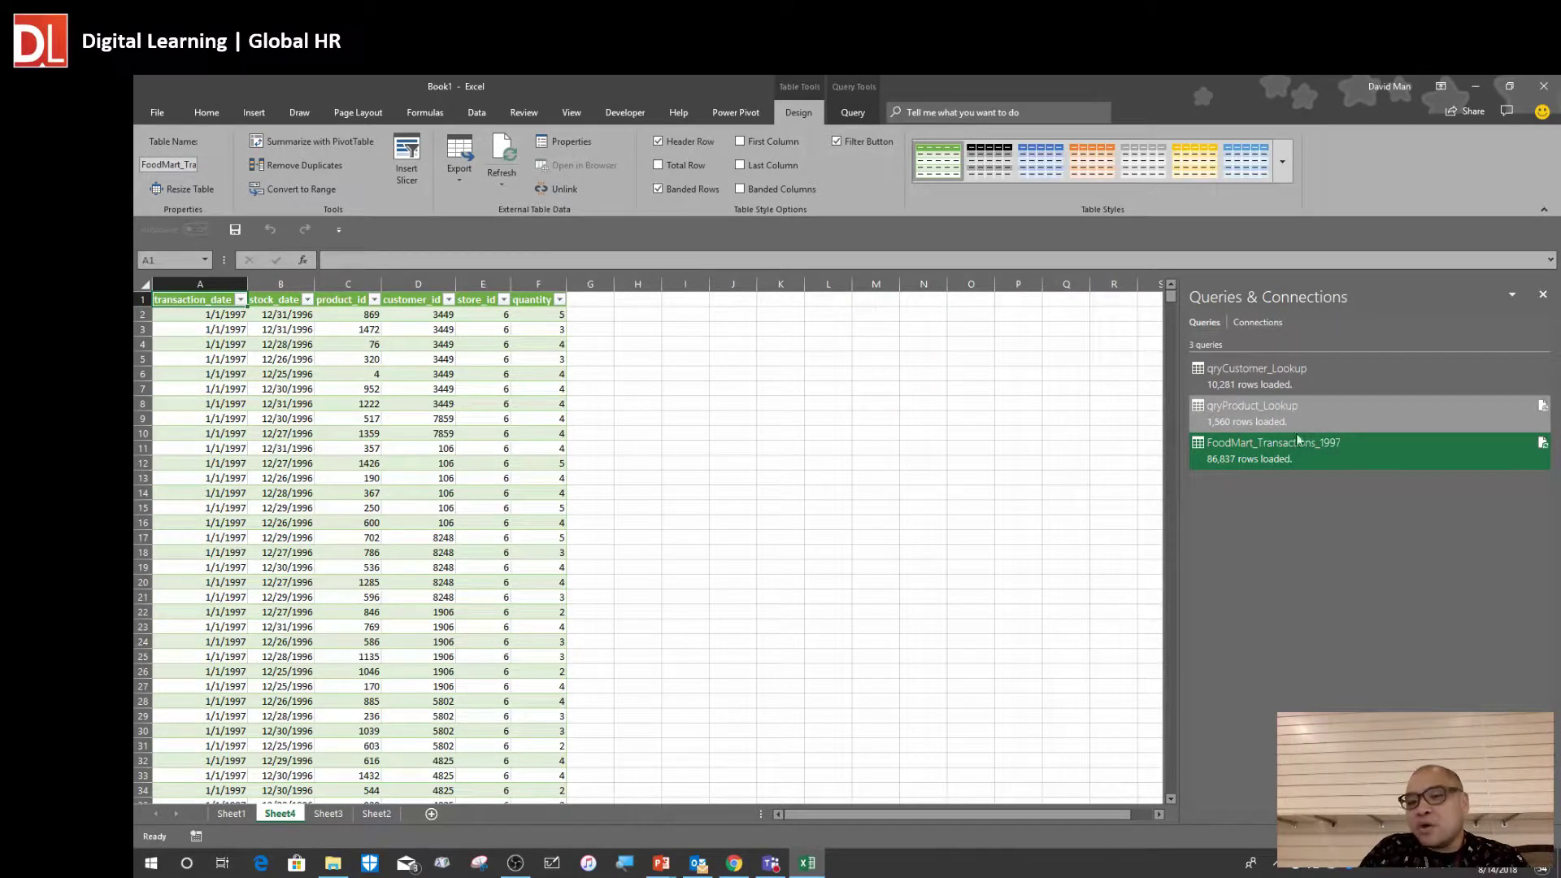
Rename the FoodMart_Transactions_1997 query as qryFoodMart_Transactions_1997 and deselect its table
{"action": "mouse_move", "coordinate": [1288, 461]}
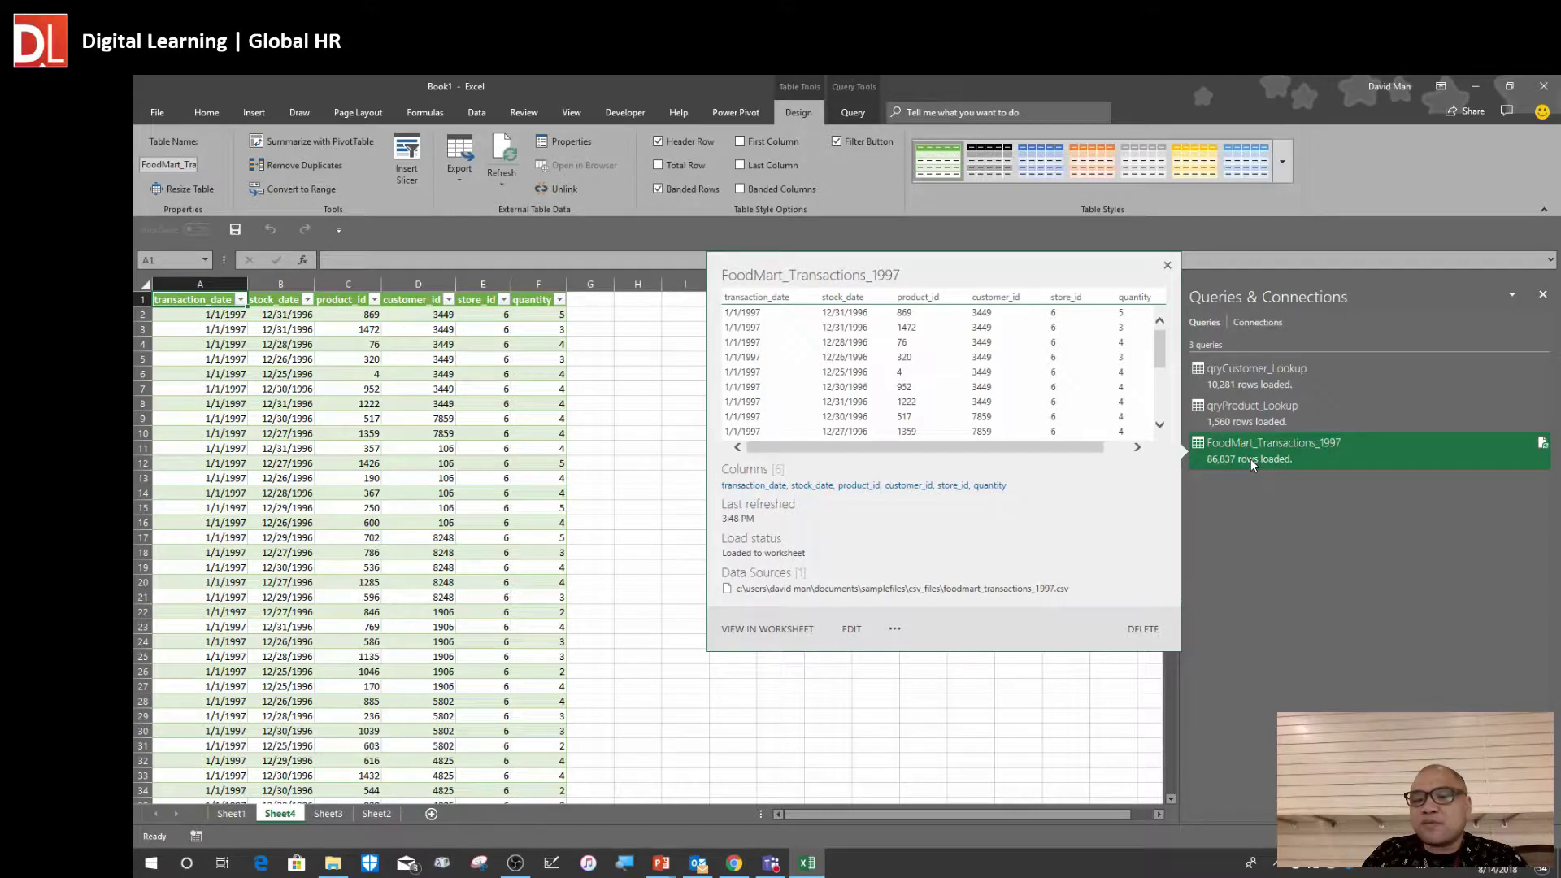
{"action": "right_click", "coordinate": [1247, 459]}
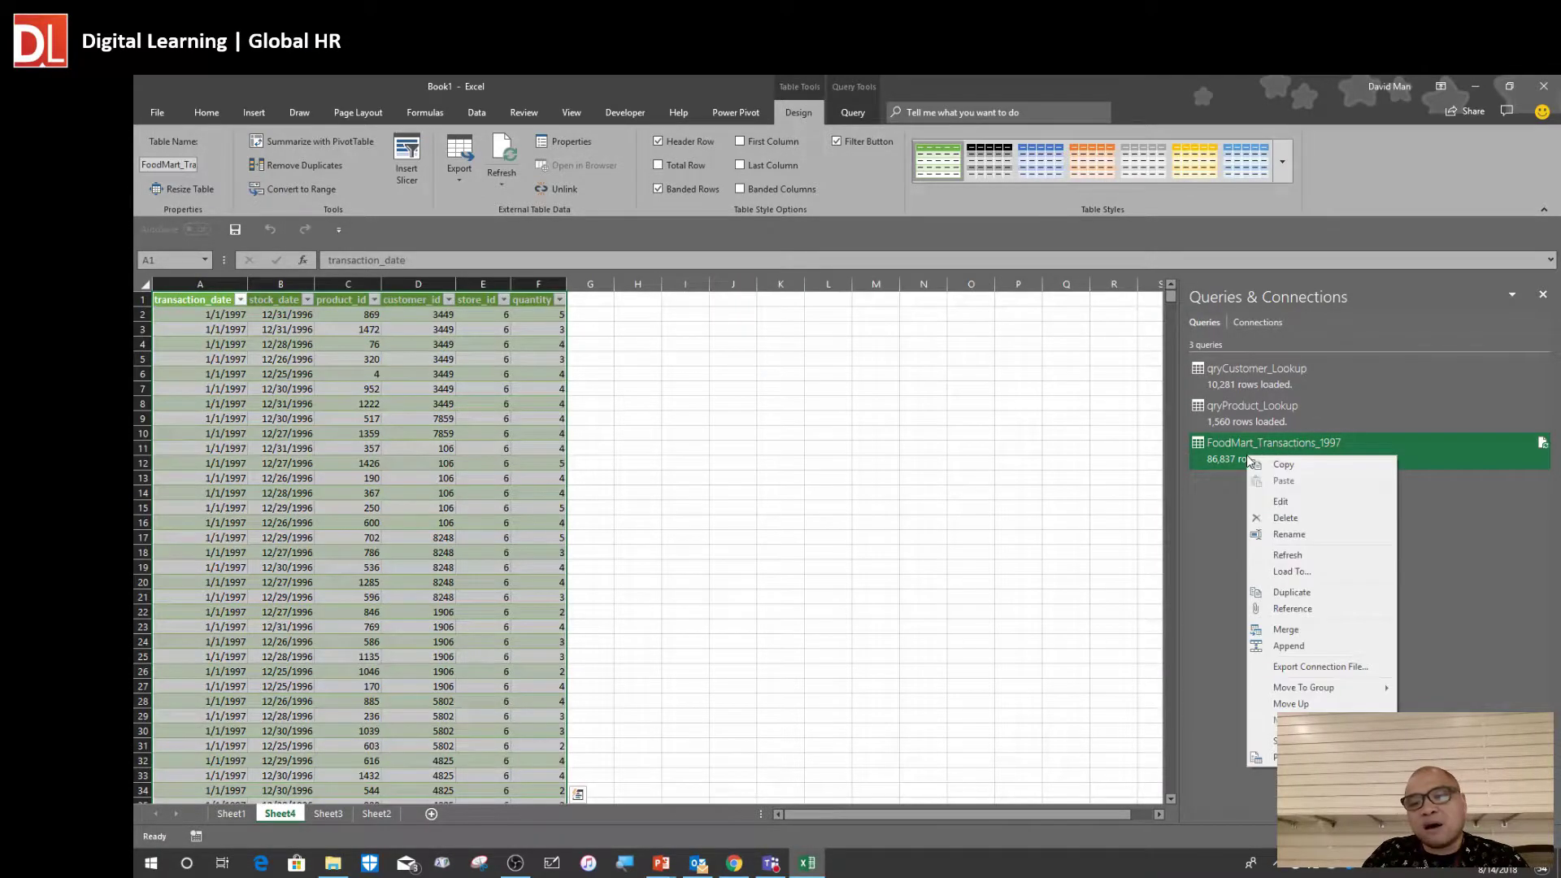
{"action": "left_click", "coordinate": [1198, 517]}
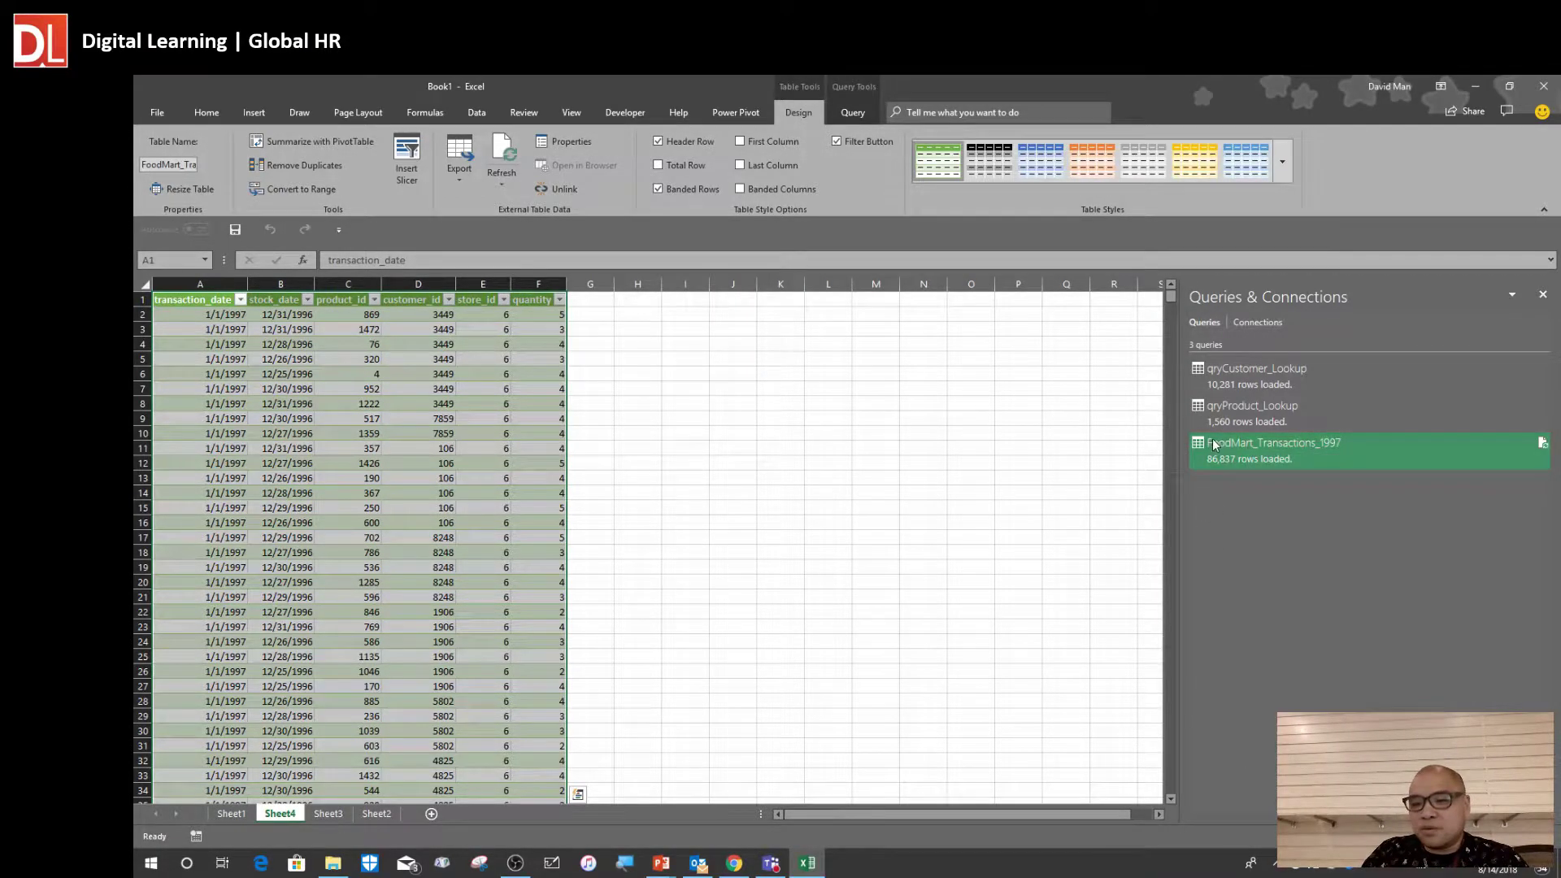
{"action": "mouse_move", "coordinate": [1211, 441]}
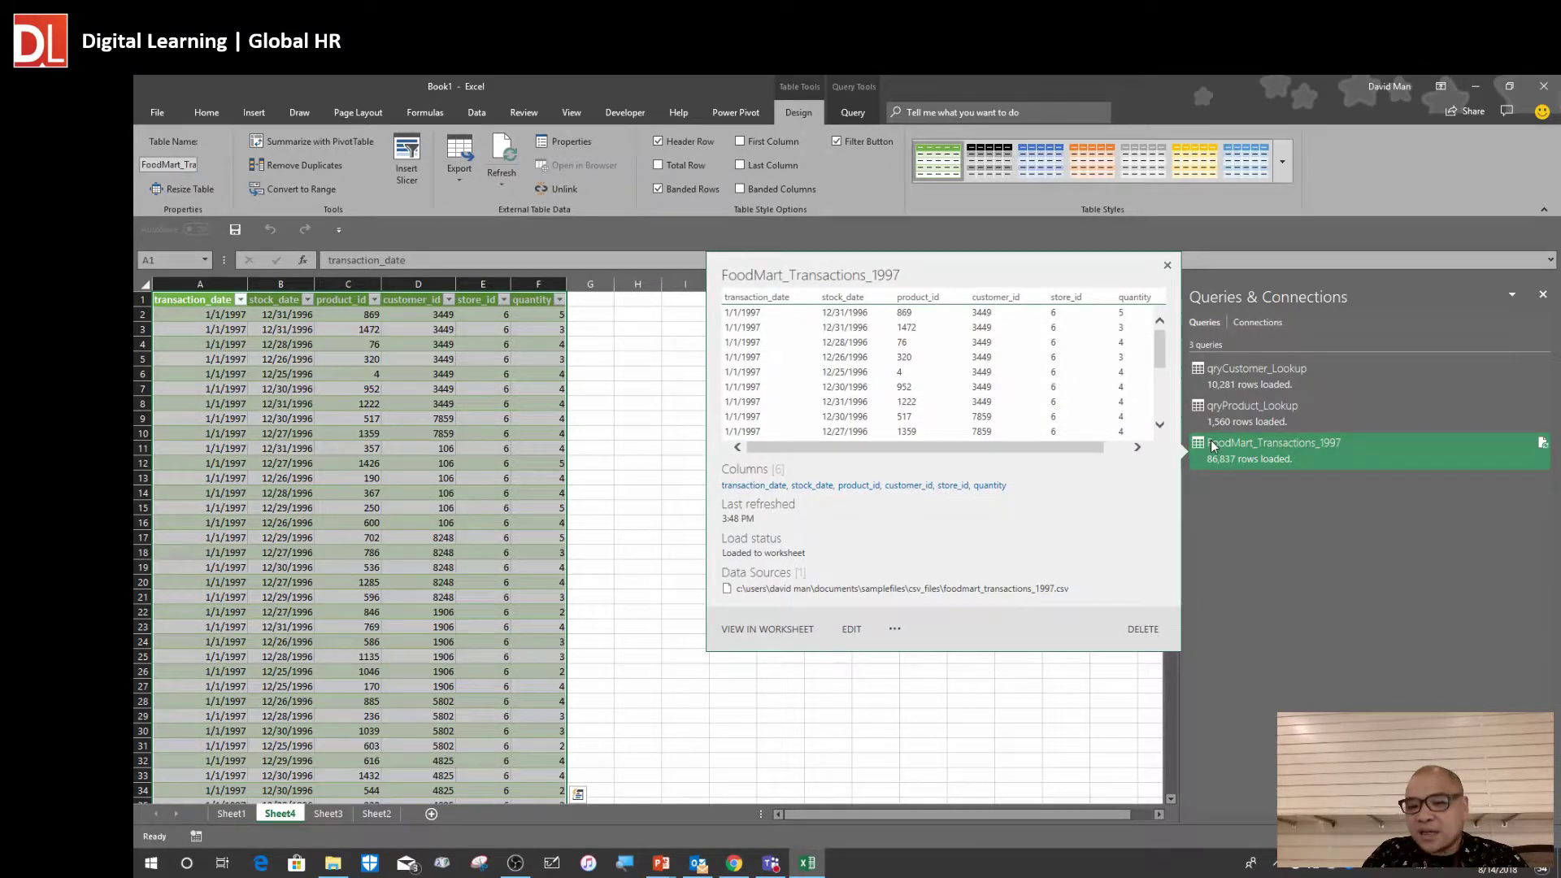
{"action": "right_click", "coordinate": [1213, 446]}
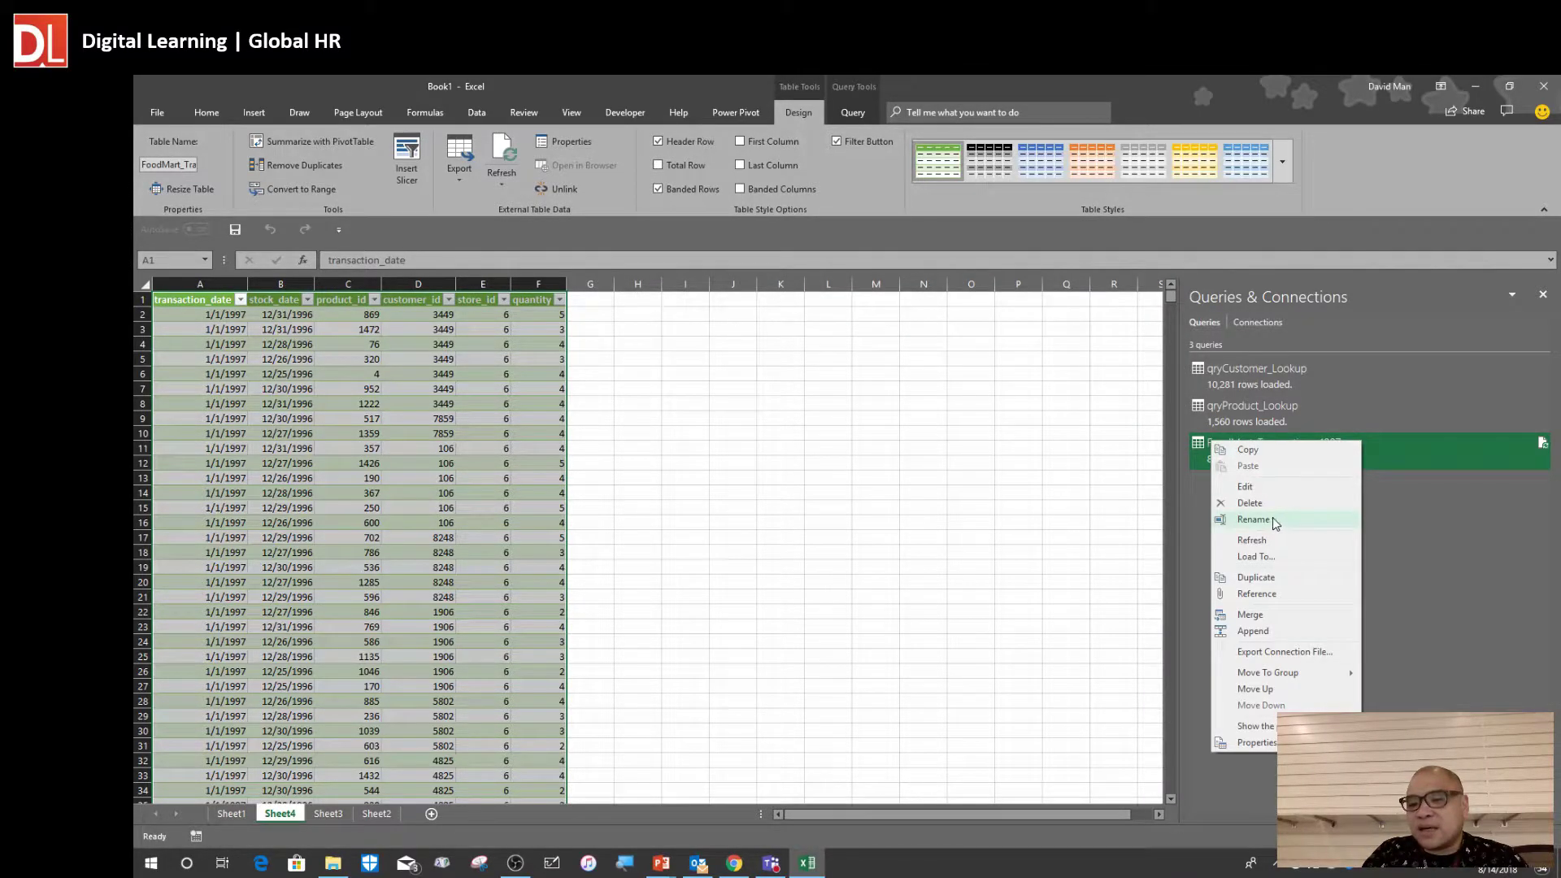
{"action": "left_click", "coordinate": [1273, 521]}
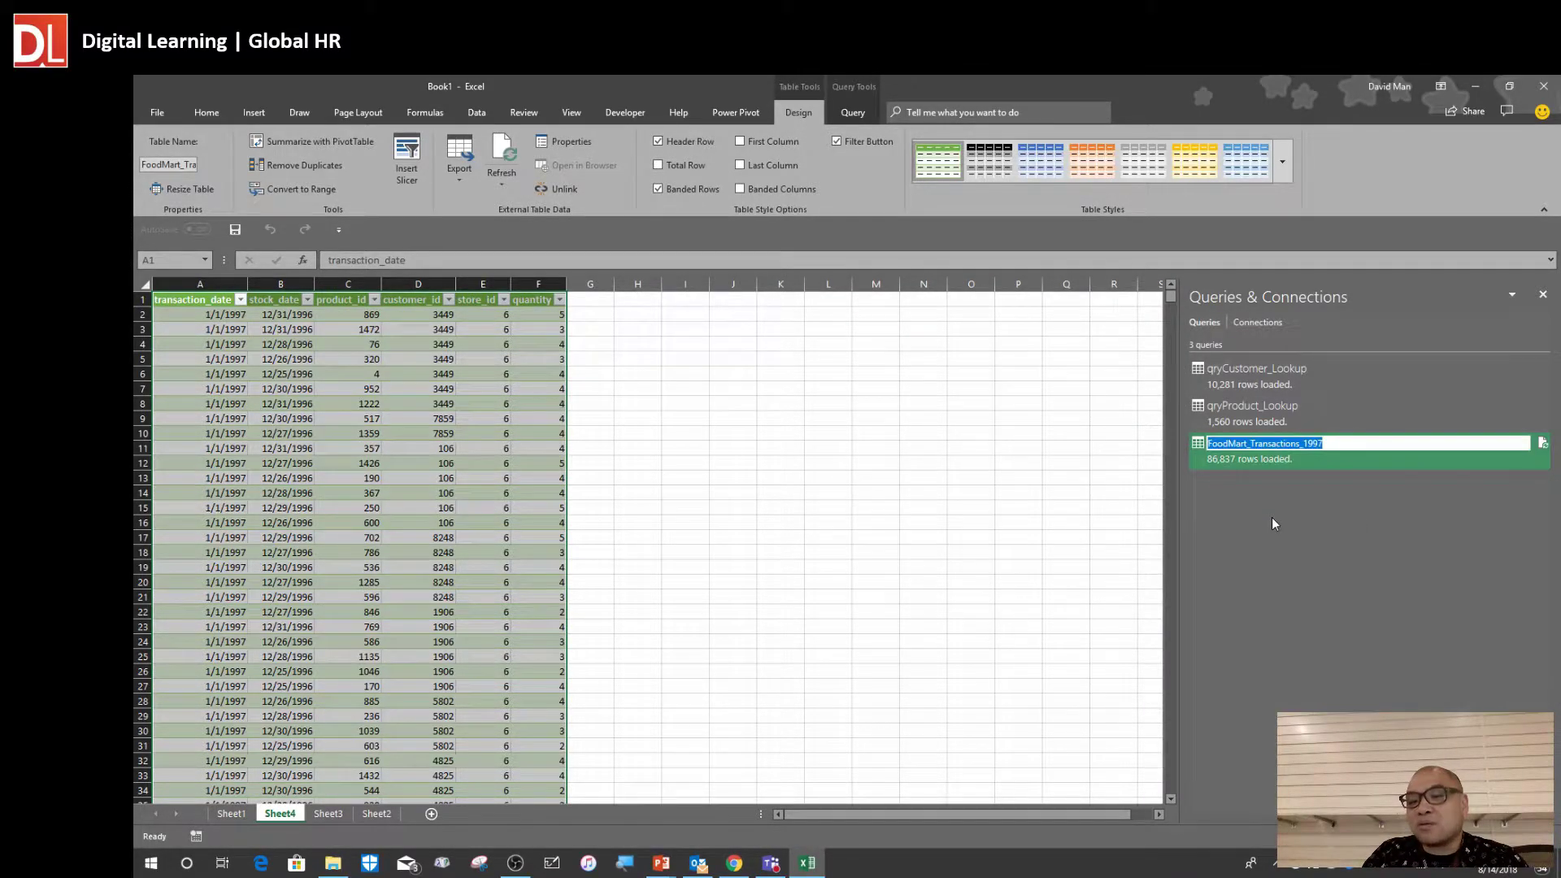
{"action": "left_click", "coordinate": [1210, 445]}
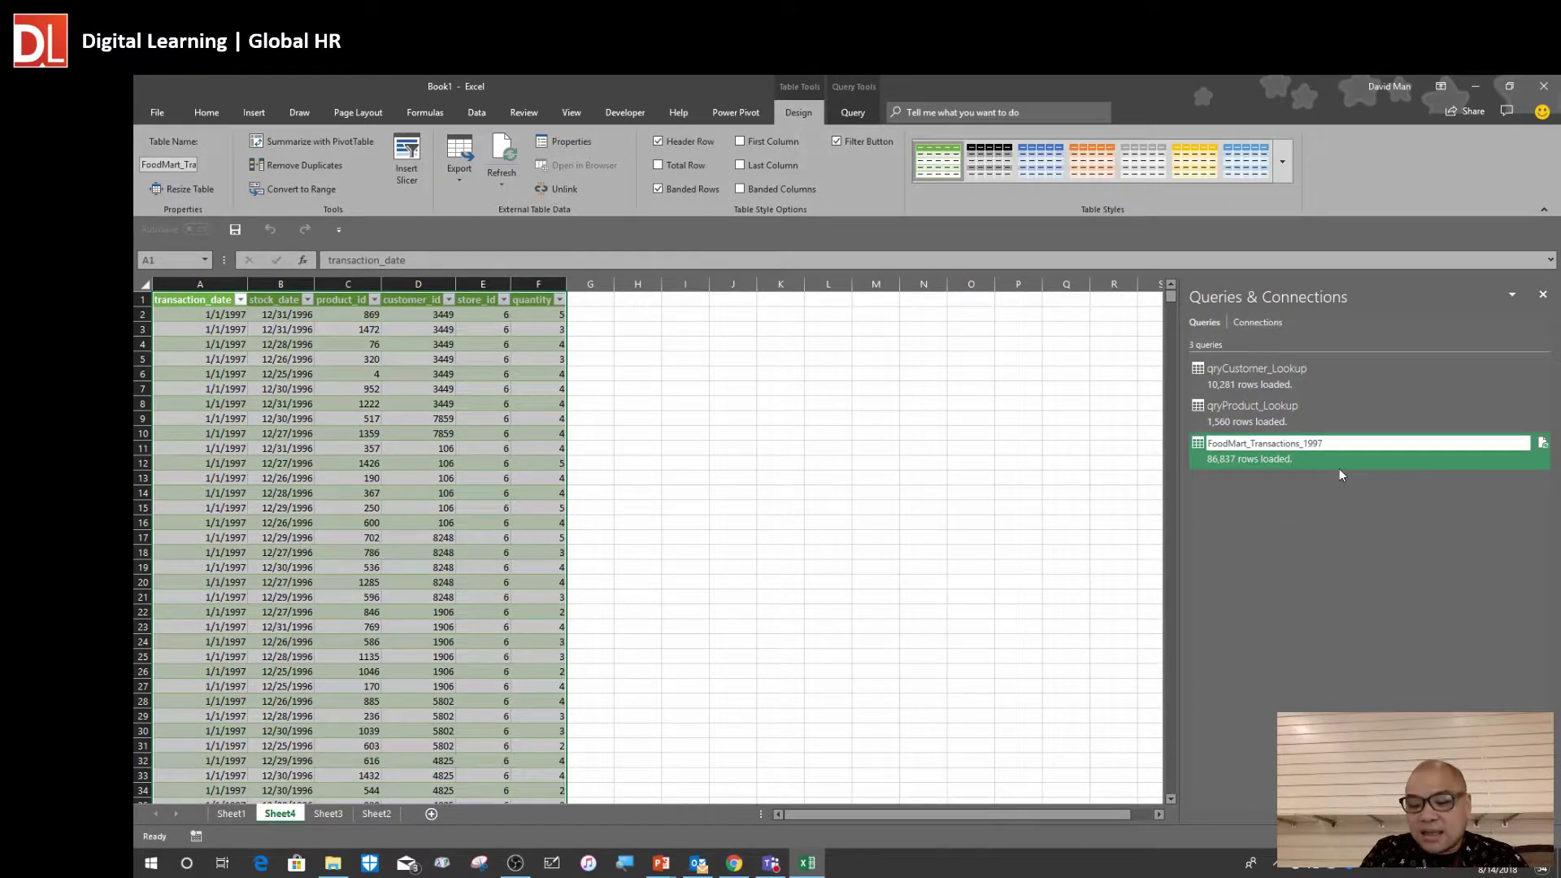
{"action": "type", "text": "qry"}
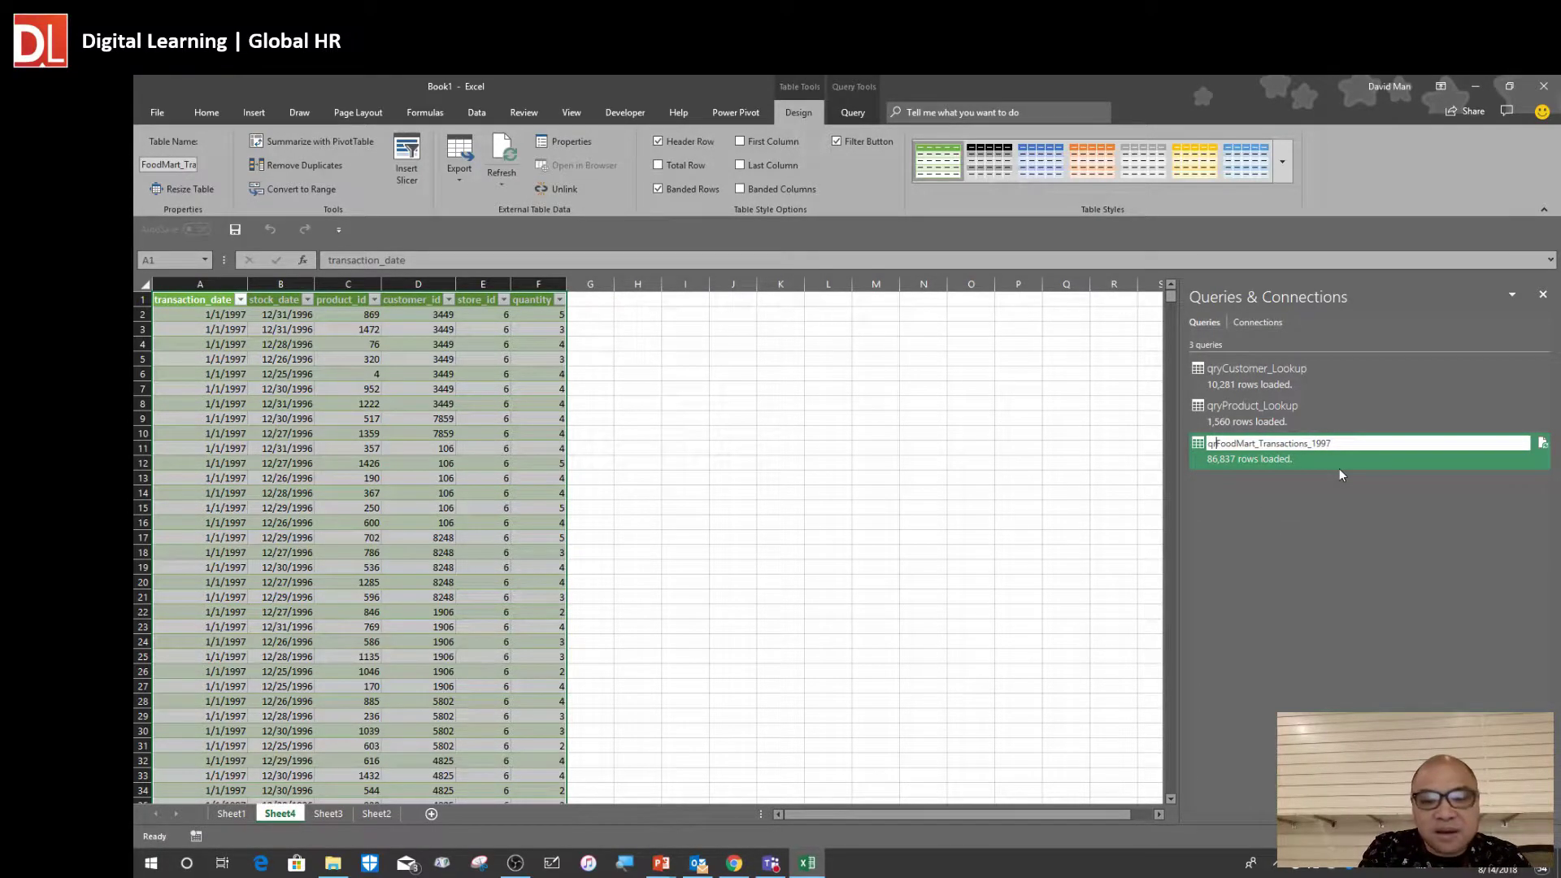
{"action": "key", "text": "Return"}
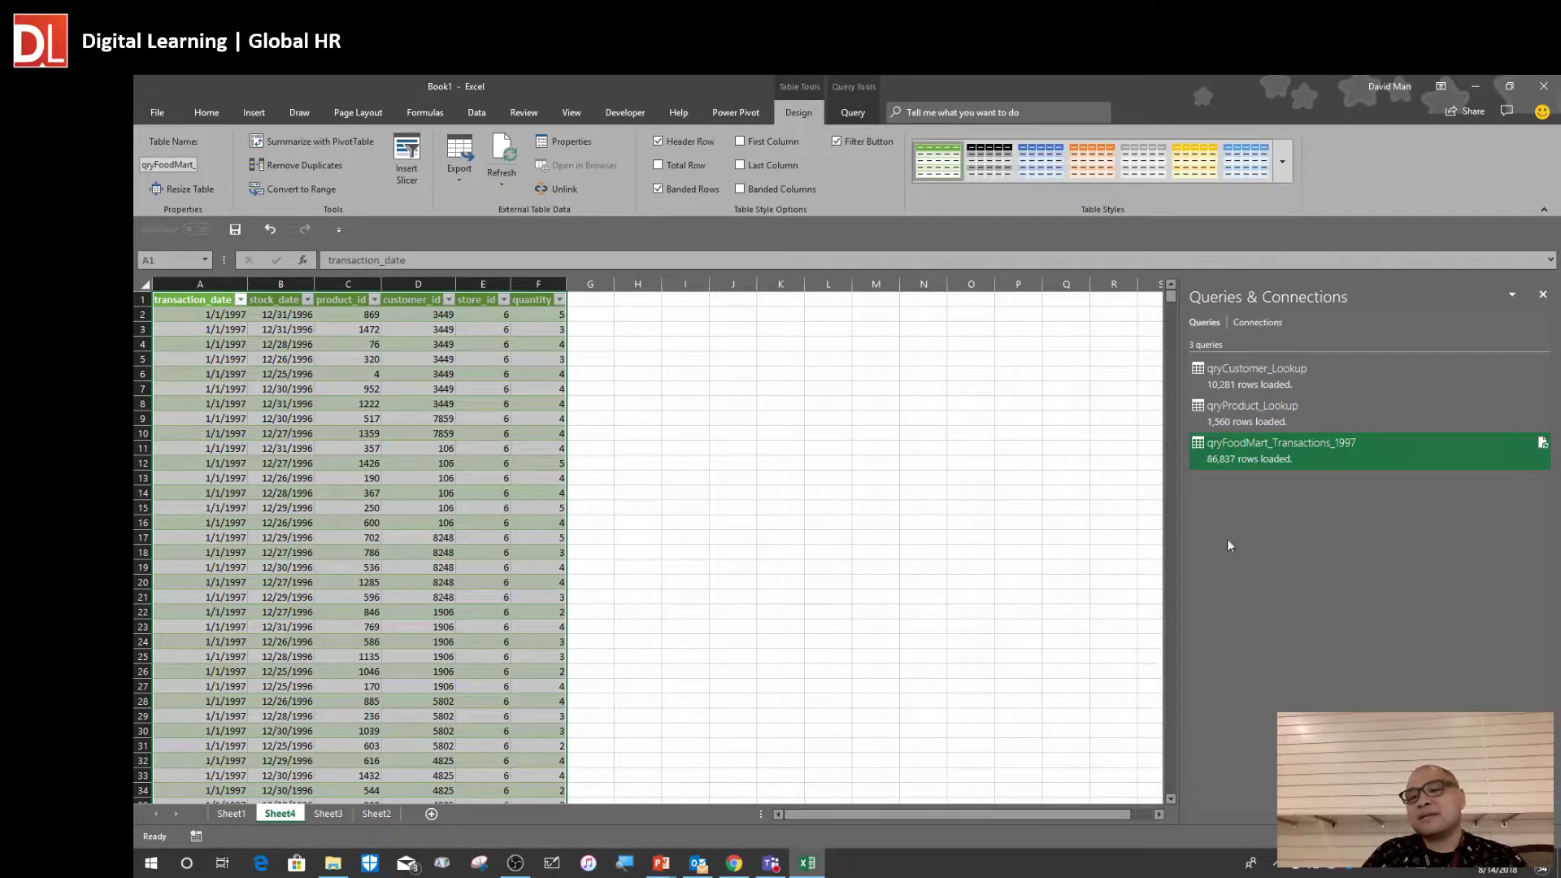
{"action": "left_click", "coordinate": [444, 491]}
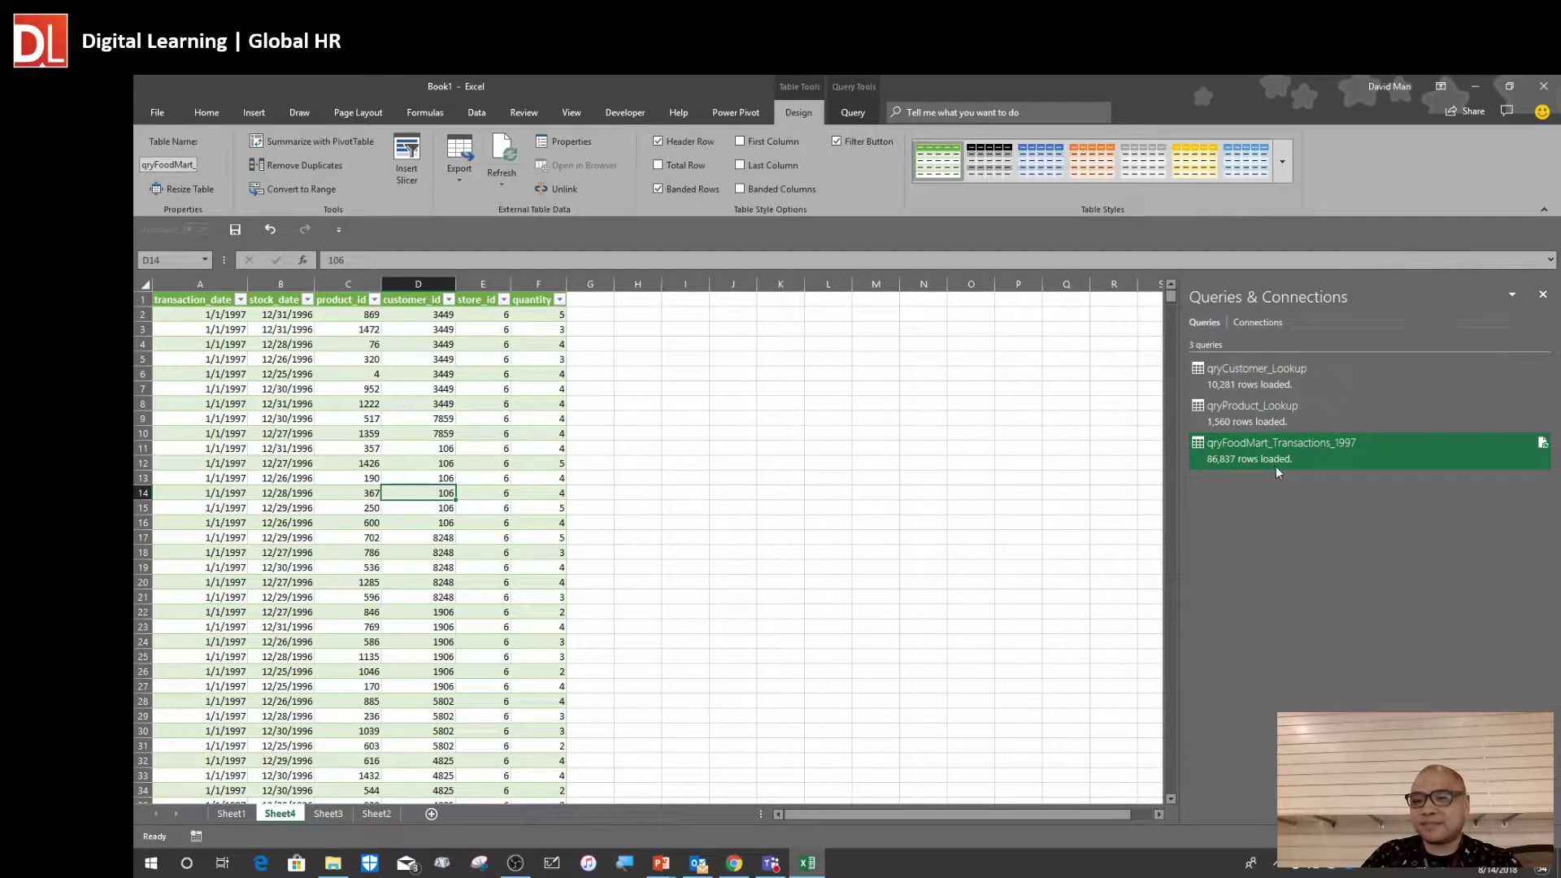
{"action": "mouse_move", "coordinate": [1275, 466]}
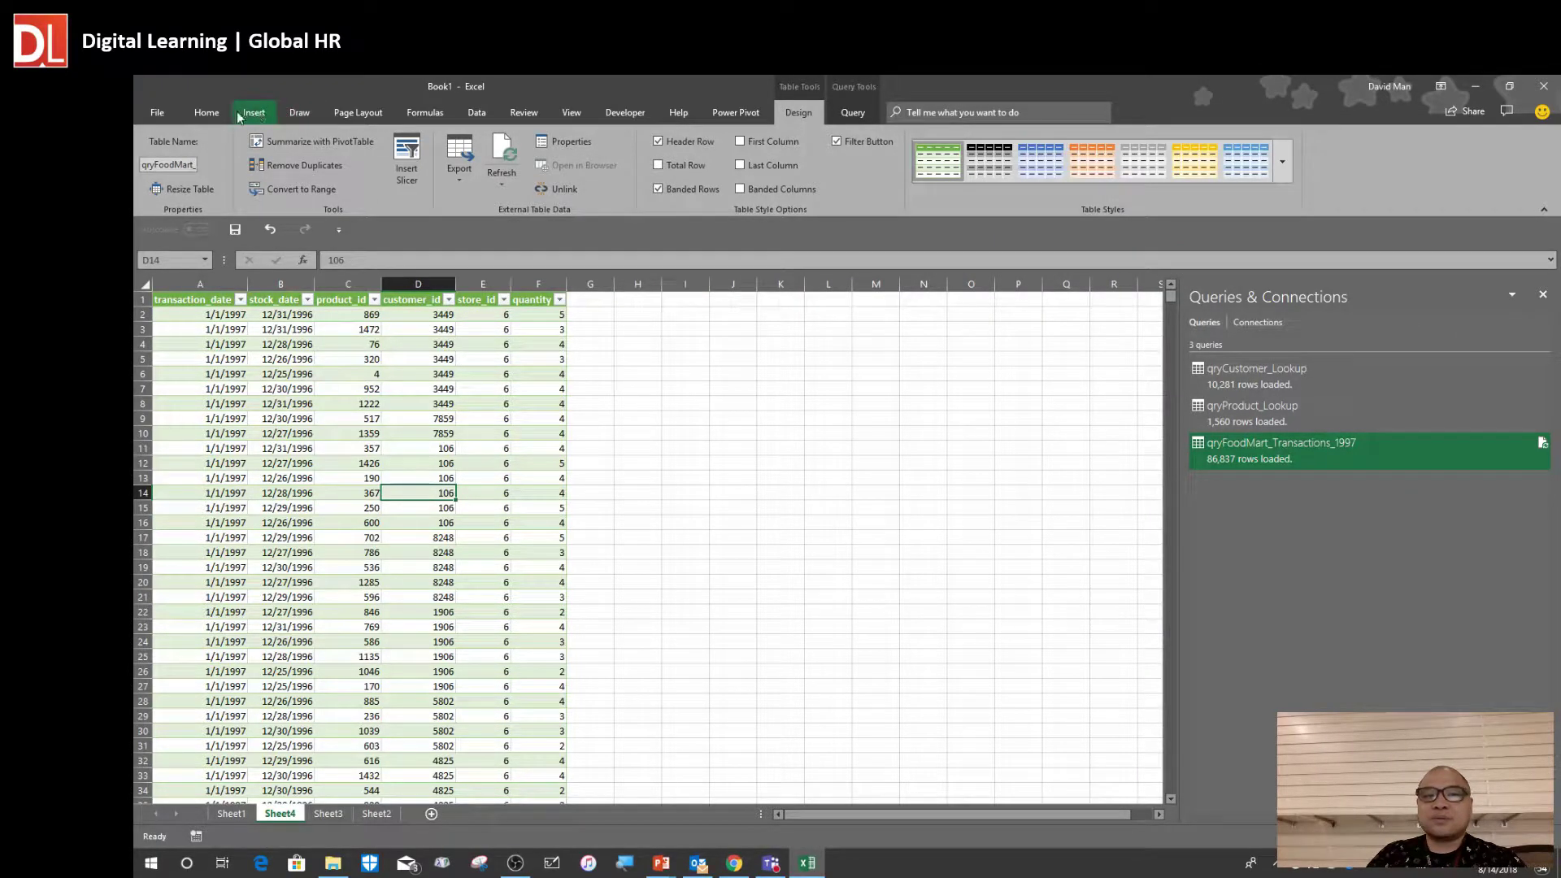
Import FoodMart_Transactions_1998.csv from the CSV_Files folder and load it straight into the workbook with the default settings
{"action": "left_click", "coordinate": [480, 118]}
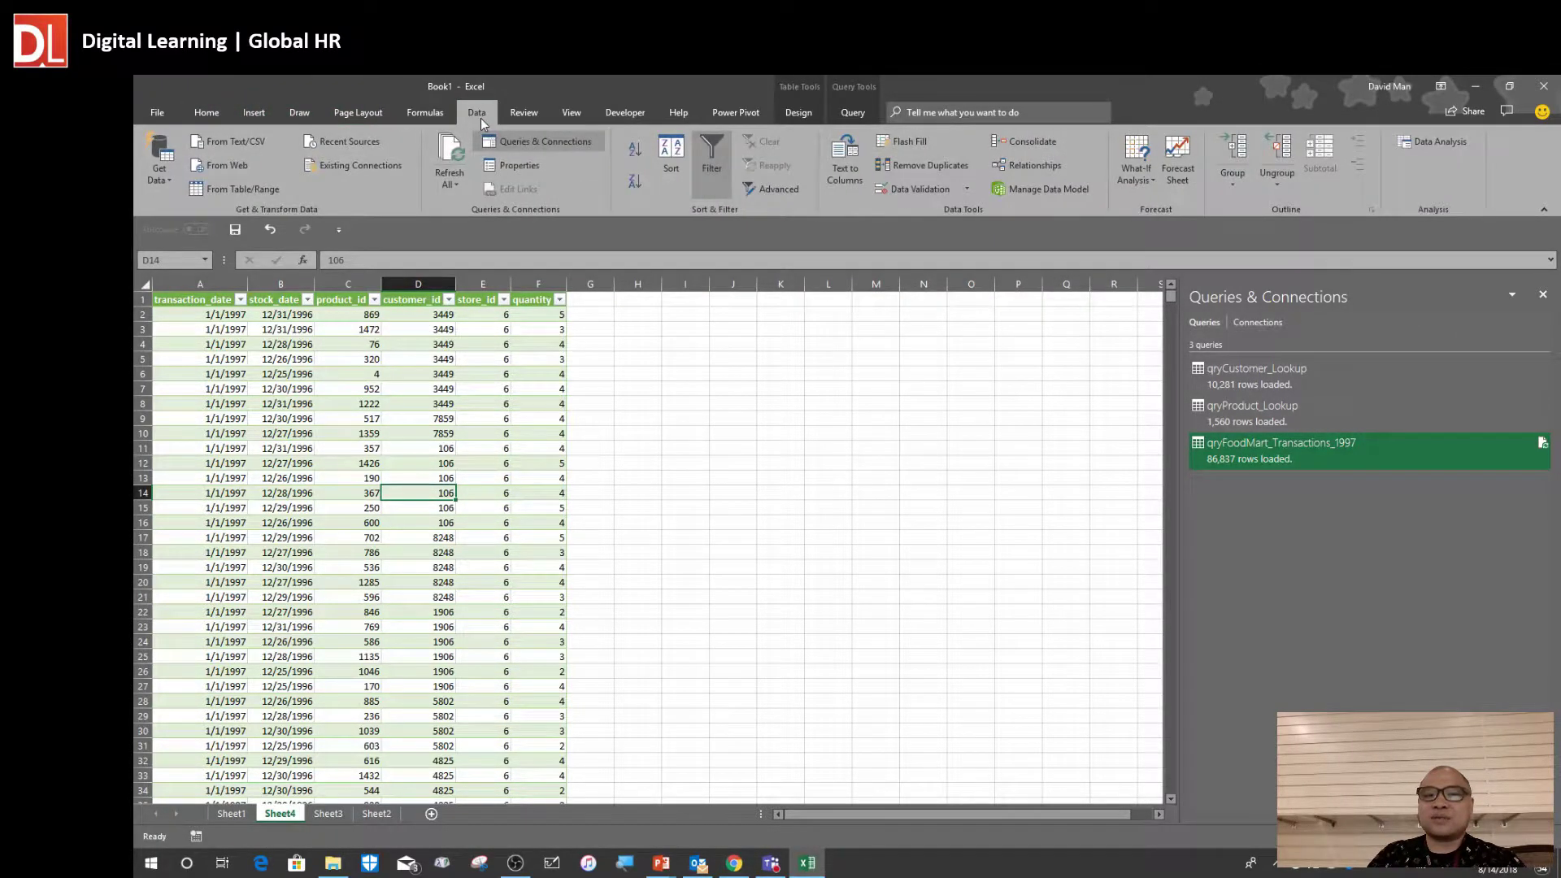
{"action": "left_click", "coordinate": [222, 143]}
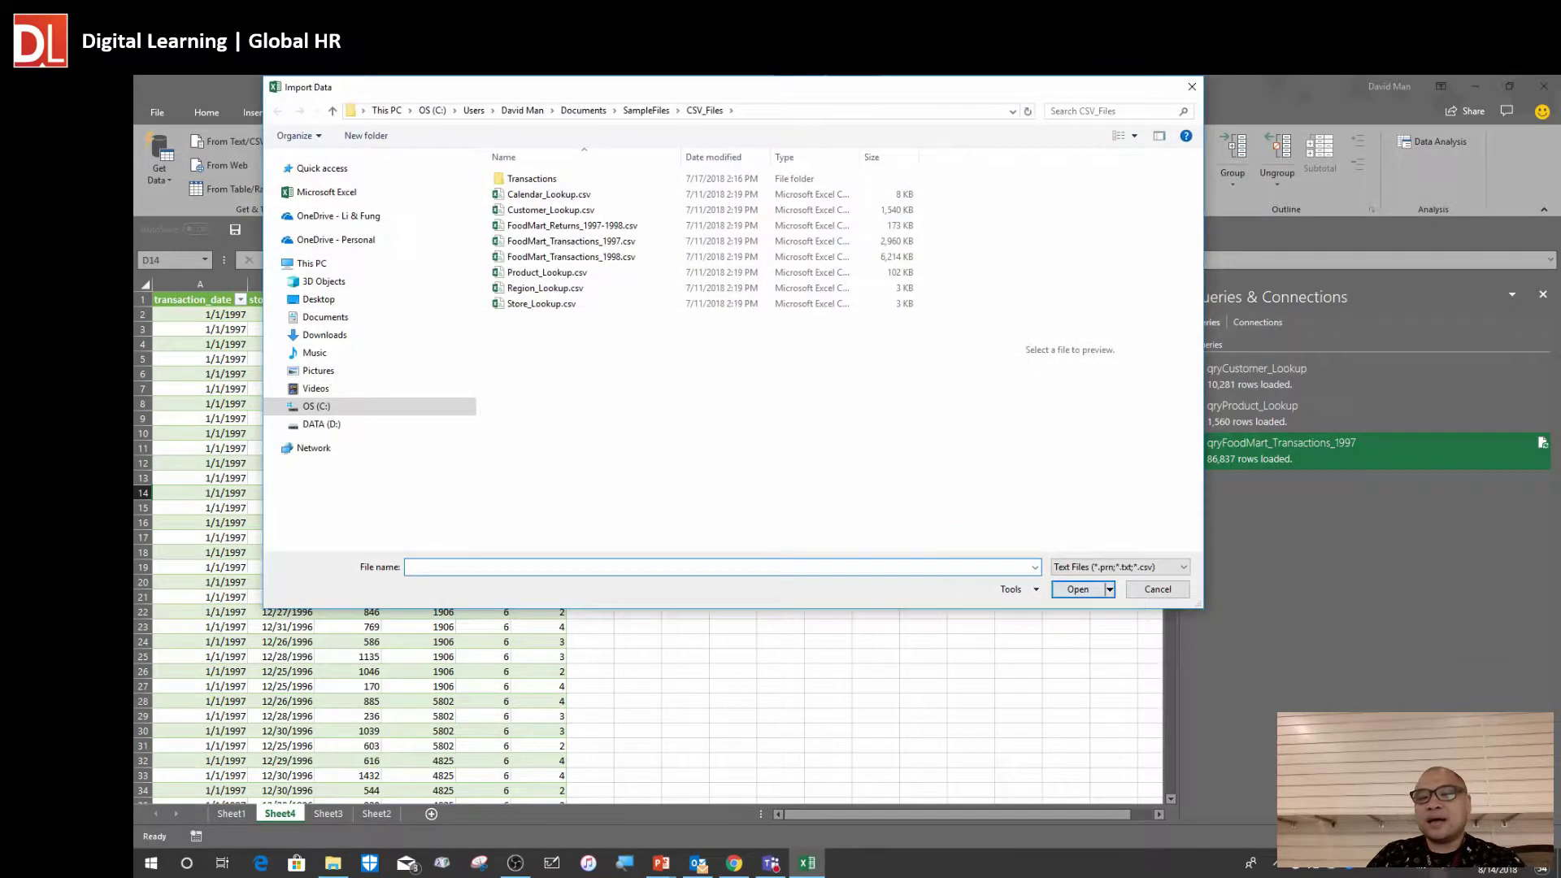
{"action": "double_click", "coordinate": [611, 260]}
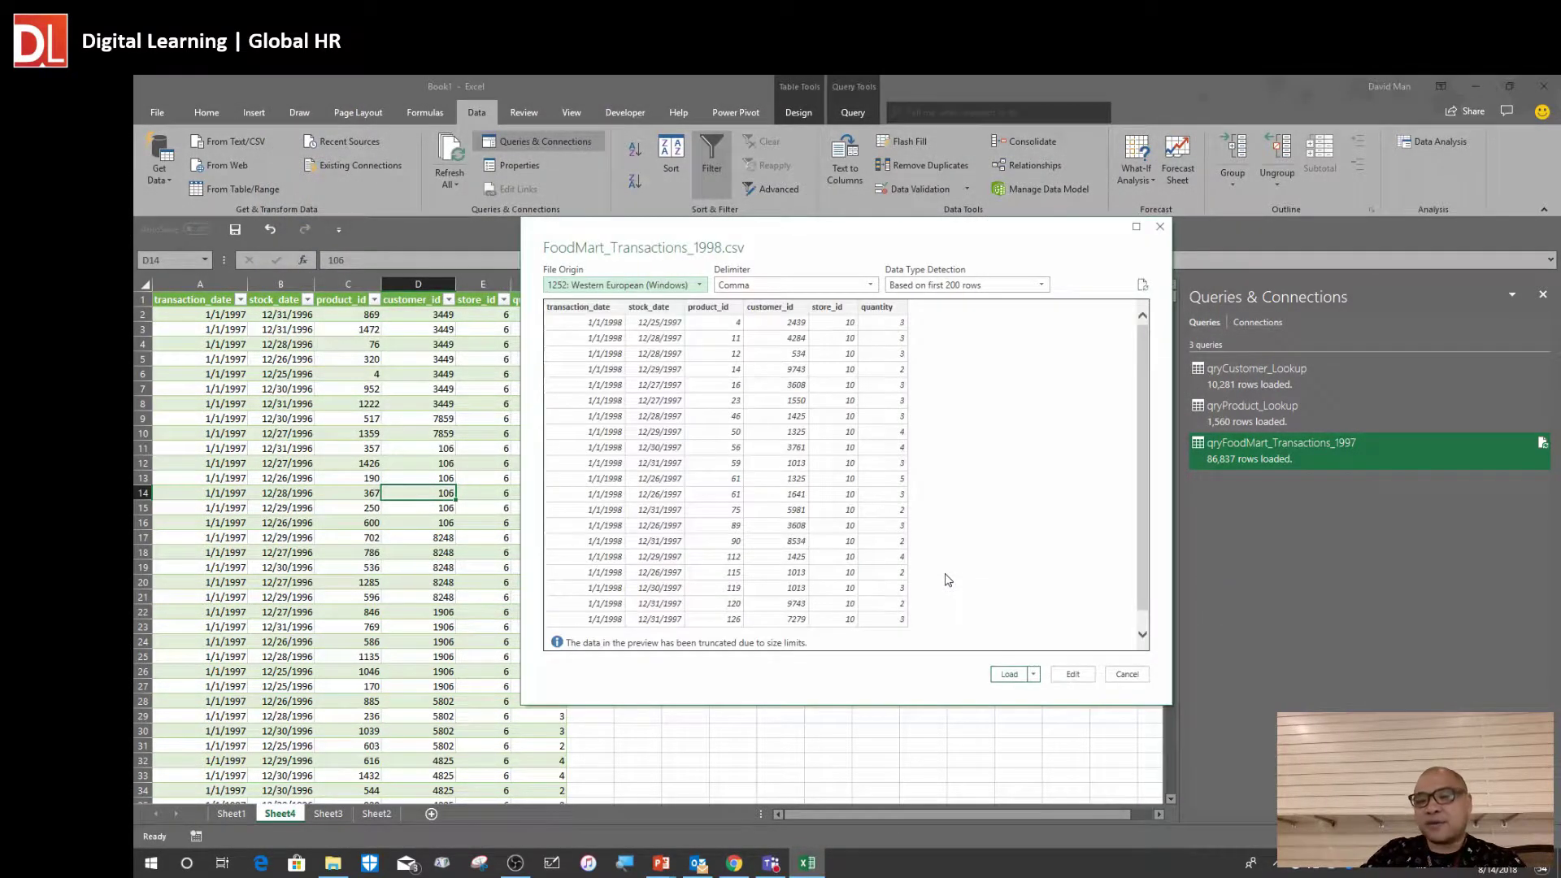
{"action": "left_click", "coordinate": [1012, 677]}
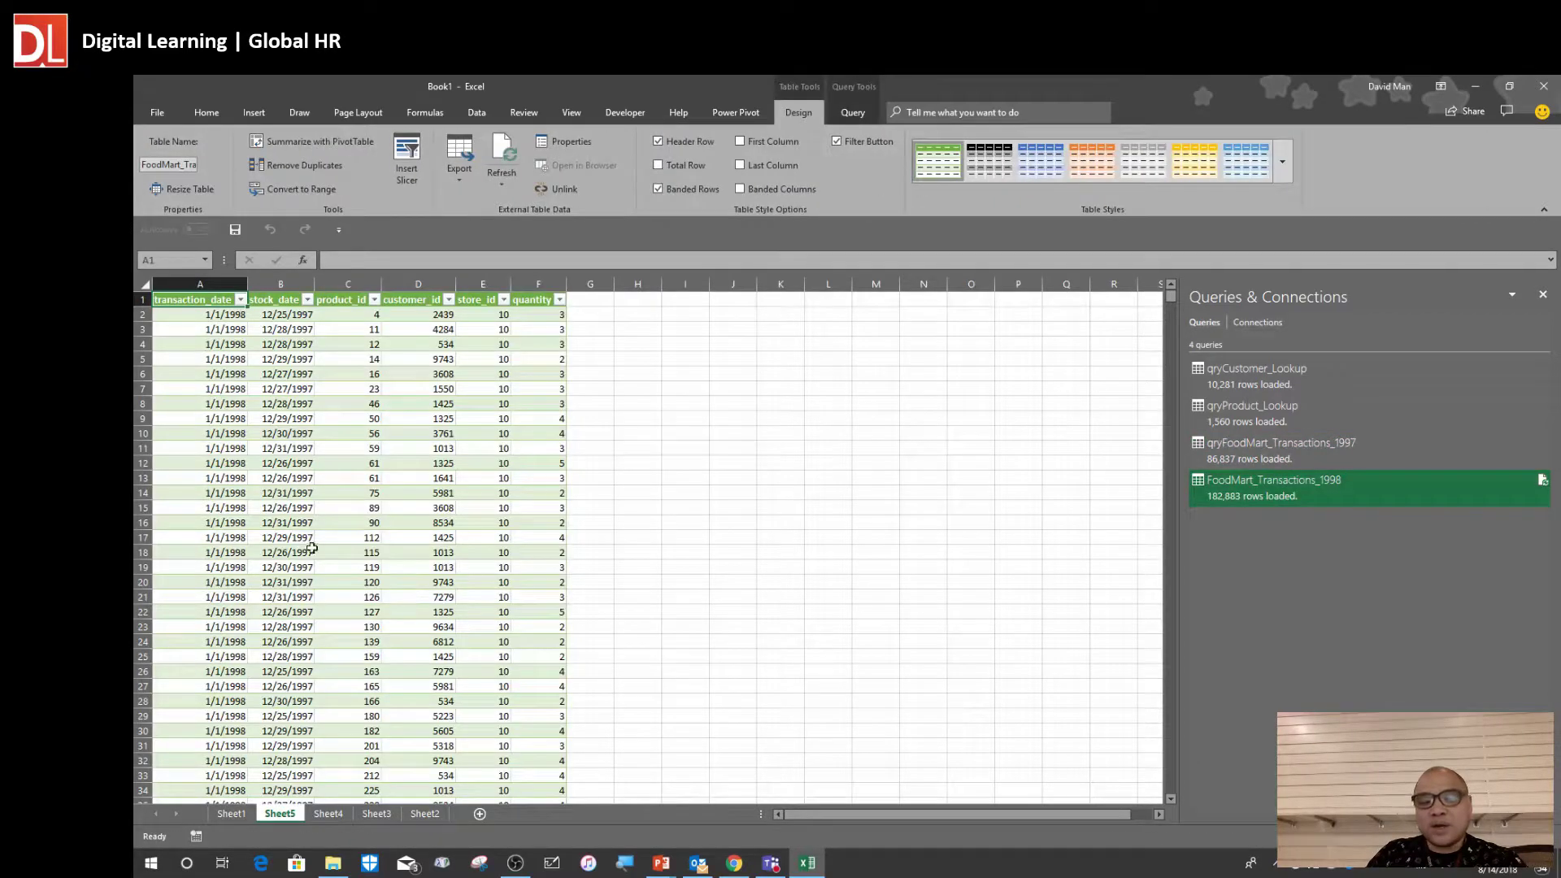
Rename the FoodMart_Transactions_1998 query as qryFoodMart_Transactions_1998
{"action": "mouse_move", "coordinate": [1262, 495]}
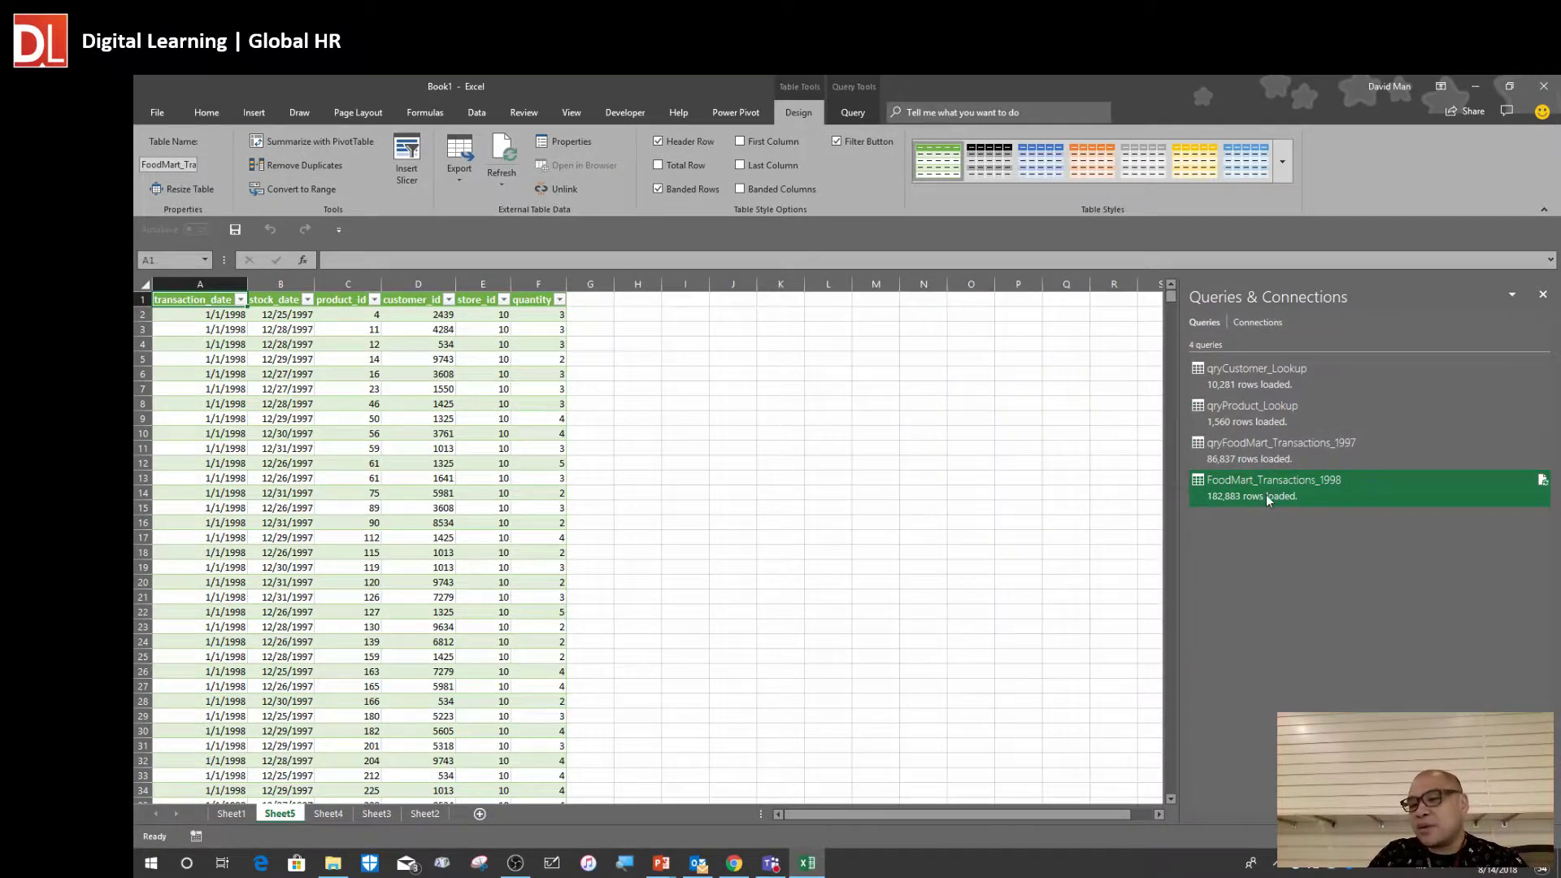
{"action": "right_click", "coordinate": [1226, 484]}
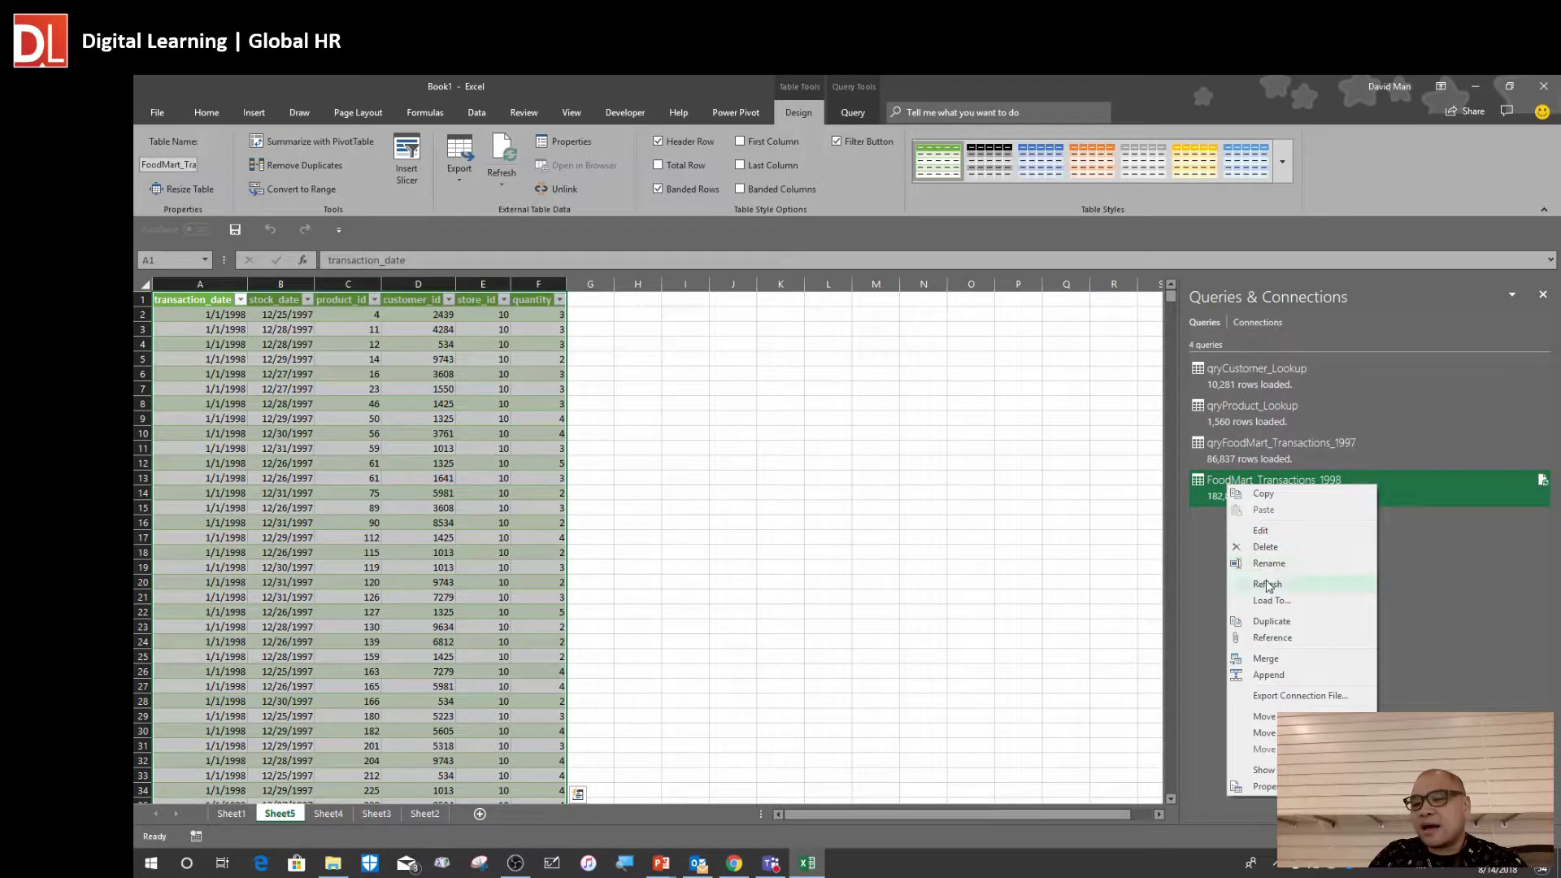
{"action": "left_click", "coordinate": [1267, 564]}
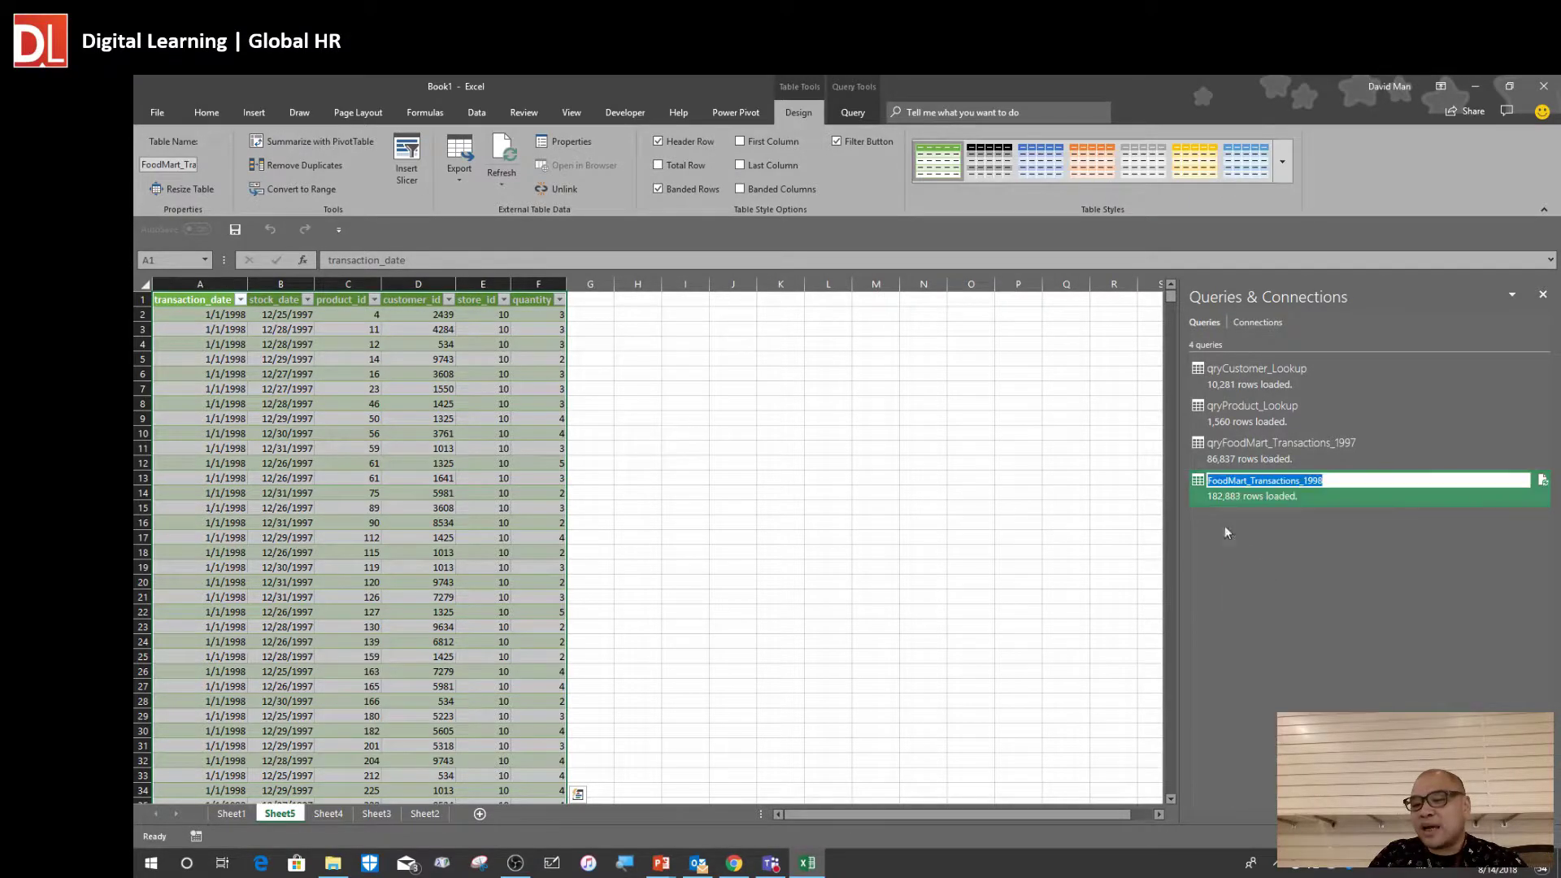
{"action": "left_click", "coordinate": [1210, 480]}
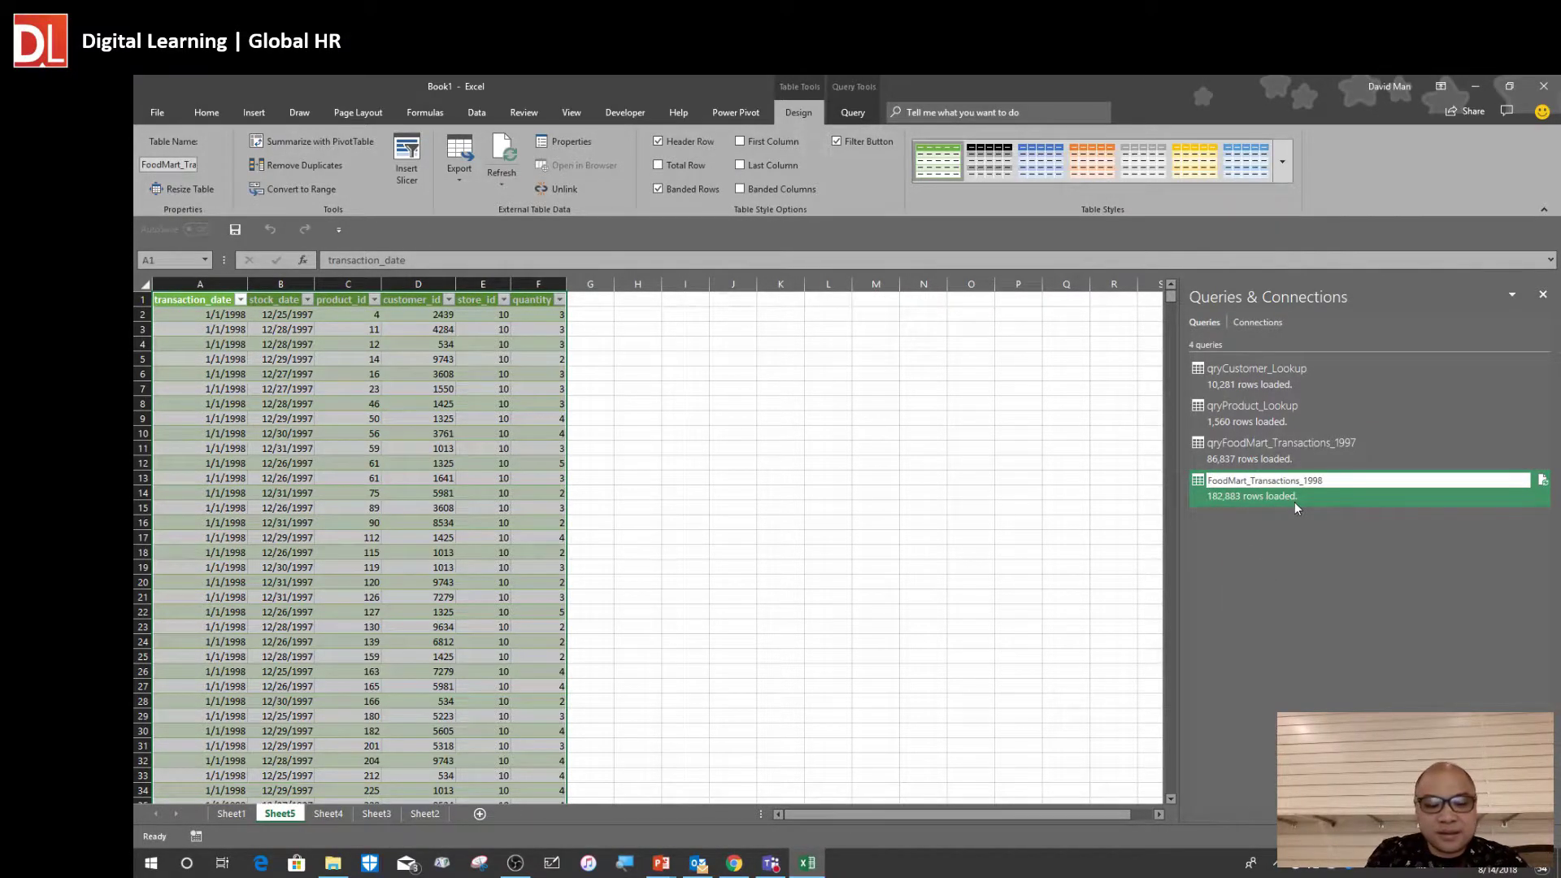
{"action": "type", "text": "qry"}
{"action": "key", "text": "Return"}
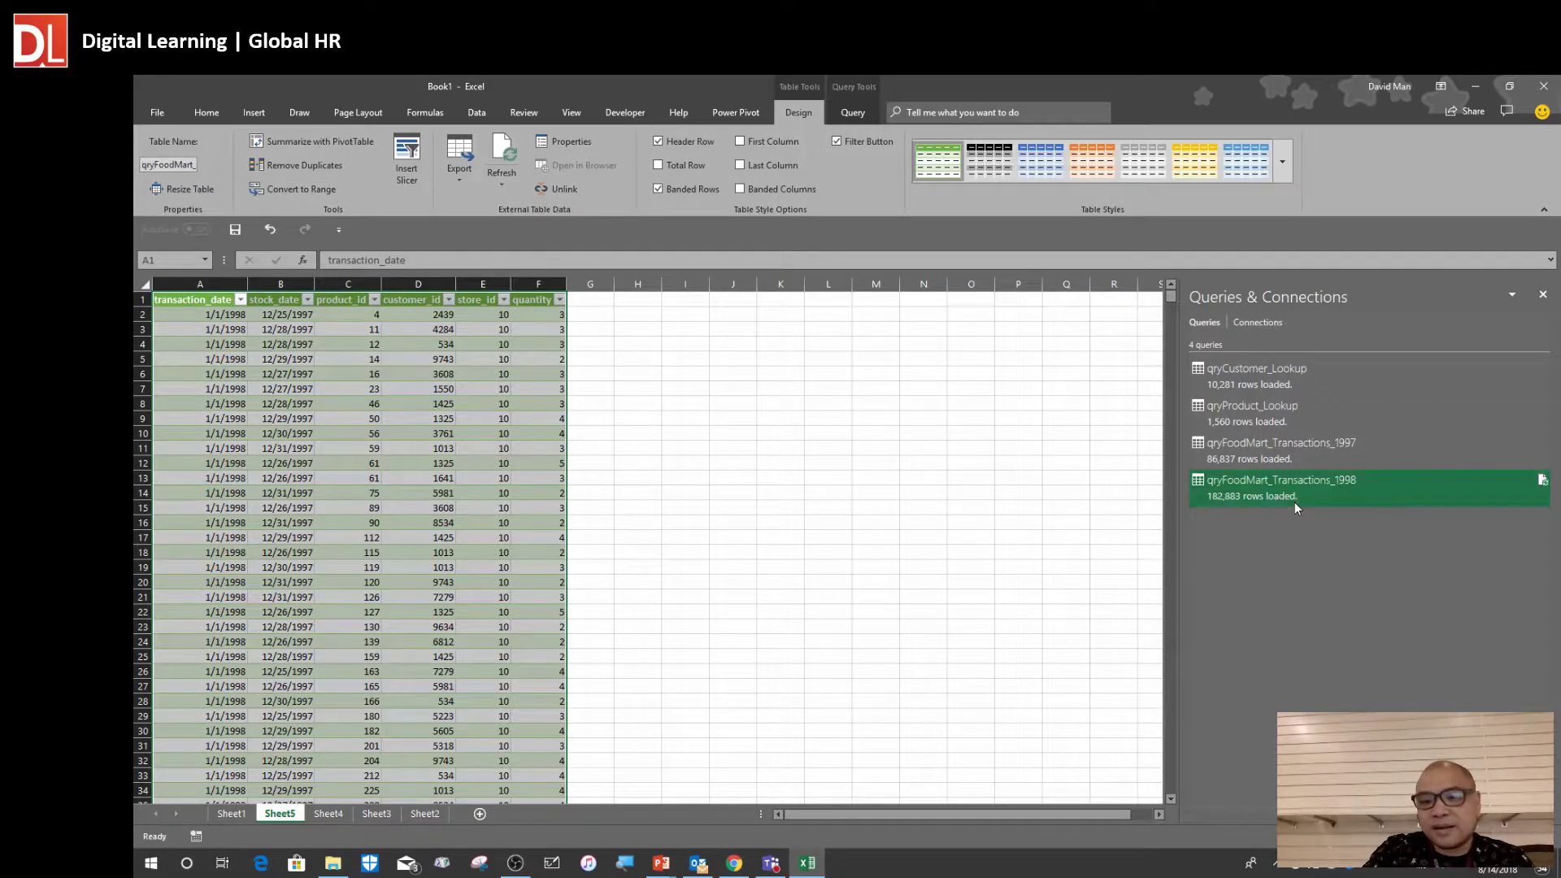
Compare the loaded tables of qryFoodMart_Transactions_1997 and qryFoodMart_Transactions_1998 by switching between the two queries
{"action": "left_click", "coordinate": [1291, 447]}
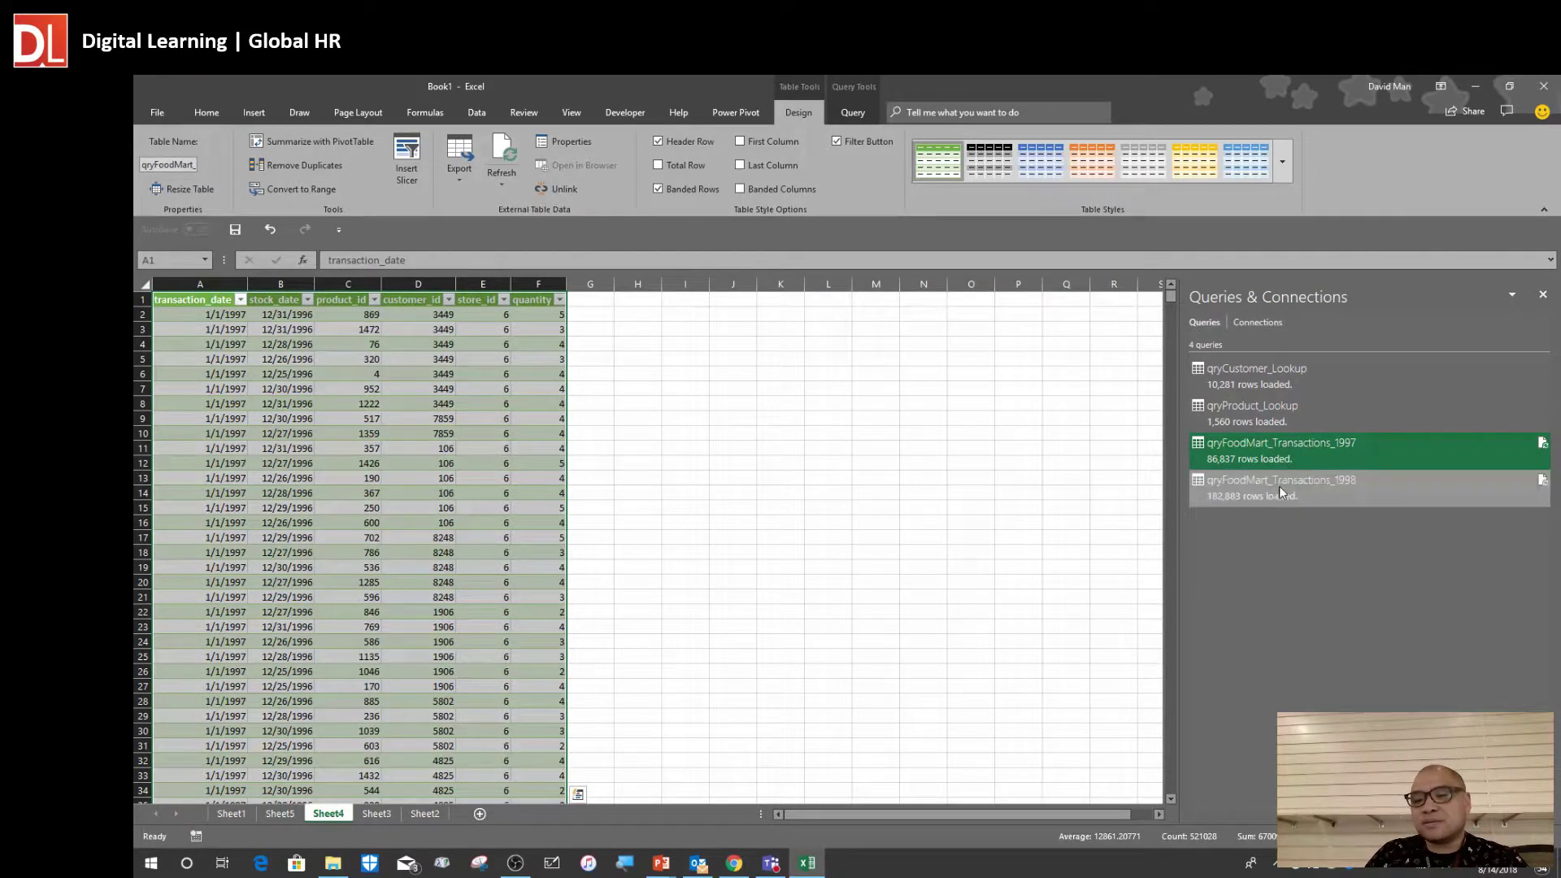
{"action": "left_click", "coordinate": [1278, 487]}
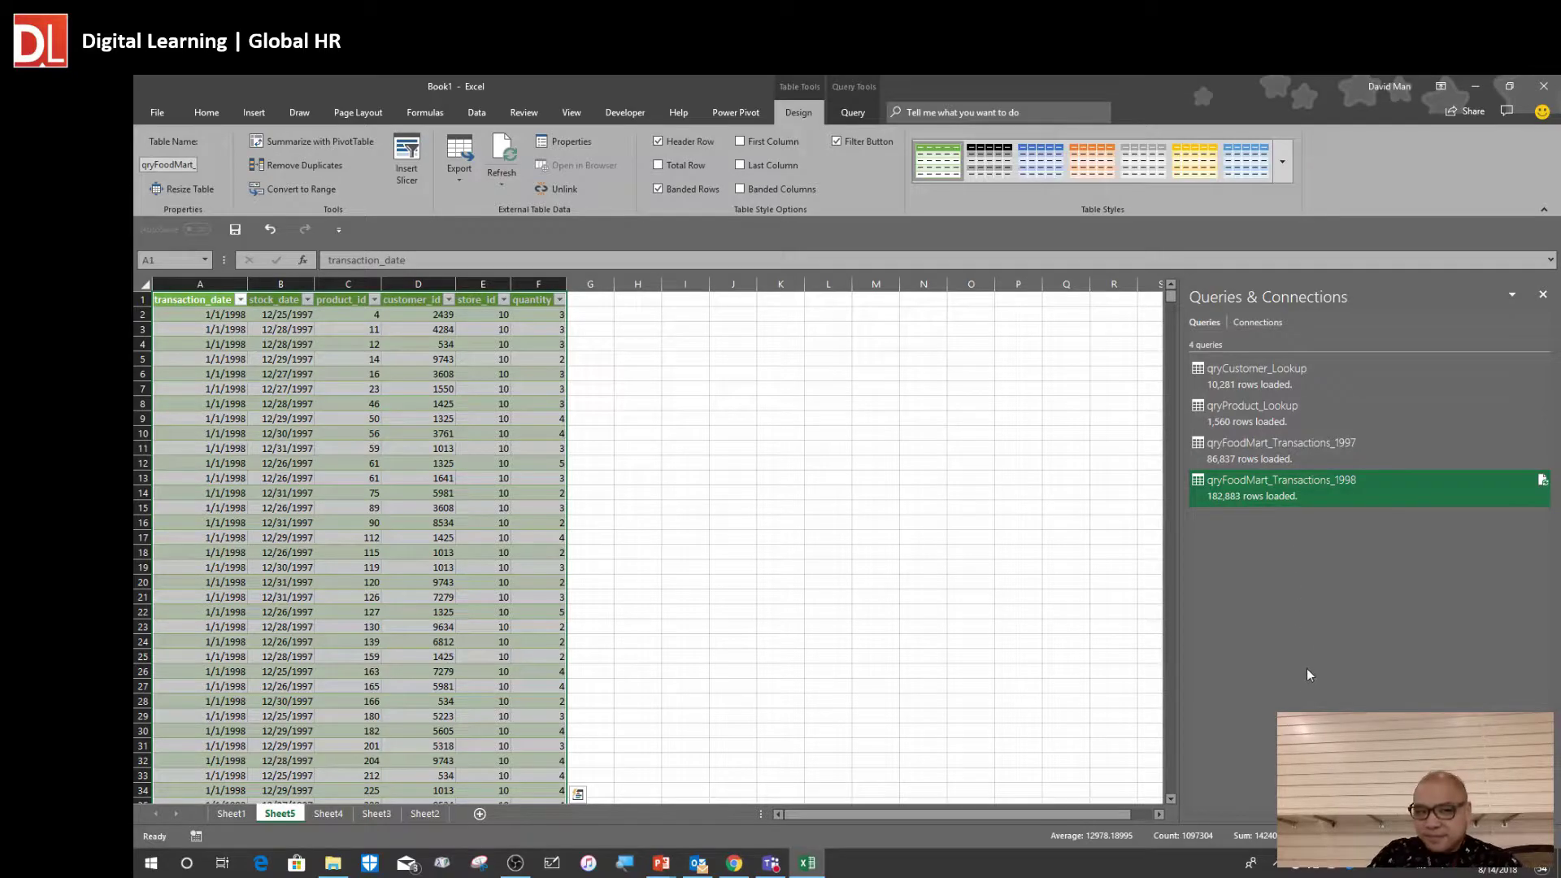
{"action": "left_click", "coordinate": [1257, 449]}
{"action": "left_click", "coordinate": [1267, 487]}
{"action": "left_click", "coordinate": [1266, 452]}
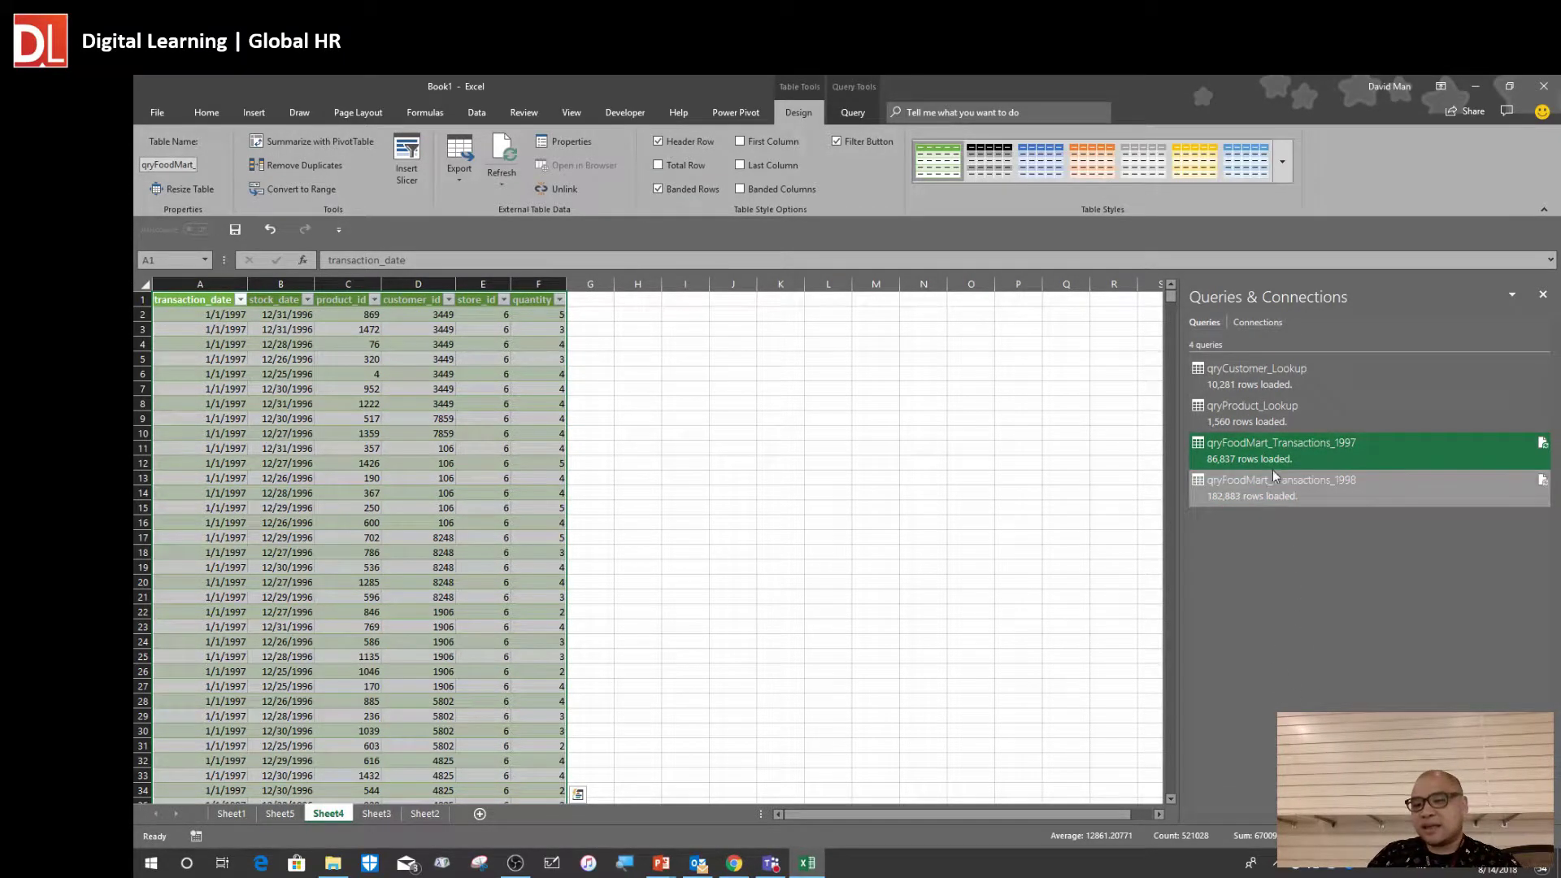
Examine the worksheet tables of the 1998 and 1997 transaction queries again to check that their columns match
{"action": "left_click", "coordinate": [1270, 480]}
{"action": "left_click", "coordinate": [1276, 452]}
{"action": "left_click", "coordinate": [1286, 481]}
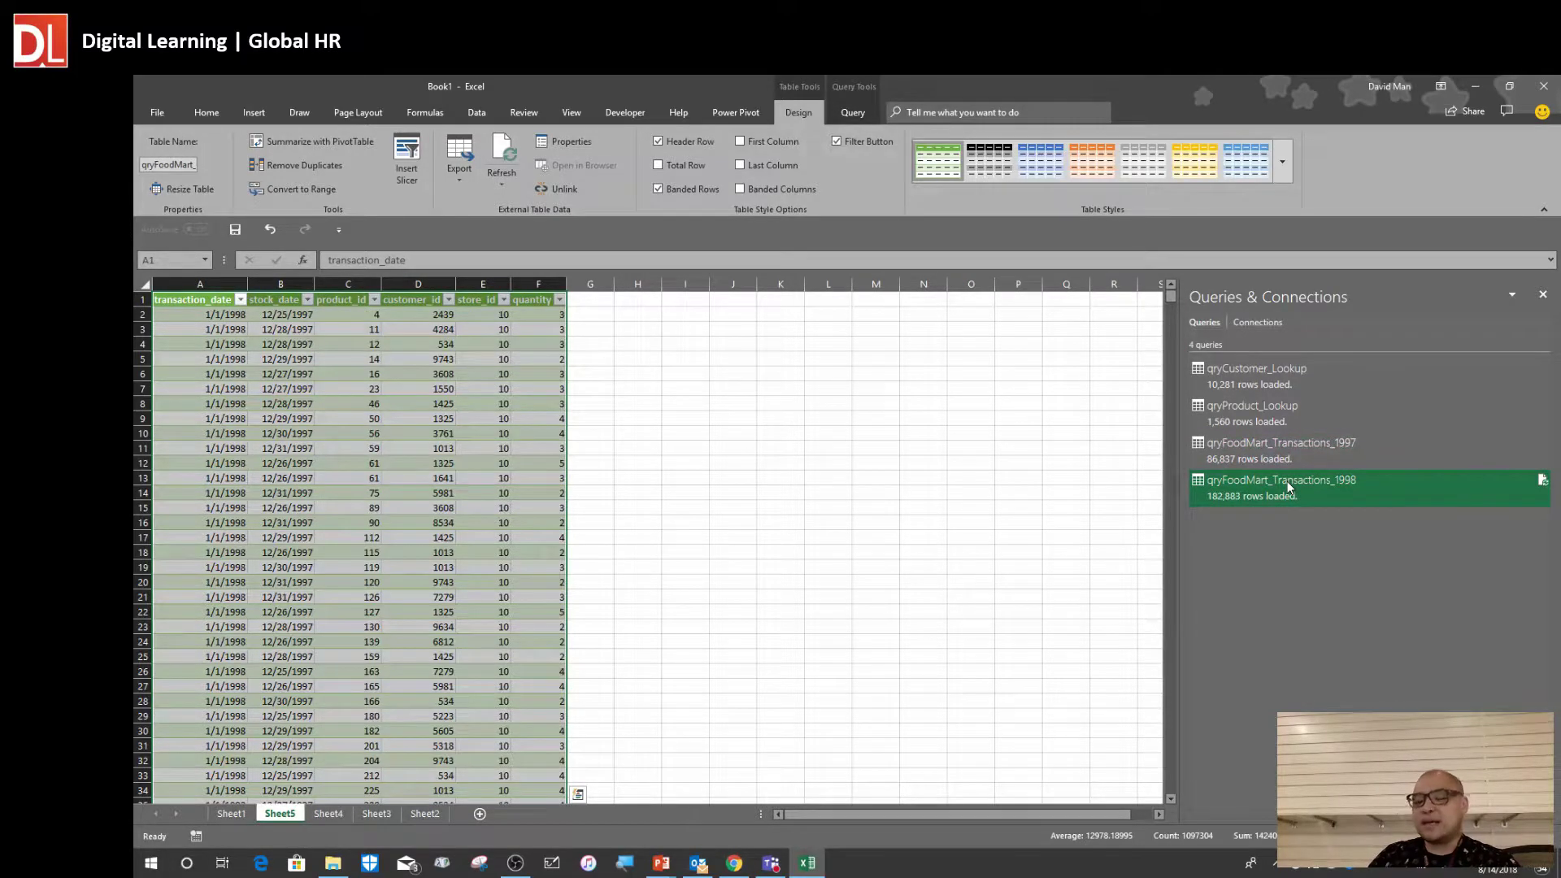
{"action": "left_click", "coordinate": [431, 537]}
{"action": "mouse_move", "coordinate": [1294, 456]}
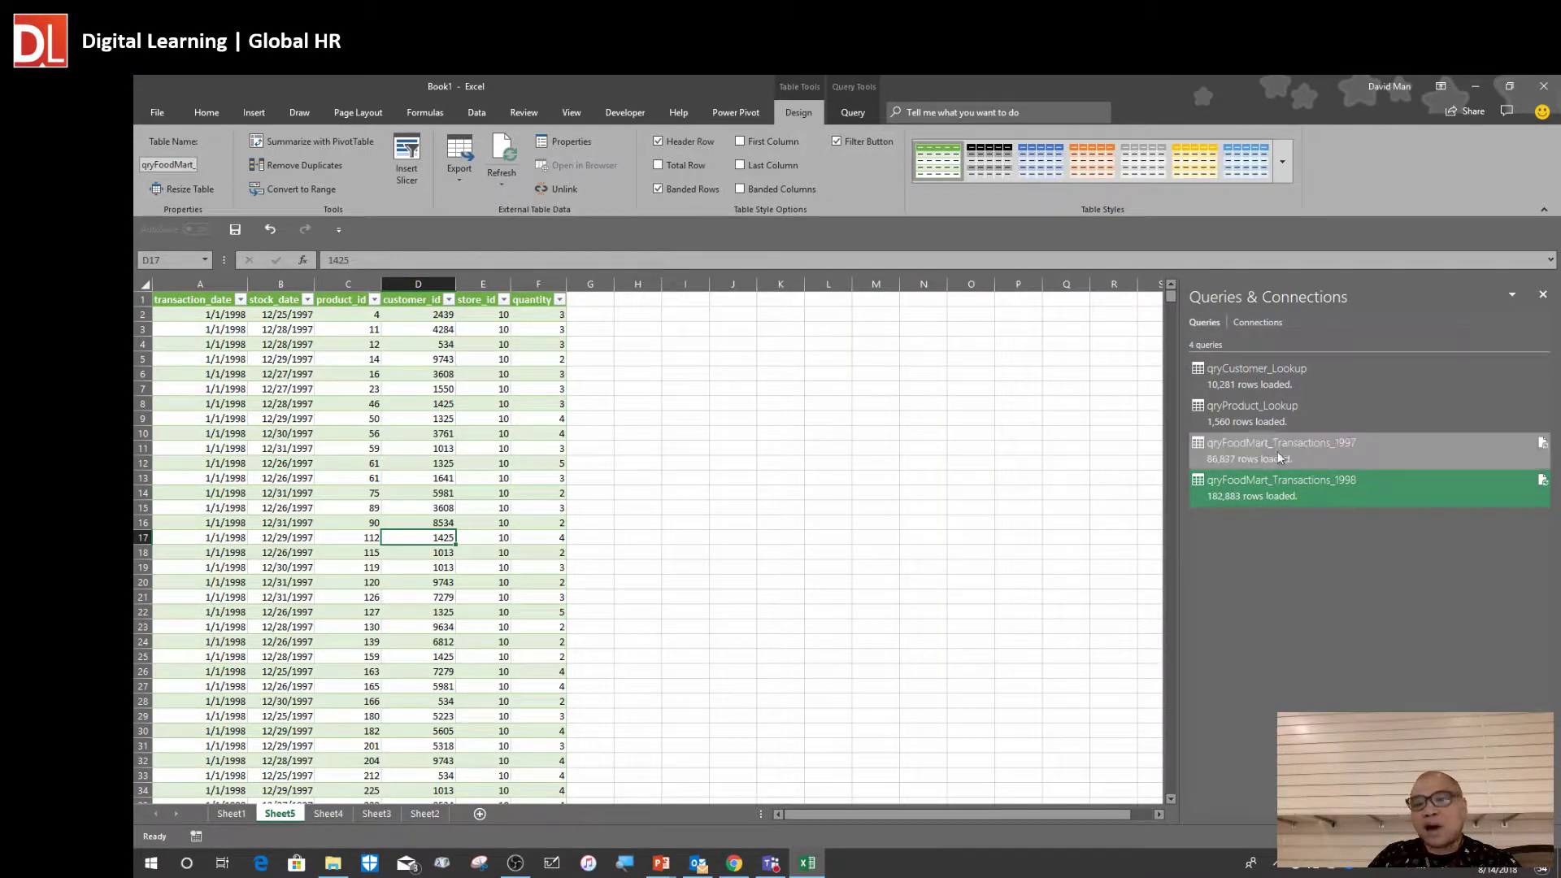
{"action": "left_click", "coordinate": [1268, 452]}
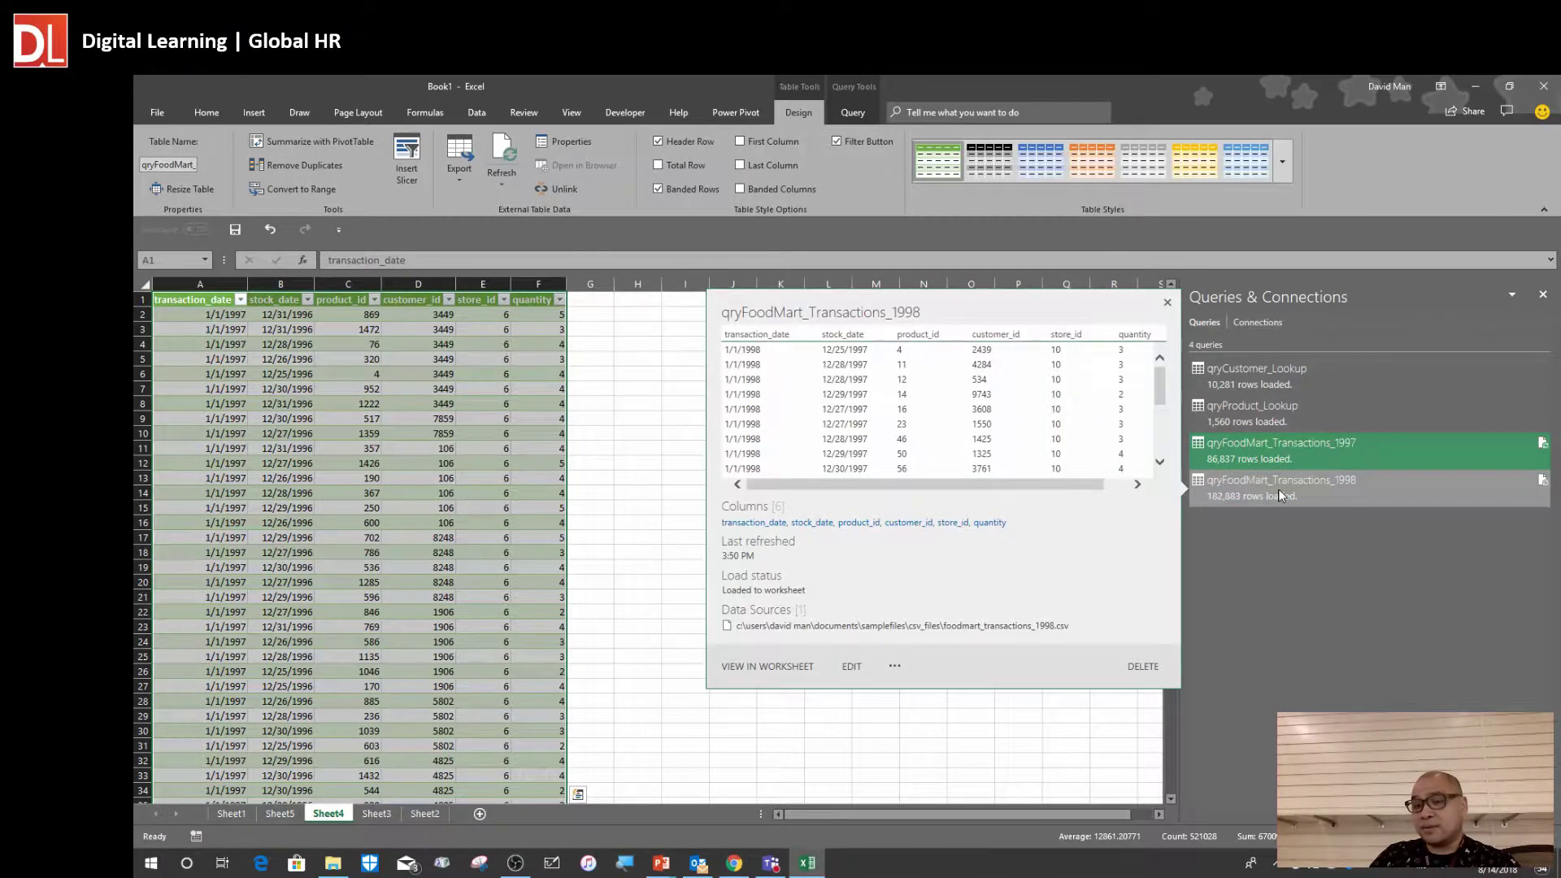
Open qryFoodMart_Transactions_1998 in the Power Query Editor and expand the list of all queries
{"action": "left_click", "coordinate": [1258, 488]}
{"action": "double_click", "coordinate": [1285, 485]}
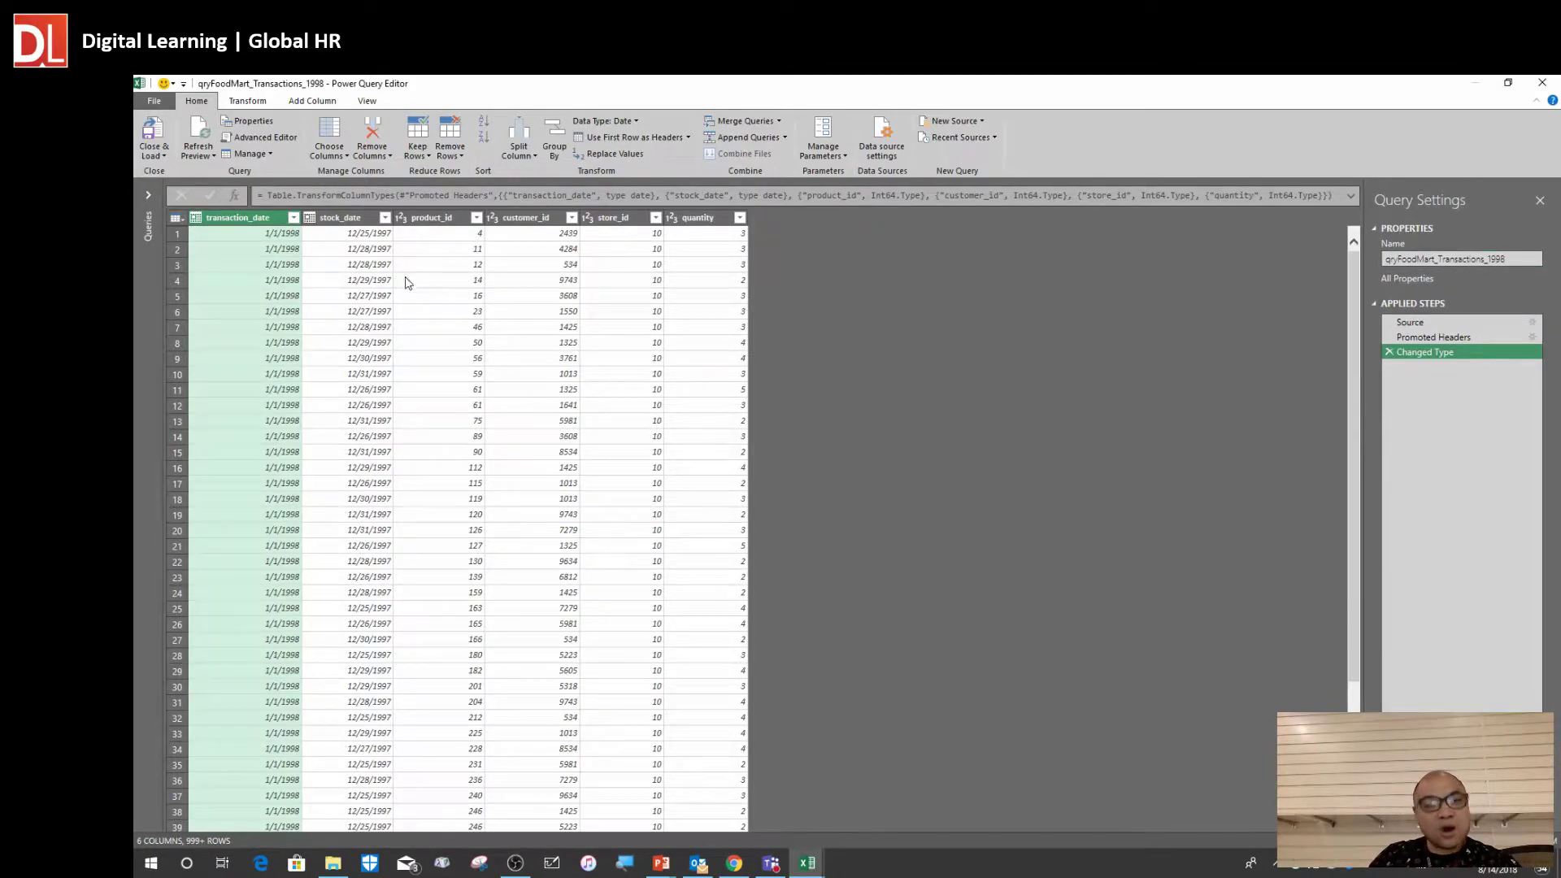
{"action": "left_click", "coordinate": [148, 195]}
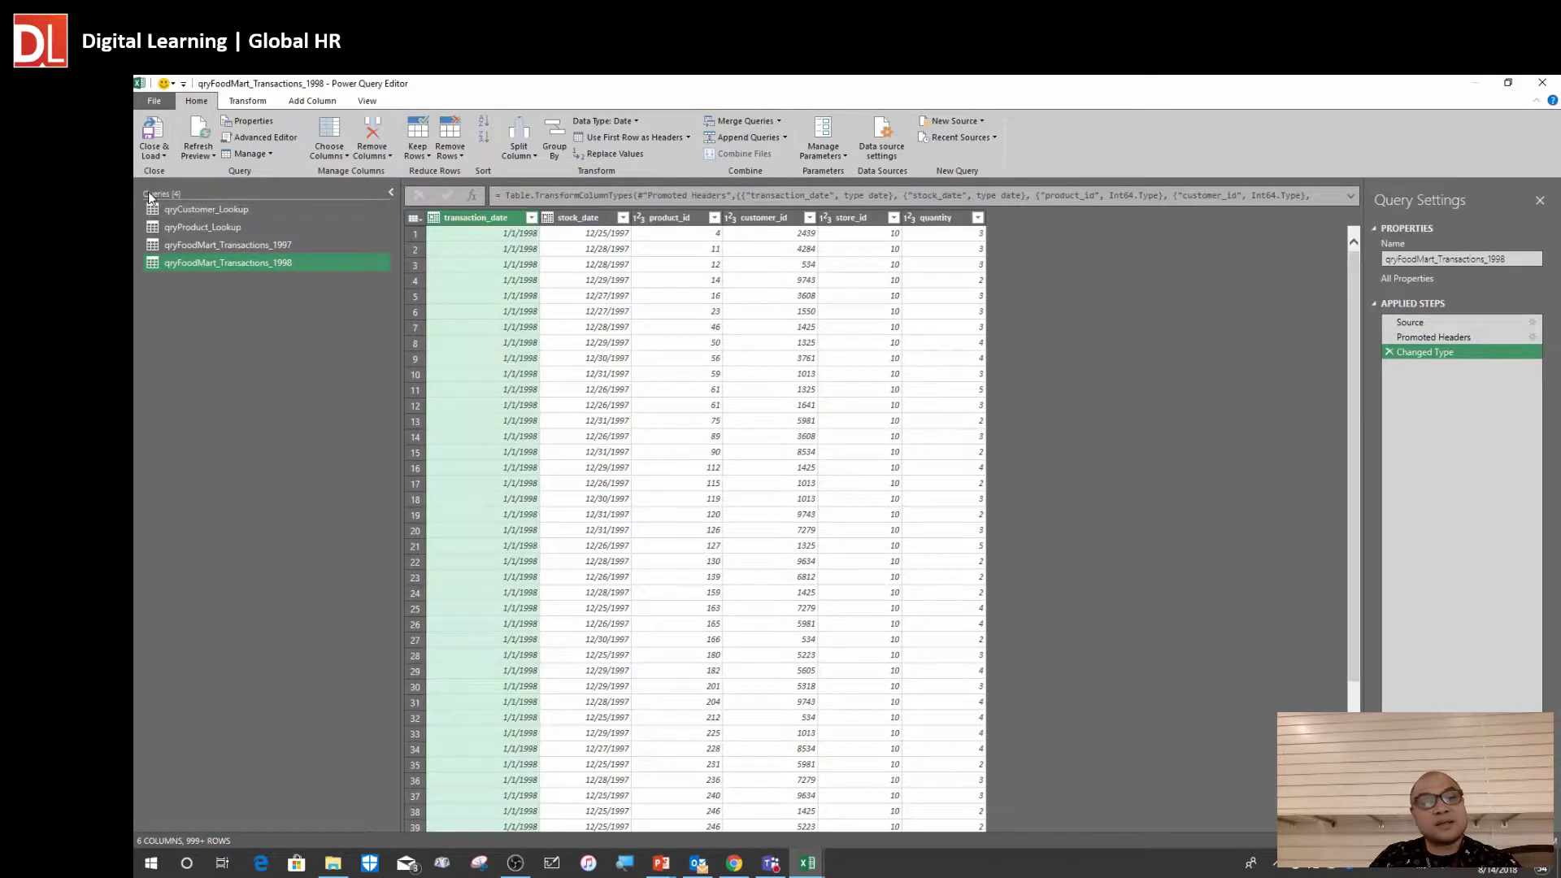
Review the data previews of the customer lookup, product lookup, 1997 and 1998 transaction queries, and return to qryFoodMart_Transactions_1997
{"action": "left_click", "coordinate": [222, 213]}
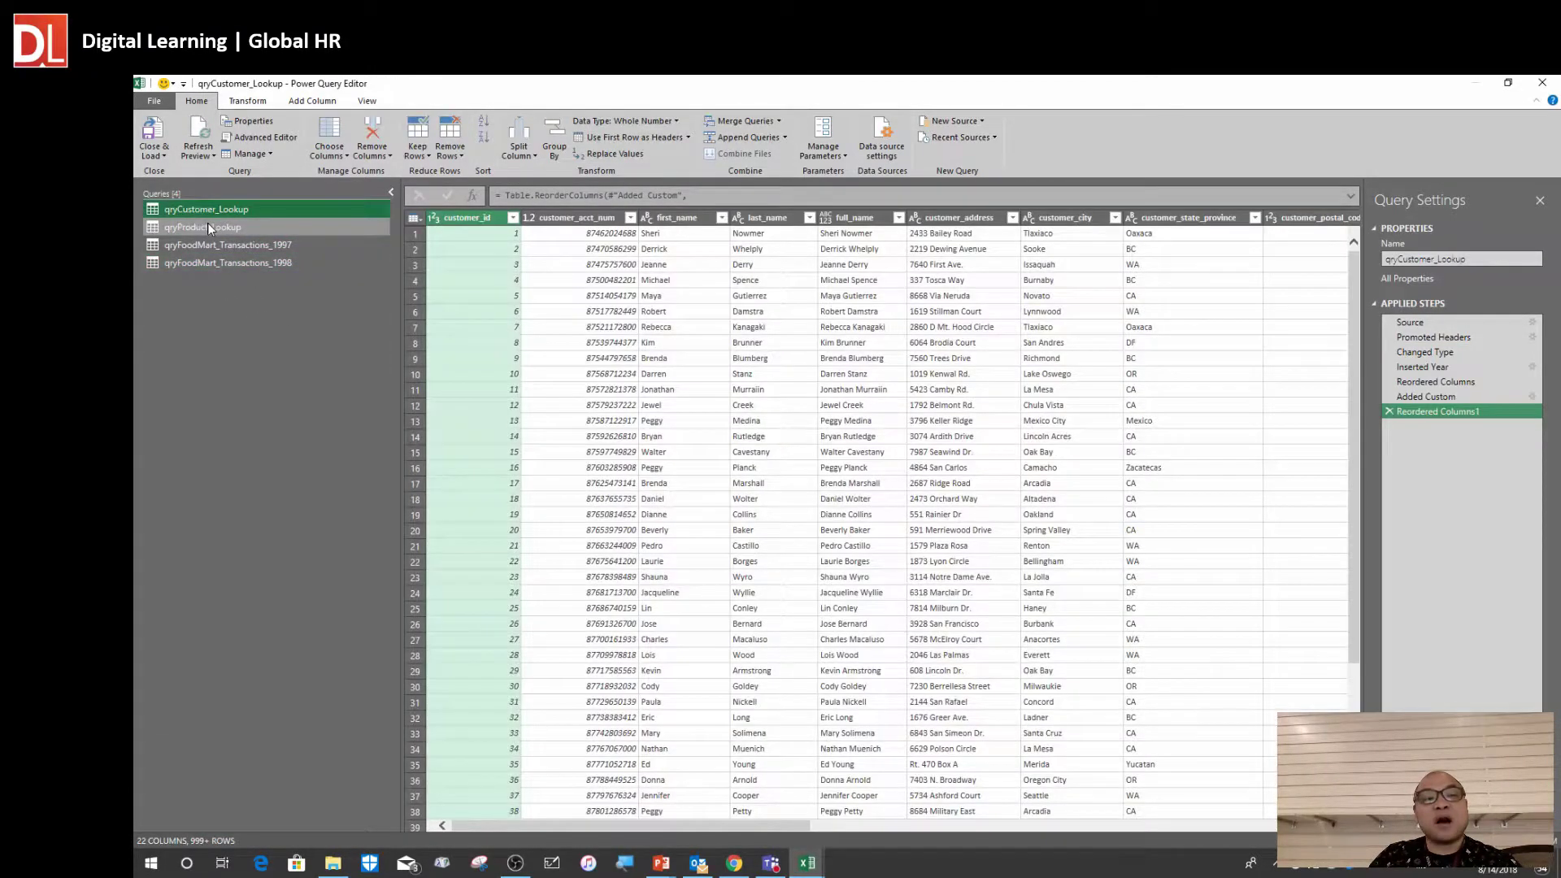
{"action": "left_click", "coordinate": [207, 225]}
{"action": "left_click", "coordinate": [202, 237]}
{"action": "left_click", "coordinate": [207, 262]}
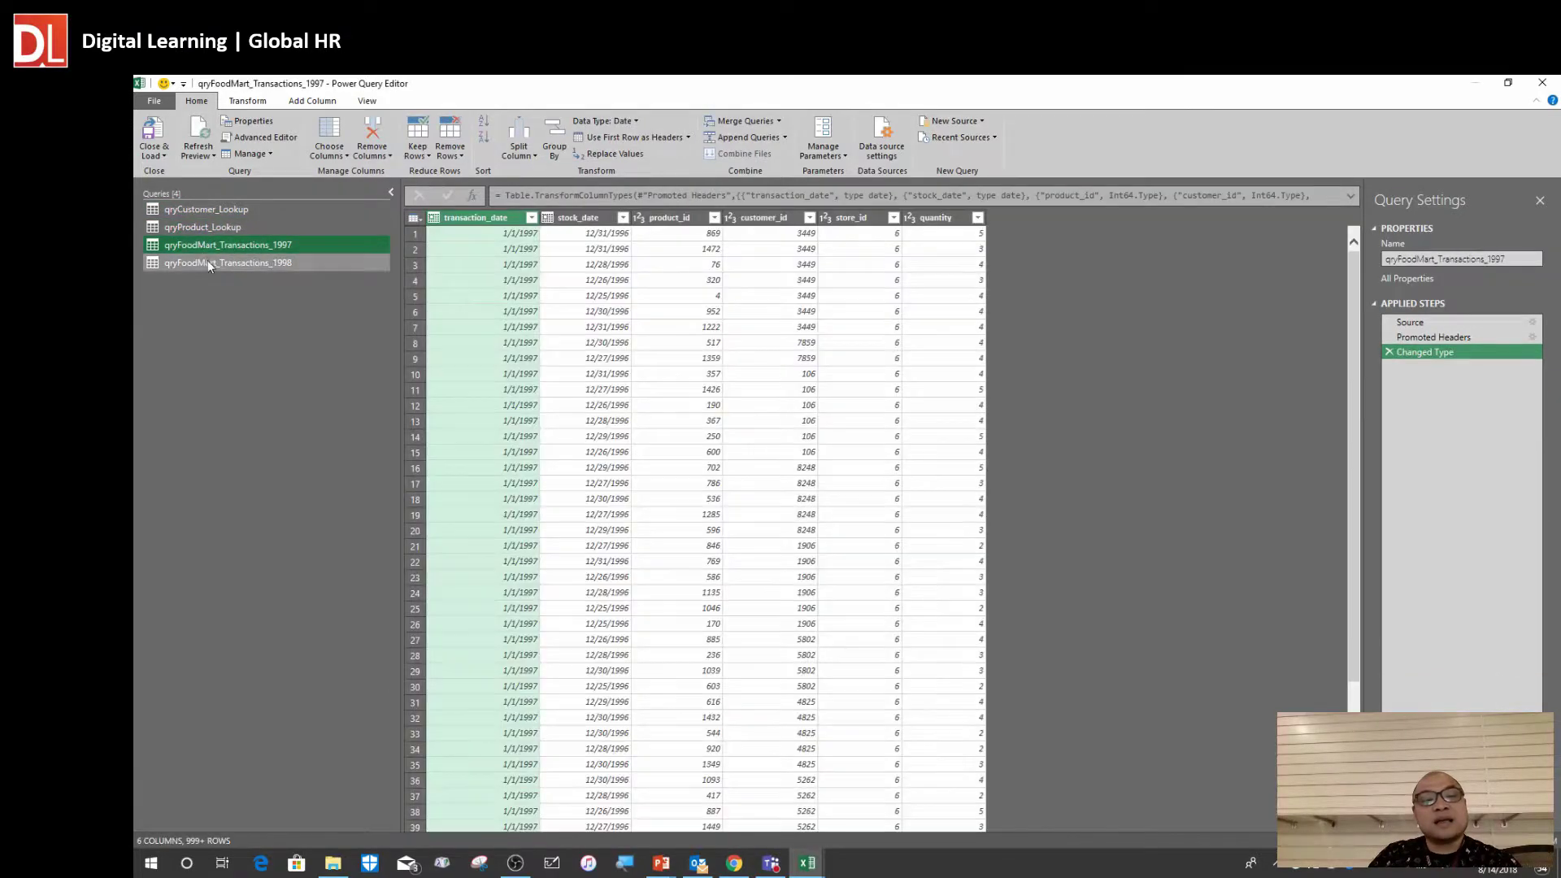
{"action": "left_click", "coordinate": [227, 247]}
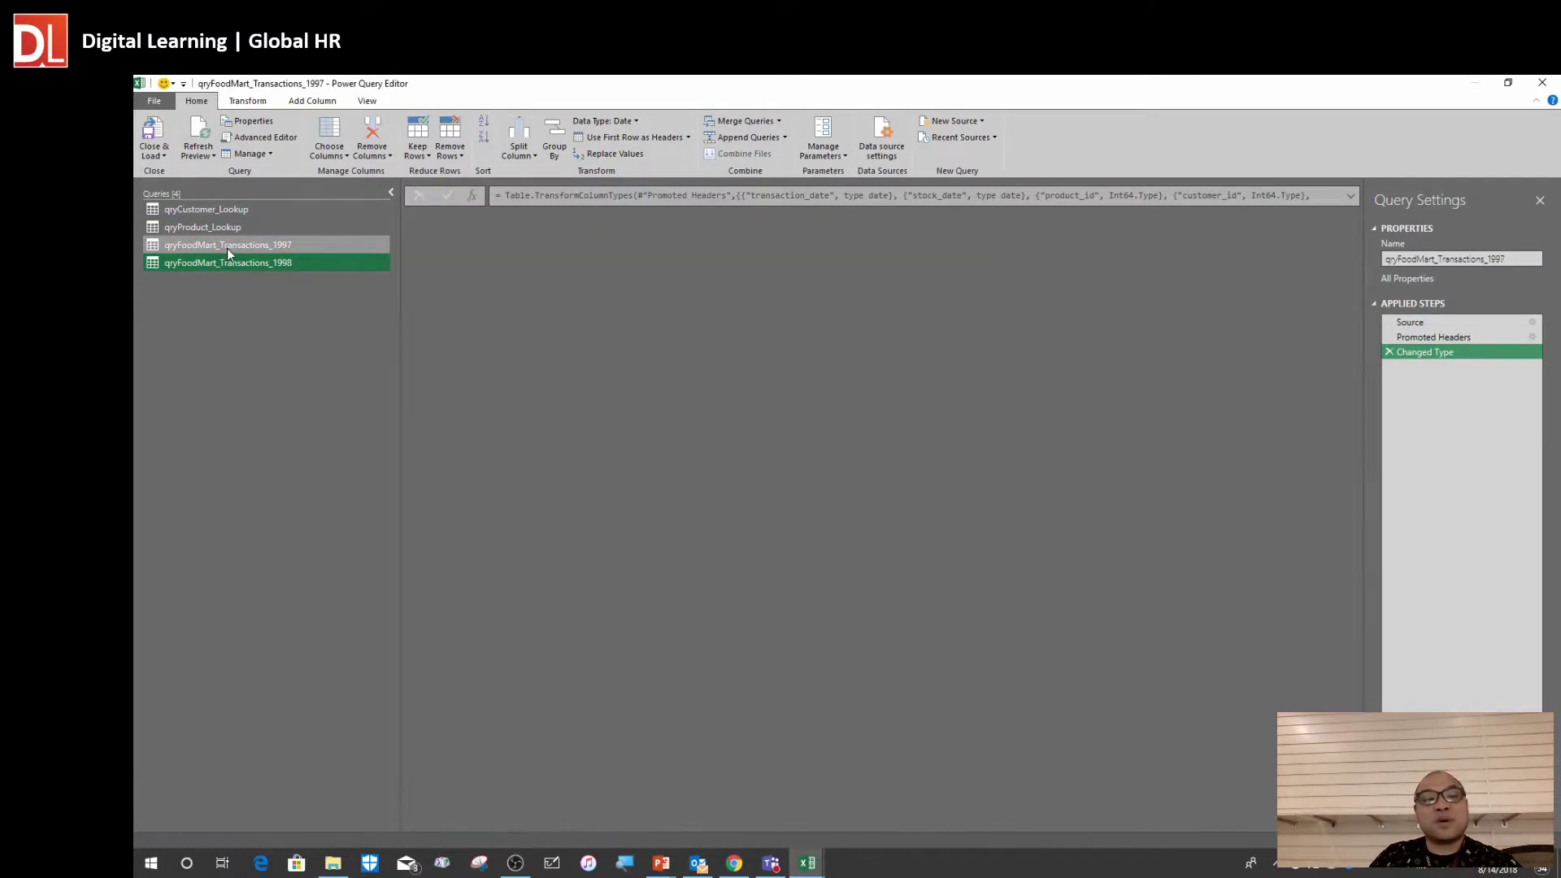
Review the product and customer lookup queries and compare the columns of the 1997 and 1998 FoodMart transaction queries
{"action": "left_click", "coordinate": [219, 228]}
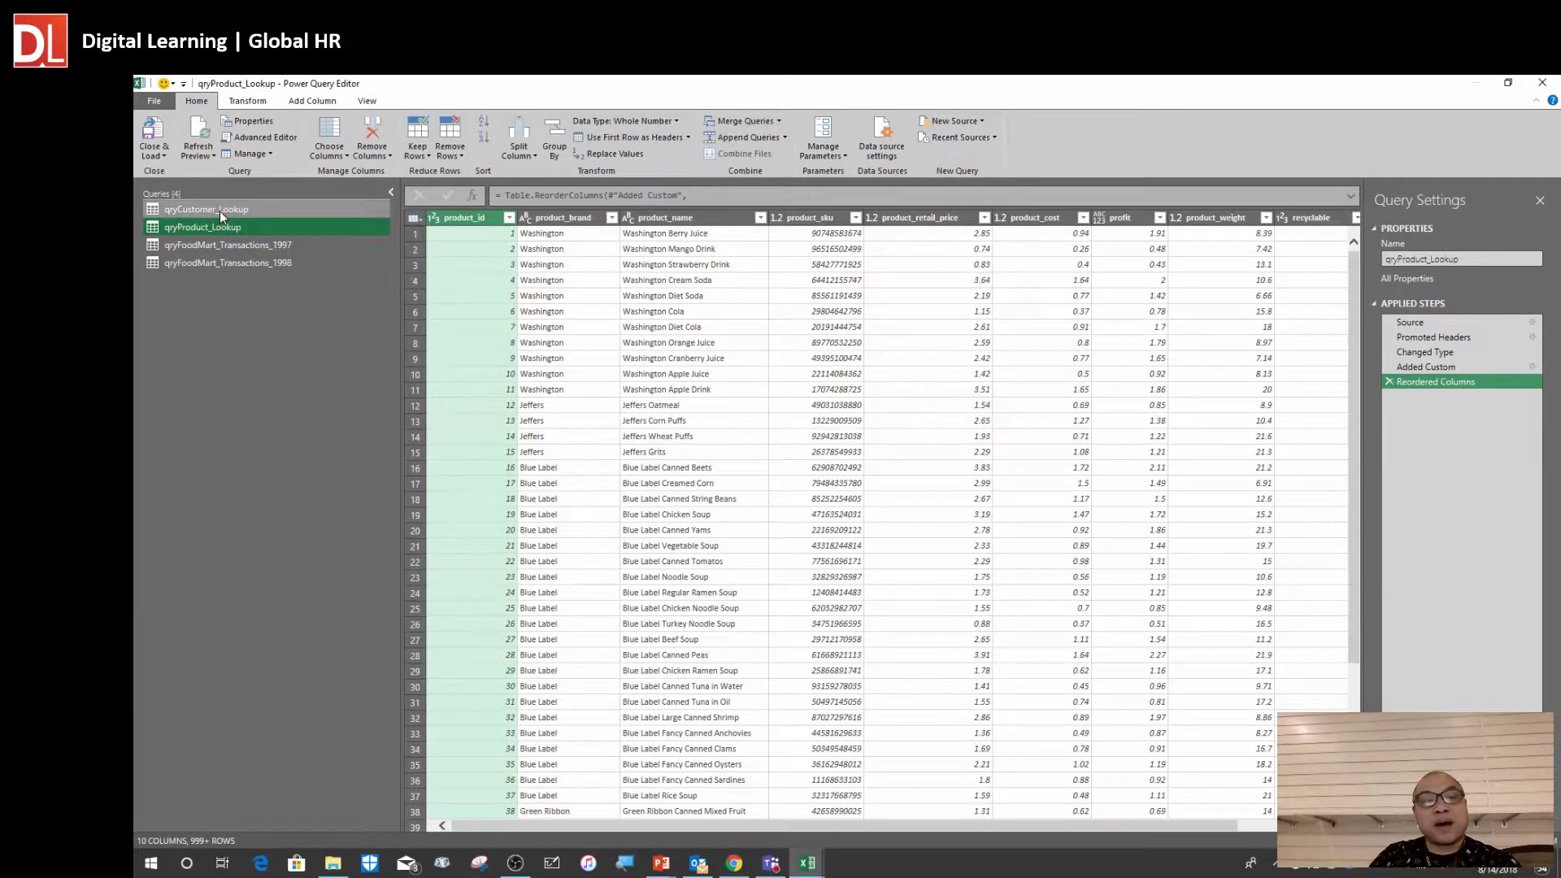
{"action": "left_click", "coordinate": [220, 211]}
{"action": "left_click", "coordinate": [233, 244]}
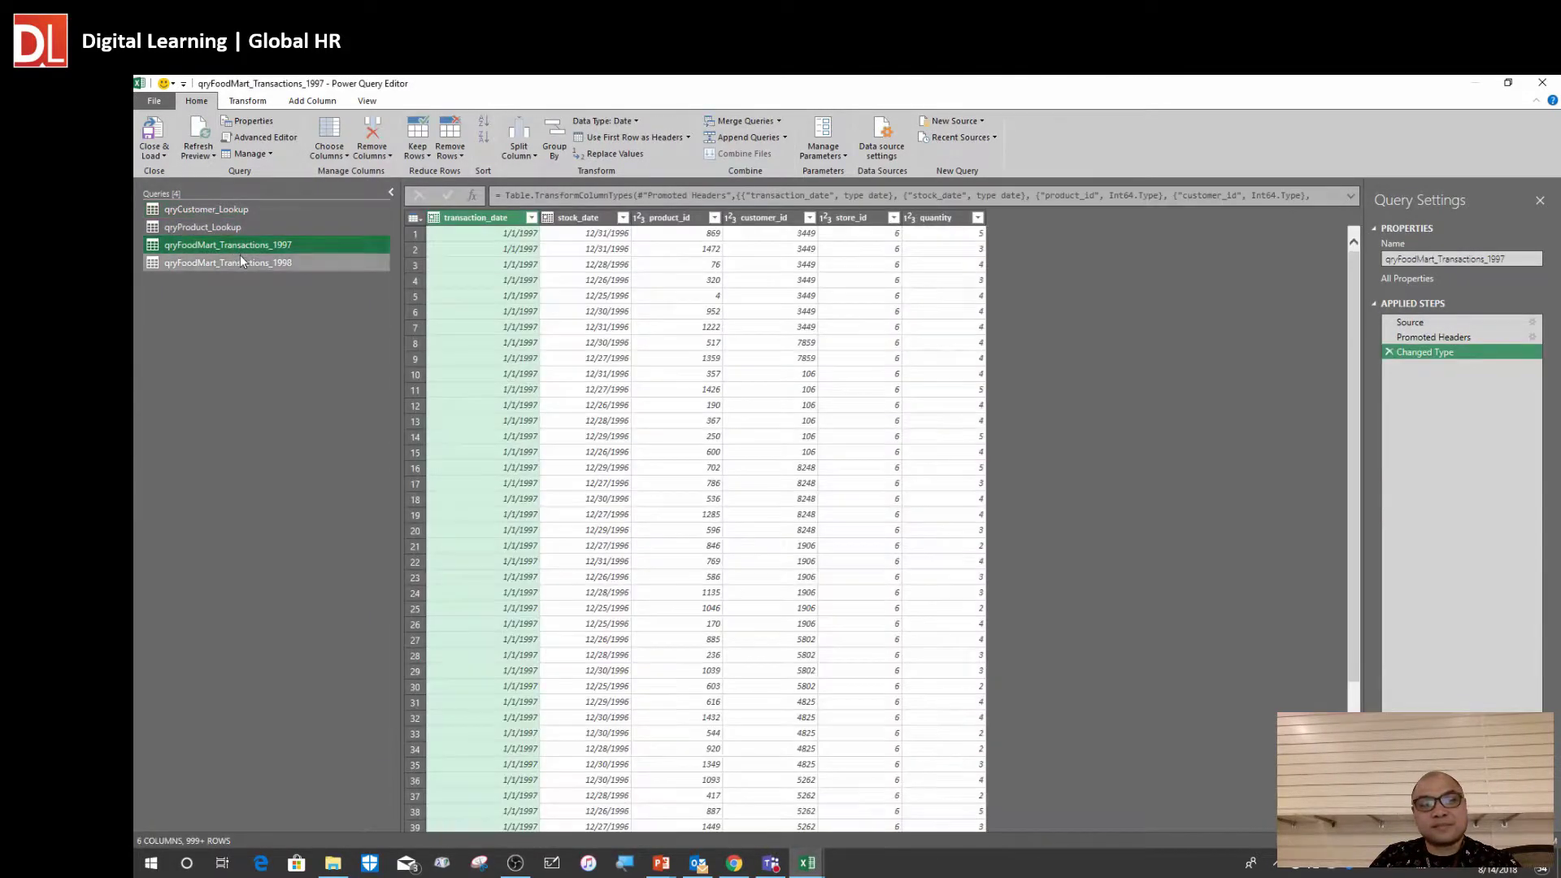
{"action": "left_click", "coordinate": [240, 262]}
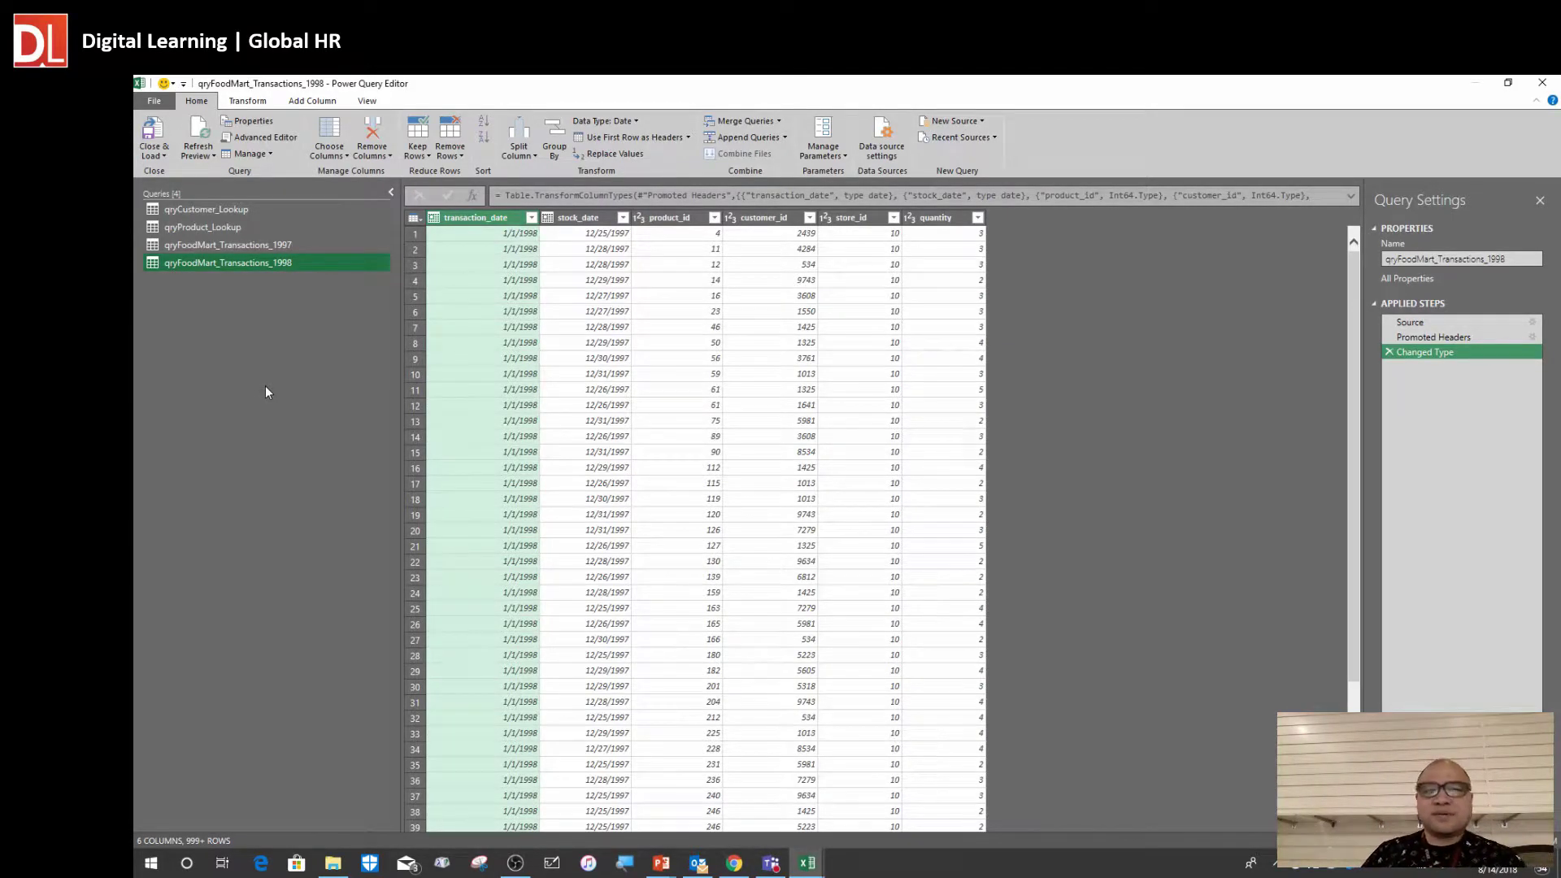
{"action": "left_click", "coordinate": [262, 252]}
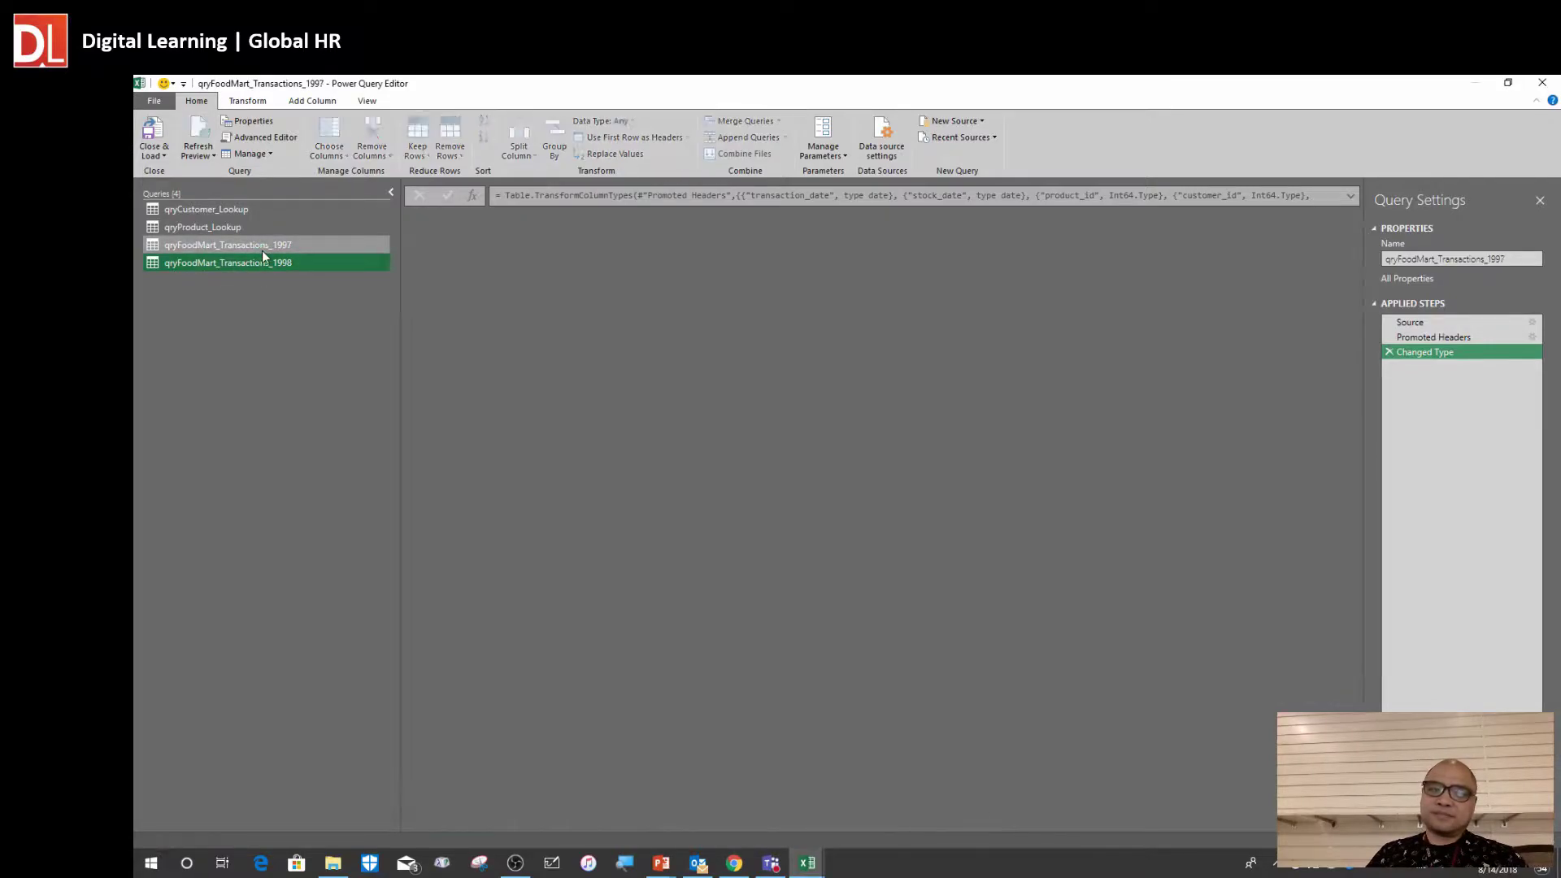
{"action": "left_click", "coordinate": [289, 261]}
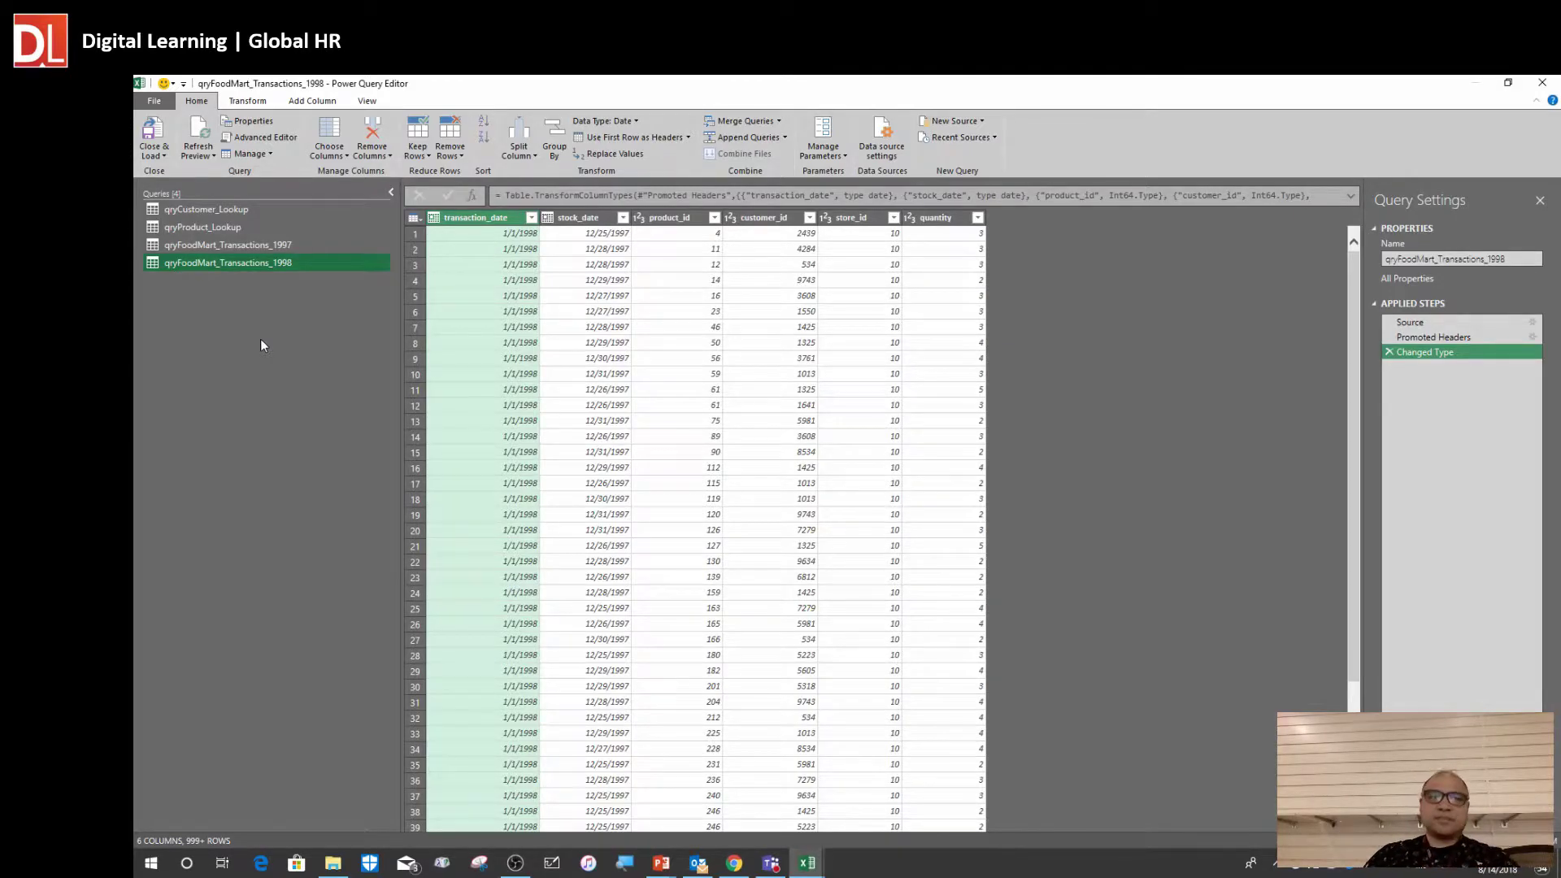
{"action": "left_click", "coordinate": [233, 253]}
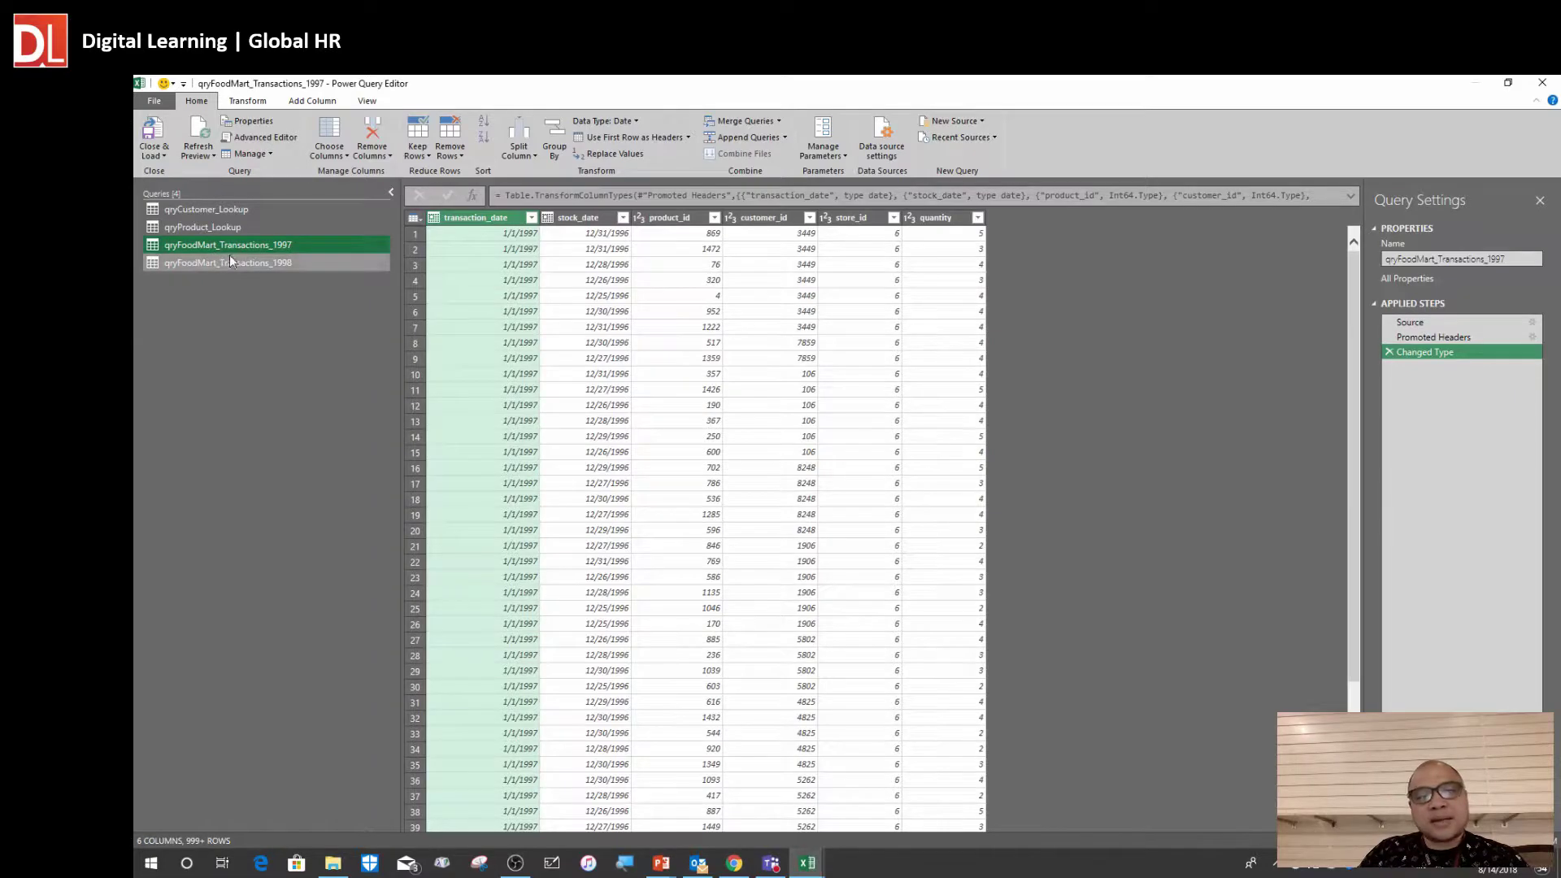
{"action": "left_click", "coordinate": [314, 261]}
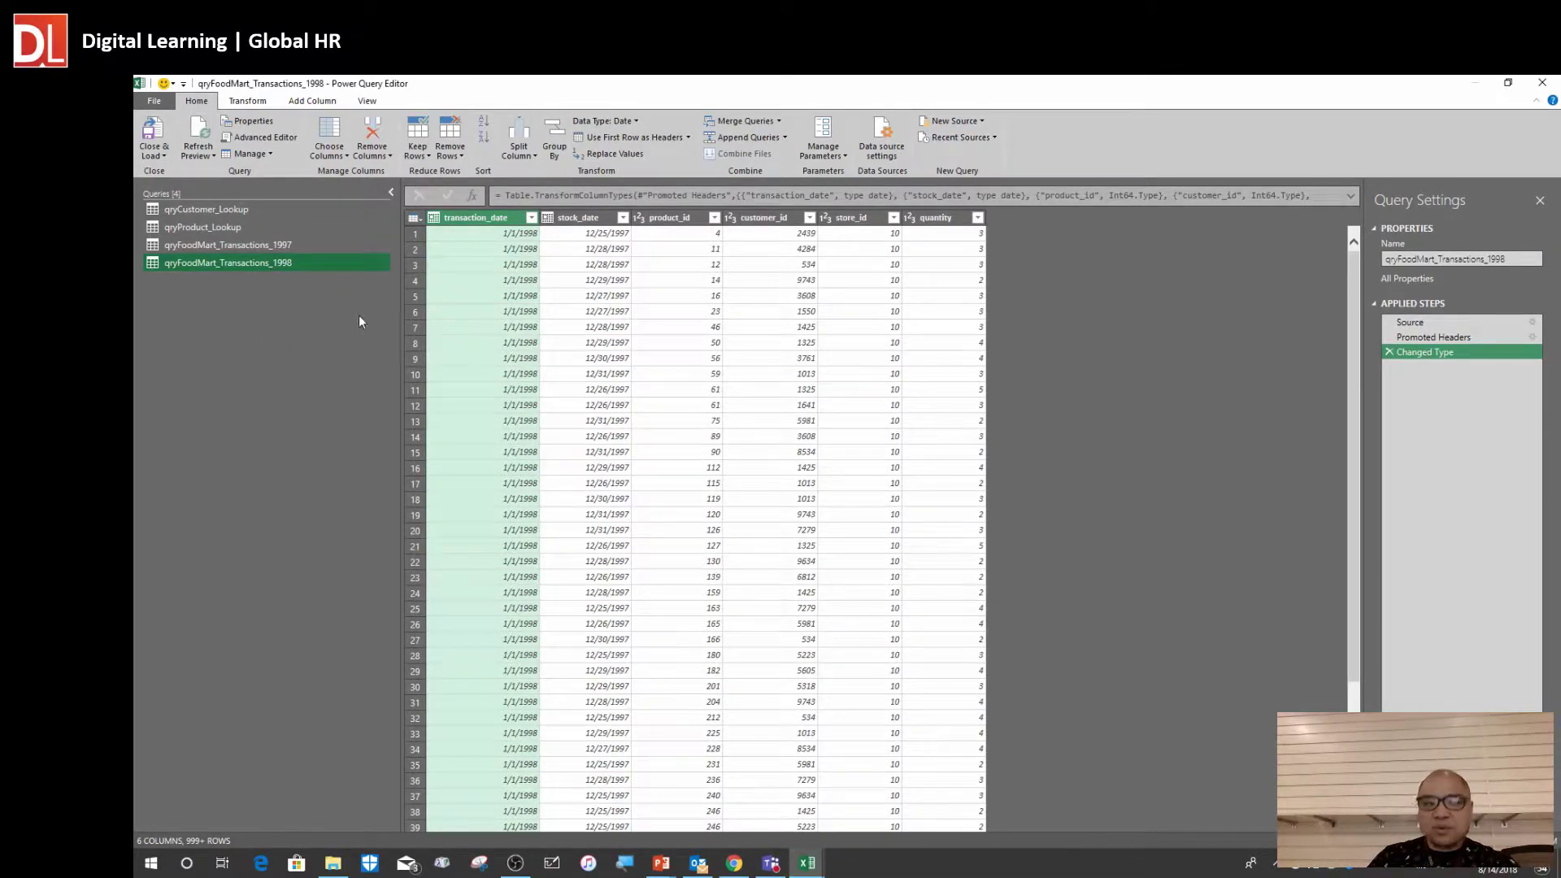
{"action": "left_click", "coordinate": [246, 158]}
{"action": "left_click", "coordinate": [267, 324]}
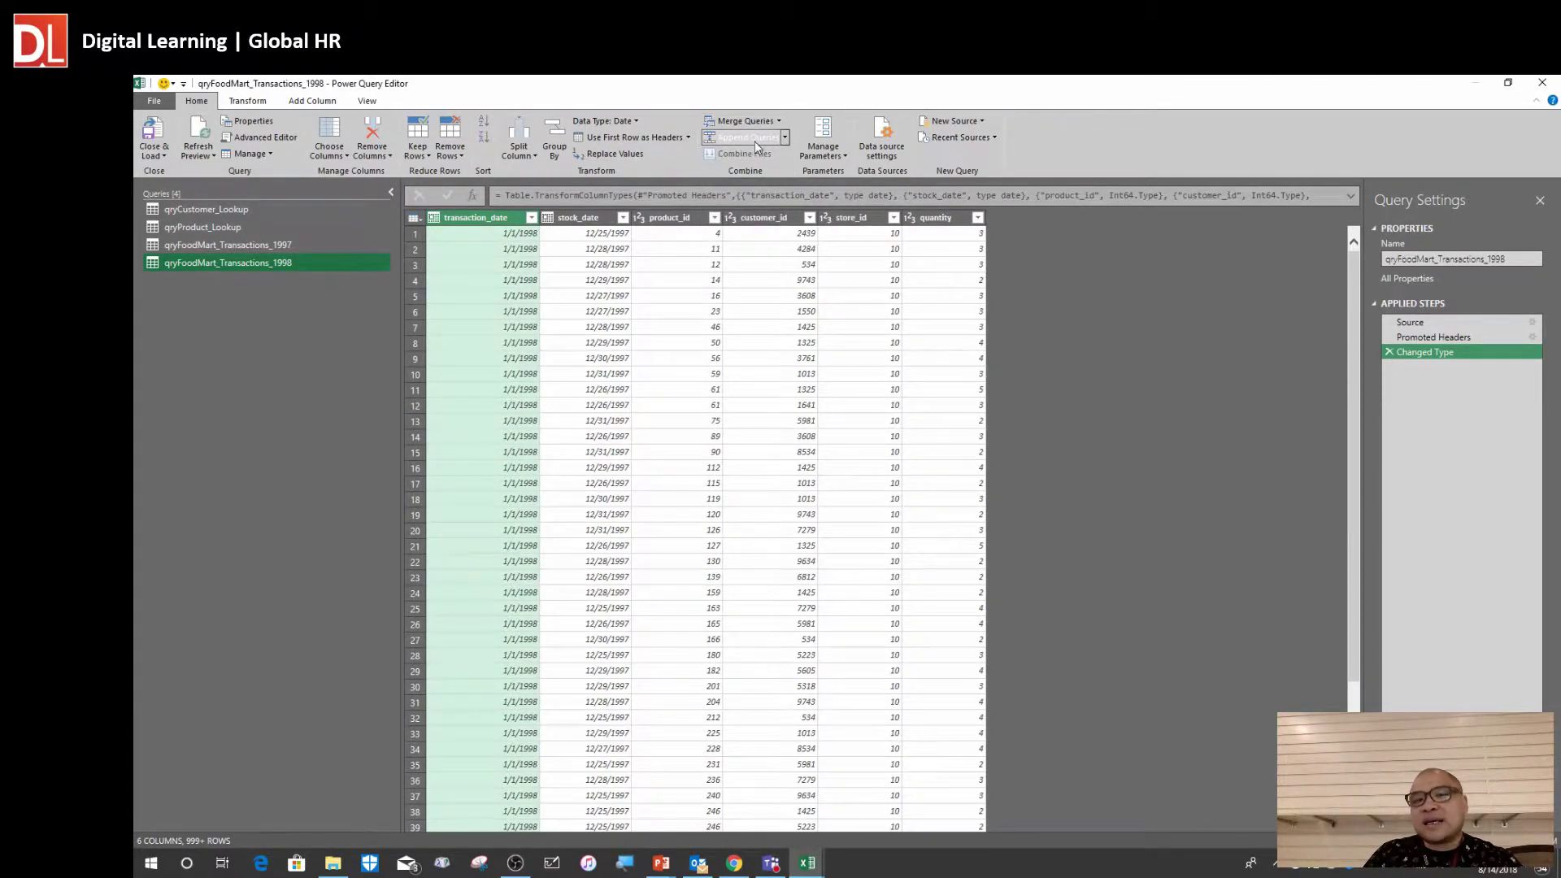
Duplicate the qryFoodMart_Transactions_1997 query
{"action": "left_click", "coordinate": [281, 242]}
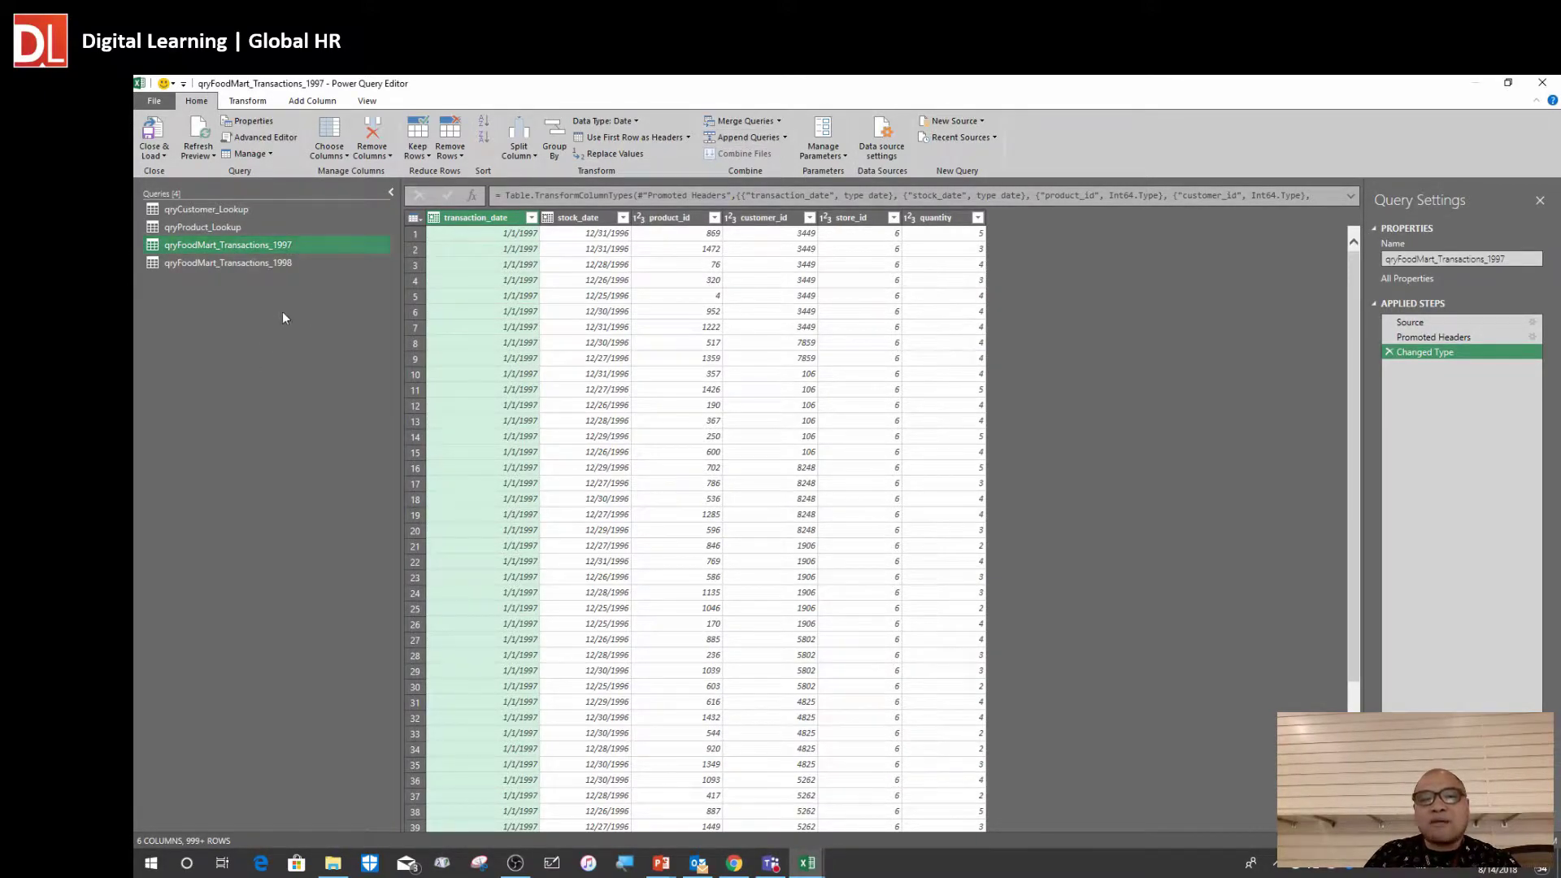
{"action": "right_click", "coordinate": [290, 247]}
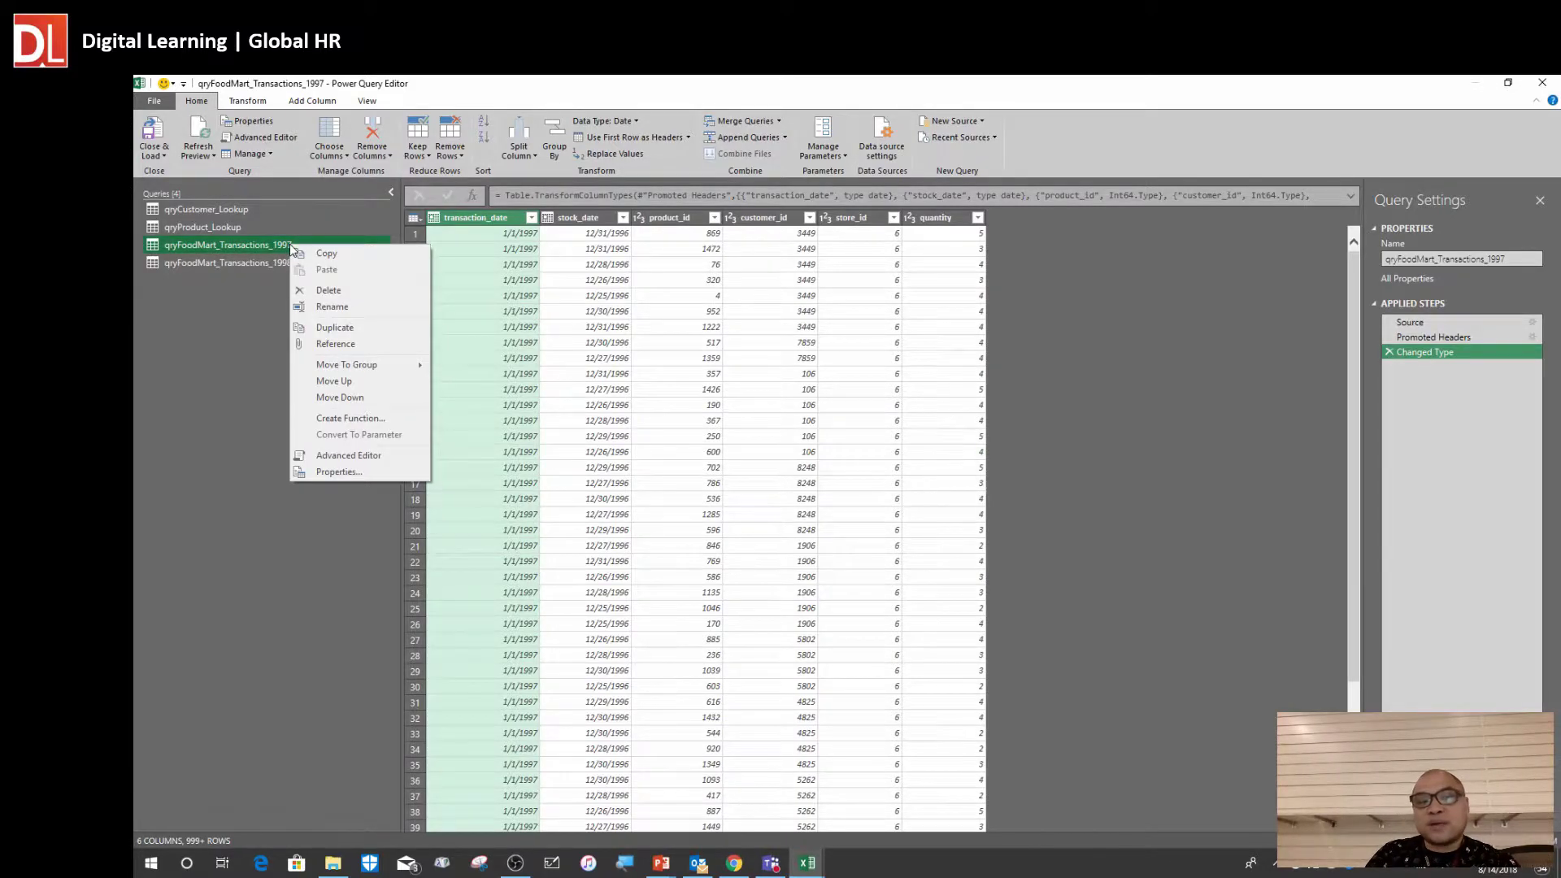
{"action": "left_click", "coordinate": [342, 327]}
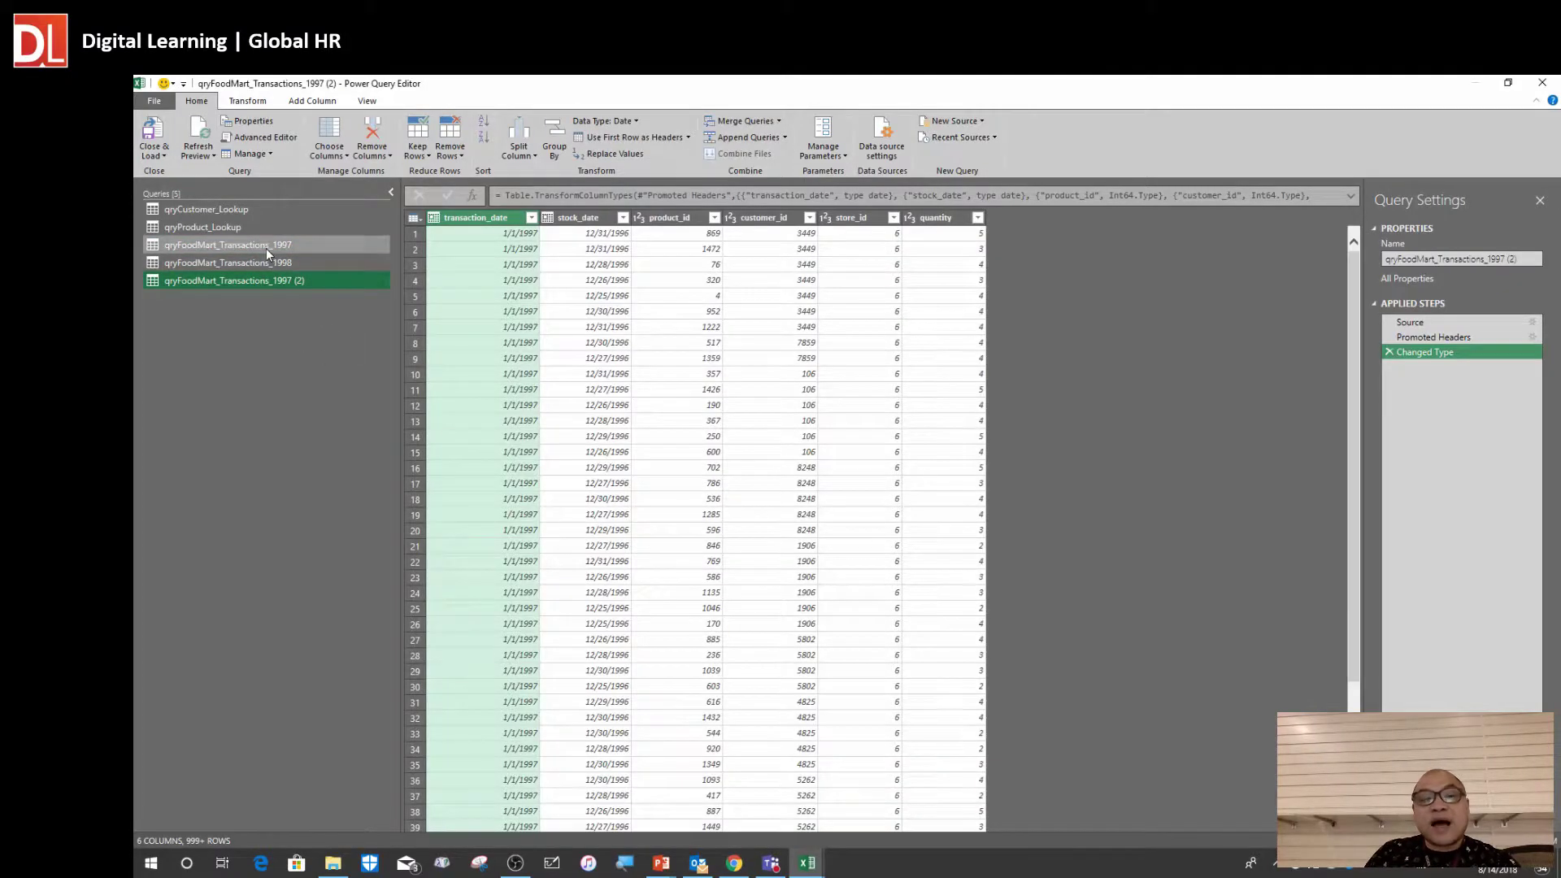
Rename the duplicated 1997 transactions query as qryFoodMart_Transactions_97-98
{"action": "left_click", "coordinate": [271, 244]}
{"action": "left_click", "coordinate": [287, 283]}
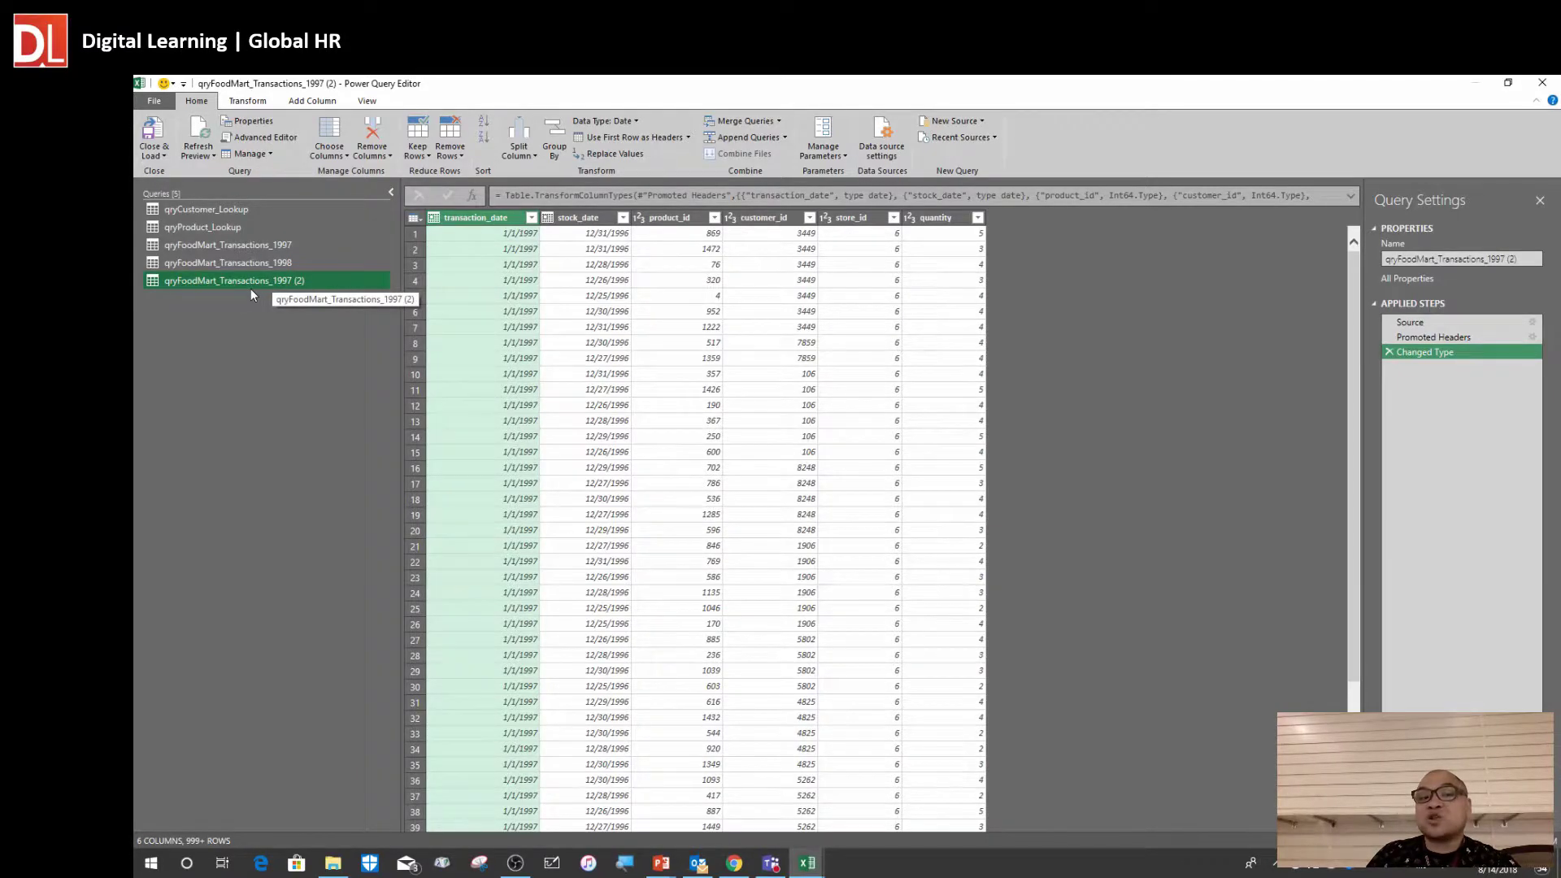
{"action": "left_click", "coordinate": [1536, 258]}
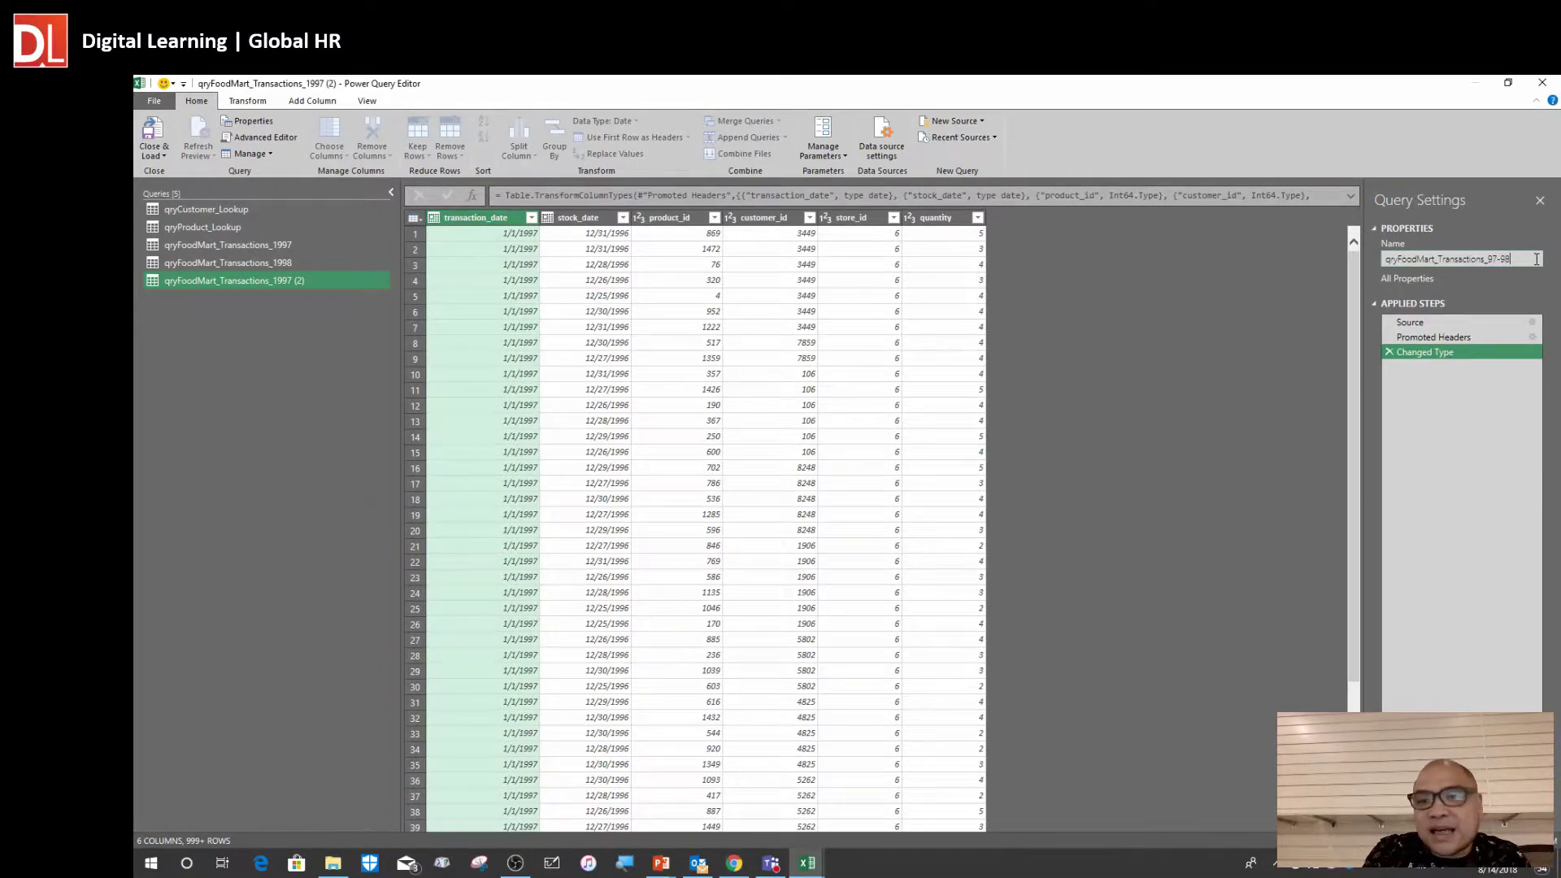
{"action": "key", "text": "Return"}
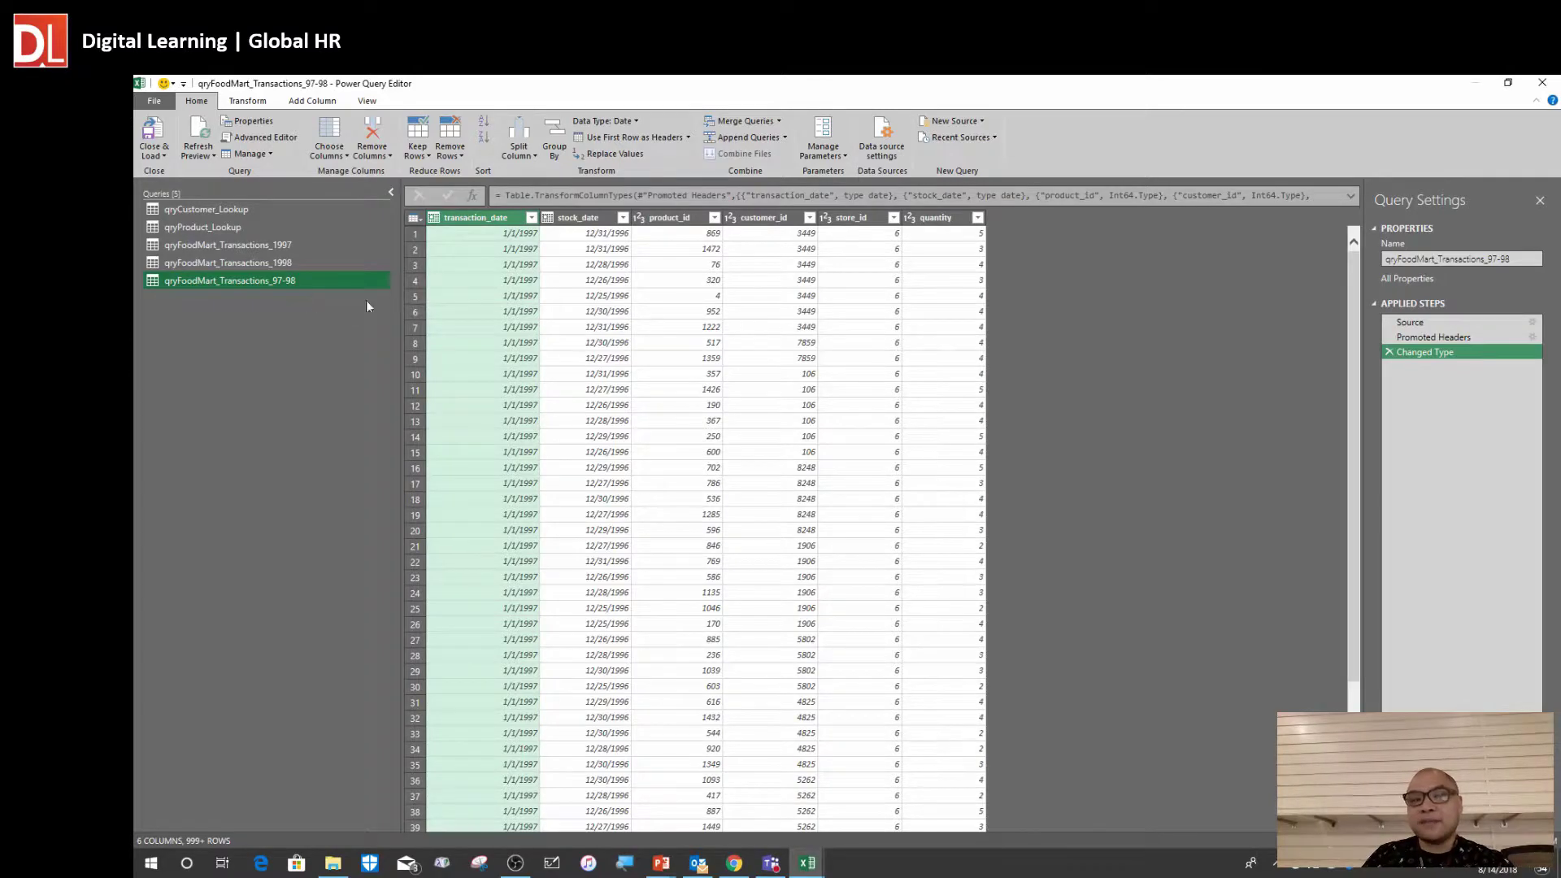
Append the qryFoodMart_Transactions_1998 table to the qryFoodMart_Transactions_97-98 query as a two-table append within the same query
{"action": "left_click", "coordinate": [564, 282]}
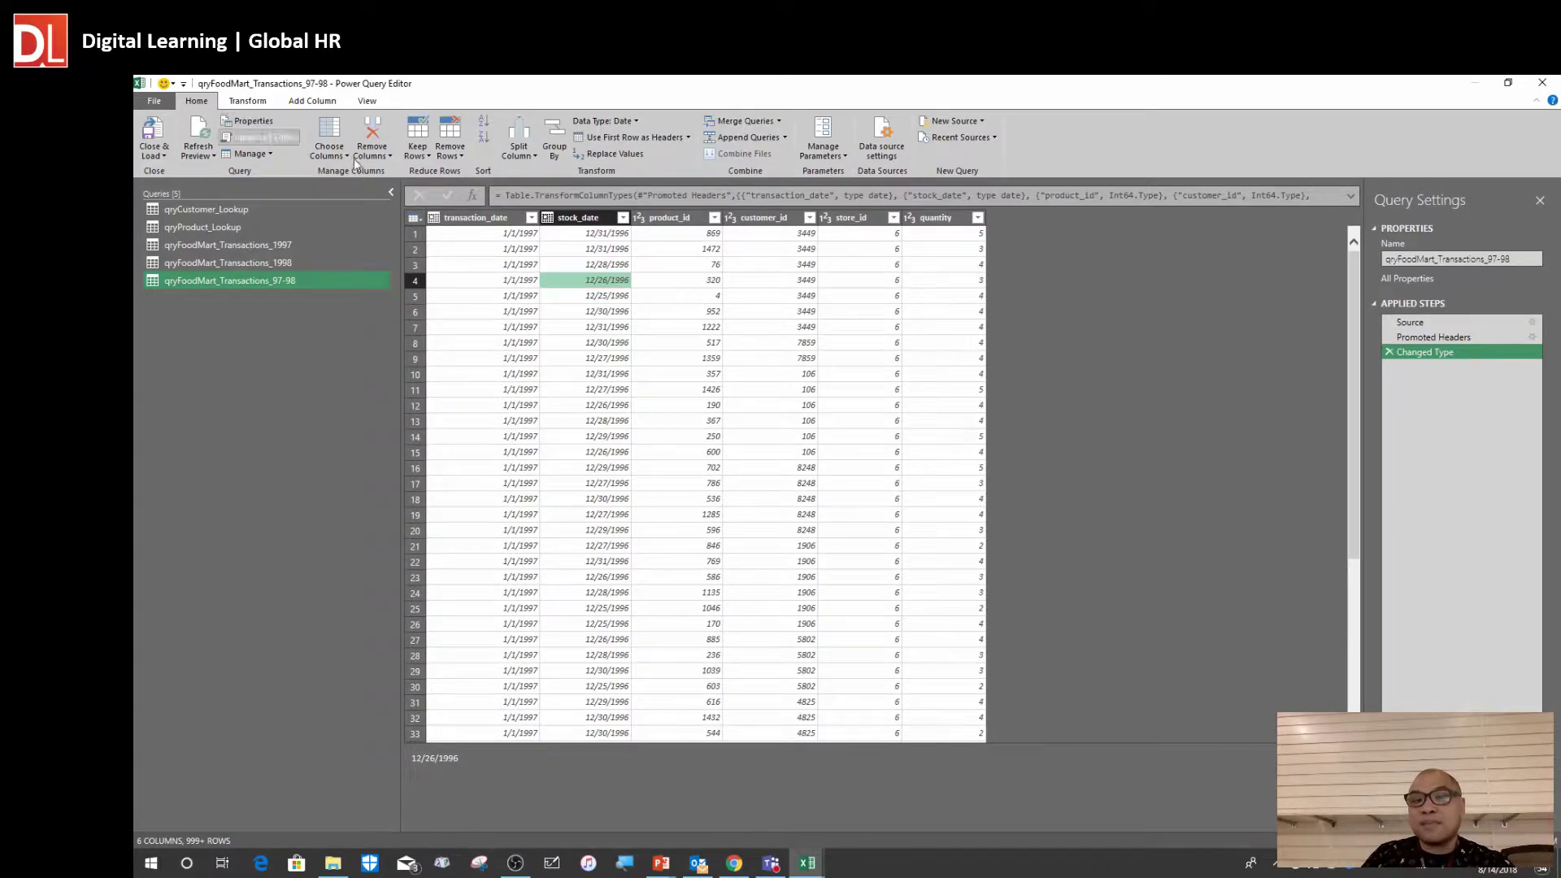
{"action": "left_click", "coordinate": [784, 138]}
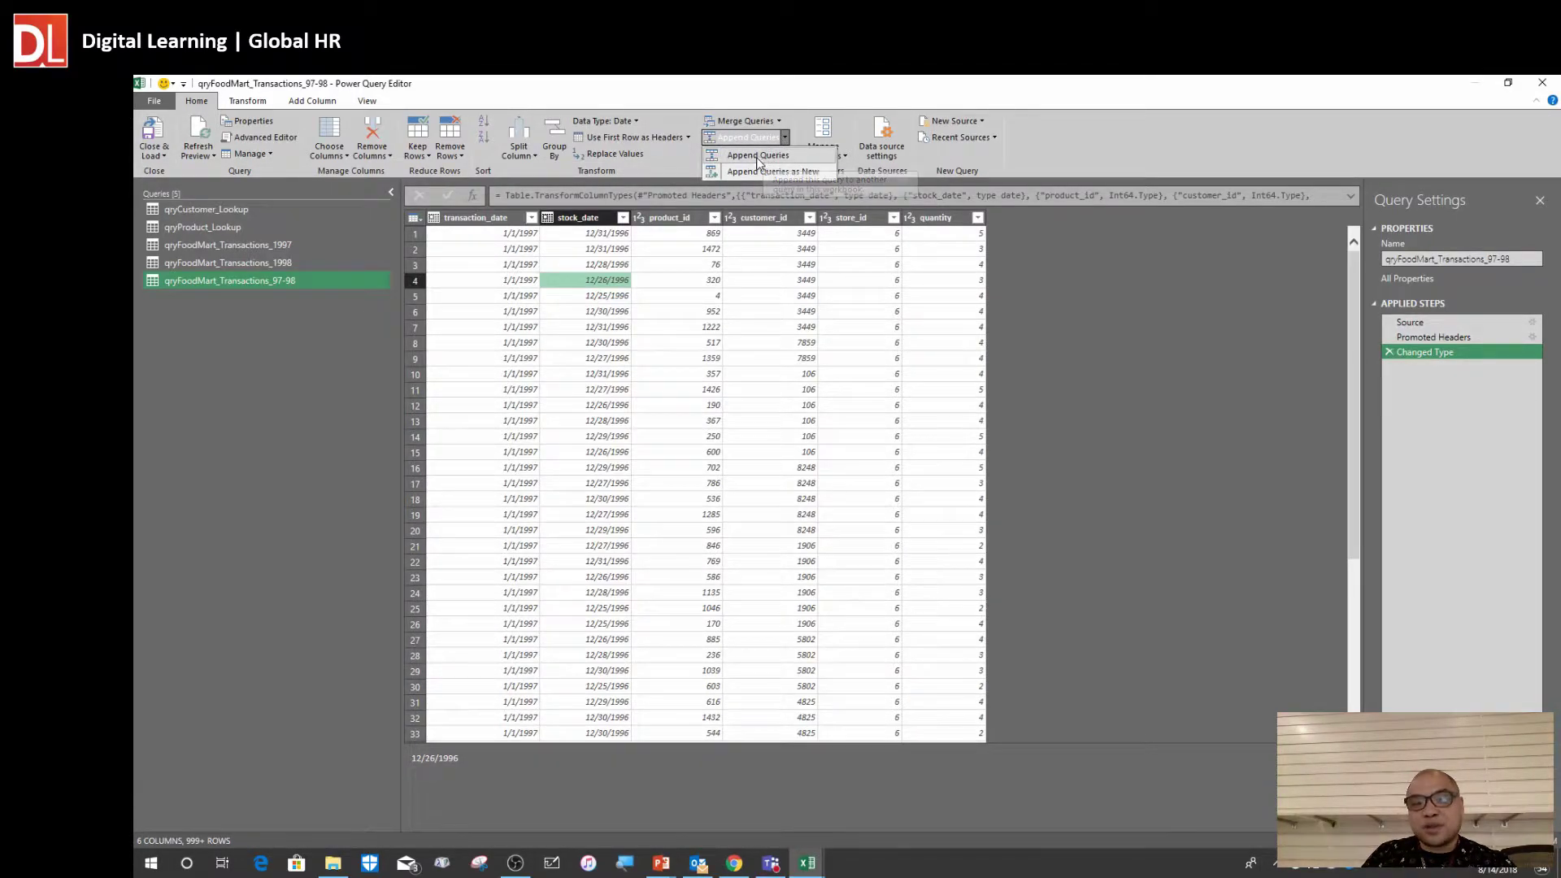
{"action": "left_click", "coordinate": [758, 158]}
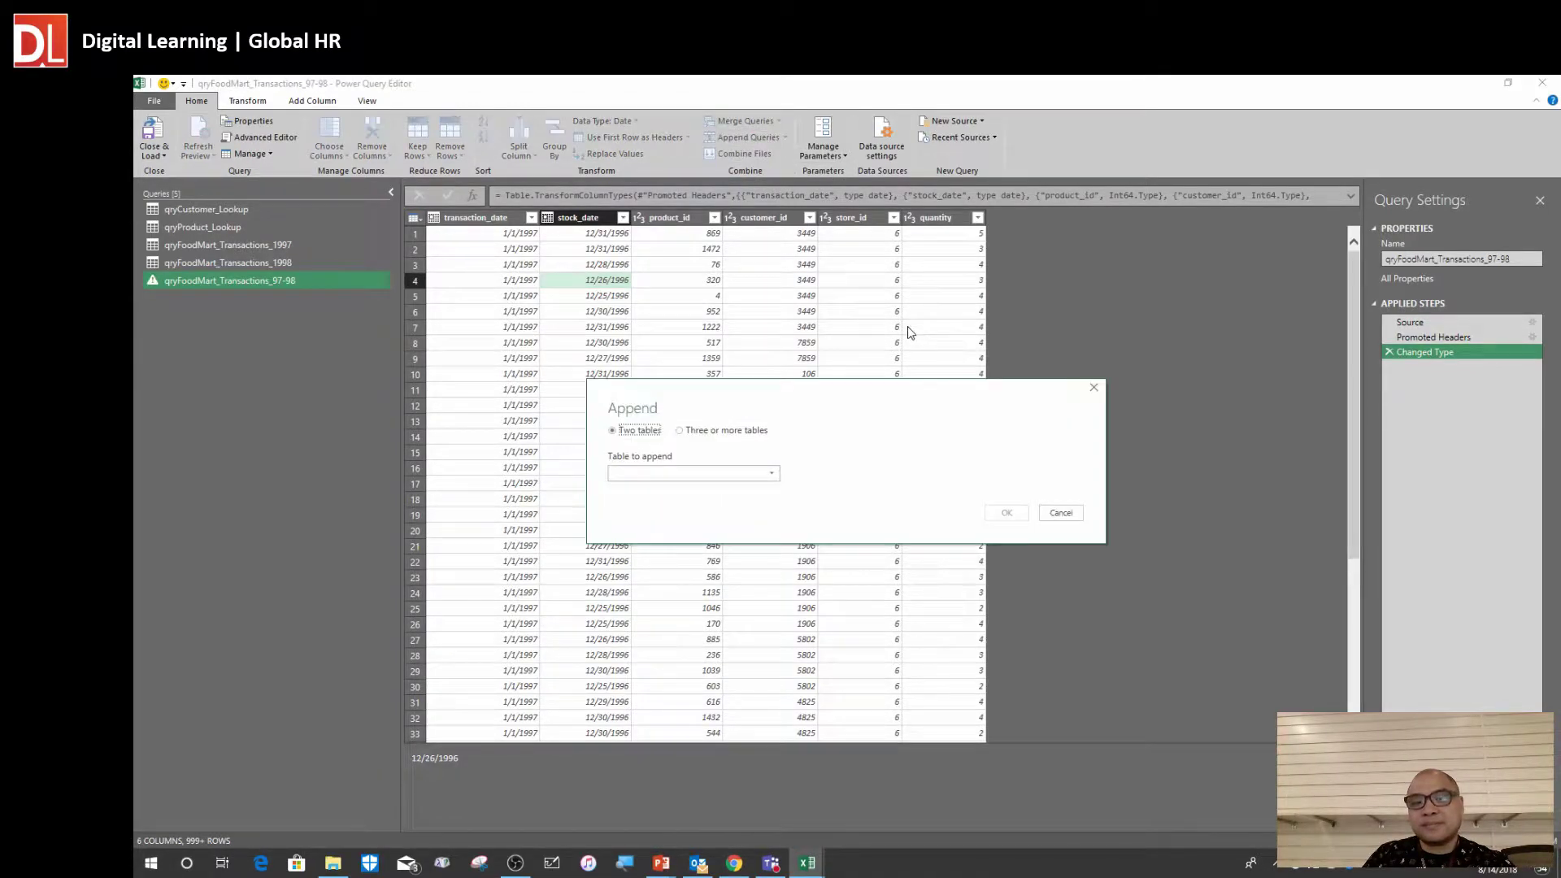
{"action": "left_click_drag", "start_coordinate": [784, 394], "coordinate": [813, 298]}
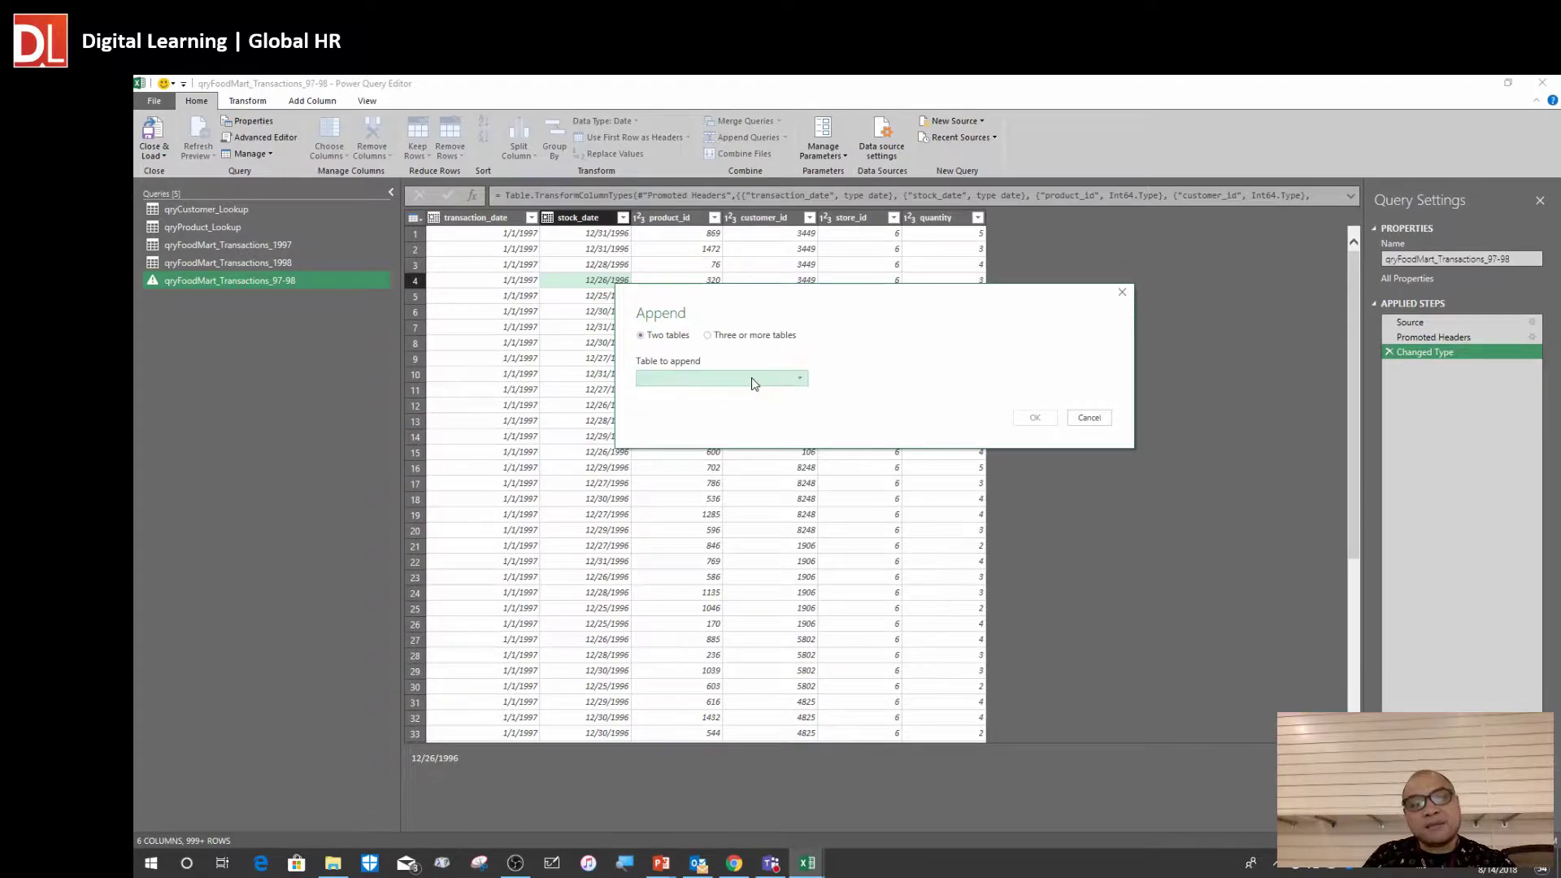
{"action": "left_click", "coordinate": [672, 378]}
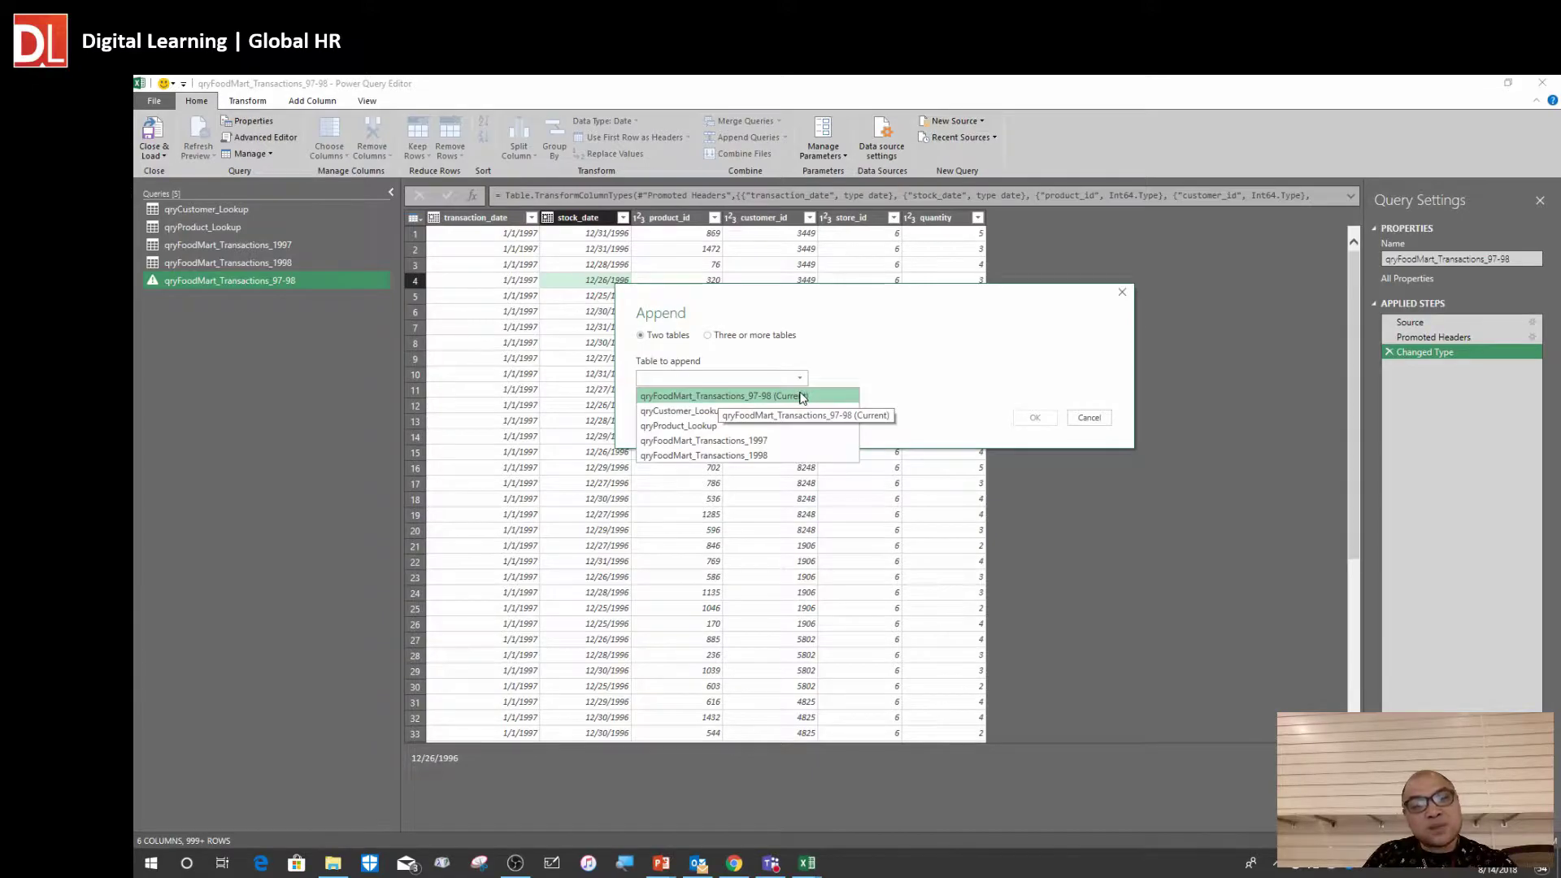
{"action": "left_click", "coordinate": [786, 456]}
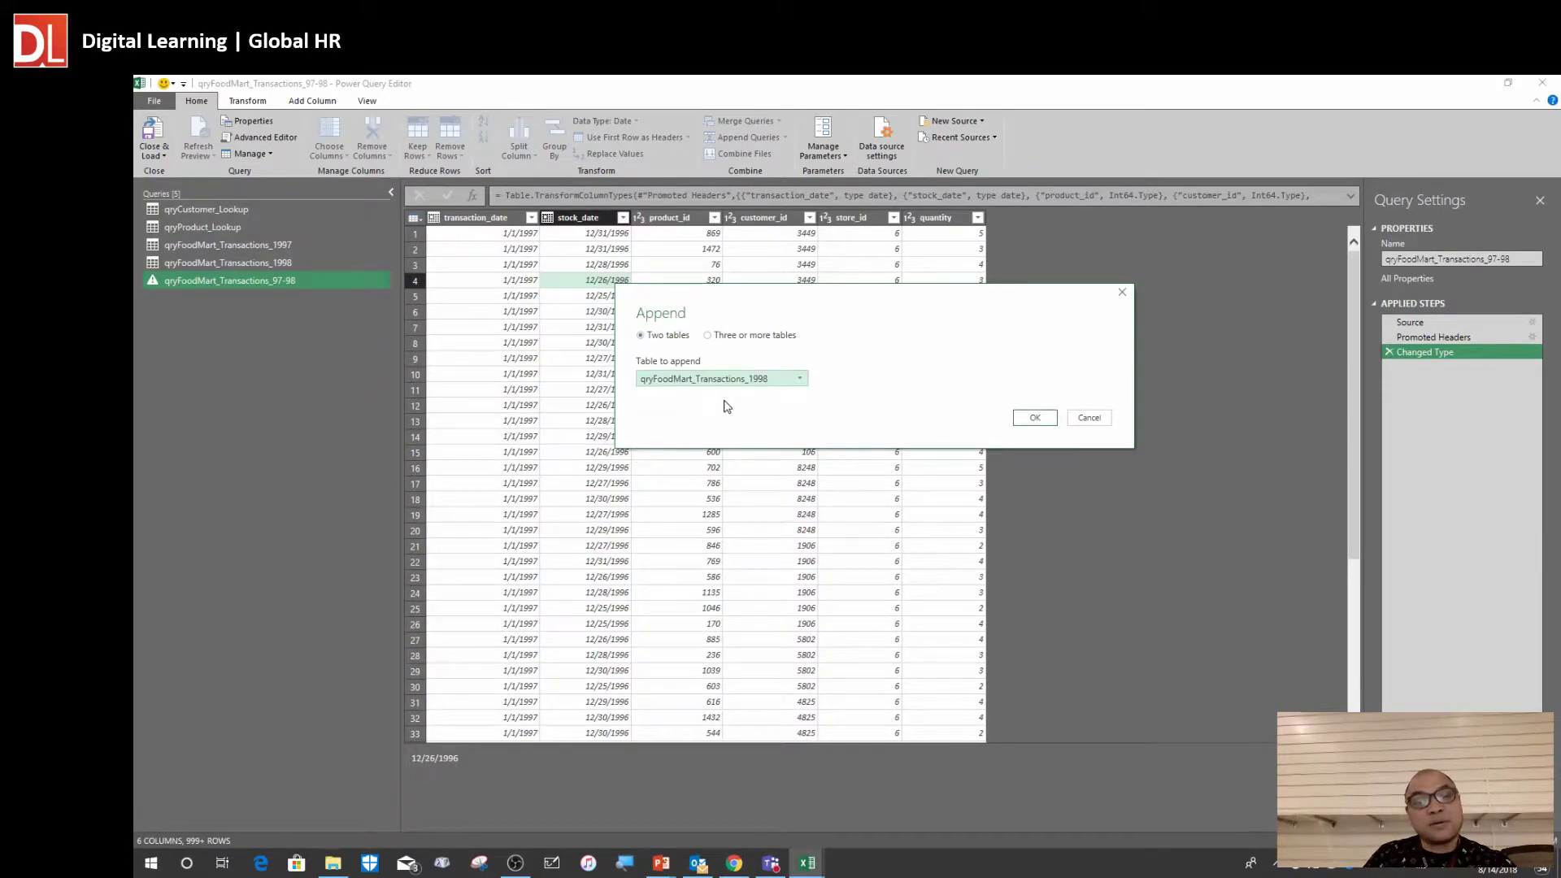
{"action": "left_click", "coordinate": [1035, 418]}
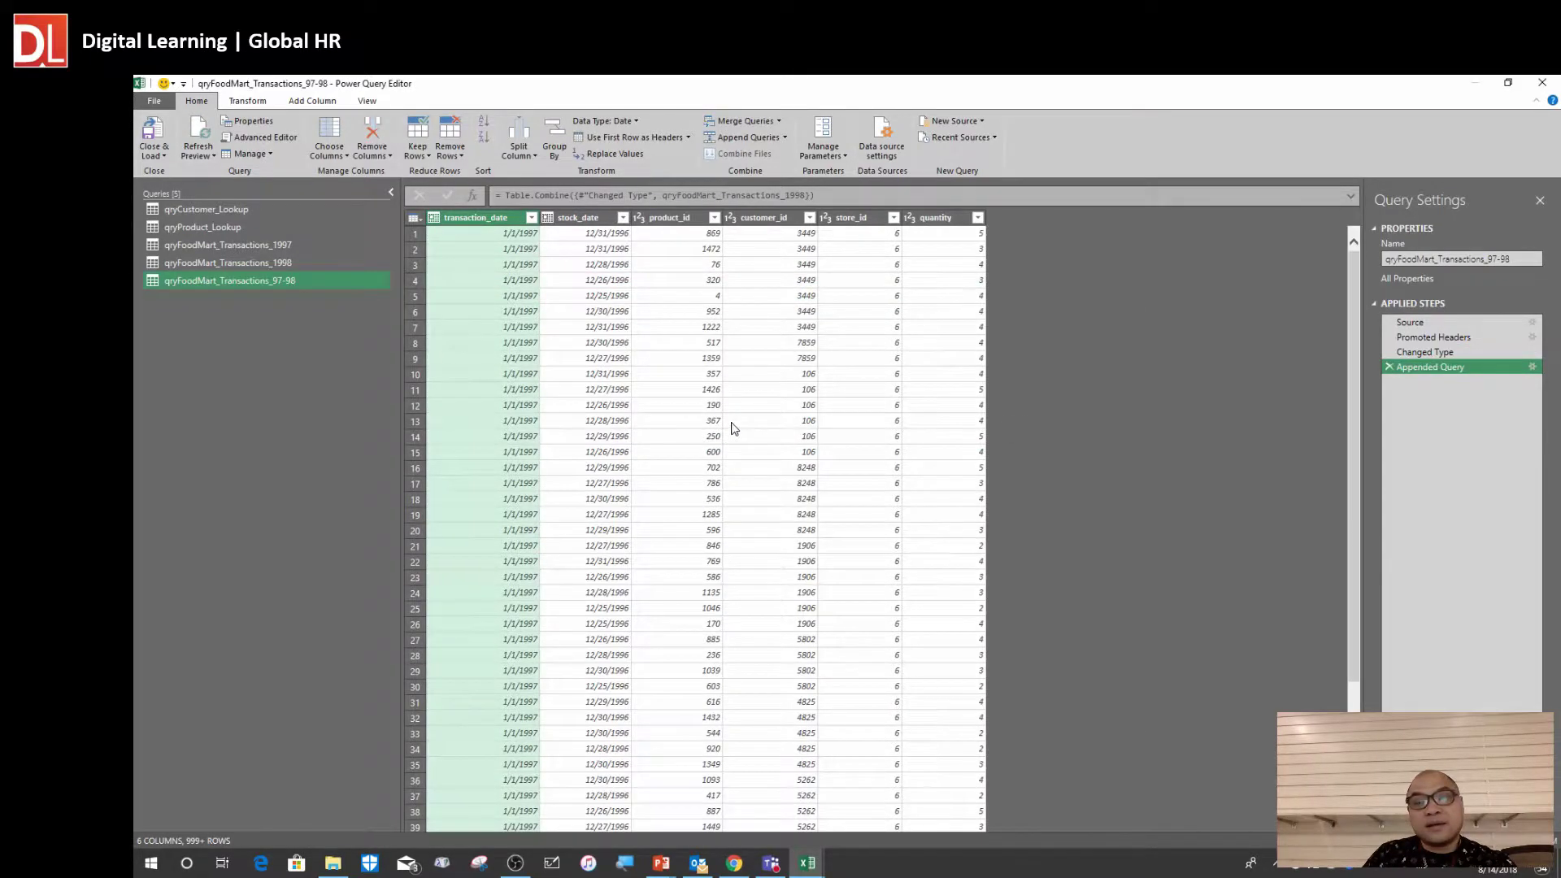
Look through the rows of the appended query, checking the transaction_date column for 1998 dates
{"action": "left_click", "coordinate": [644, 395]}
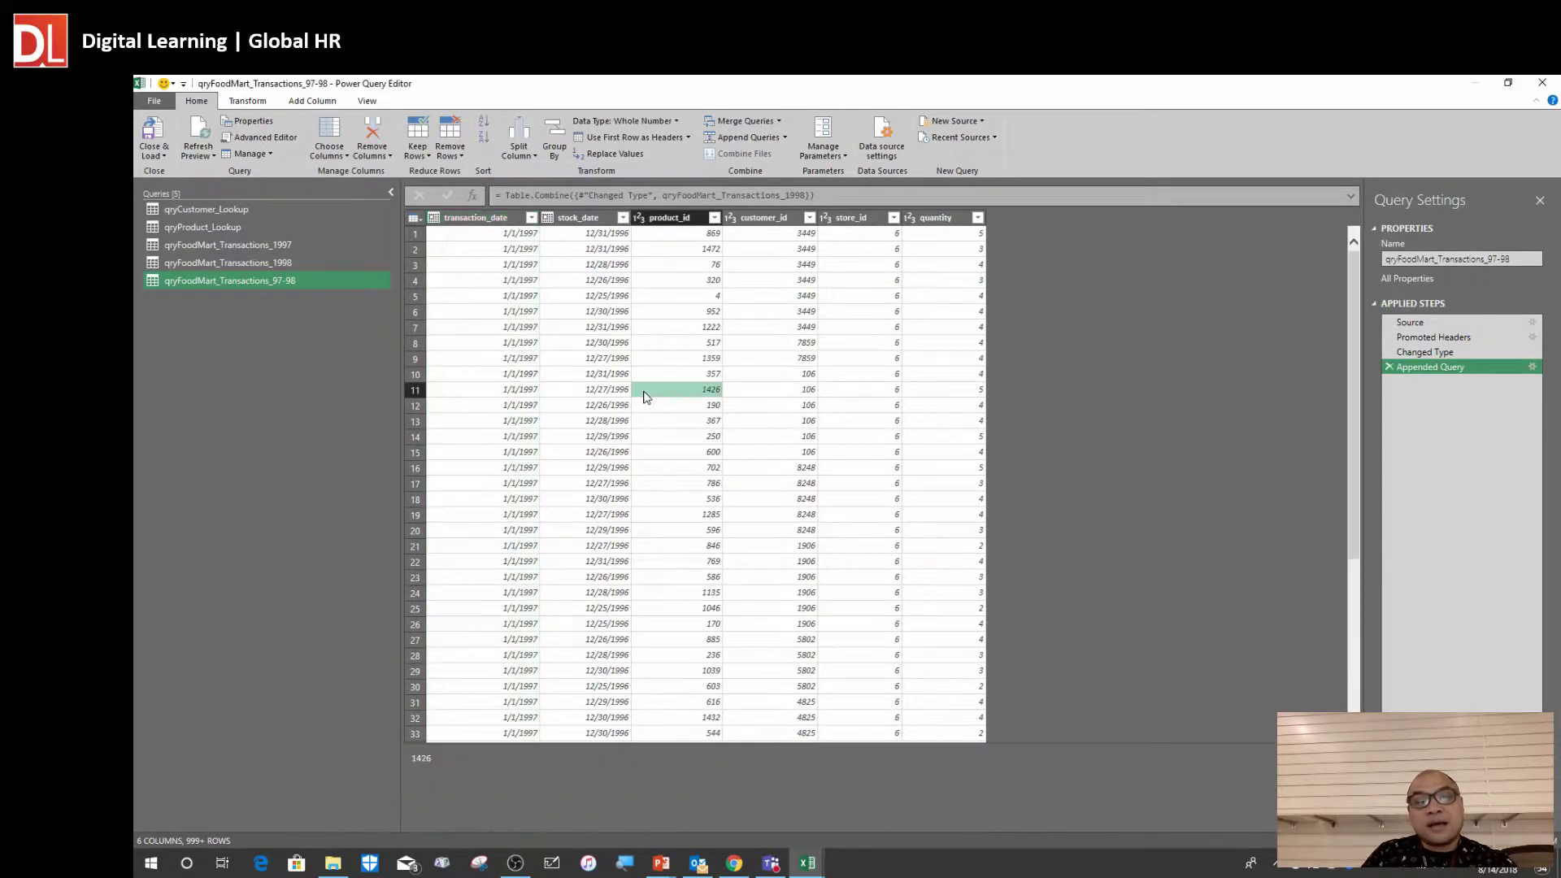
{"action": "left_click", "coordinate": [484, 486]}
{"action": "left_click", "coordinate": [518, 235]}
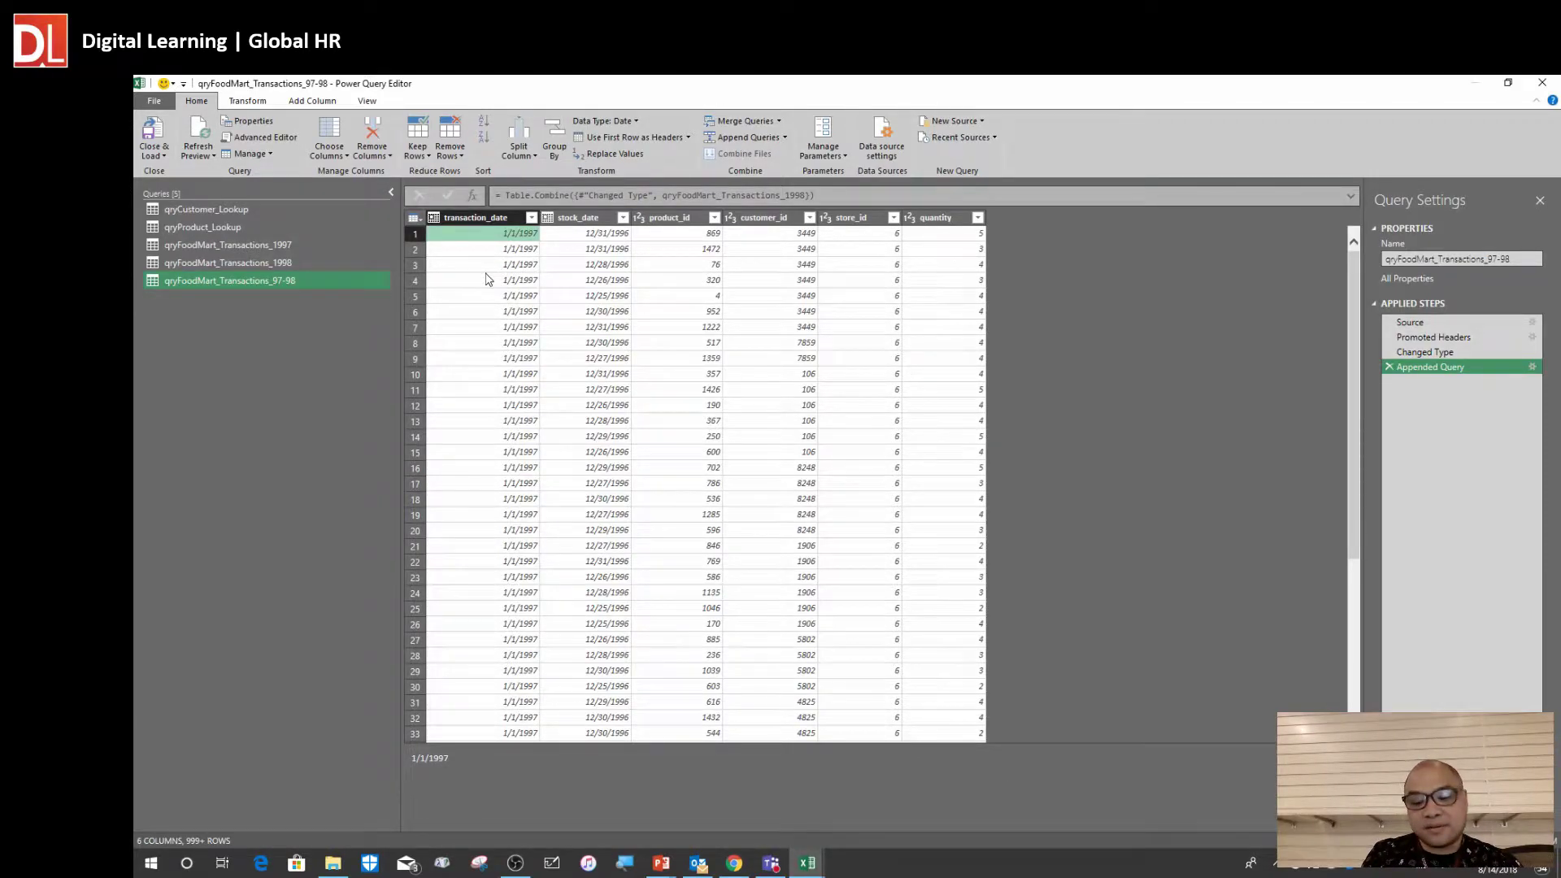
{"action": "key", "text": "Down"}
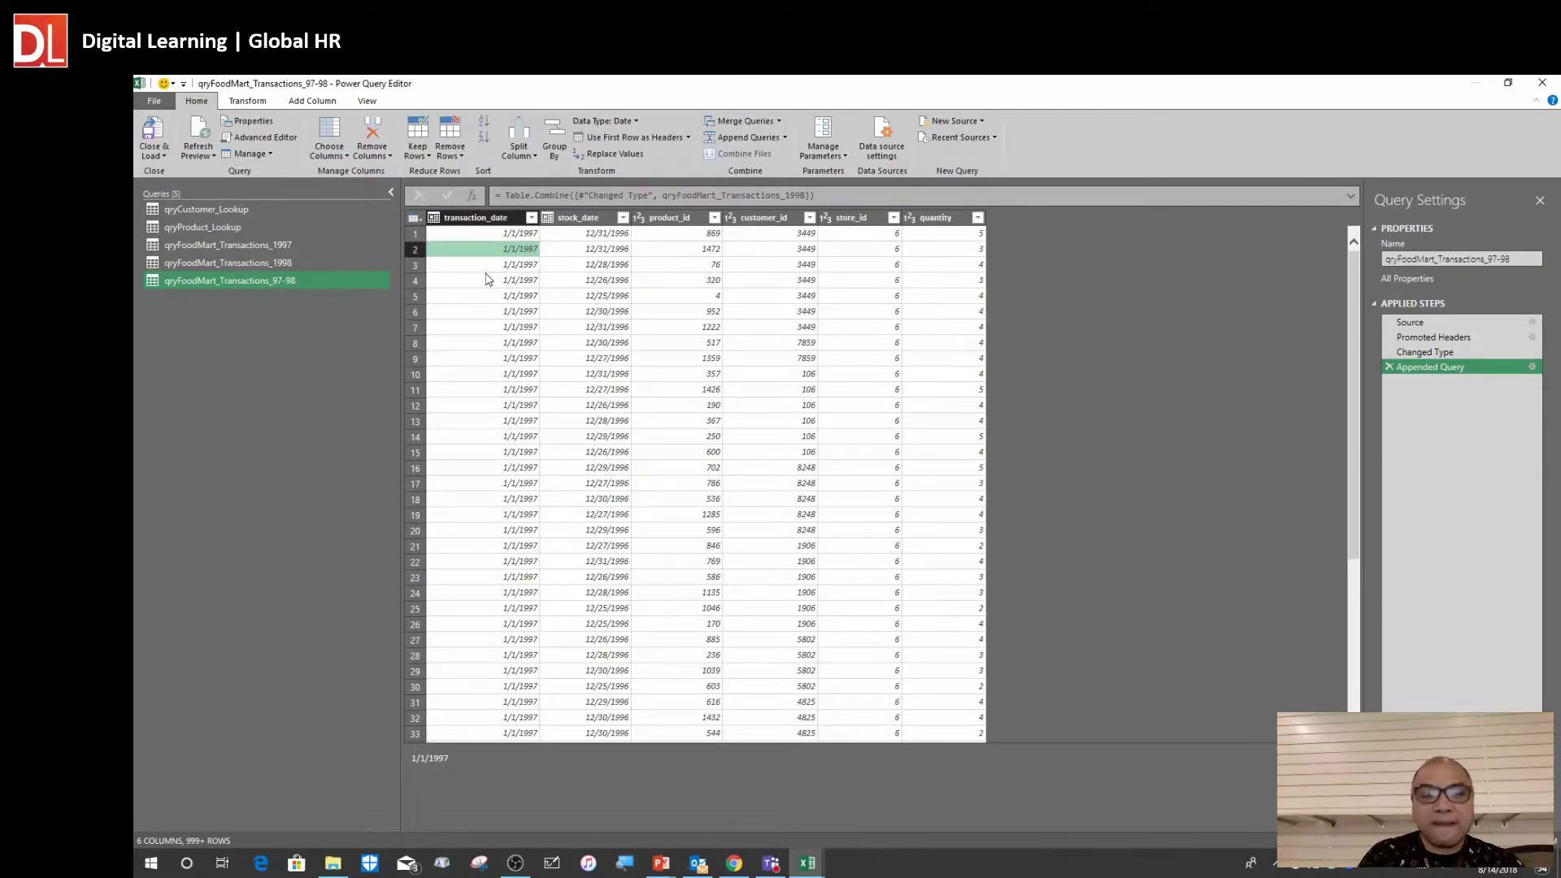
{"action": "scroll", "coordinate": [628, 405], "scroll_direction": "down", "scroll_amount": 20}
{"action": "scroll", "coordinate": [714, 359], "scroll_direction": "down", "scroll_amount": 20}
{"action": "scroll", "coordinate": [894, 671], "scroll_direction": "down", "scroll_amount": 20}
{"action": "scroll", "coordinate": [780, 687], "scroll_direction": "down", "scroll_amount": 20}
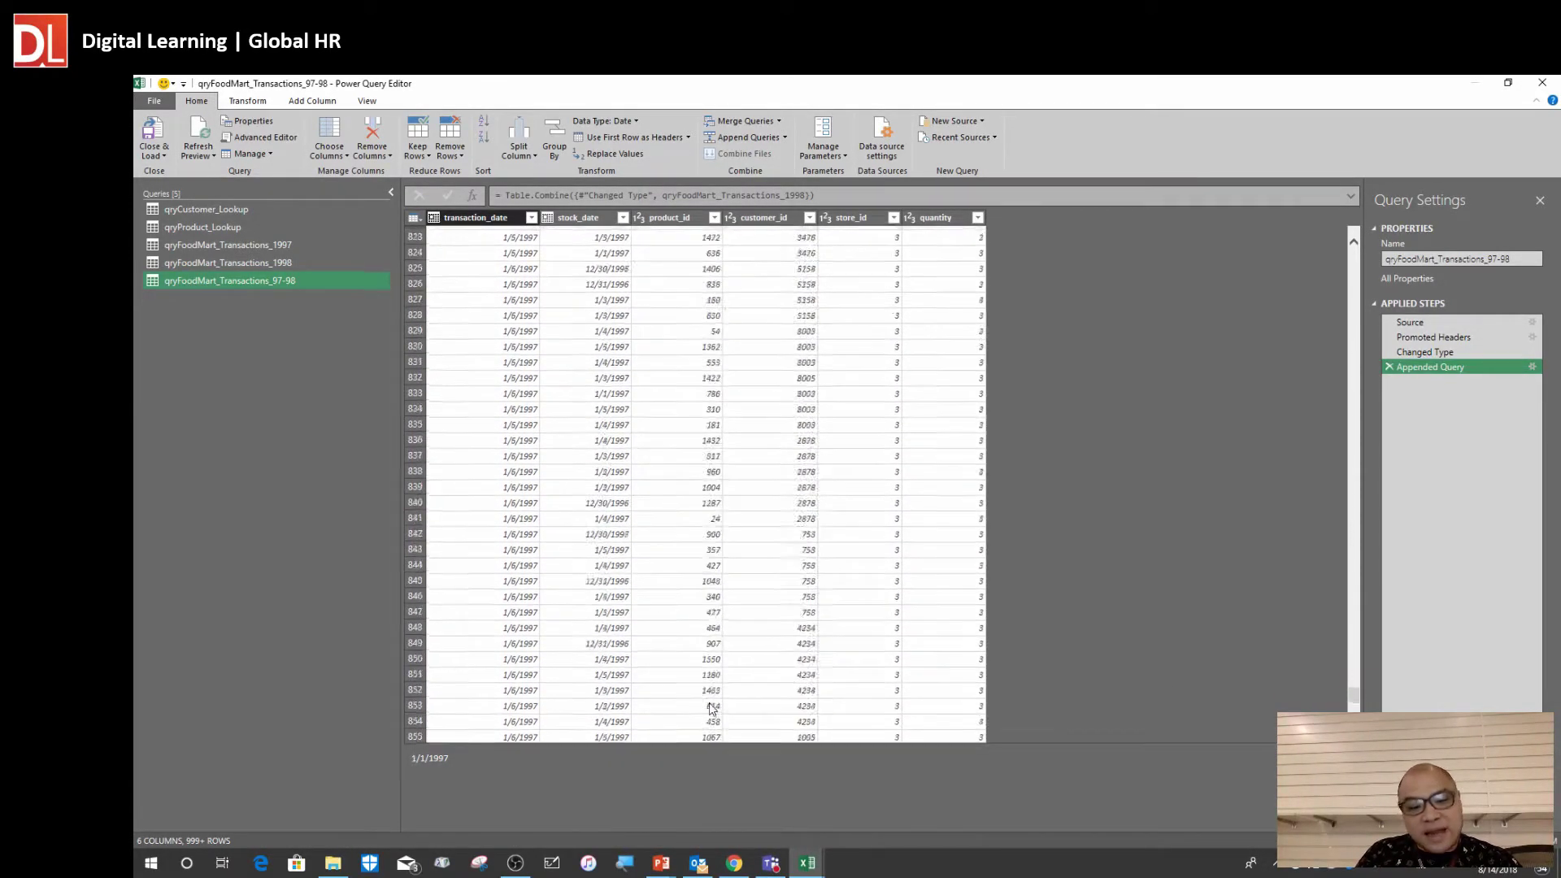
{"action": "left_click", "coordinate": [488, 697]}
{"action": "scroll", "coordinate": [552, 249], "scroll_direction": "down", "scroll_amount": 20}
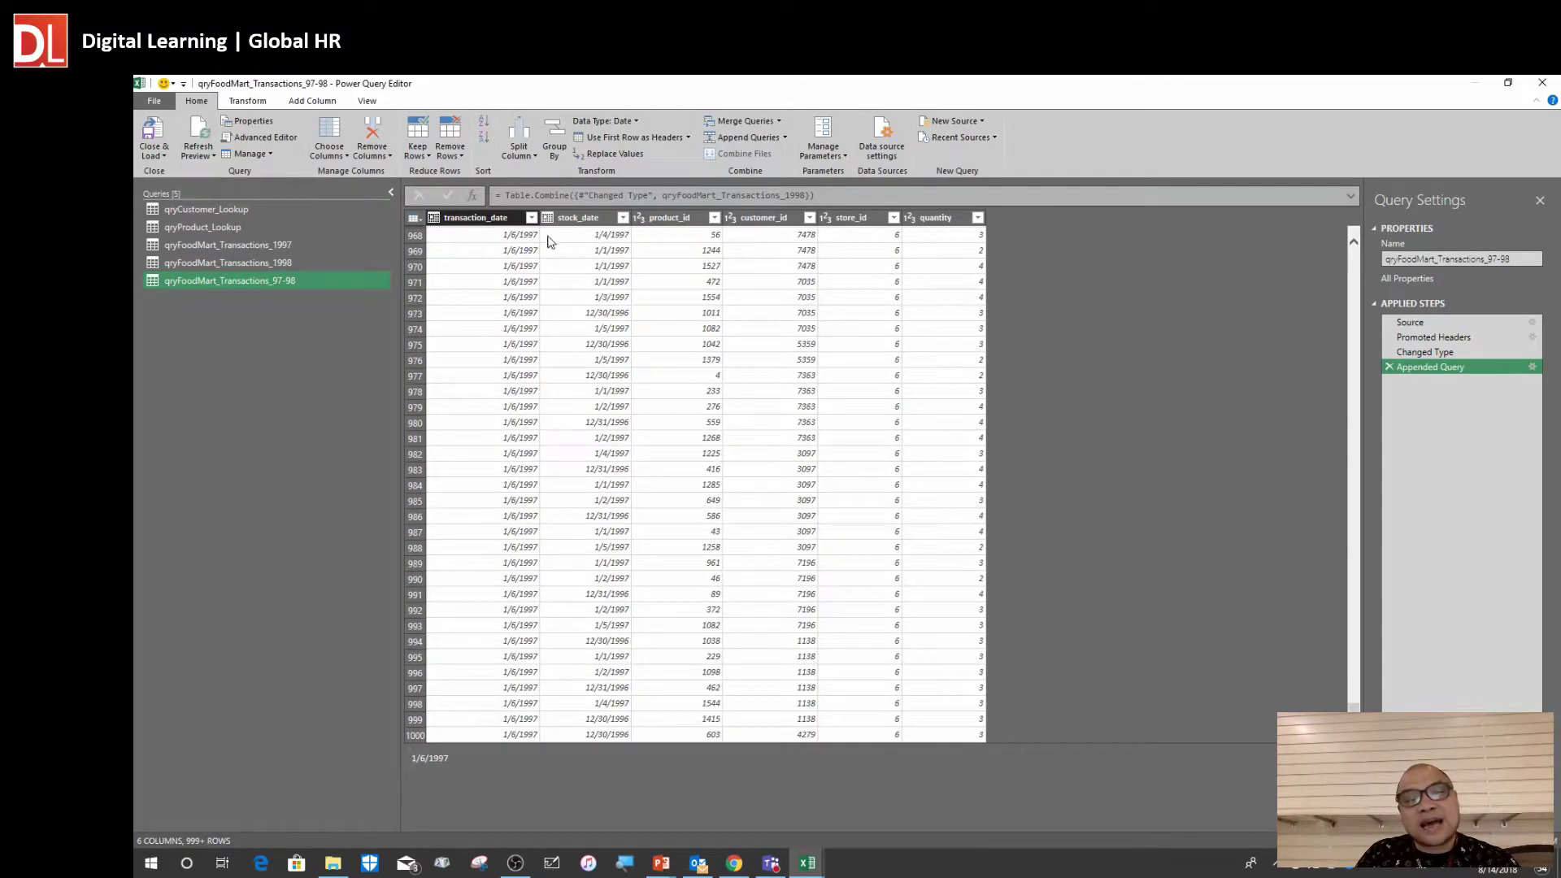
Search the transaction_date filter values for 1998, and for 1/1/1998
{"action": "left_click", "coordinate": [531, 217]}
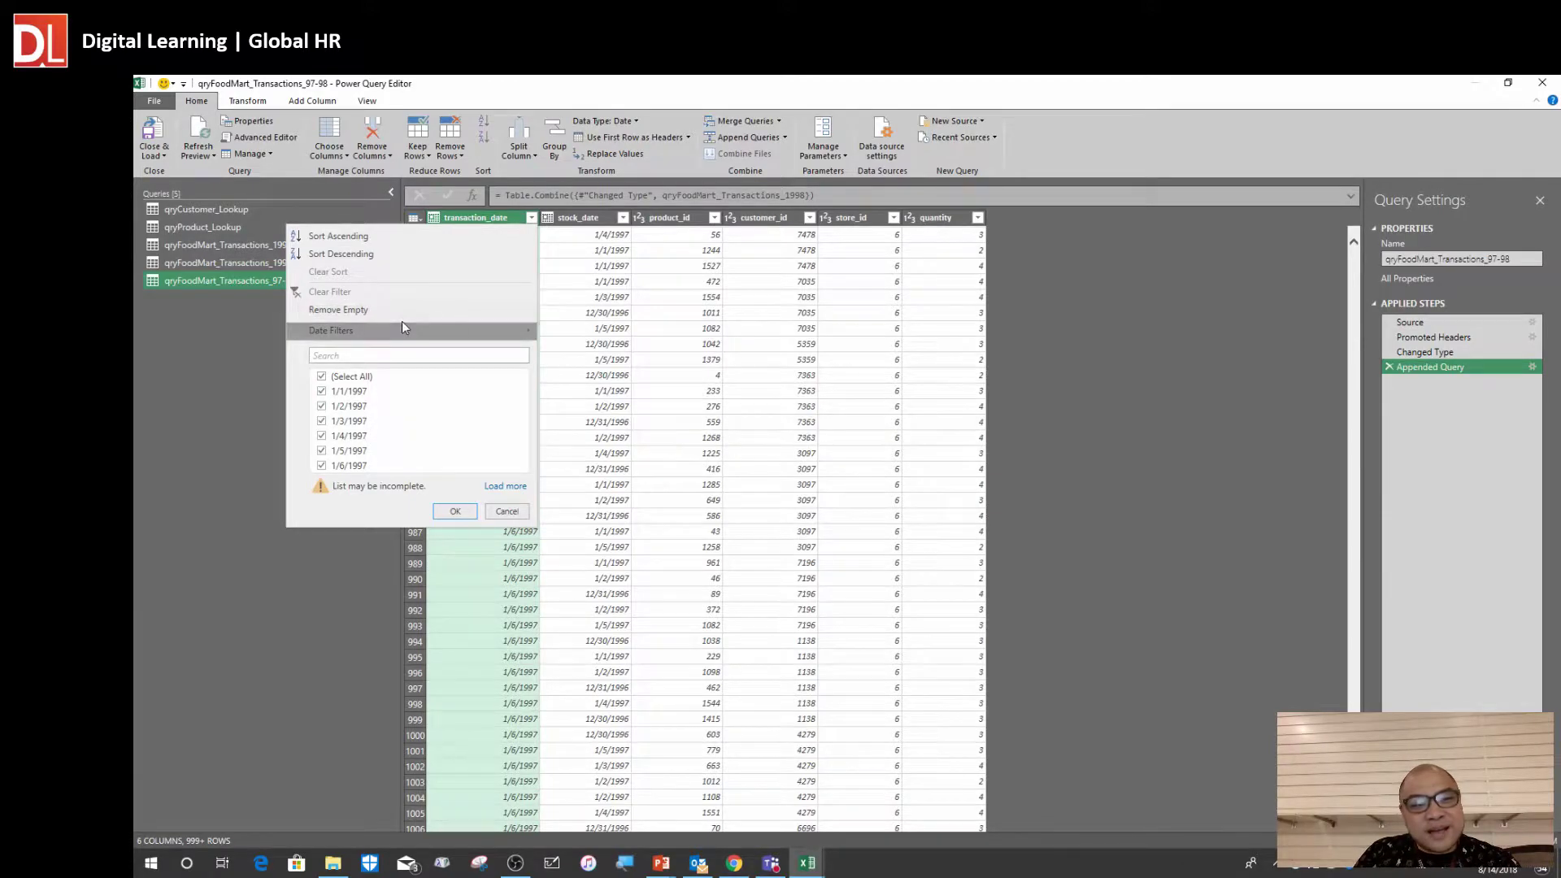
{"action": "mouse_move", "coordinate": [421, 328]}
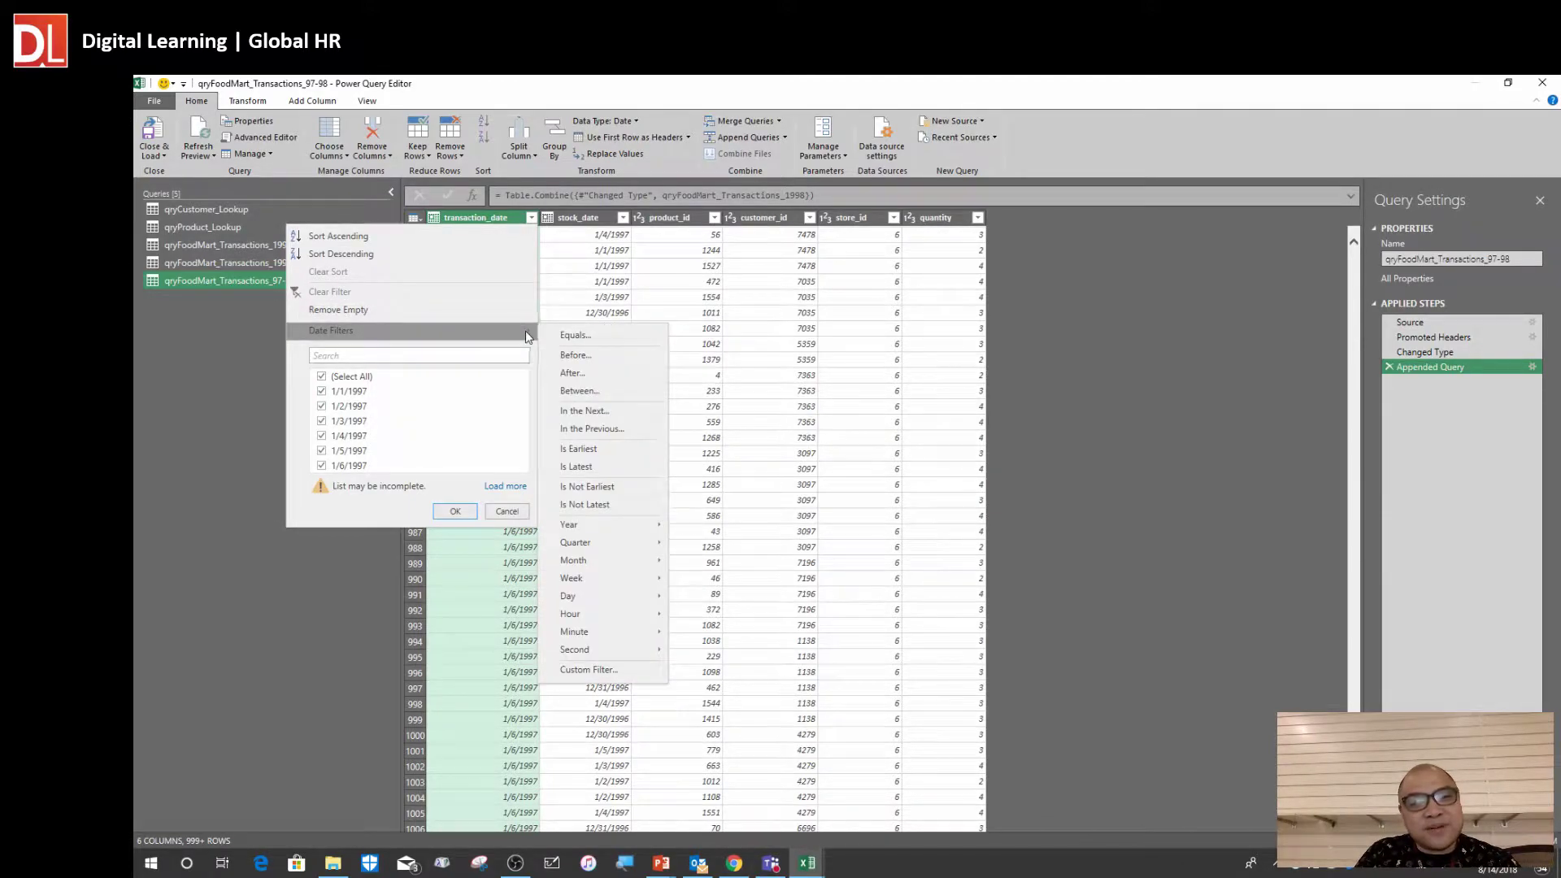
{"action": "left_click", "coordinate": [467, 359]}
{"action": "type", "text": "198"}
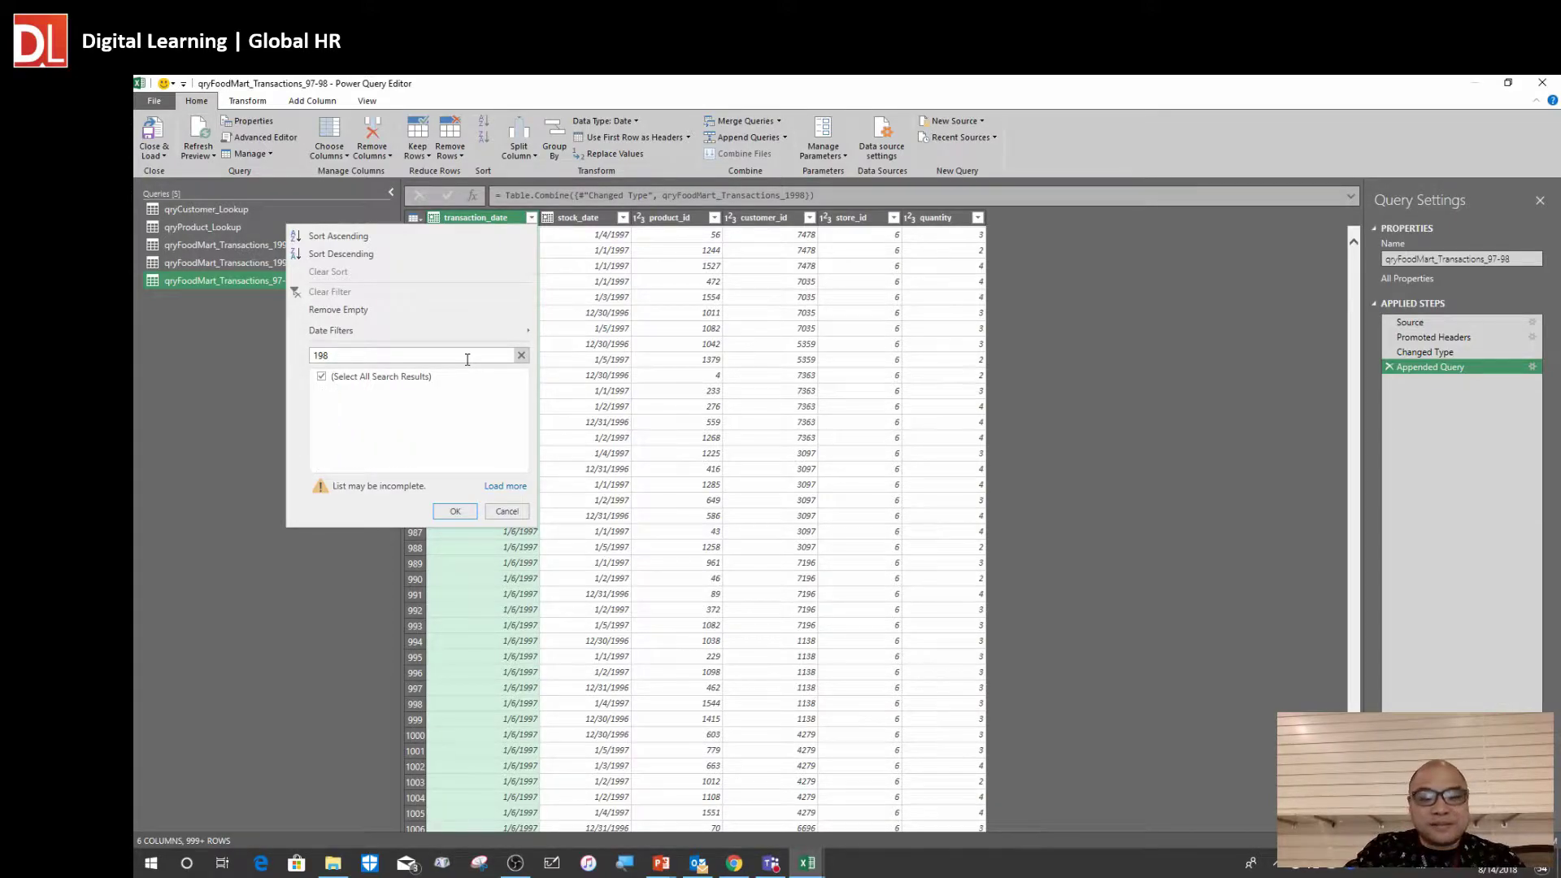
{"action": "type", "text": "98"}
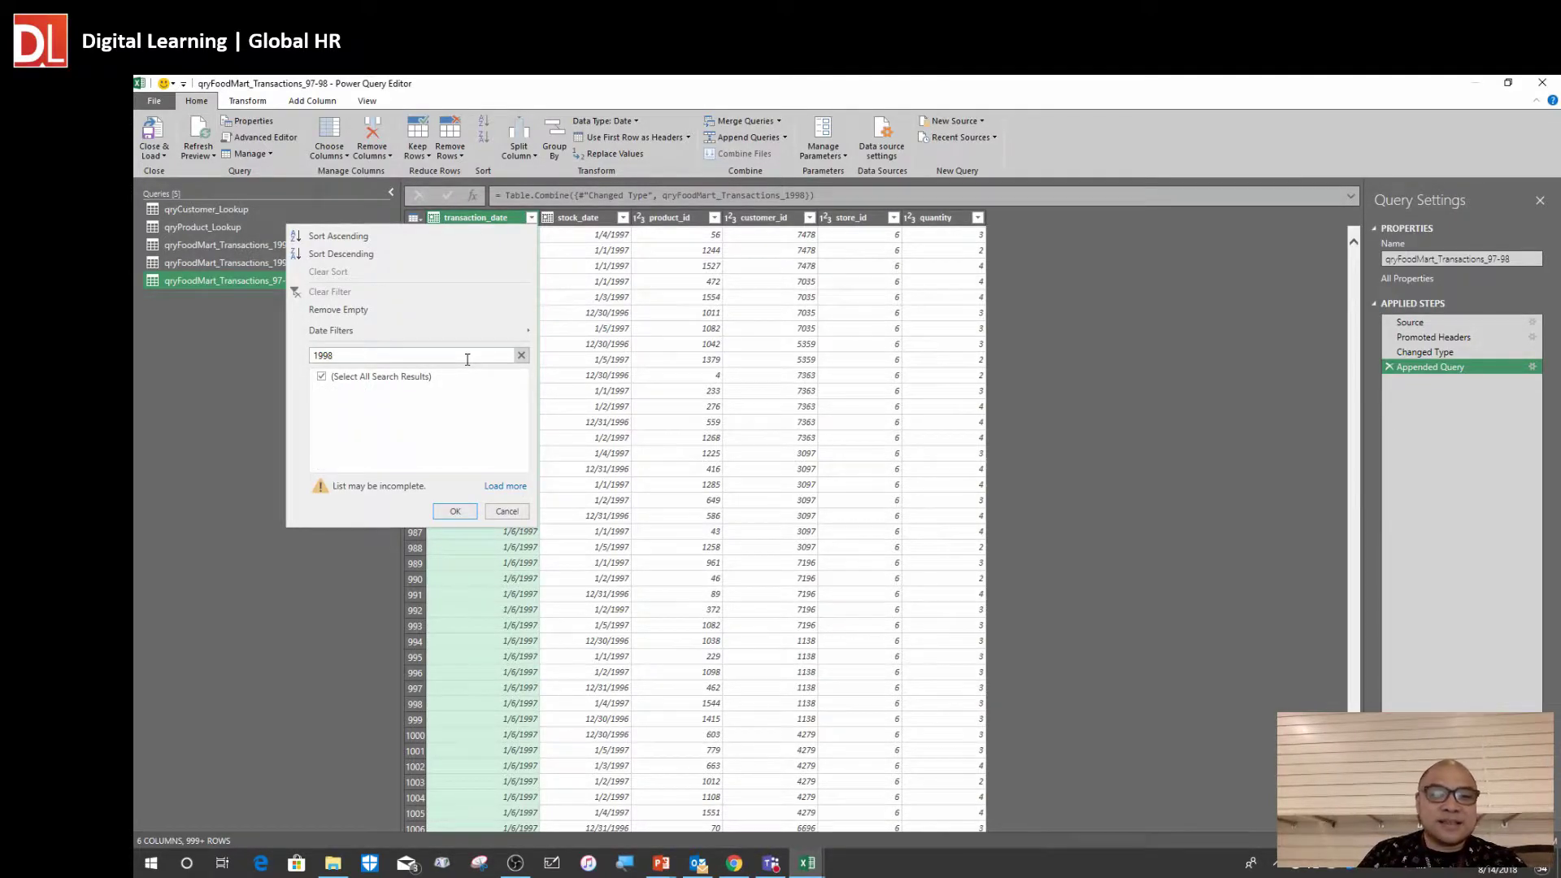
{"action": "key", "text": "BackSpace"}
{"action": "key", "text": "BackSpace"}
{"action": "type", "text": "1/1/1998"}
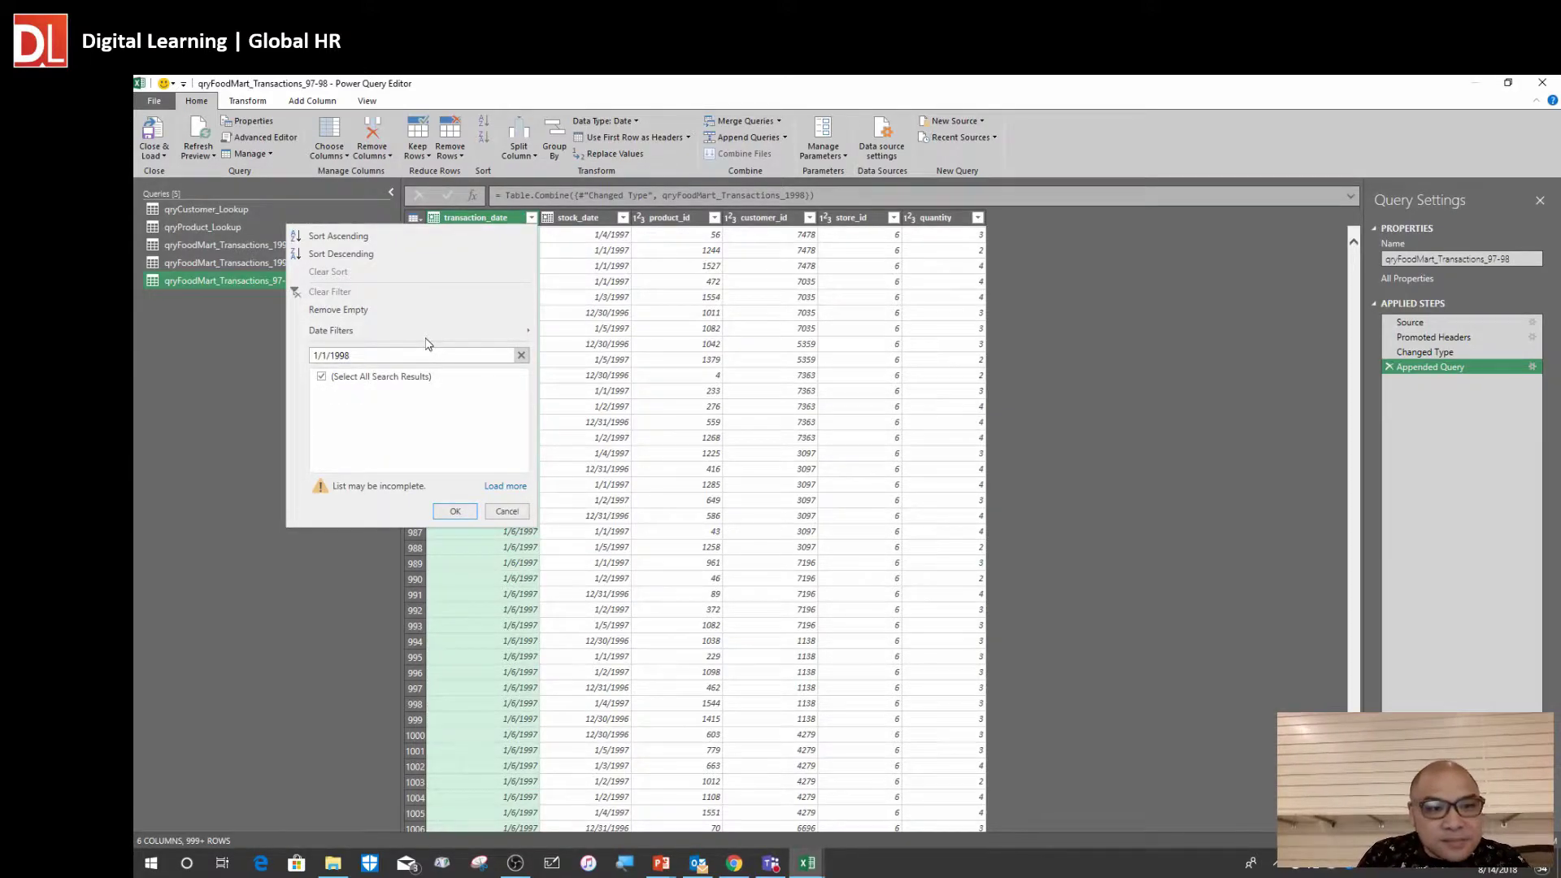
Load the complete list of transaction_date filter values, search it for 1/1/1998, and leave without applying a filter
{"action": "left_click", "coordinate": [505, 486]}
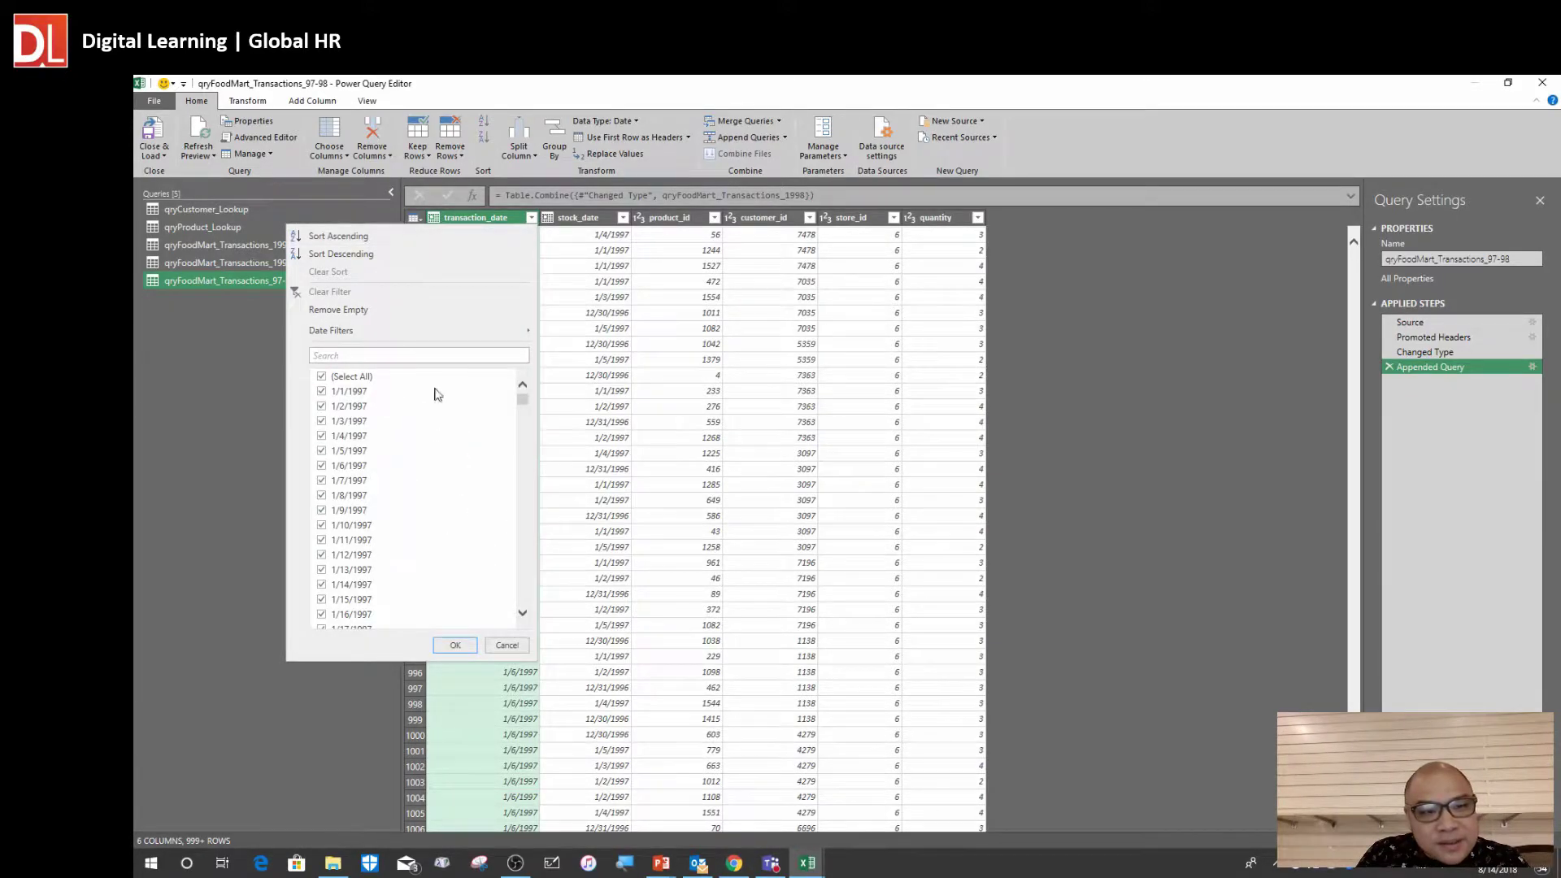
{"action": "left_click", "coordinate": [397, 354]}
{"action": "type", "text": "1/1/1998"}
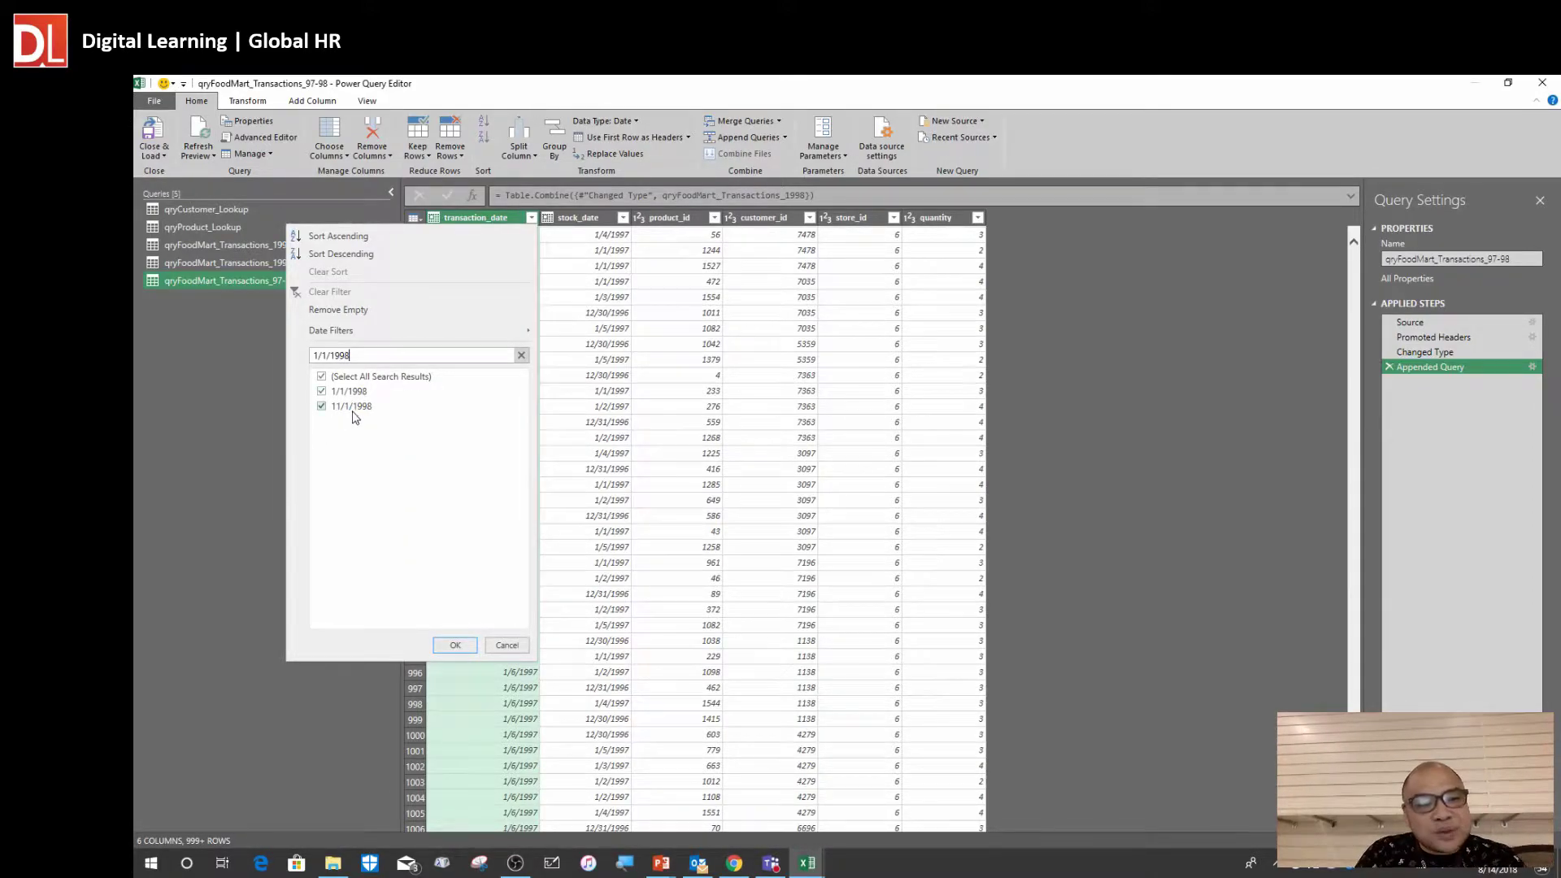
{"action": "left_click", "coordinate": [507, 646]}
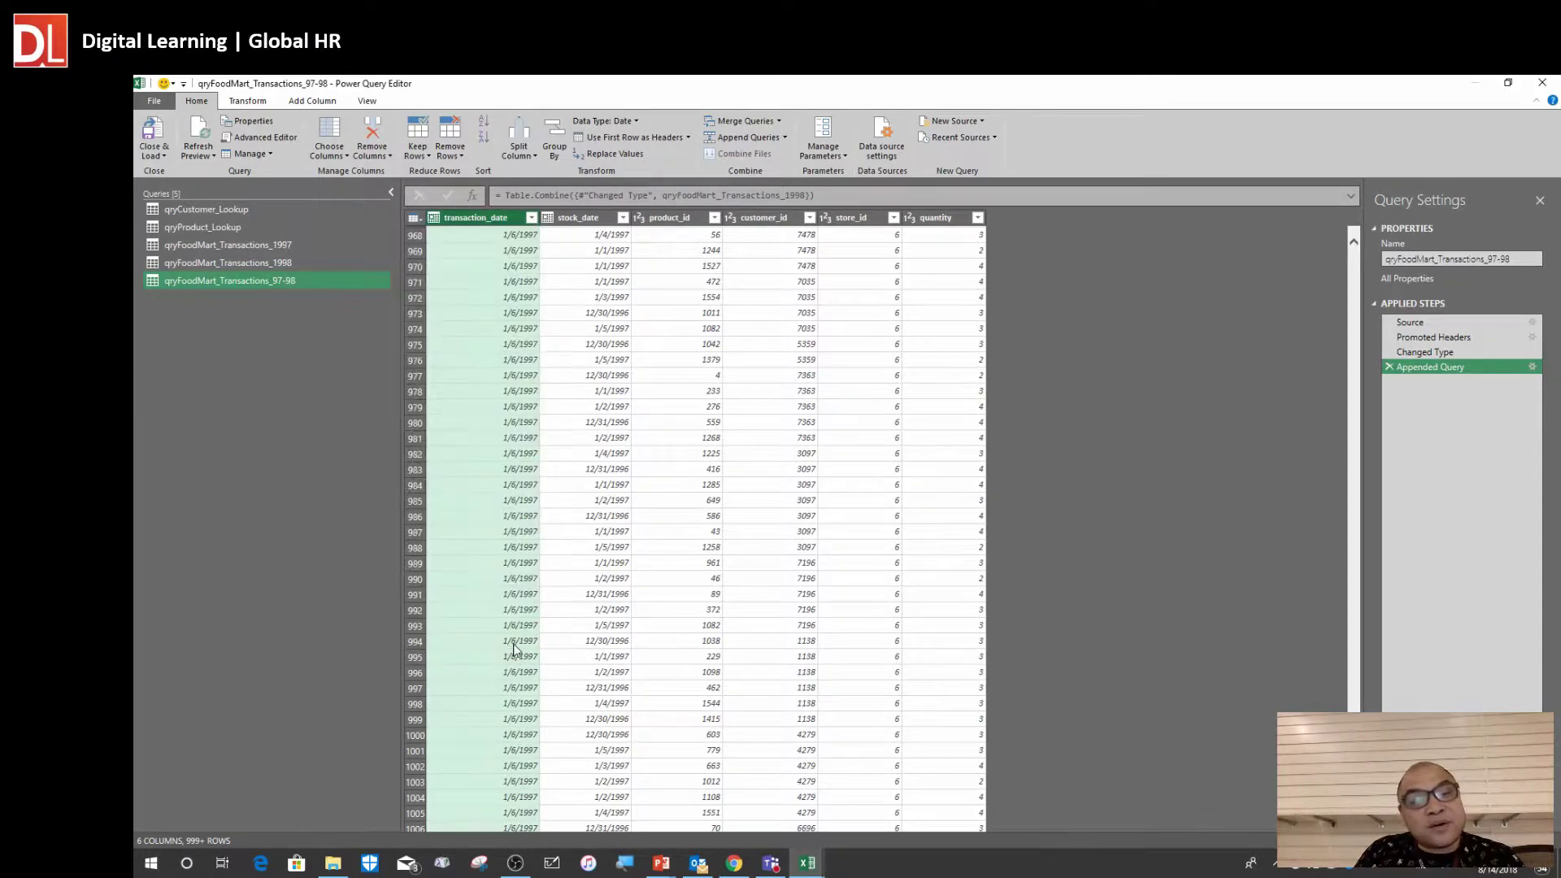
{"action": "left_click", "coordinate": [715, 439]}
{"action": "scroll", "coordinate": [744, 481], "scroll_direction": "down", "scroll_amount": 15}
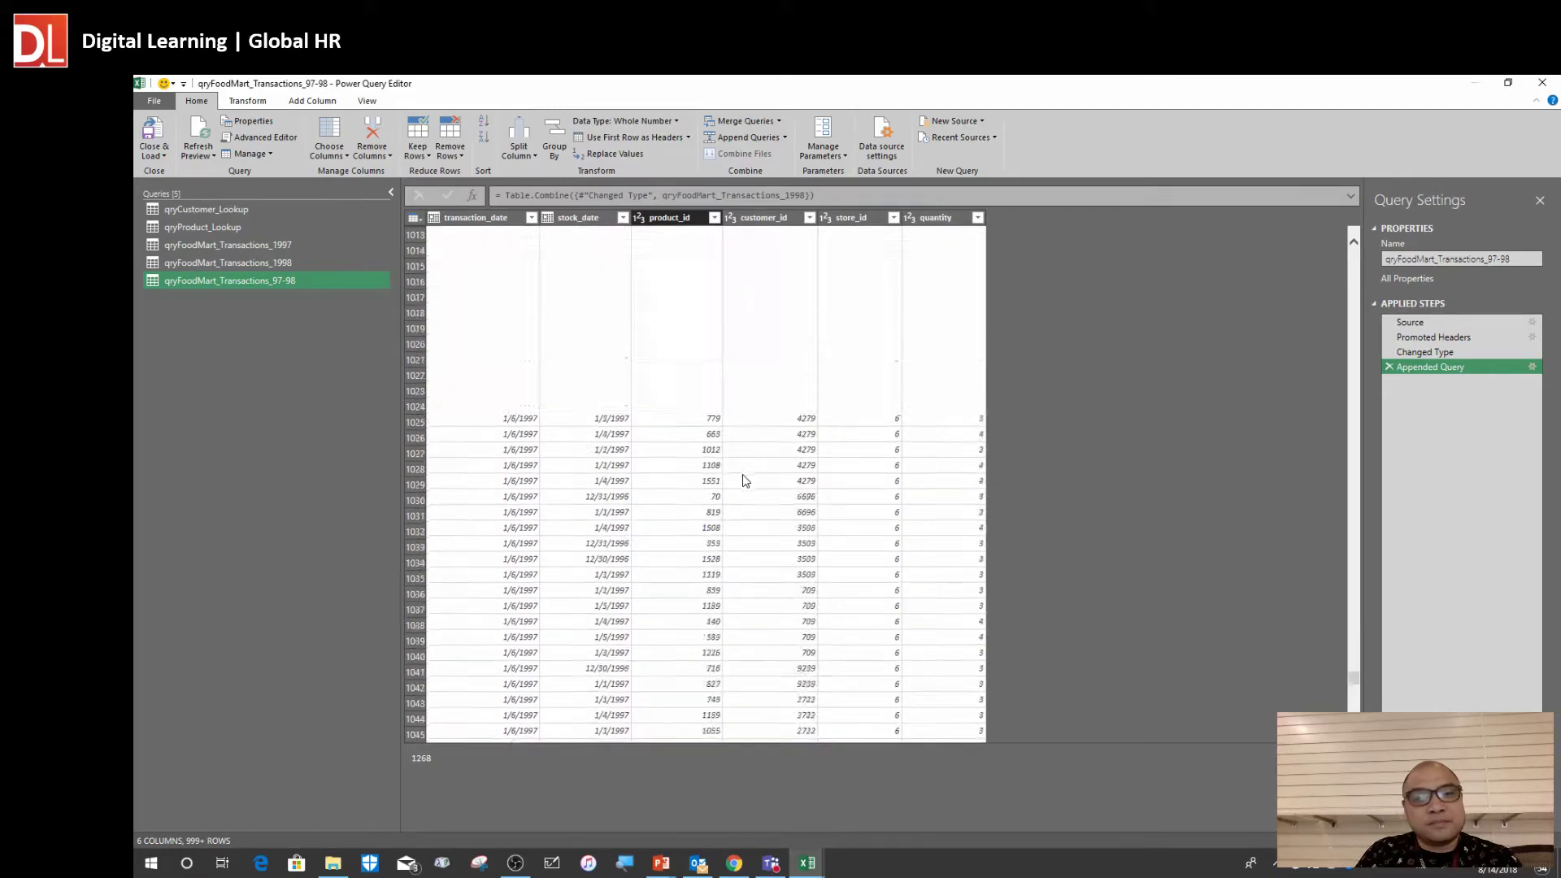
Examine the columns of the appended 97-98 query, from transaction_date across to quantity
{"action": "scroll", "coordinate": [744, 480], "scroll_direction": "up", "scroll_amount": 20}
{"action": "left_click", "coordinate": [503, 474]}
{"action": "left_click", "coordinate": [648, 461]}
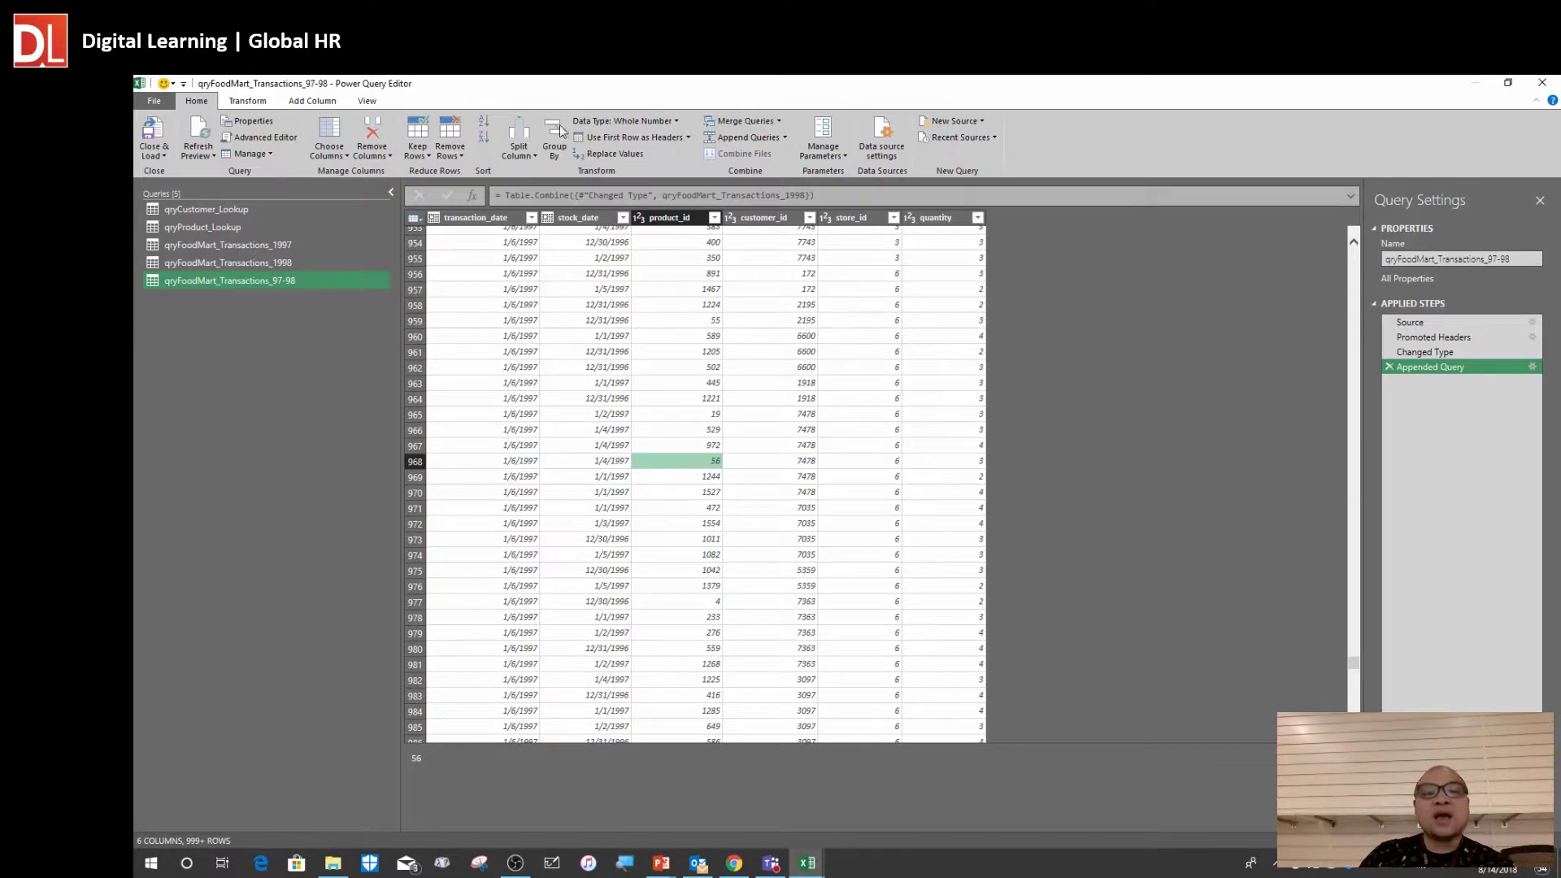
{"action": "left_click", "coordinate": [492, 307]}
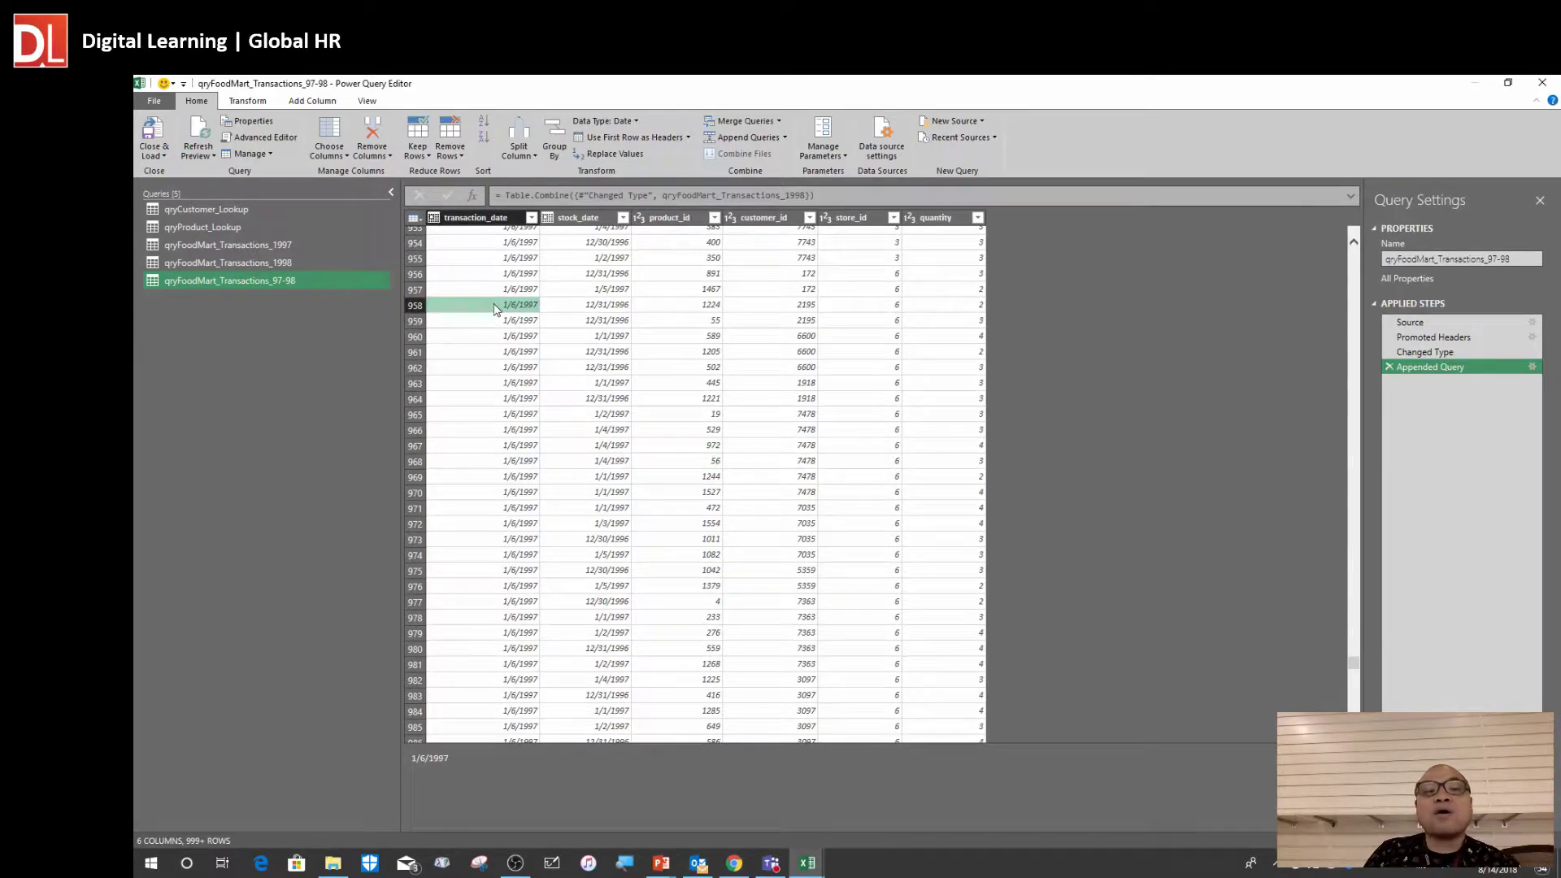
{"action": "left_click", "coordinate": [681, 291]}
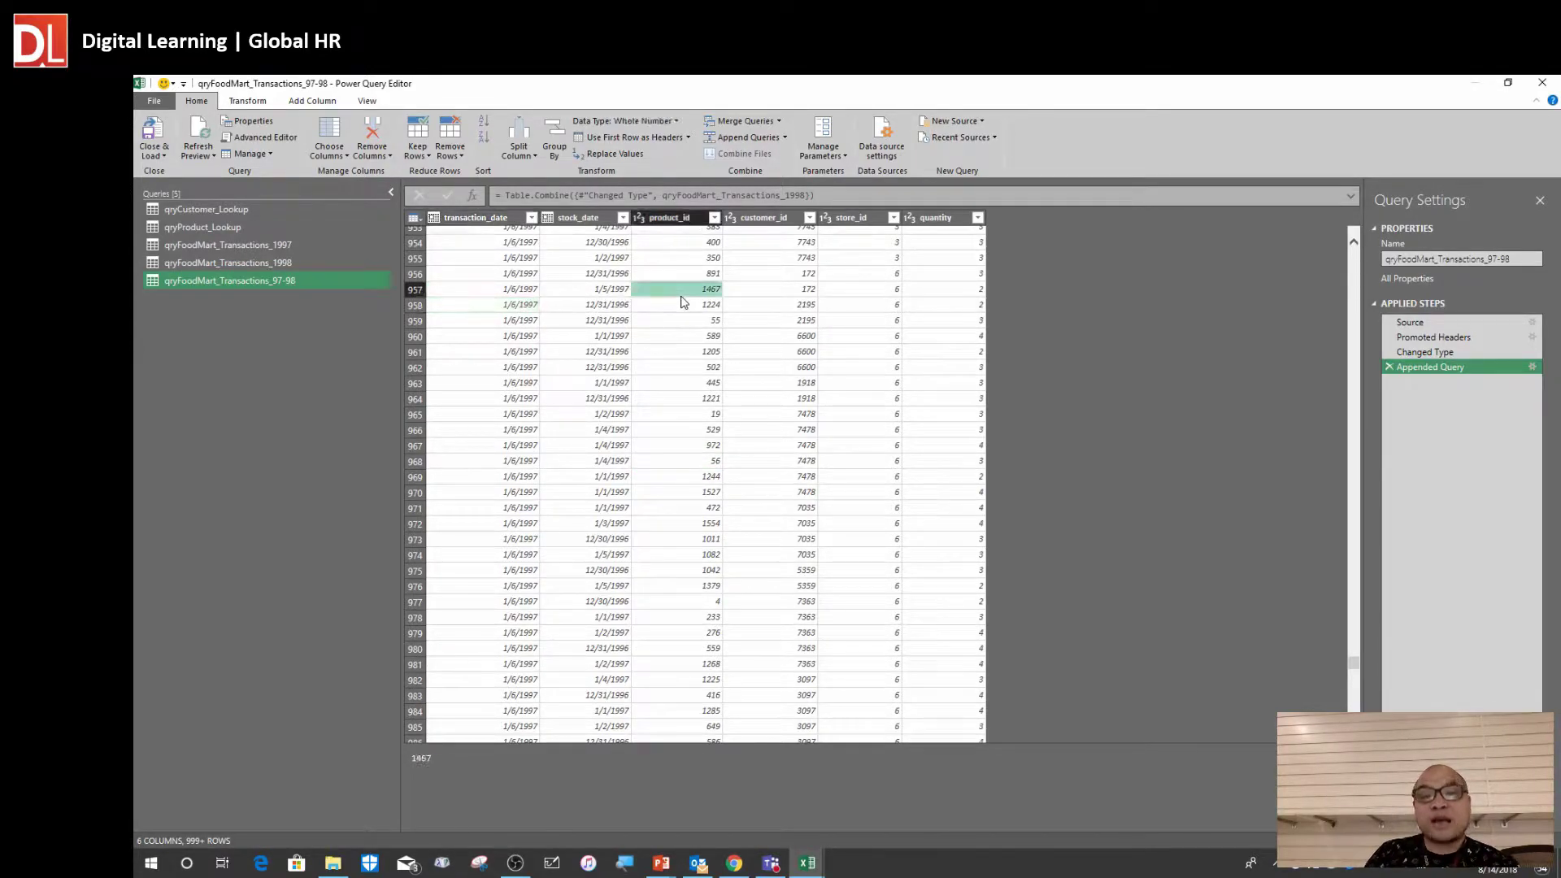
{"action": "left_click", "coordinate": [771, 302]}
{"action": "left_click", "coordinate": [859, 308]}
{"action": "left_click", "coordinate": [948, 305]}
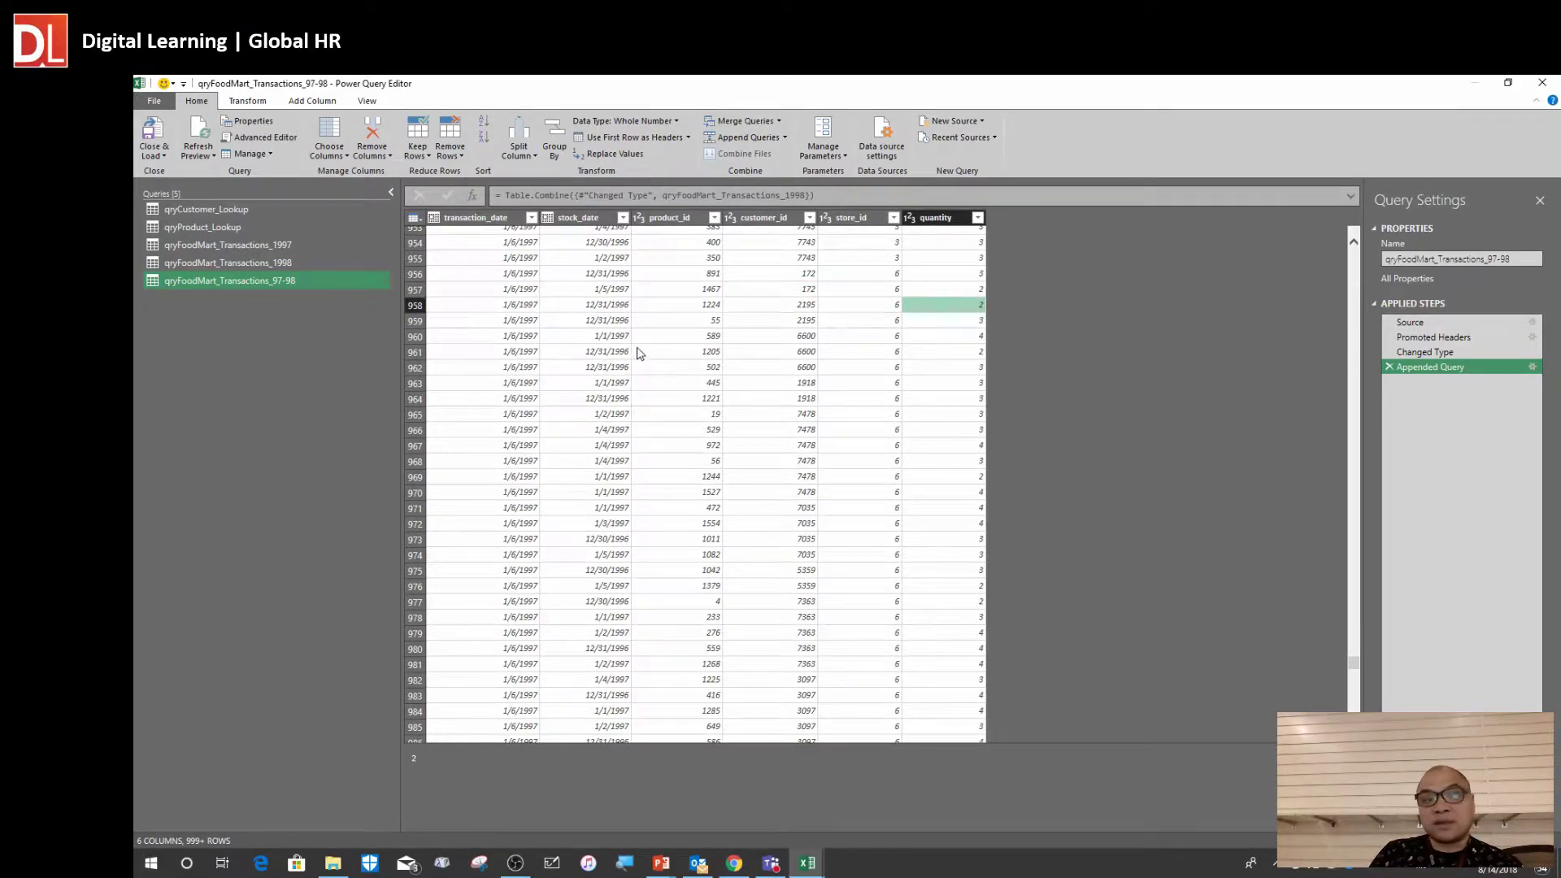
Compare the columns of the qryFoodMart_Transactions_1997 and qryFoodMart_Transactions_1998 queries, checking that both share the same structure
{"action": "left_click", "coordinate": [298, 252]}
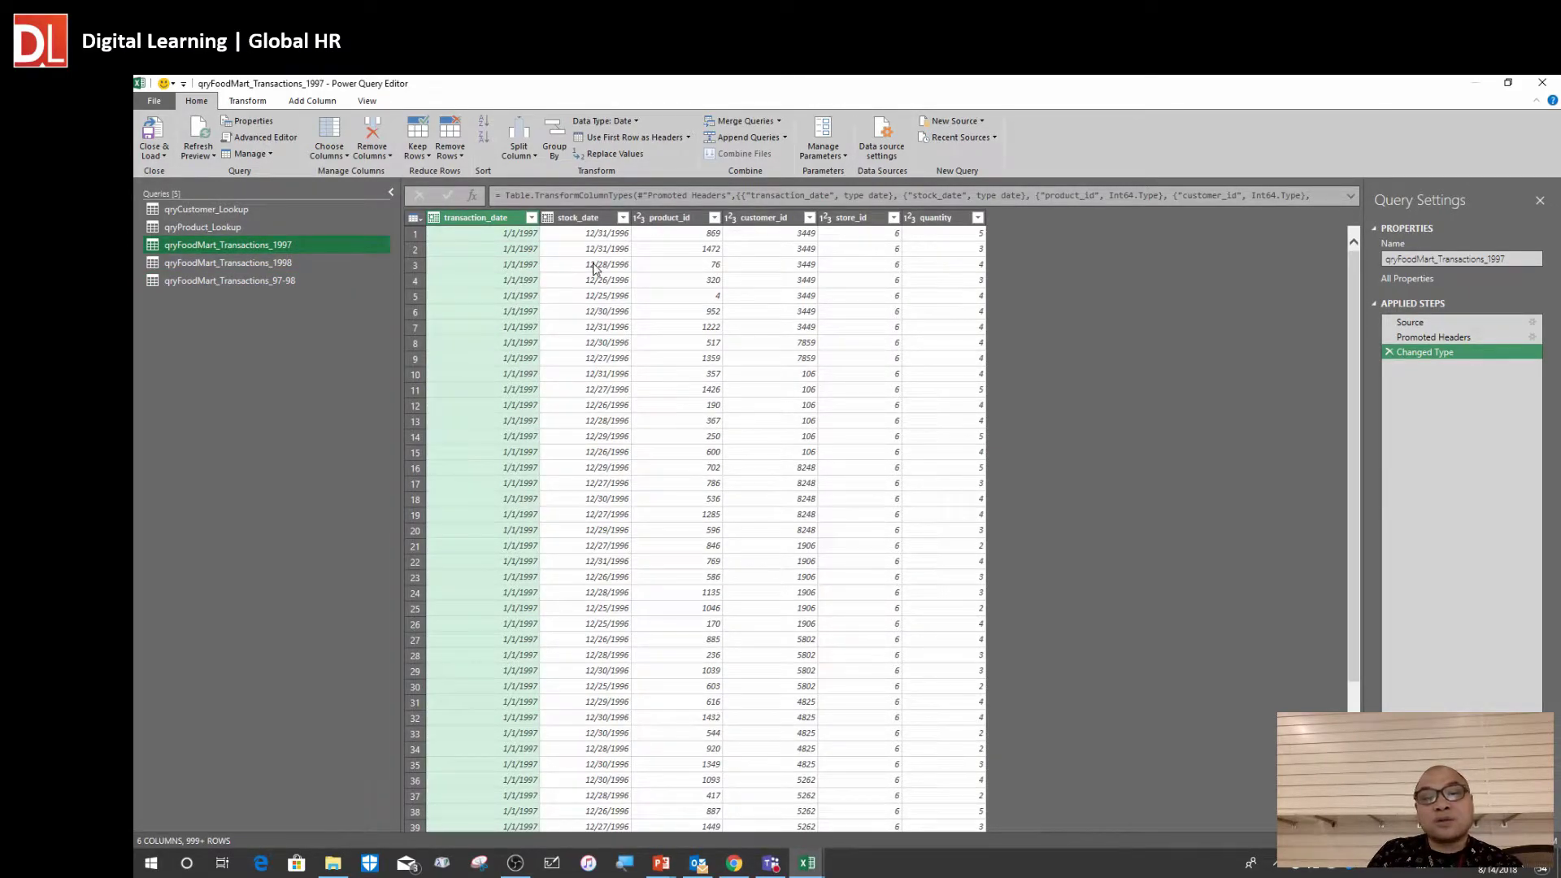
{"action": "left_click_drag", "start_coordinate": [675, 268], "coordinate": [949, 257]}
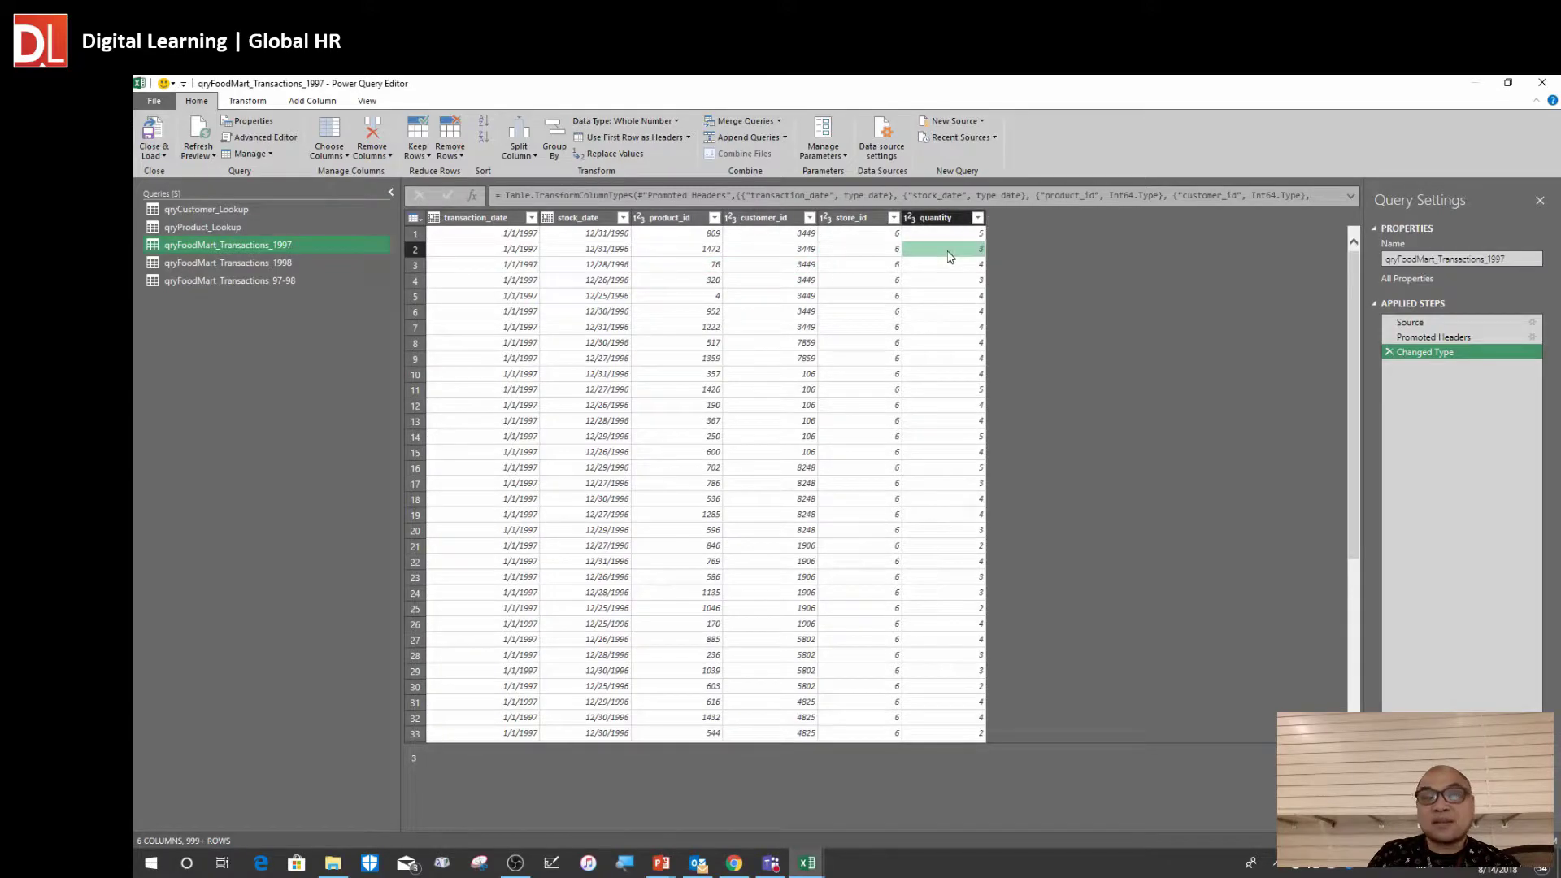
{"action": "left_click", "coordinate": [296, 265]}
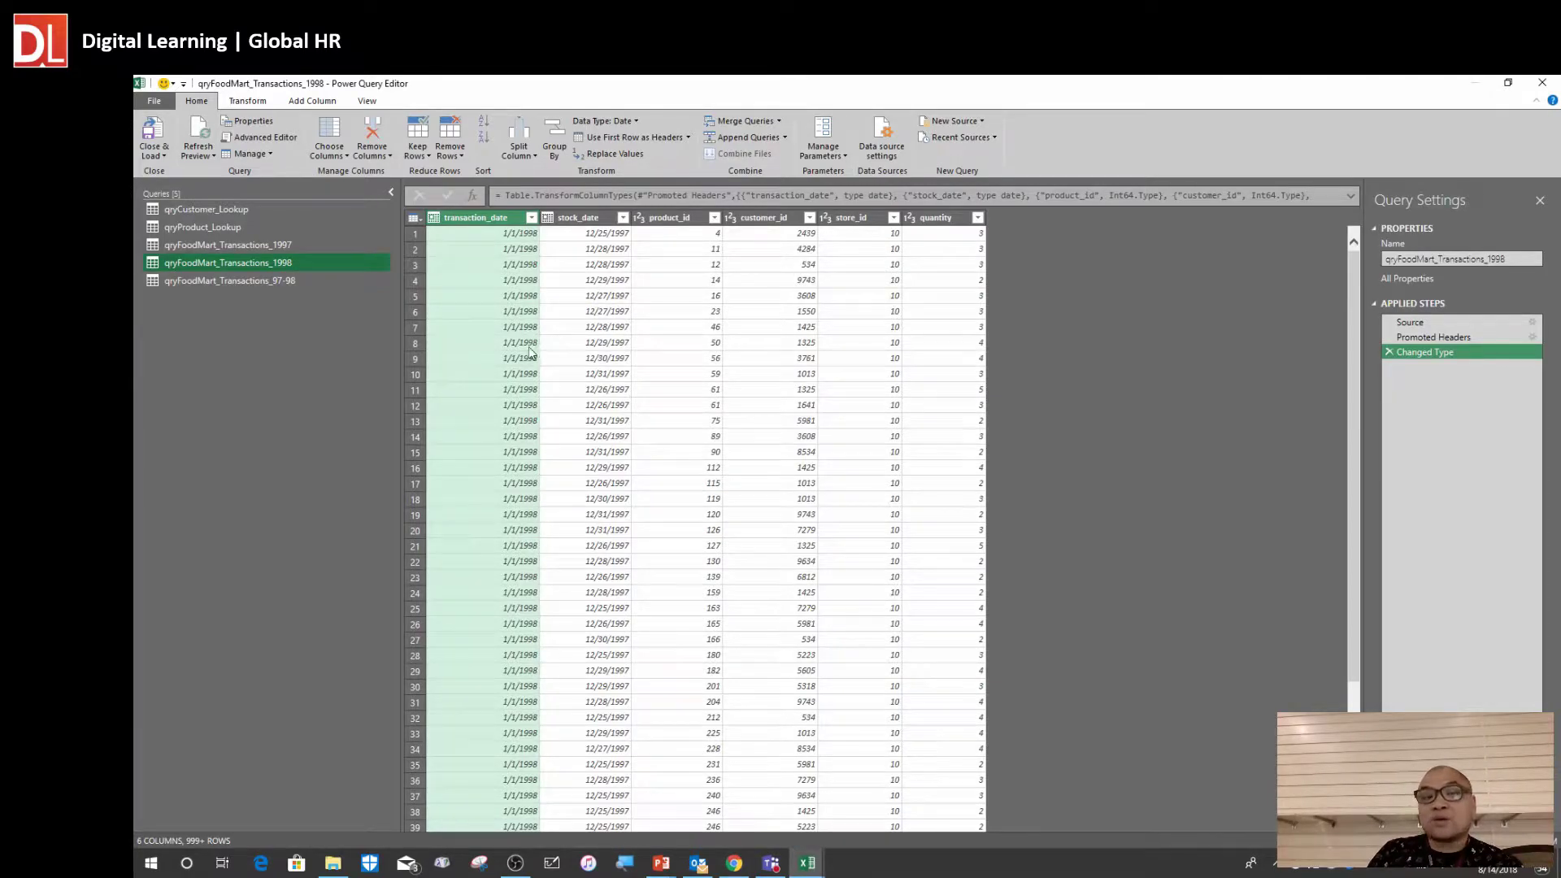
{"action": "left_click", "coordinate": [591, 345]}
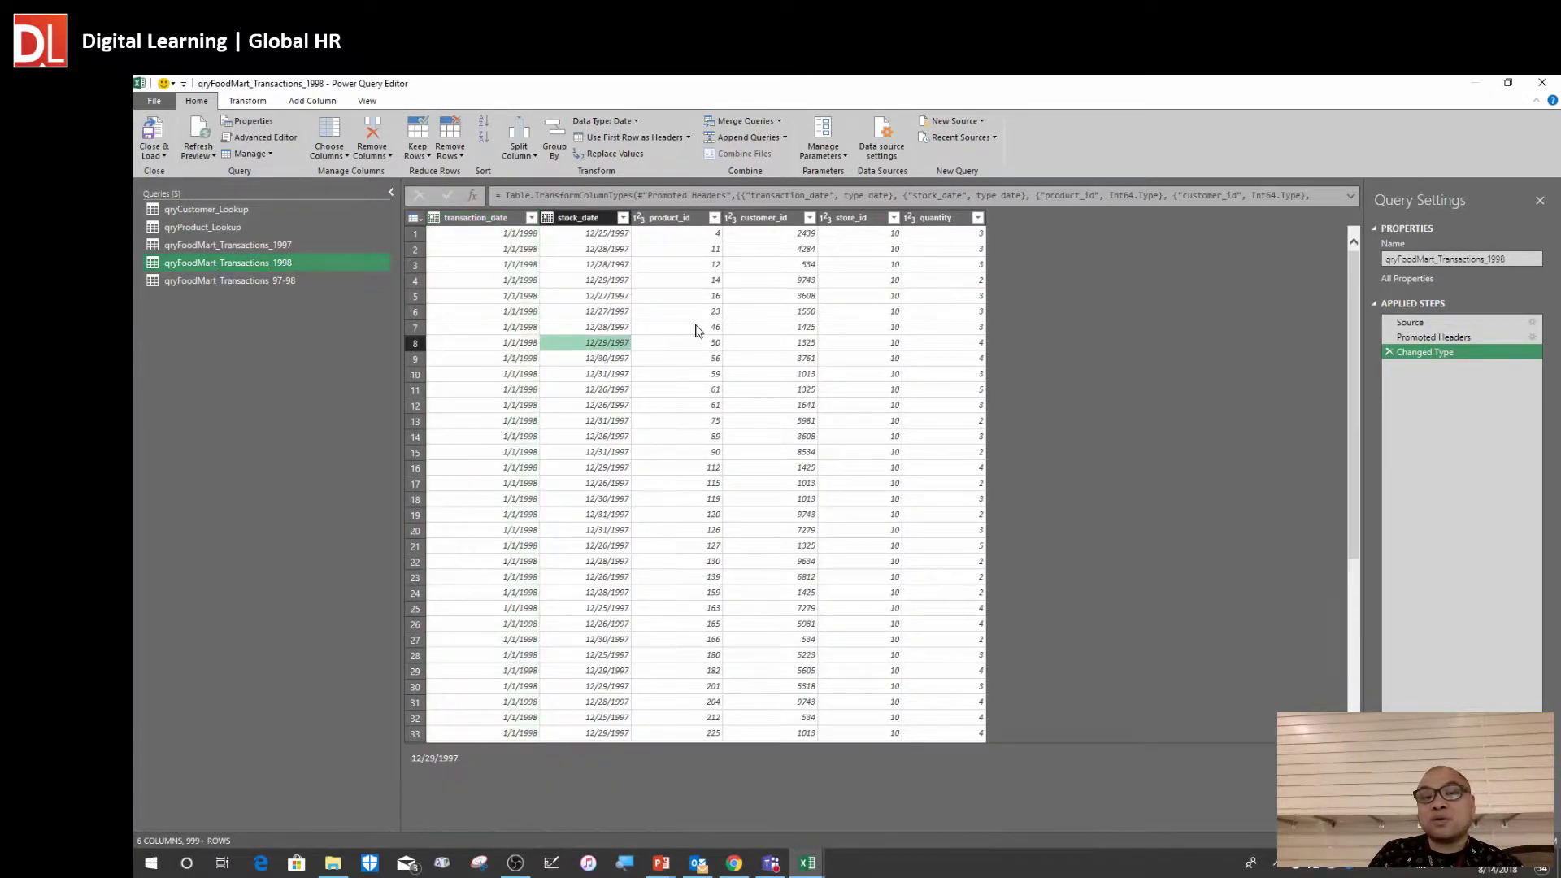
{"action": "left_click", "coordinate": [950, 298]}
Return to the qryFoodMart_Transactions_97-98 query and review its rows and columns against the two source queries
{"action": "left_click", "coordinate": [291, 279]}
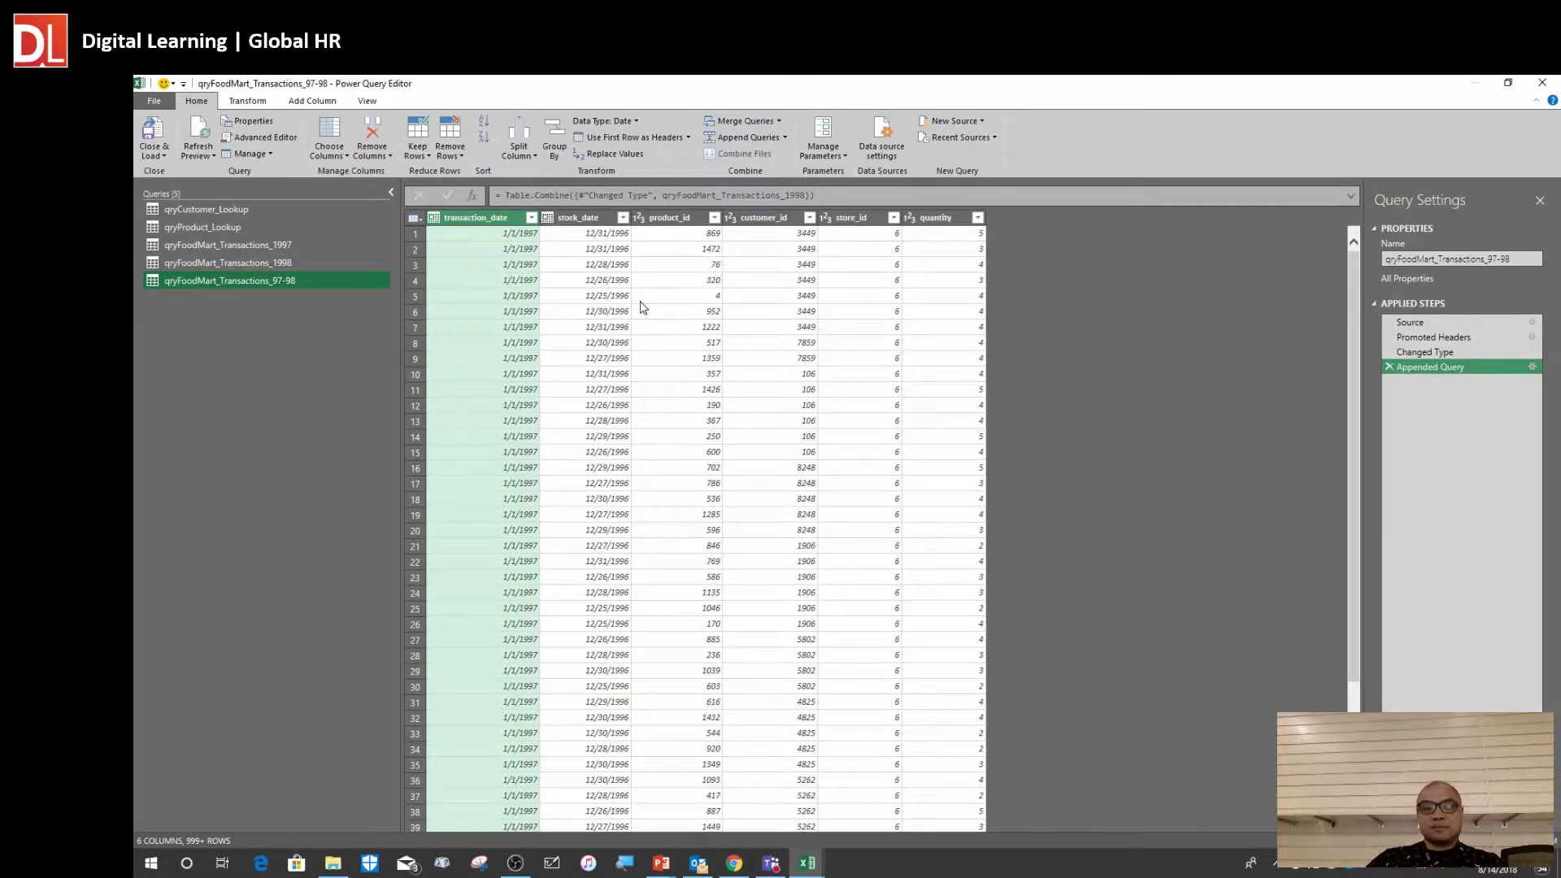
{"action": "left_click", "coordinate": [626, 334]}
{"action": "left_click", "coordinate": [749, 314]}
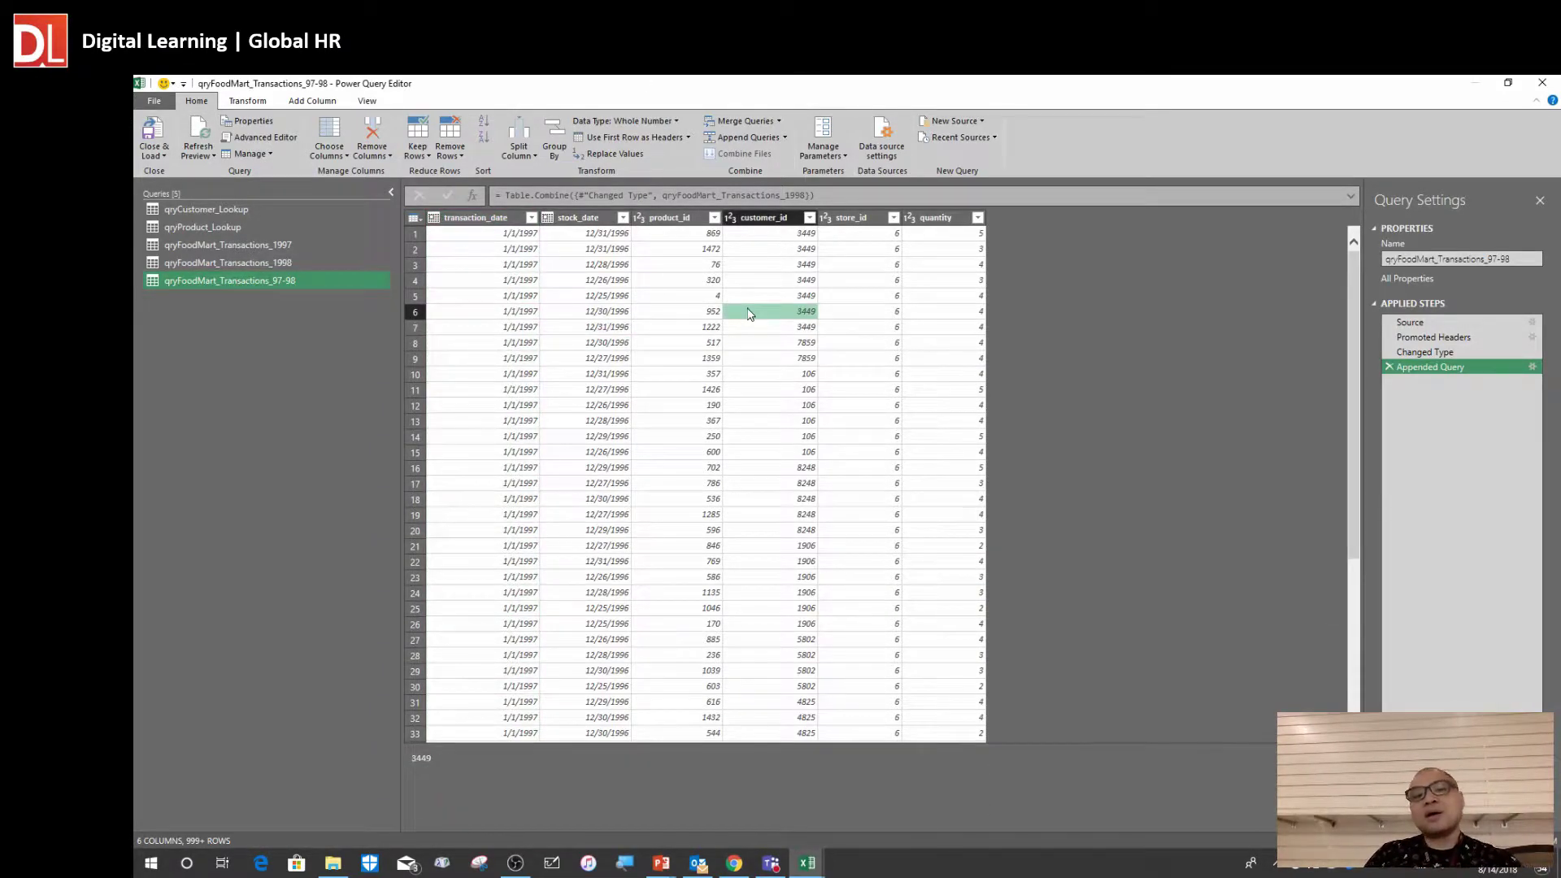
{"action": "left_click", "coordinate": [549, 344]}
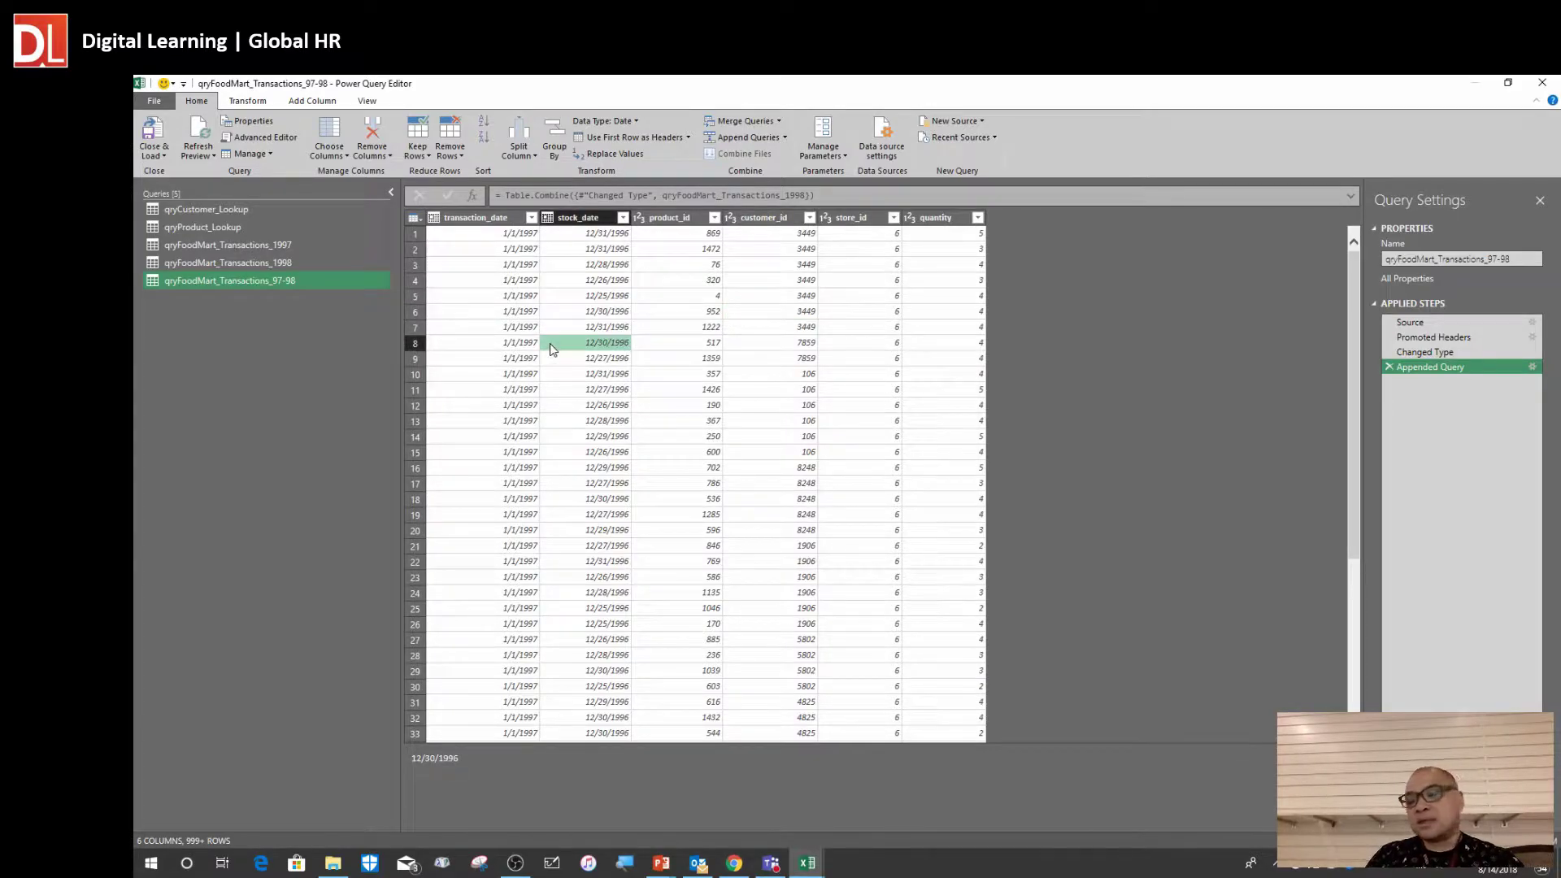
{"action": "left_click", "coordinate": [709, 265]}
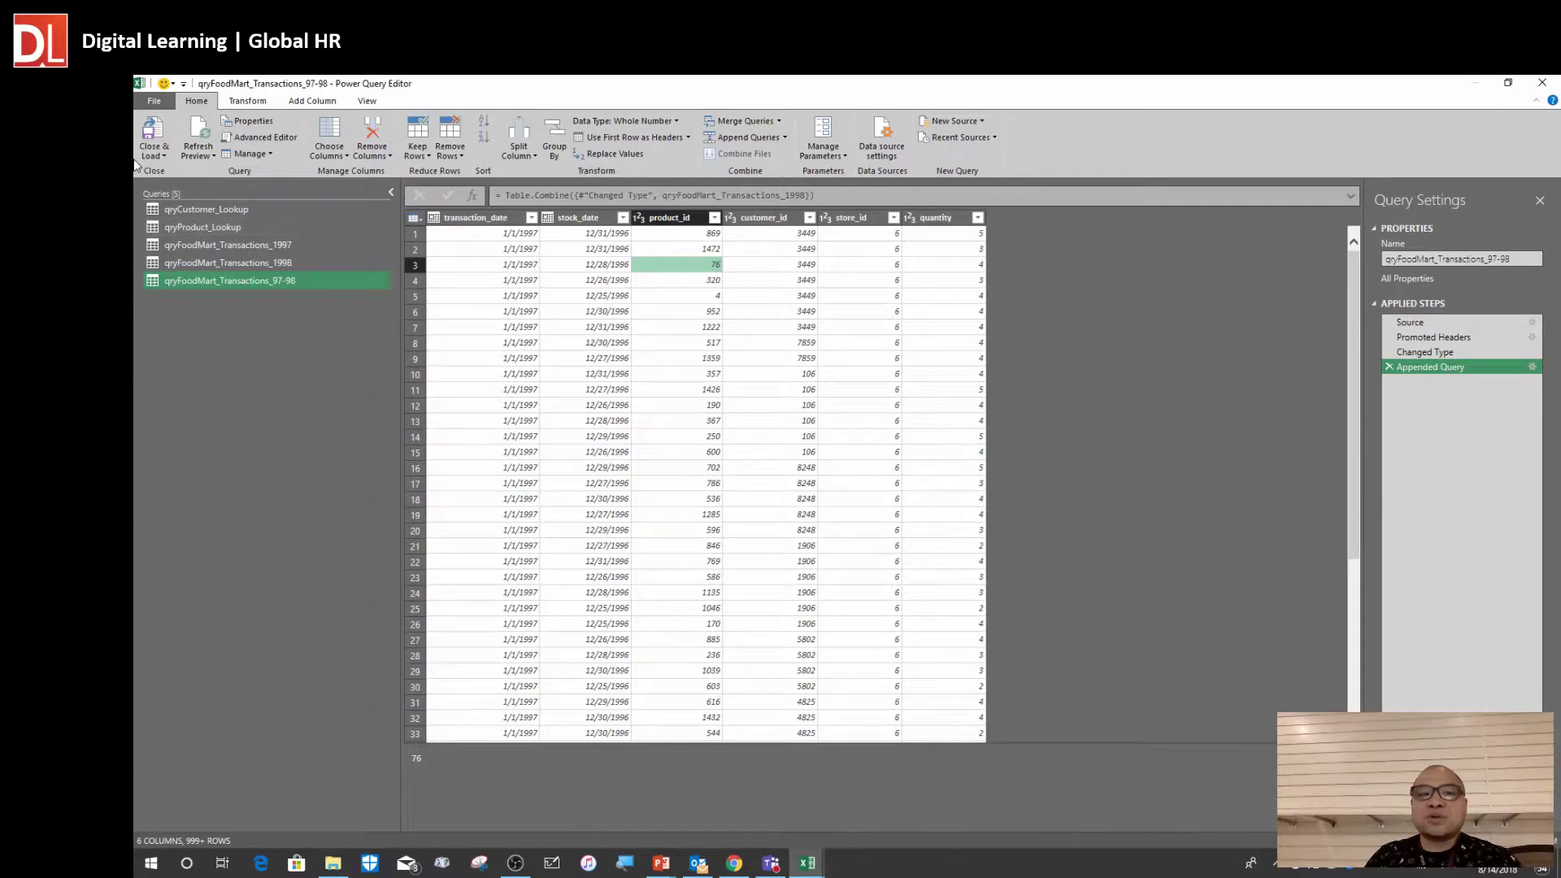
Close the query editor, load the qryFoodMart_Transactions_97-98 query to a new worksheet, and check its loaded row count
{"action": "left_click", "coordinate": [162, 158]}
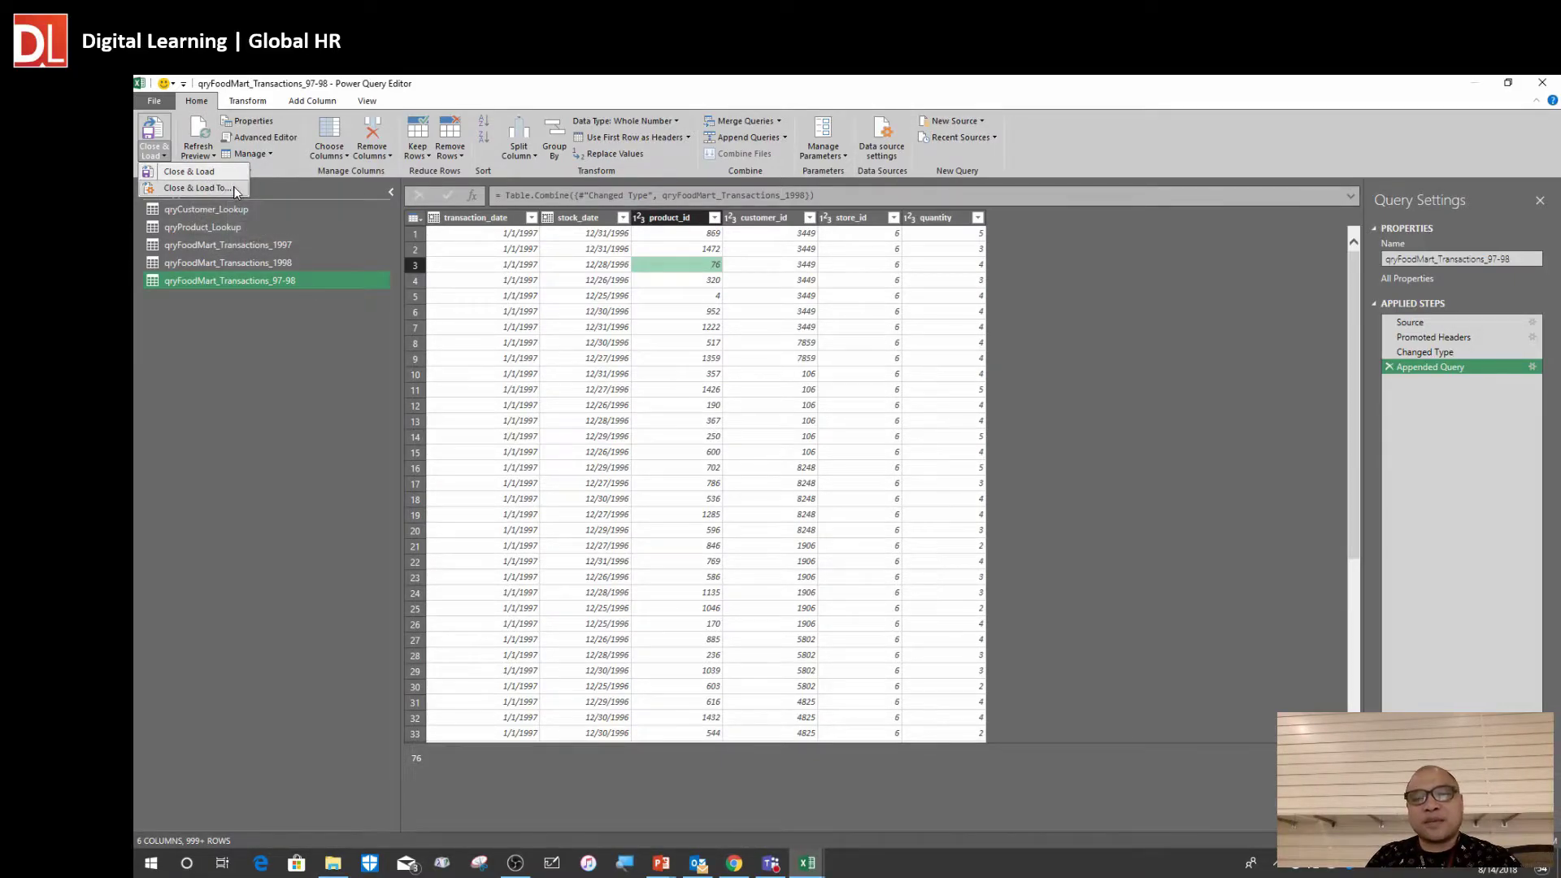
{"action": "left_click", "coordinate": [181, 178]}
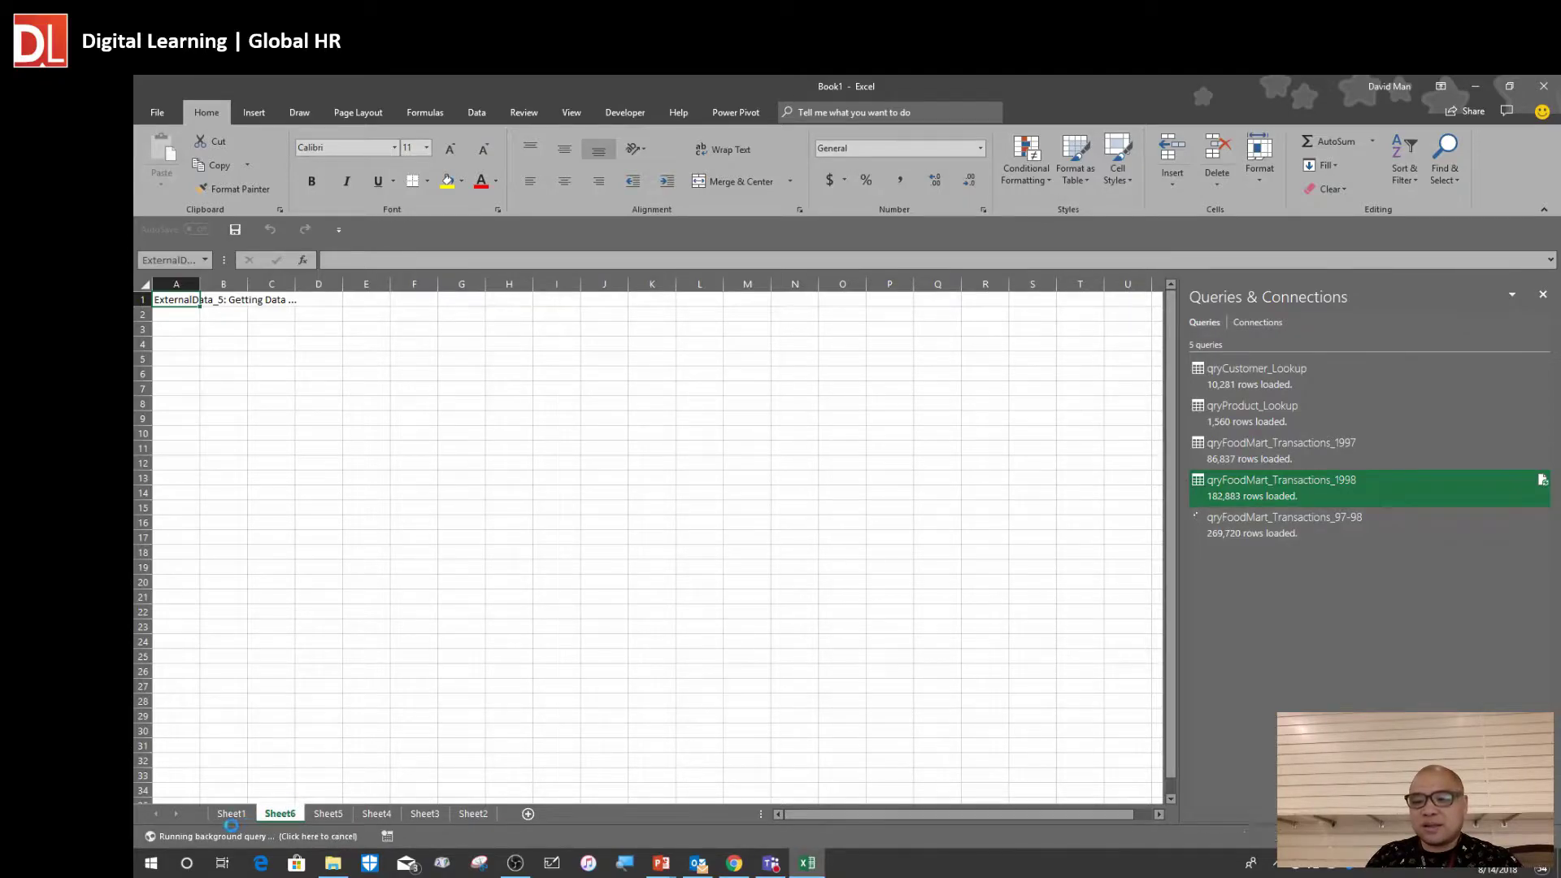
{"action": "left_click", "coordinate": [422, 508]}
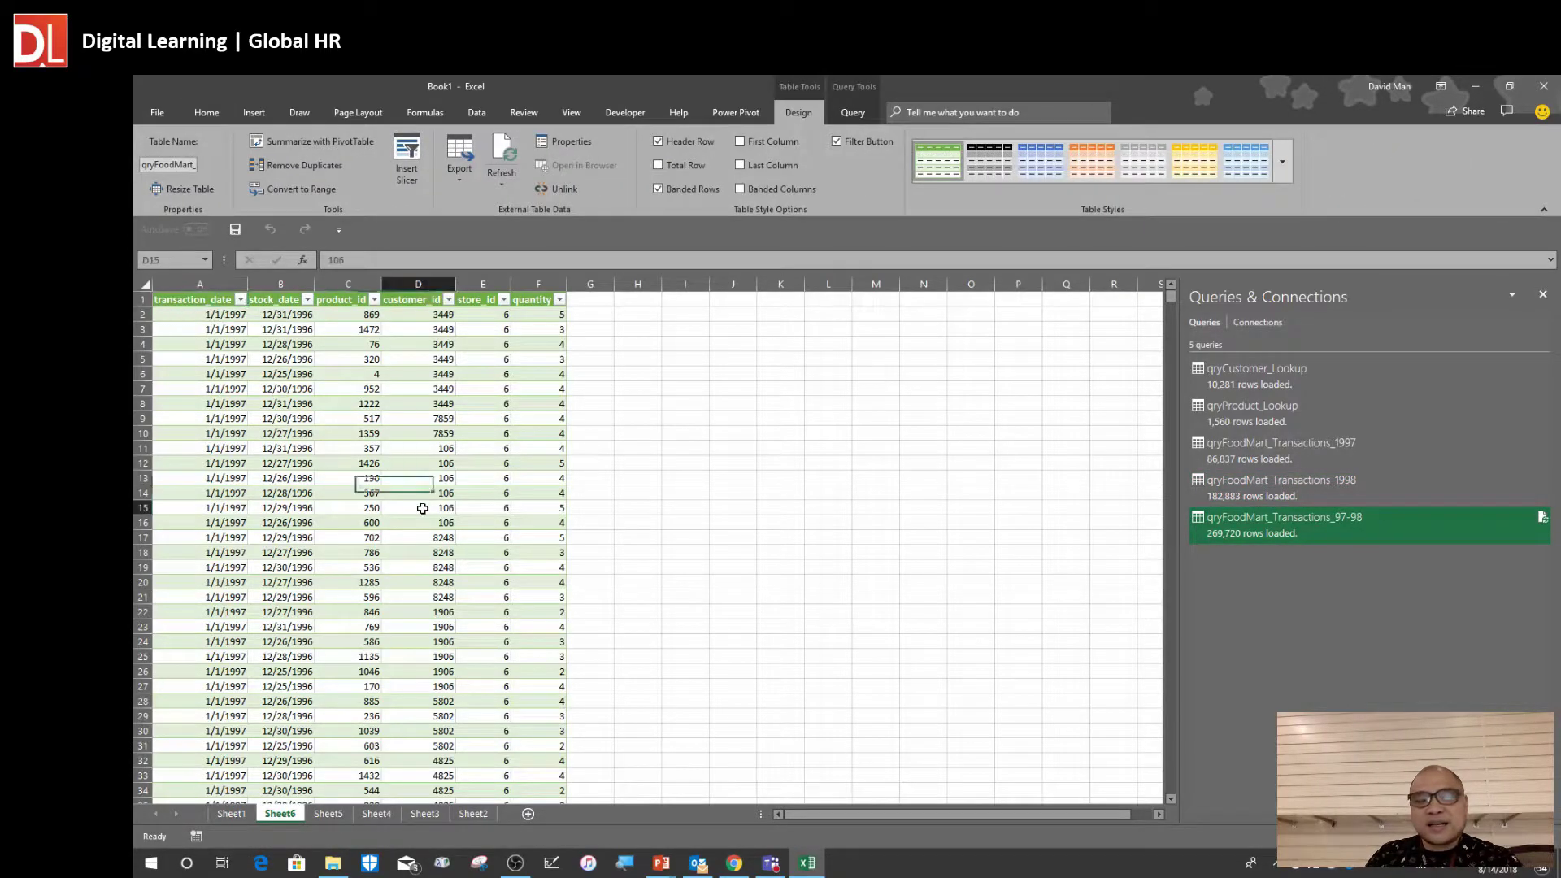
{"action": "mouse_move", "coordinate": [1242, 539]}
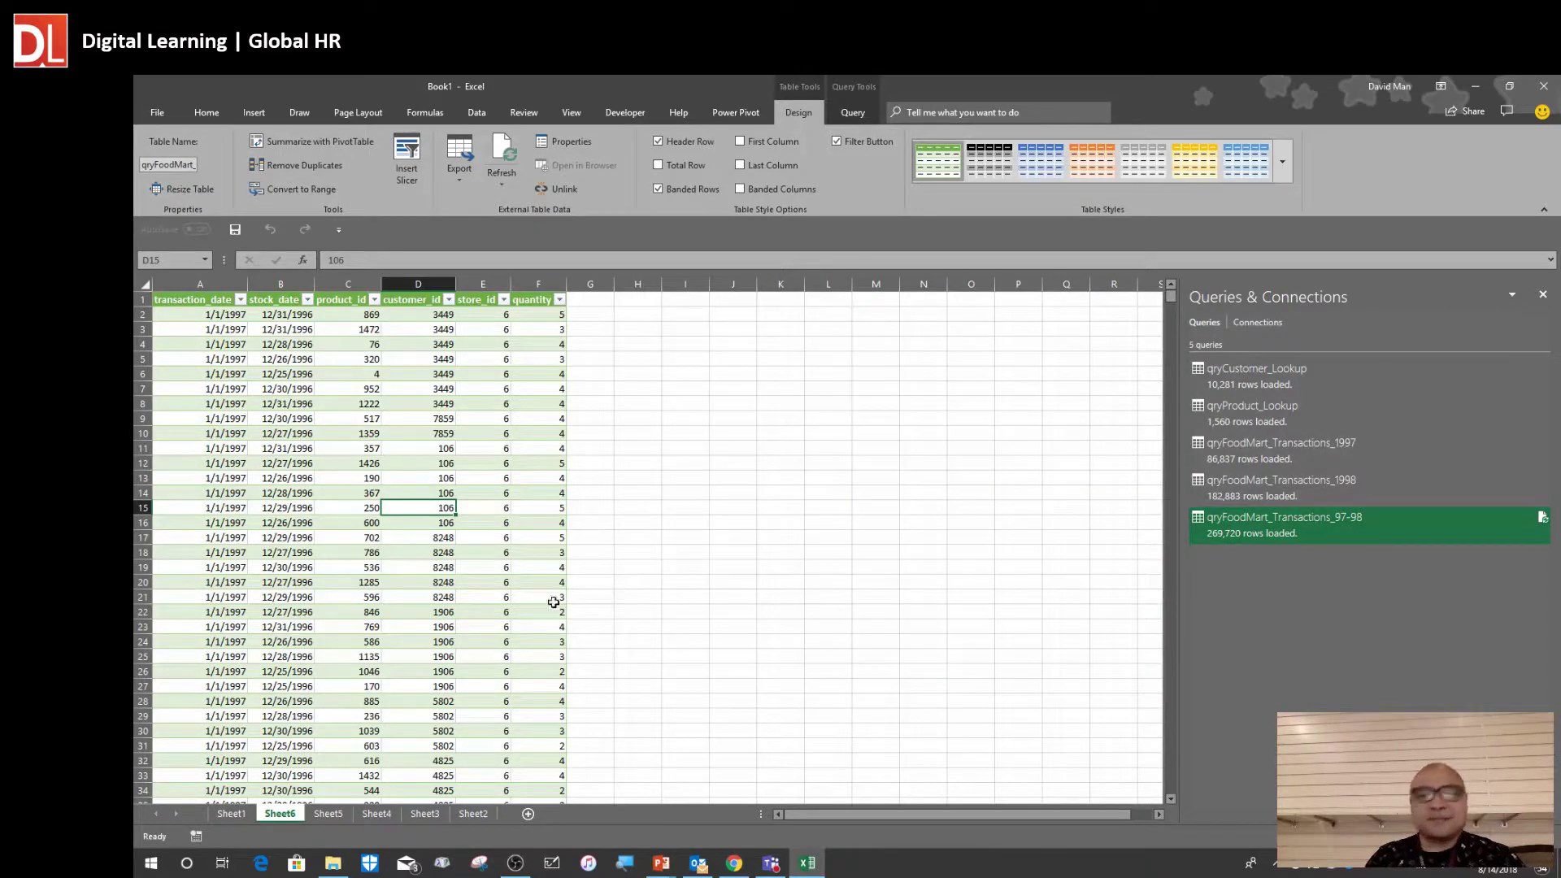
{"action": "left_click", "coordinate": [487, 462]}
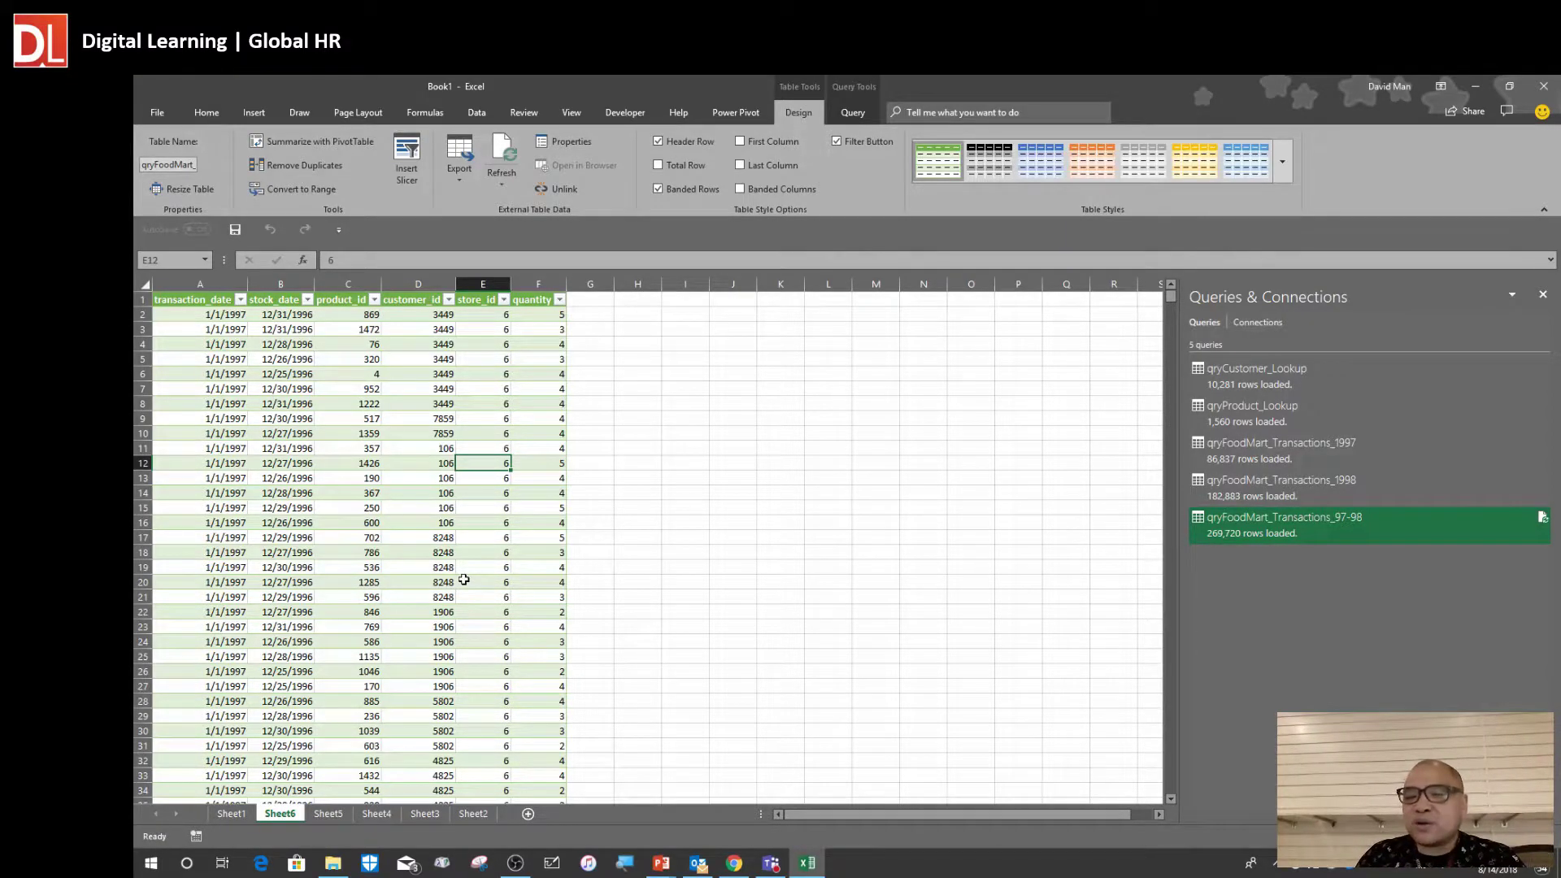
{"action": "left_click", "coordinate": [432, 657]}
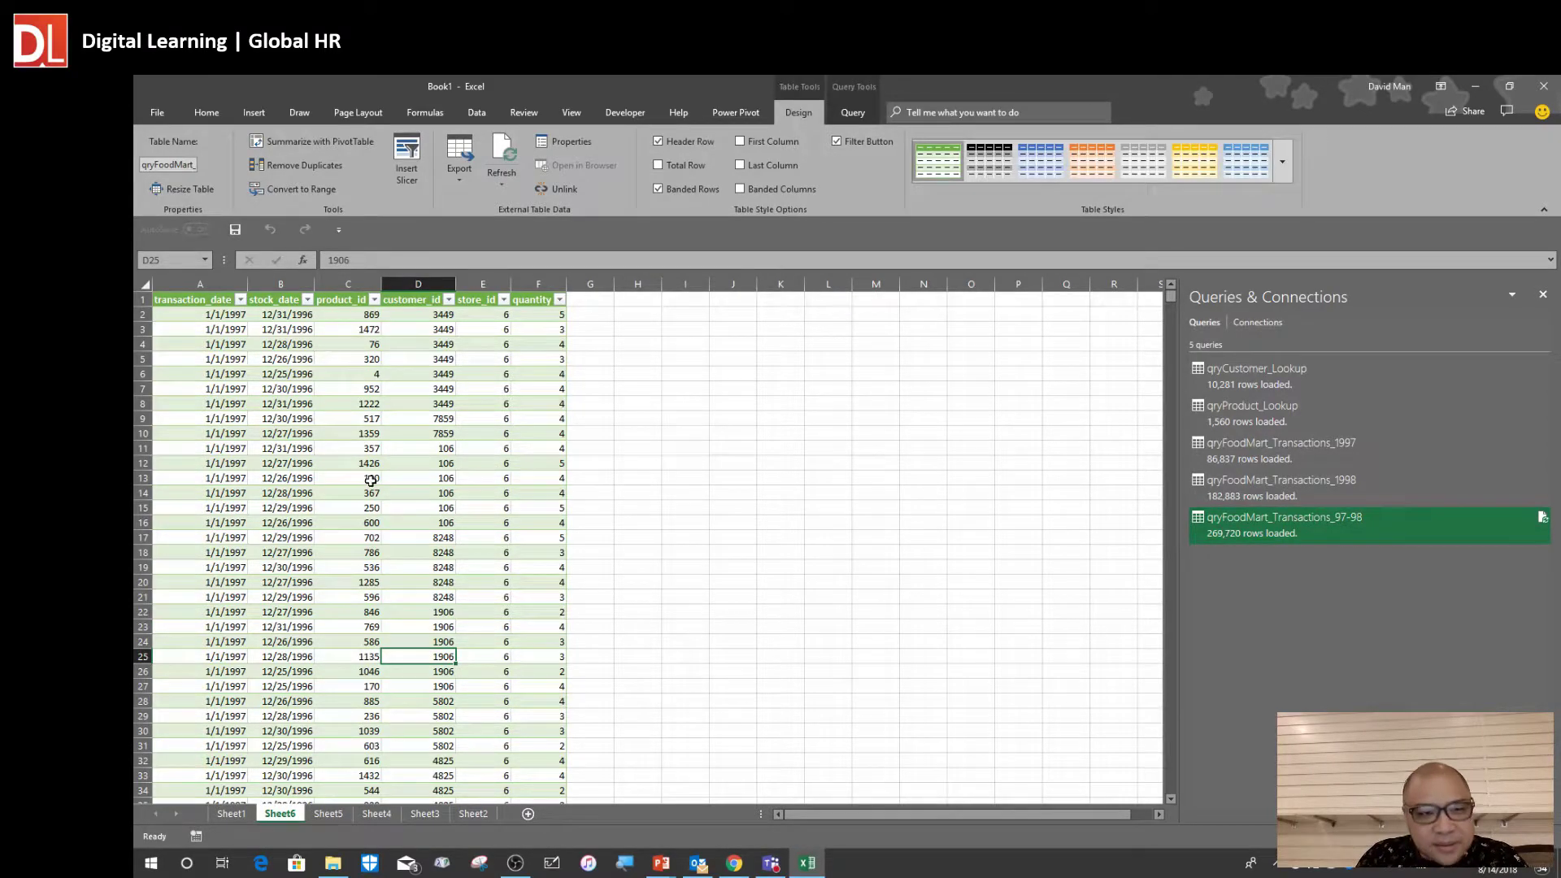
{"action": "left_click", "coordinate": [371, 480]}
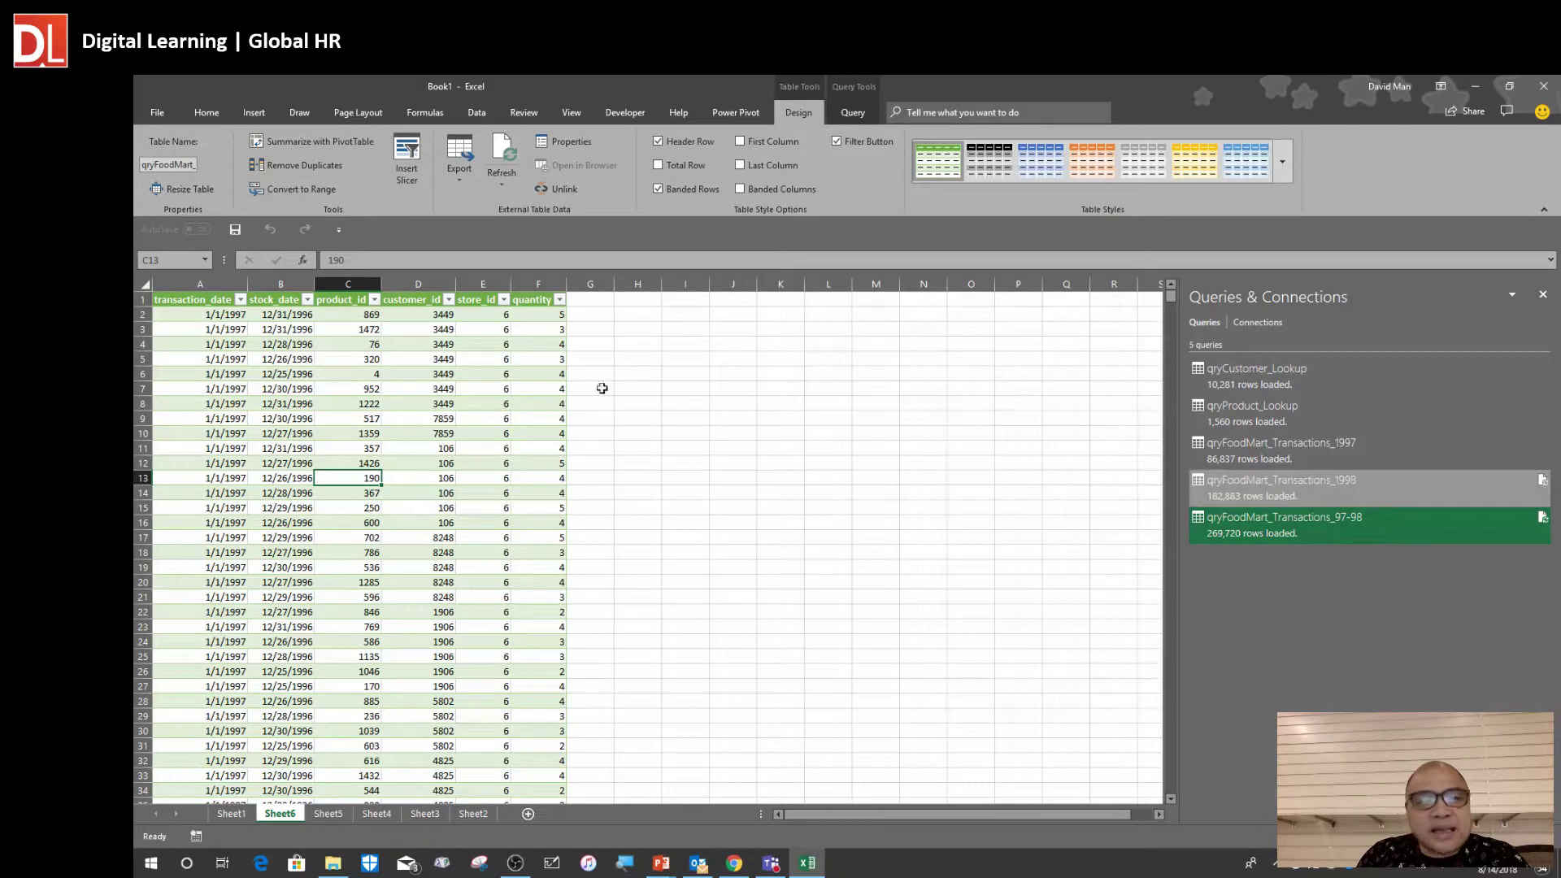
Widen the product_id and customer_id columns of the loaded transactions table
{"action": "left_click_drag", "start_coordinate": [381, 282], "coordinate": [584, 281]}
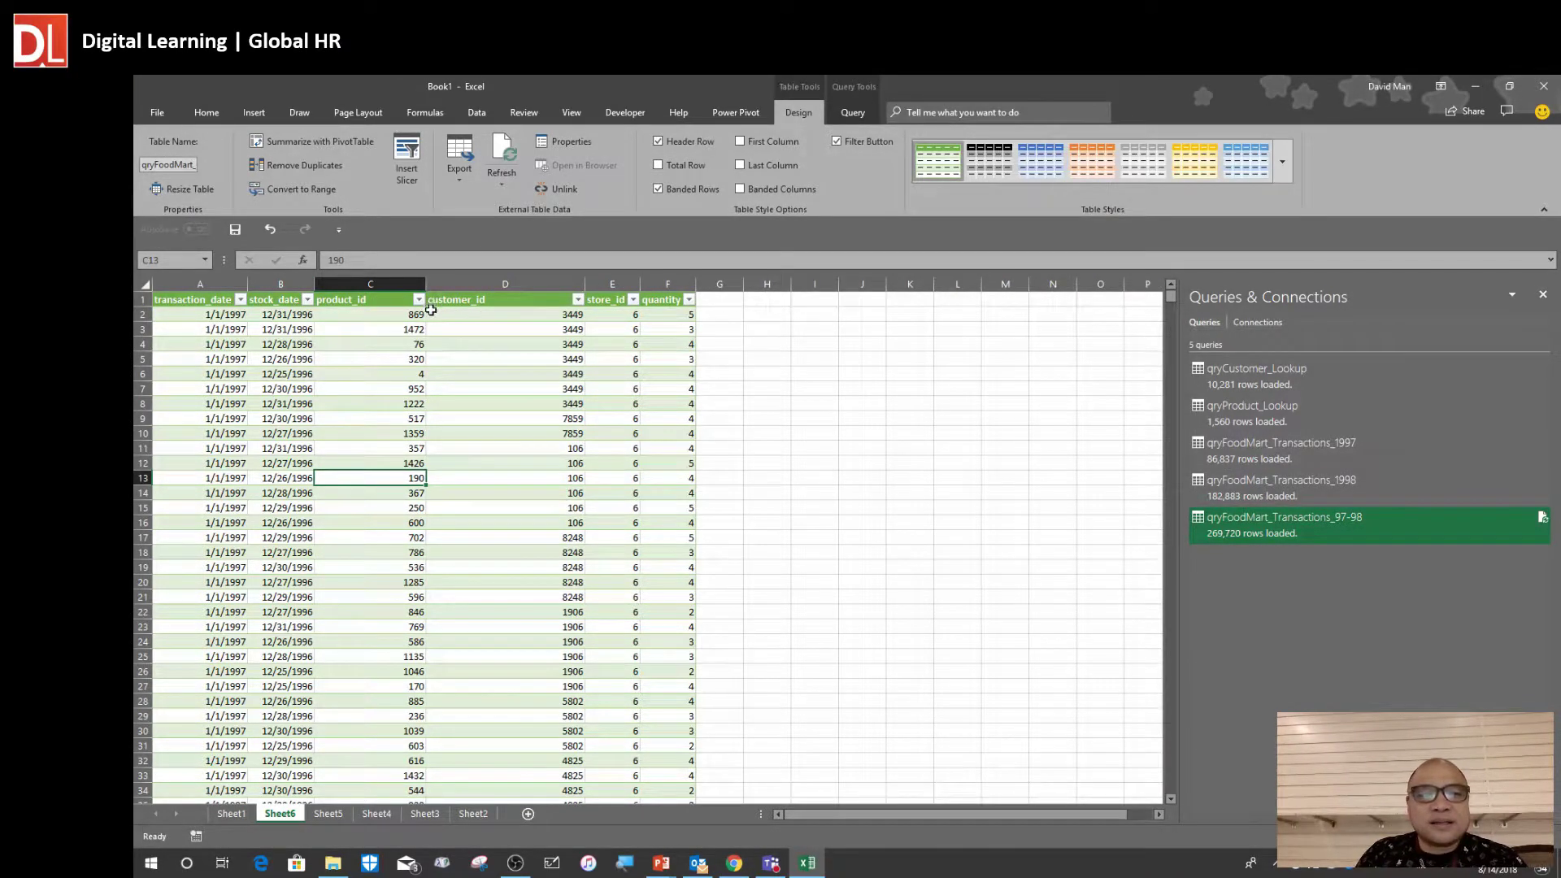
{"action": "left_click_drag", "start_coordinate": [424, 286], "coordinate": [444, 286]}
{"action": "left_click", "coordinate": [429, 434]}
{"action": "scroll", "coordinate": [444, 517], "scroll_direction": "up", "scroll_amount": 4}
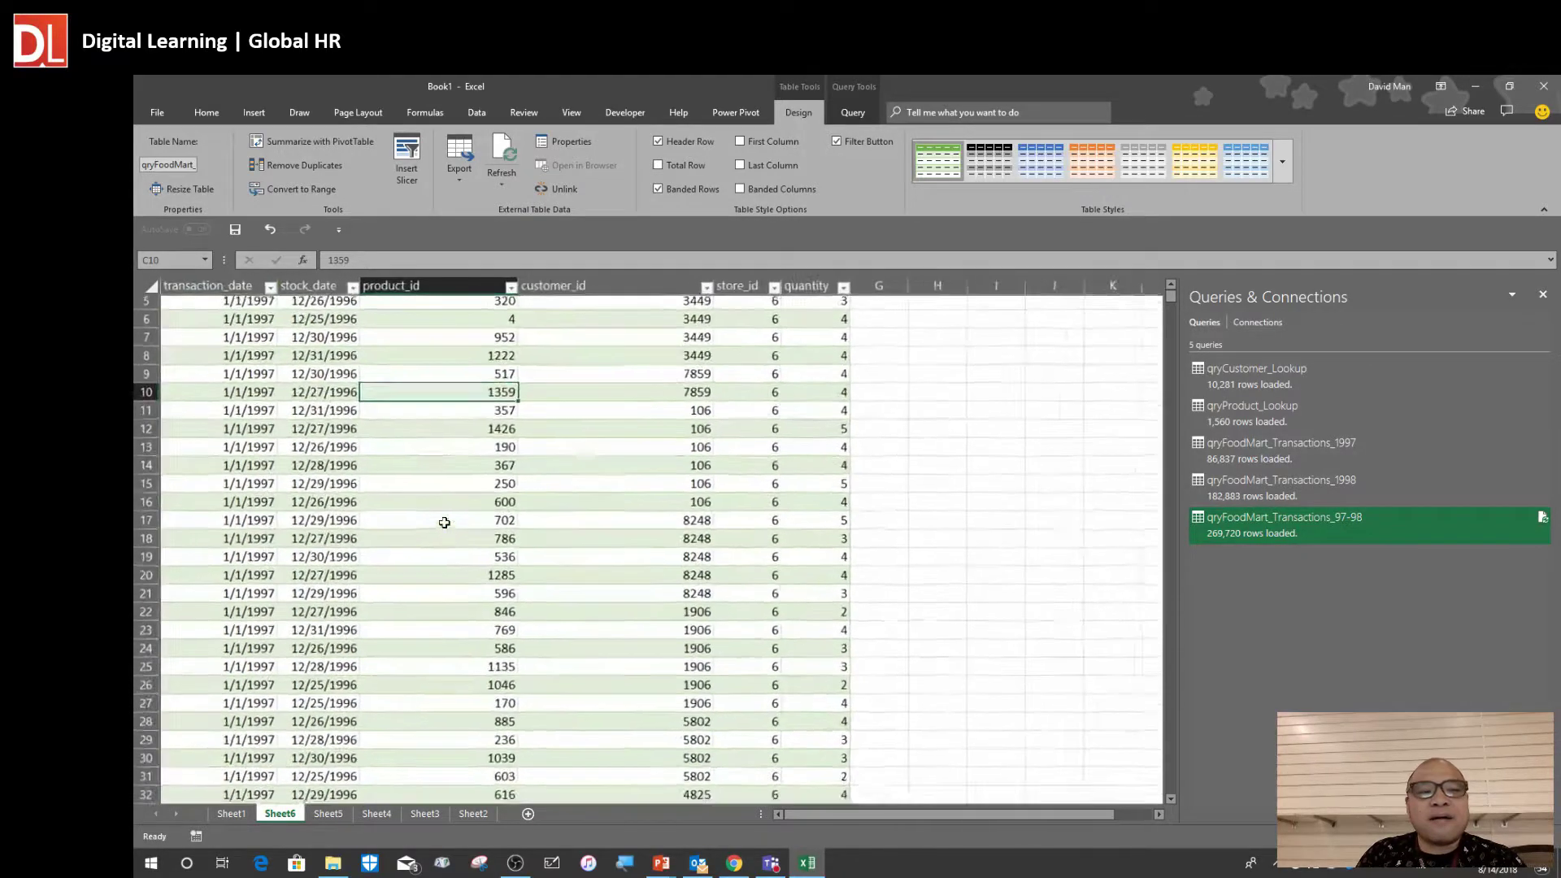
{"action": "scroll", "coordinate": [451, 531], "scroll_direction": "up", "scroll_amount": 3}
{"action": "left_click", "coordinate": [560, 366]}
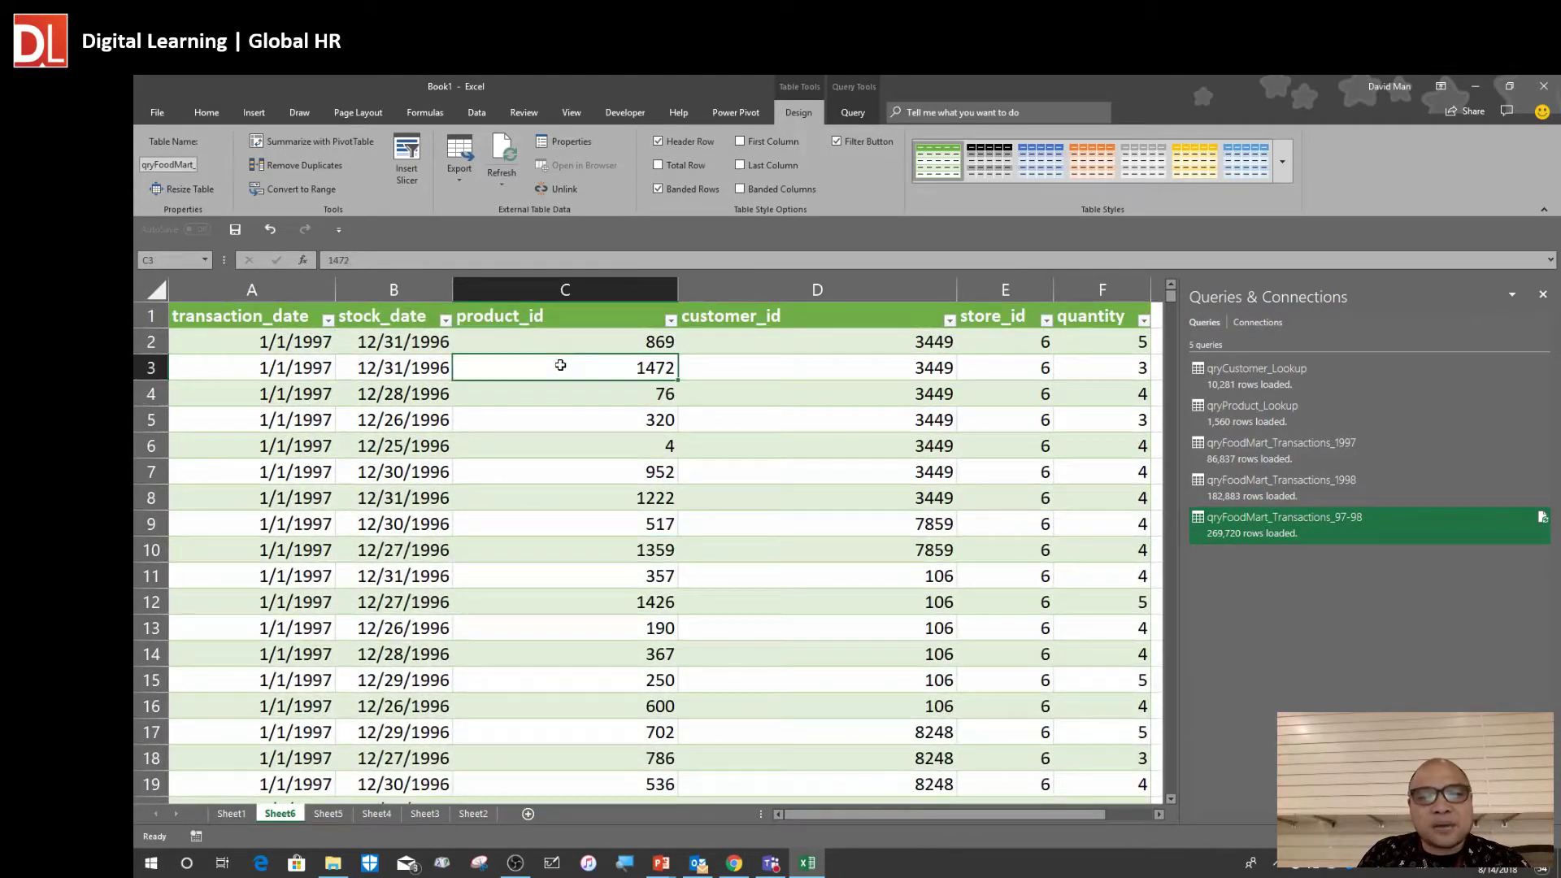
{"action": "left_click", "coordinate": [784, 359]}
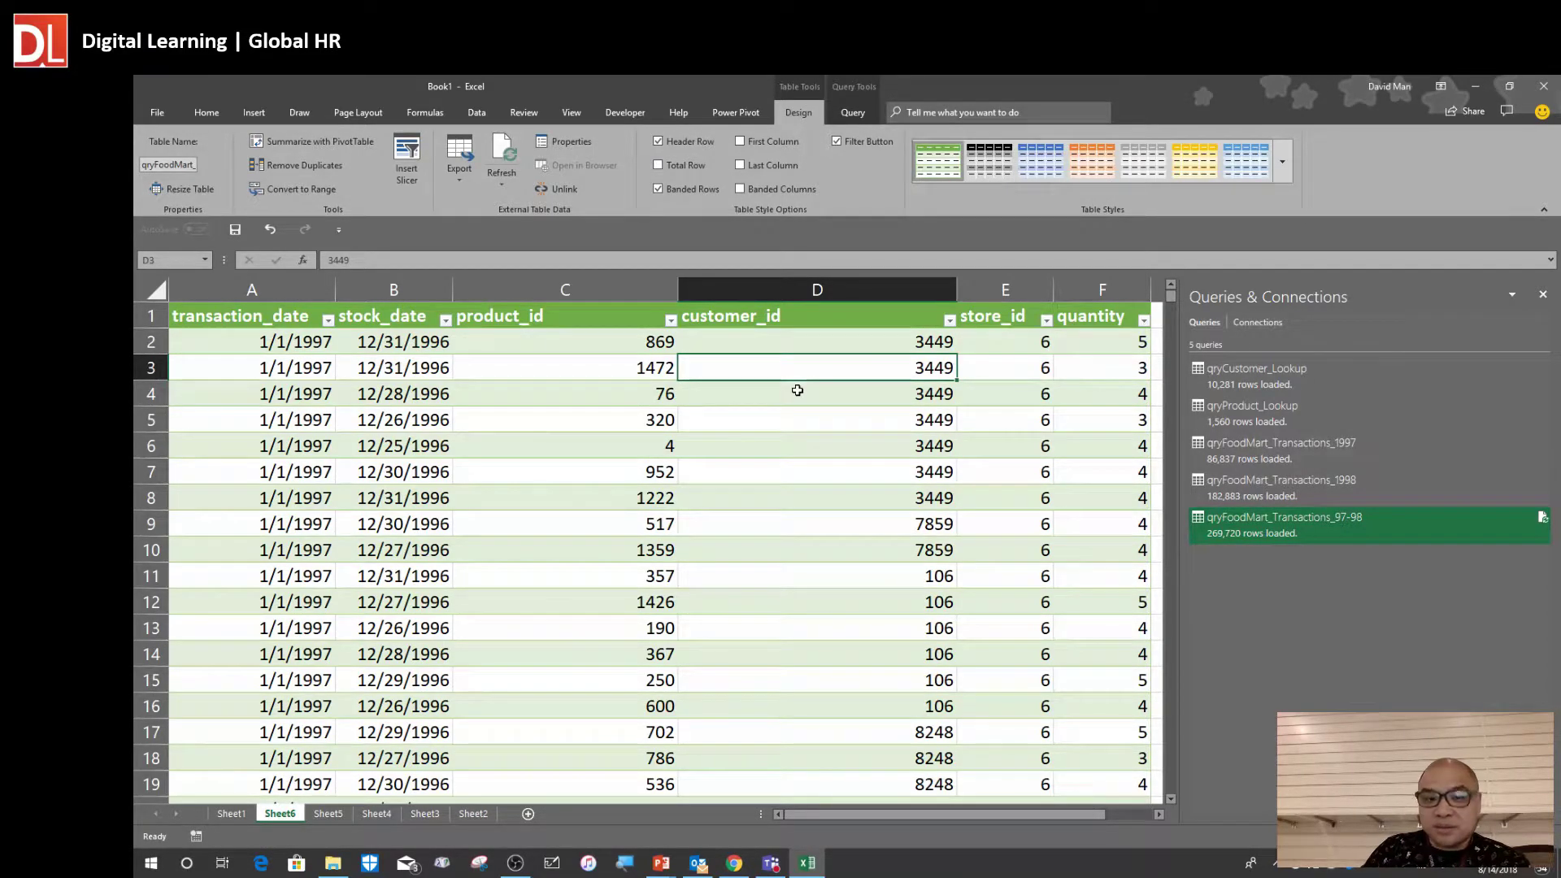
{"action": "left_click", "coordinate": [608, 372]}
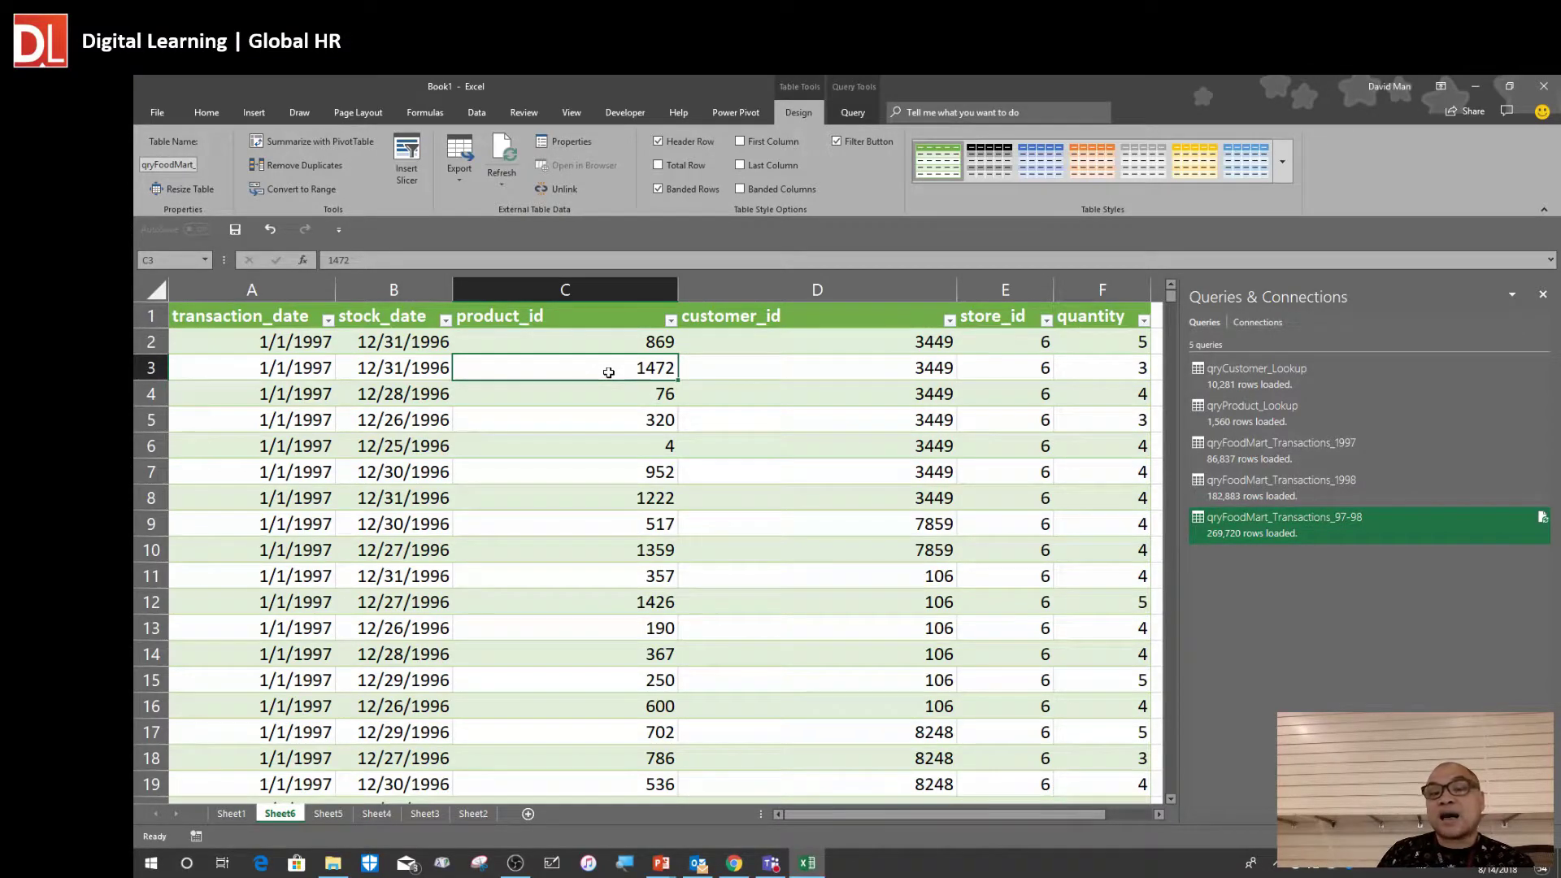
{"action": "left_click", "coordinate": [816, 425]}
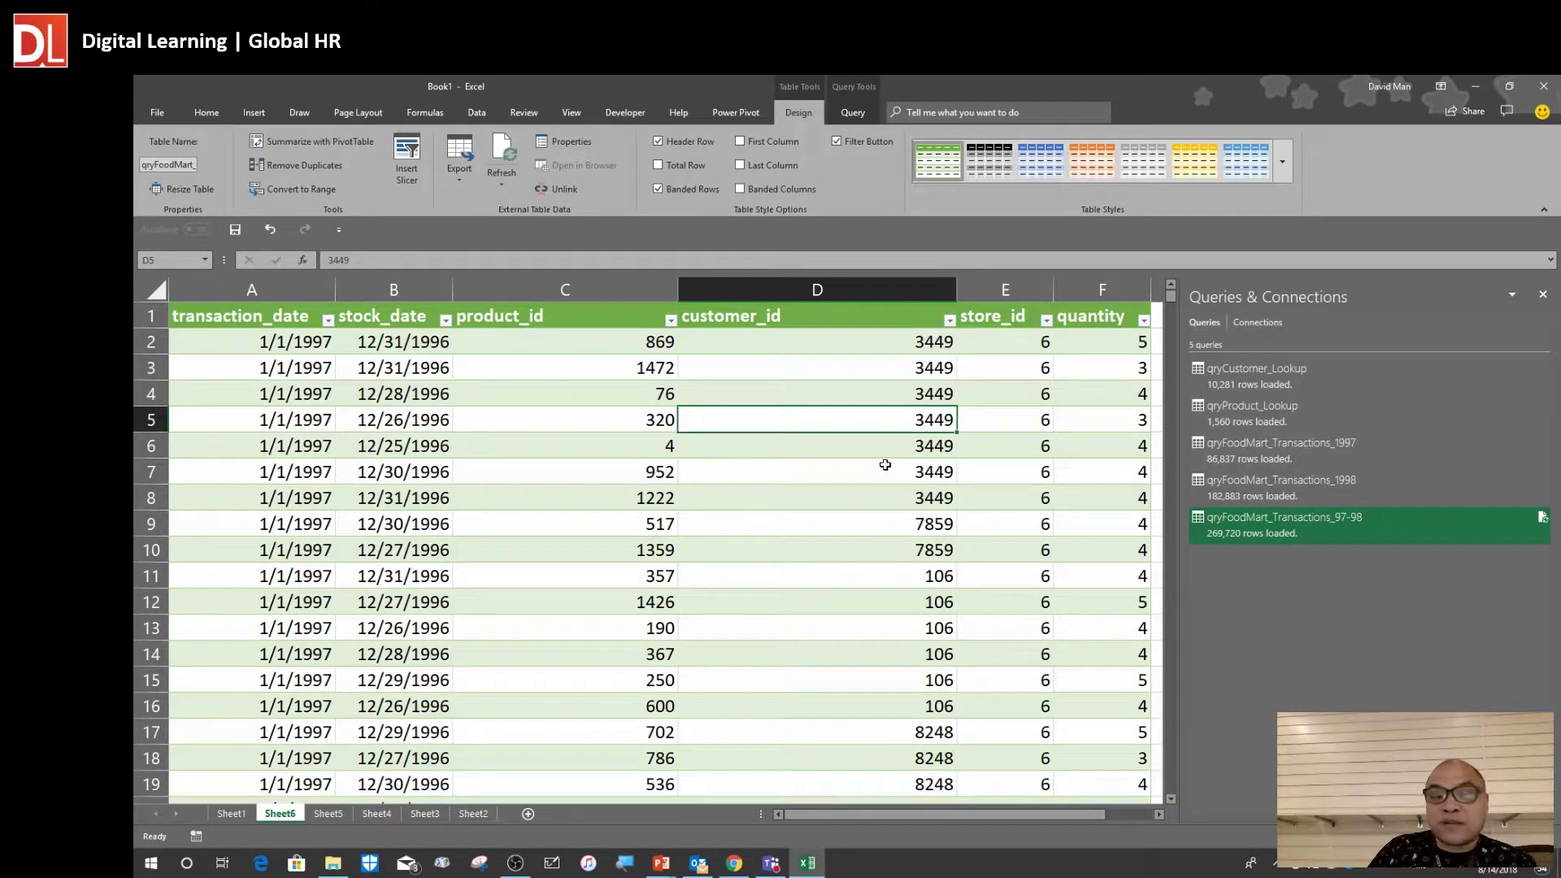
{"action": "left_click", "coordinate": [845, 385]}
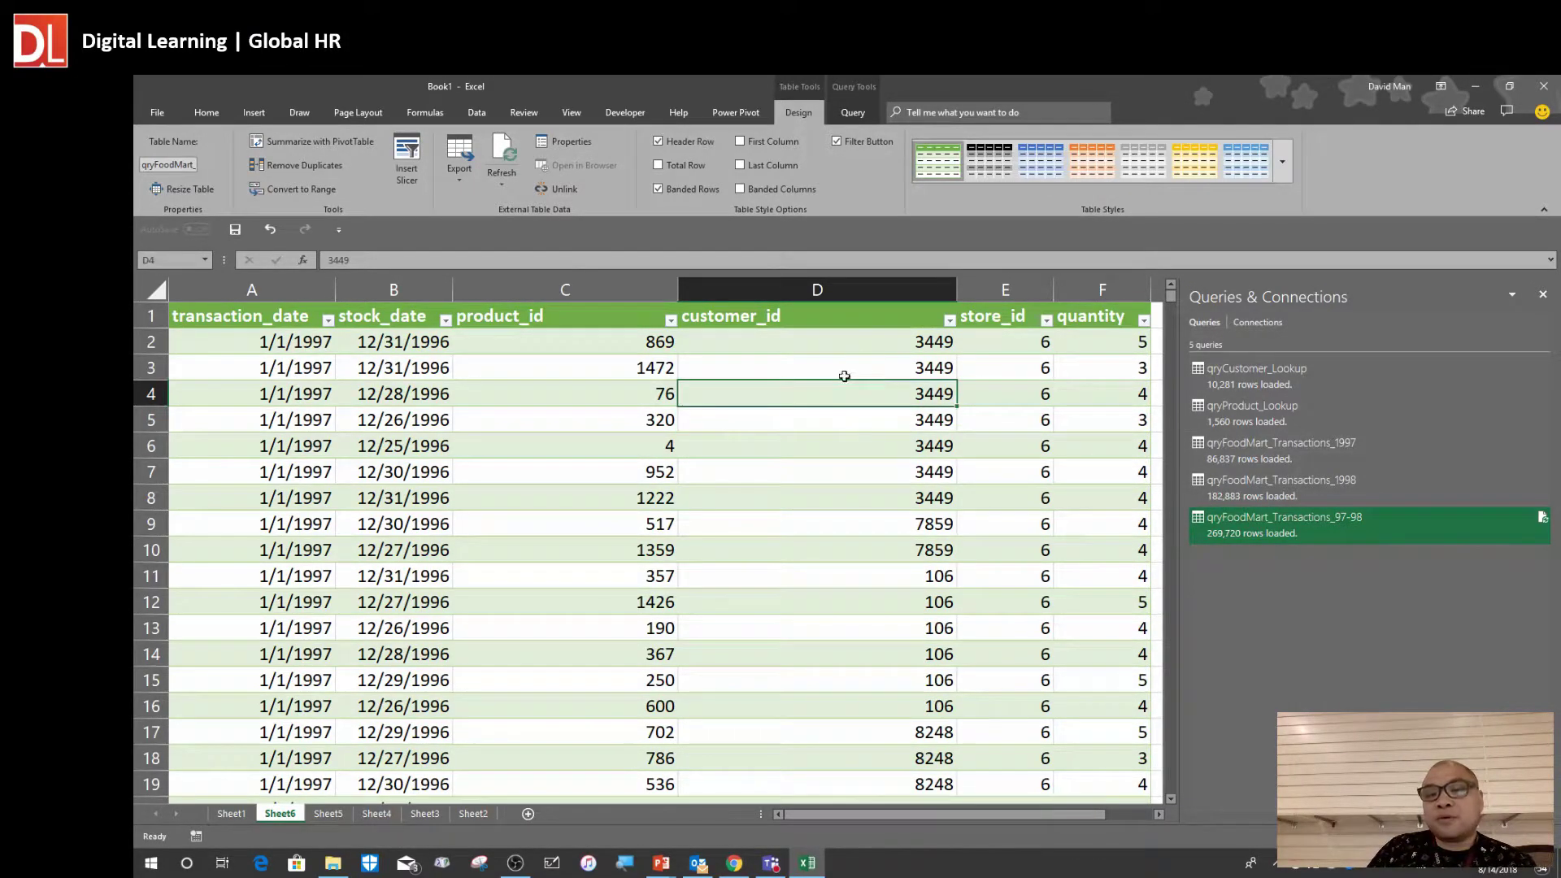
{"action": "left_click", "coordinate": [825, 367]}
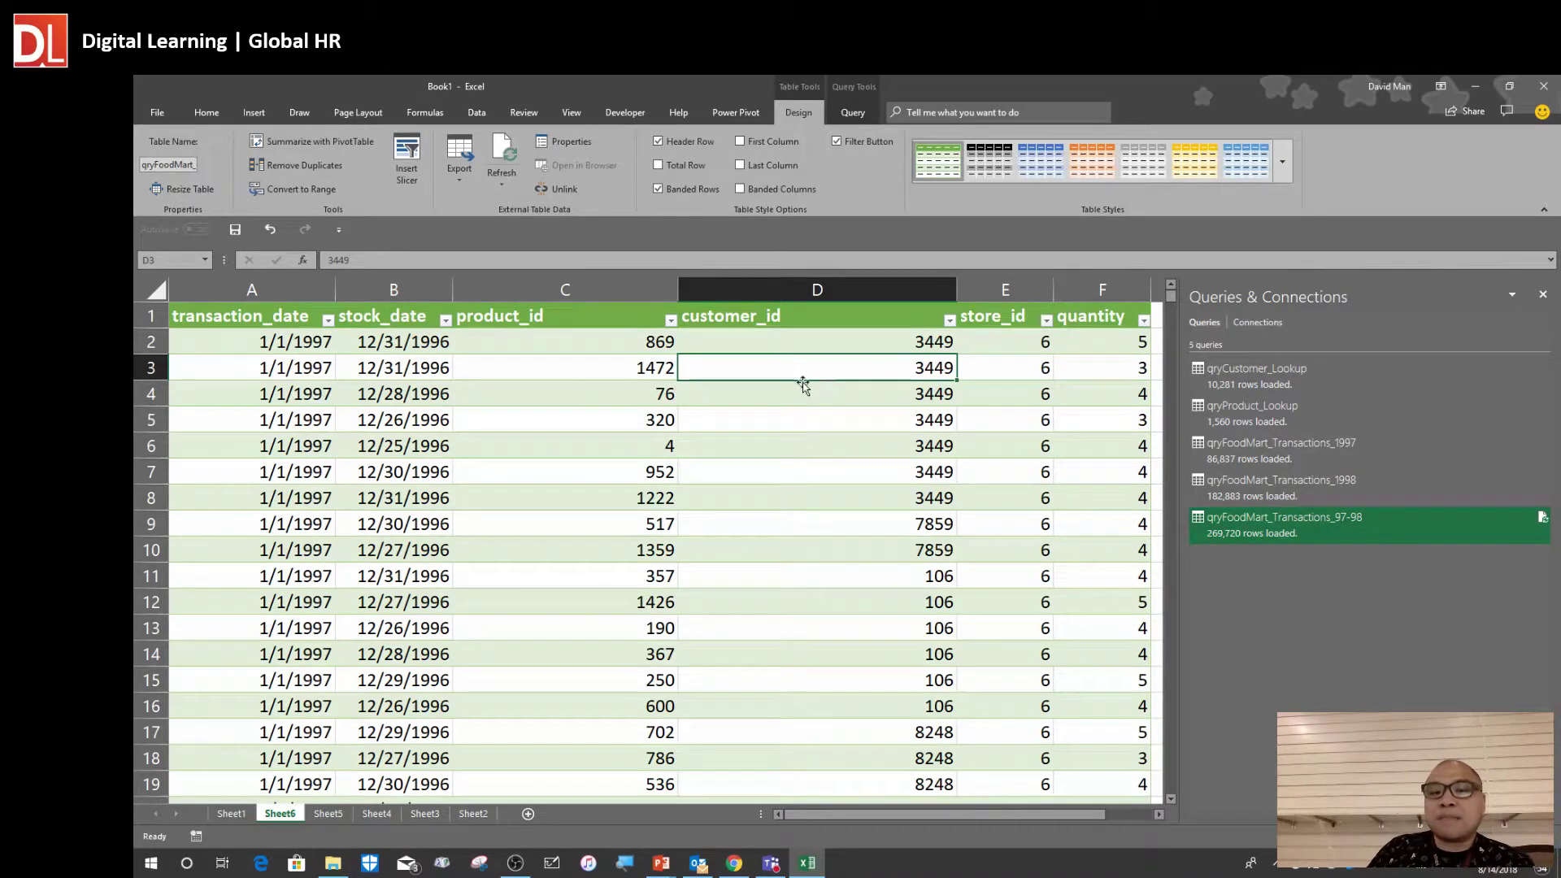
{"action": "left_click", "coordinate": [780, 395]}
{"action": "left_click", "coordinate": [781, 374]}
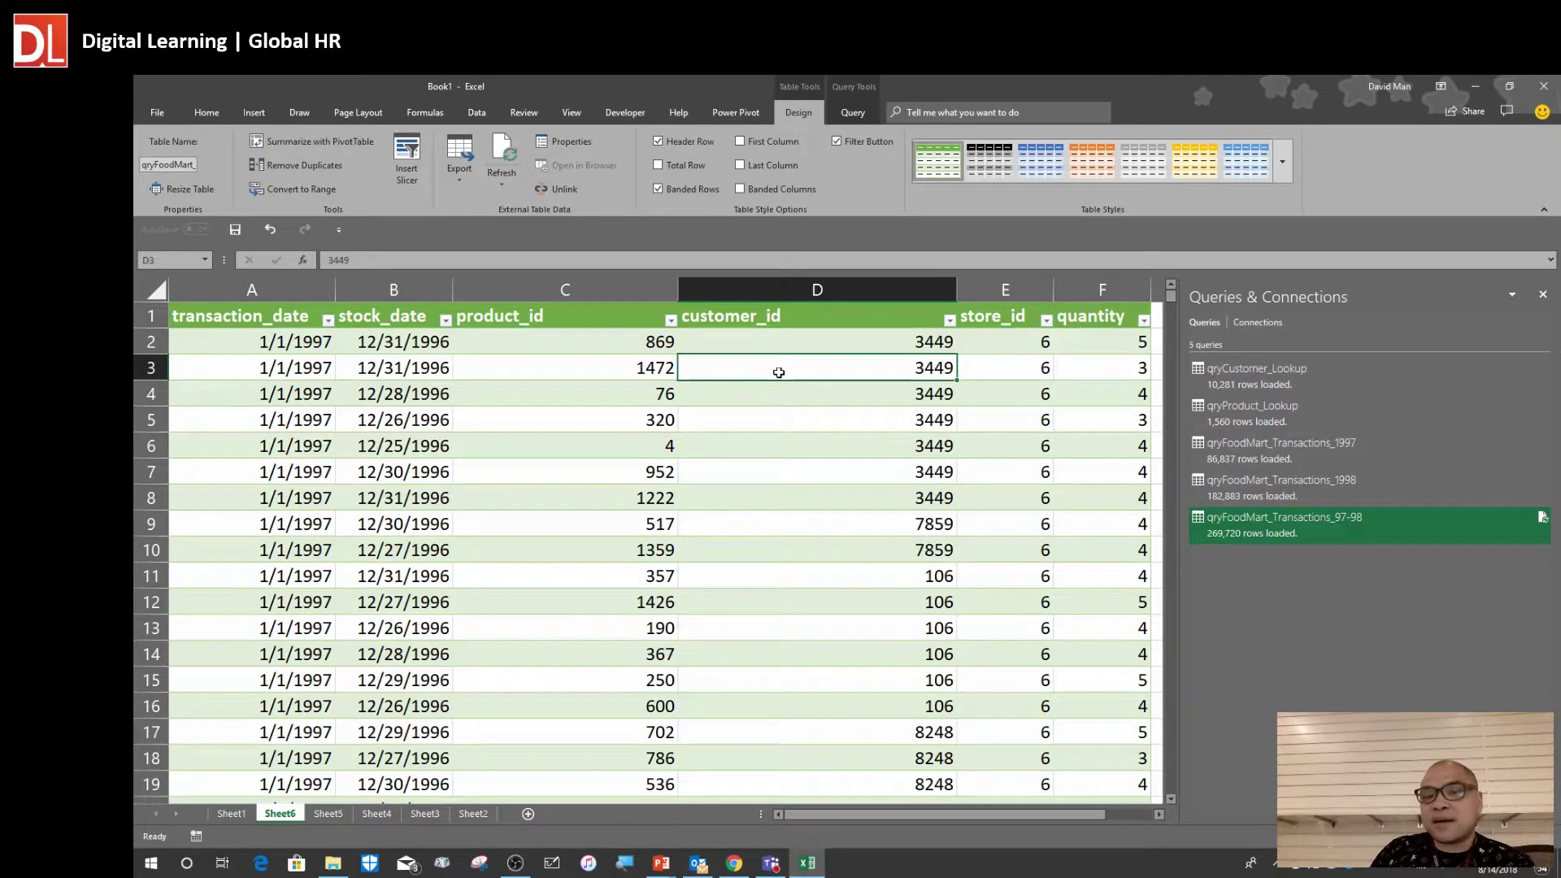
{"action": "left_click", "coordinate": [593, 426]}
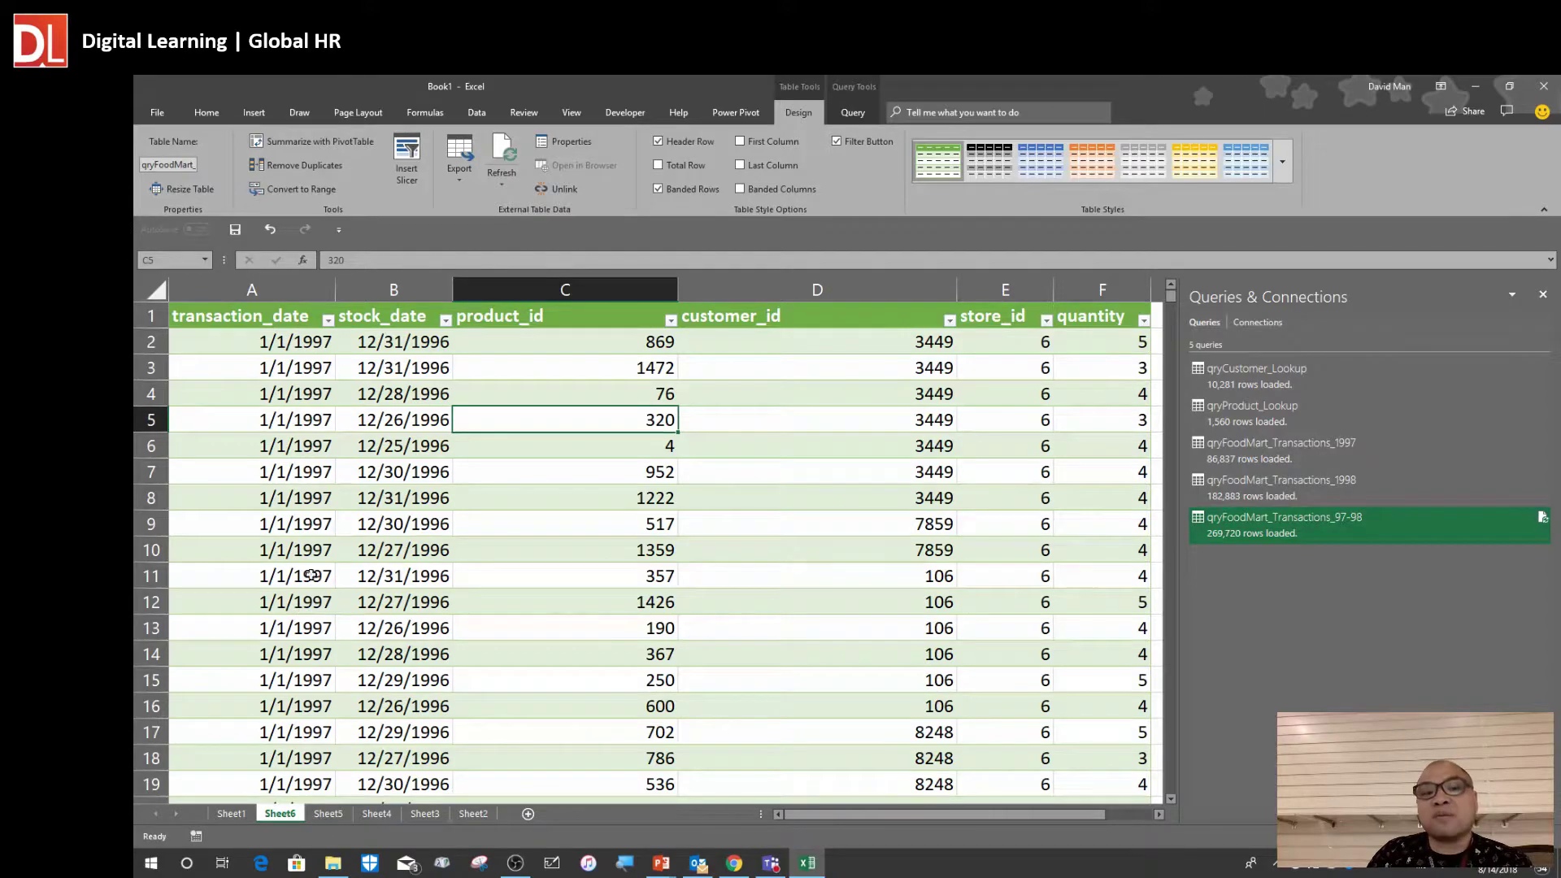
{"action": "left_click", "coordinate": [769, 397]}
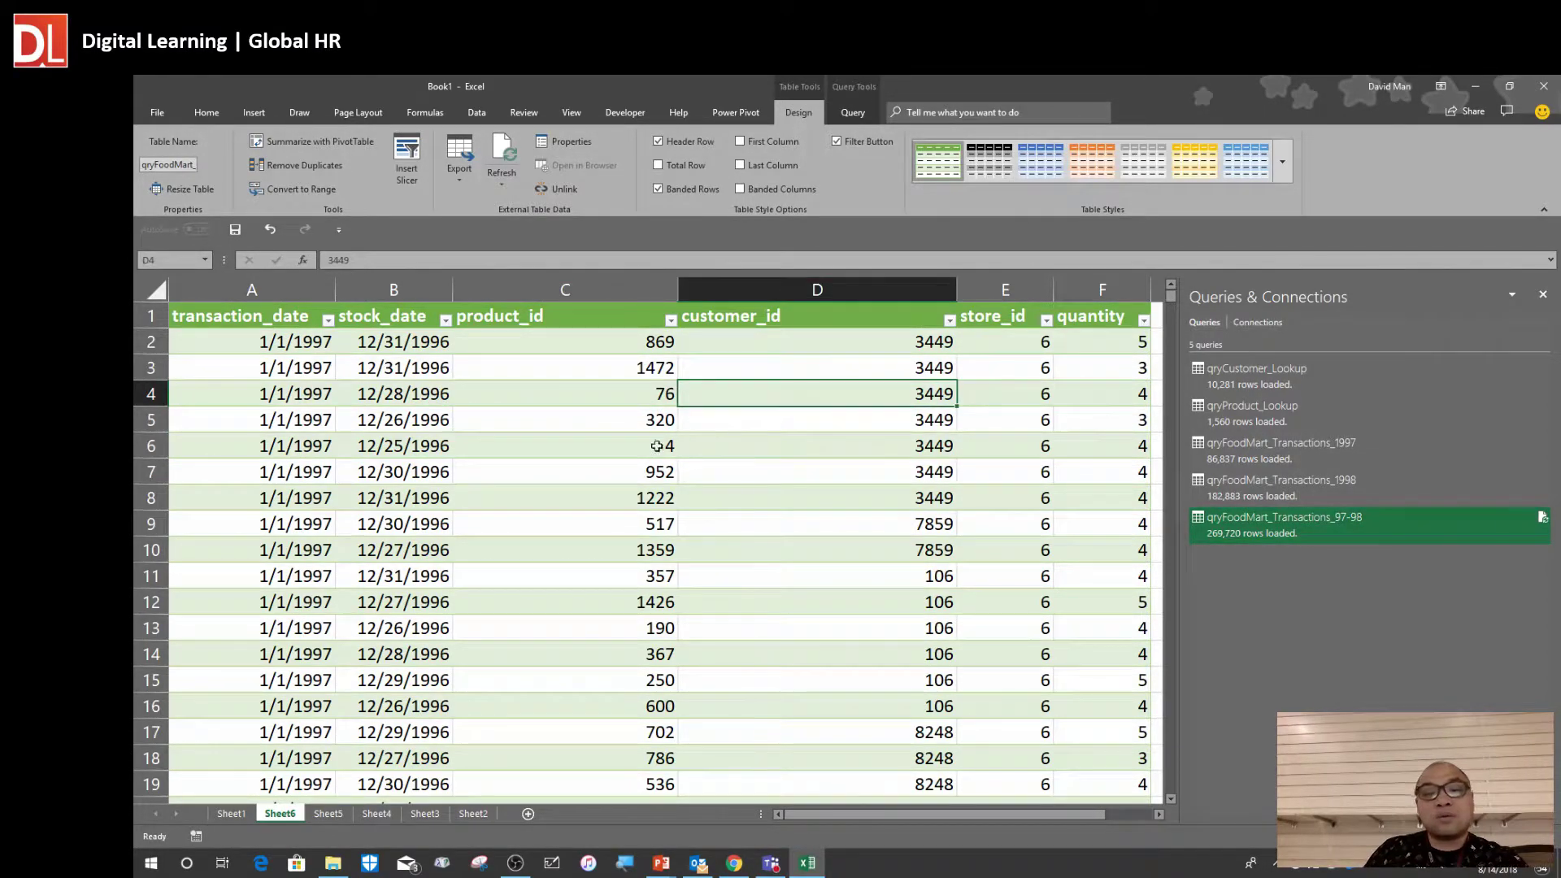
{"action": "left_click", "coordinate": [587, 453]}
{"action": "left_click", "coordinate": [588, 463]}
{"action": "left_click", "coordinate": [805, 418]}
{"action": "left_click", "coordinate": [539, 421]}
{"action": "left_click", "coordinate": [715, 421]}
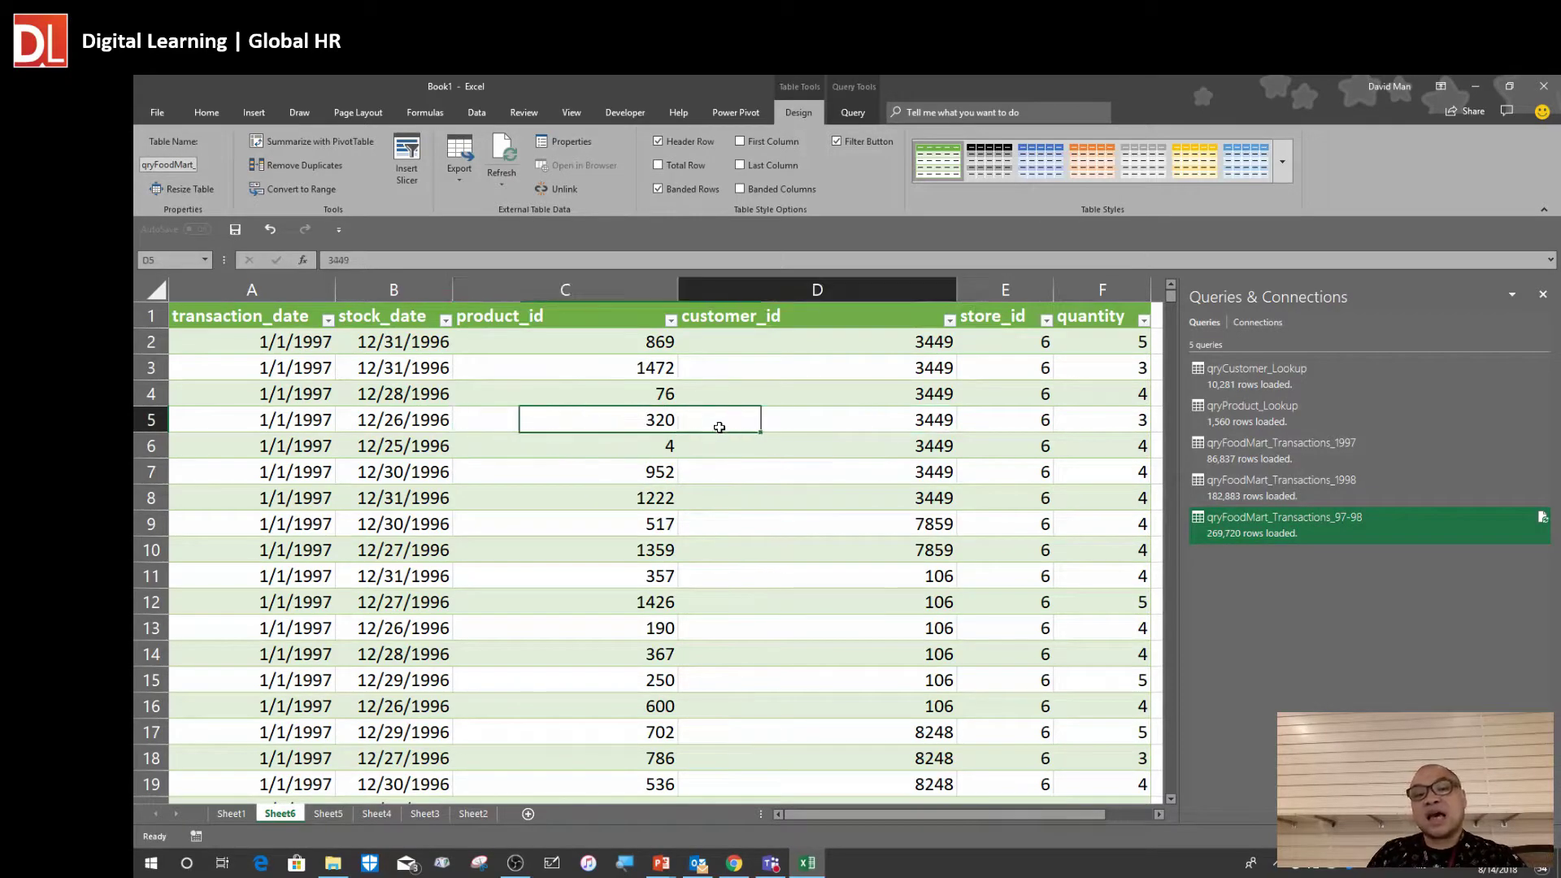
{"action": "left_click", "coordinate": [610, 420]}
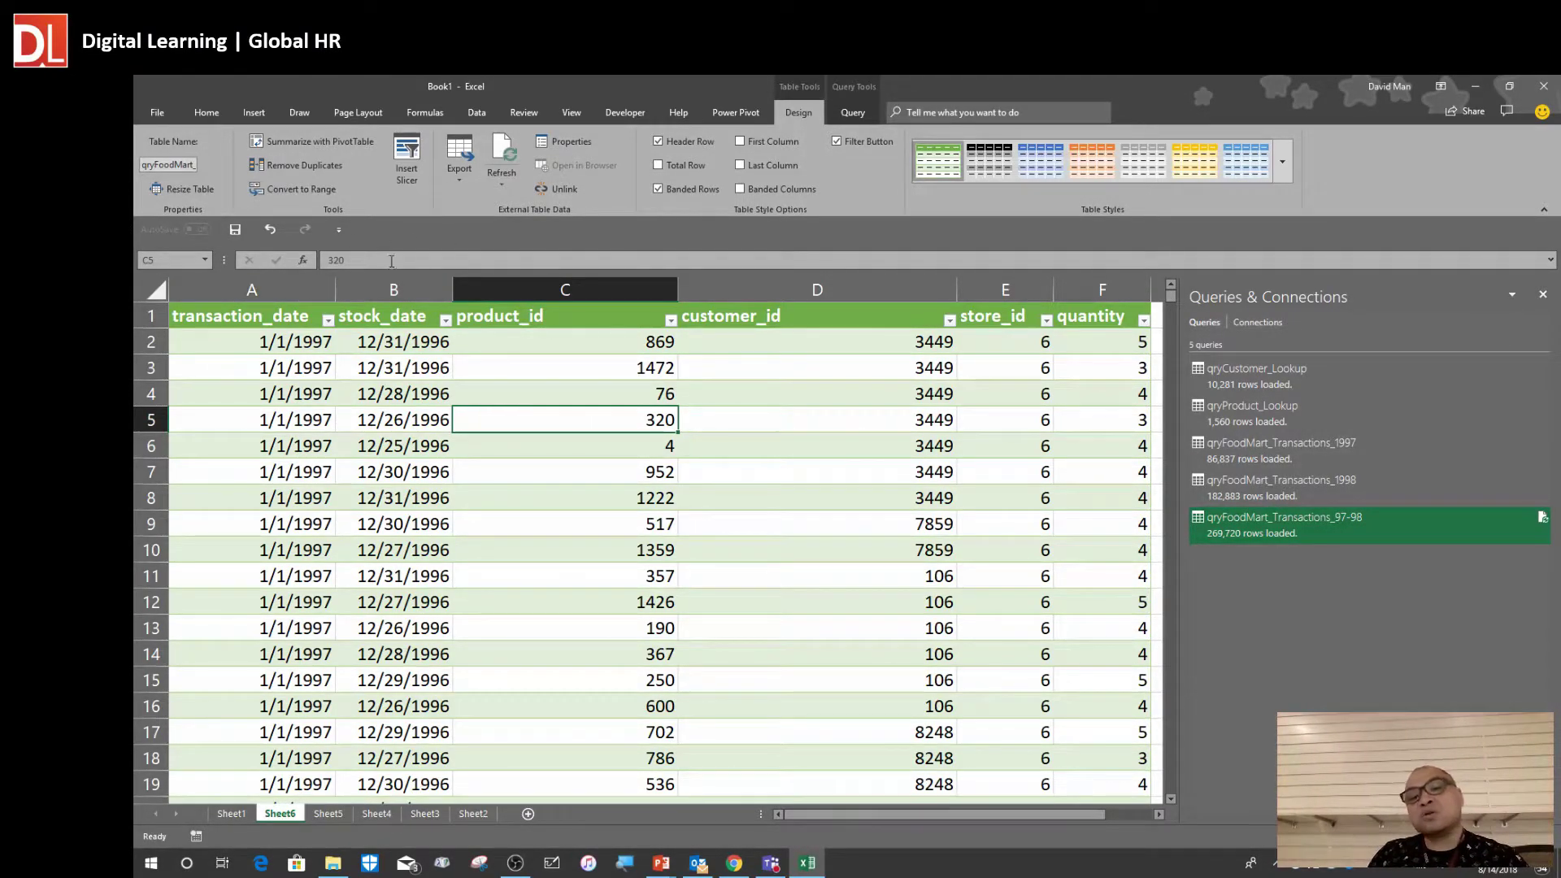
{"action": "left_click", "coordinate": [793, 426]}
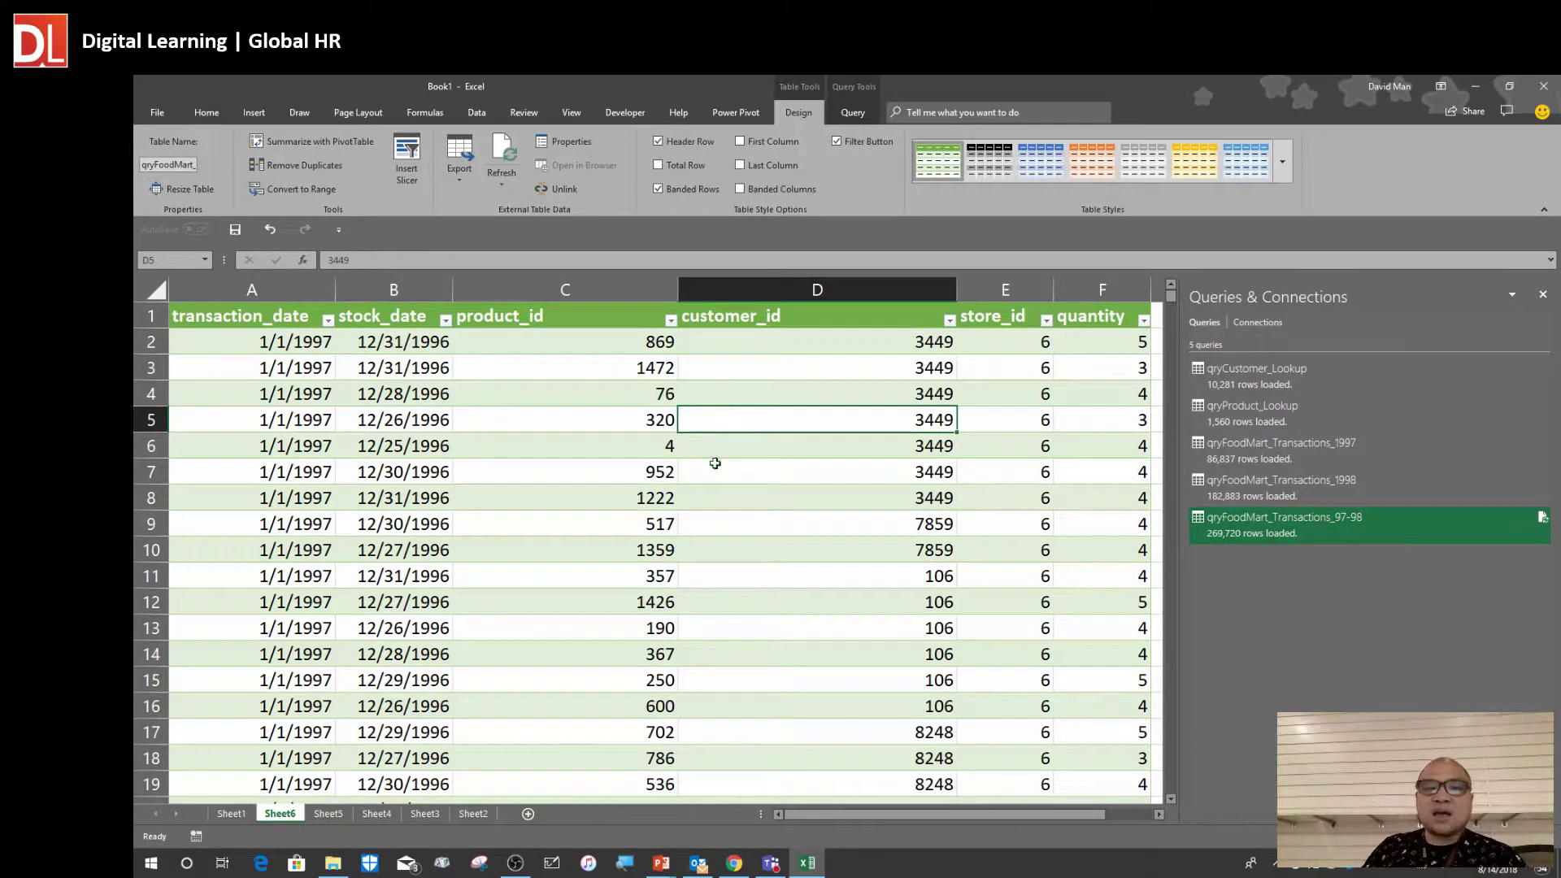
{"action": "left_click", "coordinate": [550, 423]}
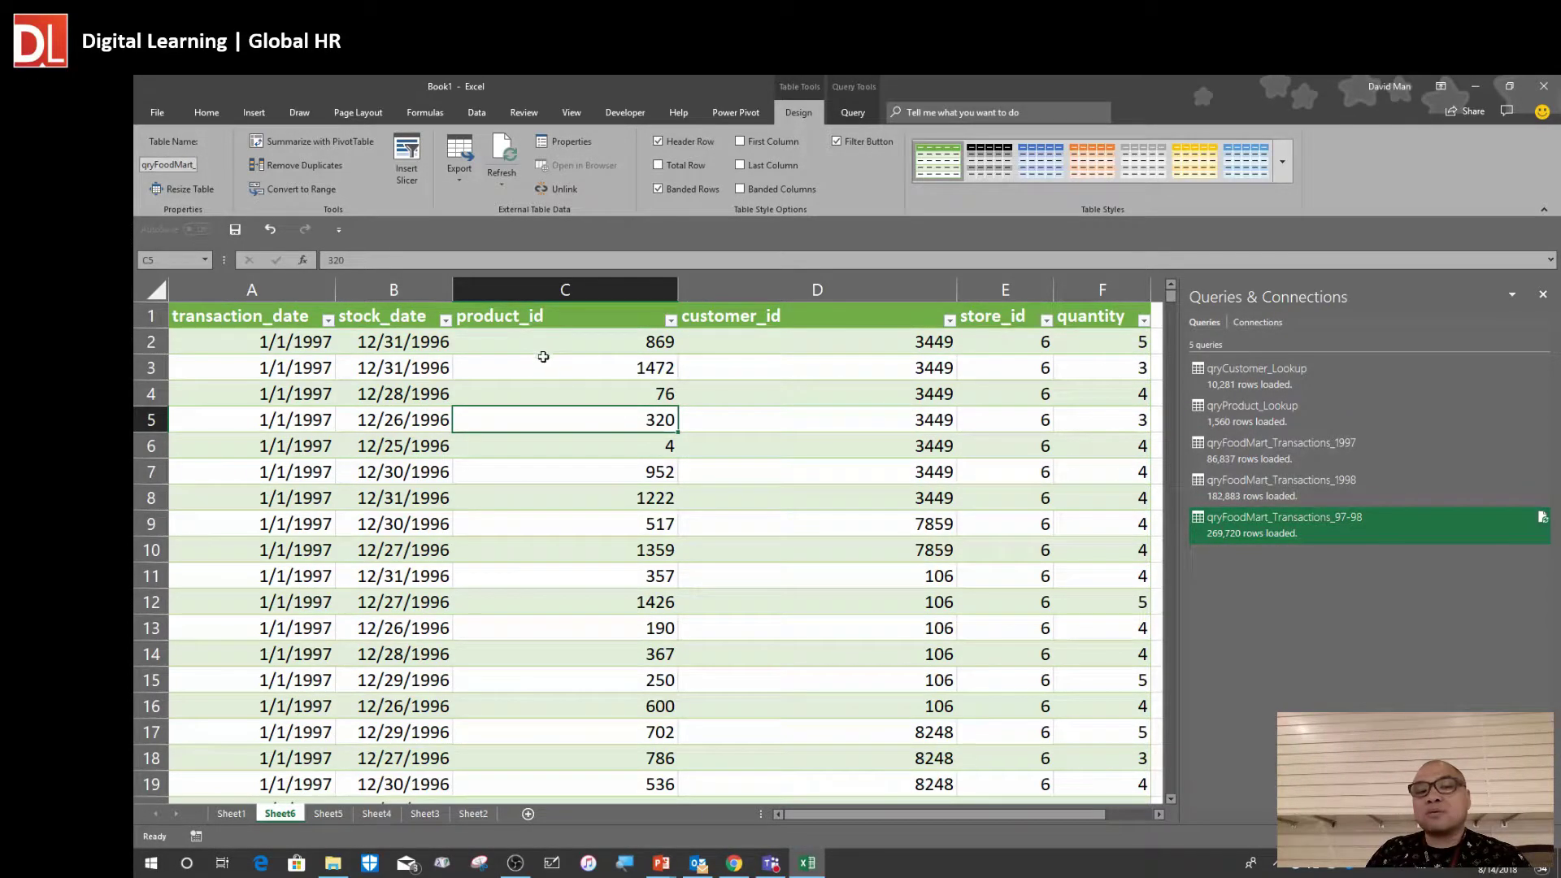
{"action": "left_click", "coordinate": [779, 421]}
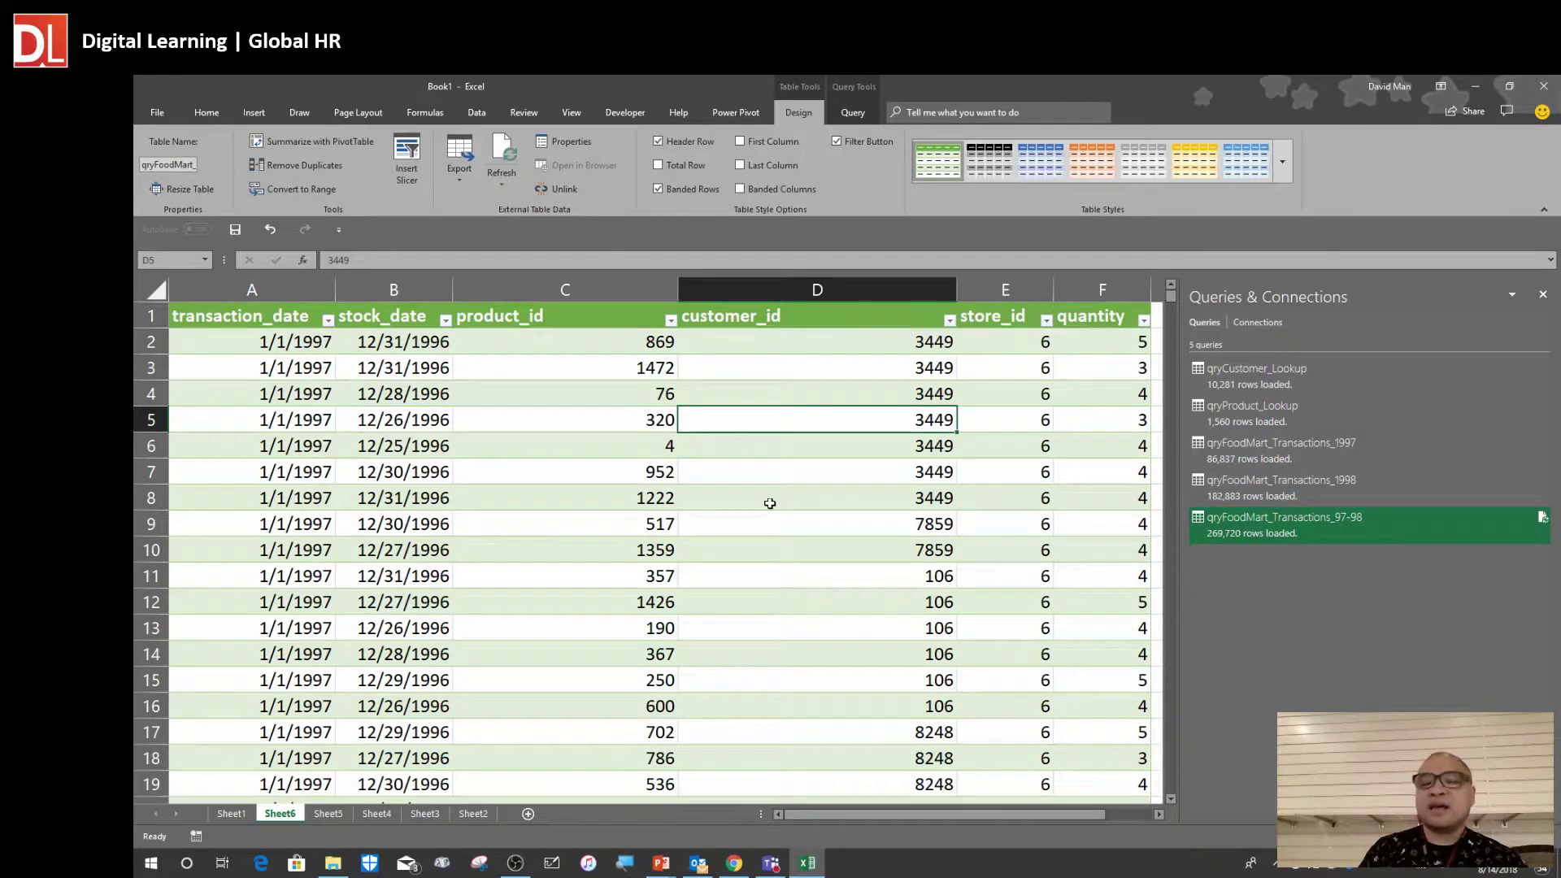
Review the 1997 transactions sheet and the product lookup sheet, checking the product columns such as product_name and product_sku
{"action": "left_click", "coordinate": [376, 814]}
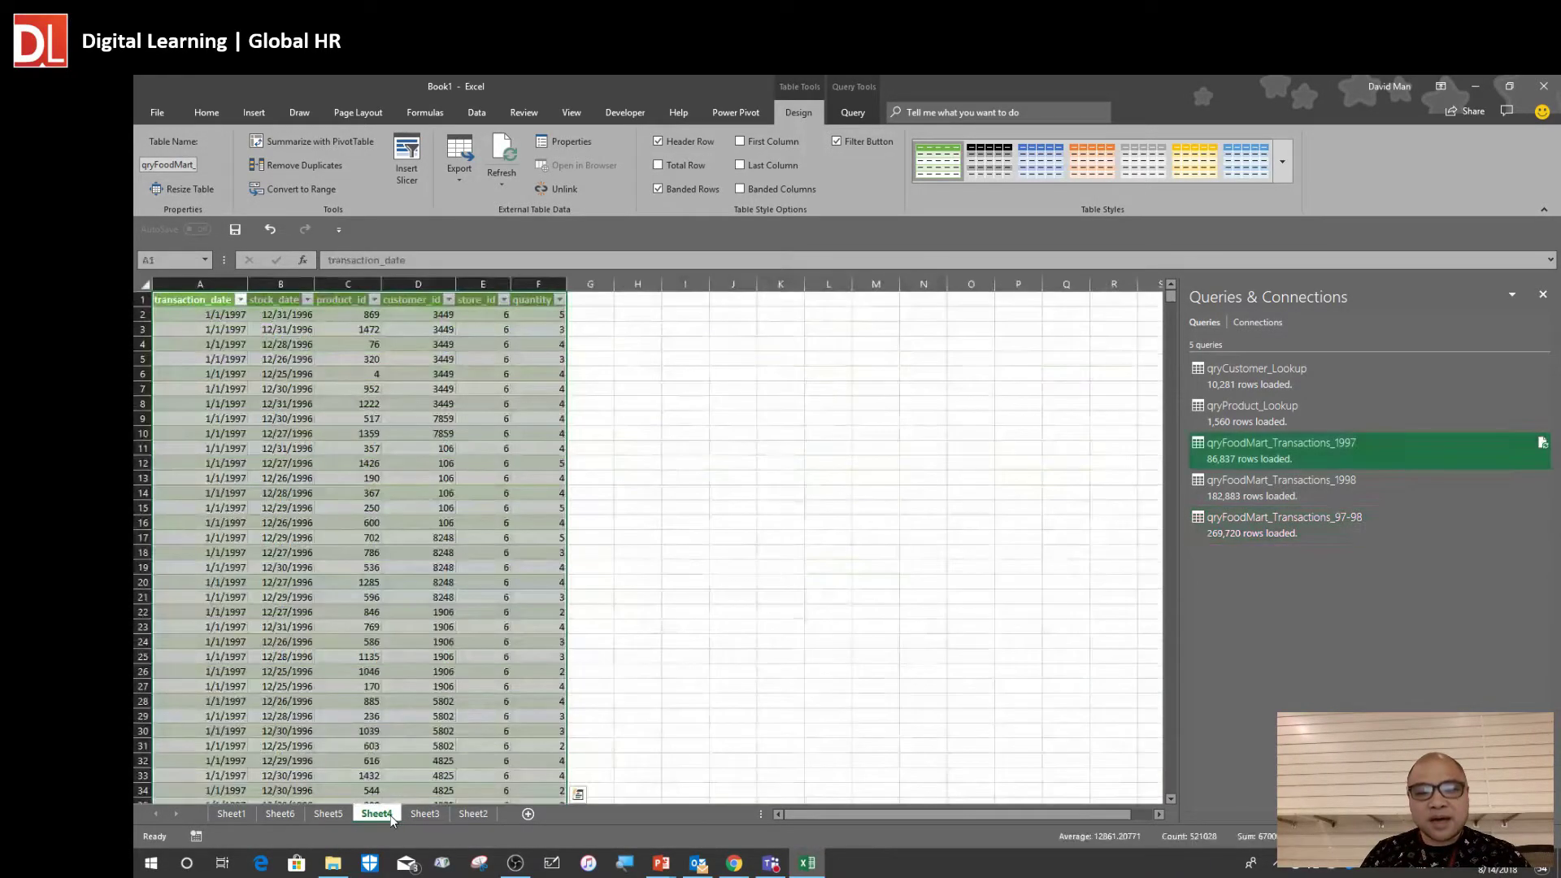
{"action": "left_click", "coordinate": [419, 628]}
{"action": "scroll", "coordinate": [502, 594], "scroll_direction": "up", "scroll_amount": 4}
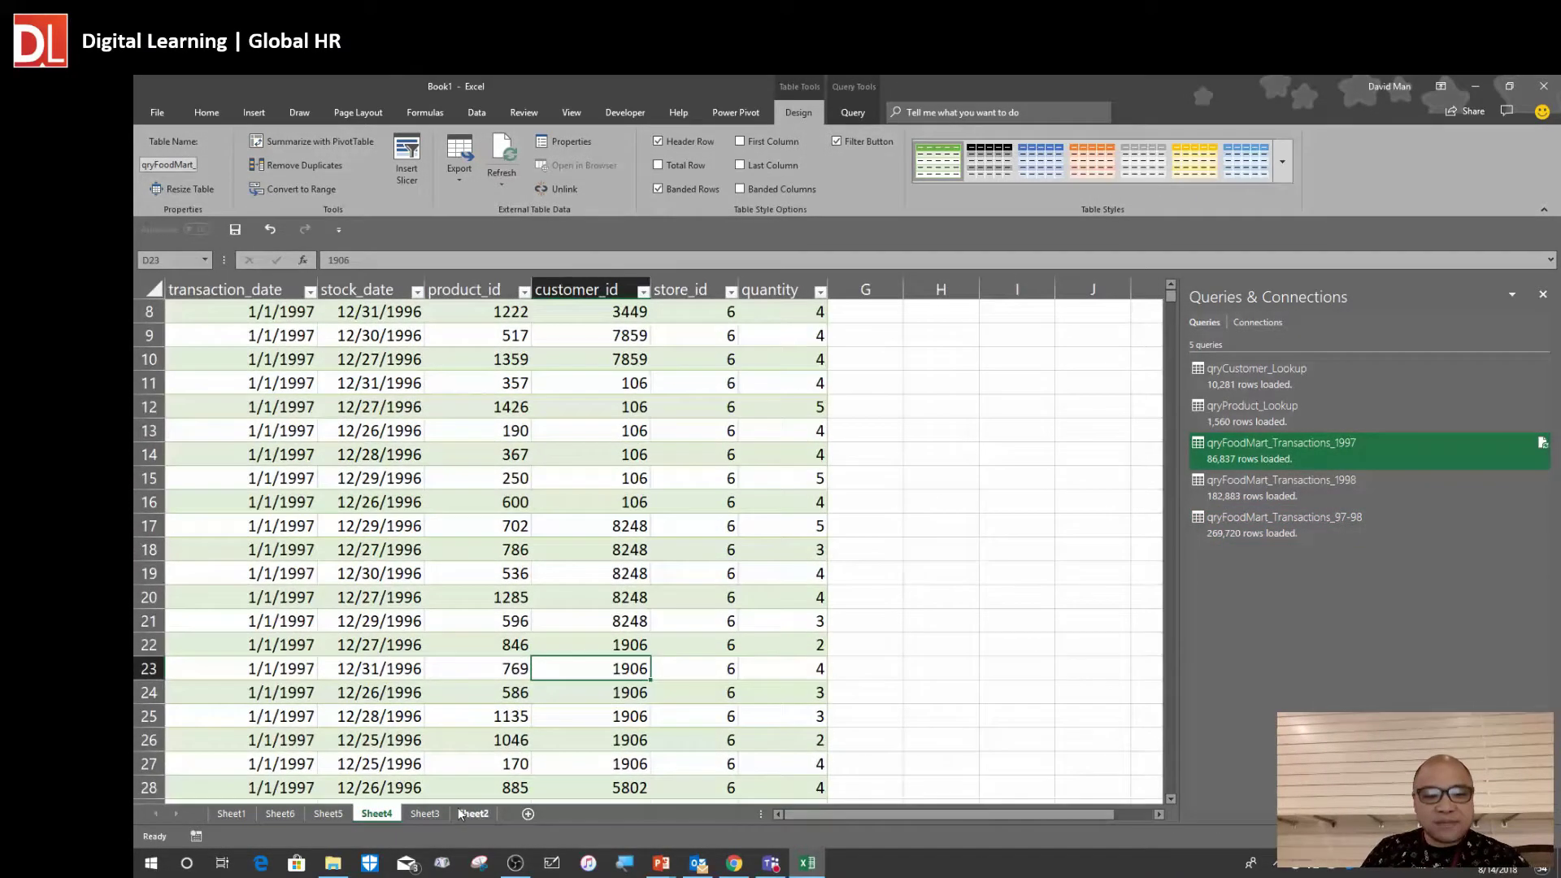
{"action": "left_click", "coordinate": [425, 815]}
{"action": "scroll", "coordinate": [631, 512], "scroll_direction": "up", "scroll_amount": 5}
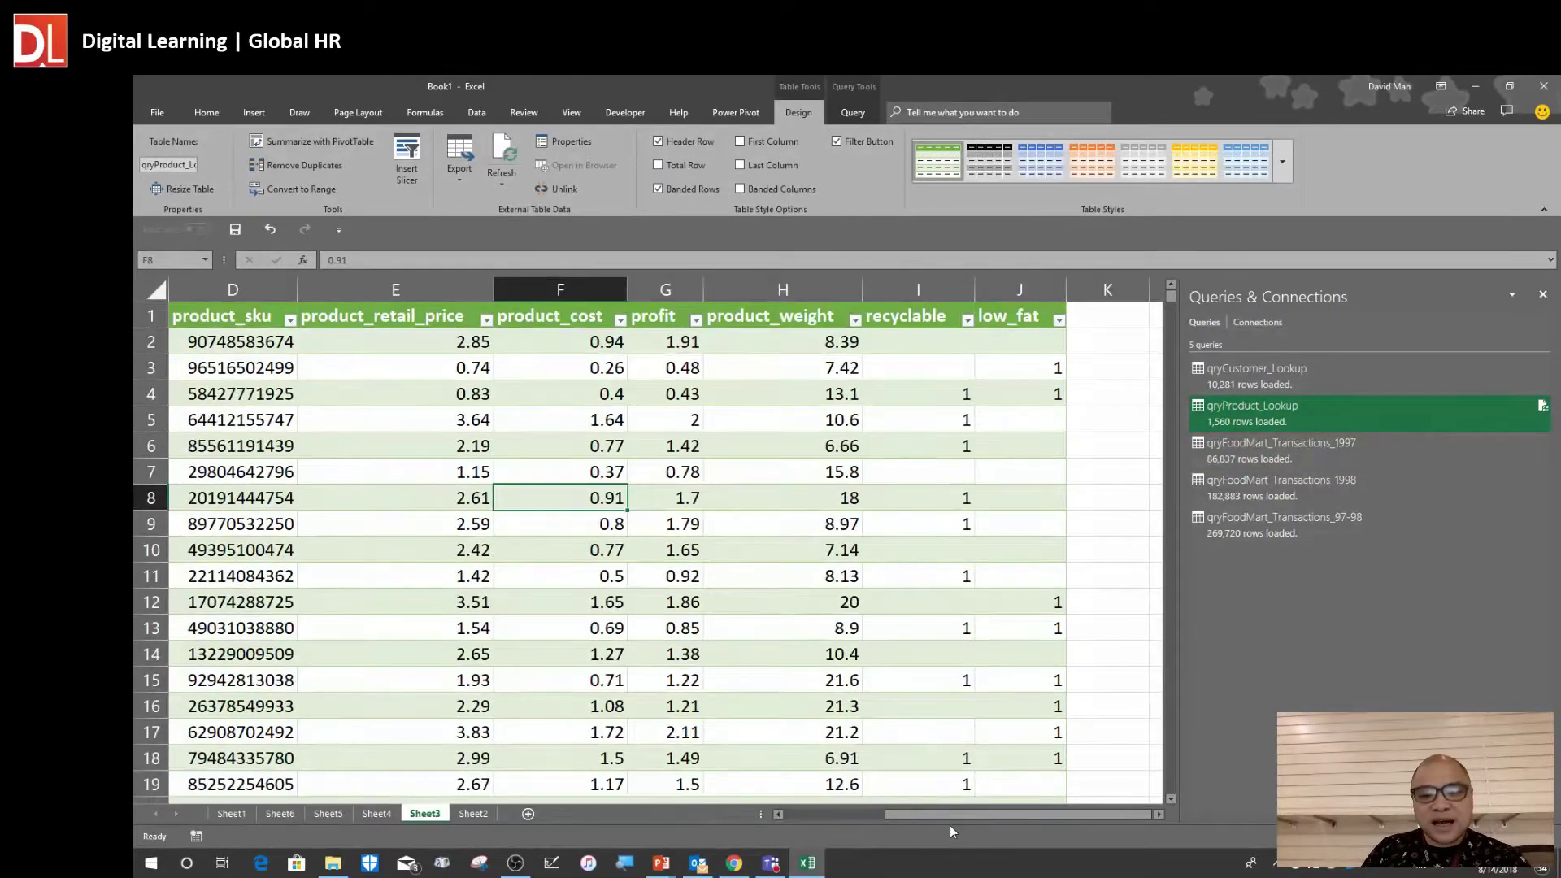
{"action": "left_click_drag", "start_coordinate": [952, 817], "coordinate": [847, 817]}
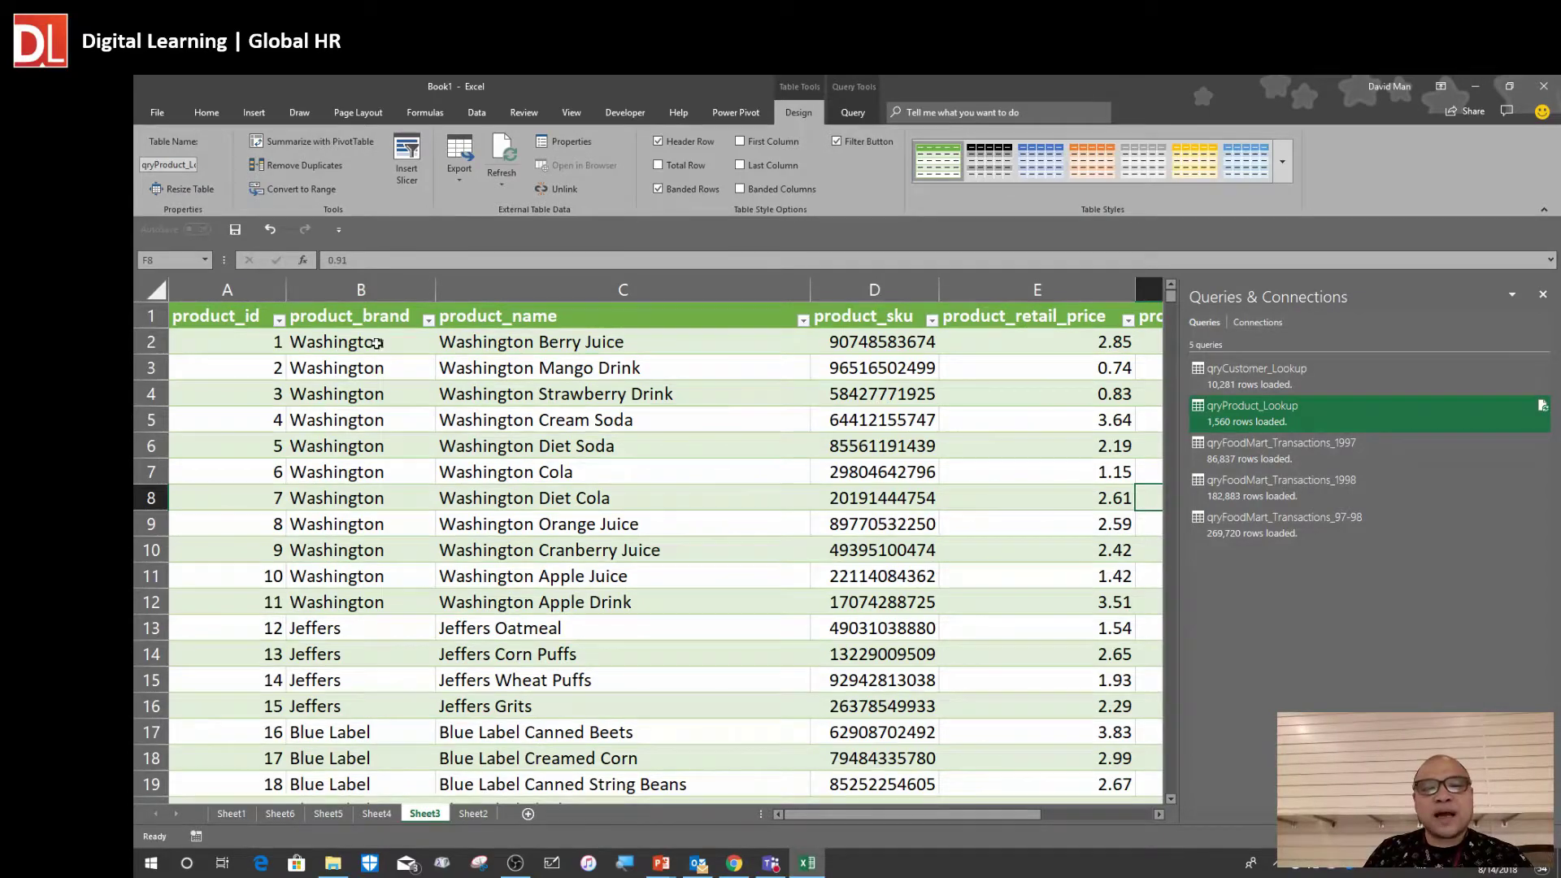
{"action": "left_click", "coordinate": [523, 341]}
{"action": "left_click", "coordinate": [878, 347]}
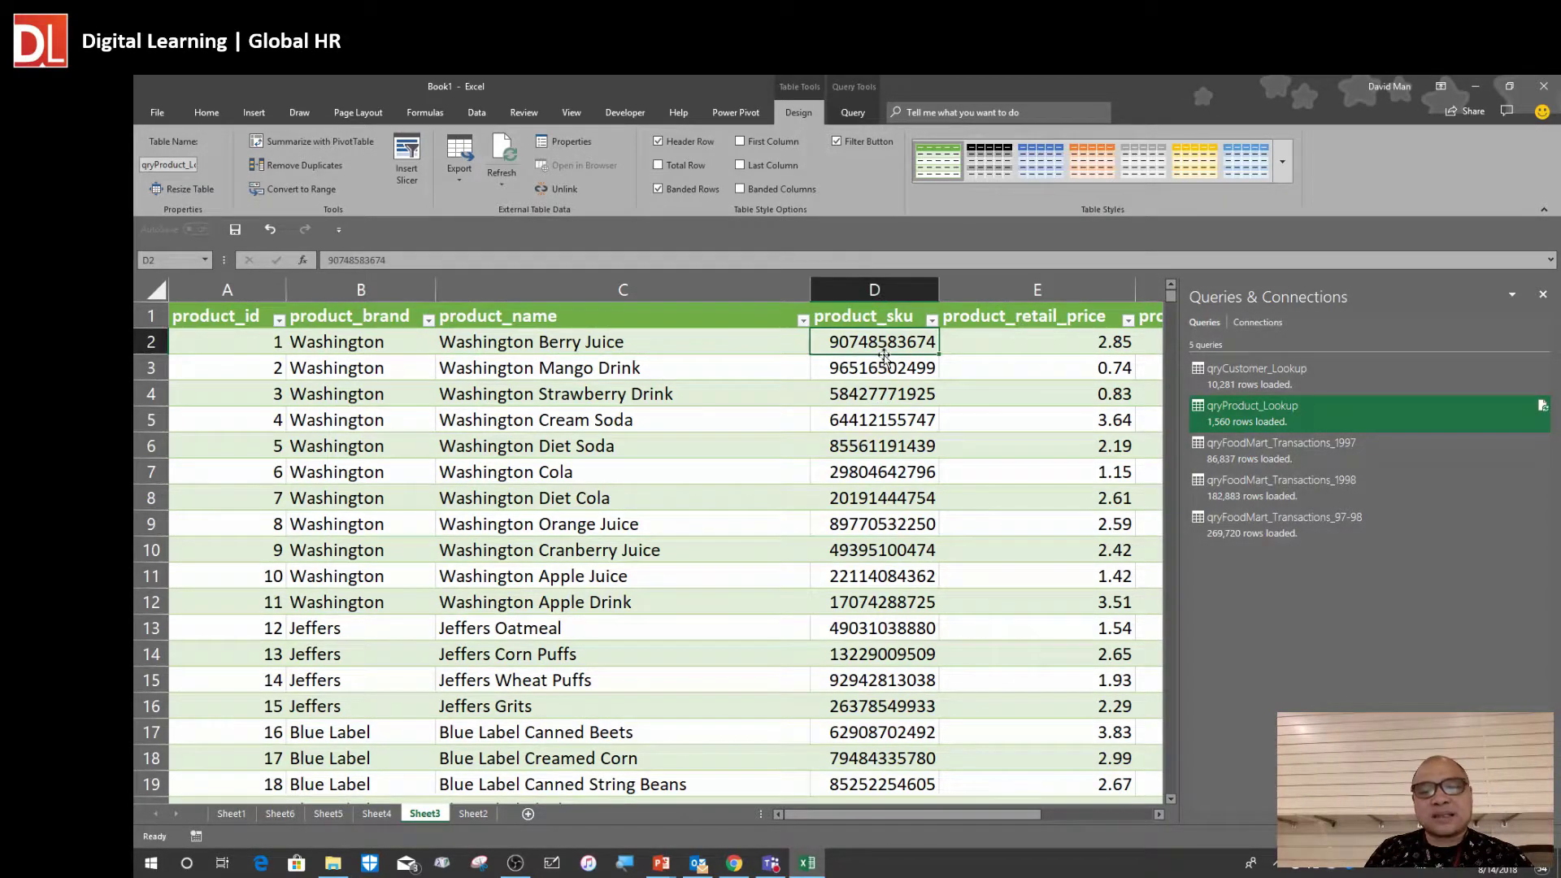
Return to the sheet with the combined 97-98 transactions and examine the values in its product_id column
{"action": "left_click", "coordinate": [281, 814]}
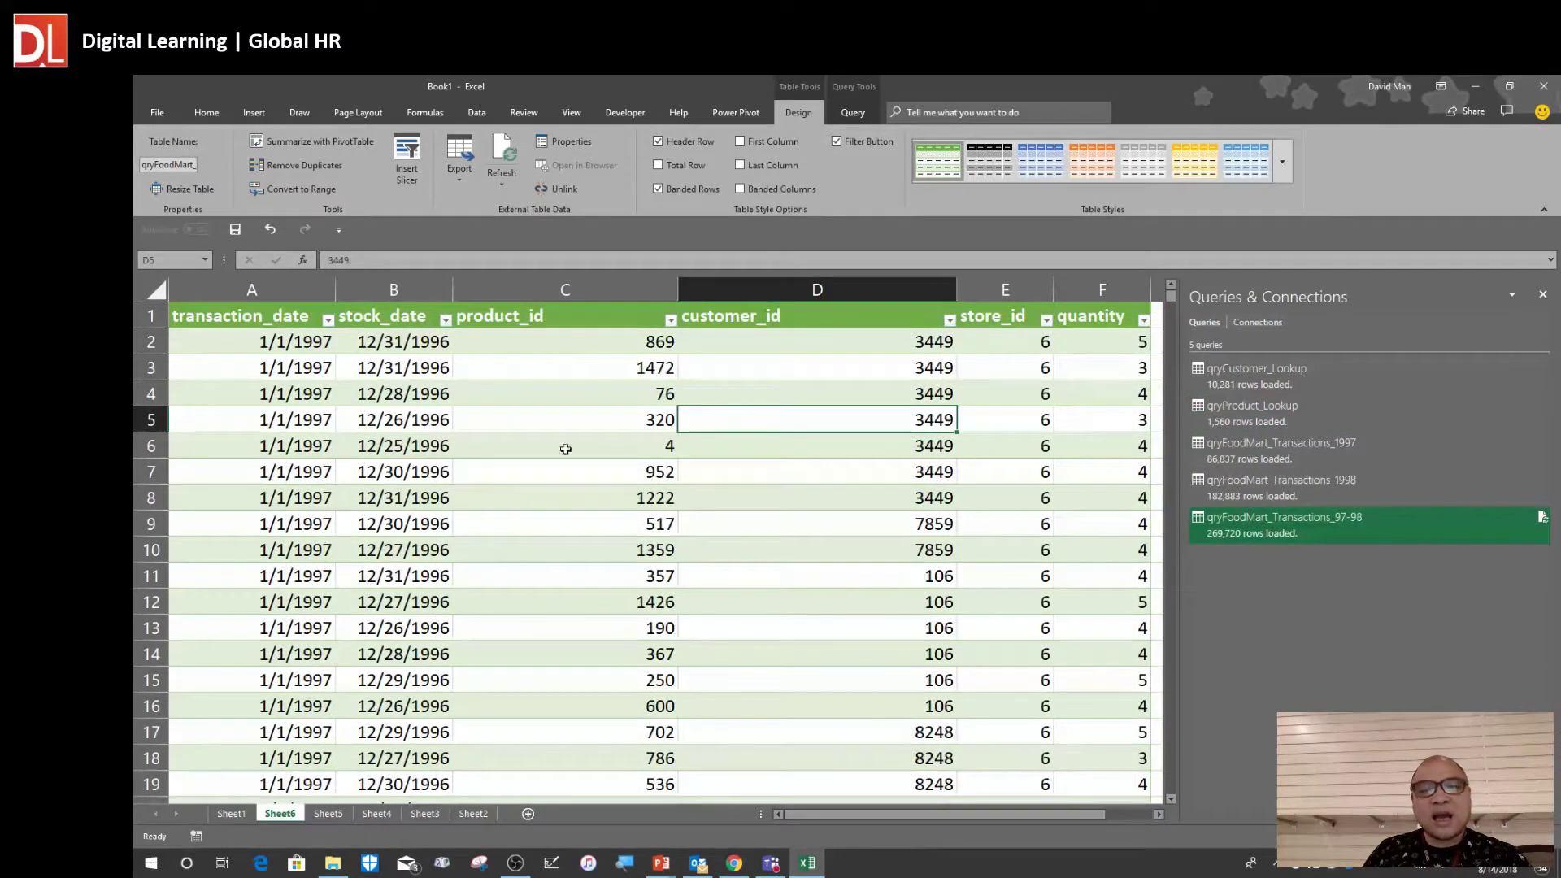
{"action": "key", "text": "Left"}
{"action": "key", "text": "Up"}
{"action": "key", "text": "Up"}
{"action": "key", "text": "Up"}
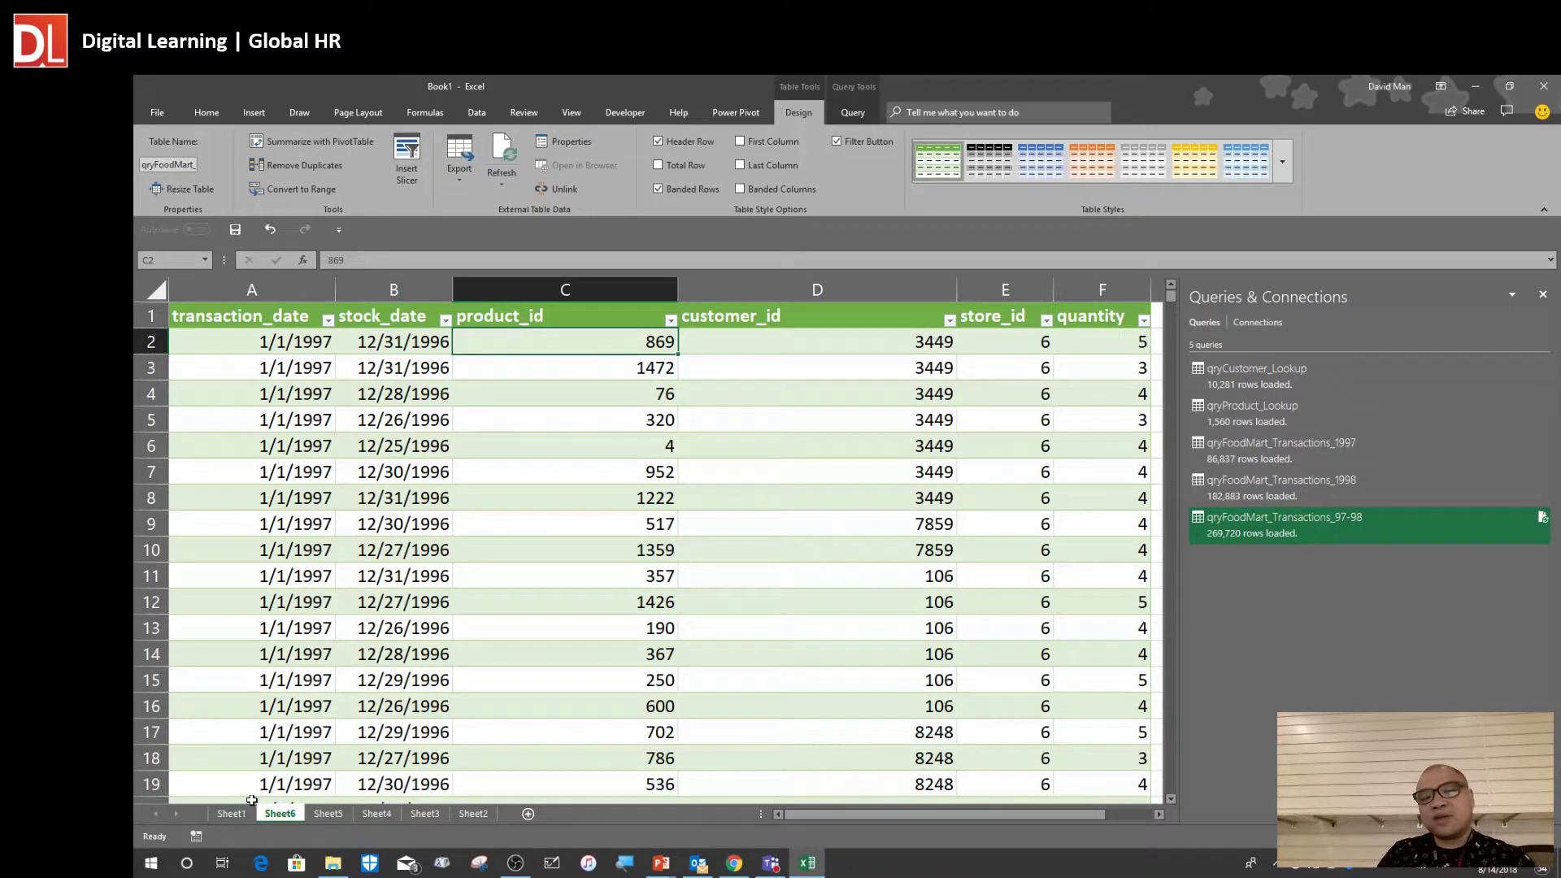
{"action": "left_click", "coordinate": [617, 576]}
{"action": "left_click", "coordinate": [588, 471]}
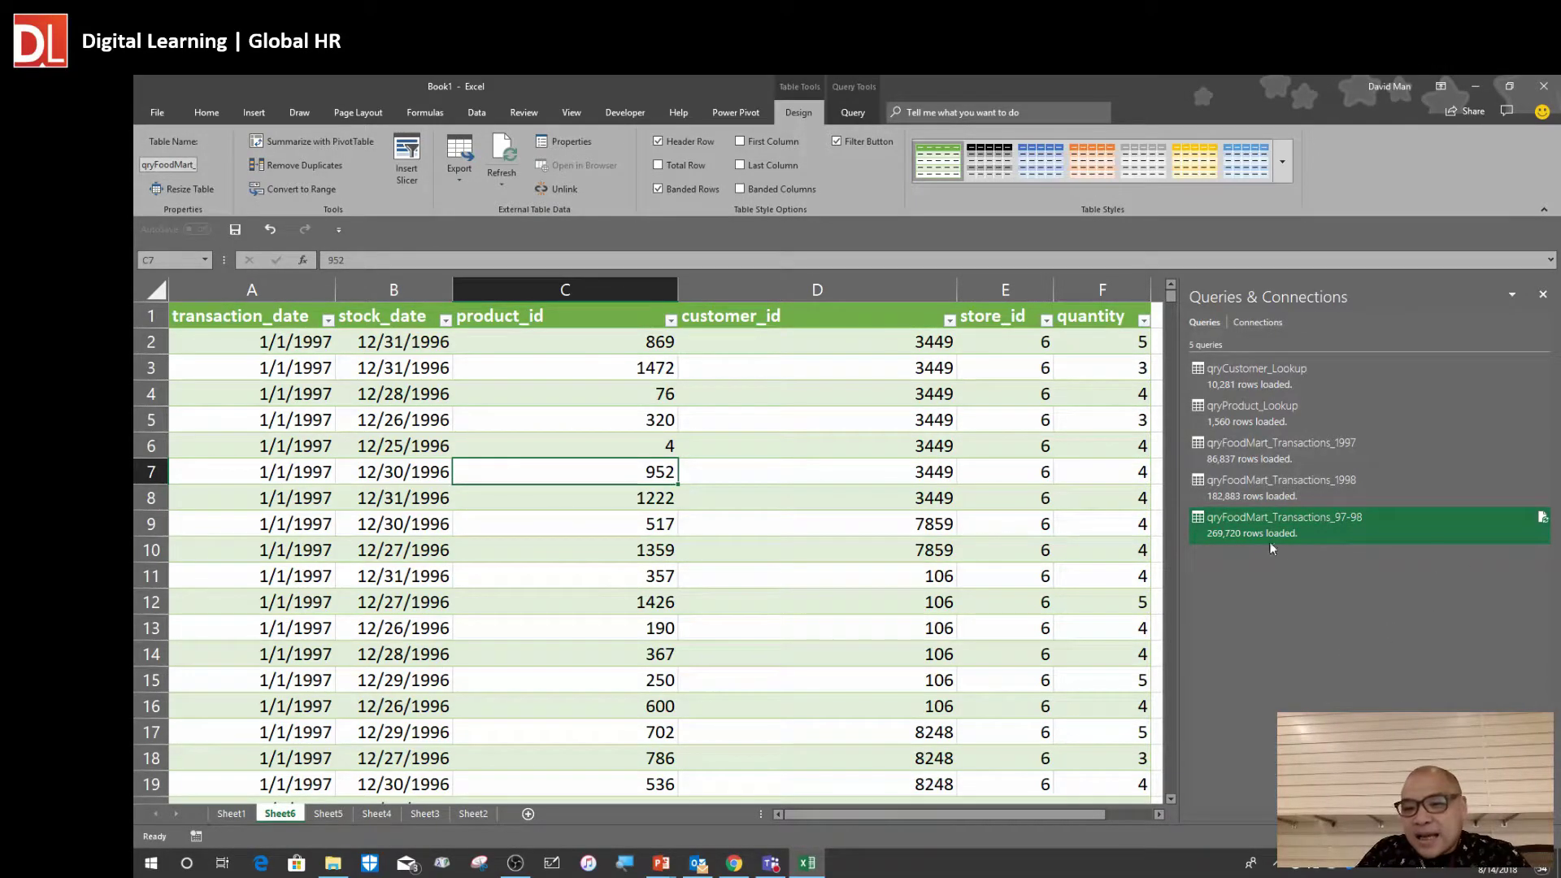
Open the qryFoodMart_Transactions_97-98 query for editing with the list of queries expanded, and widen its quantity column
{"action": "mouse_move", "coordinate": [1233, 533]}
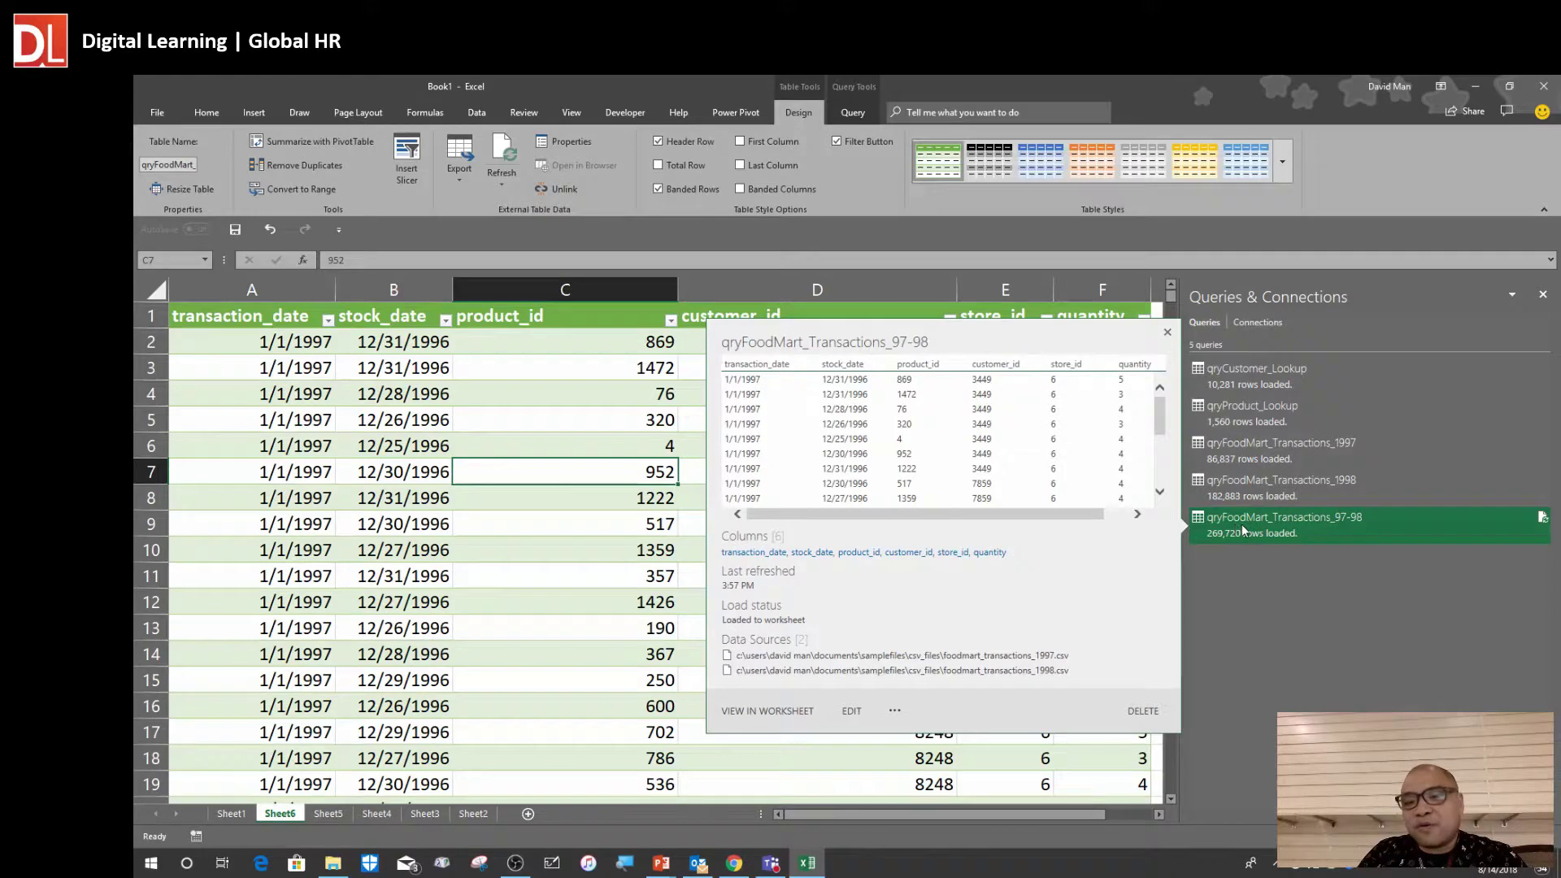
{"action": "double_click", "coordinate": [1355, 527]}
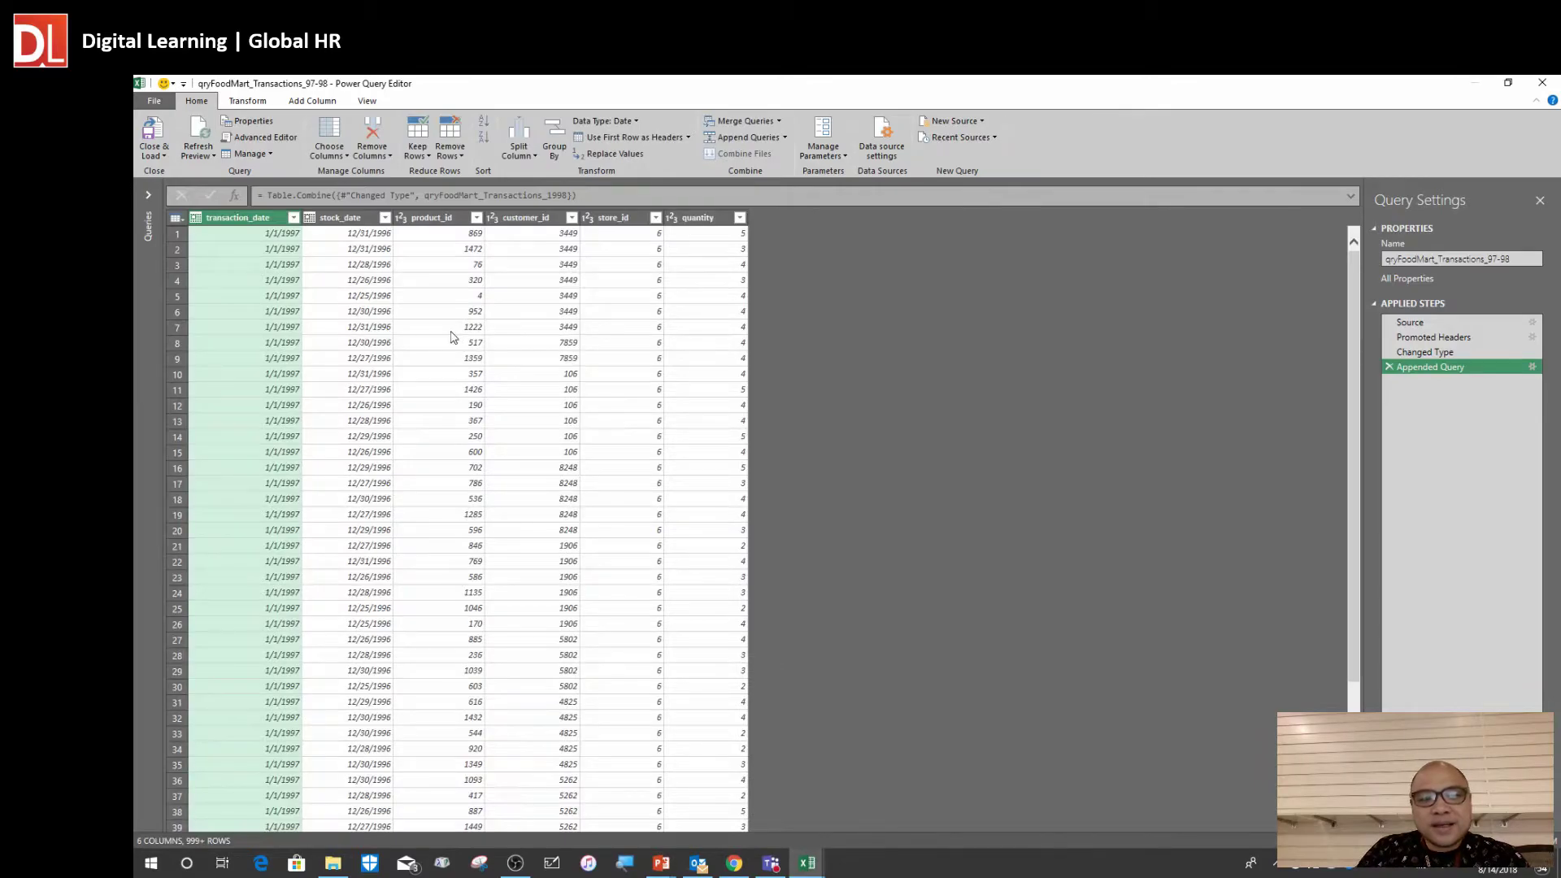
{"action": "left_click", "coordinate": [452, 329]}
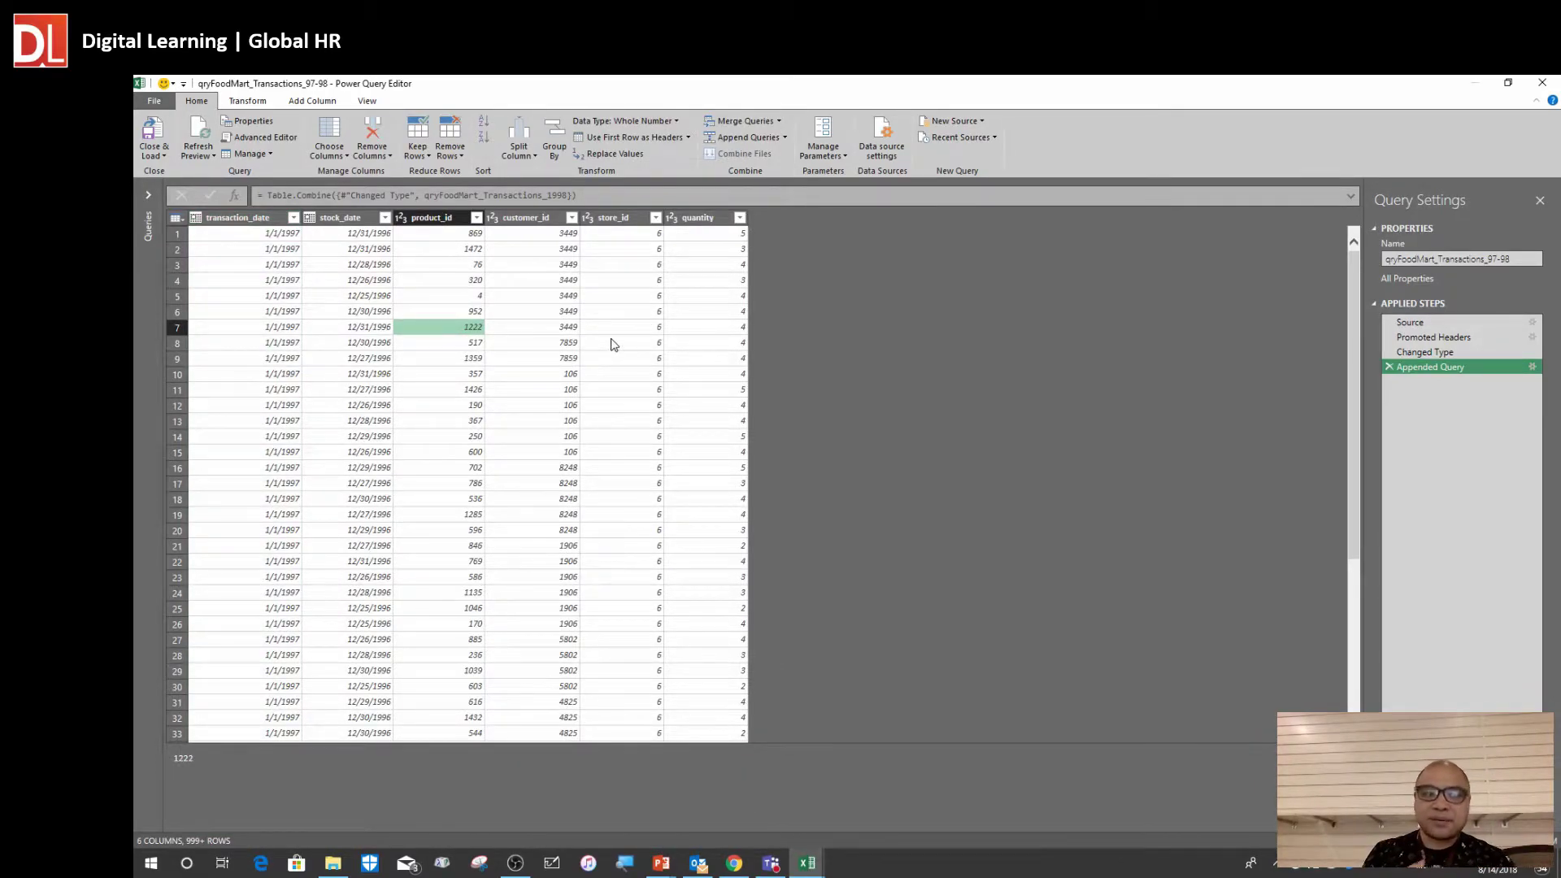
{"action": "left_click", "coordinate": [148, 196]}
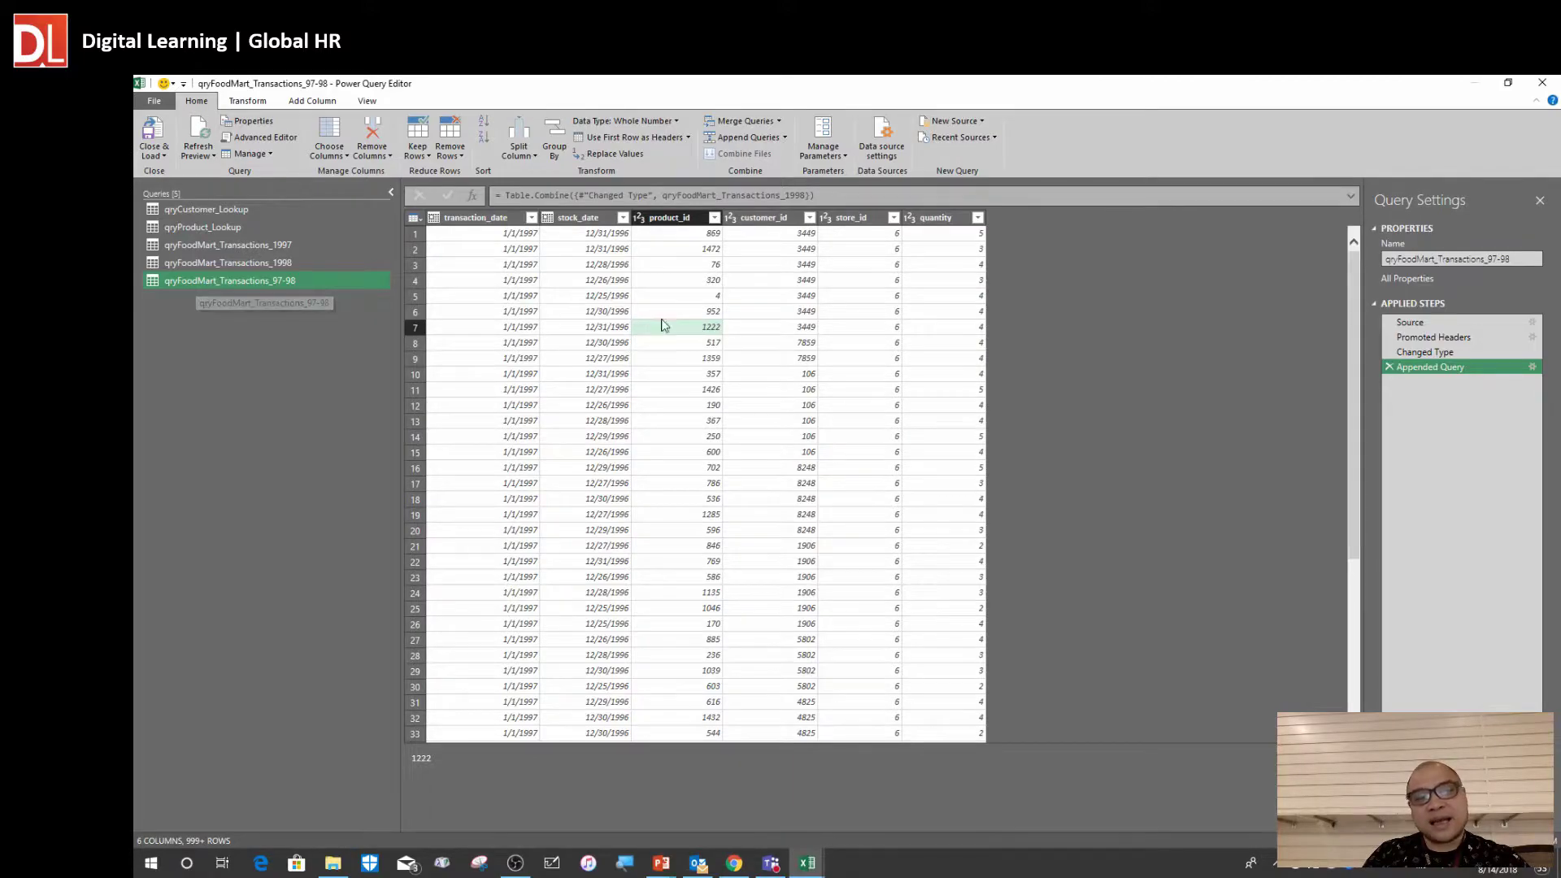
{"action": "left_click", "coordinate": [861, 264]}
{"action": "left_click_drag", "start_coordinate": [986, 217], "coordinate": [1061, 213]}
{"action": "left_click", "coordinate": [896, 329]}
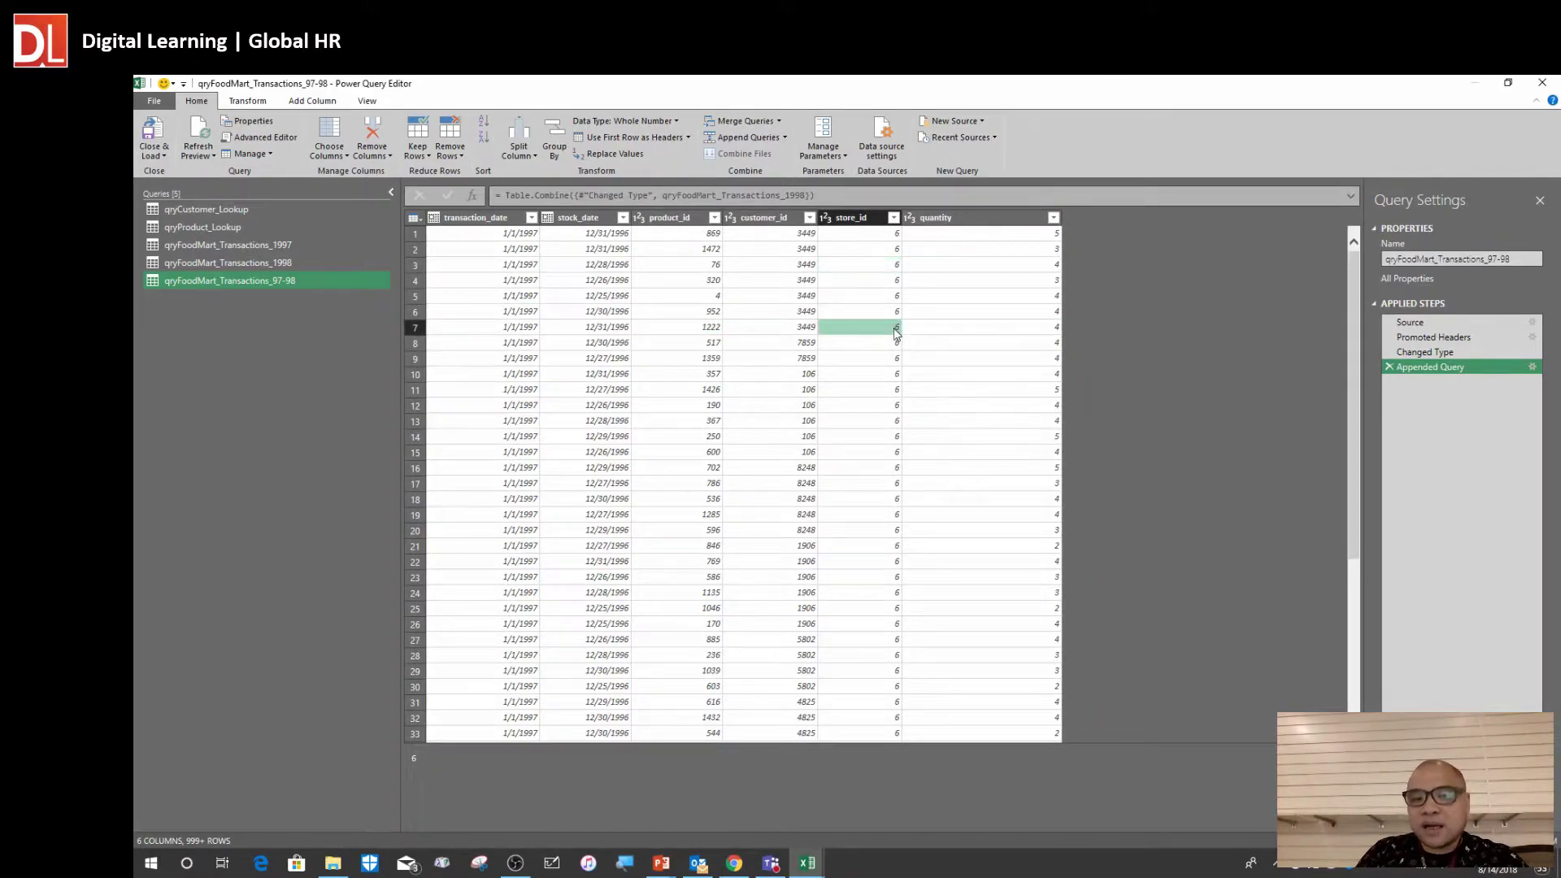
Examine the customer_id, product_id and stock_date values in the first rows of the combined transactions query
{"action": "left_click", "coordinate": [759, 278]}
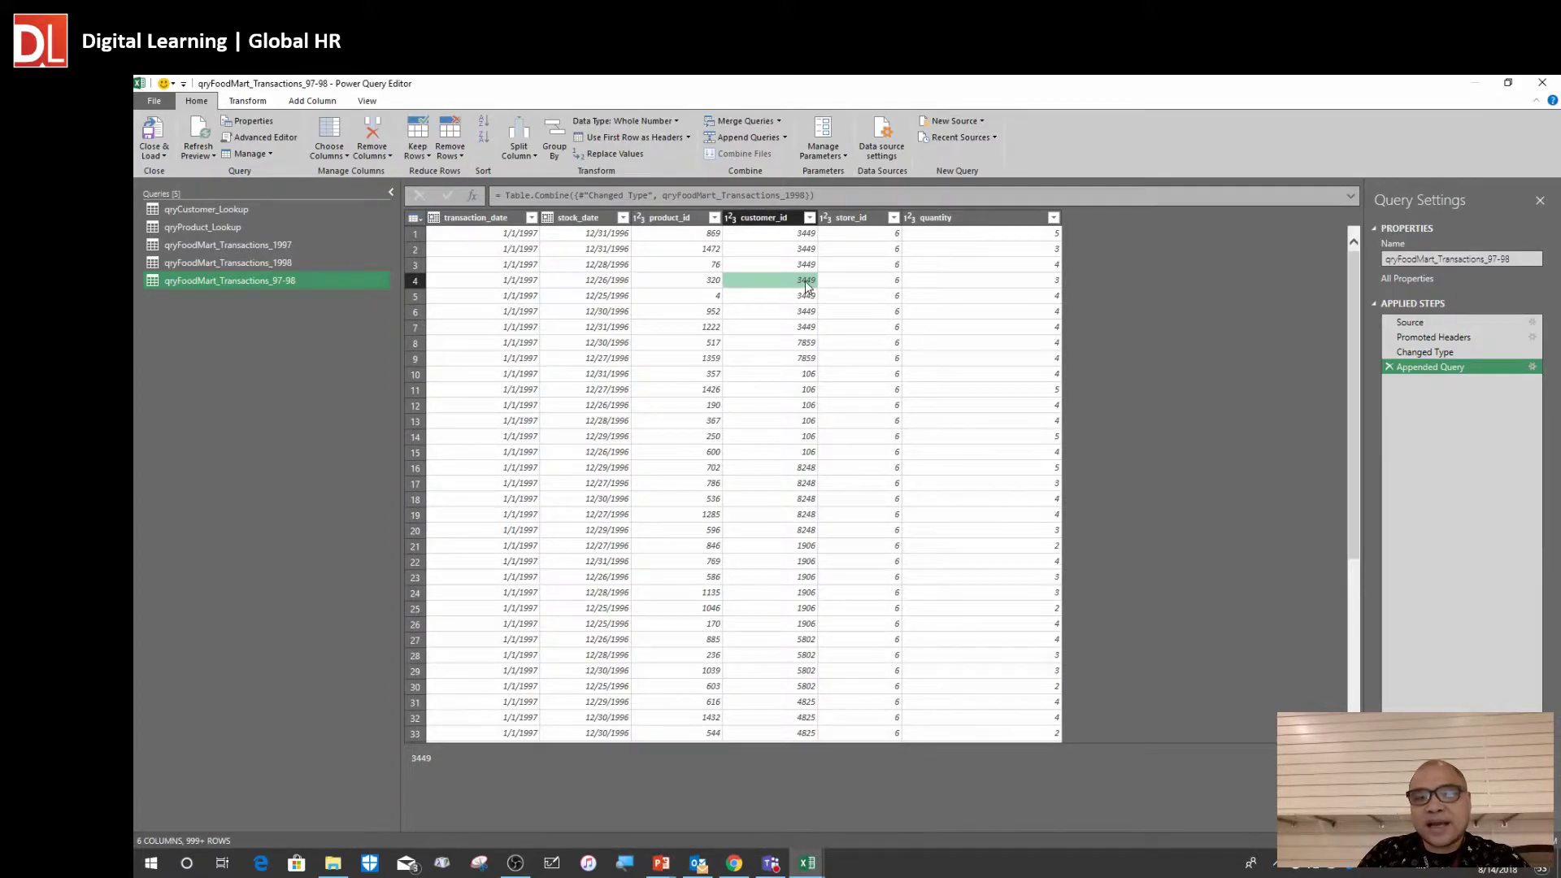
{"action": "left_click", "coordinate": [778, 245]}
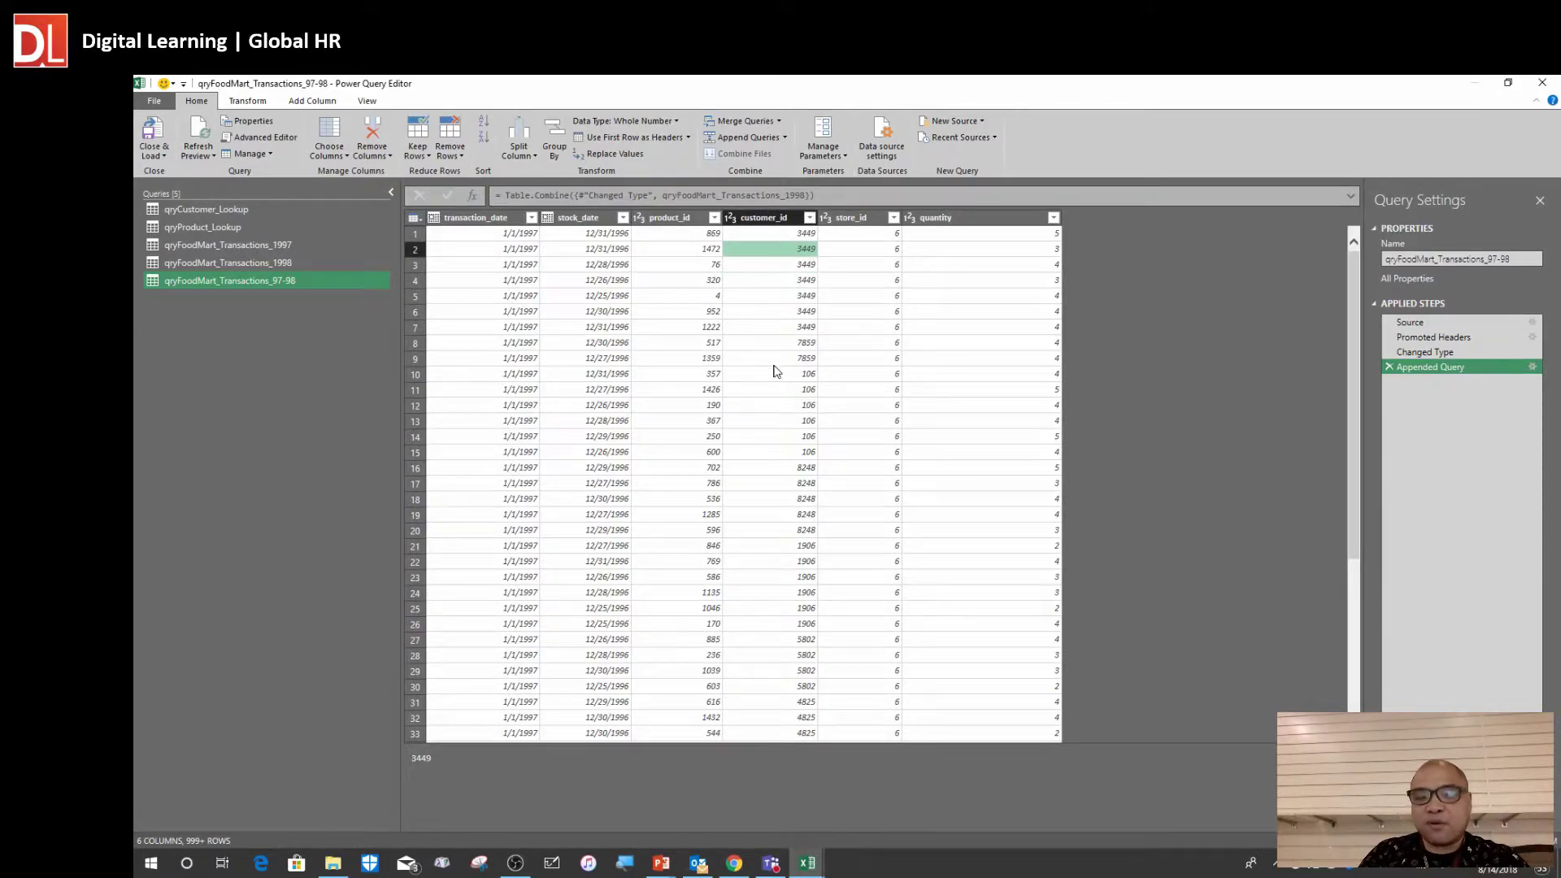
{"action": "left_click", "coordinate": [774, 329]}
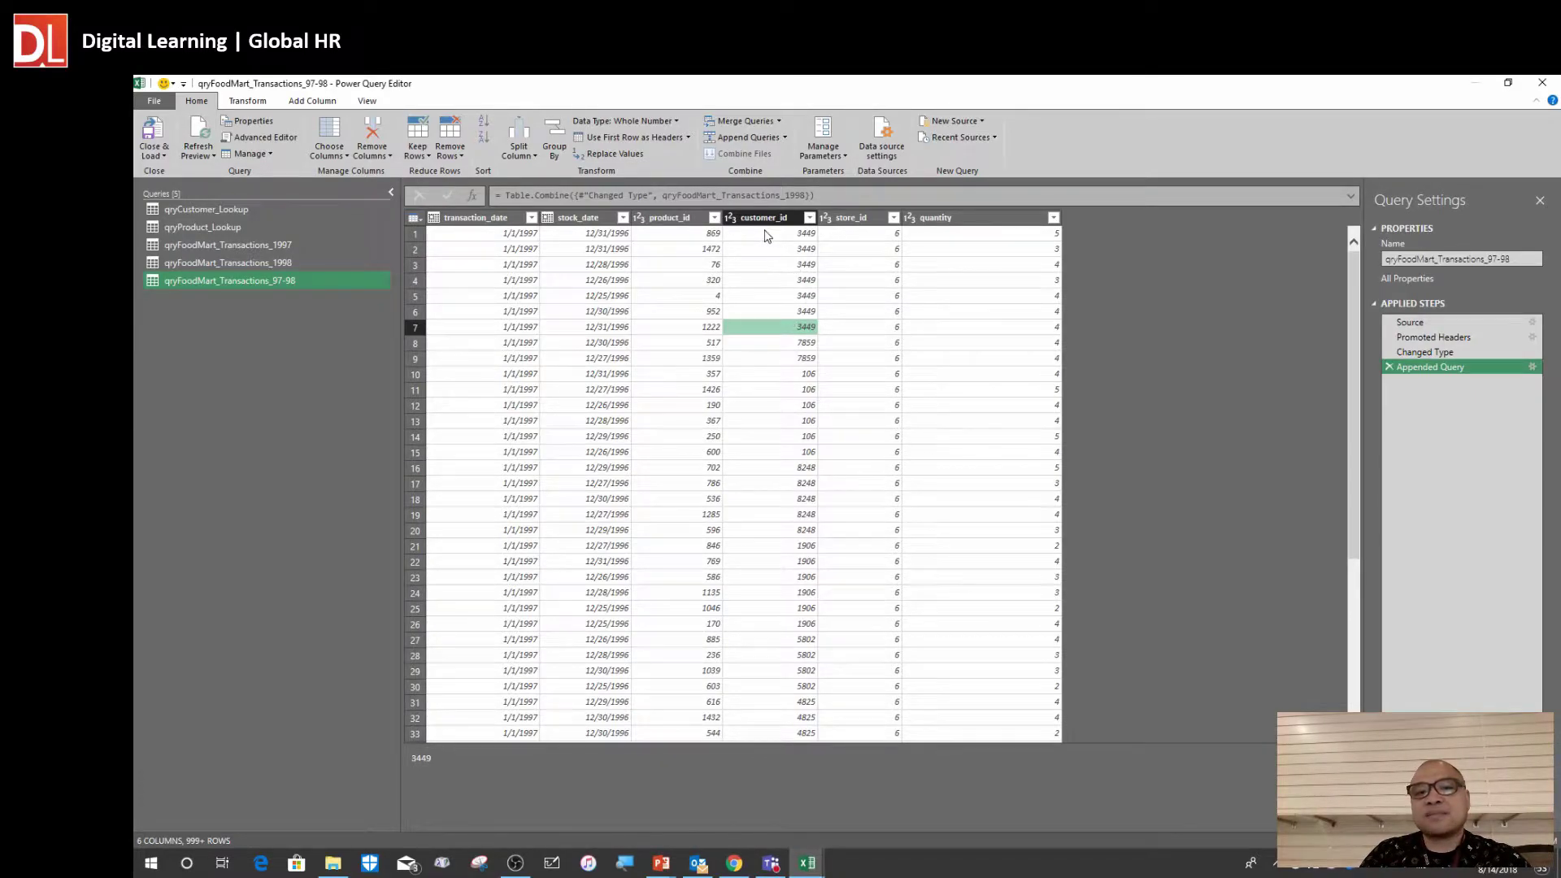
{"action": "left_click", "coordinate": [782, 267]}
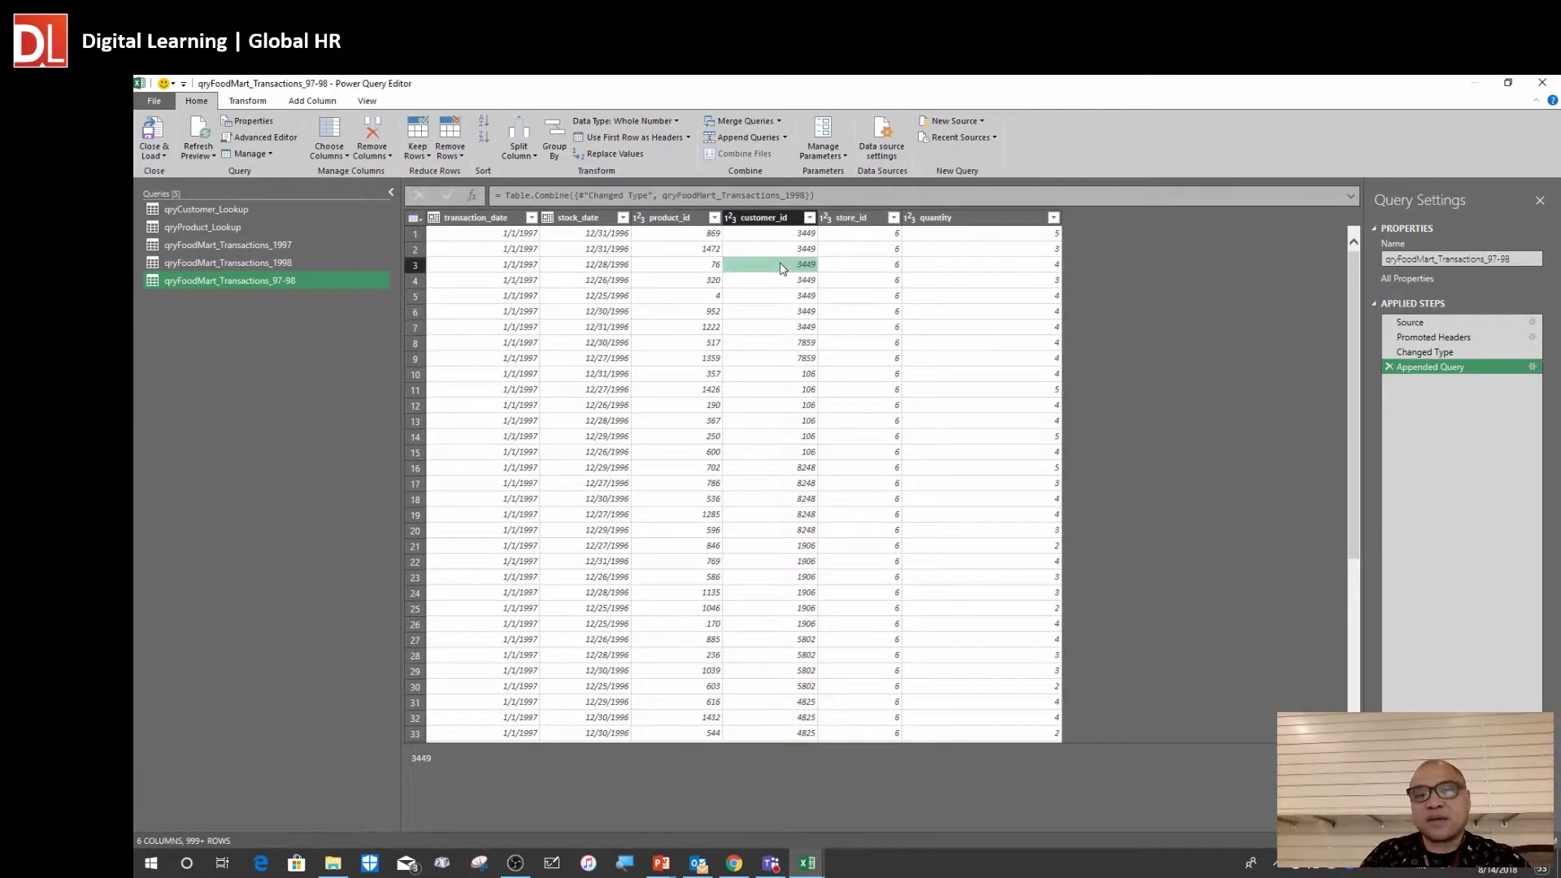
{"action": "left_click", "coordinate": [675, 284]}
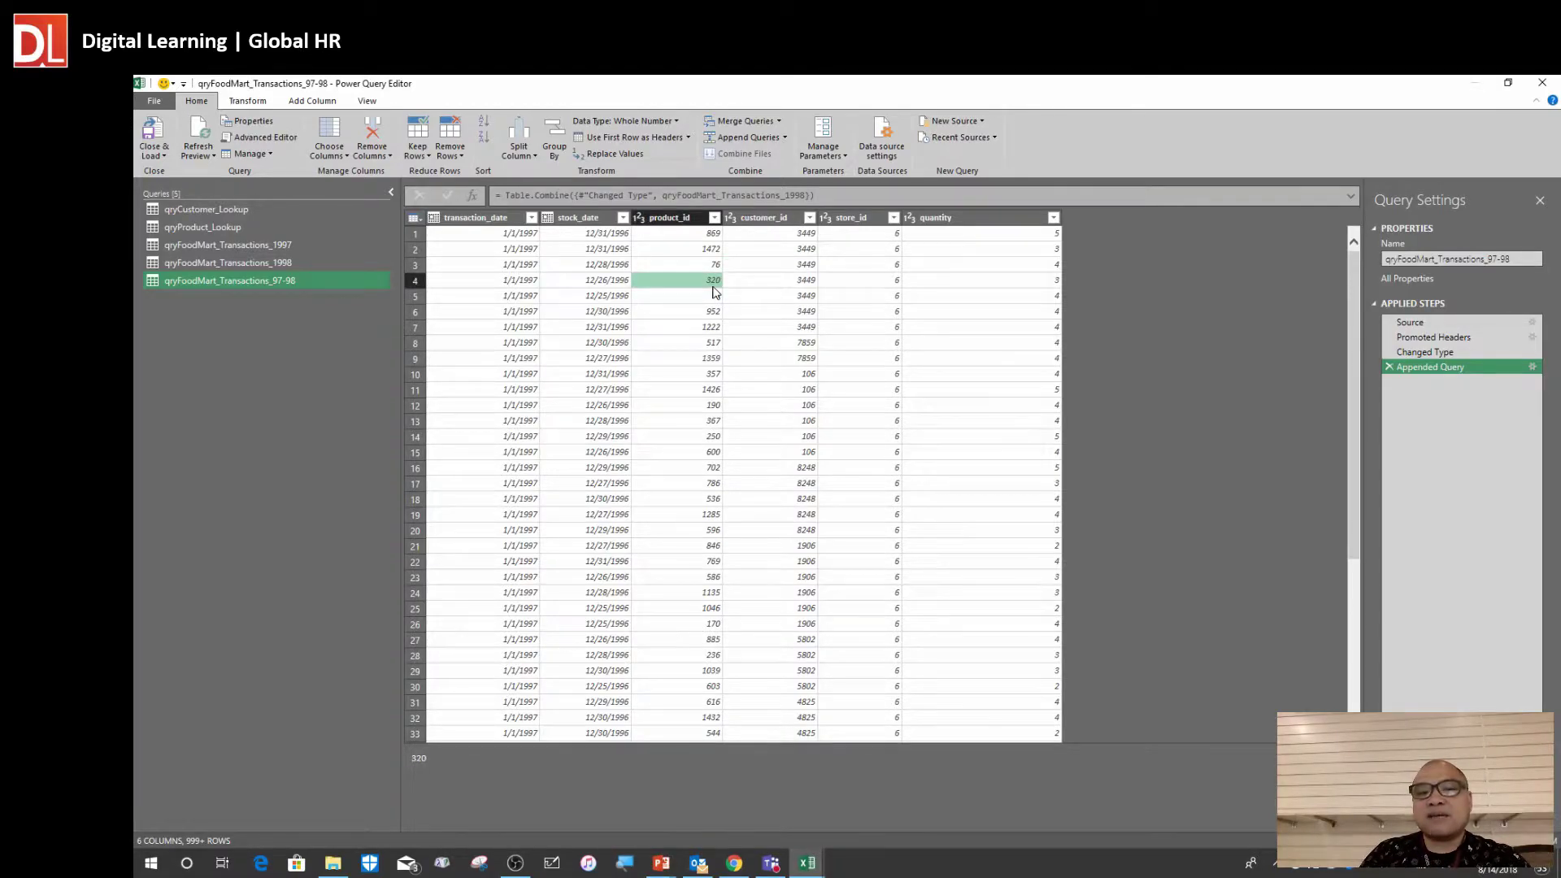
{"action": "left_click", "coordinate": [590, 314]}
{"action": "left_click", "coordinate": [707, 312]}
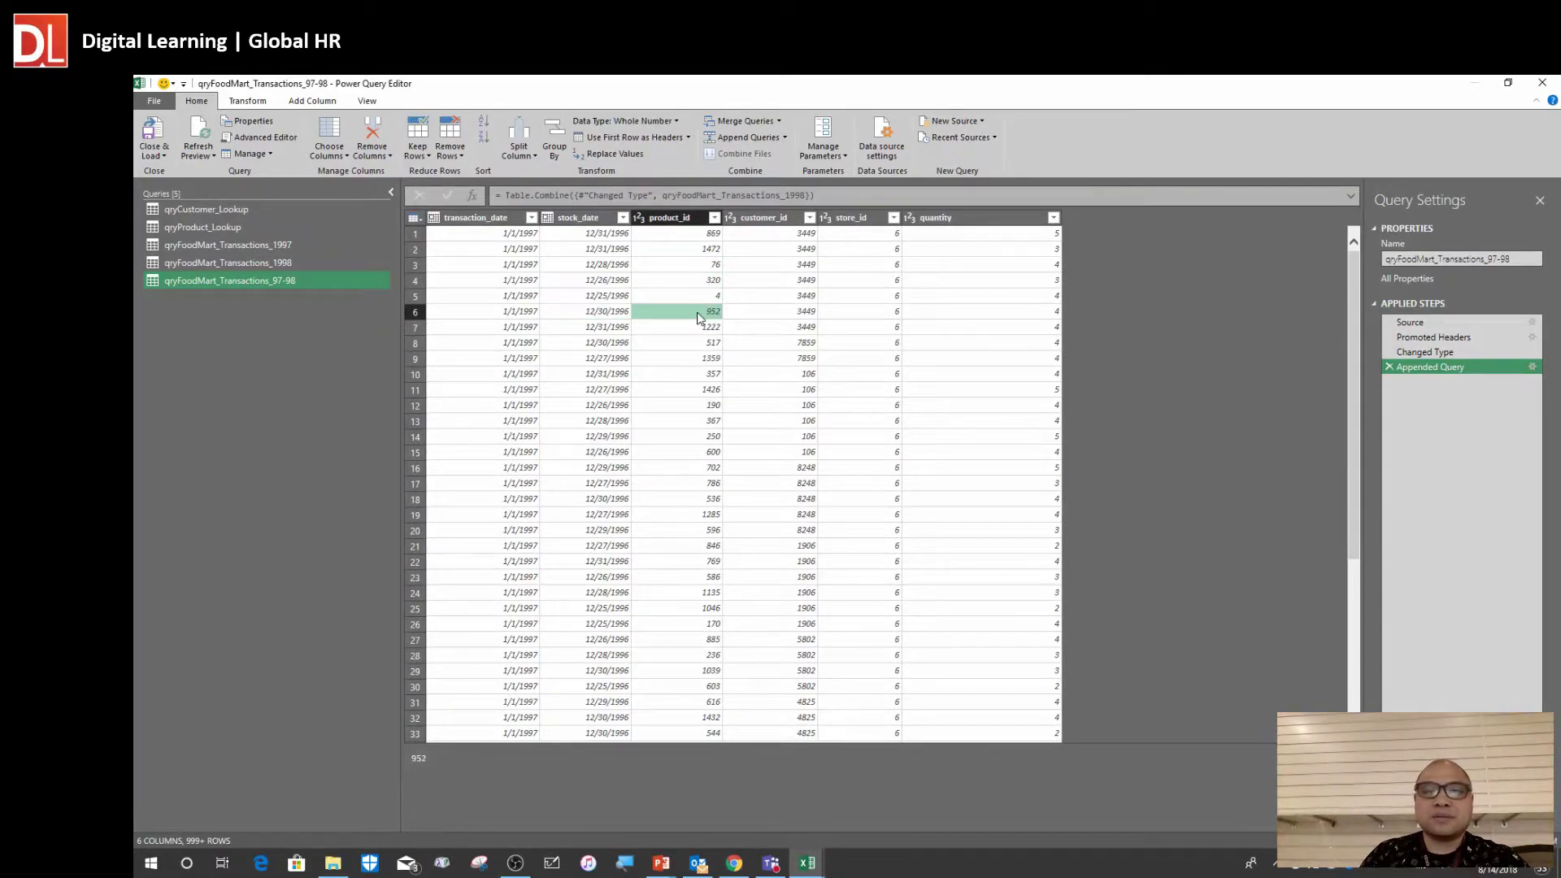
{"action": "left_click", "coordinate": [549, 296]}
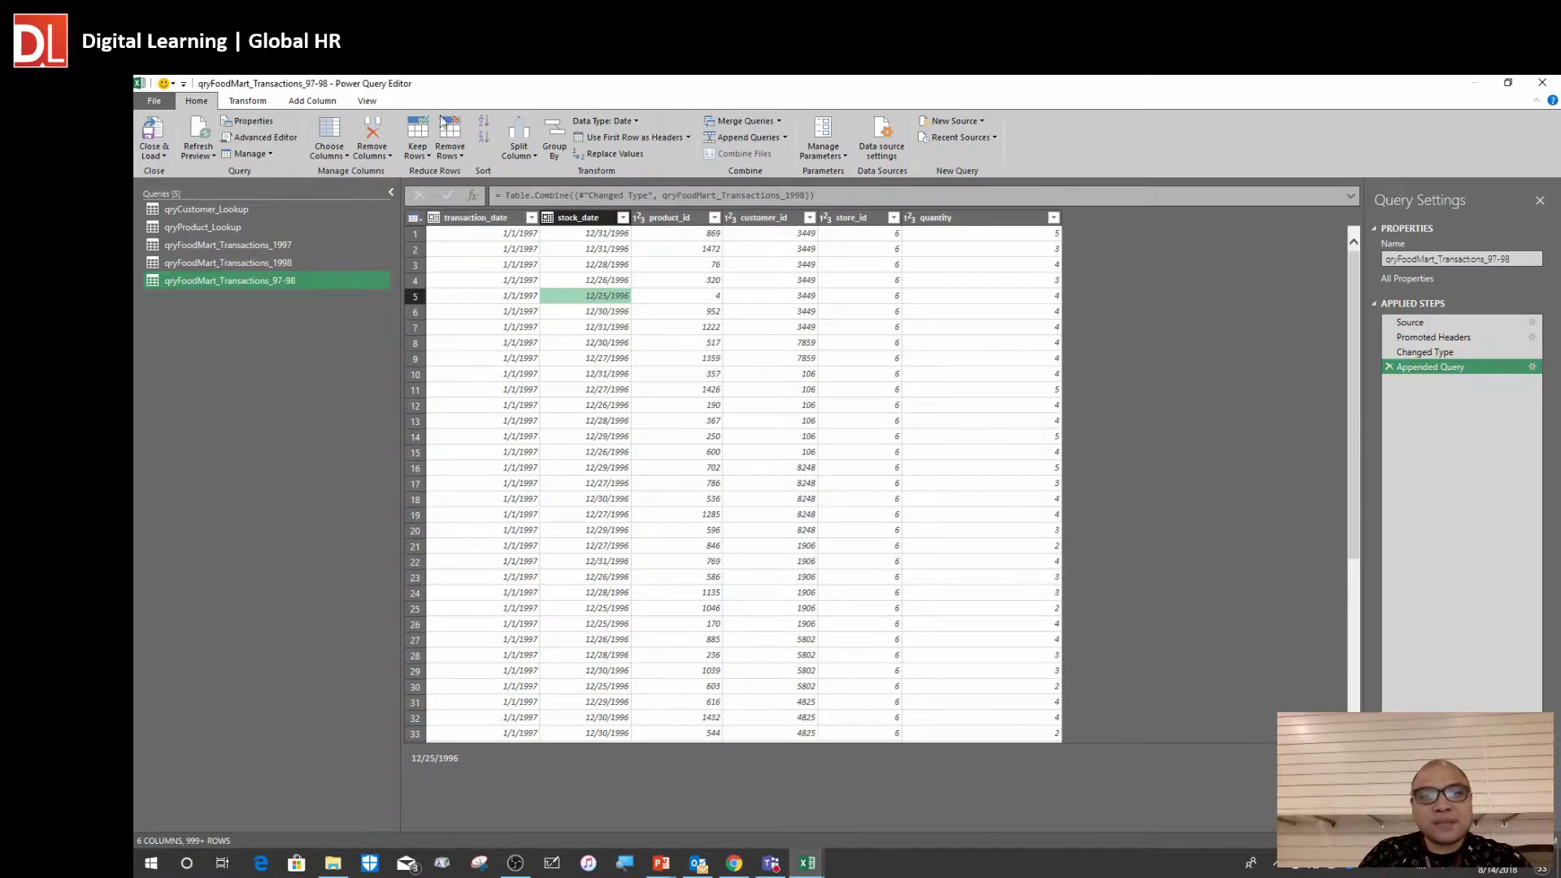
Start merging queries as a new query, with qryFoodMart_Transactions_97-98 as the first table
{"action": "left_click", "coordinate": [780, 122]}
{"action": "left_click", "coordinate": [779, 123]}
{"action": "left_click", "coordinate": [773, 125]}
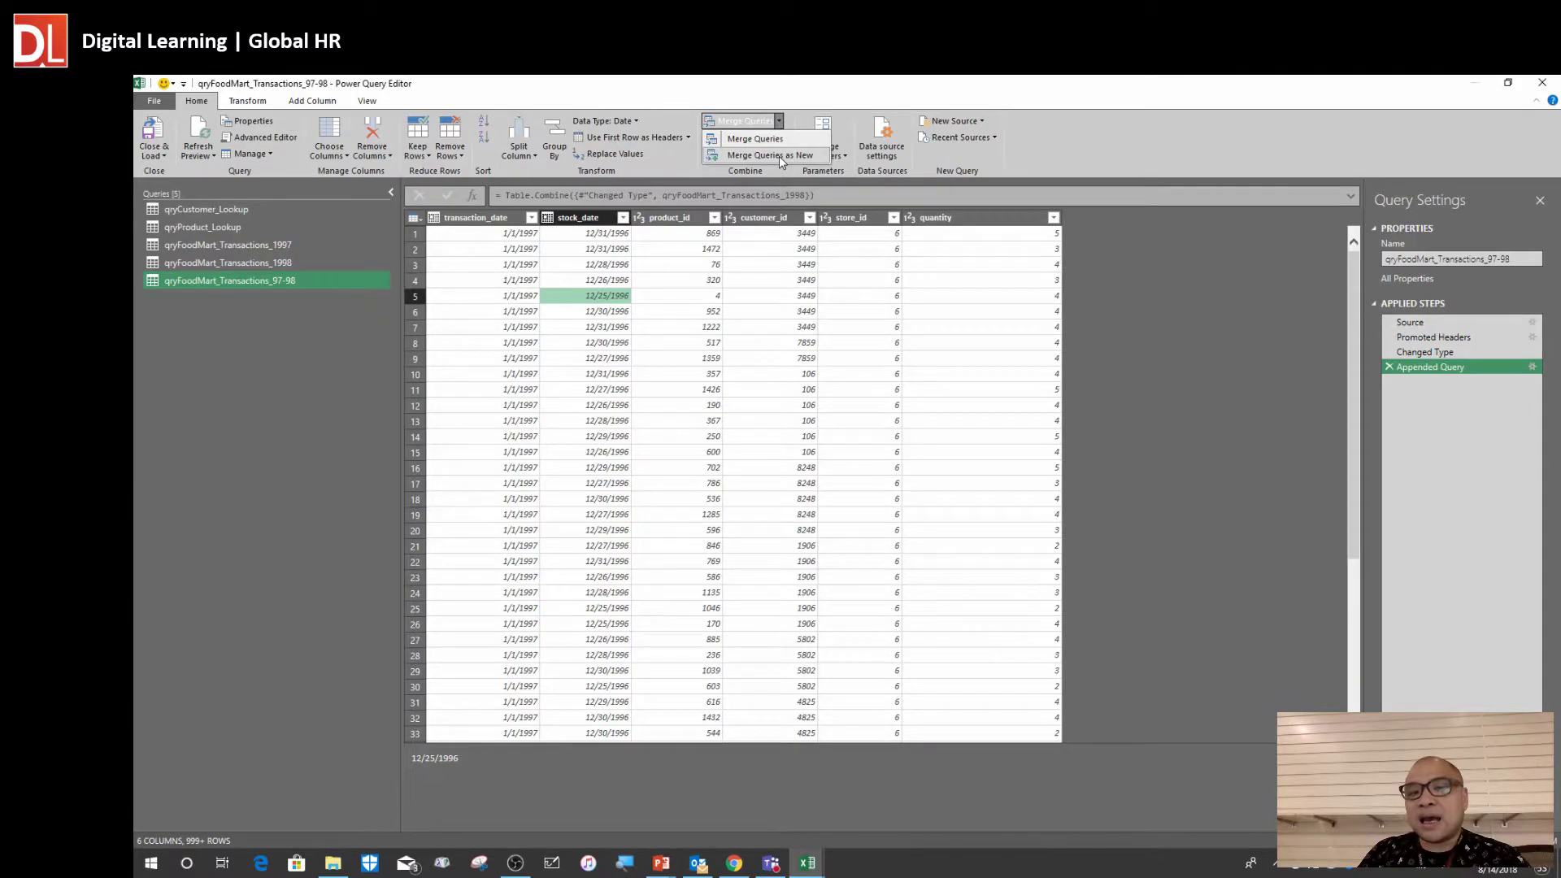
{"action": "left_click", "coordinate": [779, 157]}
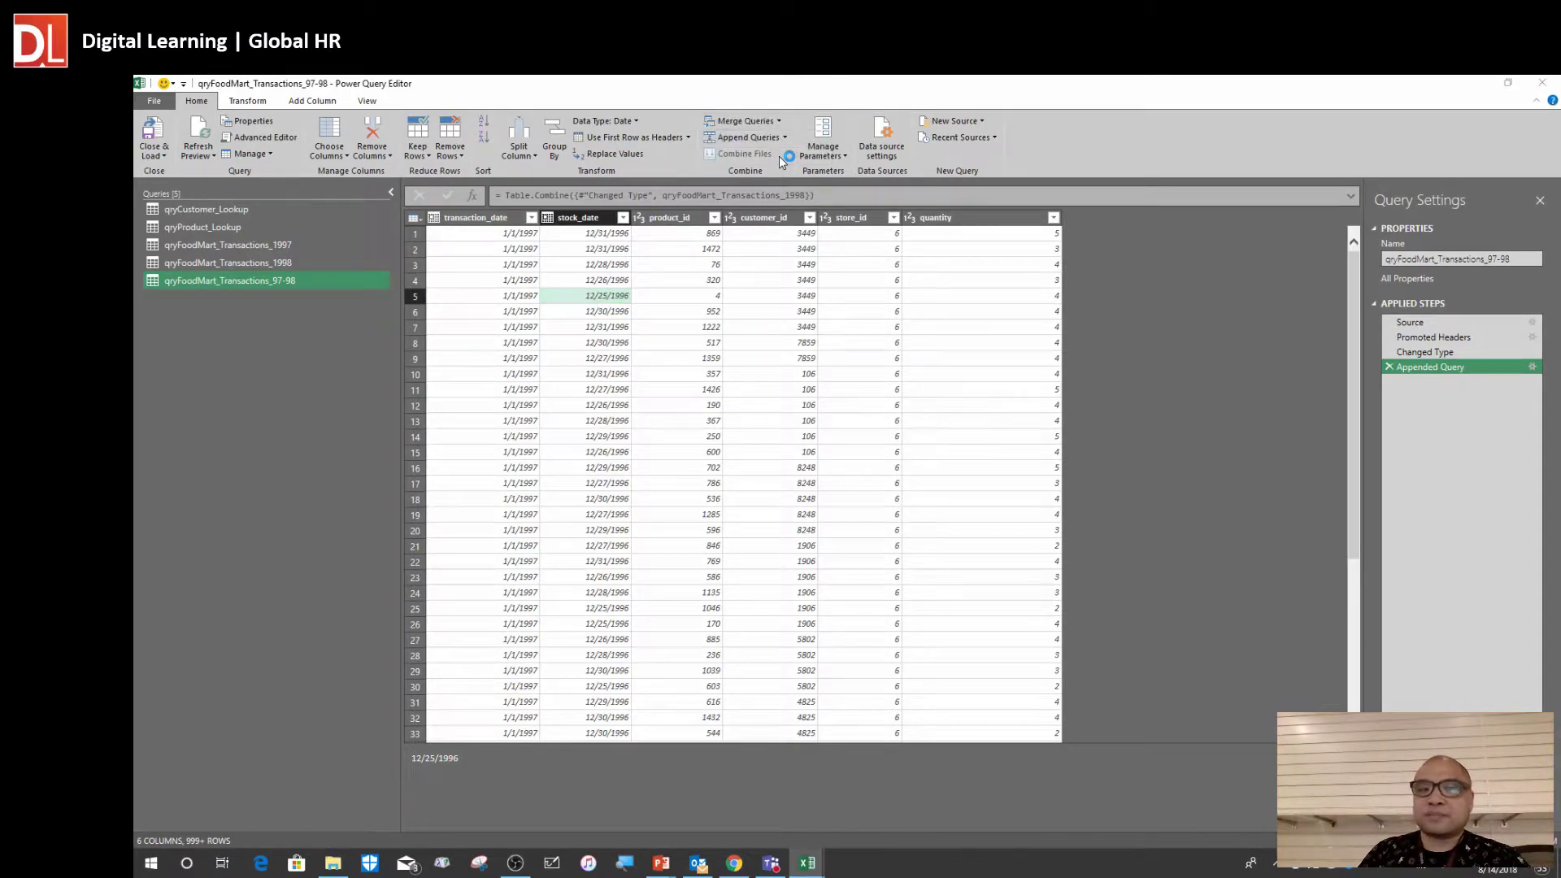
{"action": "left_click_drag", "start_coordinate": [790, 252], "coordinate": [782, 156]}
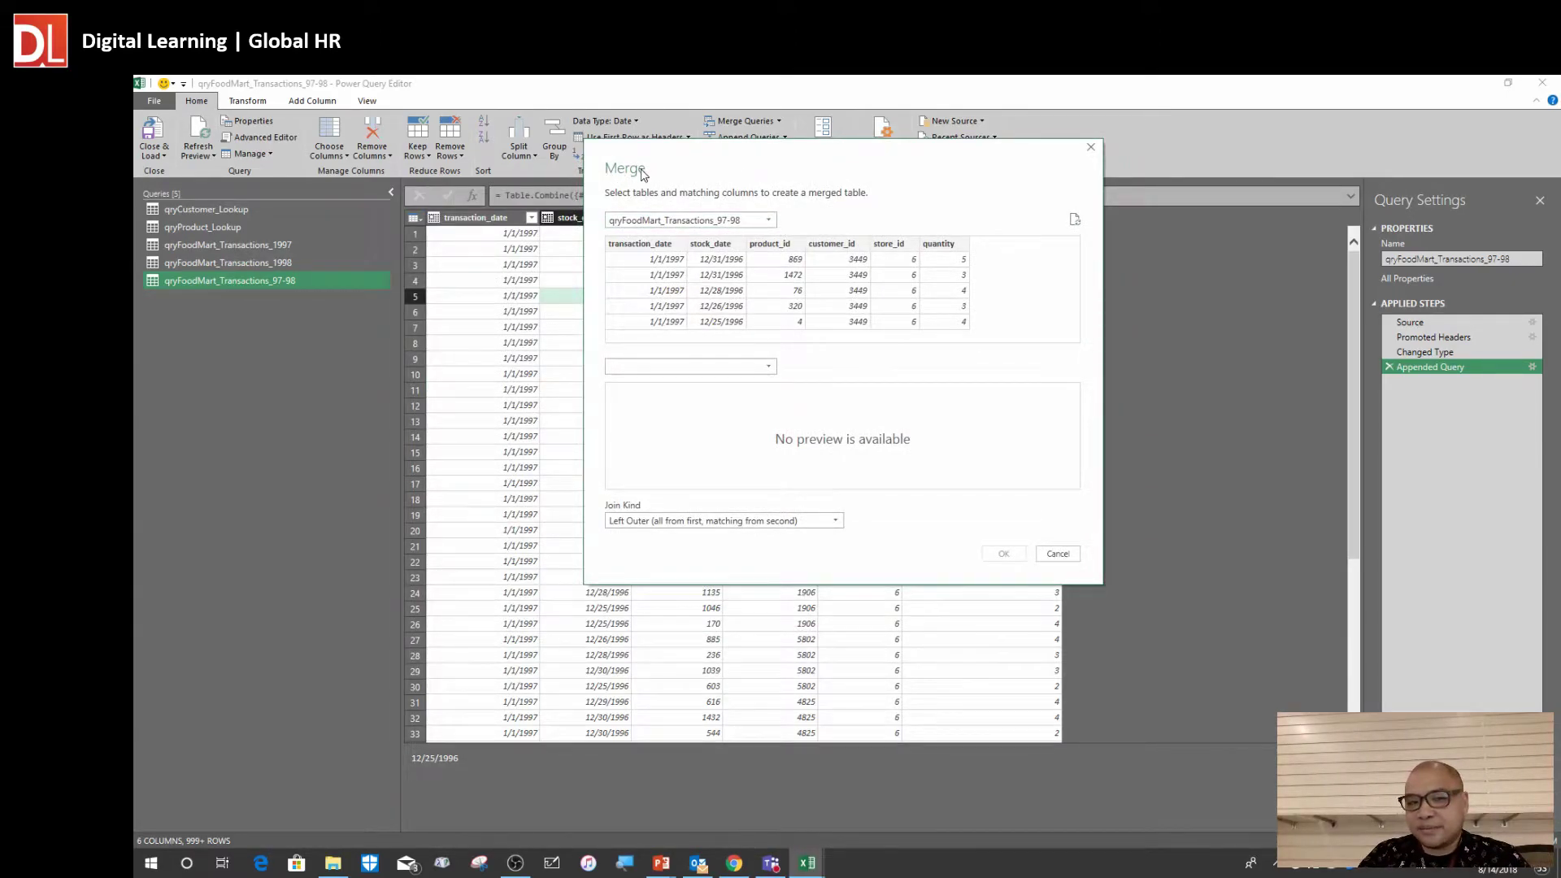
{"action": "left_click", "coordinate": [704, 221]}
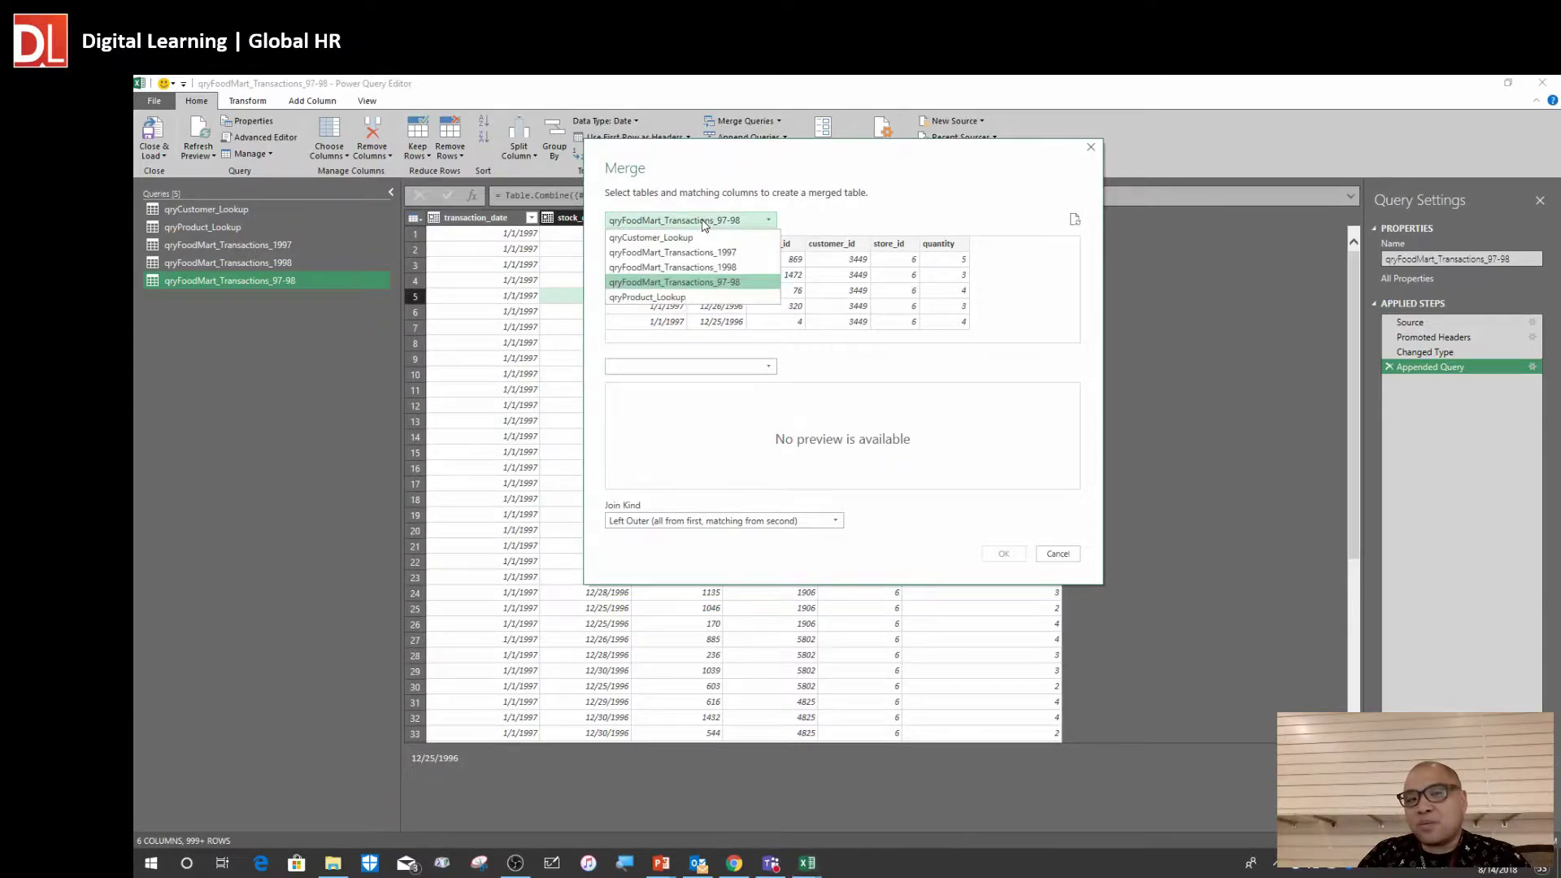
{"action": "left_click", "coordinate": [751, 281]}
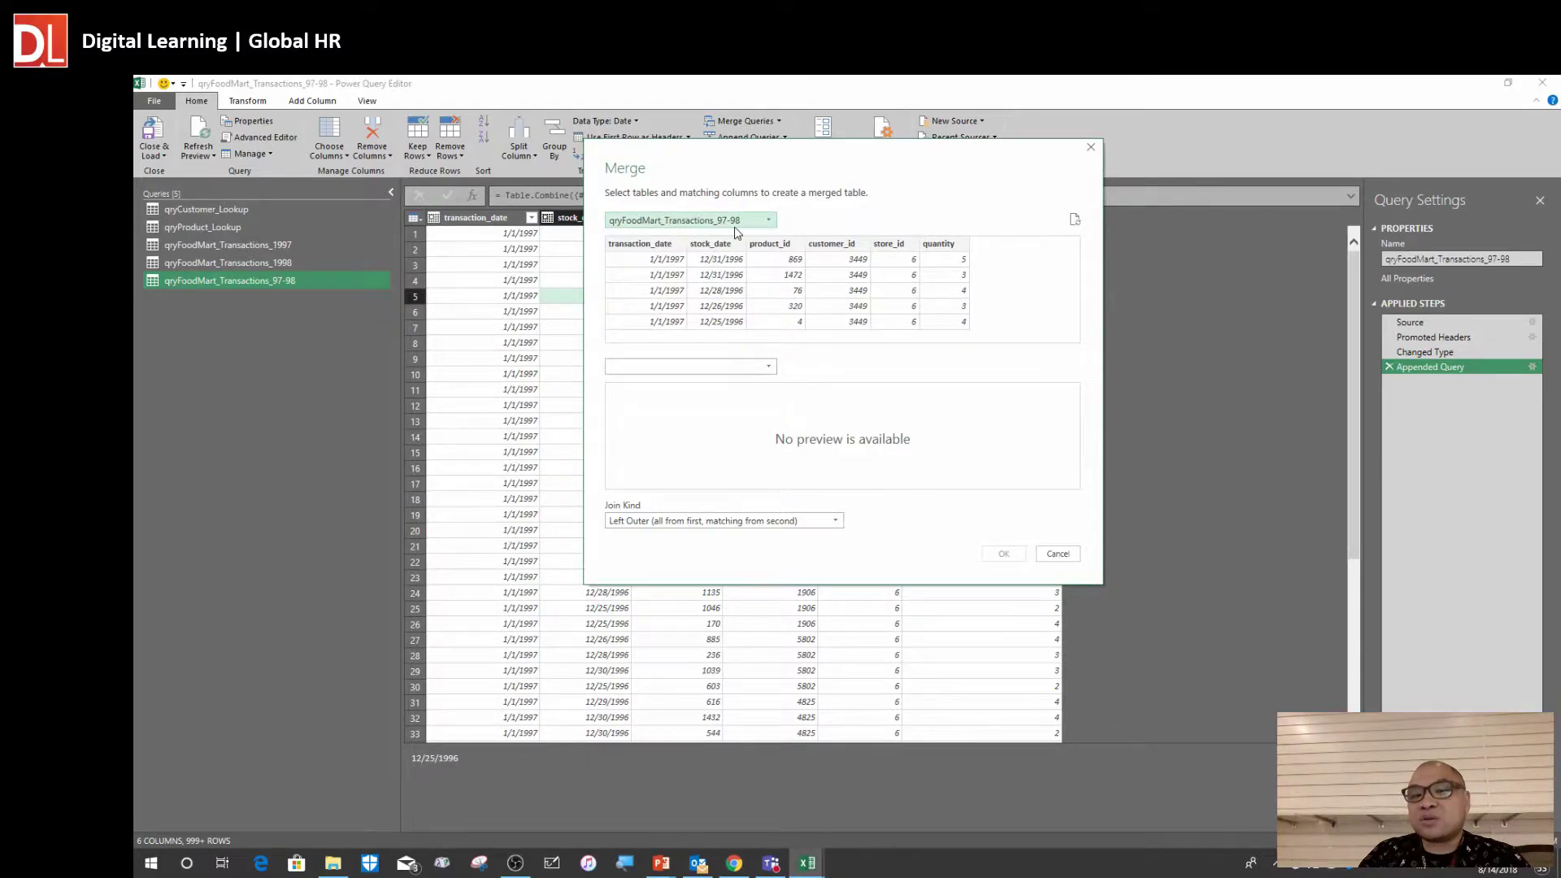
Choose qryProduct_Lookup as the second merge table and match both tables on their product_id columns
{"action": "left_click", "coordinate": [724, 368]}
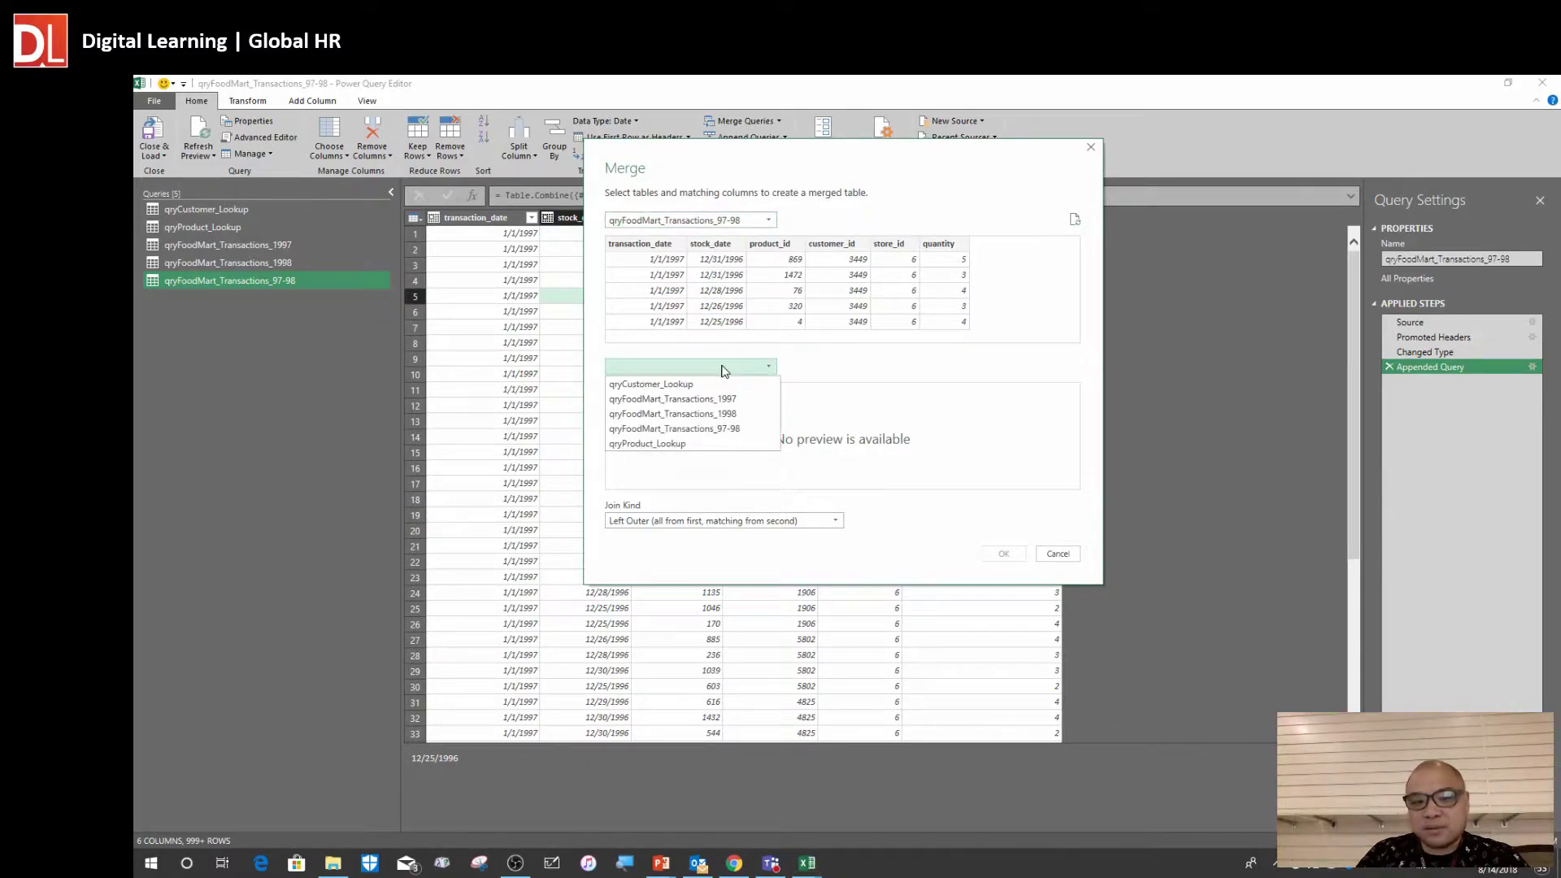
{"action": "left_click", "coordinate": [690, 445]}
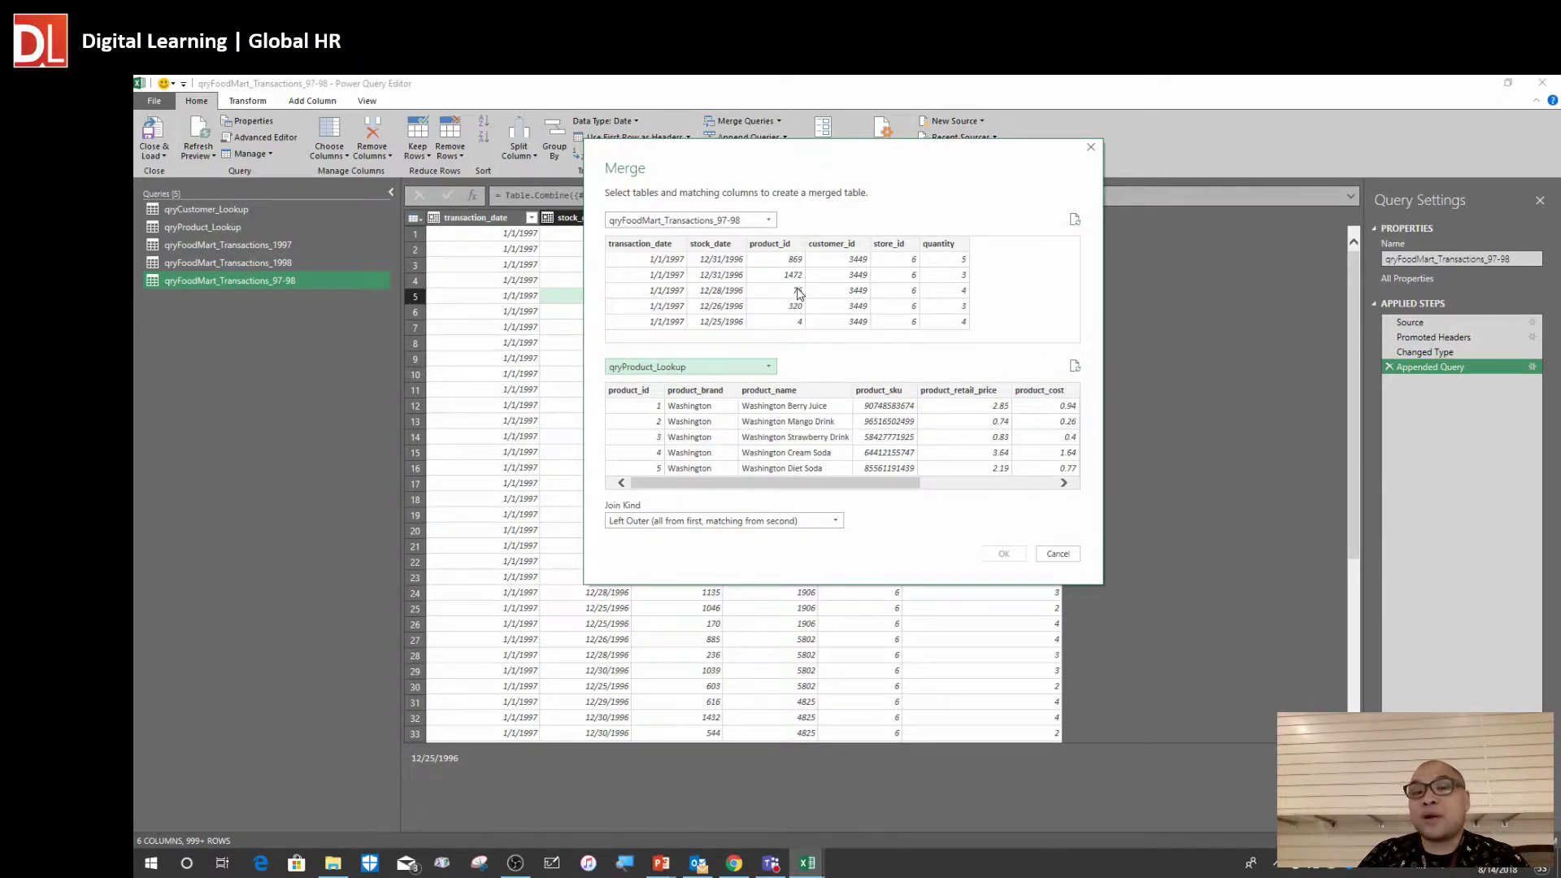
{"action": "left_click", "coordinate": [785, 246]}
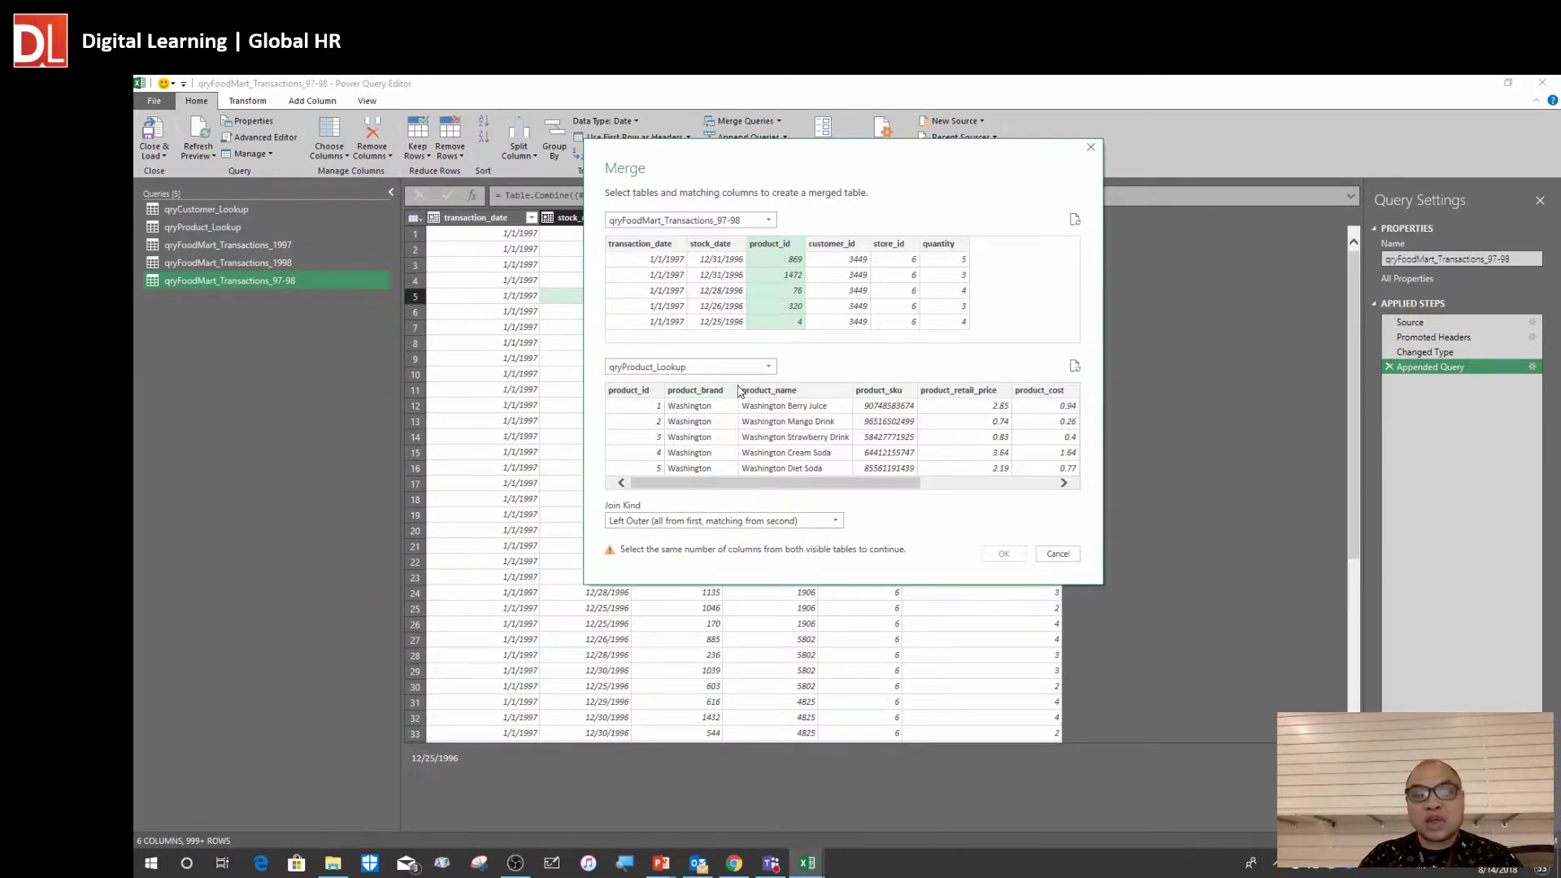
{"action": "left_click", "coordinate": [646, 396]}
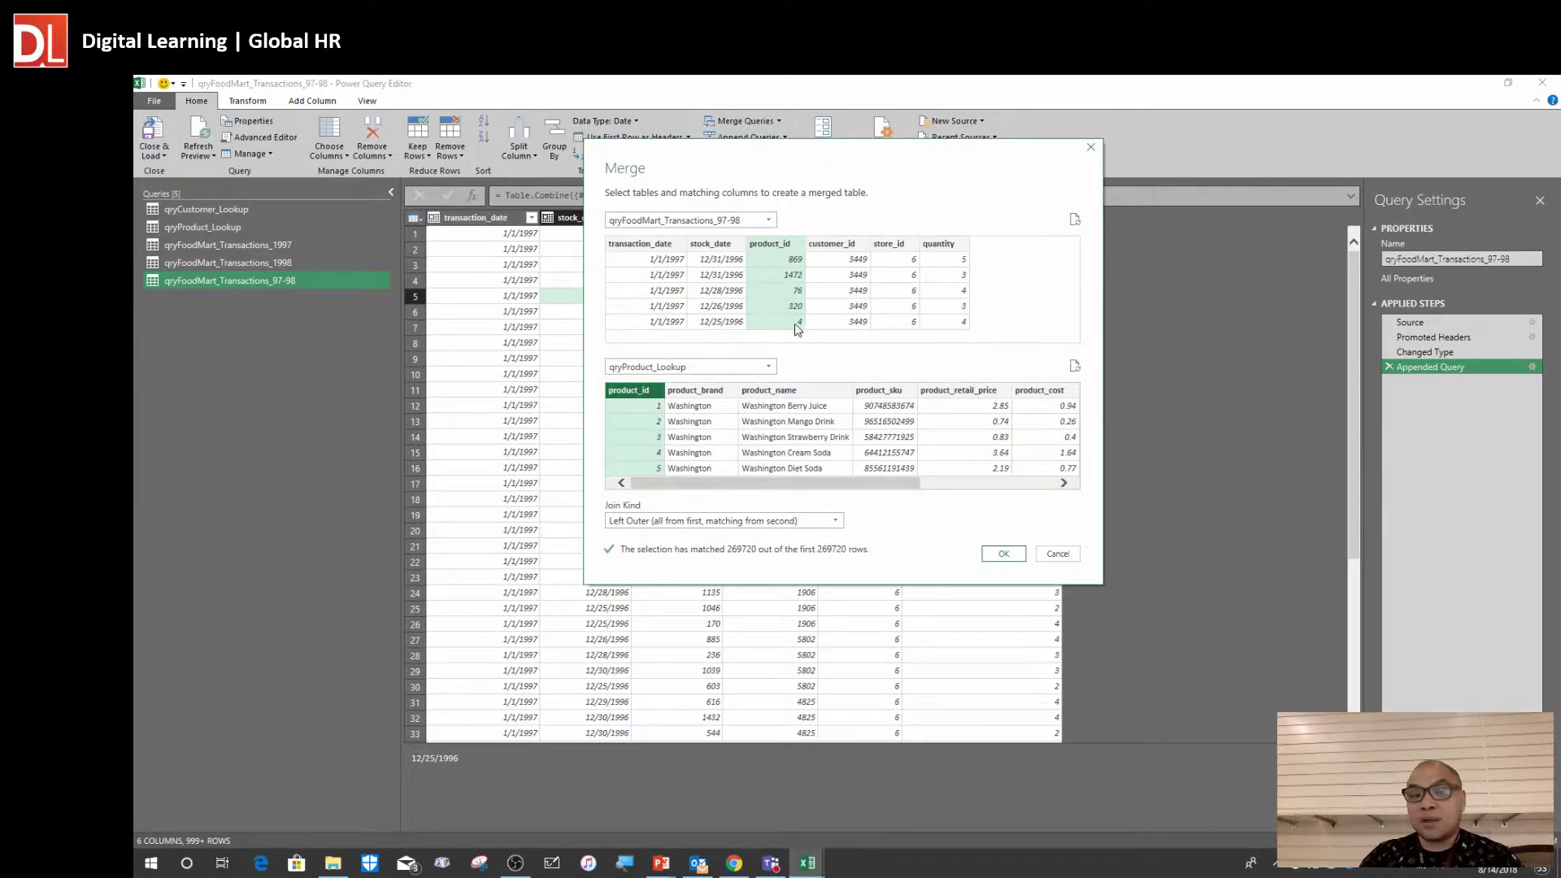
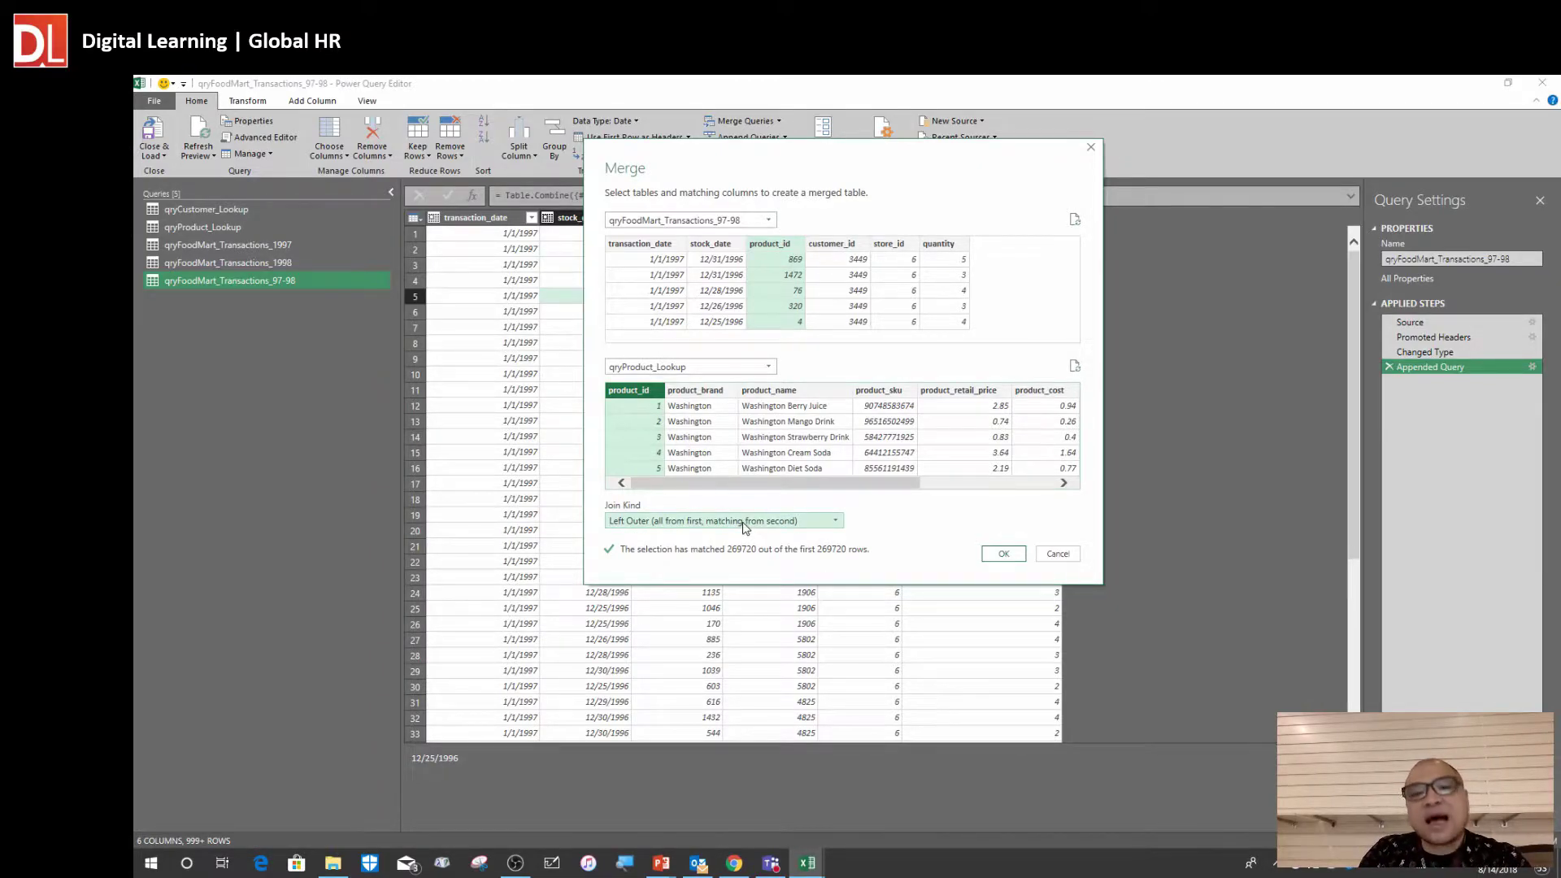
{"action": "left_click", "coordinate": [818, 188]}
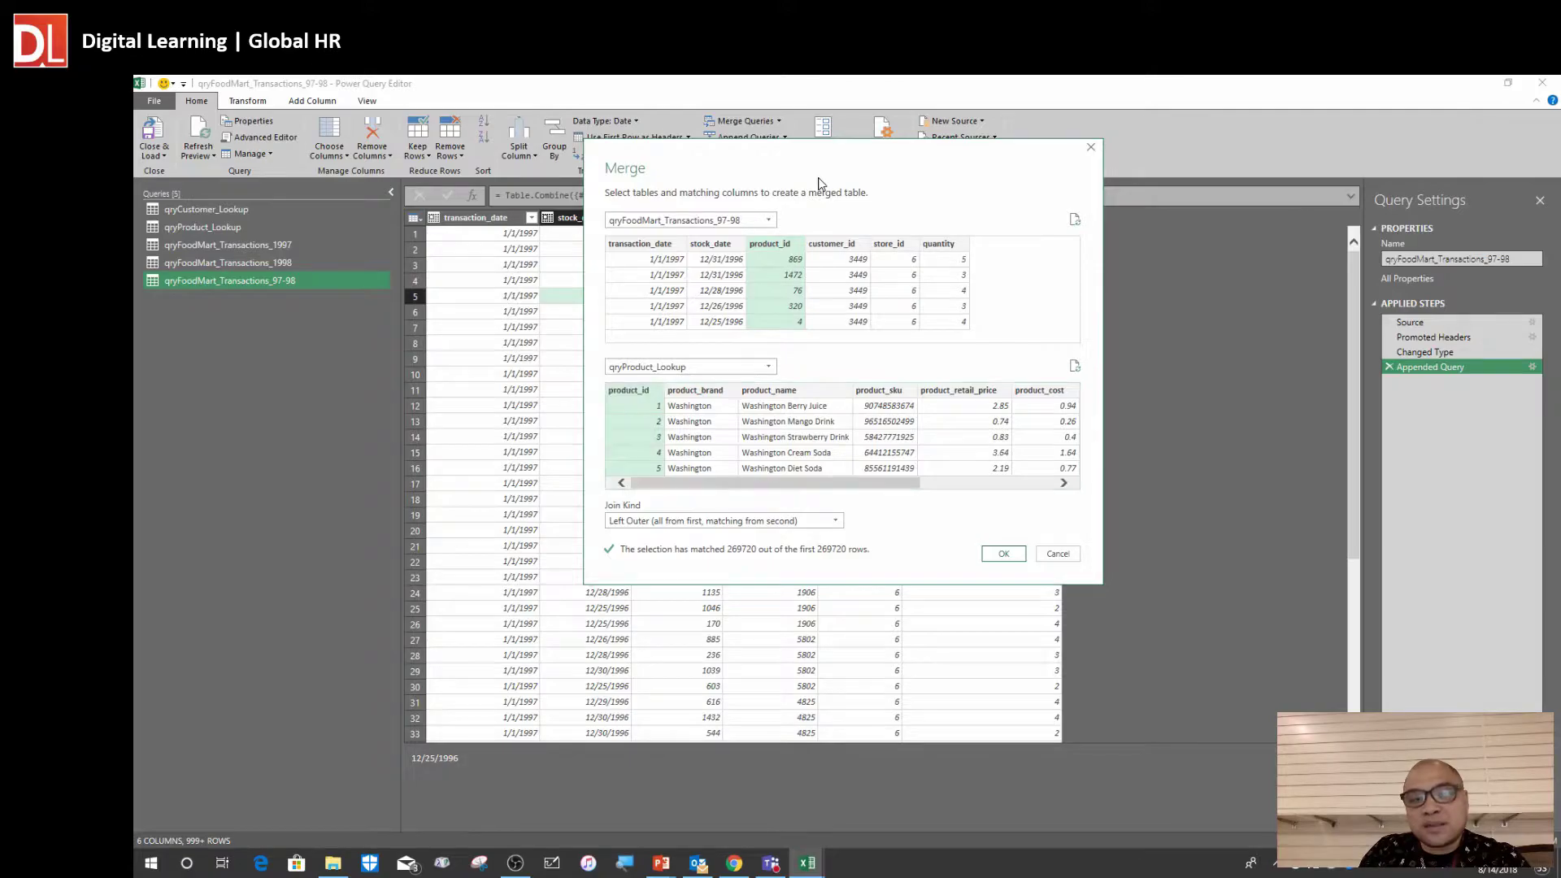
{"action": "left_click", "coordinate": [628, 393]}
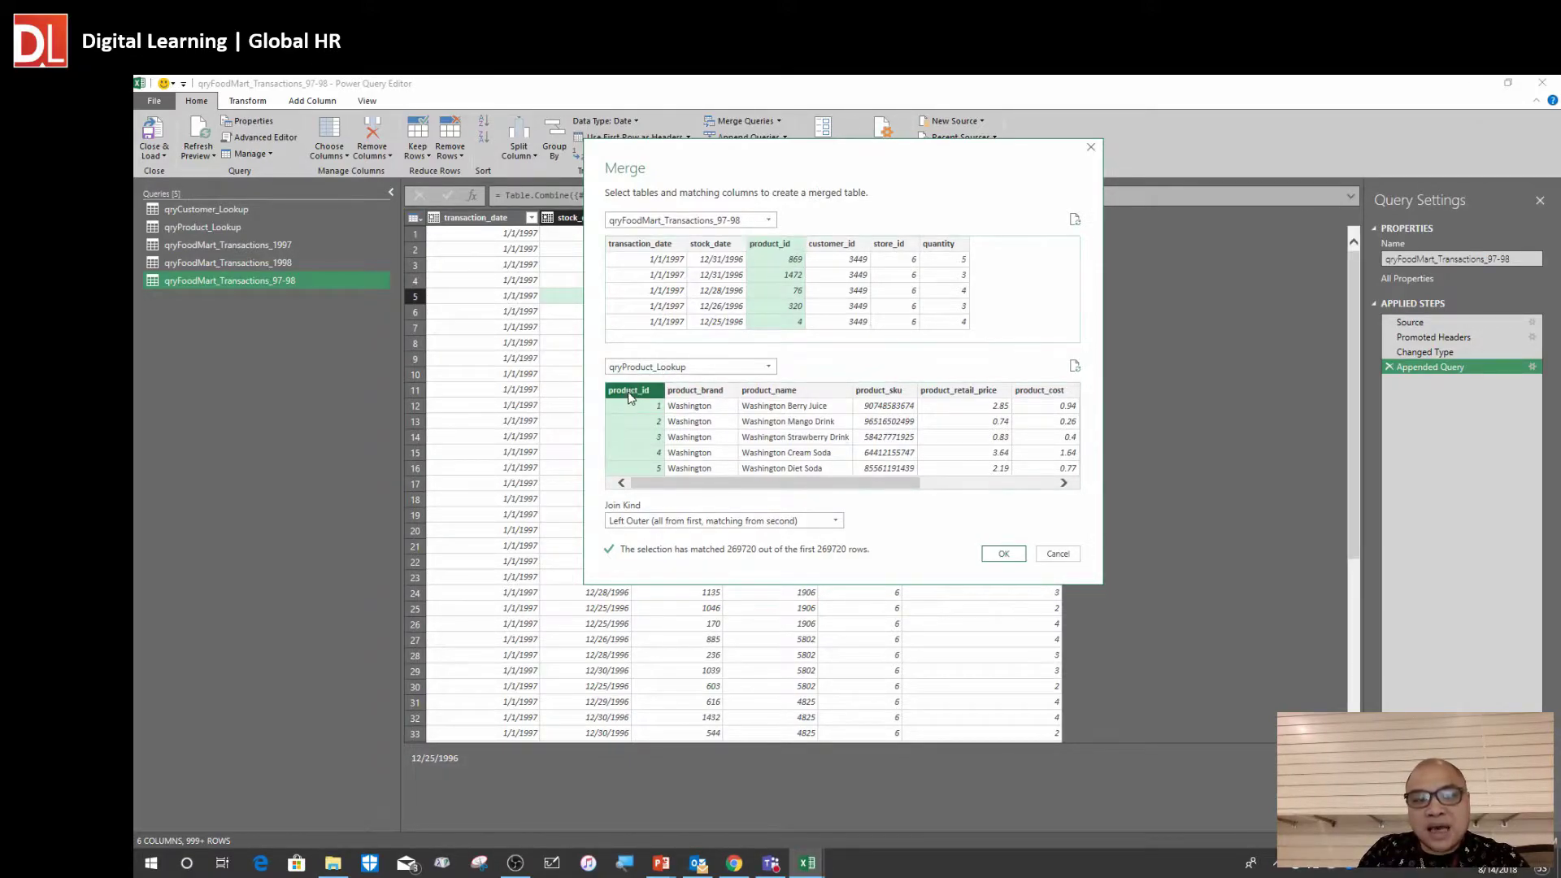
Review the join kinds offered for the merge, comparing Left Outer, Right Outer, Full Outer, Inner and the Anti joins
{"action": "left_click", "coordinate": [734, 524]}
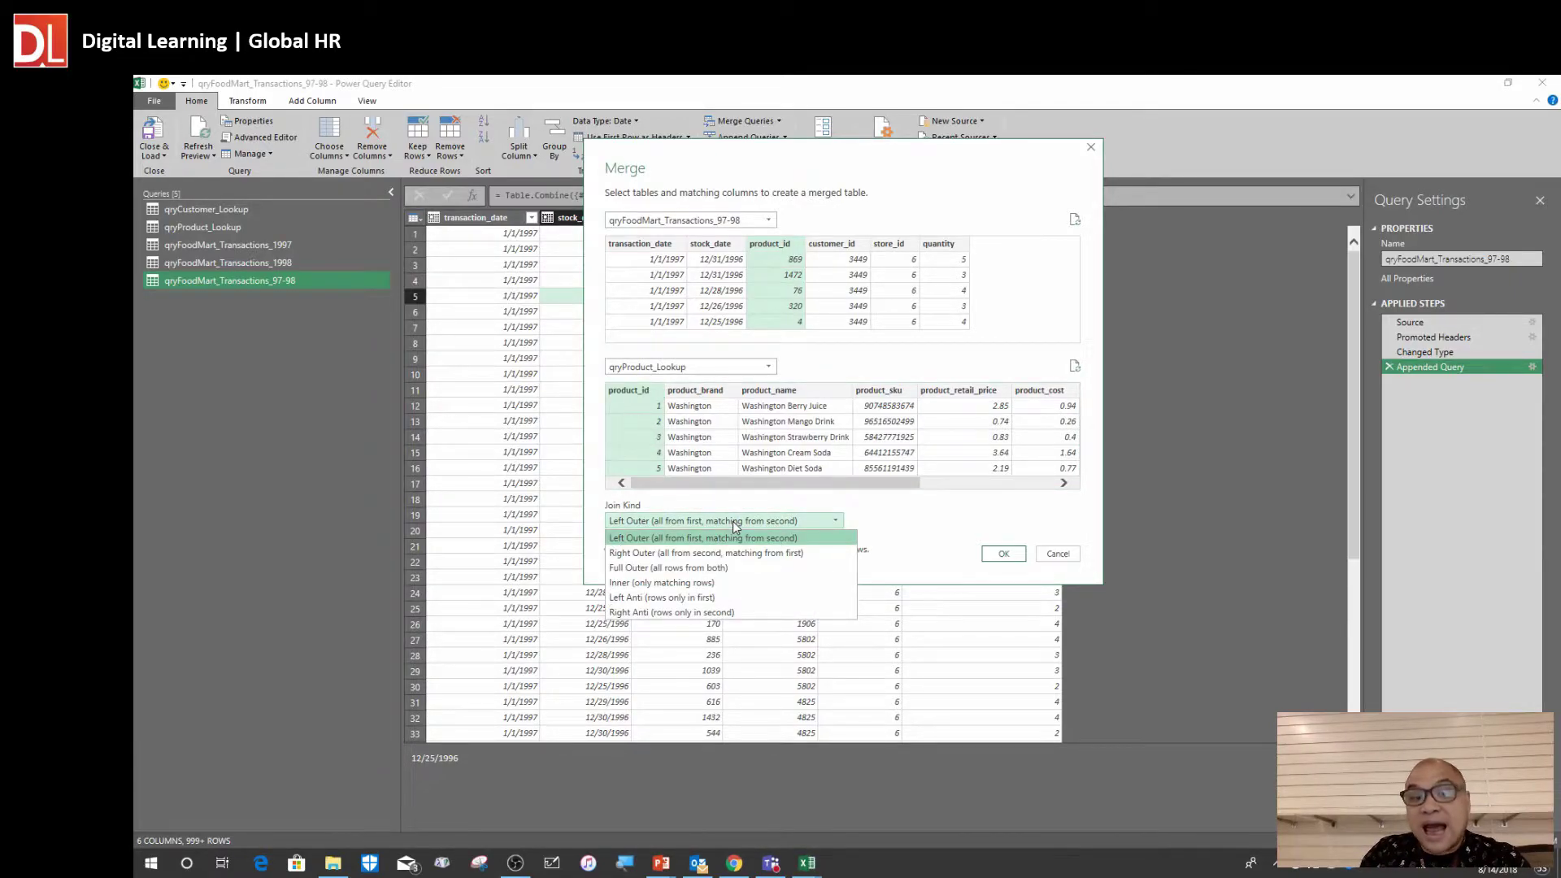
{"action": "left_click", "coordinate": [915, 516]}
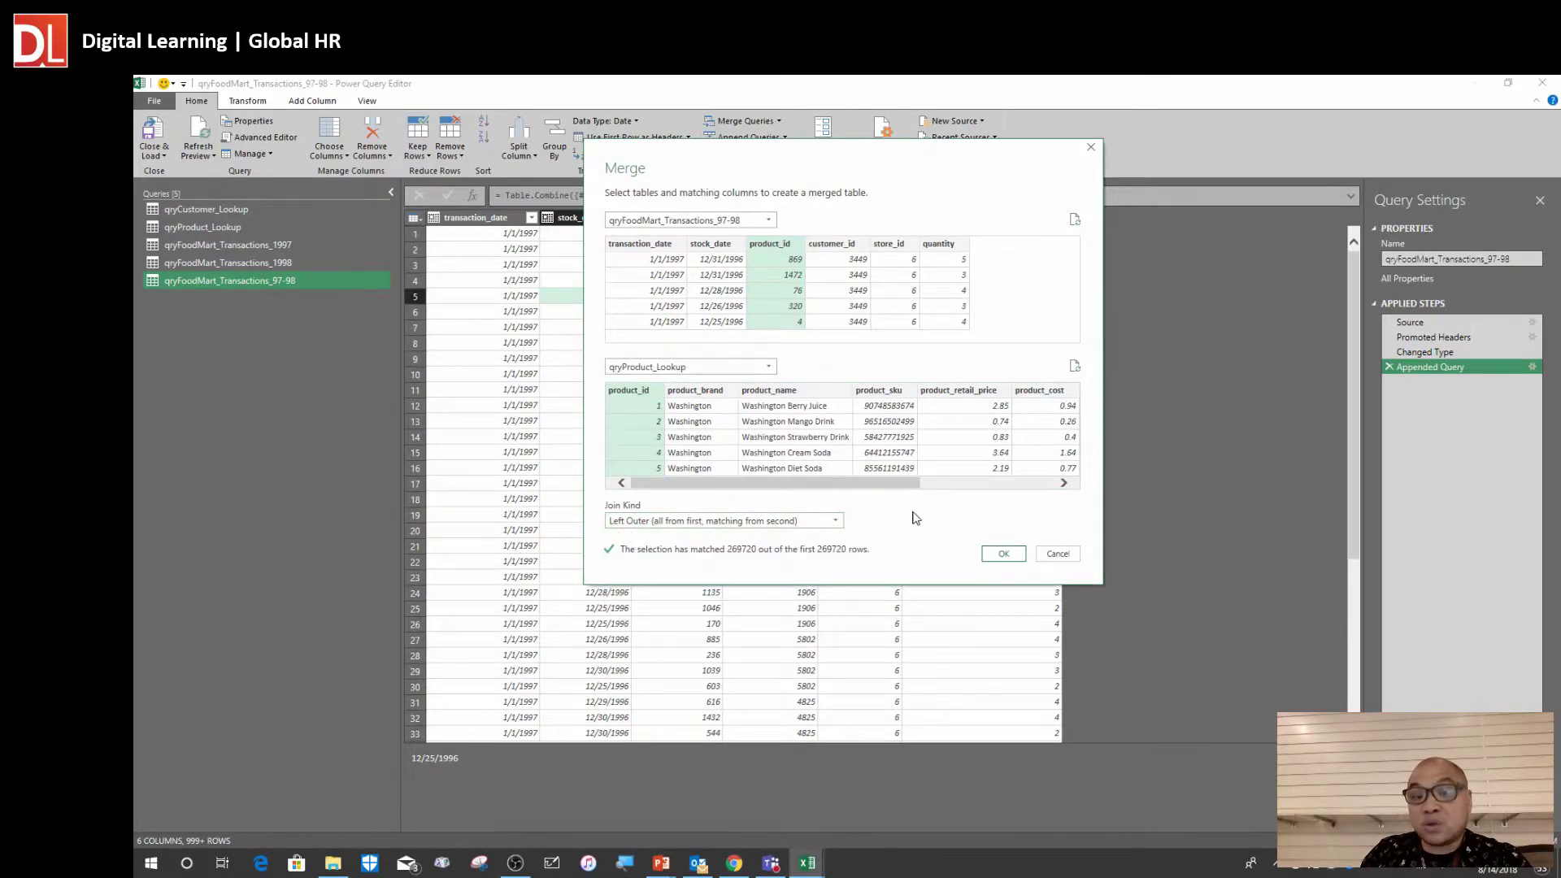
{"action": "left_click", "coordinate": [779, 526]}
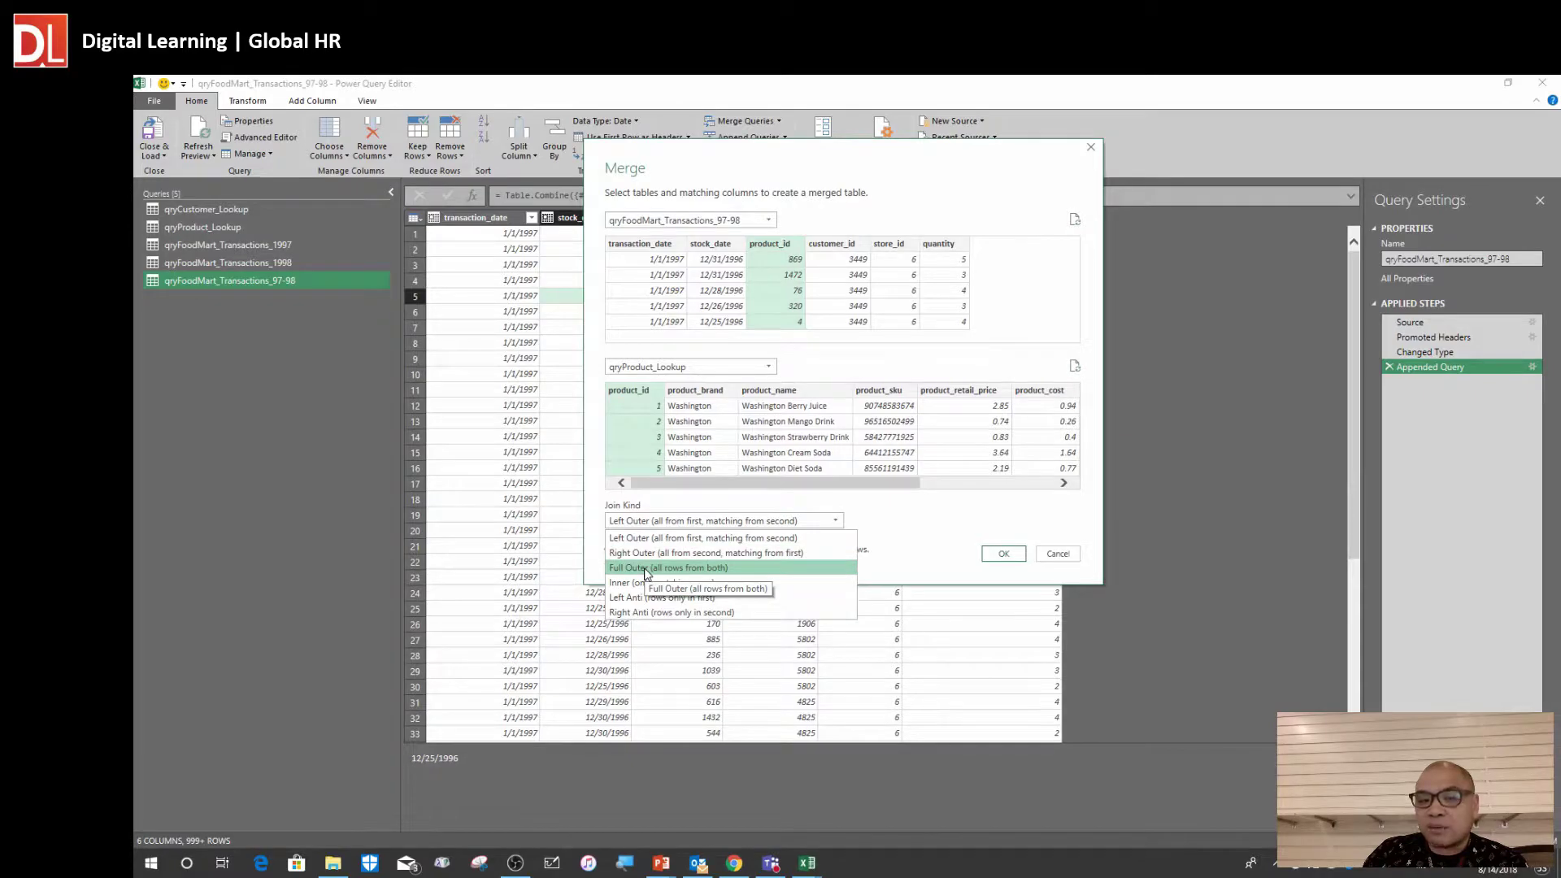
{"action": "left_click", "coordinate": [692, 538]}
{"action": "left_click", "coordinate": [714, 521]}
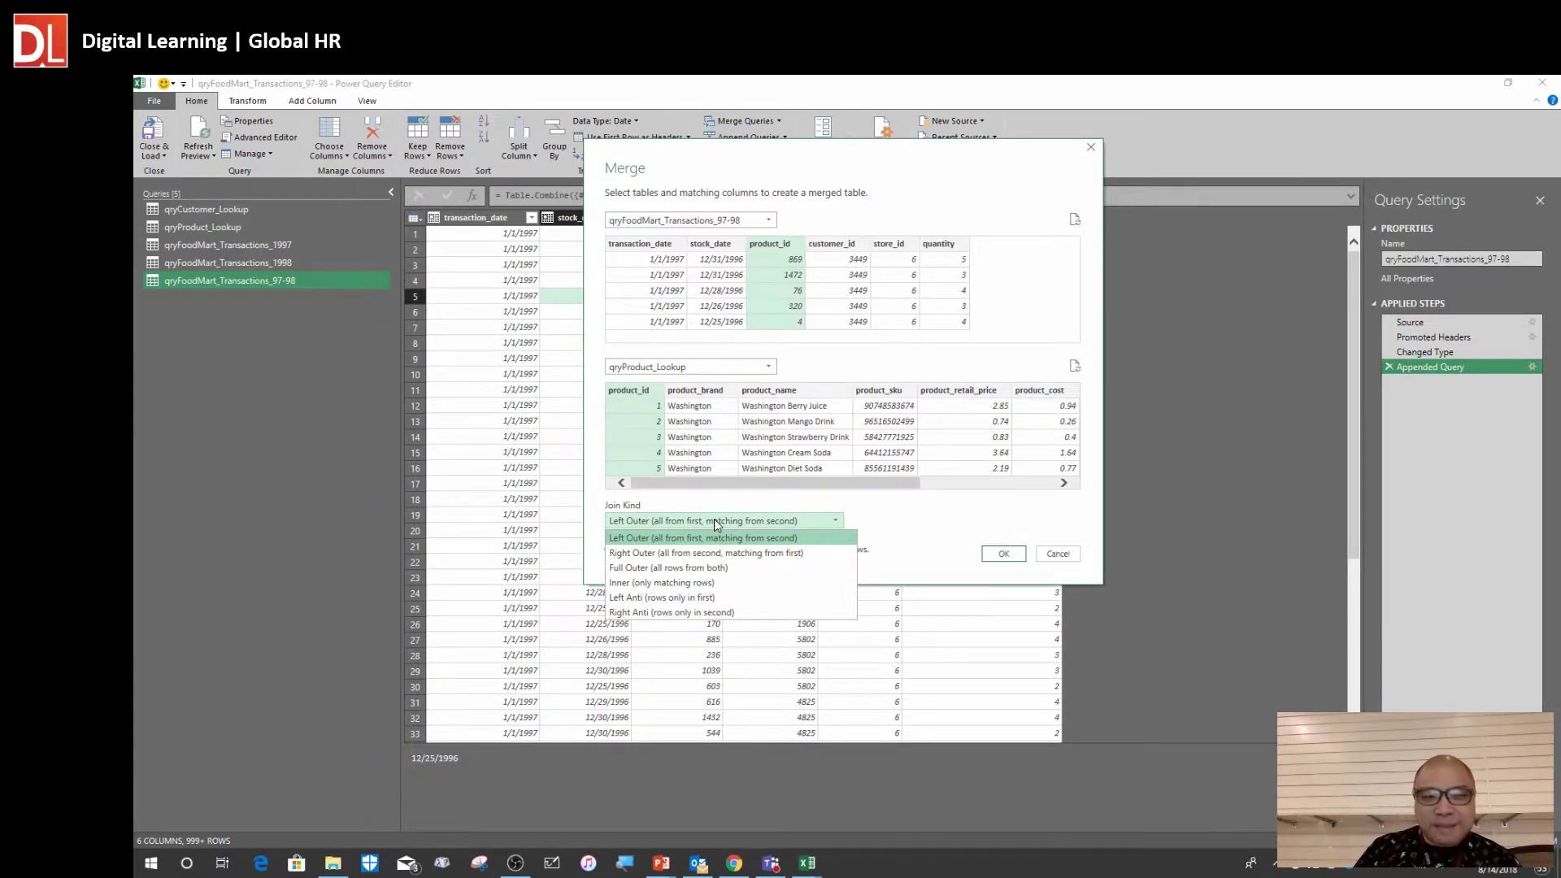
{"action": "left_click", "coordinate": [962, 509]}
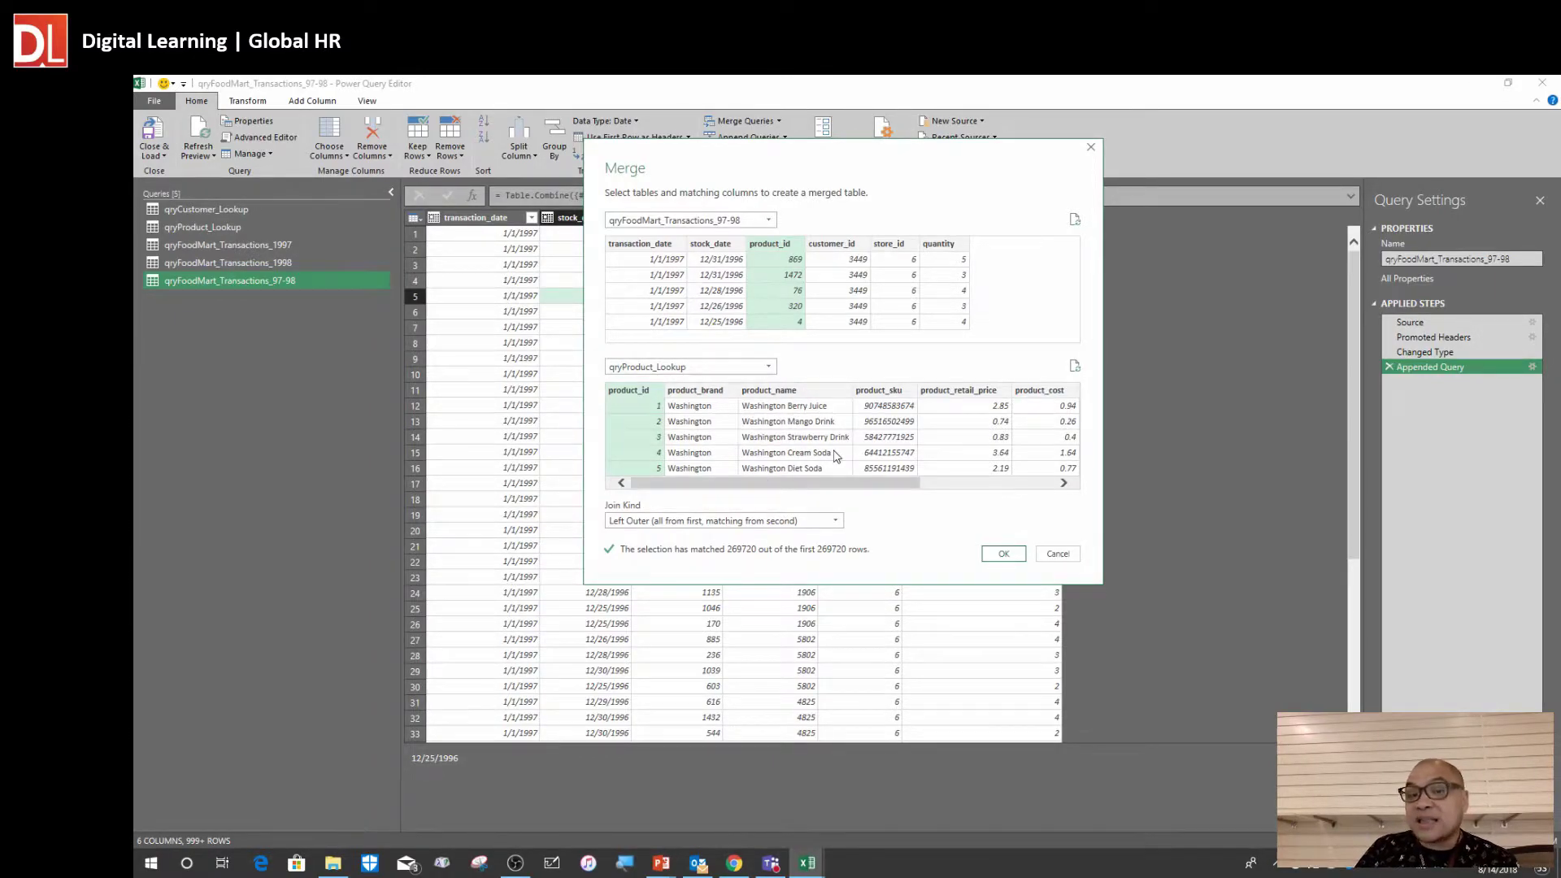
{"action": "left_click", "coordinate": [785, 520]}
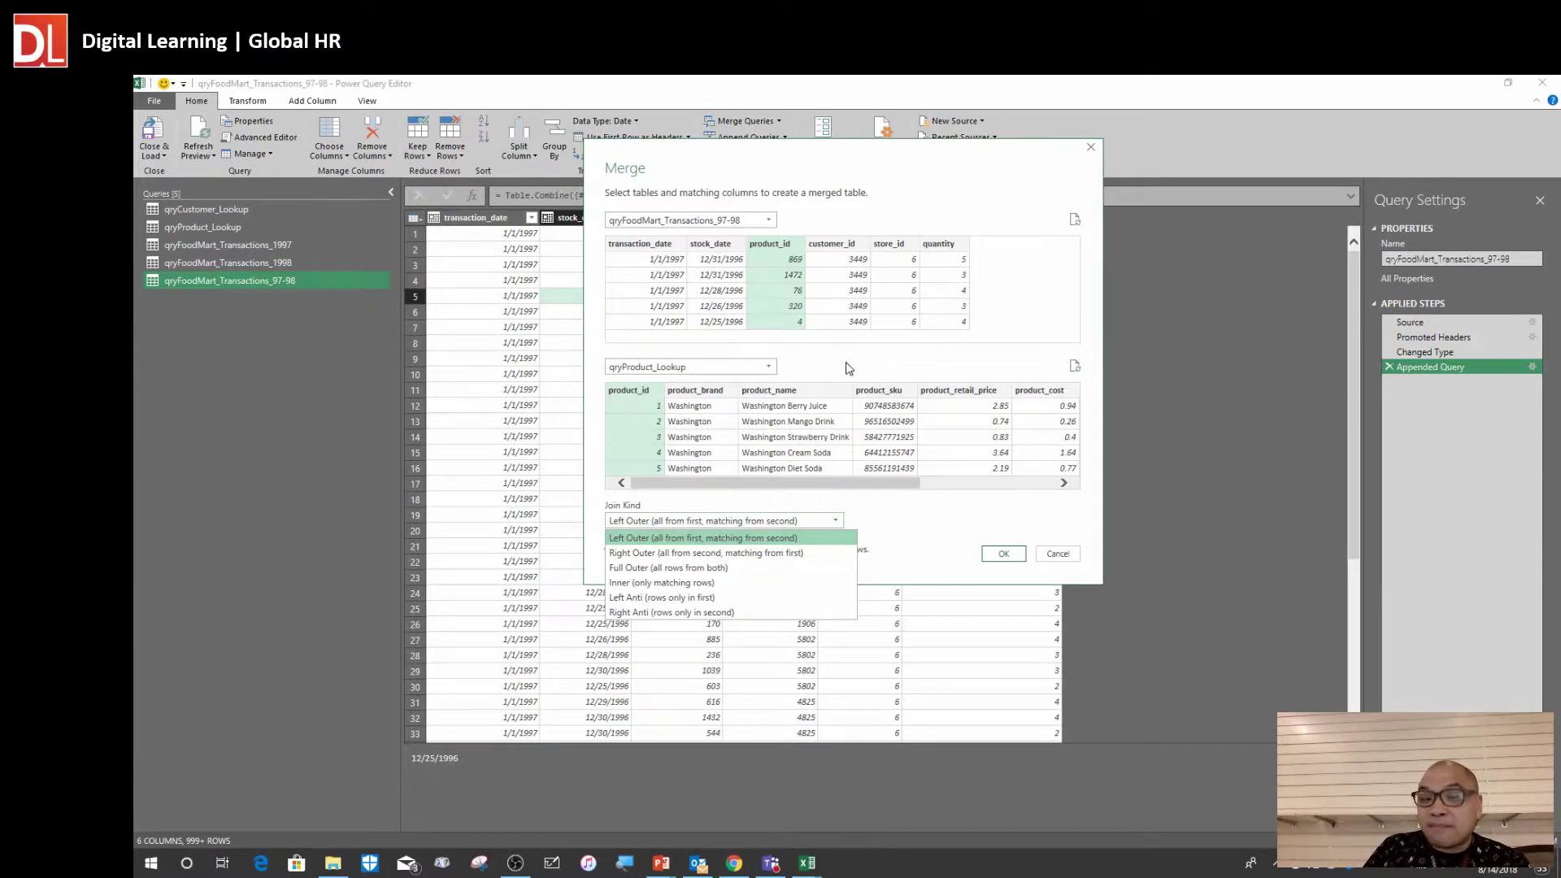
{"action": "left_click", "coordinate": [837, 368]}
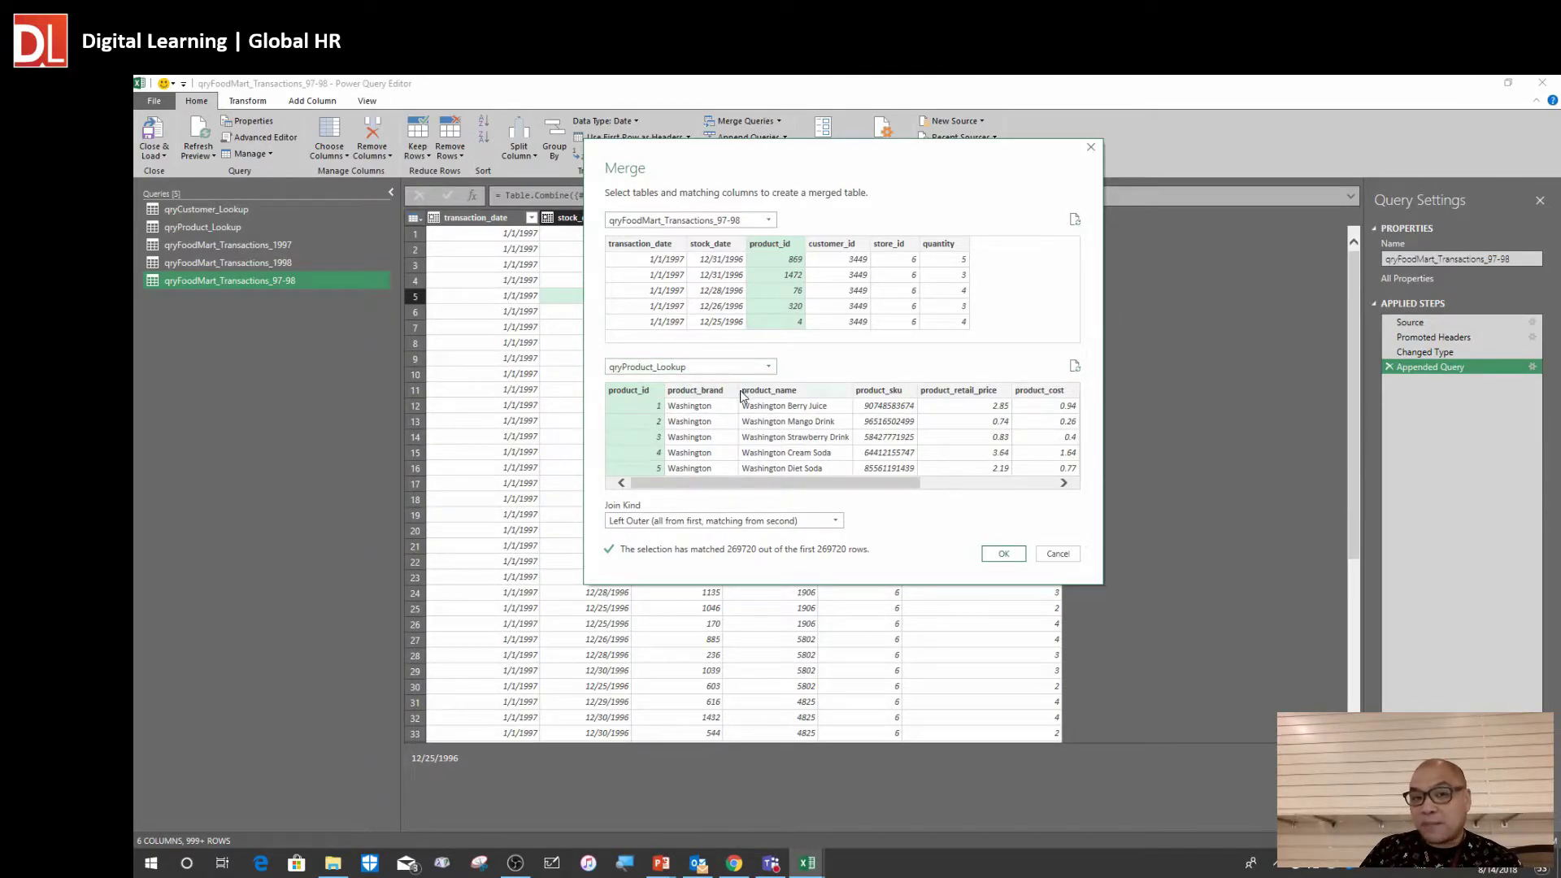
{"action": "left_click", "coordinate": [741, 525]}
{"action": "left_click", "coordinate": [741, 536]}
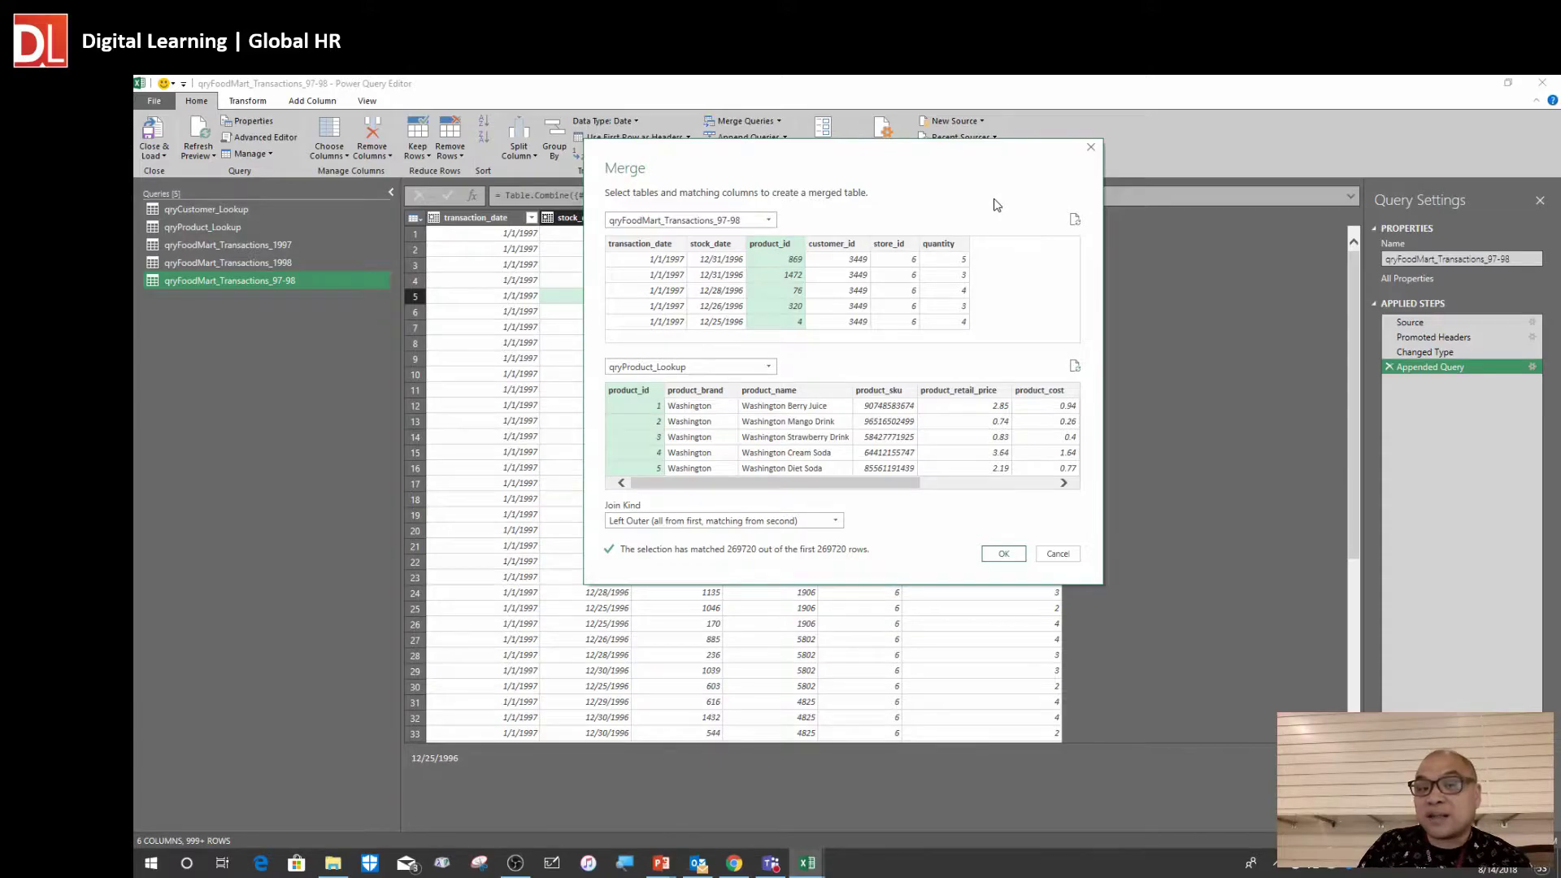
{"action": "left_click", "coordinate": [689, 521]}
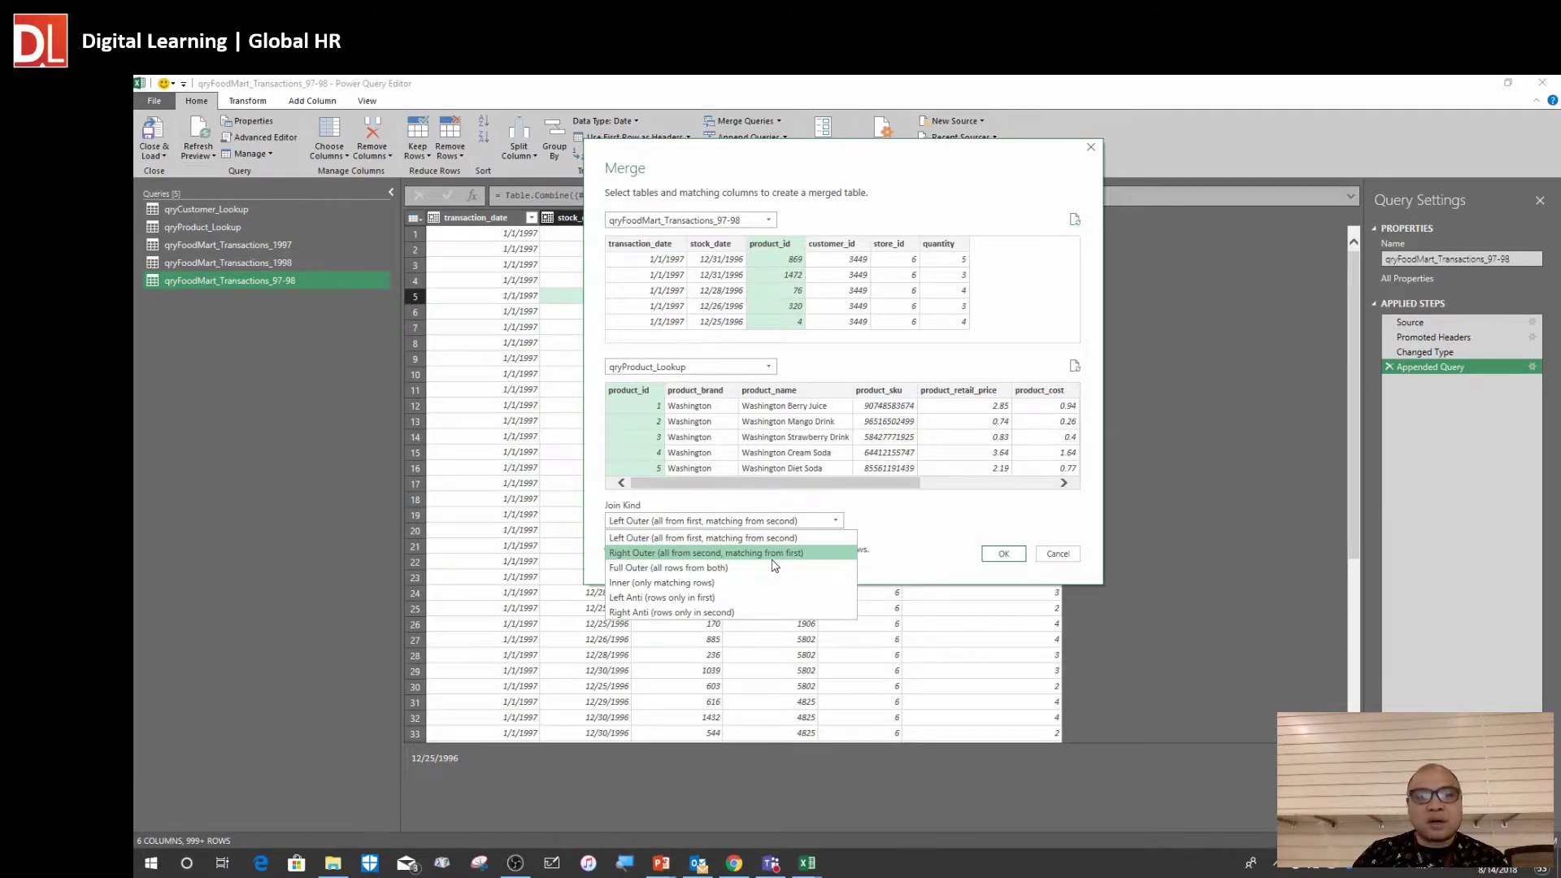
{"action": "left_click", "coordinate": [934, 530]}
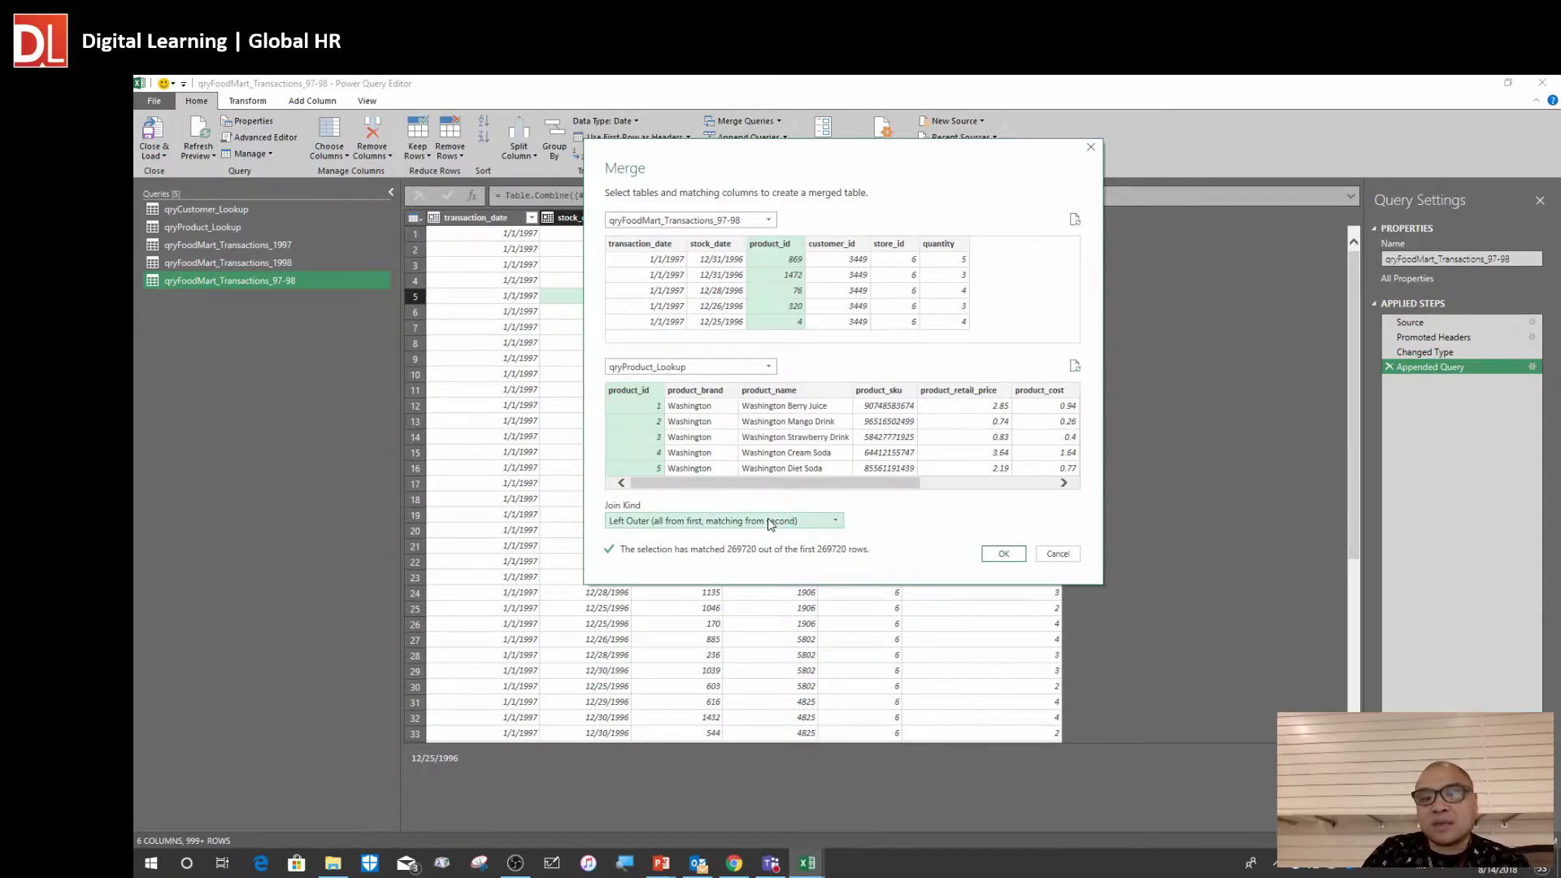
Set the join kind to Left Outer (all from first, matching from second) and create the merged query
{"action": "left_click", "coordinate": [760, 521]}
{"action": "left_click", "coordinate": [757, 539]}
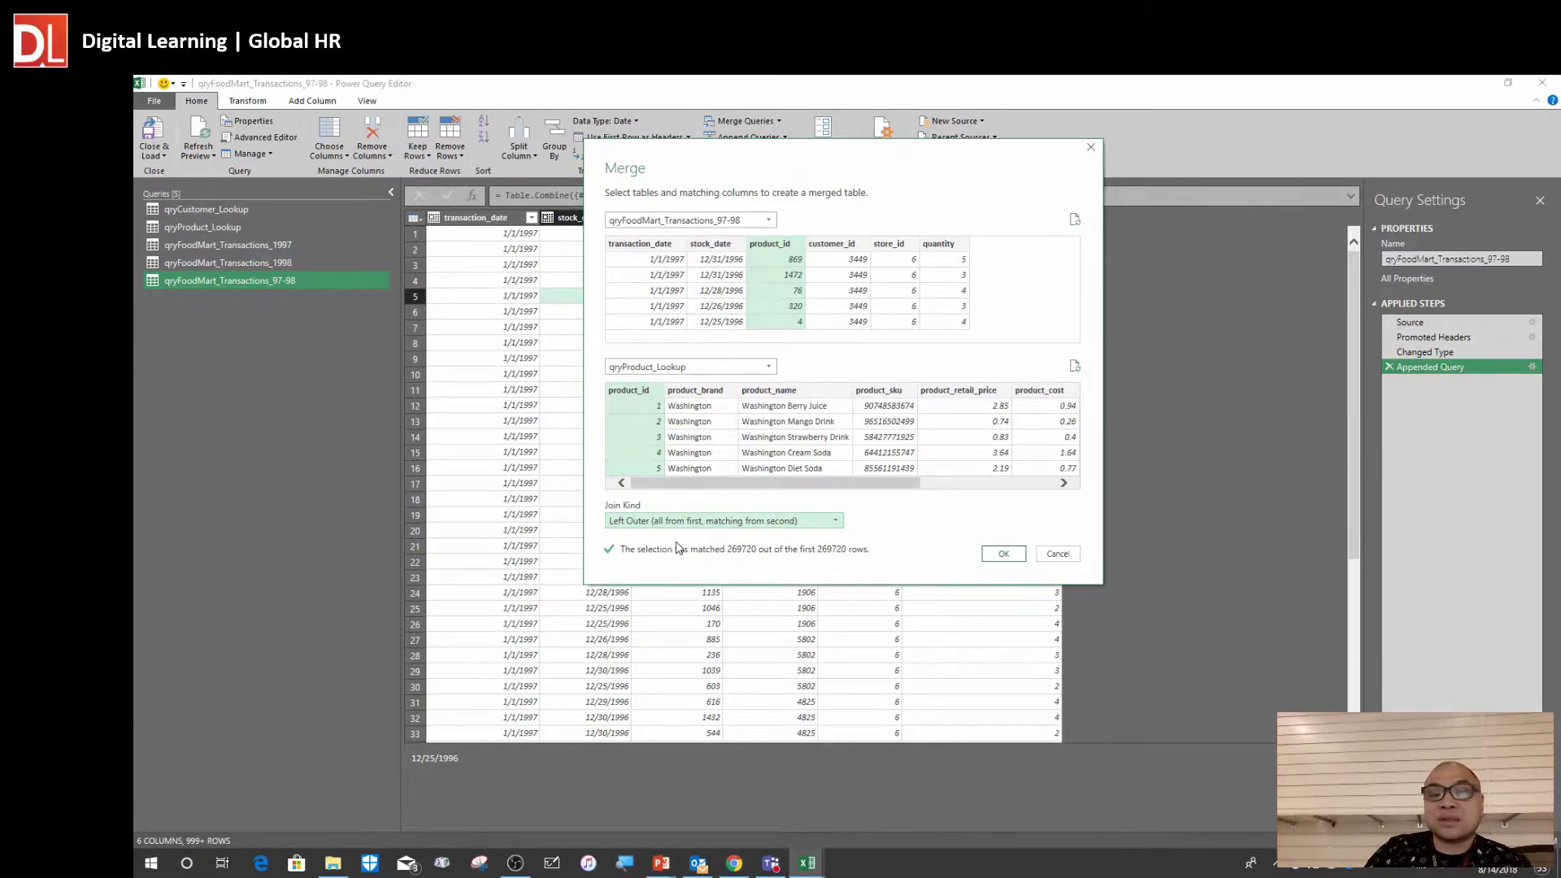
{"action": "left_click", "coordinate": [1003, 554]}
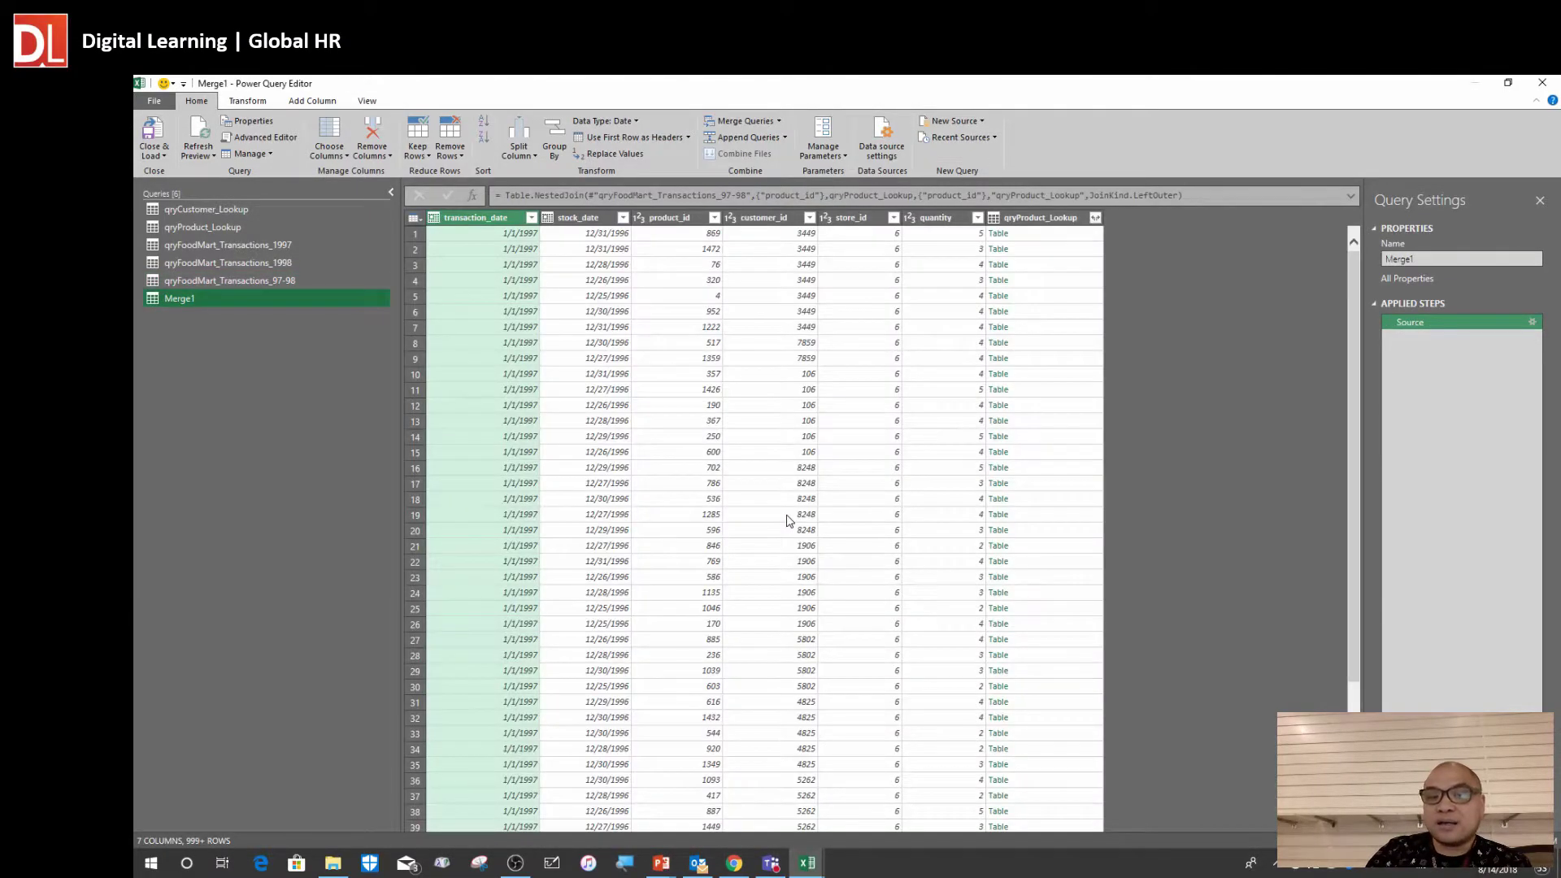
Rename the new merged query as qryTranscations
{"action": "left_click", "coordinate": [805, 325]}
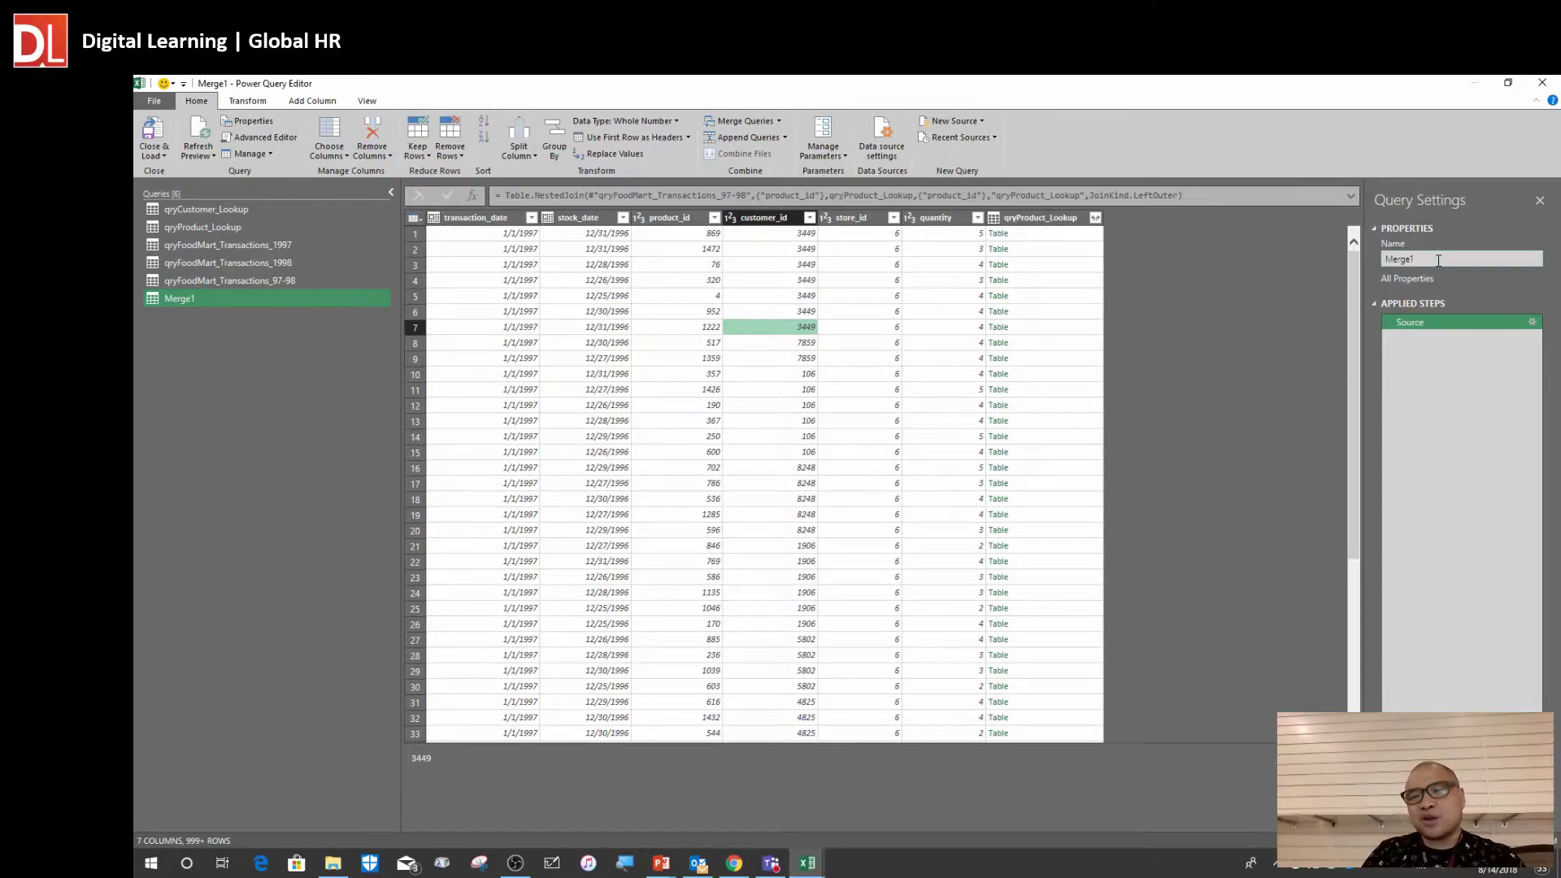
{"action": "double_click", "coordinate": [1400, 258]}
{"action": "type", "text": "qry"}
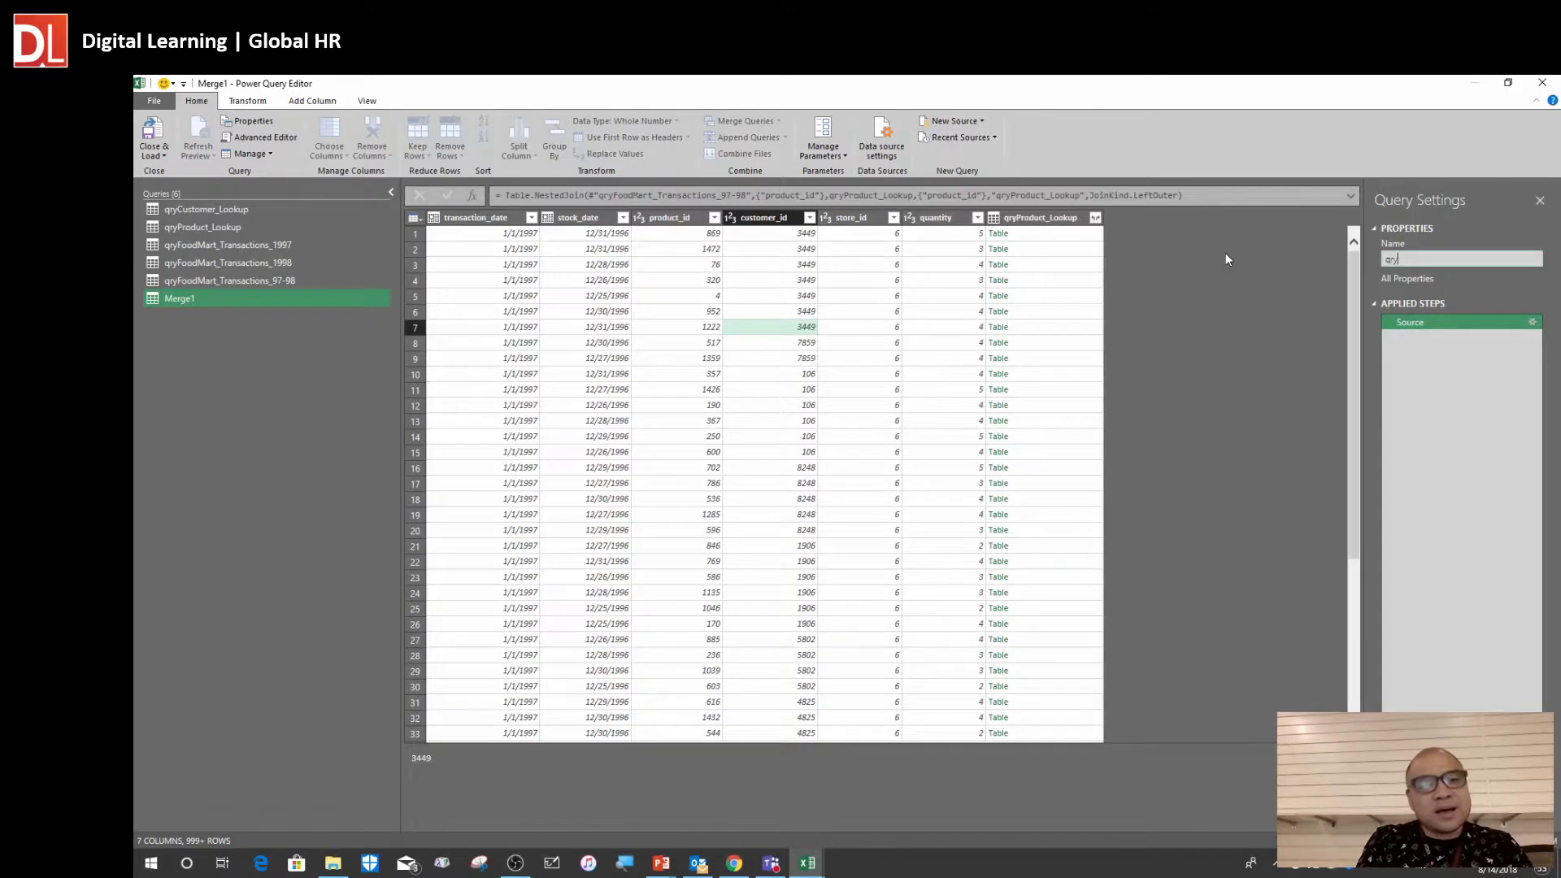
{"action": "type", "text": "Trans"}
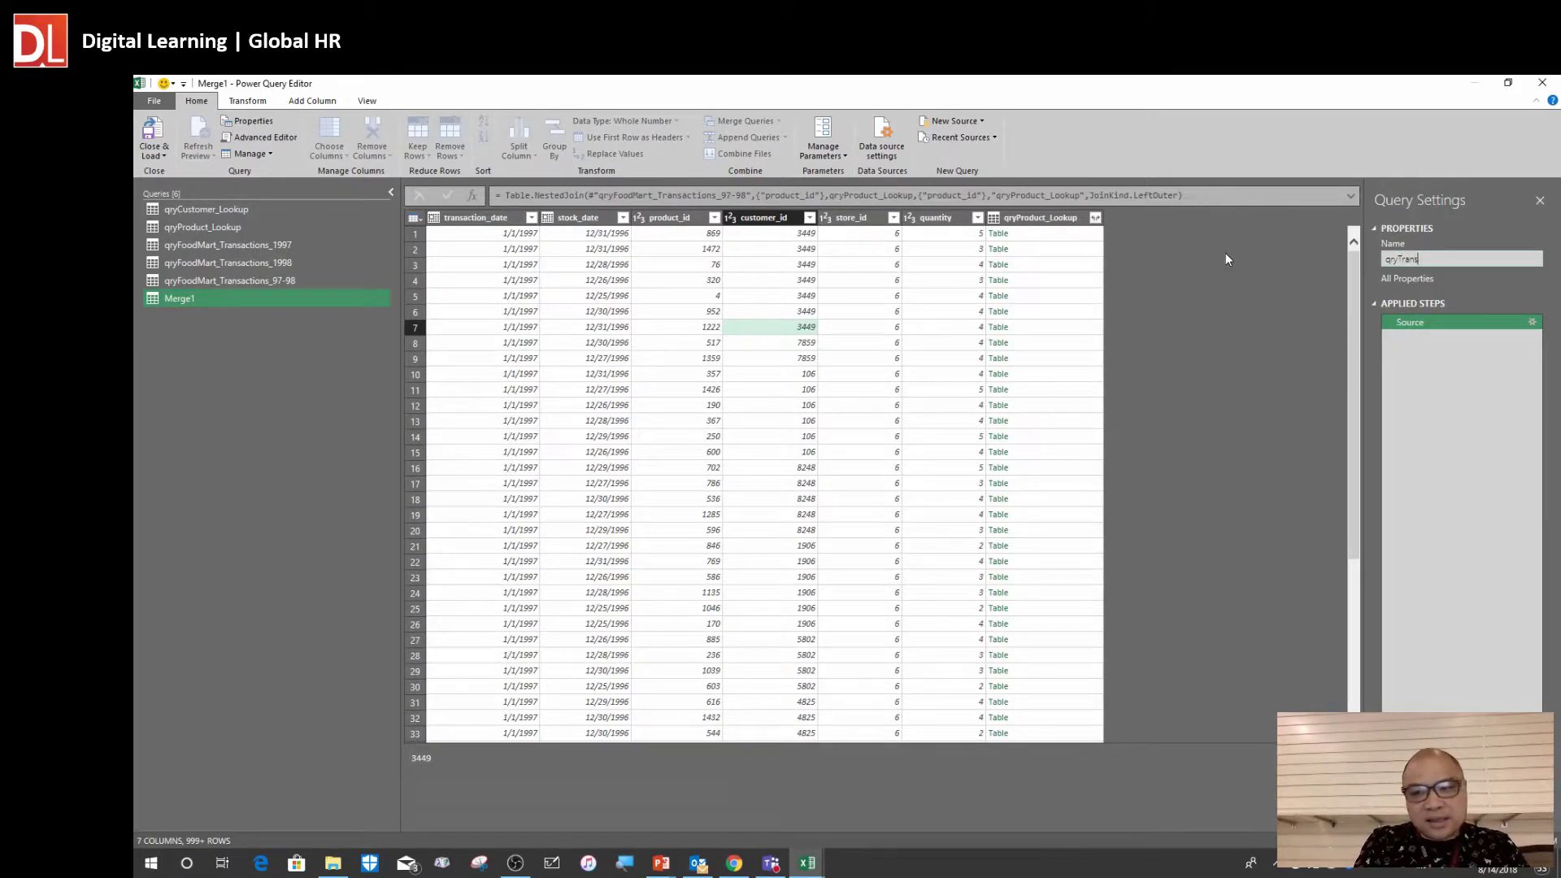
{"action": "type", "text": "cation"}
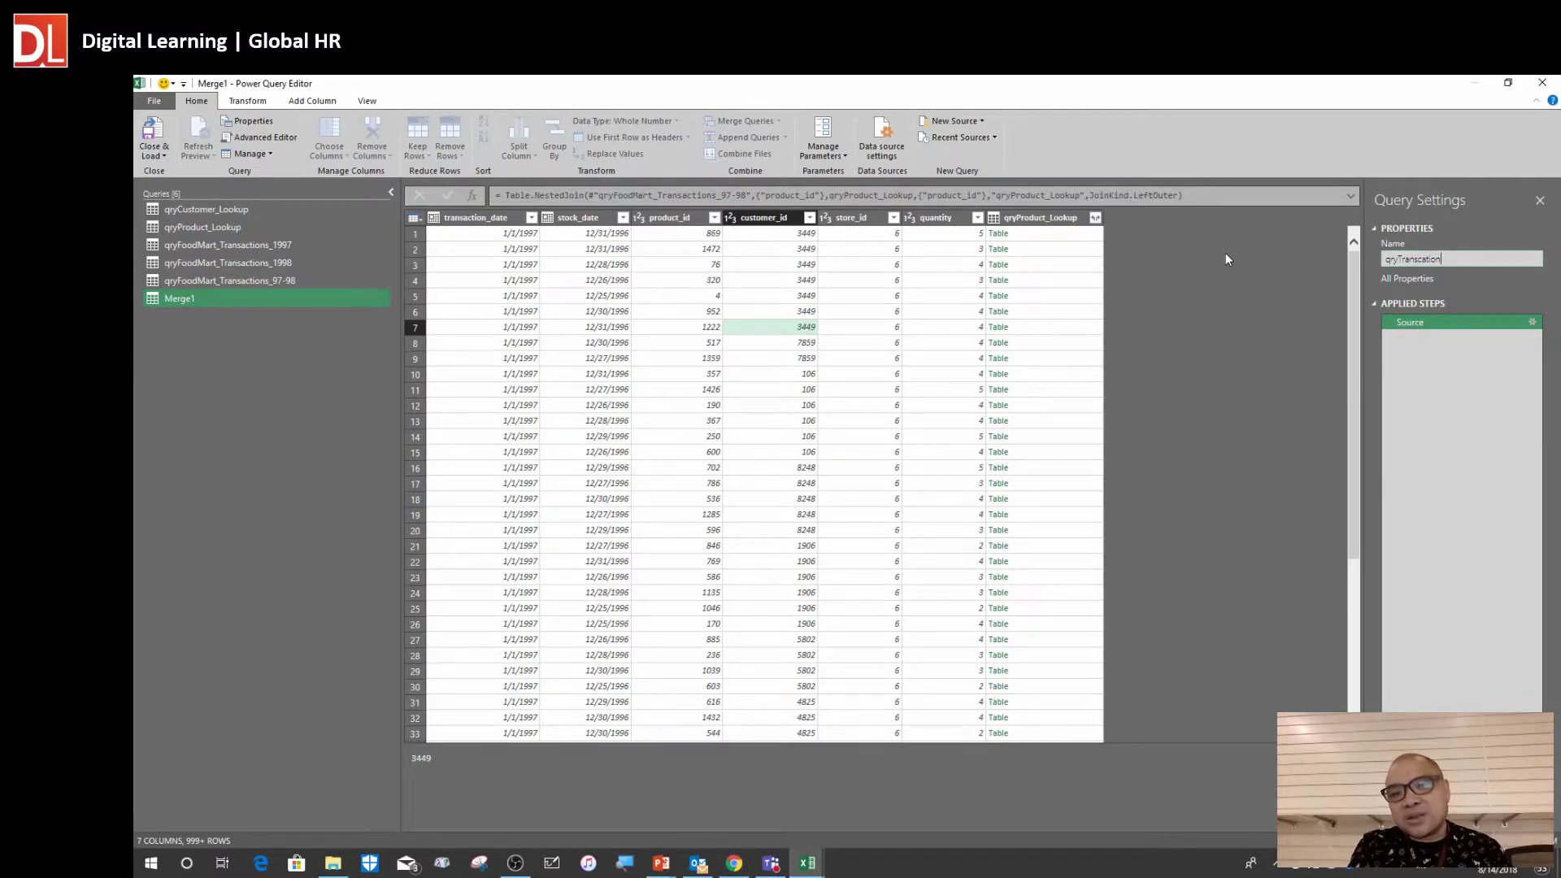
{"action": "type", "text": "s"}
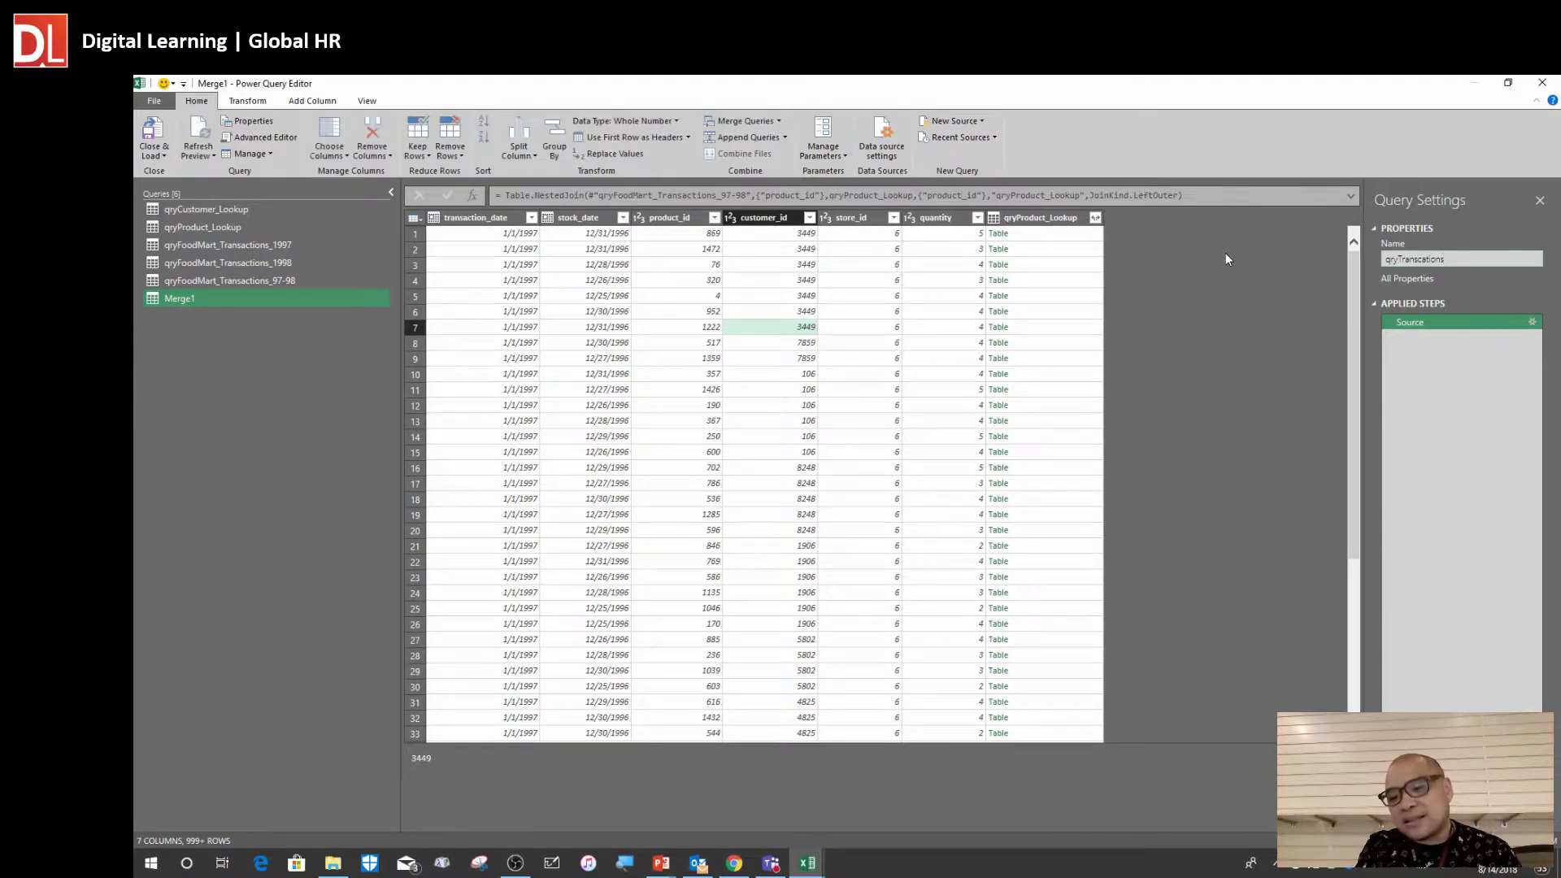
{"action": "key", "text": "Return"}
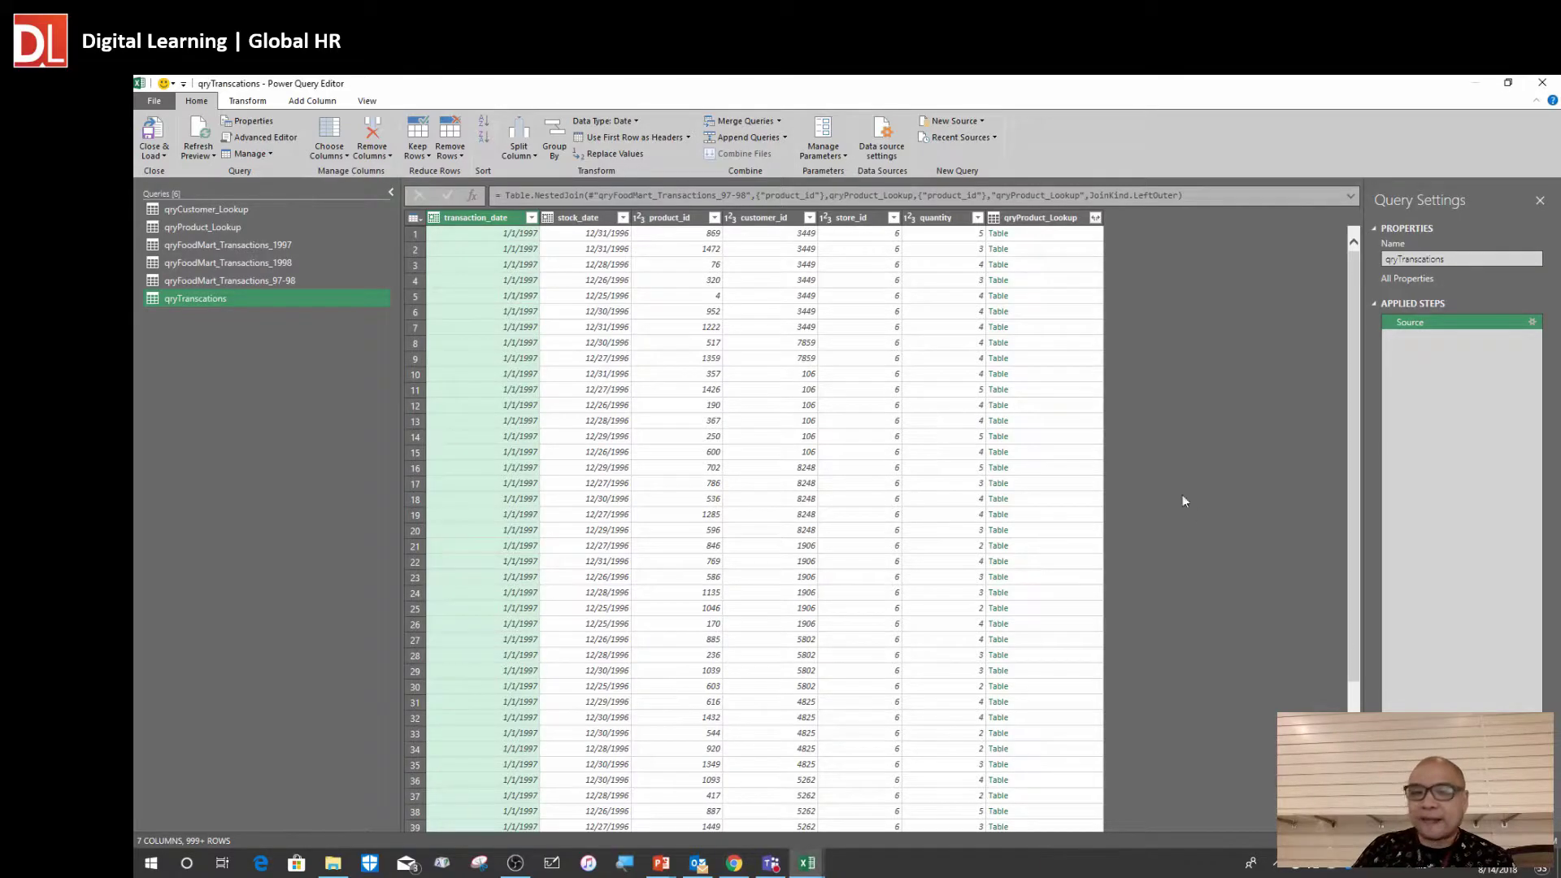
Expand the qryProduct_Lookup column to only product_brand, product_name, profit, recyclable and low_fat, keeping the original column name as prefix
{"action": "left_click", "coordinate": [857, 341]}
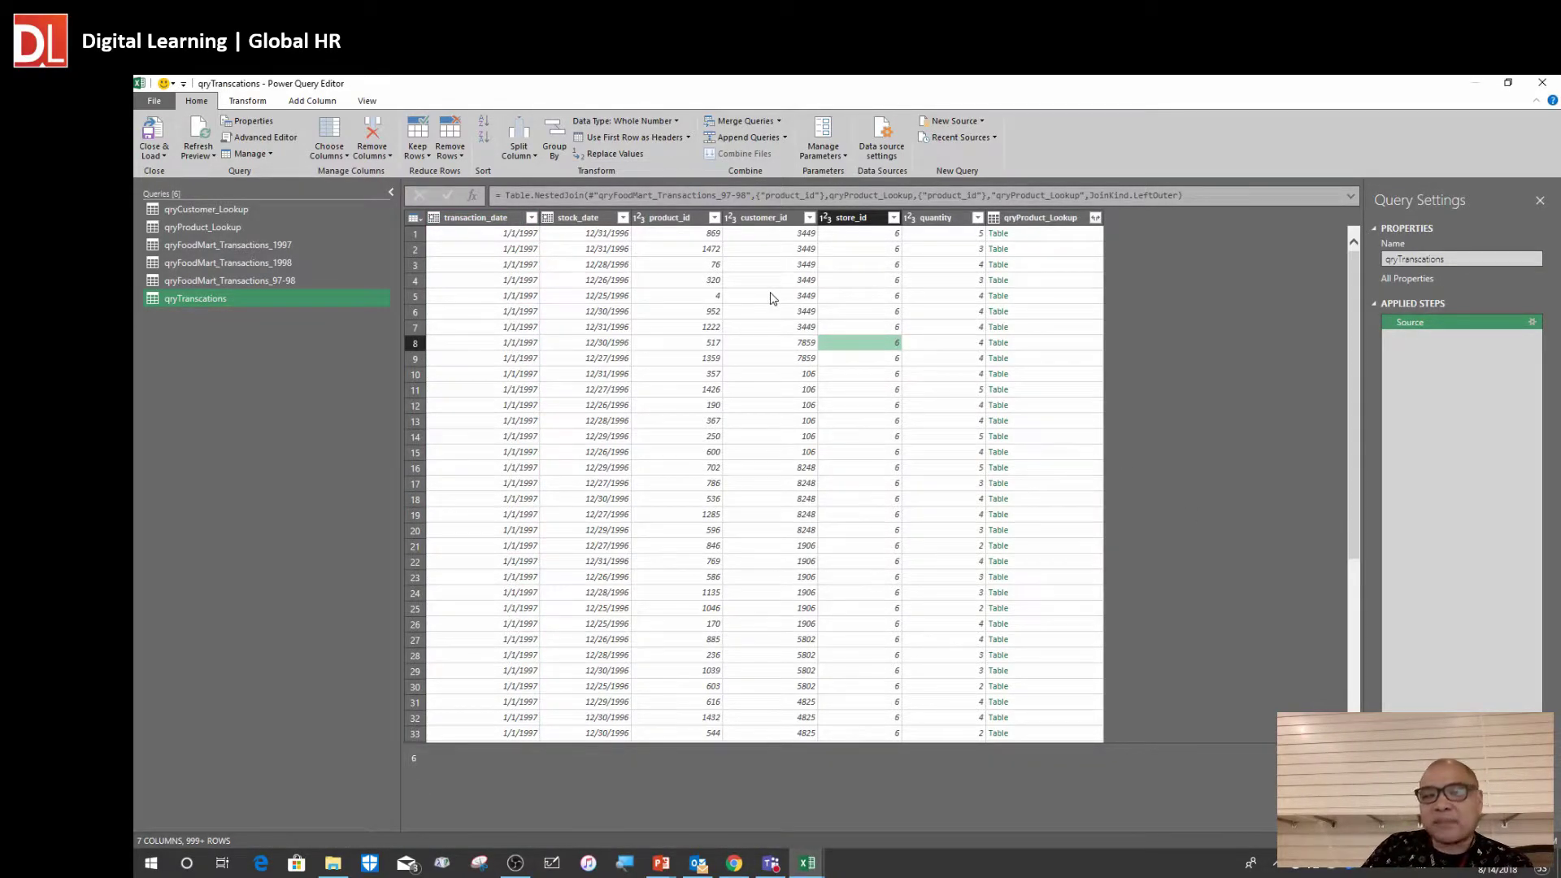
{"action": "left_click", "coordinate": [877, 283]}
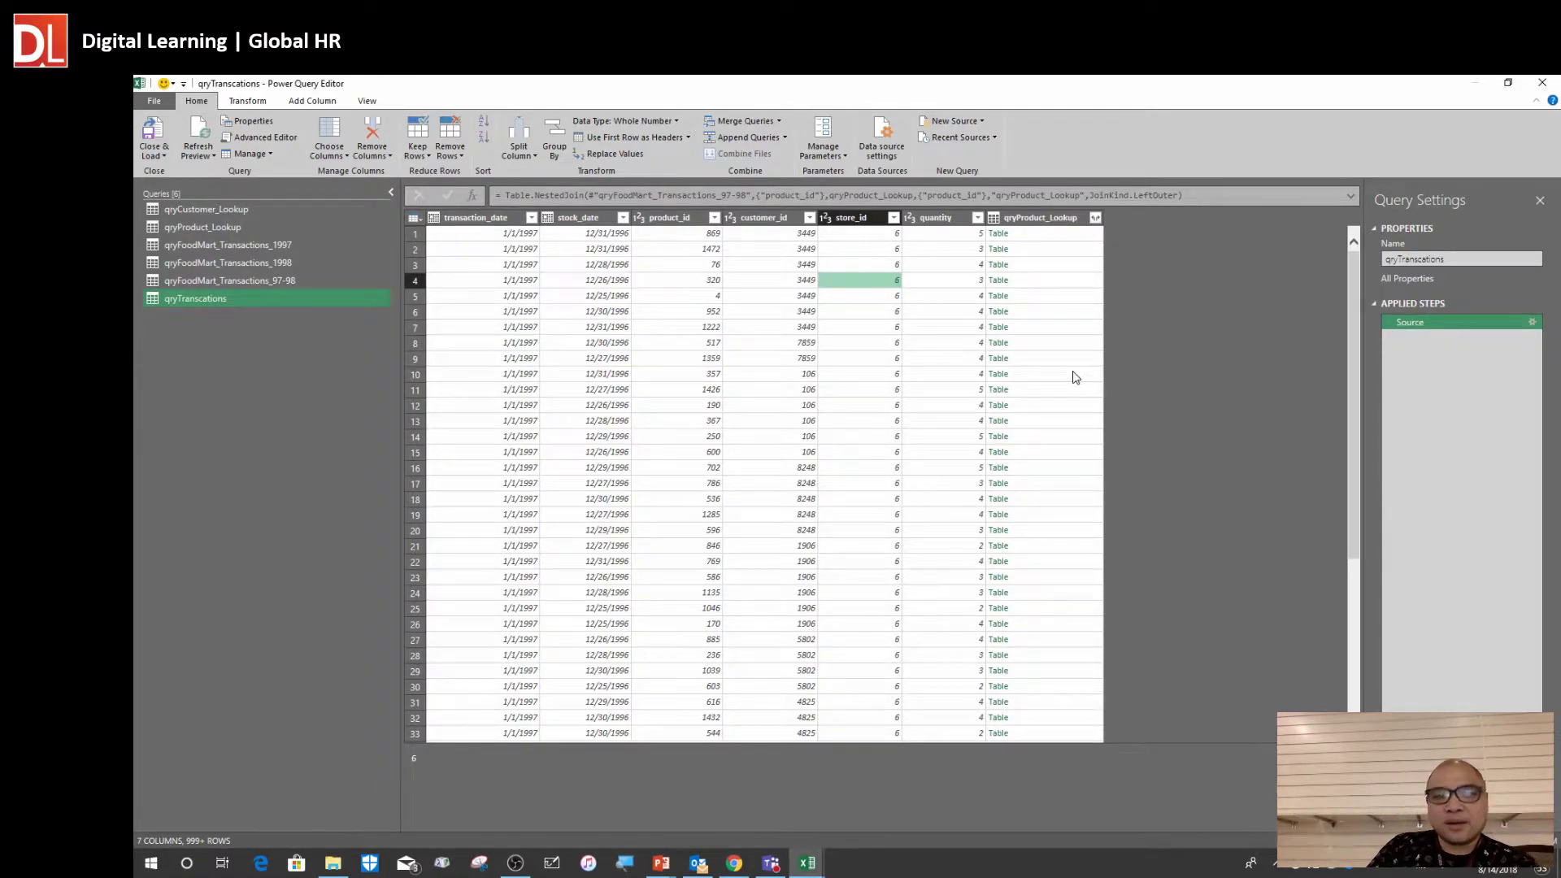
{"action": "left_click", "coordinate": [1094, 218]}
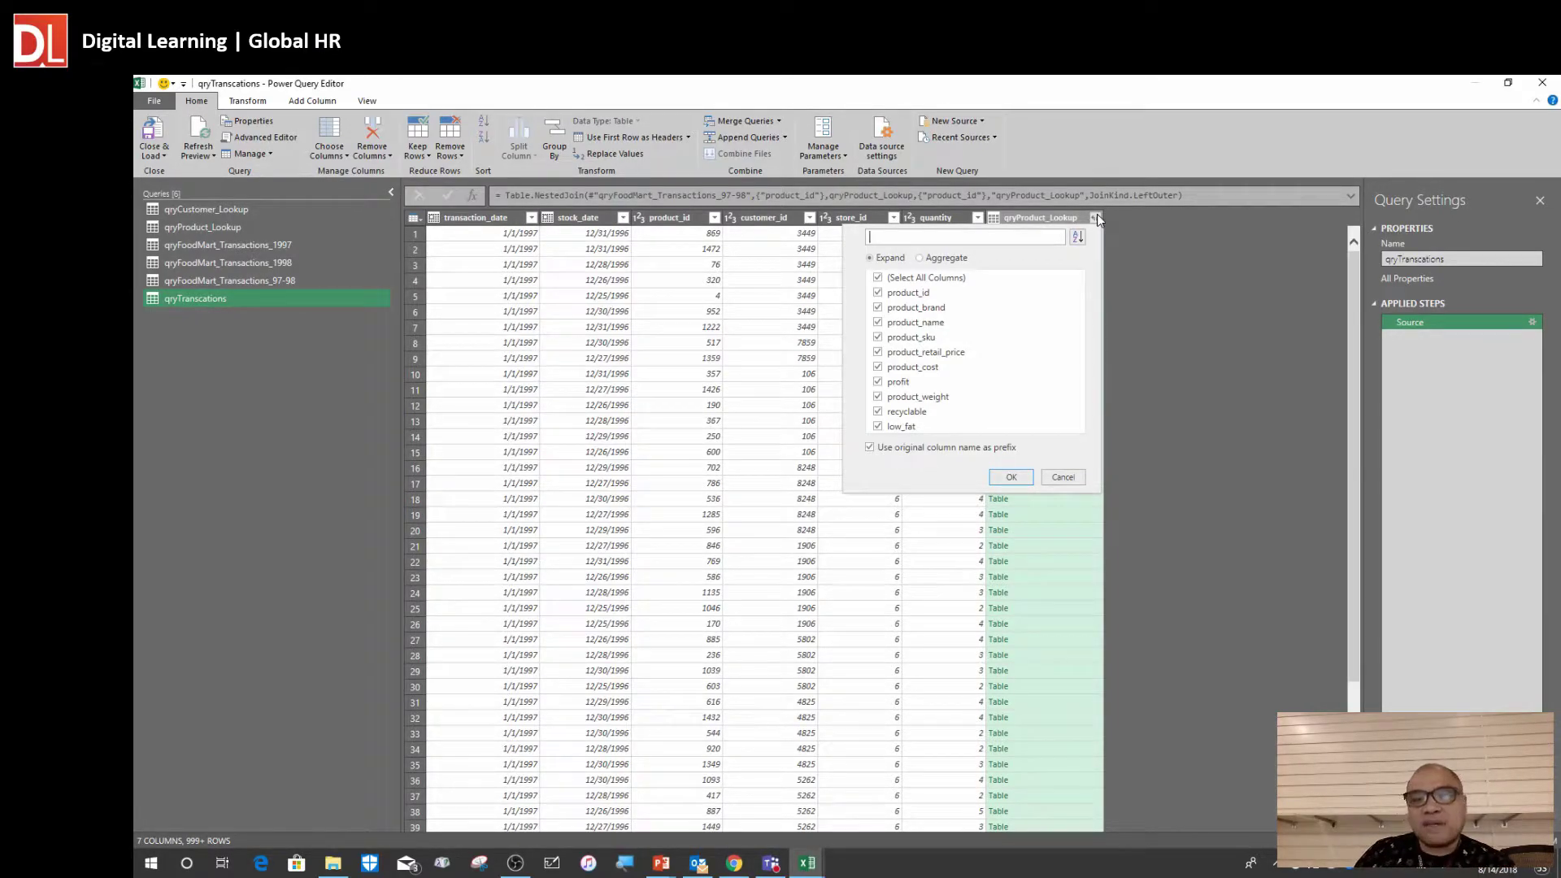
{"action": "left_click", "coordinate": [878, 278]}
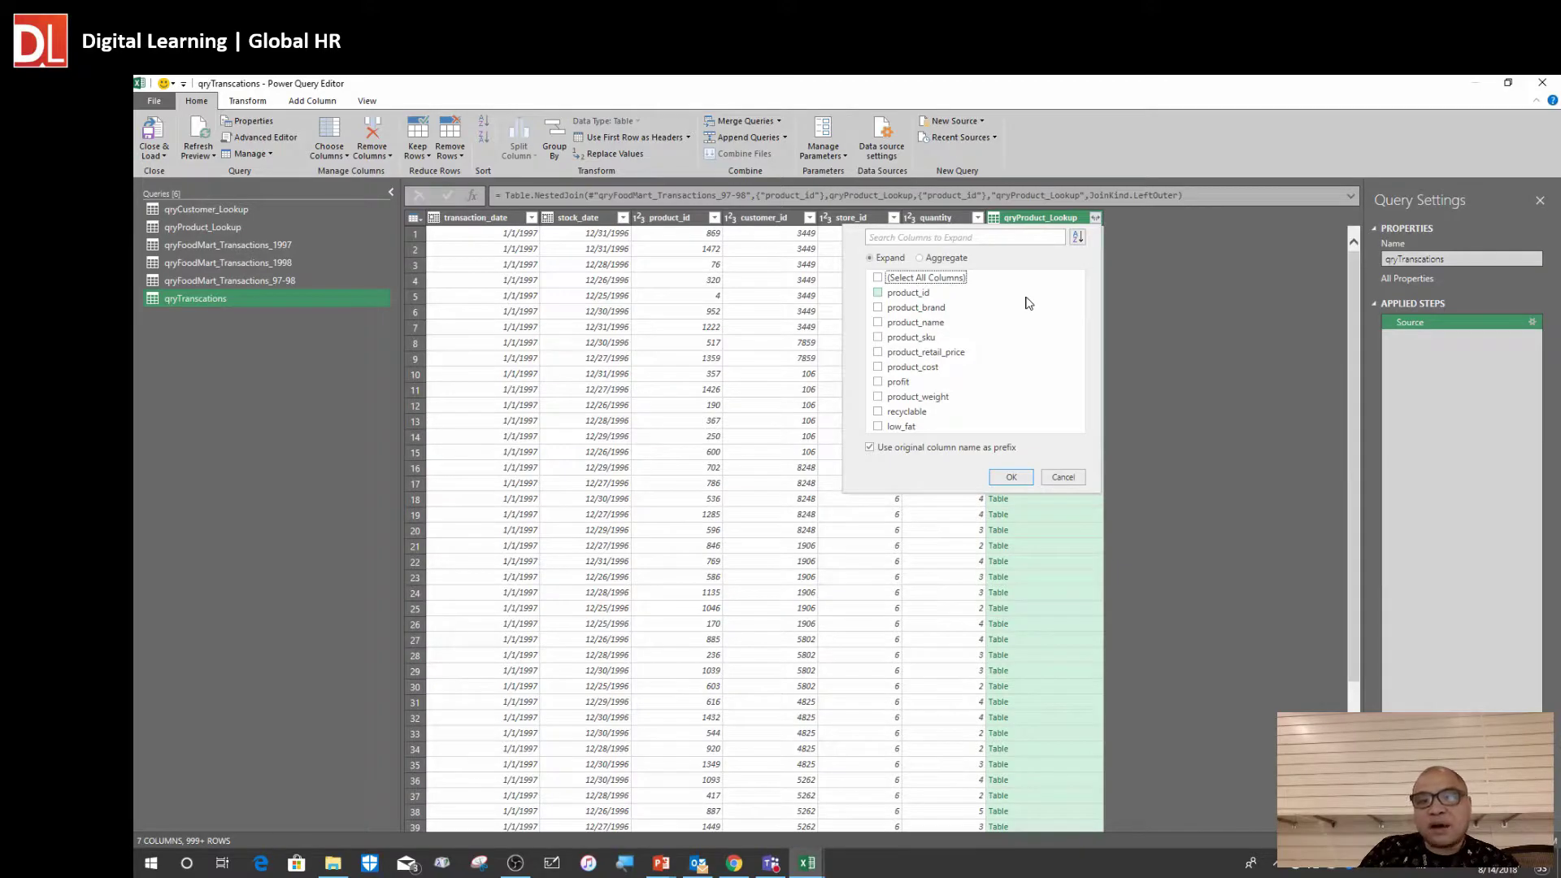
{"action": "left_click", "coordinate": [885, 309]}
{"action": "left_click", "coordinate": [881, 325]}
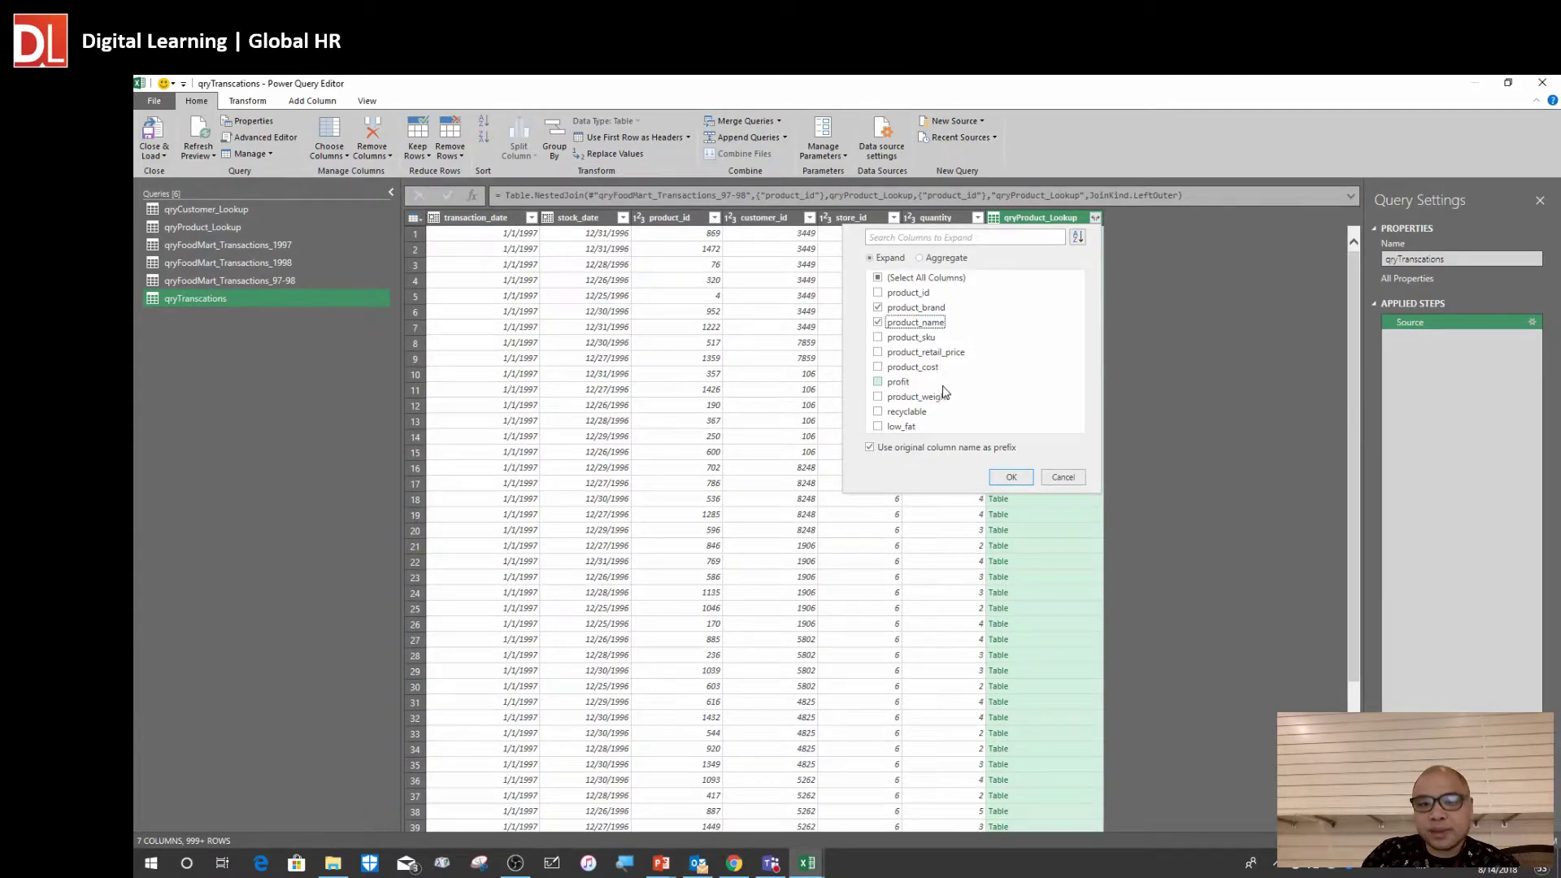
{"action": "left_click", "coordinate": [879, 387]}
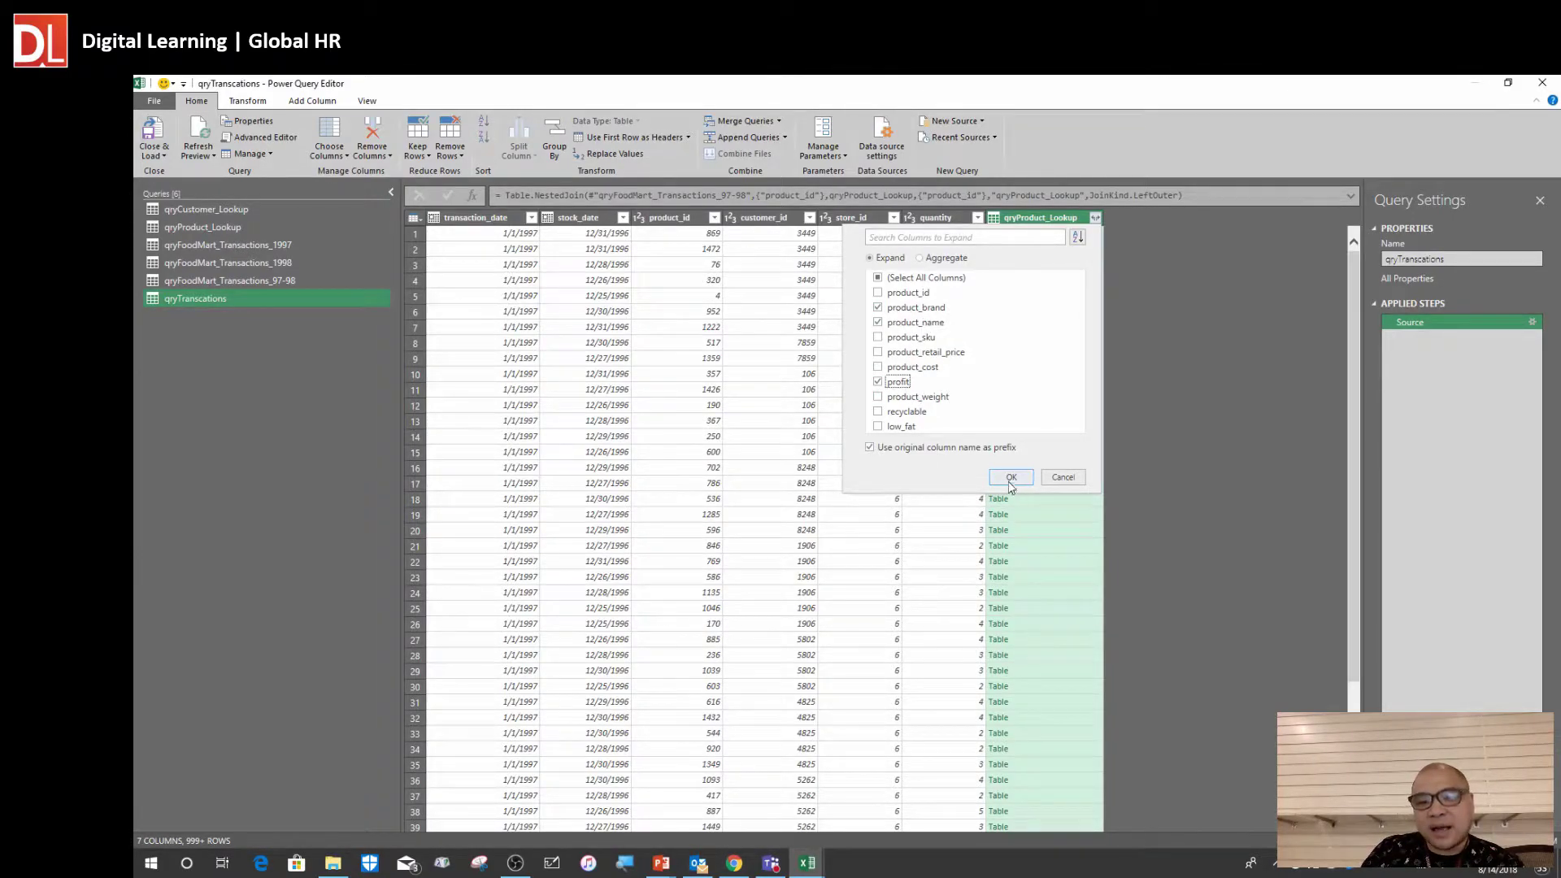
{"action": "left_click", "coordinate": [879, 412]}
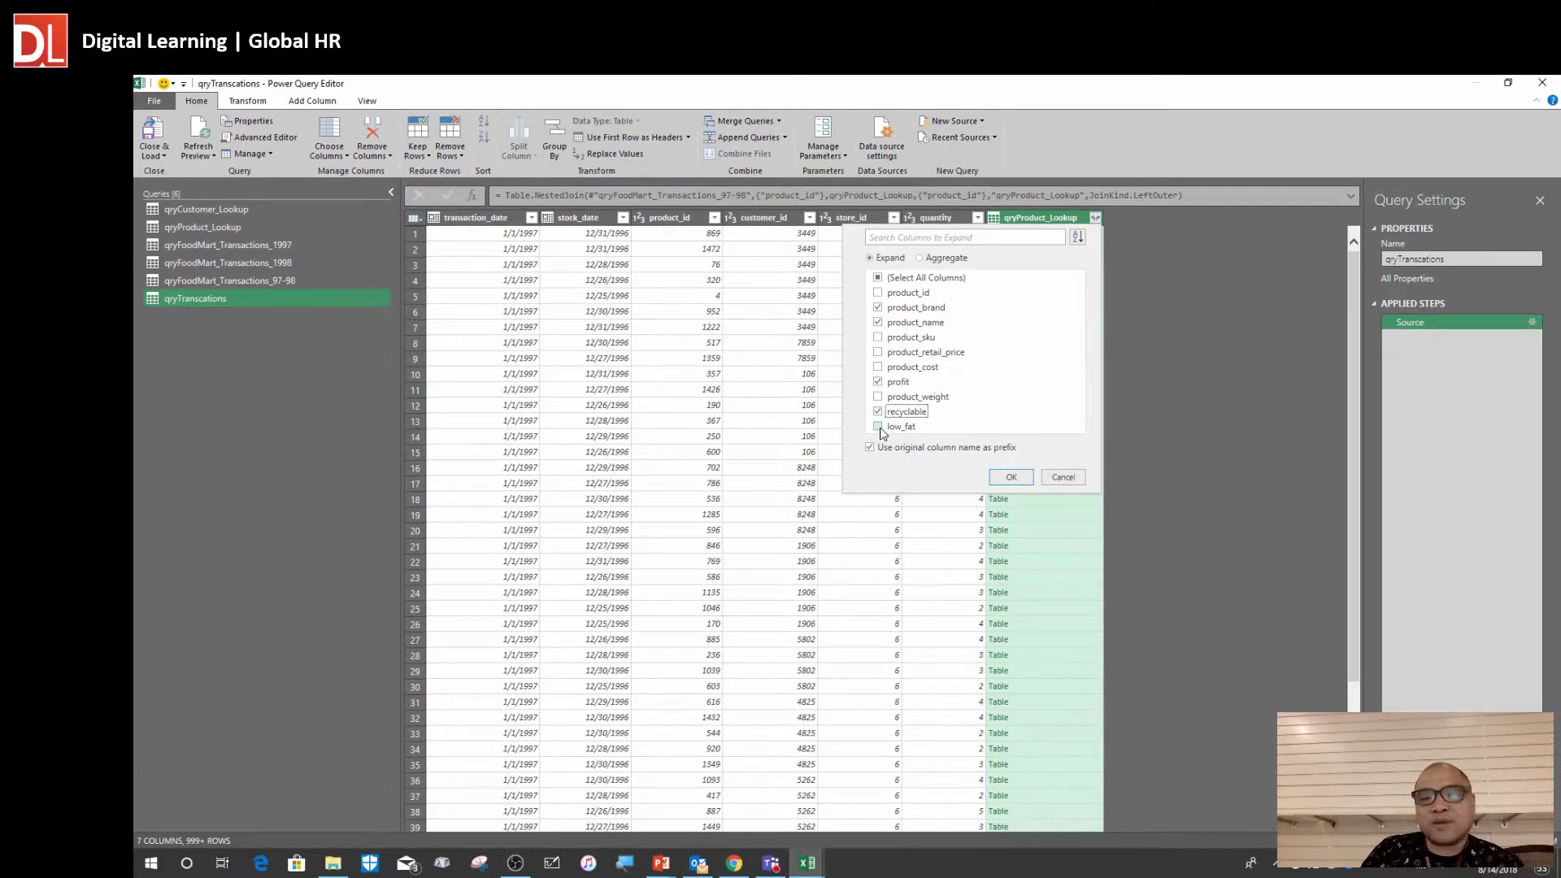
{"action": "left_click", "coordinate": [878, 426]}
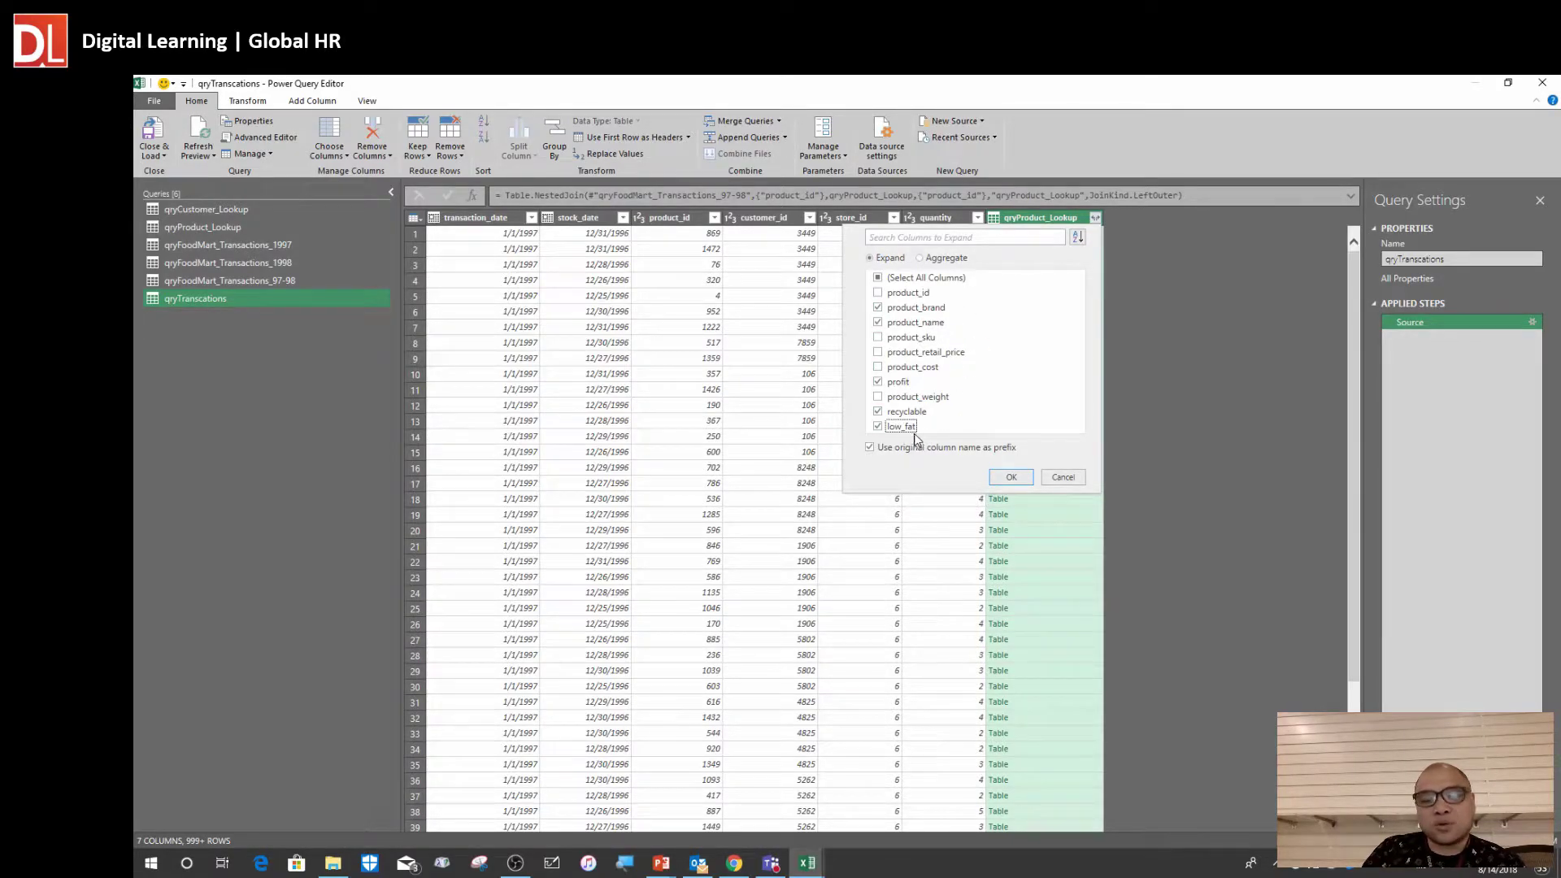
{"action": "left_click", "coordinate": [1010, 477]}
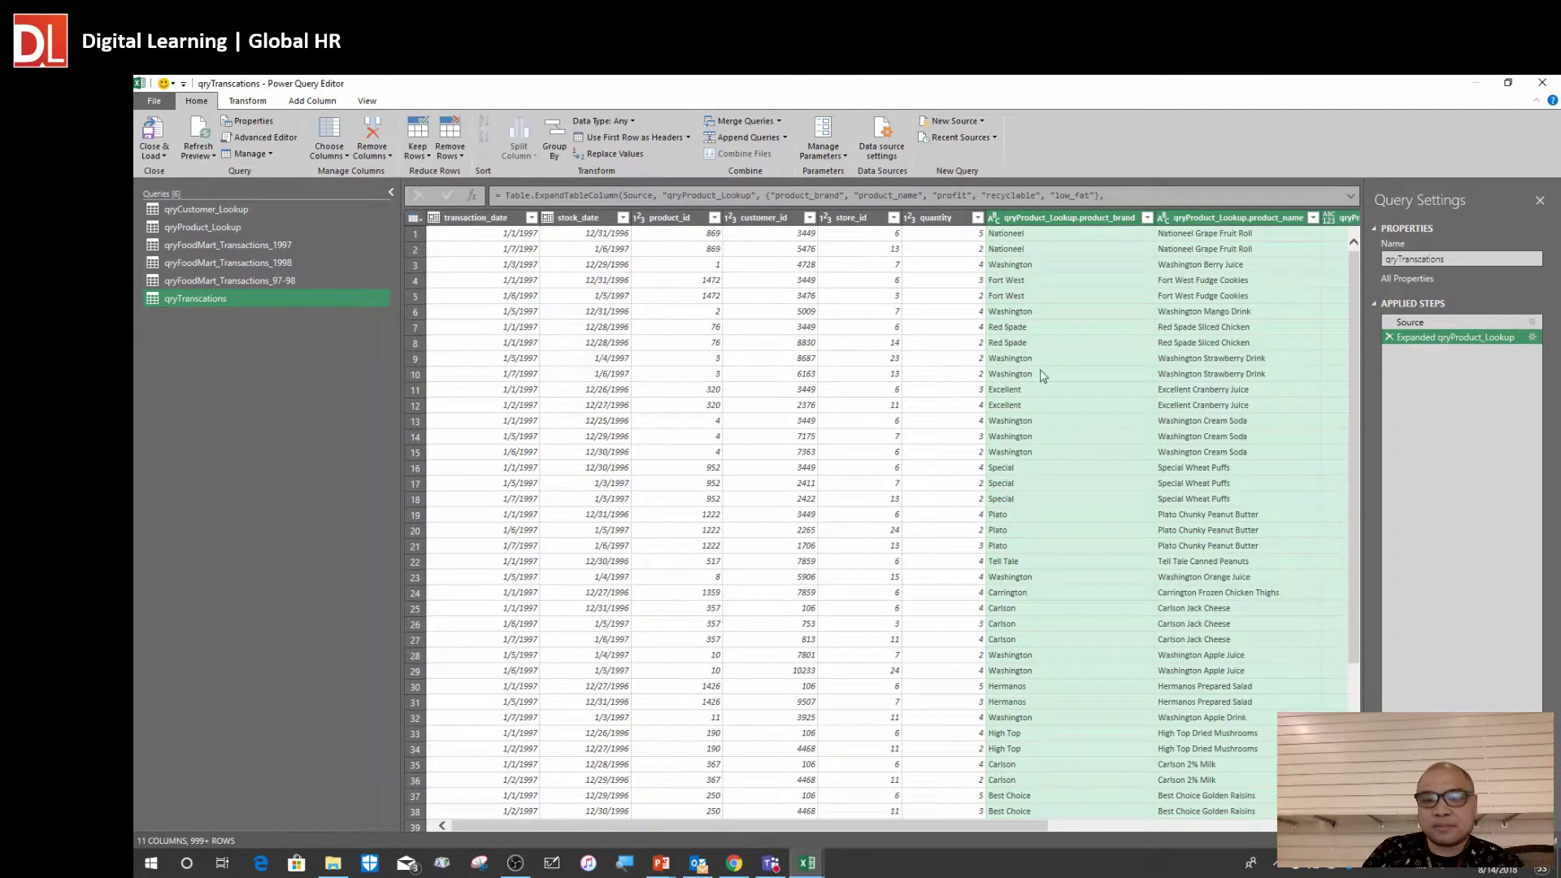
Examine the brand, product name and profit values in the expanded product lookup columns of the merged query
{"action": "left_click", "coordinate": [1057, 436]}
{"action": "left_click_drag", "start_coordinate": [982, 738], "coordinate": [1291, 761]}
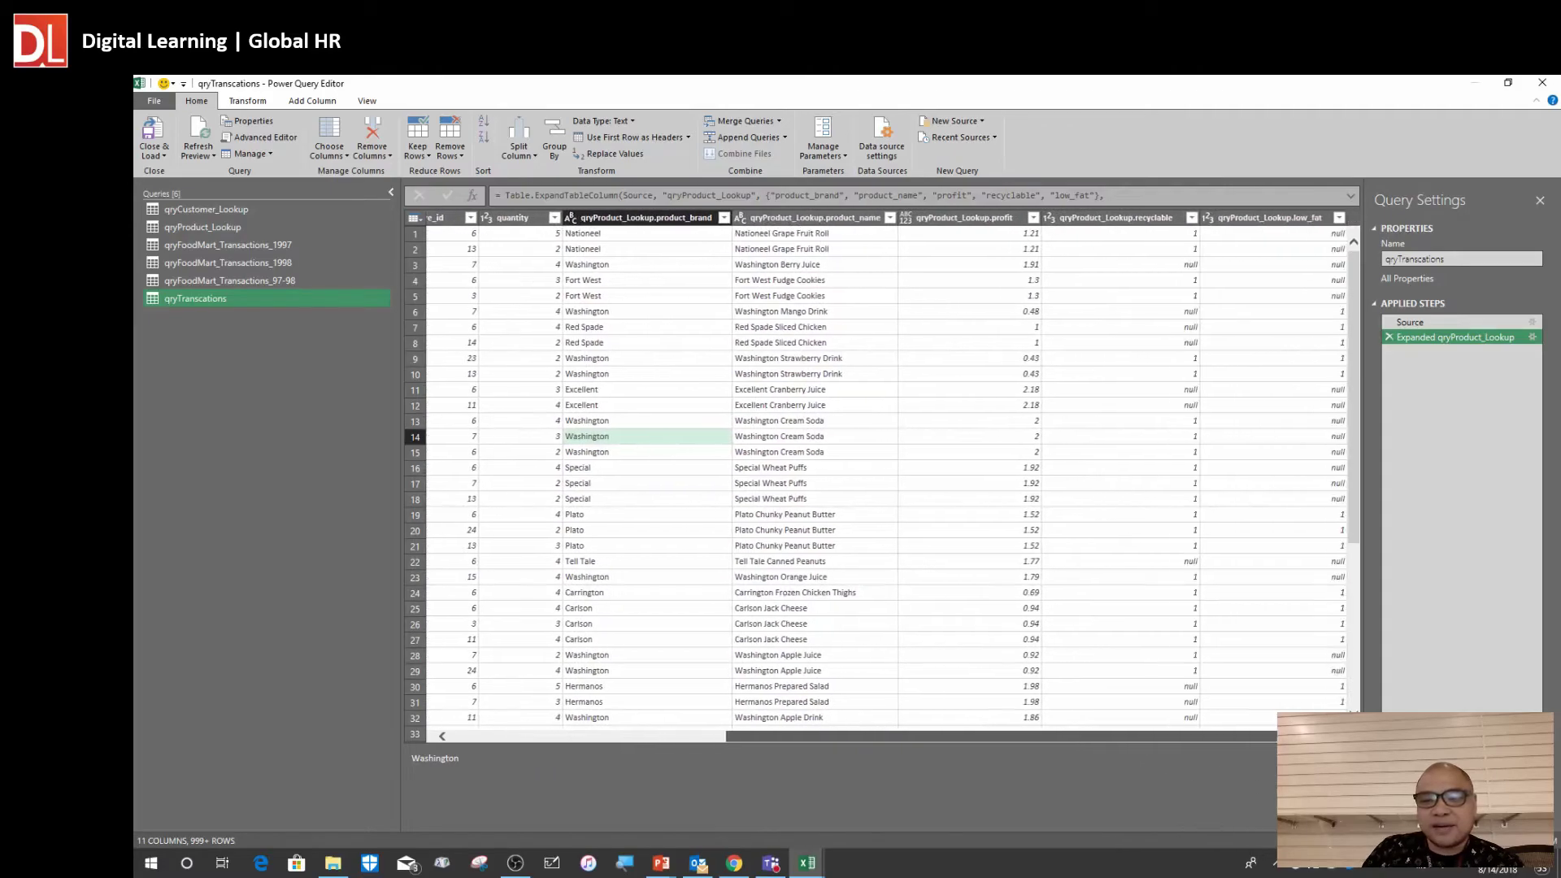
{"action": "left_click", "coordinate": [997, 501]}
{"action": "left_click", "coordinate": [990, 346]}
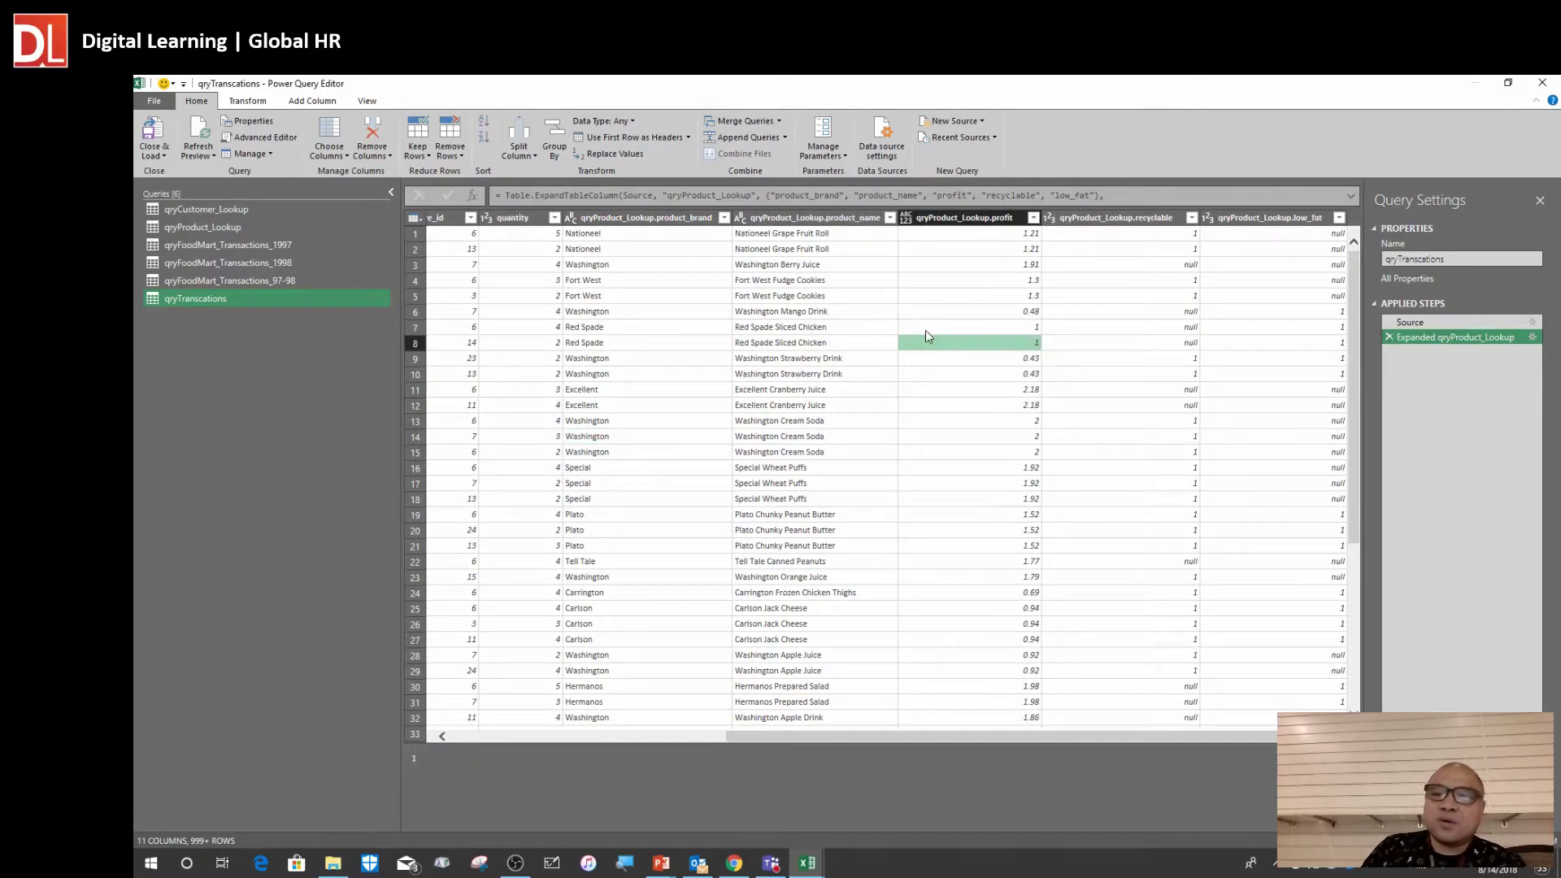
{"action": "left_click", "coordinate": [991, 254]}
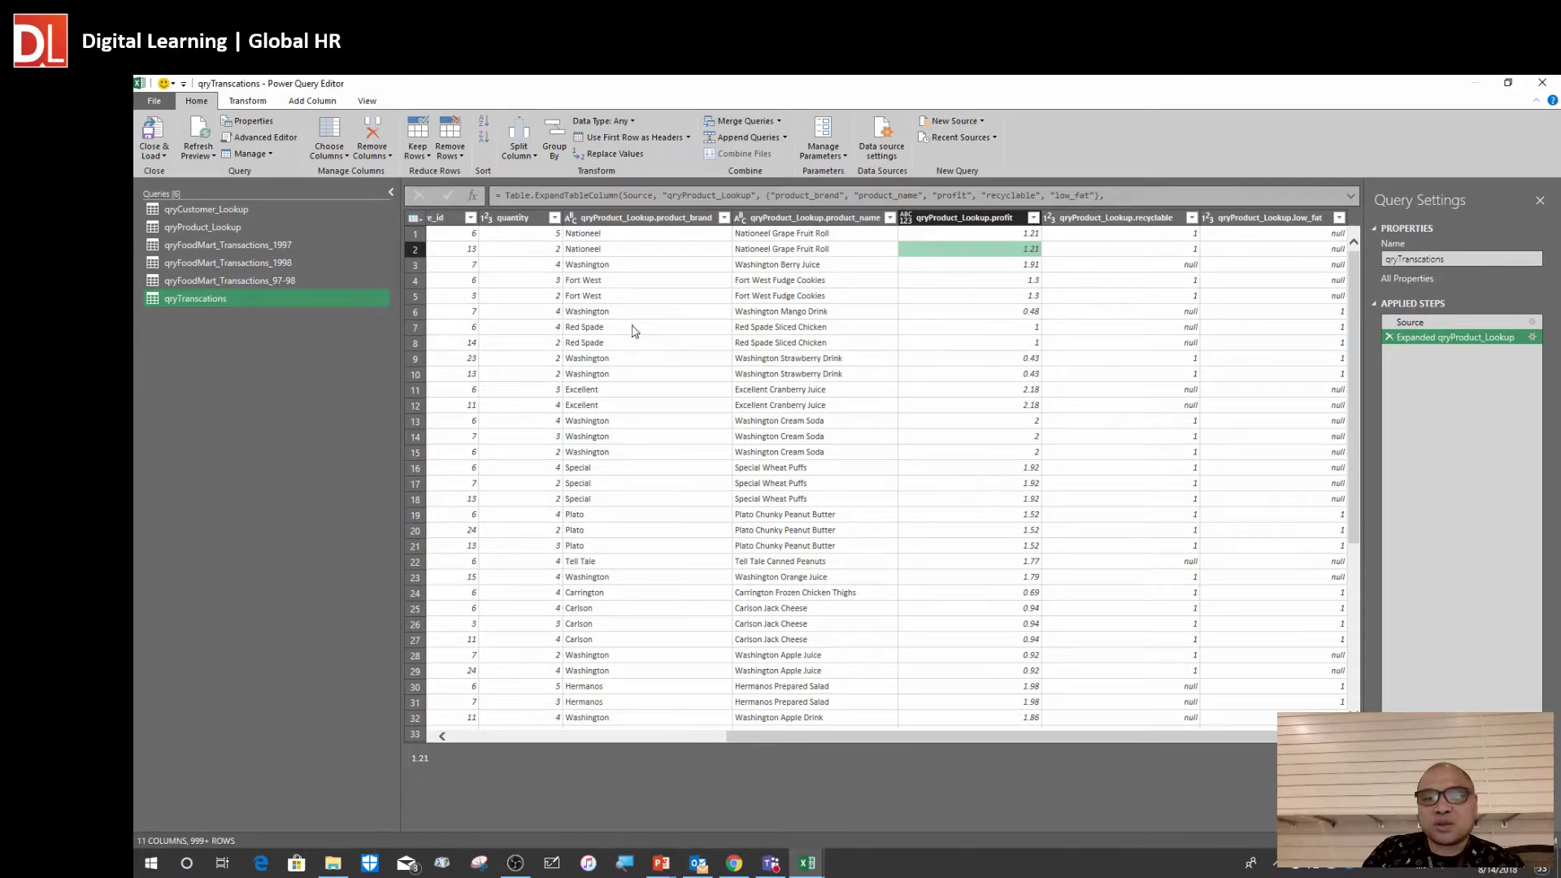
{"action": "left_click", "coordinate": [773, 345]}
{"action": "left_click", "coordinate": [572, 392]}
{"action": "left_click_drag", "start_coordinate": [919, 734], "coordinate": [782, 721]}
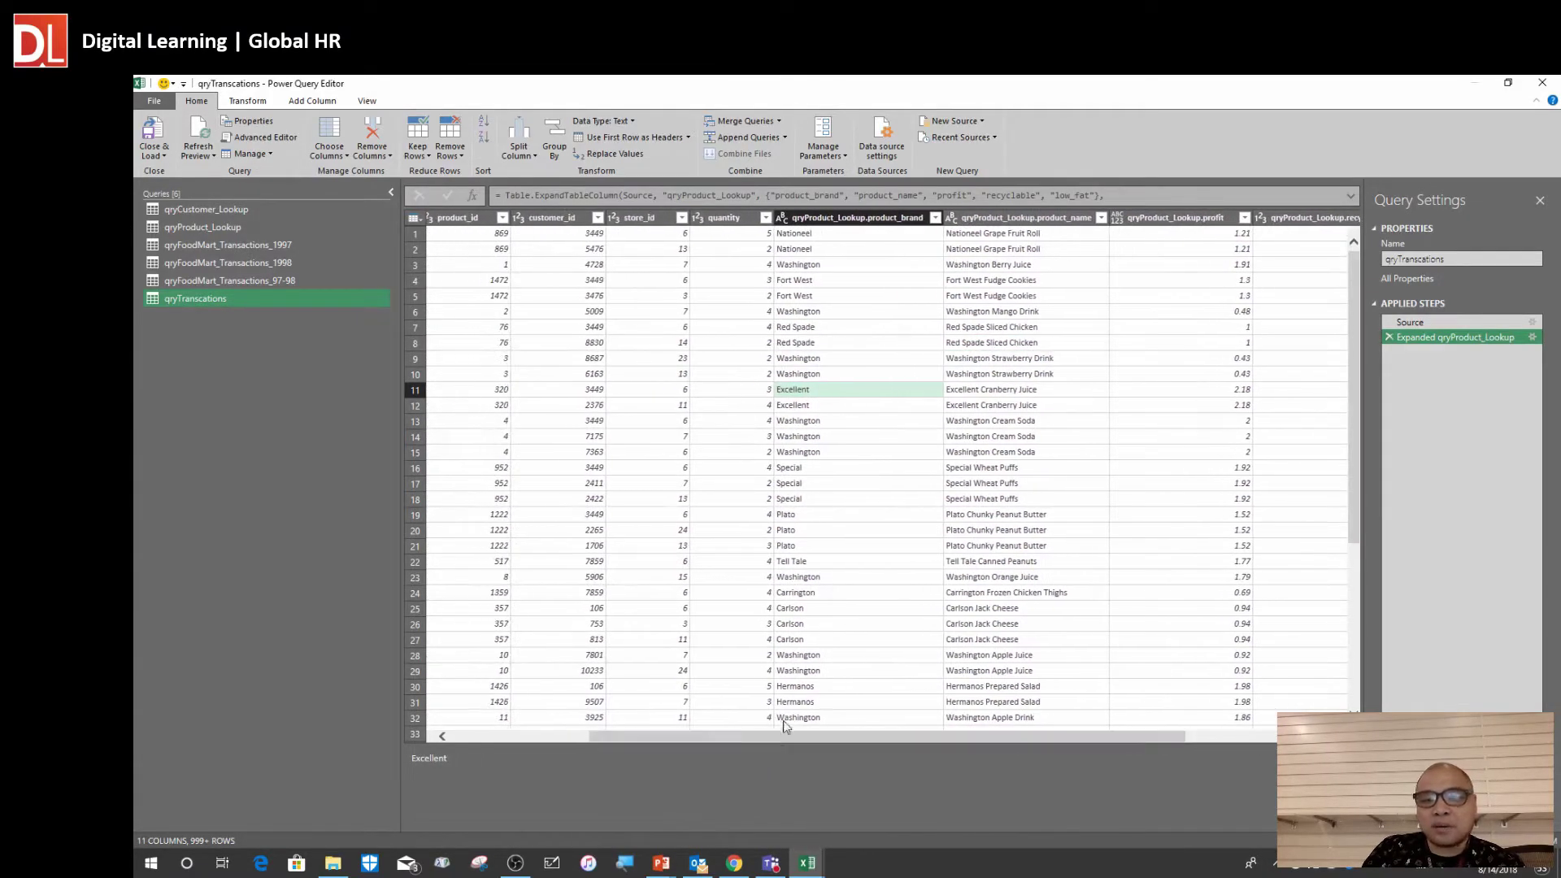
{"action": "left_click", "coordinate": [847, 263]}
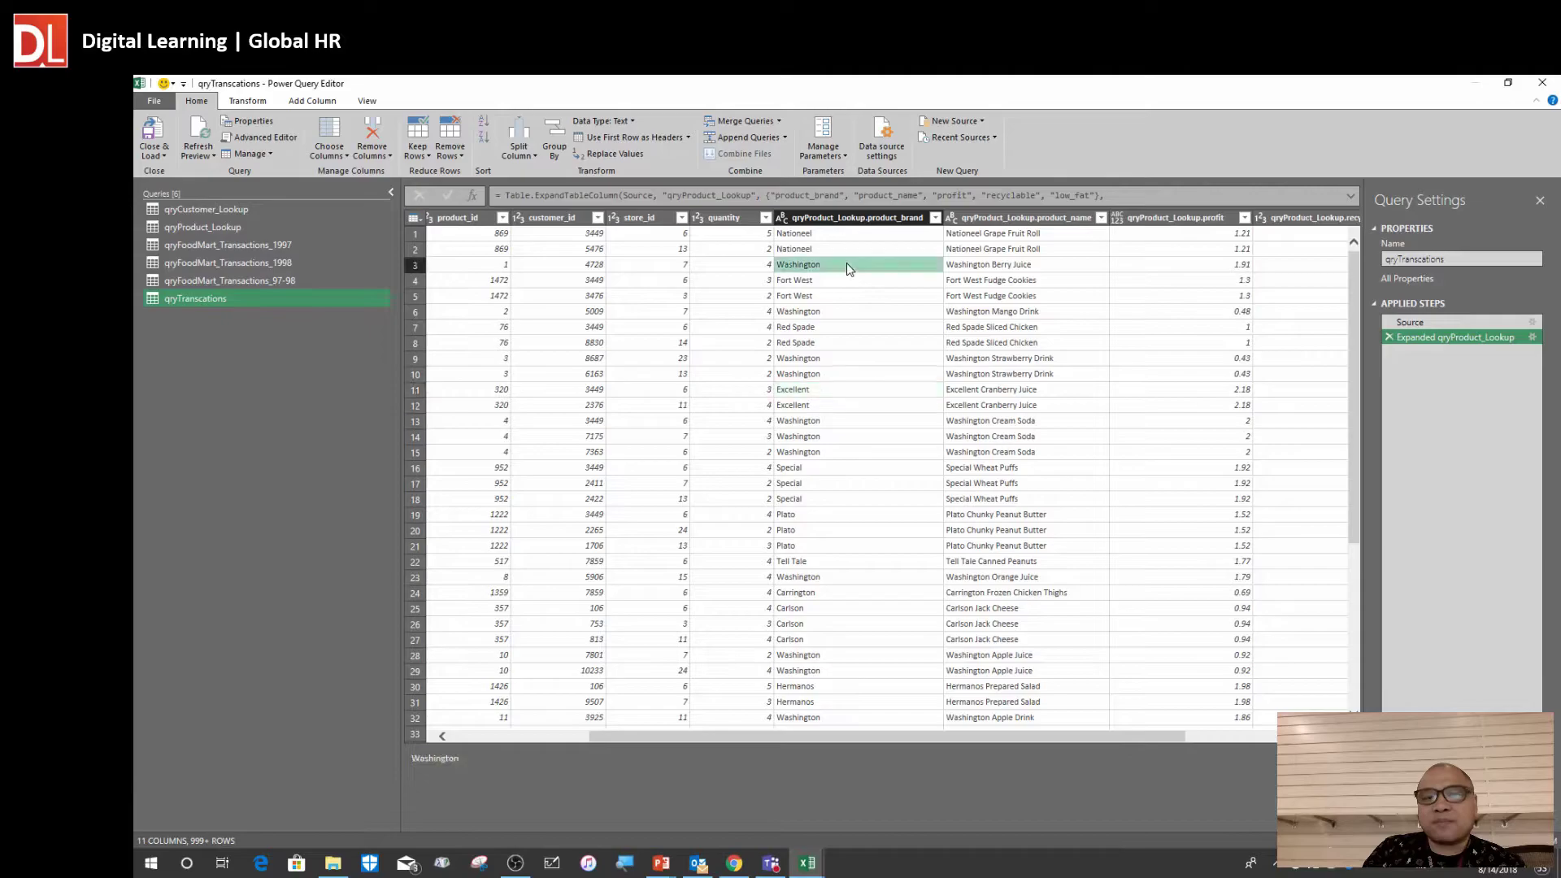
{"action": "left_click", "coordinate": [1024, 260]}
{"action": "left_click", "coordinate": [1007, 238]}
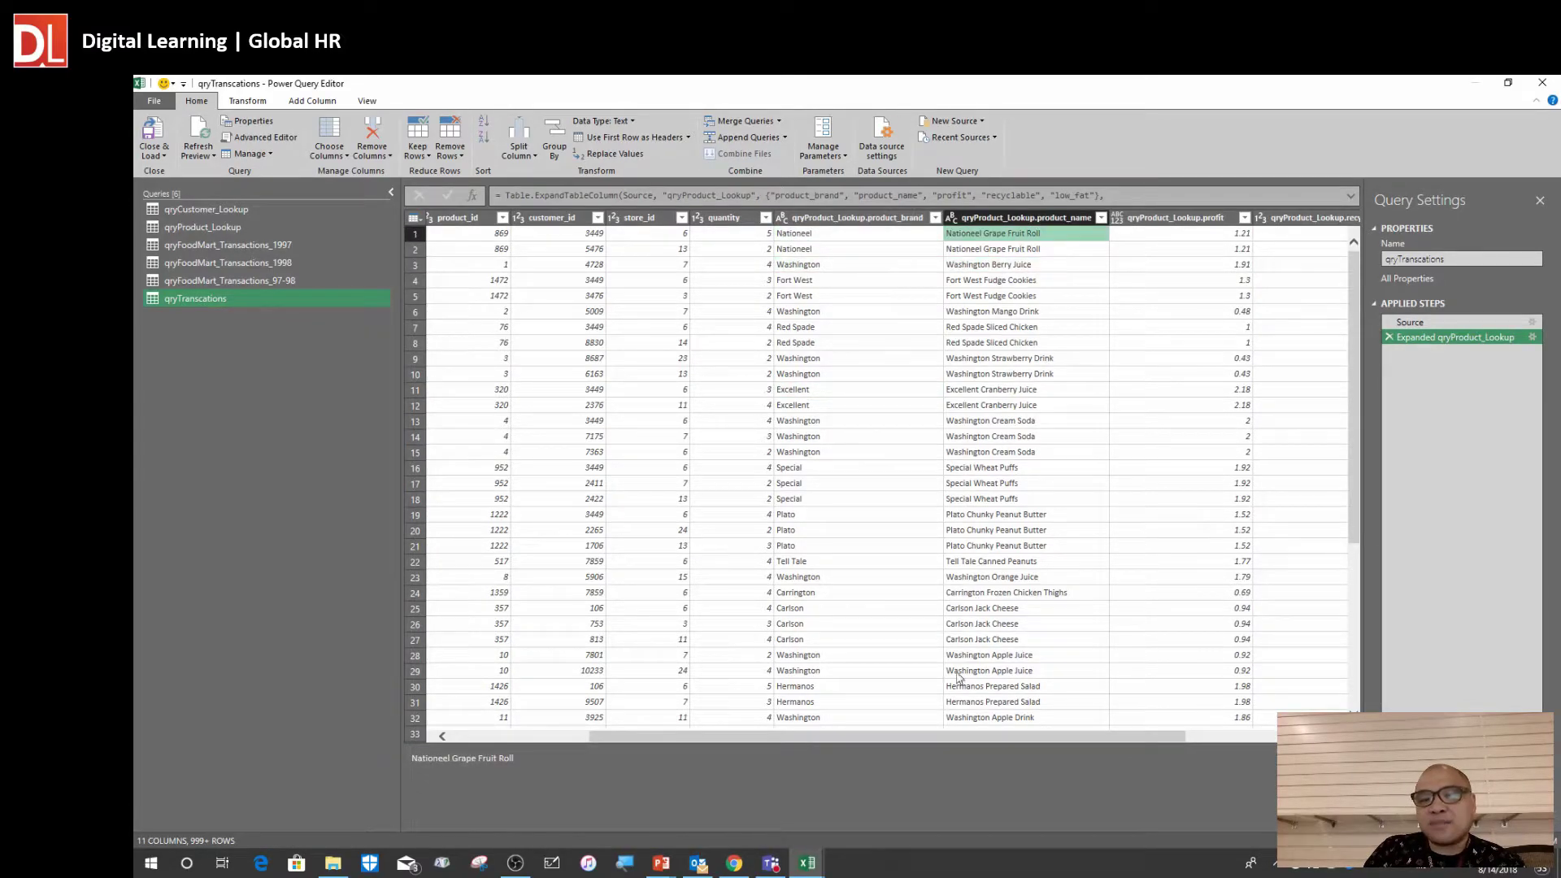
{"action": "left_click_drag", "start_coordinate": [943, 736], "coordinate": [1105, 740]}
{"action": "left_click", "coordinate": [968, 252]}
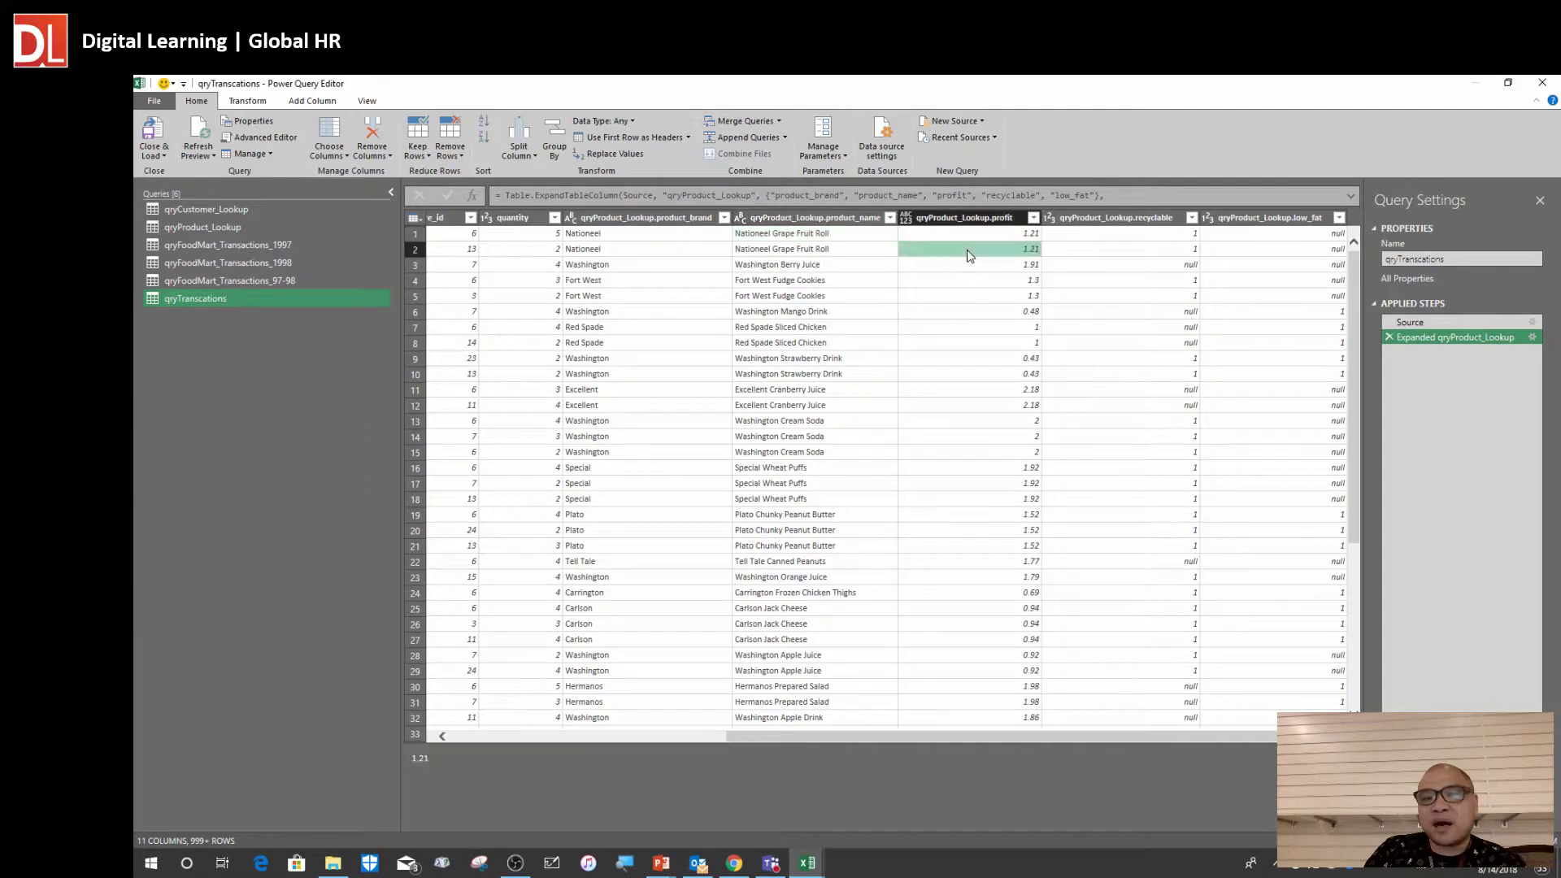
{"action": "left_click", "coordinate": [969, 232]}
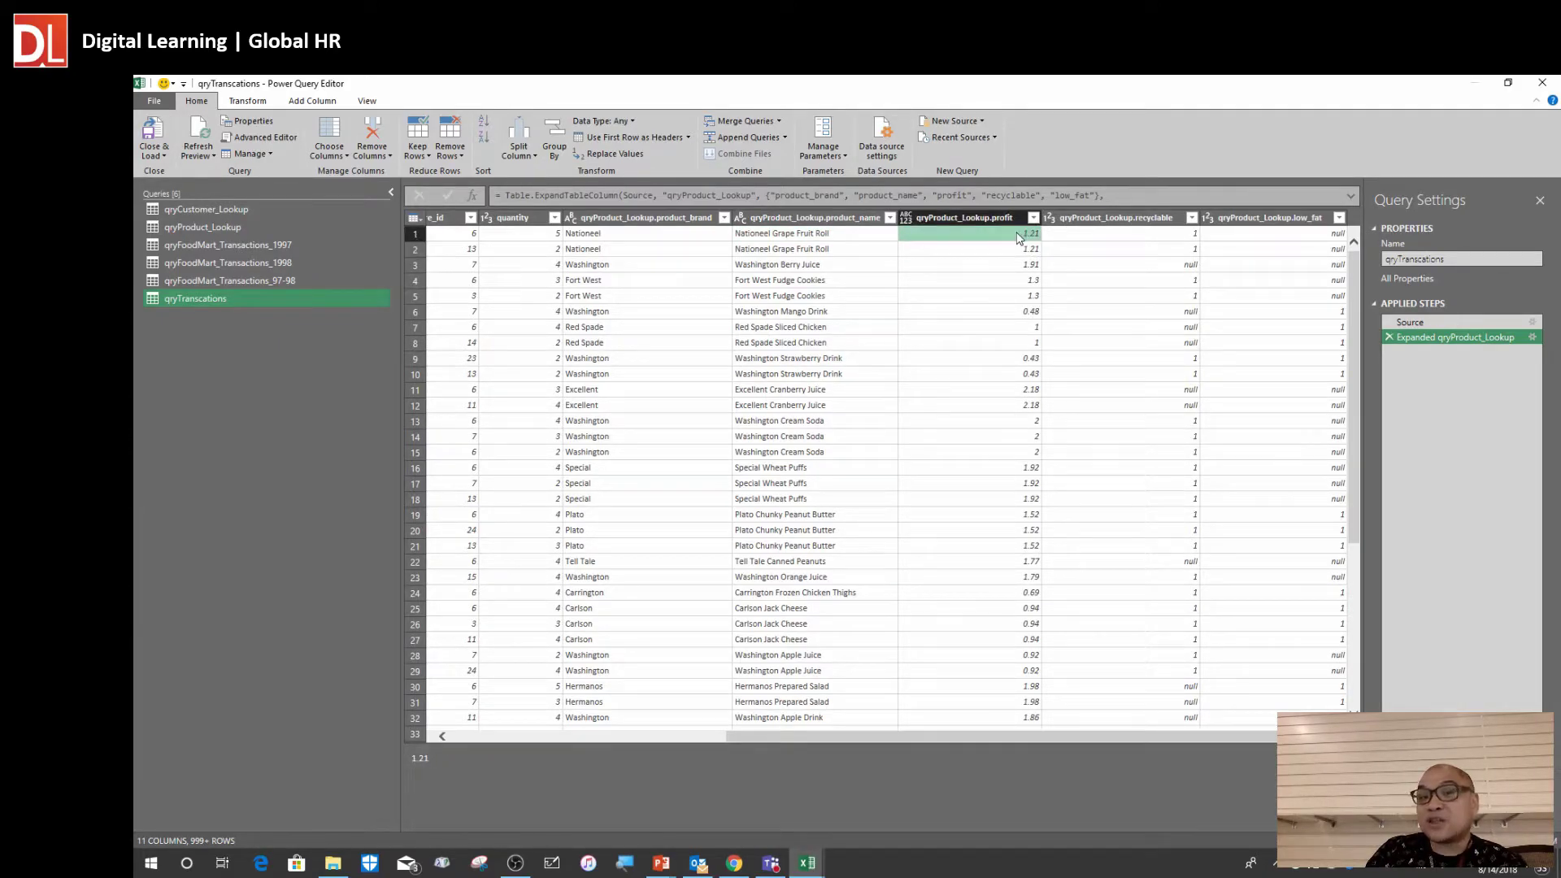
Examine the recyclable, low_fat and profit values in the merged query, along with its stock_date and customer_id columns
{"action": "left_click", "coordinate": [1114, 236]}
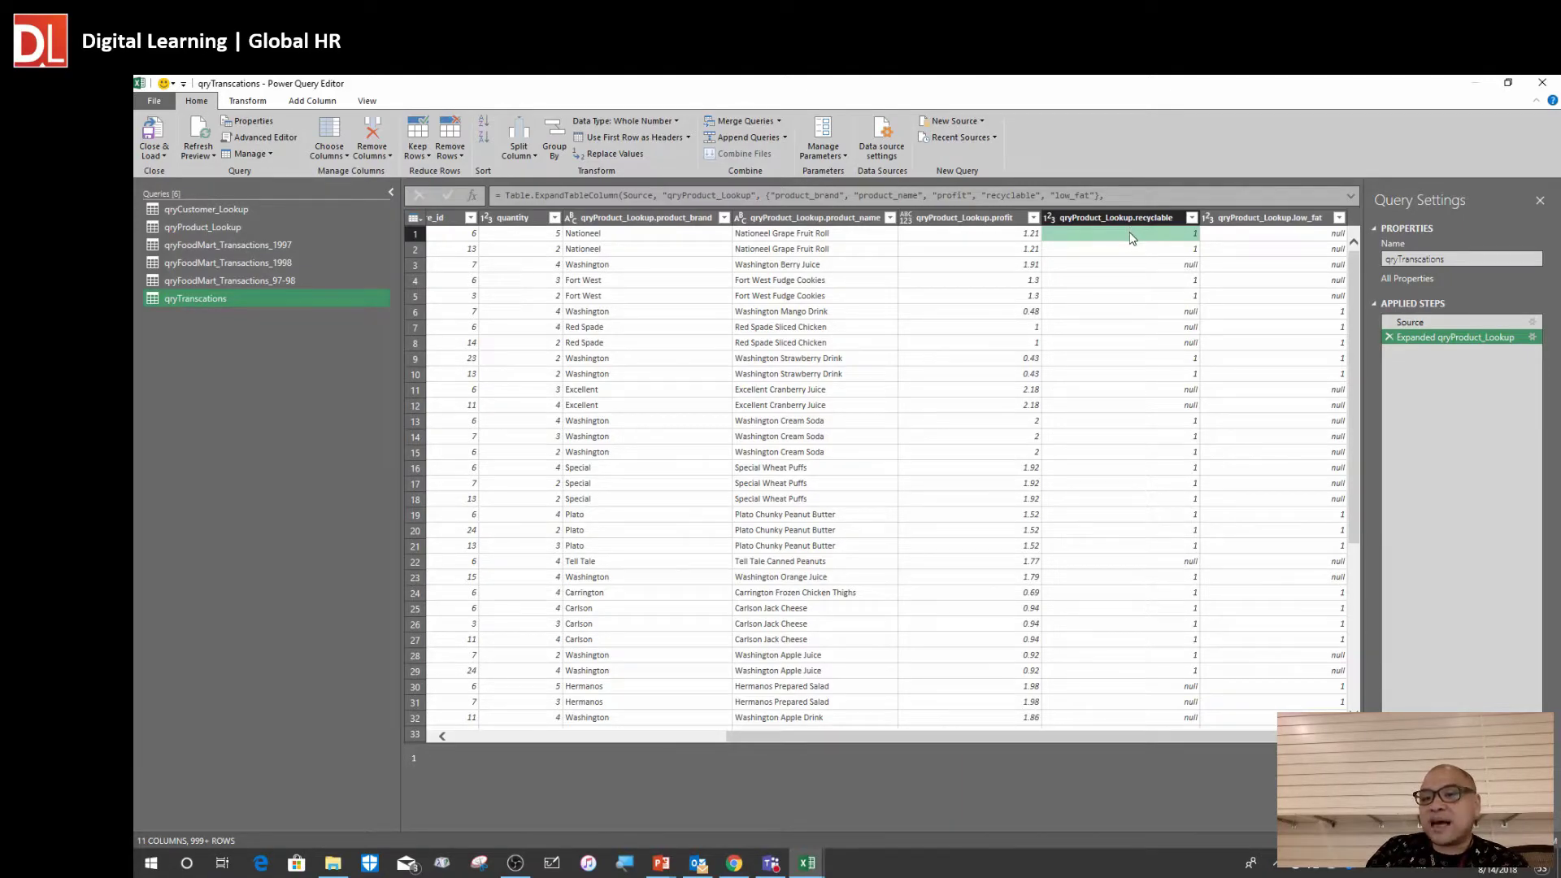
{"action": "left_click", "coordinate": [1280, 238]}
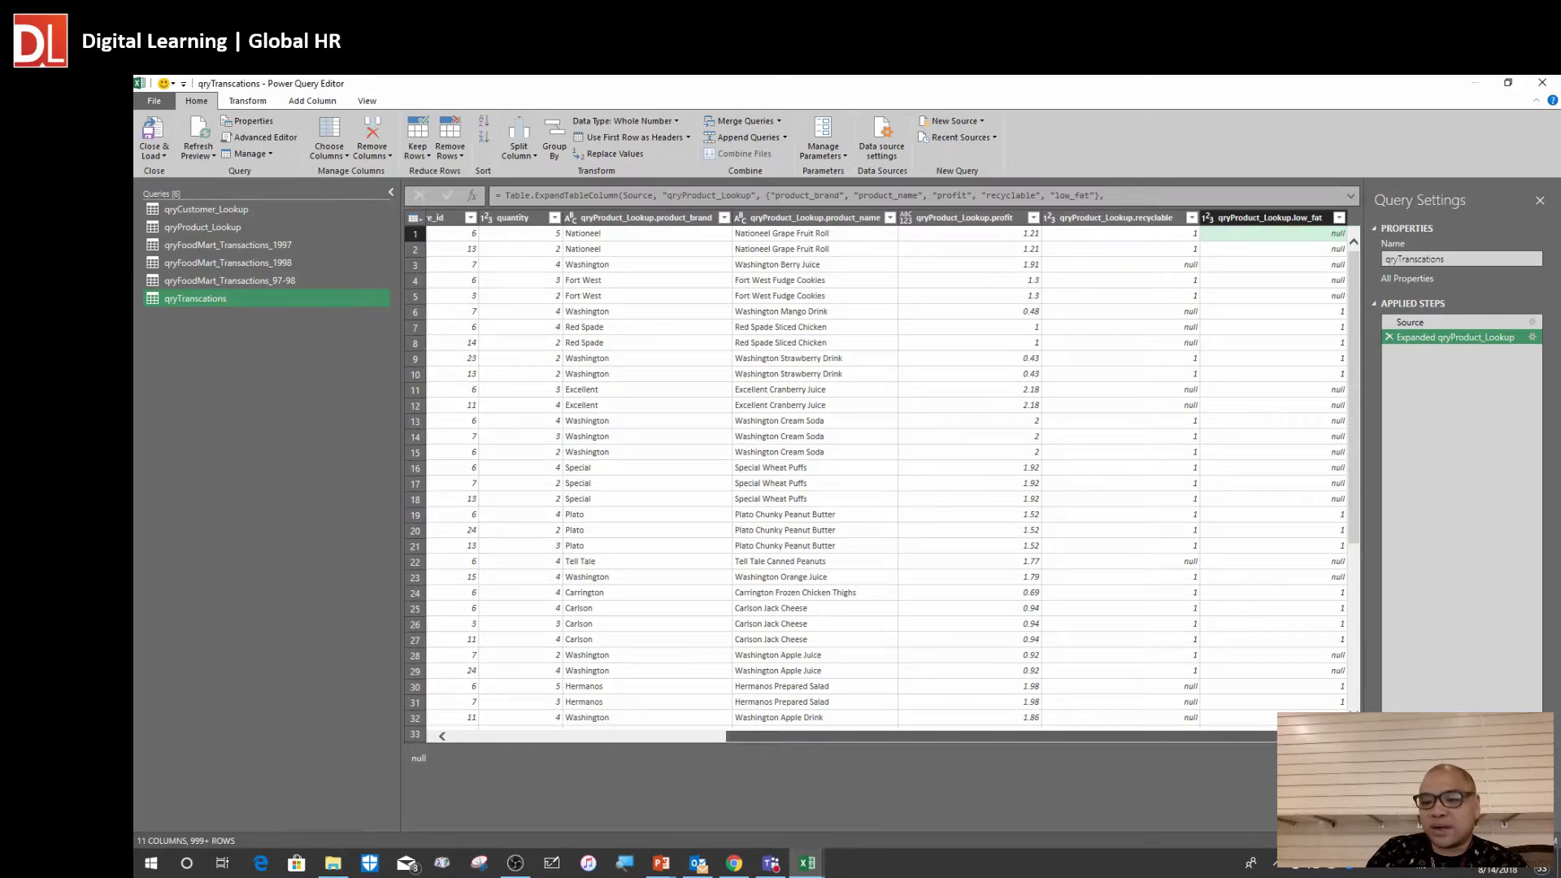
{"action": "left_click", "coordinate": [1121, 283]}
{"action": "left_click", "coordinate": [1039, 404]}
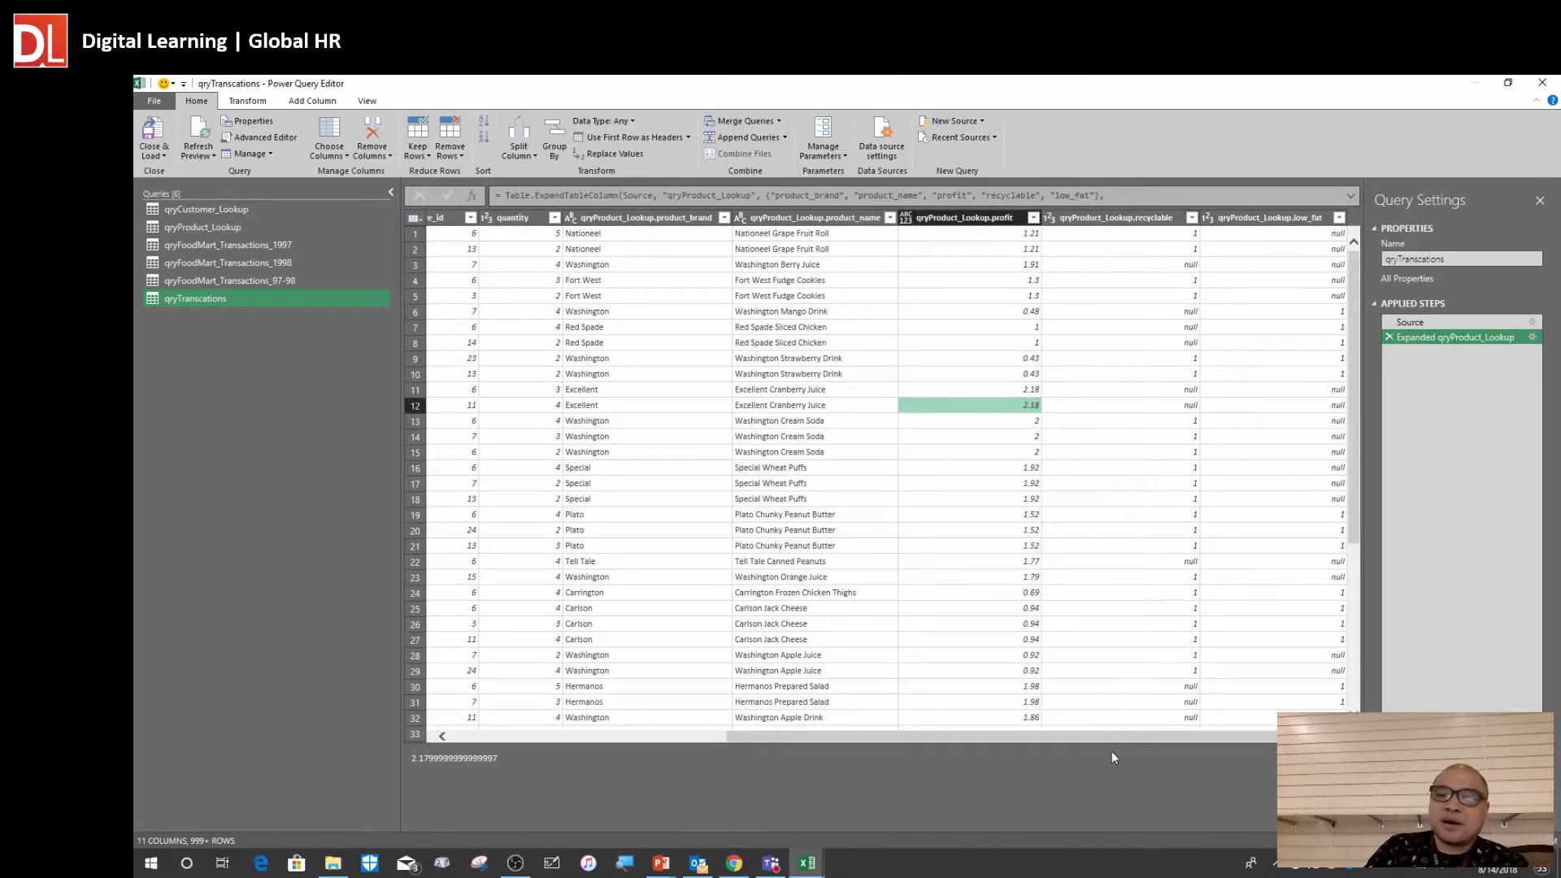
{"action": "left_click_drag", "start_coordinate": [1037, 736], "coordinate": [613, 730]}
{"action": "left_click", "coordinate": [593, 423]}
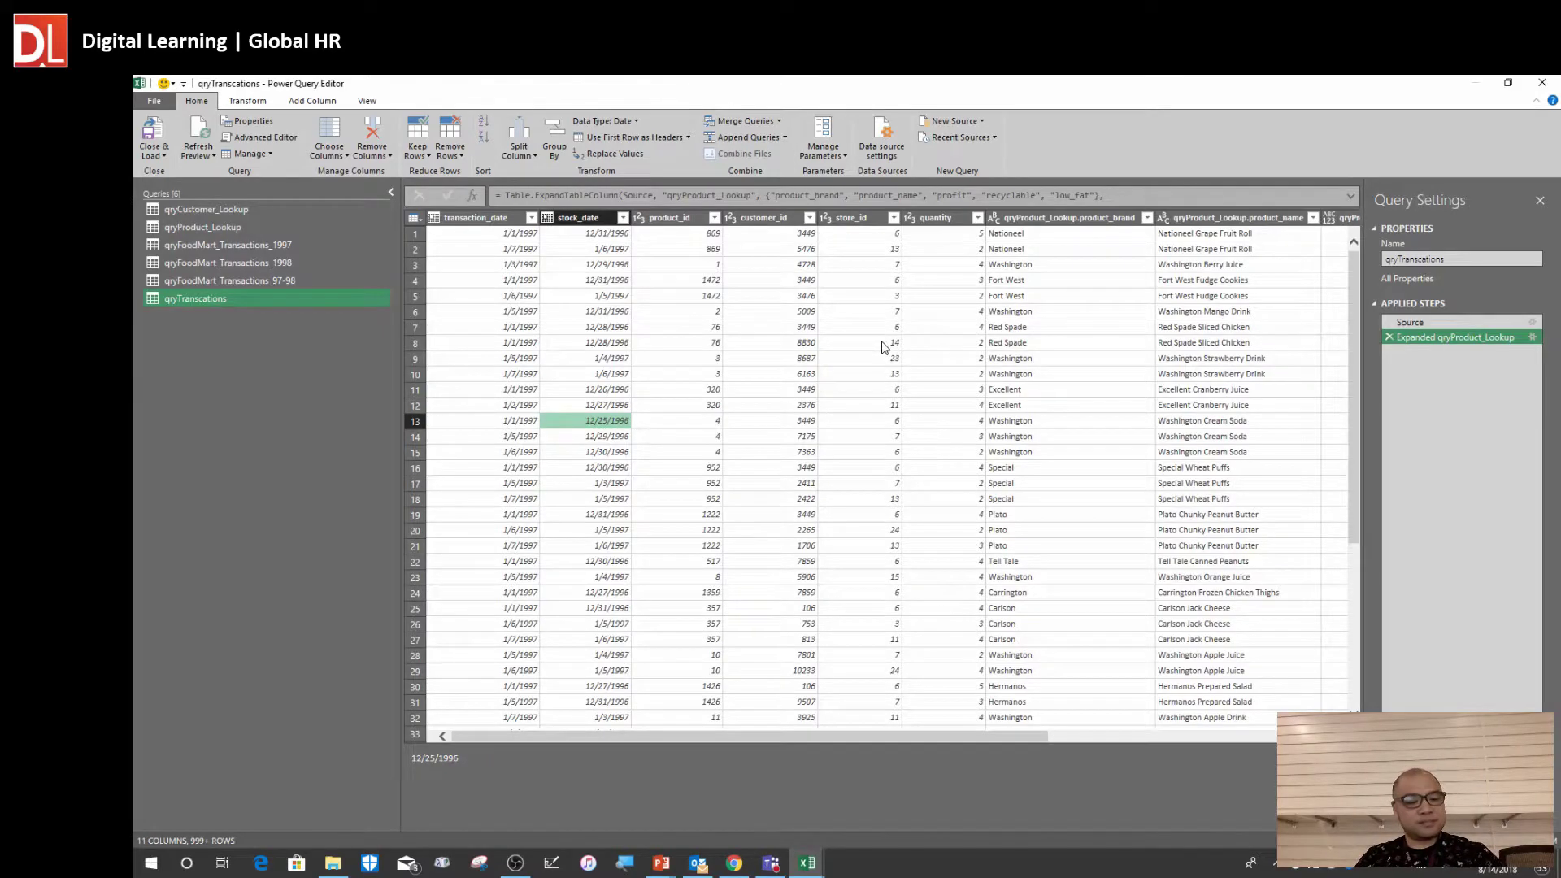
{"action": "left_click", "coordinate": [812, 396]}
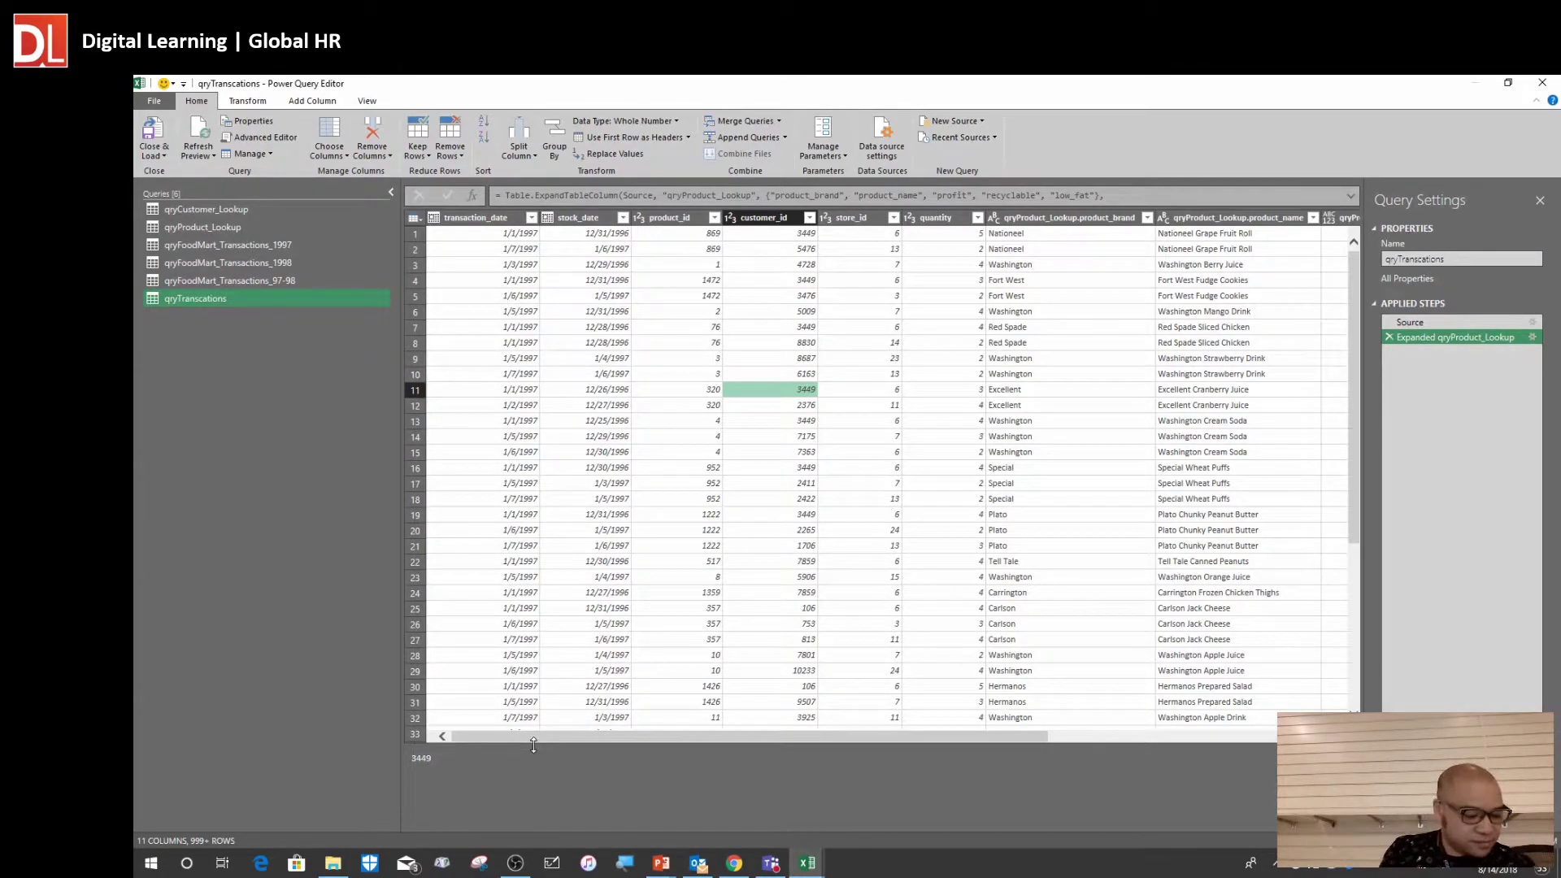
{"action": "left_click", "coordinate": [738, 866]}
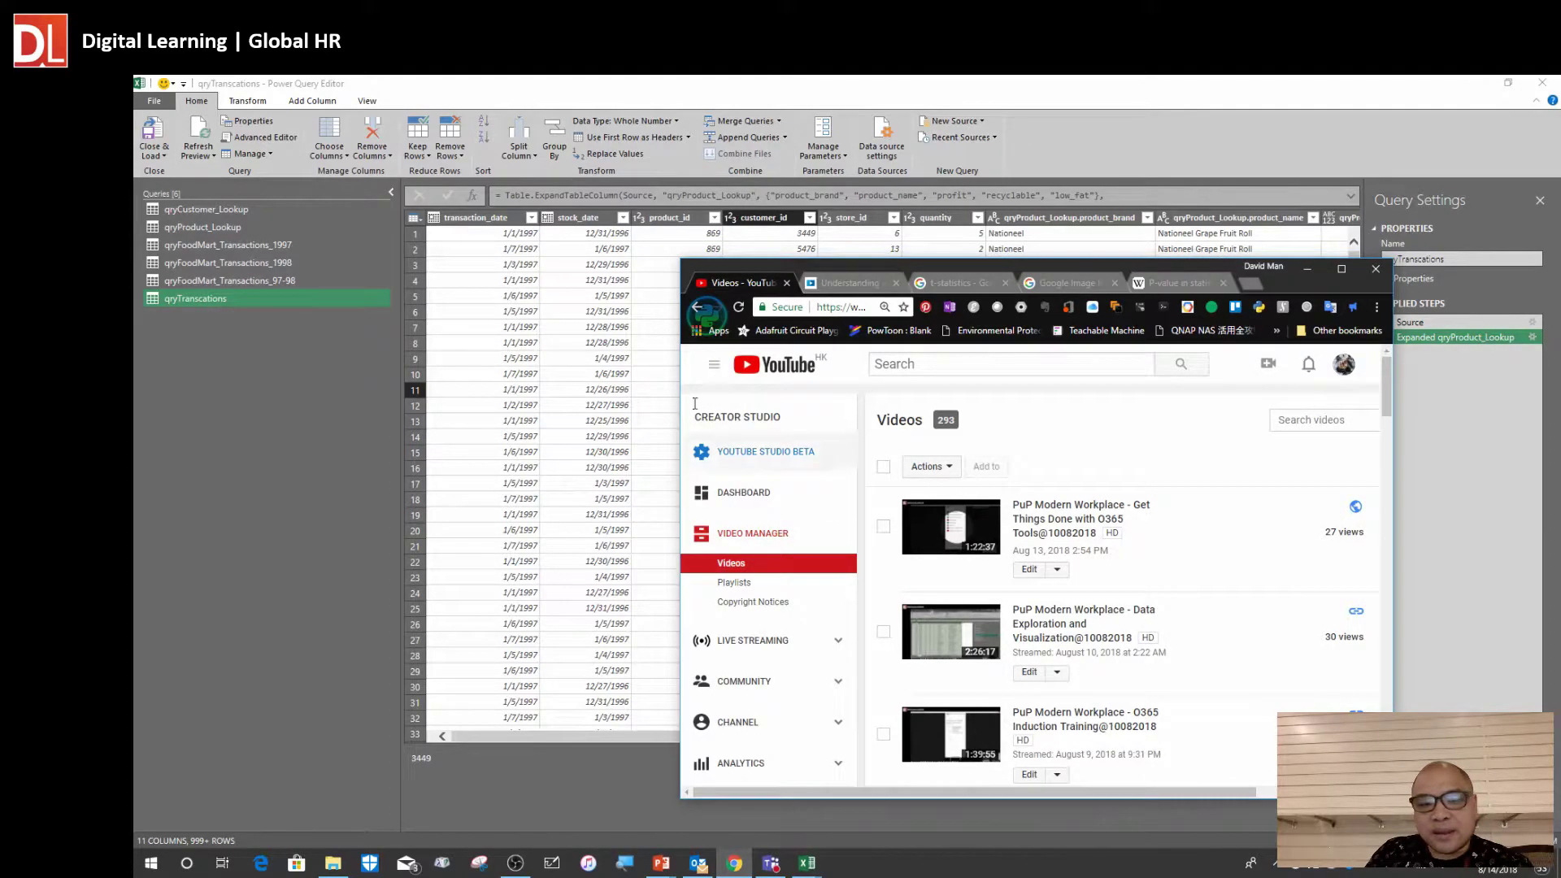
{"action": "left_click", "coordinate": [334, 565]}
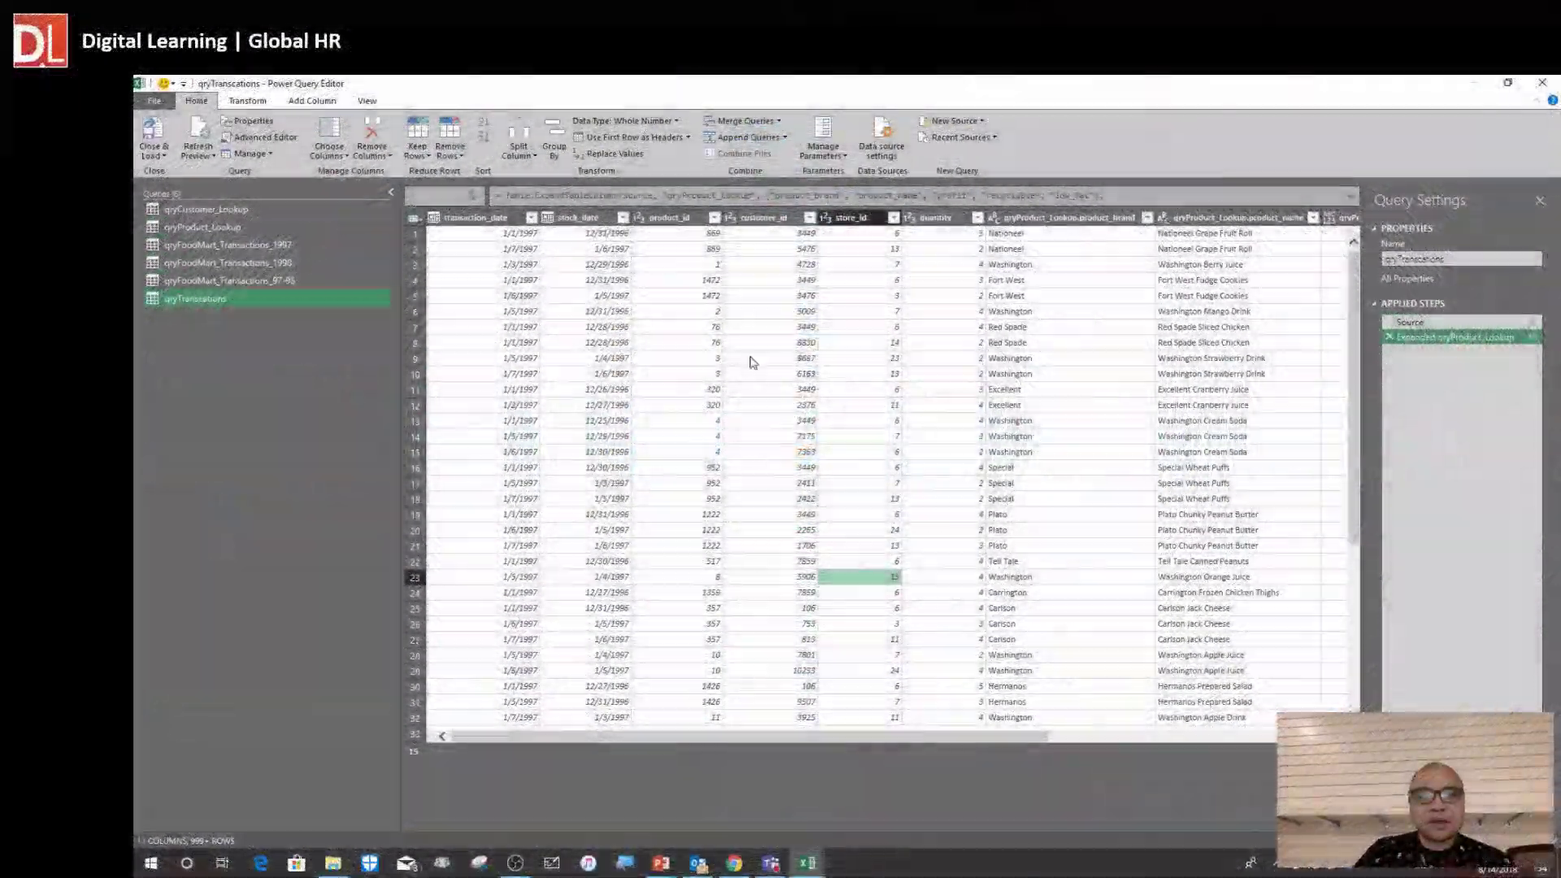
{"action": "left_click", "coordinate": [750, 357]}
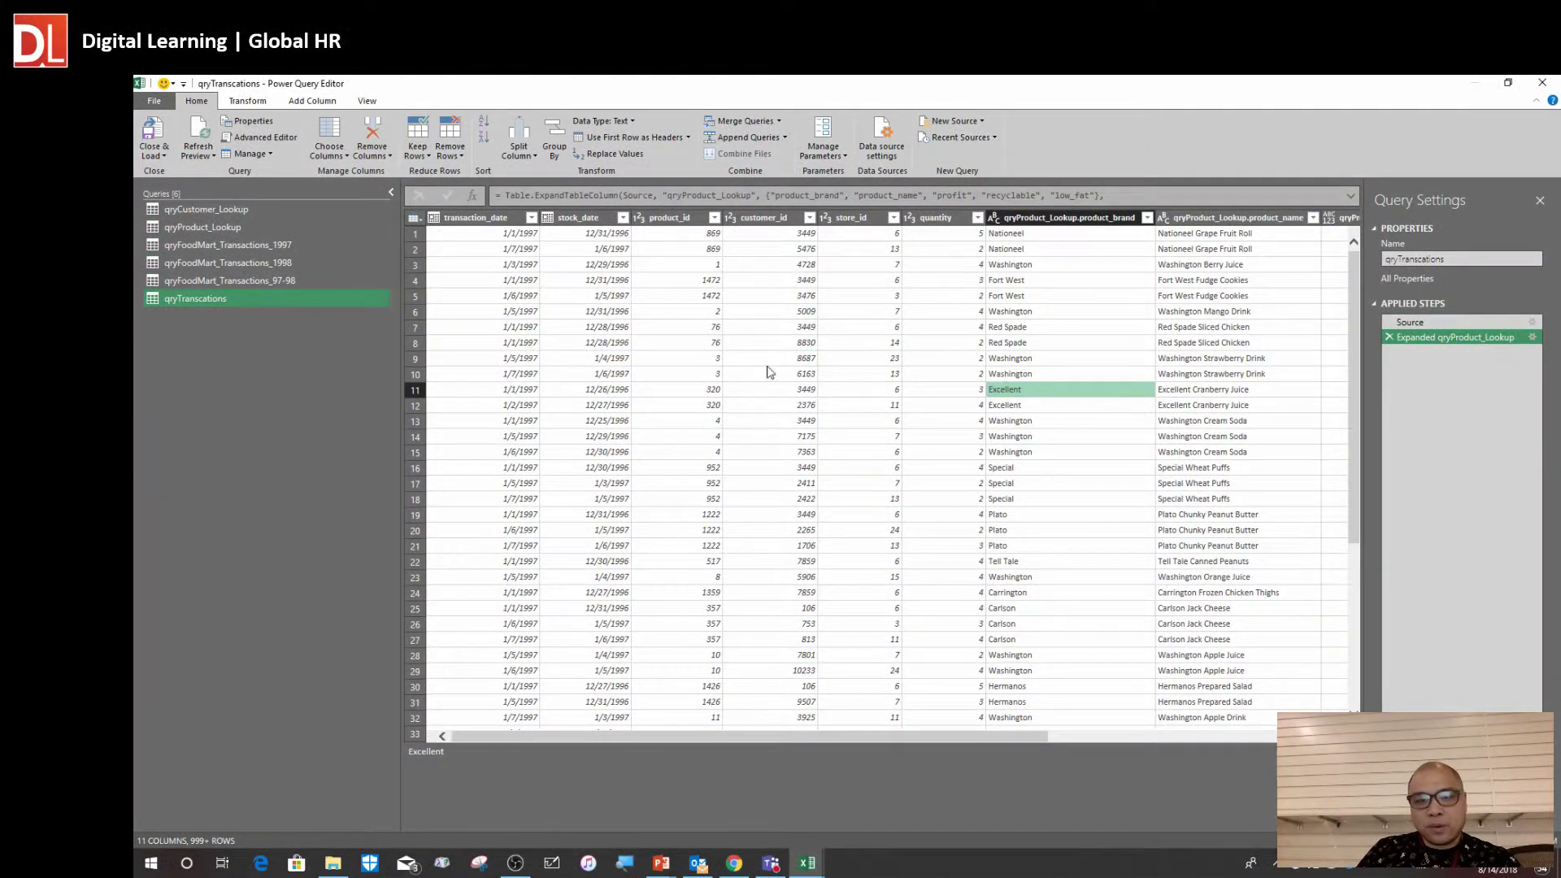
{"action": "left_click", "coordinate": [705, 344]}
{"action": "left_click", "coordinate": [567, 278]}
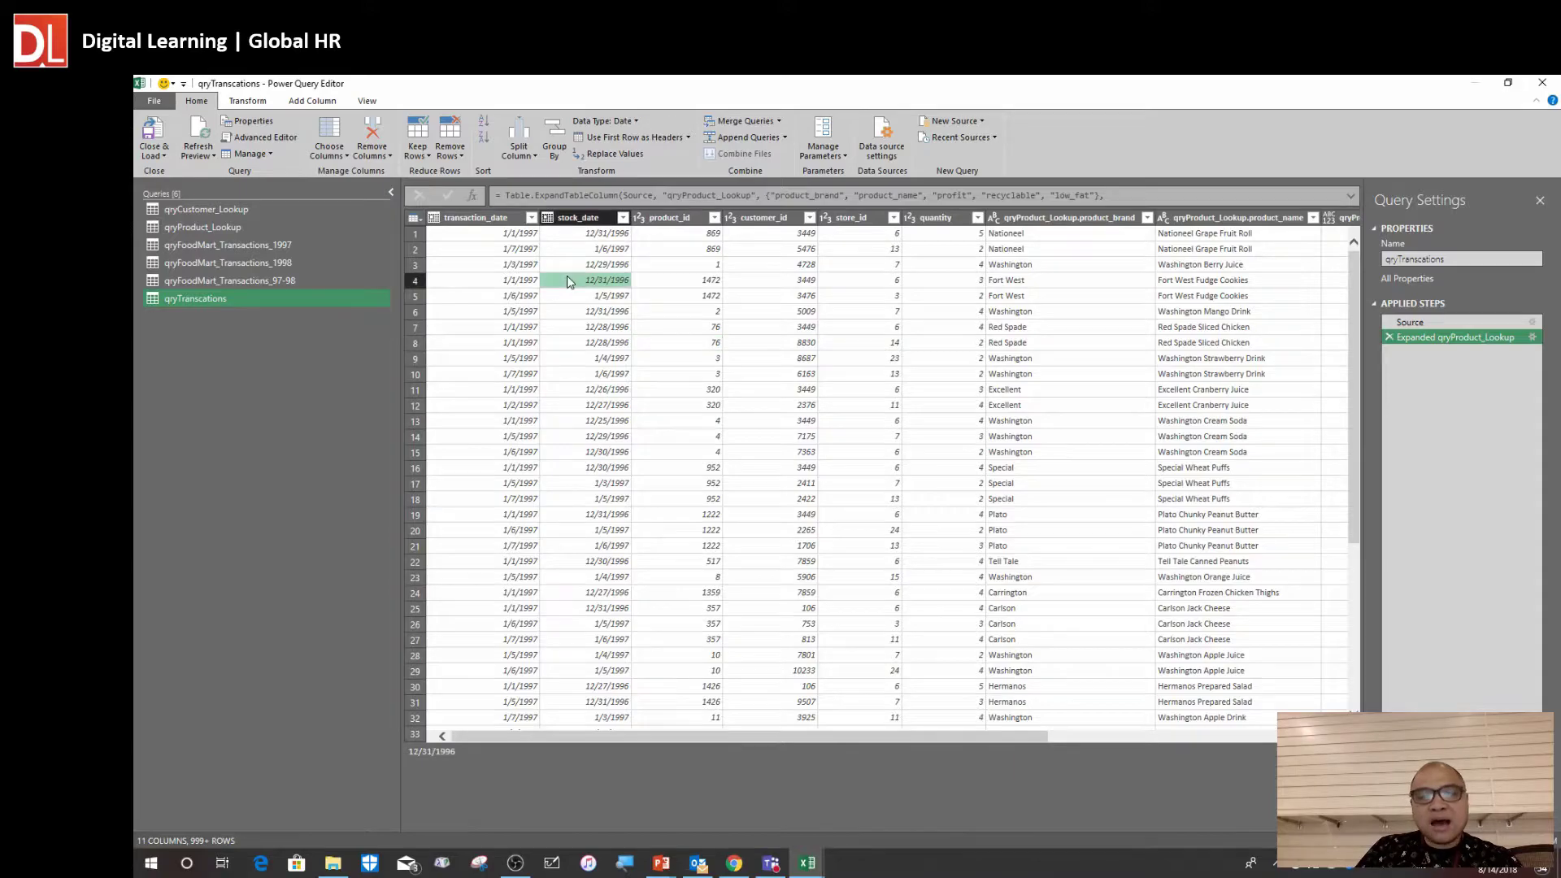
{"action": "left_click", "coordinate": [222, 278]}
{"action": "left_click", "coordinate": [221, 298]}
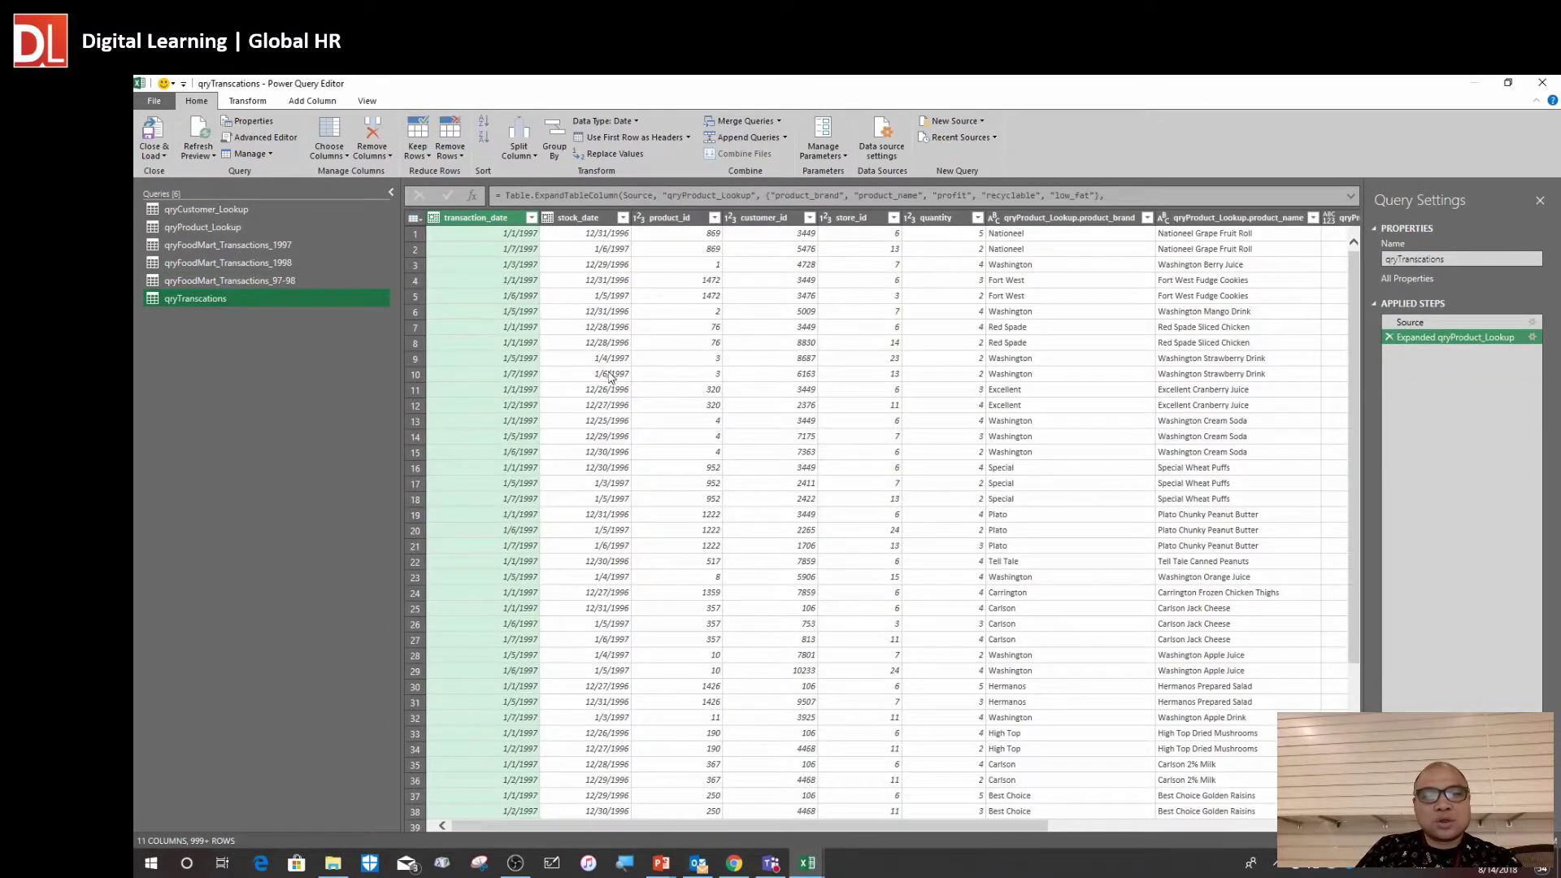
Review the store and customer IDs in the merged query alongside the expanded product brand, product name, profit and recyclable columns
{"action": "left_click", "coordinate": [599, 391]}
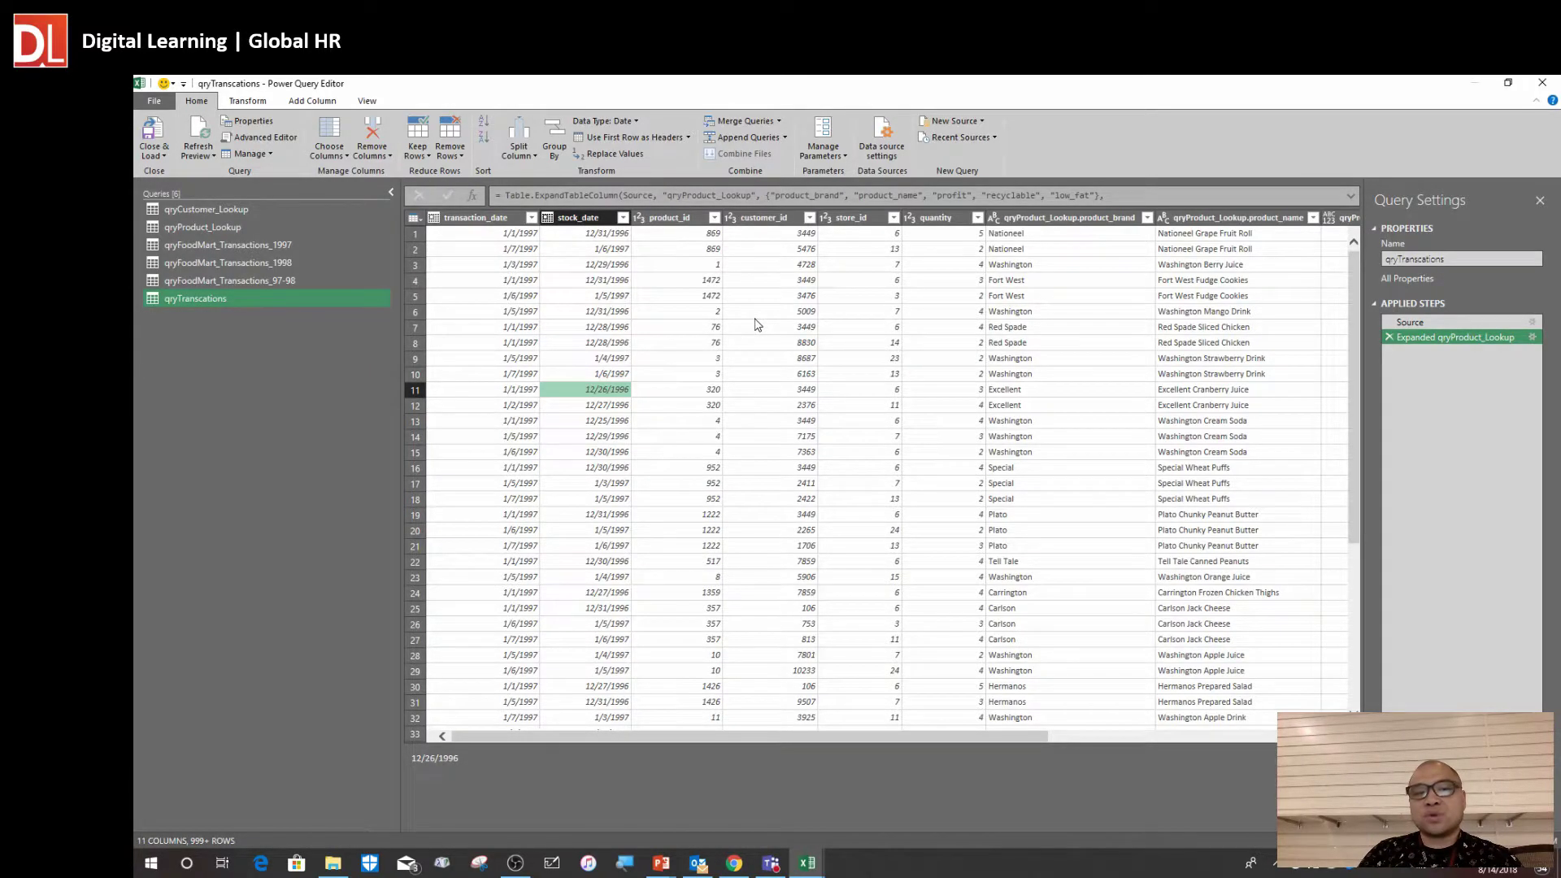
{"action": "left_click", "coordinate": [890, 346]}
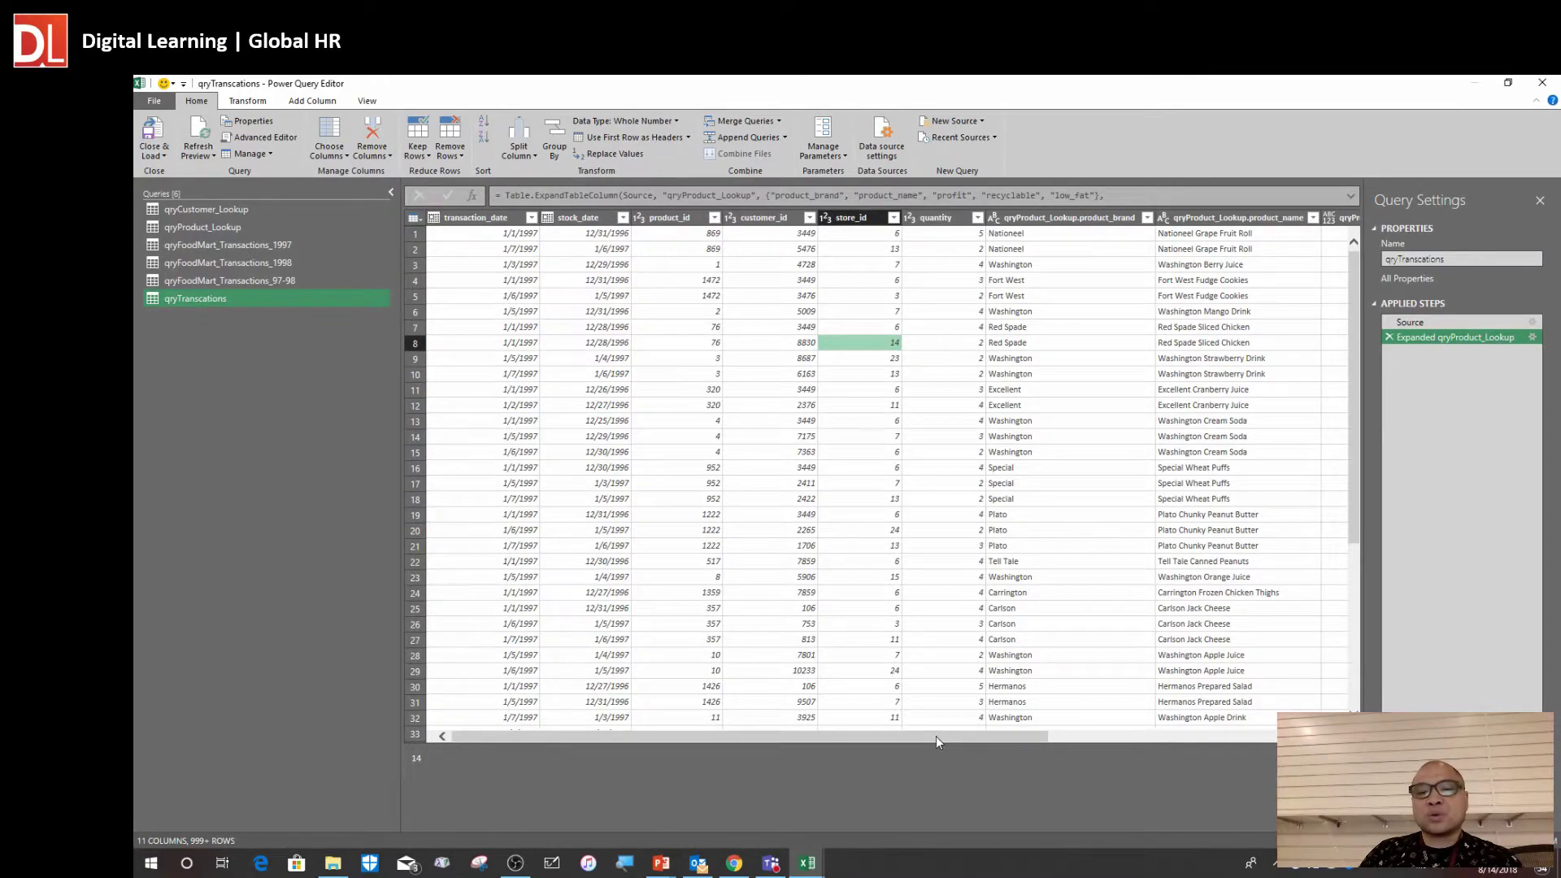
{"action": "left_click", "coordinate": [779, 453]}
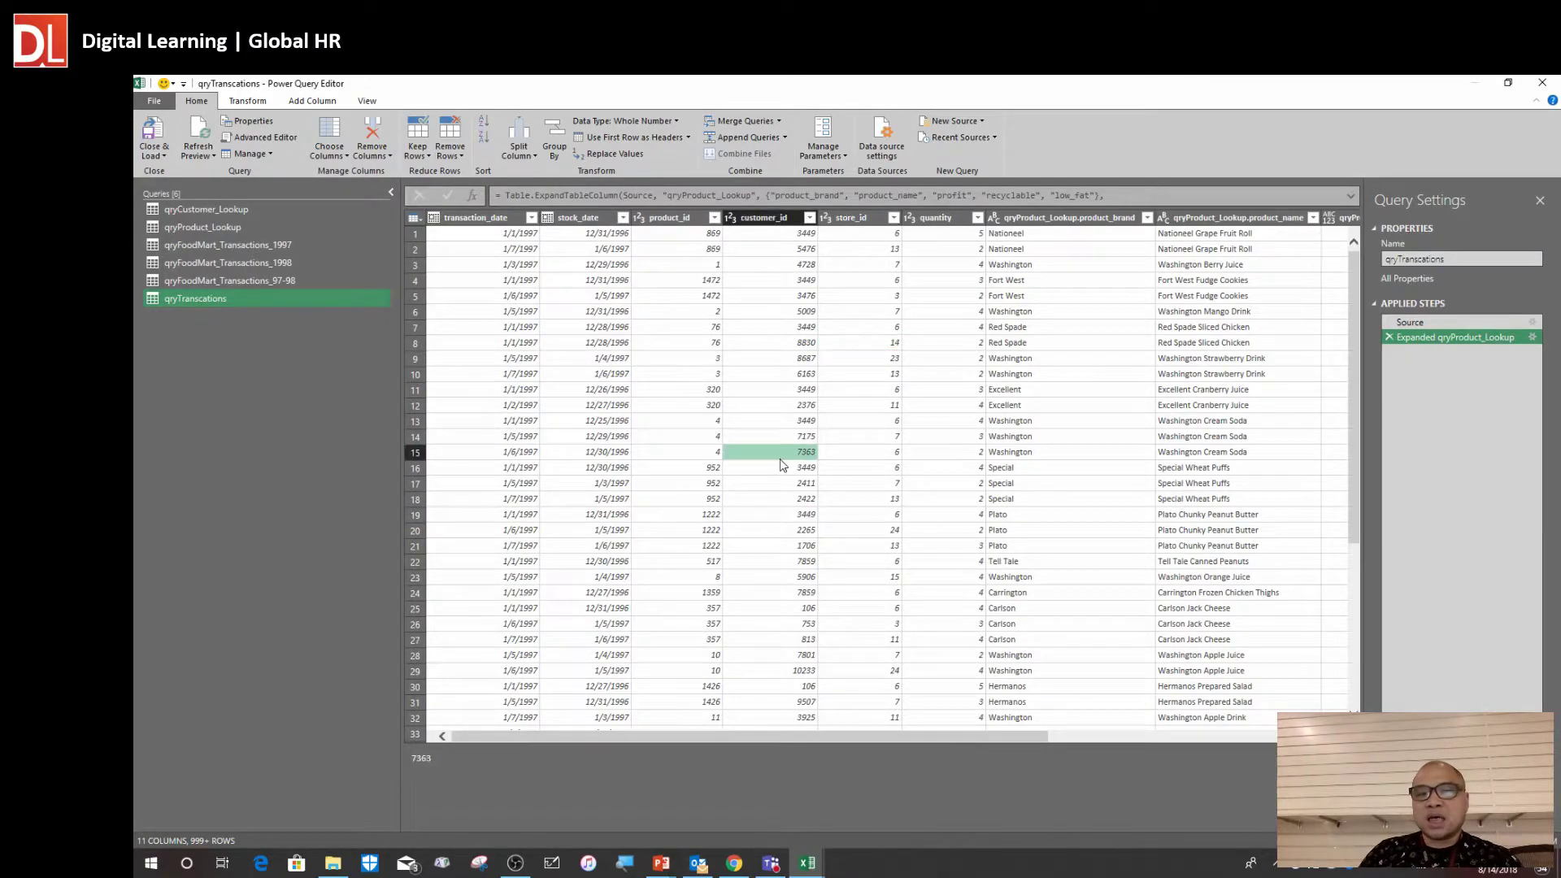
{"action": "left_click_drag", "start_coordinate": [944, 741], "coordinate": [1119, 764]}
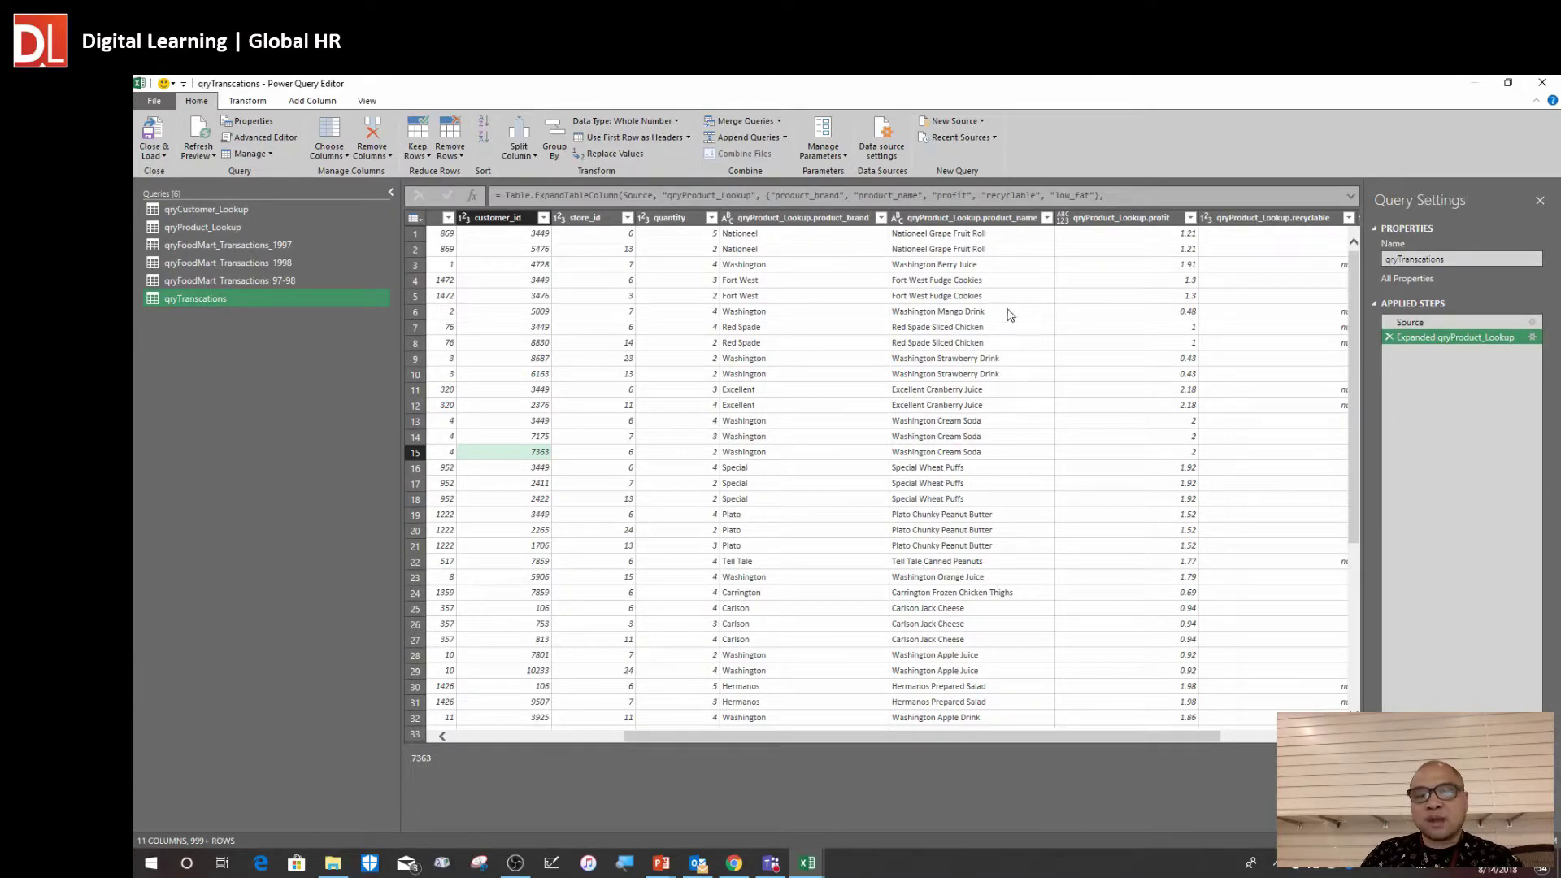
{"action": "left_click", "coordinate": [941, 409]}
{"action": "left_click", "coordinate": [787, 376]}
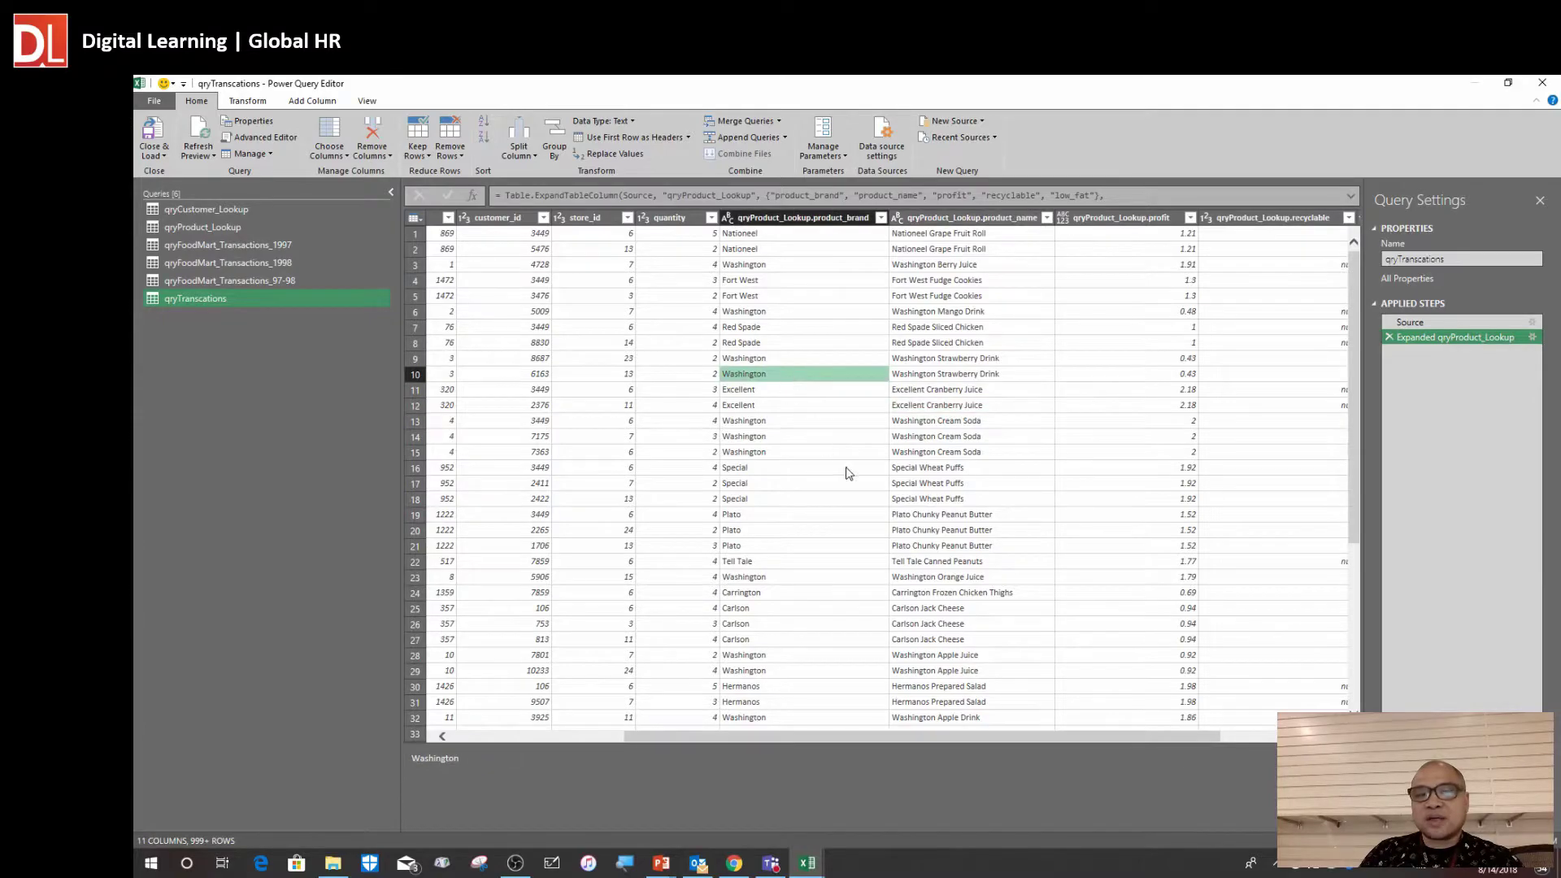
{"action": "left_click", "coordinate": [769, 296]}
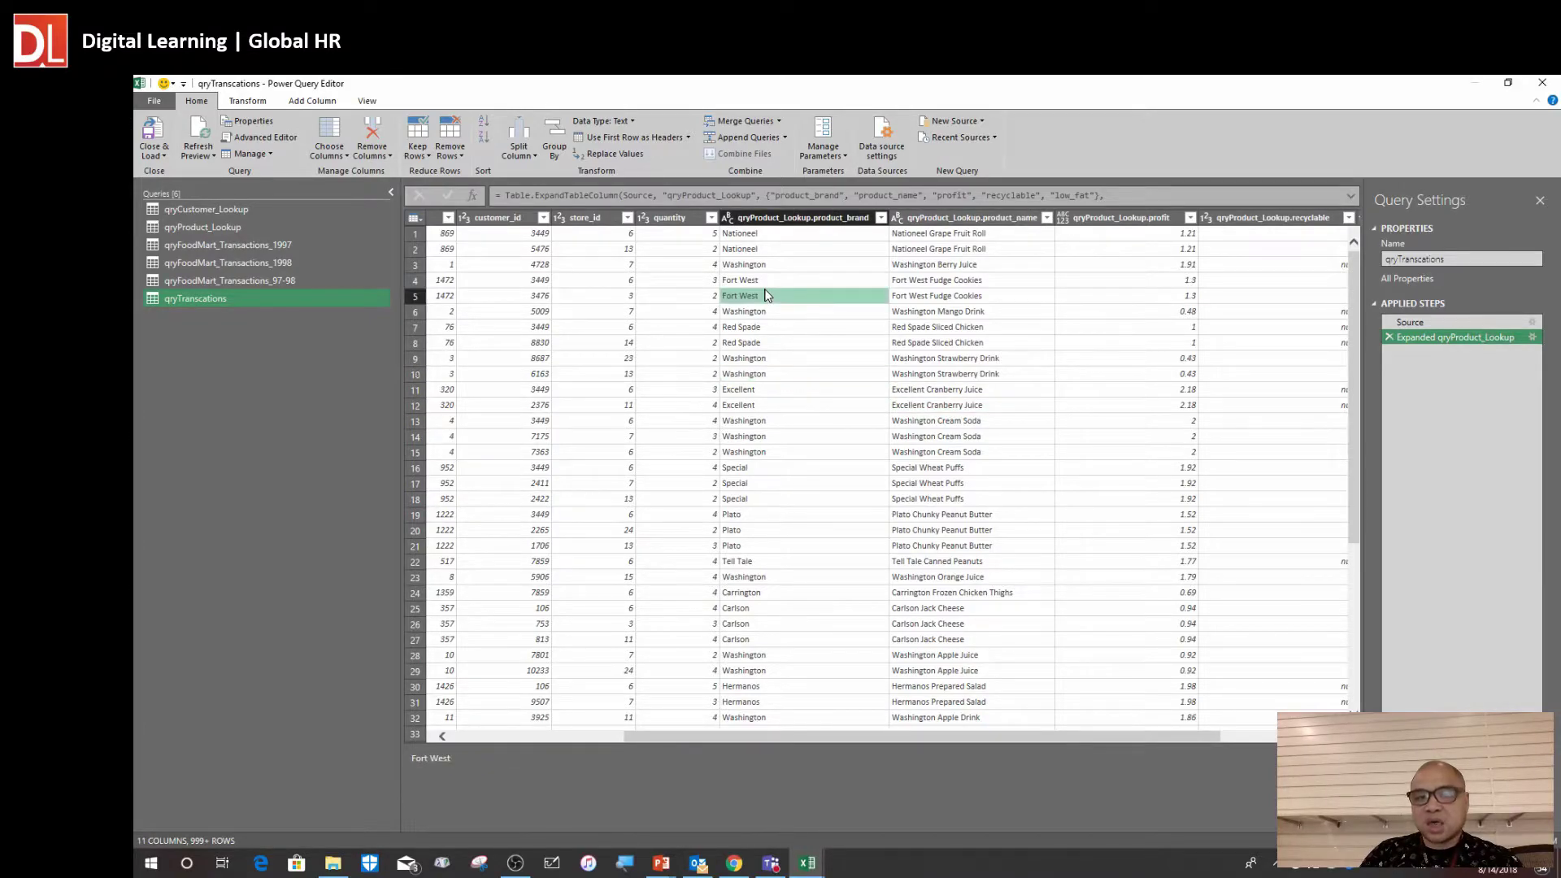
{"action": "left_click", "coordinate": [783, 344]}
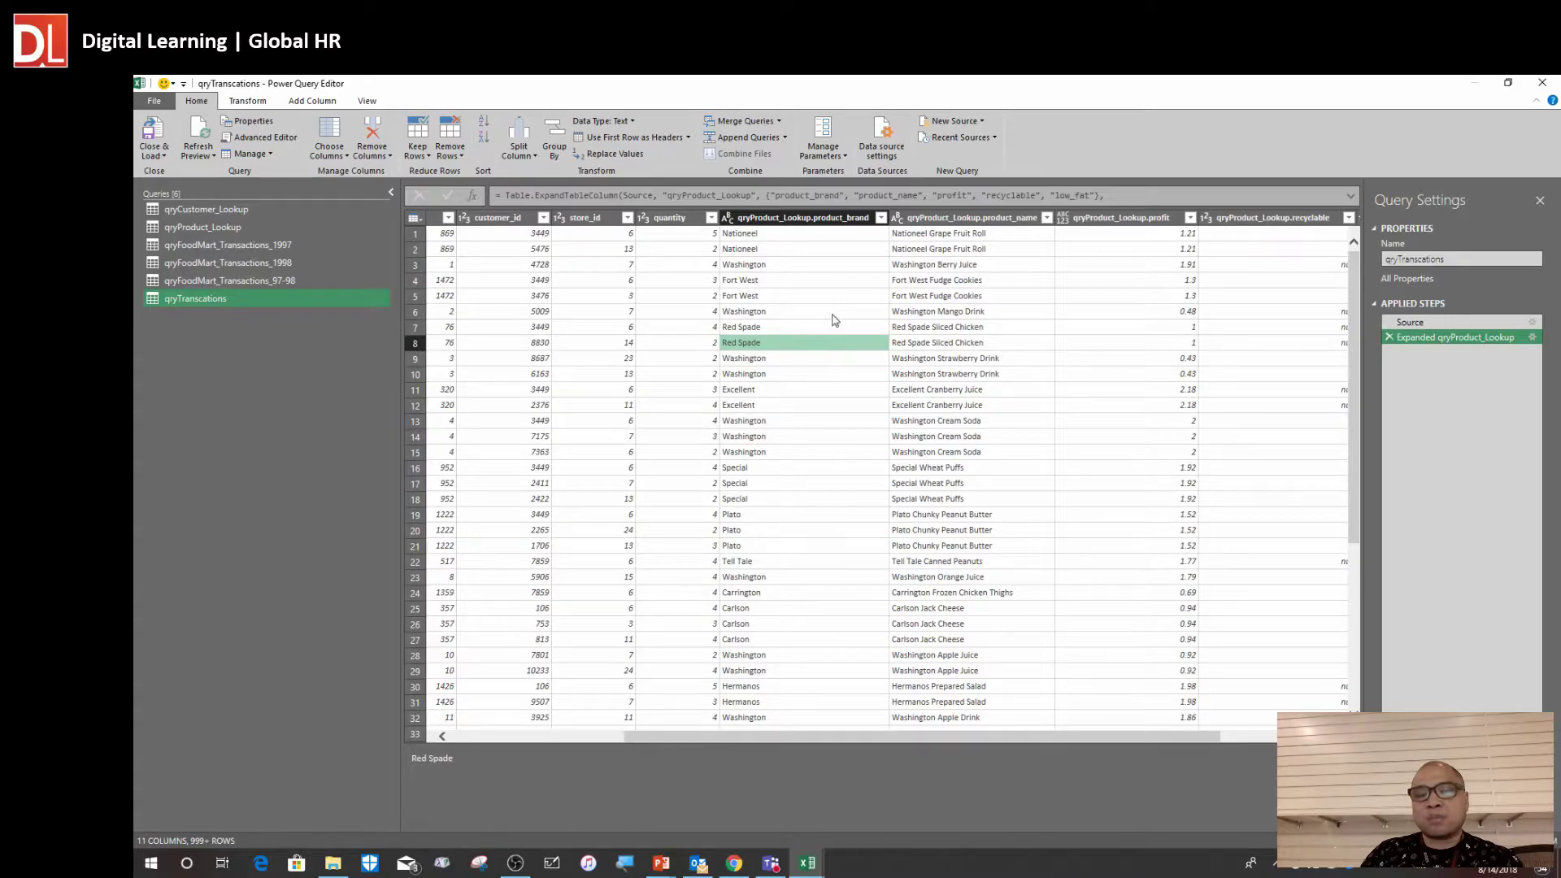
{"action": "left_click", "coordinate": [785, 300]}
{"action": "left_click", "coordinate": [945, 311]}
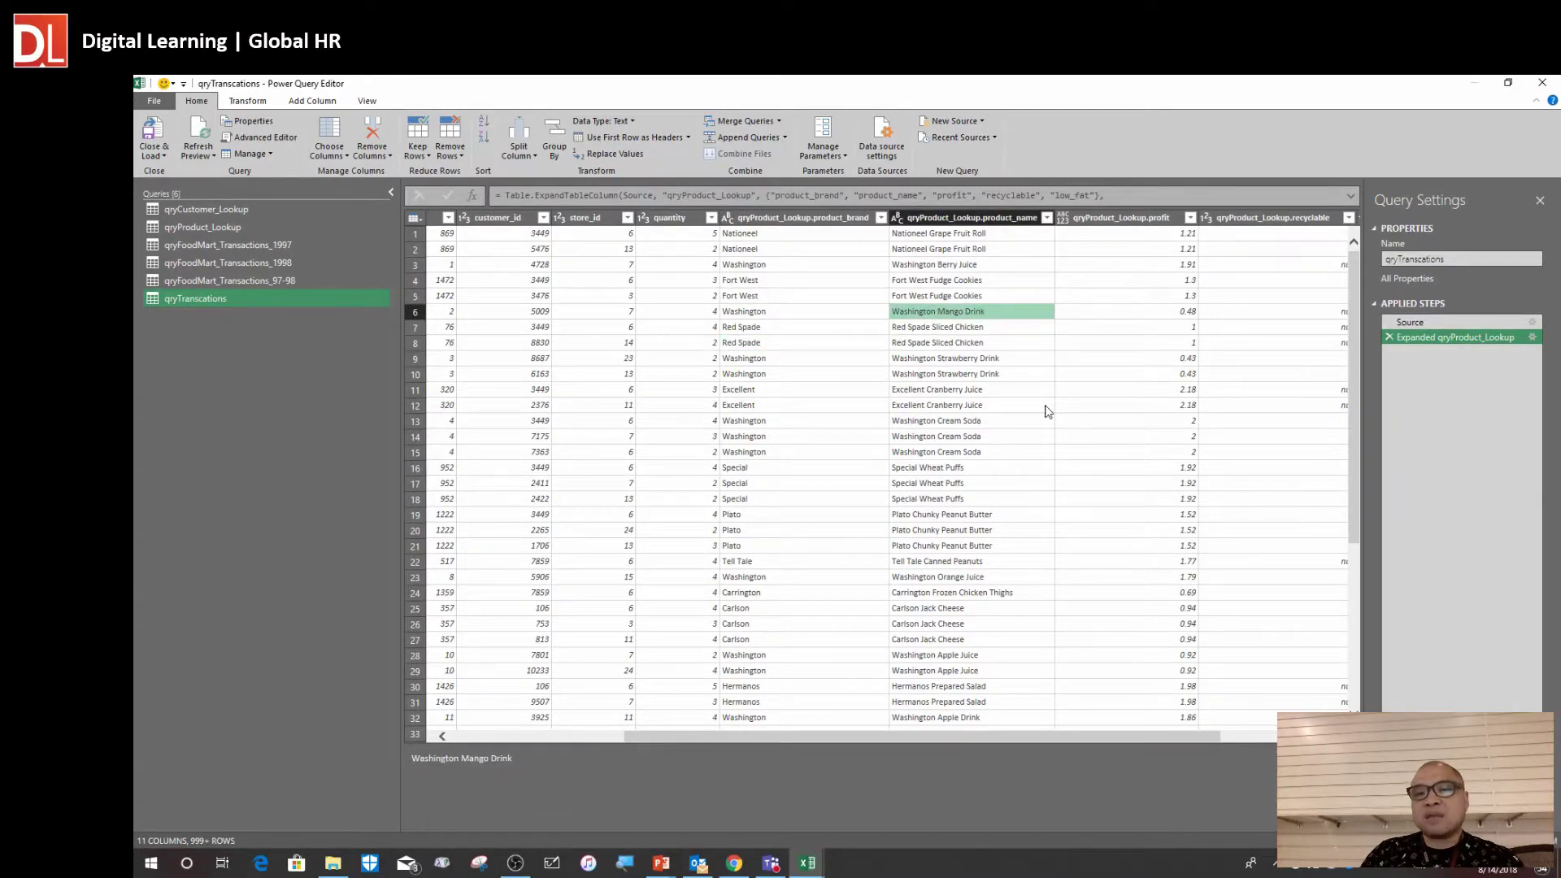
{"action": "left_click_drag", "start_coordinate": [1197, 732], "coordinate": [1287, 734]}
{"action": "left_click", "coordinate": [982, 299]}
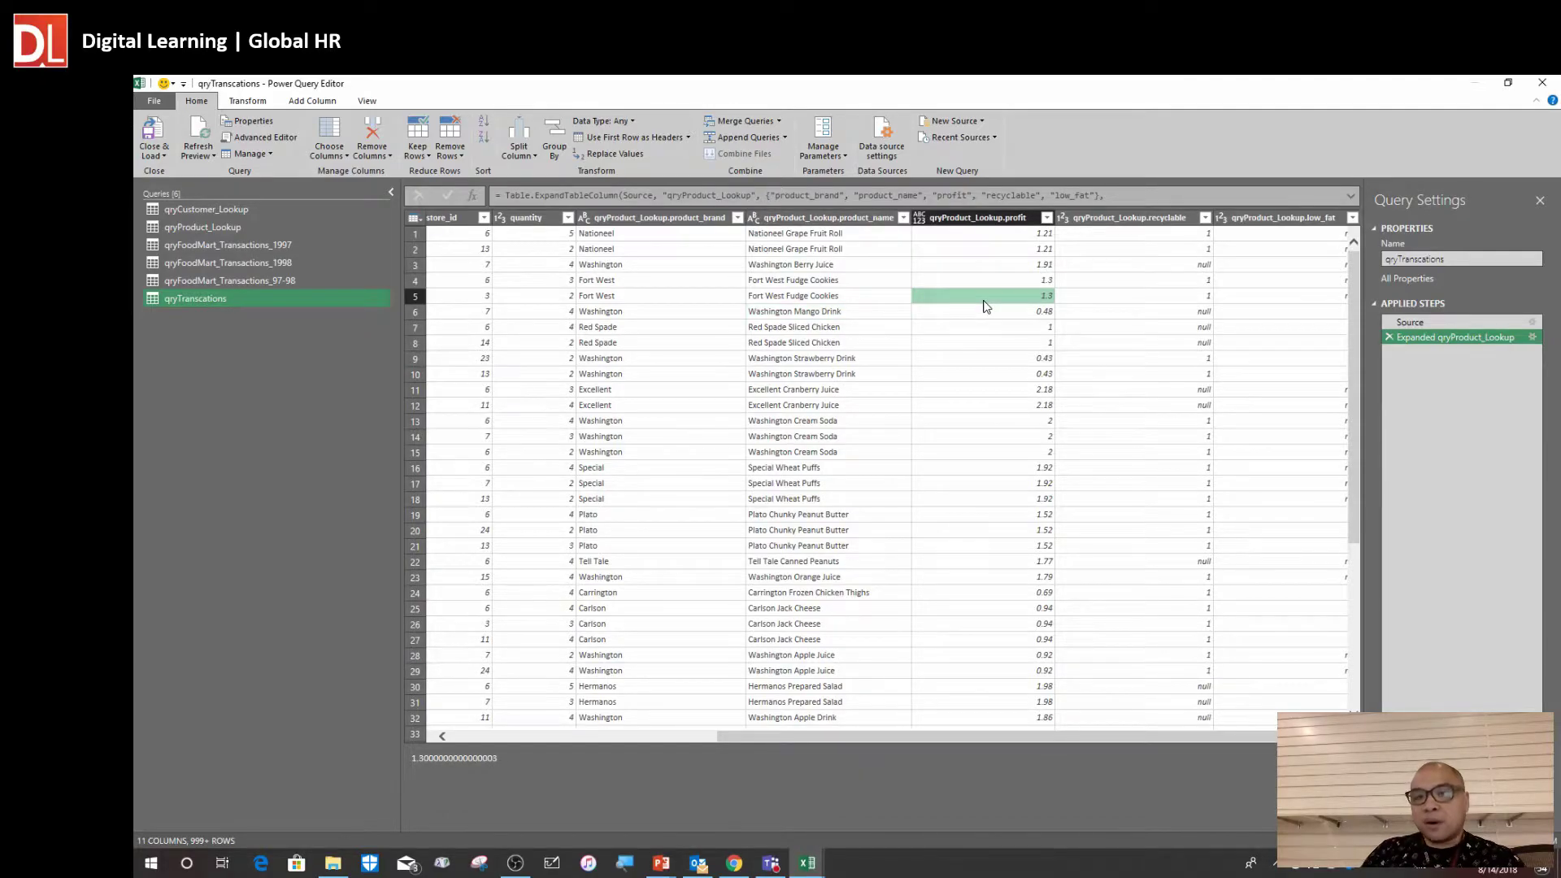
{"action": "left_click", "coordinate": [1151, 309]}
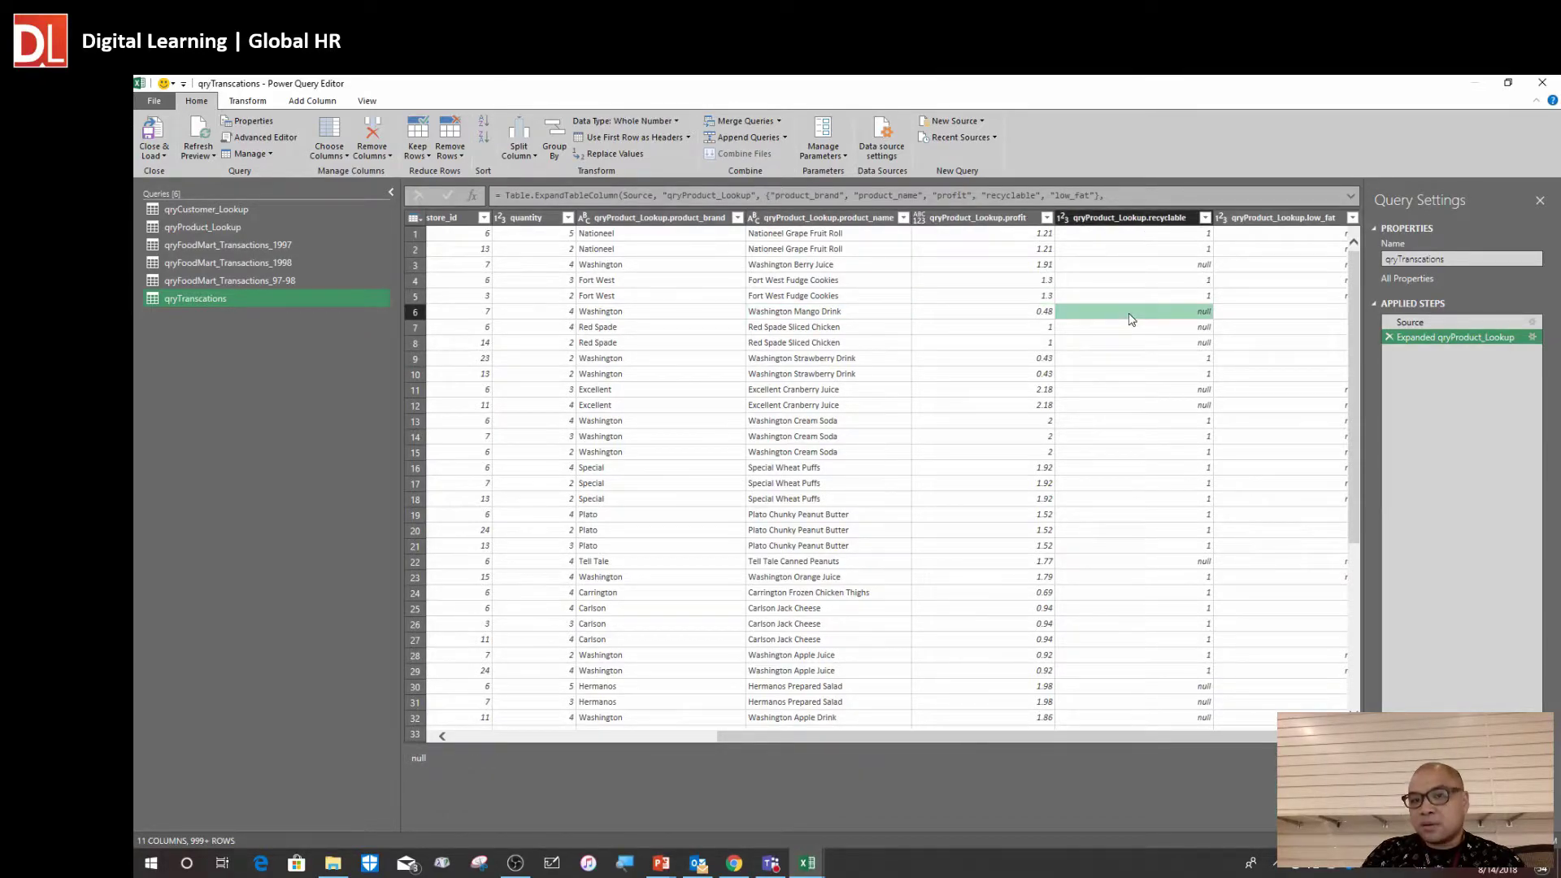
{"action": "left_click", "coordinate": [995, 313]}
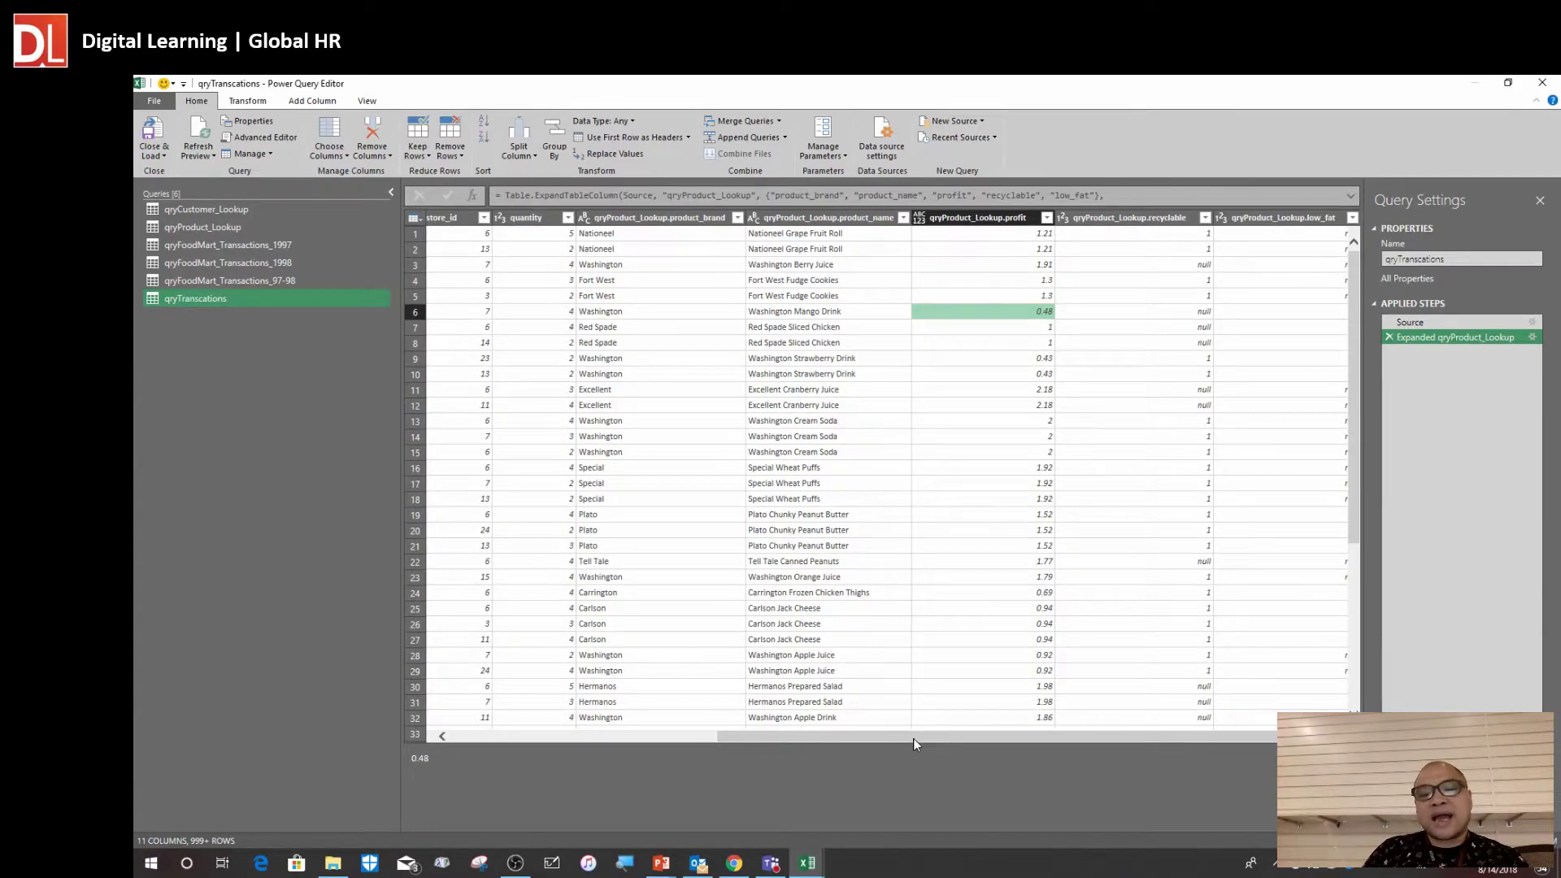
{"action": "left_click_drag", "start_coordinate": [914, 738], "coordinate": [877, 733]}
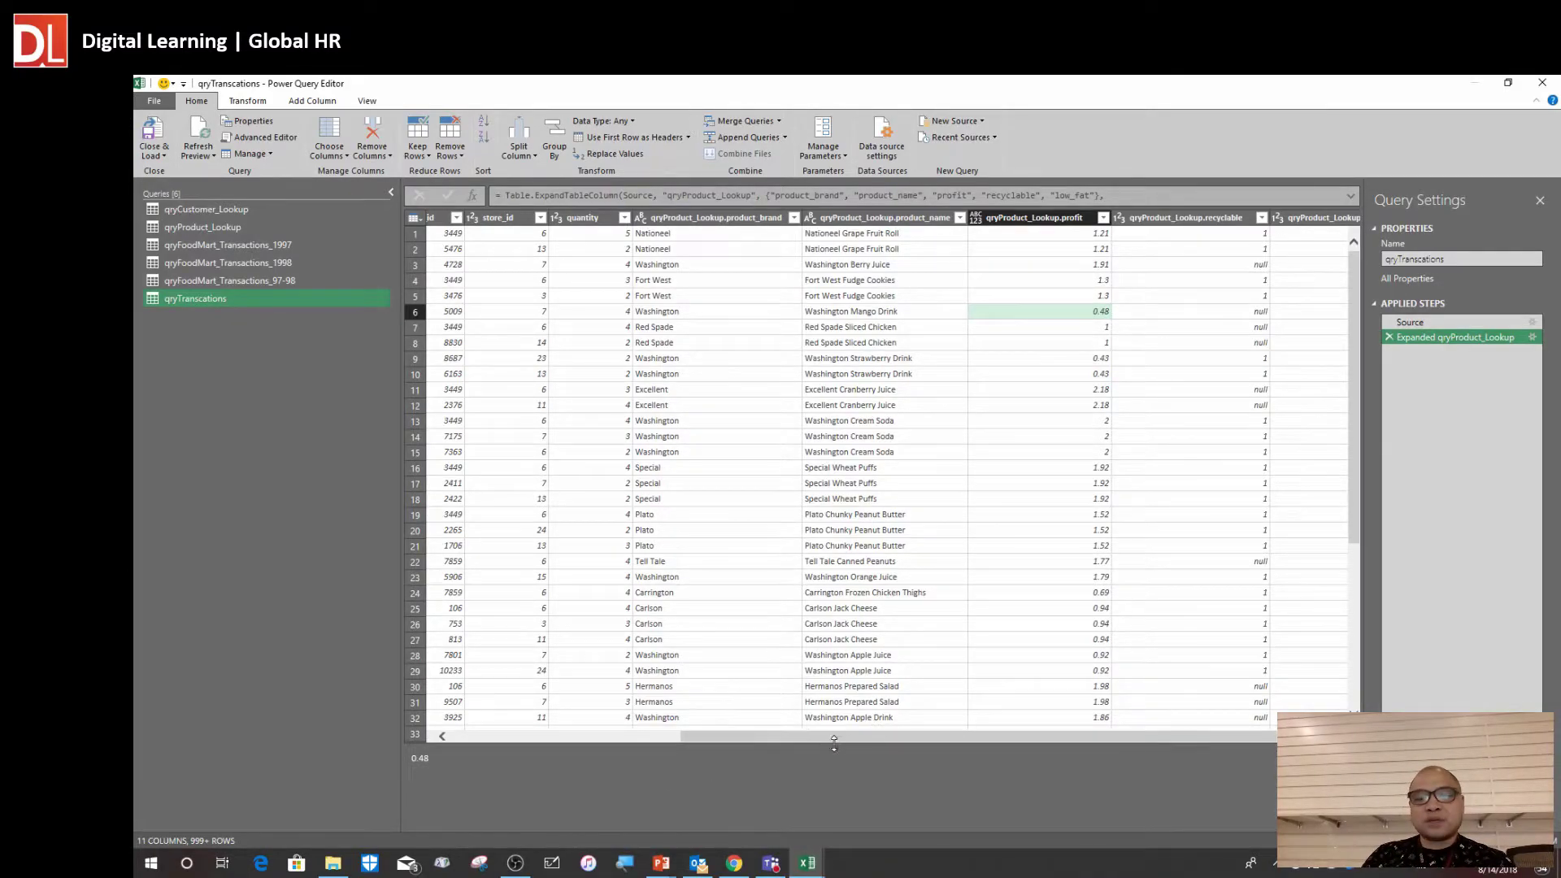
{"action": "left_click_drag", "start_coordinate": [852, 733], "coordinate": [982, 740]}
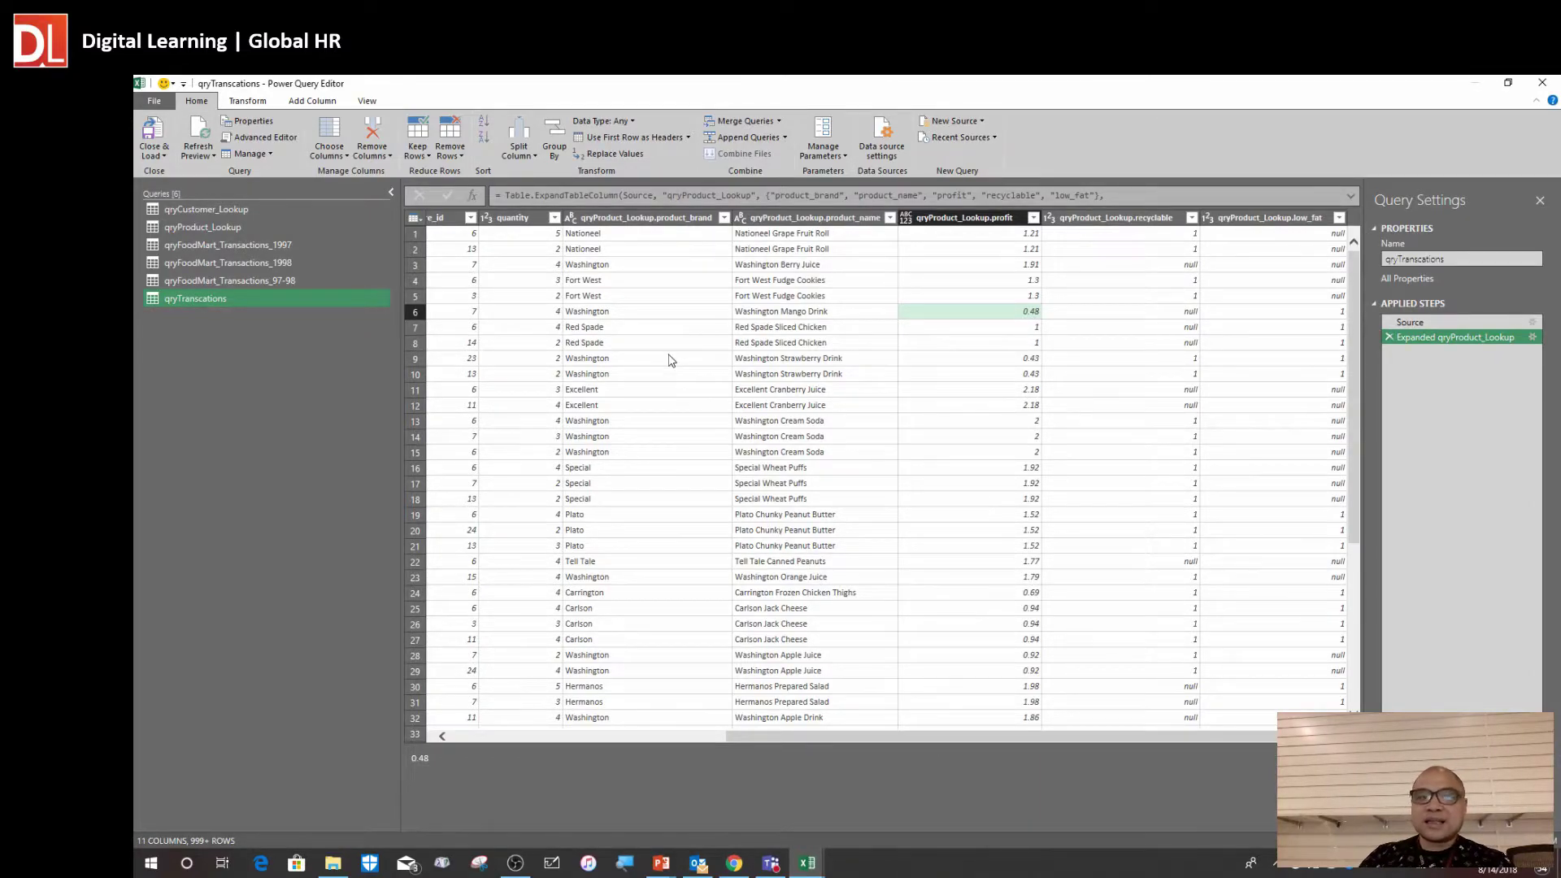
Start a custom column in the merged transactions query and name it profit_transaction
{"action": "left_click", "coordinate": [320, 100]}
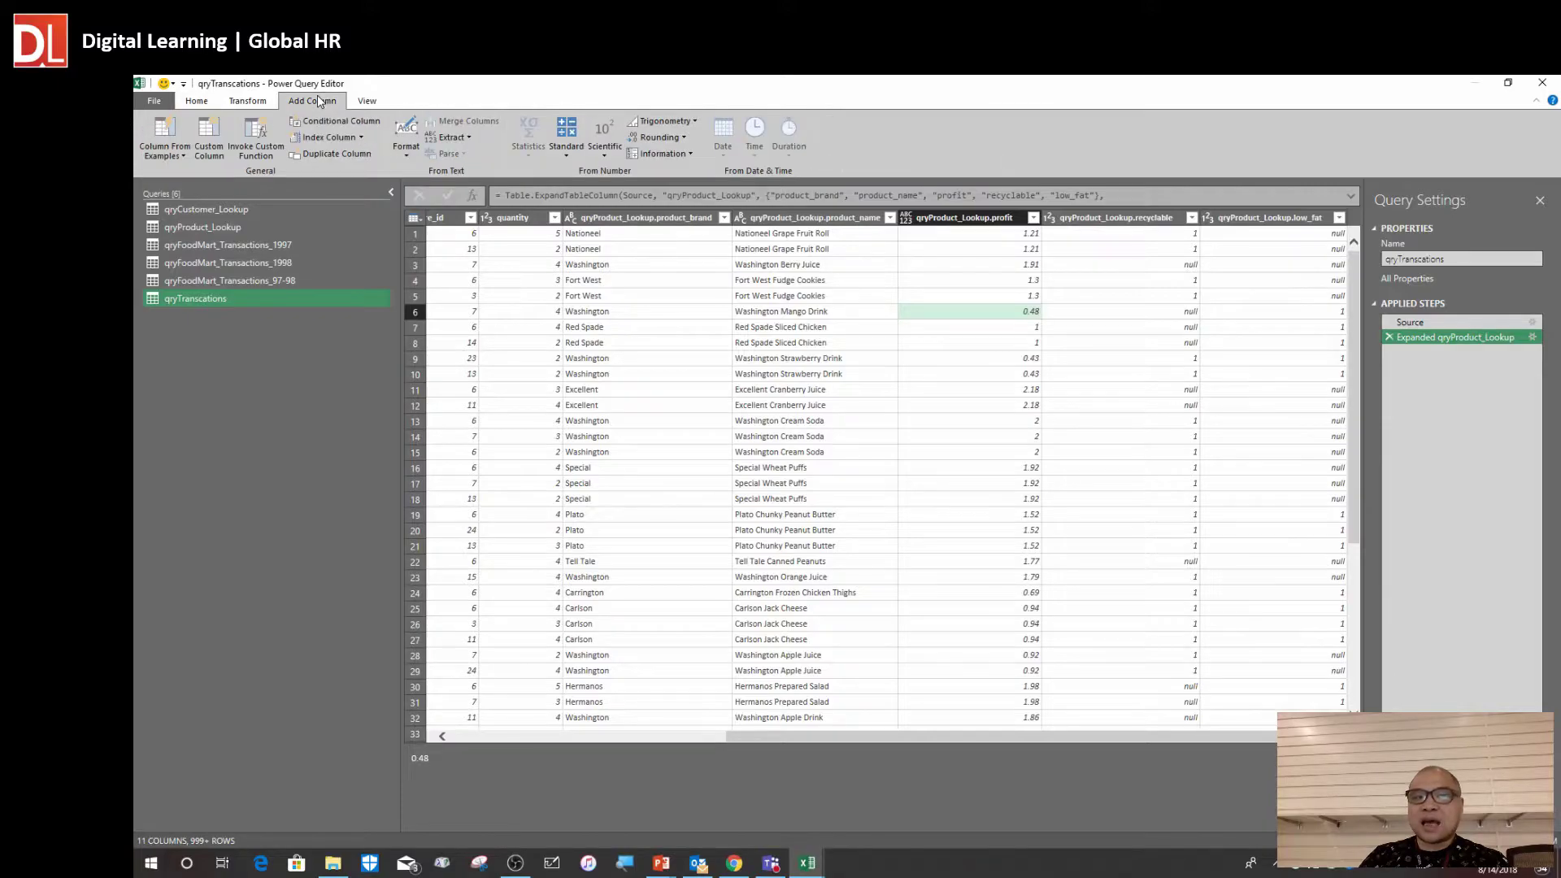
{"action": "left_click", "coordinate": [209, 155]}
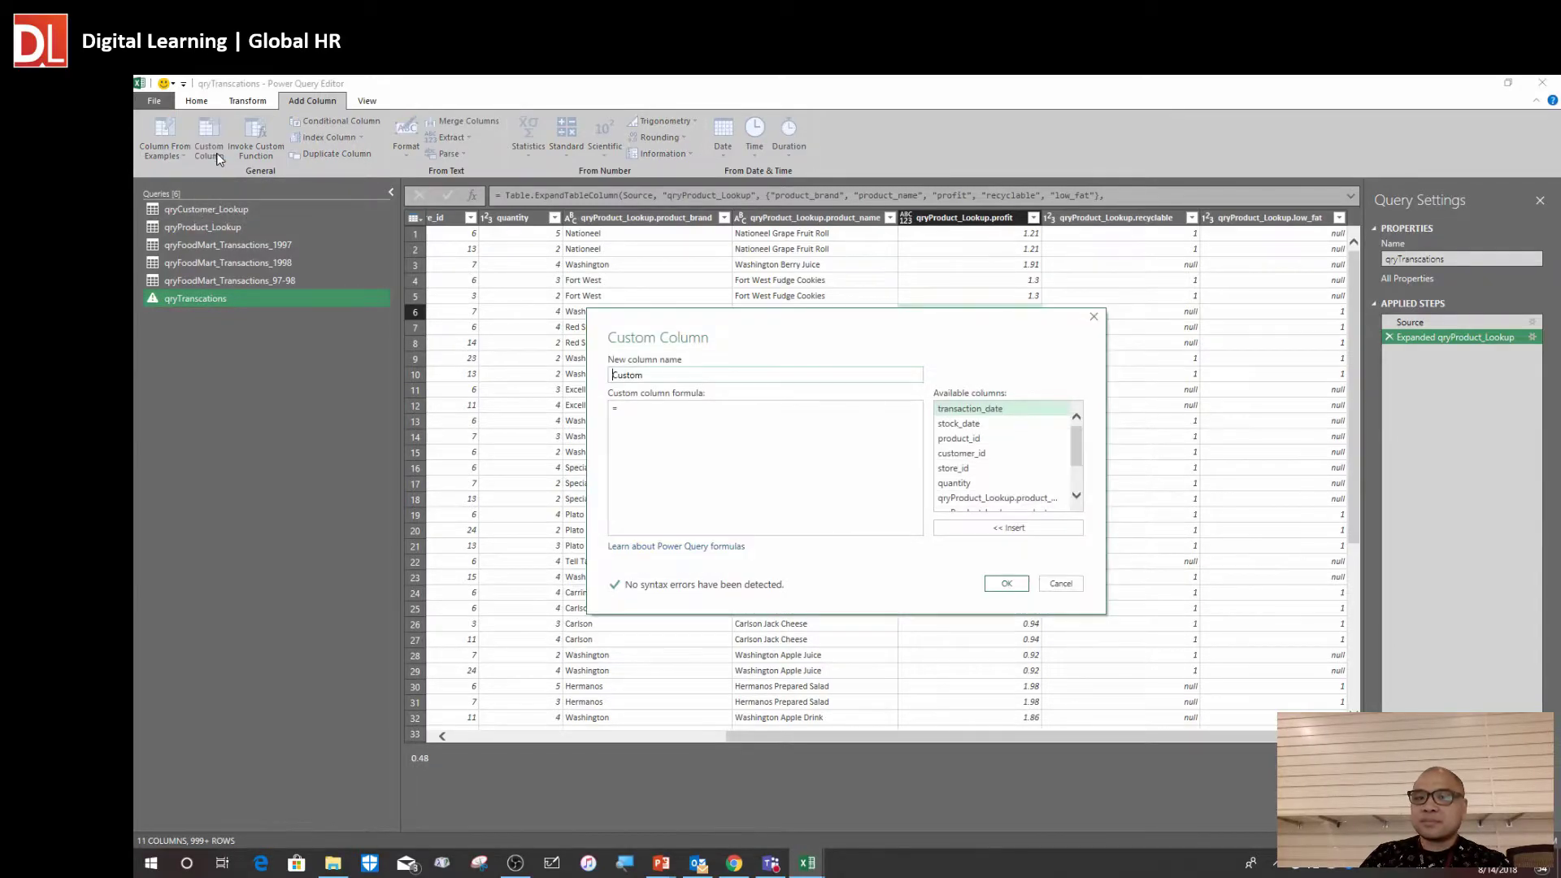
{"action": "double_click", "coordinate": [664, 372]}
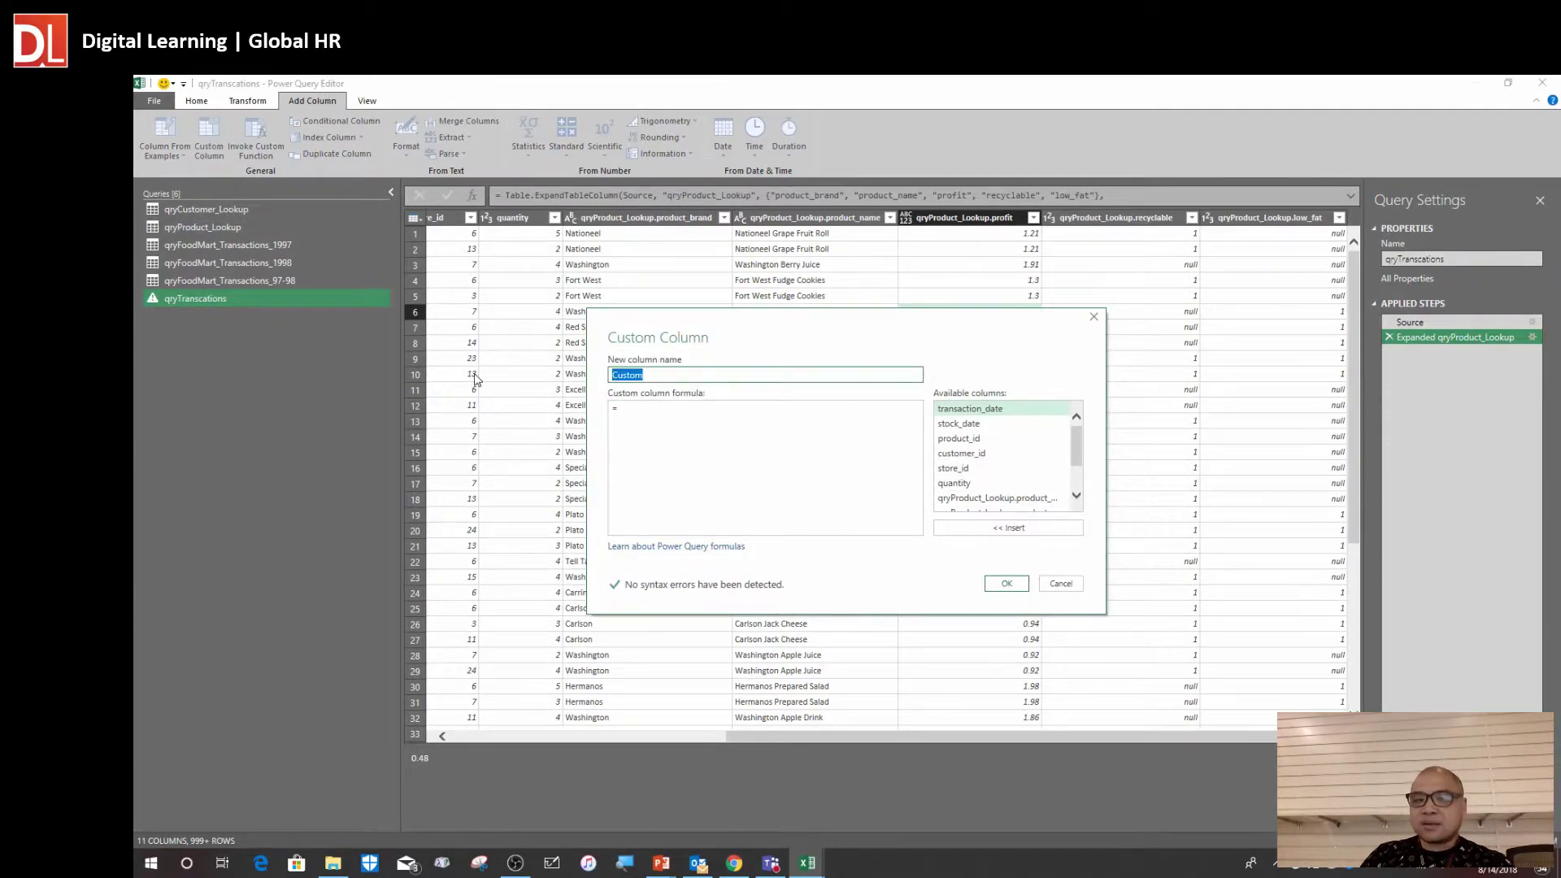
{"action": "type", "text": "P"}
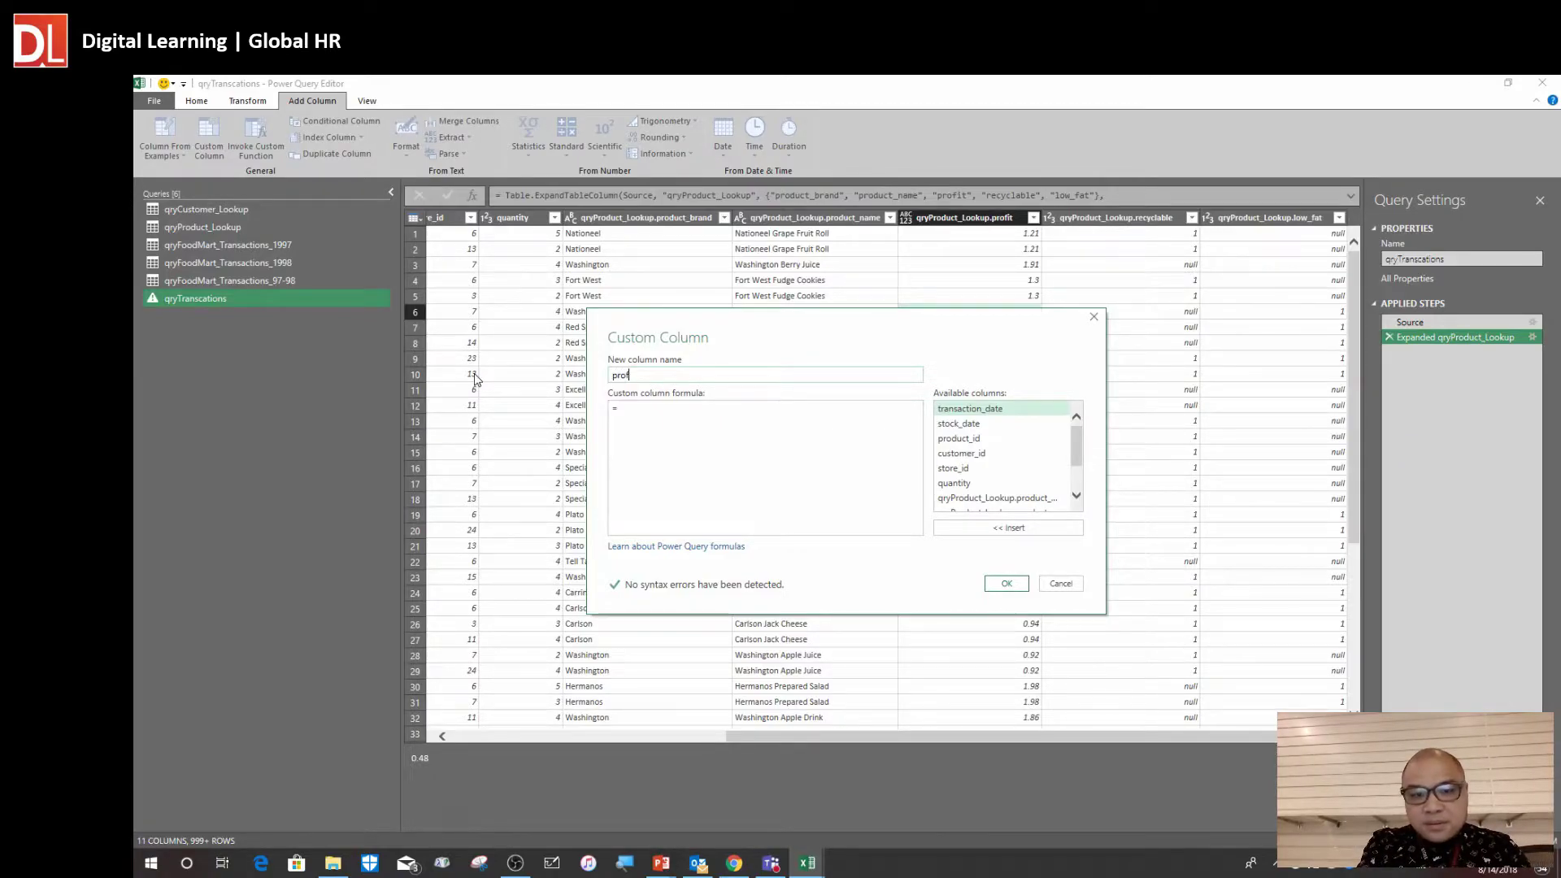
{"action": "type", "text": "rofit_tra"}
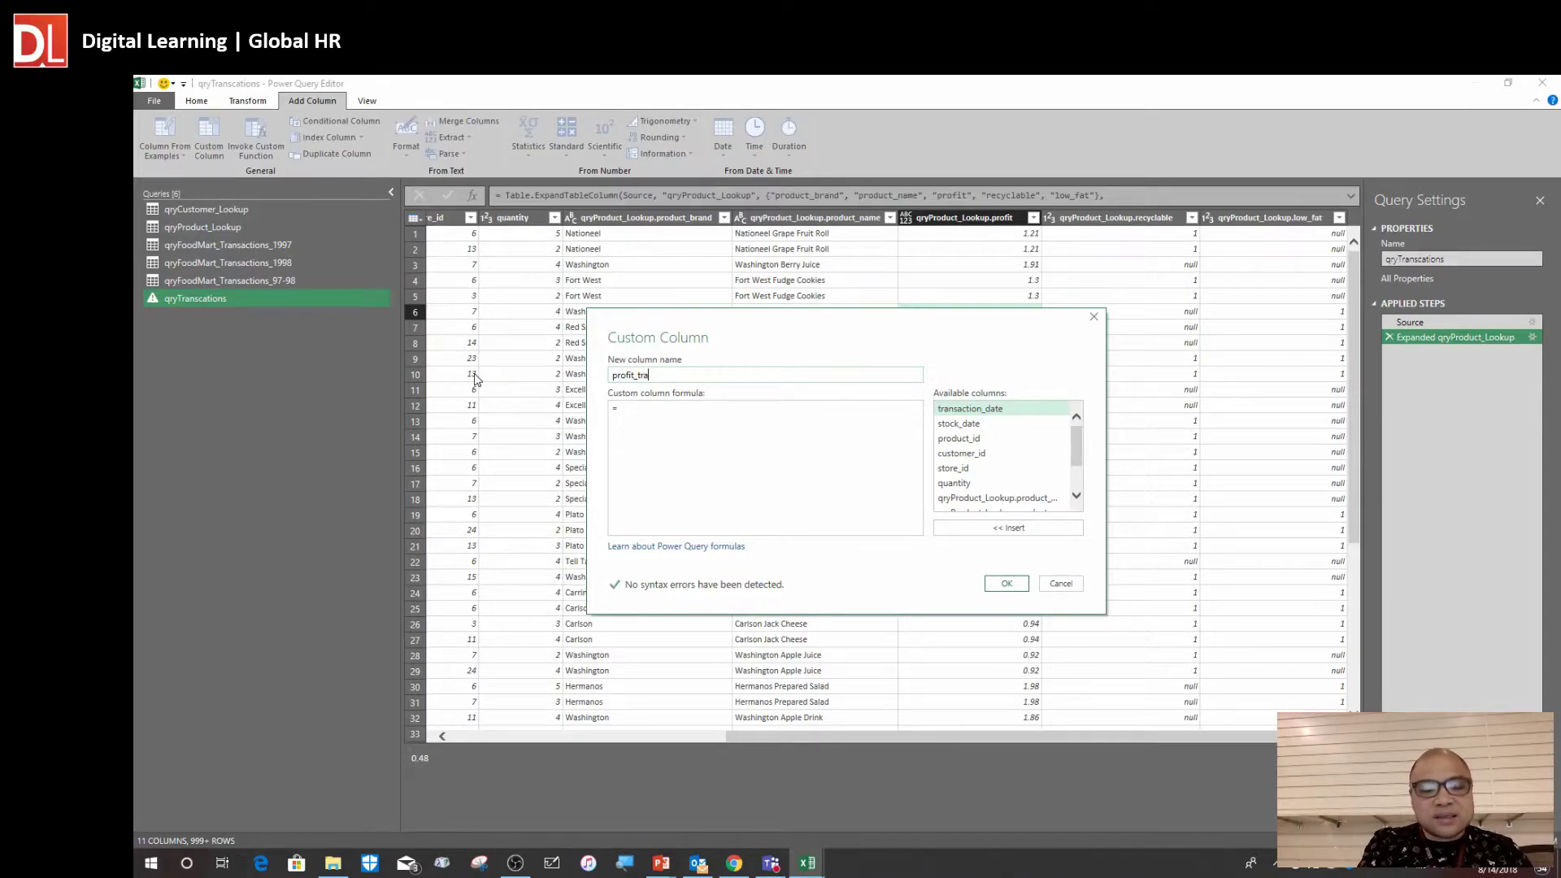
{"action": "type", "text": "nsaction"}
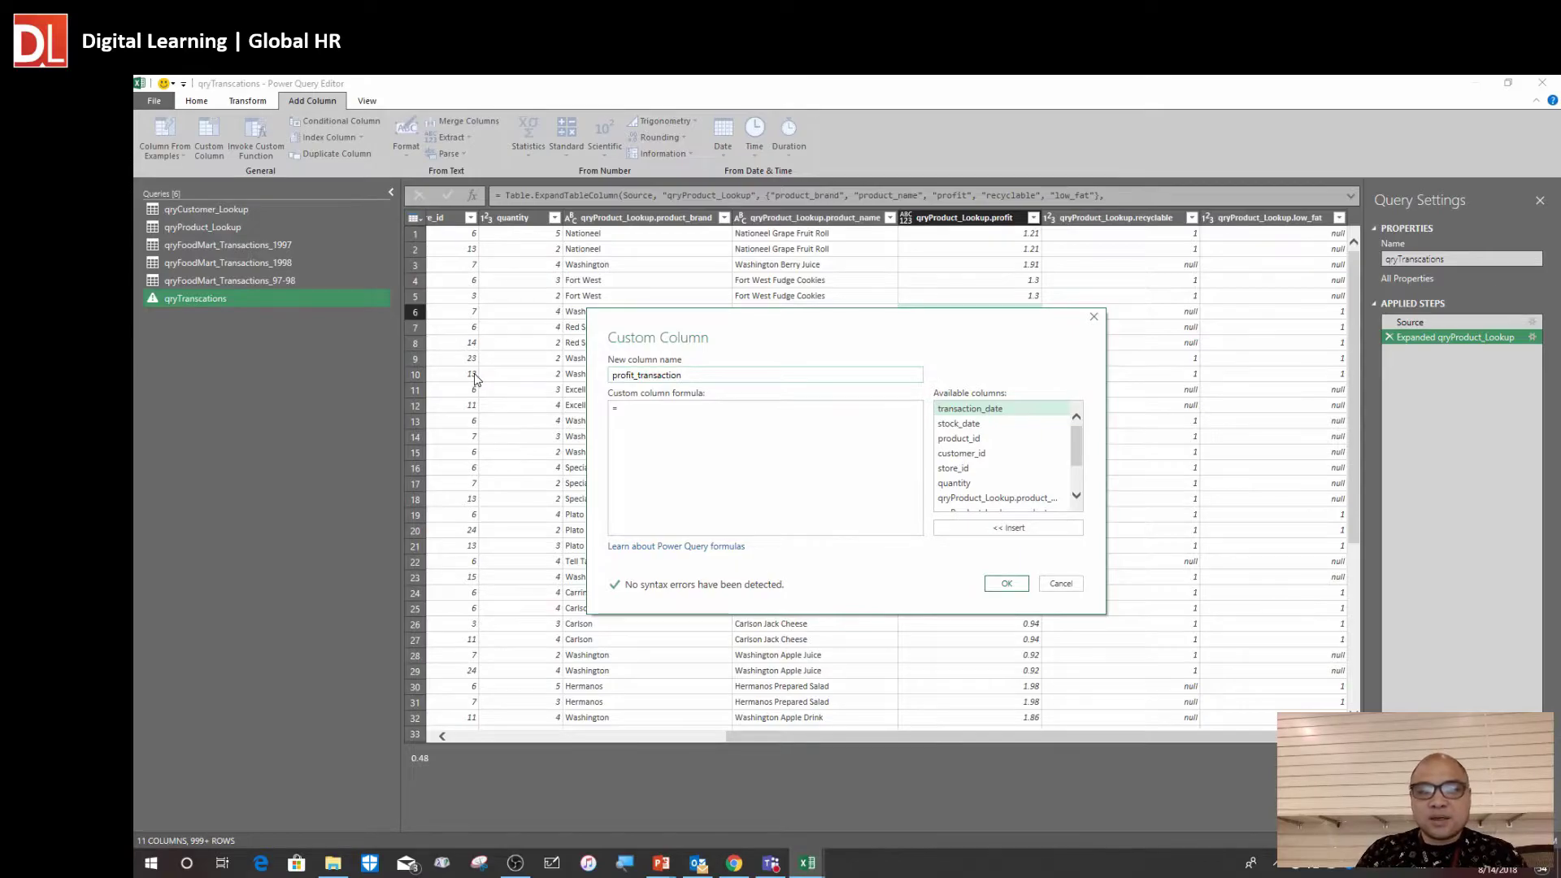
Define the custom column formula as [qryProduct_Lookup.profit]*[quantity], create the column and check its first value
{"action": "left_click", "coordinate": [646, 408]}
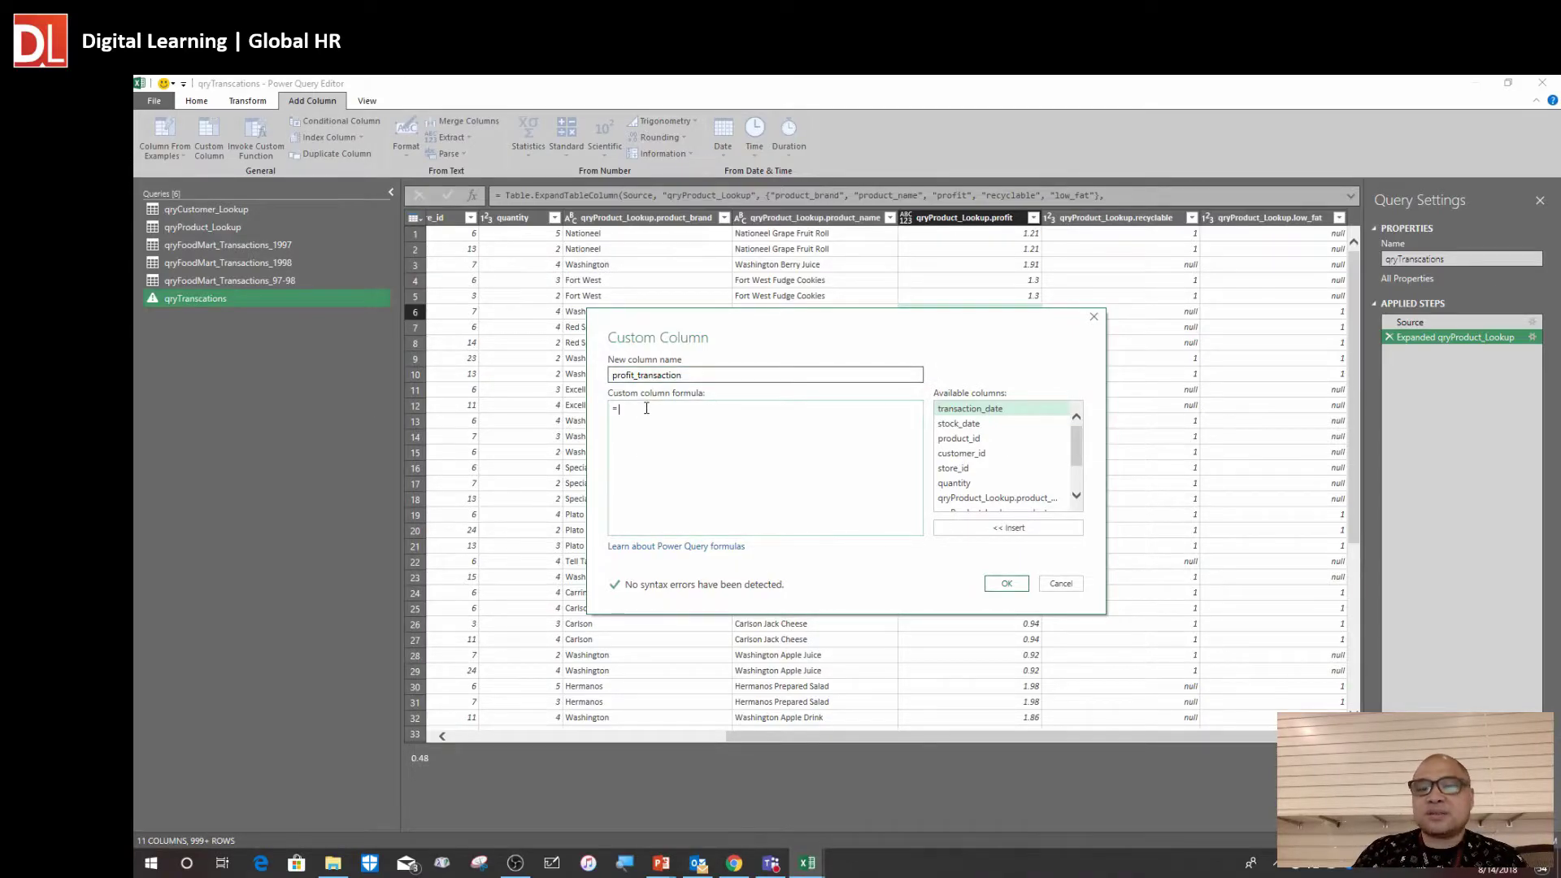
{"action": "left_click", "coordinate": [1077, 496]}
{"action": "left_click", "coordinate": [1077, 496]}
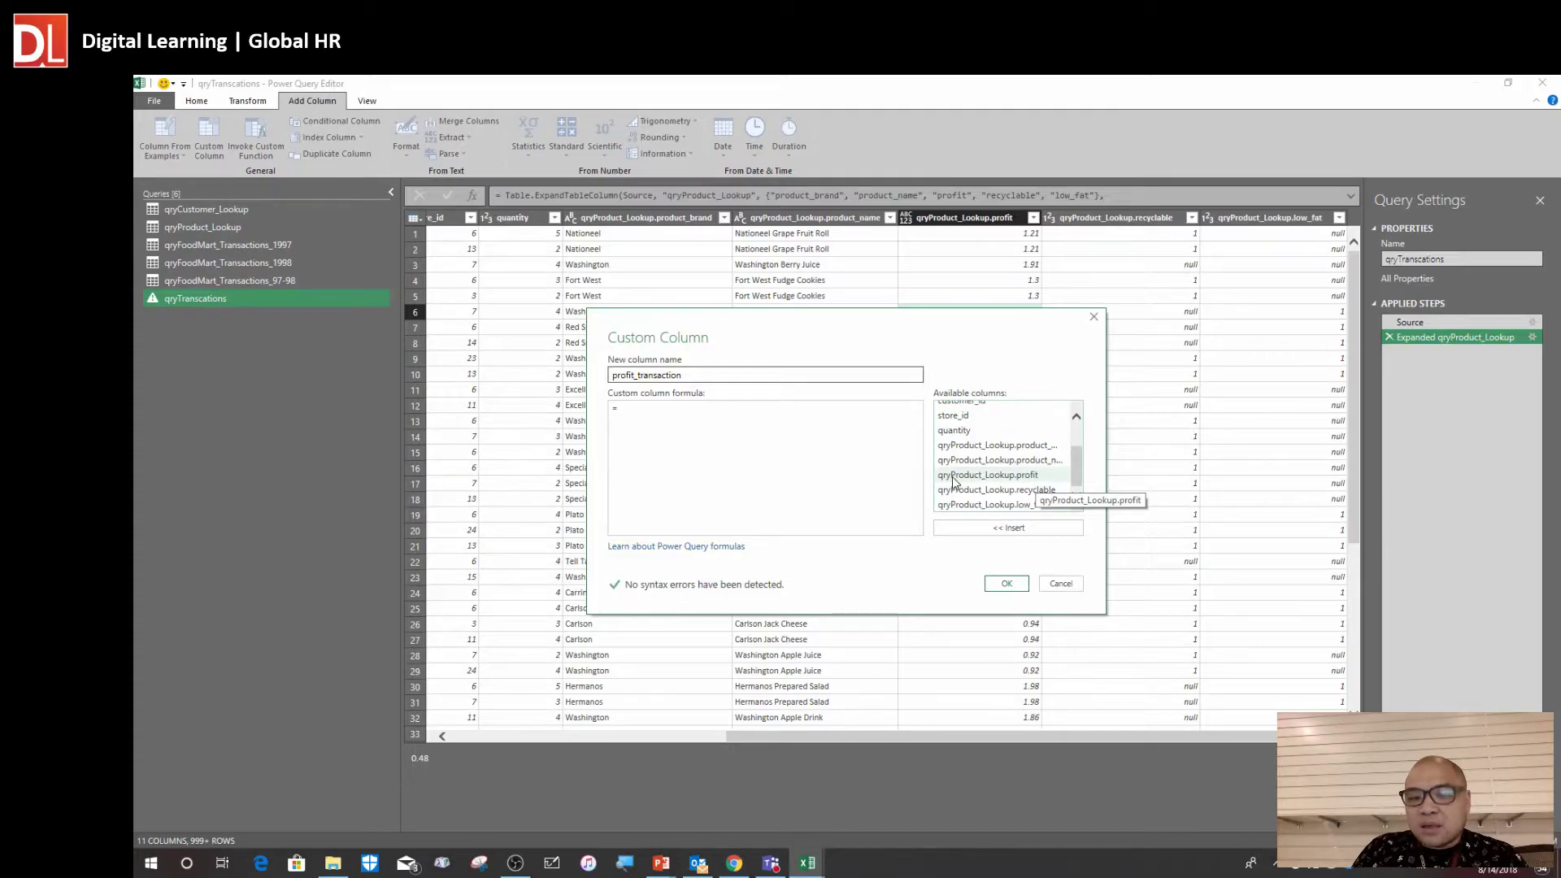
{"action": "double_click", "coordinate": [1018, 480]}
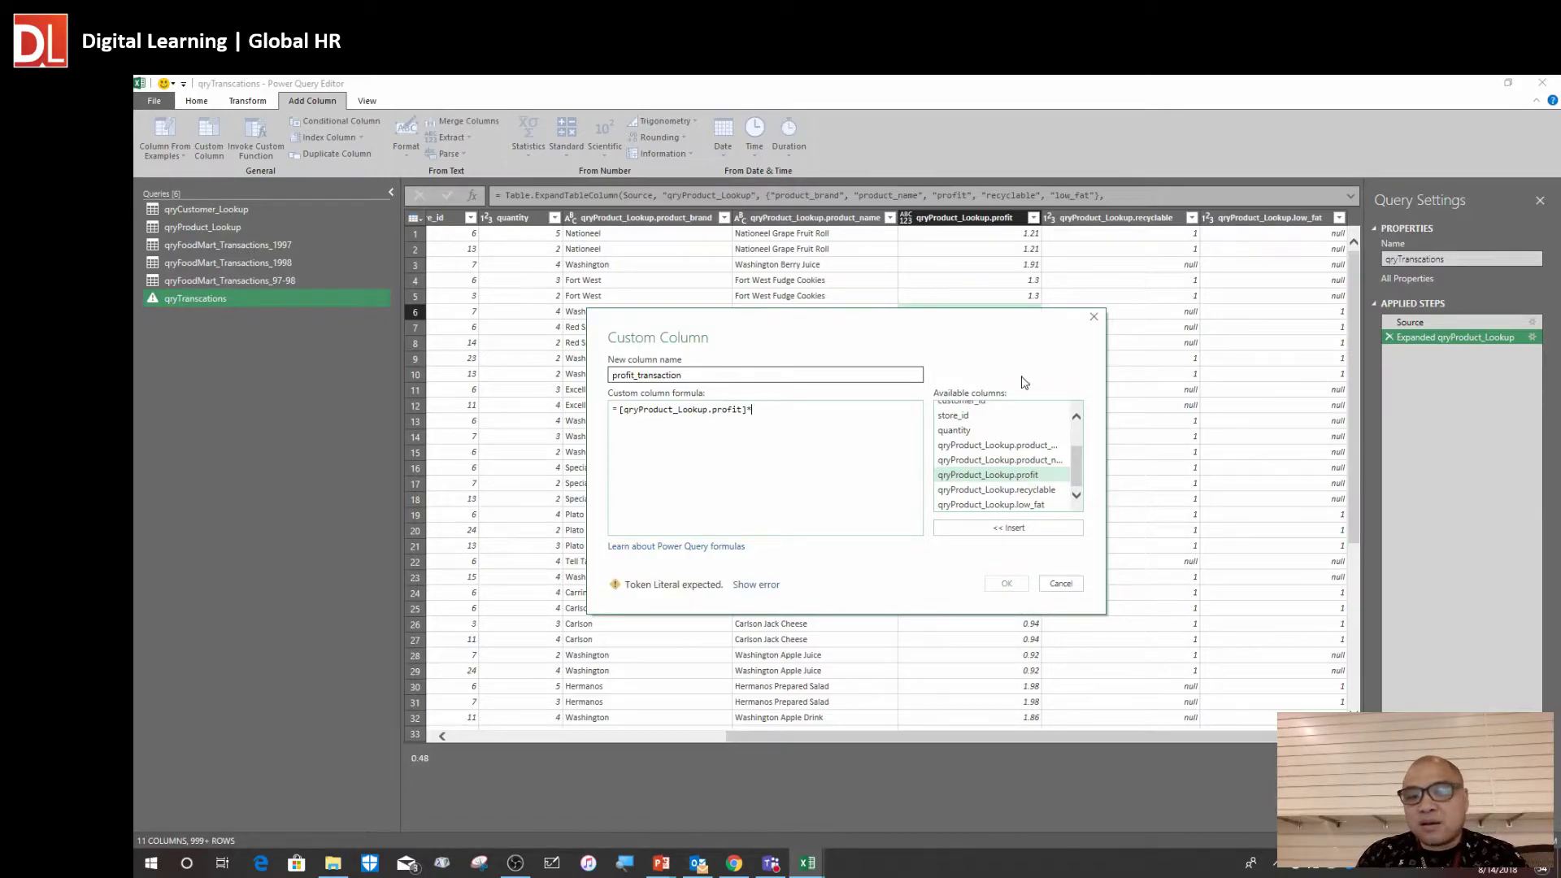
{"action": "double_click", "coordinate": [985, 431]}
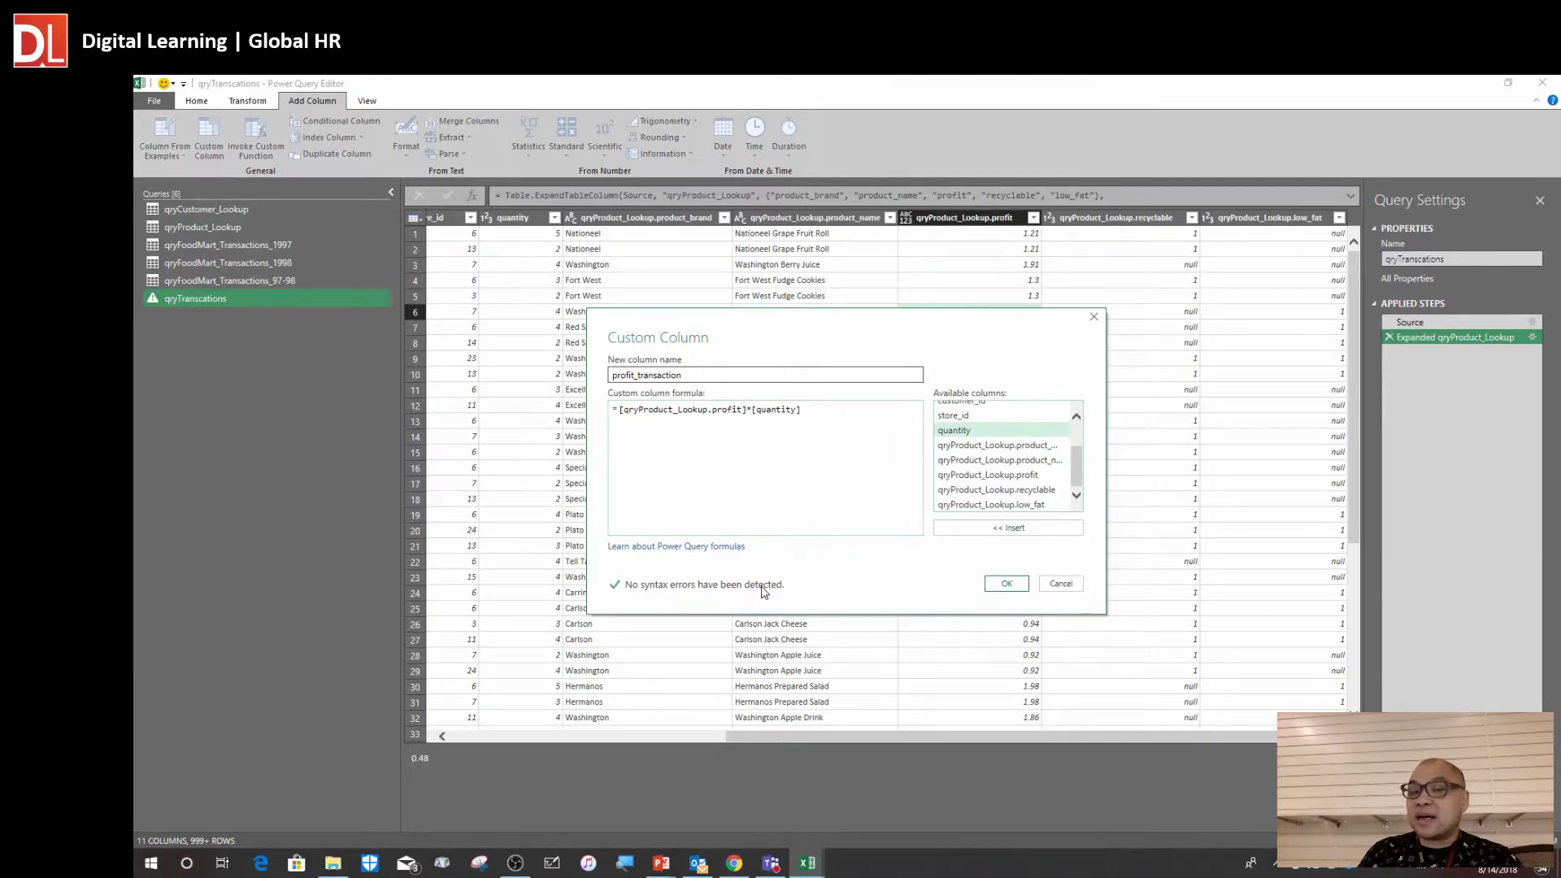
{"action": "left_click", "coordinate": [1006, 587]}
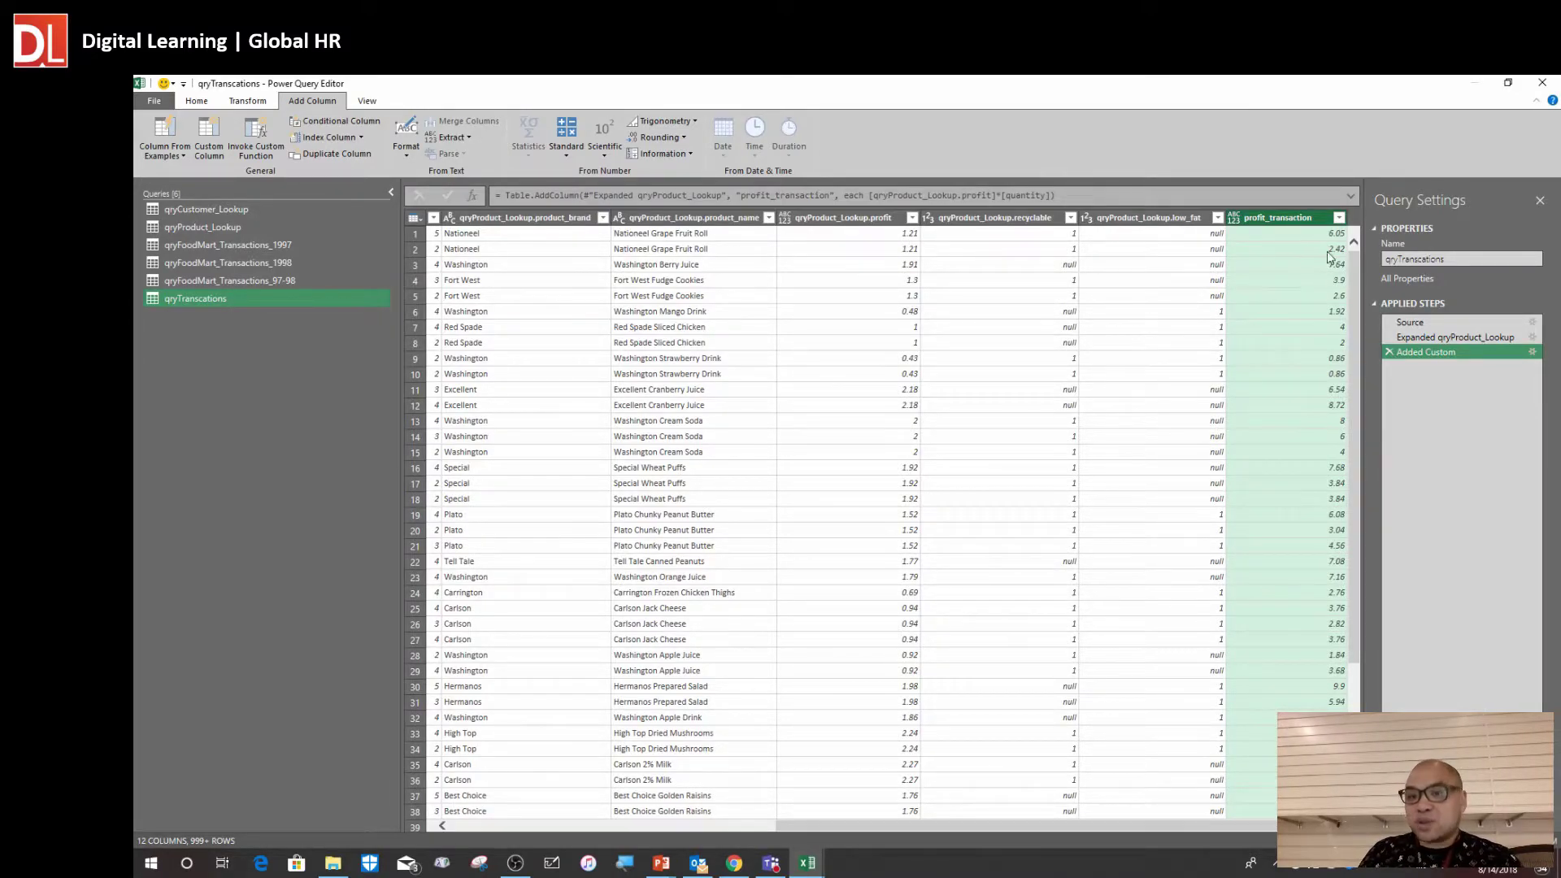
{"action": "left_click", "coordinate": [1289, 234]}
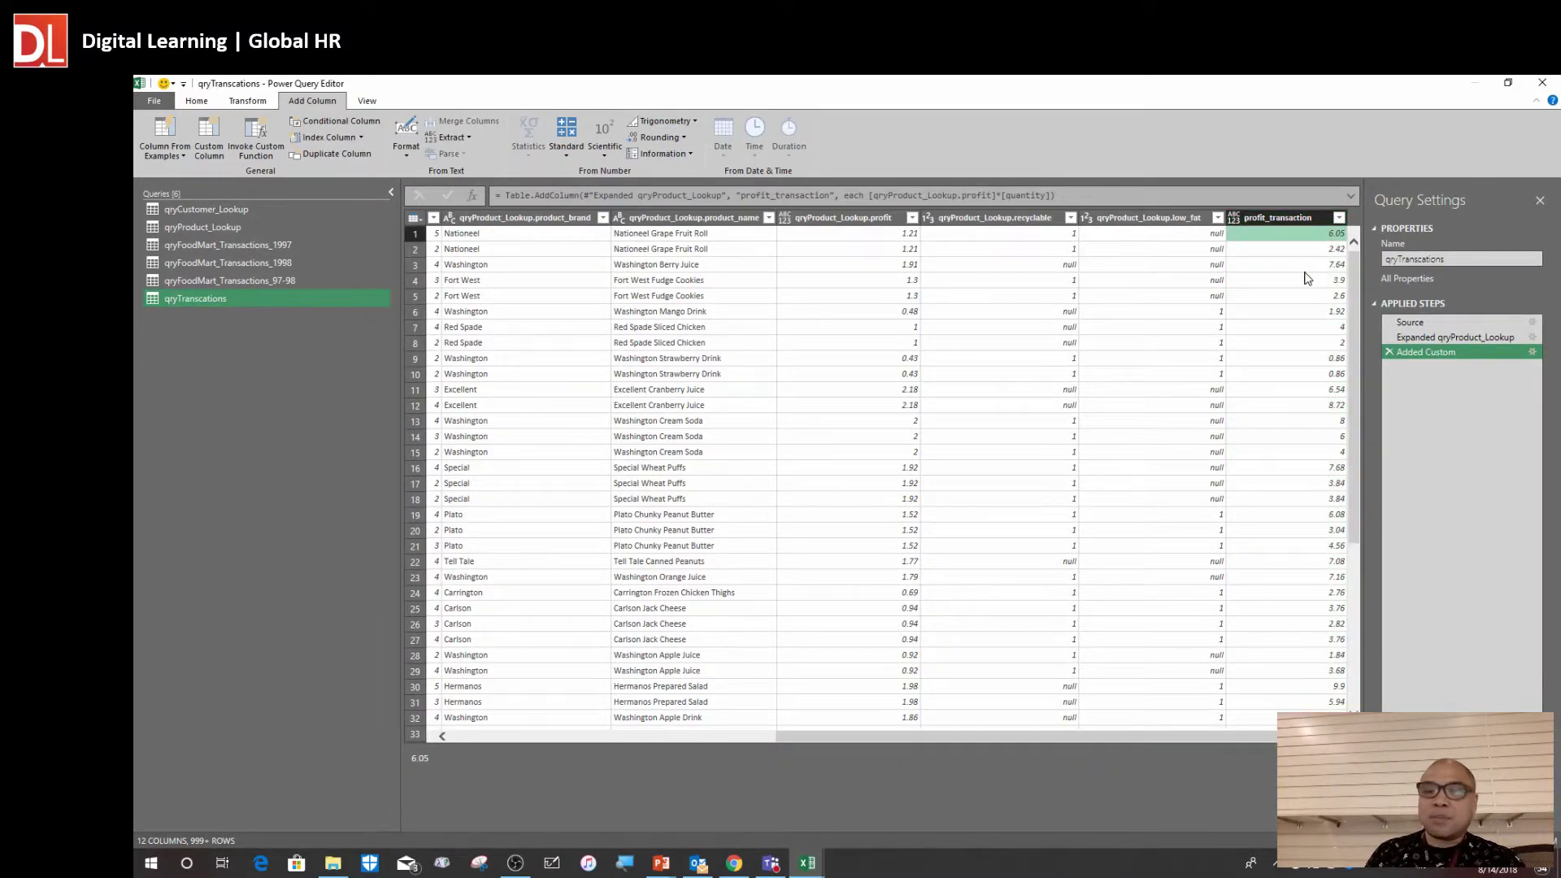
Review the merged query's columns back to transaction_date, and close and load the qryTranscations query into the workbook
{"action": "left_click_drag", "start_coordinate": [1021, 737], "coordinate": [837, 766]}
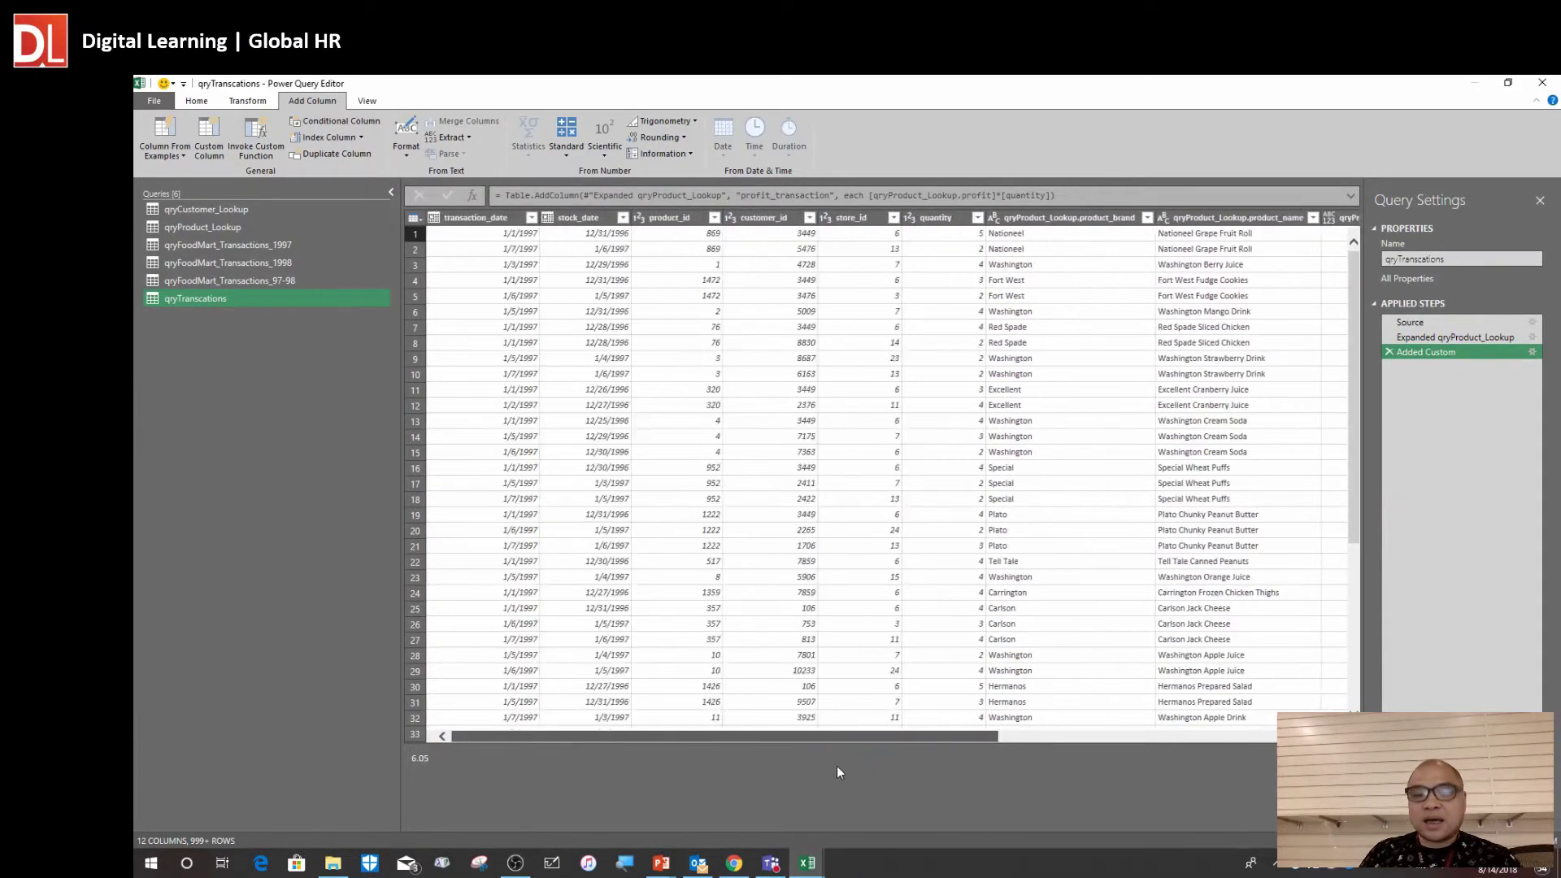
{"action": "left_click", "coordinate": [166, 102]}
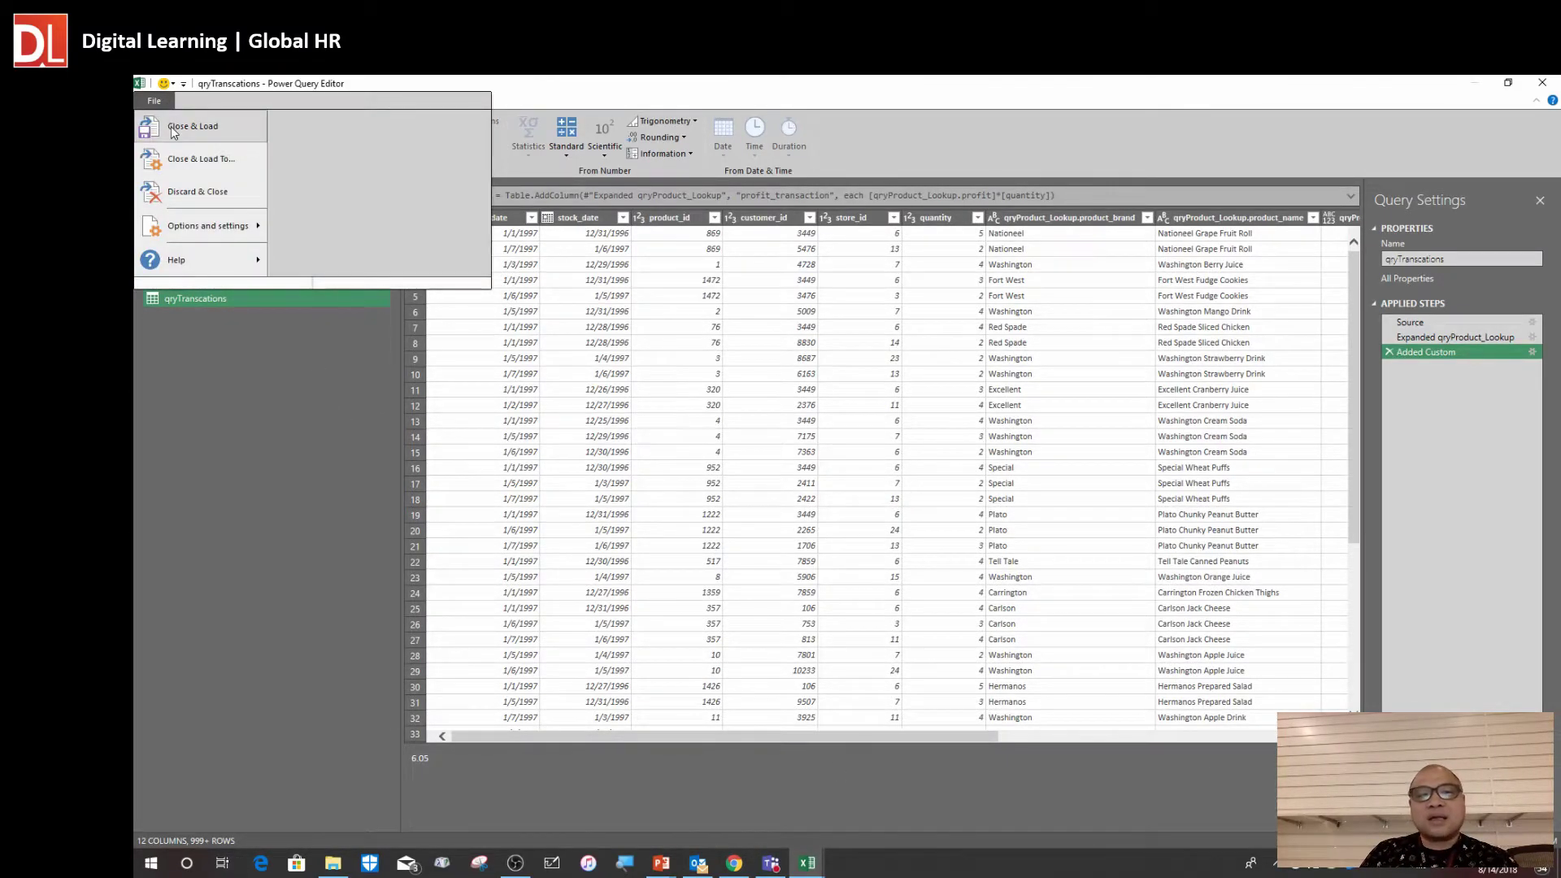
{"action": "left_click", "coordinate": [172, 128]}
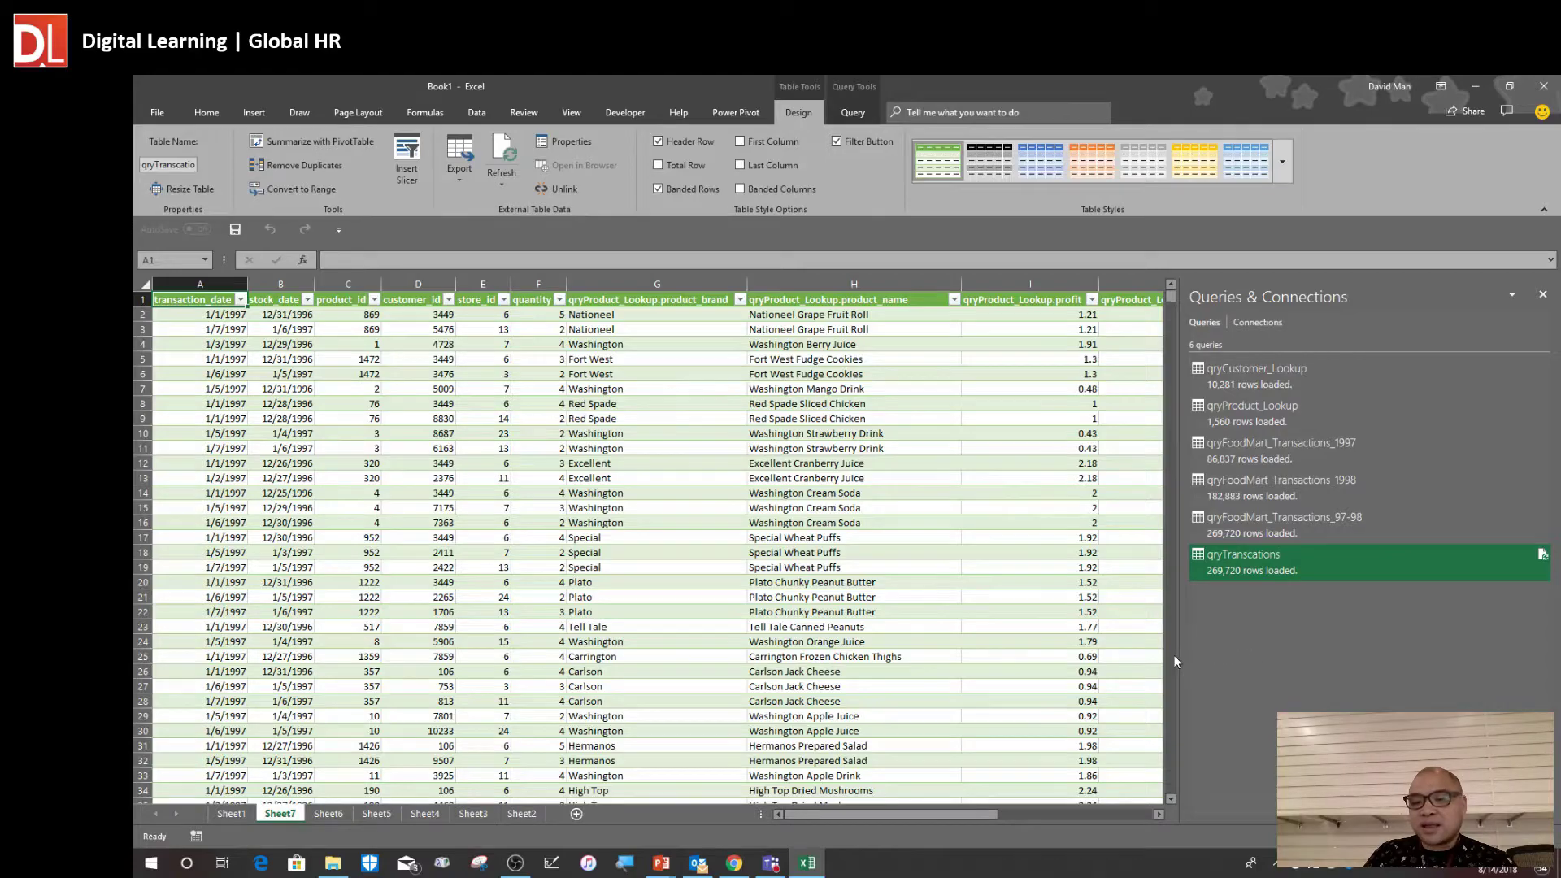
Examine the loaded qryTranscations table on Sheet7, from the transaction and customer columns across to the recyclable, low_fat and profit_transaction columns
{"action": "left_click", "coordinate": [405, 464]}
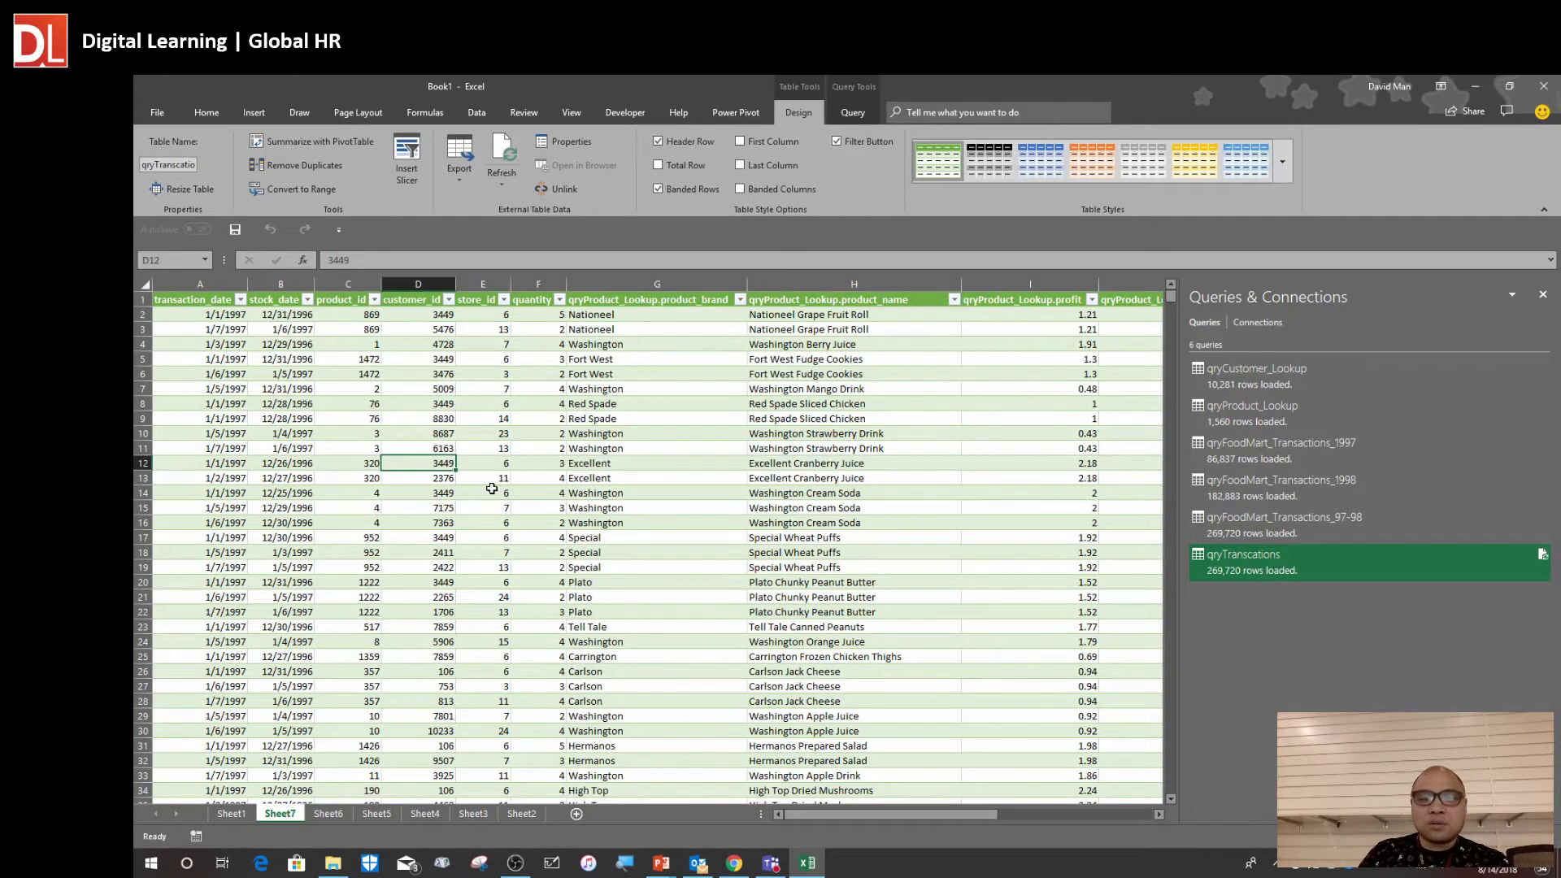
{"action": "scroll", "coordinate": [509, 524], "scroll_direction": "down", "scroll_amount": 5}
{"action": "scroll", "coordinate": [488, 524], "scroll_direction": "up", "scroll_amount": 5}
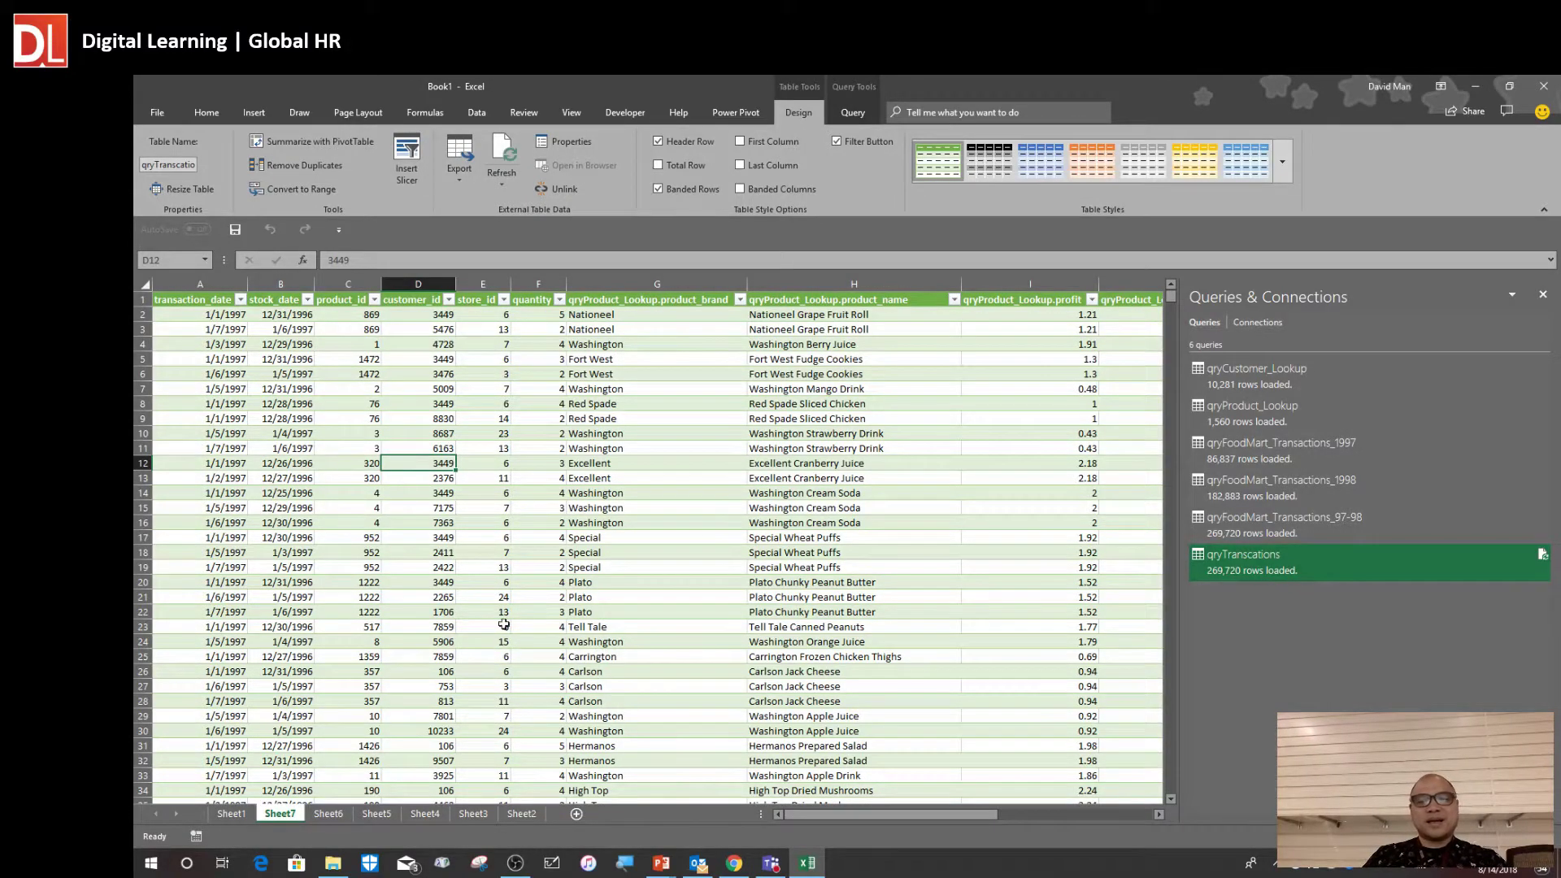
{"action": "left_click", "coordinate": [542, 540]}
{"action": "left_click_drag", "start_coordinate": [913, 817], "coordinate": [1070, 816]}
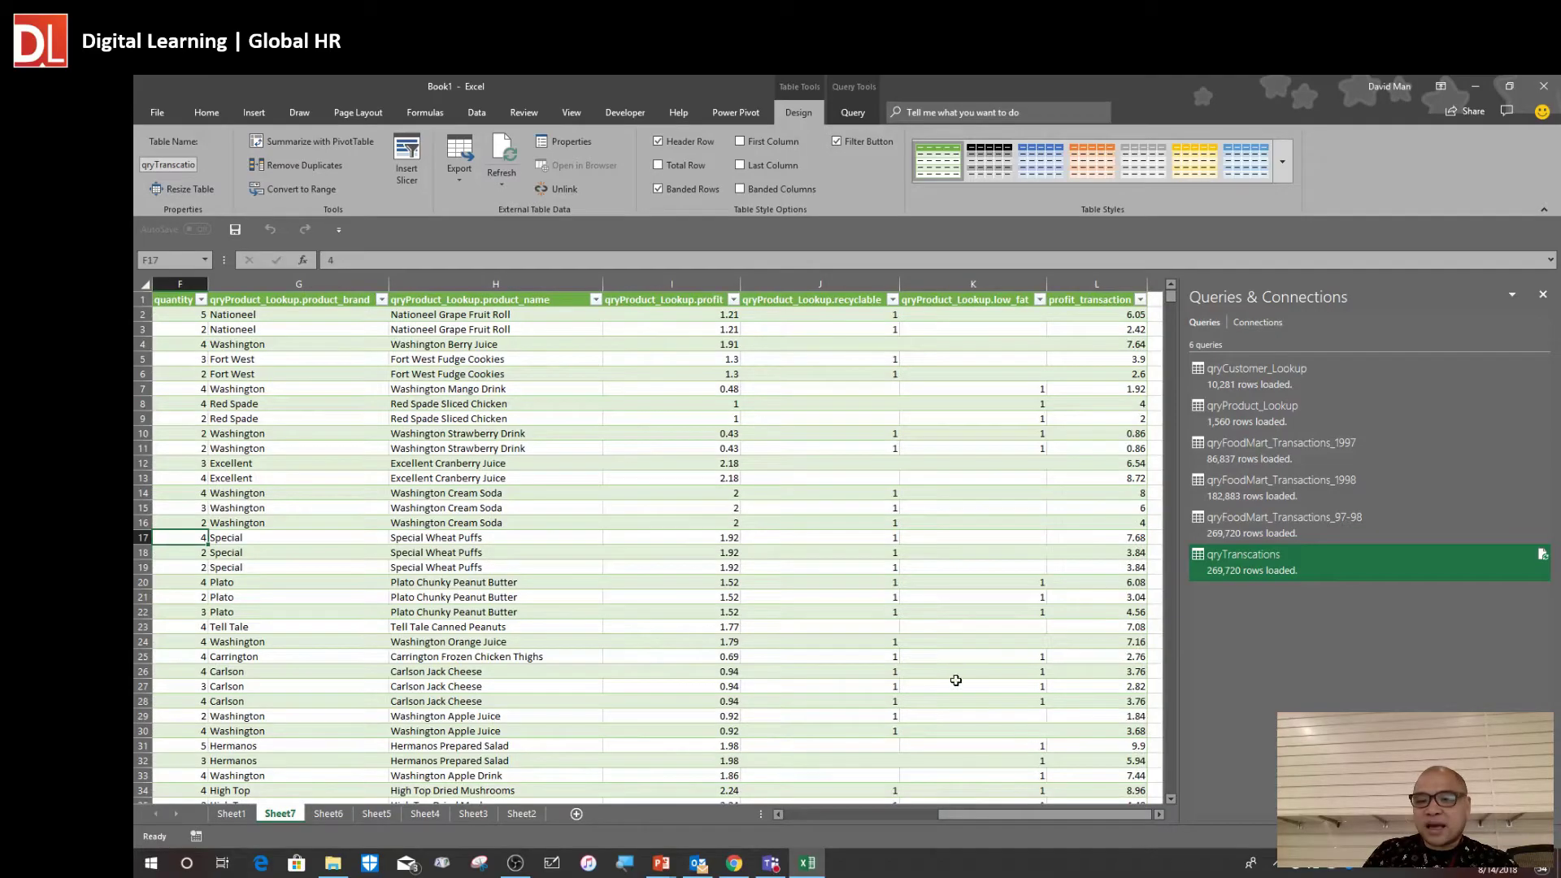
{"action": "left_click", "coordinate": [849, 615]}
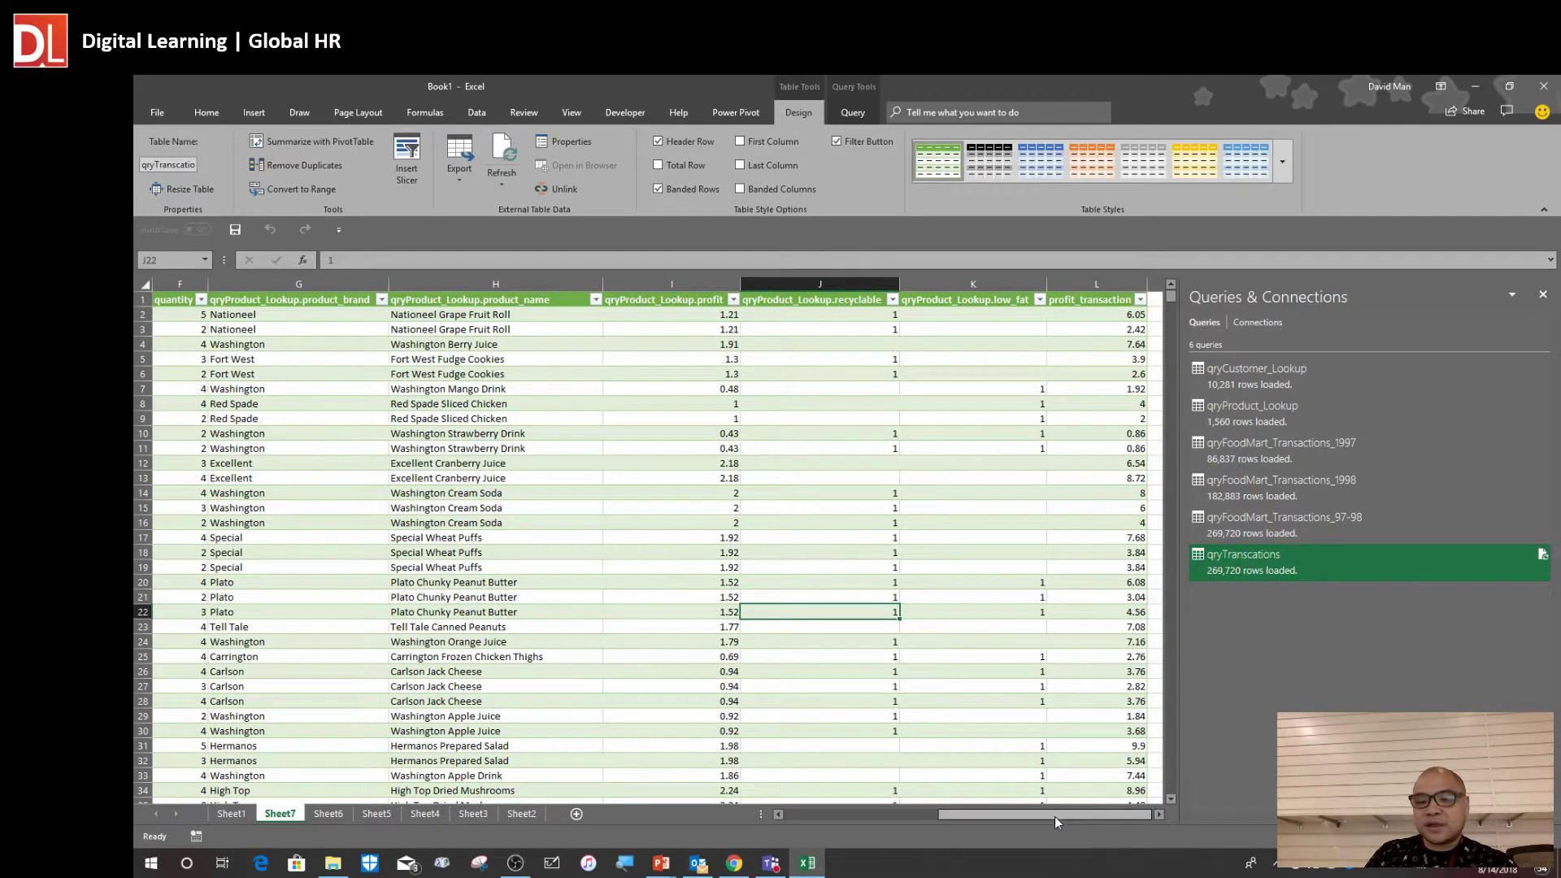
{"action": "mouse_move", "coordinate": [1066, 812]}
{"action": "left_mouse_down"}
{"action": "mouse_move", "coordinate": [826, 816]}
{"action": "mouse_move", "coordinate": [1073, 816]}
{"action": "left_mouse_up"}
{"action": "left_click", "coordinate": [1063, 400]}
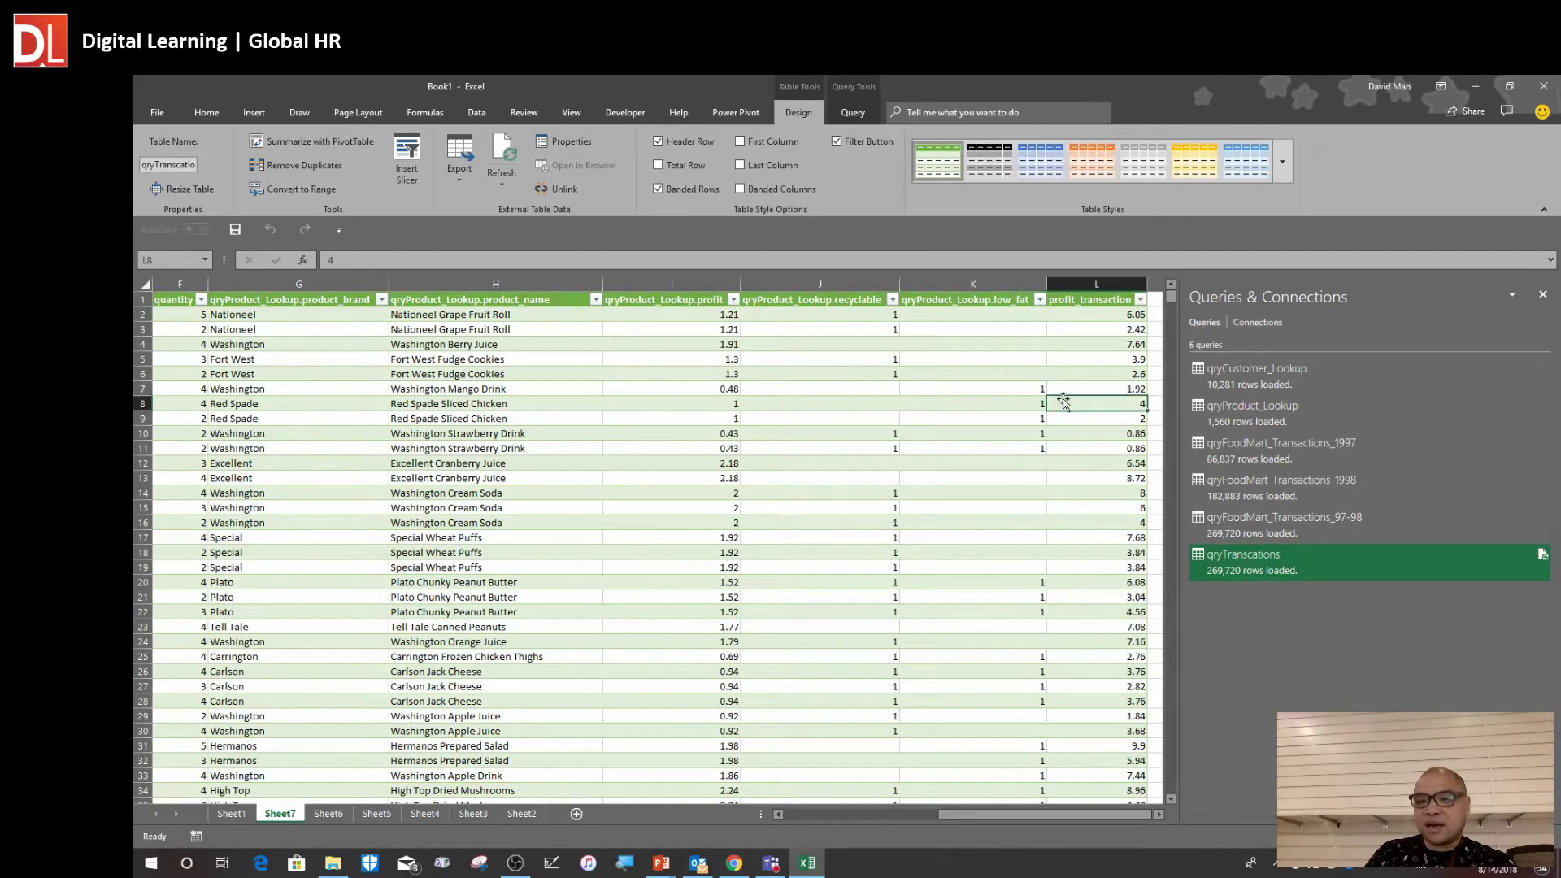
{"action": "left_click", "coordinate": [415, 390]}
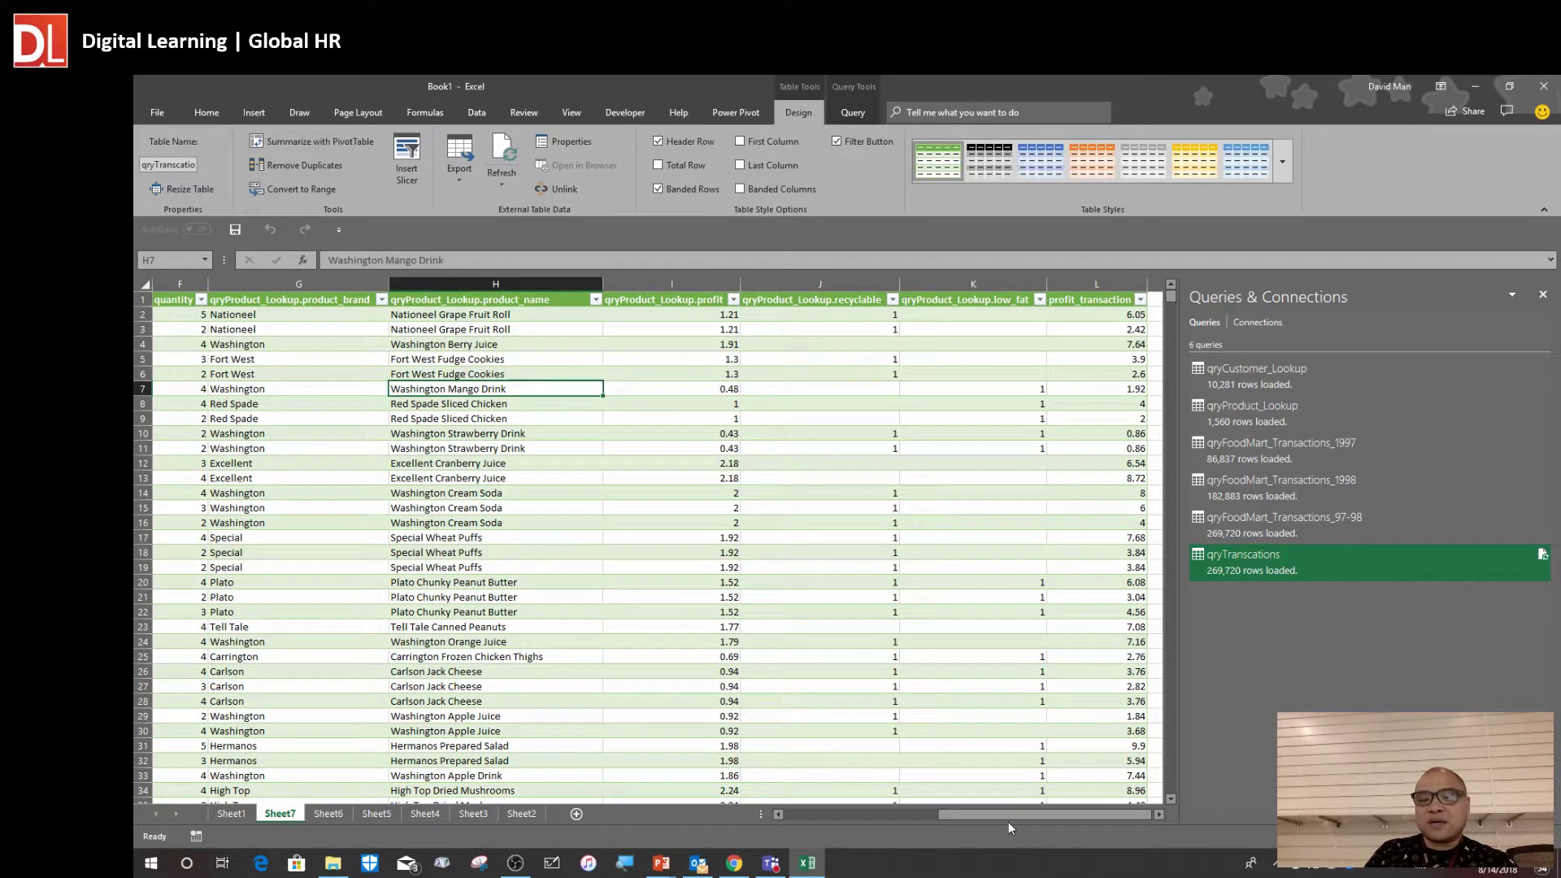
{"action": "left_click_drag", "start_coordinate": [1036, 817], "coordinate": [861, 814]}
{"action": "left_click", "coordinate": [412, 477]}
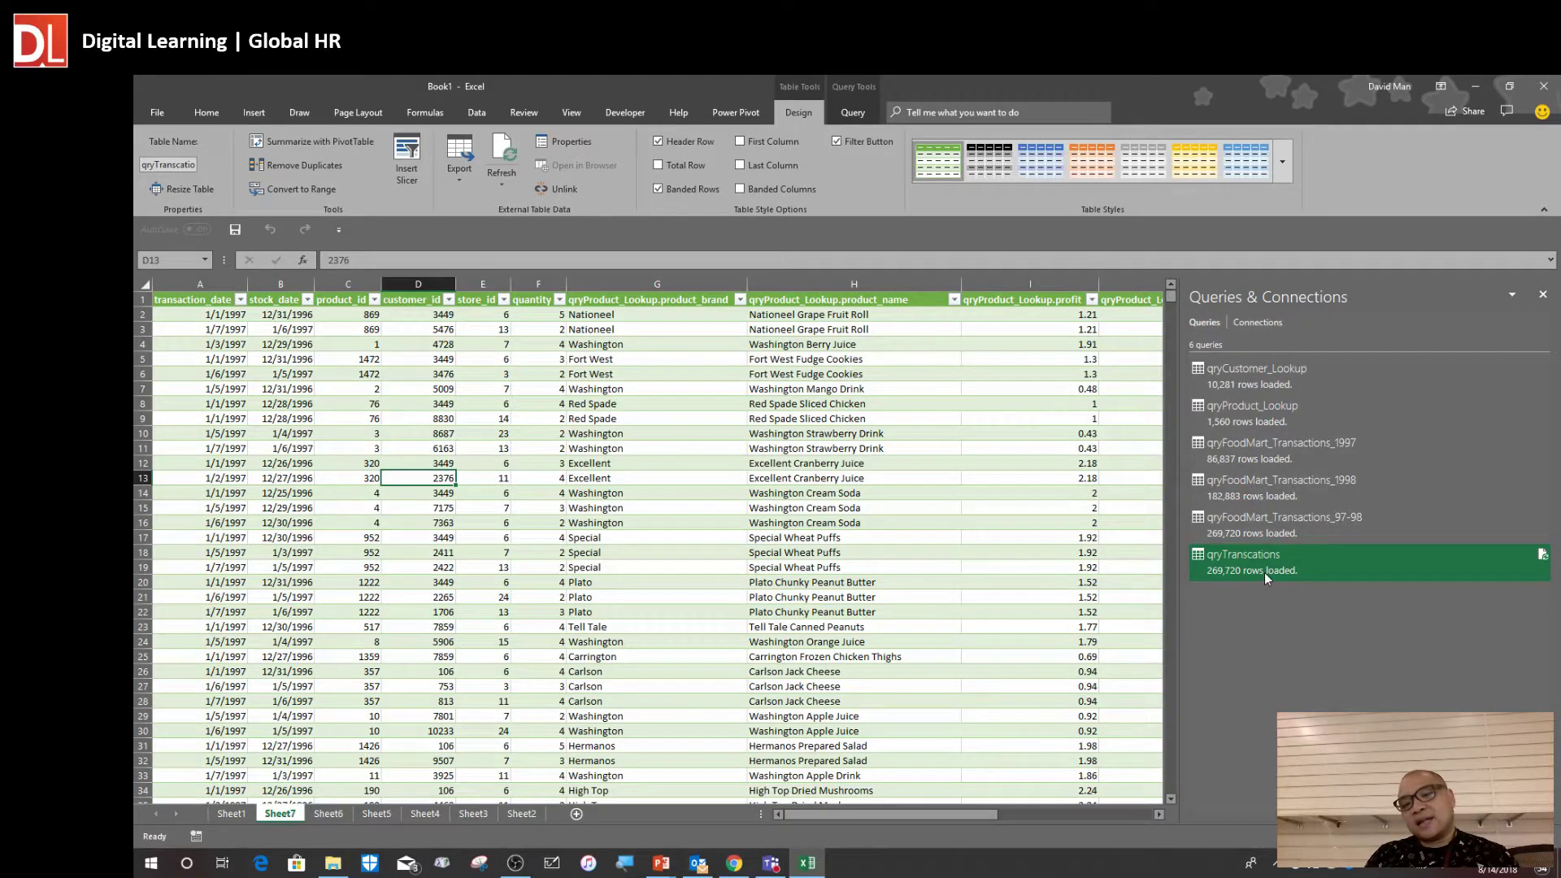
Reopen the qryTranscations query for editing and inspect its product brand and profit columns
{"action": "mouse_move", "coordinate": [1263, 570]}
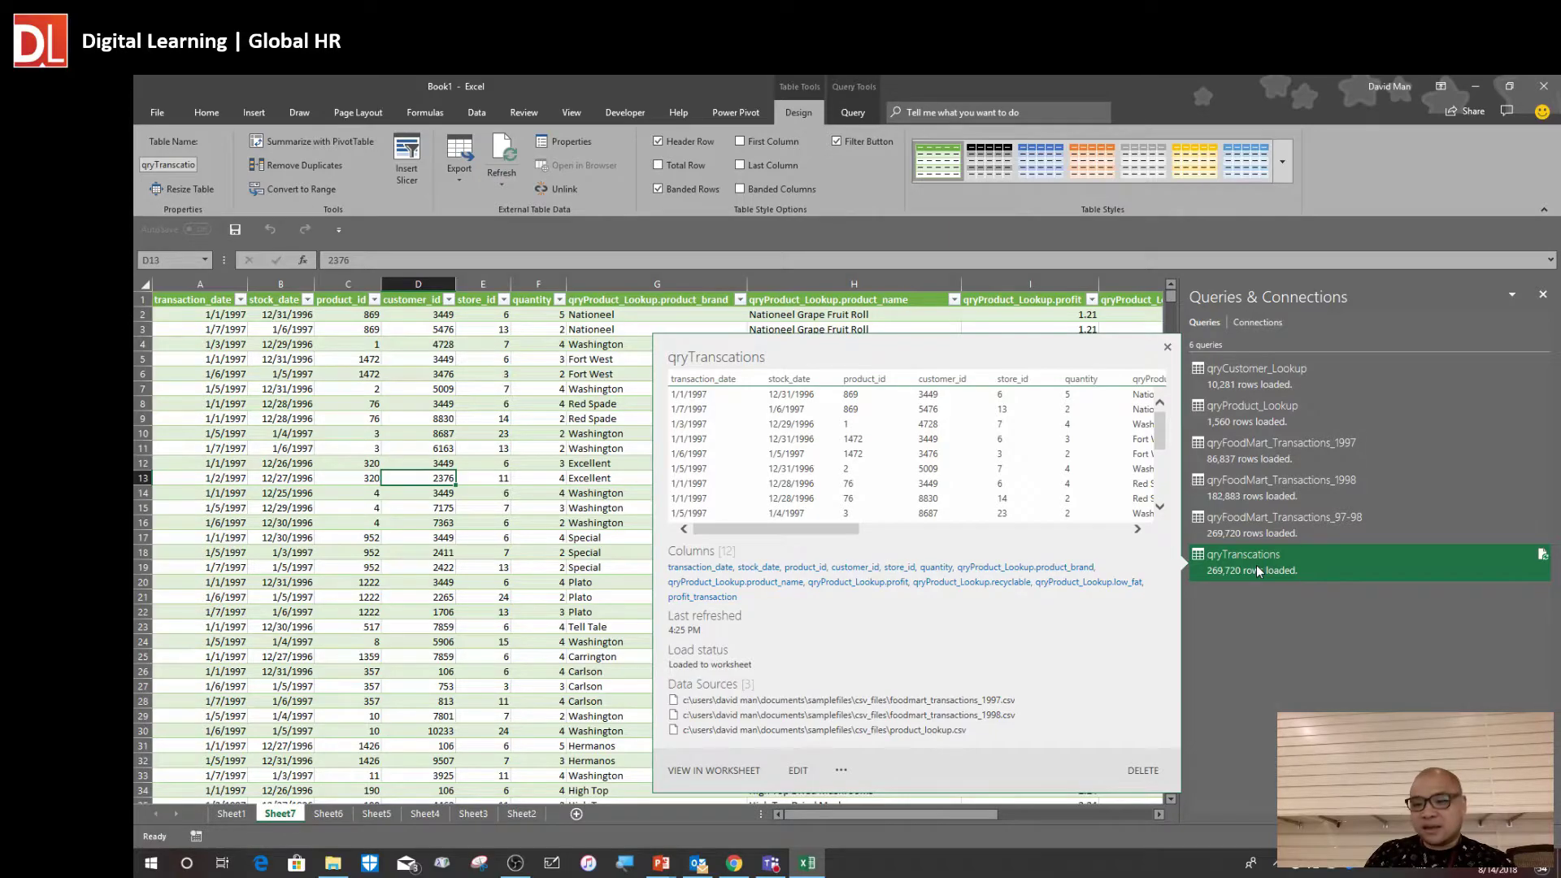
{"action": "double_click", "coordinate": [1234, 569]}
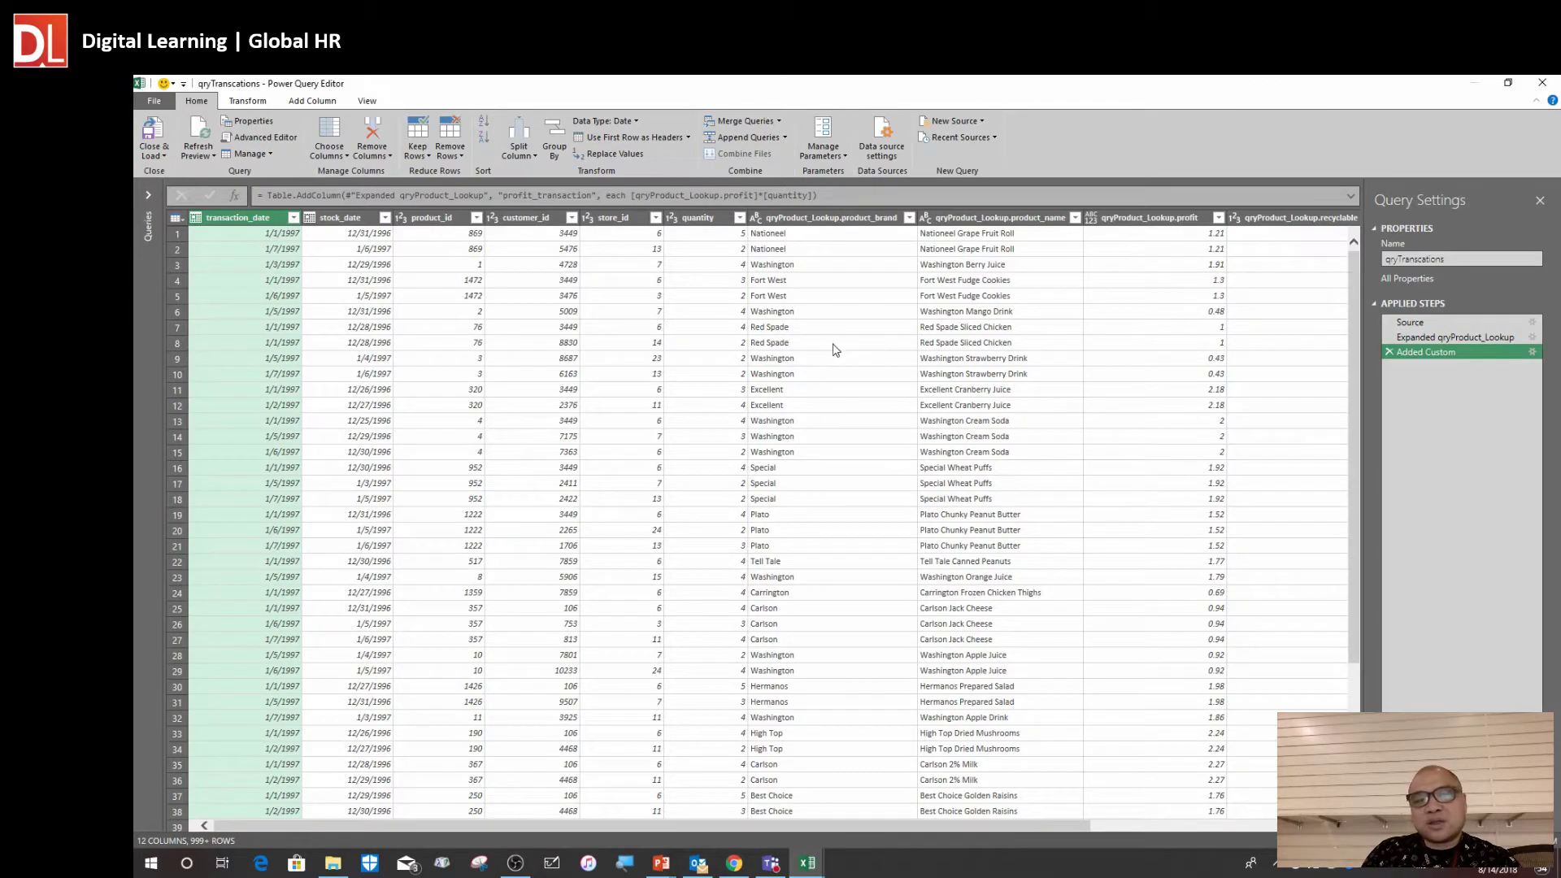
{"action": "left_click", "coordinate": [863, 333]}
{"action": "left_click", "coordinate": [1126, 394]}
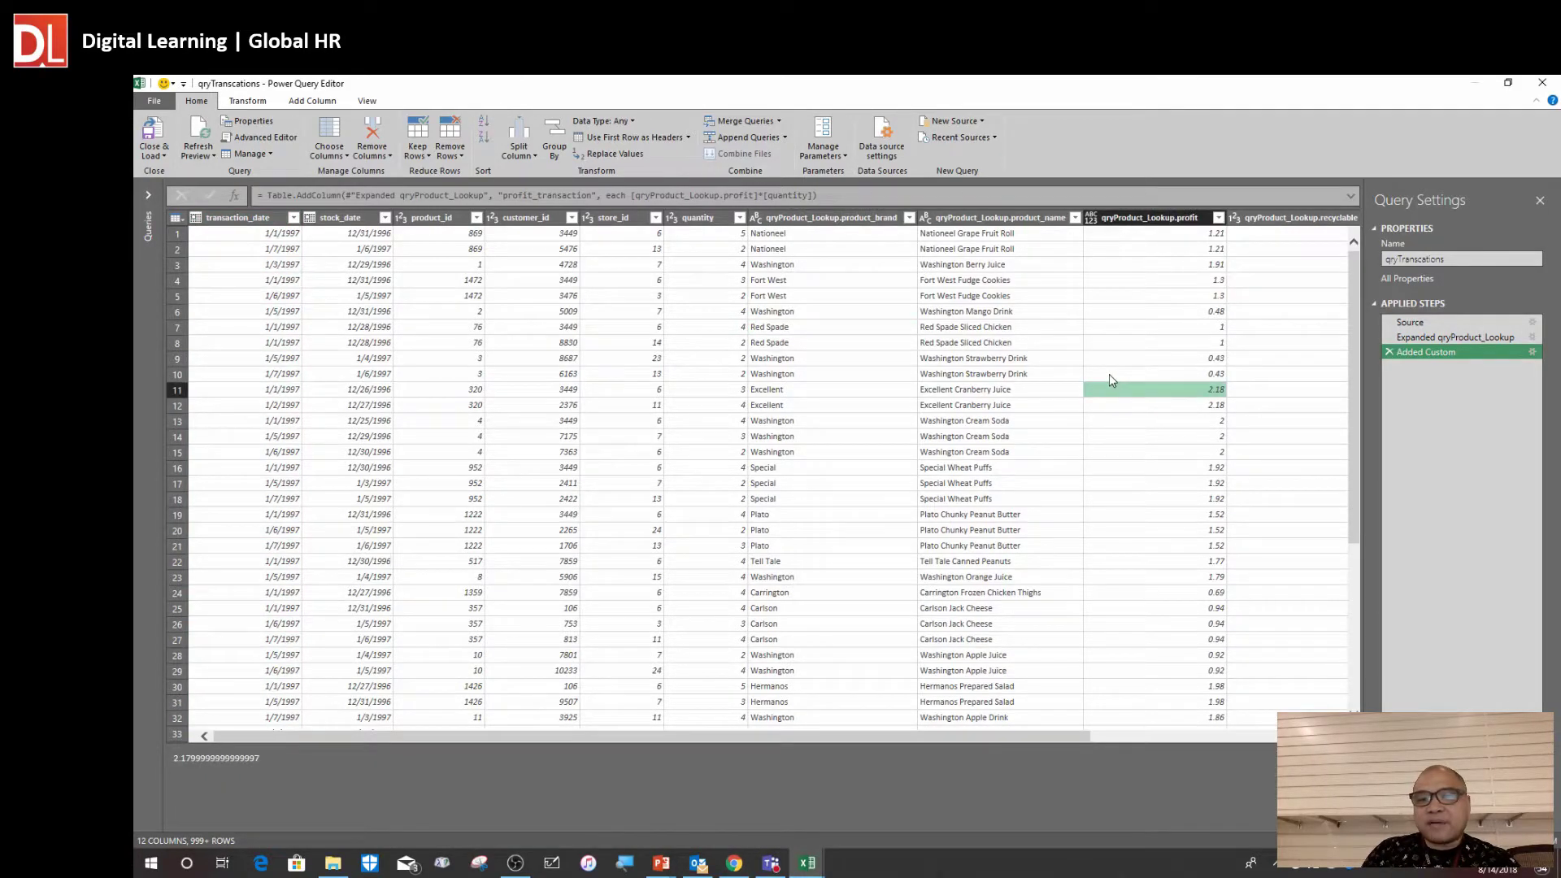
{"action": "left_click_drag", "start_coordinate": [1033, 735], "coordinate": [1236, 739]}
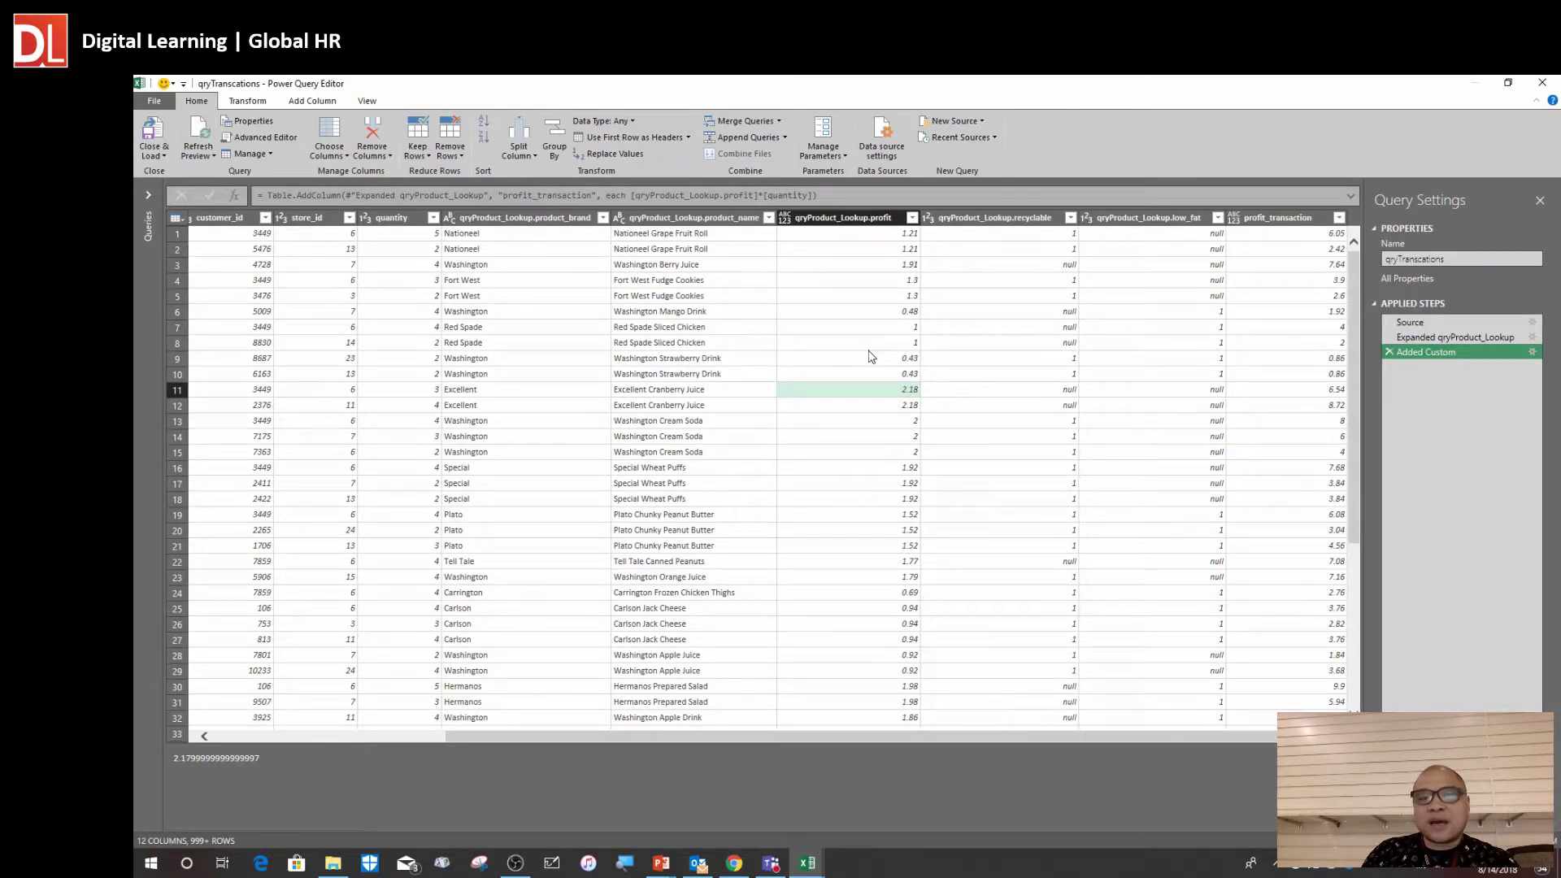
{"action": "left_click", "coordinate": [567, 333]}
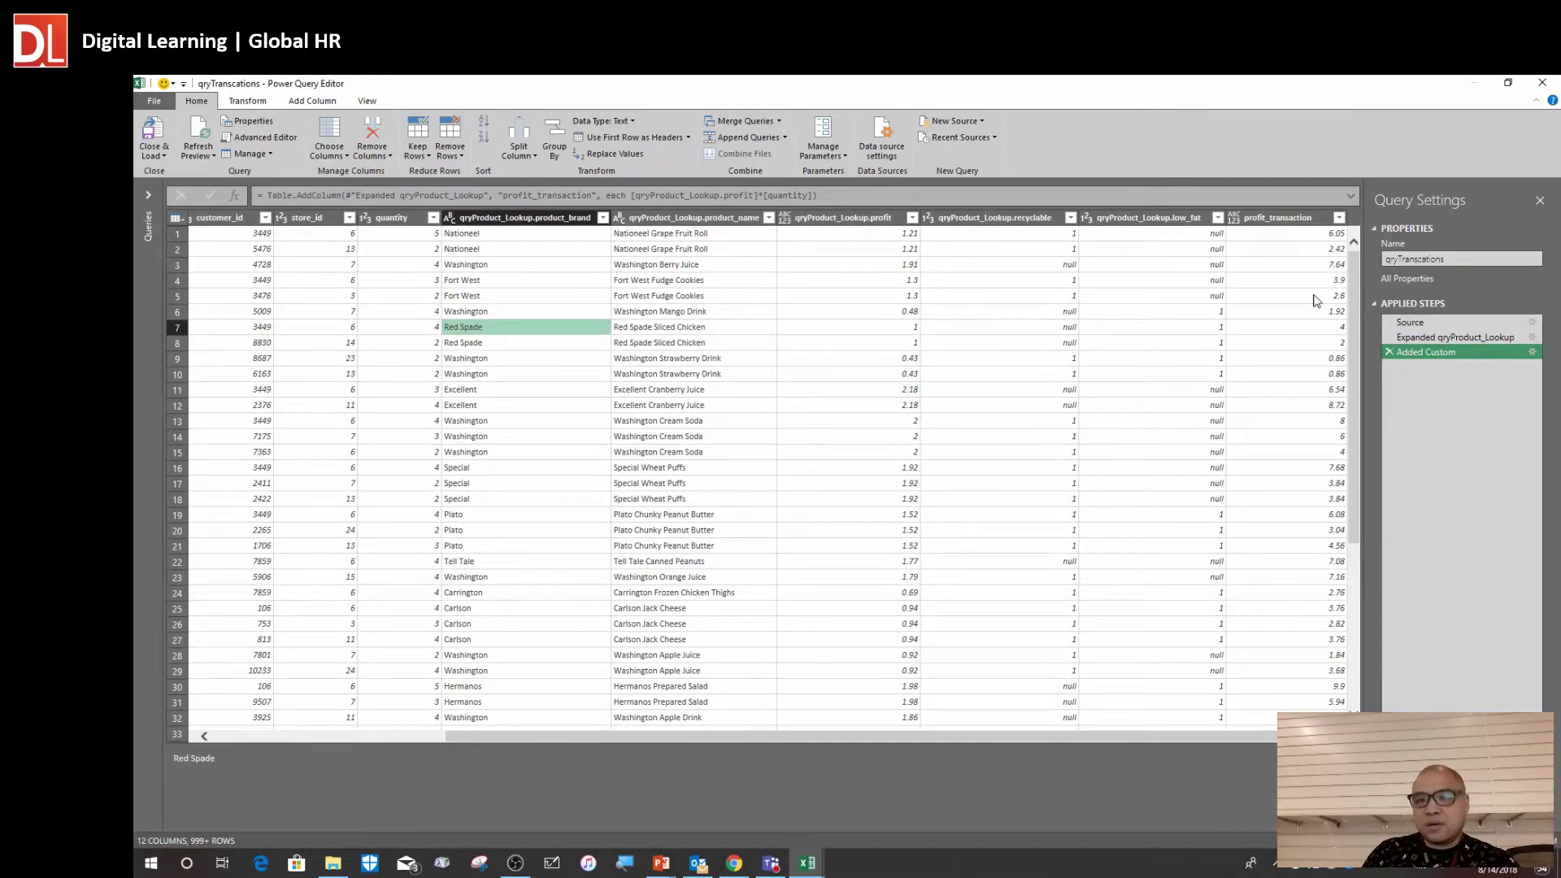
Check the profit_transaction values of the first, second and fifth rows in the query
{"action": "left_click", "coordinate": [1291, 234]}
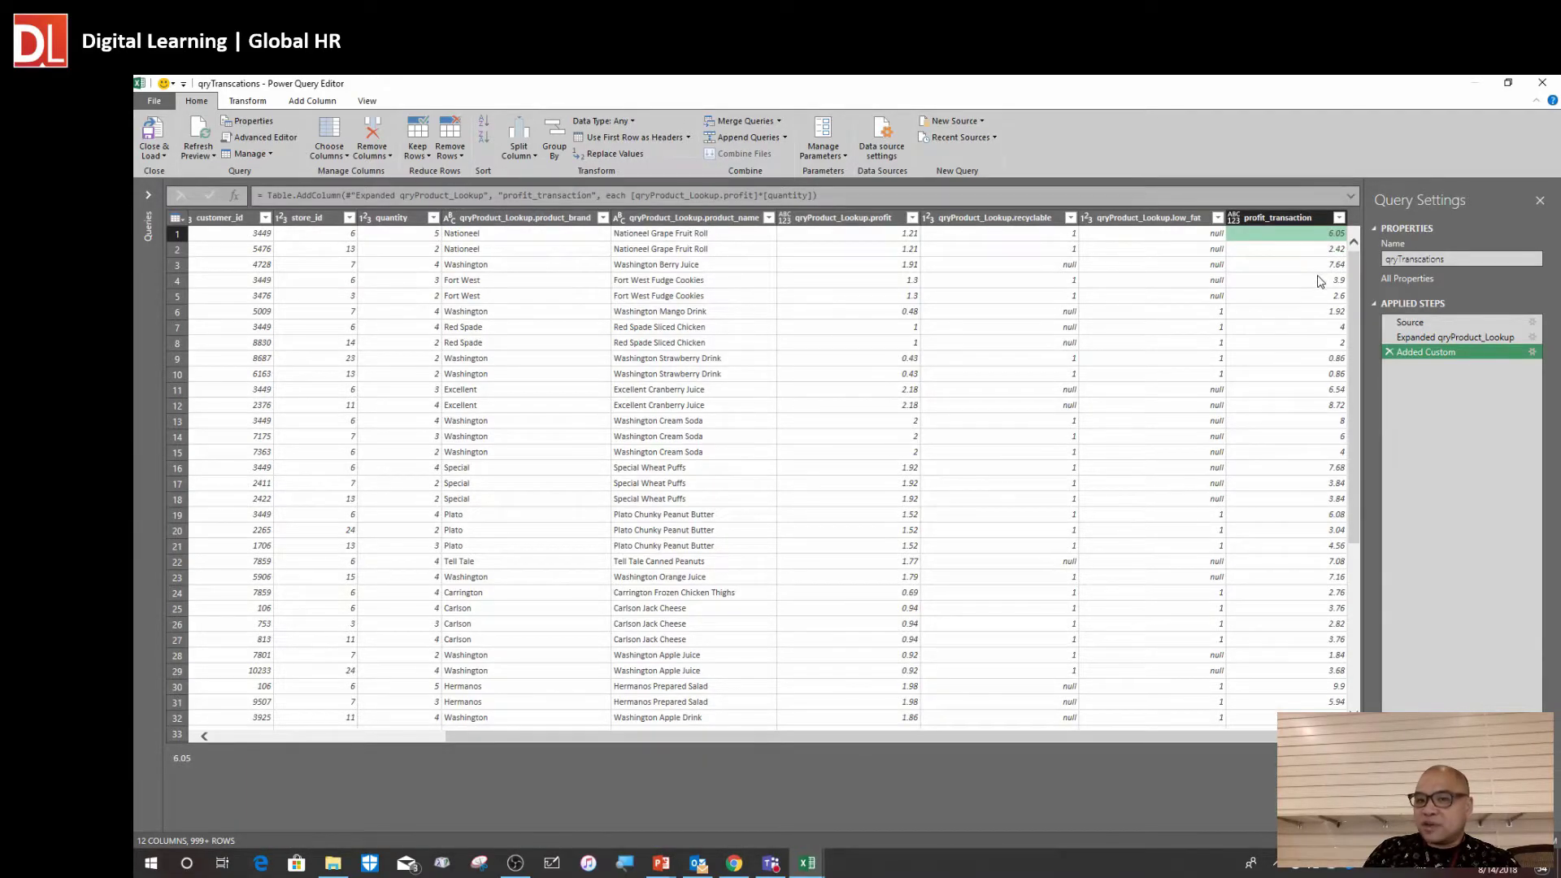
{"action": "left_click", "coordinate": [1286, 300]}
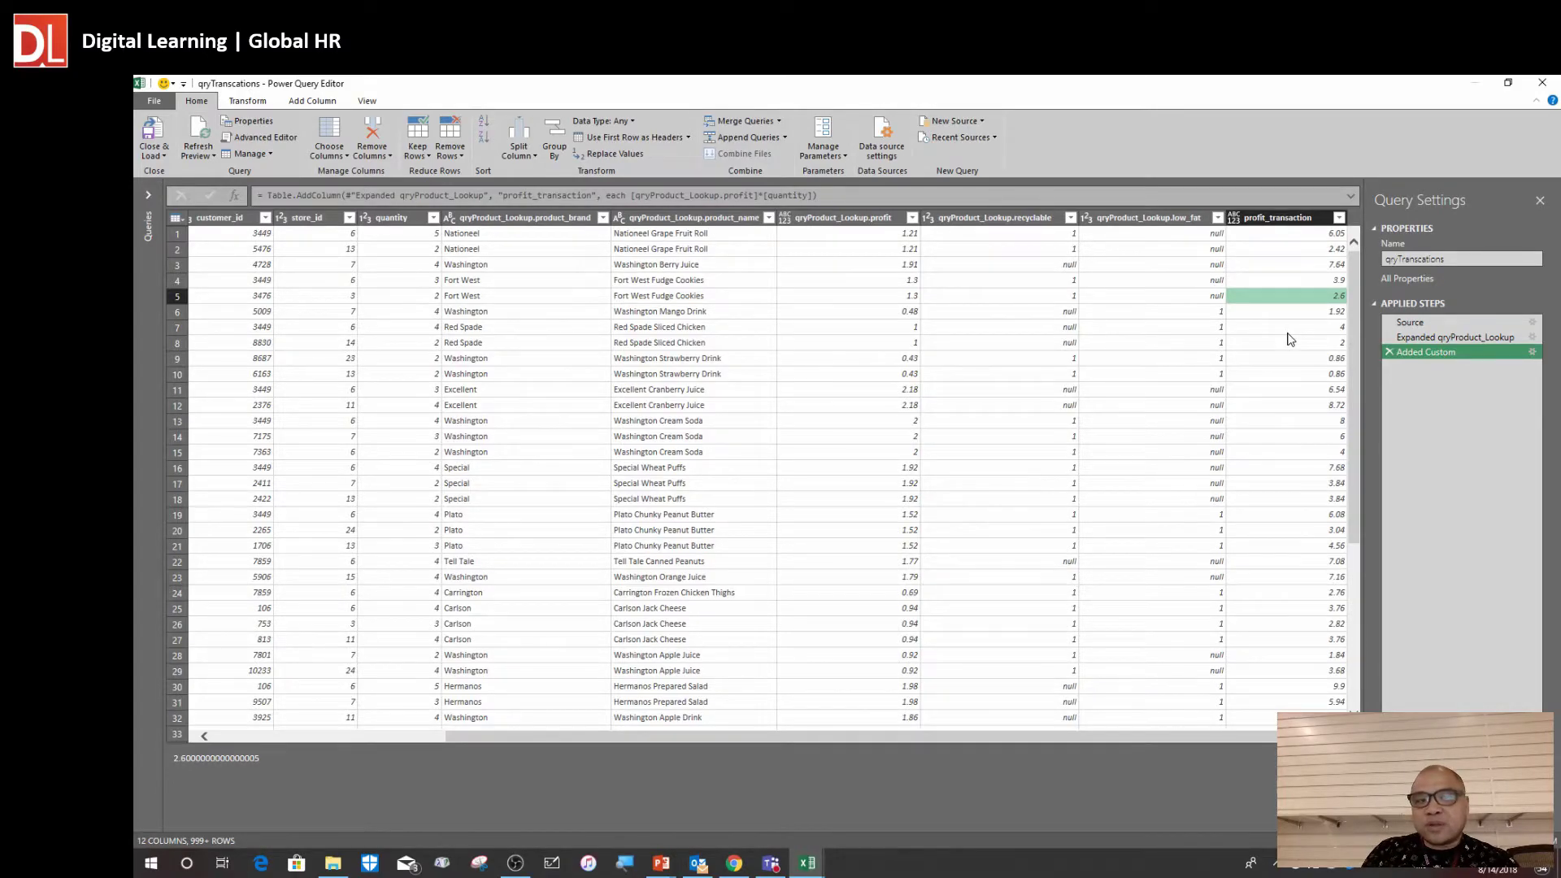
{"action": "left_click", "coordinate": [1298, 255]}
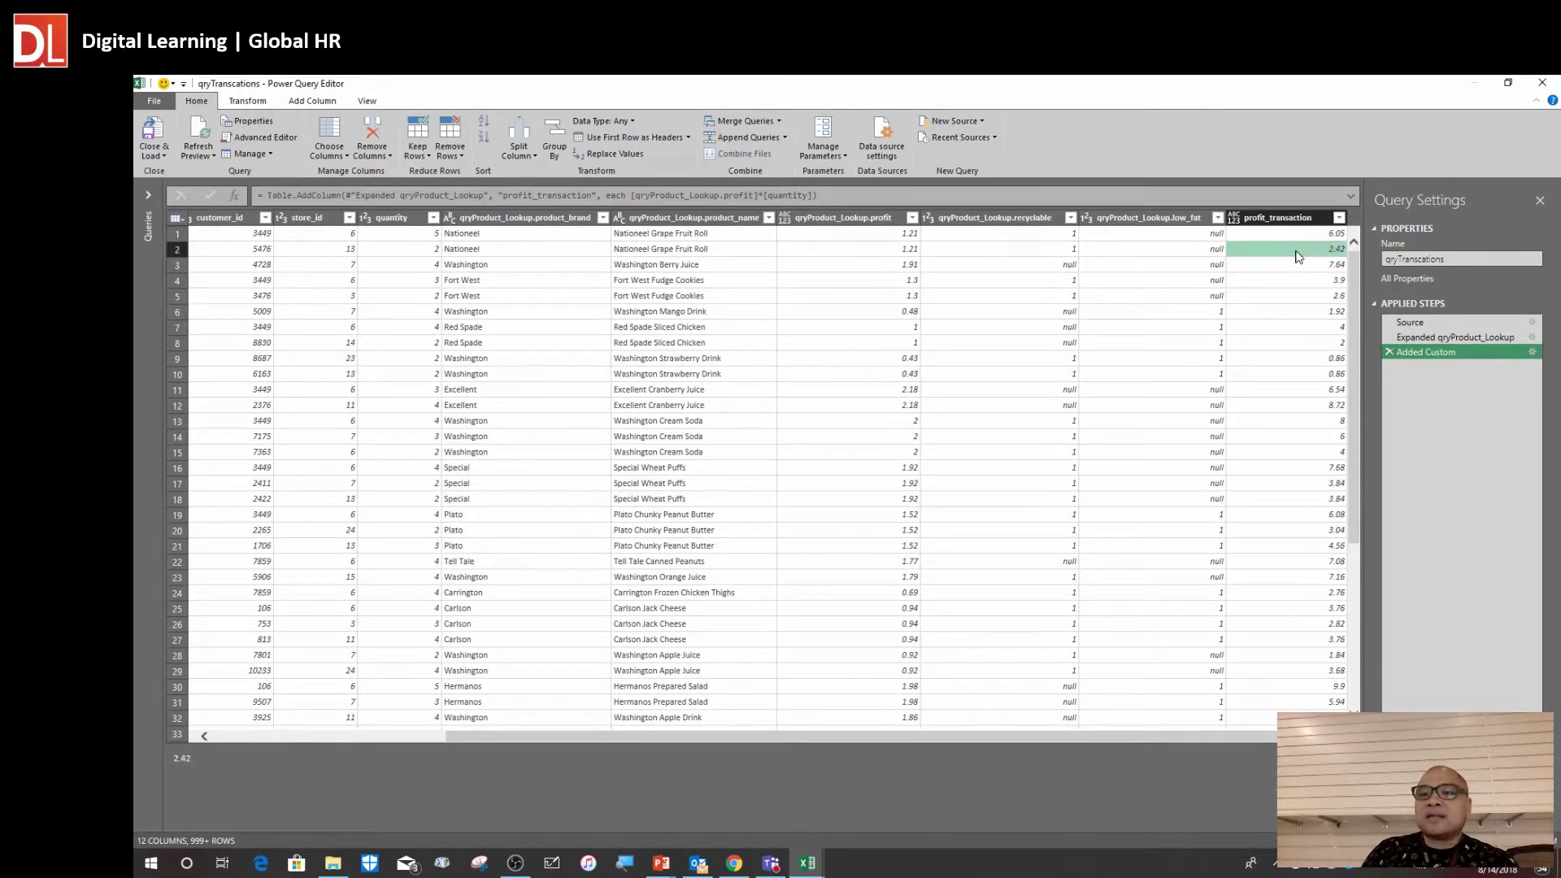
{"action": "left_click", "coordinate": [1289, 299]}
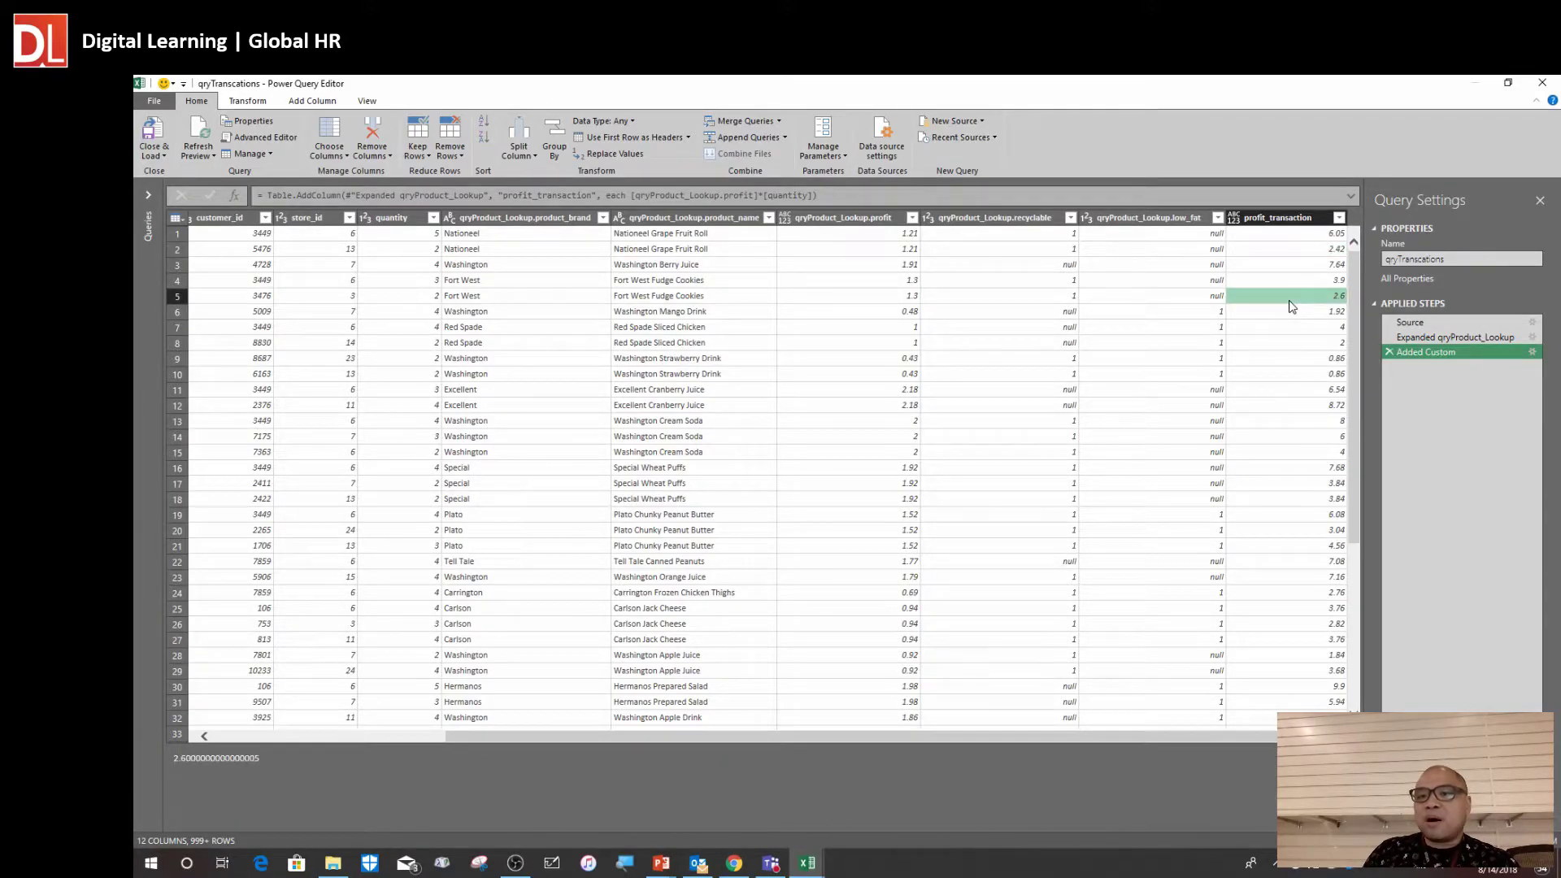
{"action": "left_click", "coordinate": [1297, 248]}
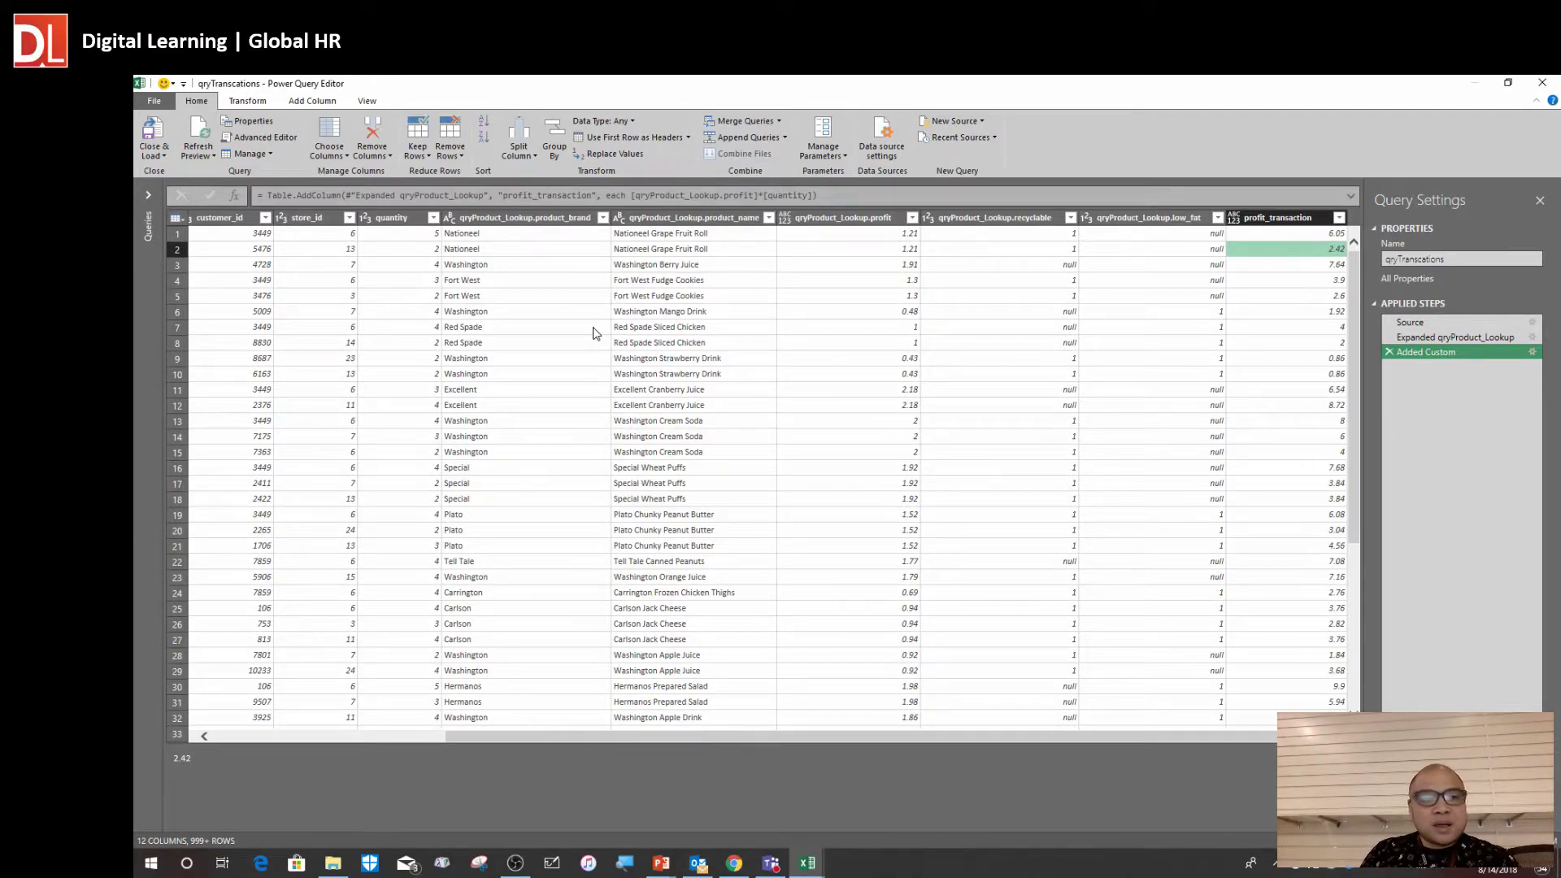
{"action": "left_click", "coordinate": [250, 103]}
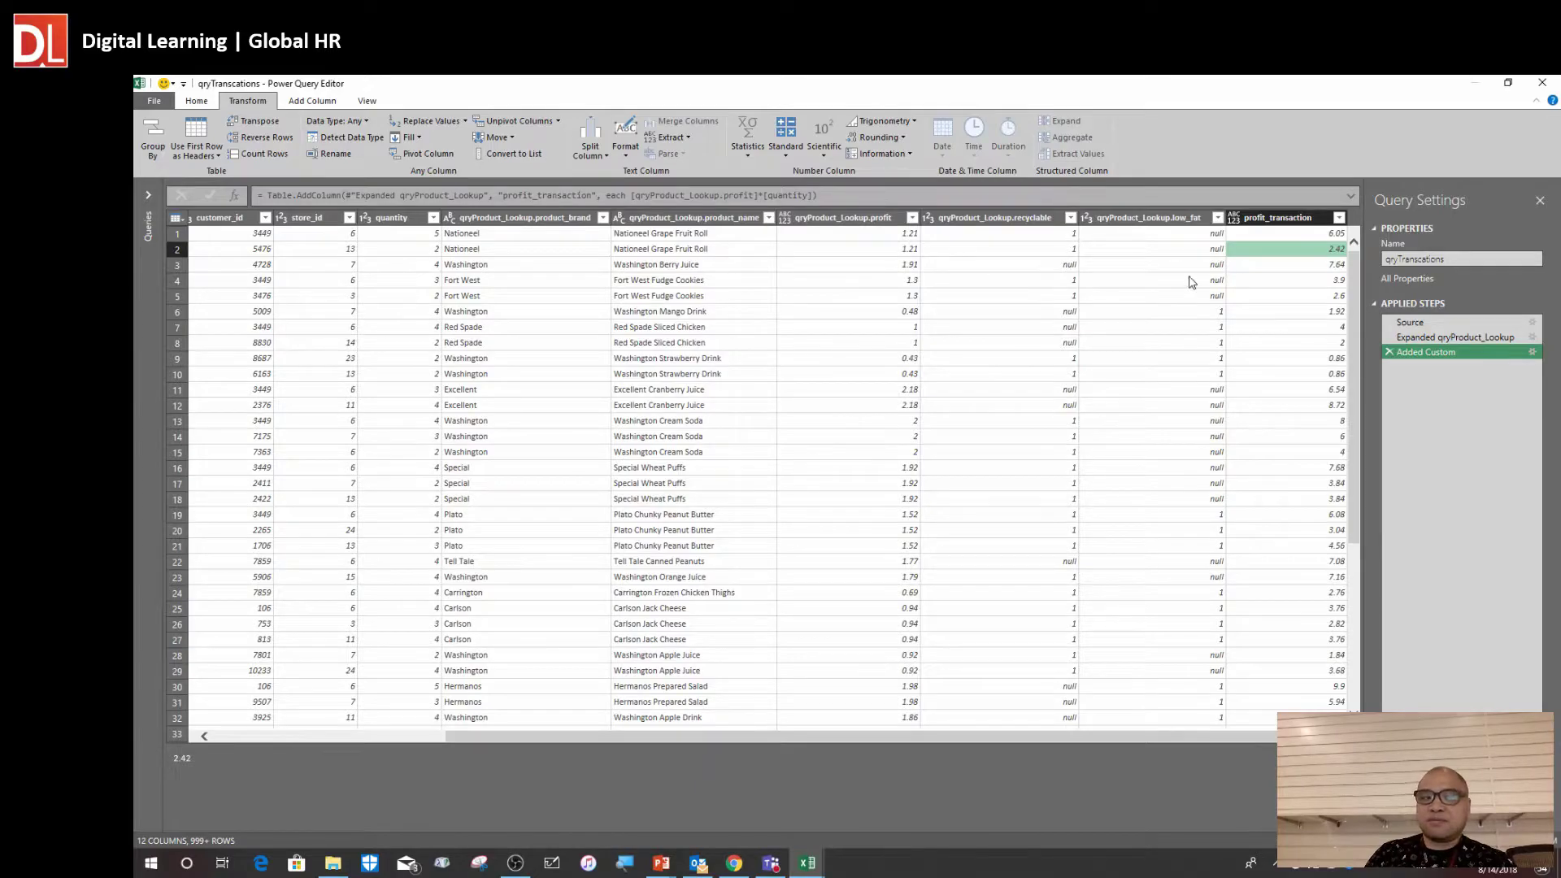
{"action": "left_click", "coordinate": [1285, 296]}
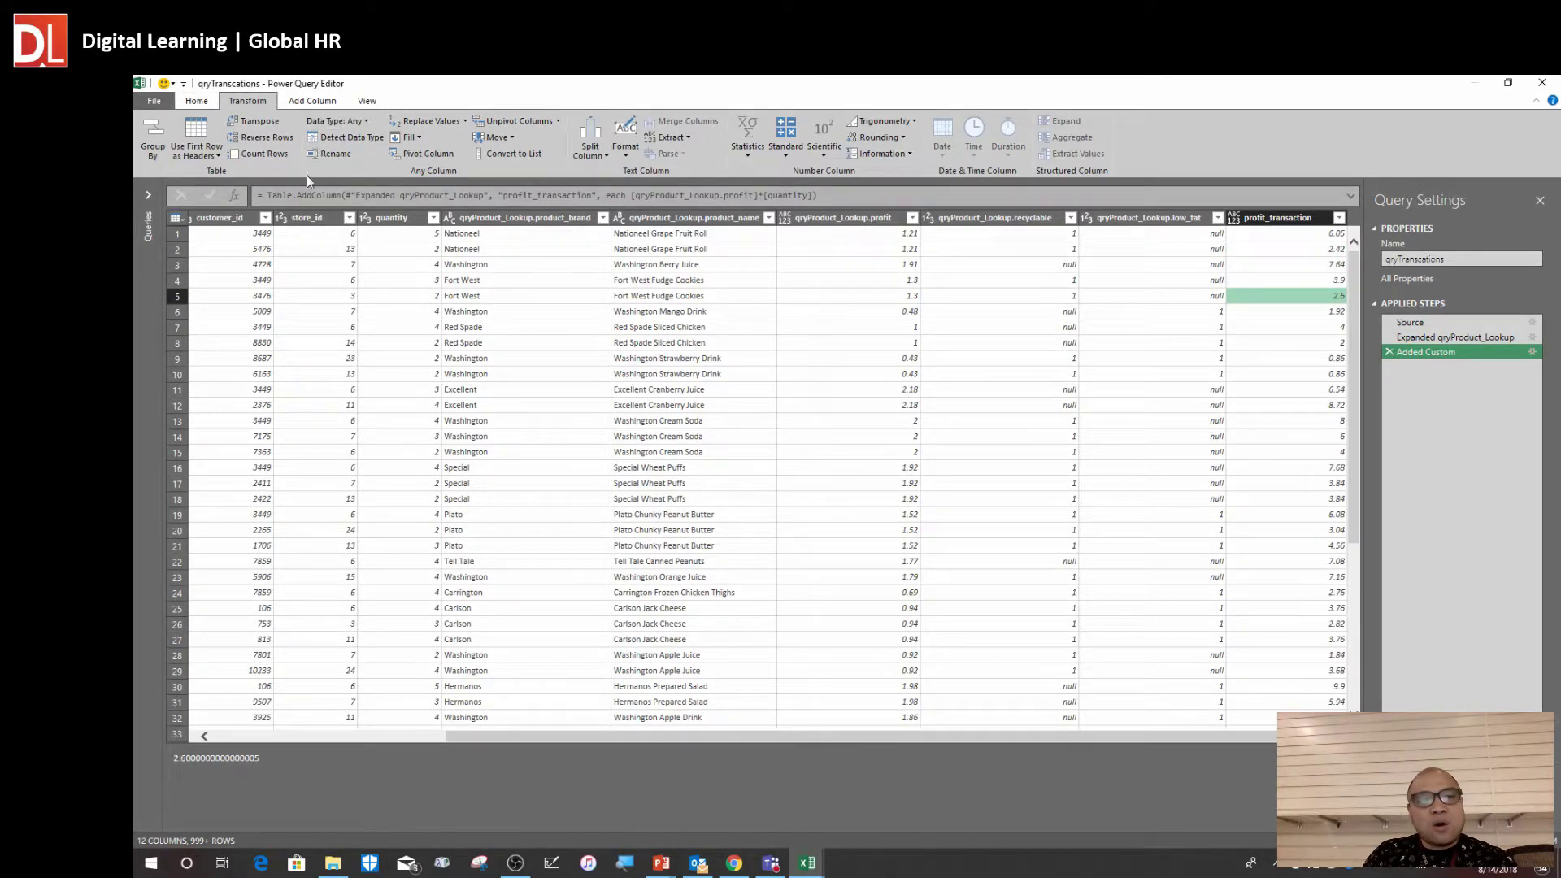
Duplicate the qryTranscations query and rename the copy qryTransGroup
{"action": "left_click", "coordinate": [147, 196]}
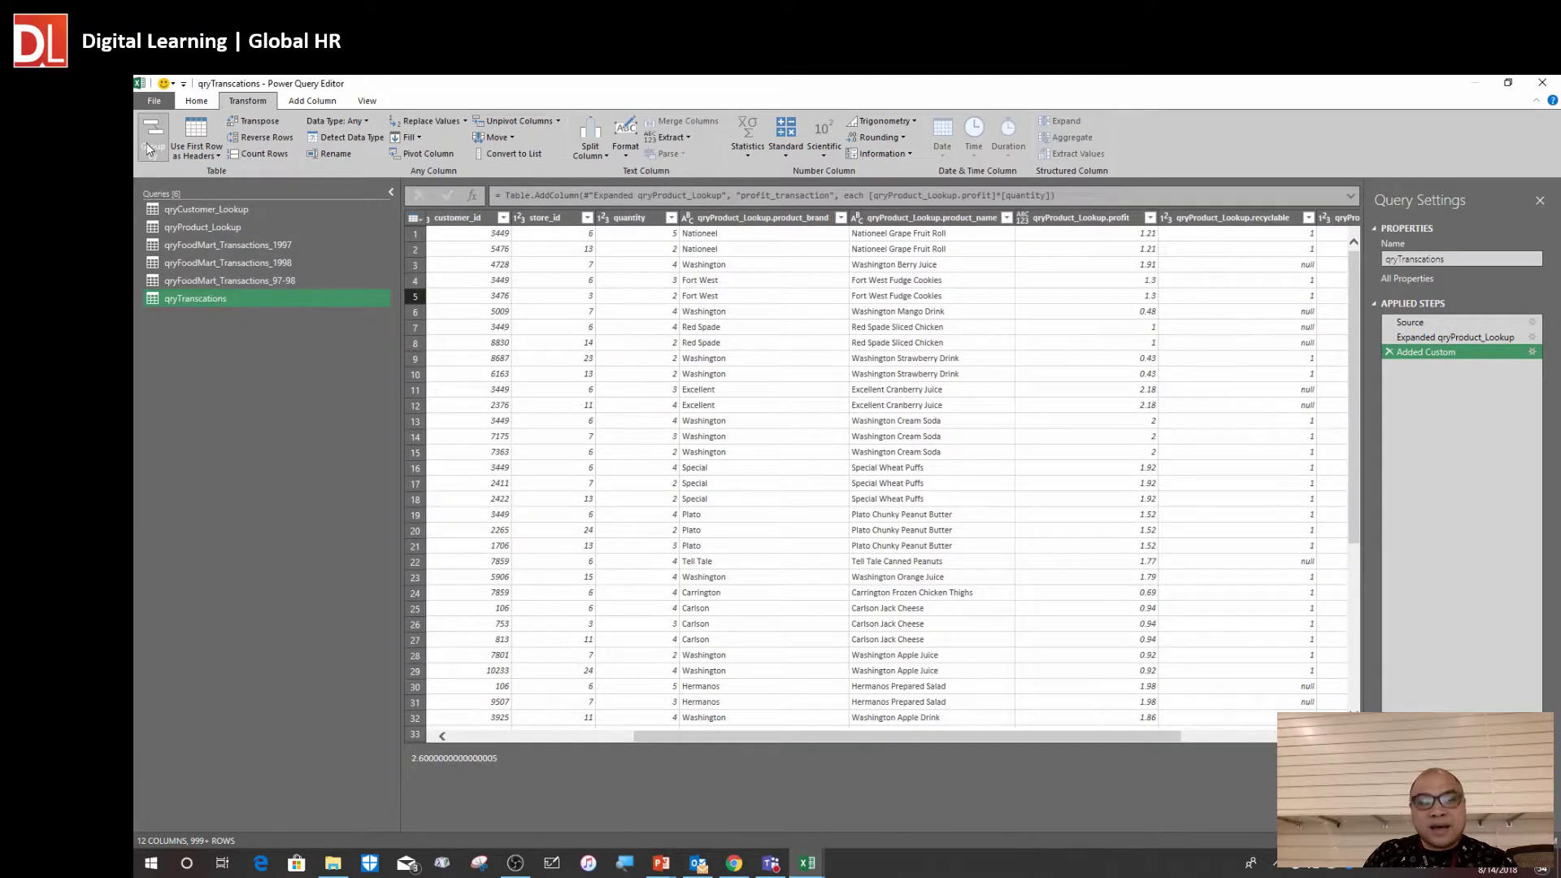
{"action": "right_click", "coordinate": [216, 299]}
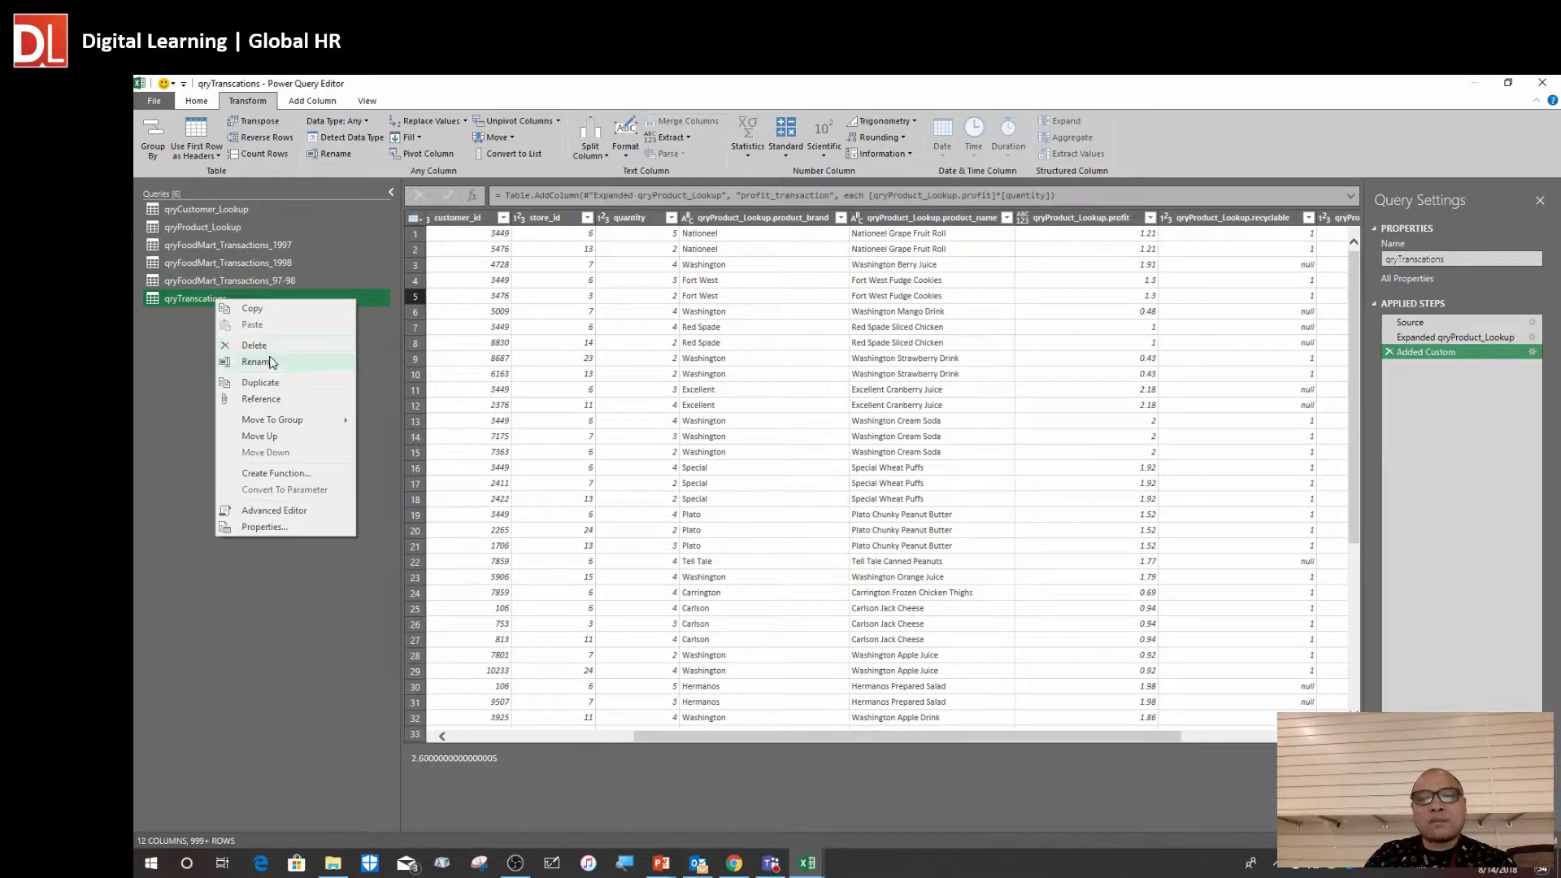
{"action": "left_click", "coordinate": [260, 383]}
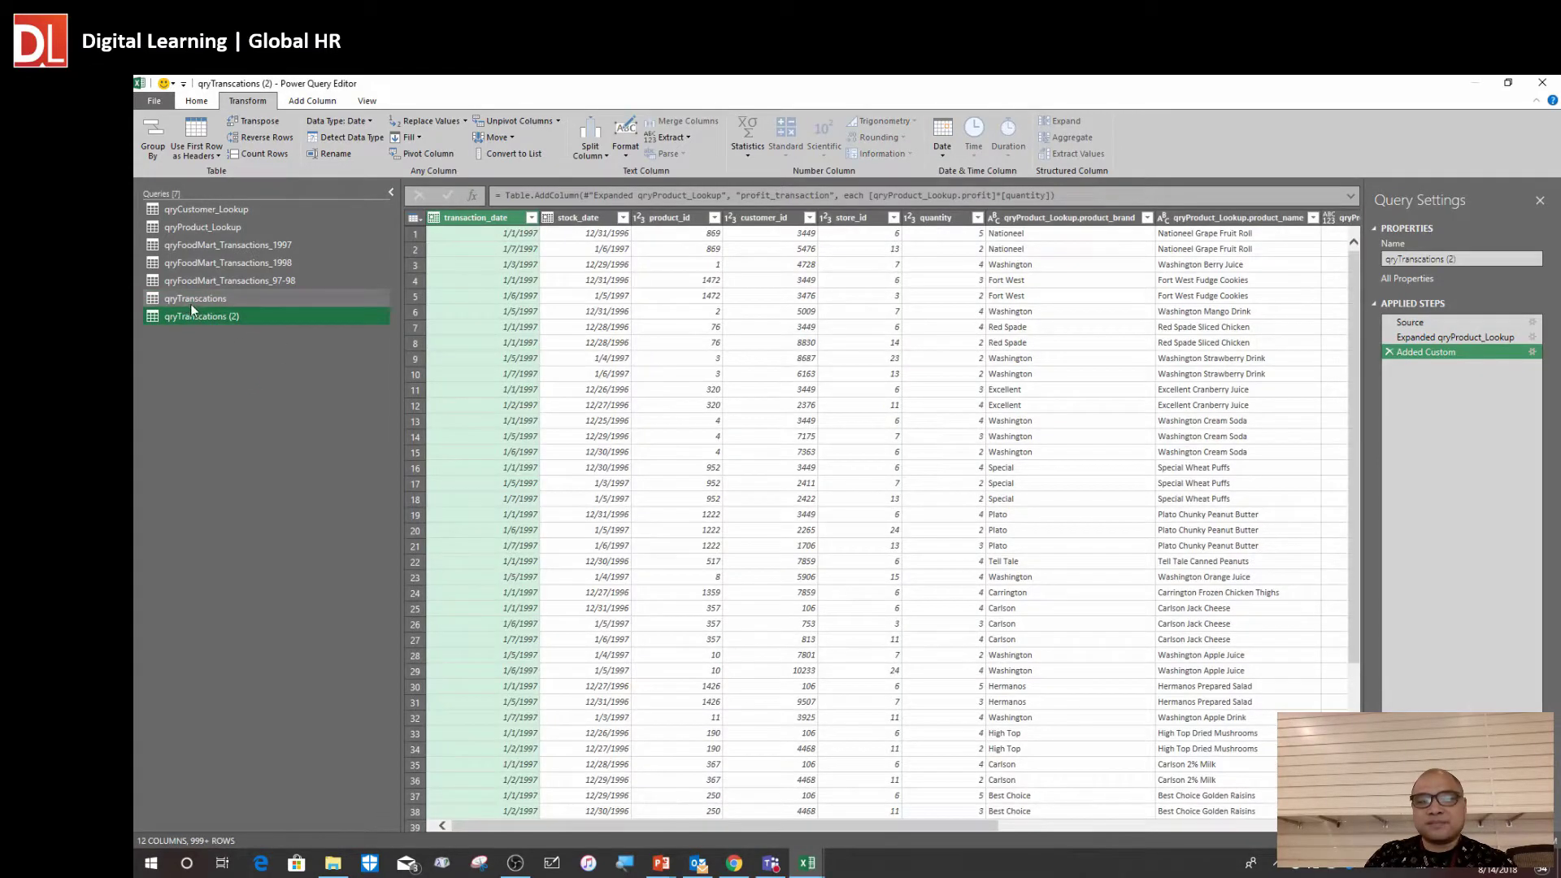
{"action": "left_click", "coordinate": [179, 300]}
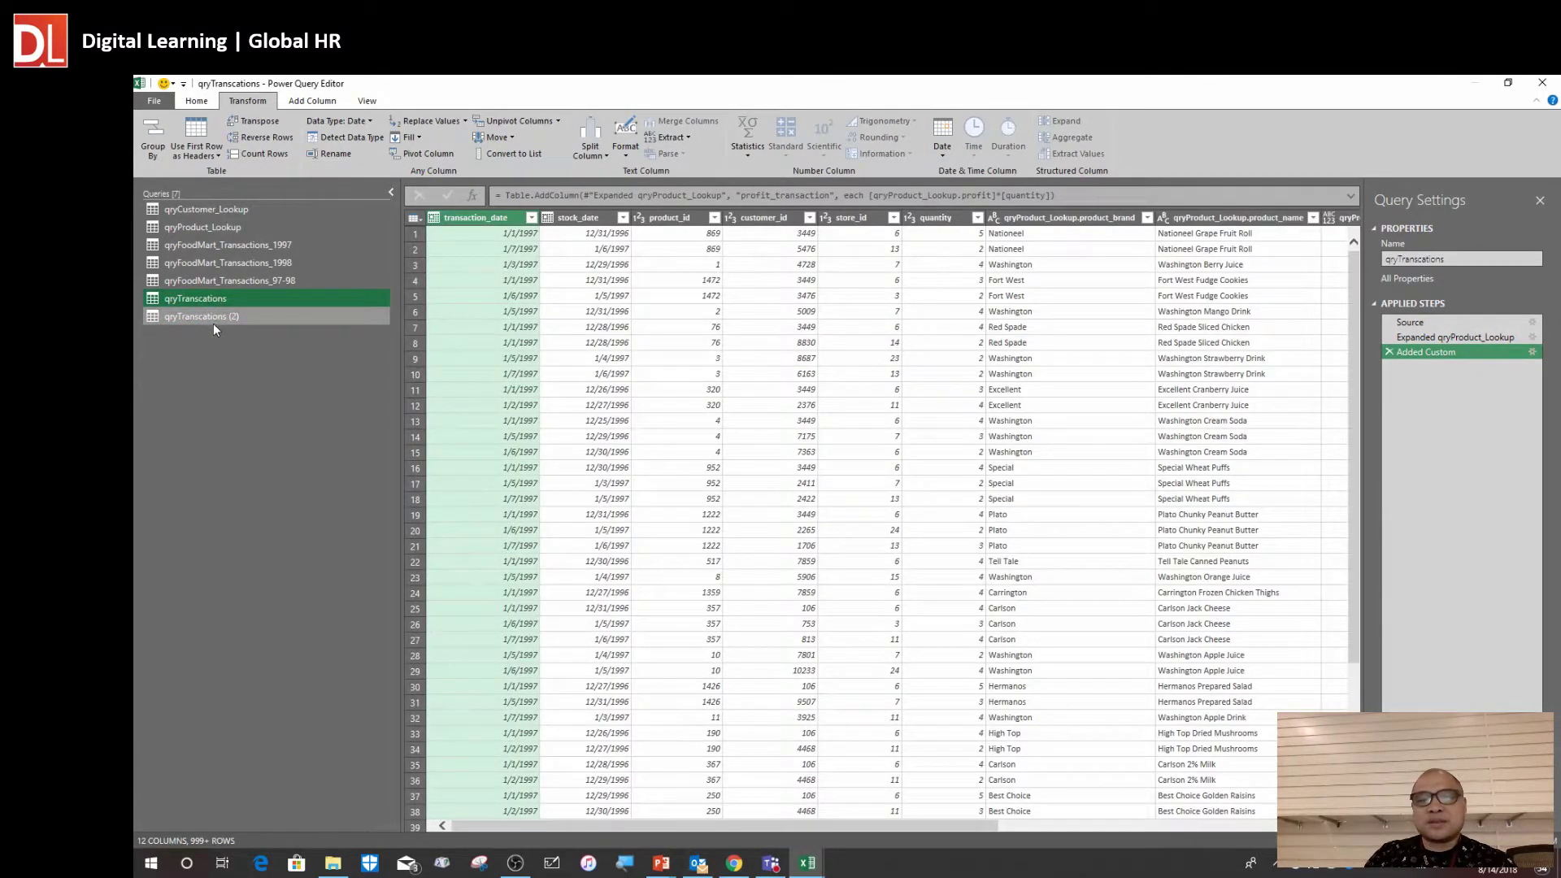
{"action": "left_click", "coordinate": [207, 317]}
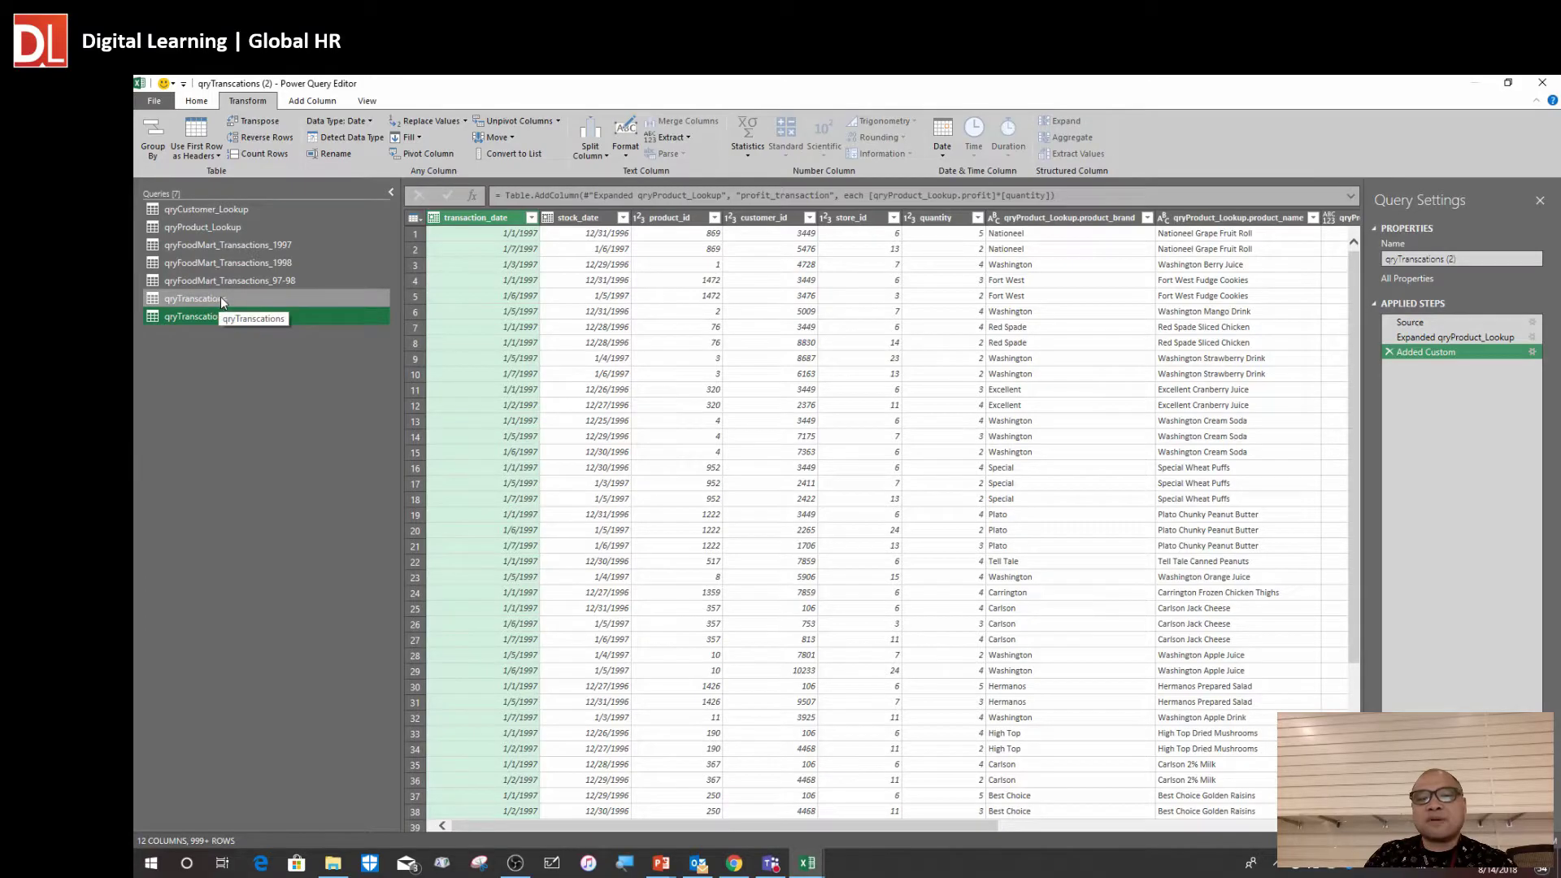
{"action": "left_click", "coordinate": [1479, 259]}
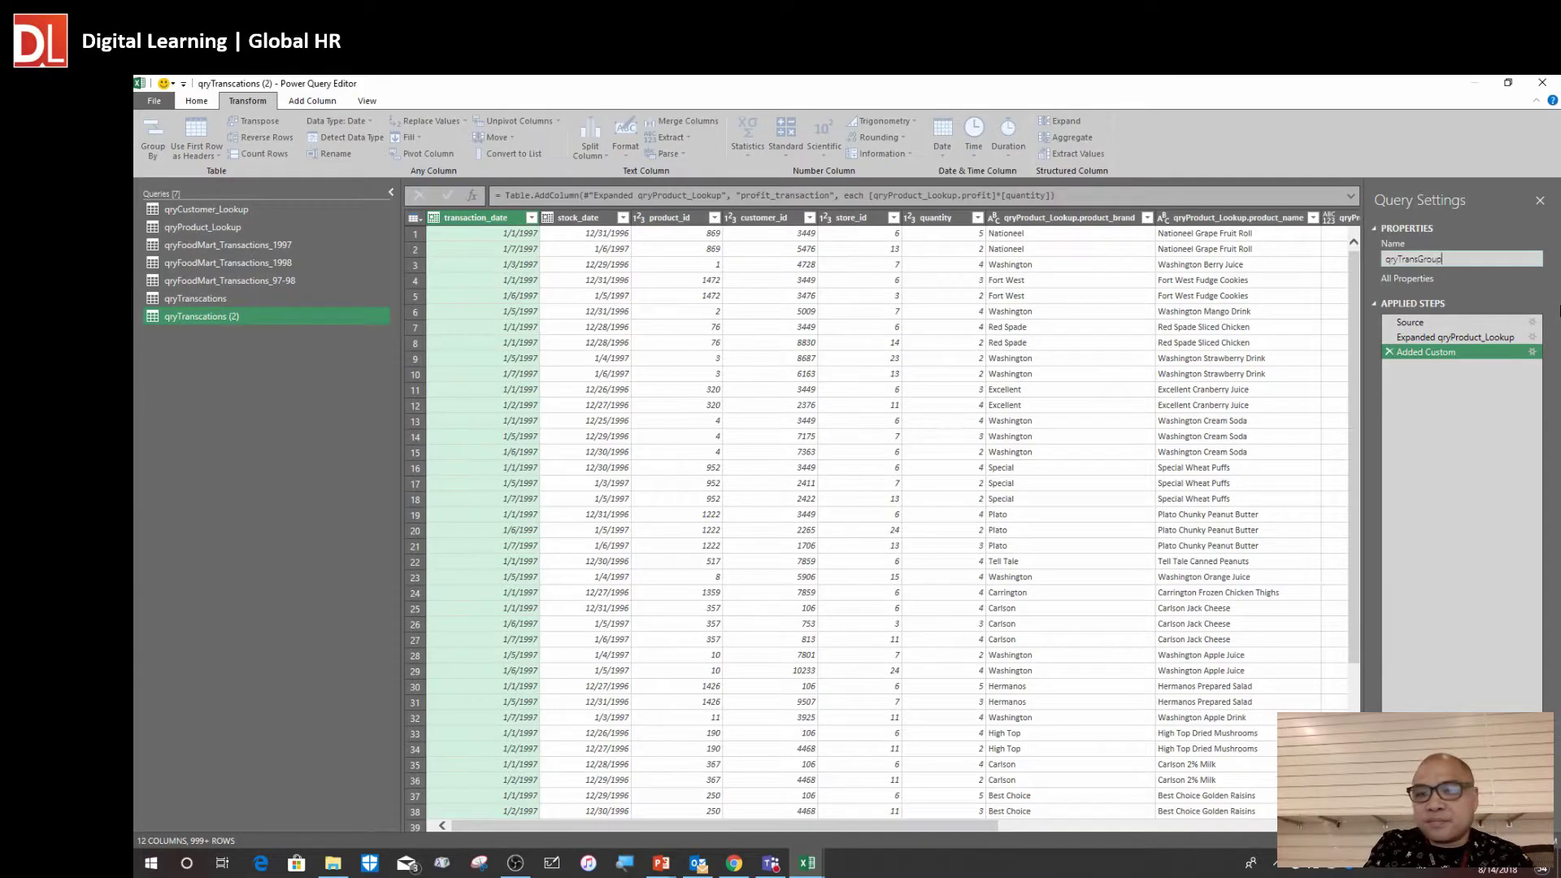
{"action": "key", "text": "Return"}
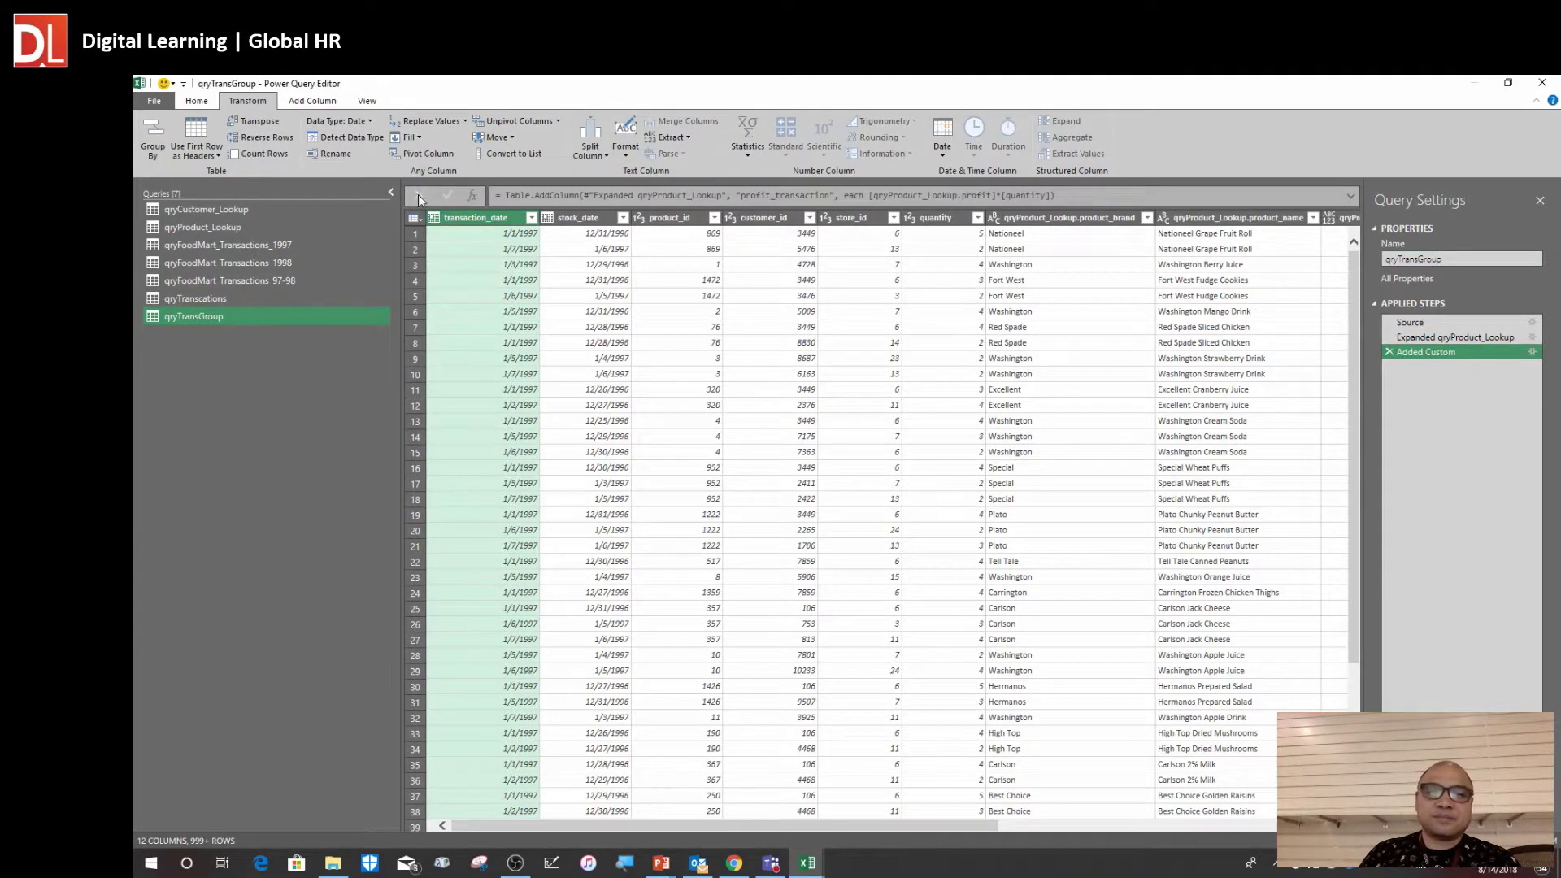
Start a Group By on the qryTransGroup query and group its rows by qryProduct_Lookup.product_brand
{"action": "left_click", "coordinate": [594, 282]}
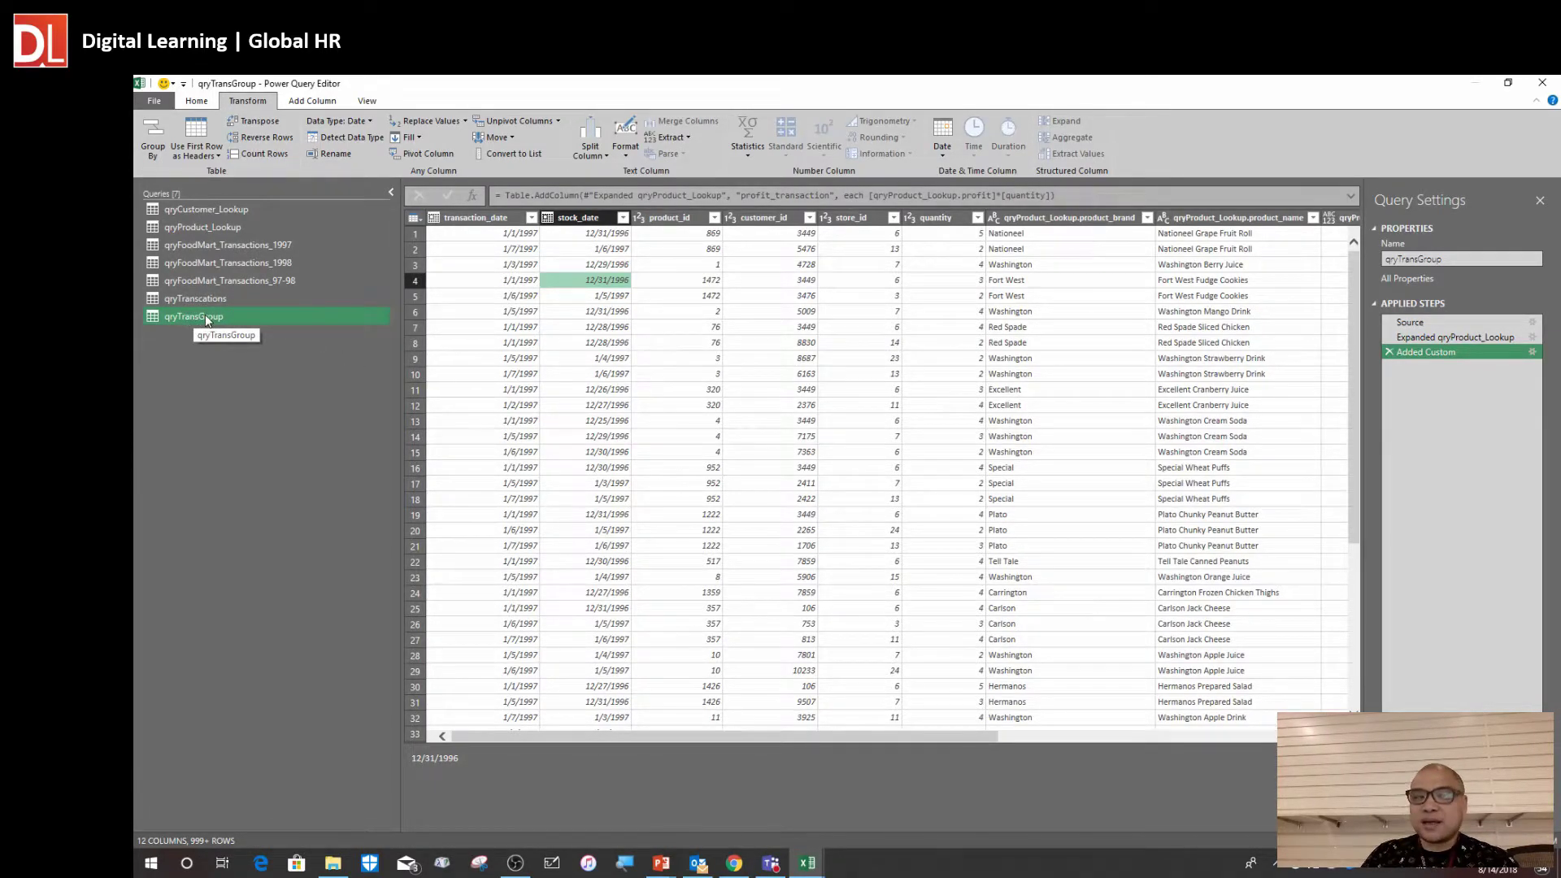
{"action": "left_click", "coordinate": [151, 140]}
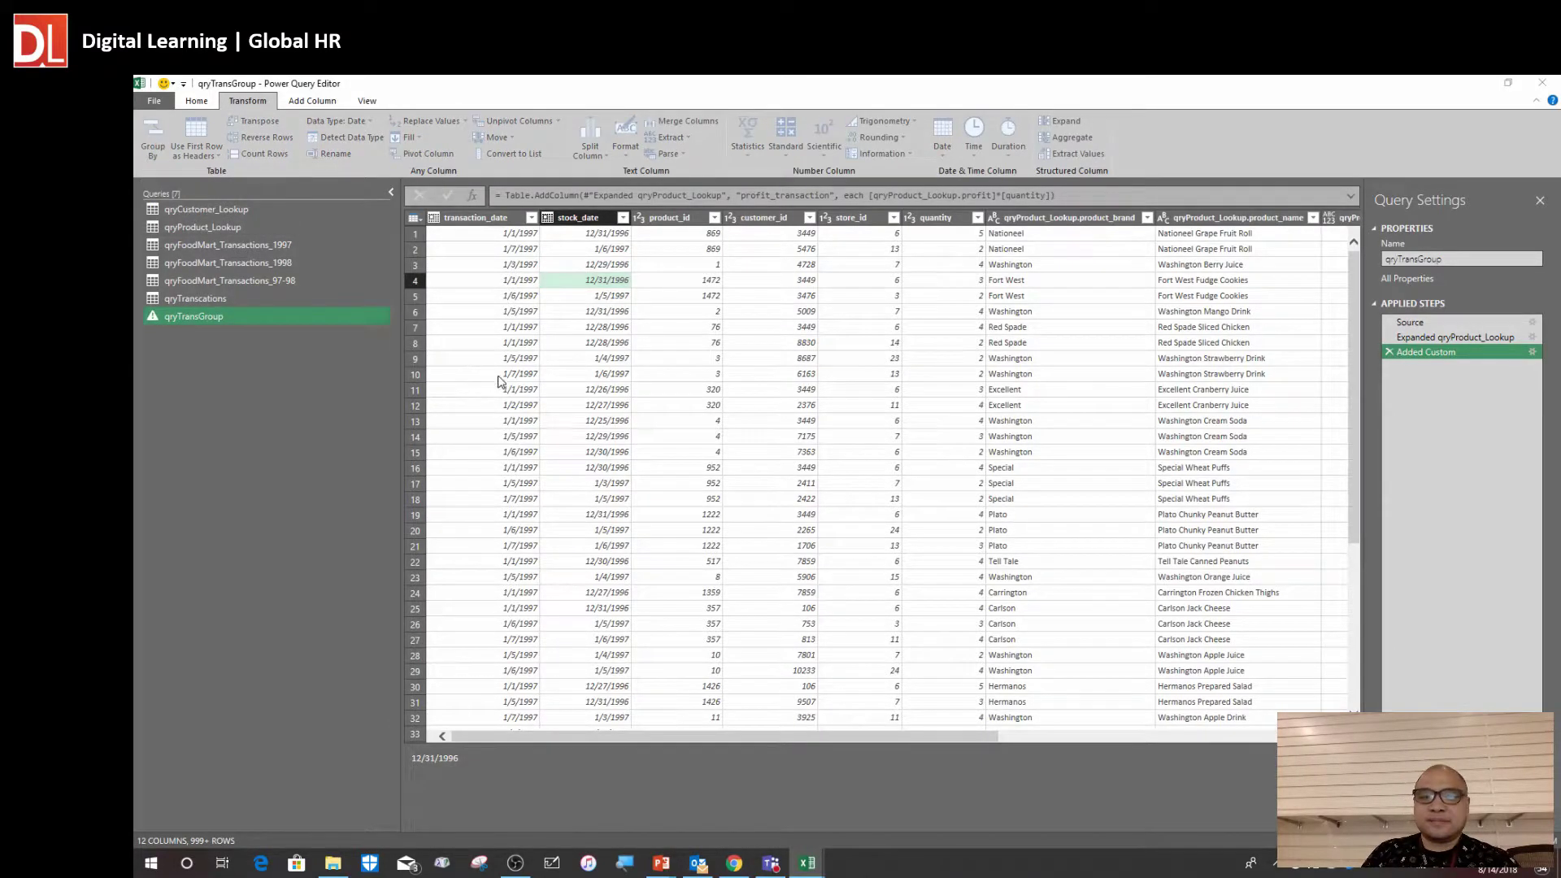
{"action": "left_click_drag", "start_coordinate": [782, 370], "coordinate": [845, 276]}
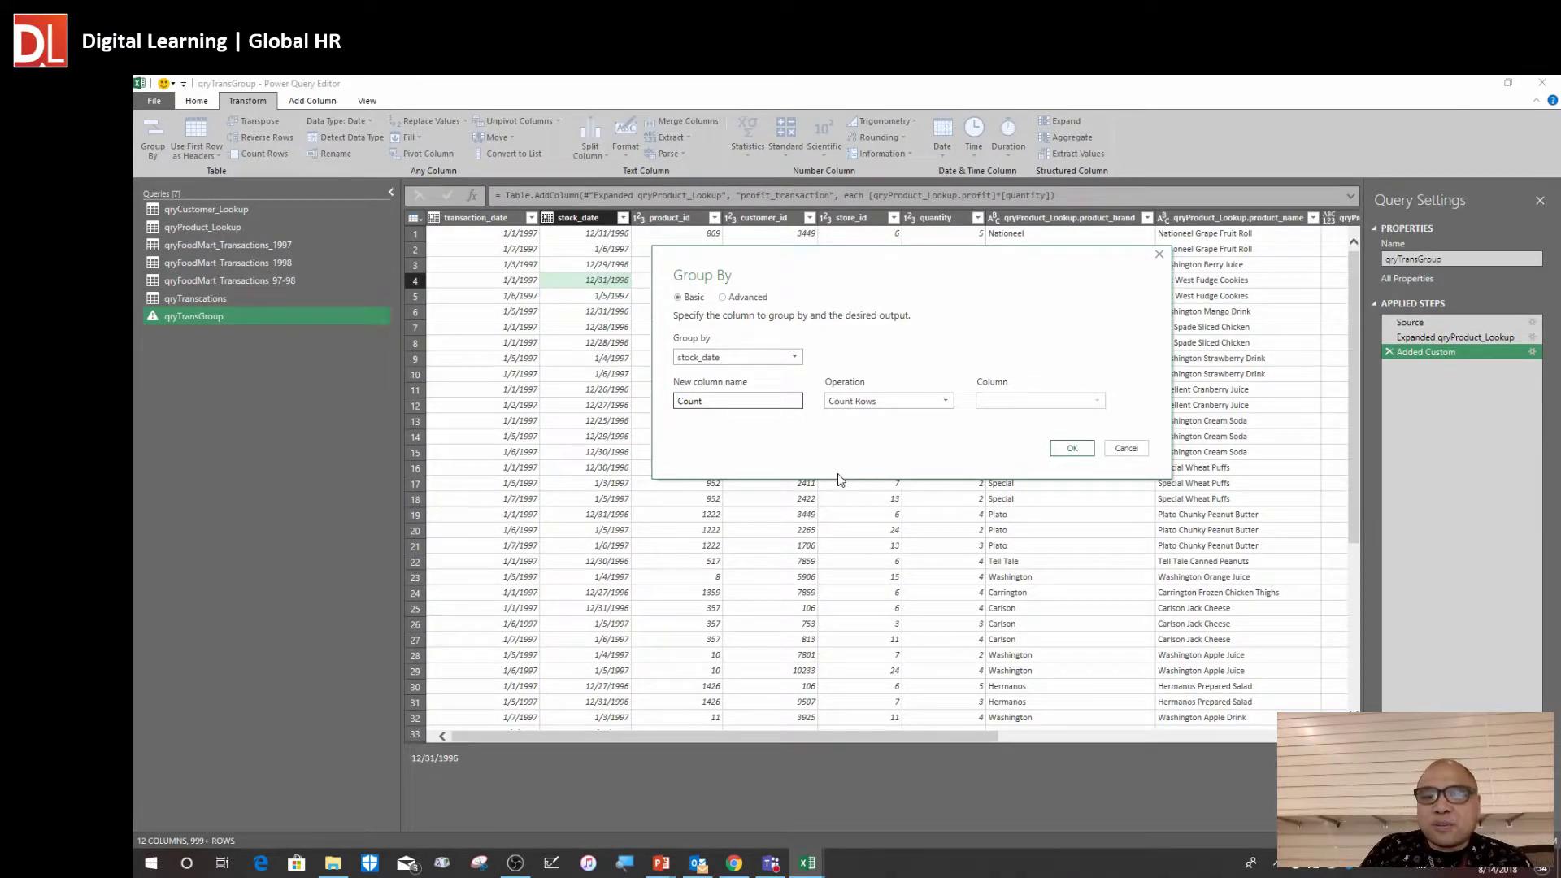
{"action": "left_click", "coordinate": [768, 357]}
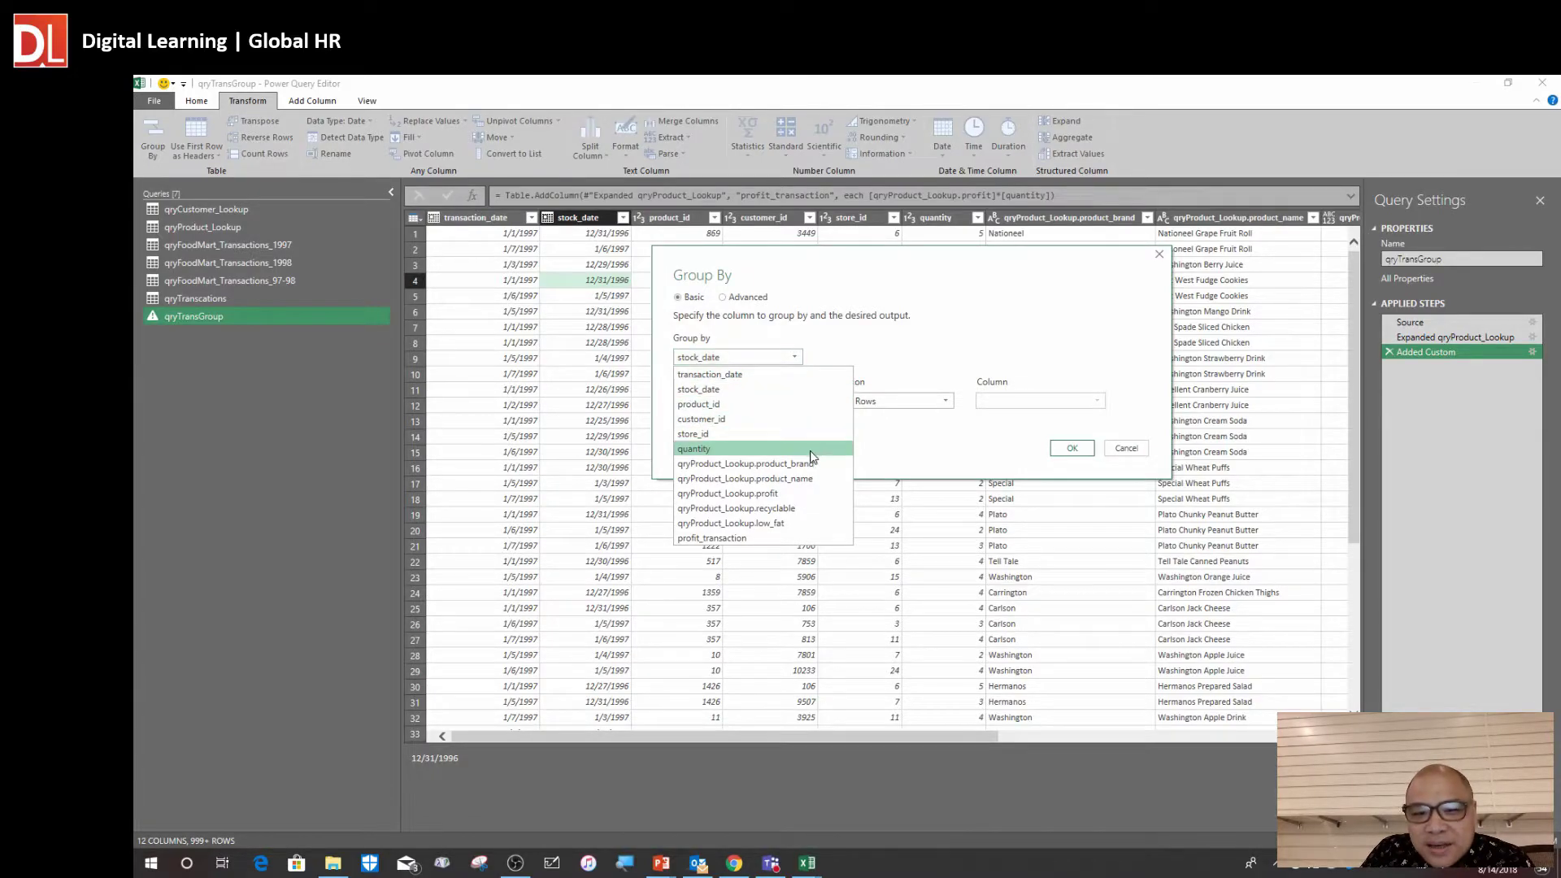
{"action": "left_click", "coordinate": [791, 465]}
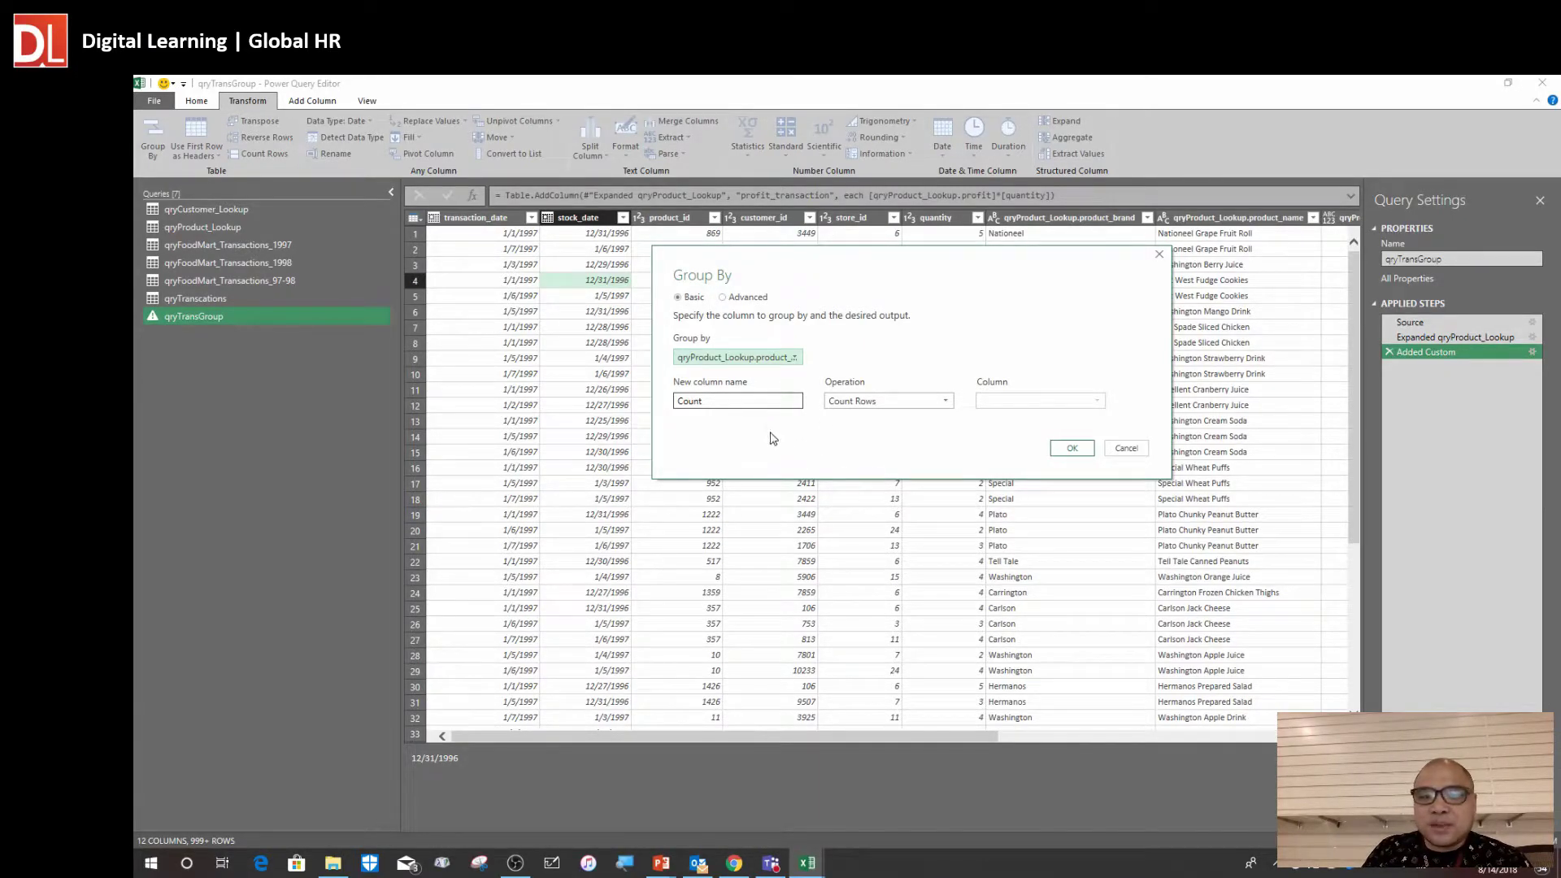
Define a new grouped column named Total Profit as the Sum of profit_transaction and apply the grouping
{"action": "left_click", "coordinate": [736, 398]}
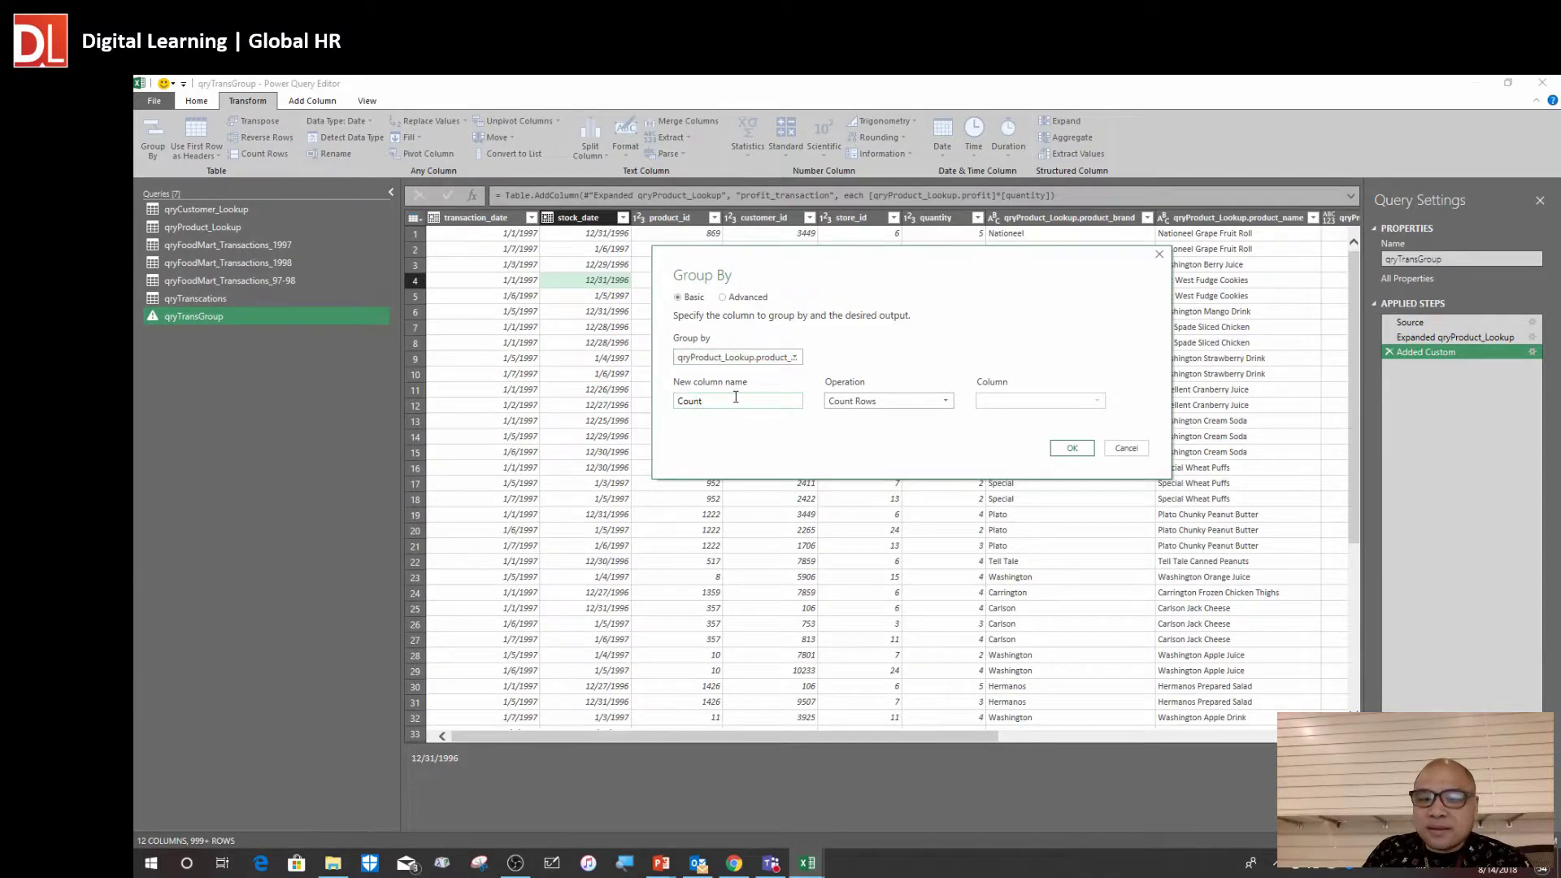
{"action": "double_click", "coordinate": [738, 402]}
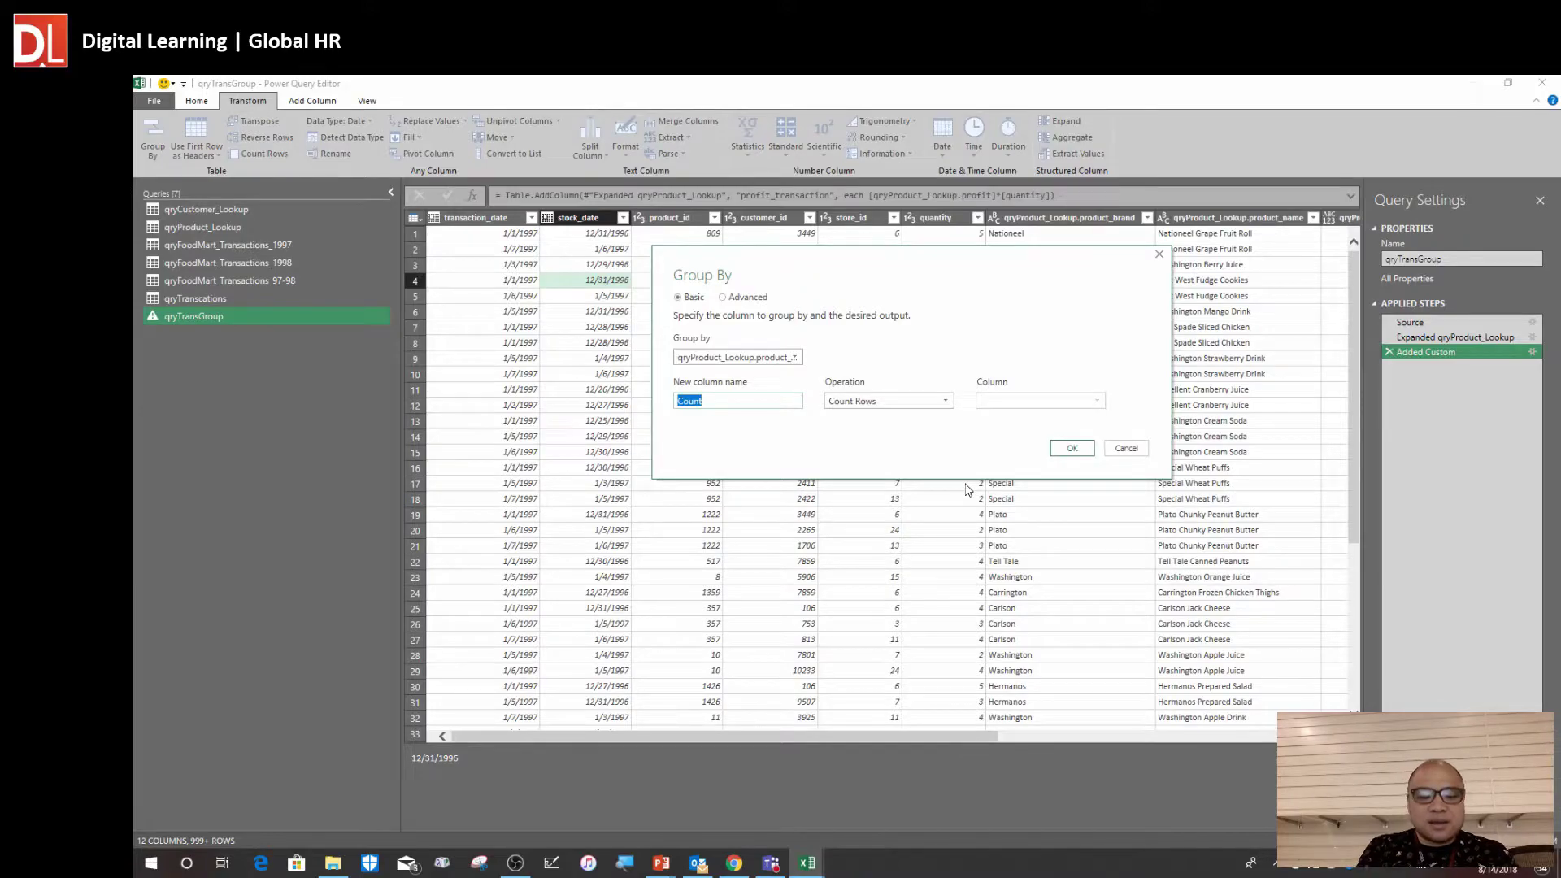
{"action": "type", "text": "Total Profit"}
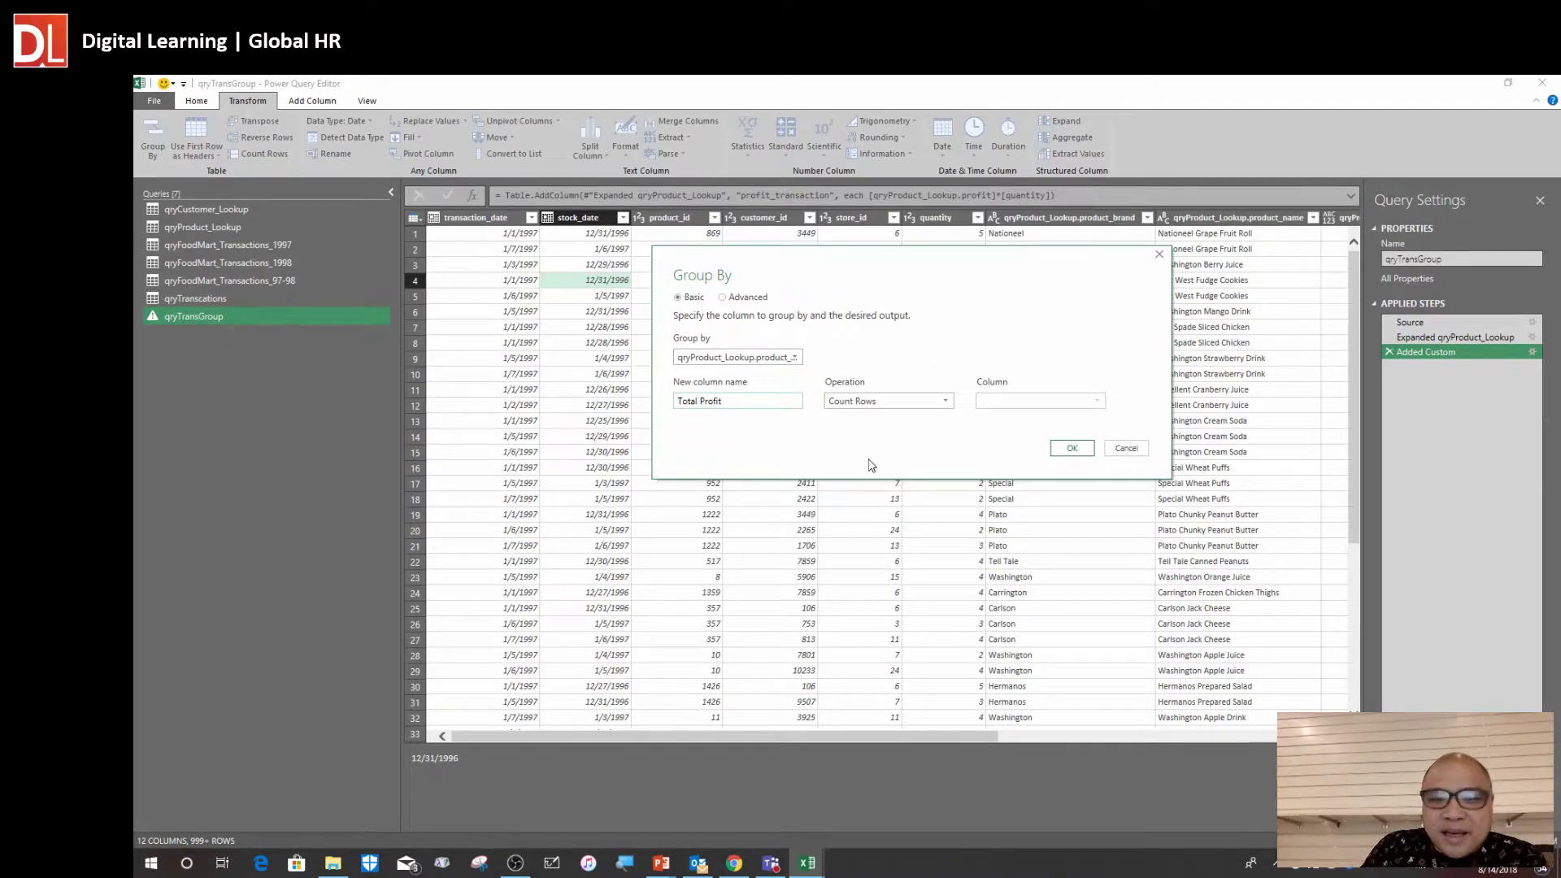
{"action": "left_click", "coordinate": [901, 406]}
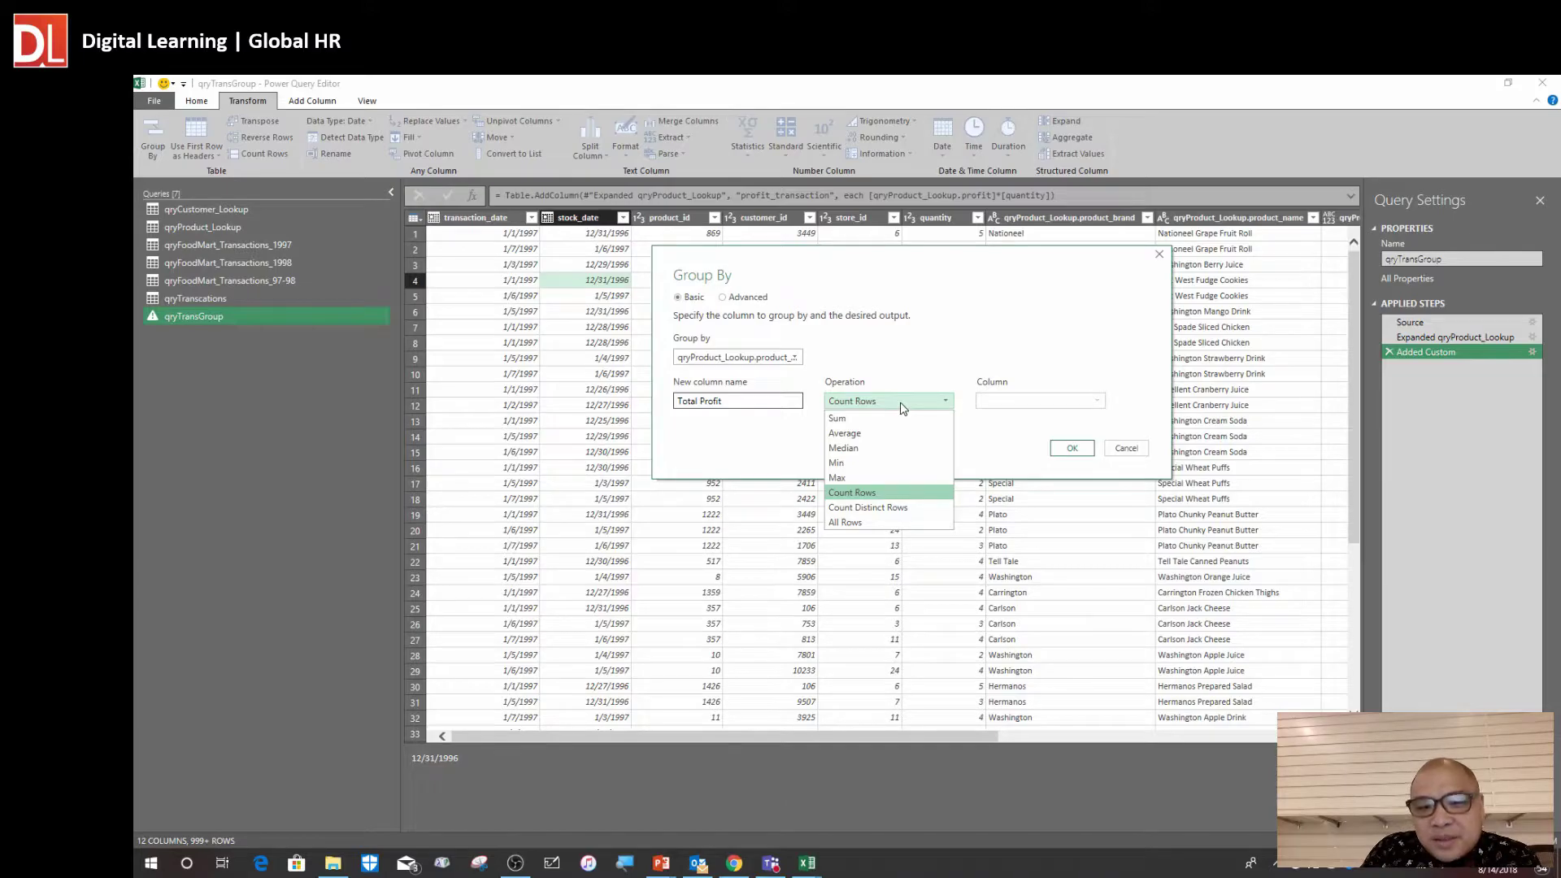
{"action": "left_click", "coordinate": [891, 419]}
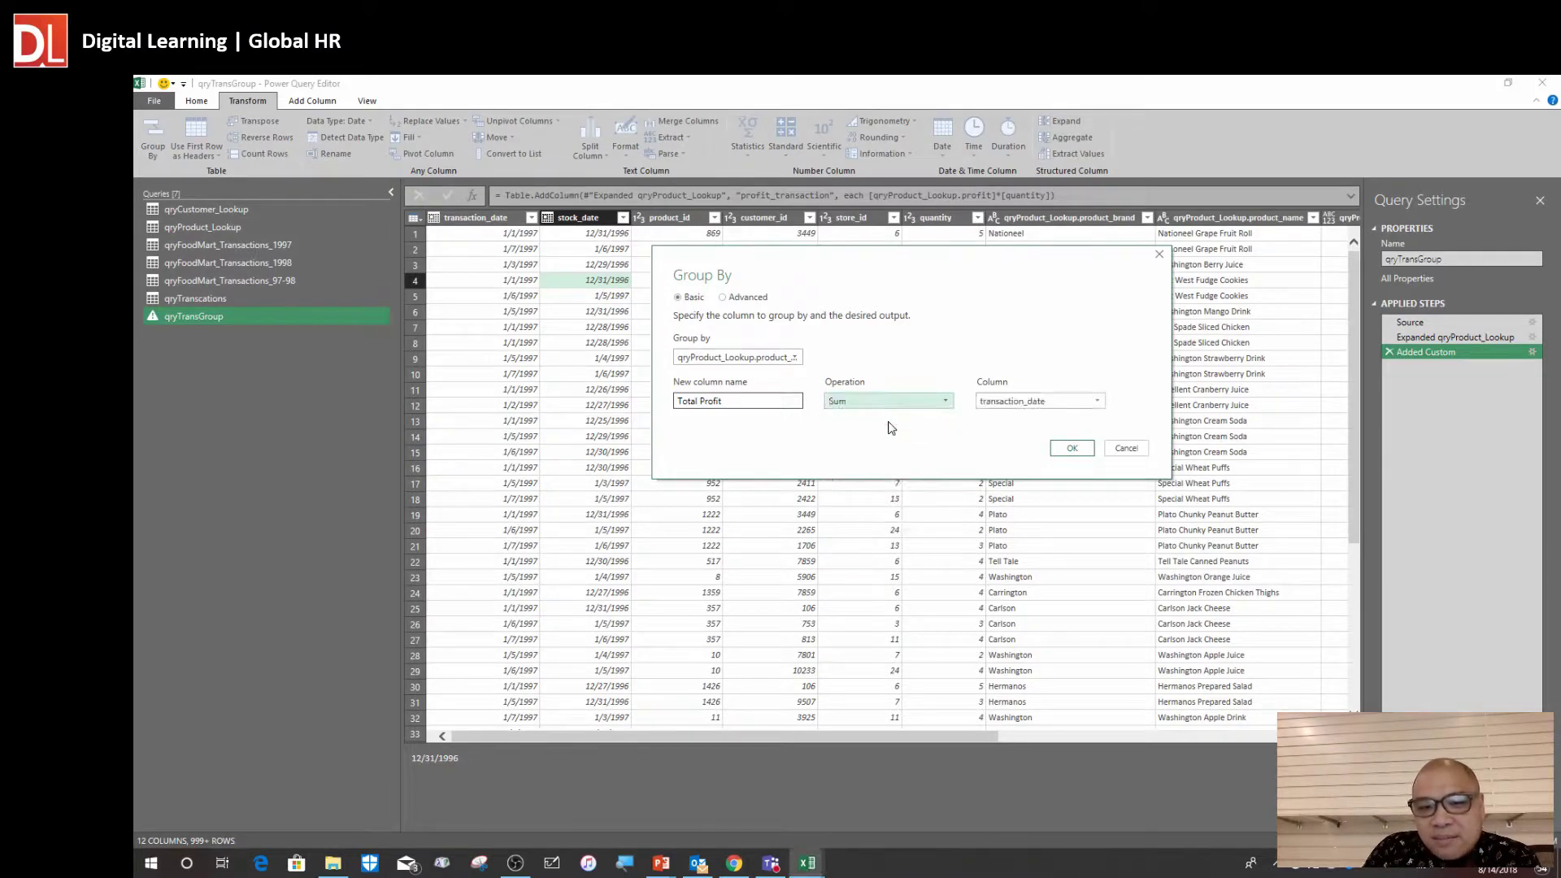
{"action": "left_click", "coordinate": [1066, 409]}
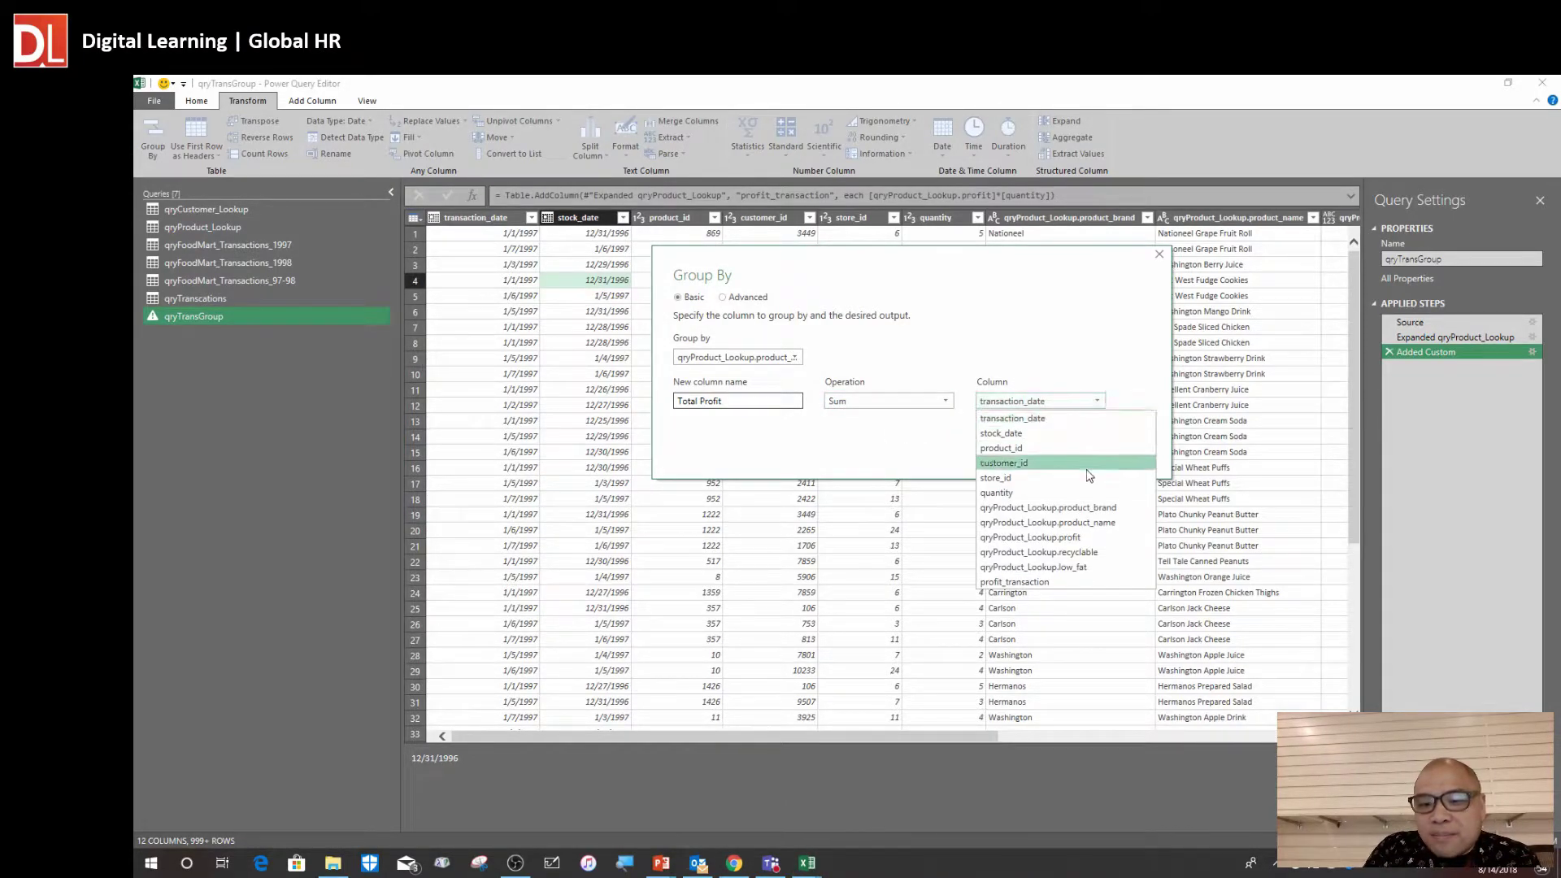
{"action": "left_click", "coordinate": [1090, 582]}
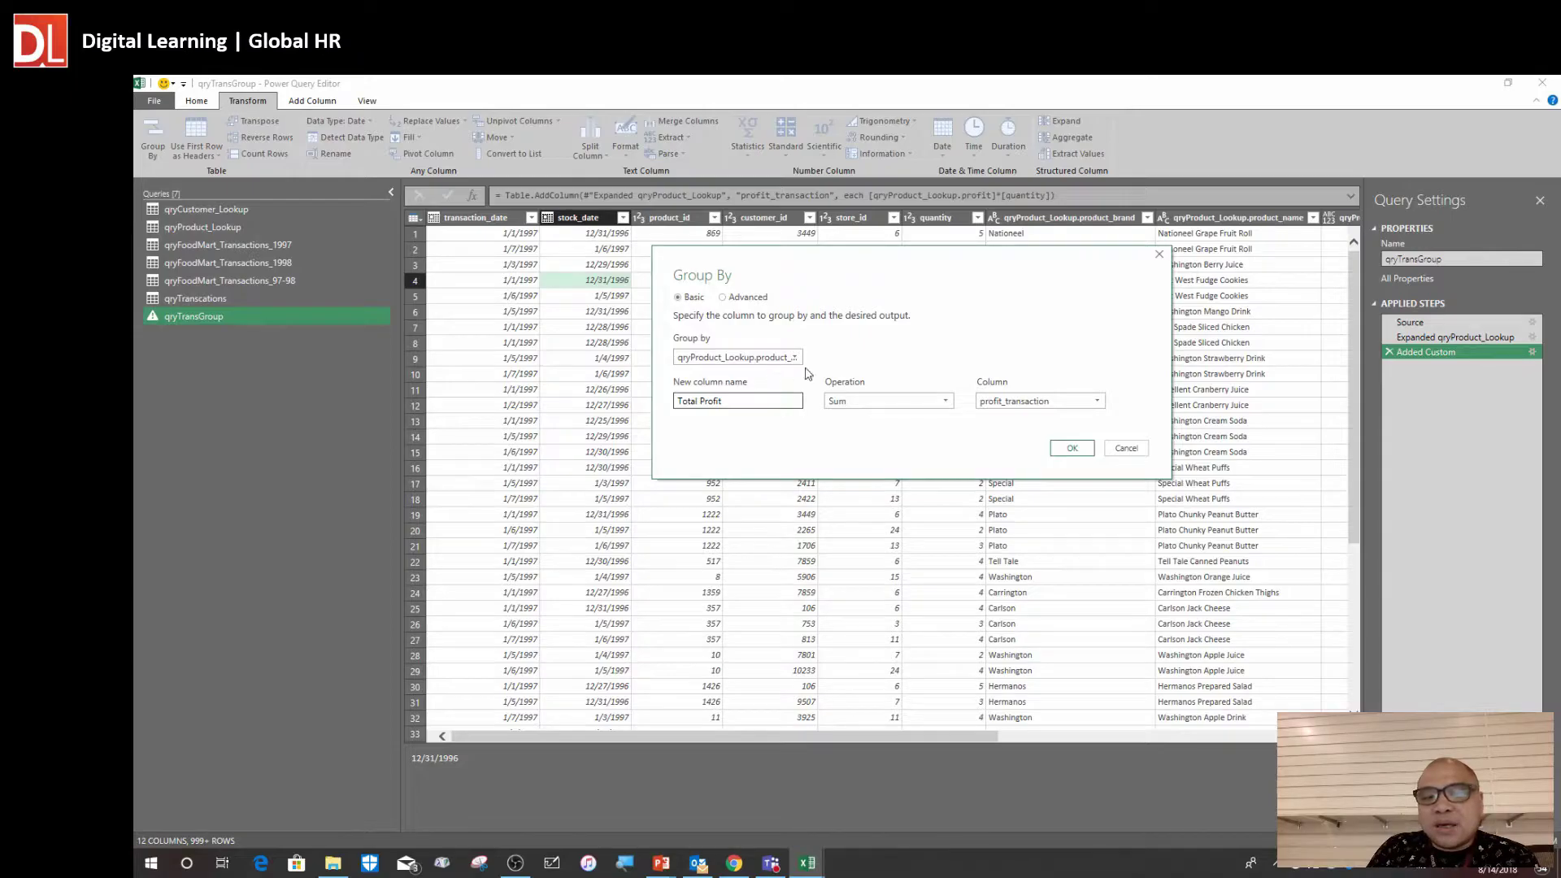
{"action": "left_click", "coordinate": [1071, 452]}
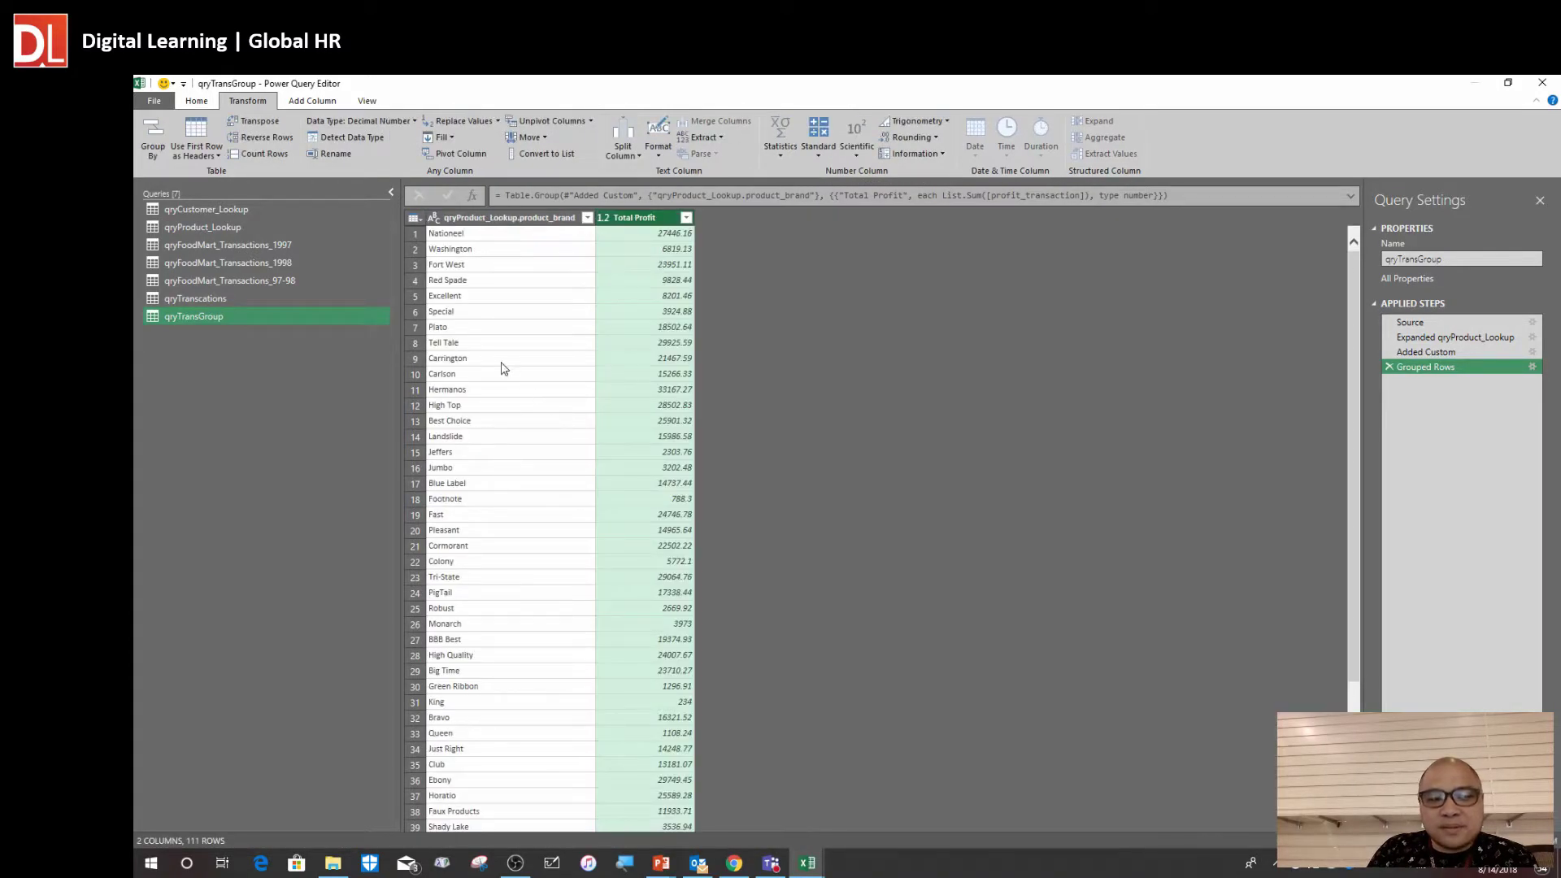
Examine the grouped brands and their Total Profit values throughout the qryTransGroup query
{"action": "left_click", "coordinate": [505, 363]}
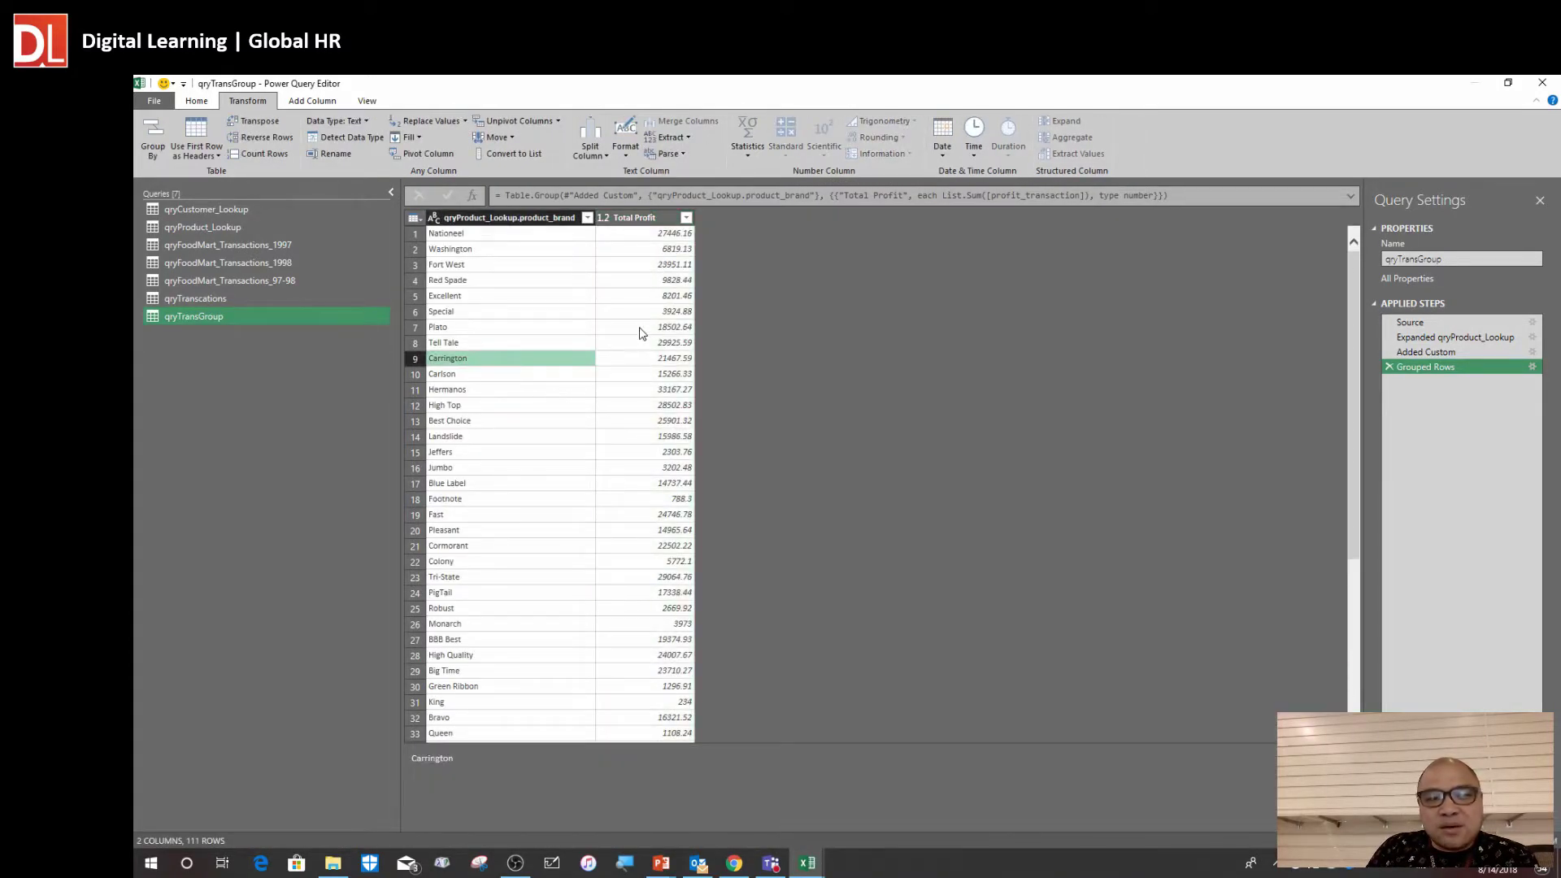
{"action": "left_click", "coordinate": [660, 279]}
{"action": "left_click", "coordinate": [504, 249]}
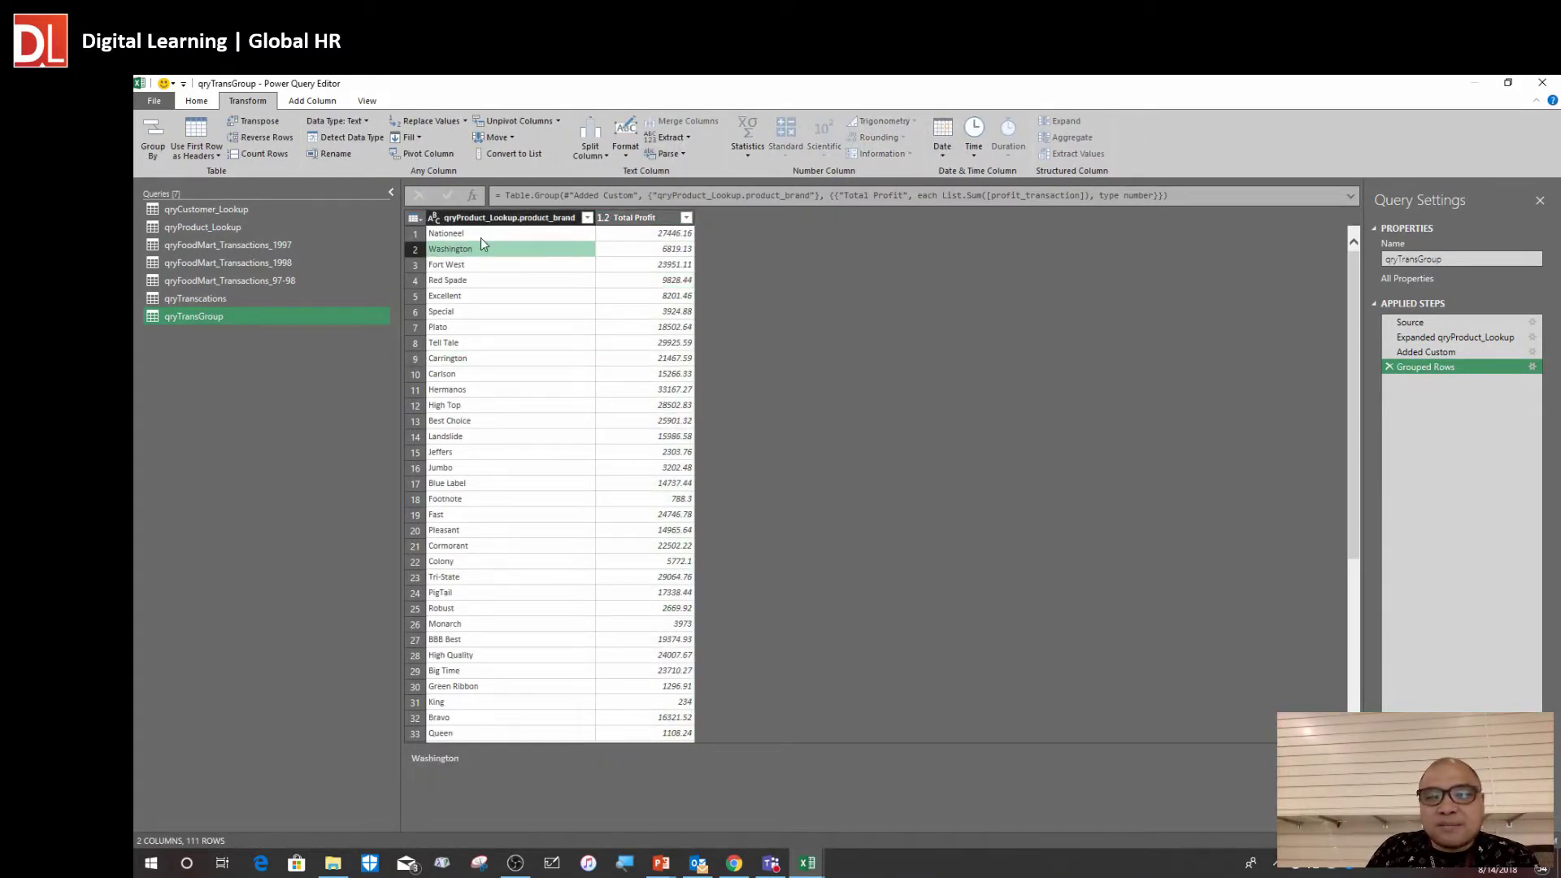
{"action": "left_click", "coordinate": [519, 237]}
{"action": "left_click", "coordinate": [521, 283]}
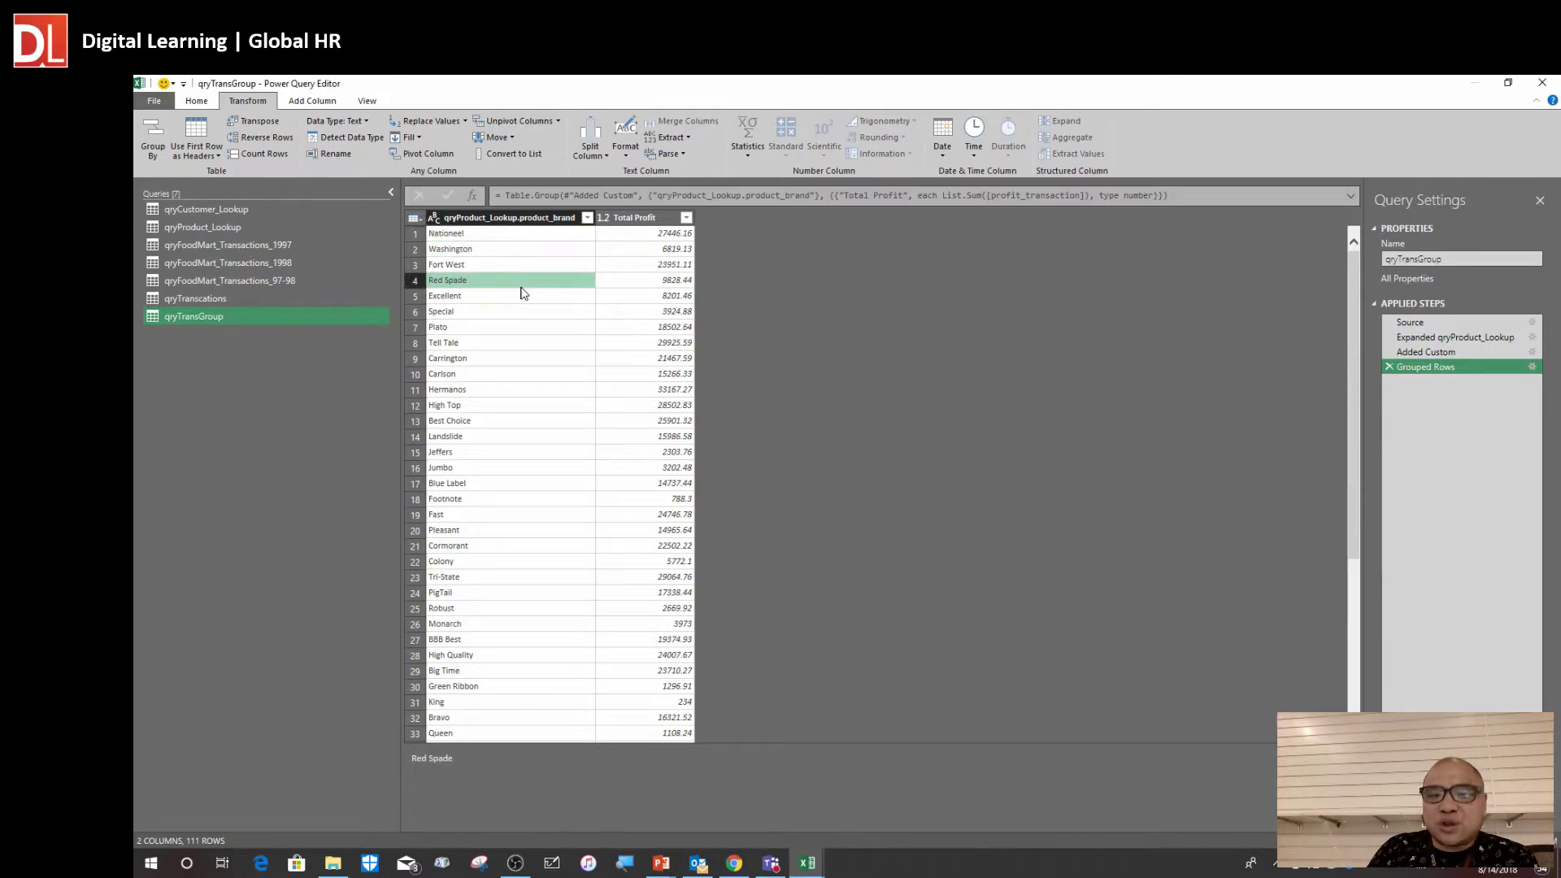
{"action": "left_click", "coordinate": [528, 237]}
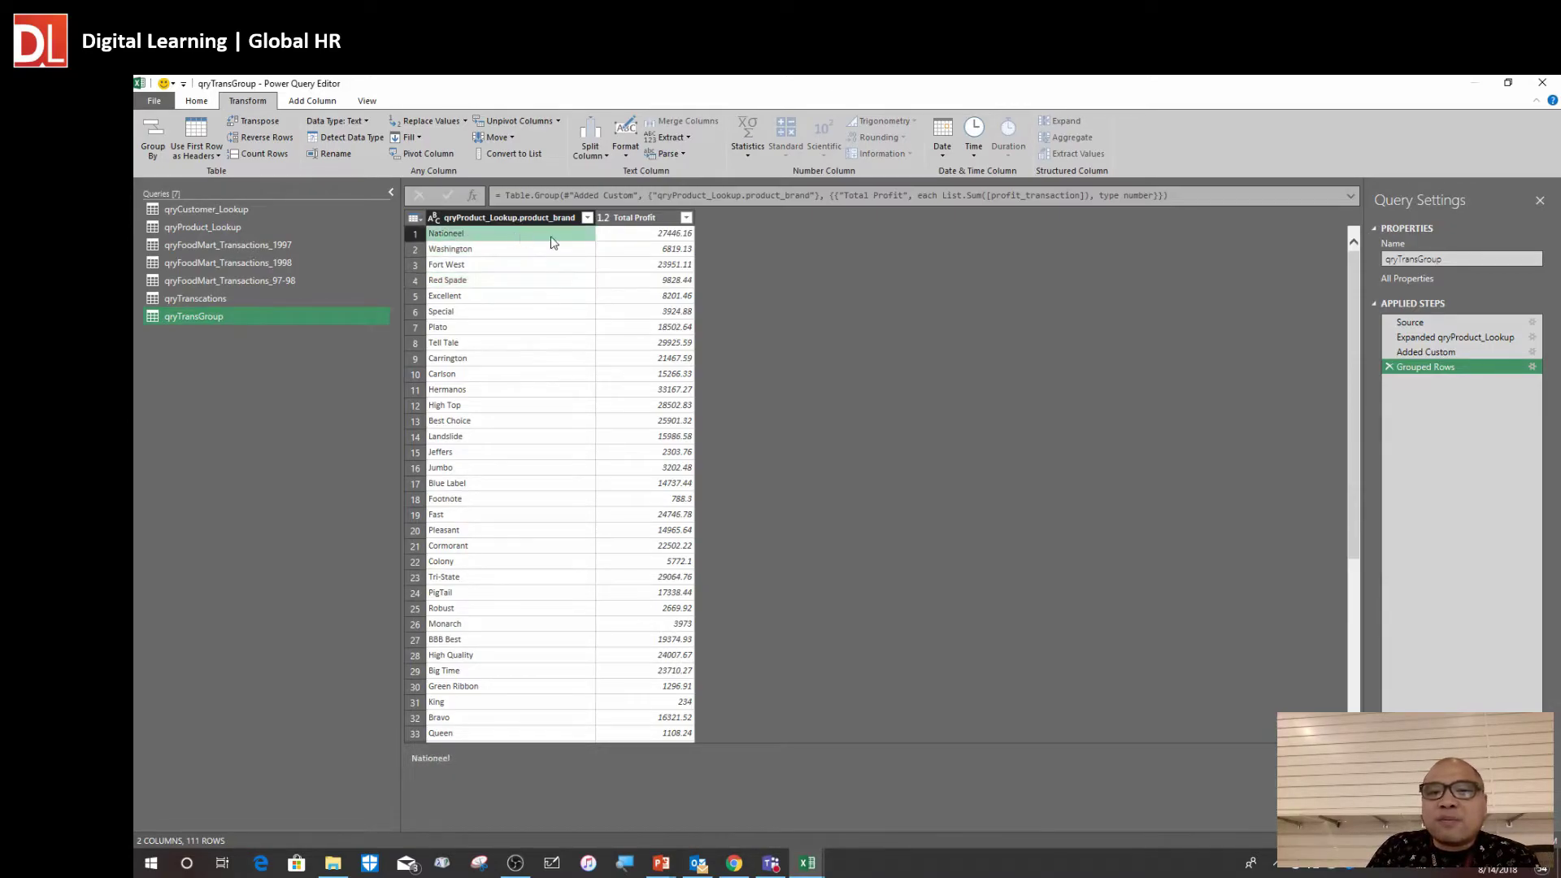
{"action": "left_click", "coordinate": [648, 237]}
{"action": "left_click", "coordinate": [646, 311]}
{"action": "left_click", "coordinate": [634, 484]}
{"action": "left_click", "coordinate": [646, 733]}
{"action": "scroll", "coordinate": [609, 556], "scroll_direction": "down", "scroll_amount": 1}
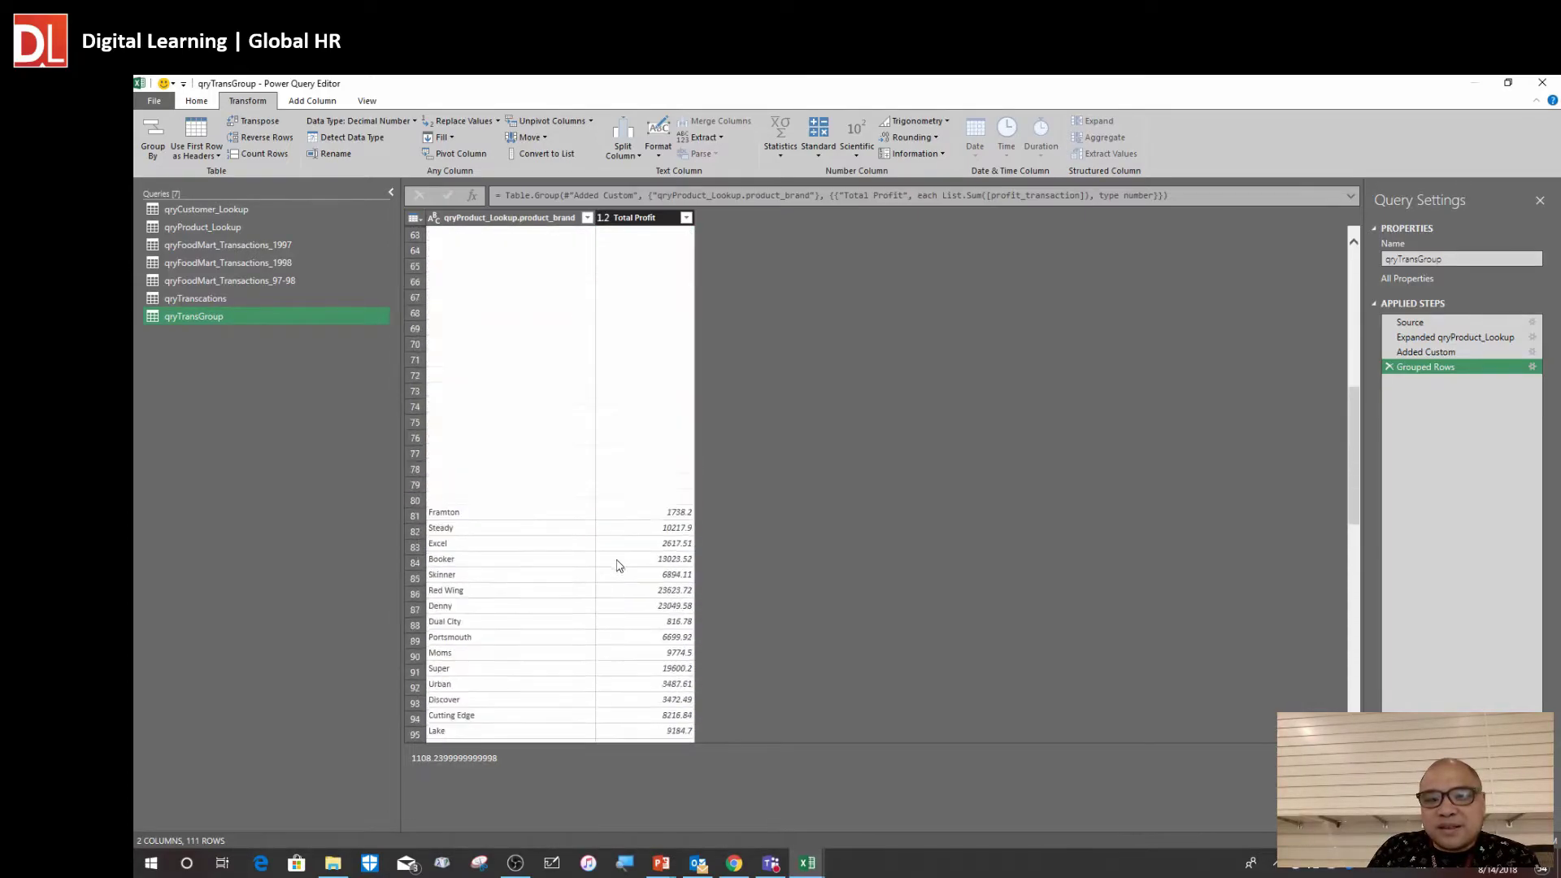
{"action": "scroll", "coordinate": [513, 425], "scroll_direction": "up", "scroll_amount": 1}
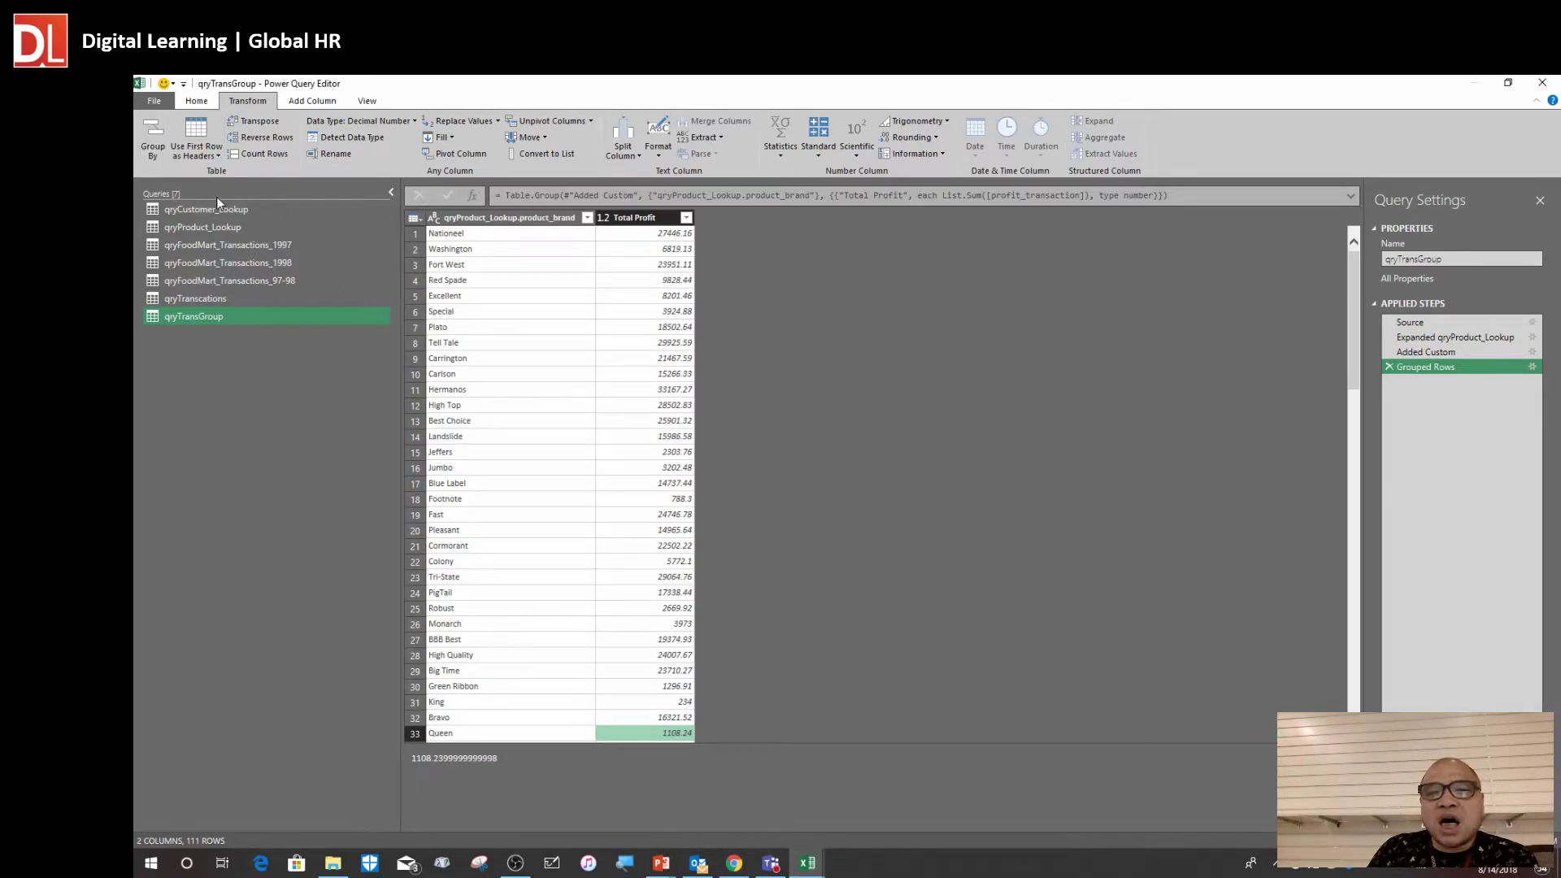
Close the query editor and load the grouped qryTransGroup query into a new worksheet
{"action": "left_click", "coordinate": [158, 100]}
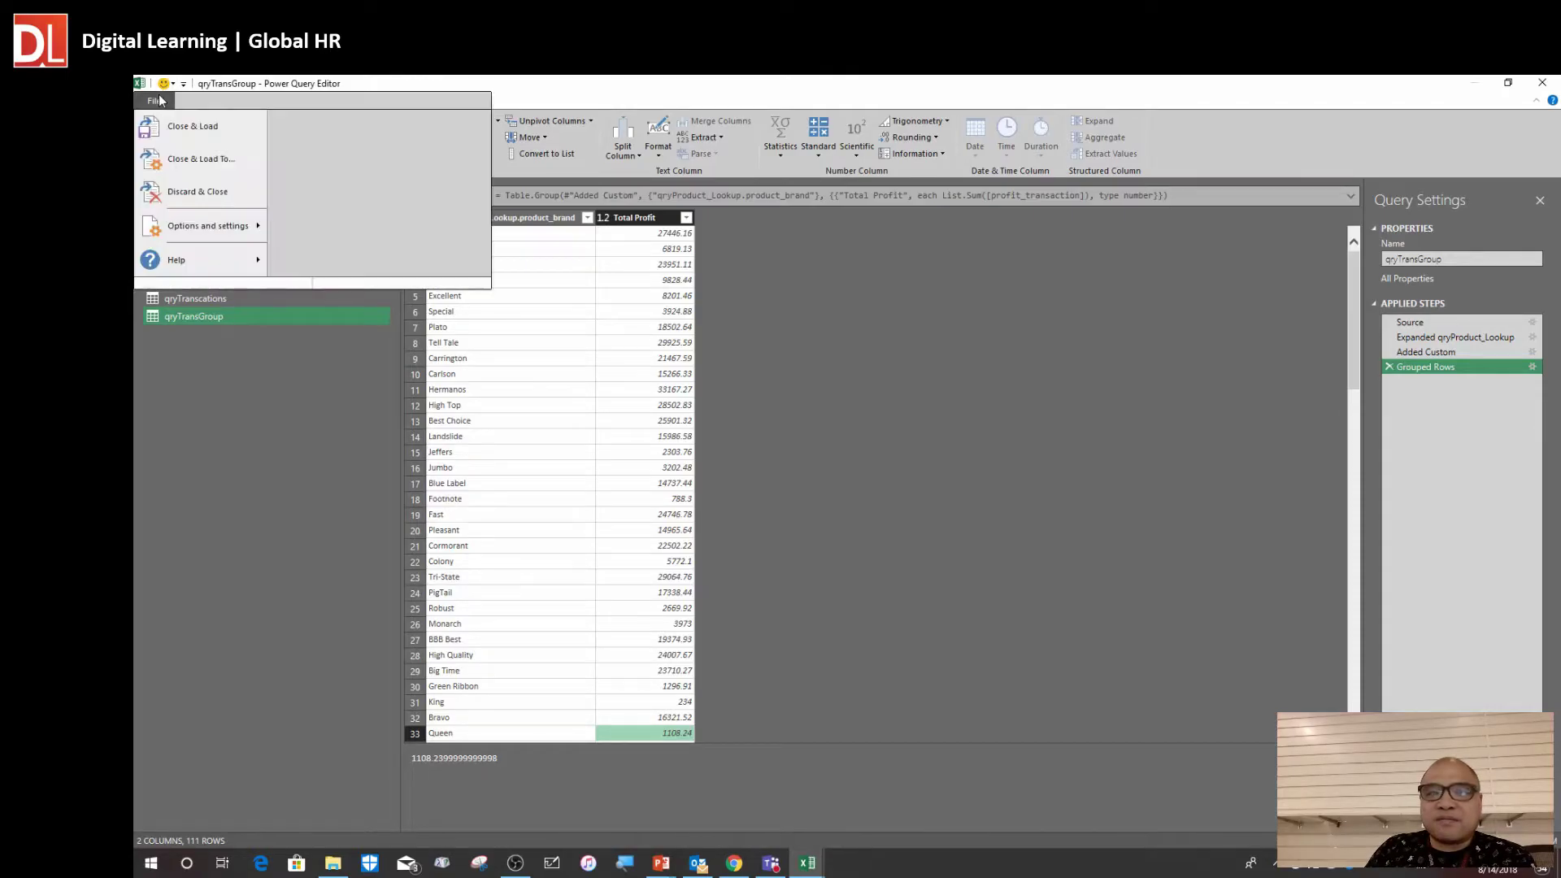
{"action": "left_click", "coordinate": [195, 130]}
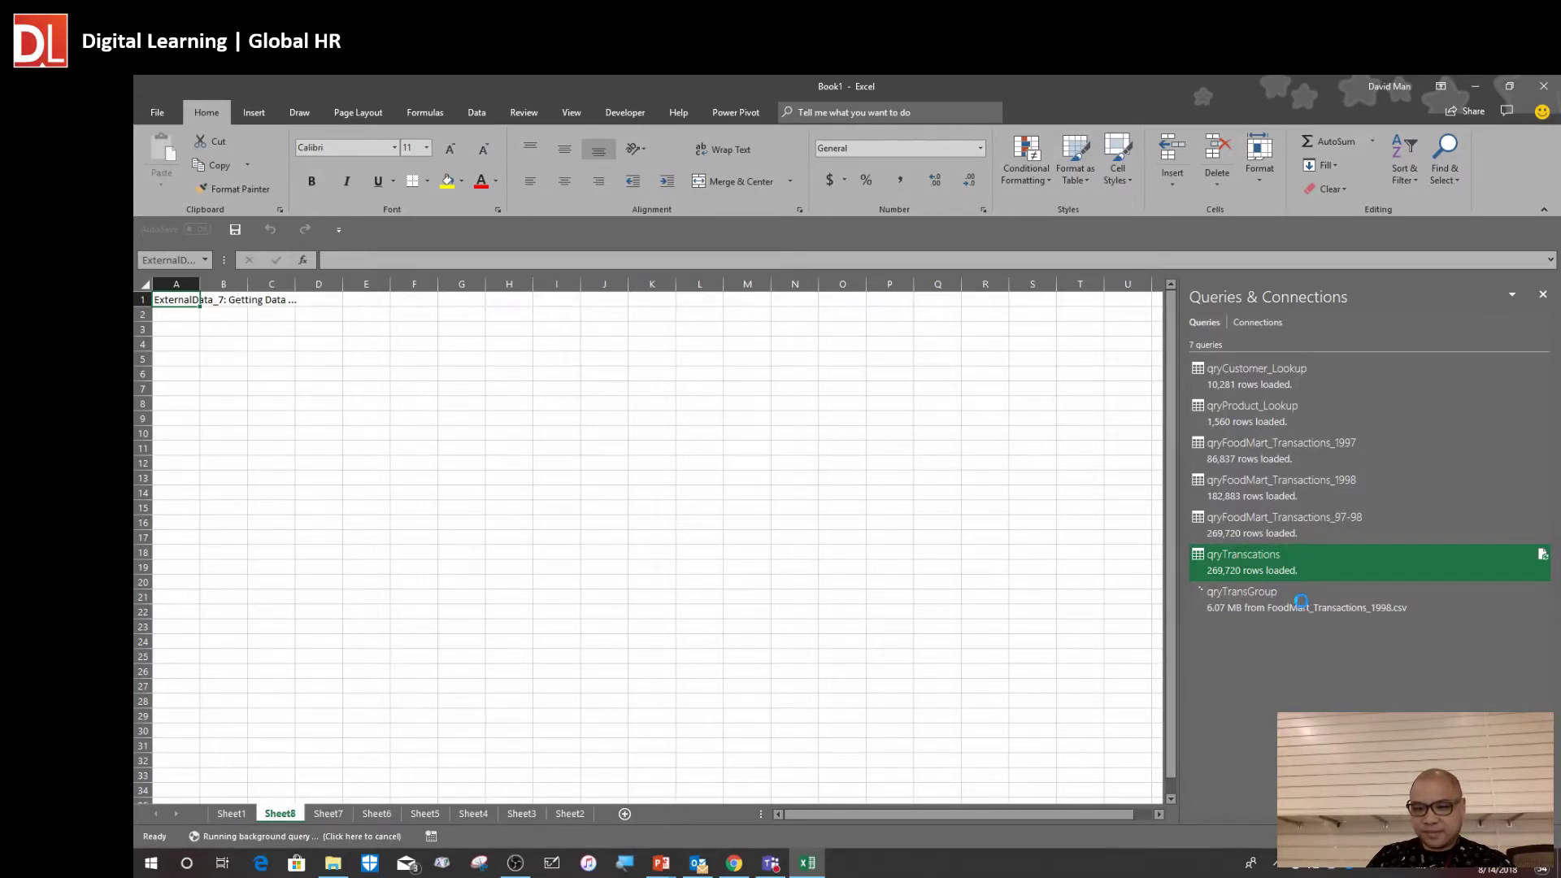
{"action": "left_click", "coordinate": [269, 461]}
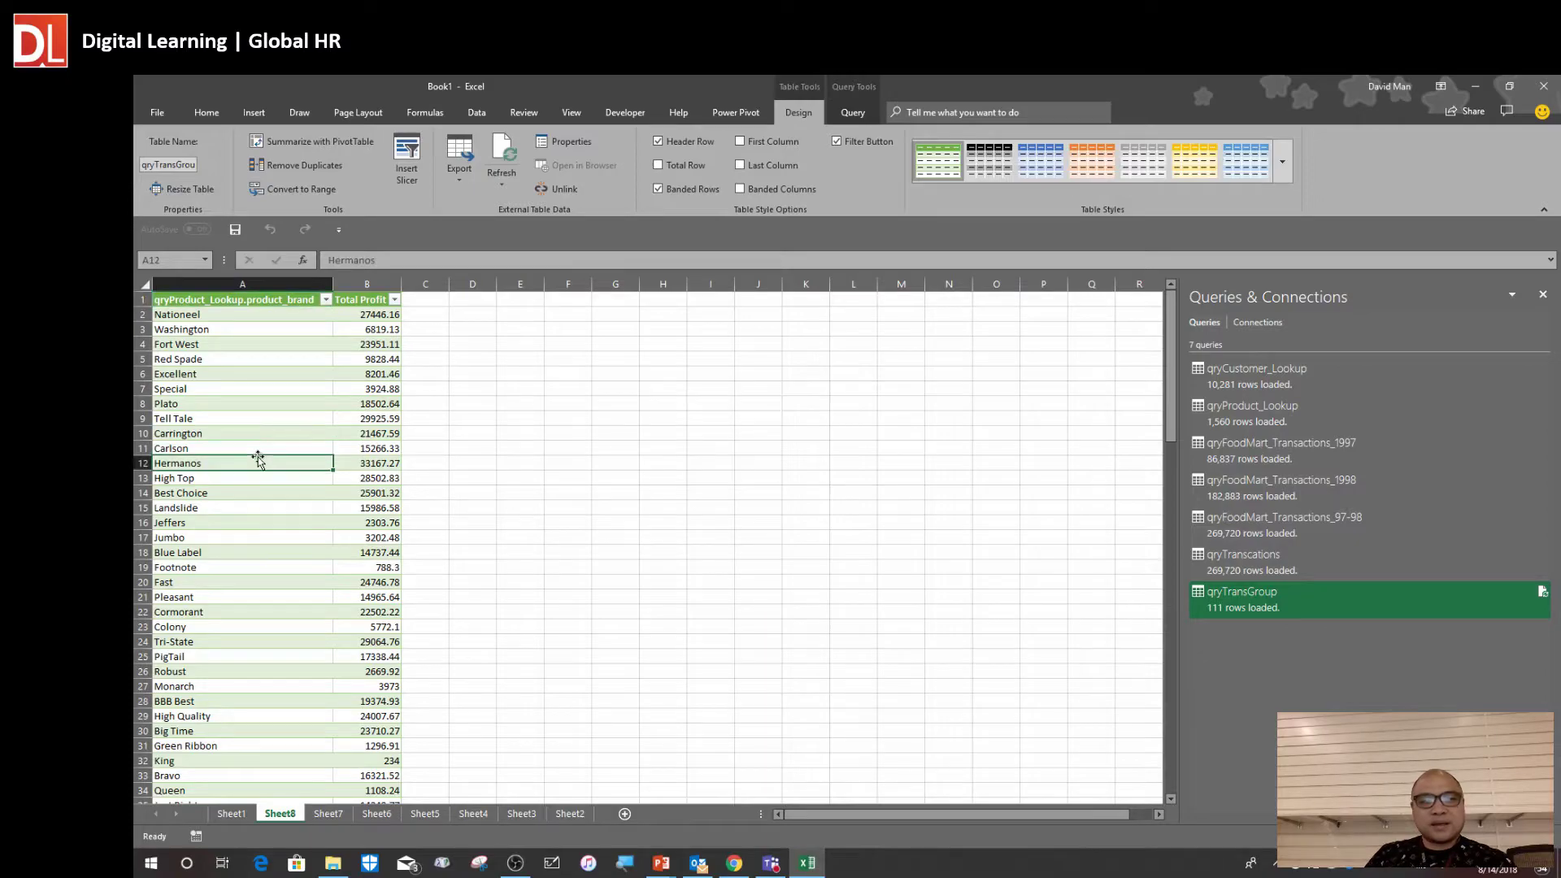
Widen the Total Profit column on Sheet8 and look over the loaded brand totals
{"action": "left_click_drag", "start_coordinate": [333, 278], "coordinate": [584, 284]}
{"action": "scroll", "coordinate": [466, 503], "scroll_direction": "down", "scroll_amount": 6}
{"action": "scroll", "coordinate": [466, 504], "scroll_direction": "up", "scroll_amount": 6}
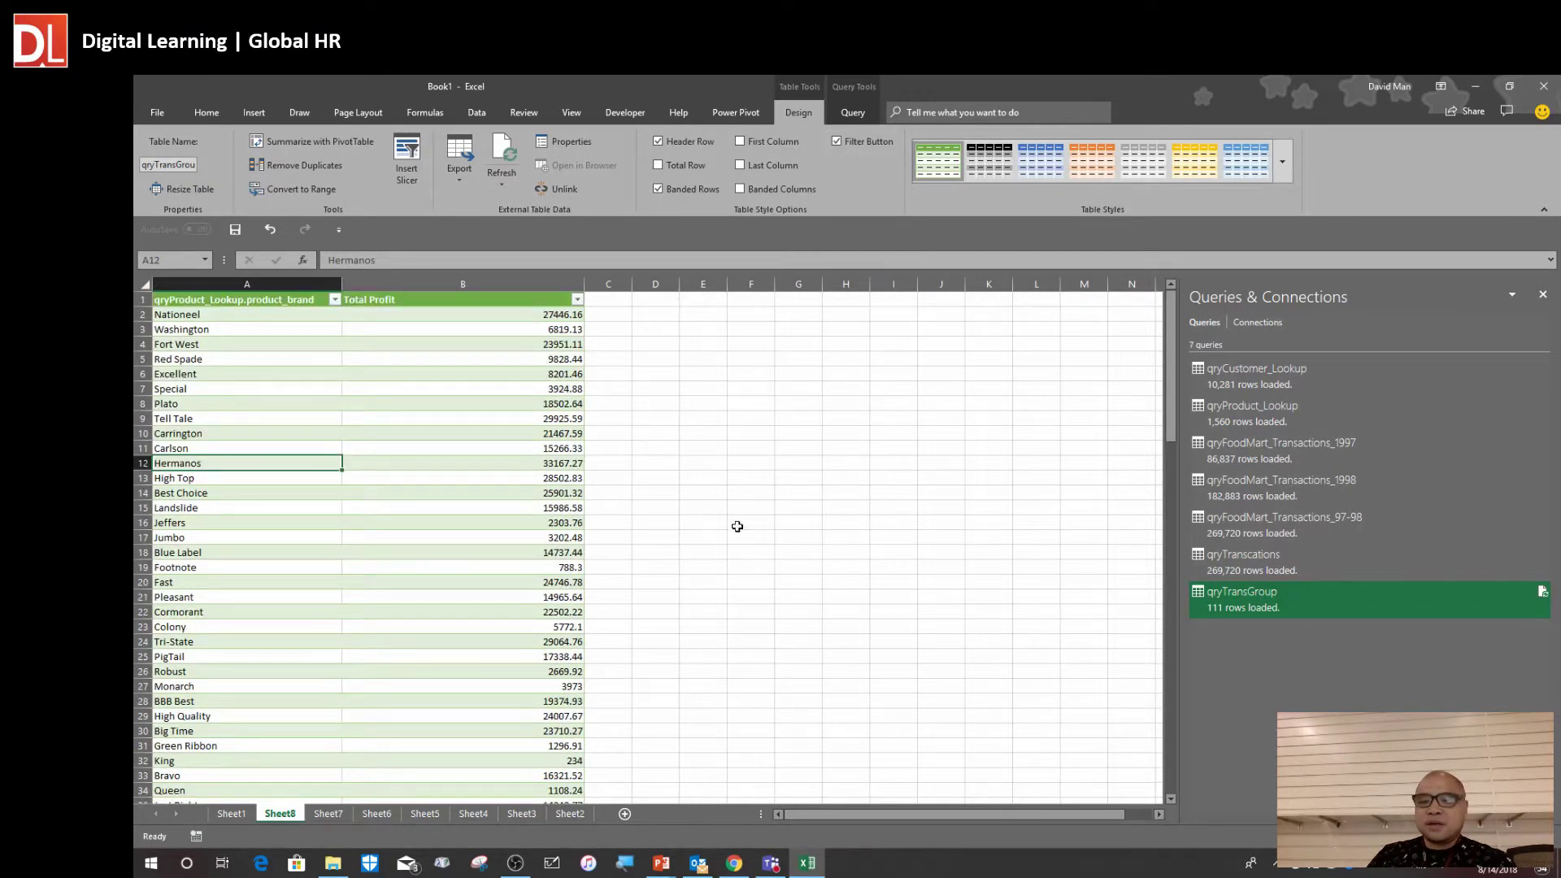
{"action": "left_click", "coordinate": [453, 475]}
{"action": "left_click", "coordinate": [465, 317]}
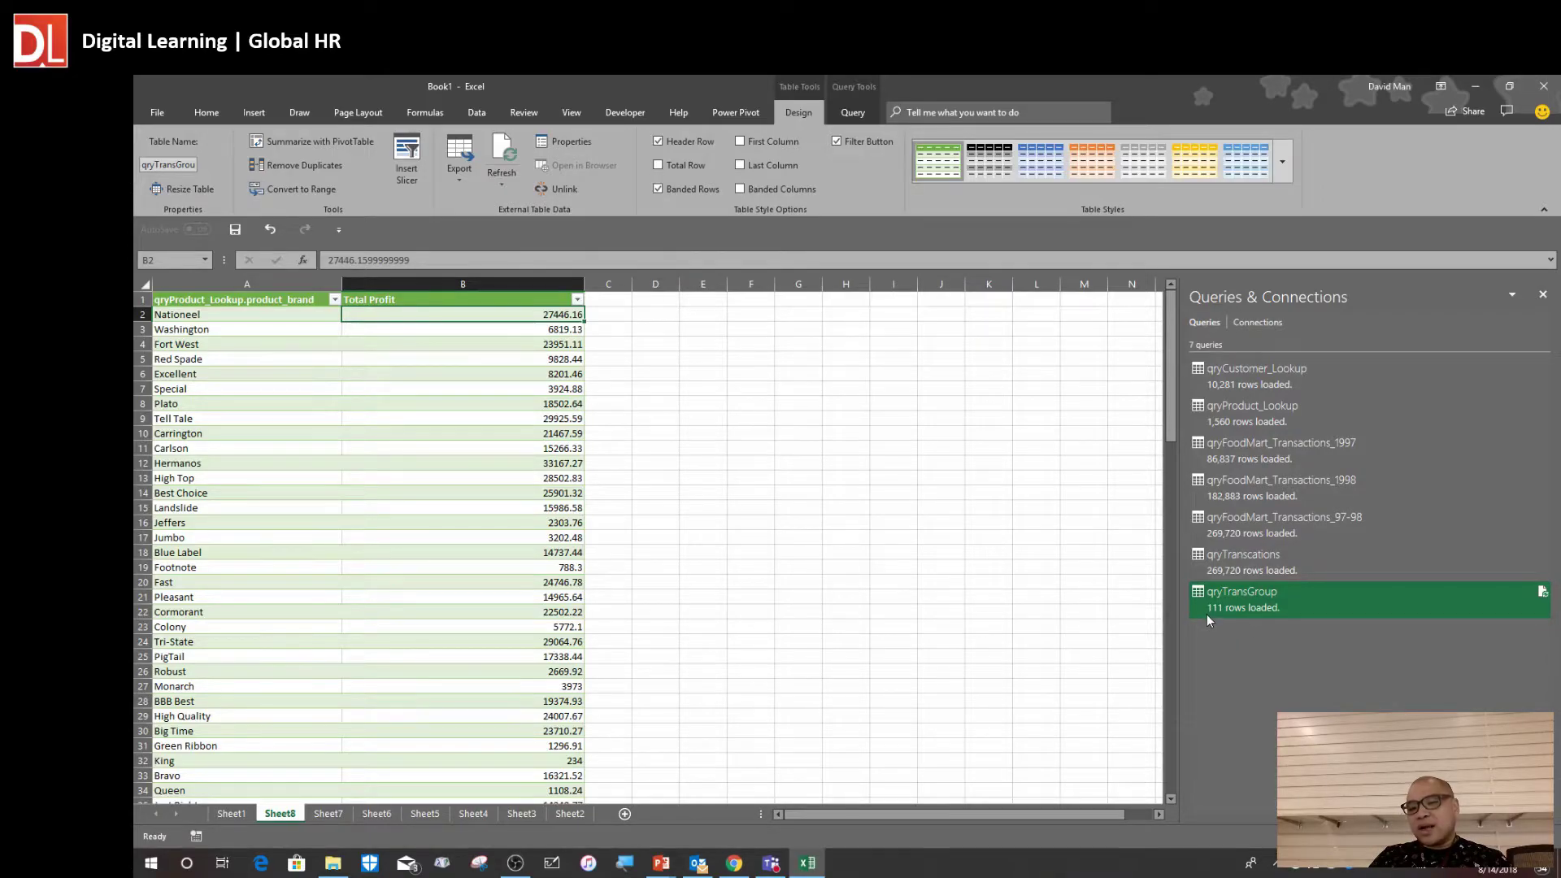
{"action": "mouse_move", "coordinate": [1214, 619]}
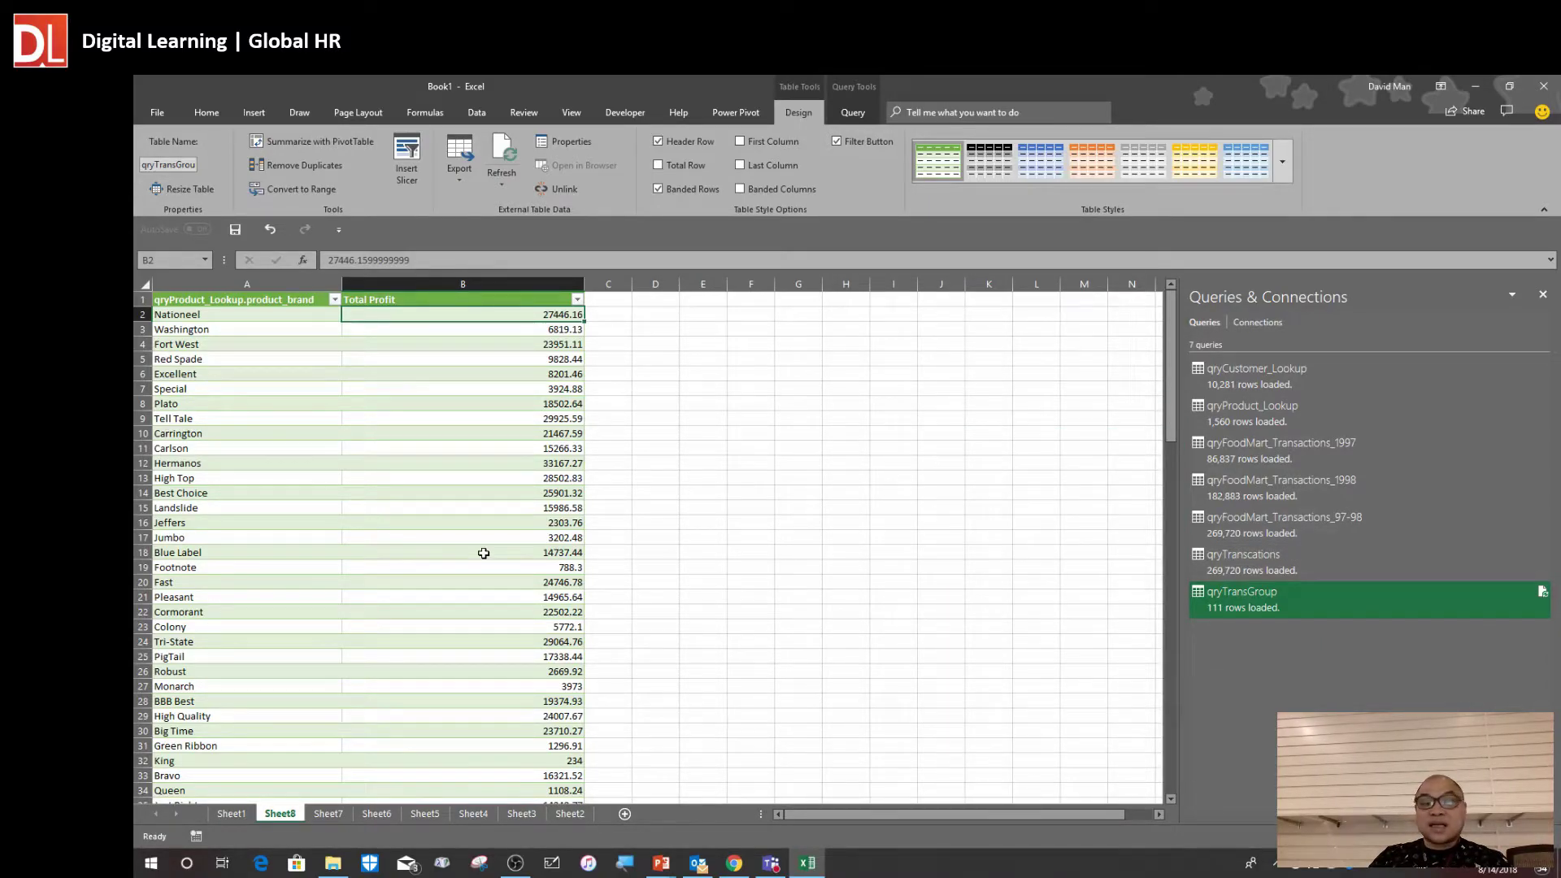
Format all Total Profit values from B2 down as dollar Accounting with two decimals, and narrow the column
{"action": "left_click", "coordinate": [465, 374]}
{"action": "left_click", "coordinate": [462, 314]}
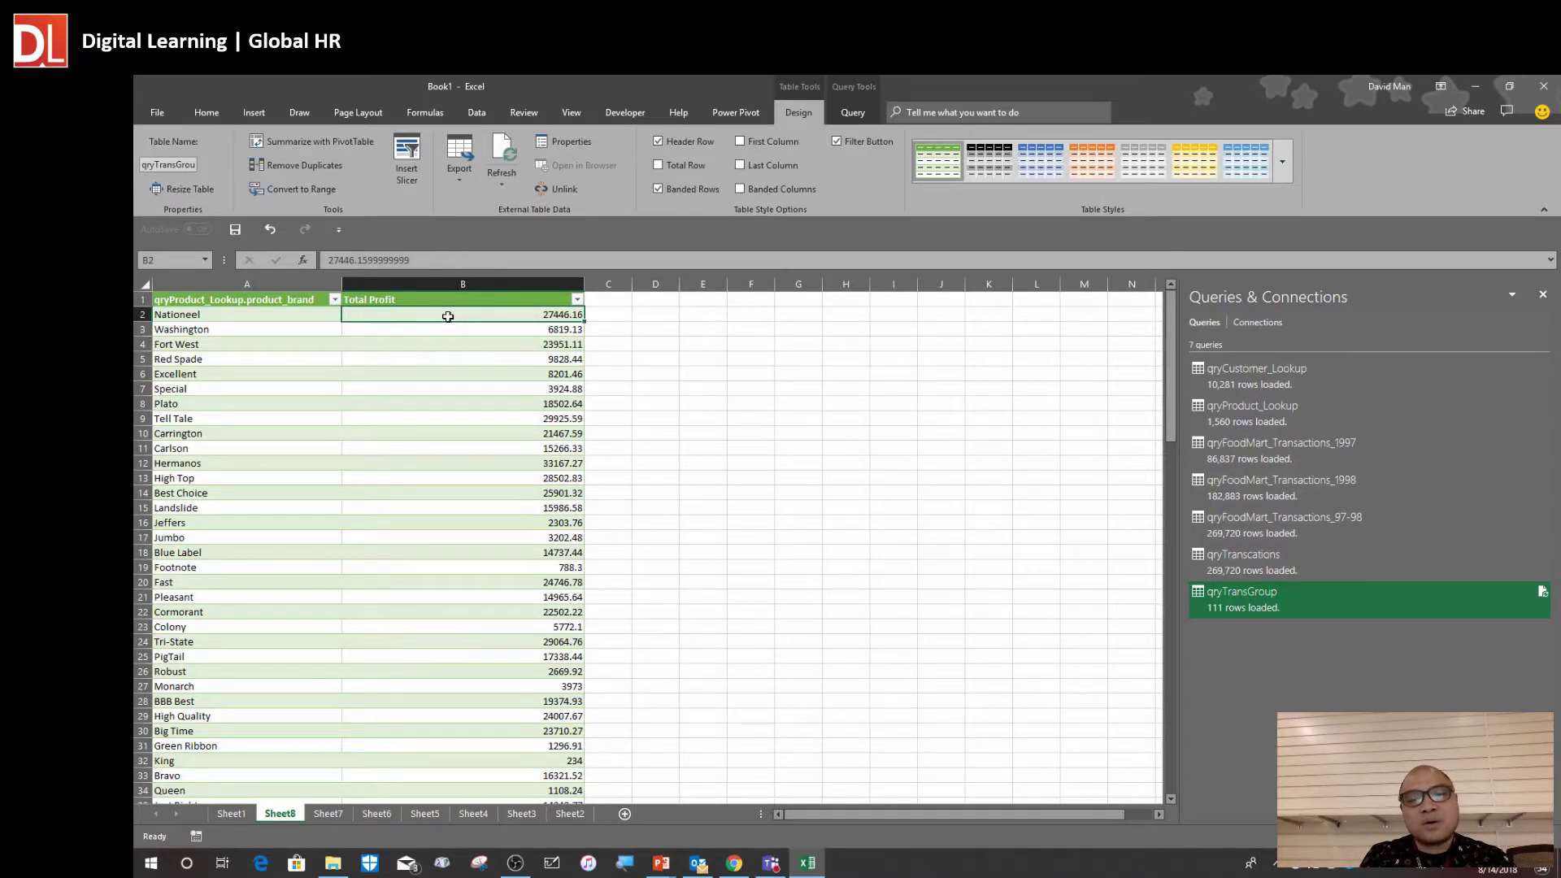
{"action": "key", "text": "ctrl+shift+Down"}
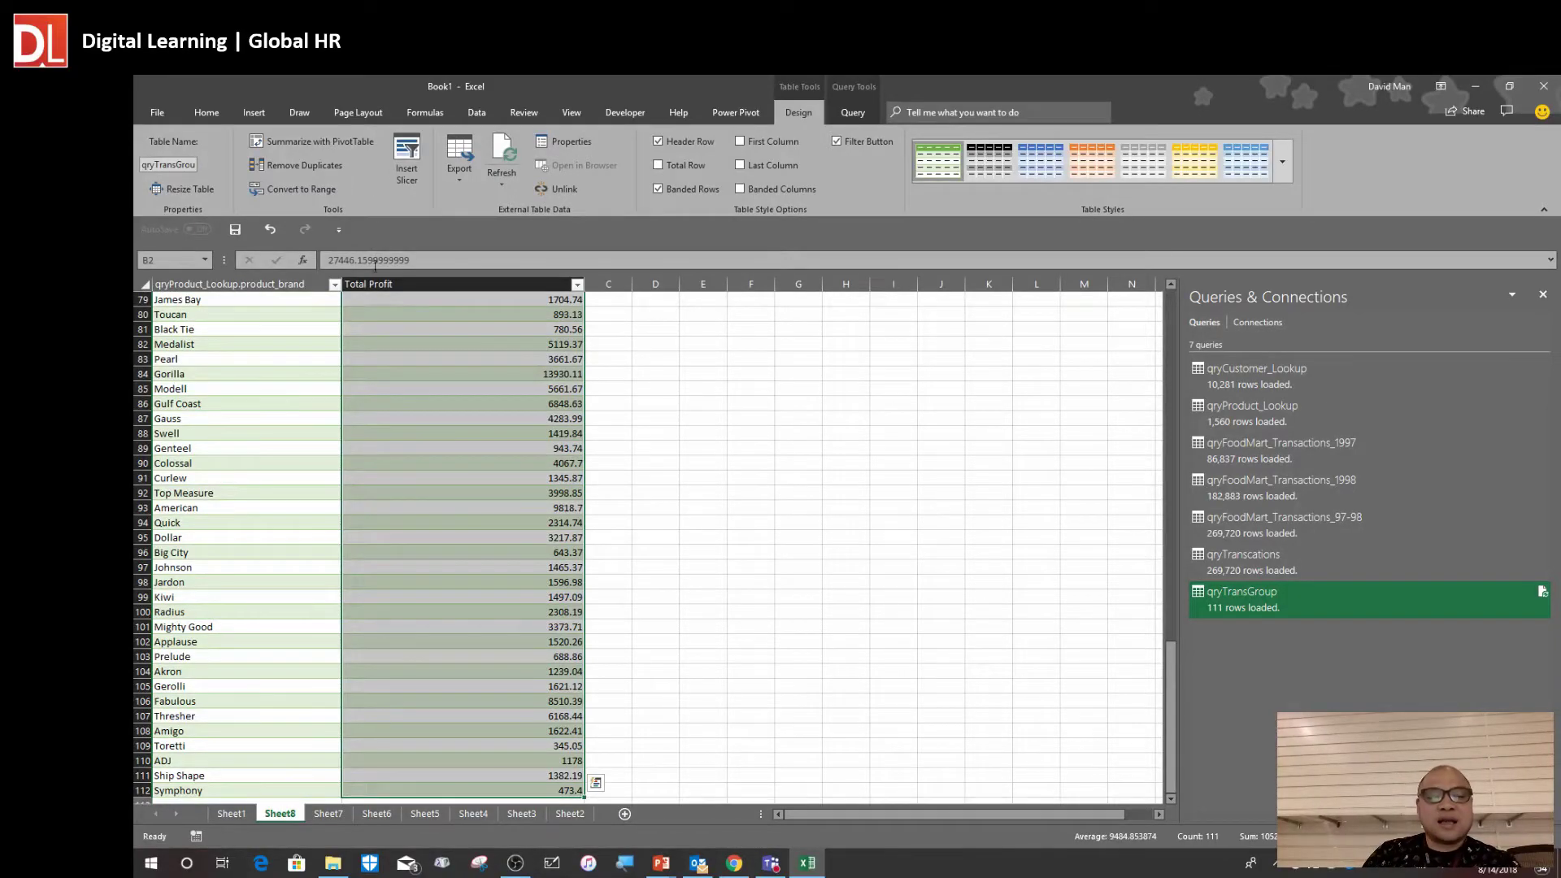
{"action": "scroll", "coordinate": [463, 386], "scroll_direction": "up", "scroll_amount": 20}
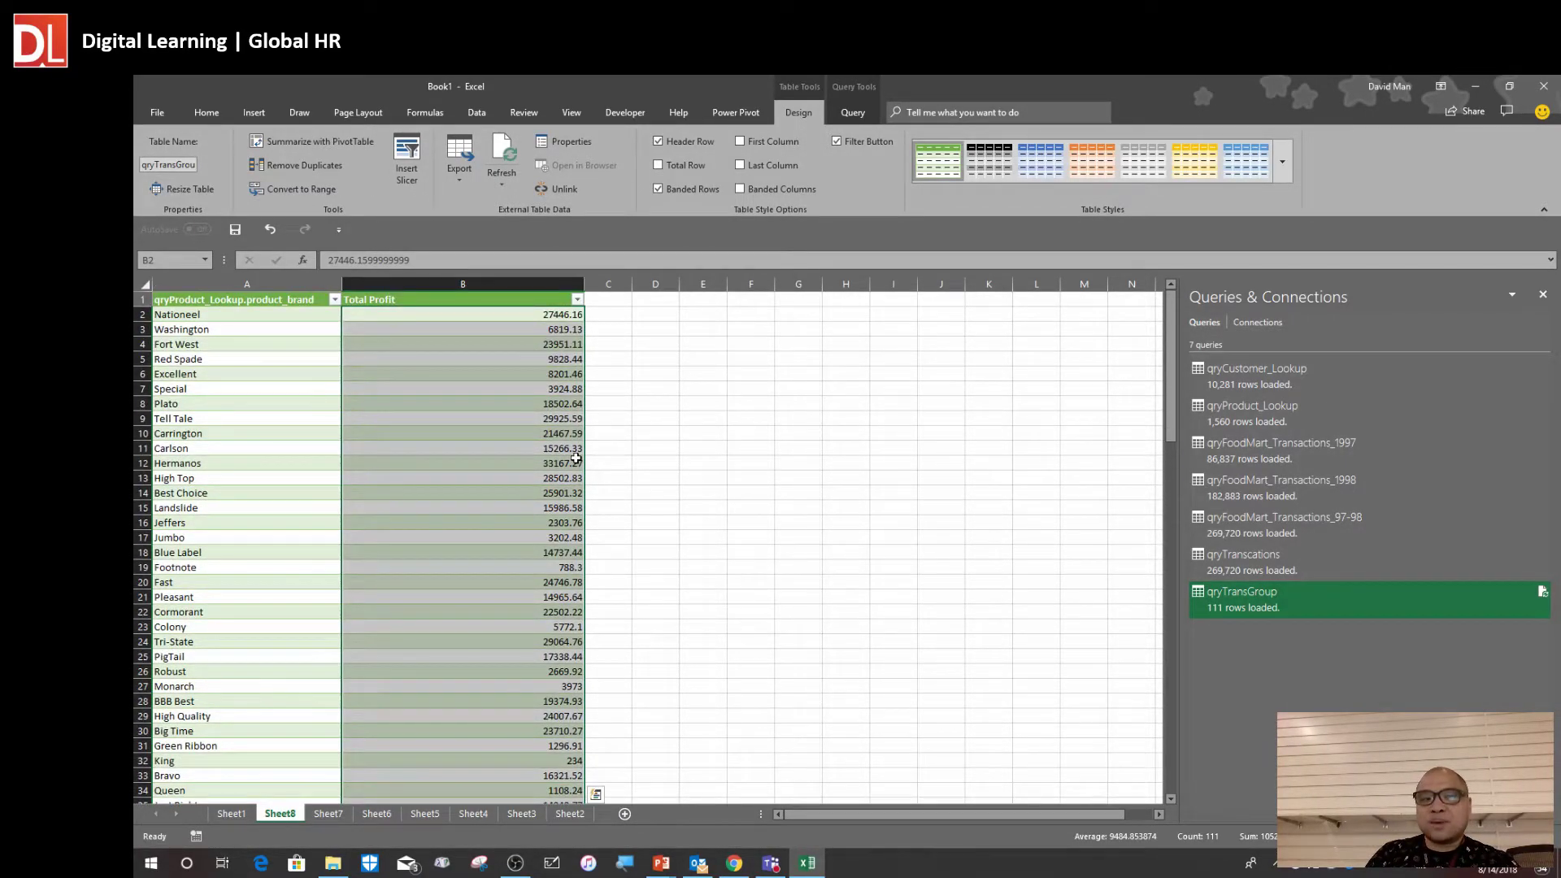
{"action": "left_click", "coordinate": [206, 116]}
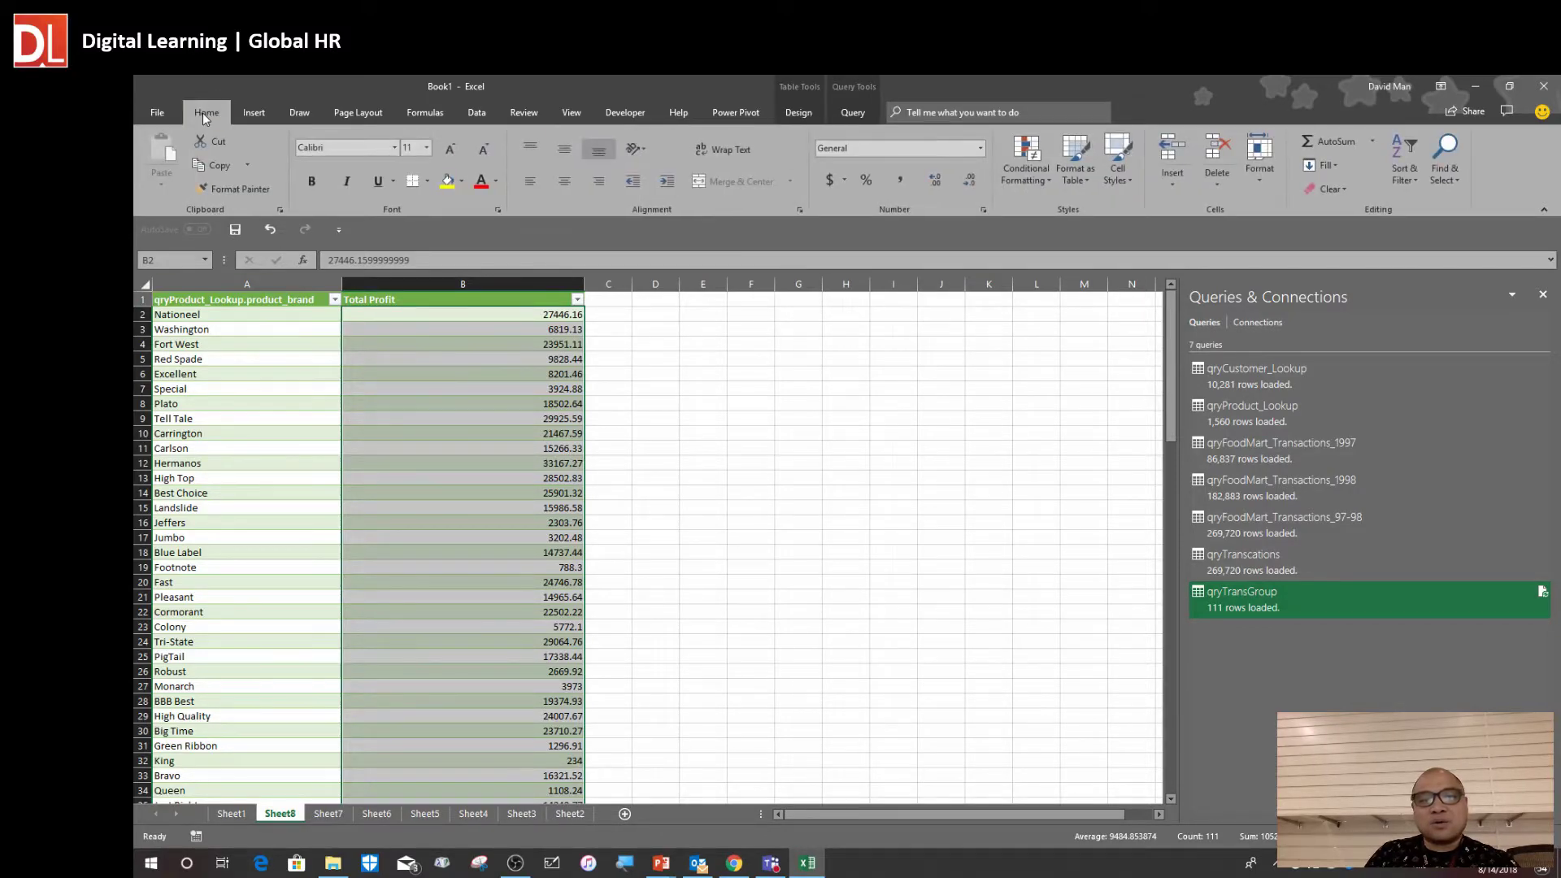
{"action": "left_click", "coordinate": [940, 177]}
{"action": "left_click", "coordinate": [961, 184]}
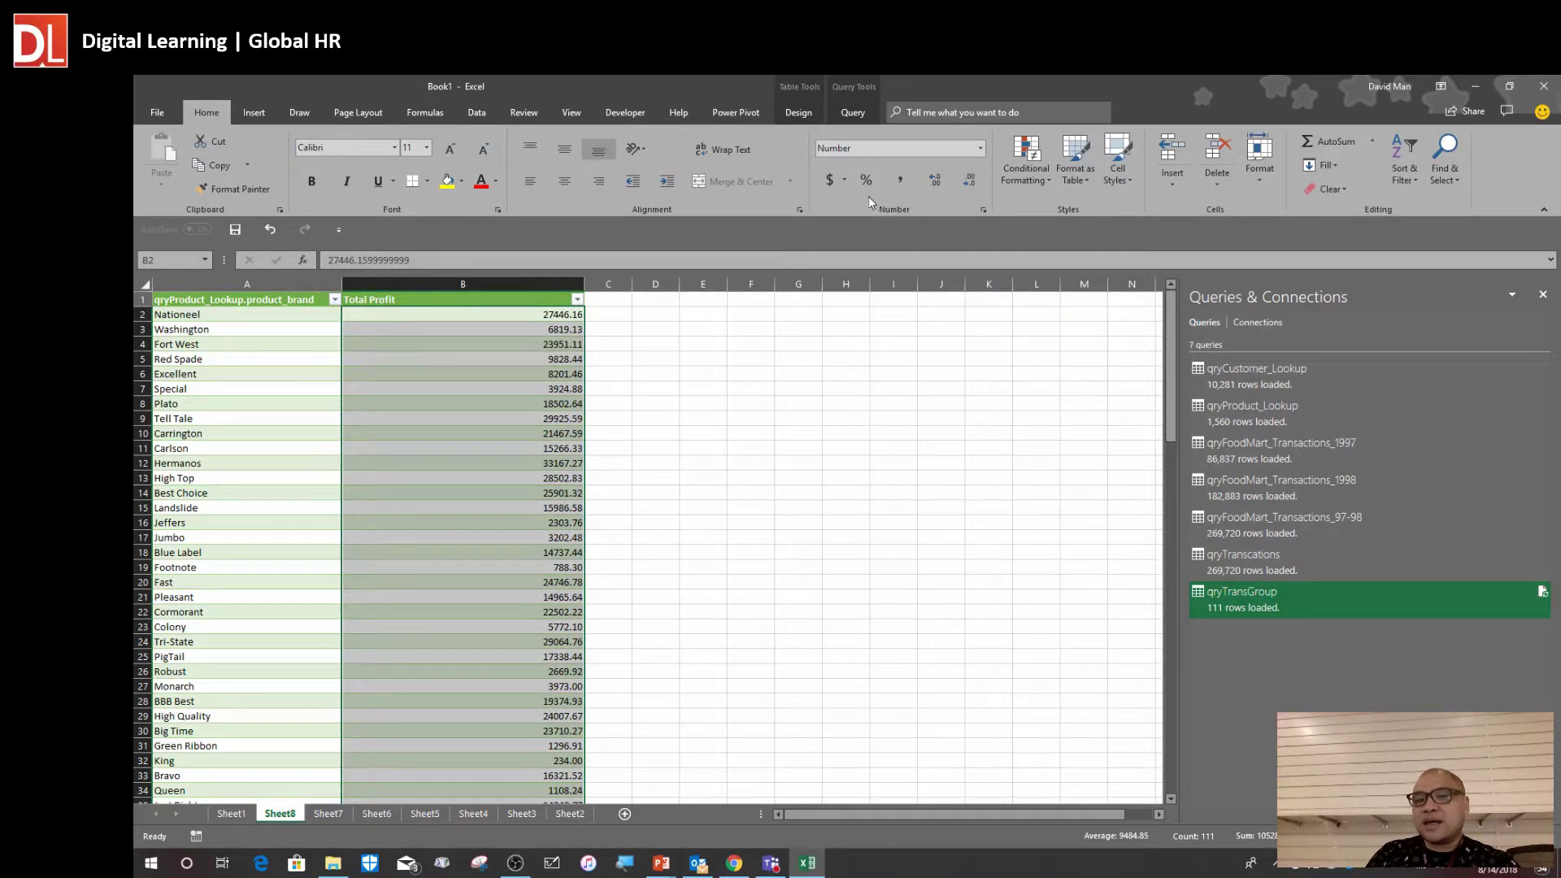
{"action": "left_click", "coordinate": [823, 183]}
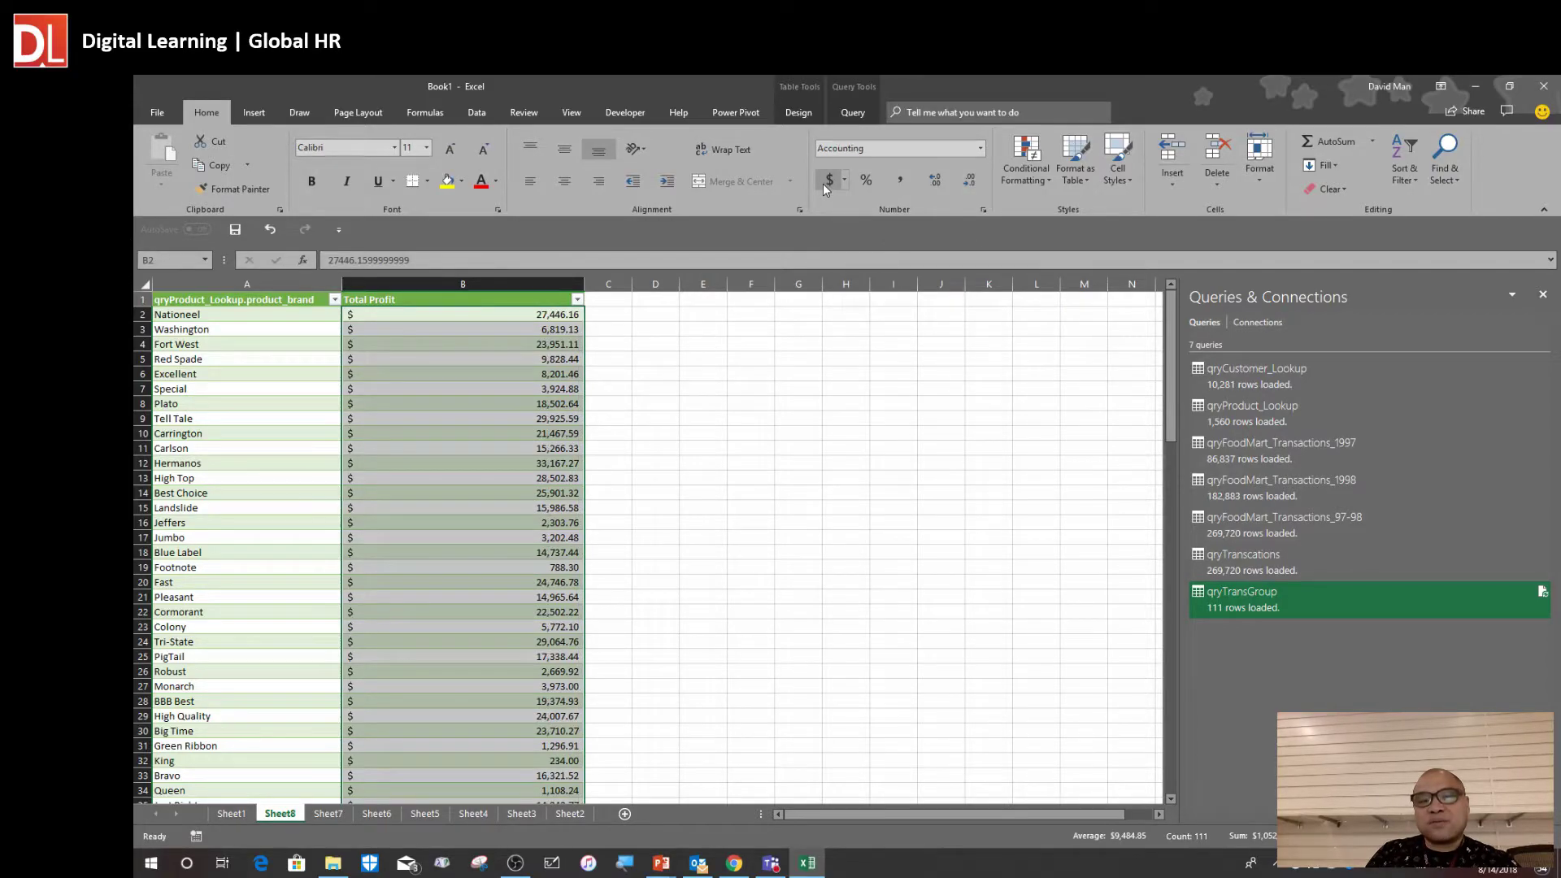
{"action": "left_click_drag", "start_coordinate": [584, 284], "coordinate": [498, 281]}
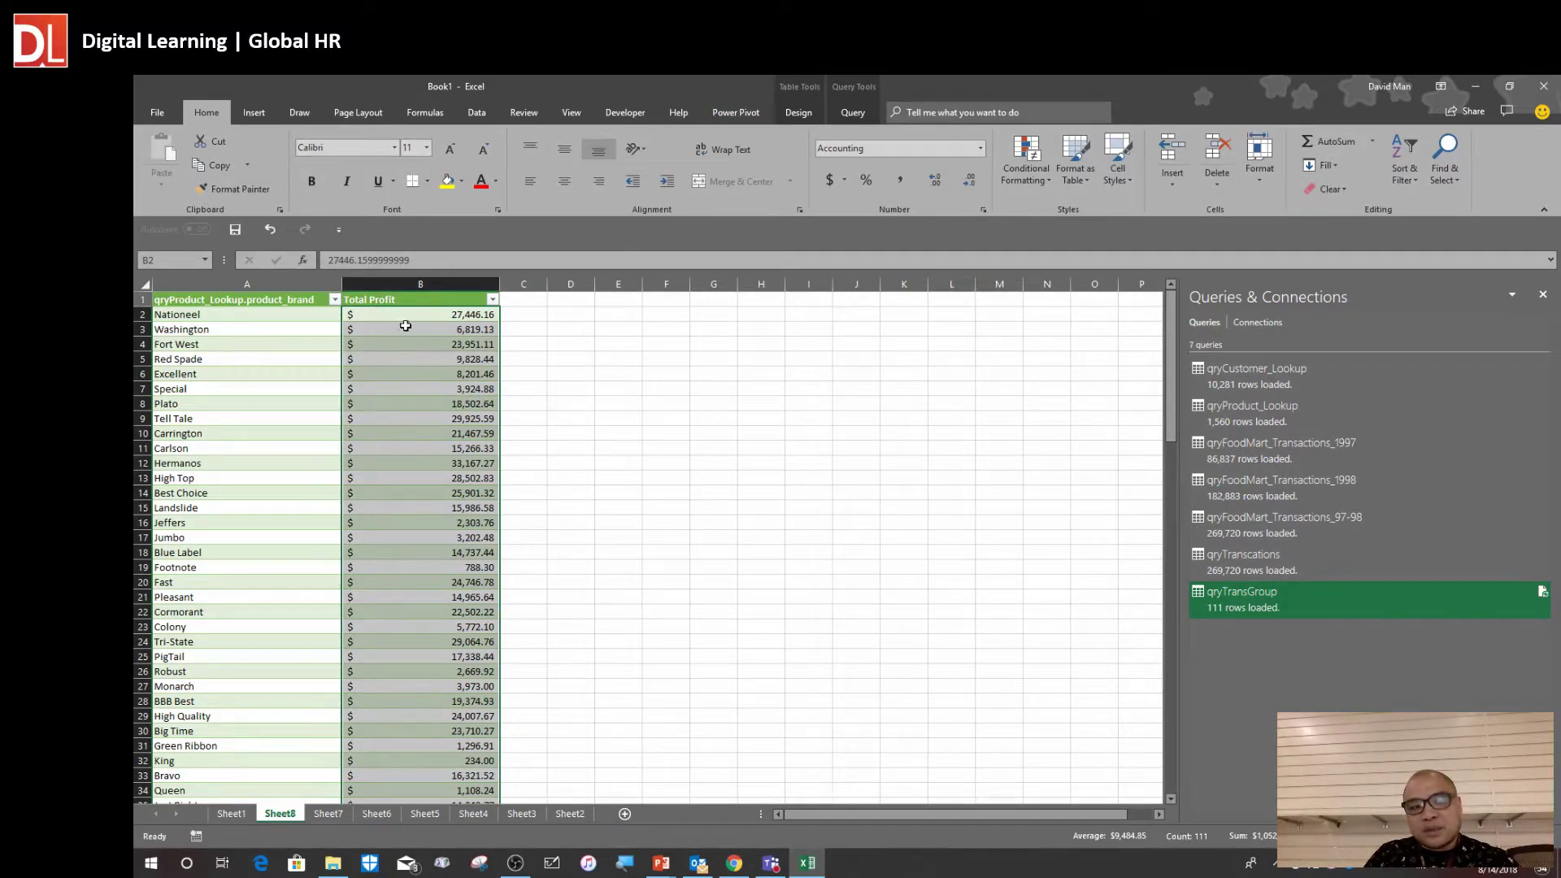
Apply conditional formatting with solid-fill light blue data bars to the Total Profit values
{"action": "left_click", "coordinate": [1036, 183]}
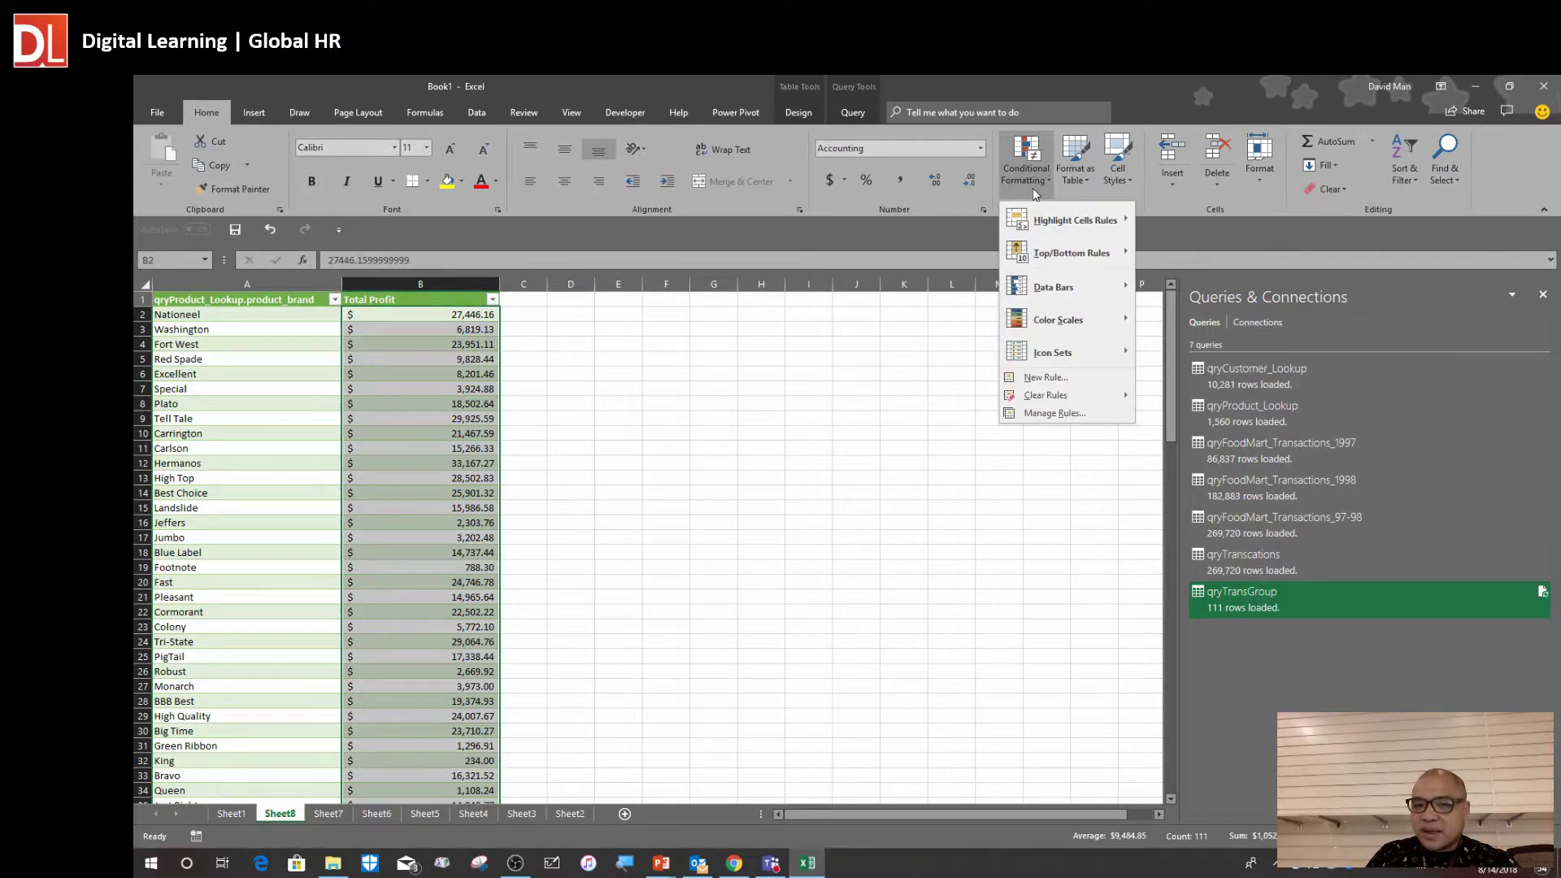
{"action": "mouse_move", "coordinate": [1077, 304]}
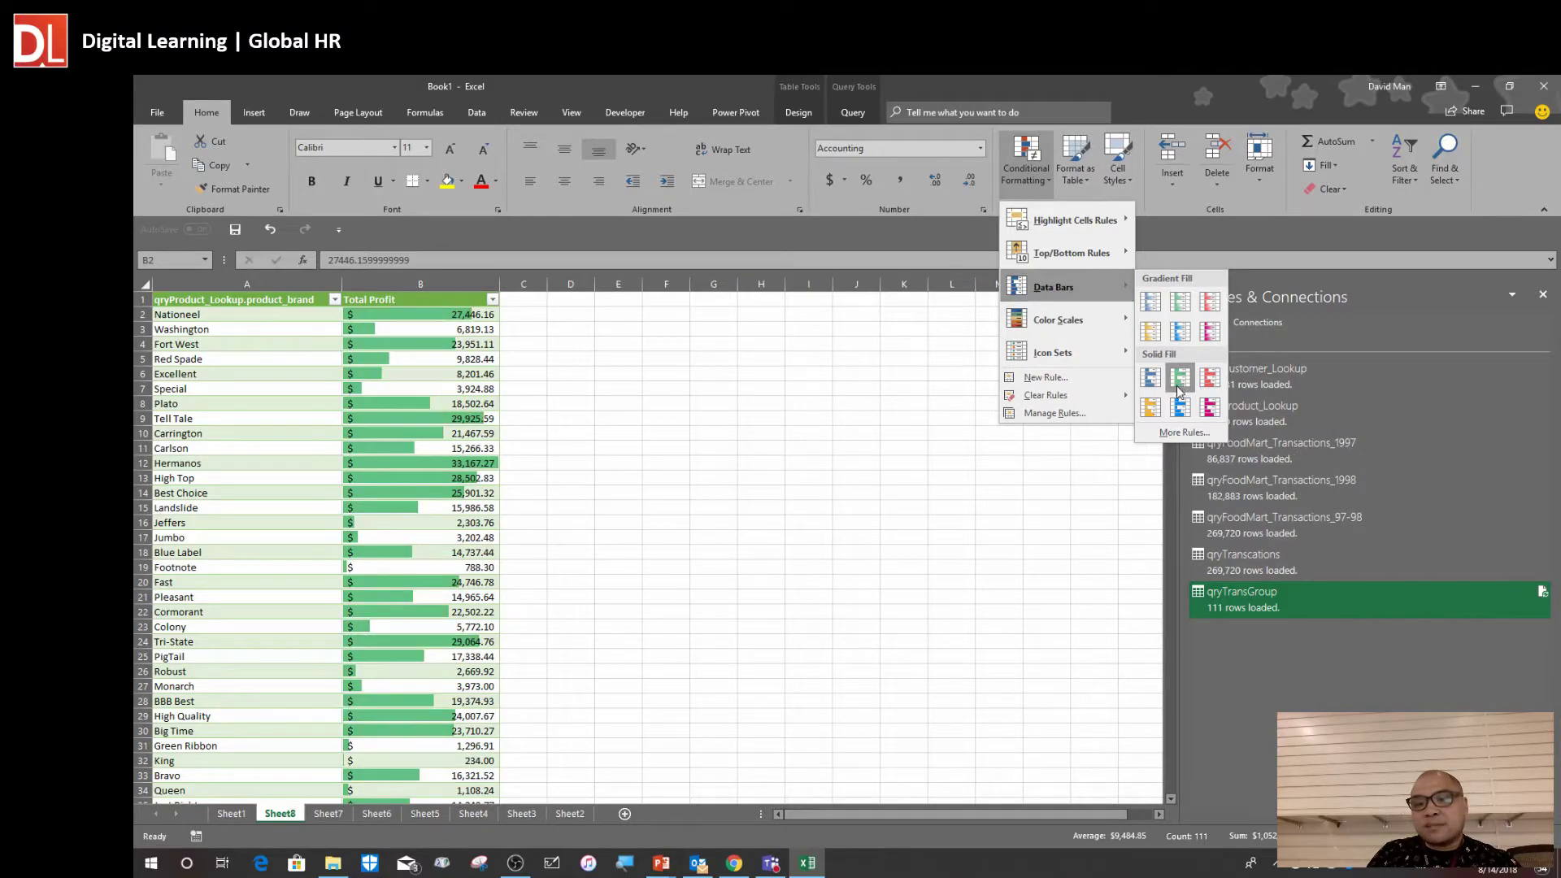
{"action": "left_click", "coordinate": [1183, 413]}
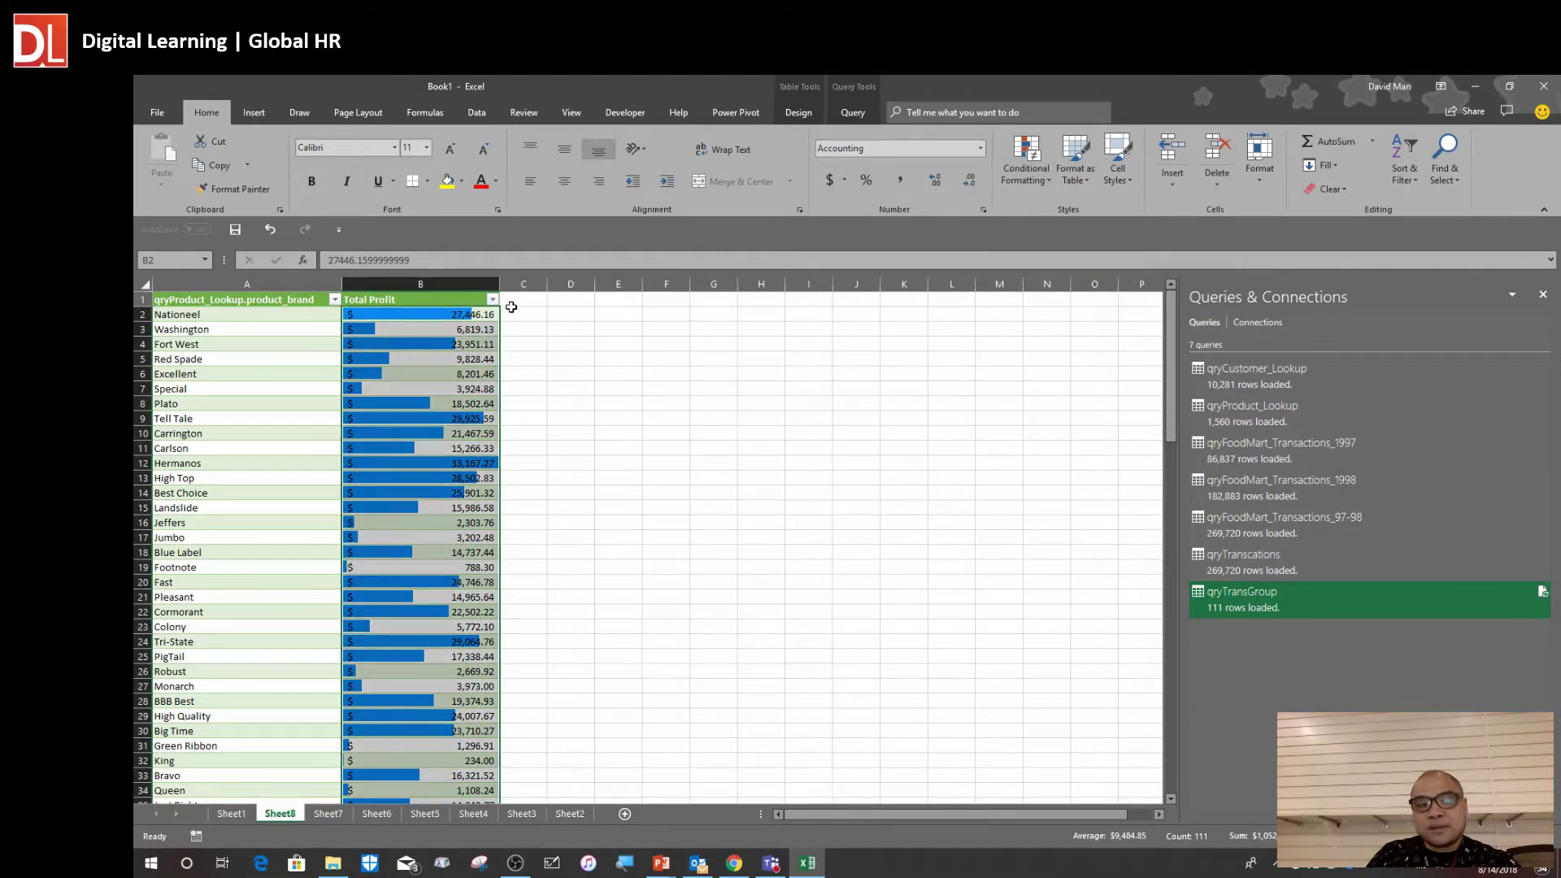
Widen the Total Profit column on Sheet8 so the data bars are longer, and look through the brands
{"action": "left_click_drag", "start_coordinate": [499, 284], "coordinate": [681, 272]}
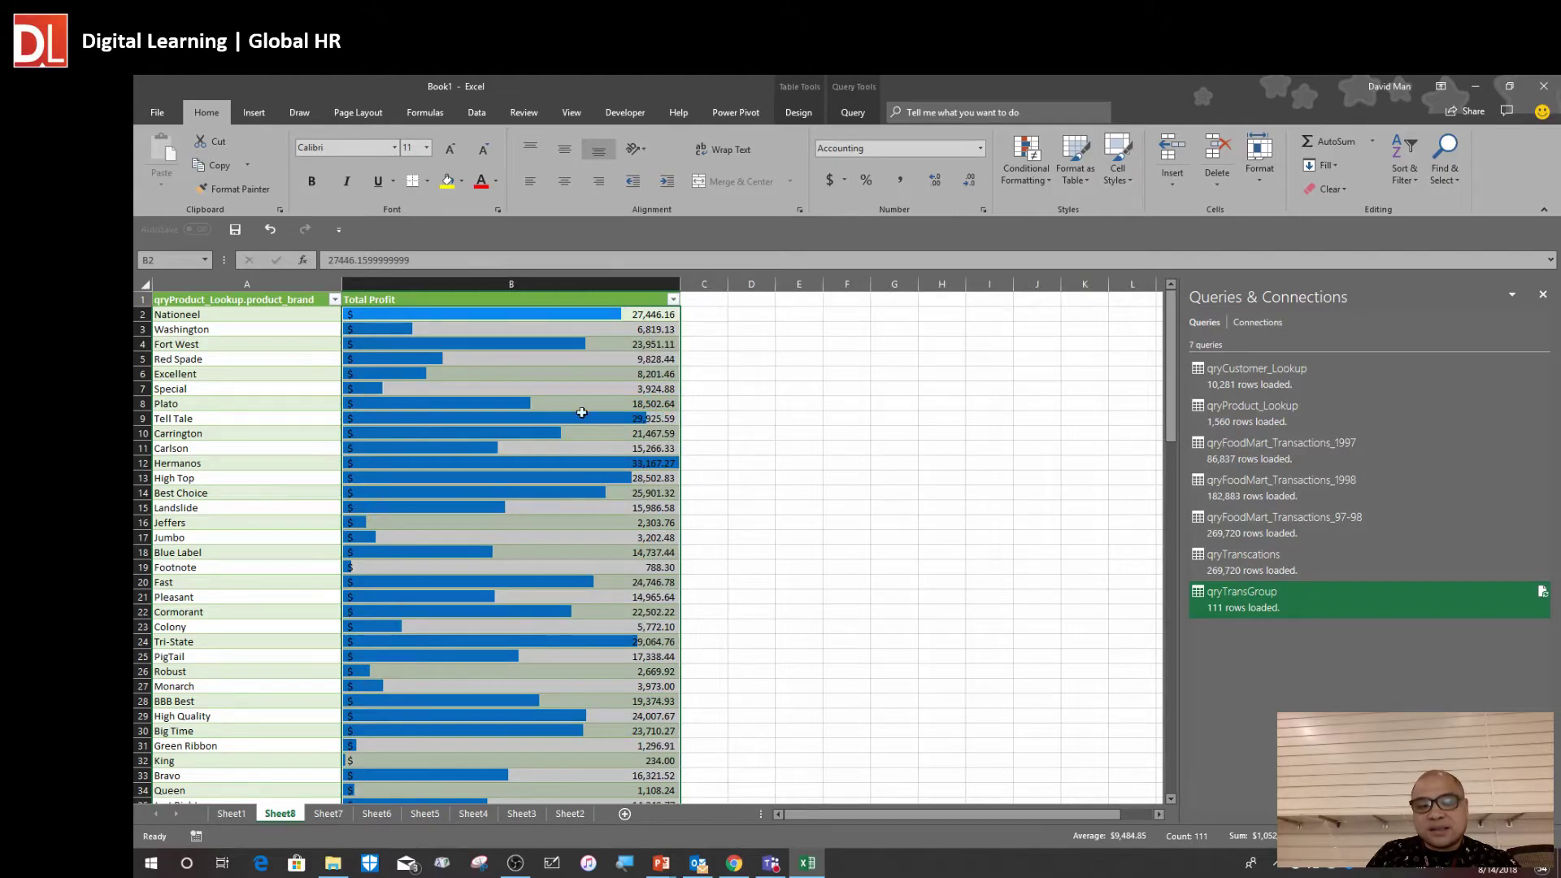
{"action": "left_click", "coordinate": [593, 418]}
{"action": "scroll", "coordinate": [594, 458], "scroll_direction": "down", "scroll_amount": 4}
{"action": "scroll", "coordinate": [594, 458], "scroll_direction": "down", "scroll_amount": 20}
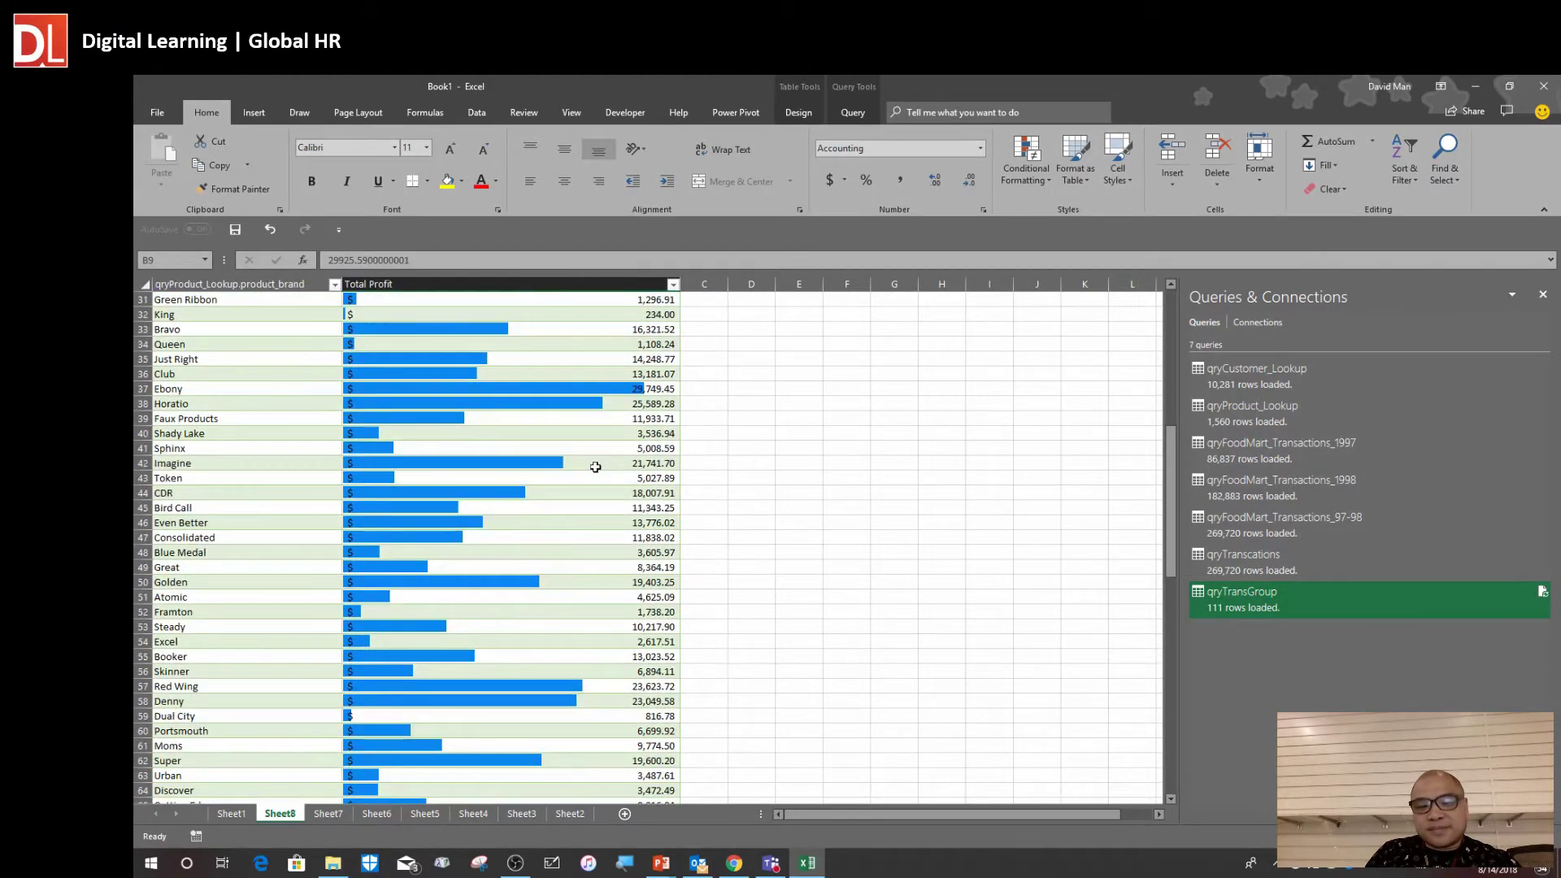
{"action": "scroll", "coordinate": [596, 475], "scroll_direction": "up", "scroll_amount": 20}
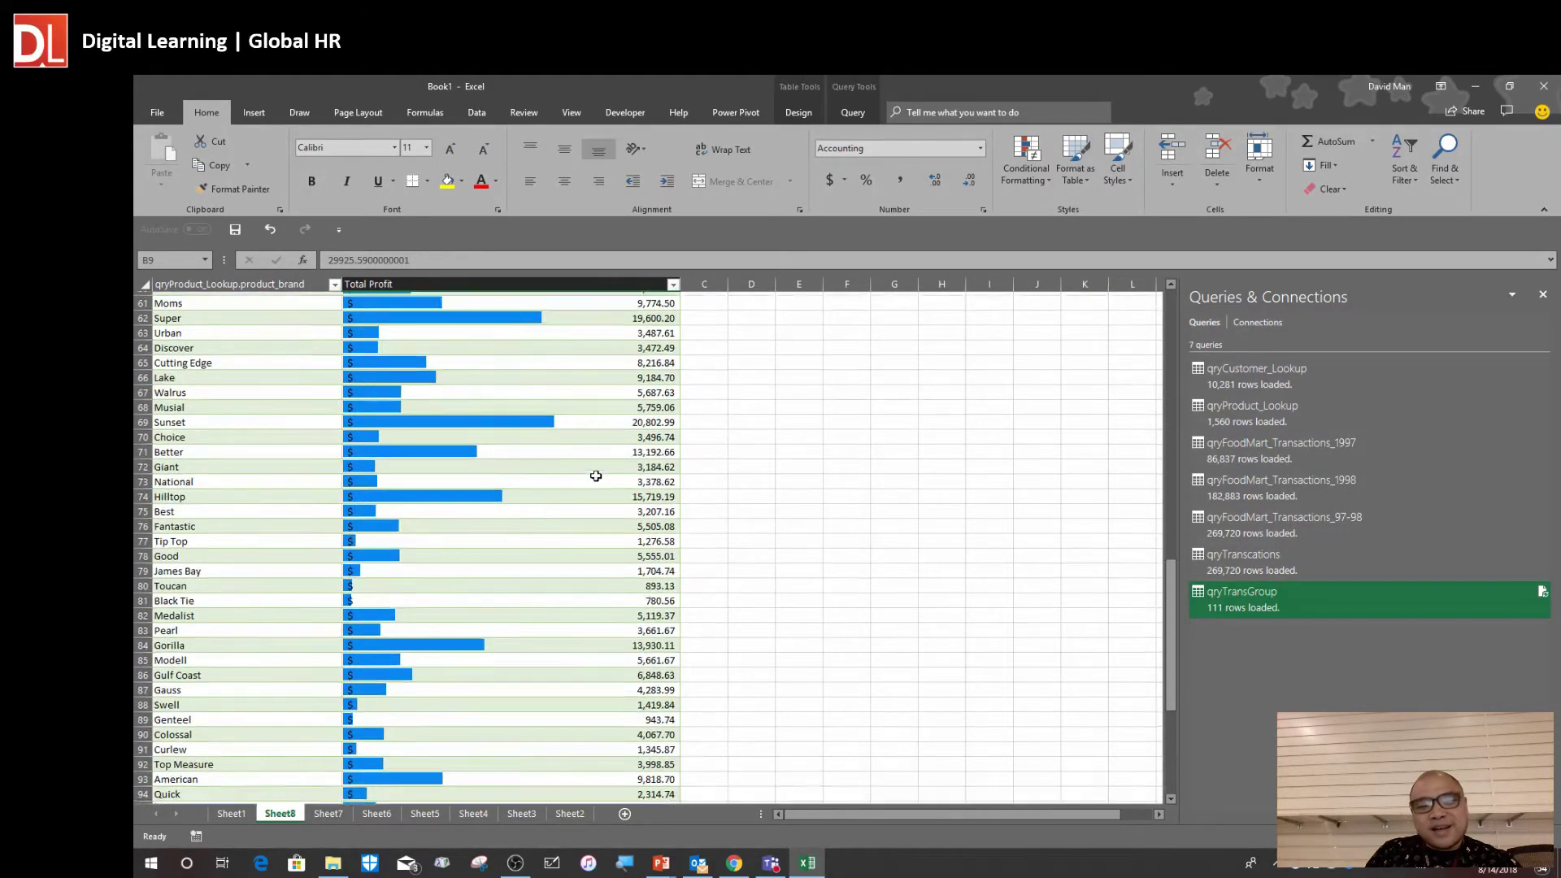
{"action": "scroll", "coordinate": [612, 488], "scroll_direction": "down", "scroll_amount": 2}
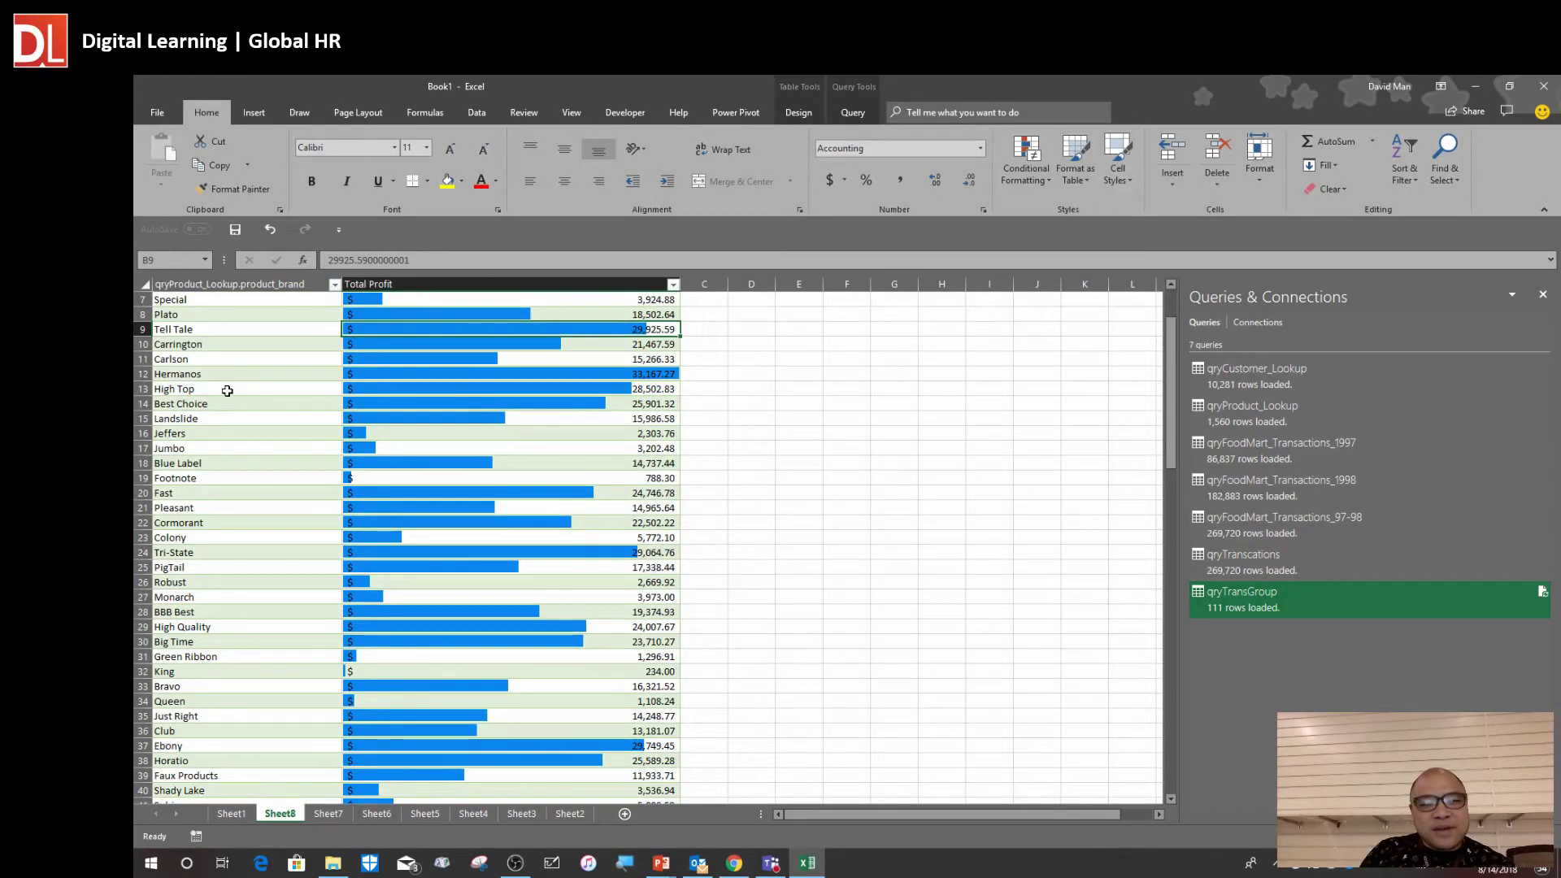
Highlight the Hermanos row and compare its Total Profit data bar with those of the other brands
{"action": "left_click", "coordinate": [143, 374]}
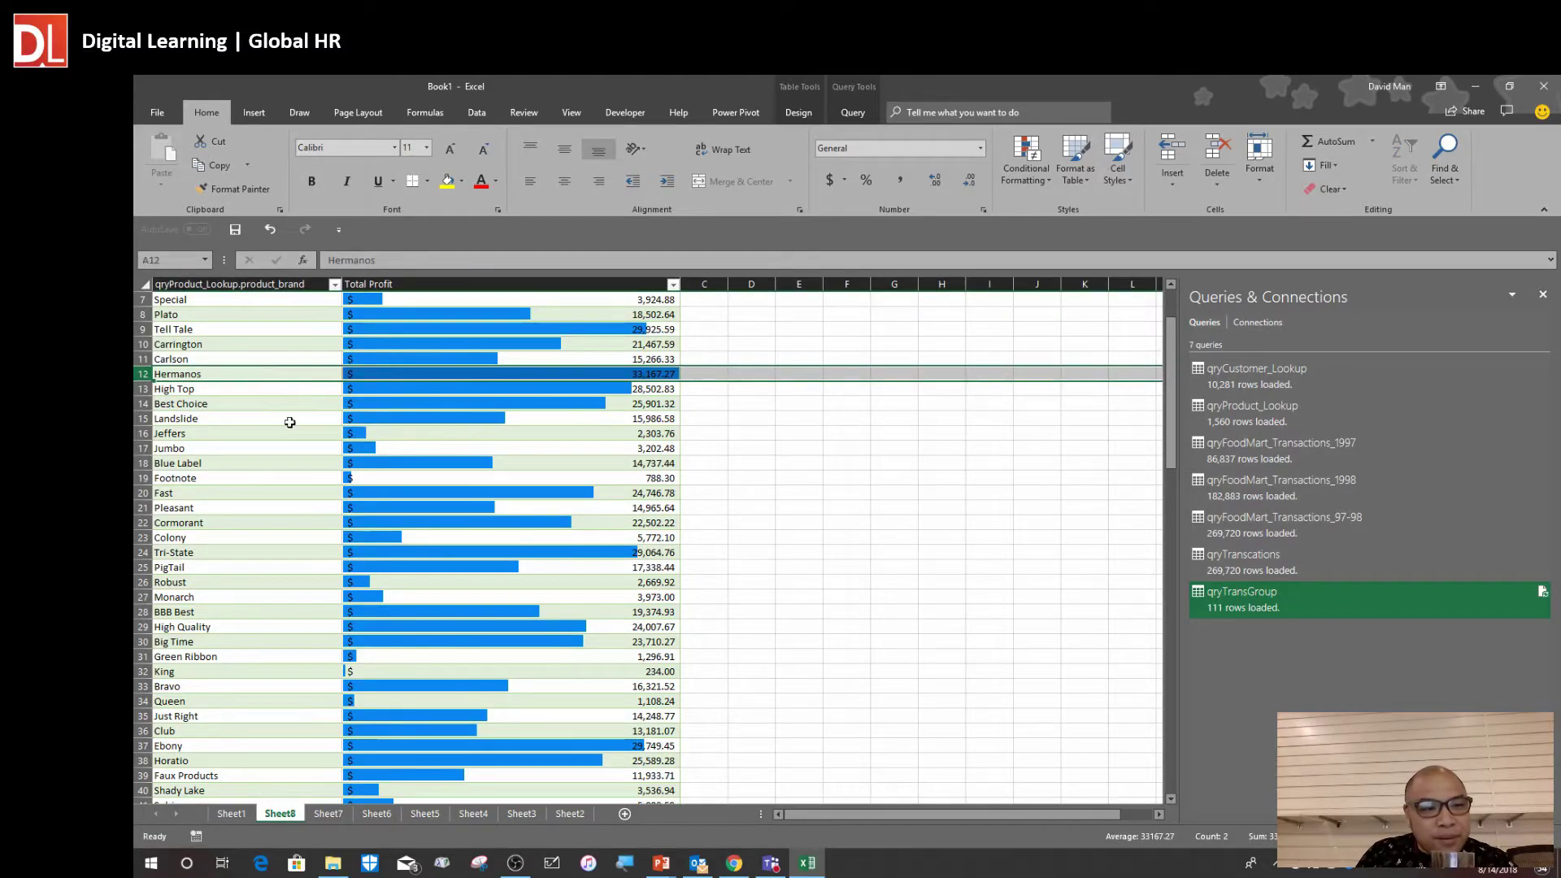
{"action": "scroll", "coordinate": [766, 455], "scroll_direction": "down", "scroll_amount": 1}
{"action": "scroll", "coordinate": [767, 456], "scroll_direction": "down", "scroll_amount": 7}
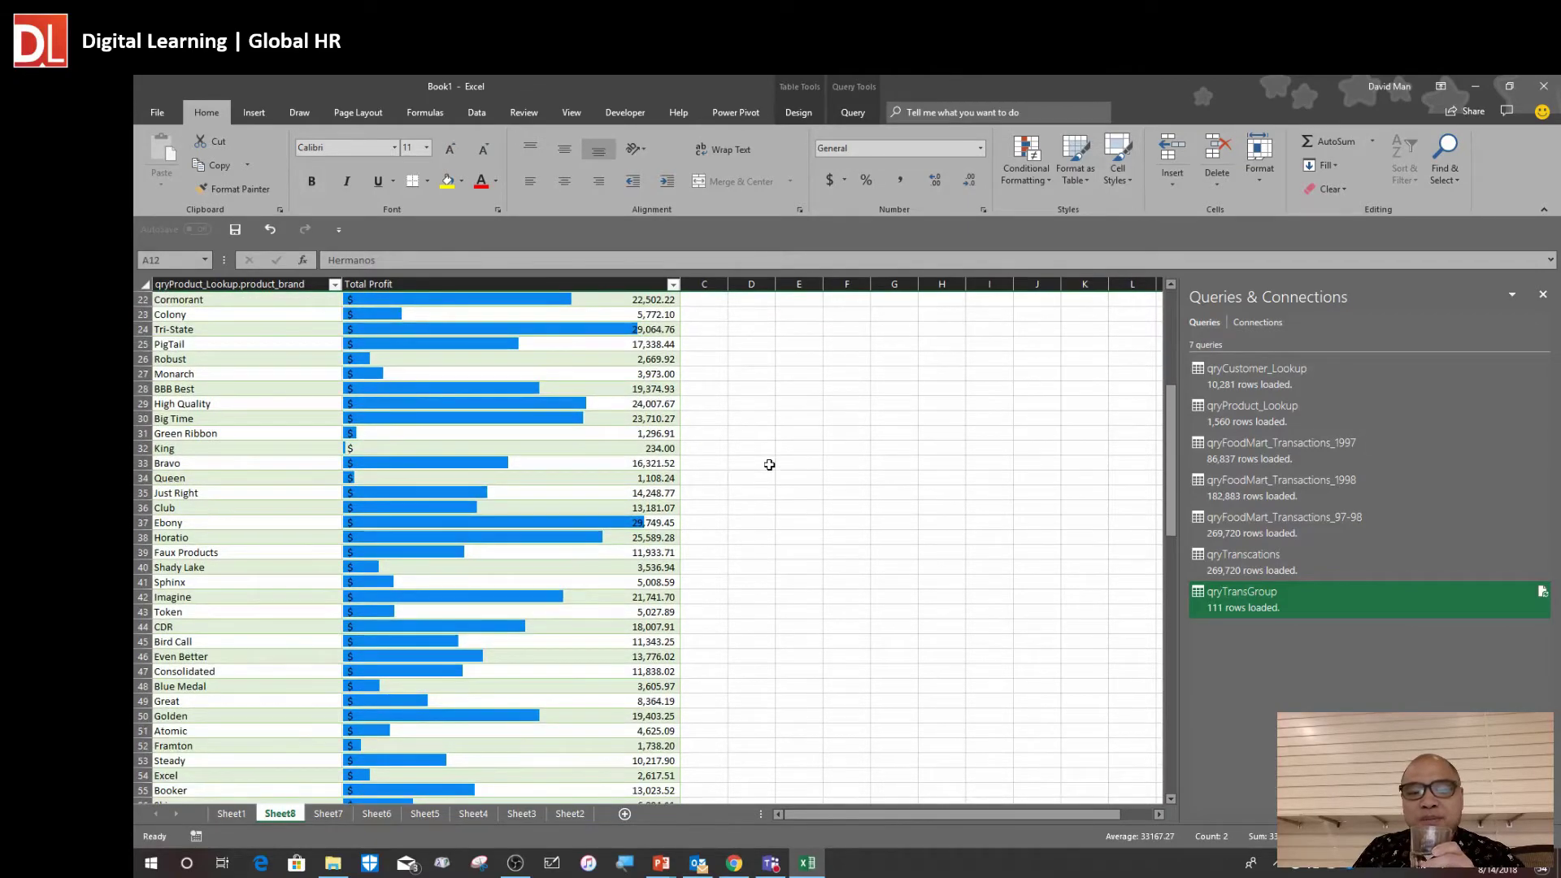
{"action": "scroll", "coordinate": [767, 484], "scroll_direction": "down", "scroll_amount": 11}
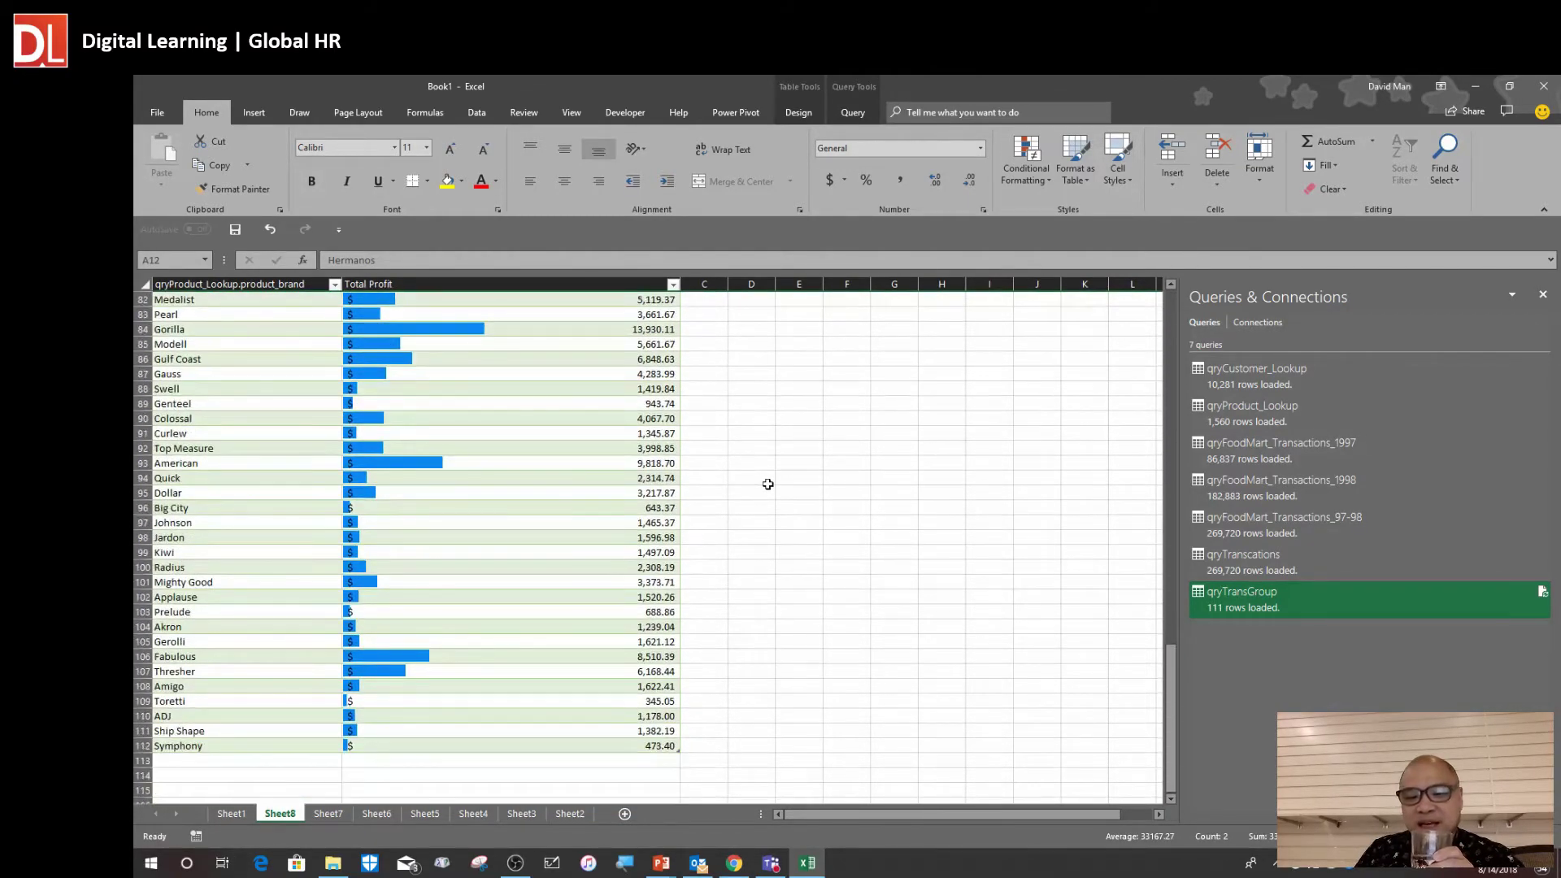
{"action": "scroll", "coordinate": [767, 484], "scroll_direction": "up", "scroll_amount": 20}
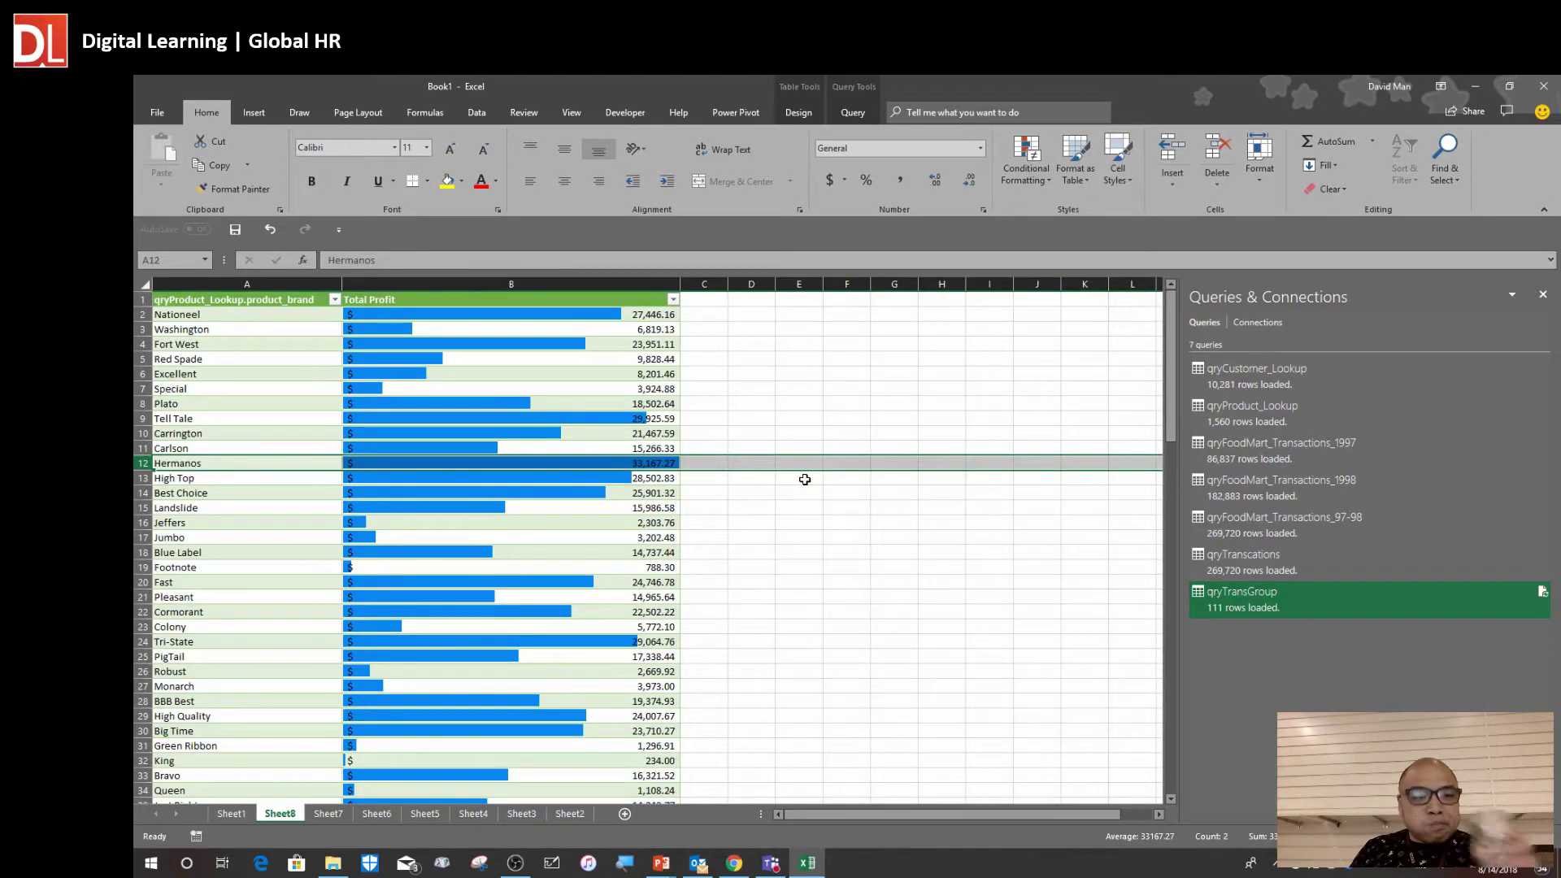
{"action": "left_click", "coordinate": [598, 539]}
{"action": "left_click", "coordinate": [651, 463]}
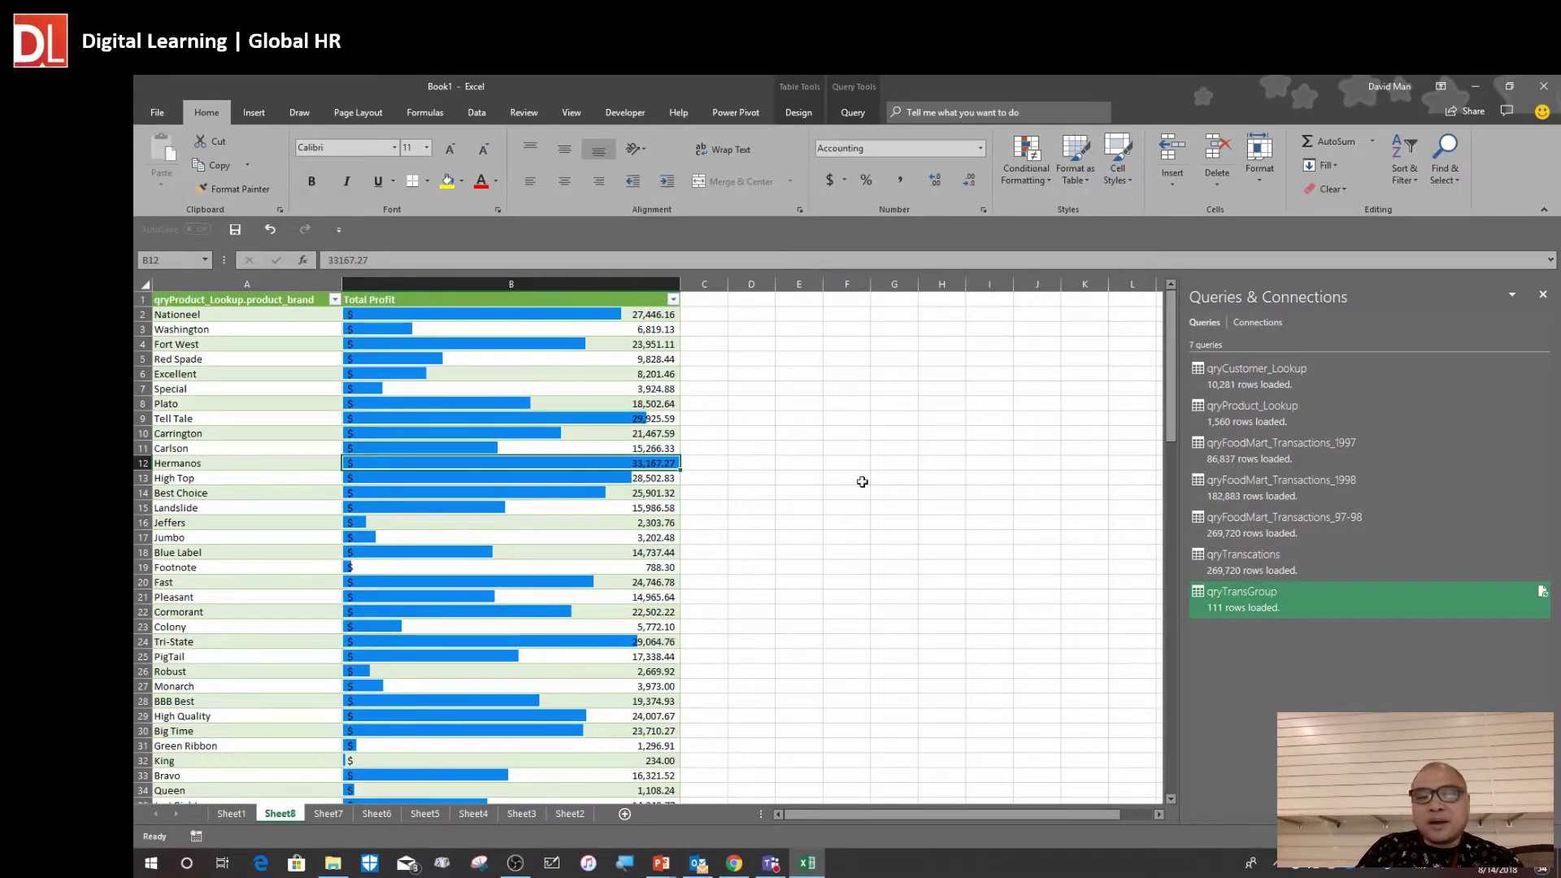
{"action": "left_click", "coordinate": [632, 551]}
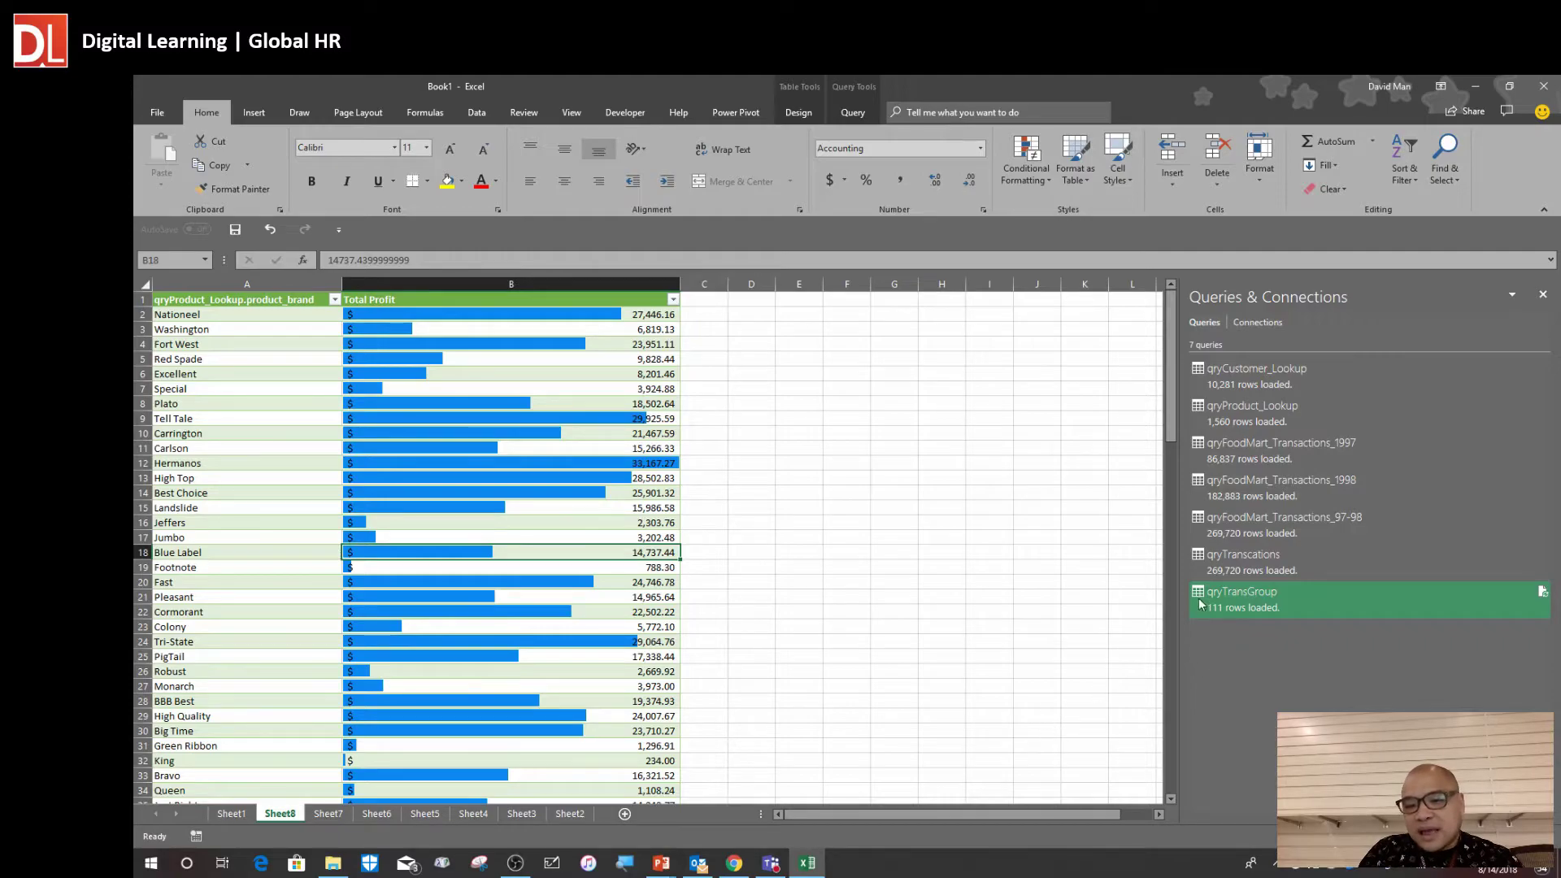
Open the qryTransGroup query in the Power Query Editor and inspect its brand and Total Profit values
{"action": "mouse_move", "coordinate": [1222, 608]}
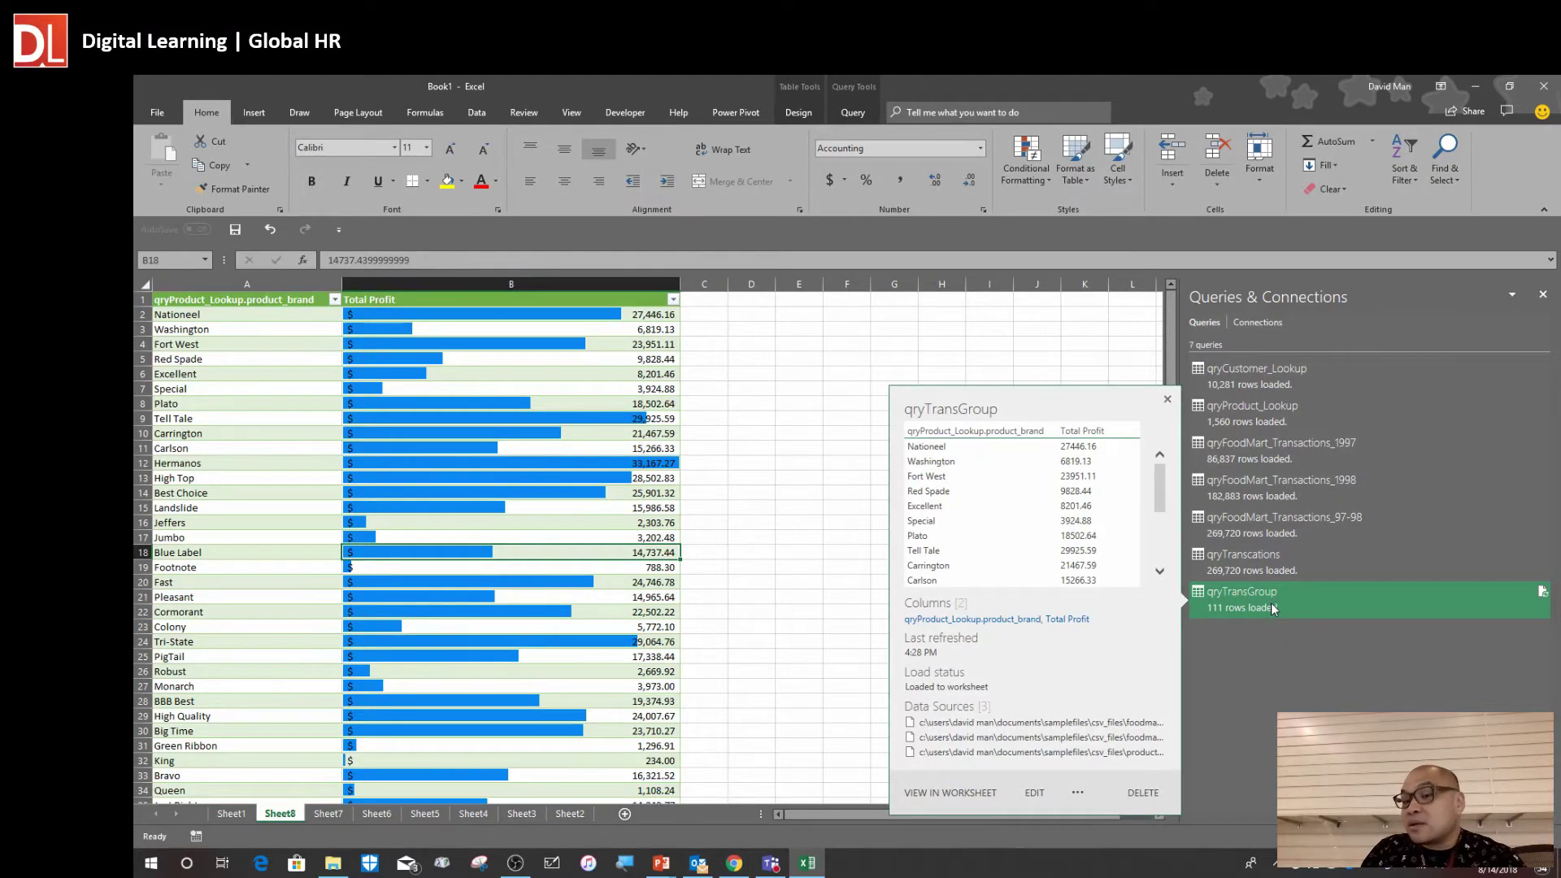
{"action": "double_click", "coordinate": [1273, 609]}
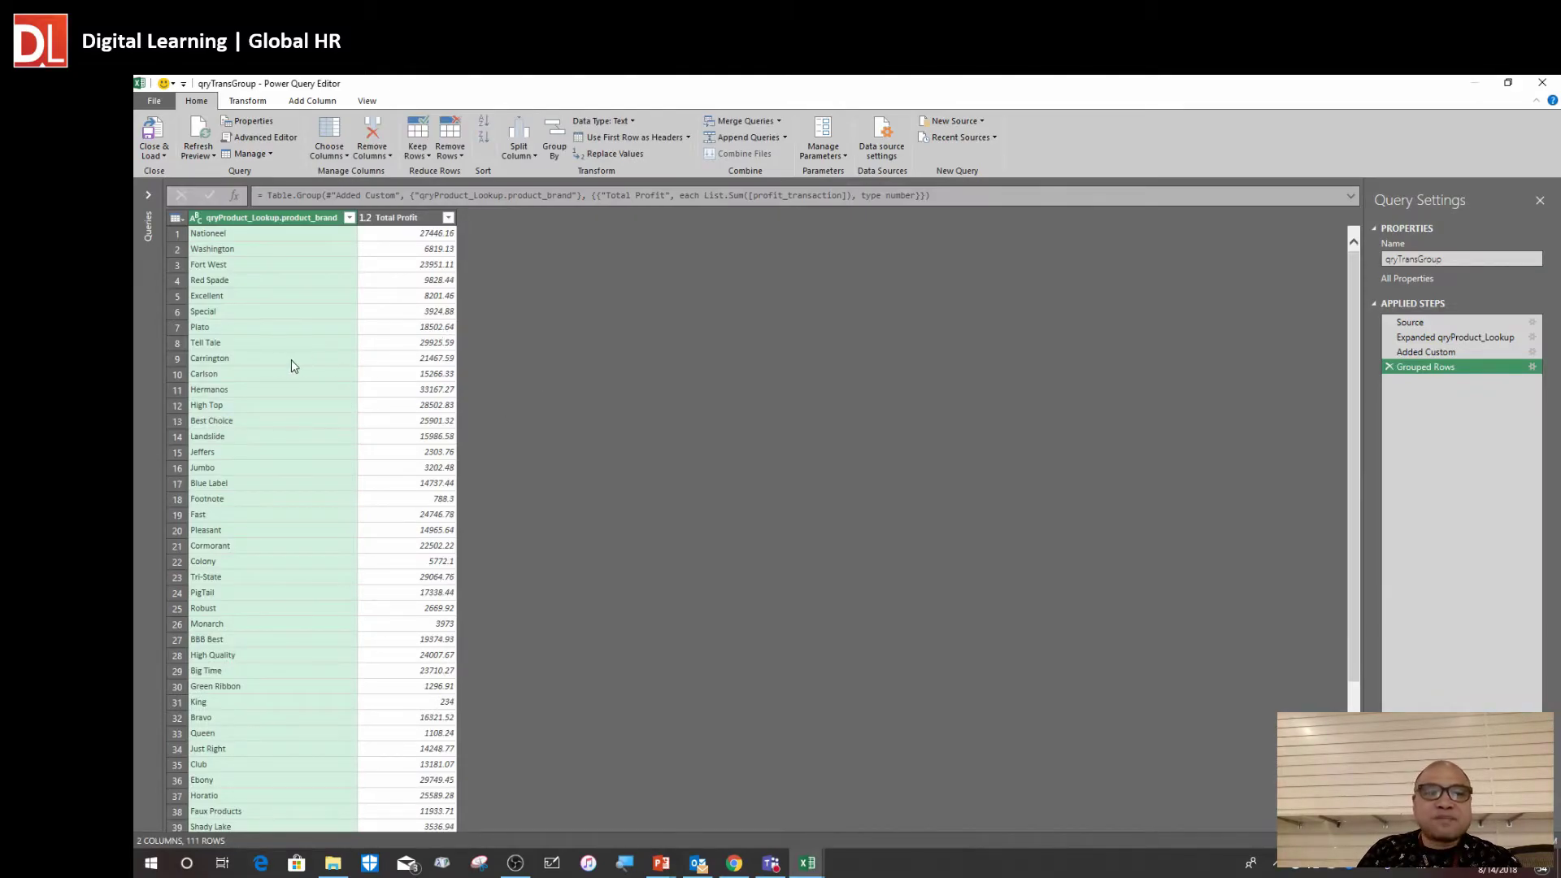
{"action": "left_click", "coordinate": [291, 359]}
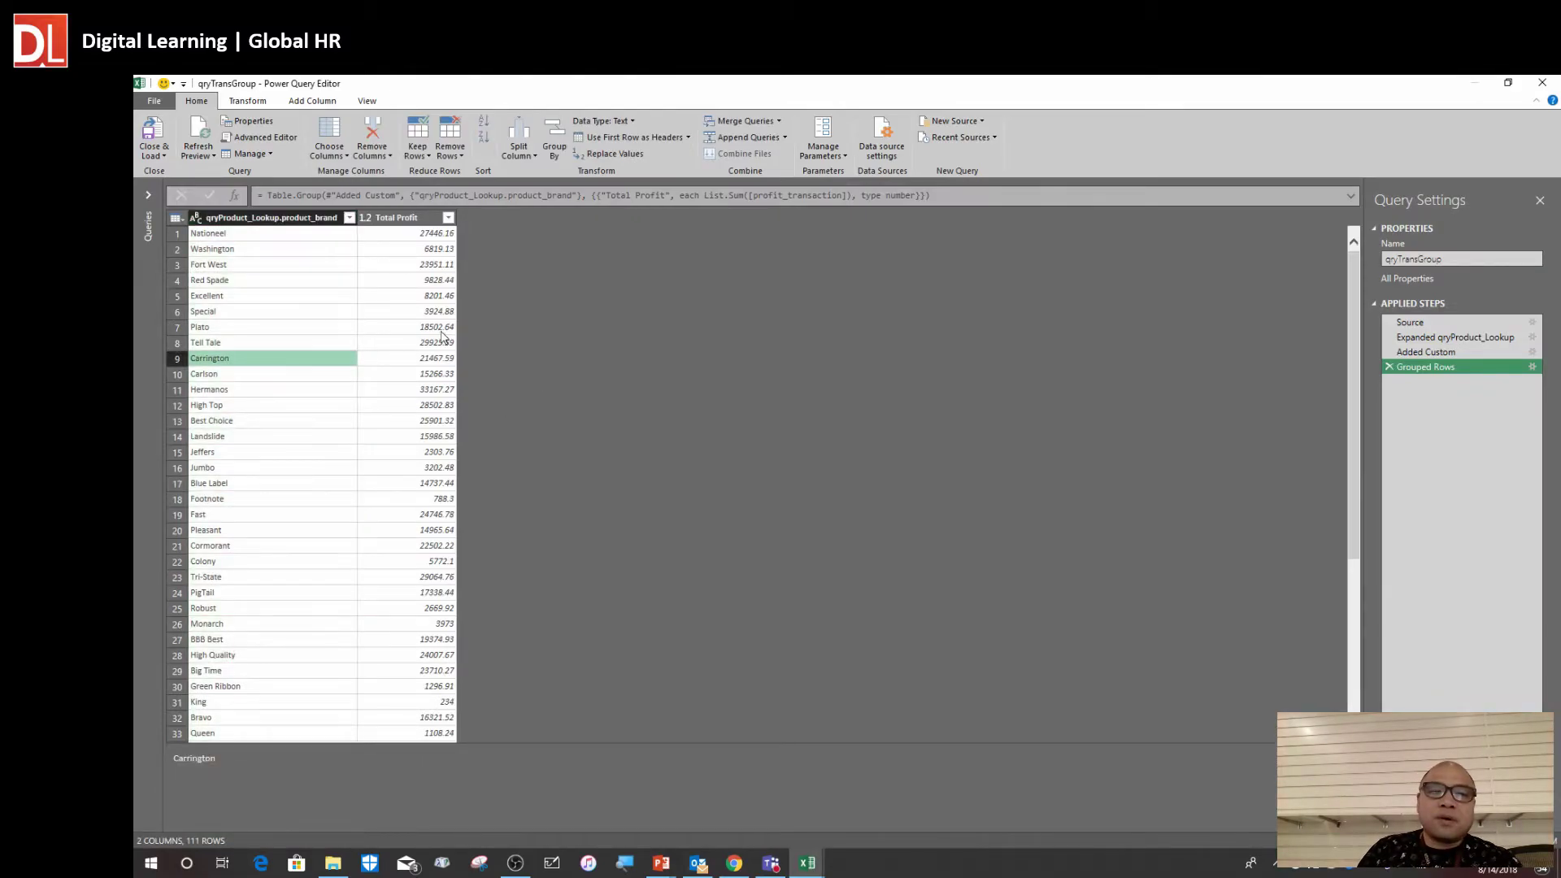
{"action": "left_click", "coordinate": [418, 345]}
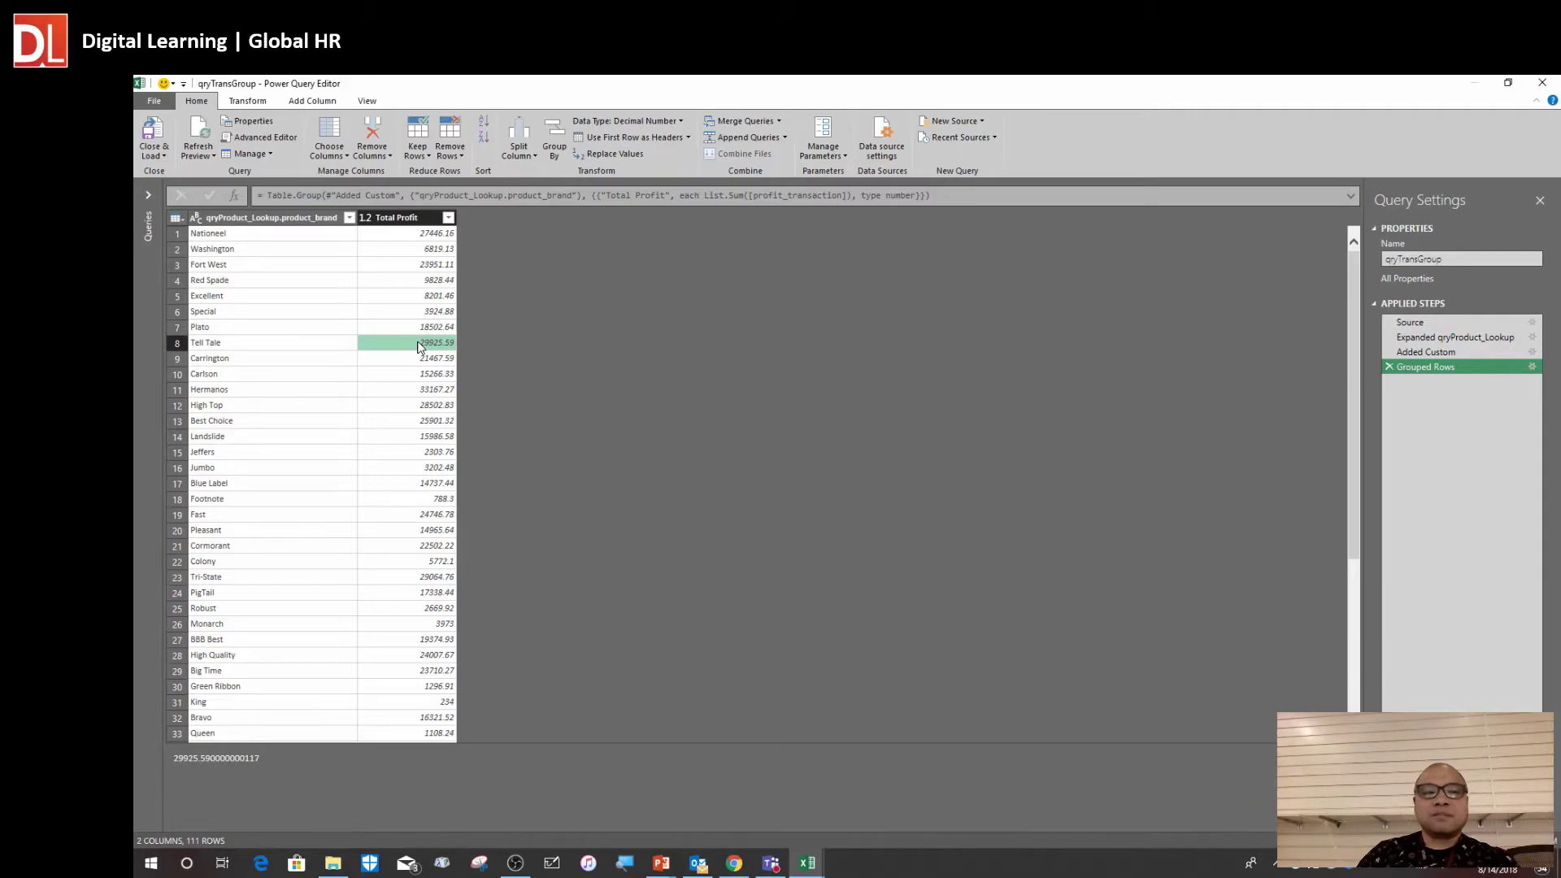
{"action": "left_click", "coordinate": [282, 342]}
{"action": "left_click", "coordinate": [410, 319]}
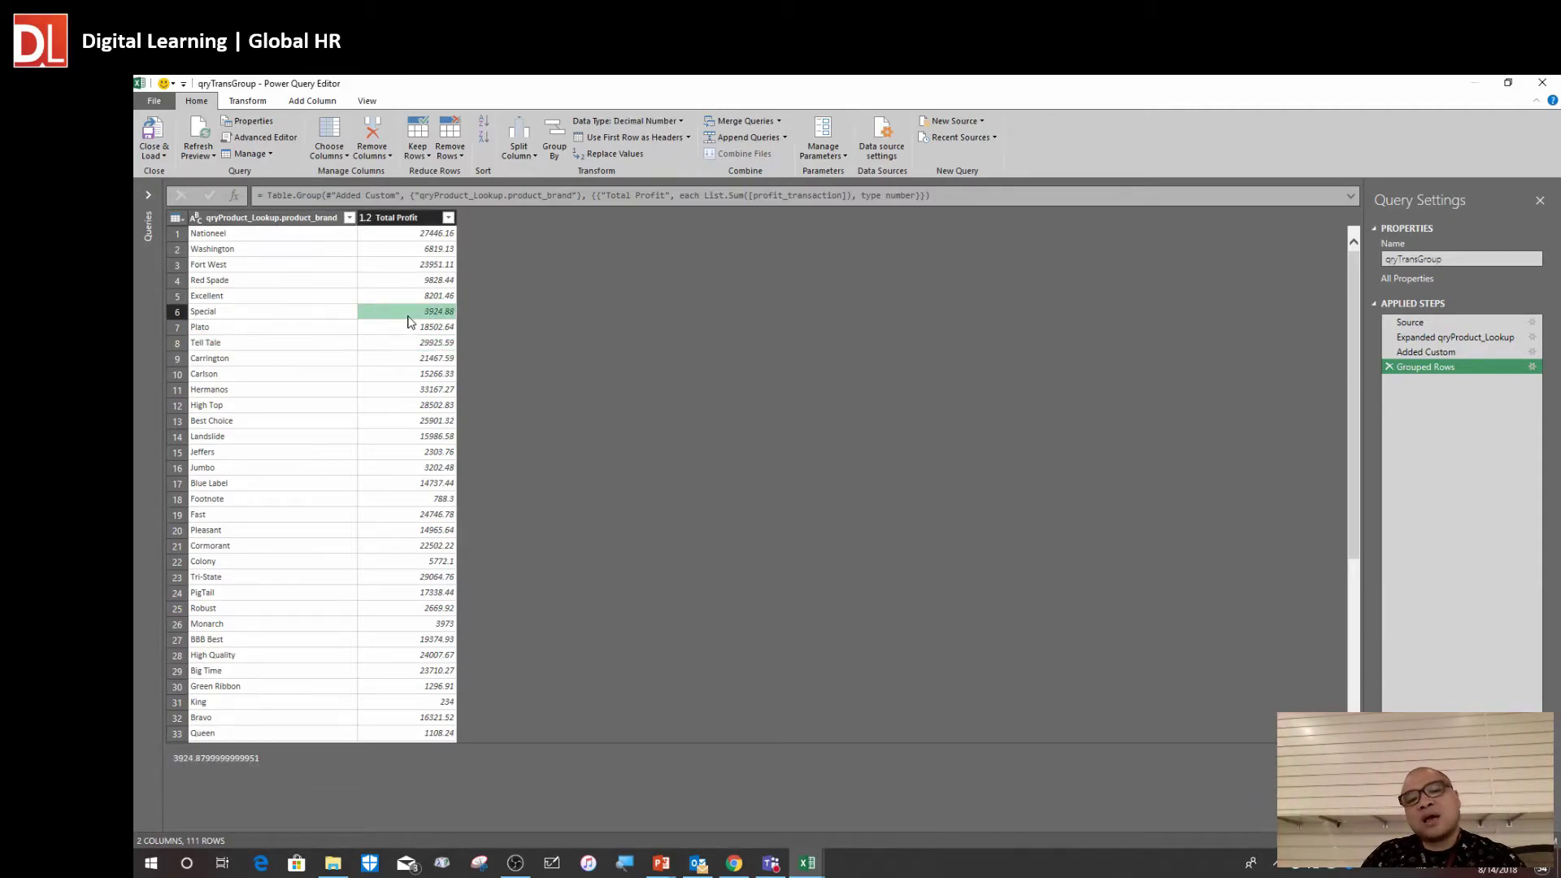
{"action": "left_click", "coordinate": [420, 422]}
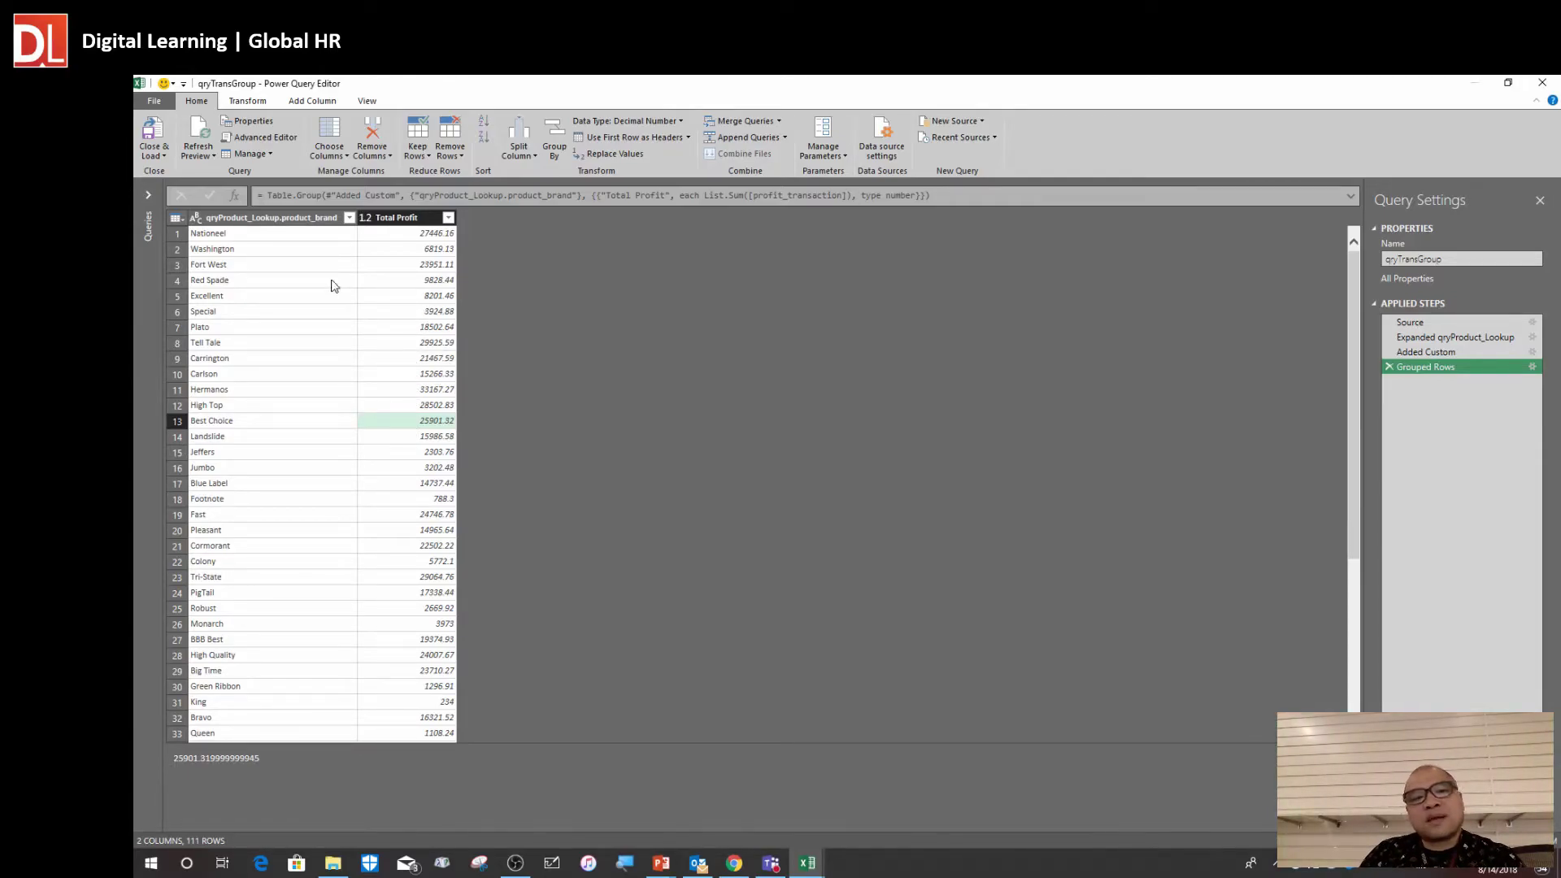
{"action": "left_click", "coordinate": [402, 328]}
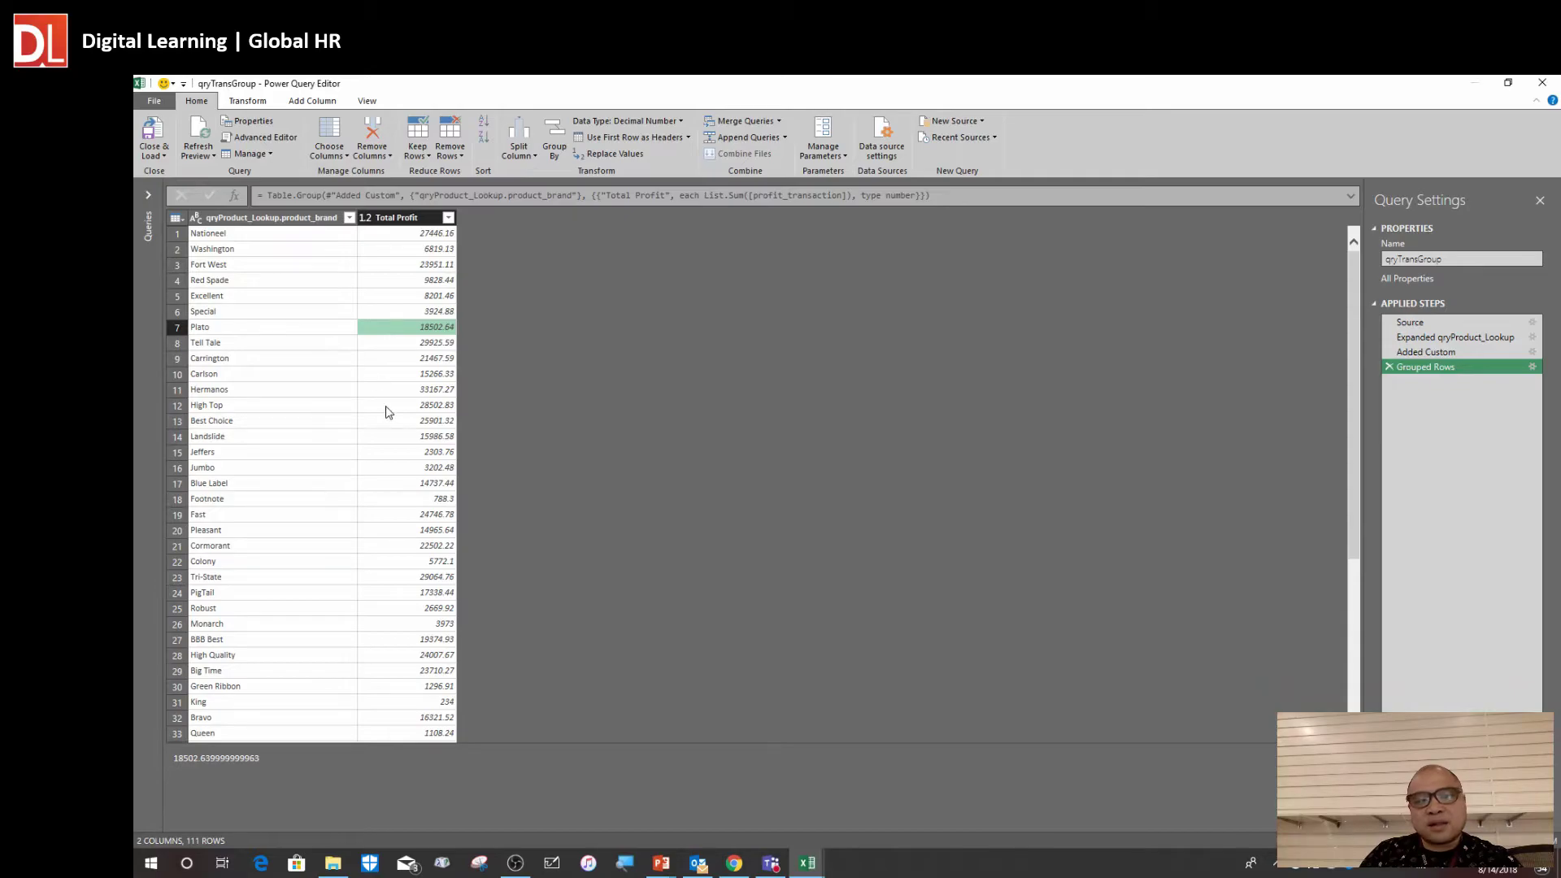
{"action": "left_click", "coordinate": [270, 360]}
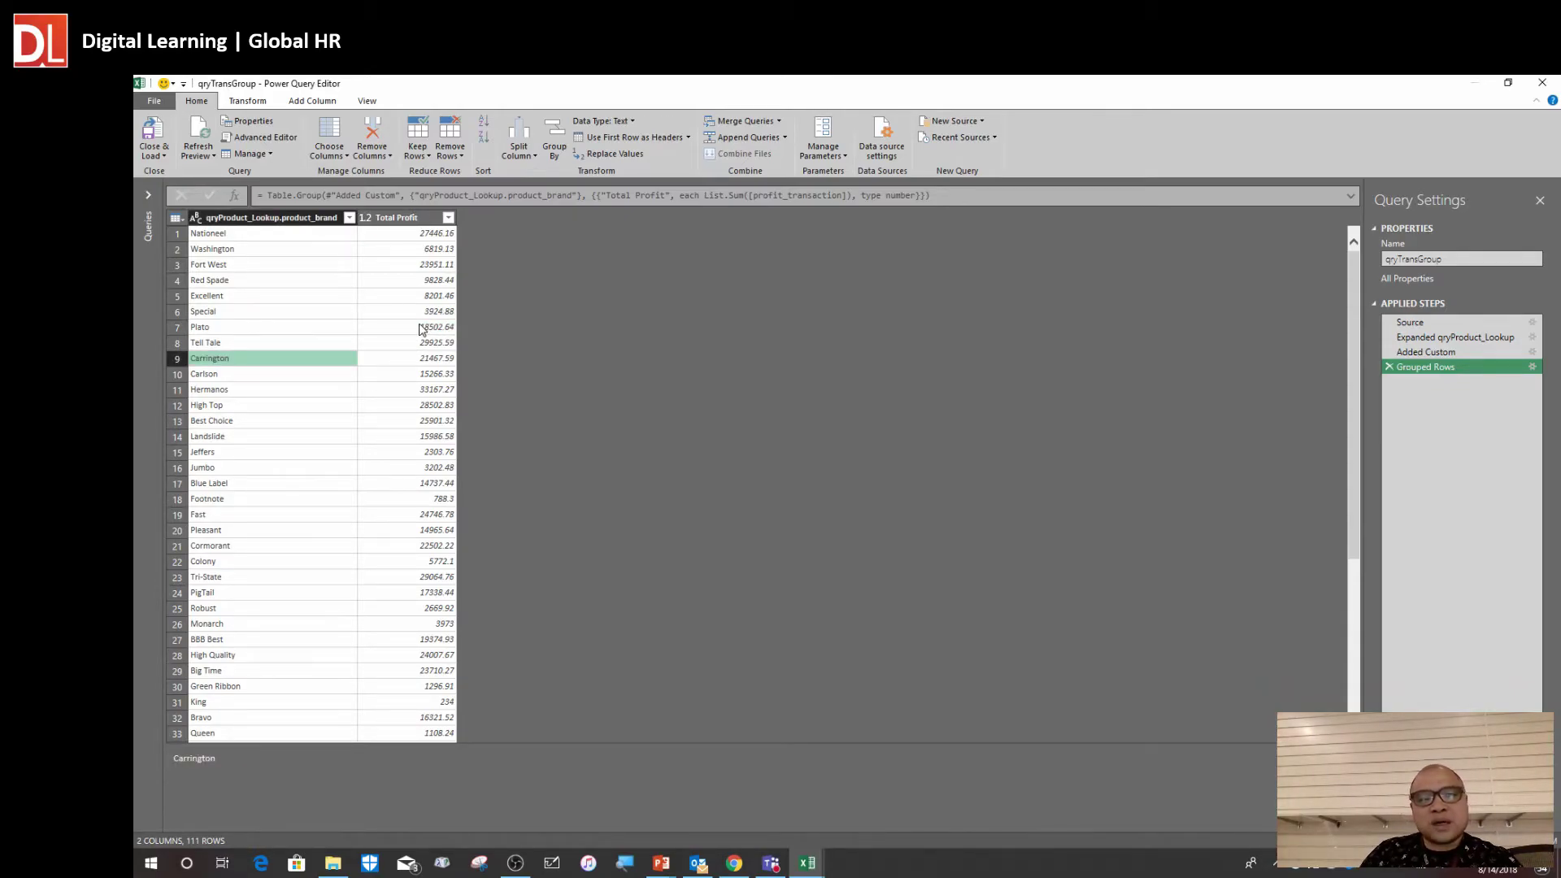
Expand the list of queries and widen the Total Profit column in the qryTransGroup preview
{"action": "left_click", "coordinate": [148, 195]}
{"action": "left_click", "coordinate": [535, 325]}
{"action": "left_click", "coordinate": [655, 330]}
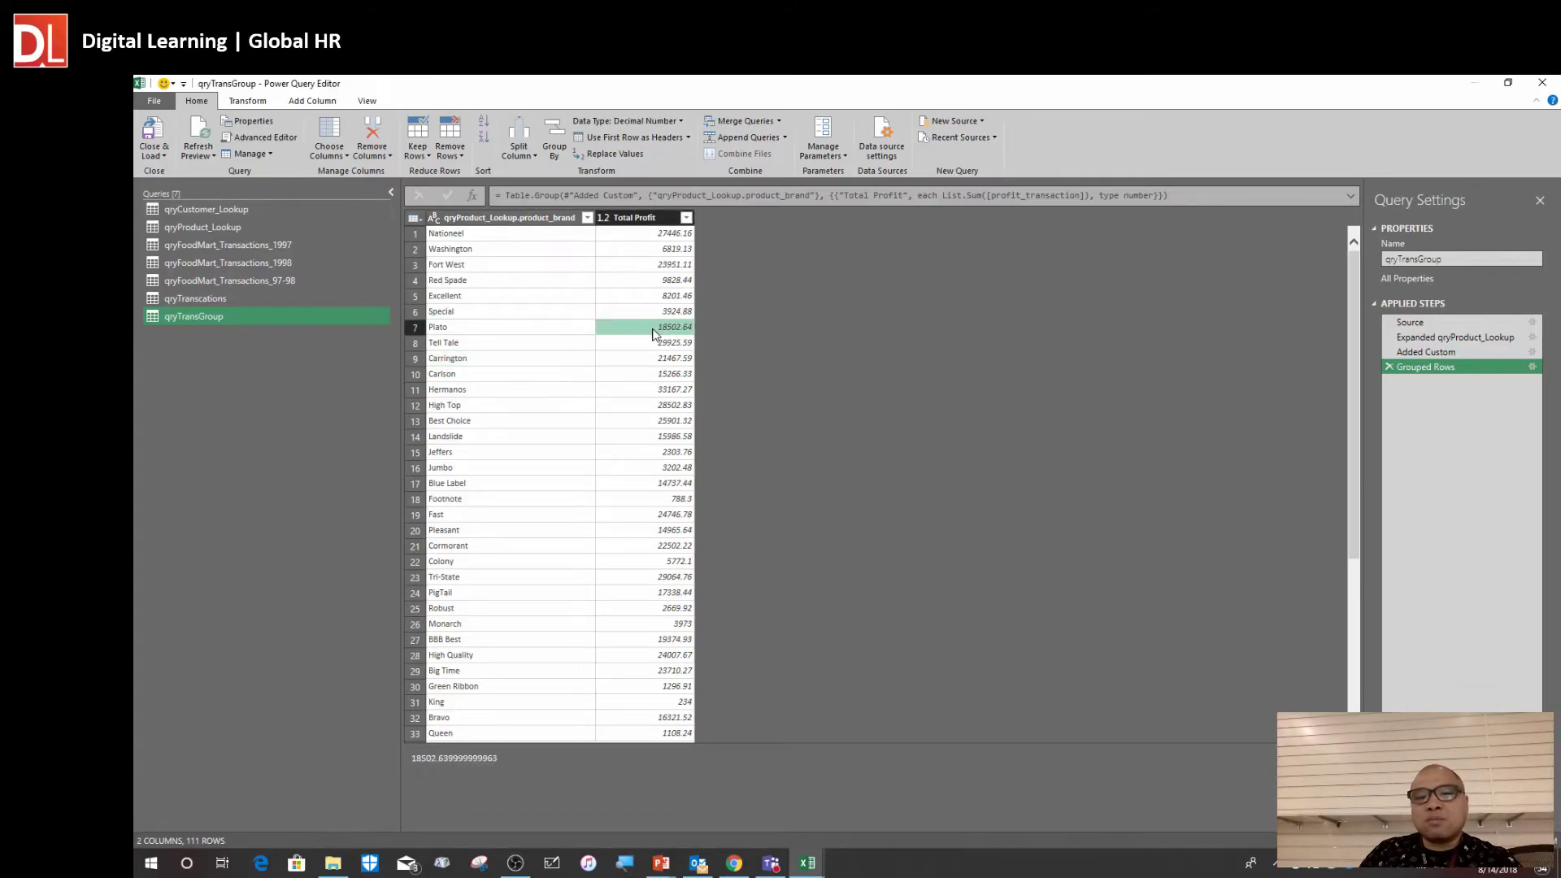
{"action": "left_click", "coordinate": [641, 422]}
{"action": "left_click", "coordinate": [667, 329]}
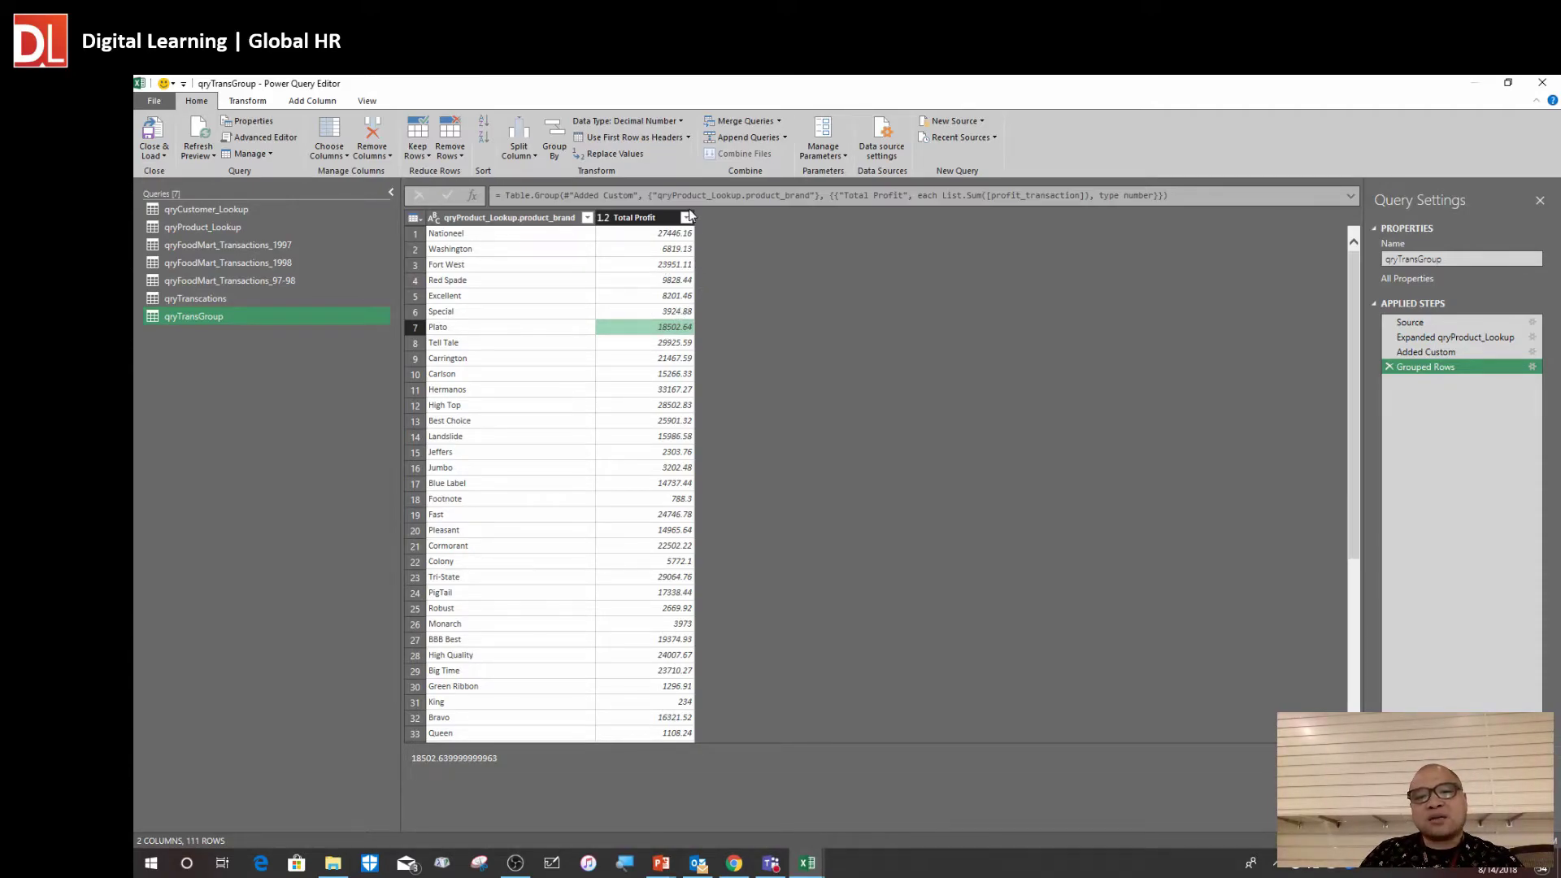
{"action": "left_click_drag", "start_coordinate": [693, 217], "coordinate": [825, 218]}
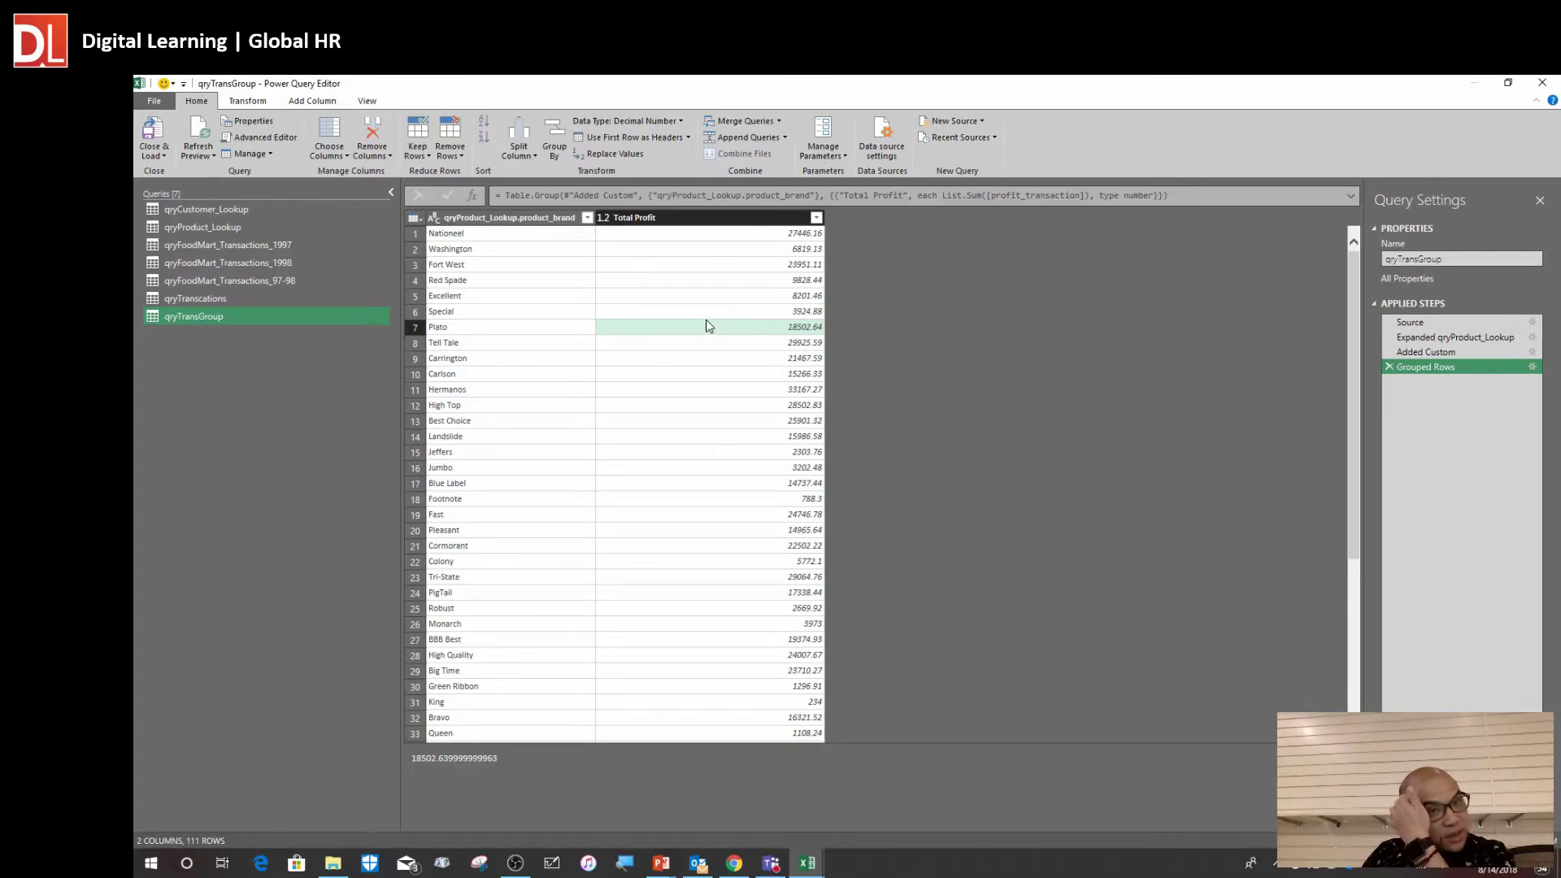
{"action": "left_click", "coordinate": [533, 327]}
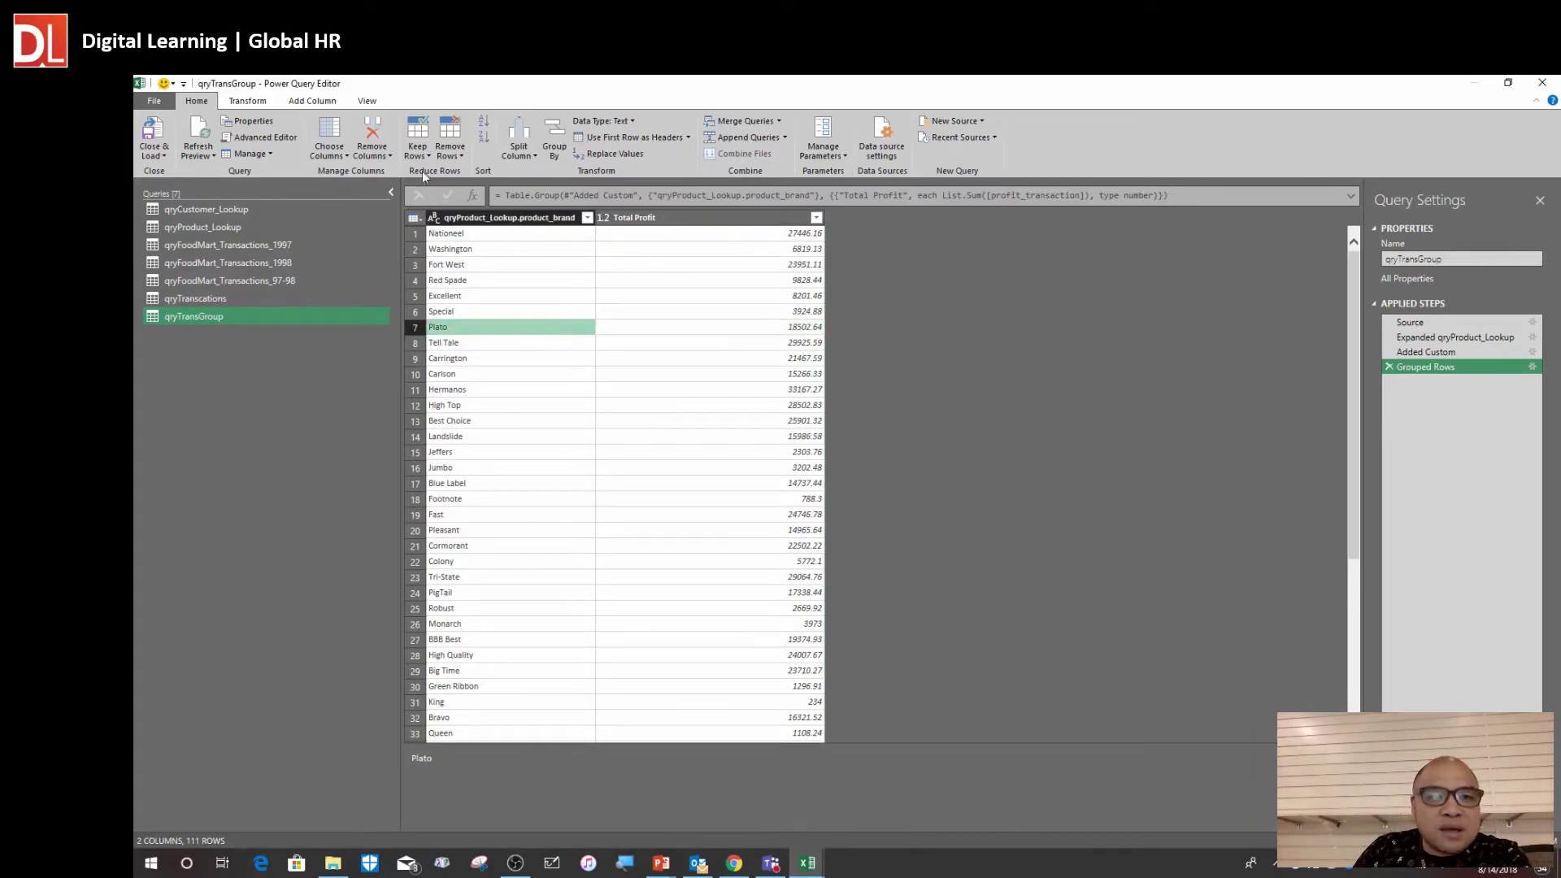
Review the M code of qryTransGroup in the Advanced Editor, and close it without changes
{"action": "left_click", "coordinate": [366, 101]}
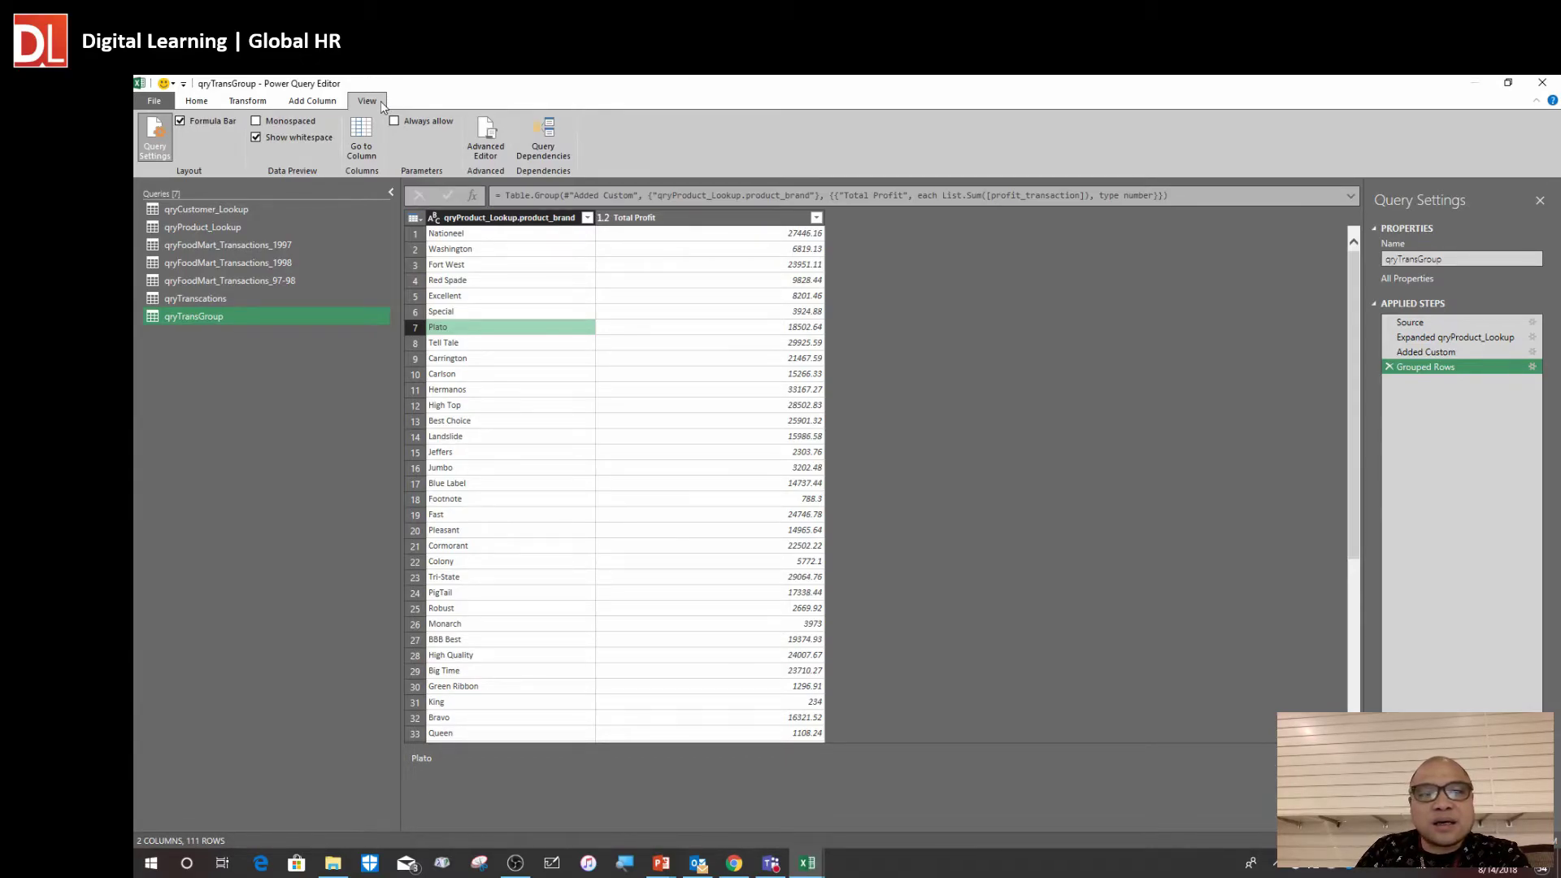
{"action": "left_click", "coordinate": [492, 153]}
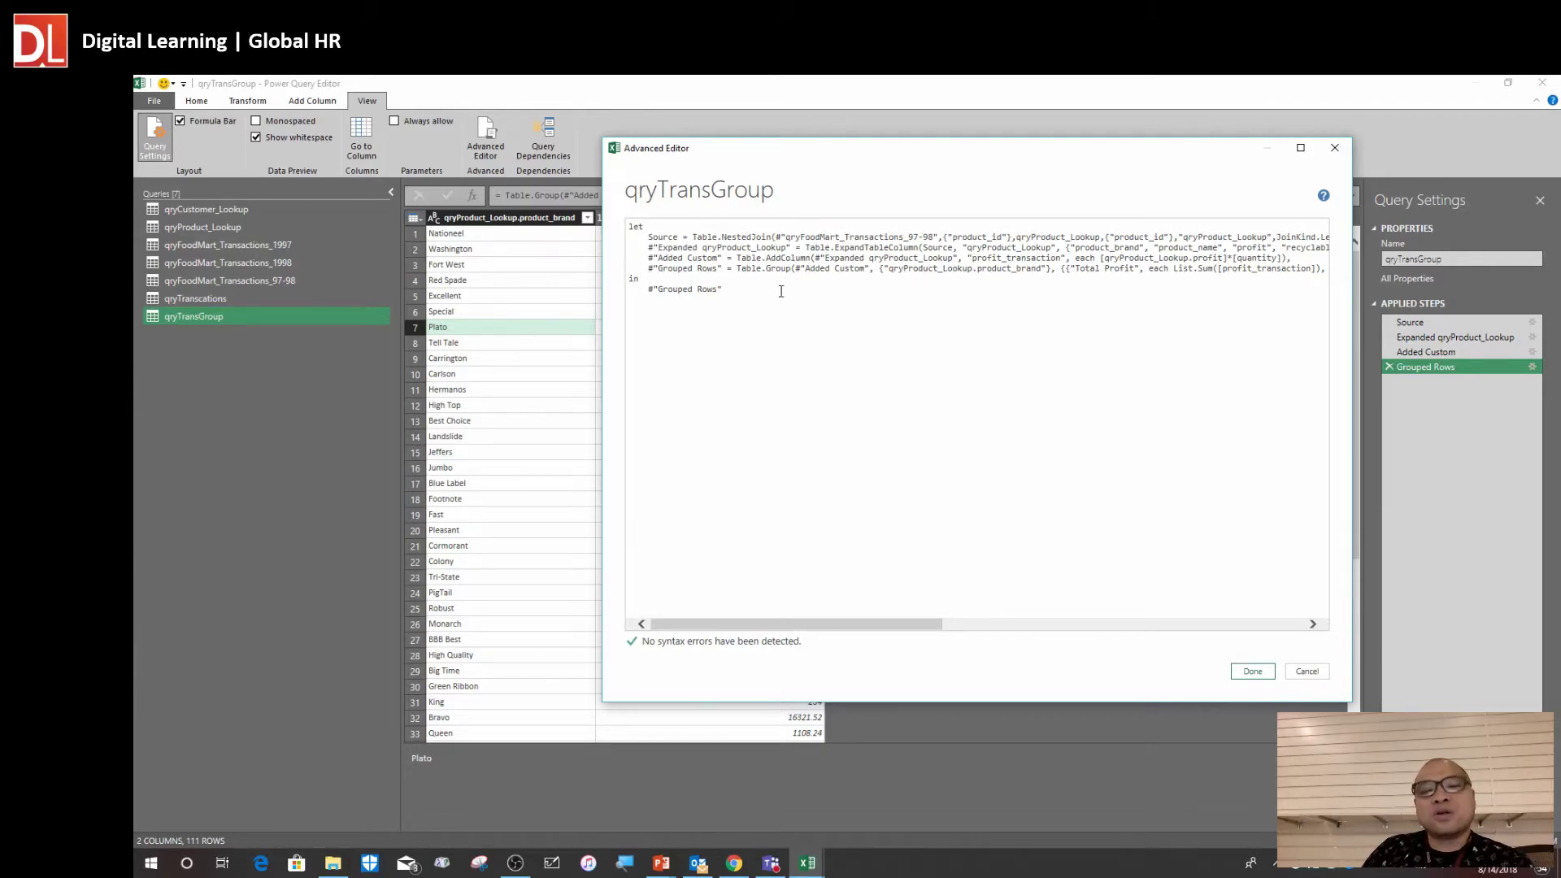
{"action": "left_click_drag", "start_coordinate": [842, 150], "coordinate": [807, 136]}
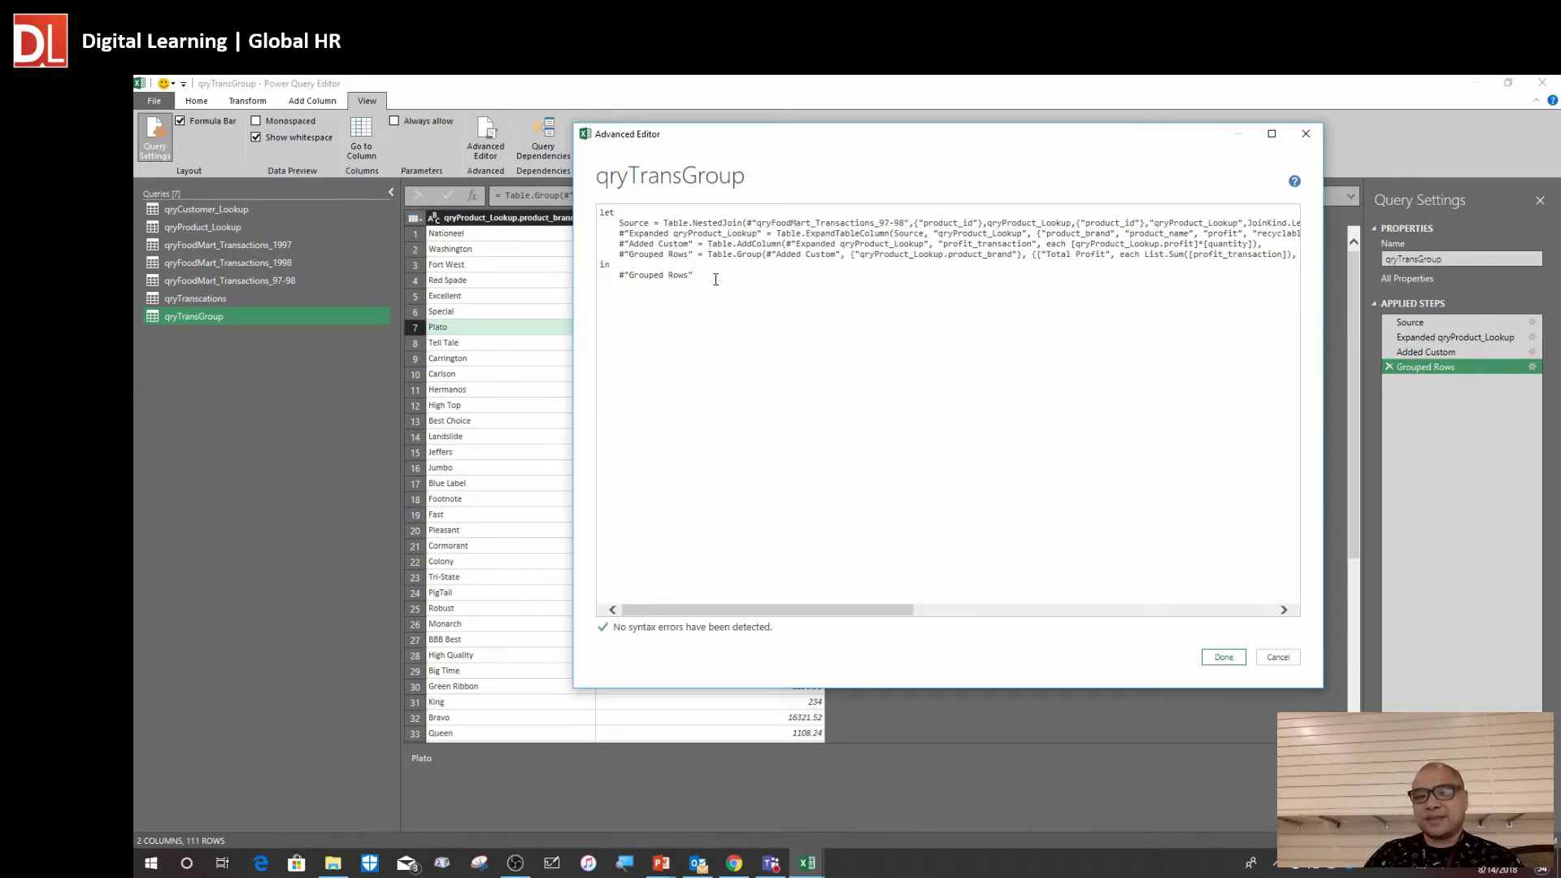
{"action": "left_click_drag", "start_coordinate": [715, 279], "coordinate": [582, 217]}
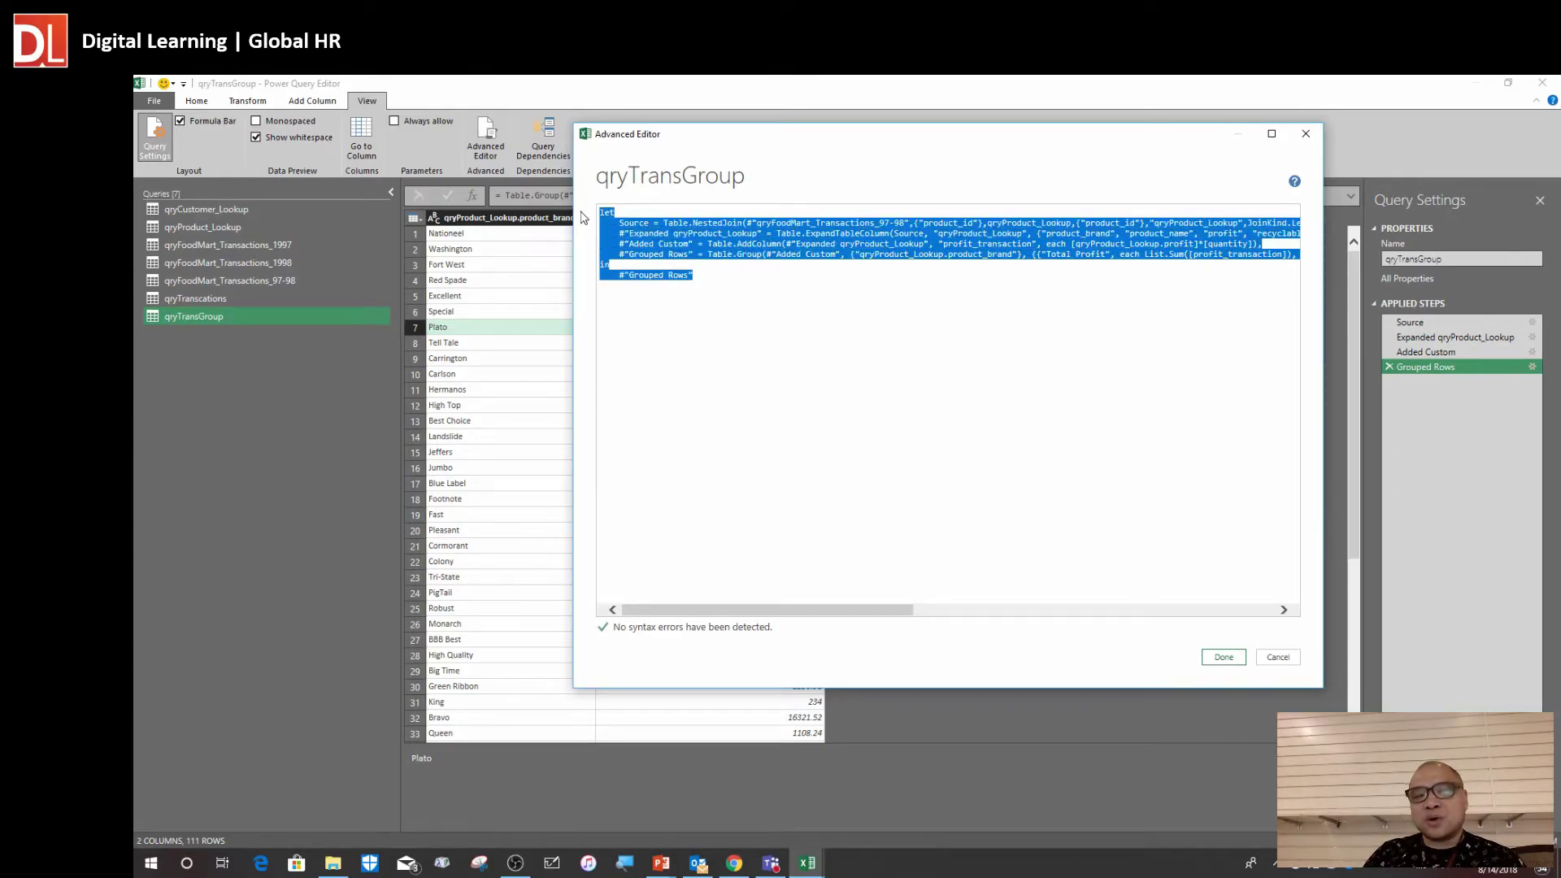
{"action": "left_click", "coordinate": [726, 281]}
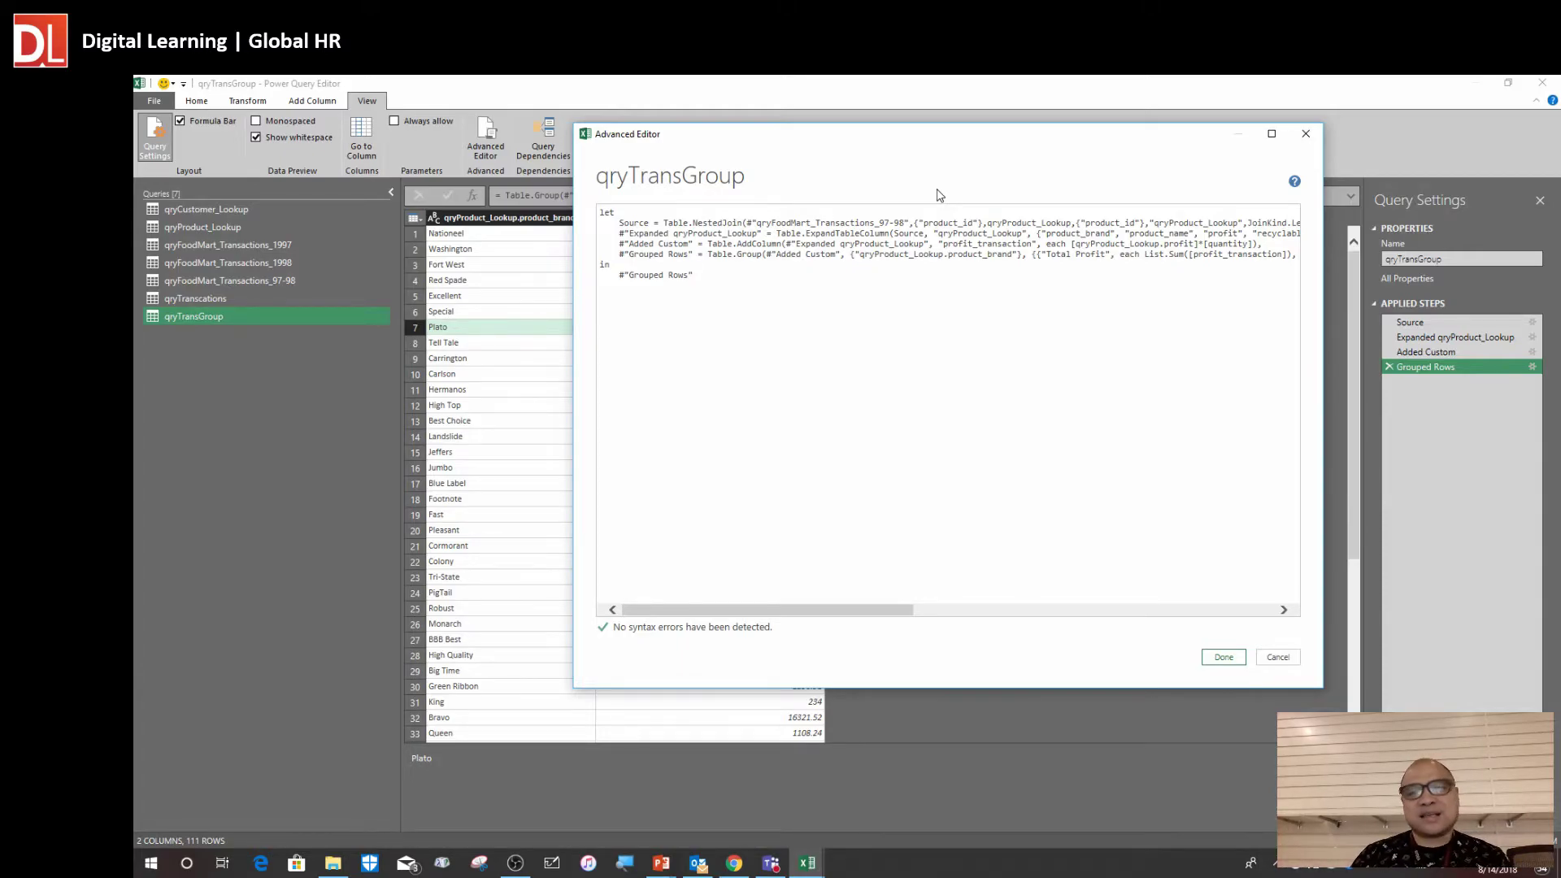
{"action": "left_click", "coordinate": [1280, 660]}
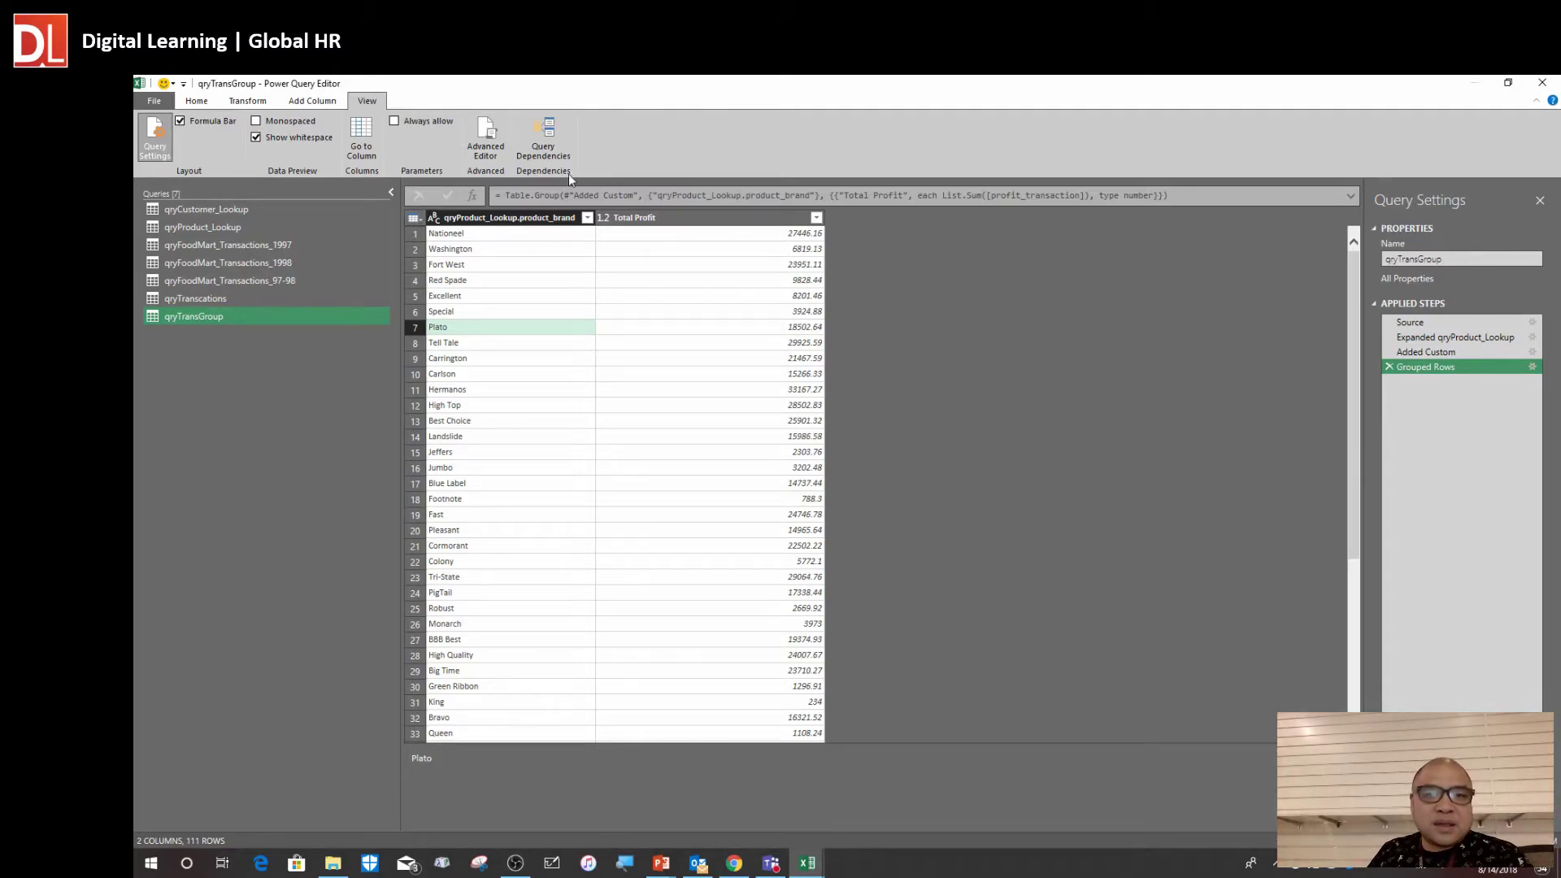
Show the Query Dependencies diagram, enlarge its contents, and maximize the window
{"action": "left_click", "coordinate": [555, 139]}
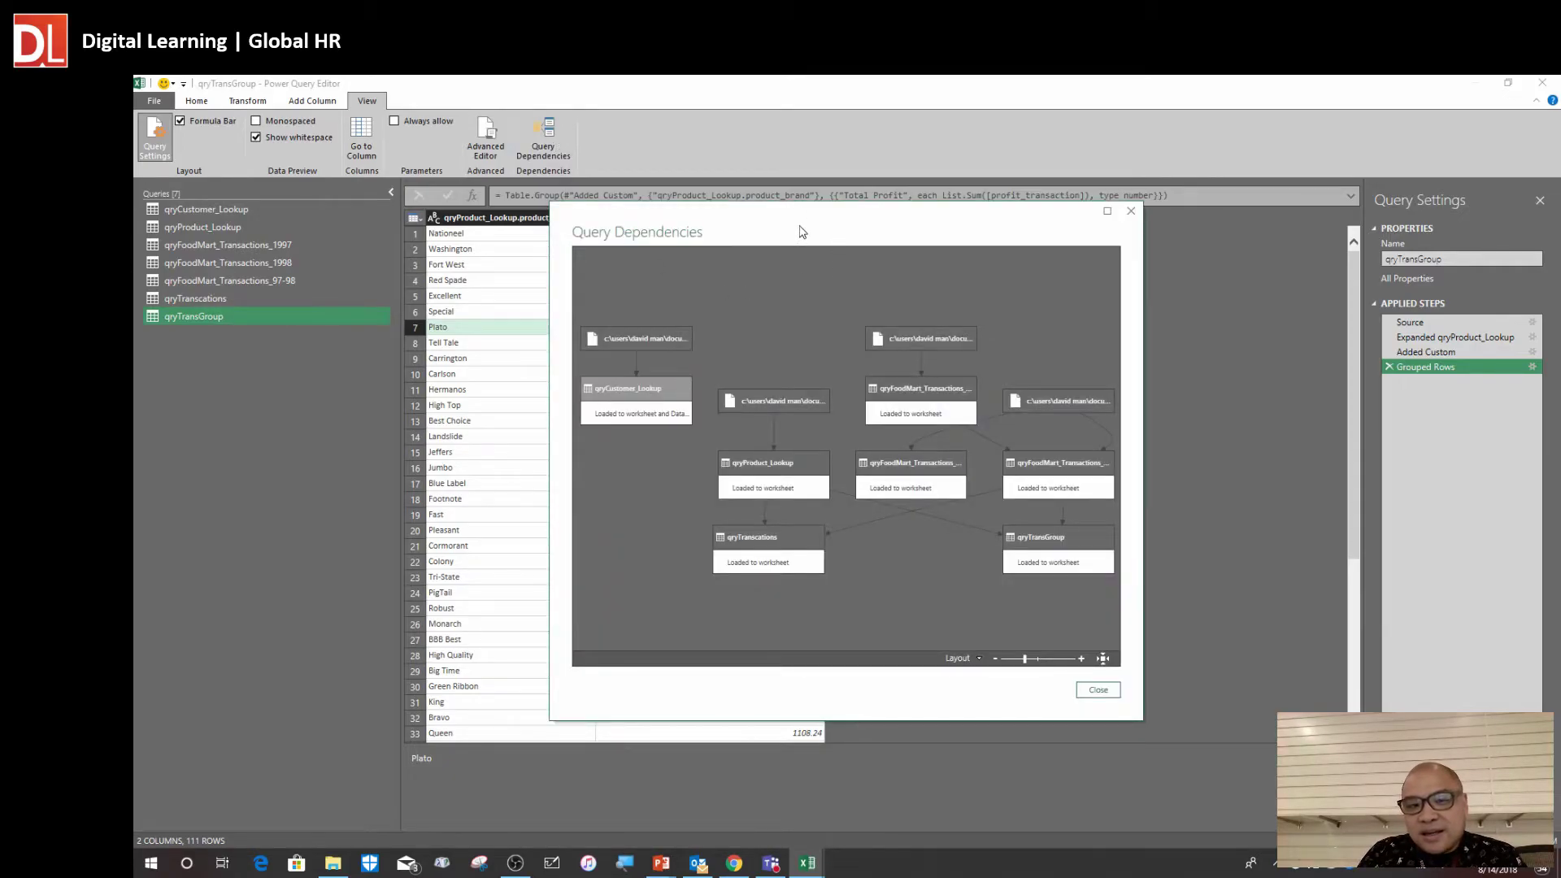
{"action": "left_click_drag", "start_coordinate": [976, 625], "coordinate": [1345, 761]}
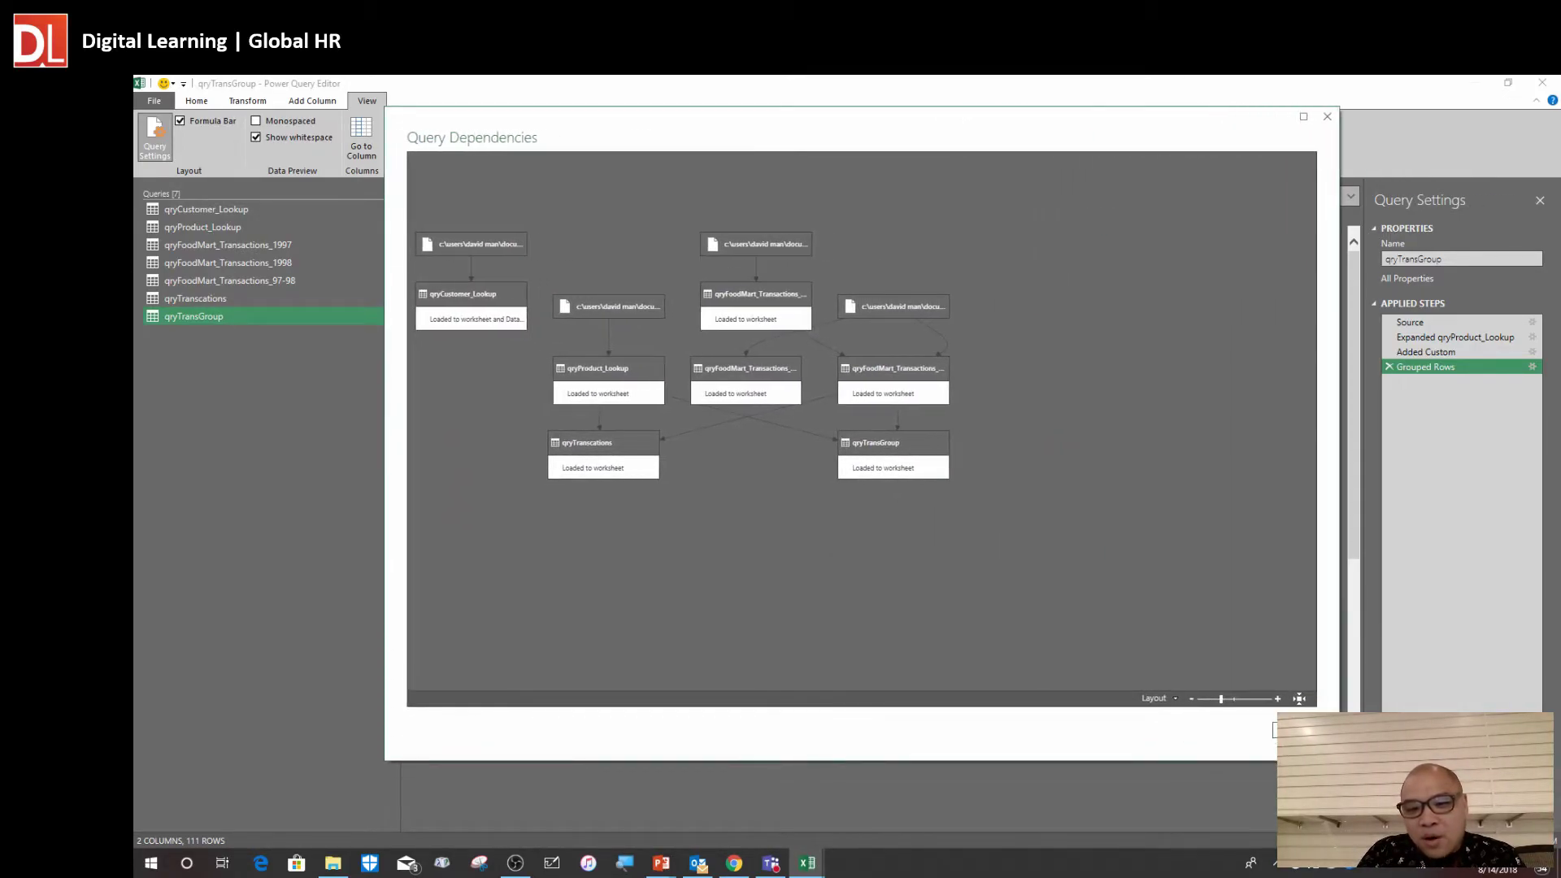
{"action": "left_click", "coordinate": [1277, 699]}
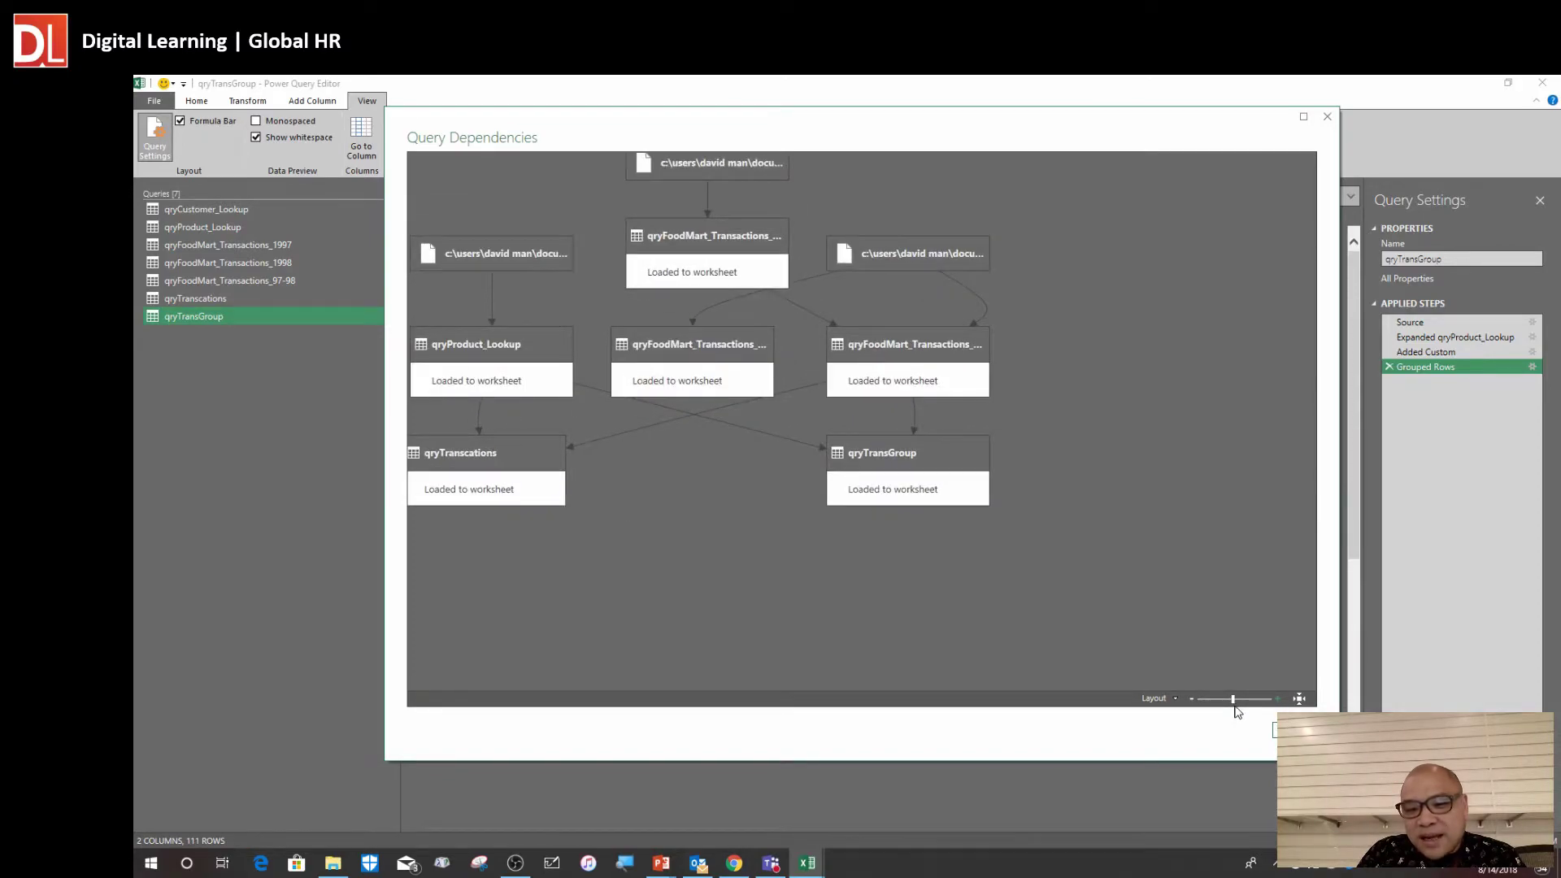
{"action": "left_click", "coordinate": [1239, 701]}
{"action": "left_click_drag", "start_coordinate": [1238, 701], "coordinate": [1242, 700]}
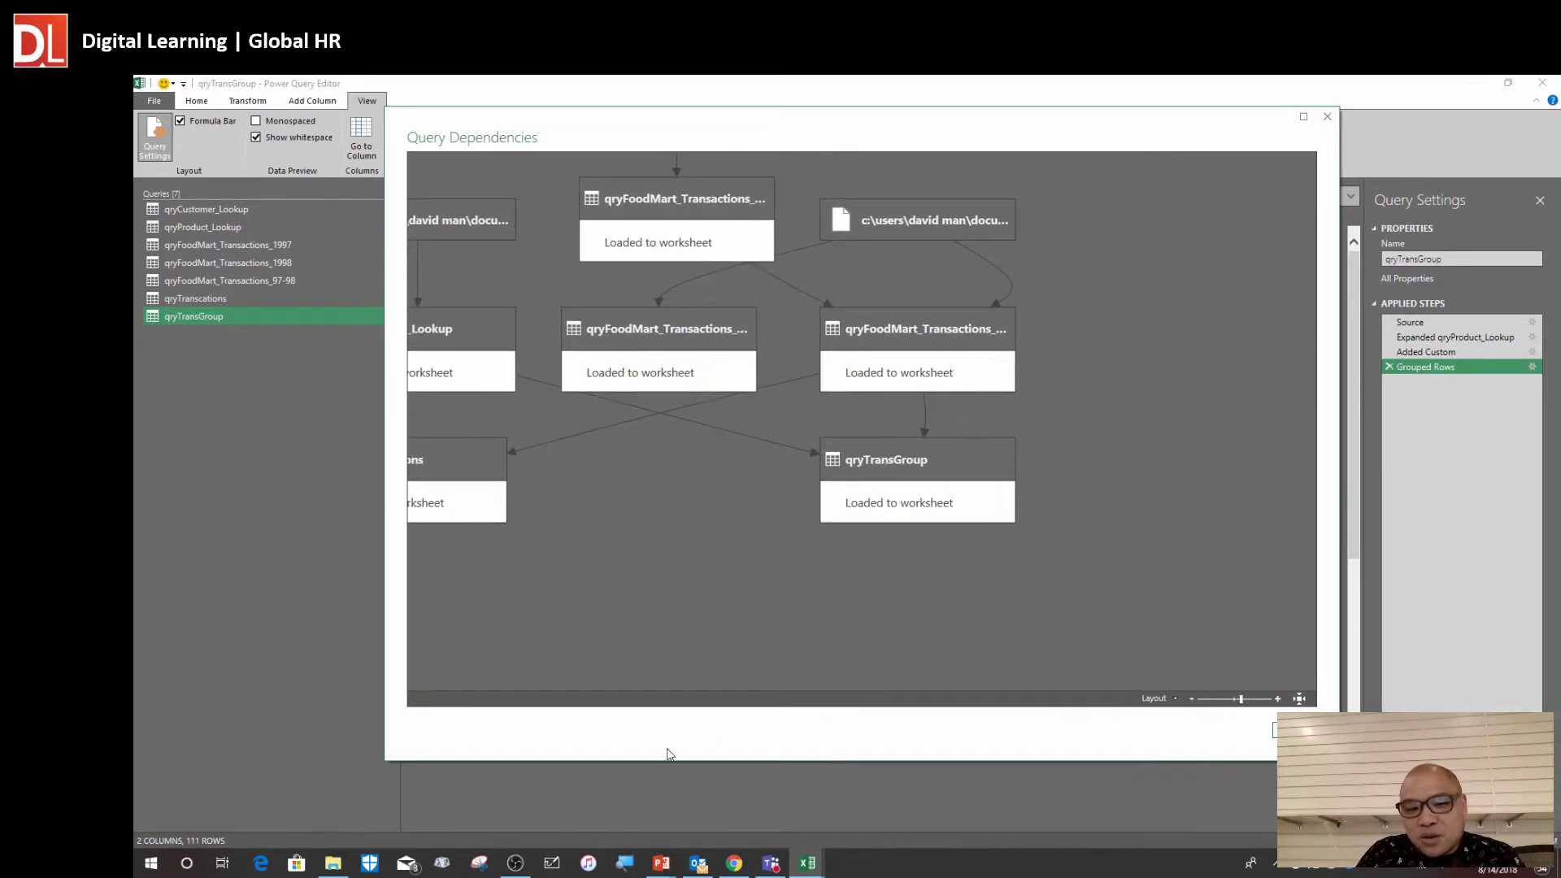
{"action": "left_click", "coordinate": [1303, 116]}
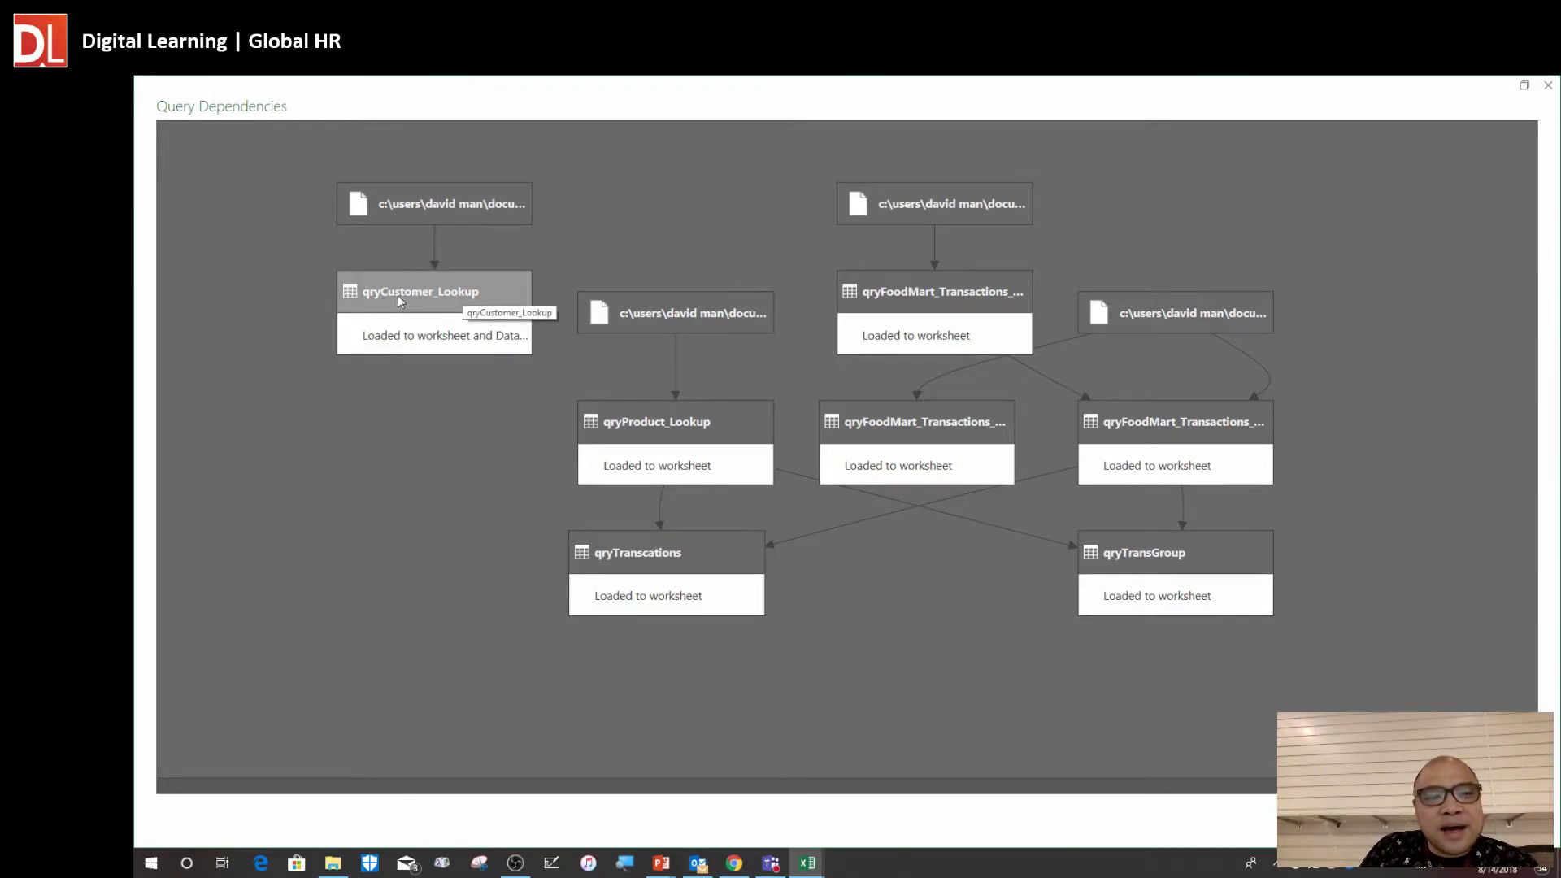
Highlight the dependencies of qryCustomer_Lookup, qryFoodMart_Transactions_1998, and the source file that feeds qryFoodMart_Transactions_1997
{"action": "left_click", "coordinate": [456, 290]}
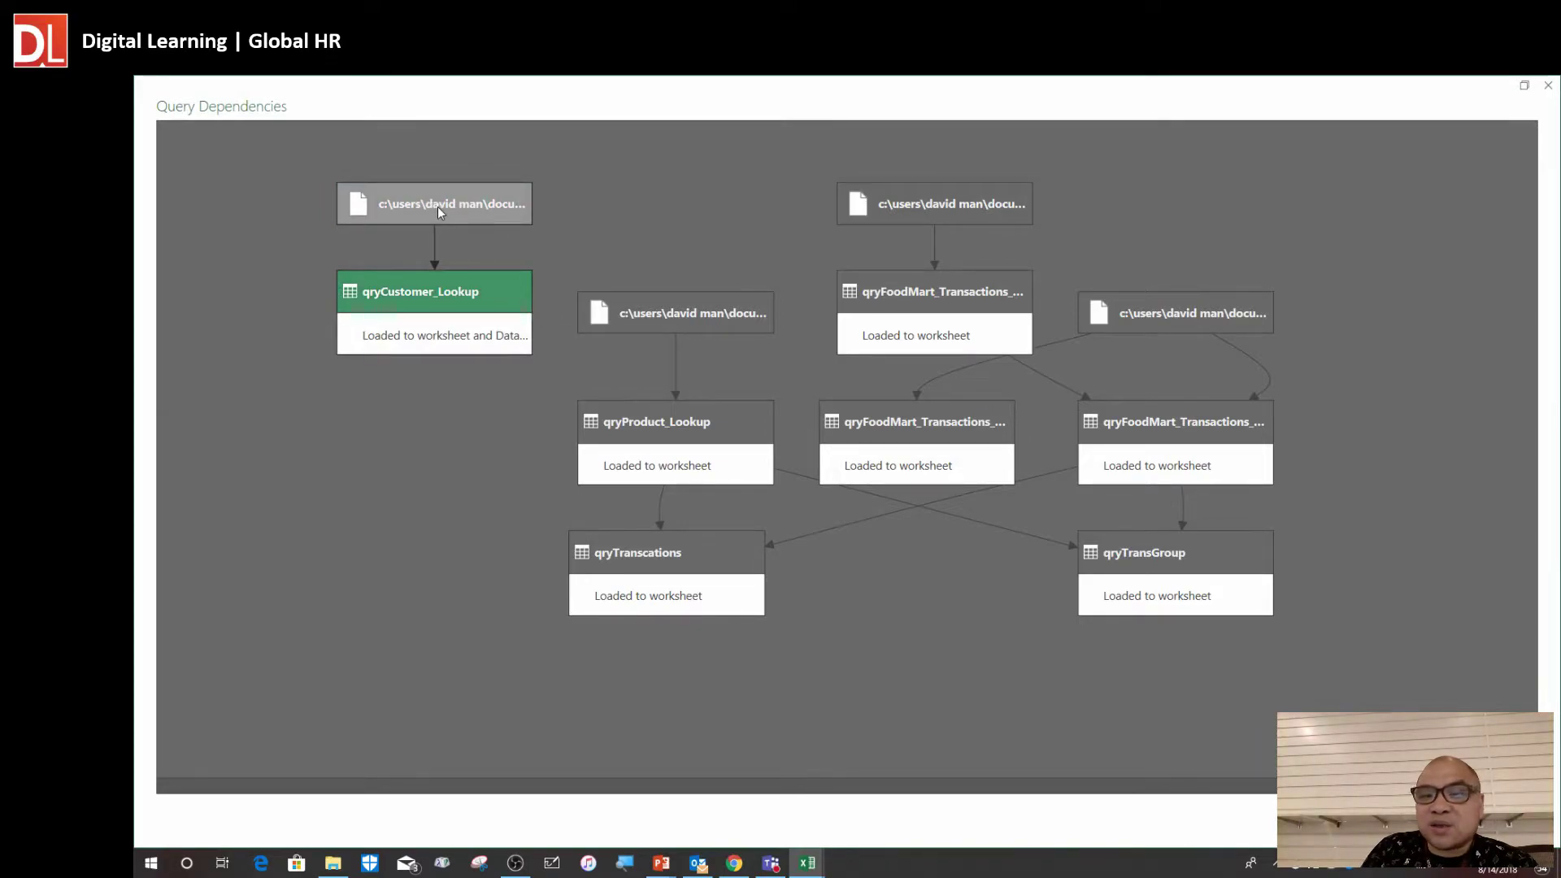
{"action": "left_click", "coordinate": [908, 306]}
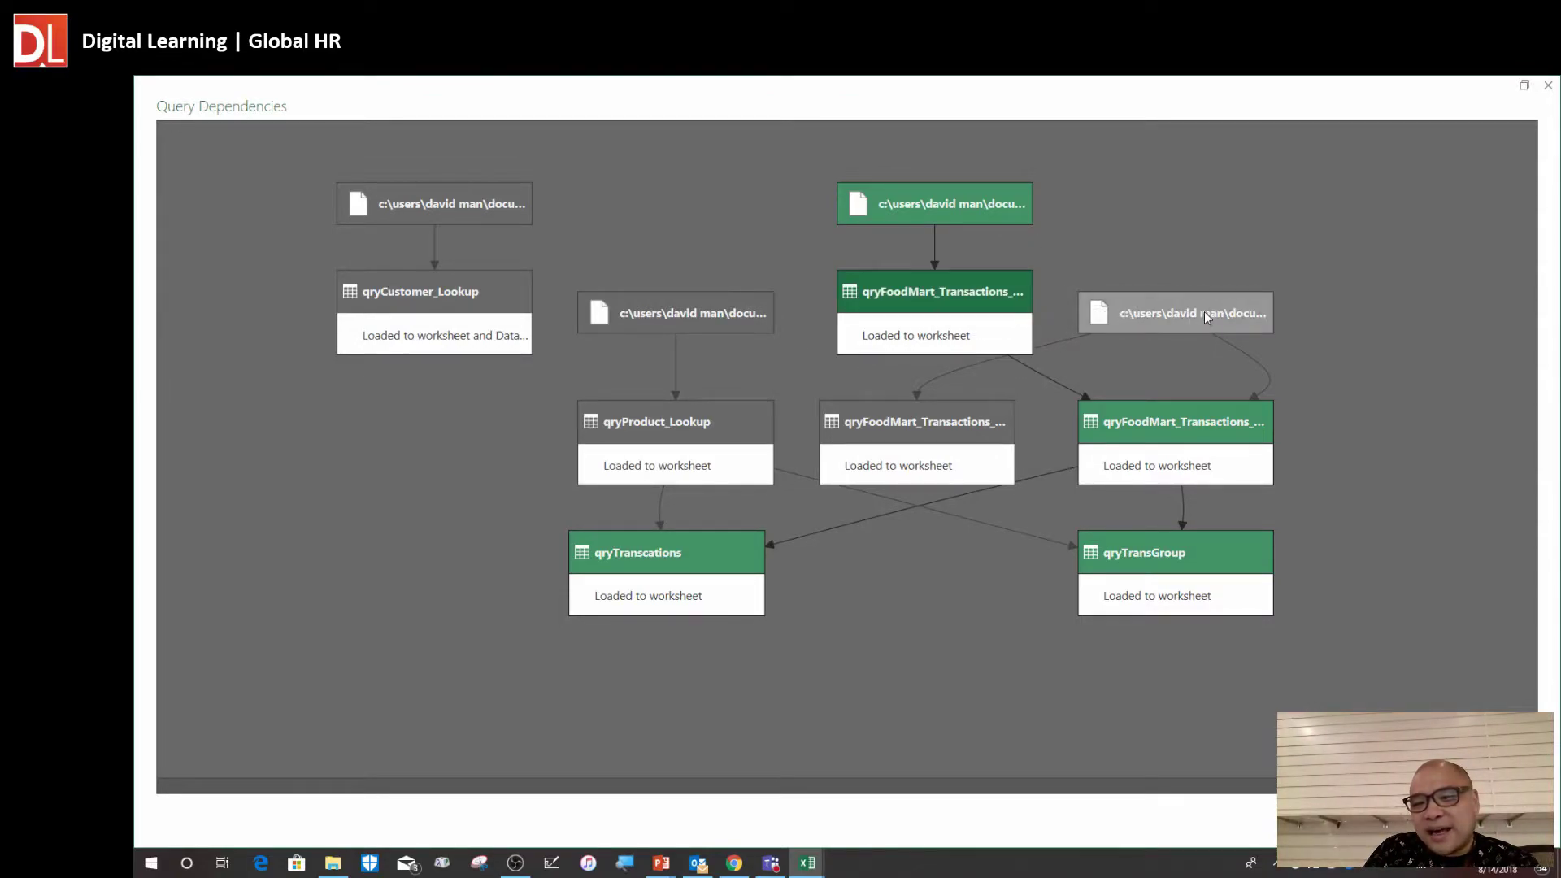
{"action": "left_click_drag", "start_coordinate": [1202, 435], "coordinate": [1146, 489]}
{"action": "left_click_drag", "start_coordinate": [1114, 421], "coordinate": [1113, 372]}
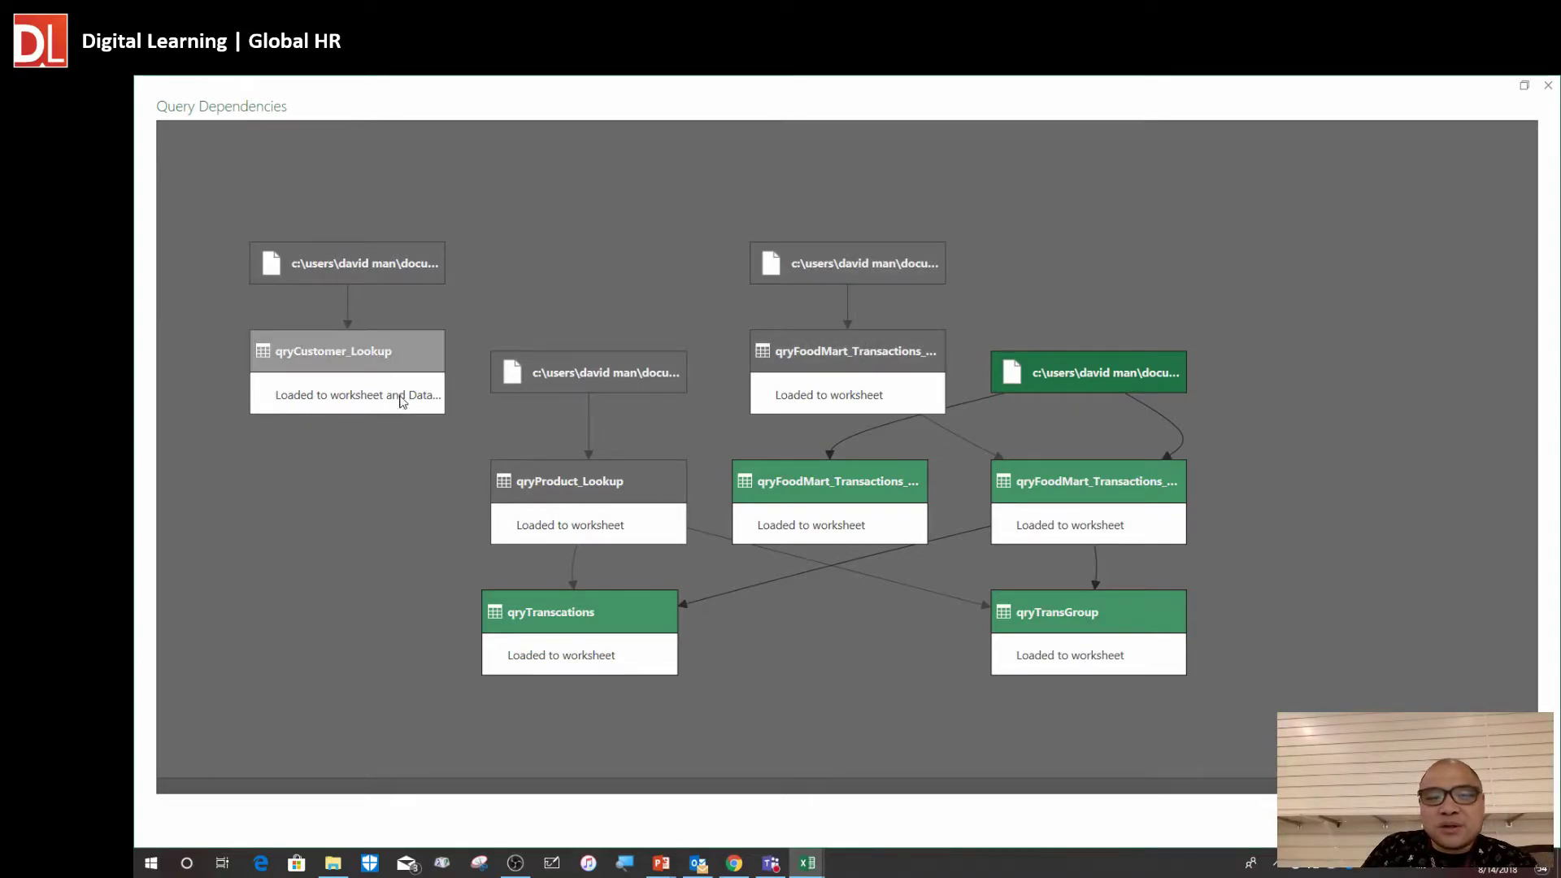
Trace the links of both lookup queries and the three FoodMart transactions queries in turn, ending on qryFoodMart_Transactions_1997
{"action": "left_click", "coordinate": [361, 373]}
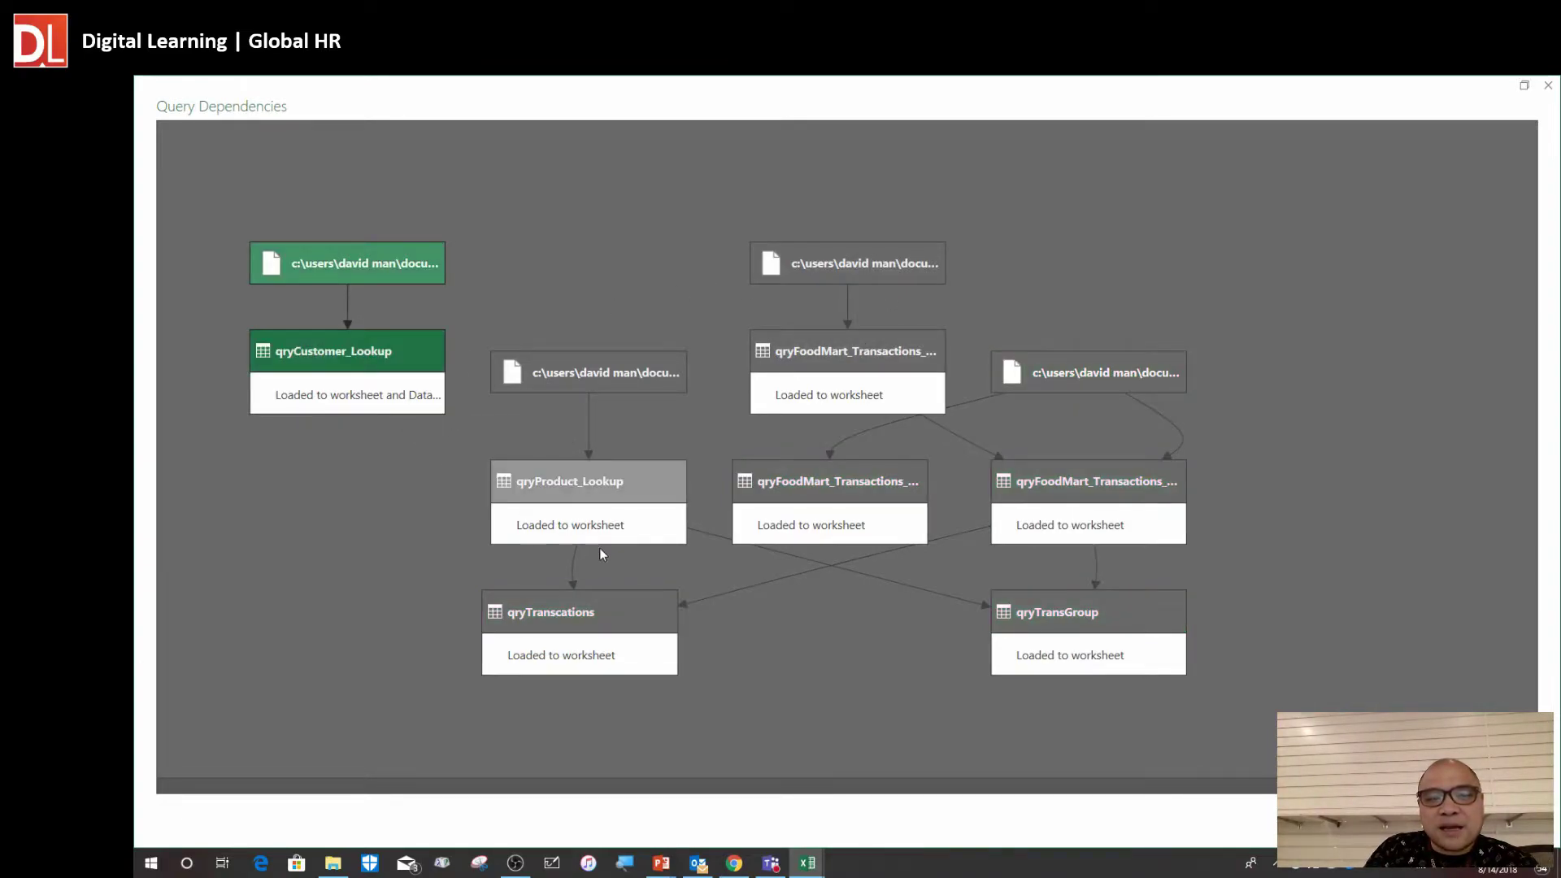
{"action": "left_click", "coordinate": [602, 498]}
{"action": "left_click", "coordinate": [893, 353]}
{"action": "left_click", "coordinate": [1085, 508]}
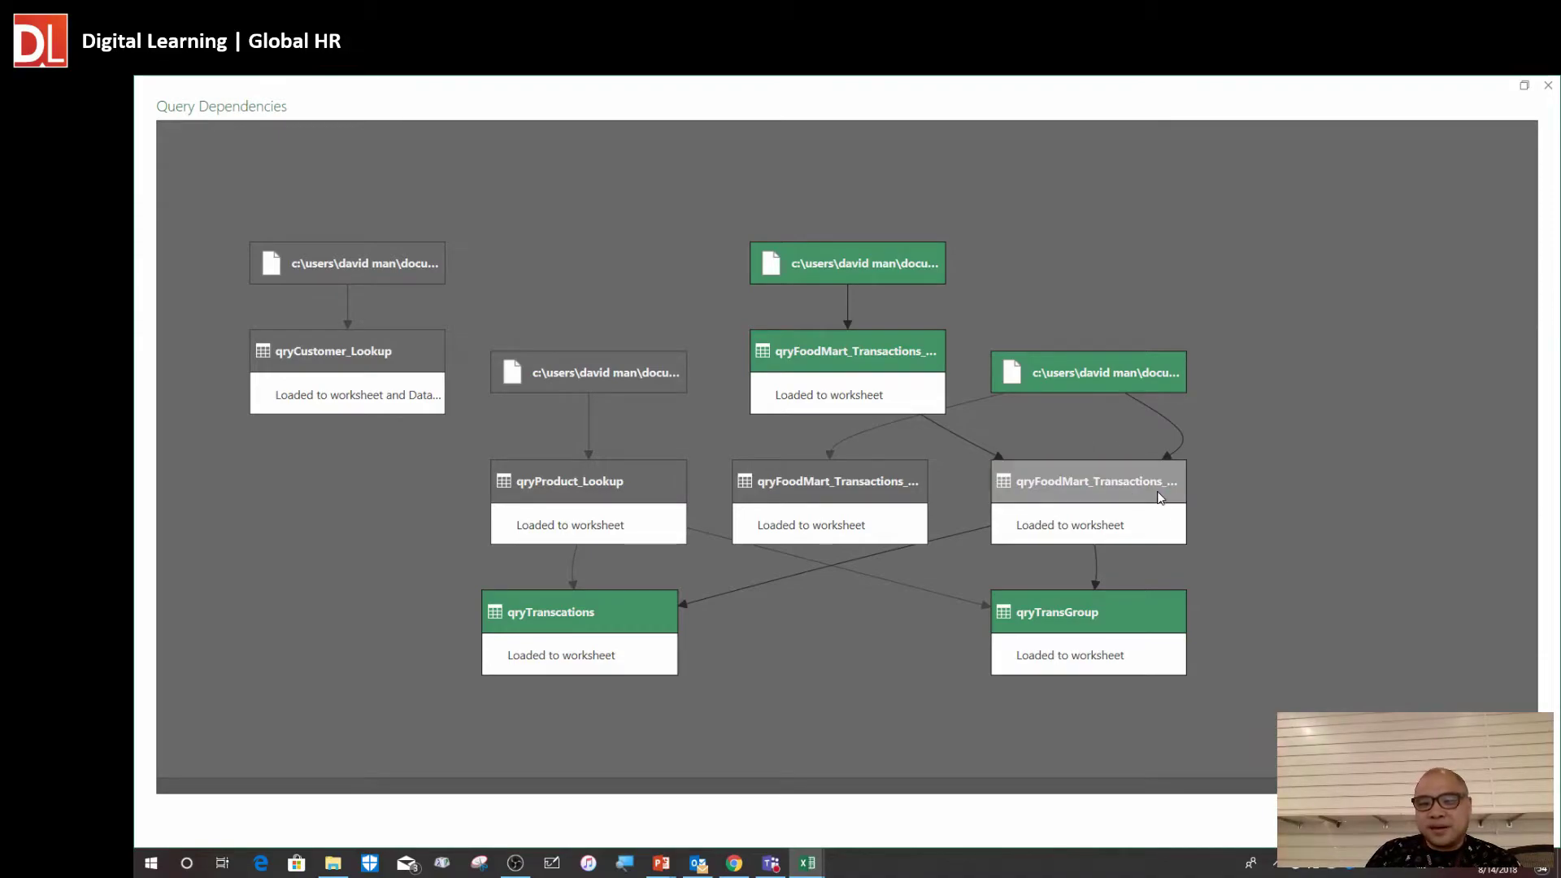
{"action": "left_click", "coordinate": [863, 486]}
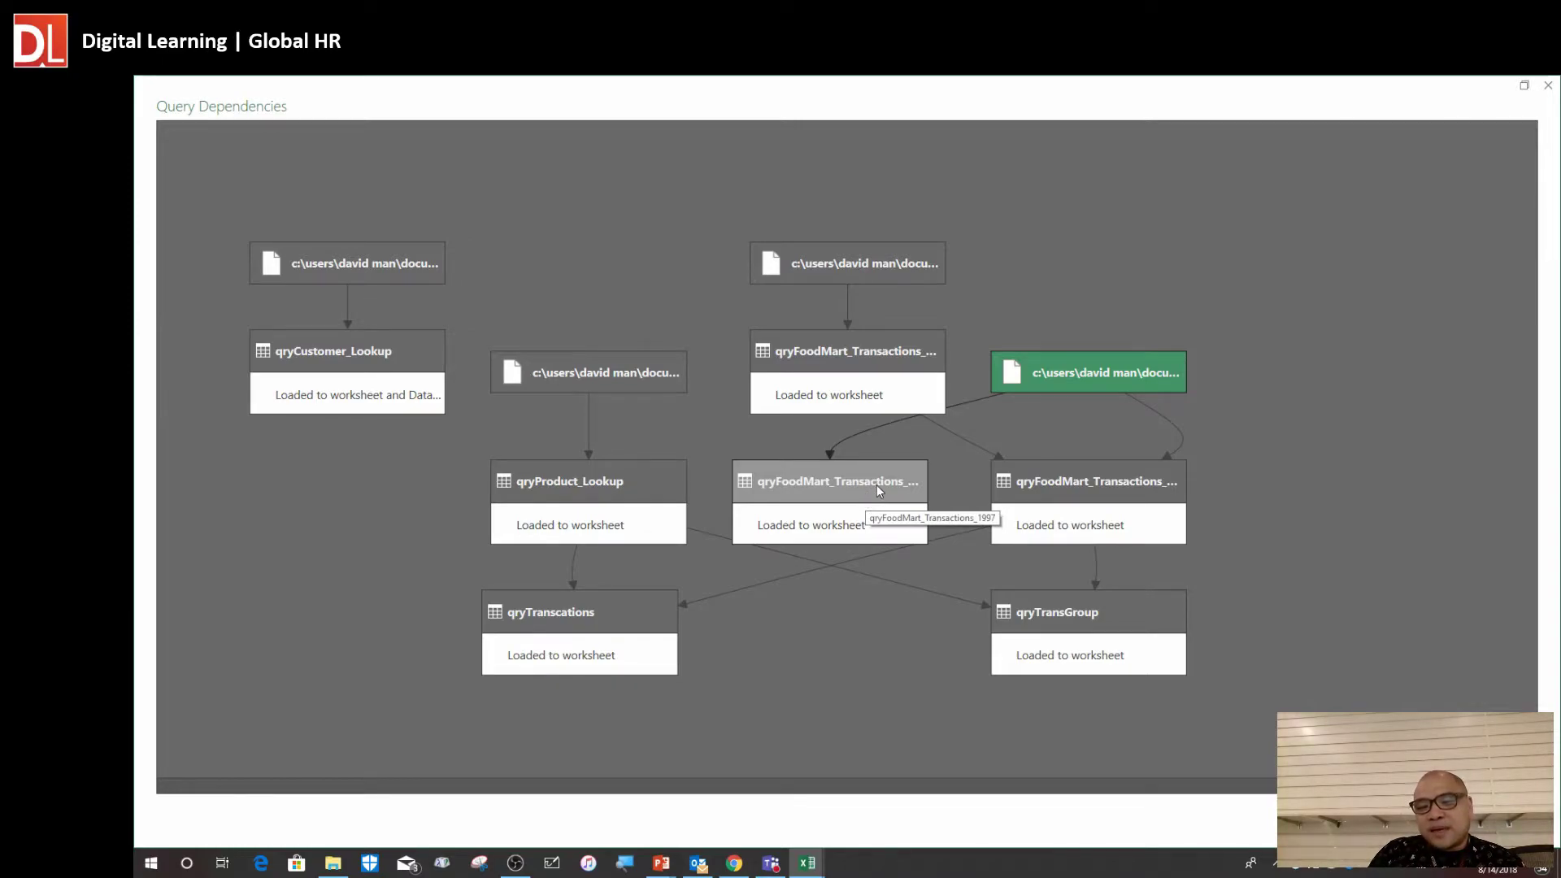
Compare how the 1997 and 1998 transactions queries and their source files relate to qryFoodMart_Transactions_97-98
{"action": "left_click", "coordinate": [1091, 488]}
{"action": "left_click", "coordinate": [919, 488]}
{"action": "left_click_drag", "start_coordinate": [870, 478], "coordinate": [886, 400]}
{"action": "left_click", "coordinate": [1121, 399]}
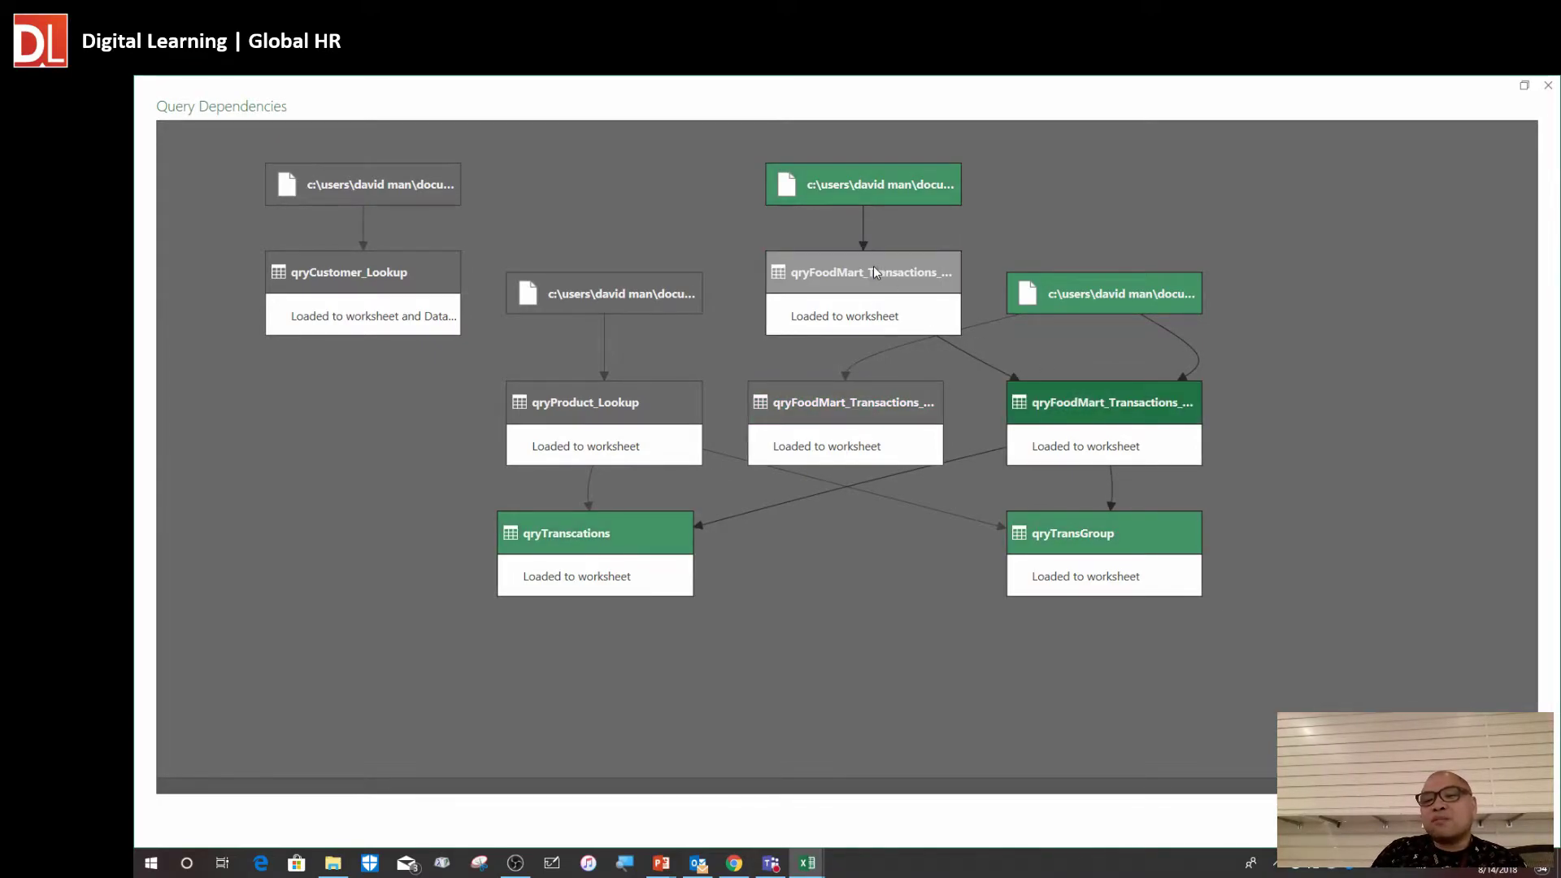
{"action": "left_click", "coordinate": [910, 301]}
{"action": "left_click", "coordinate": [1102, 406]}
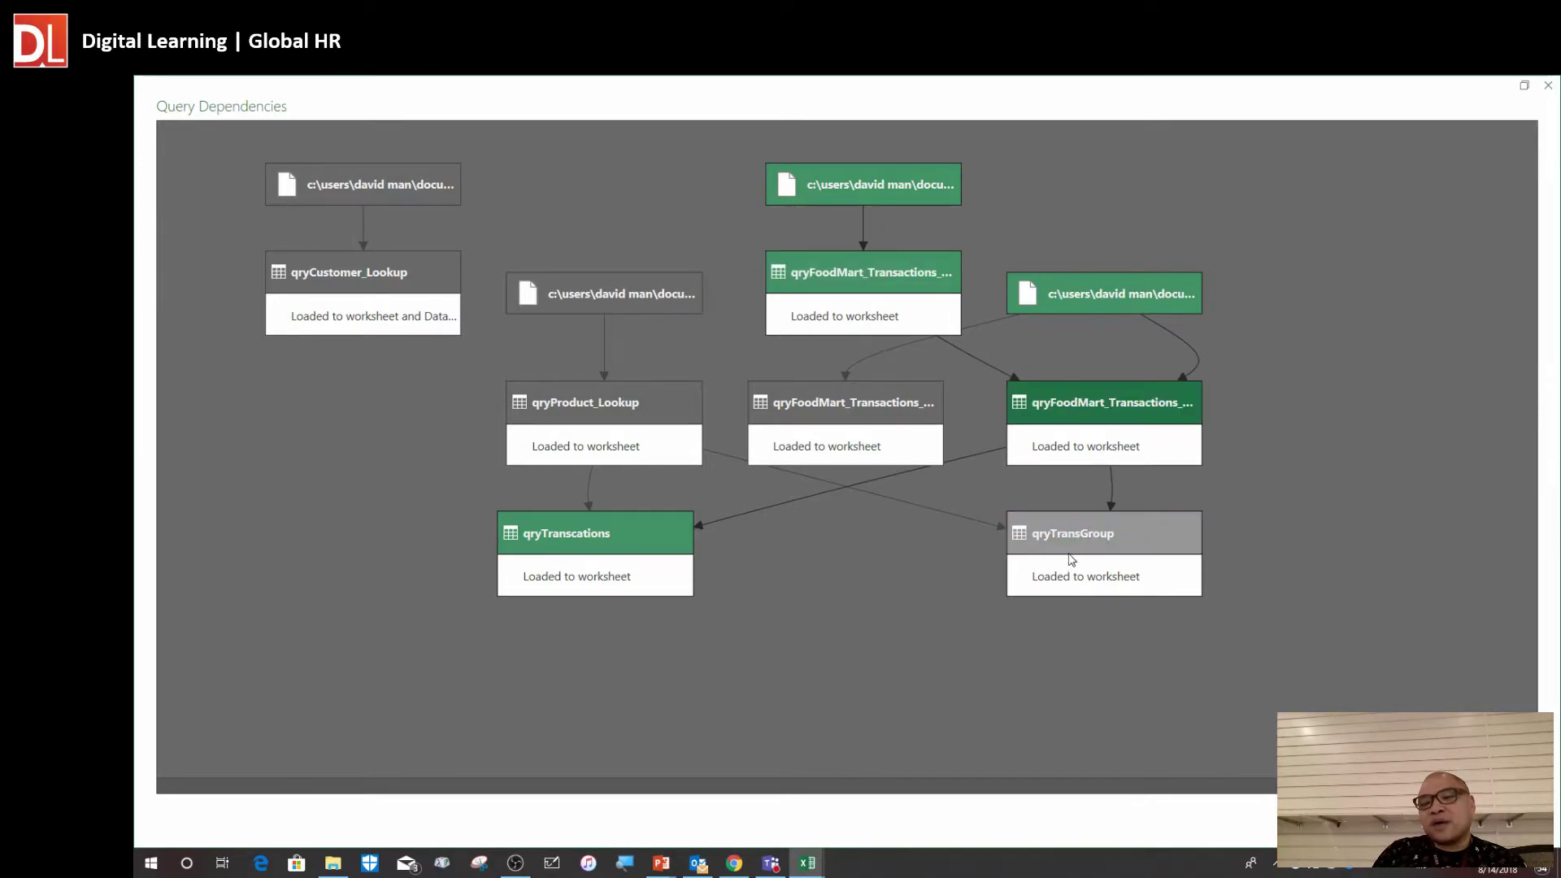
Trace the queries and source files feeding qryTransGroup, close the dependencies diagram, and inspect the Total Profit value for Hermanos
{"action": "left_click", "coordinate": [1114, 538]}
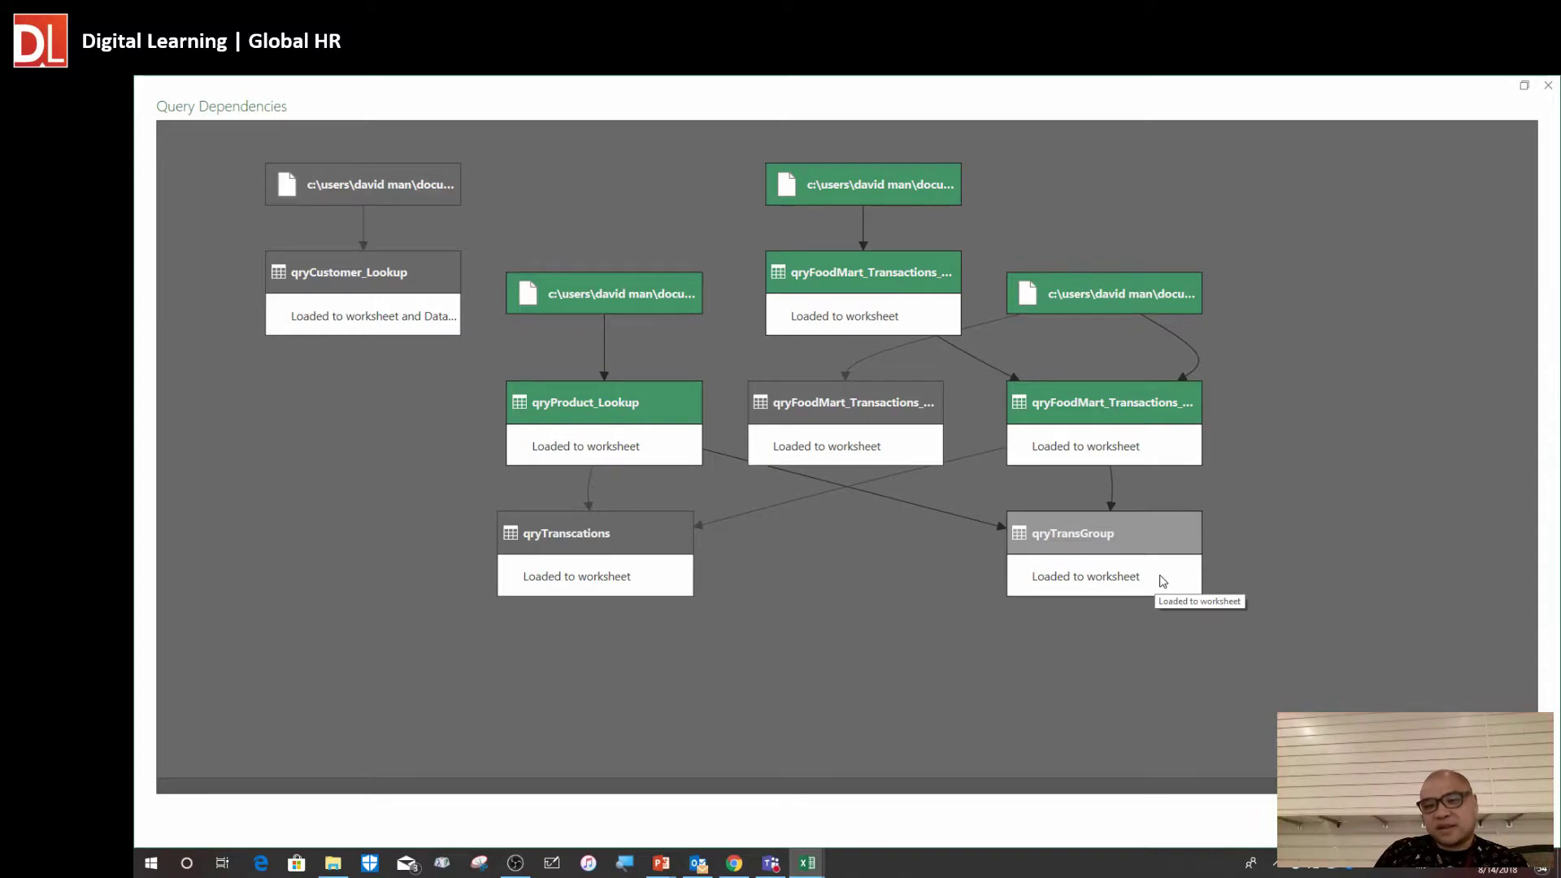
{"action": "left_click_drag", "start_coordinate": [1134, 576], "coordinate": [1197, 598]}
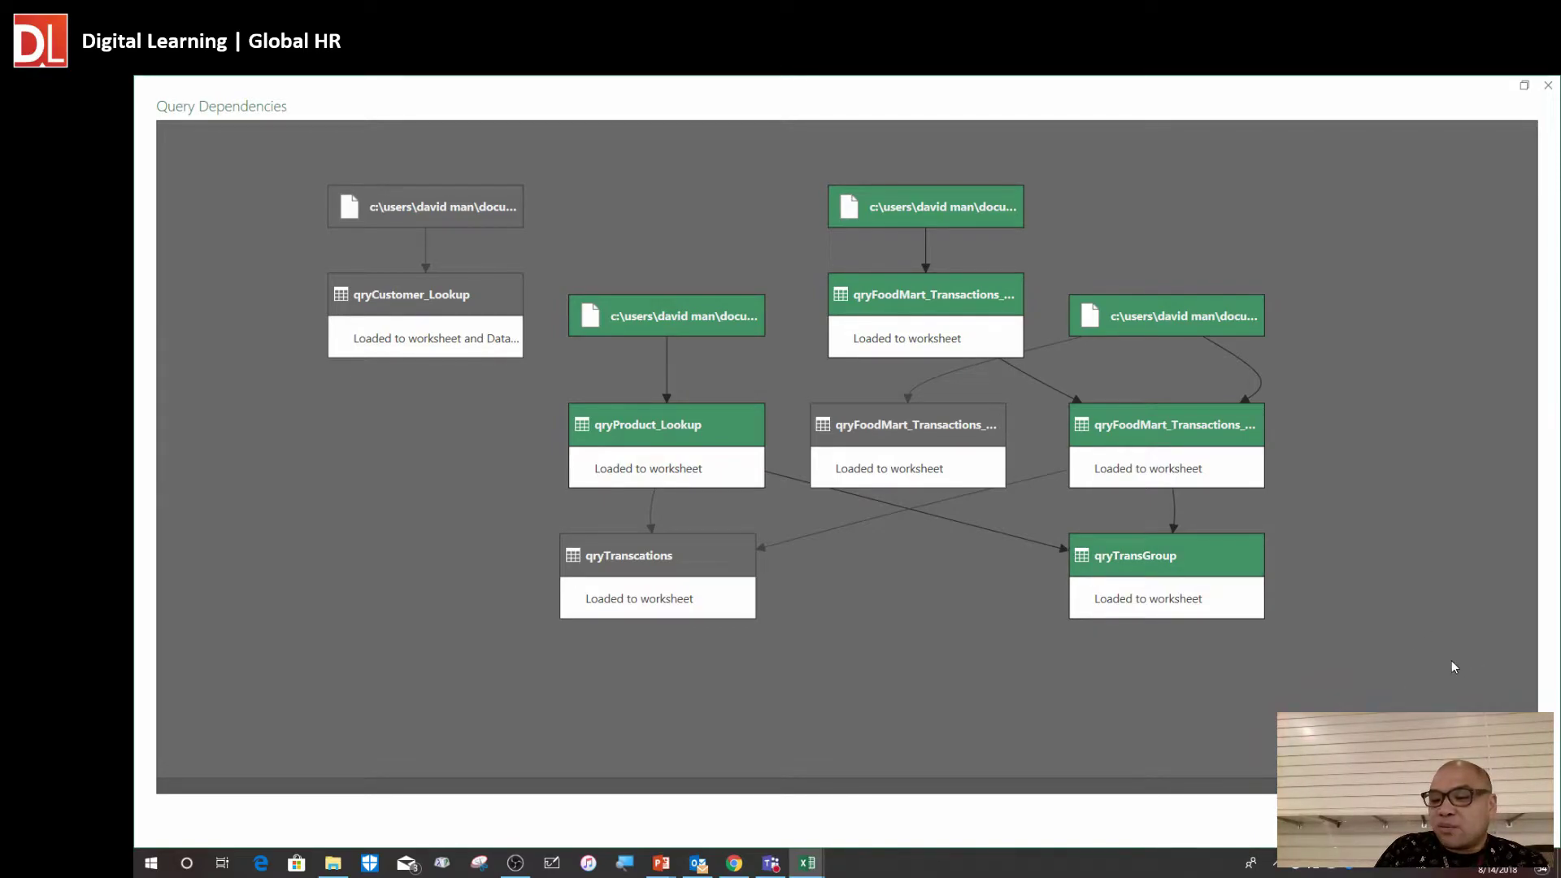
{"action": "key", "text": "Escape"}
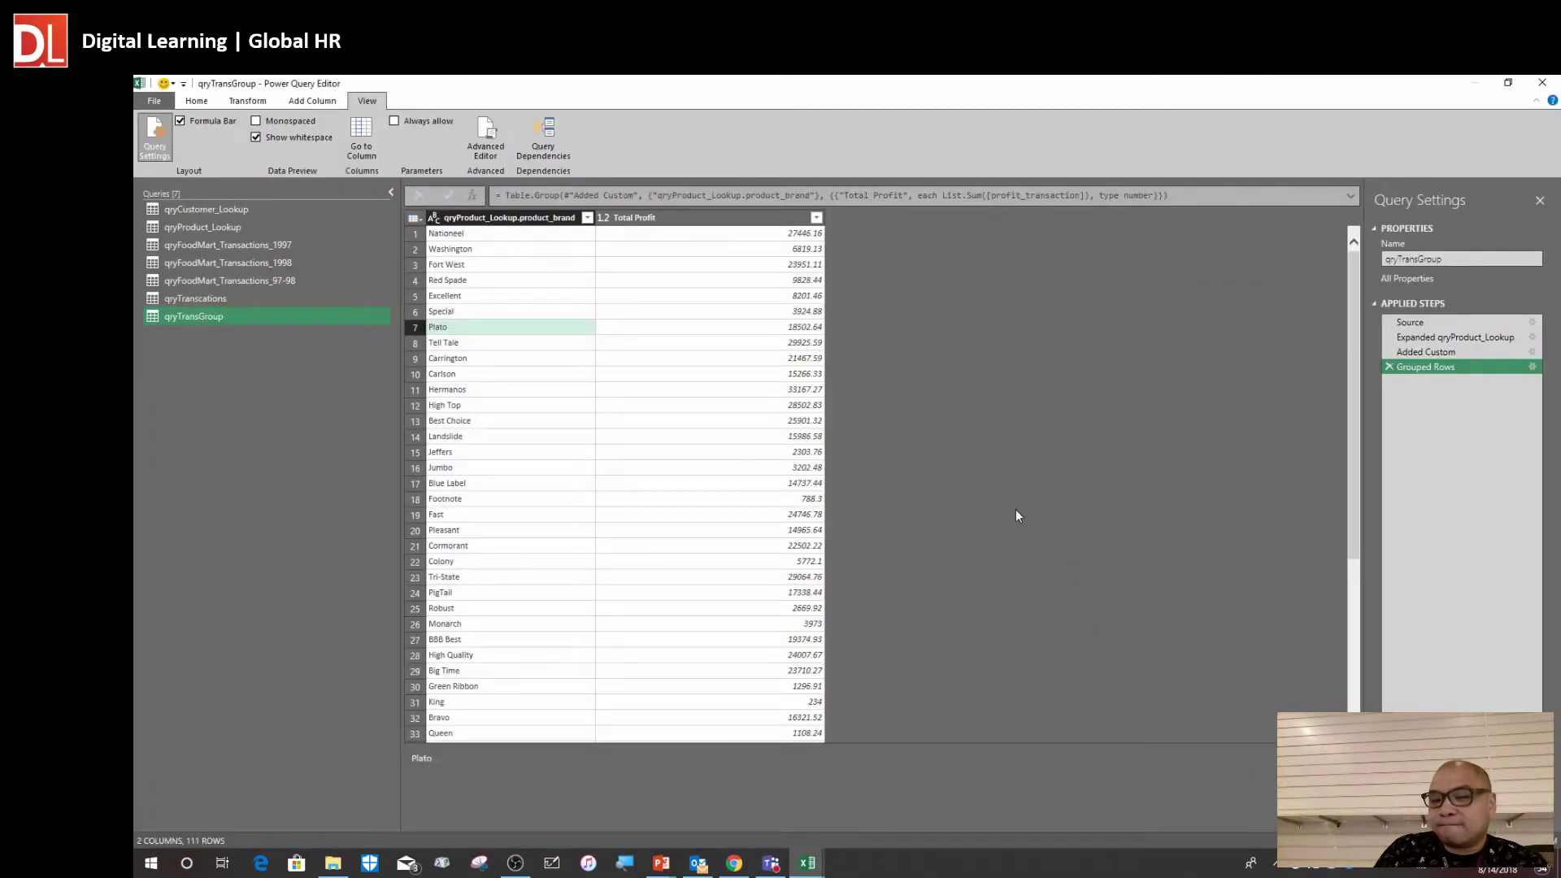
{"action": "left_click", "coordinate": [687, 394]}
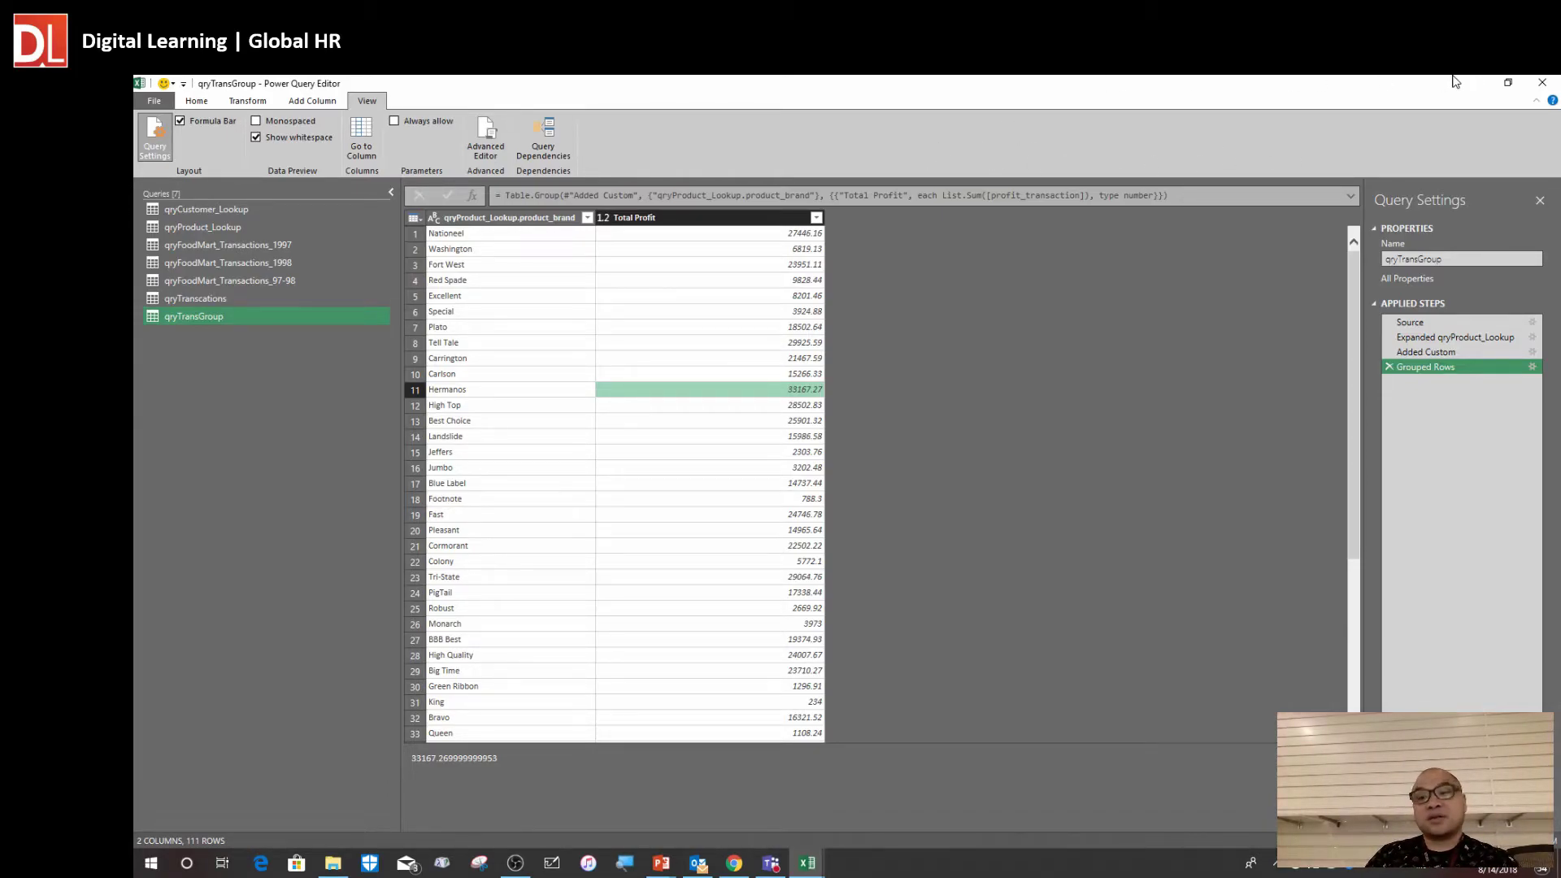
Close the Power Query Editor and return to the worksheet with total profit by product brand
{"action": "left_click", "coordinate": [1542, 82]}
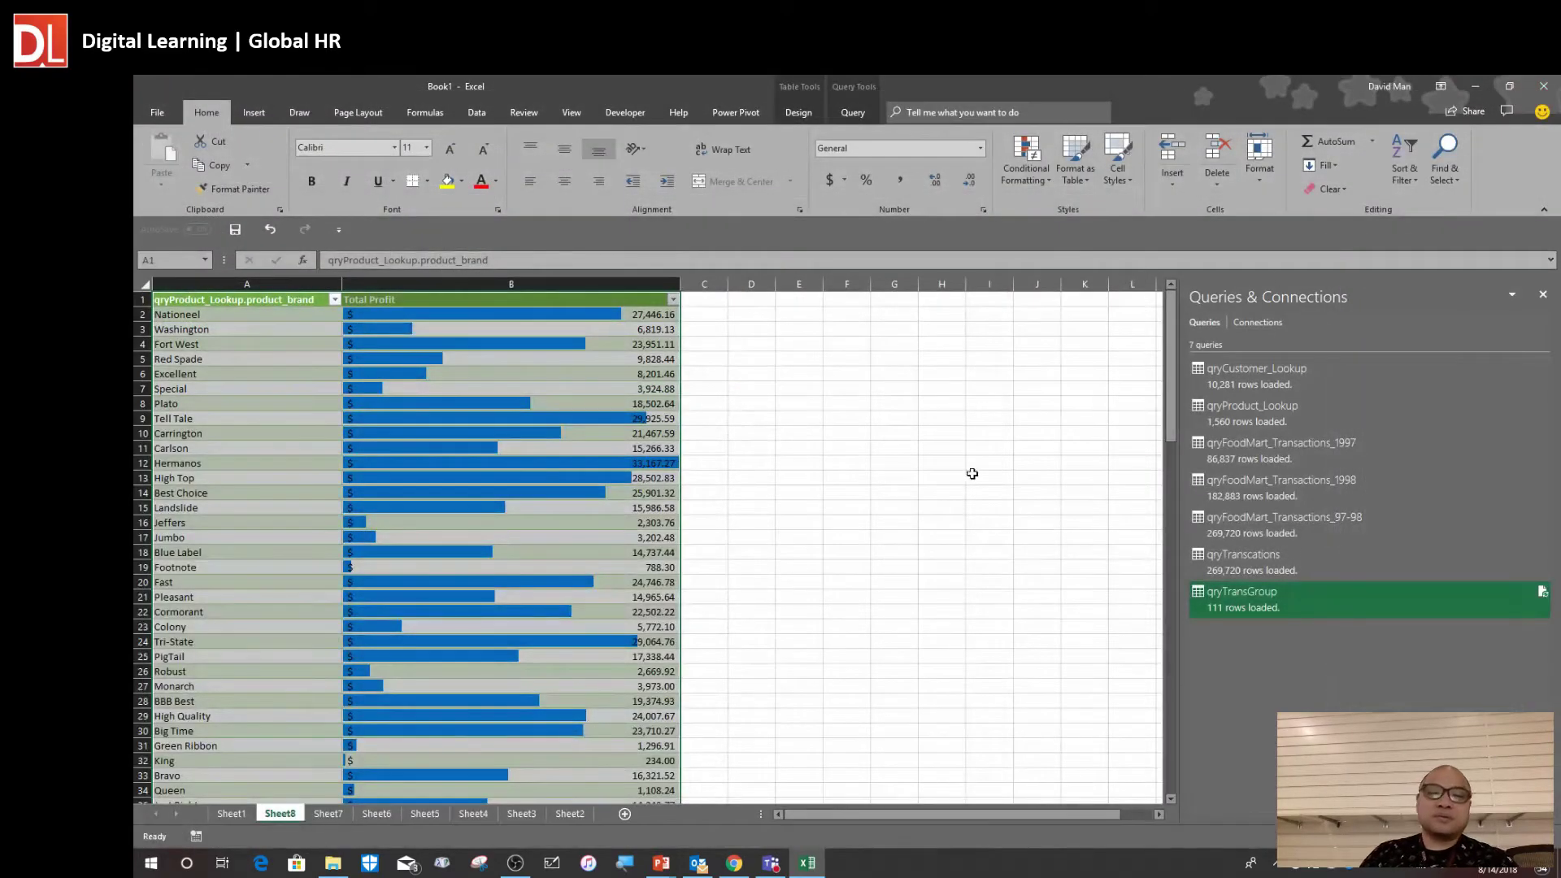
{"action": "left_click", "coordinate": [561, 432]}
{"action": "left_click", "coordinate": [507, 415]}
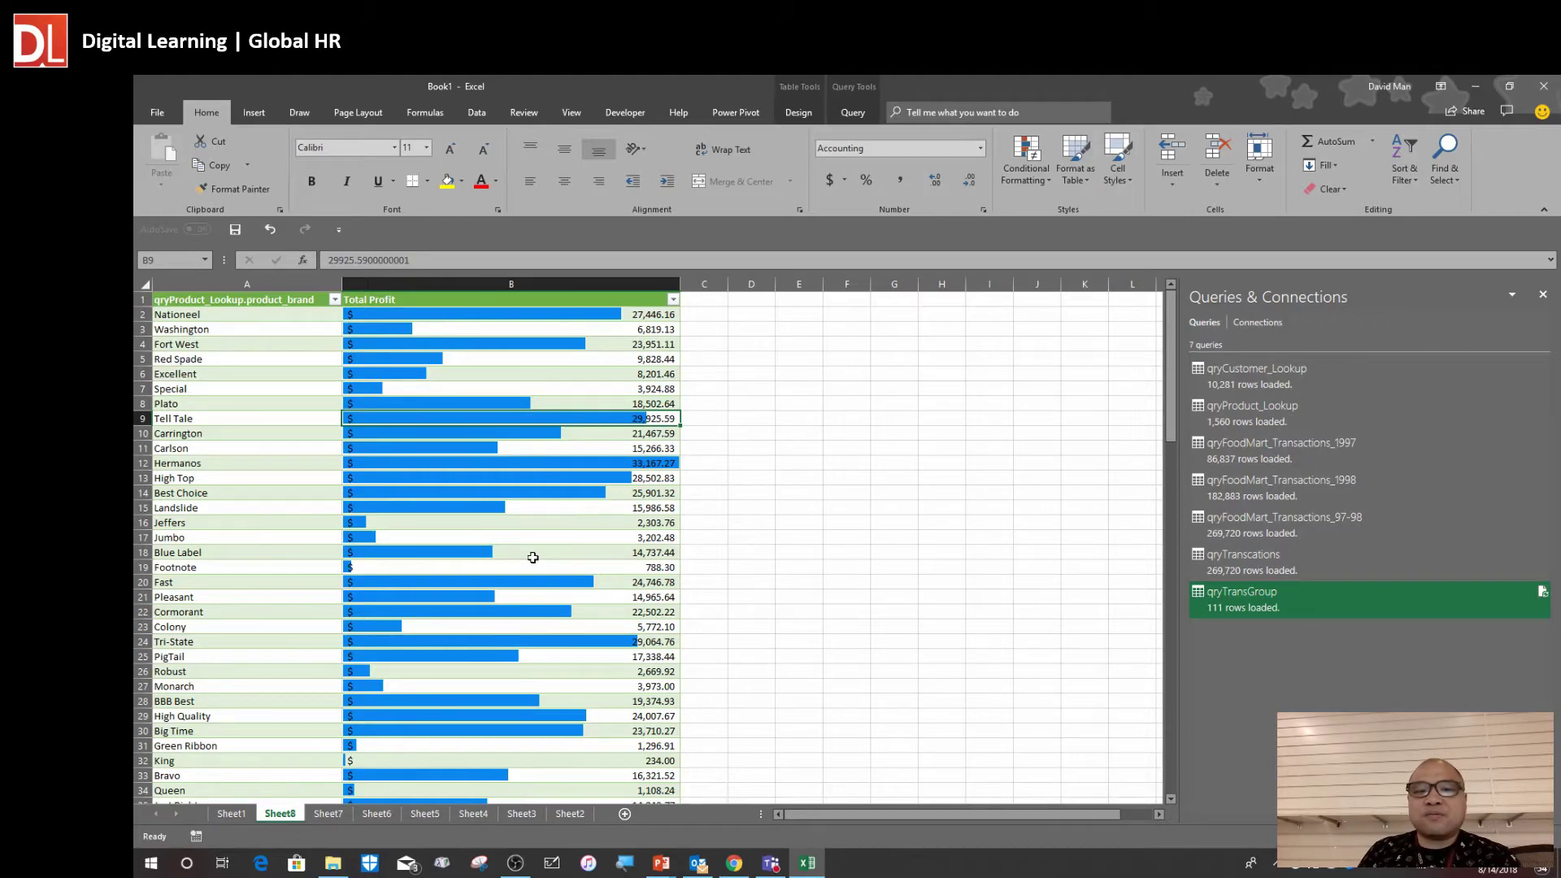
{"action": "left_click", "coordinate": [623, 551]}
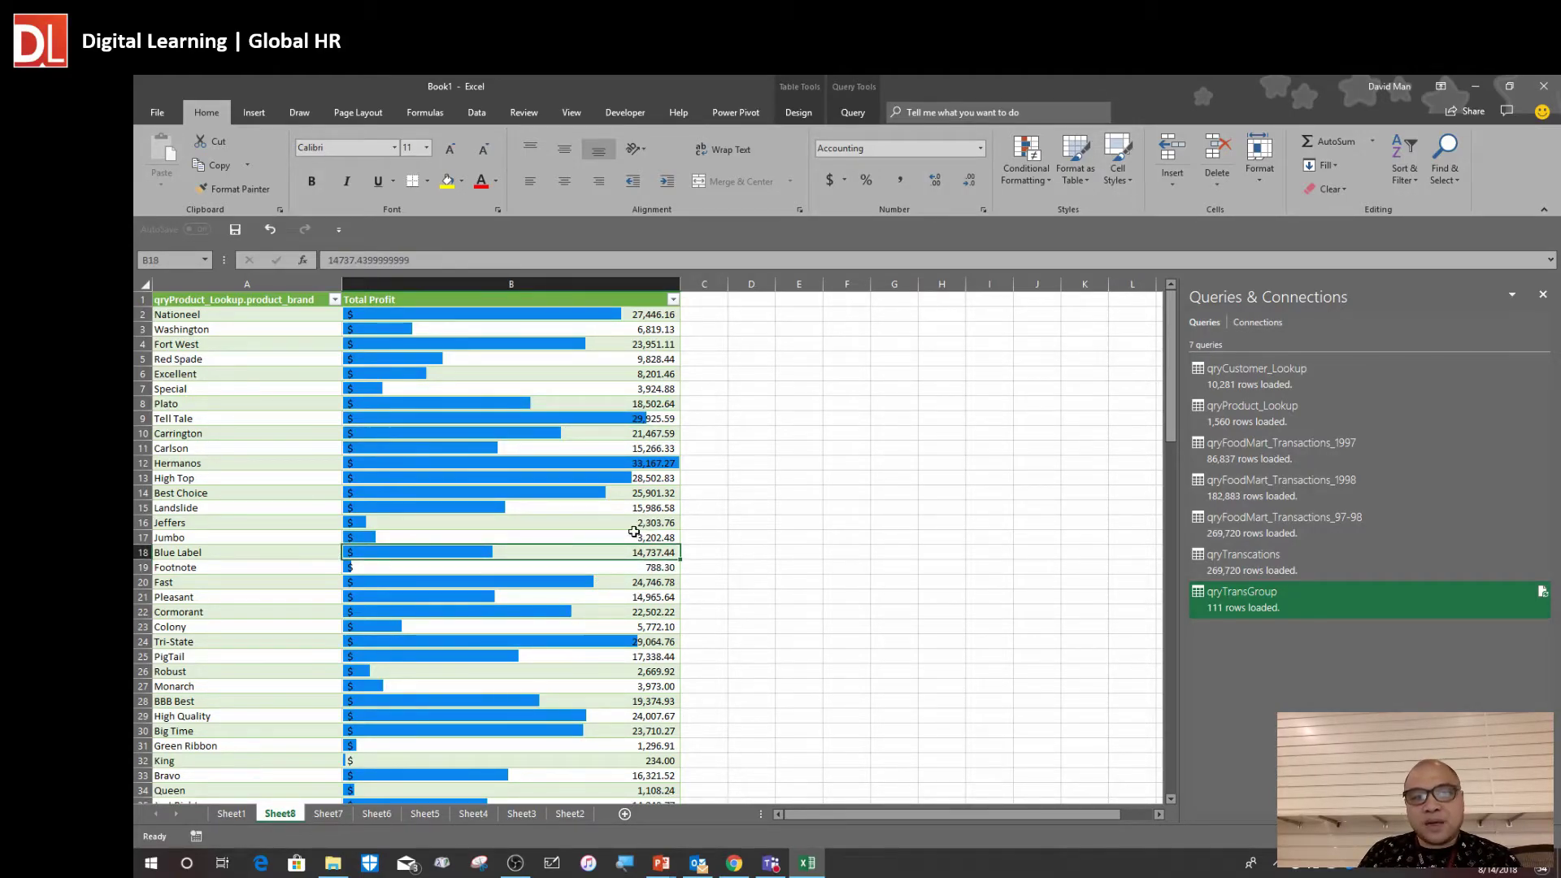
Open the workbook's data model in Power Pivot and examine which tables and records it contains
{"action": "left_click", "coordinate": [473, 115]}
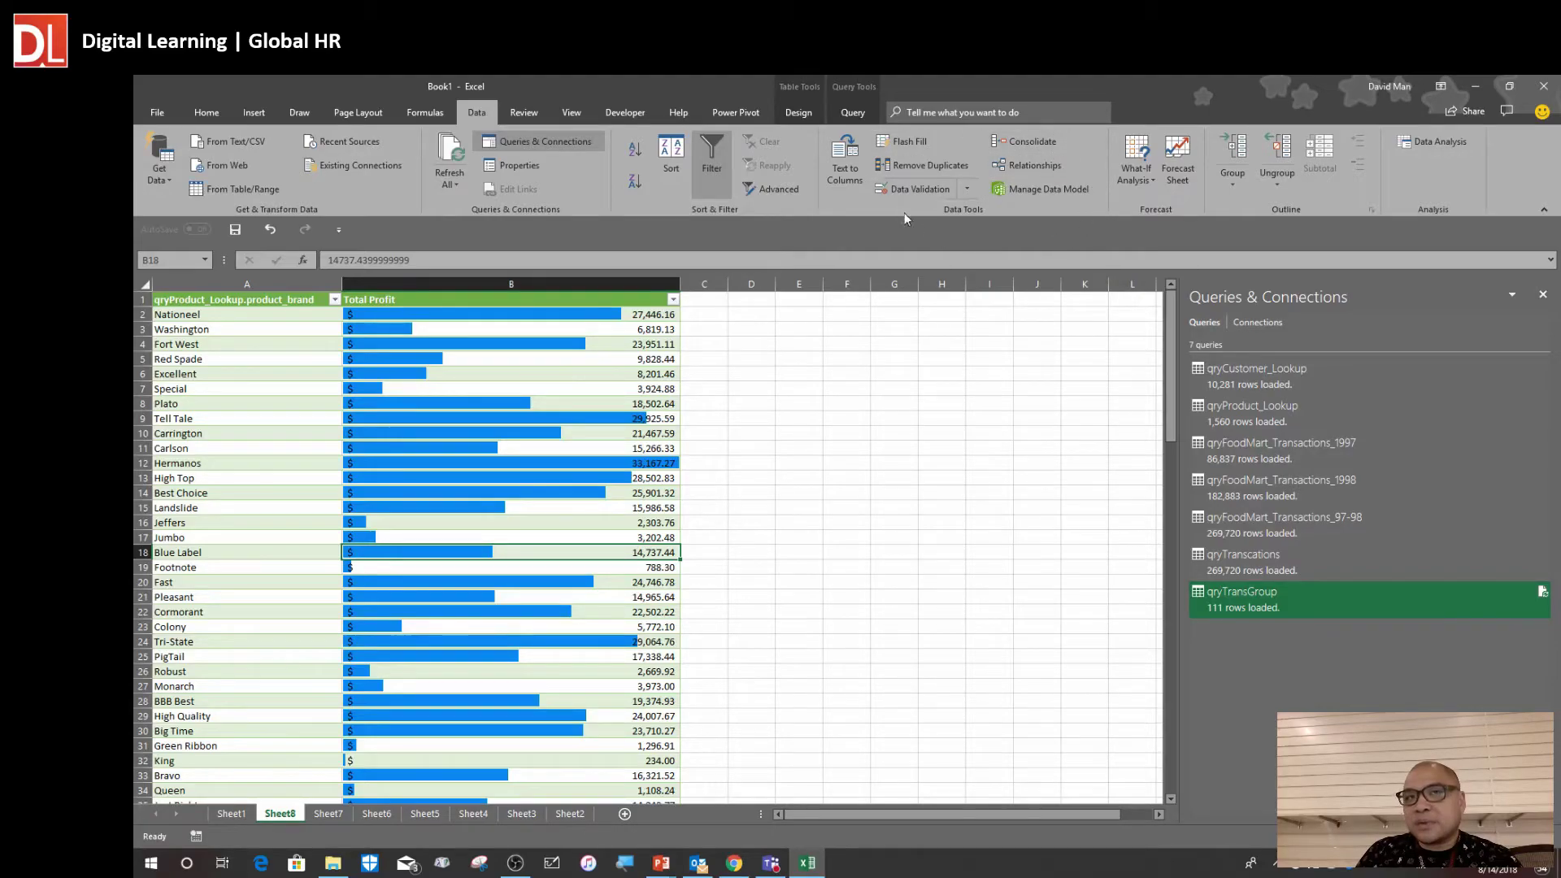
{"action": "left_click", "coordinate": [1050, 189]}
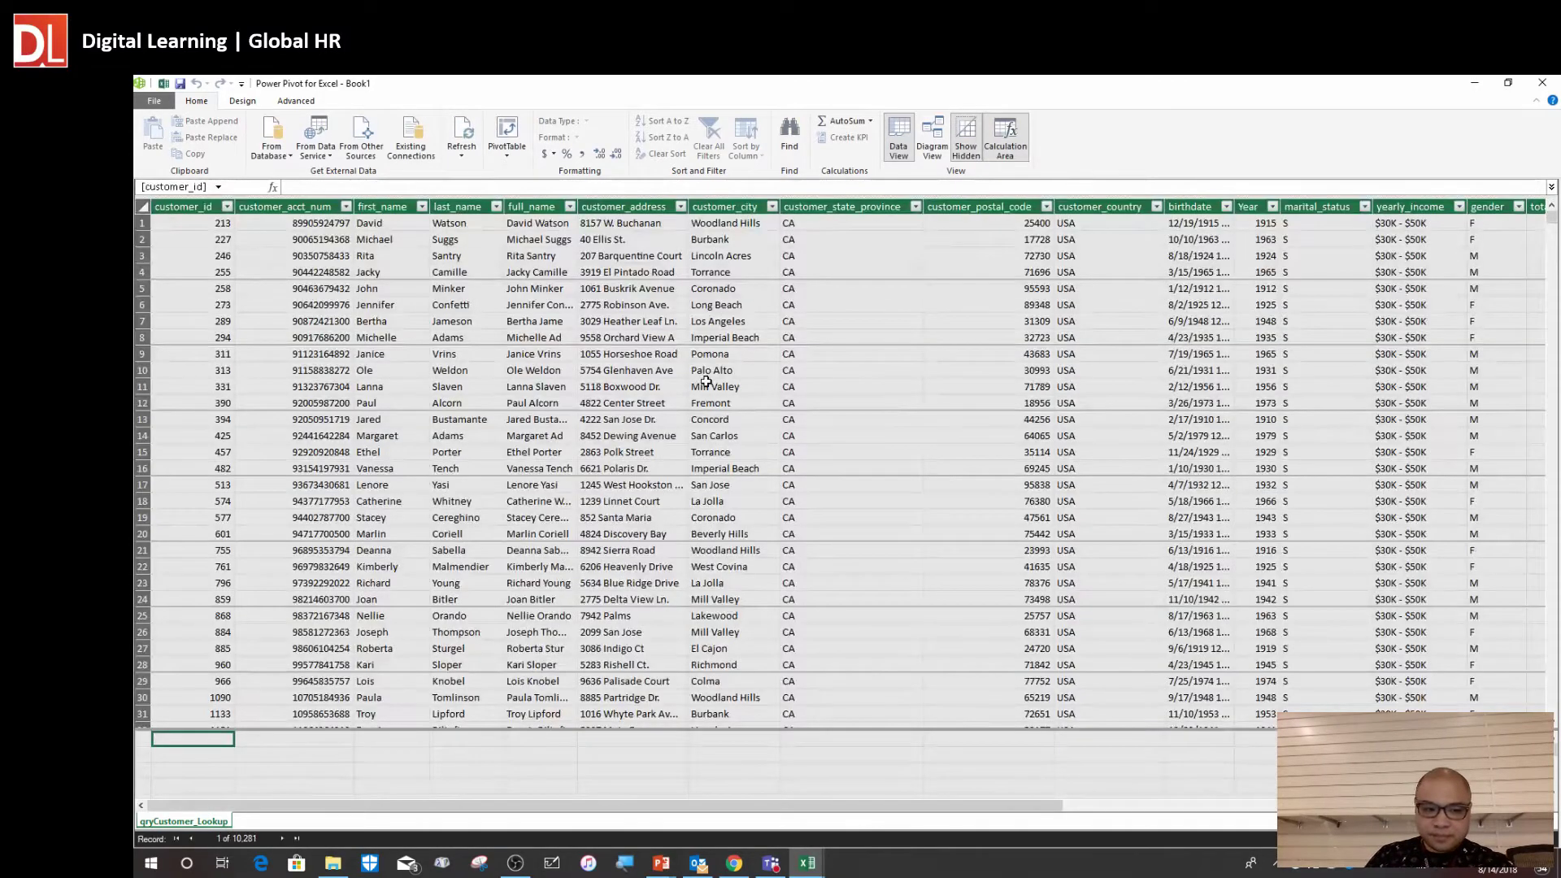
{"action": "left_click", "coordinate": [597, 436]}
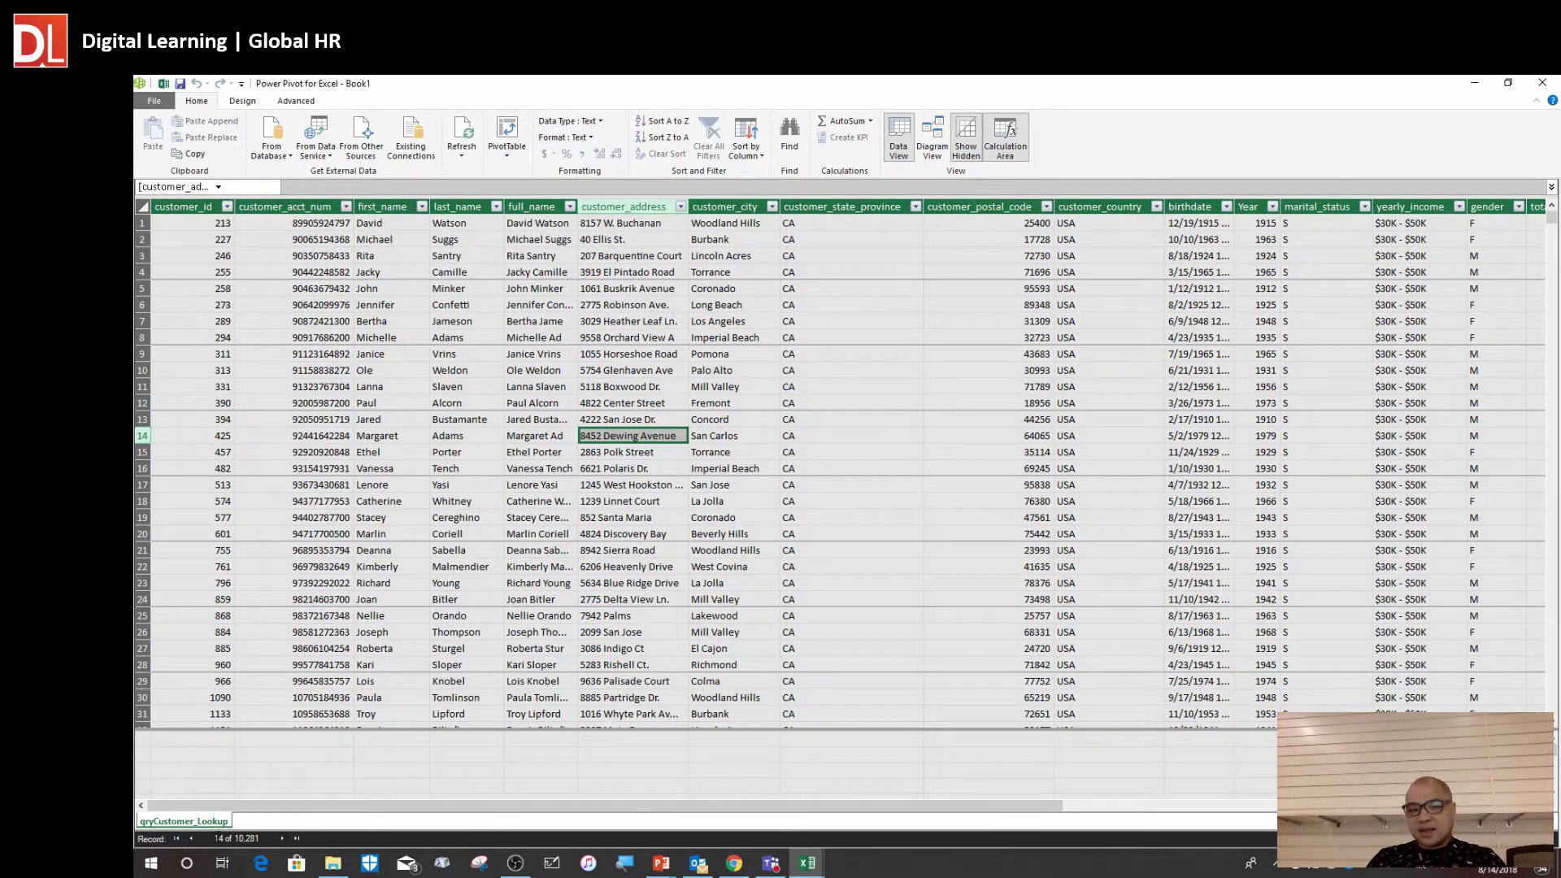
{"action": "left_click", "coordinate": [487, 662]}
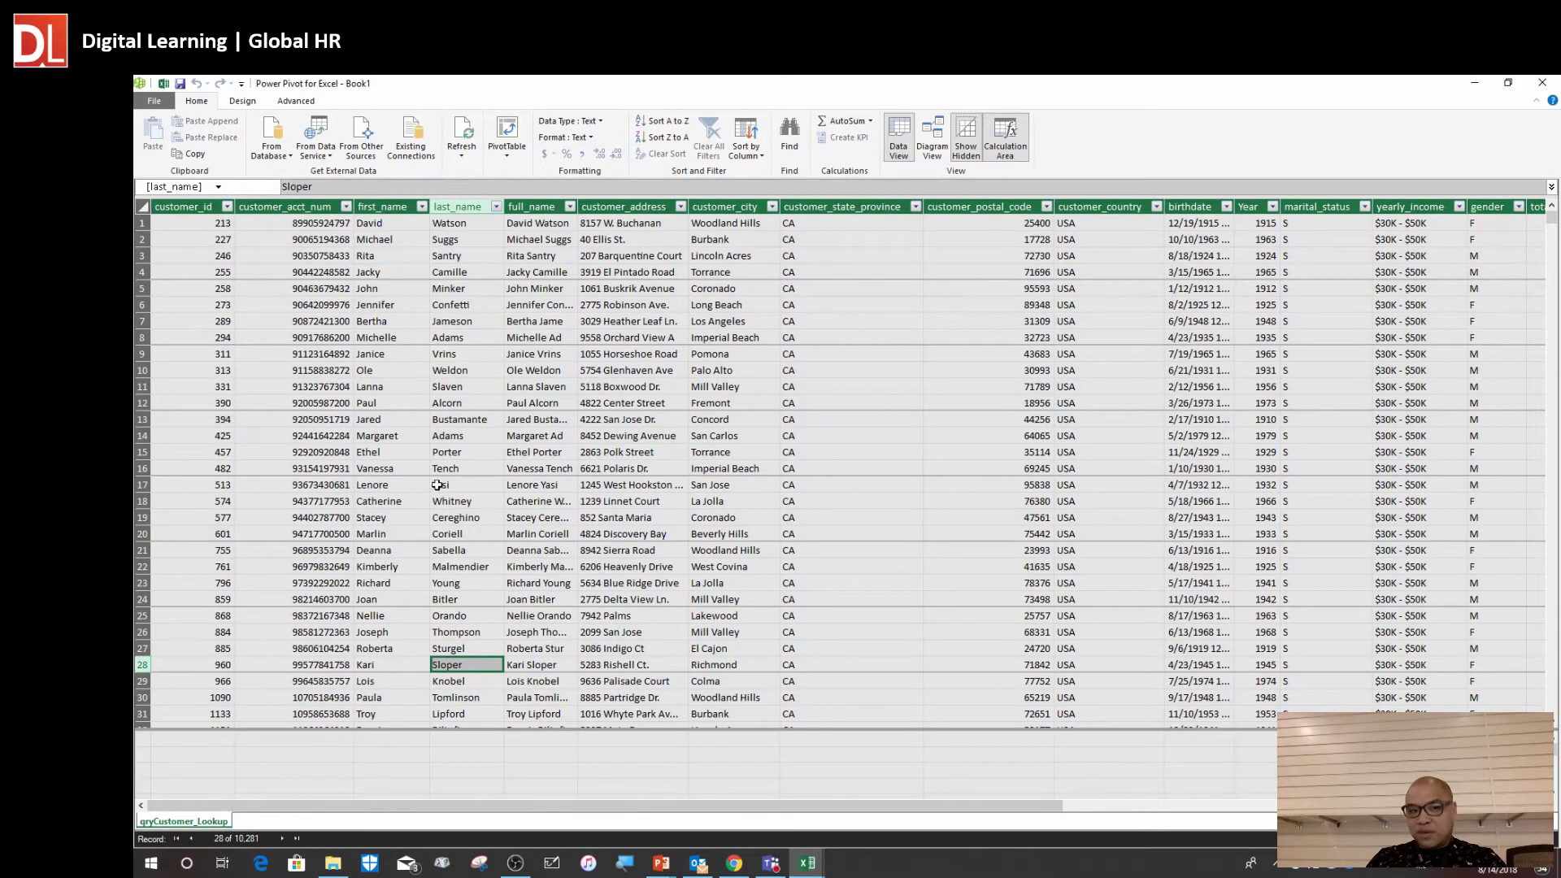
{"action": "left_click", "coordinate": [588, 469]}
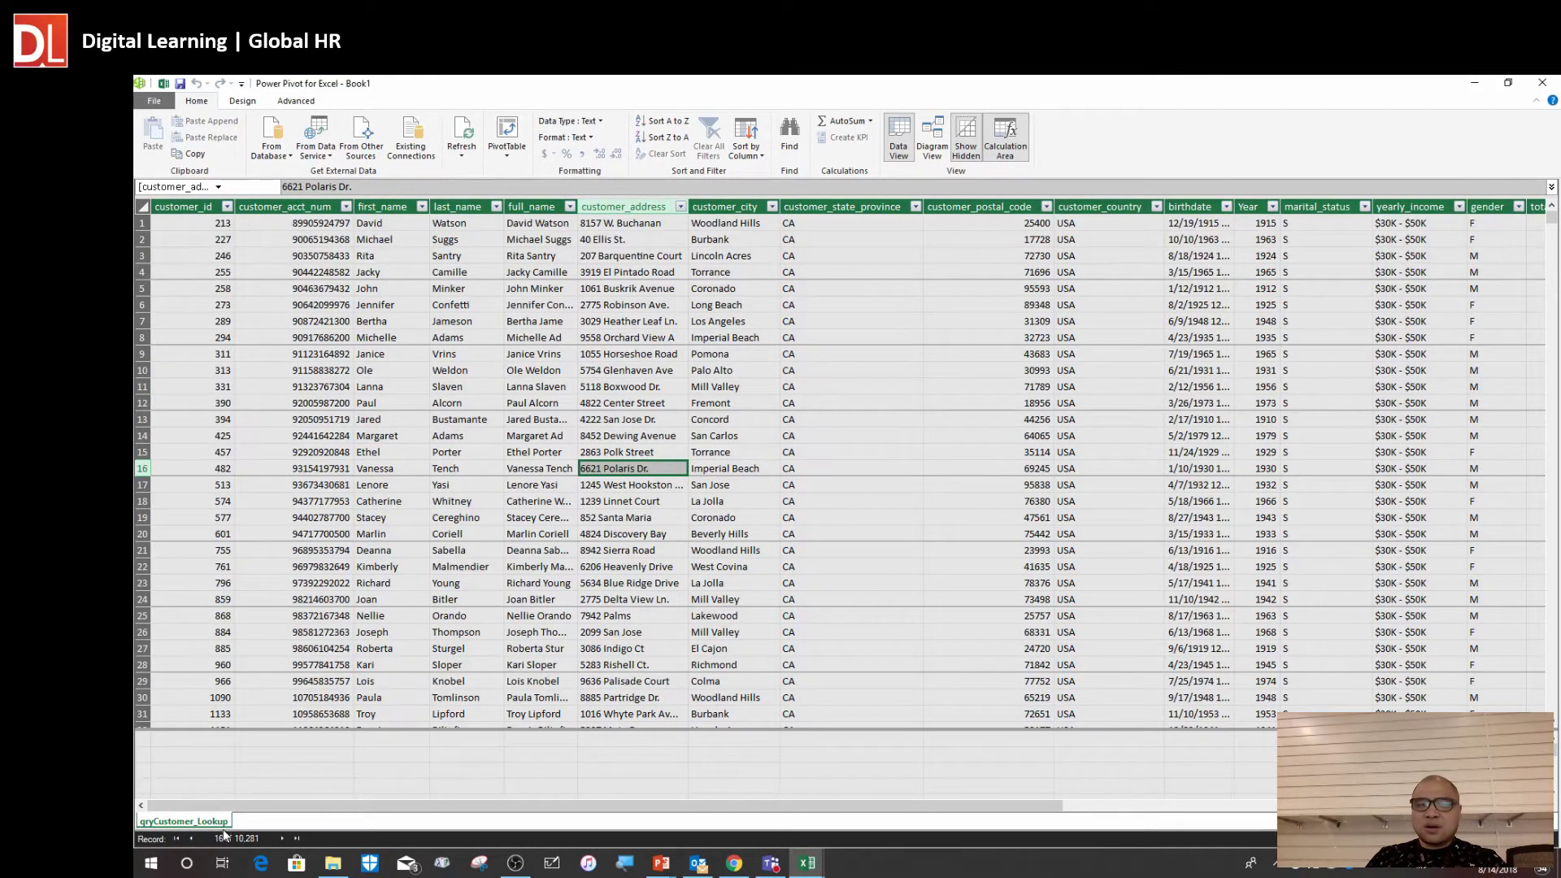
{"action": "left_click", "coordinate": [319, 485]}
{"action": "left_click", "coordinate": [495, 365]}
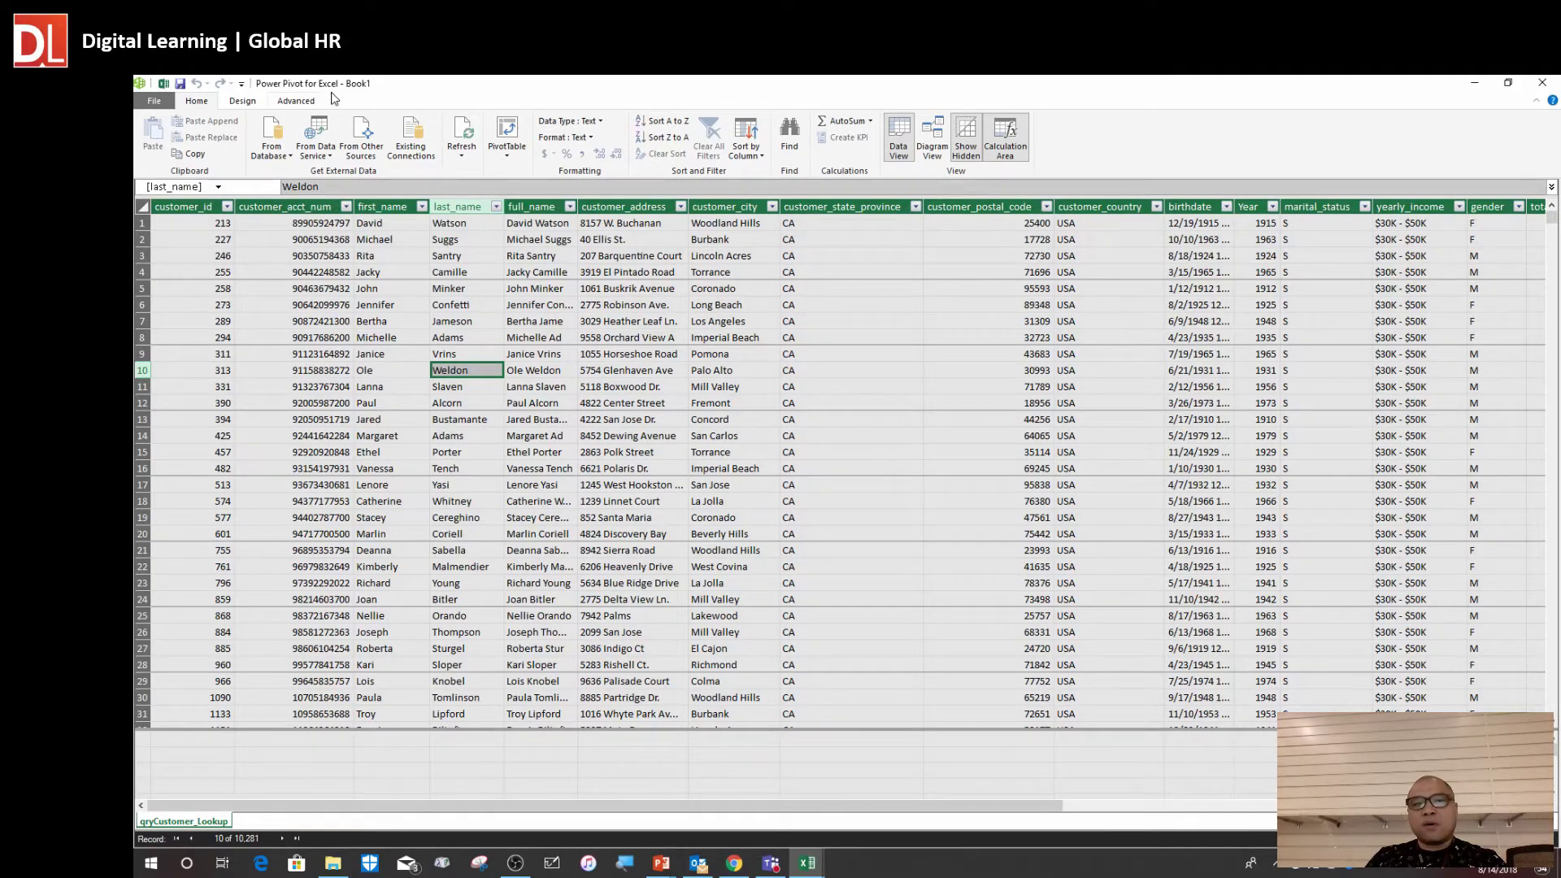
{"action": "left_click", "coordinate": [600, 306]}
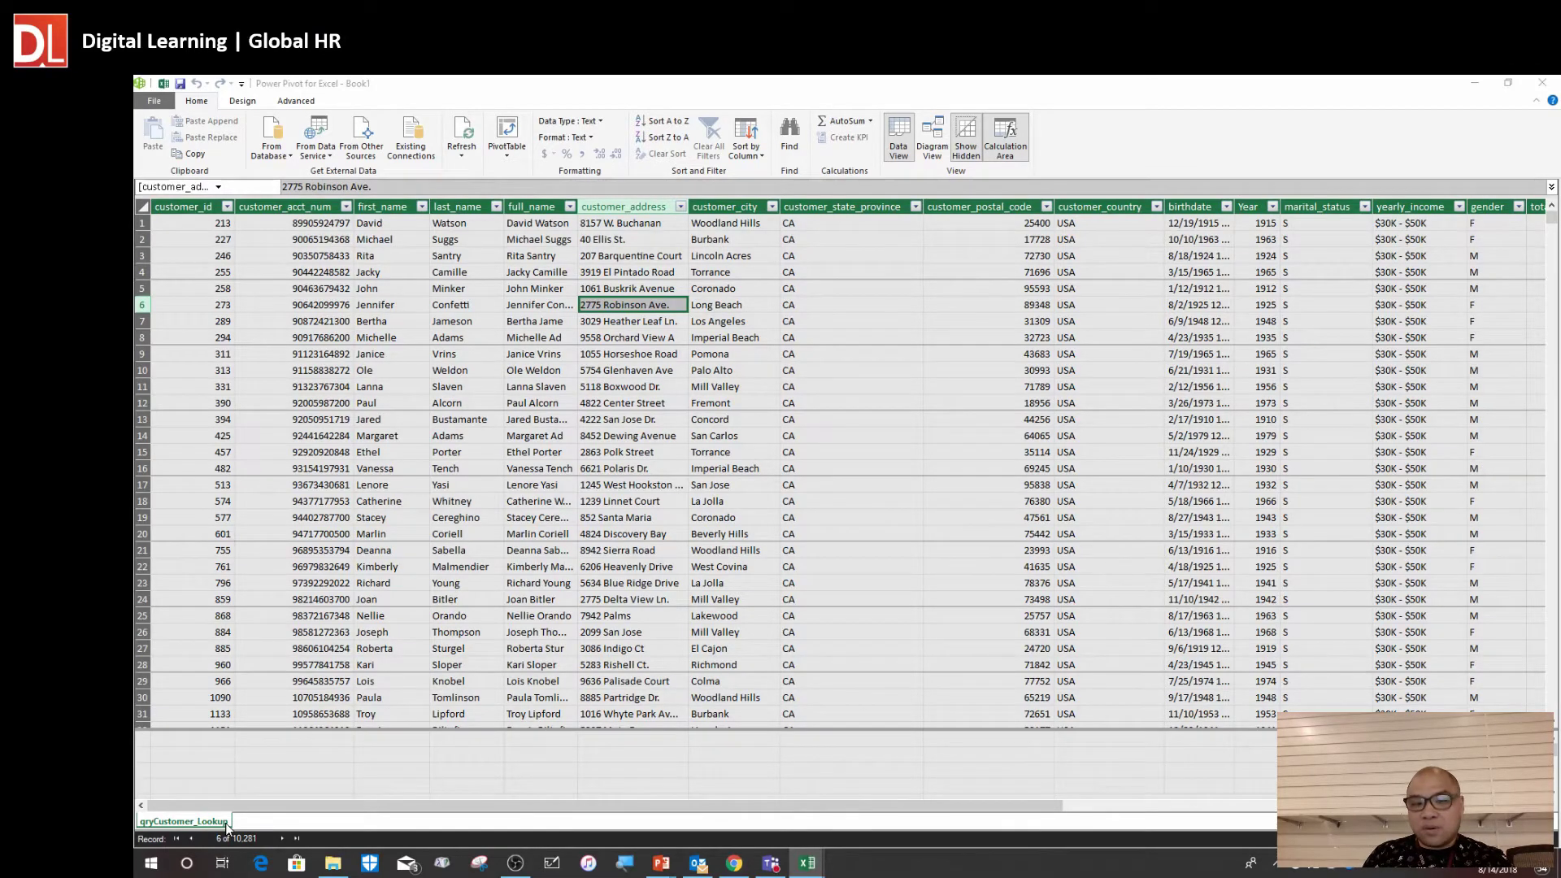
Switch back to the Excel workbook and view the qryCustomer_Lookup query's preview, load status and data source
{"action": "key", "text": "alt+Tab"}
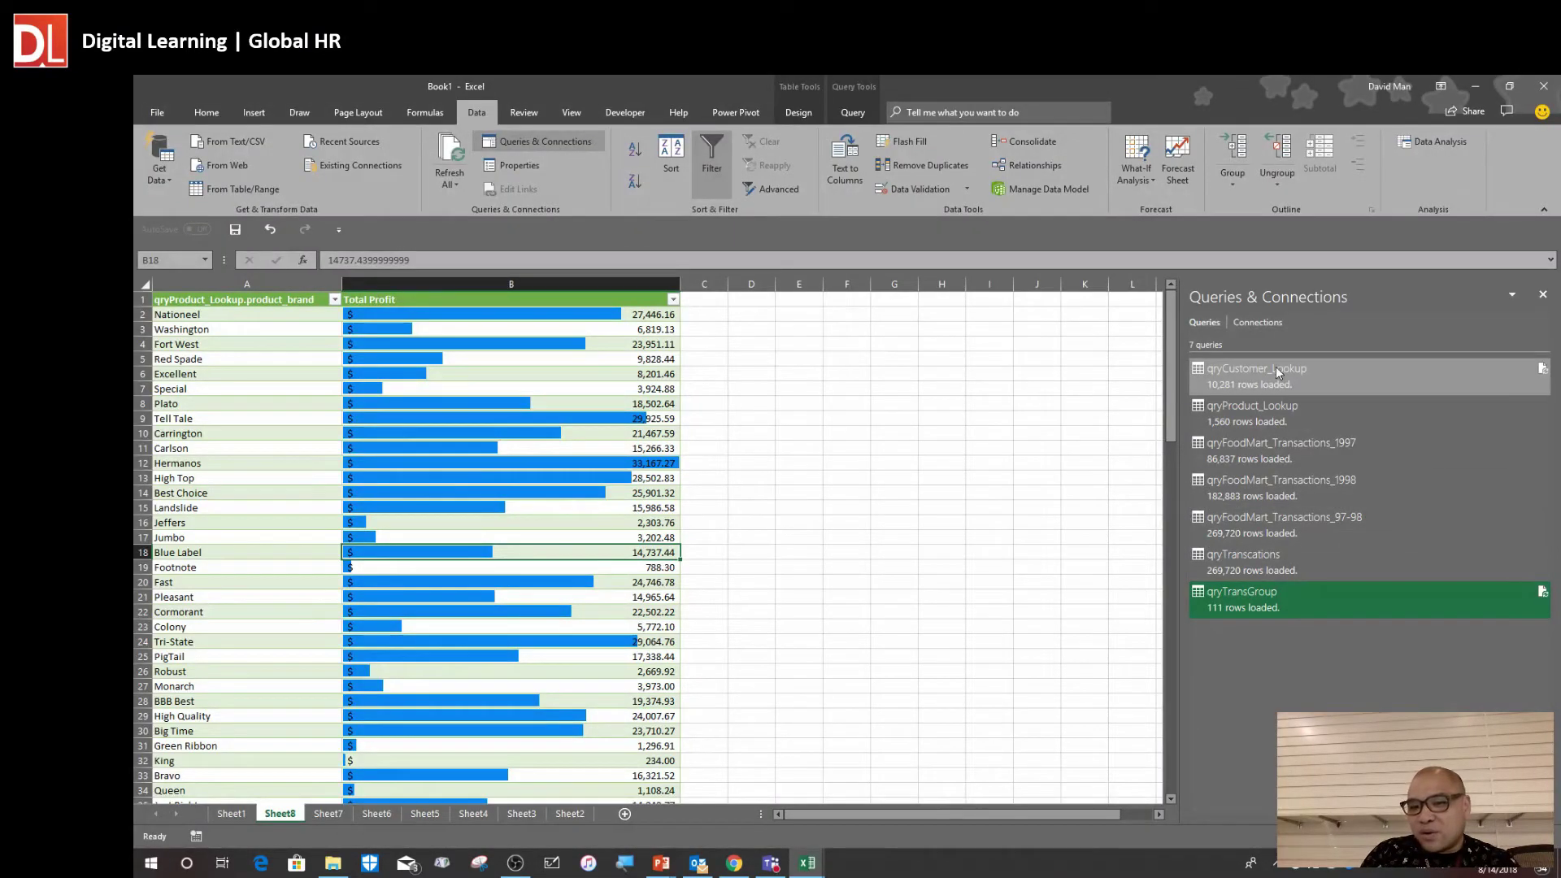
{"action": "left_click", "coordinate": [1254, 379]}
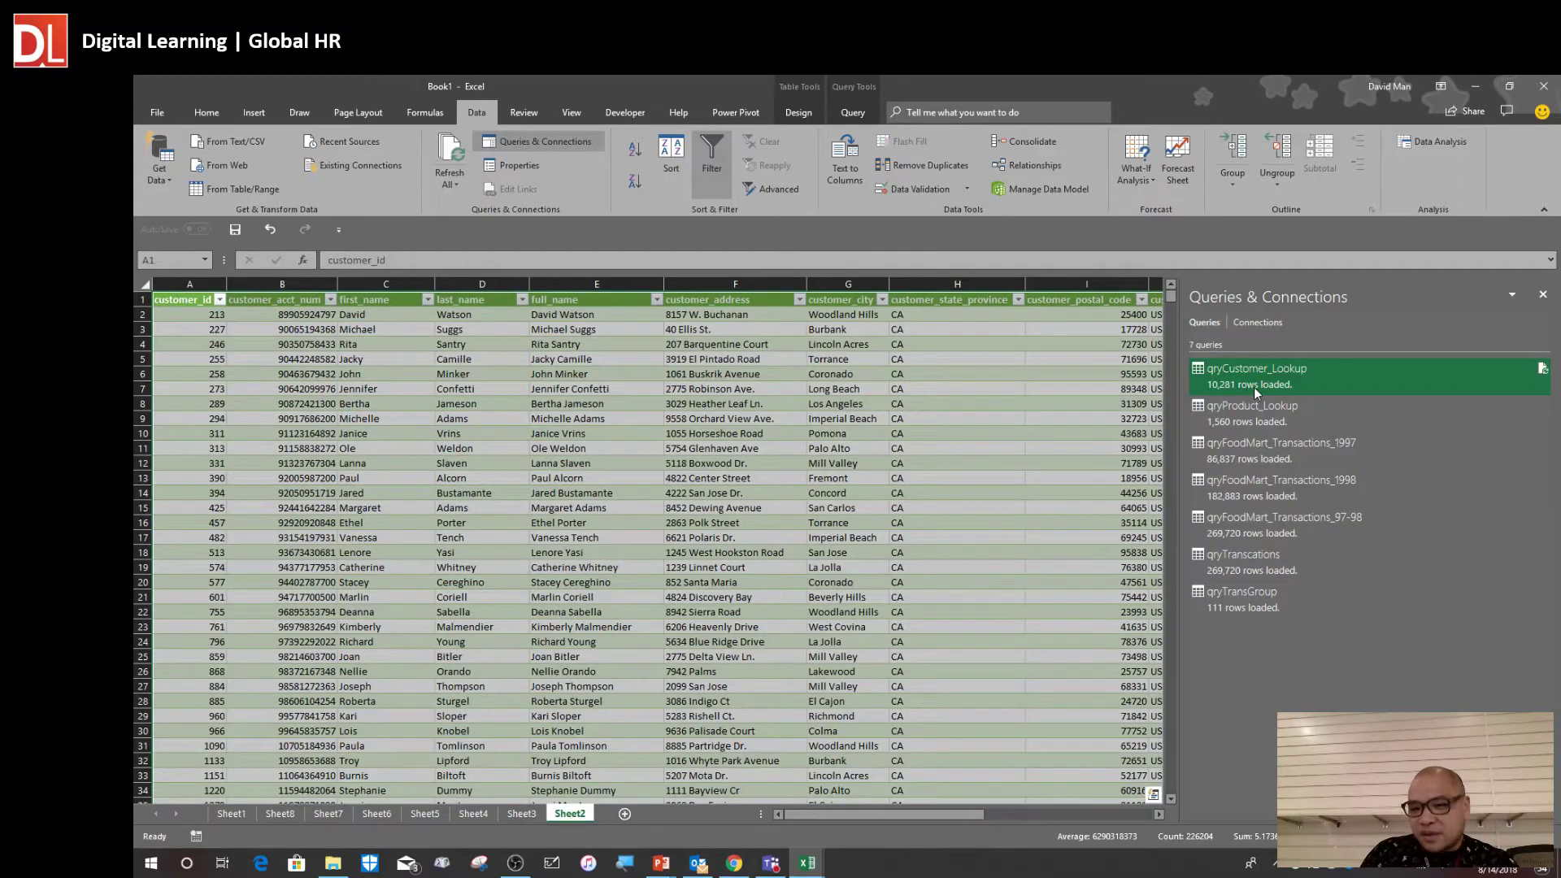
{"action": "right_click", "coordinate": [1261, 377]}
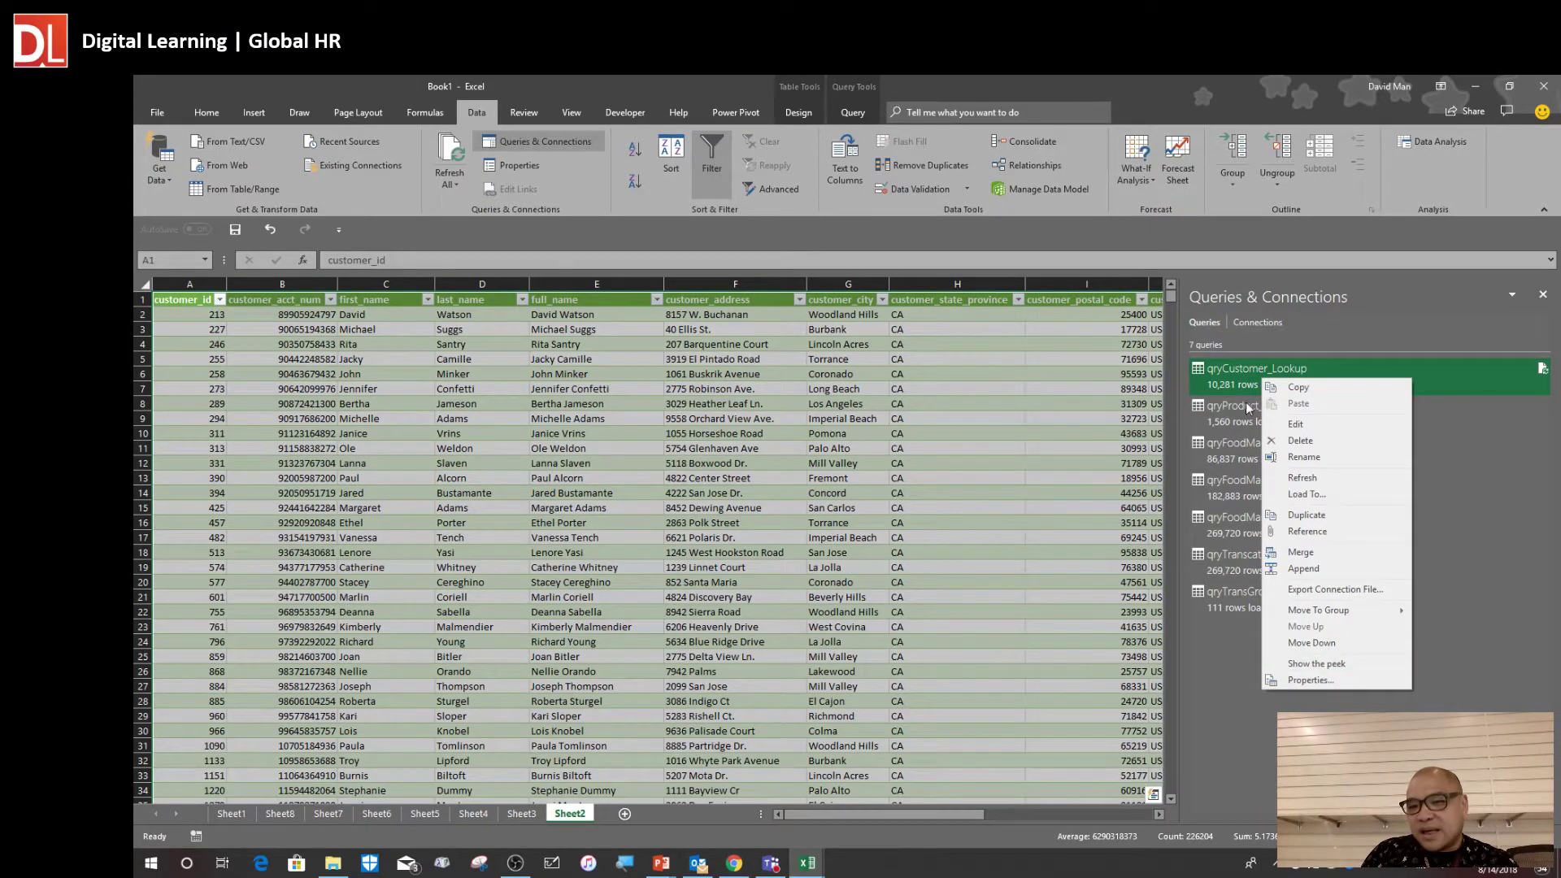
{"action": "left_click", "coordinate": [1219, 381]}
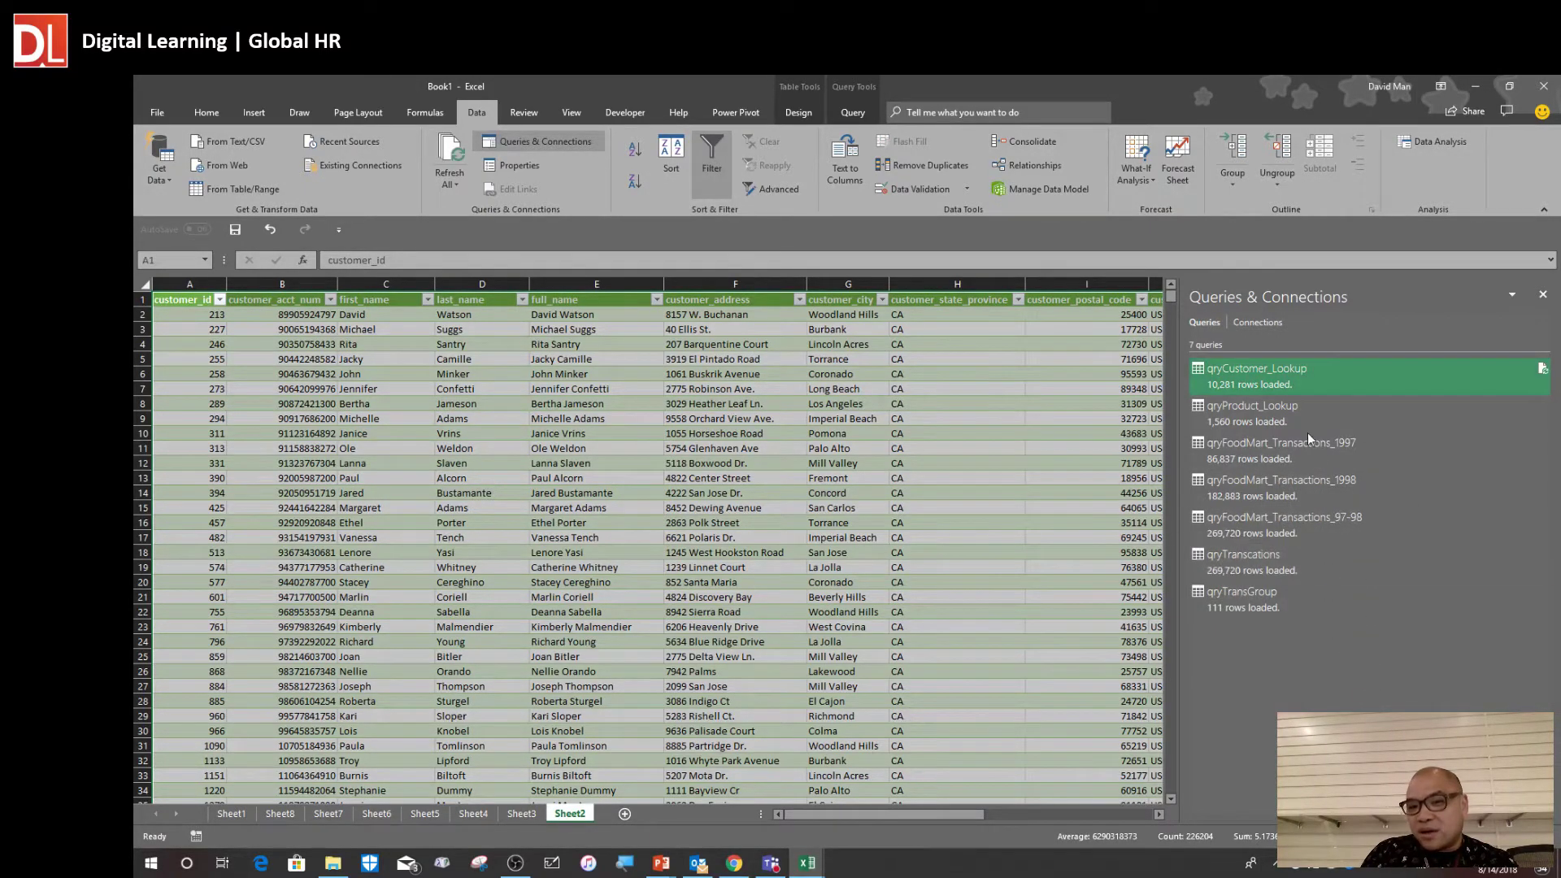
{"action": "mouse_move", "coordinate": [1208, 375]}
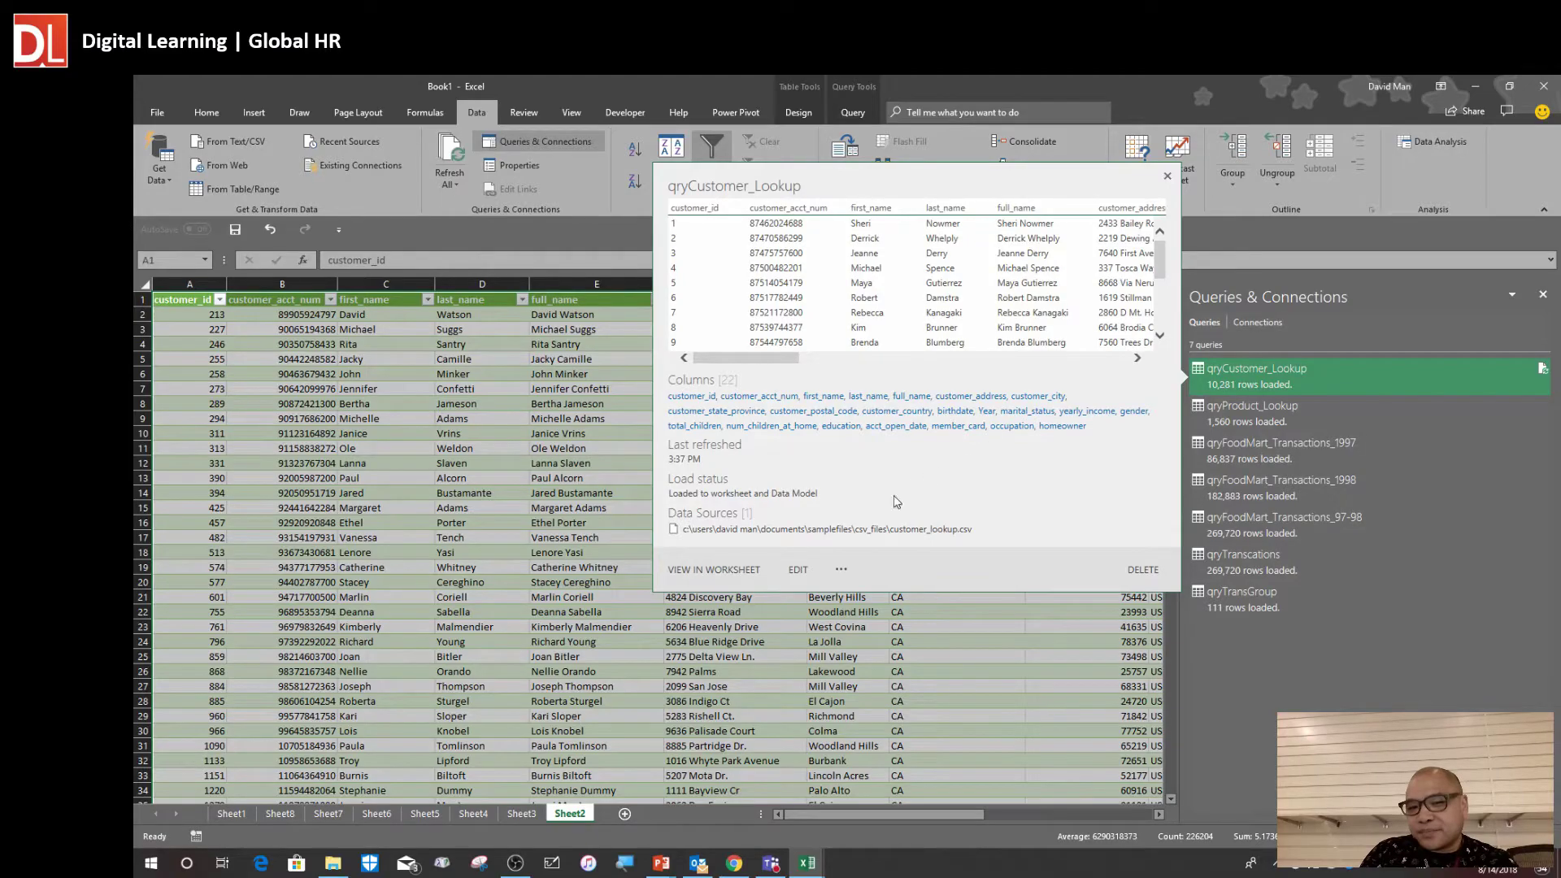
Review the load options of qryCustomer_Lookup, including its Data Model setting, and close them without changes
{"action": "left_click", "coordinate": [842, 571]}
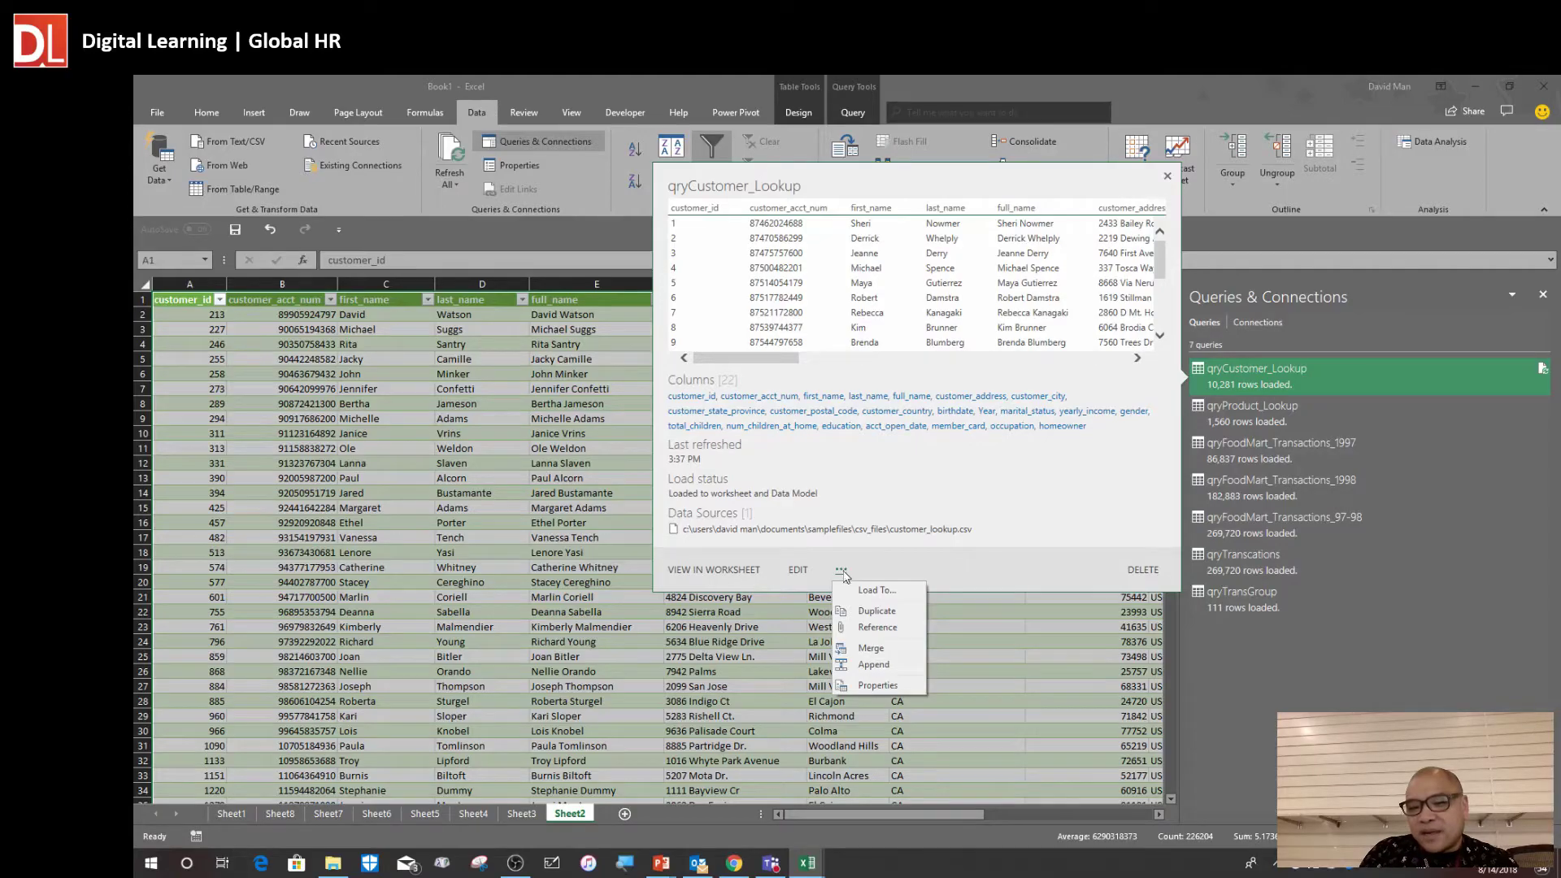
{"action": "left_click", "coordinate": [899, 599]}
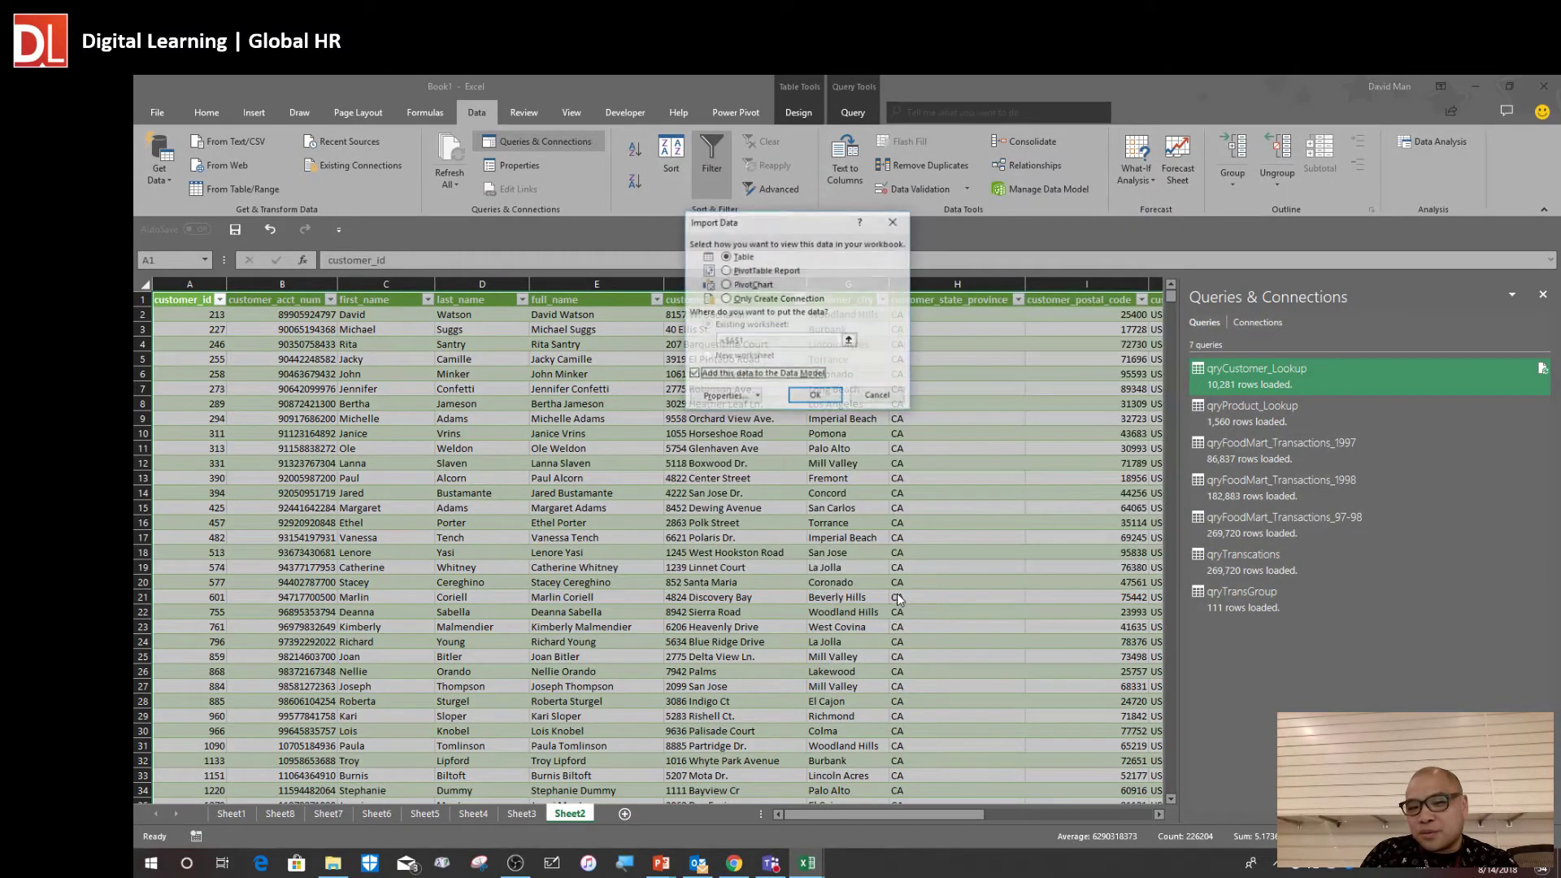
{"action": "left_click_drag", "start_coordinate": [809, 227], "coordinate": [741, 233]}
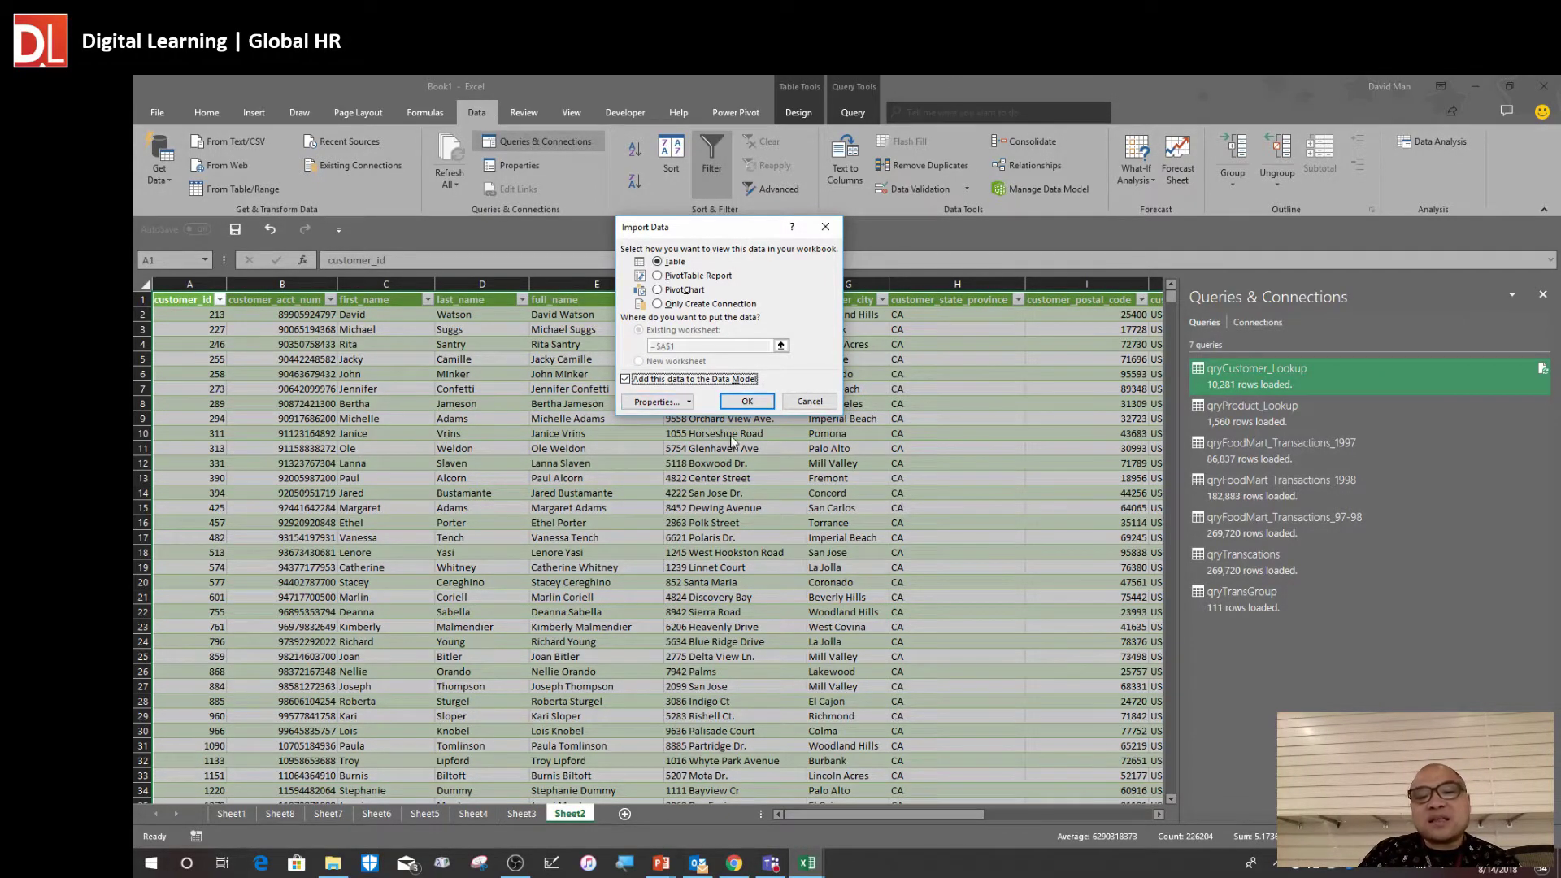
{"action": "left_click", "coordinate": [824, 404]}
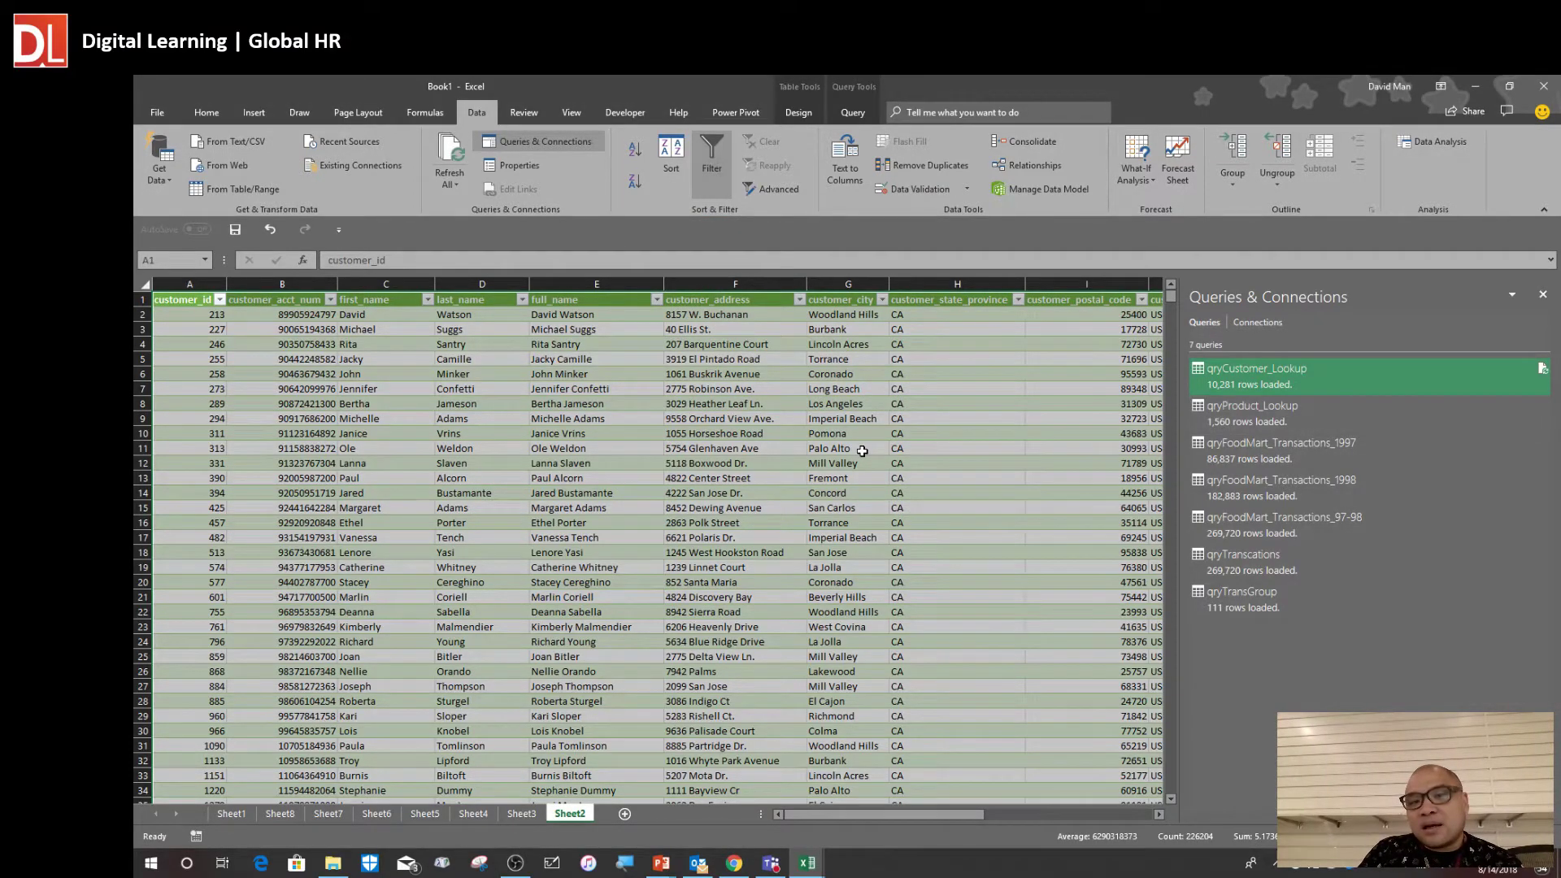
Reopen the data model in Power Pivot, check the customer lookup table, and minimize the window
{"action": "left_click", "coordinate": [1044, 189]}
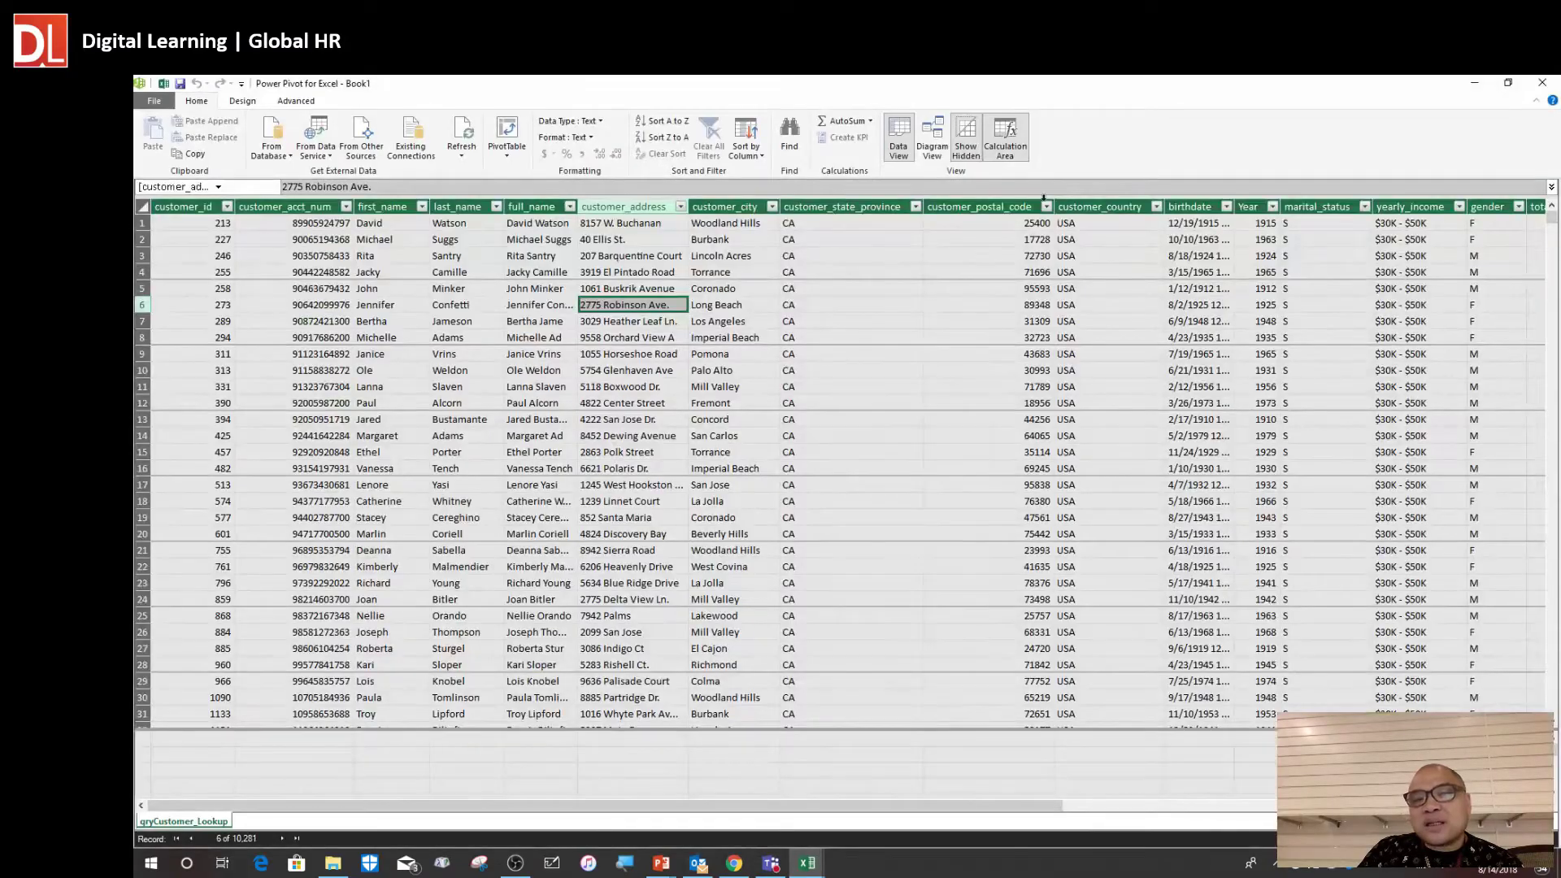
{"action": "left_click", "coordinate": [327, 385]}
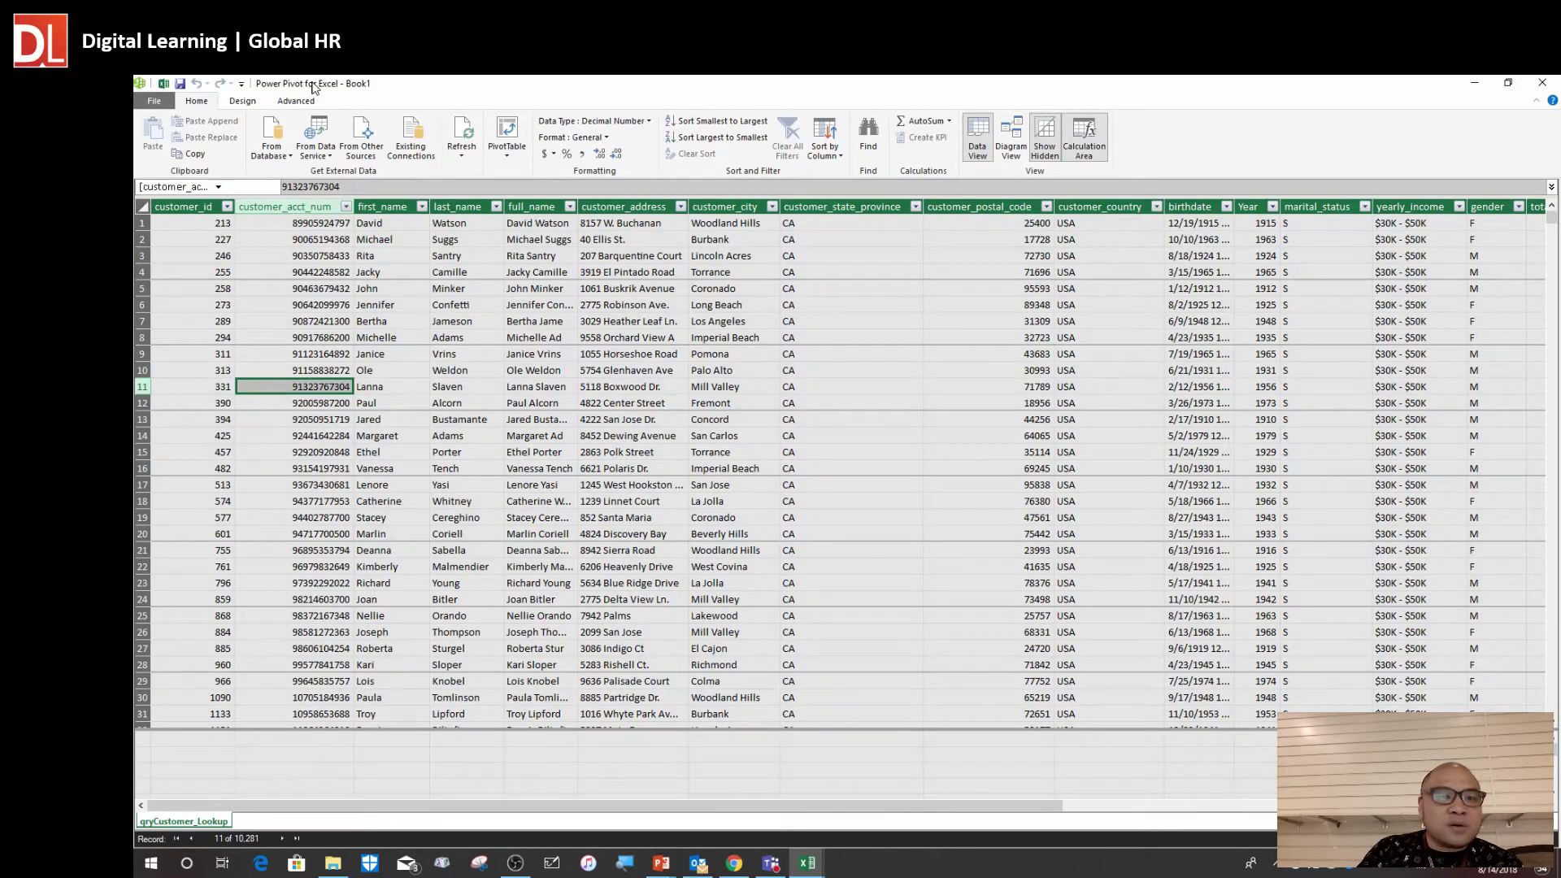
{"action": "left_click", "coordinate": [621, 423]}
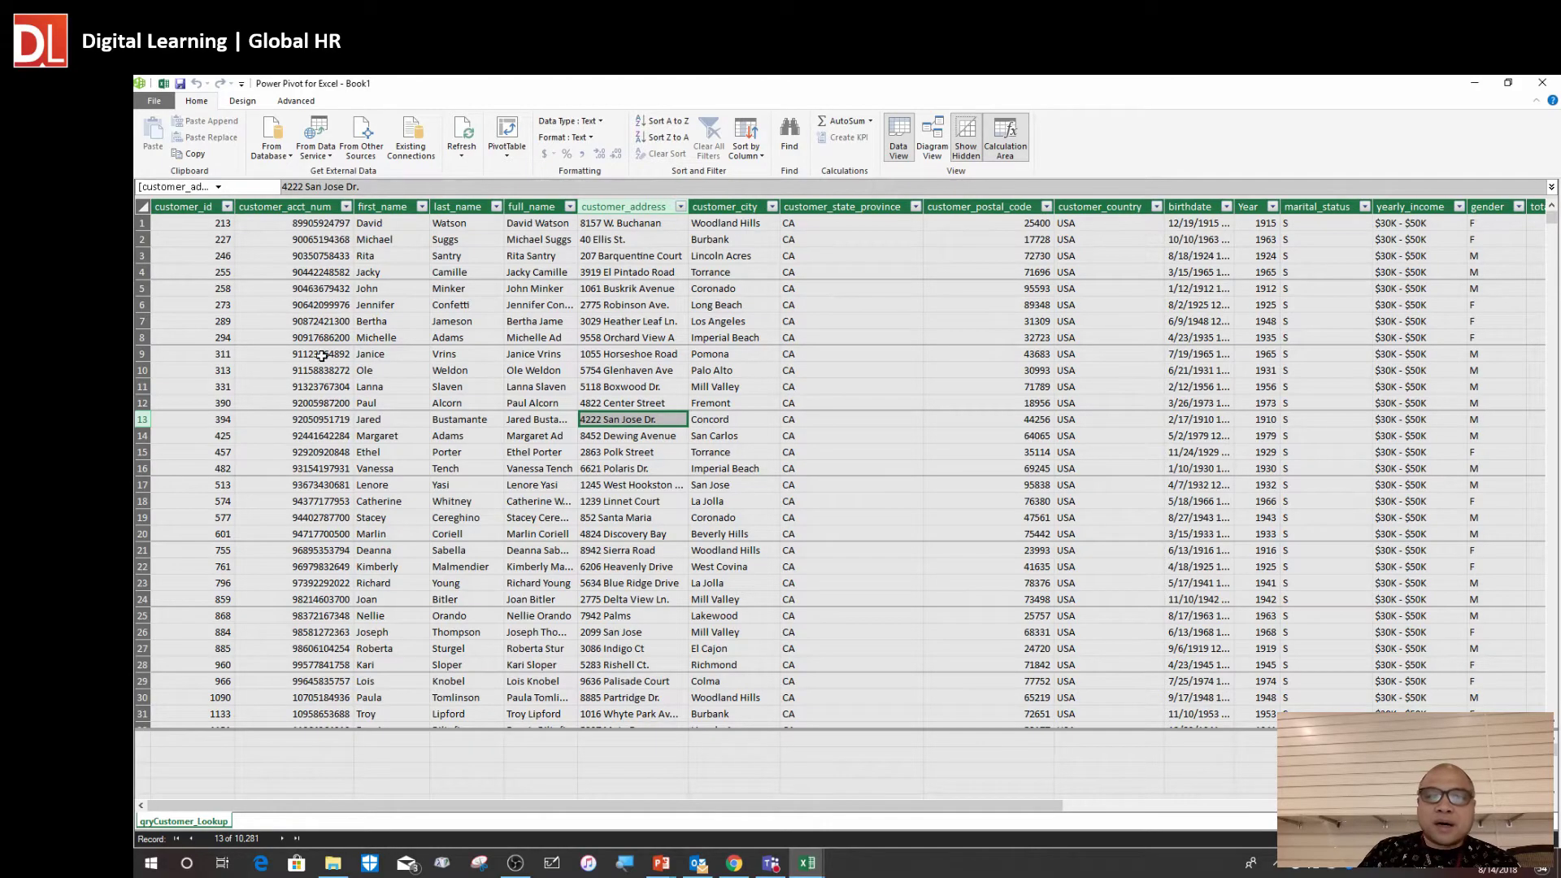
{"action": "left_click", "coordinate": [370, 351]}
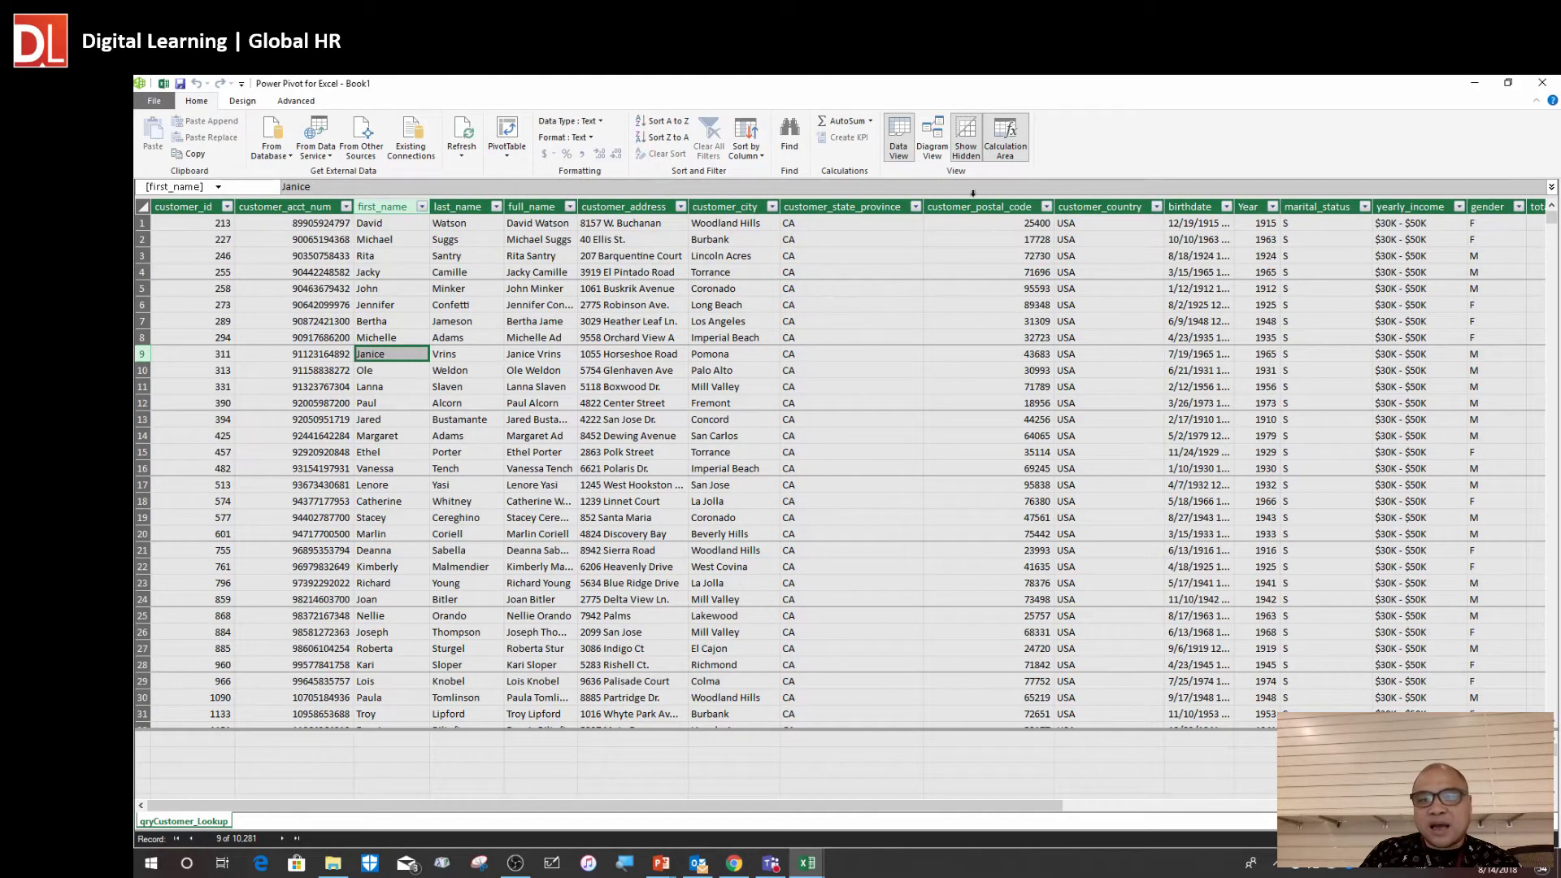
{"action": "left_click", "coordinate": [1475, 84]}
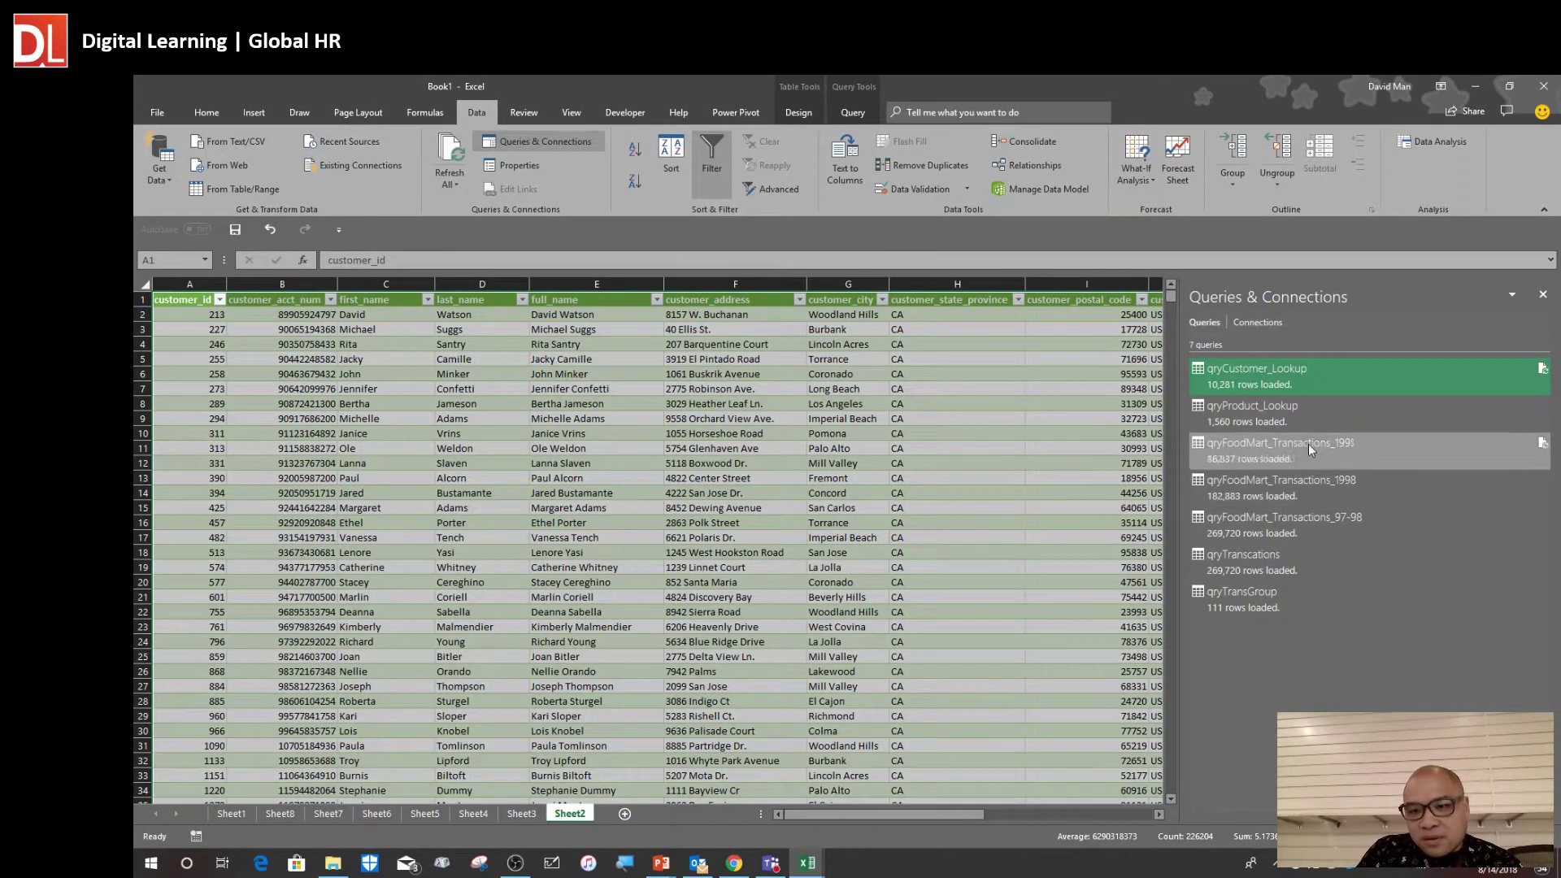
Compare the query details and load status of qryProduct_Lookup with those of qryCustomer_Lookup
{"action": "left_click", "coordinate": [1278, 415]}
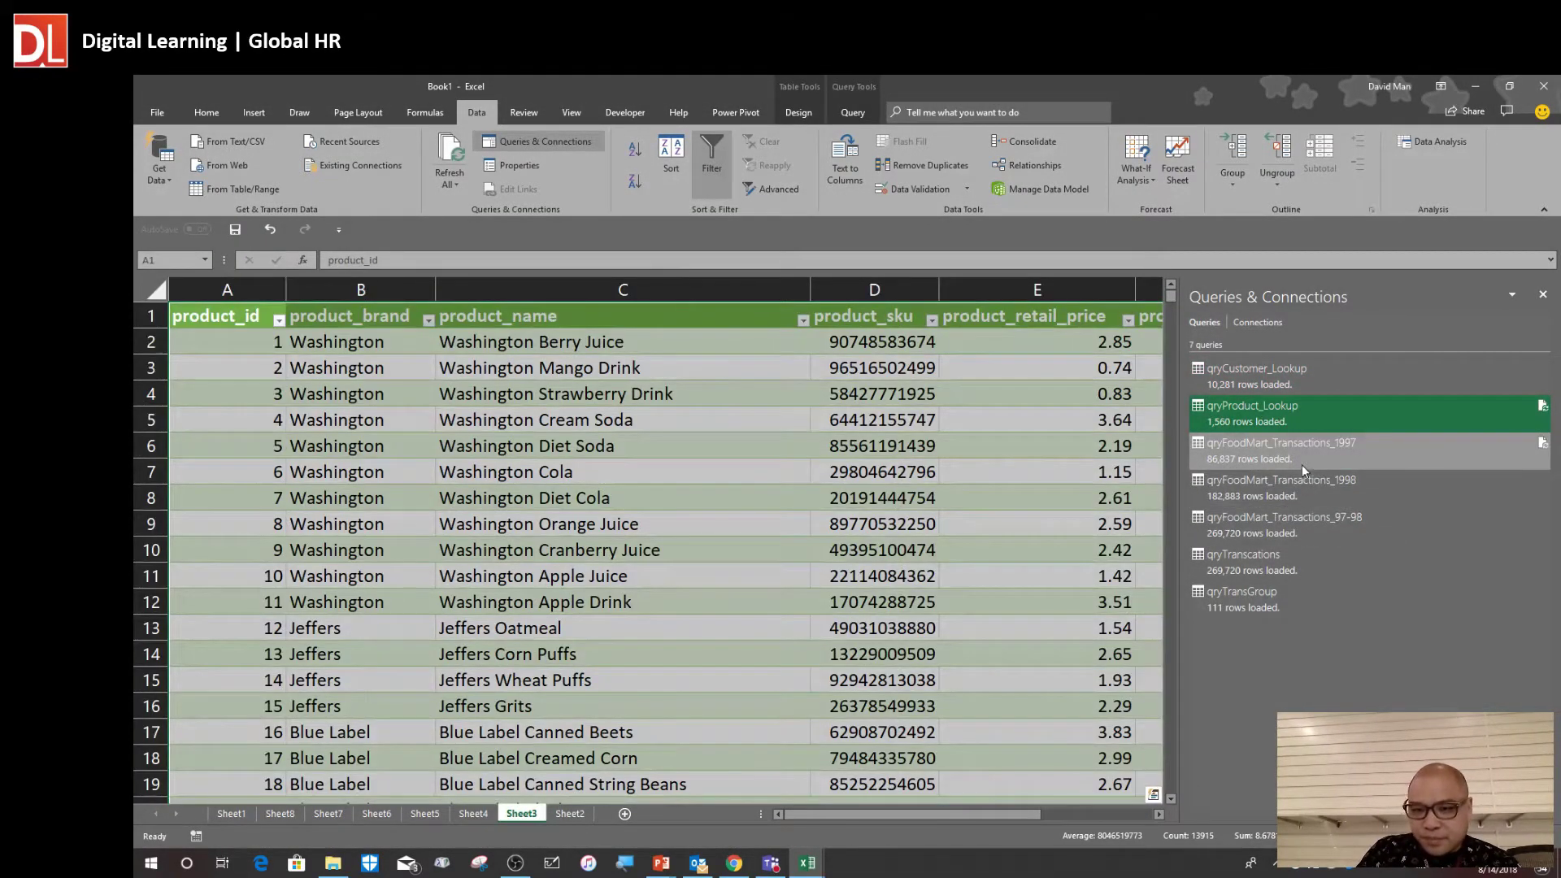
{"action": "mouse_move", "coordinate": [1268, 421]}
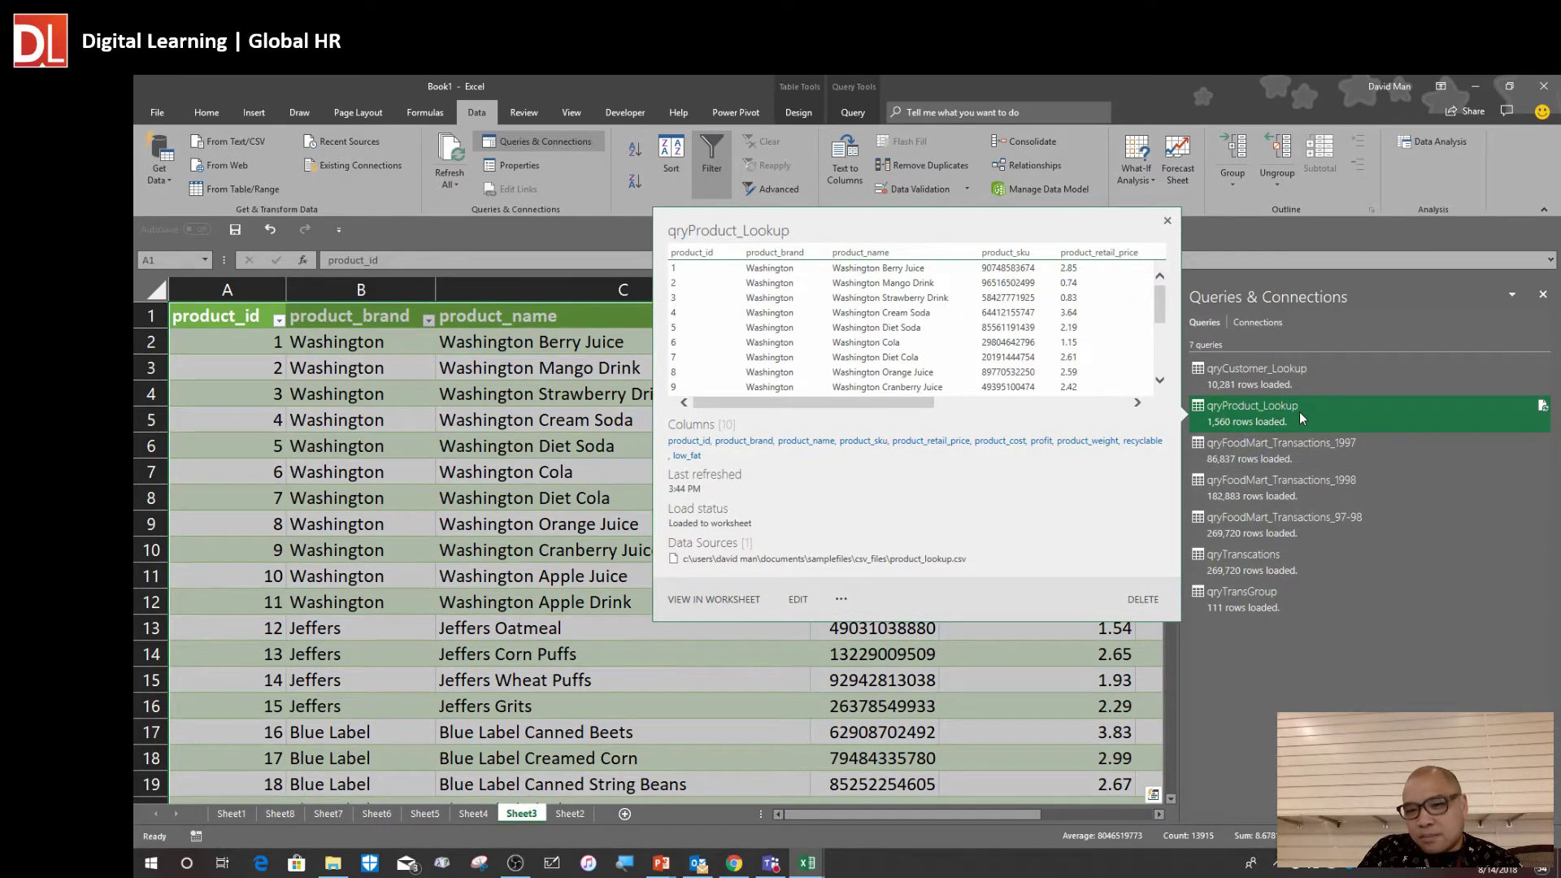
{"action": "left_click", "coordinate": [1270, 380]}
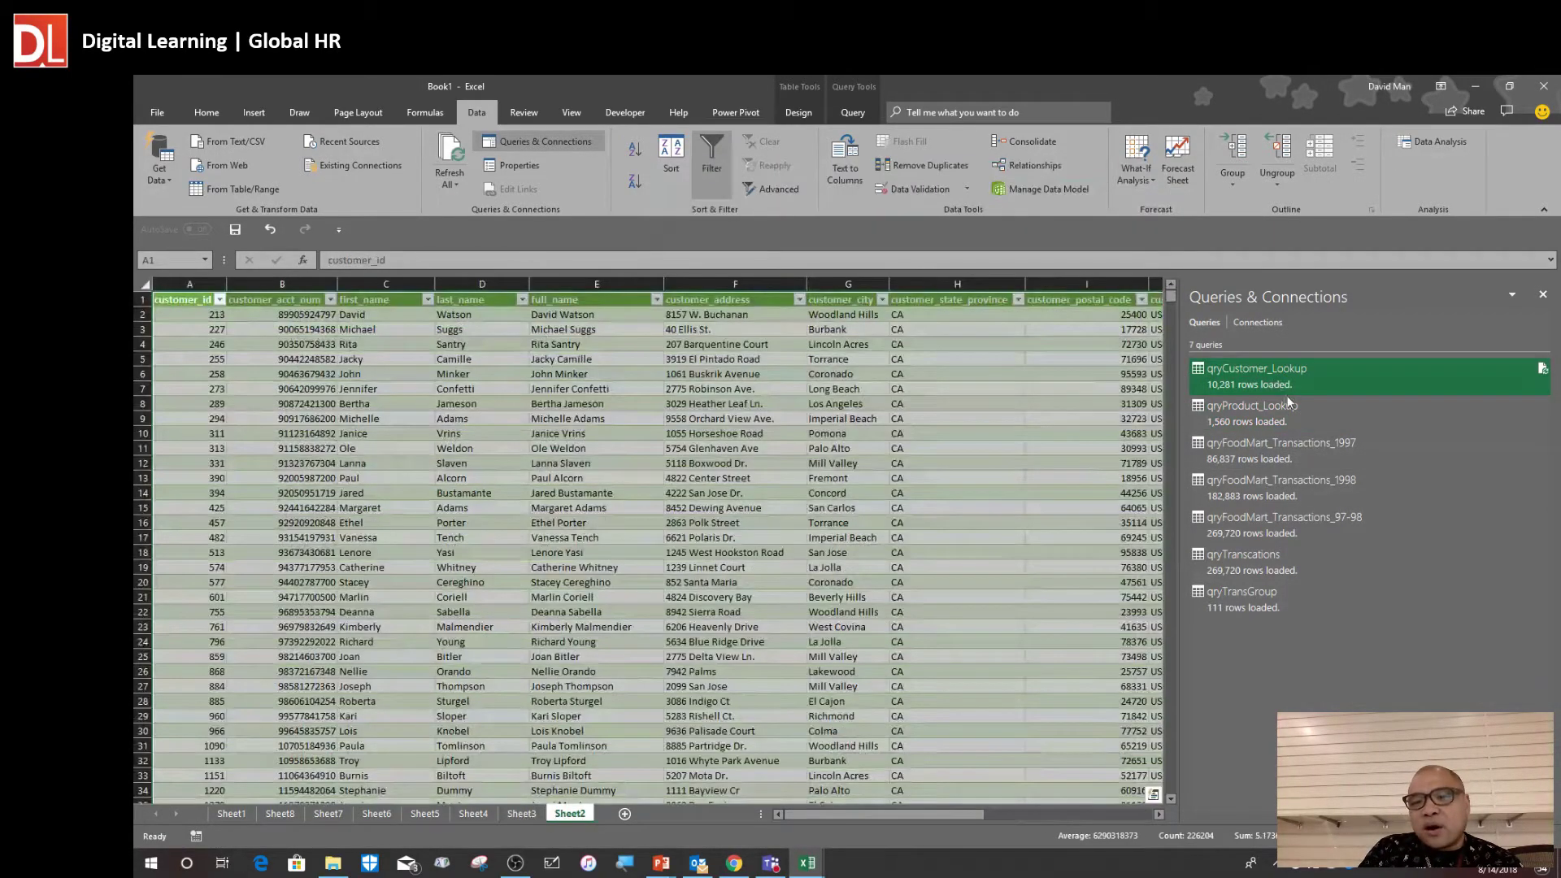
{"action": "mouse_move", "coordinate": [1236, 369]}
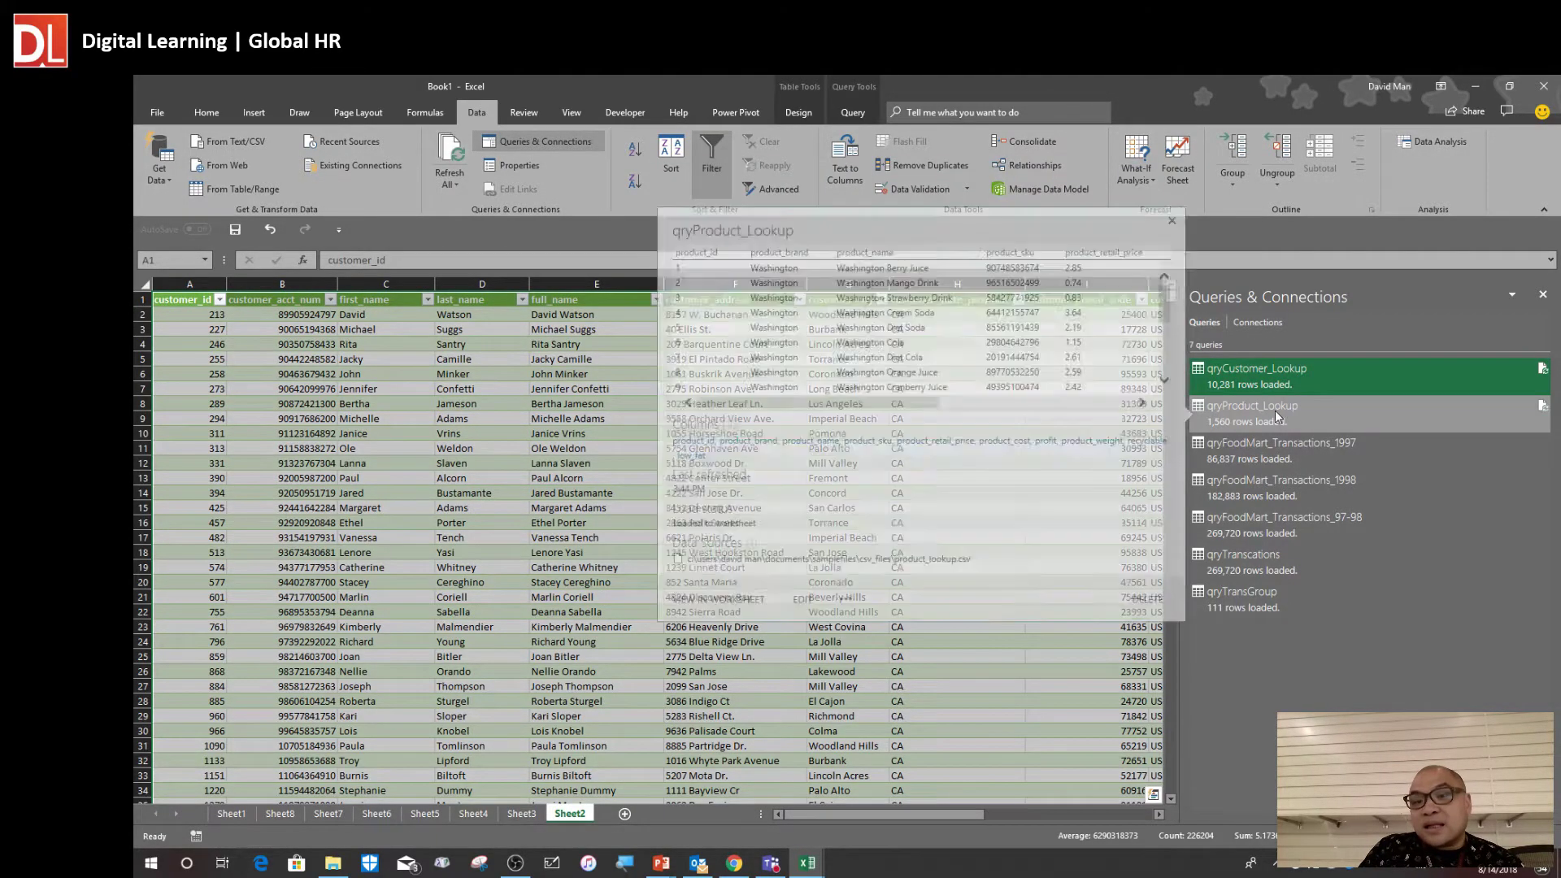
Add the qryProduct_Lookup query to the Data Model, keeping it as a table on the existing worksheet at =$A$1
{"action": "left_click", "coordinate": [1274, 413]}
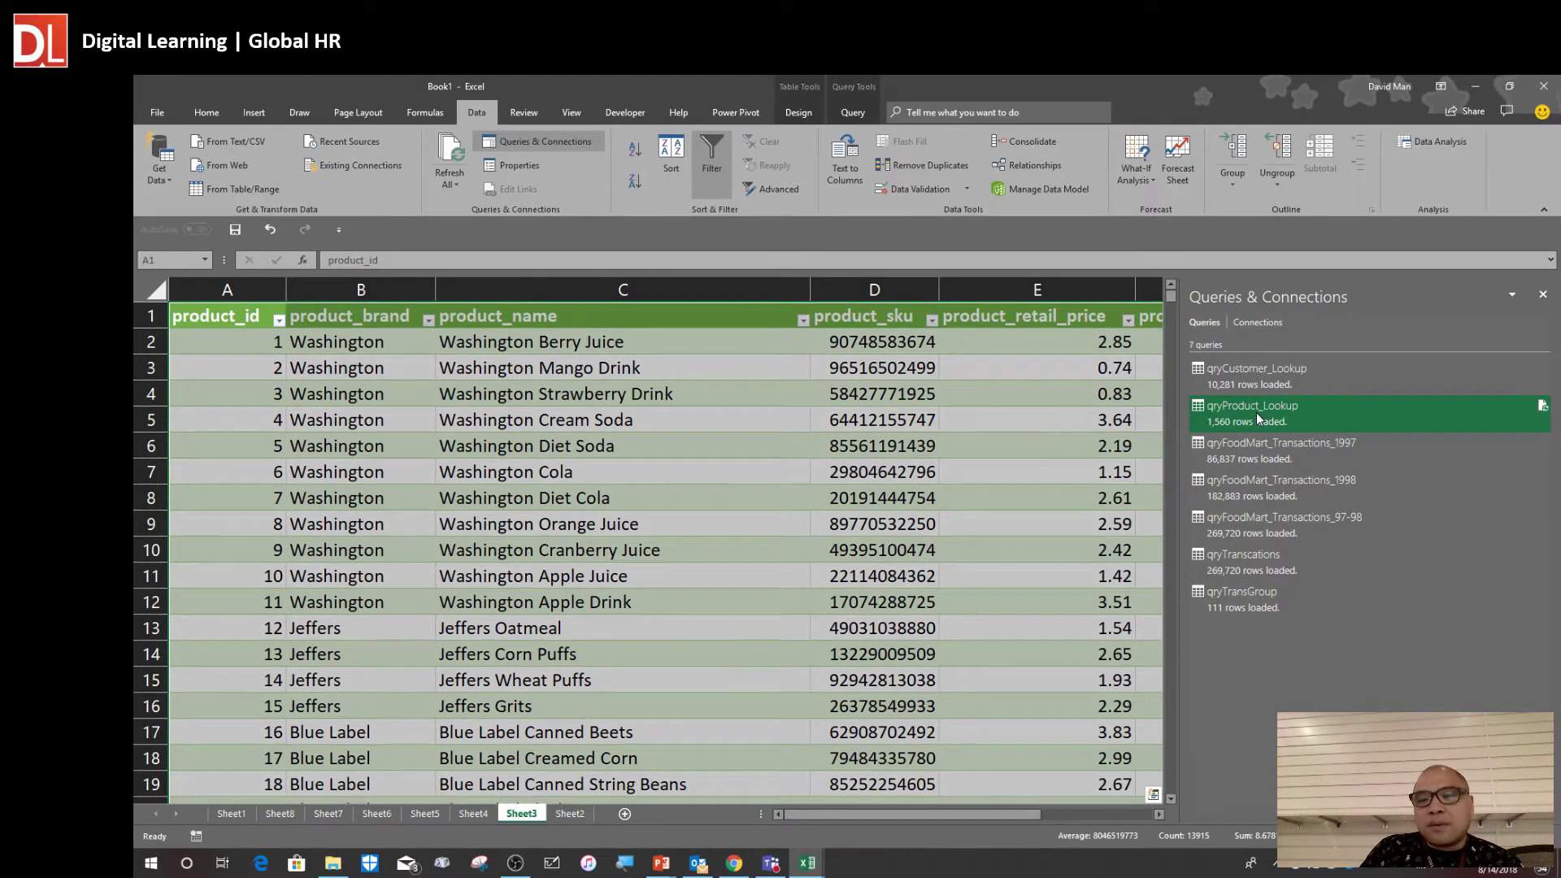
{"action": "right_click", "coordinate": [1256, 418]}
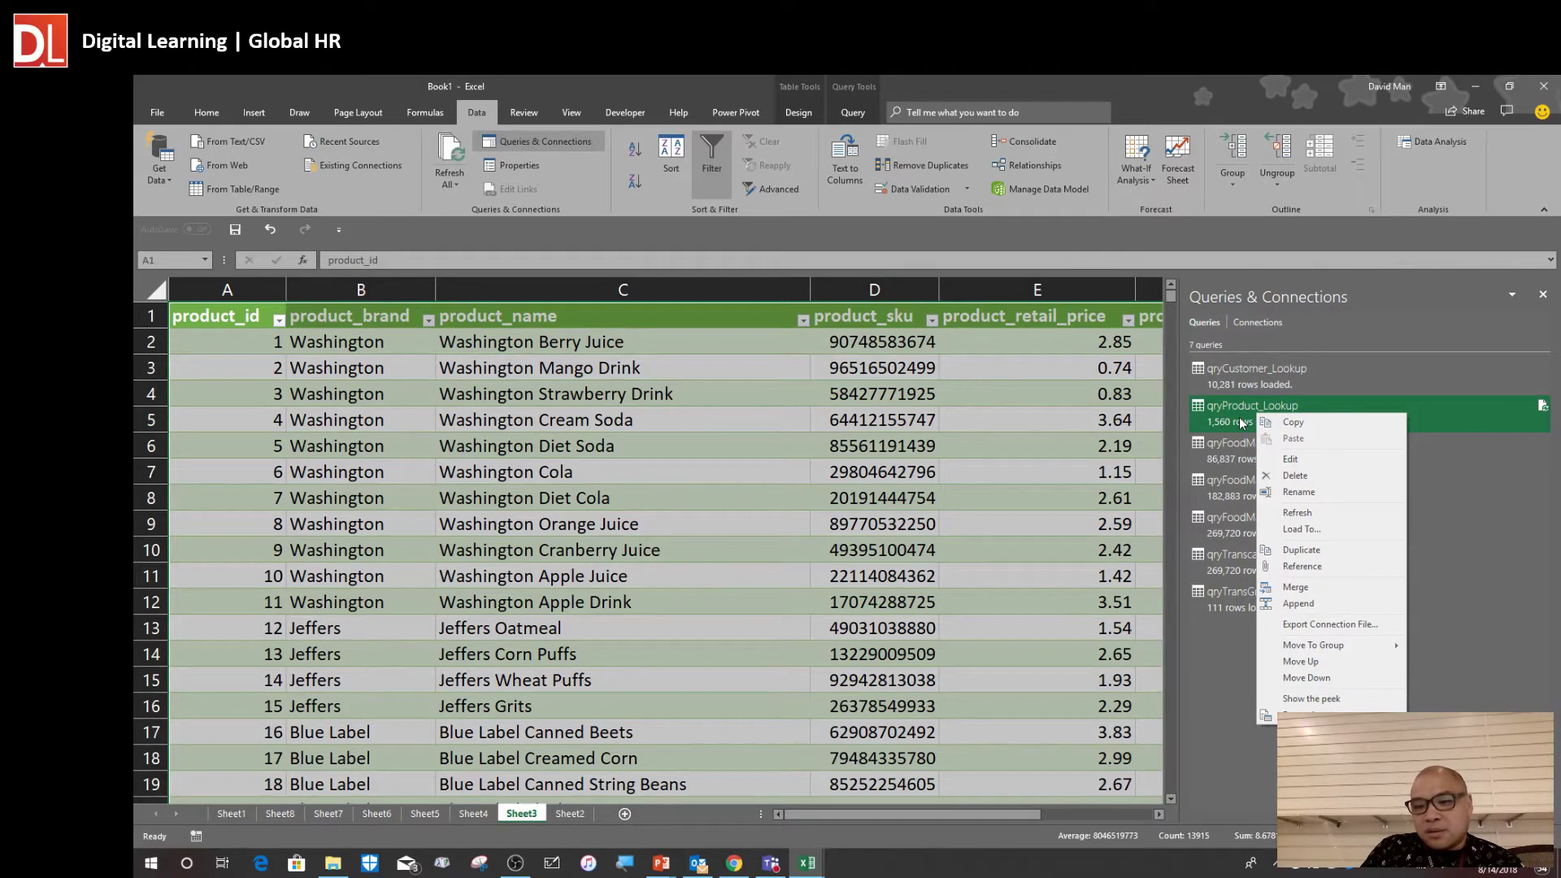
{"action": "left_click", "coordinate": [1227, 413]}
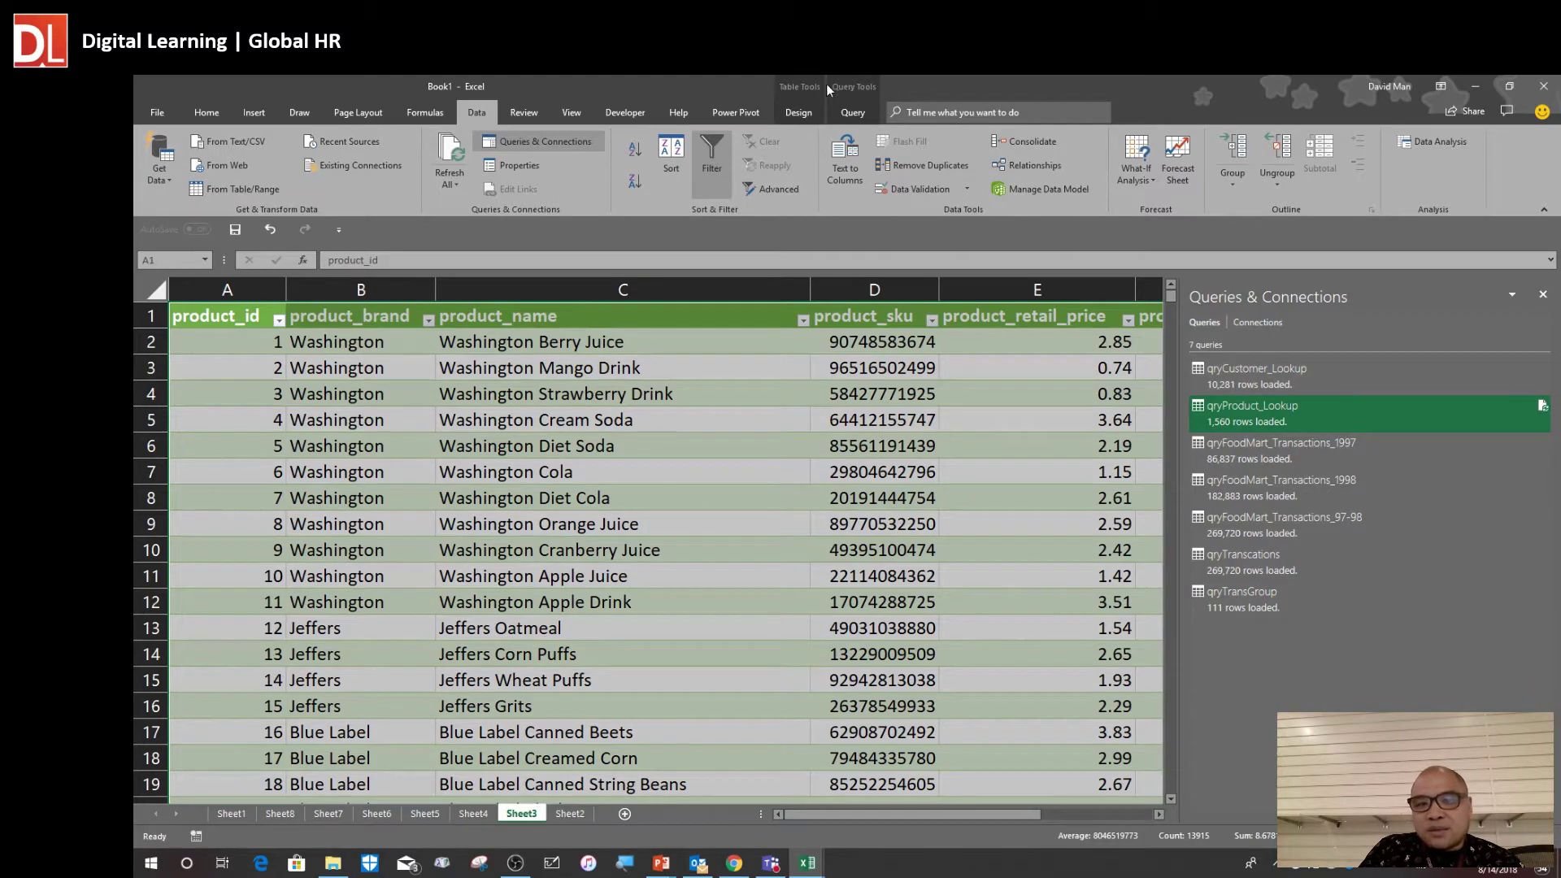
{"action": "left_click", "coordinate": [851, 113]}
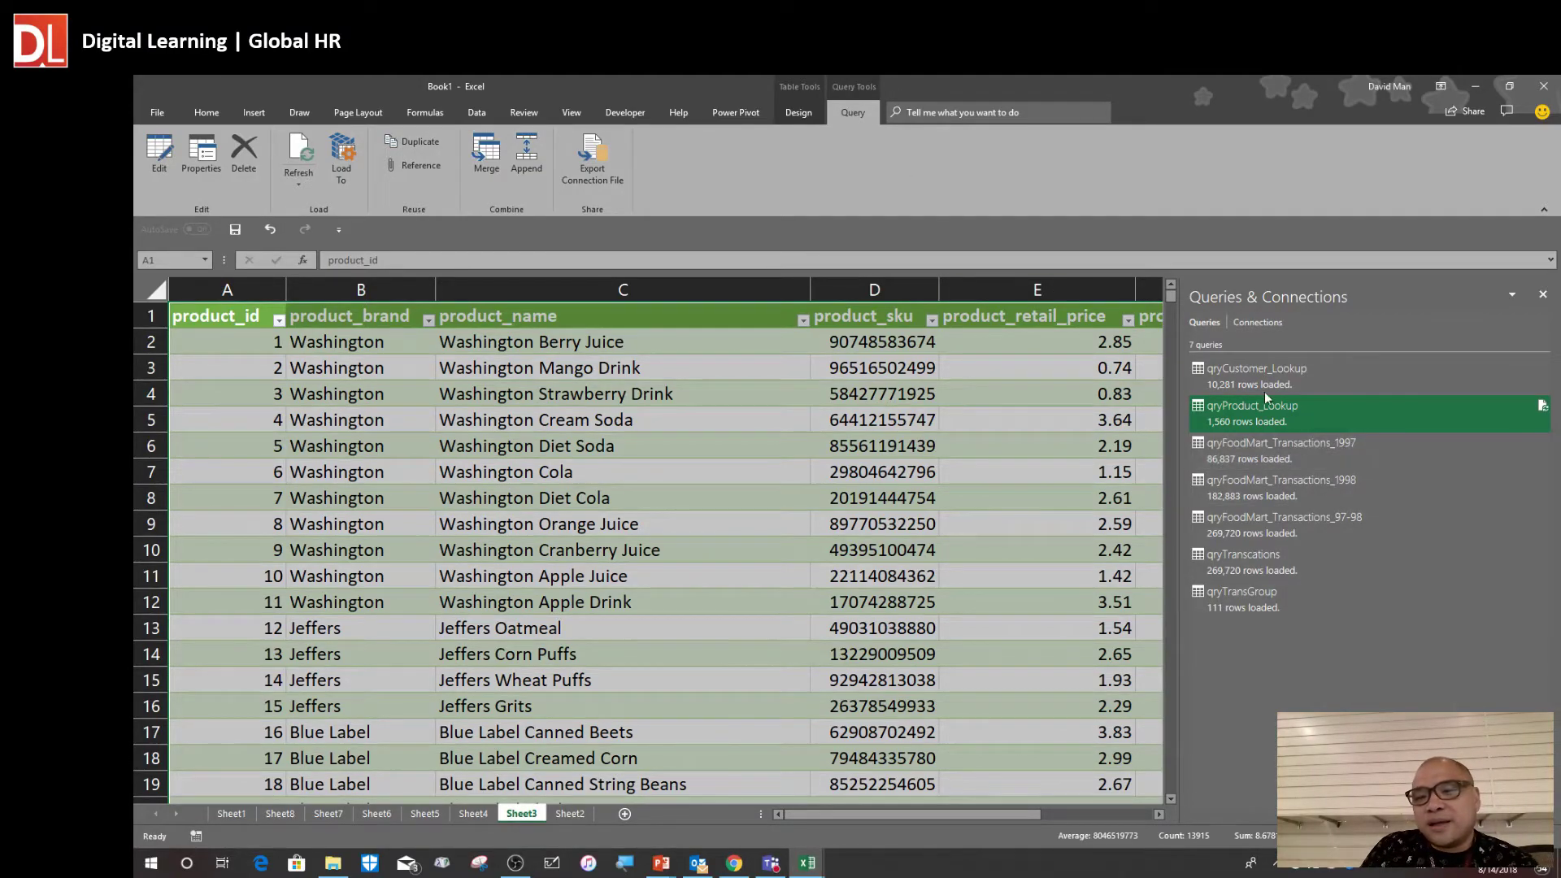
{"action": "mouse_move", "coordinate": [1228, 421]}
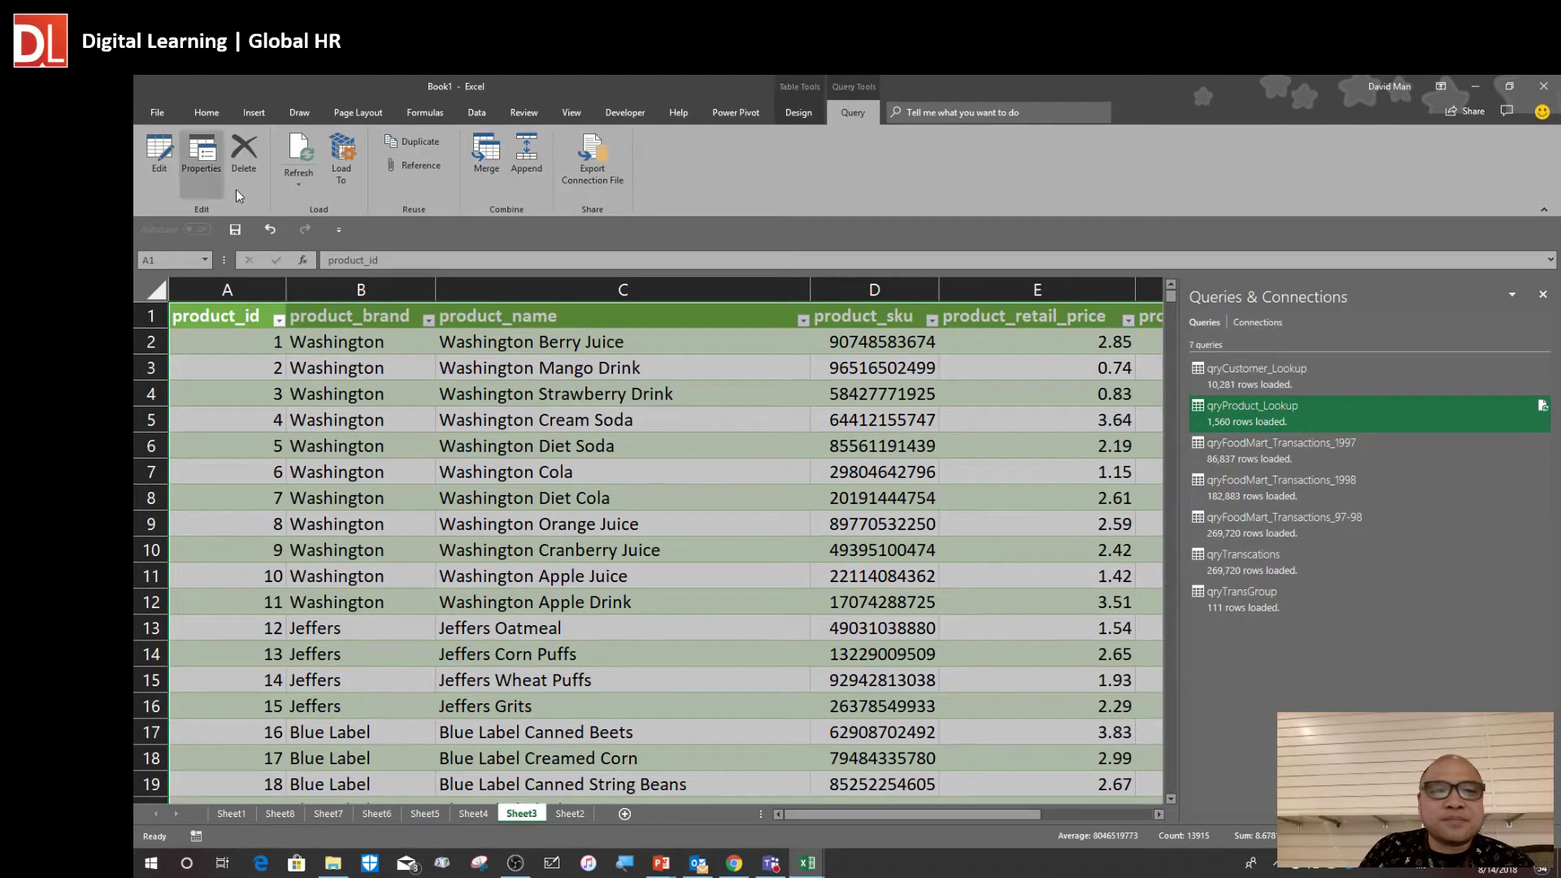
{"action": "left_click", "coordinate": [347, 167]}
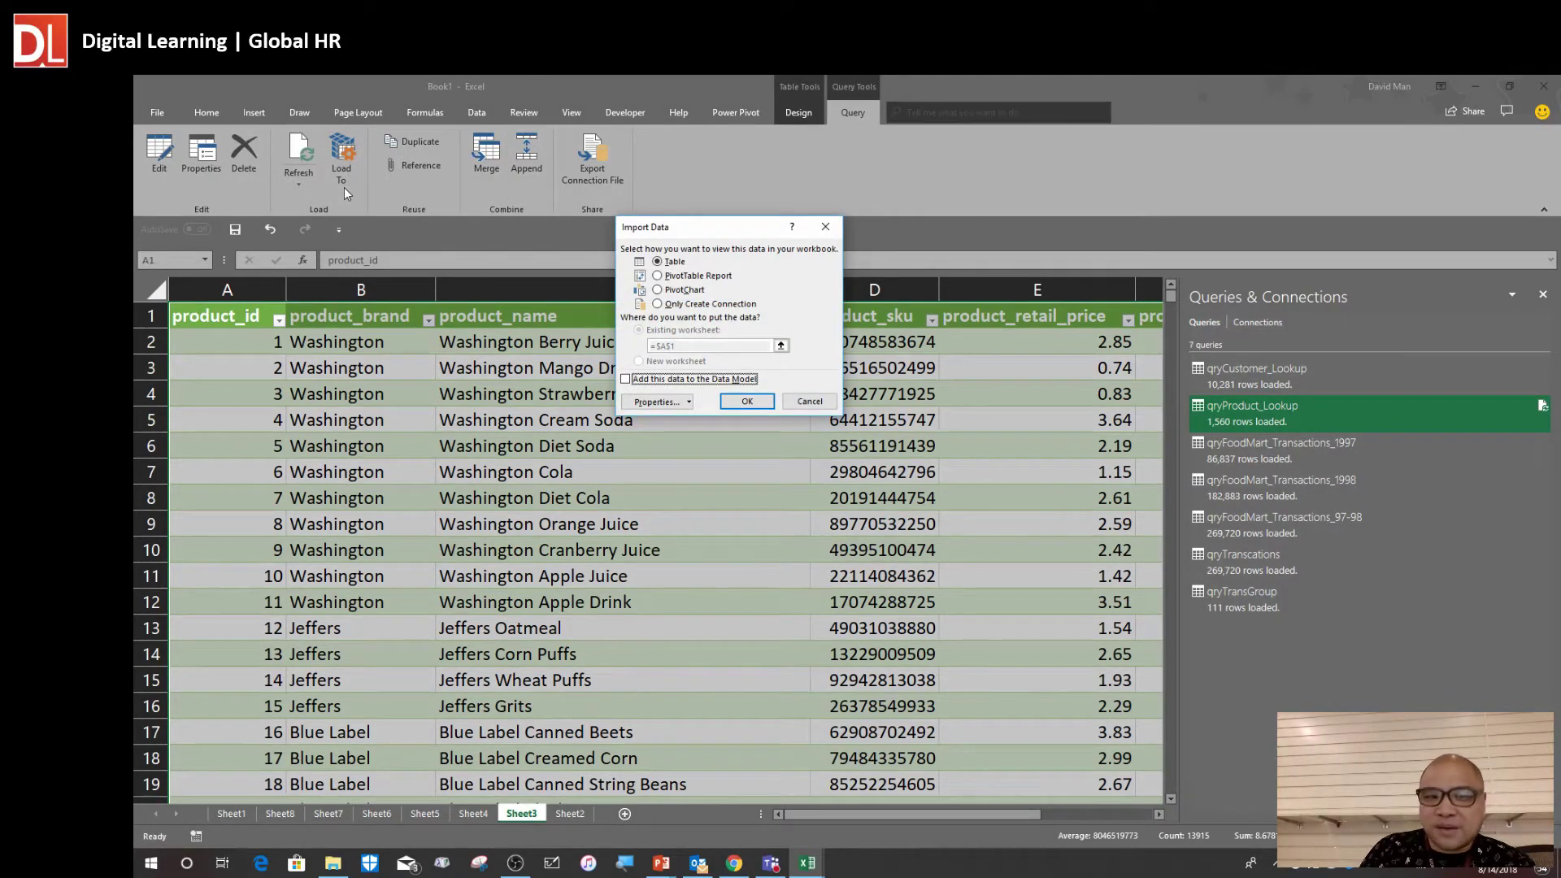
{"action": "left_click", "coordinate": [626, 380]}
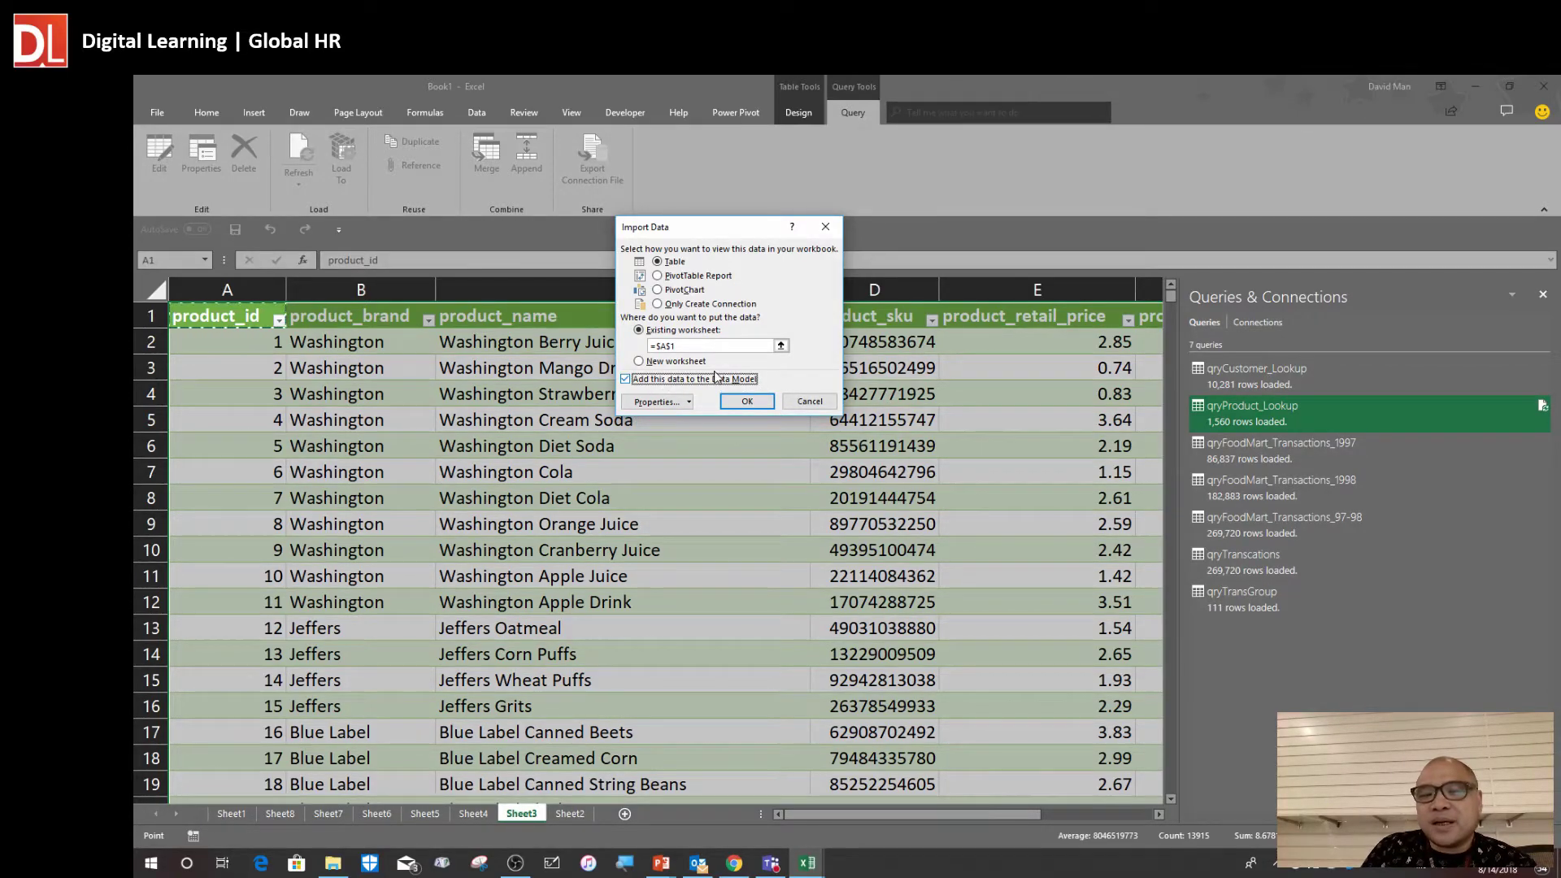
{"action": "left_click", "coordinate": [747, 402]}
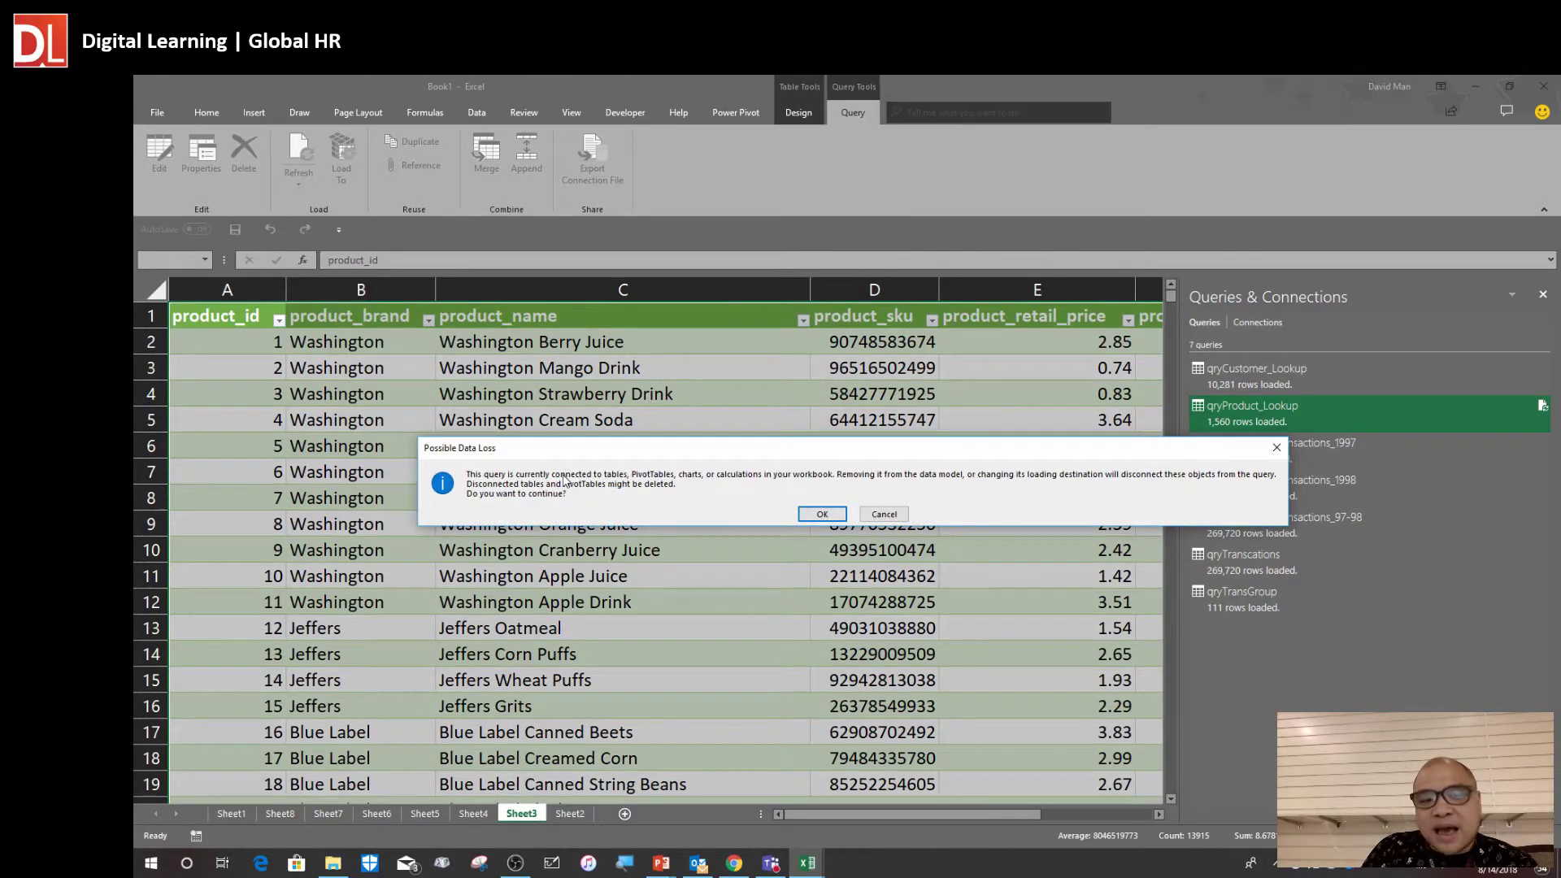
{"action": "left_click", "coordinate": [825, 514]}
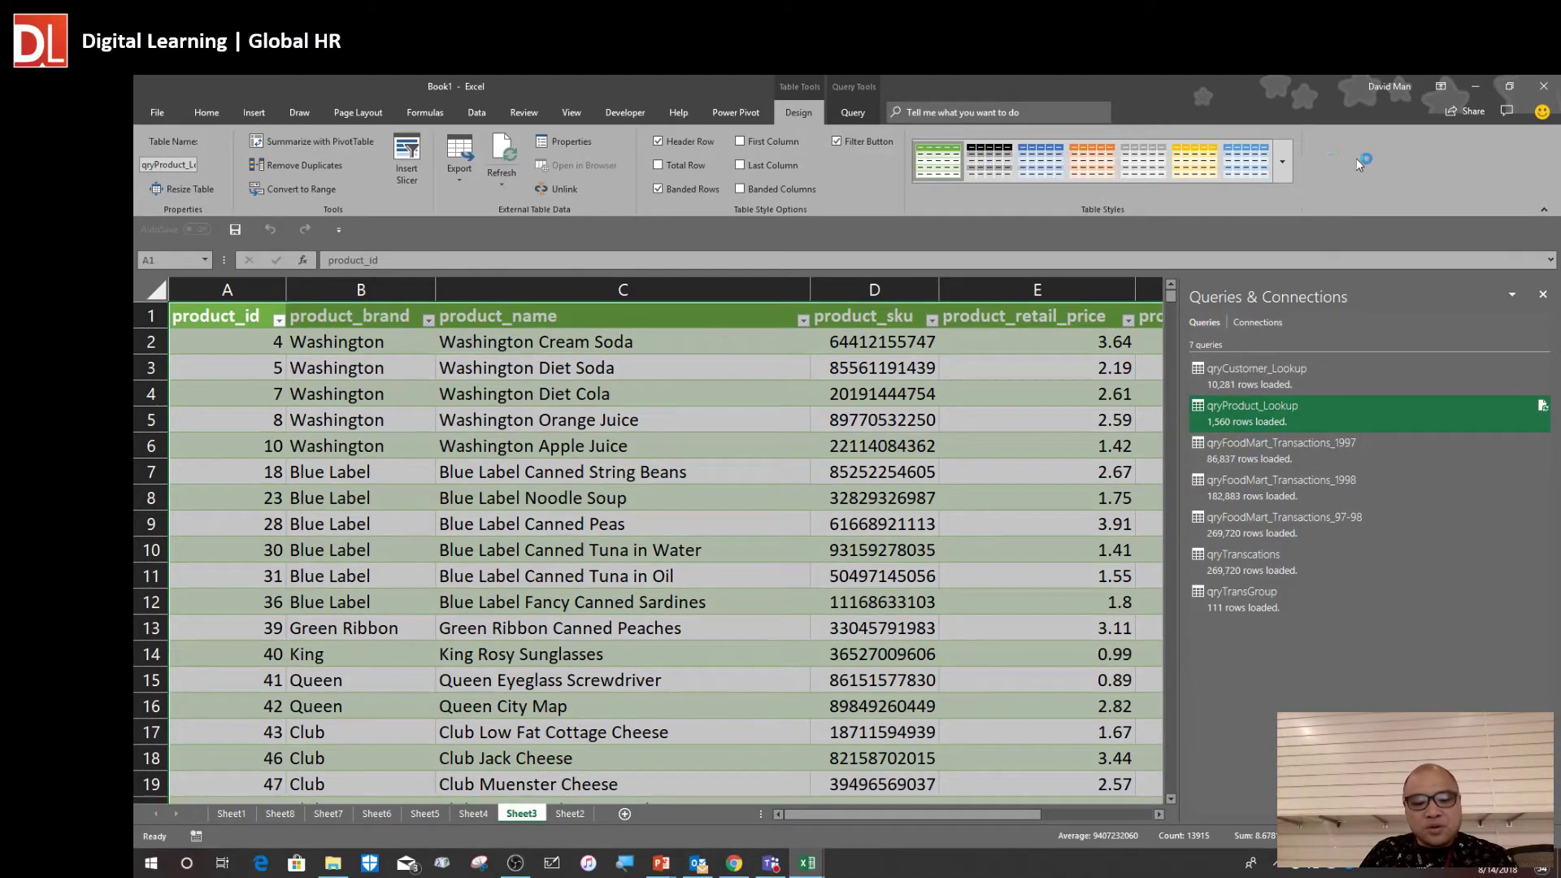
Switch to Power Pivot and check the qryProduct_Lookup and qryCustomer_Lookup tables in the data model
{"action": "key", "text": "alt+Tab"}
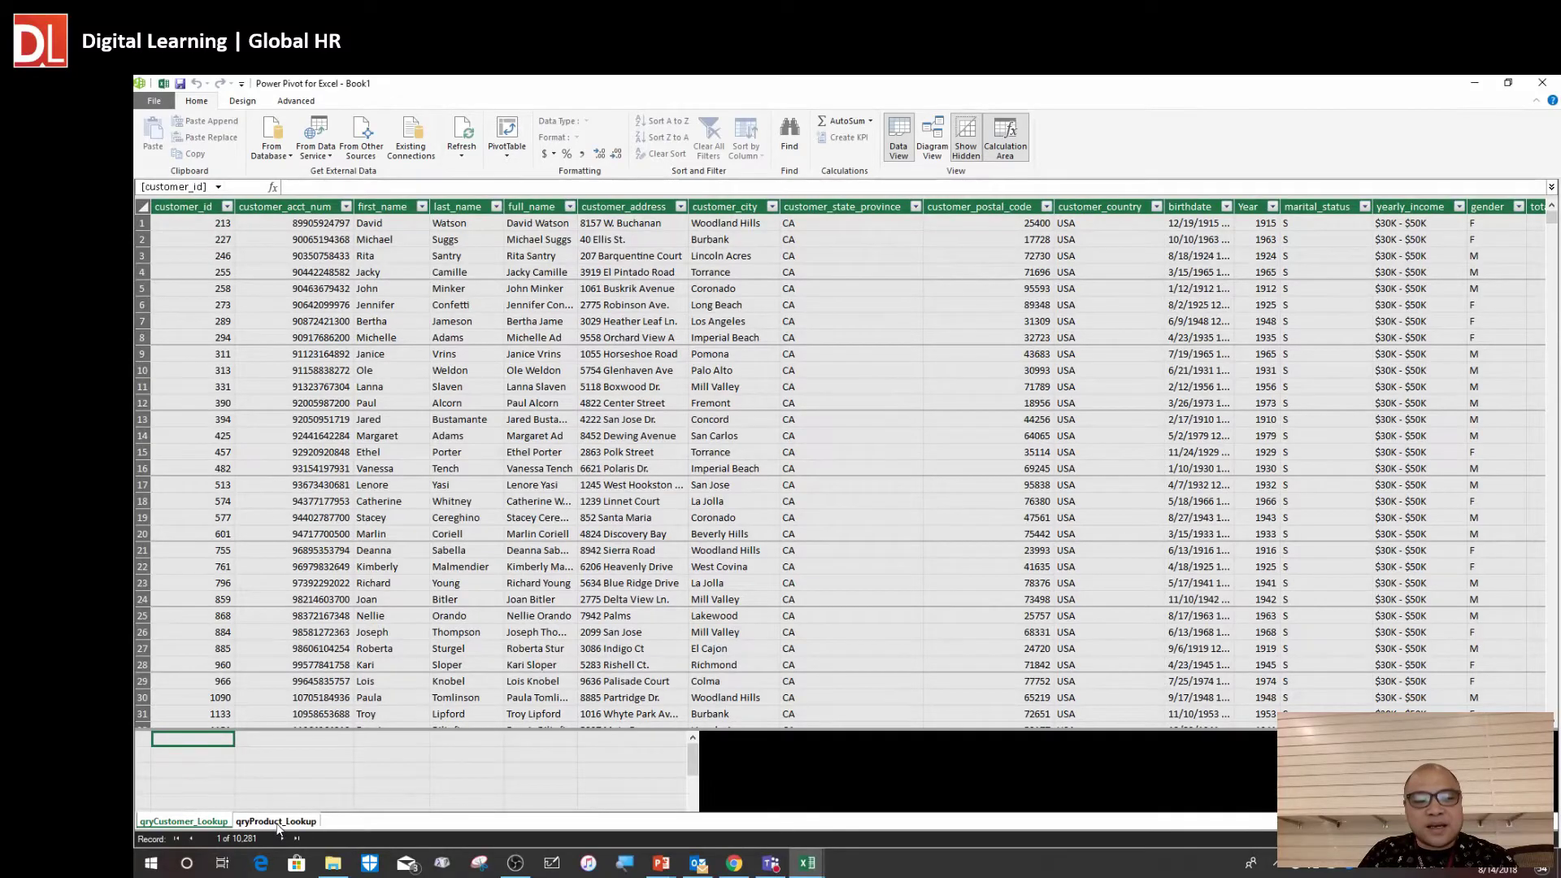
{"action": "left_click", "coordinate": [276, 822]}
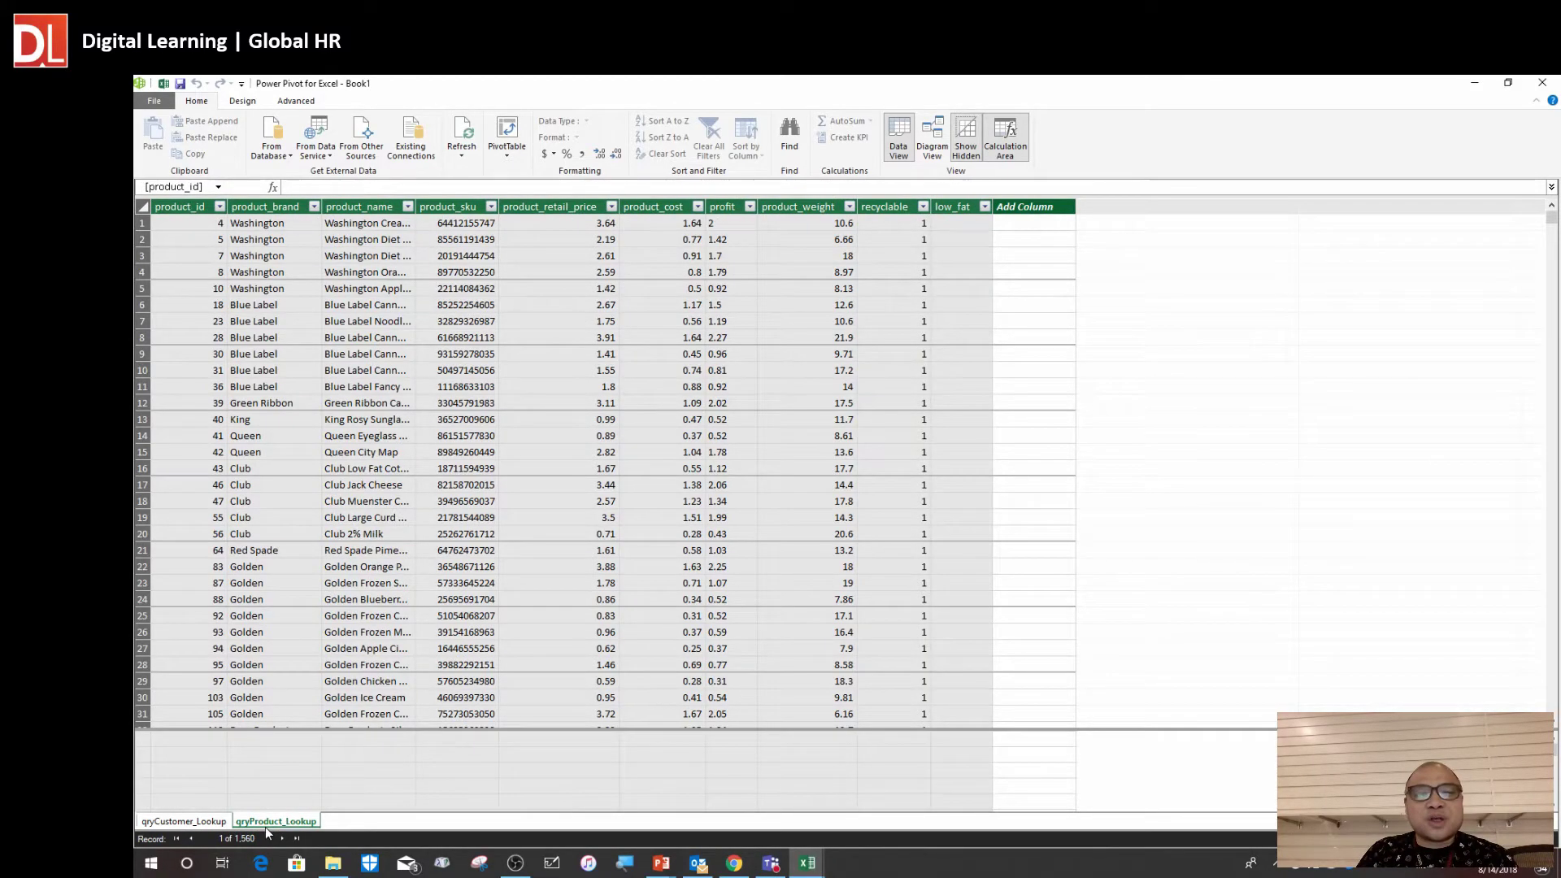
{"action": "left_click", "coordinate": [201, 823]}
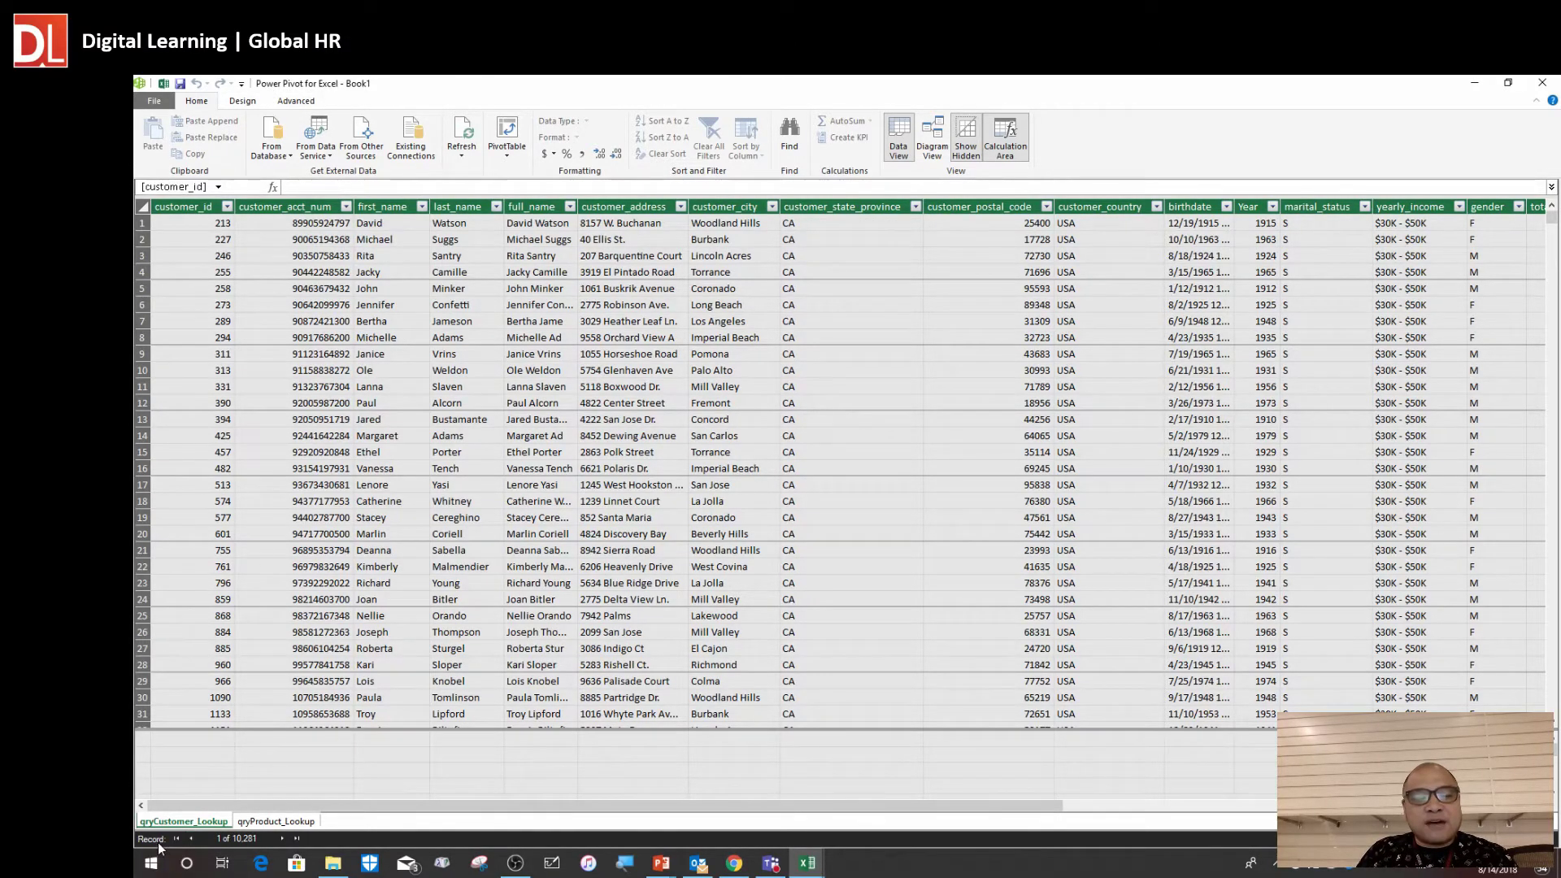
{"action": "left_click", "coordinate": [277, 821]}
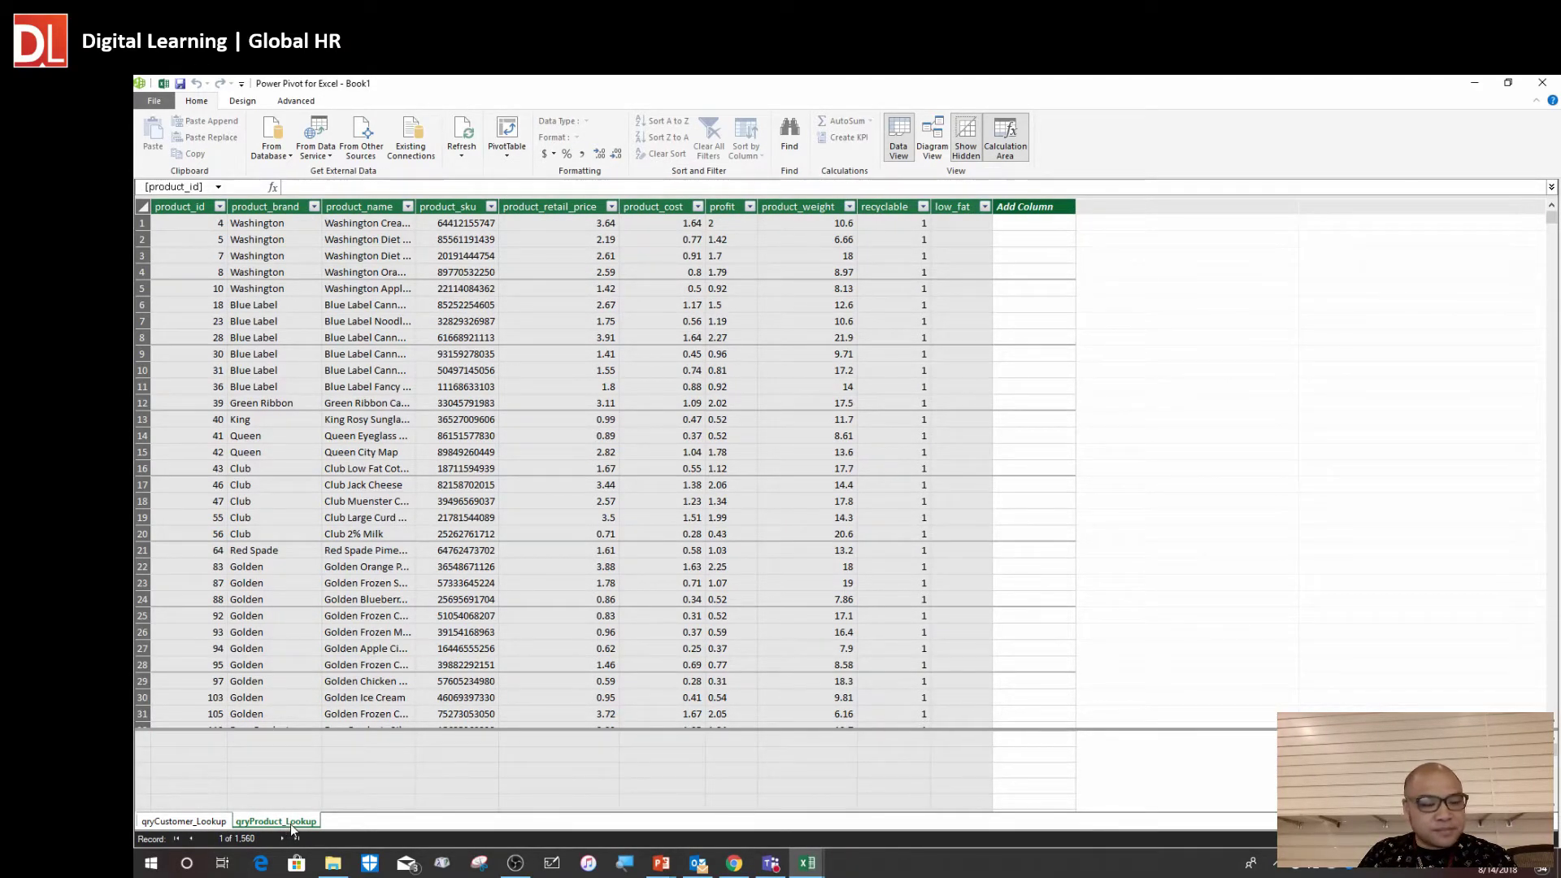
Return to the Excel workbook and add qryFoodMart_Transactions_97-98 to the Data Model, keeping its table on the existing worksheet at =$A$1
{"action": "key", "text": "alt+Tab"}
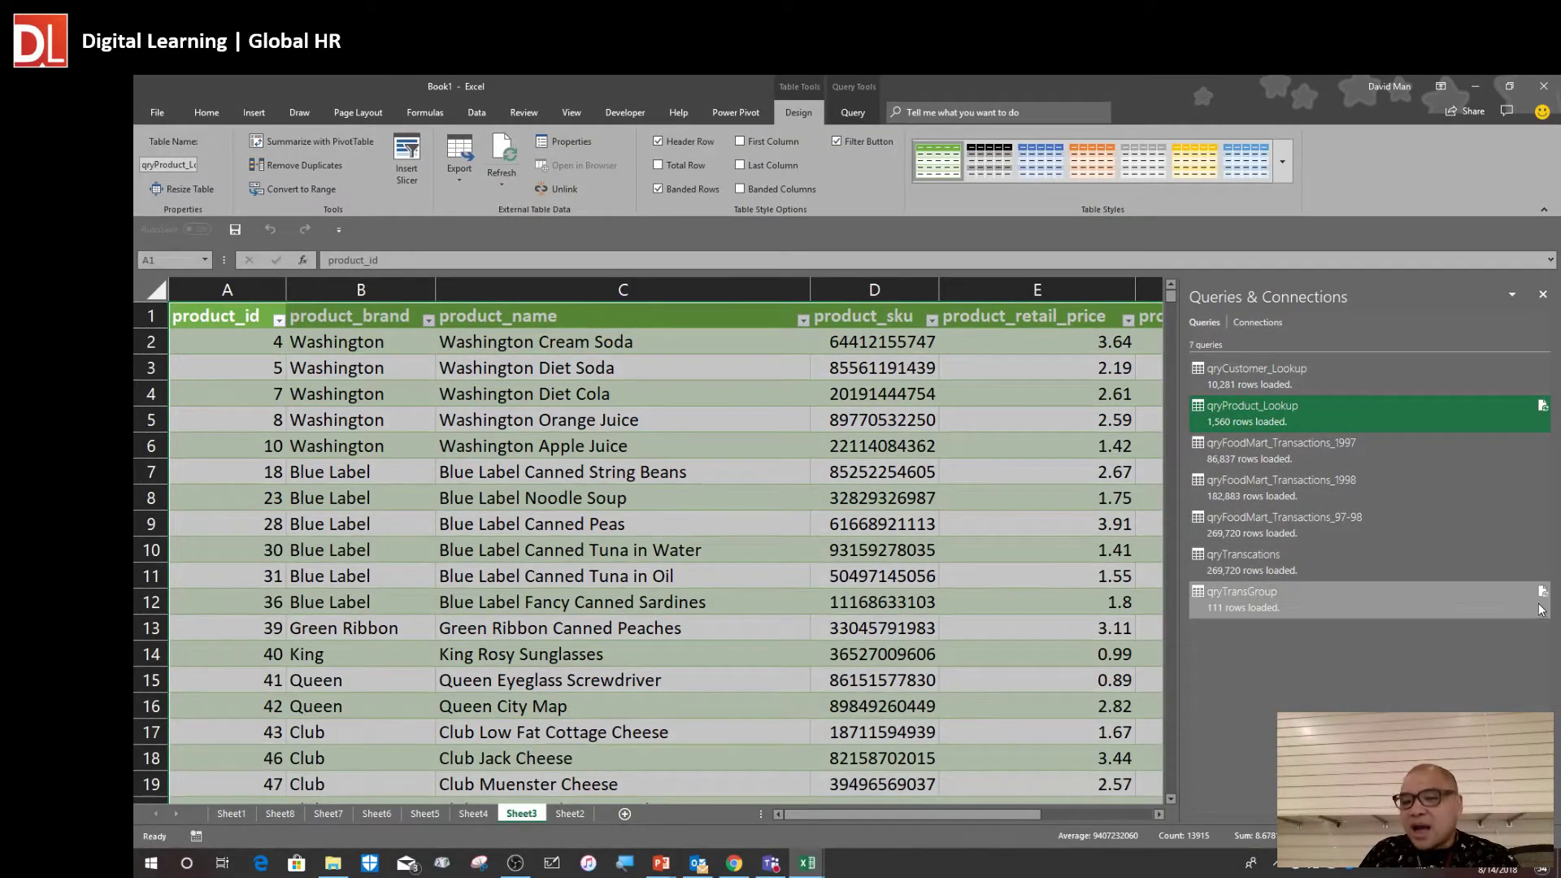
{"action": "left_click", "coordinate": [1260, 528]}
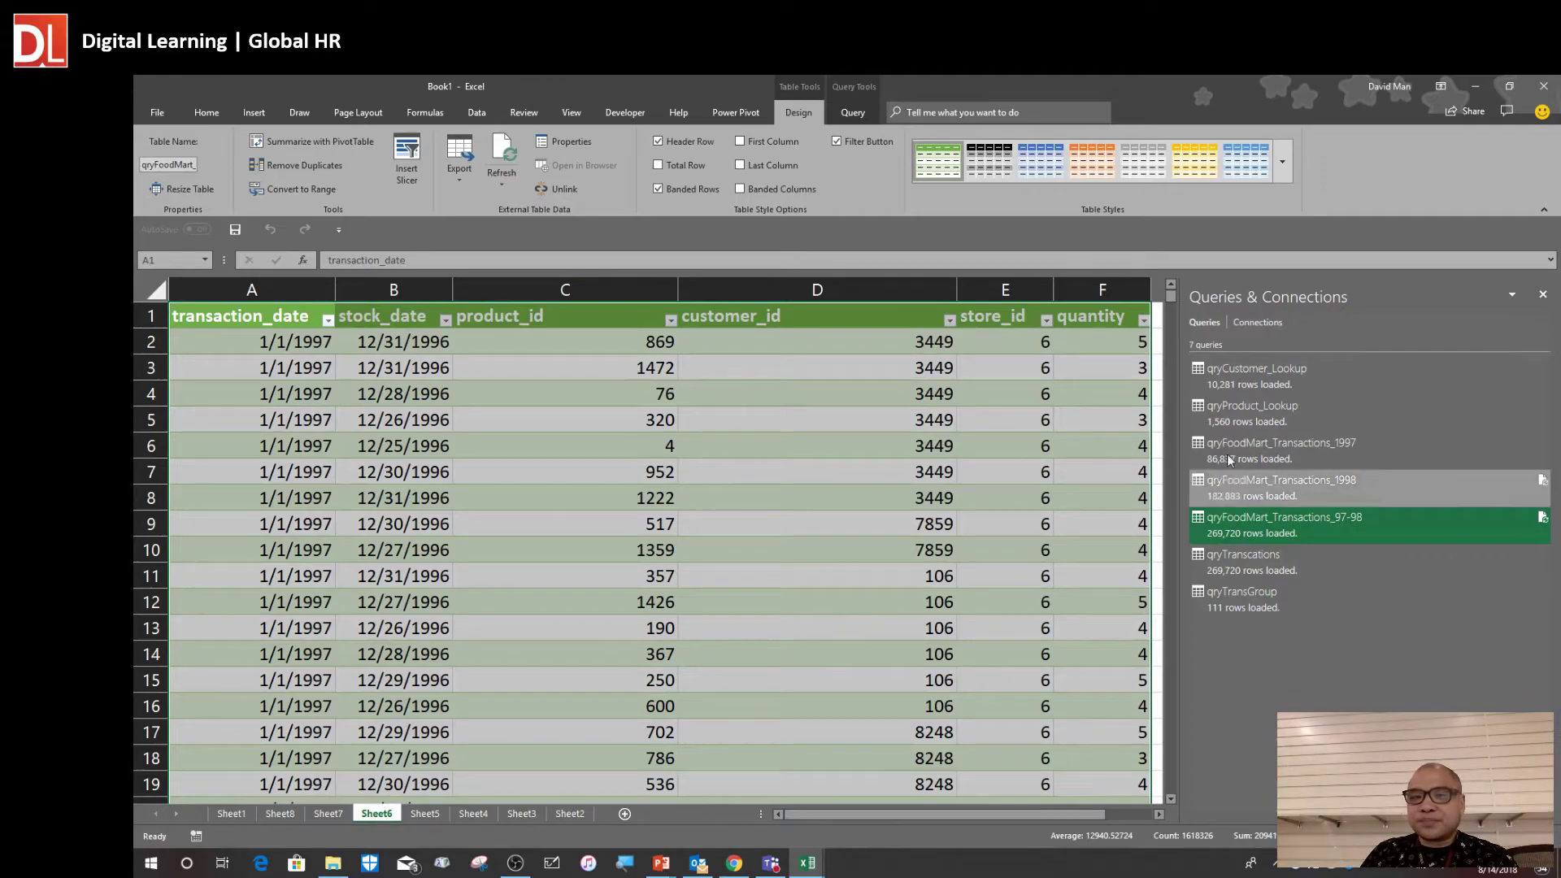
{"action": "left_click", "coordinate": [855, 113]}
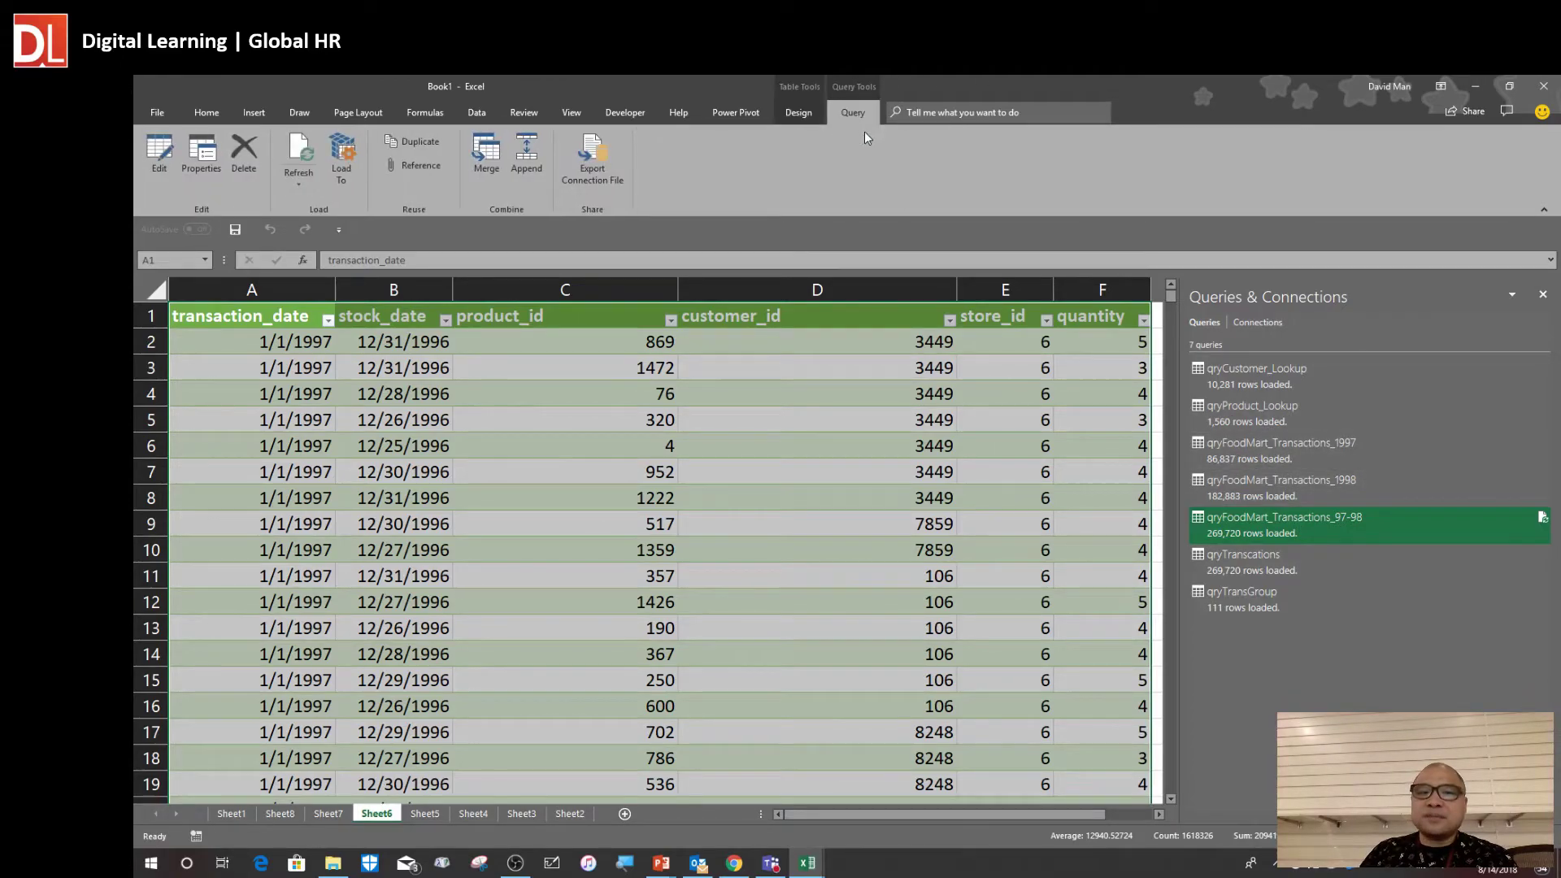
{"action": "left_click", "coordinate": [341, 165]}
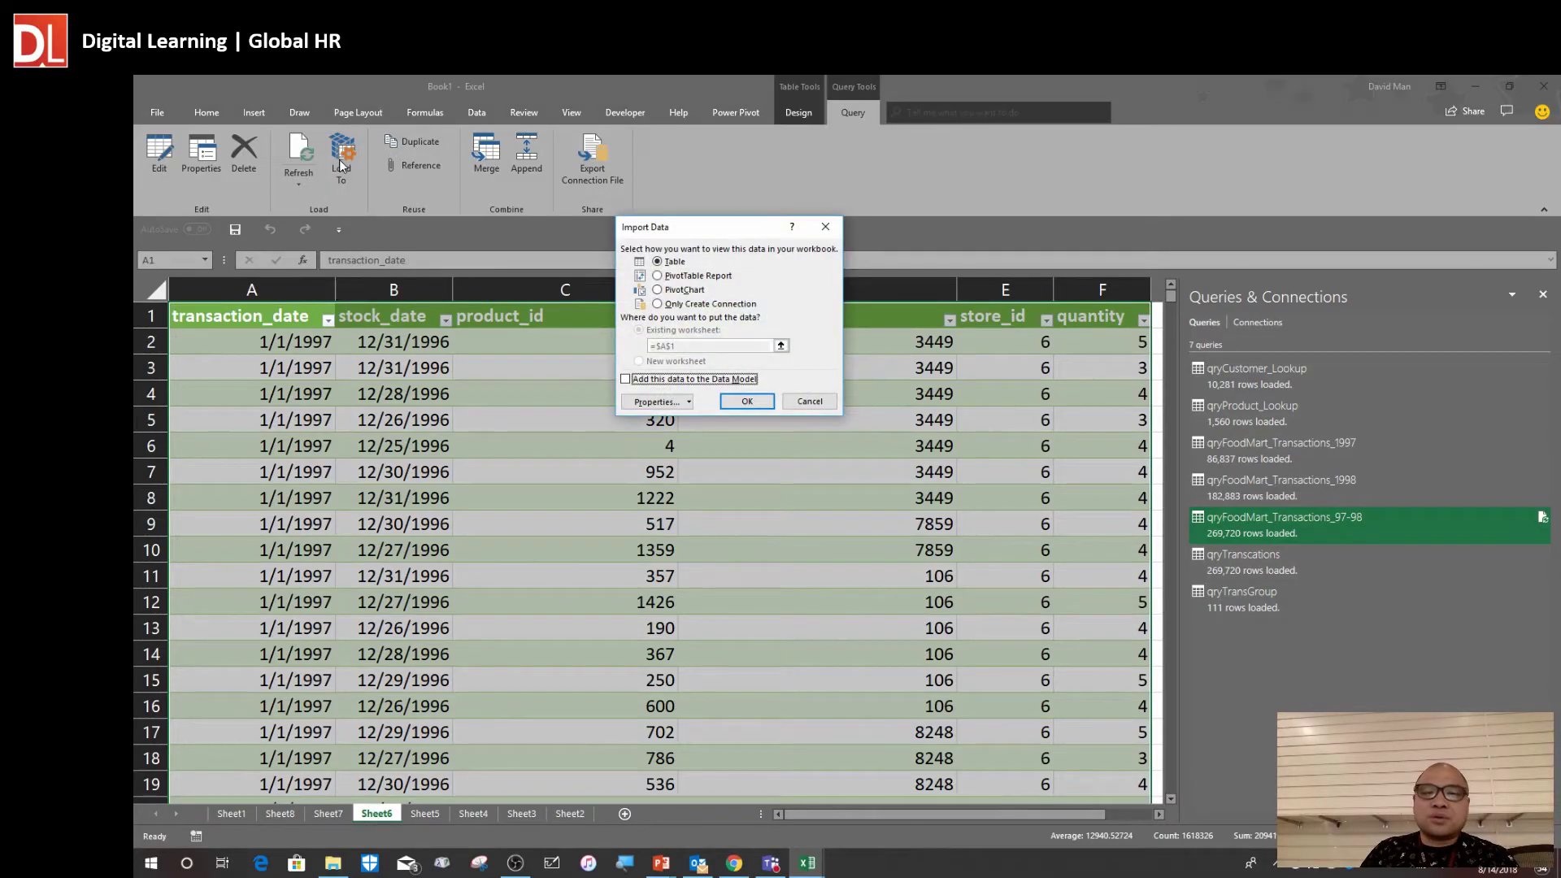
{"action": "left_click", "coordinate": [625, 380]}
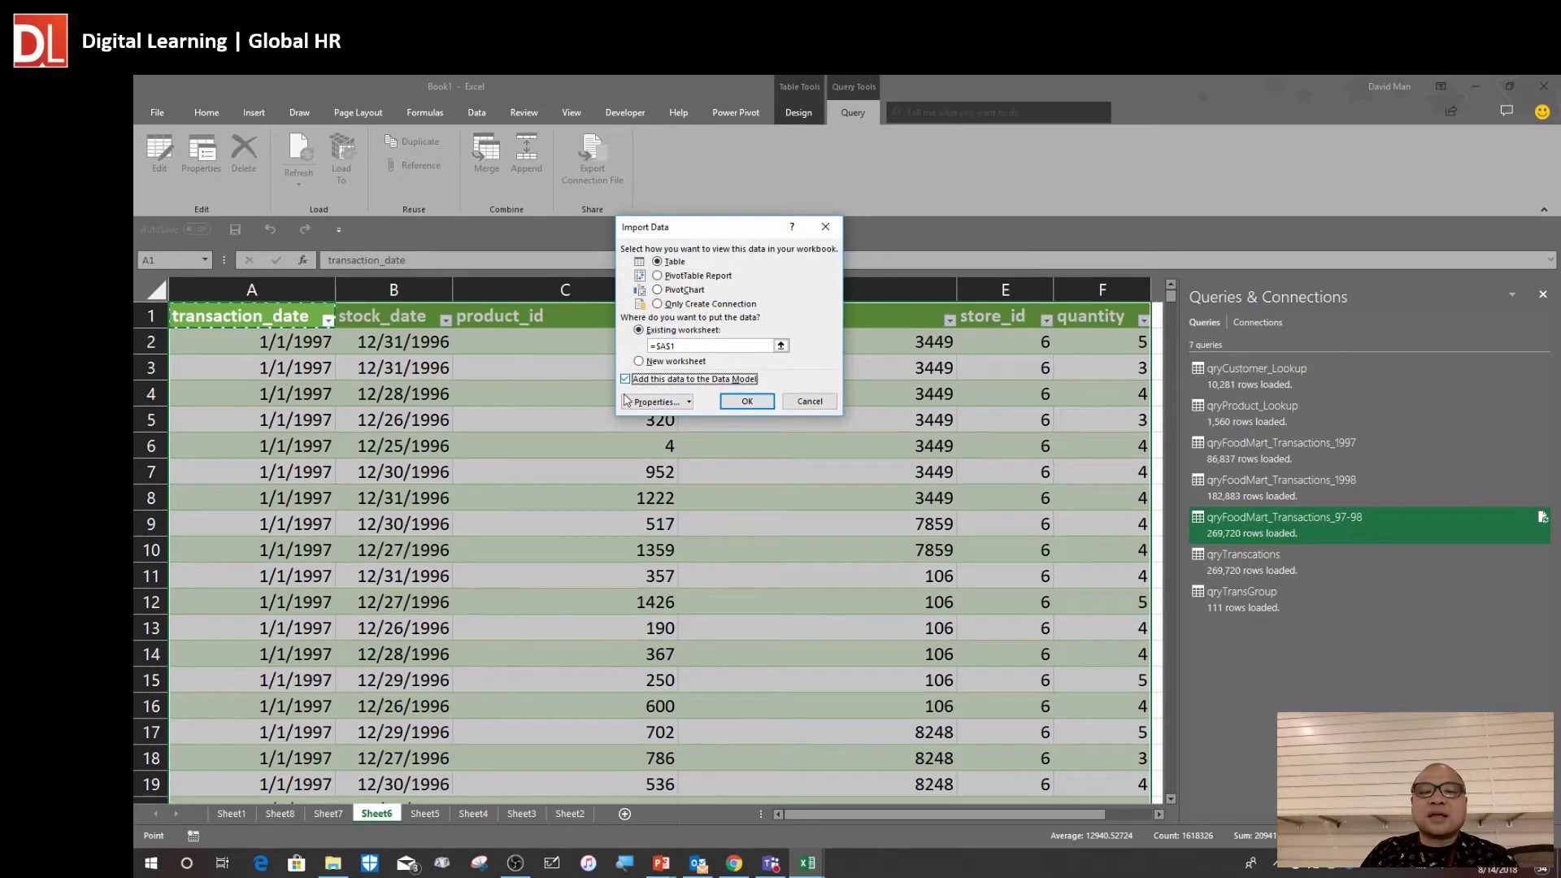
{"action": "left_click", "coordinate": [747, 401]}
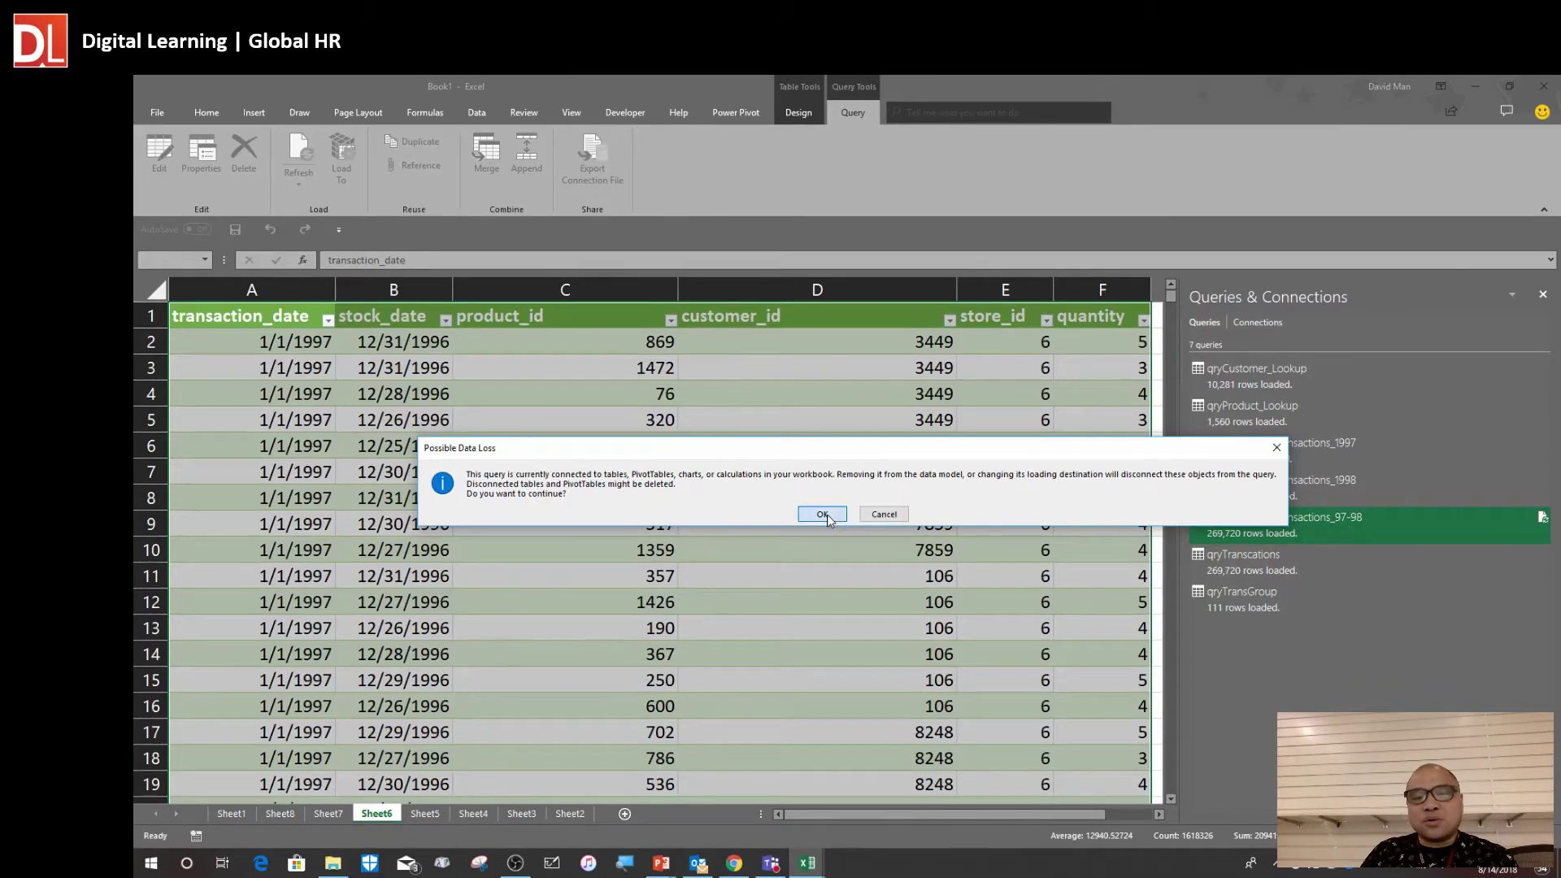
{"action": "left_click", "coordinate": [822, 514]}
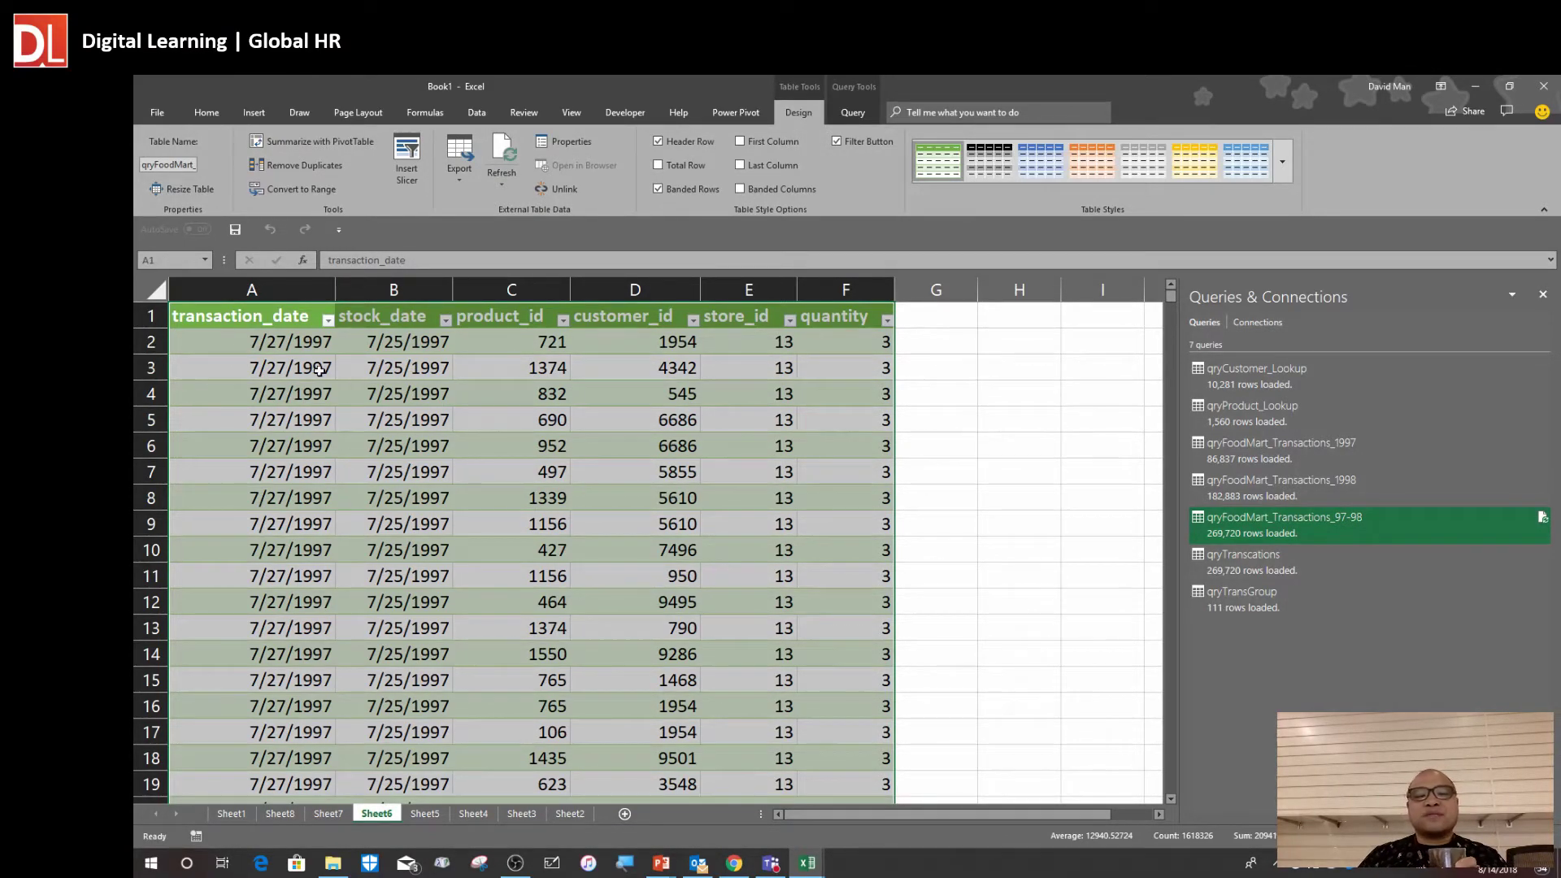
Switch to Power Pivot and examine the columns of the qryFoodMart_Transactions_97-98 table
{"action": "left_click", "coordinate": [431, 387]}
{"action": "mouse_move", "coordinate": [804, 866]}
{"action": "left_click", "coordinate": [898, 814]}
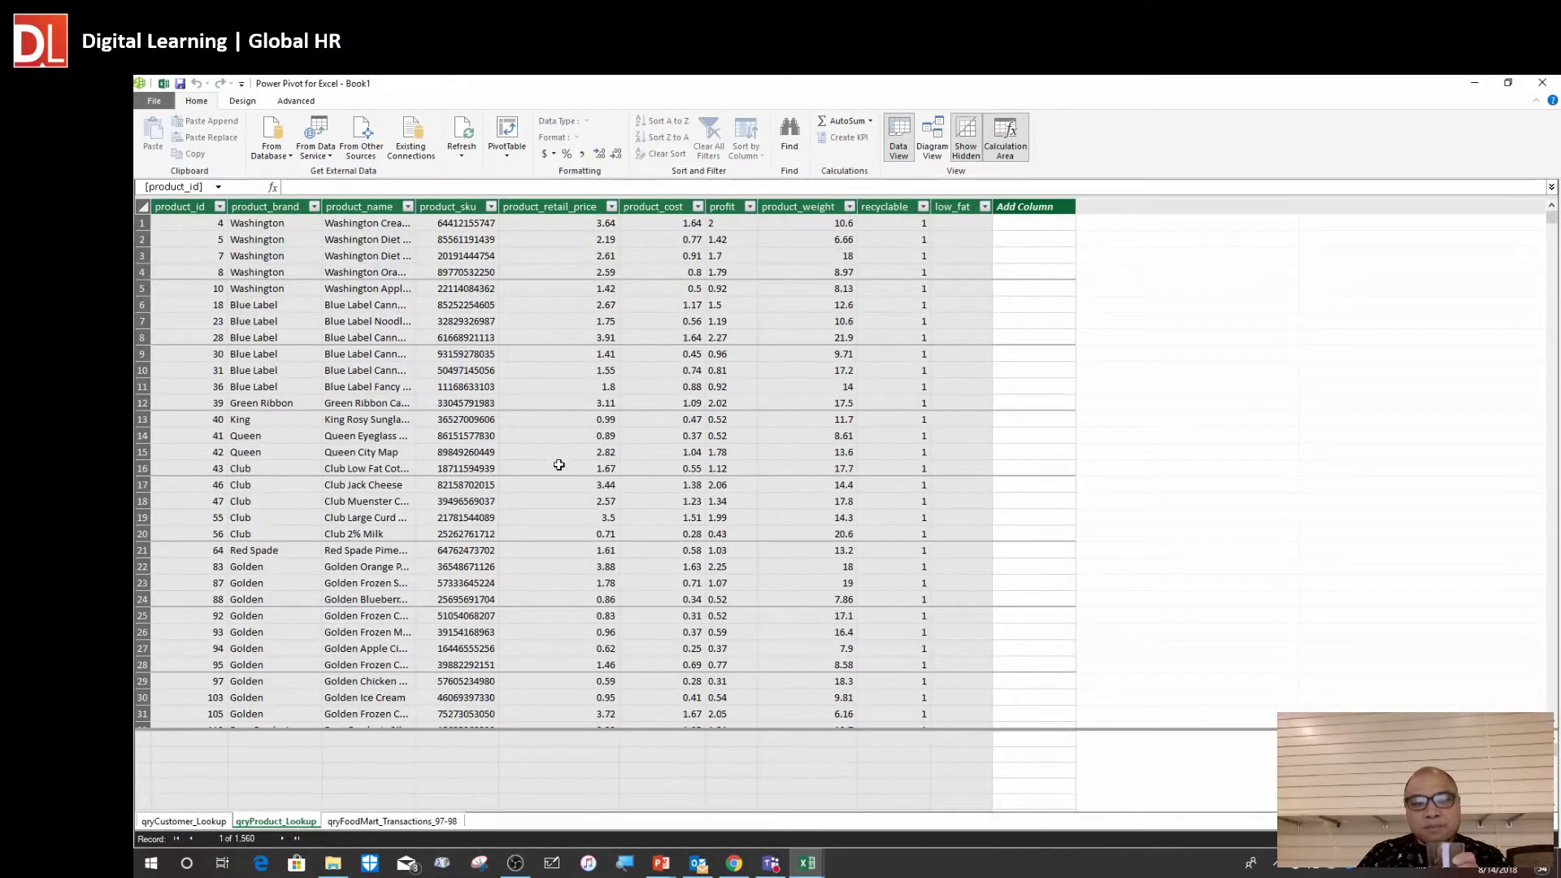
{"action": "left_click", "coordinate": [451, 414]}
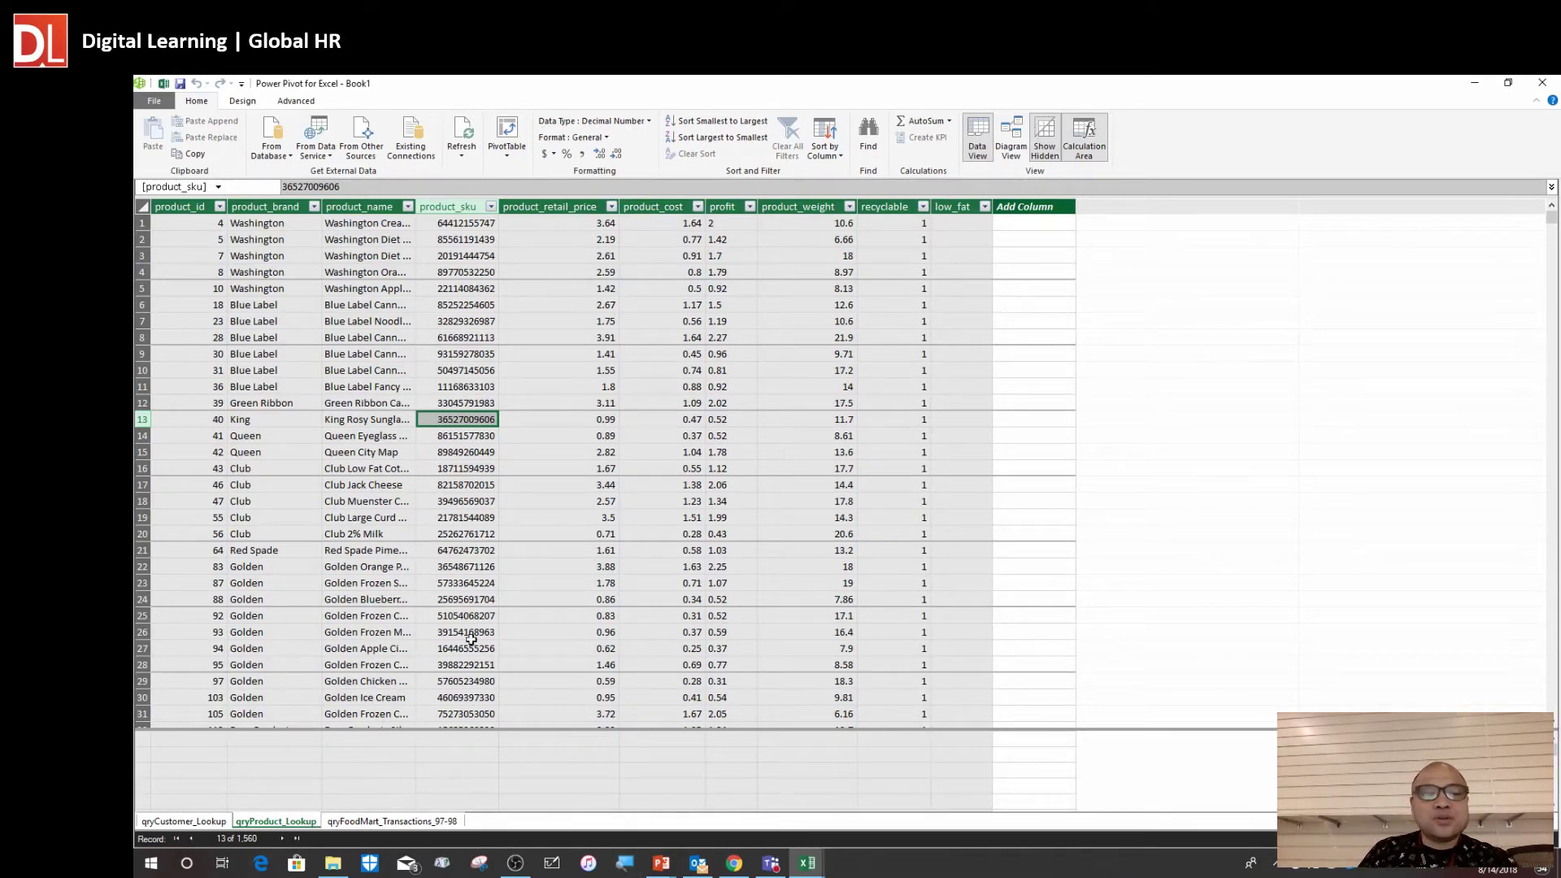
{"action": "left_click", "coordinate": [384, 823]}
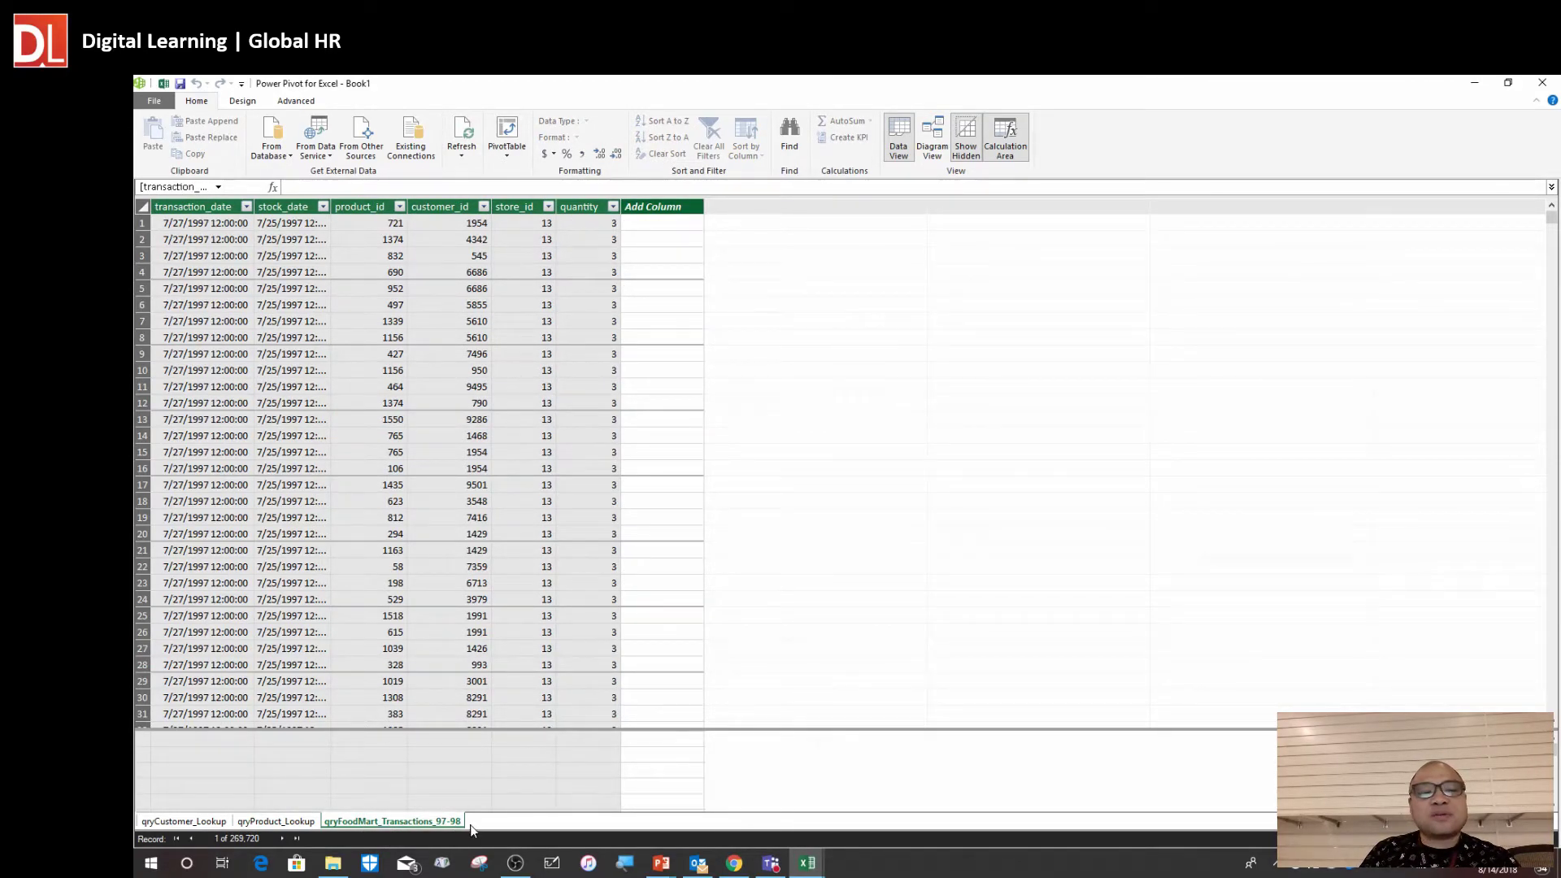
{"action": "left_click", "coordinate": [467, 603]}
{"action": "left_click", "coordinate": [562, 561]}
{"action": "left_click", "coordinate": [492, 382]}
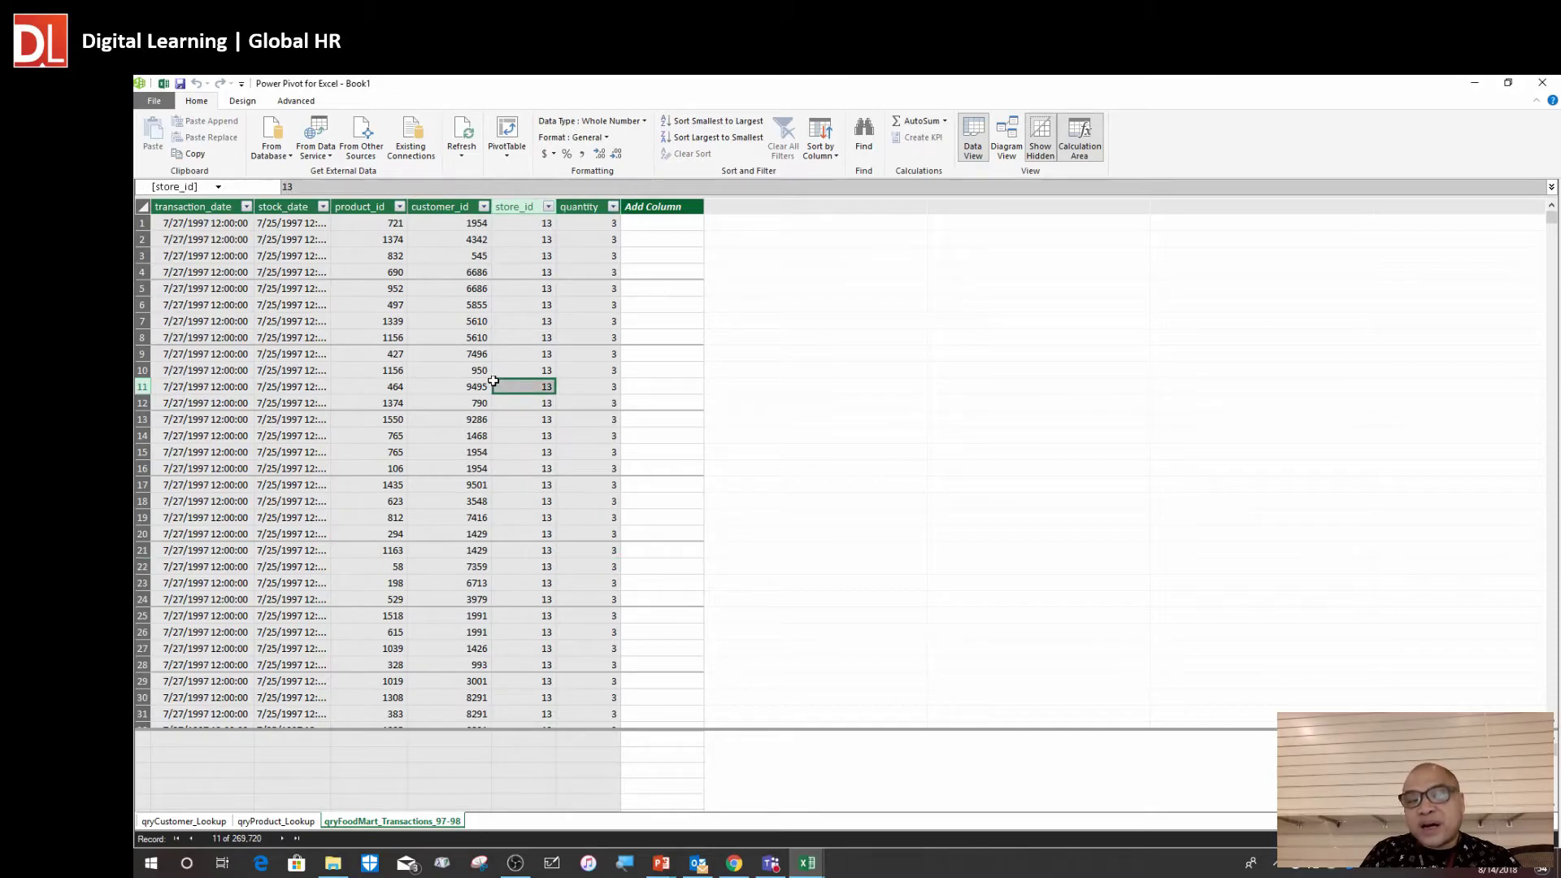
{"action": "left_click", "coordinate": [308, 620]}
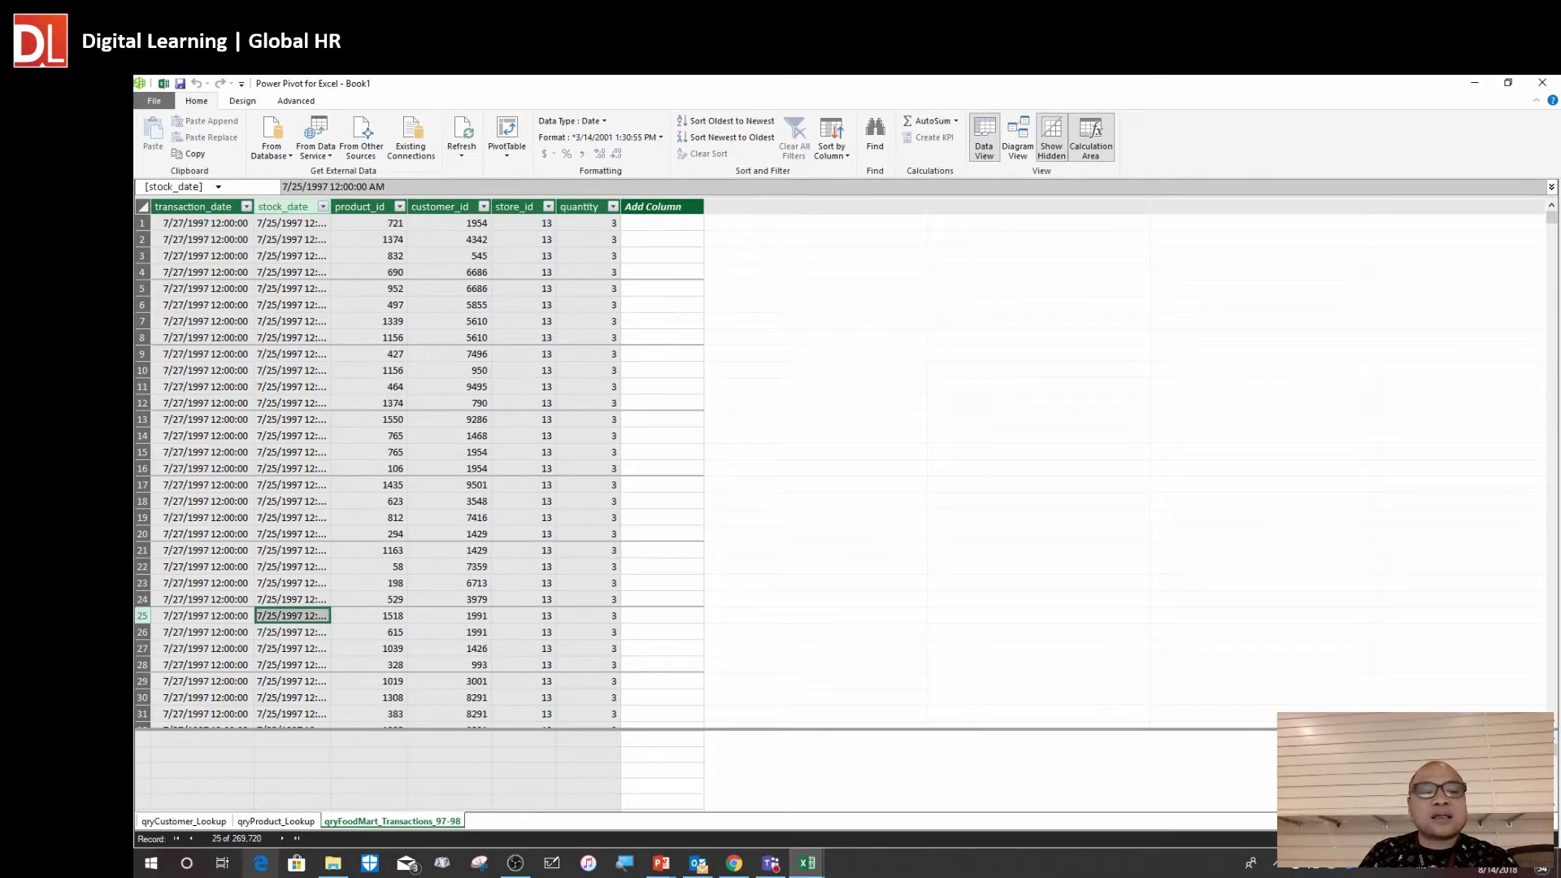
Review the product lookup table's columns and compare the product, customer and transactions tables in the data model
{"action": "left_click", "coordinate": [303, 823]}
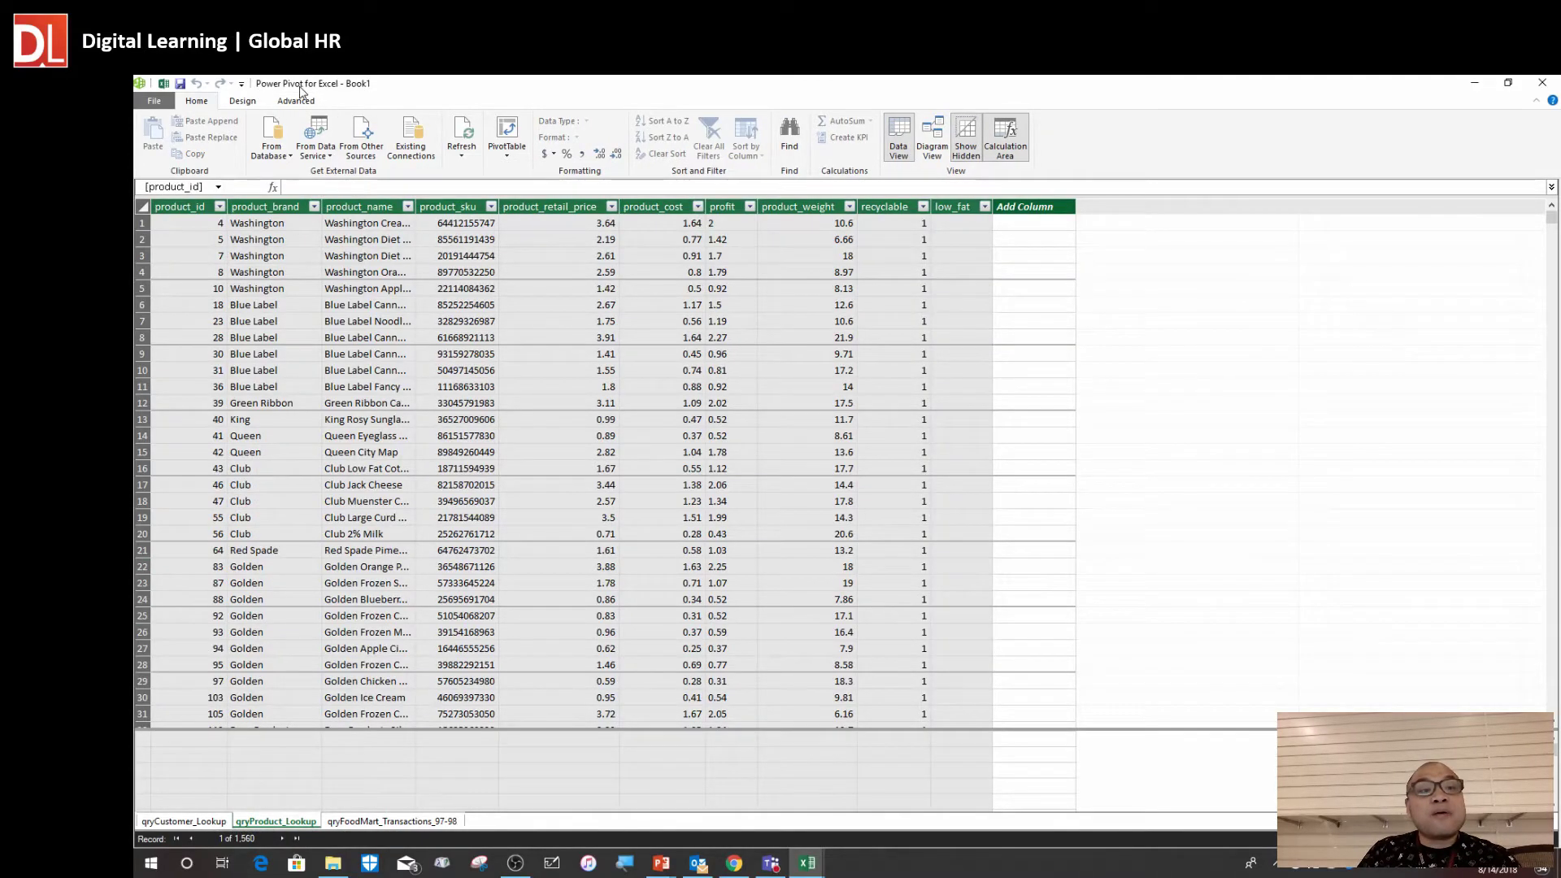
{"action": "left_click", "coordinate": [540, 382]}
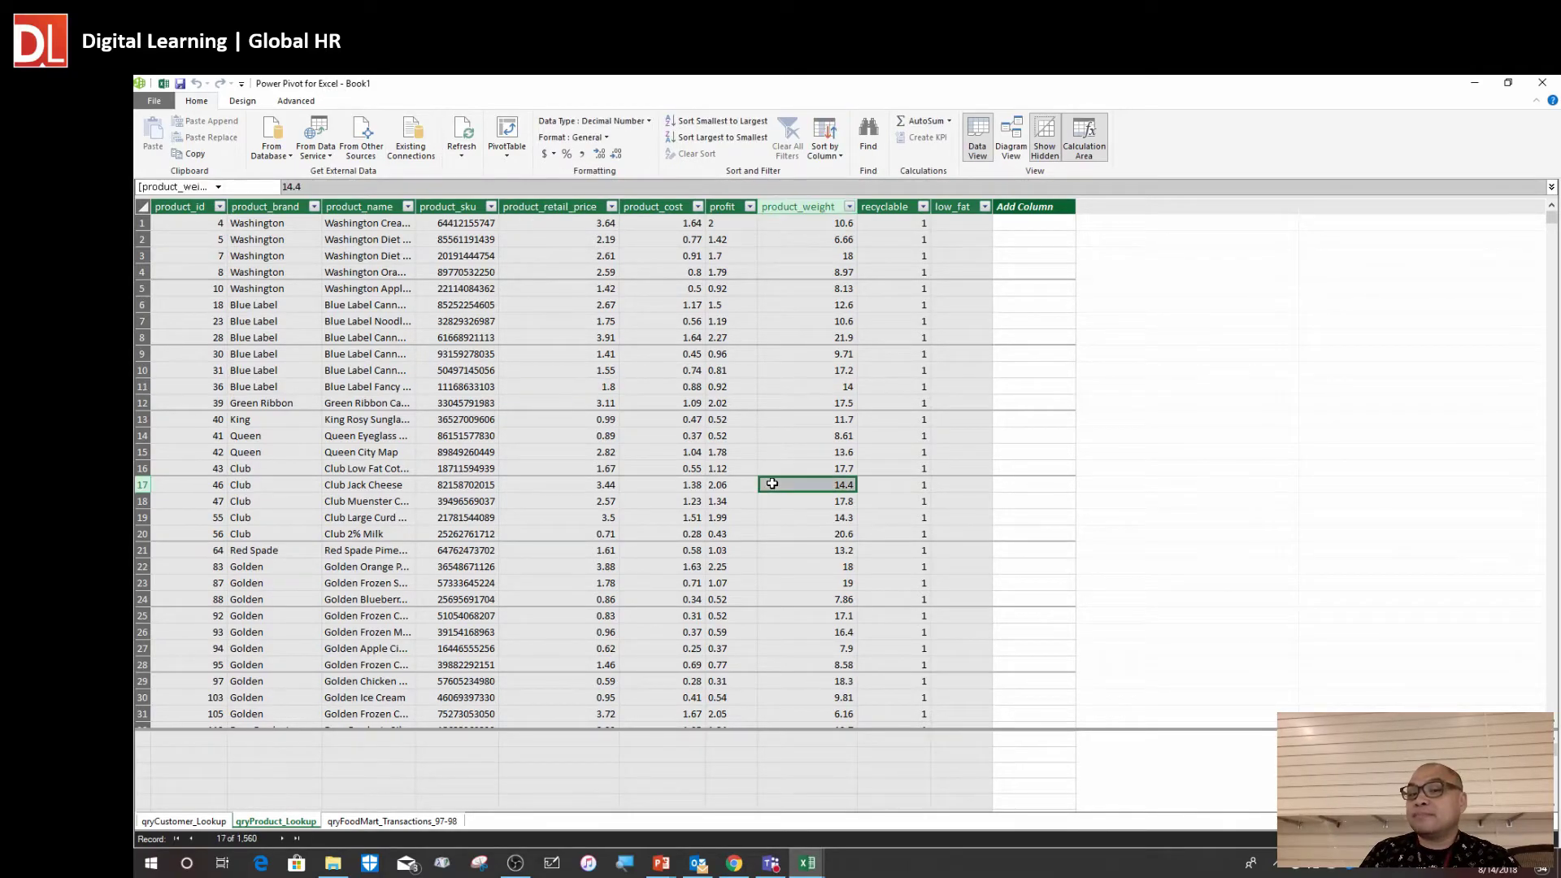
{"action": "left_click", "coordinate": [587, 549]}
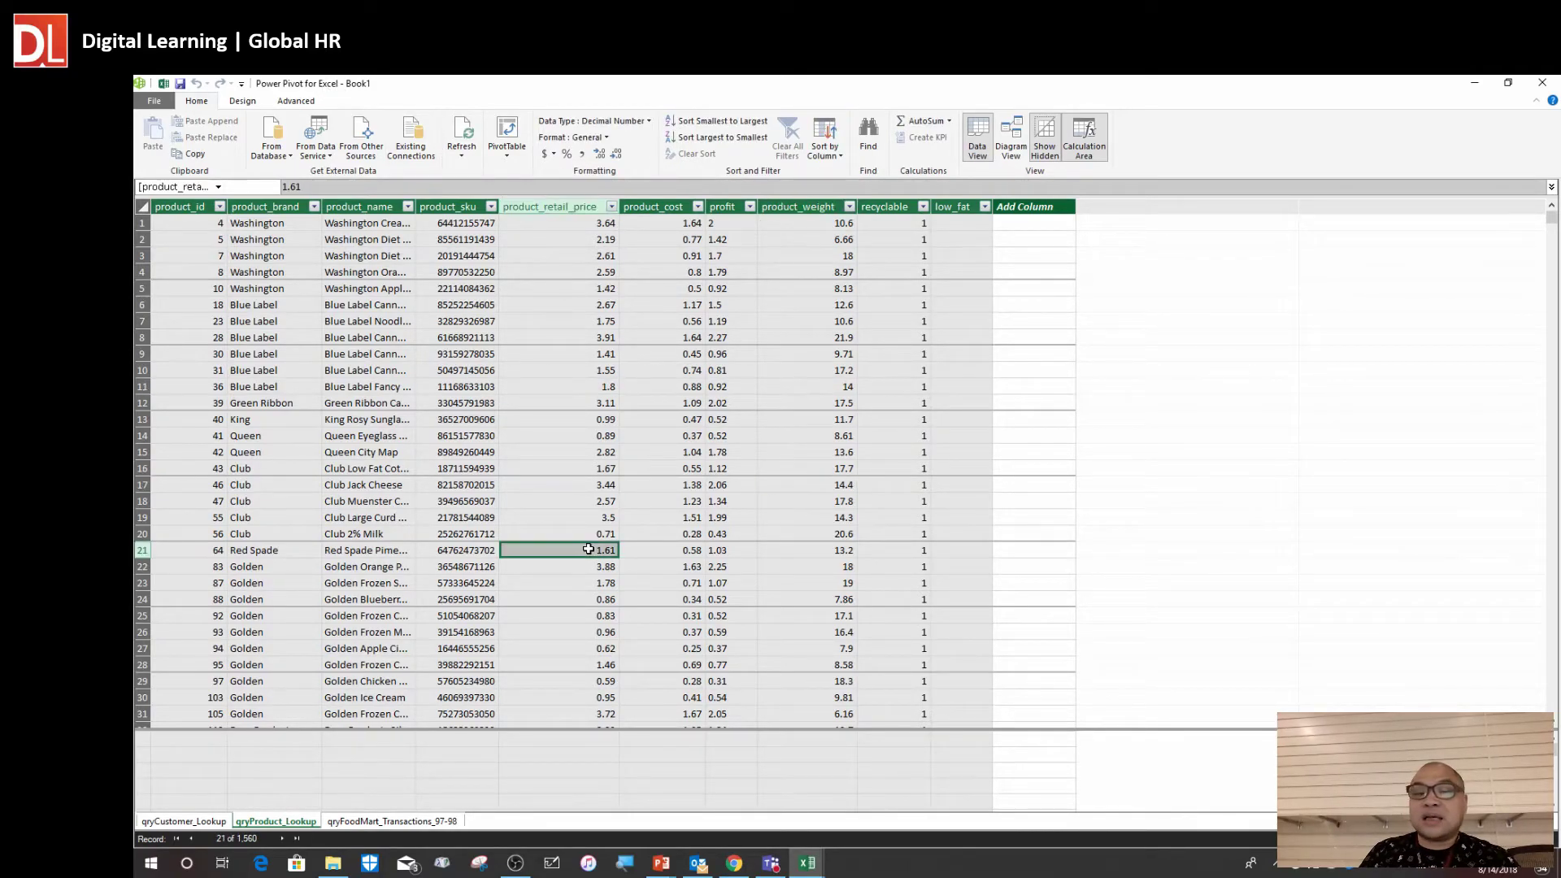
{"action": "left_click", "coordinate": [378, 823]}
{"action": "left_click", "coordinate": [284, 821]}
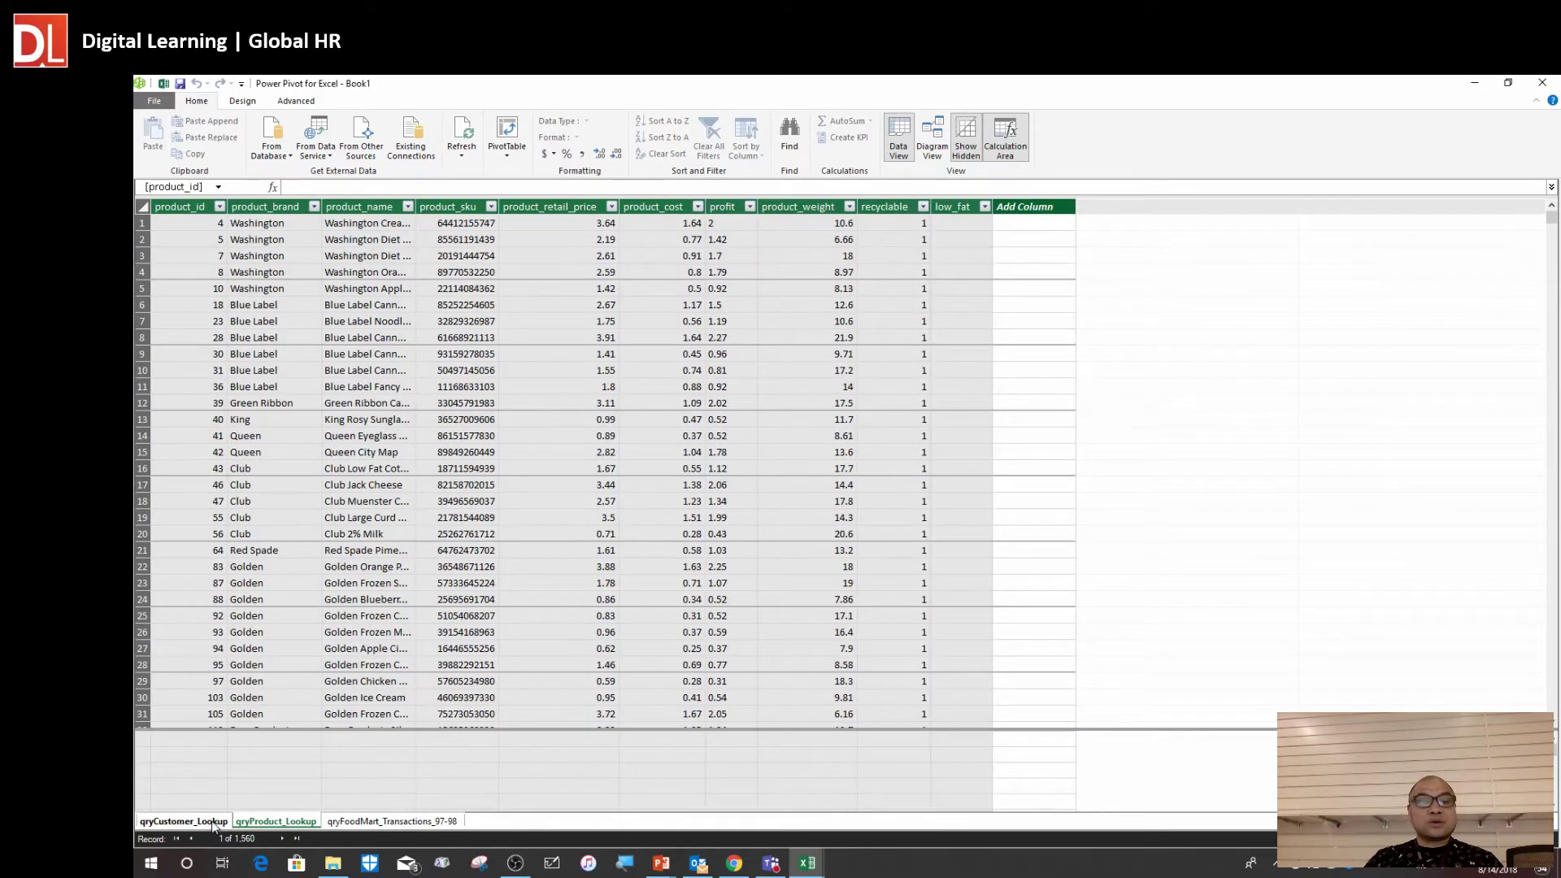
{"action": "left_click", "coordinate": [187, 819]}
{"action": "left_click", "coordinate": [281, 821]}
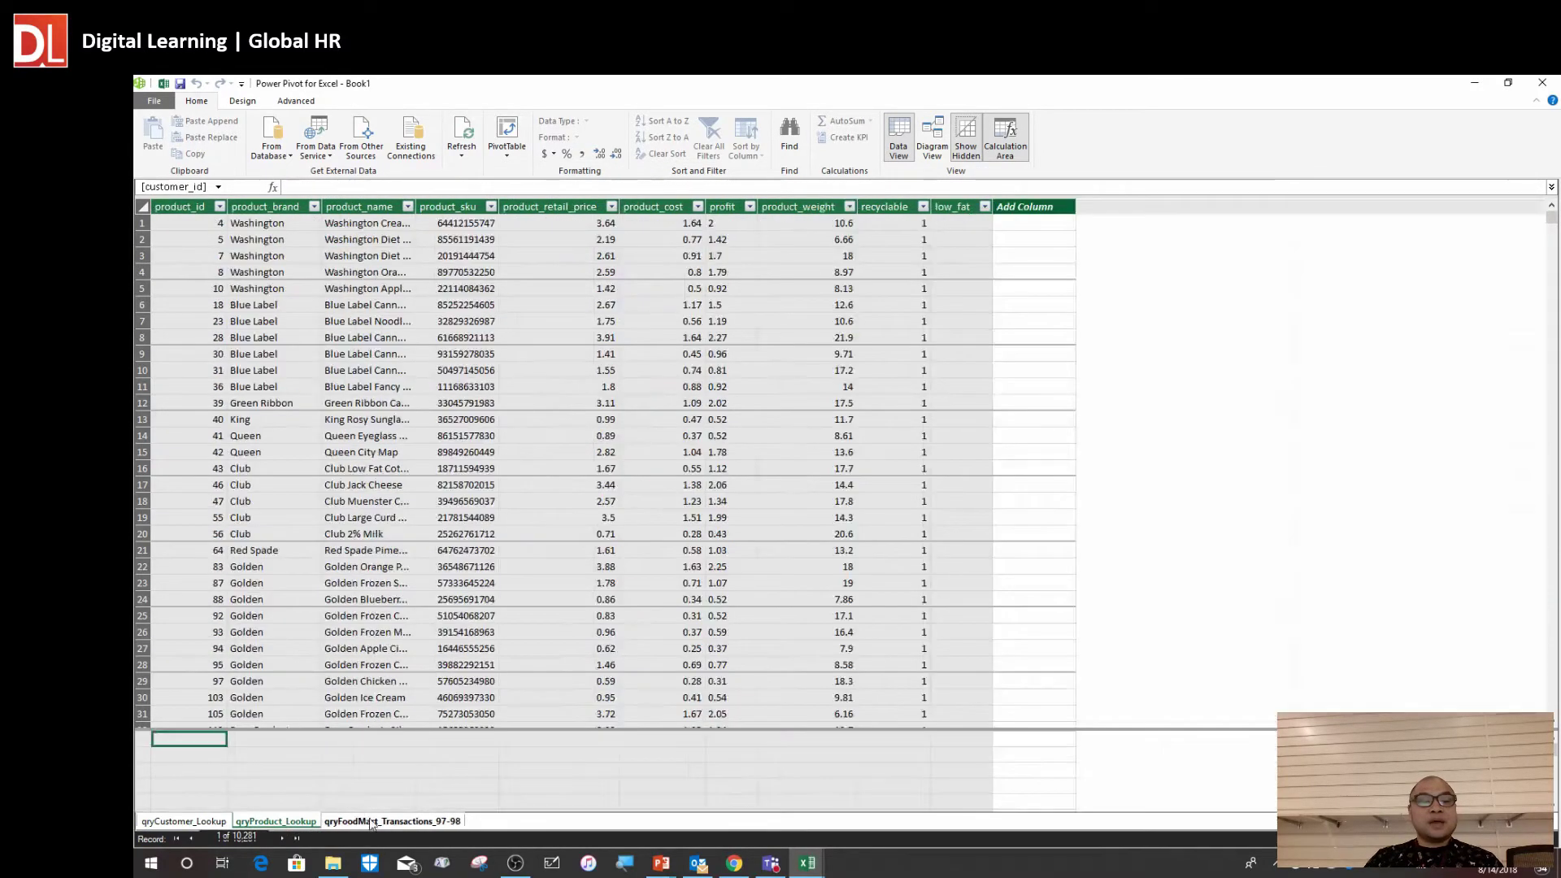
{"action": "left_click", "coordinate": [392, 821]}
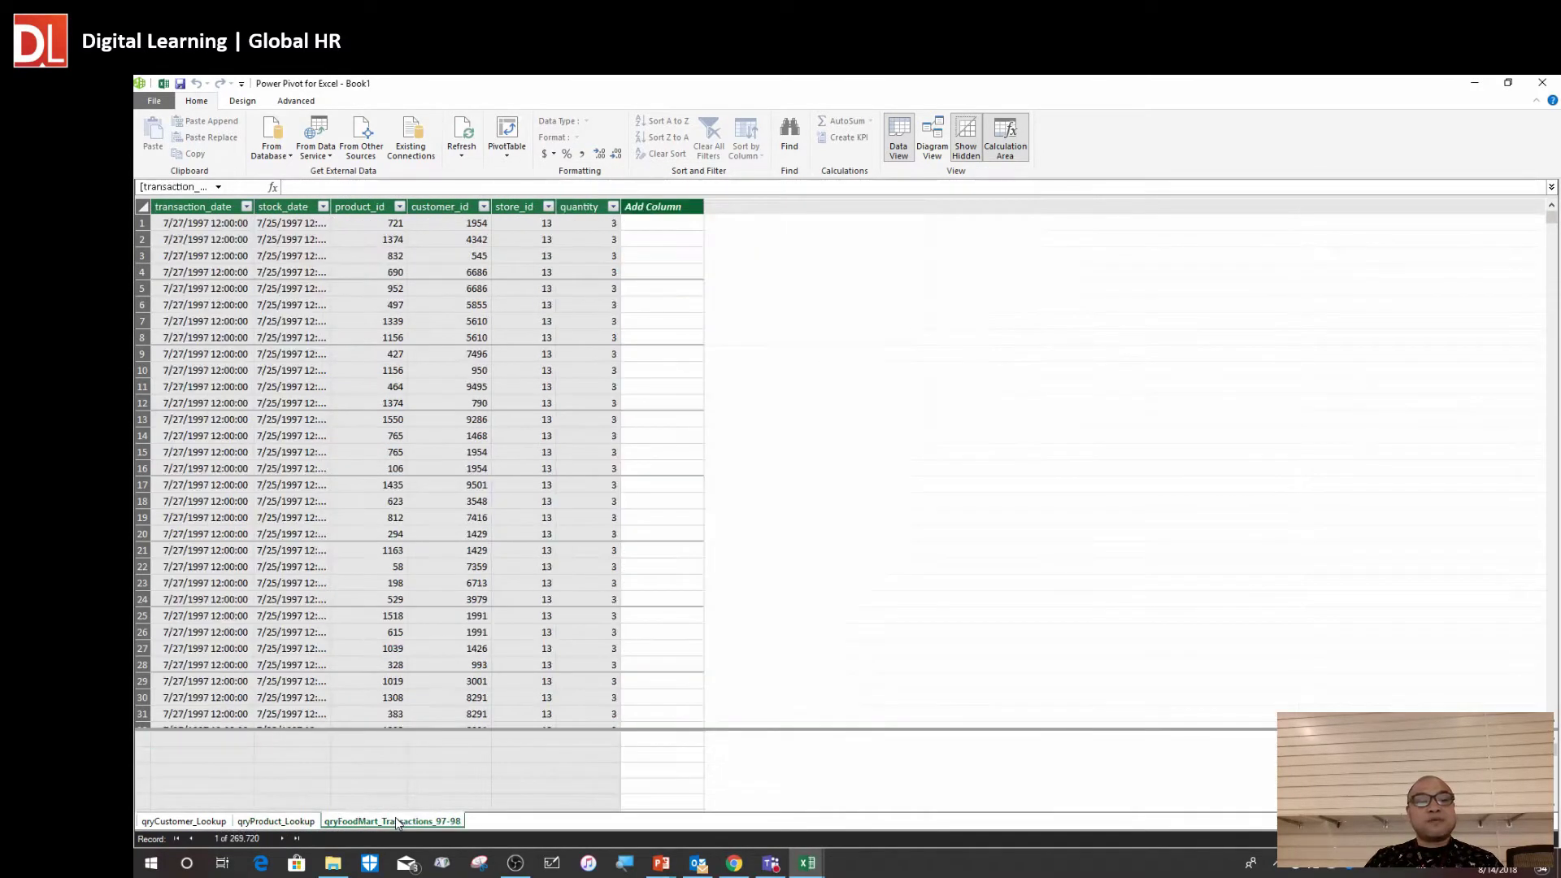
Examine the customer_id and product_id columns of the transactions table, and view the customer and product lookup tables
{"action": "left_click", "coordinate": [413, 452]}
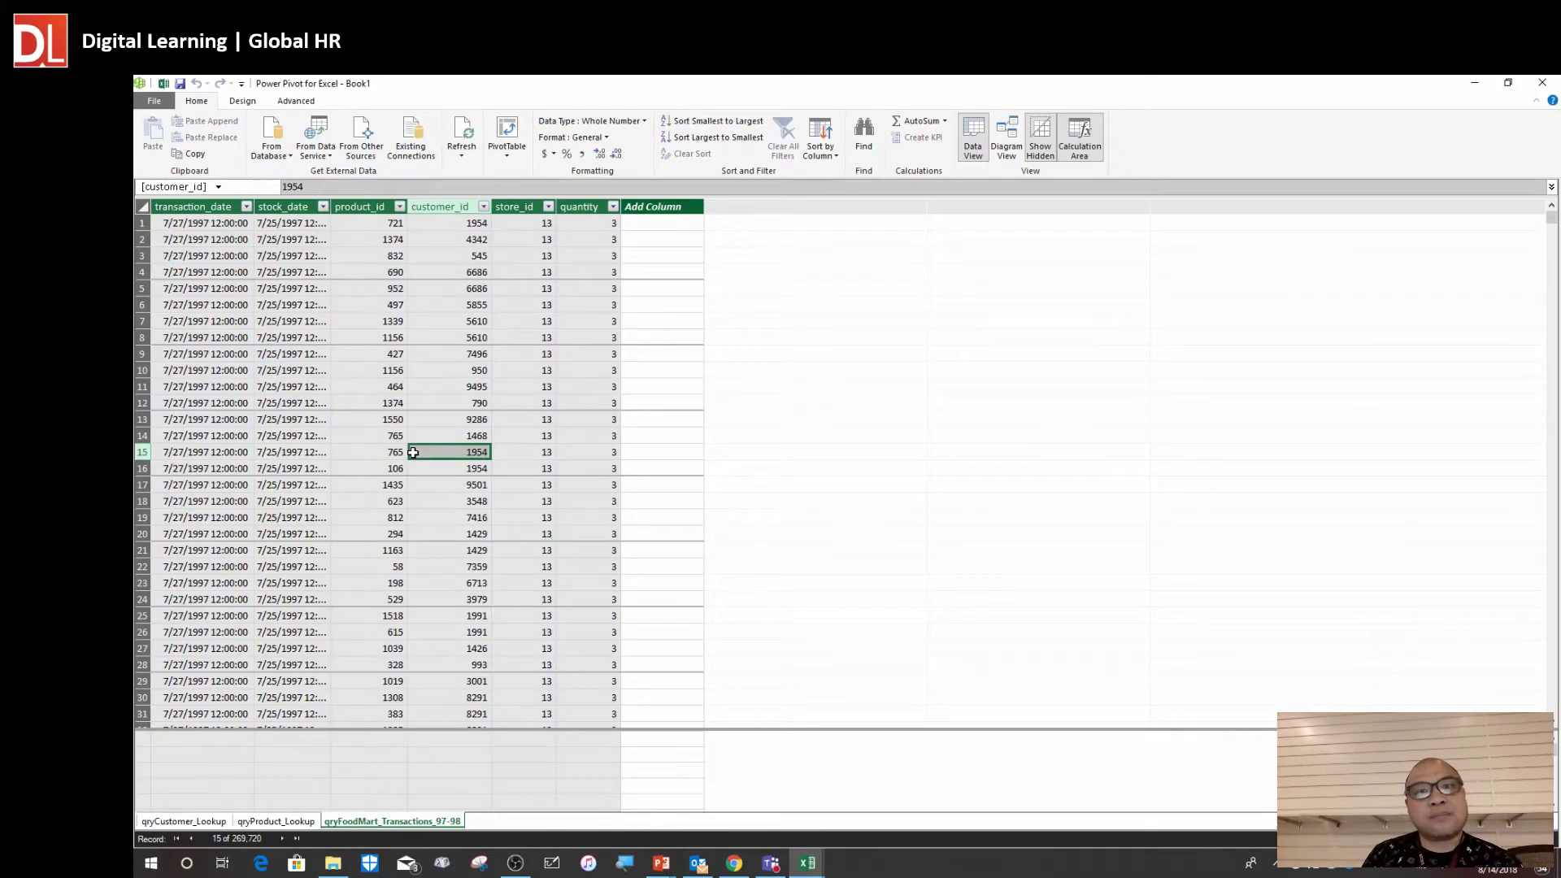
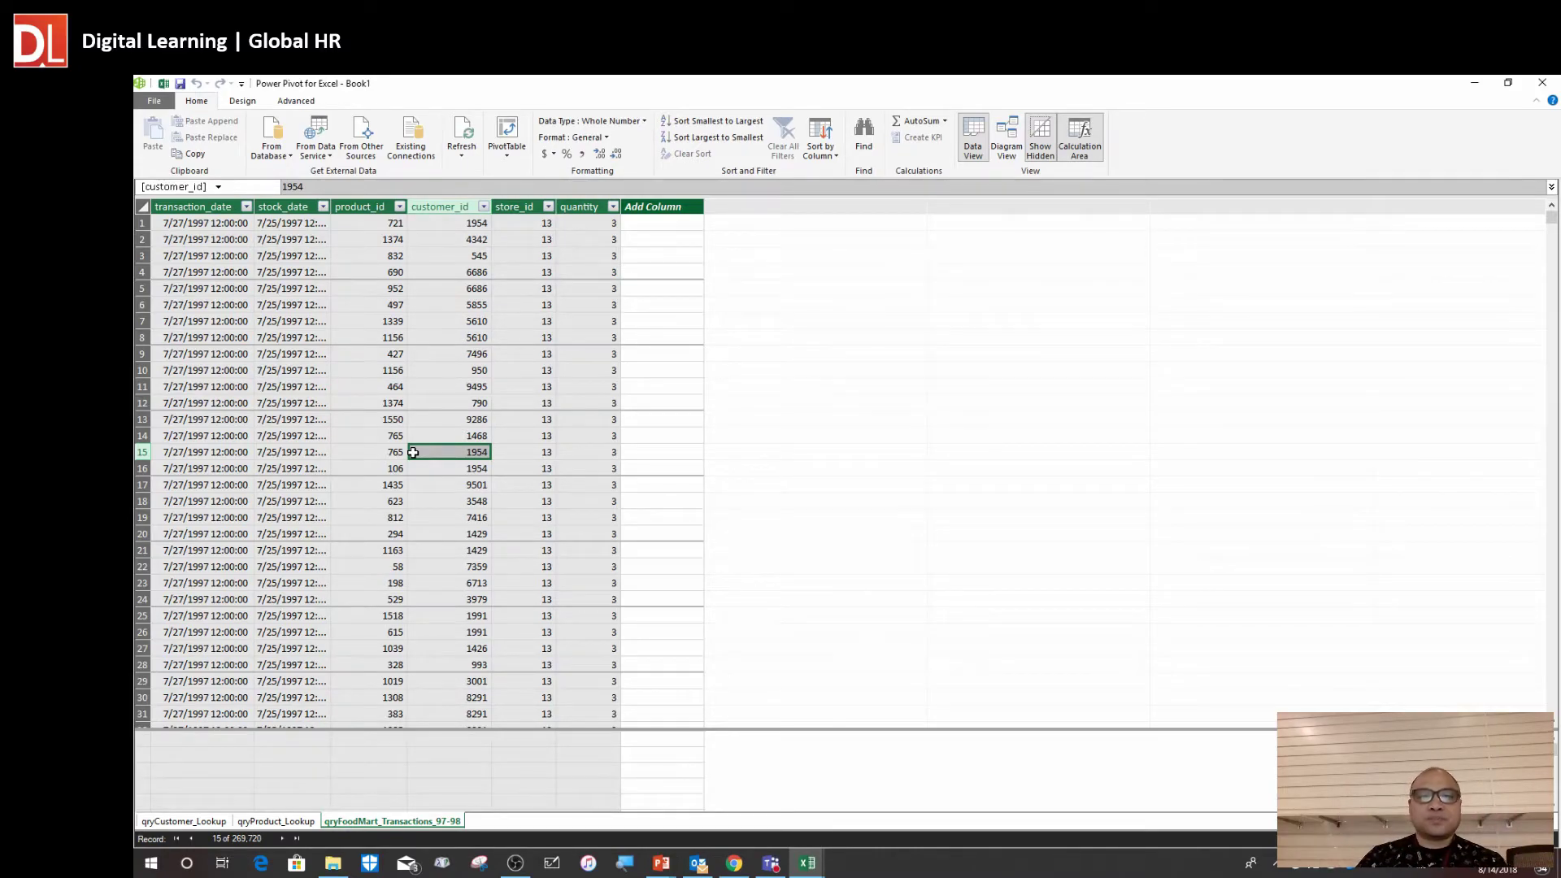
{"action": "left_click", "coordinate": [377, 550]}
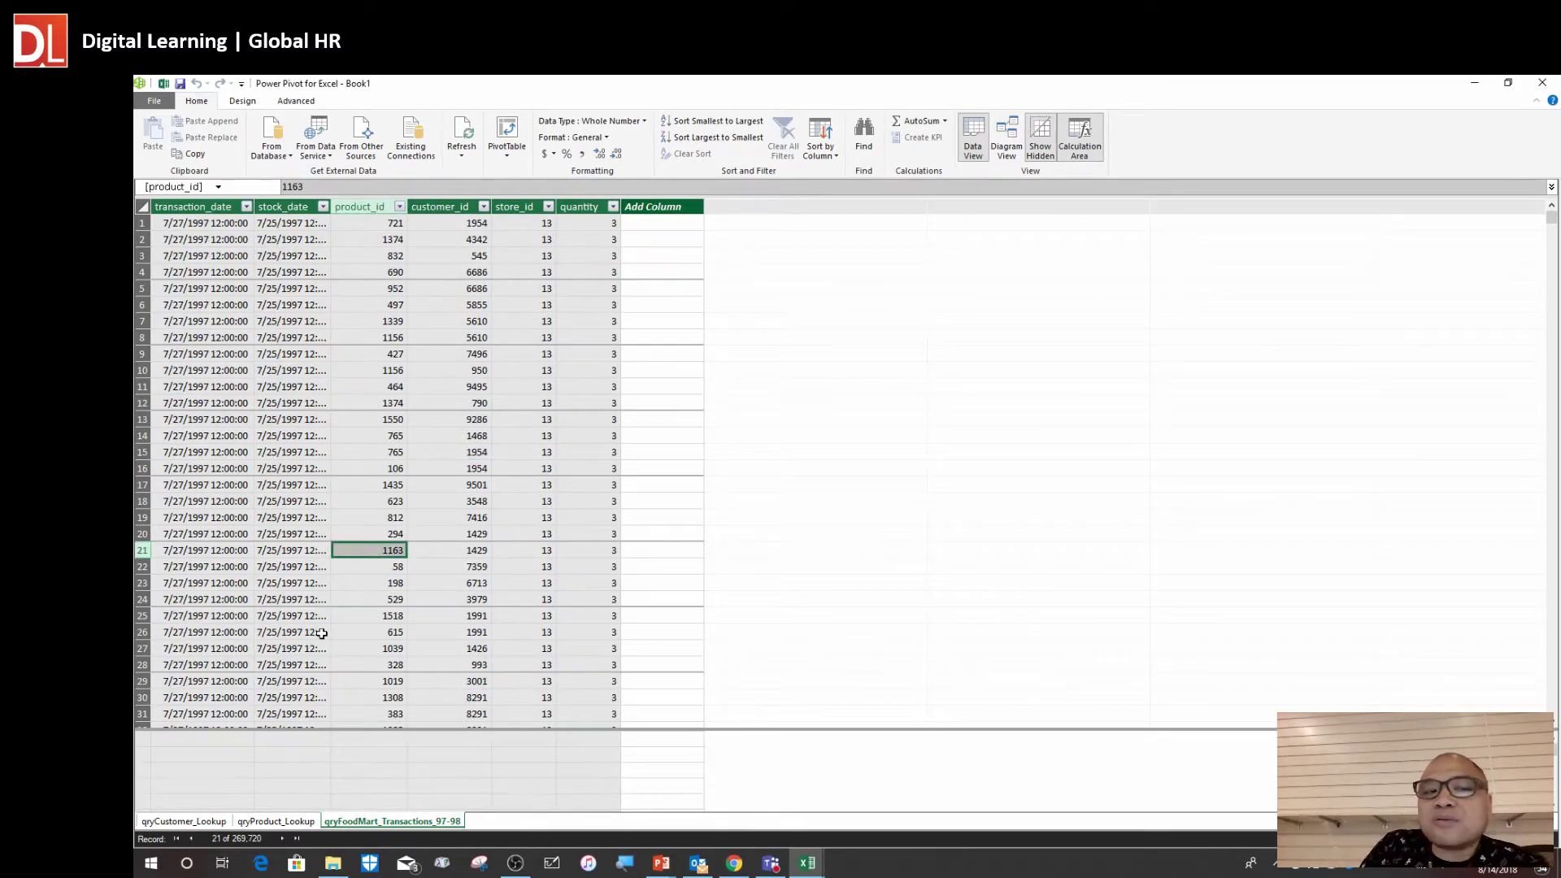
{"action": "left_click", "coordinate": [250, 600]}
{"action": "left_click", "coordinate": [191, 822]}
{"action": "left_click", "coordinate": [284, 822]}
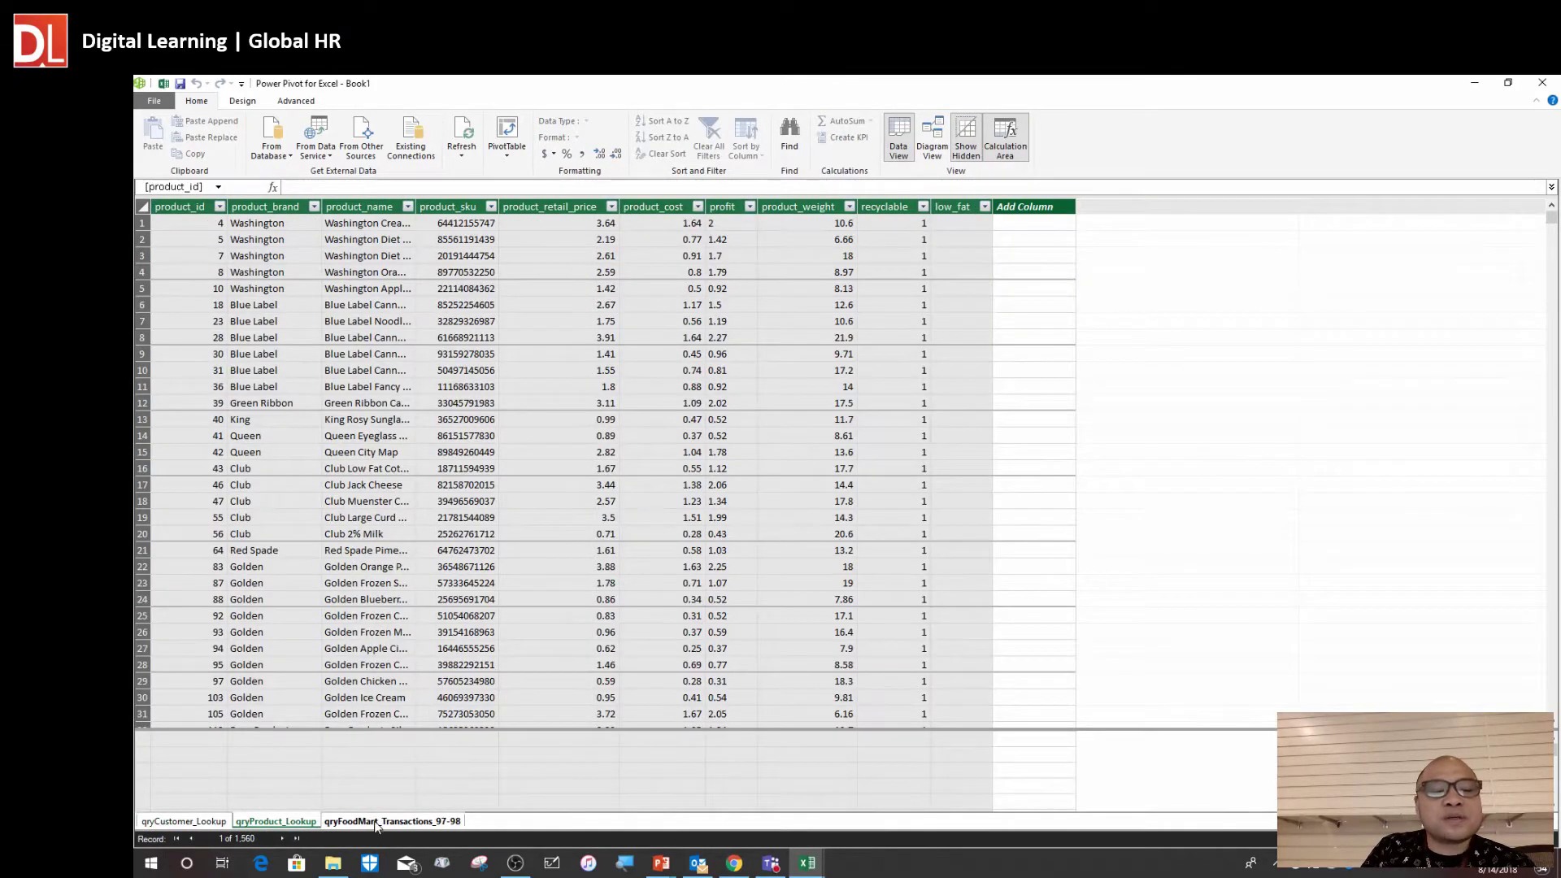
Compare the customer lookup, product lookup and transactions tables, focusing on the product_id and customer_id columns they share
{"action": "left_click", "coordinate": [376, 822]}
{"action": "left_click", "coordinate": [309, 822]}
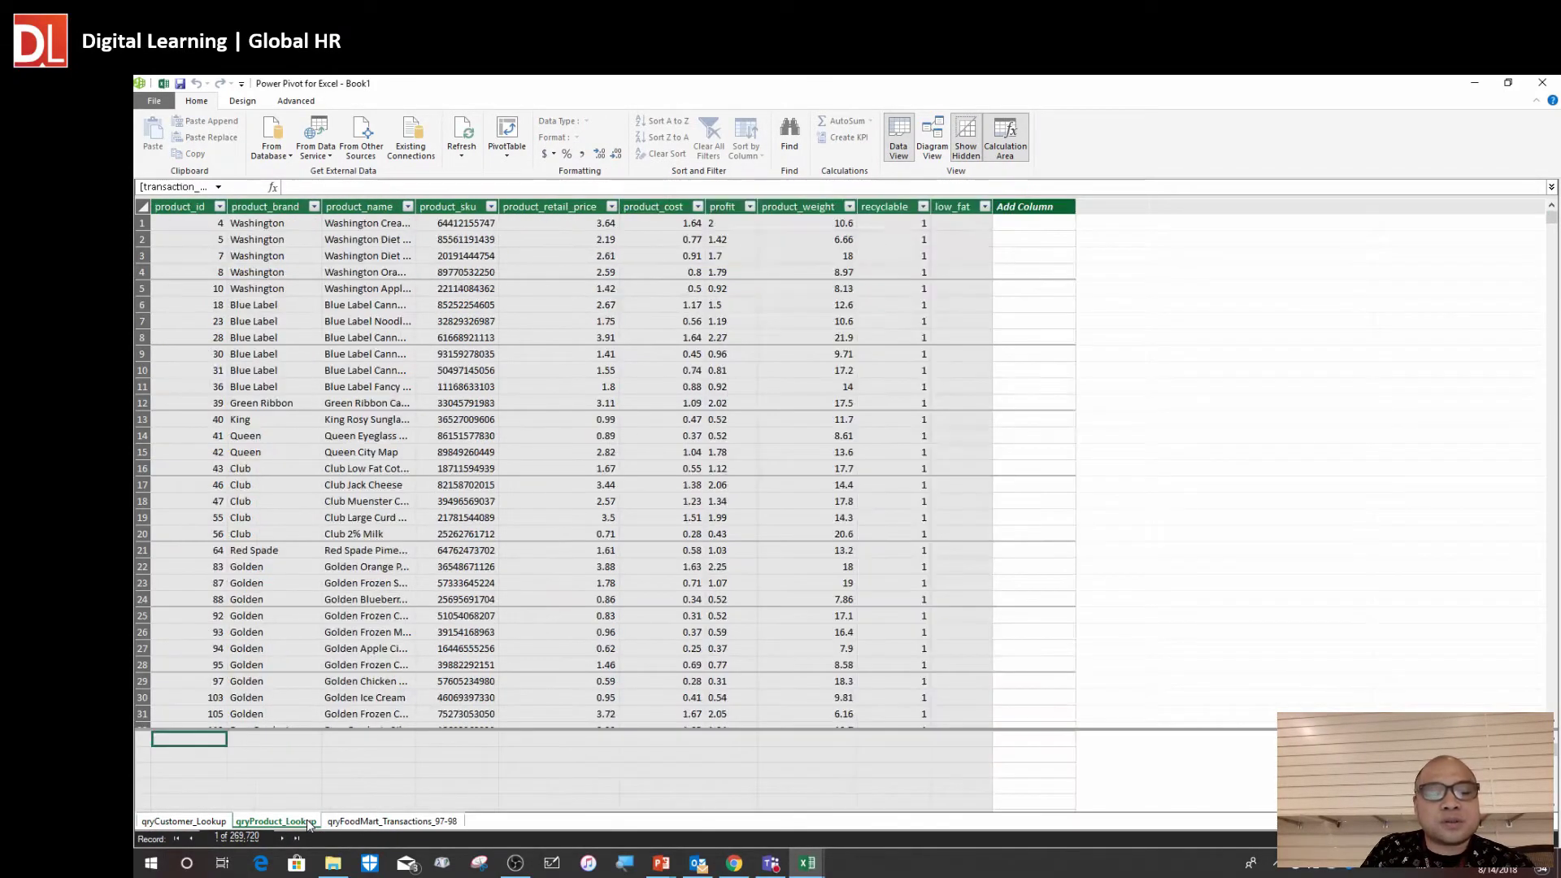
{"action": "left_click", "coordinate": [184, 822]}
{"action": "left_click", "coordinate": [282, 823]}
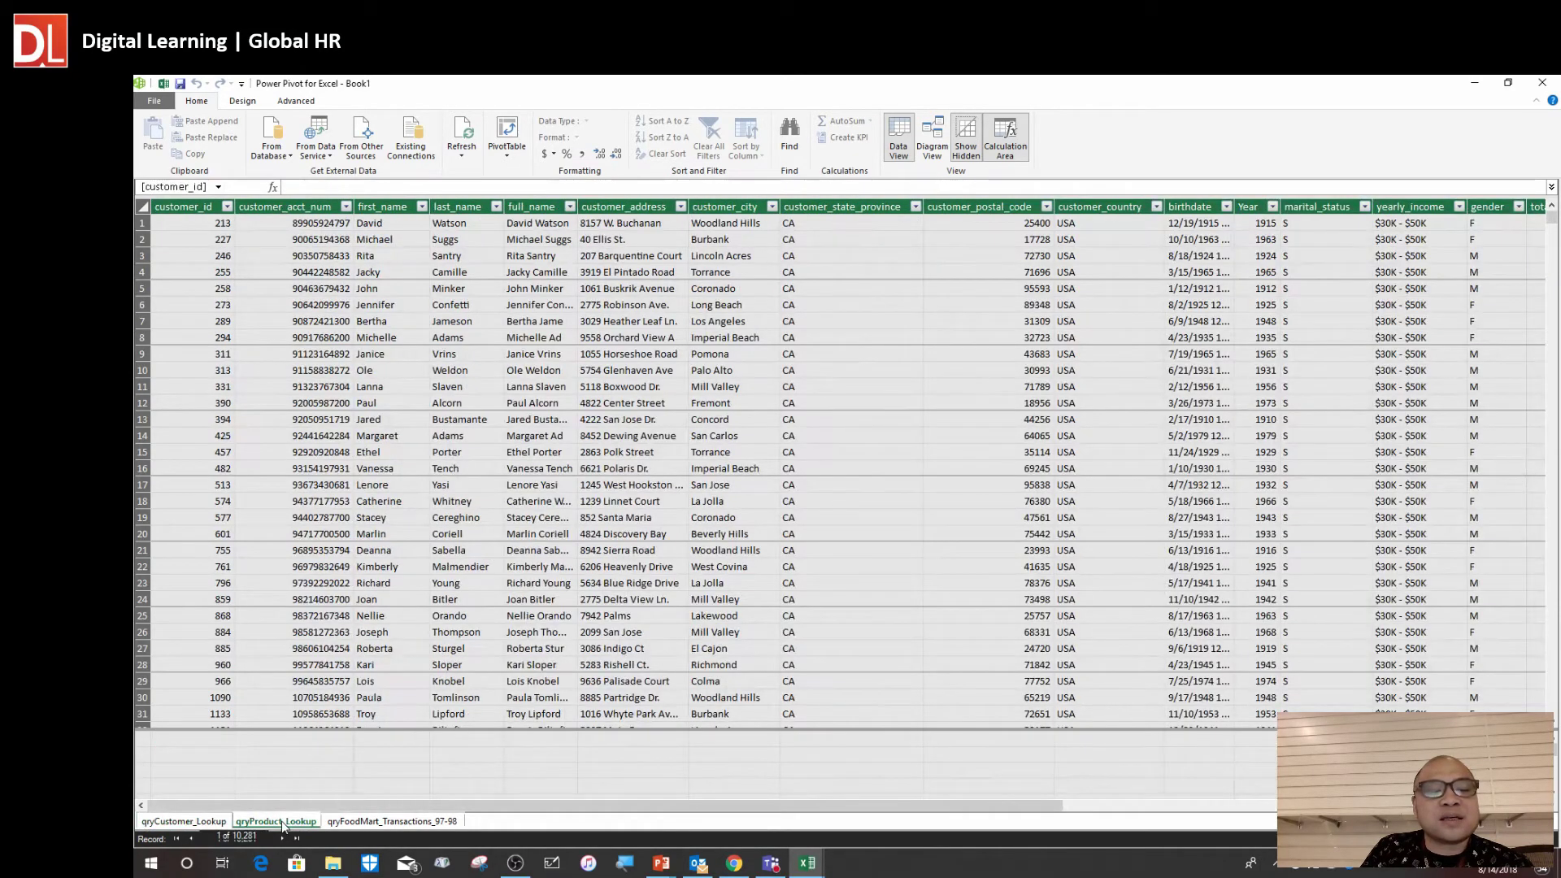
{"action": "left_click", "coordinate": [361, 823]}
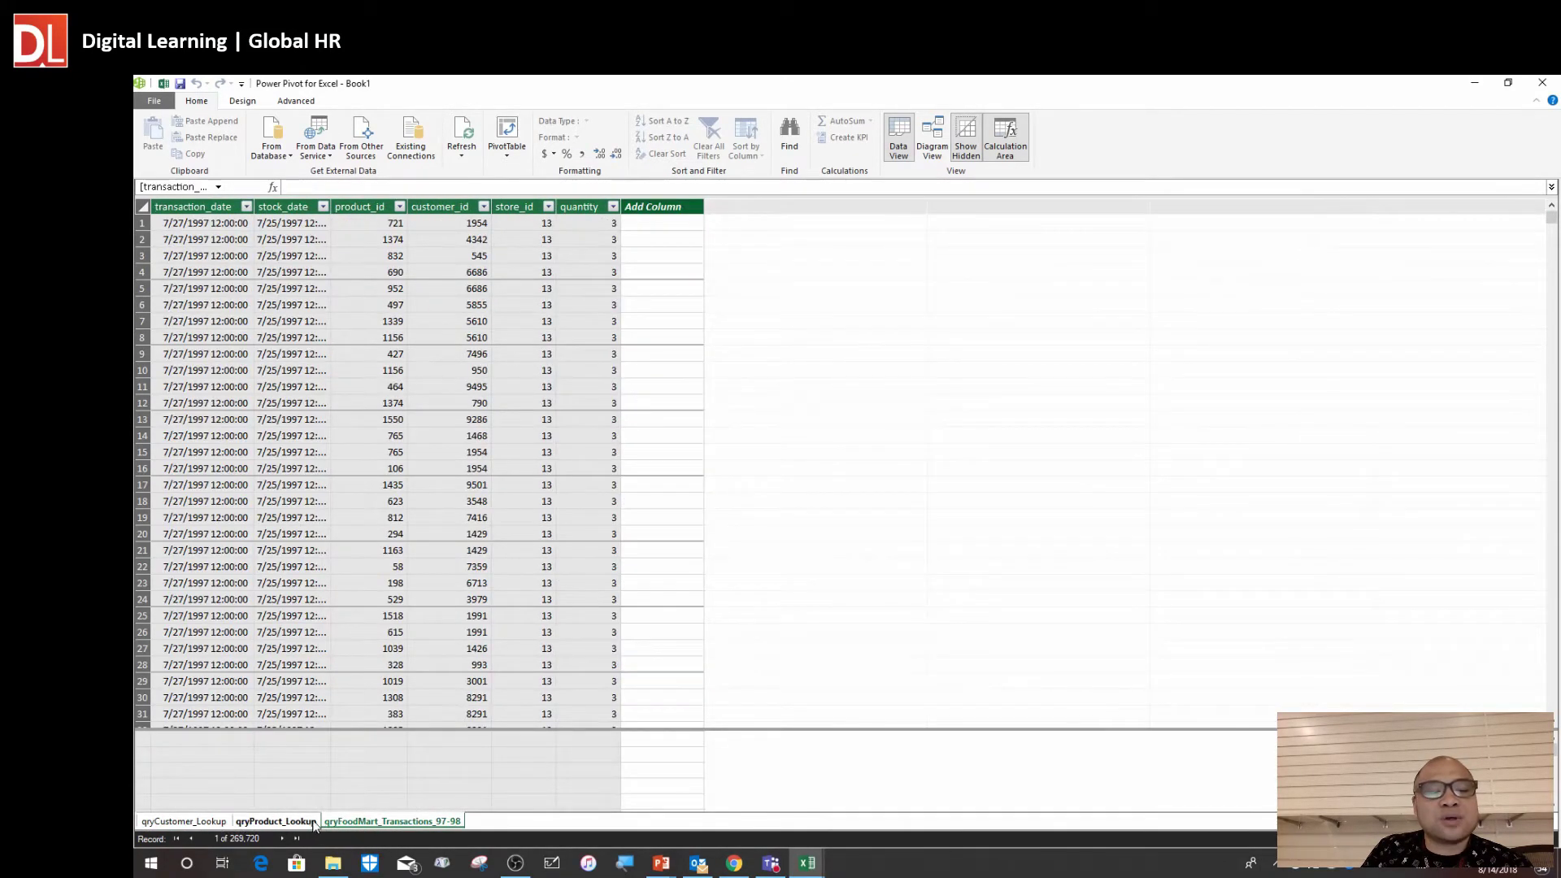
{"action": "left_click", "coordinate": [315, 822]}
{"action": "left_click", "coordinate": [202, 820]}
{"action": "left_click", "coordinate": [275, 823]}
{"action": "left_click", "coordinate": [359, 818]}
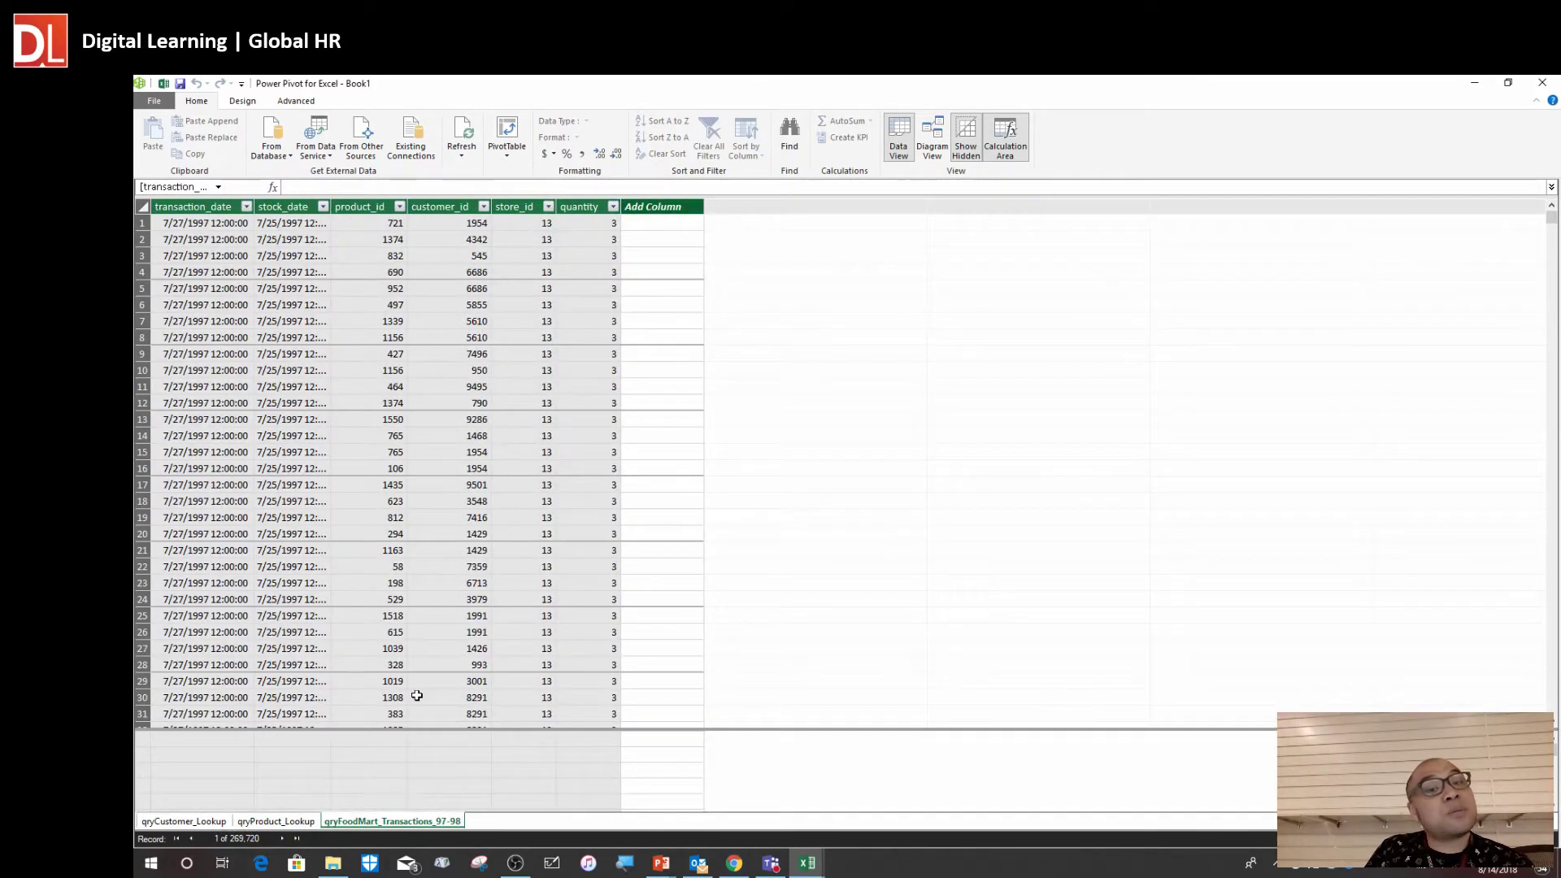
{"action": "left_click", "coordinate": [413, 501]}
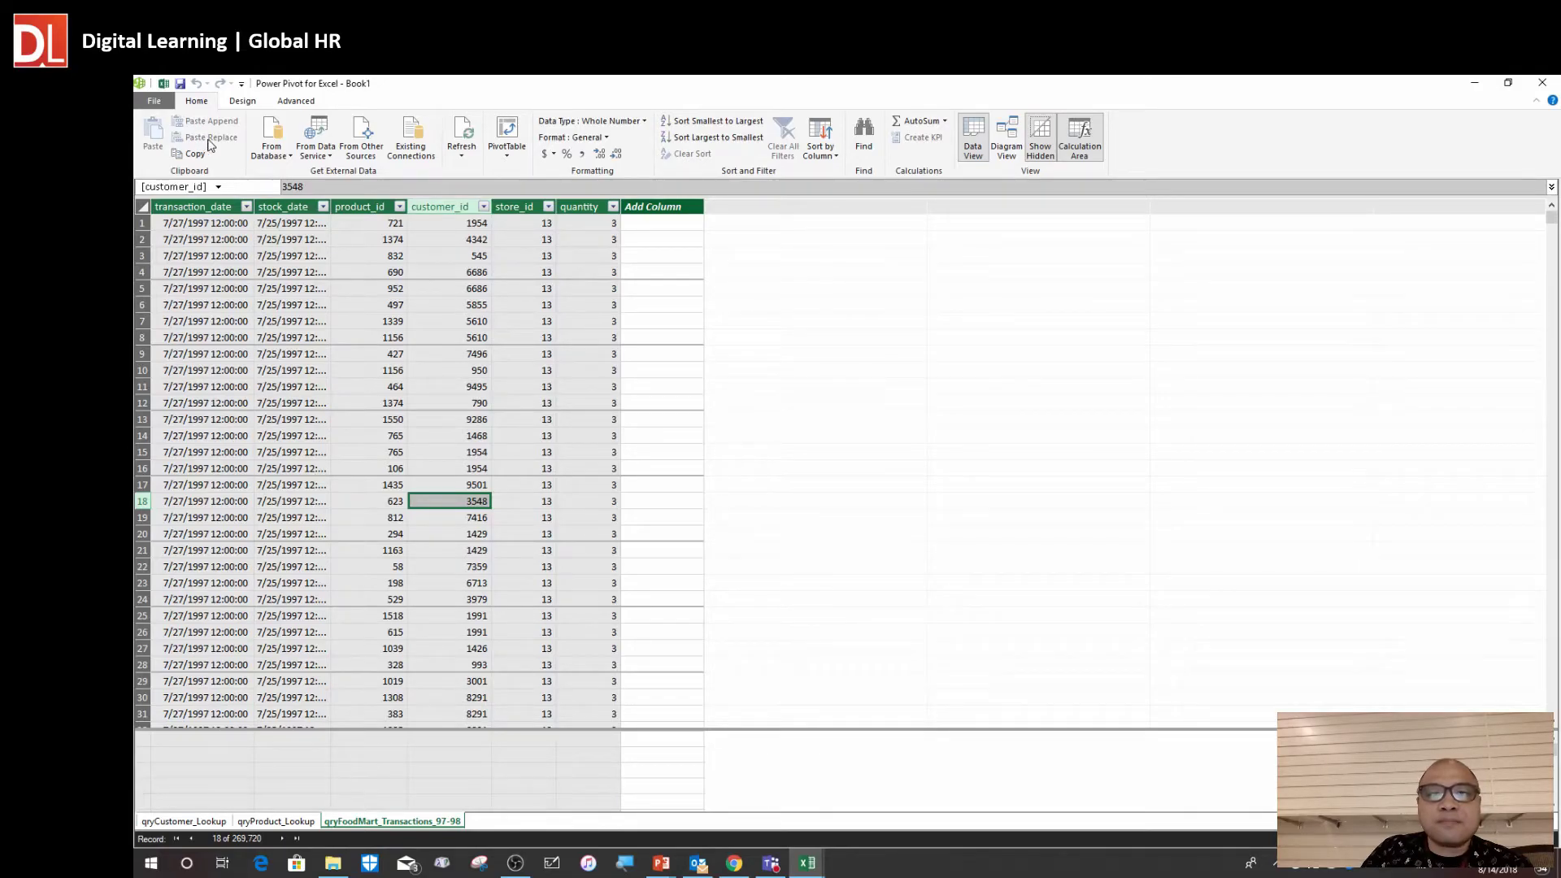
Switch the data model to Diagram View and lengthen the three table boxes so that all their fields fit
{"action": "left_click", "coordinate": [1008, 135]}
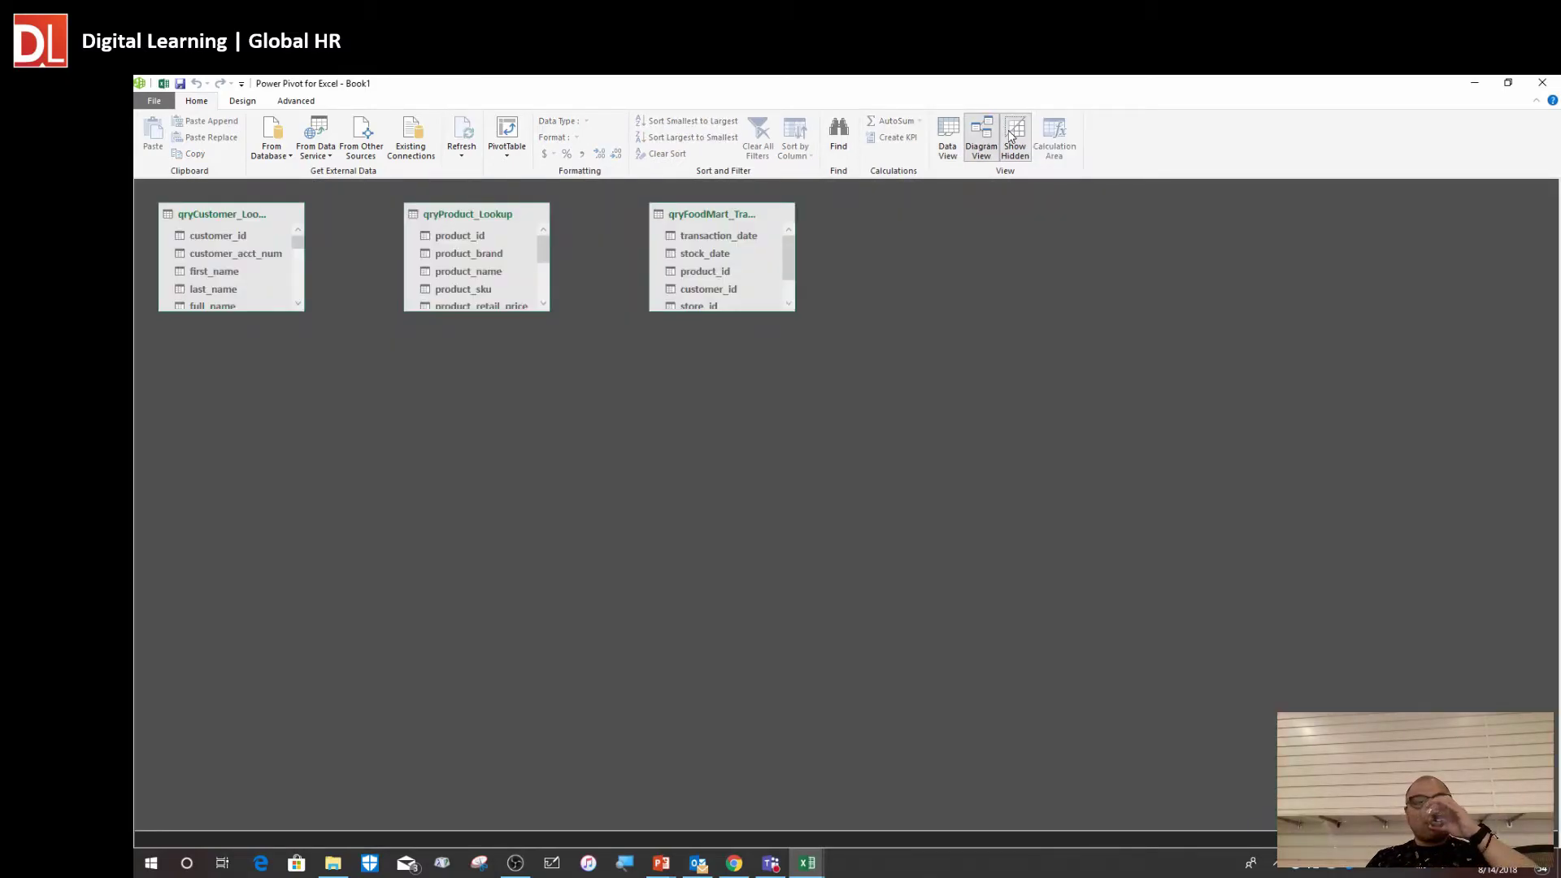
{"action": "left_click_drag", "start_coordinate": [231, 310], "coordinate": [239, 654]}
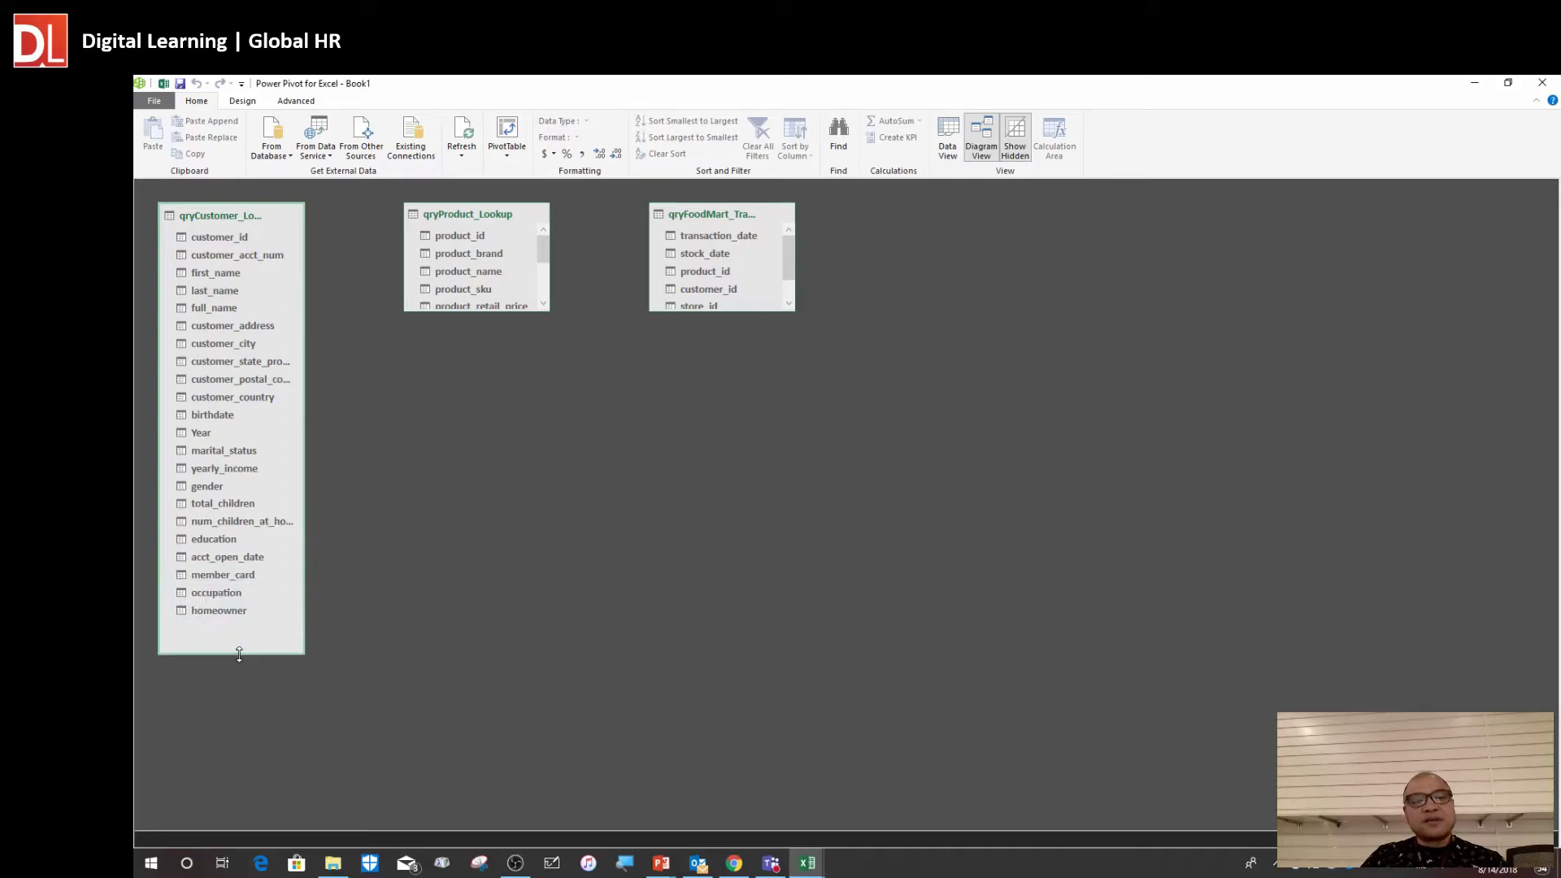
{"action": "left_click", "coordinate": [514, 306]}
{"action": "left_click_drag", "start_coordinate": [507, 314], "coordinate": [511, 424]}
{"action": "left_click_drag", "start_coordinate": [756, 313], "coordinate": [756, 387]}
Widen the customer lookup box and arrange the diagram with the transactions table between the customer and product lookup tables
{"action": "left_click_drag", "start_coordinate": [714, 215], "coordinate": [936, 294]}
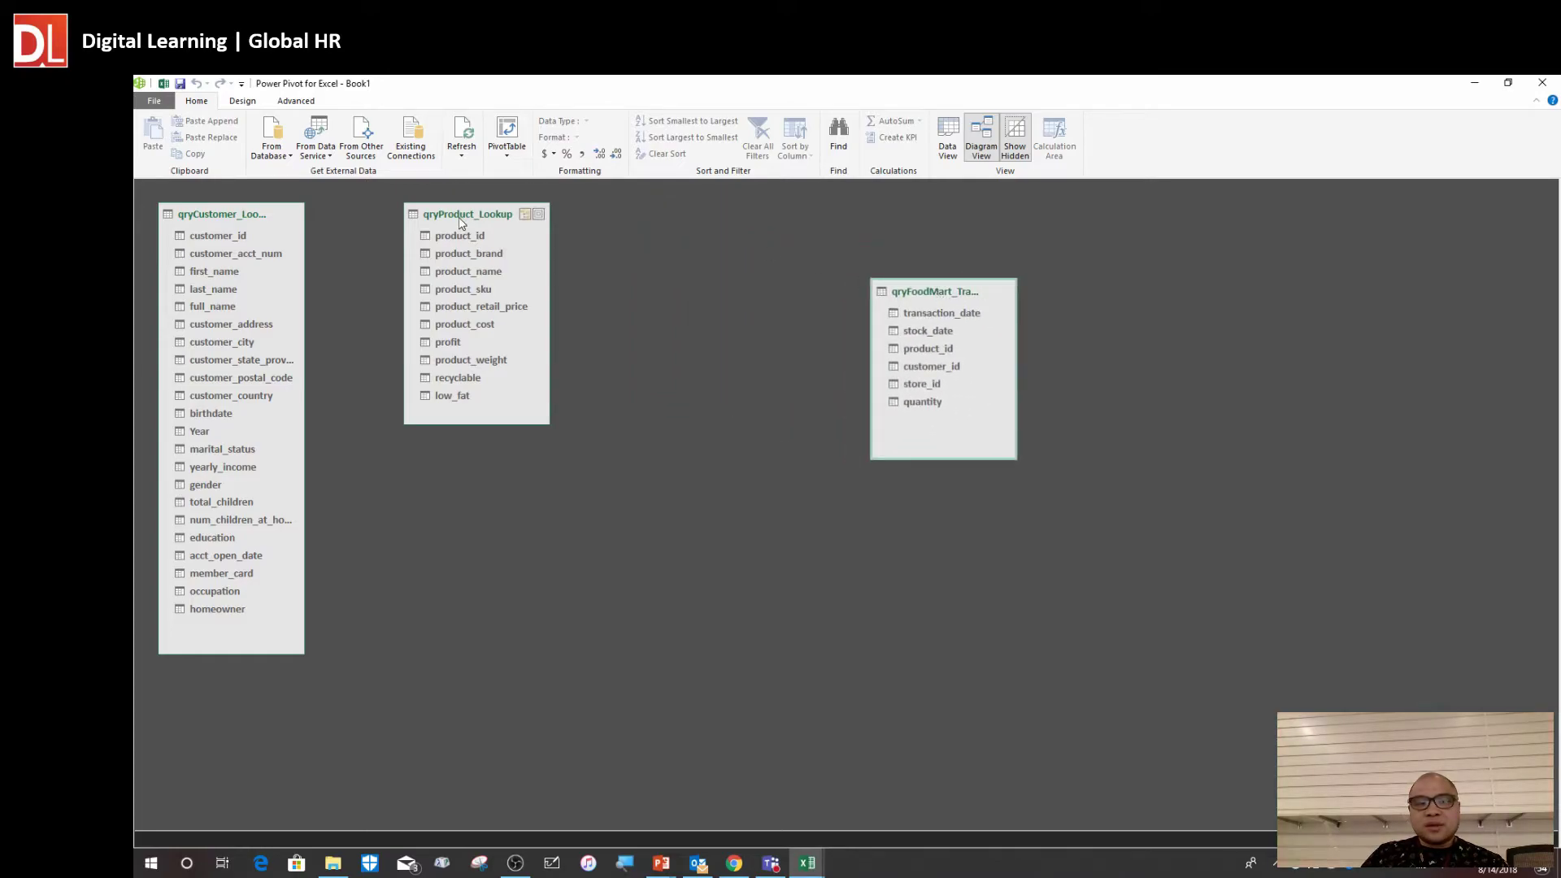
{"action": "left_click_drag", "start_coordinate": [463, 217], "coordinate": [622, 314]}
{"action": "left_click_drag", "start_coordinate": [304, 329], "coordinate": [419, 330]}
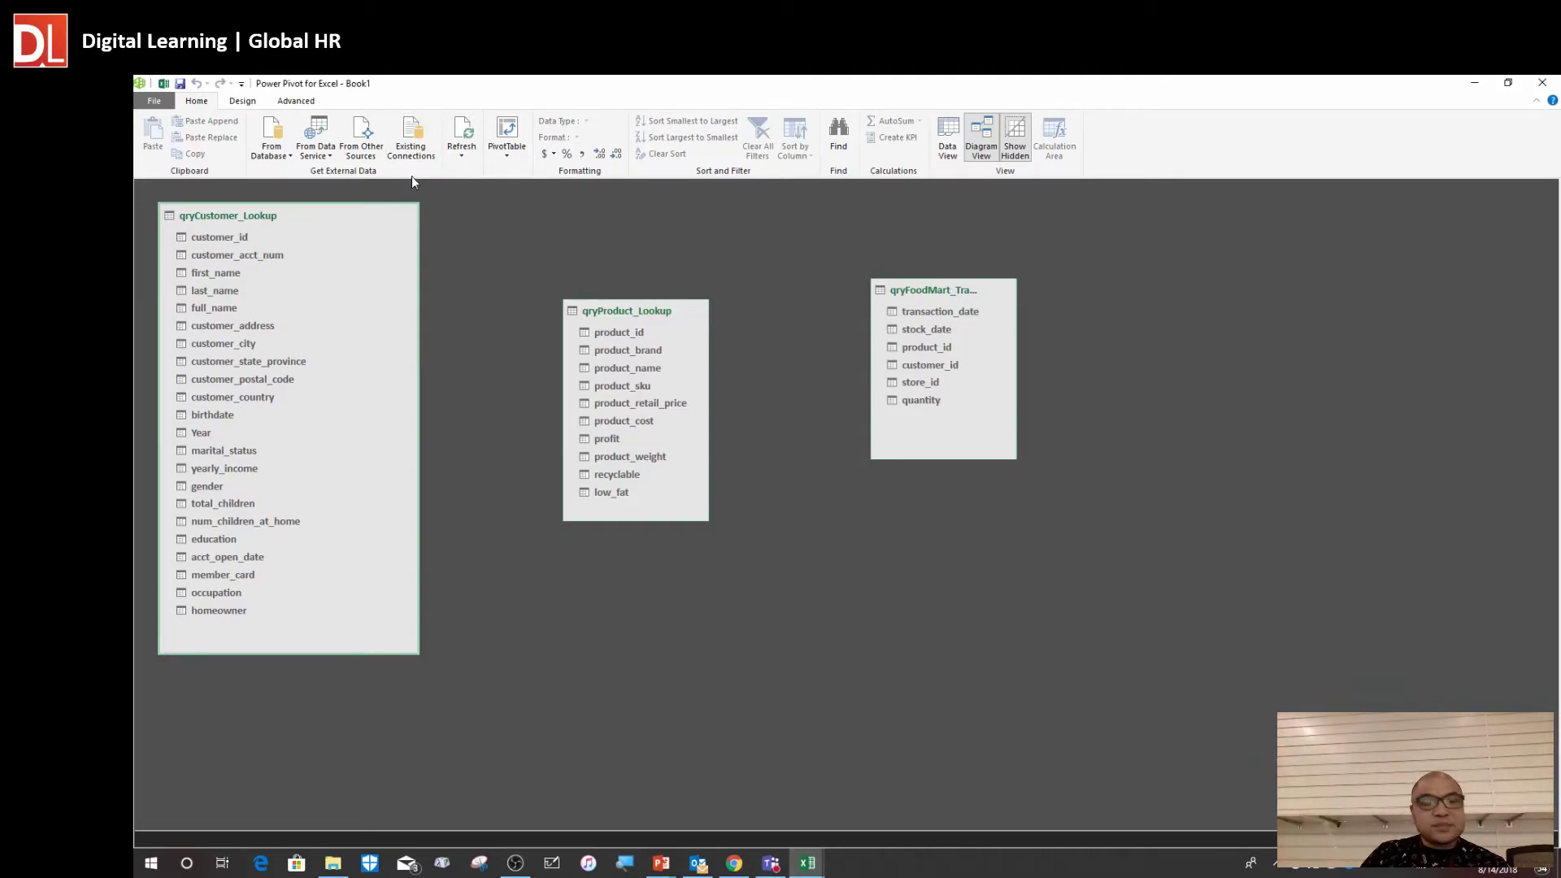
{"action": "left_click_drag", "start_coordinate": [337, 231], "coordinate": [453, 231]}
{"action": "left_click_drag", "start_coordinate": [611, 311], "coordinate": [1163, 317]}
{"action": "left_click_drag", "start_coordinate": [919, 296], "coordinate": [743, 250]}
{"action": "left_click_drag", "start_coordinate": [1162, 330], "coordinate": [1036, 257]}
Widen the transactions and product lookup boxes to fit their full names, spacing the product table farther from the transactions table
{"action": "left_click", "coordinate": [759, 284]}
{"action": "left_click_drag", "start_coordinate": [764, 250], "coordinate": [921, 261]}
{"action": "left_click_drag", "start_coordinate": [1050, 241], "coordinate": [1123, 245]}
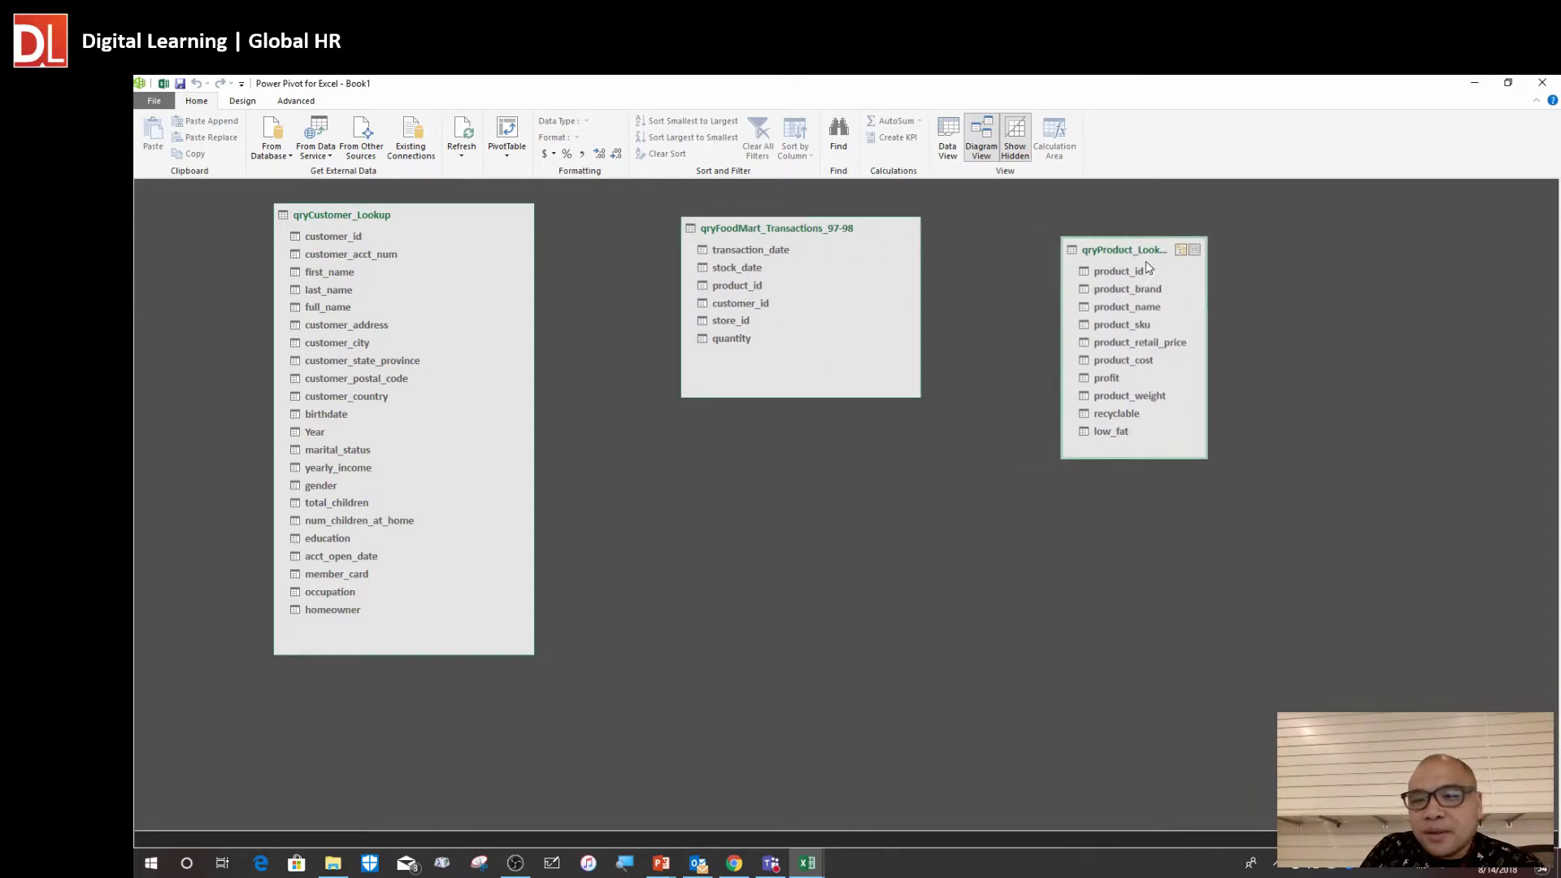
{"action": "left_click_drag", "start_coordinate": [1209, 294], "coordinate": [1346, 293]}
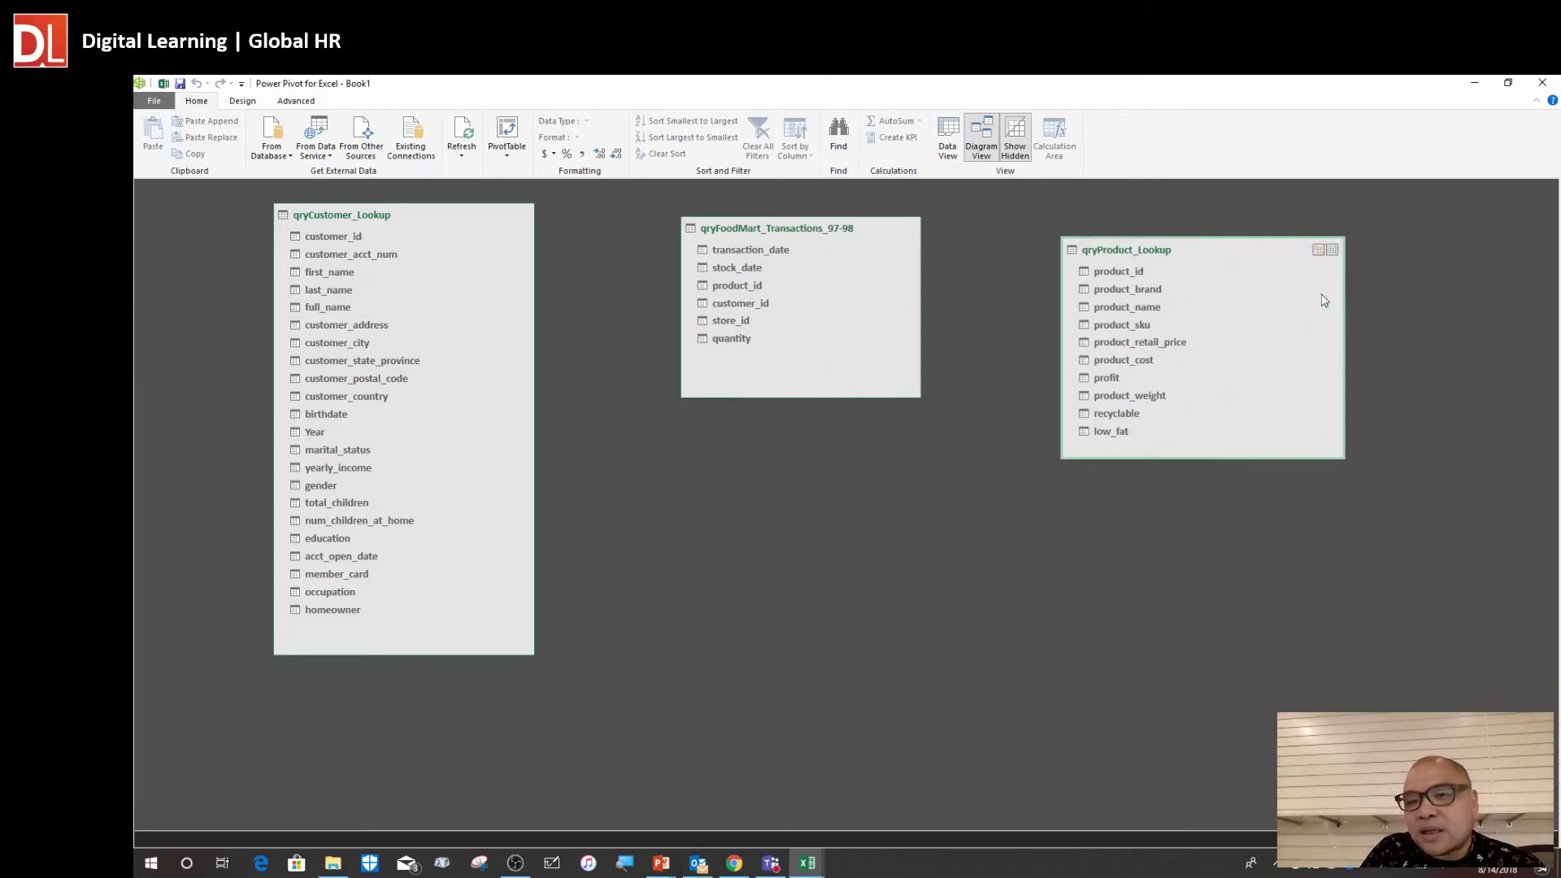
Lower the customer and product lookup tables beneath the level of the transactions table and slightly narrow the customer box
{"action": "left_click_drag", "start_coordinate": [469, 224], "coordinate": [447, 294]}
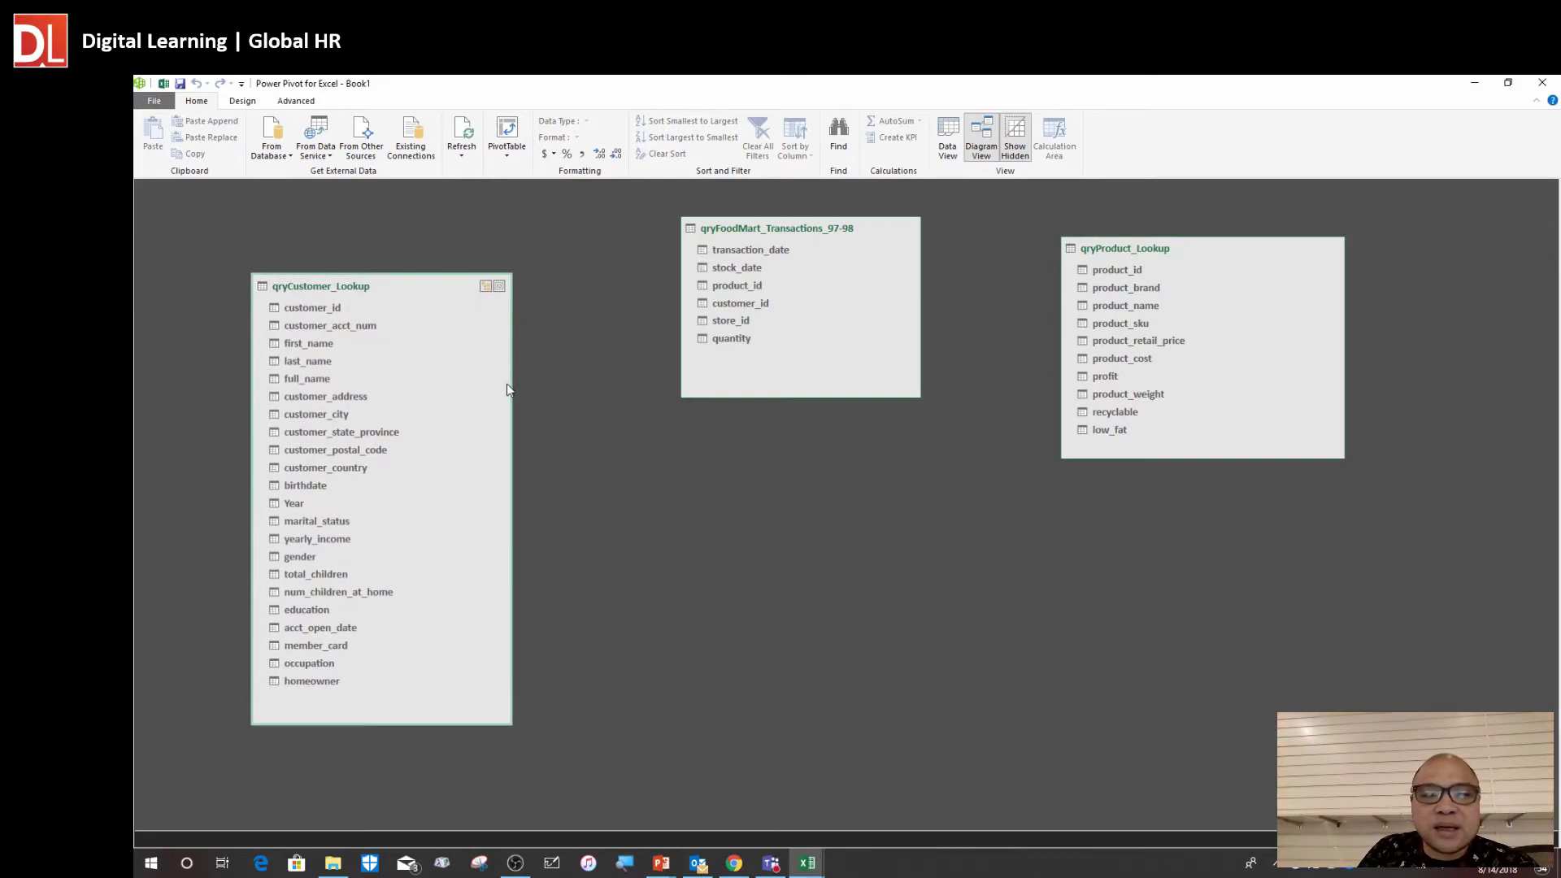
{"action": "left_click_drag", "start_coordinate": [513, 385], "coordinate": [500, 388]}
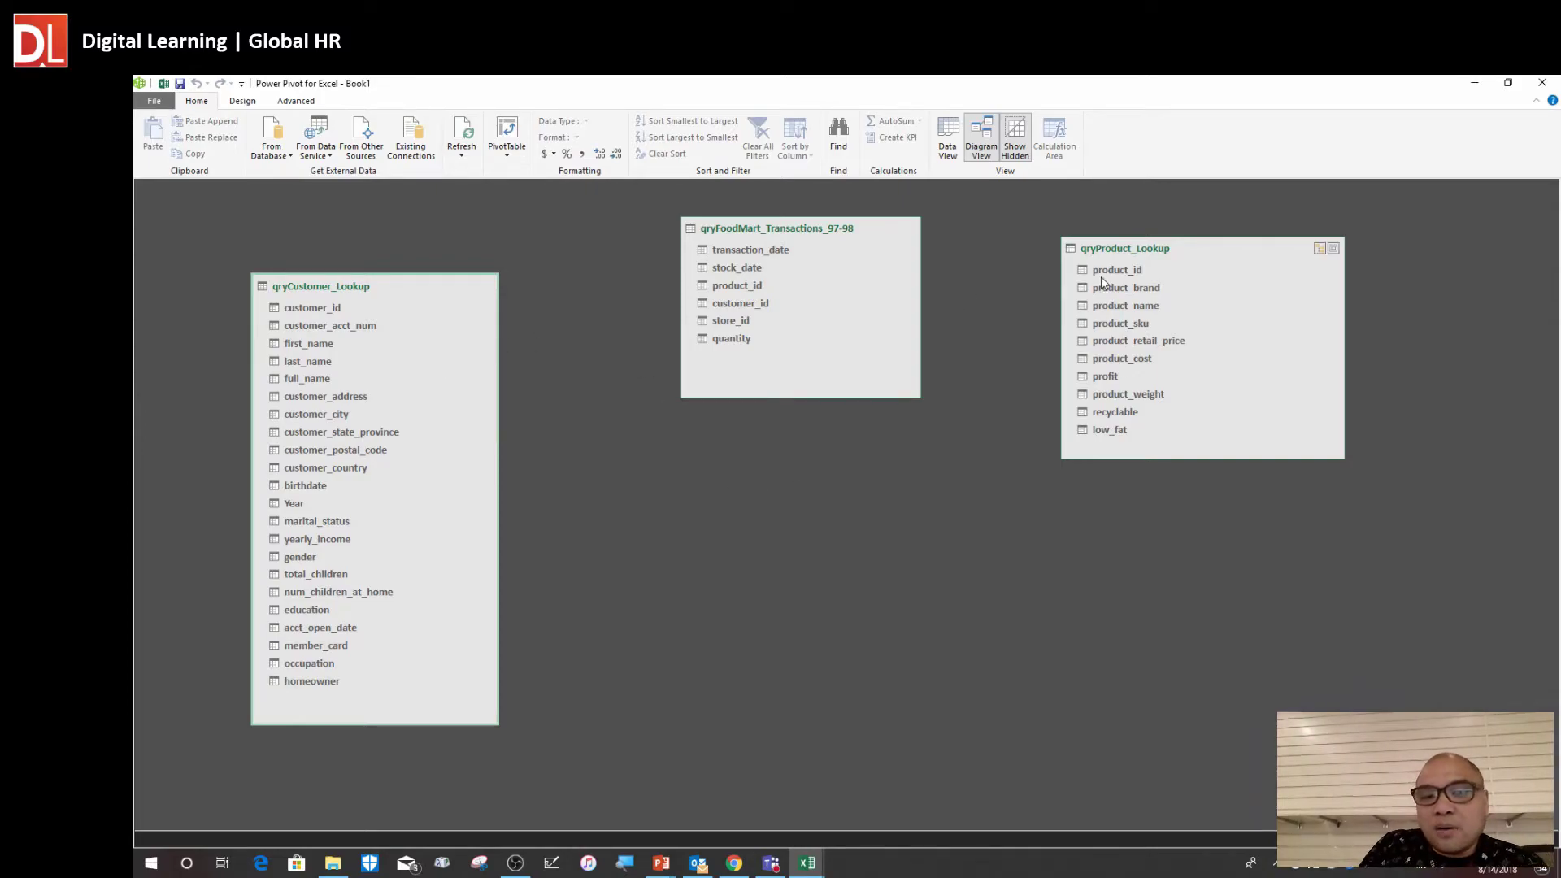
{"action": "left_click_drag", "start_coordinate": [1121, 245], "coordinate": [1125, 309]}
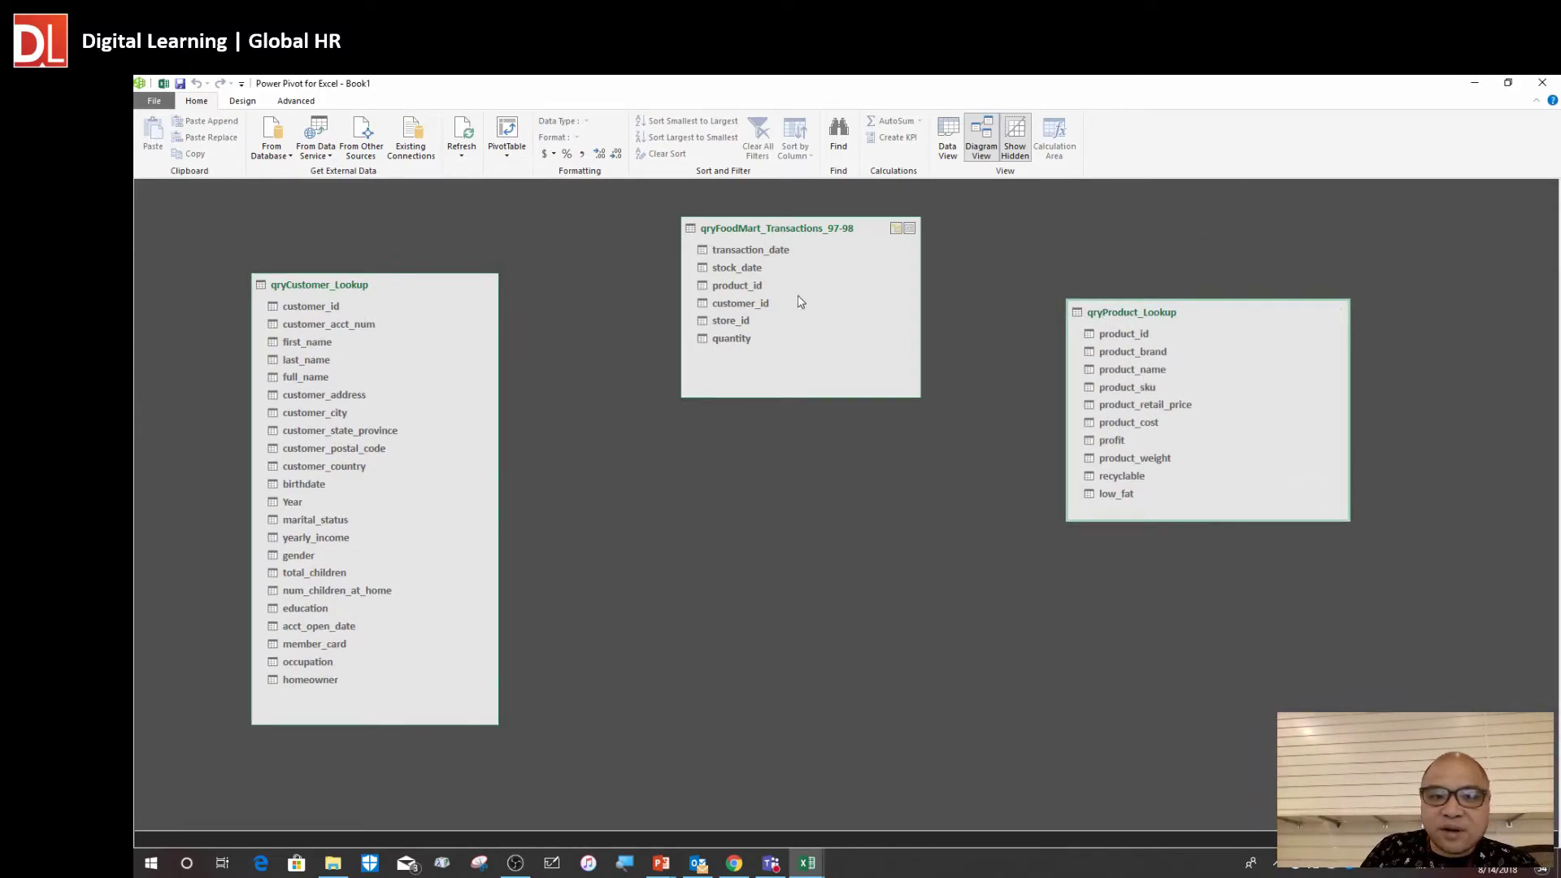
{"action": "left_click_drag", "start_coordinate": [795, 230], "coordinate": [786, 233]}
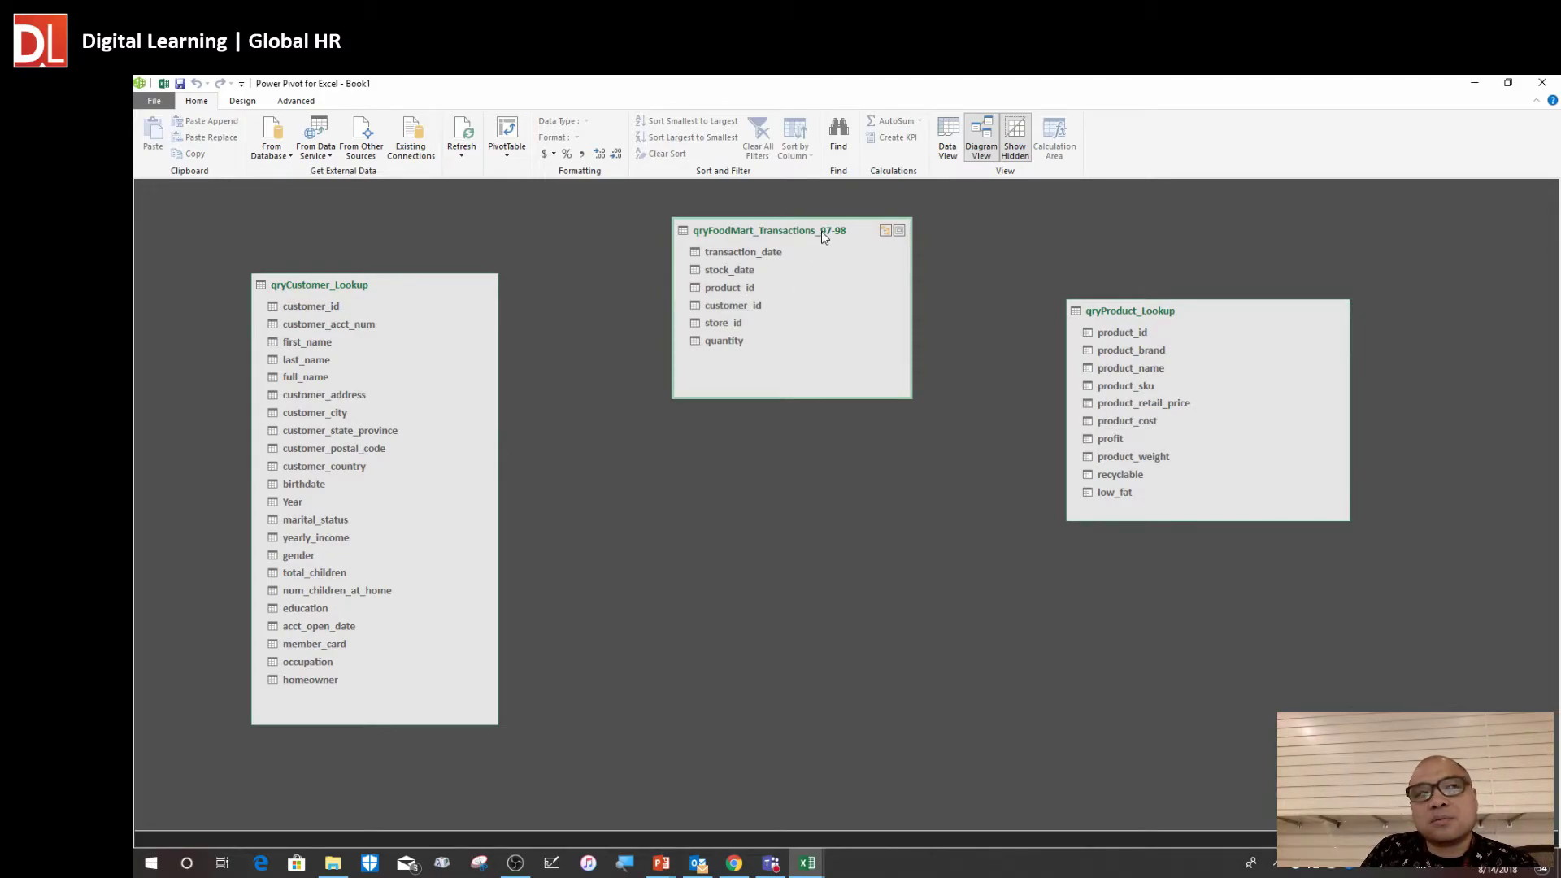
Check the product_id and customer_id fields of the transactions table, and move the product lookup table farther away from it
{"action": "left_click", "coordinate": [715, 290]}
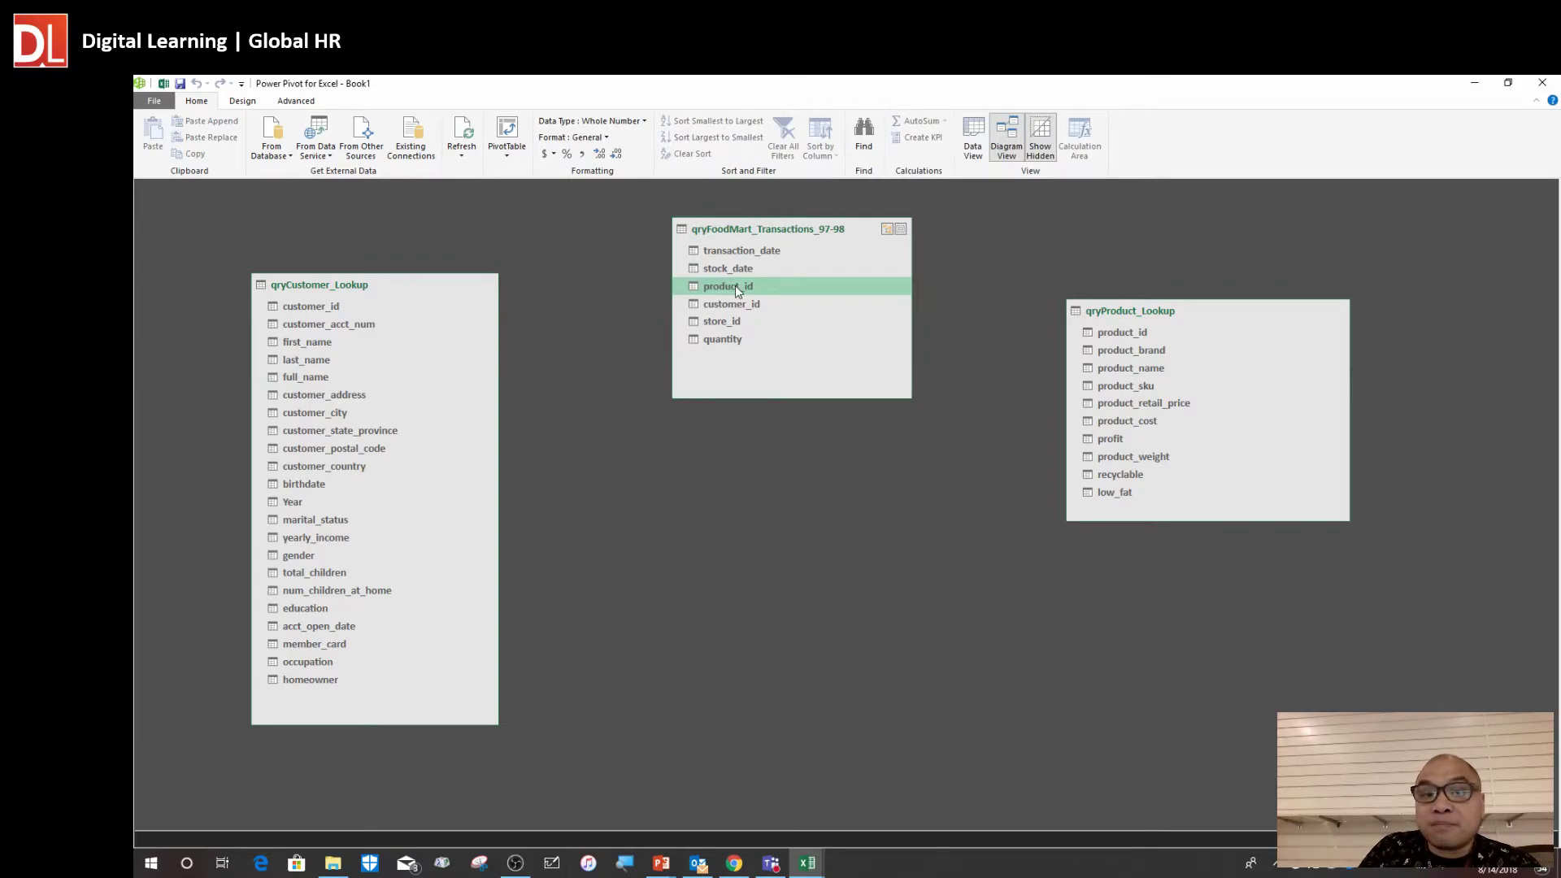
{"action": "left_click", "coordinate": [738, 307]}
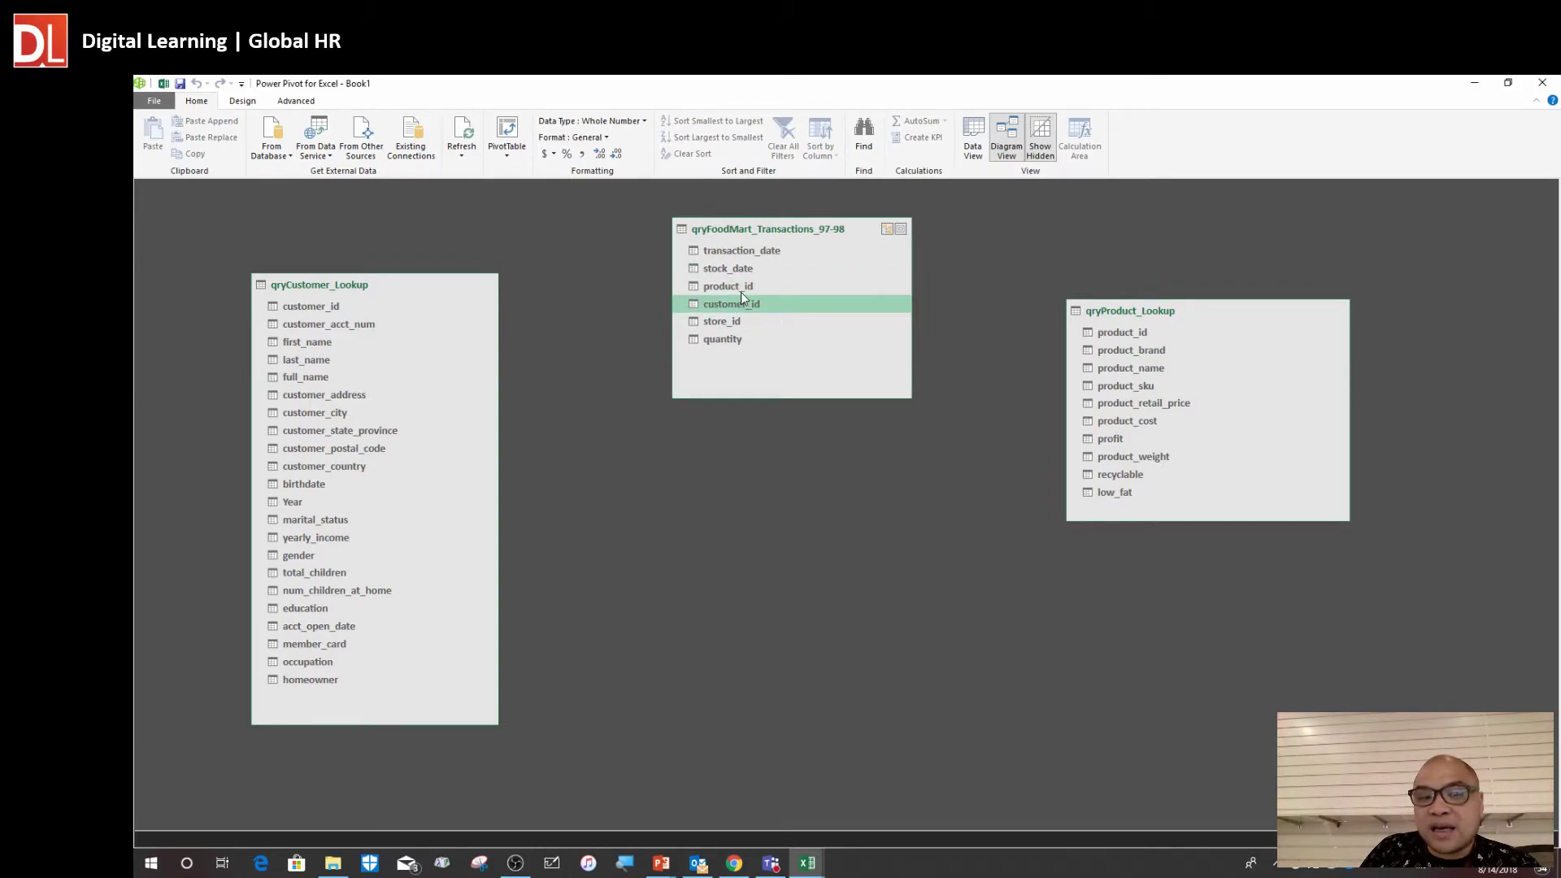
{"action": "left_click", "coordinate": [730, 289]}
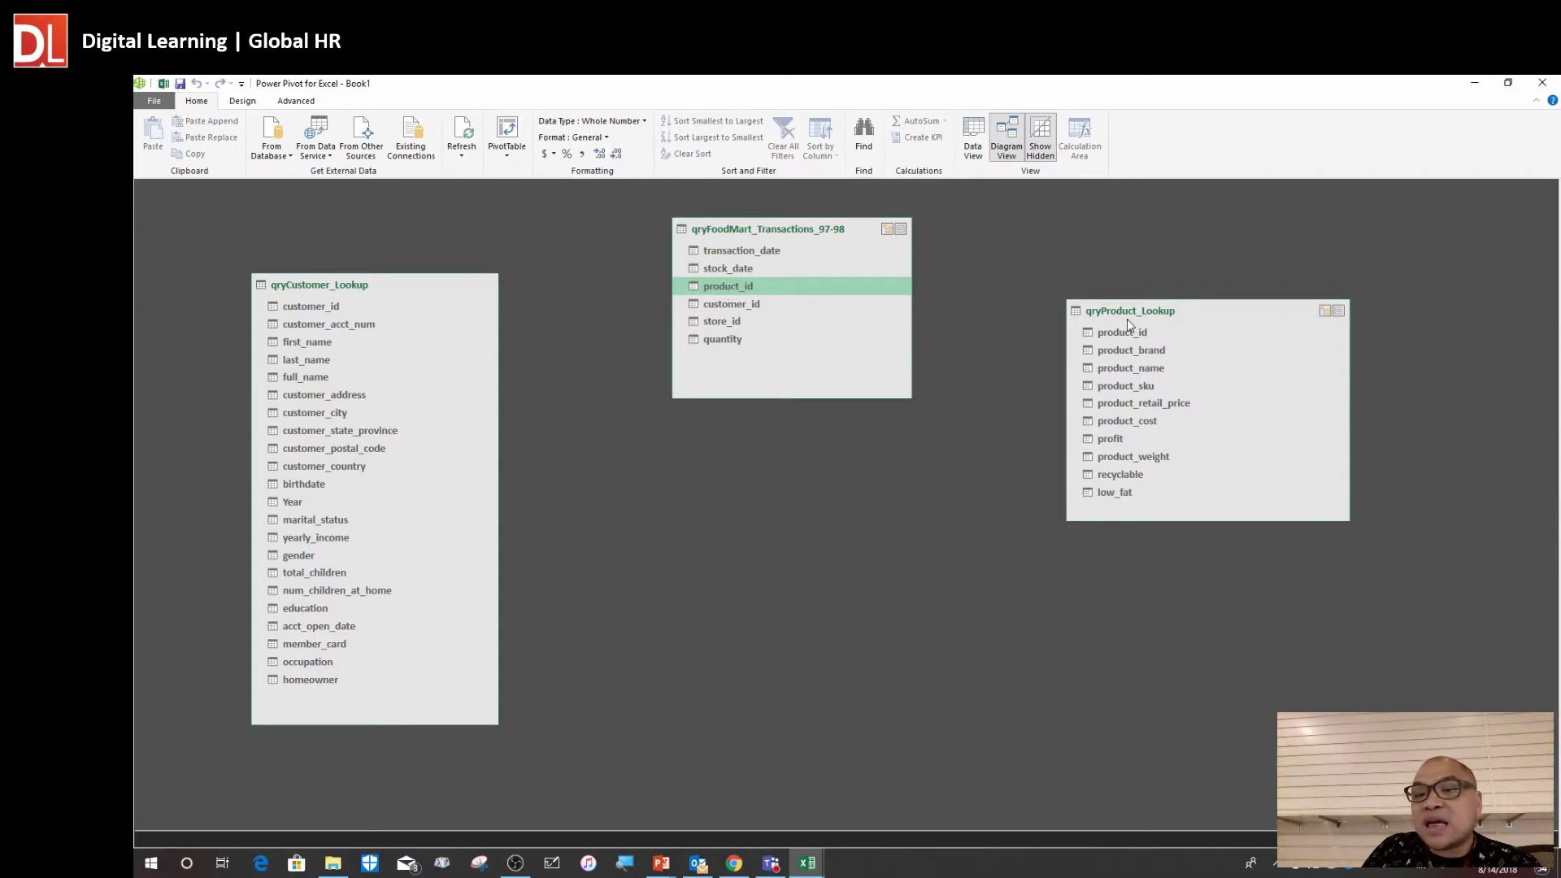
{"action": "mouse_move", "coordinate": [1177, 307]}
{"action": "left_mouse_down"}
{"action": "mouse_move", "coordinate": [1213, 299]}
{"action": "mouse_move", "coordinate": [1185, 327]}
{"action": "left_mouse_up"}
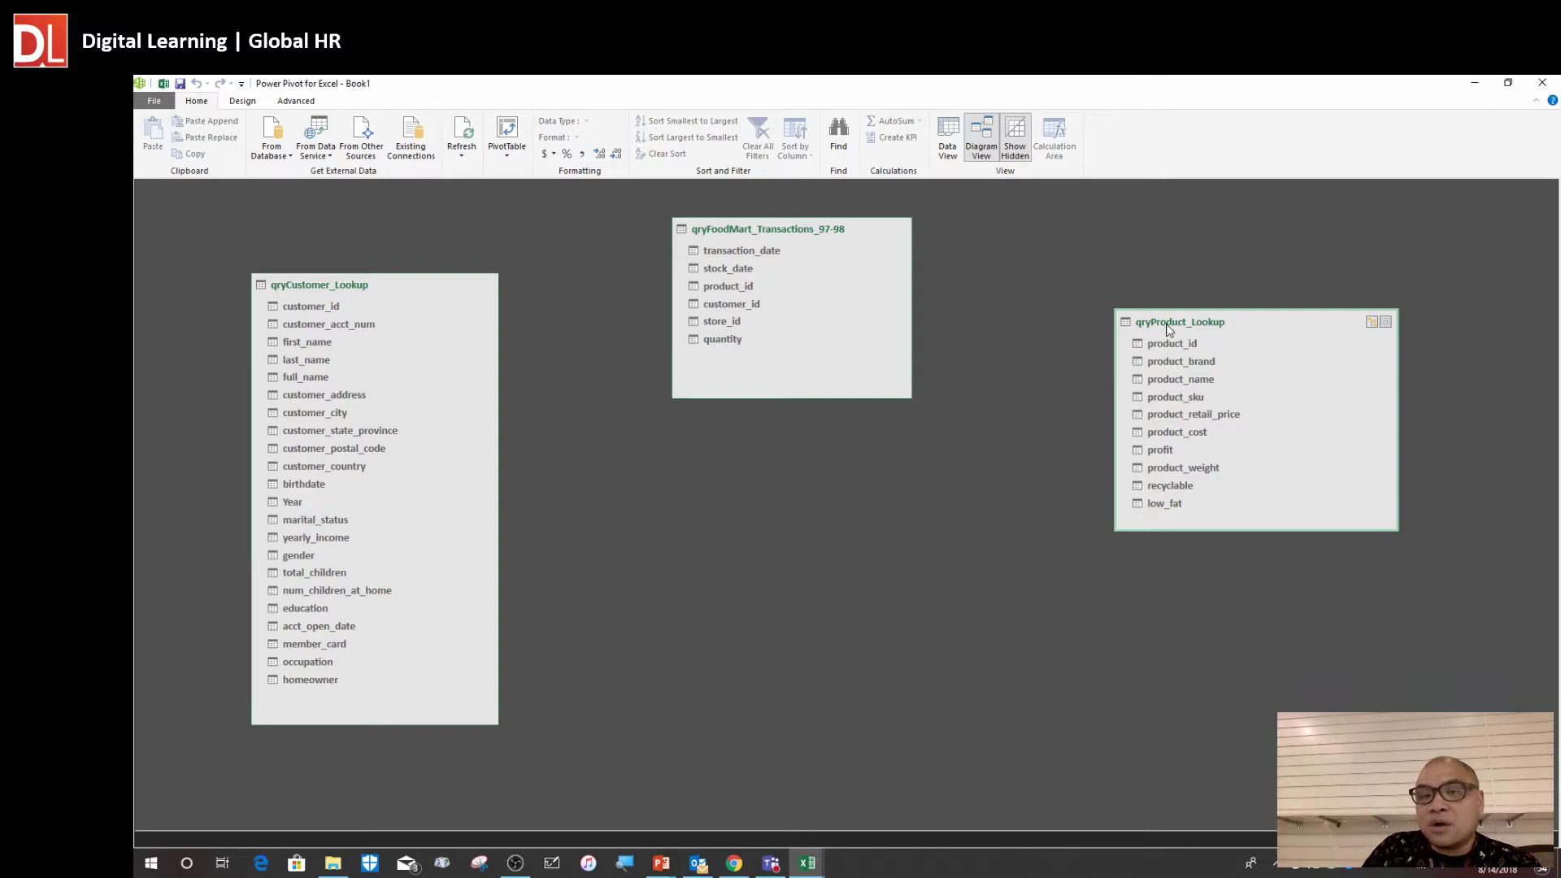
{"action": "left_click_drag", "start_coordinate": [801, 236], "coordinate": [830, 243]}
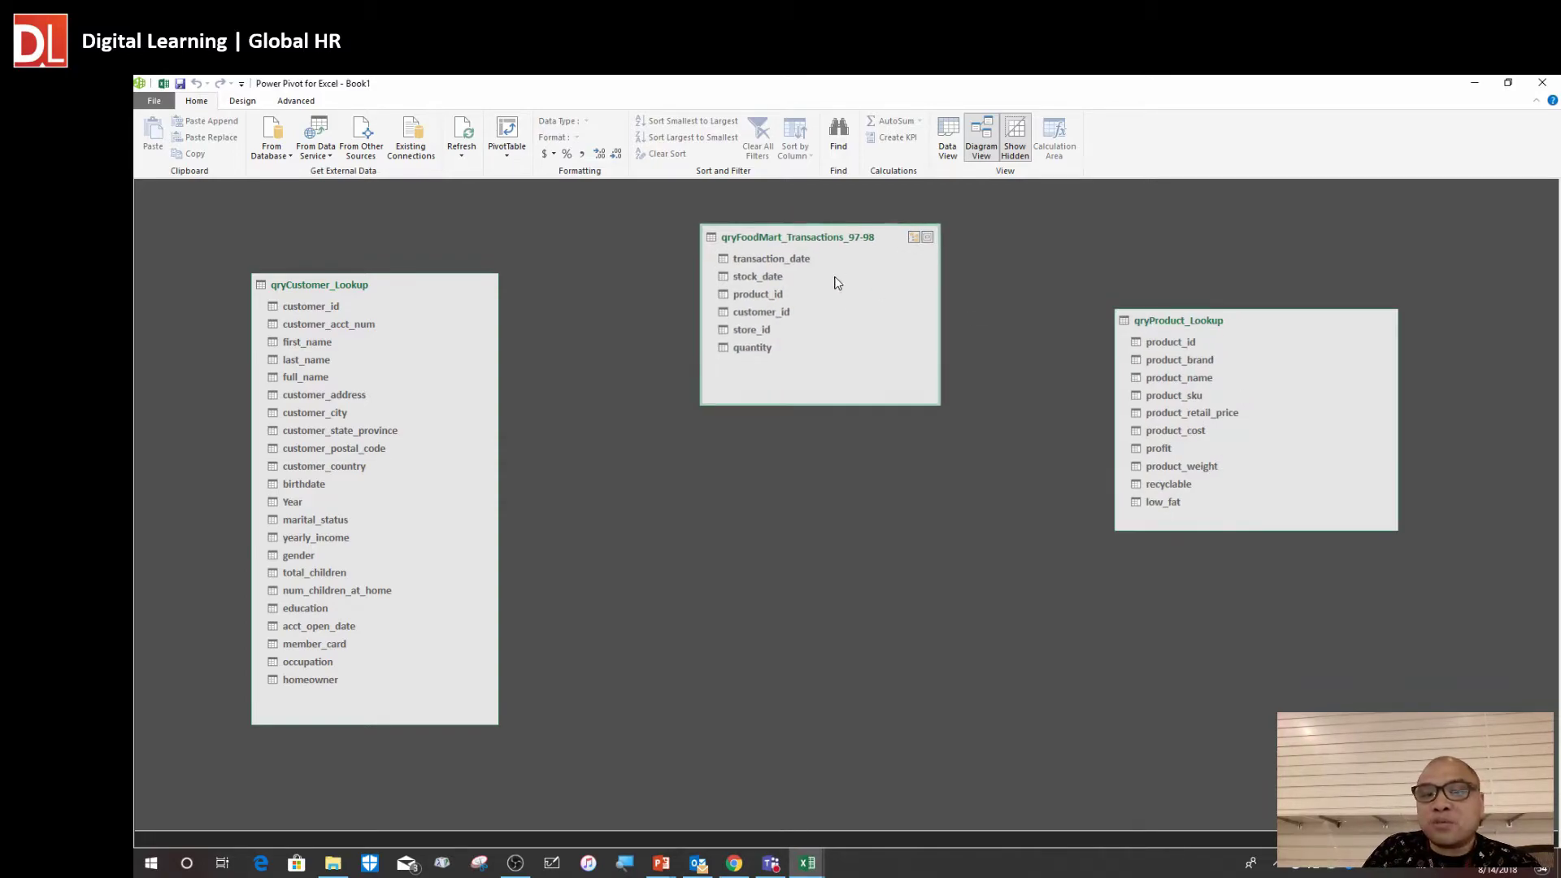
Create a relationship from product_id in qryFoodMart_Transactions_97-98 to product_id in qryProduct_Lookup
{"action": "left_click", "coordinate": [752, 296]}
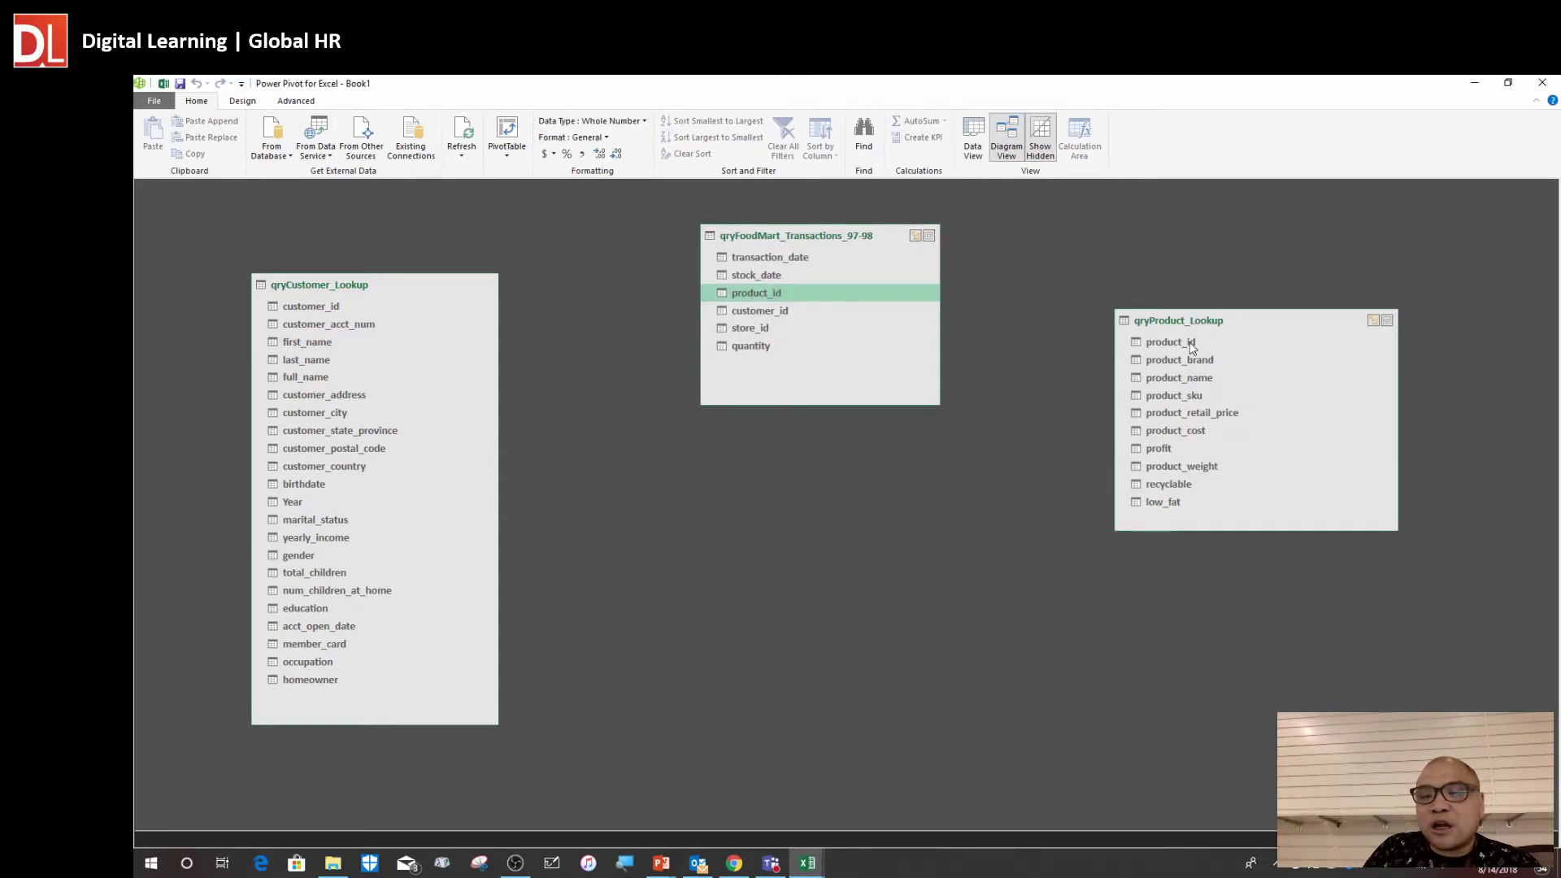
{"action": "left_click", "coordinate": [768, 246]}
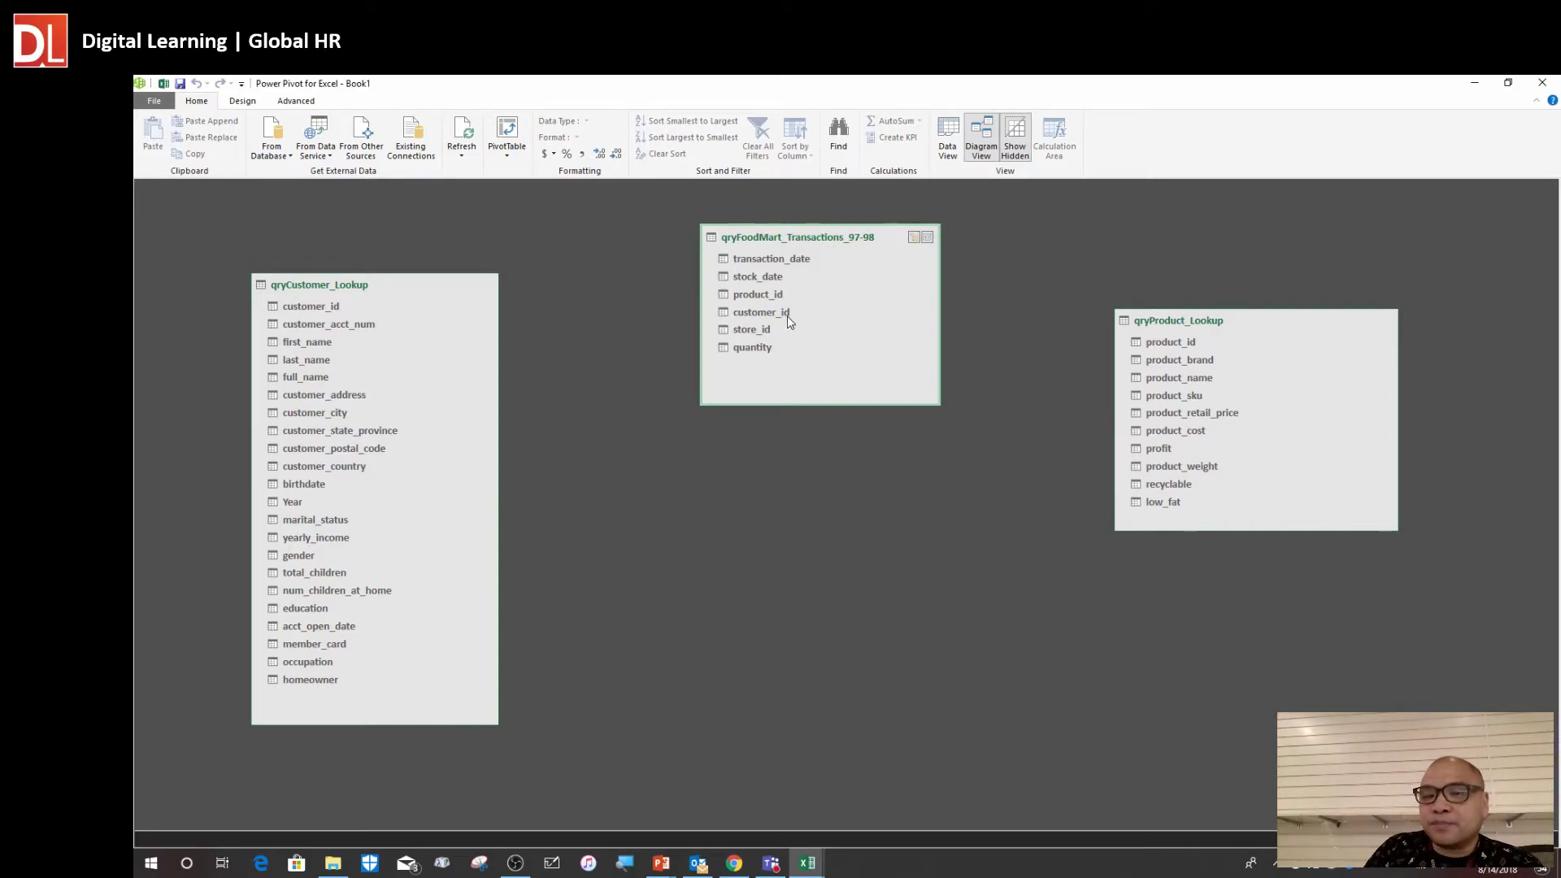
{"action": "left_click", "coordinate": [768, 292]}
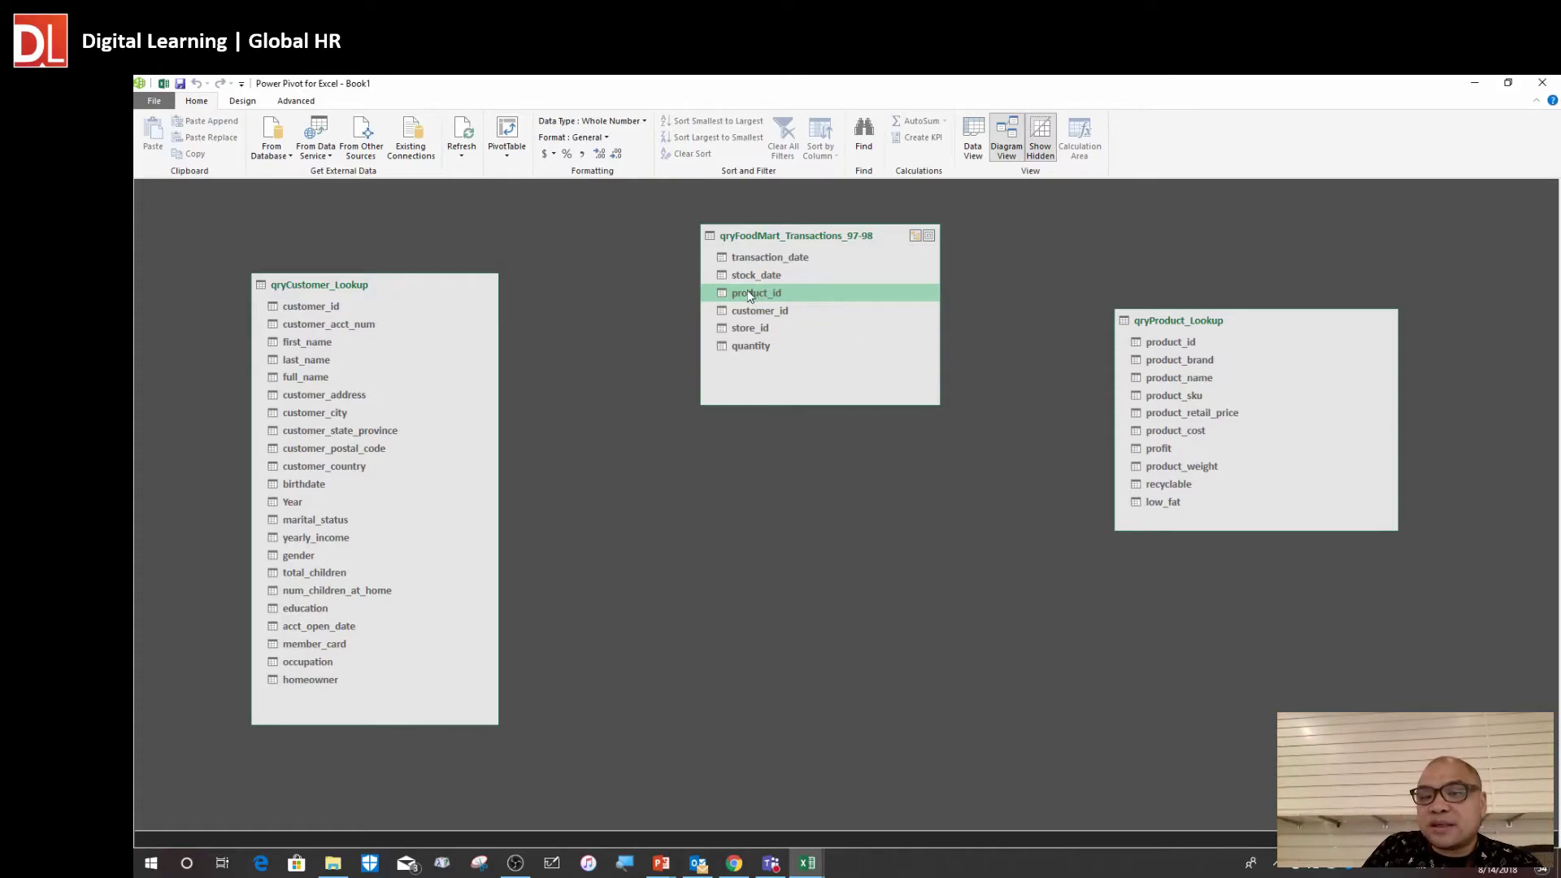
{"action": "left_click_drag", "start_coordinate": [749, 295], "coordinate": [1172, 343]}
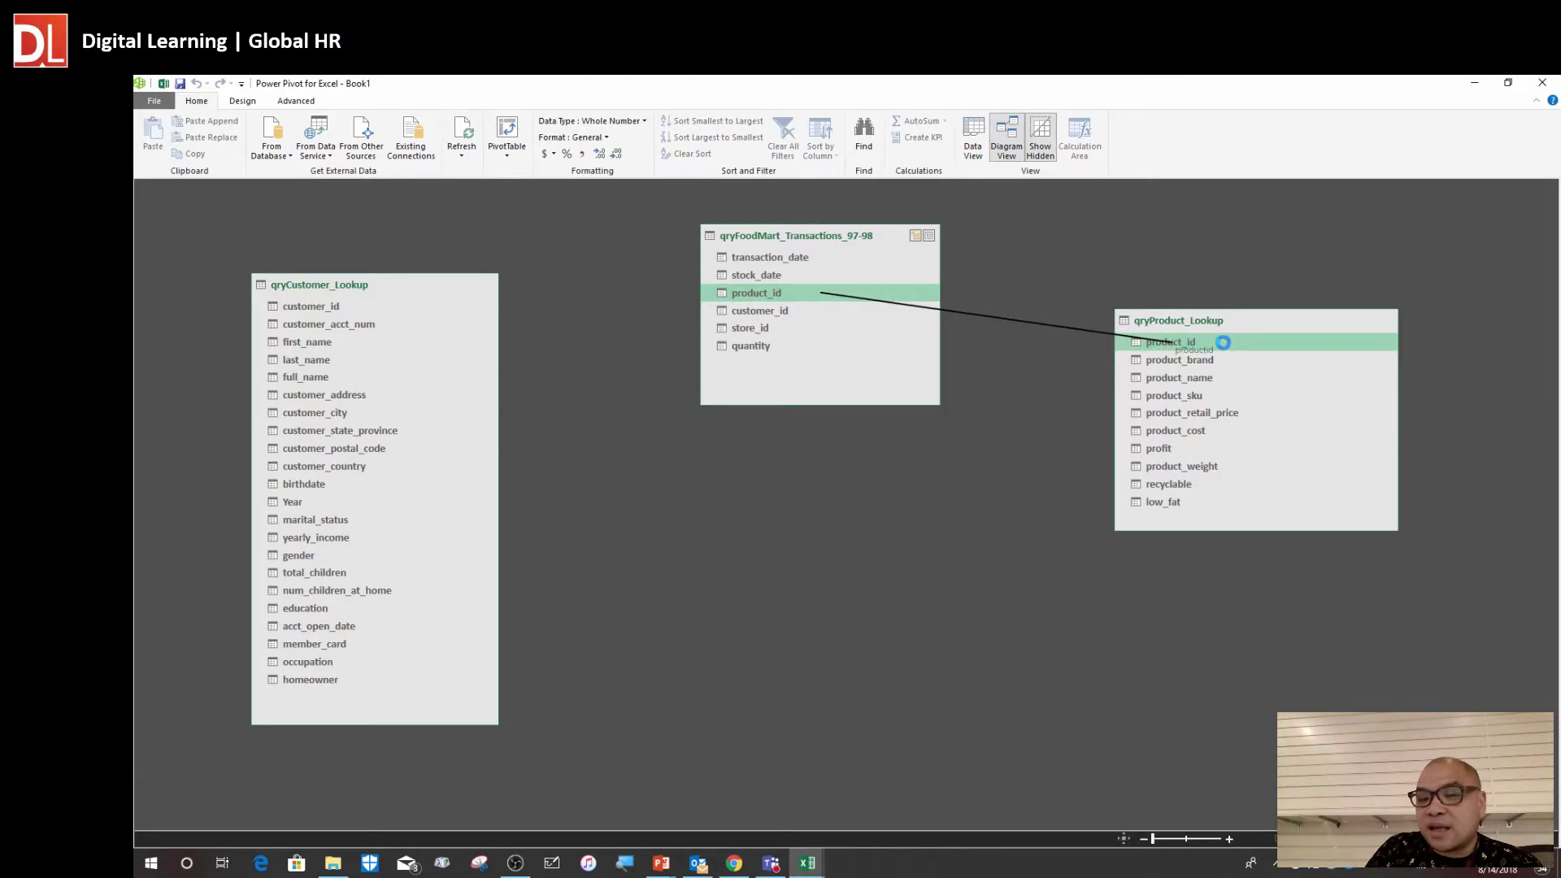
Reposition the product lookup and transactions tables to inspect both ends of the relationship line between them
{"action": "left_click_drag", "start_coordinate": [1219, 327], "coordinate": [1291, 333]}
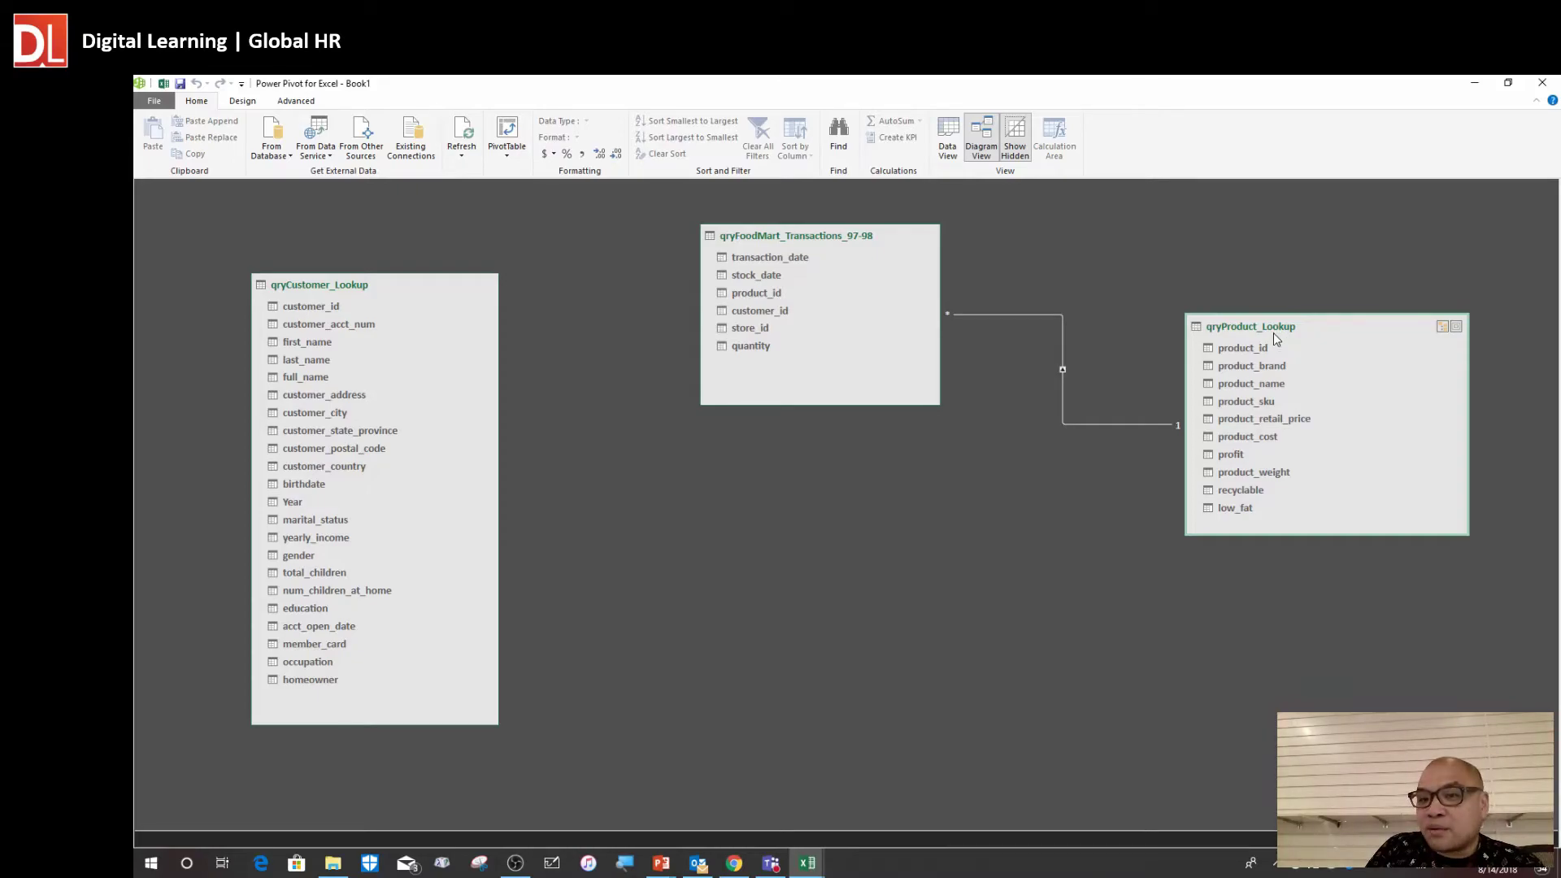
{"action": "left_click", "coordinate": [956, 317]}
{"action": "left_click", "coordinate": [1090, 418]}
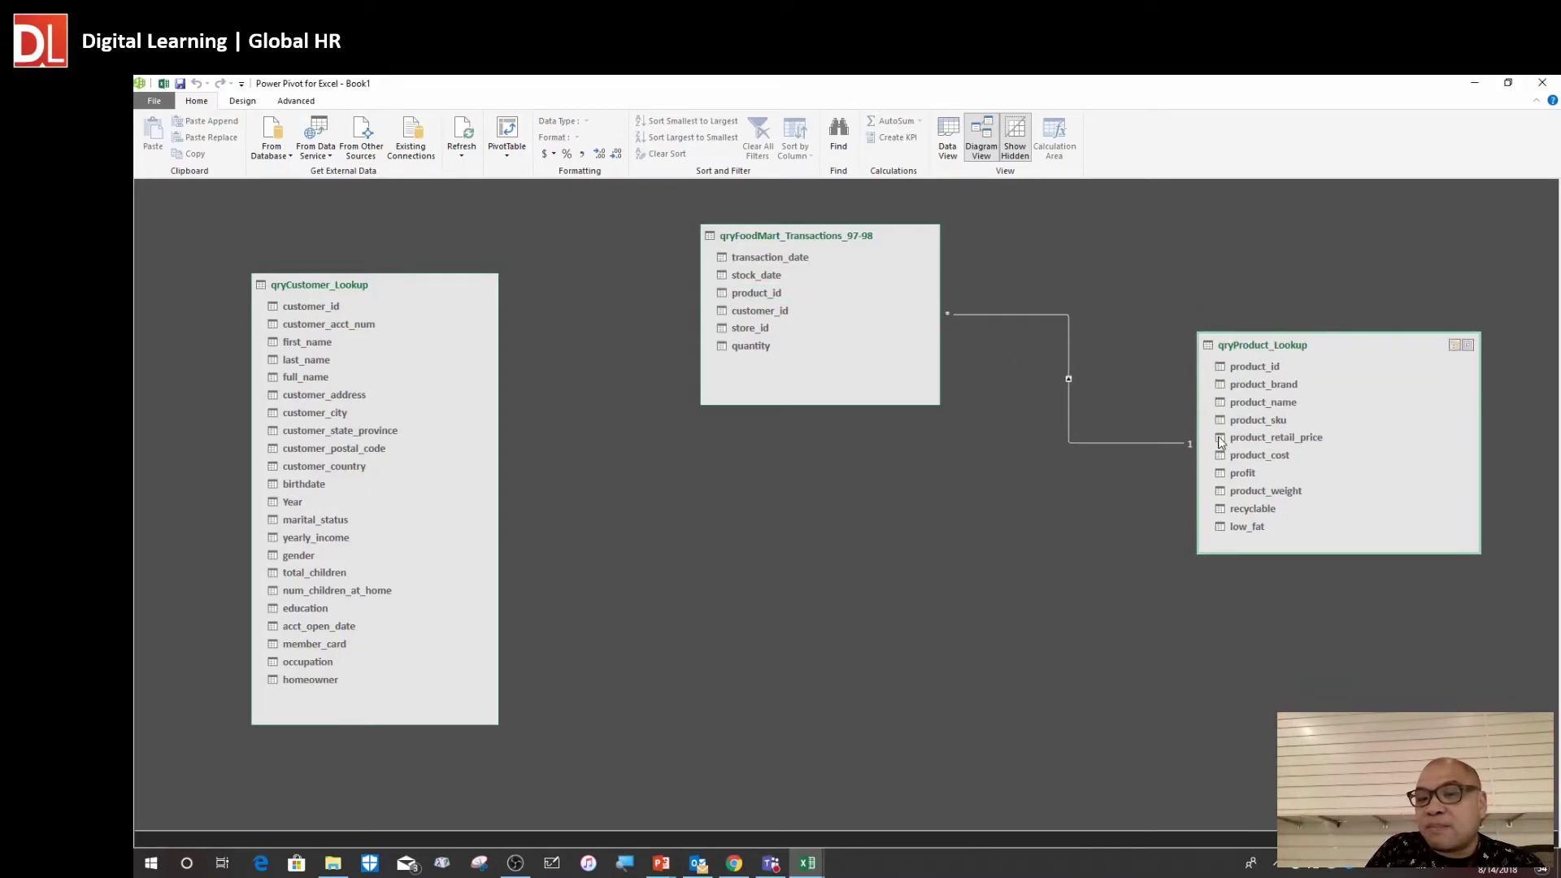
{"action": "left_click_drag", "start_coordinate": [807, 244], "coordinate": [850, 224]}
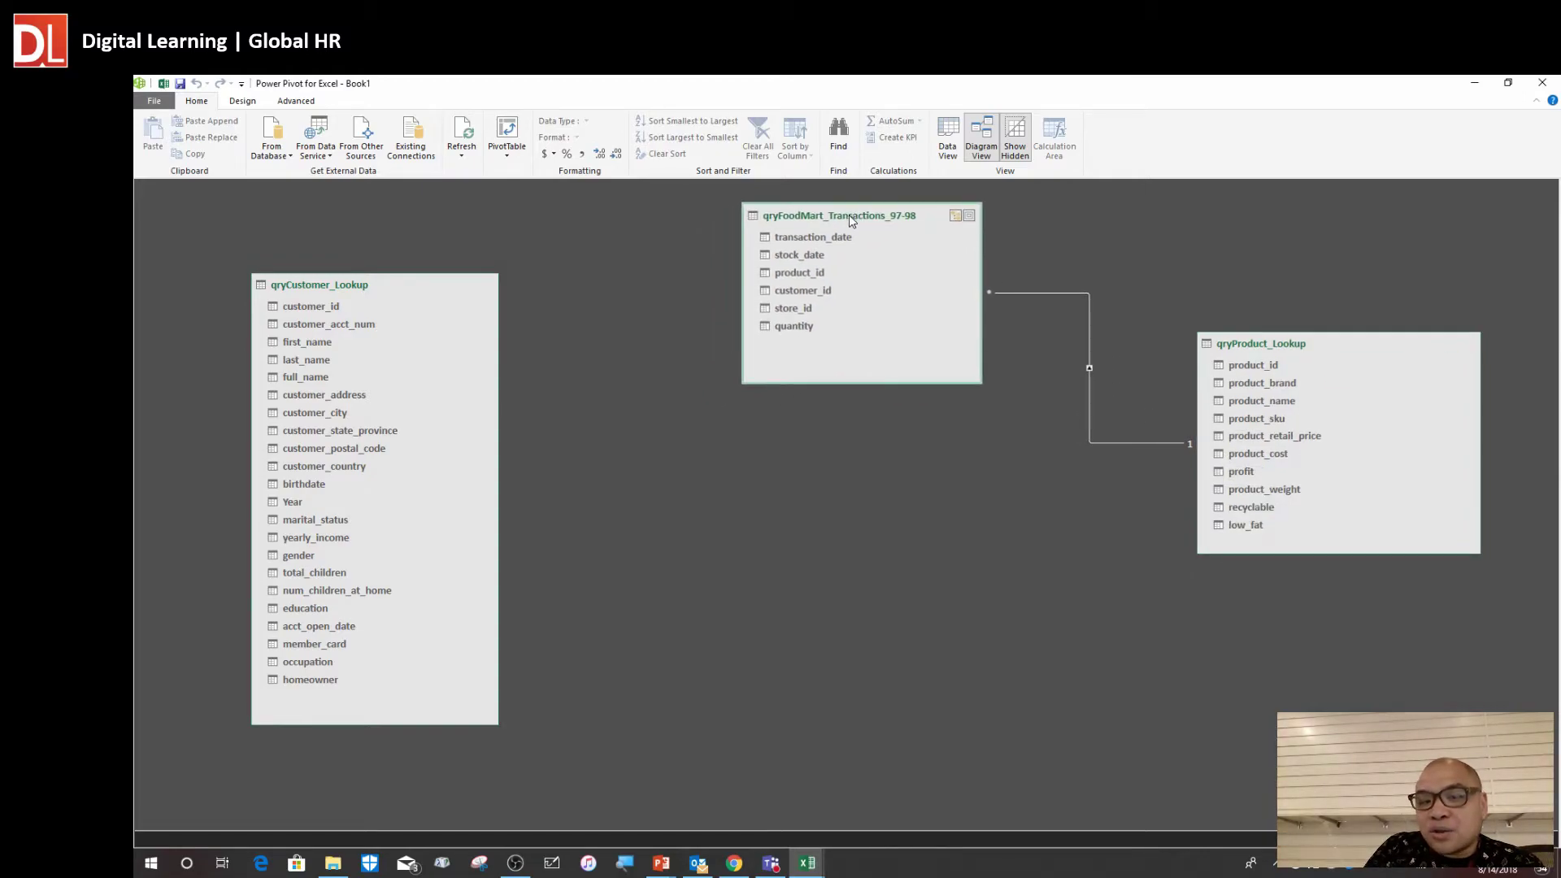
Relate customer_id in qryFoodMart_Transactions_97-98 to customer_id in qryCustomer_Lookup, and move both lookup tables closer to the transactions table
{"action": "left_click", "coordinate": [803, 294]}
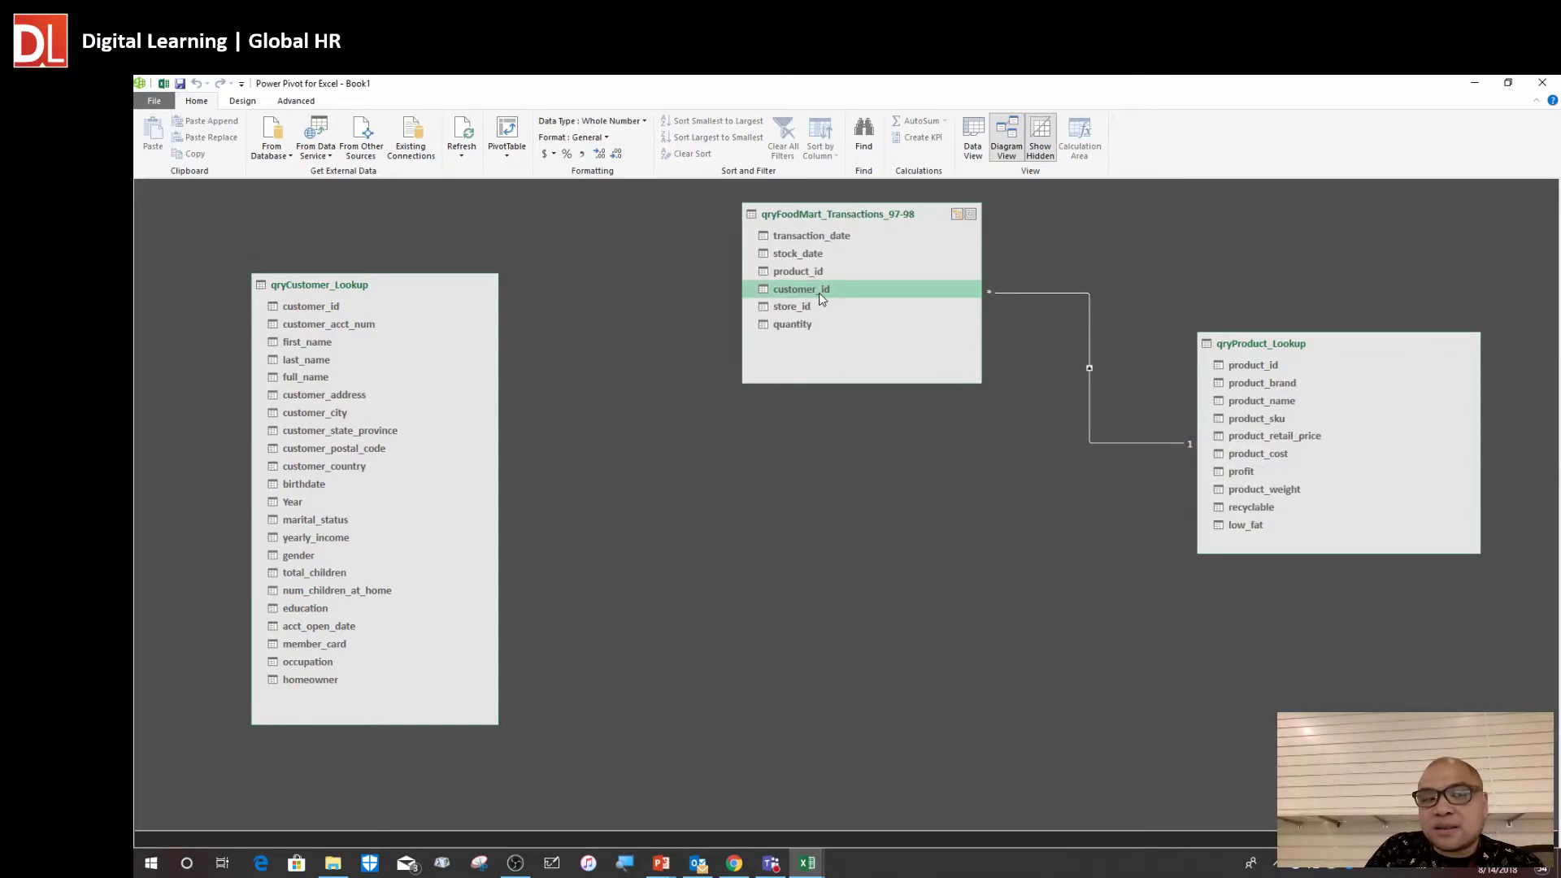
{"action": "left_click_drag", "start_coordinate": [827, 286], "coordinate": [554, 367]}
{"action": "left_click_drag", "start_coordinate": [1297, 342], "coordinate": [1221, 280]}
{"action": "left_click_drag", "start_coordinate": [543, 361], "coordinate": [509, 351]}
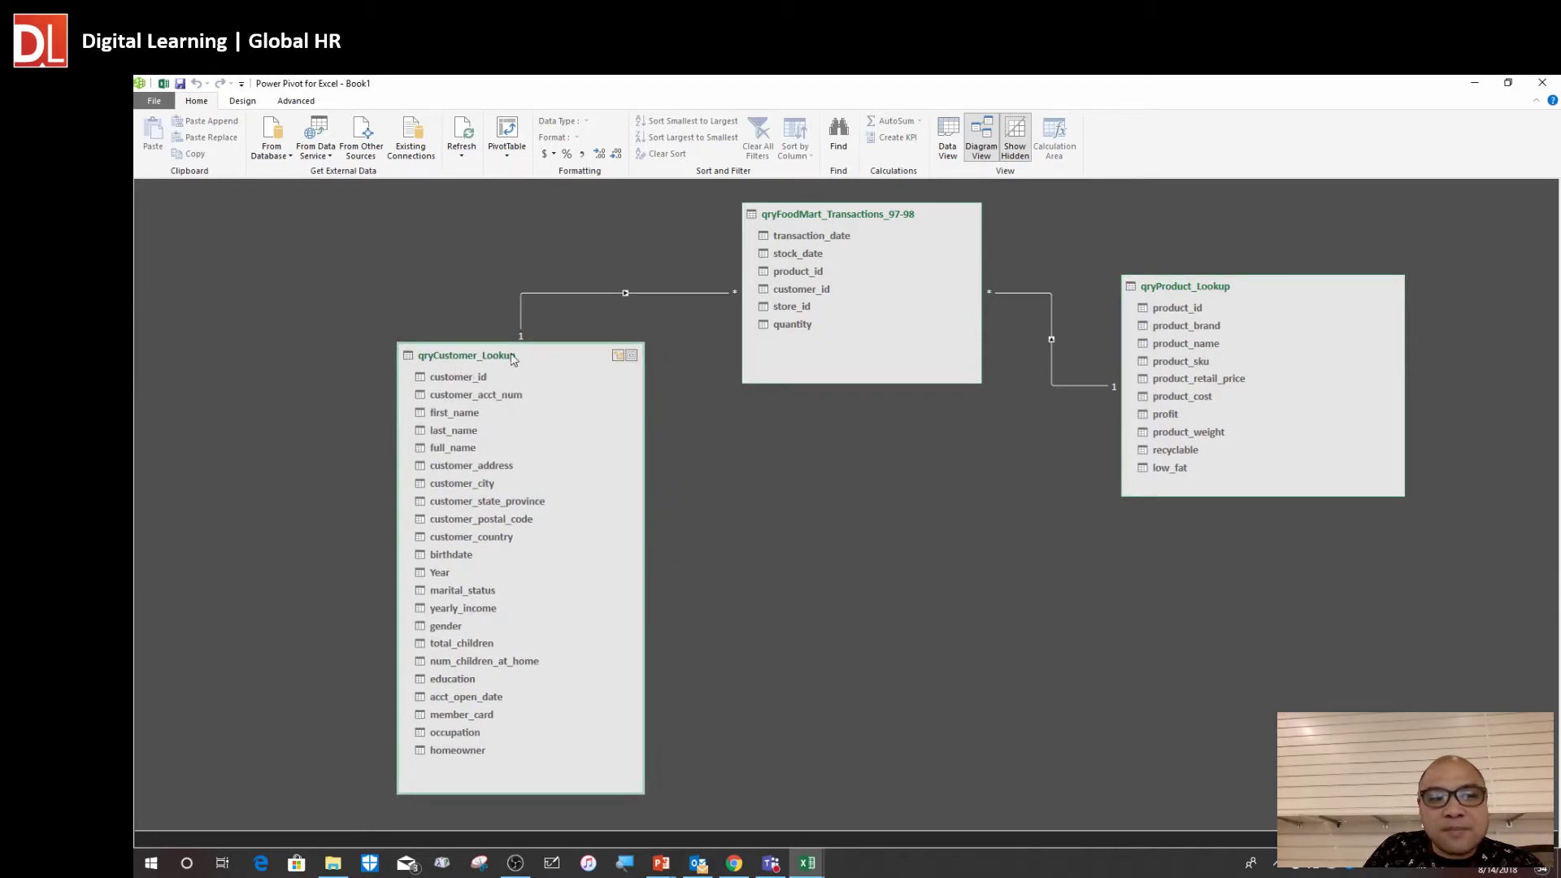
Shift the transactions table slightly away from the customer table and place the product lookup table farther out and lower
{"action": "left_click_drag", "start_coordinate": [900, 222], "coordinate": [909, 223]}
{"action": "left_click_drag", "start_coordinate": [1226, 297], "coordinate": [1240, 303]}
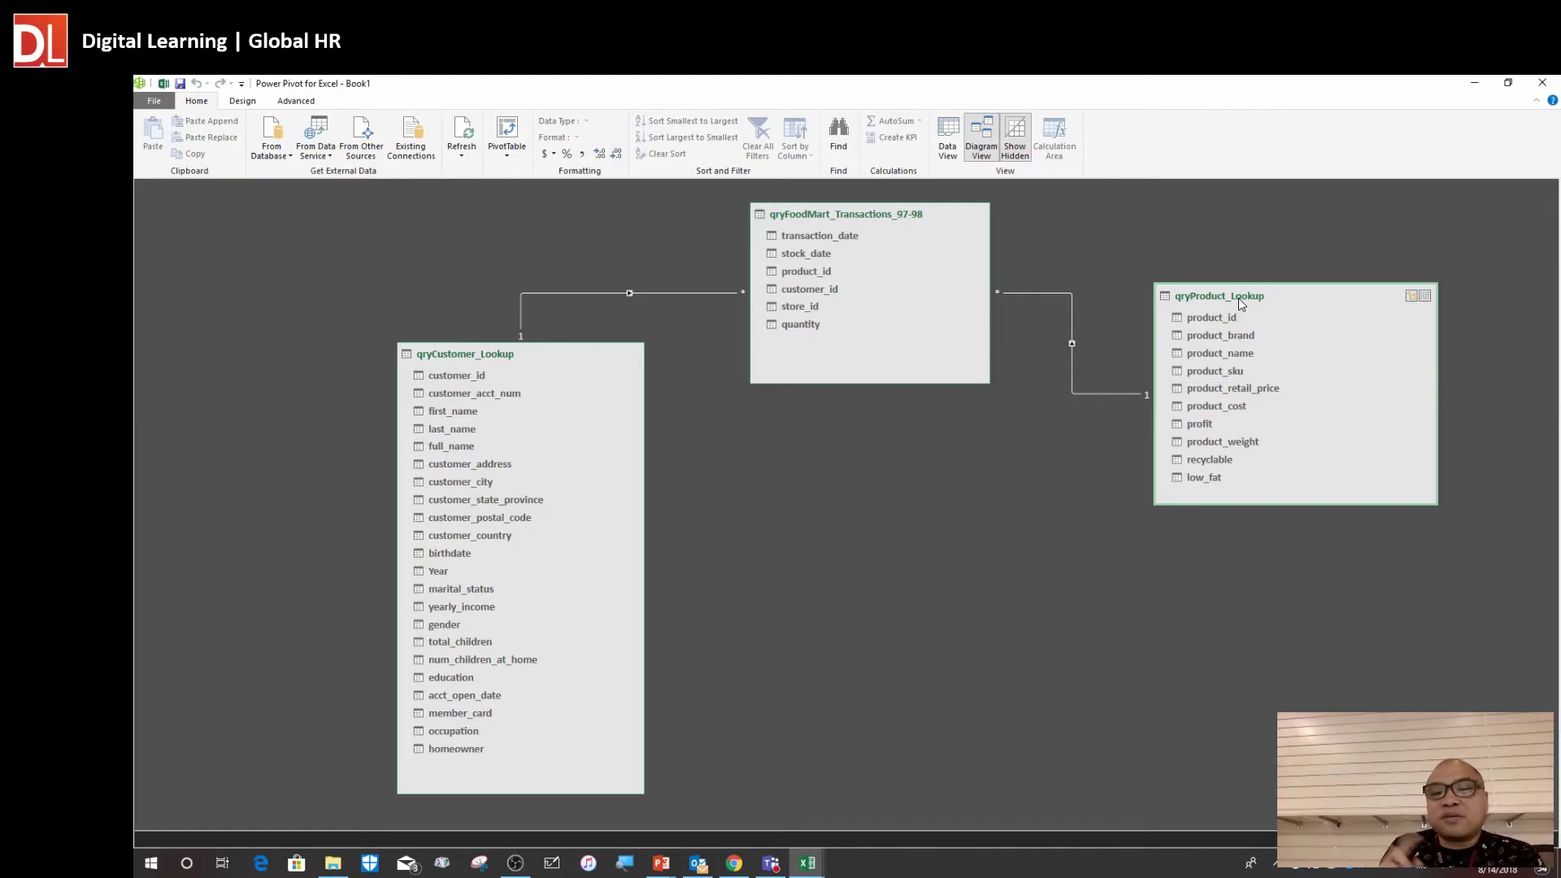
{"action": "left_click_drag", "start_coordinate": [1237, 297], "coordinate": [1232, 338]}
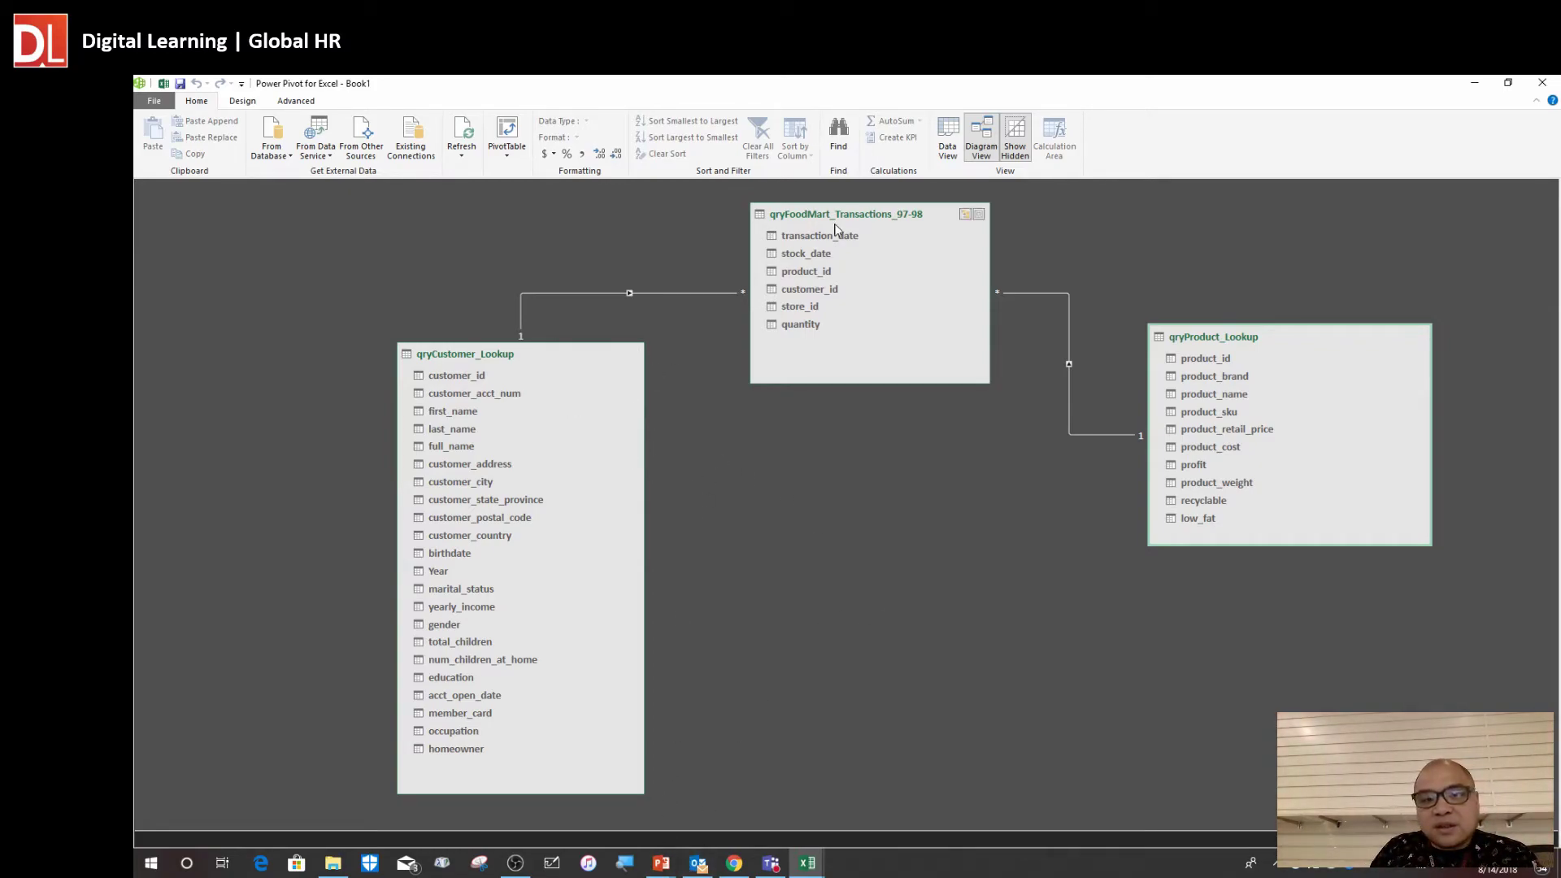
{"action": "left_click_drag", "start_coordinate": [839, 209], "coordinate": [867, 211]}
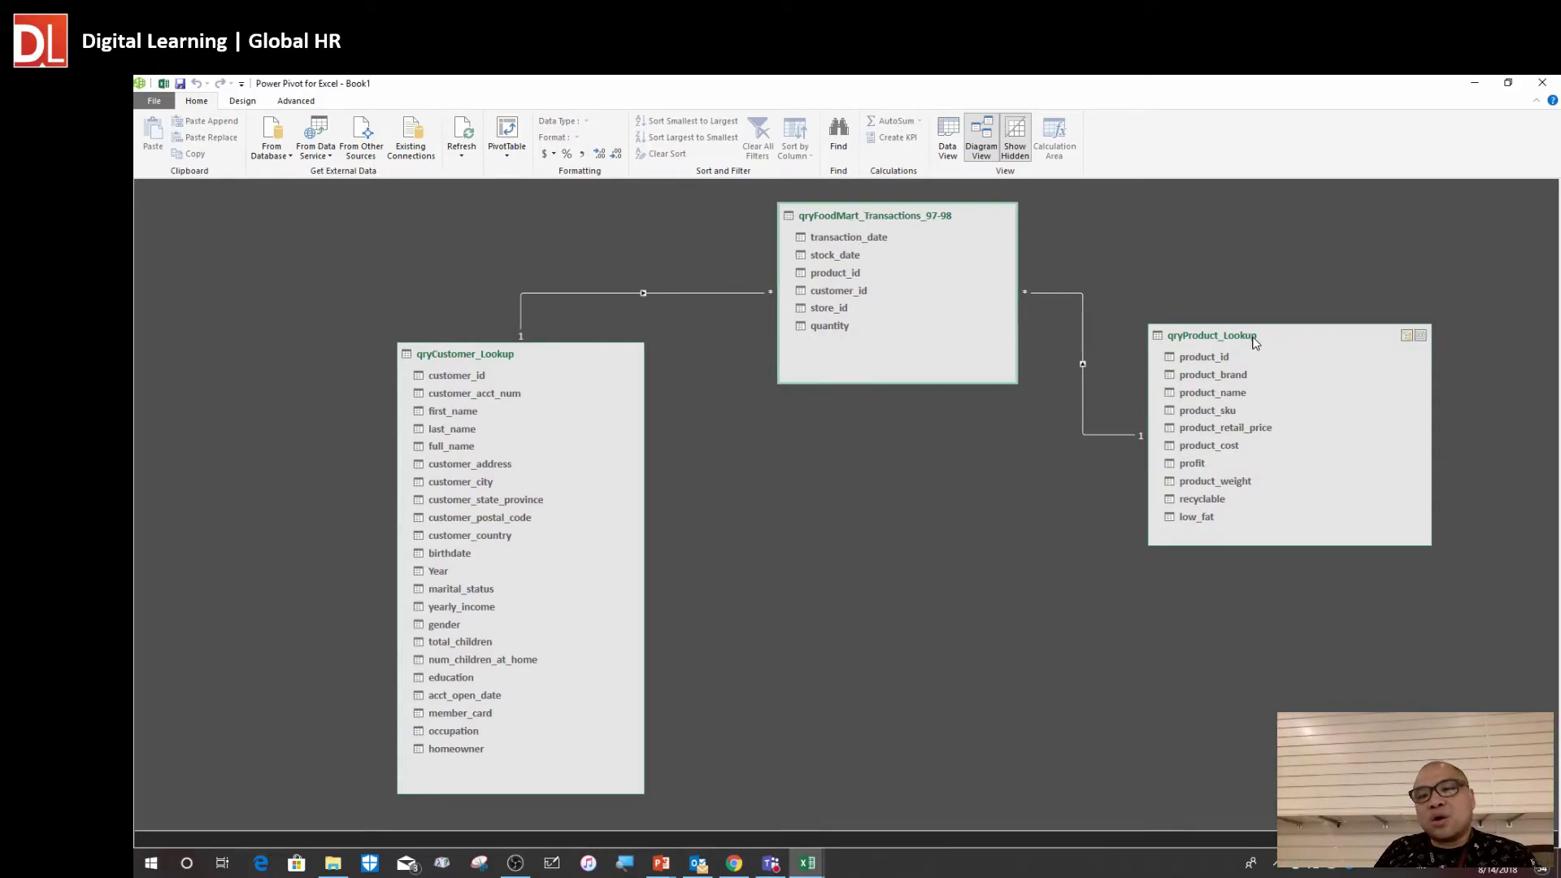
{"action": "left_click_drag", "start_coordinate": [1255, 342], "coordinate": [1308, 323]}
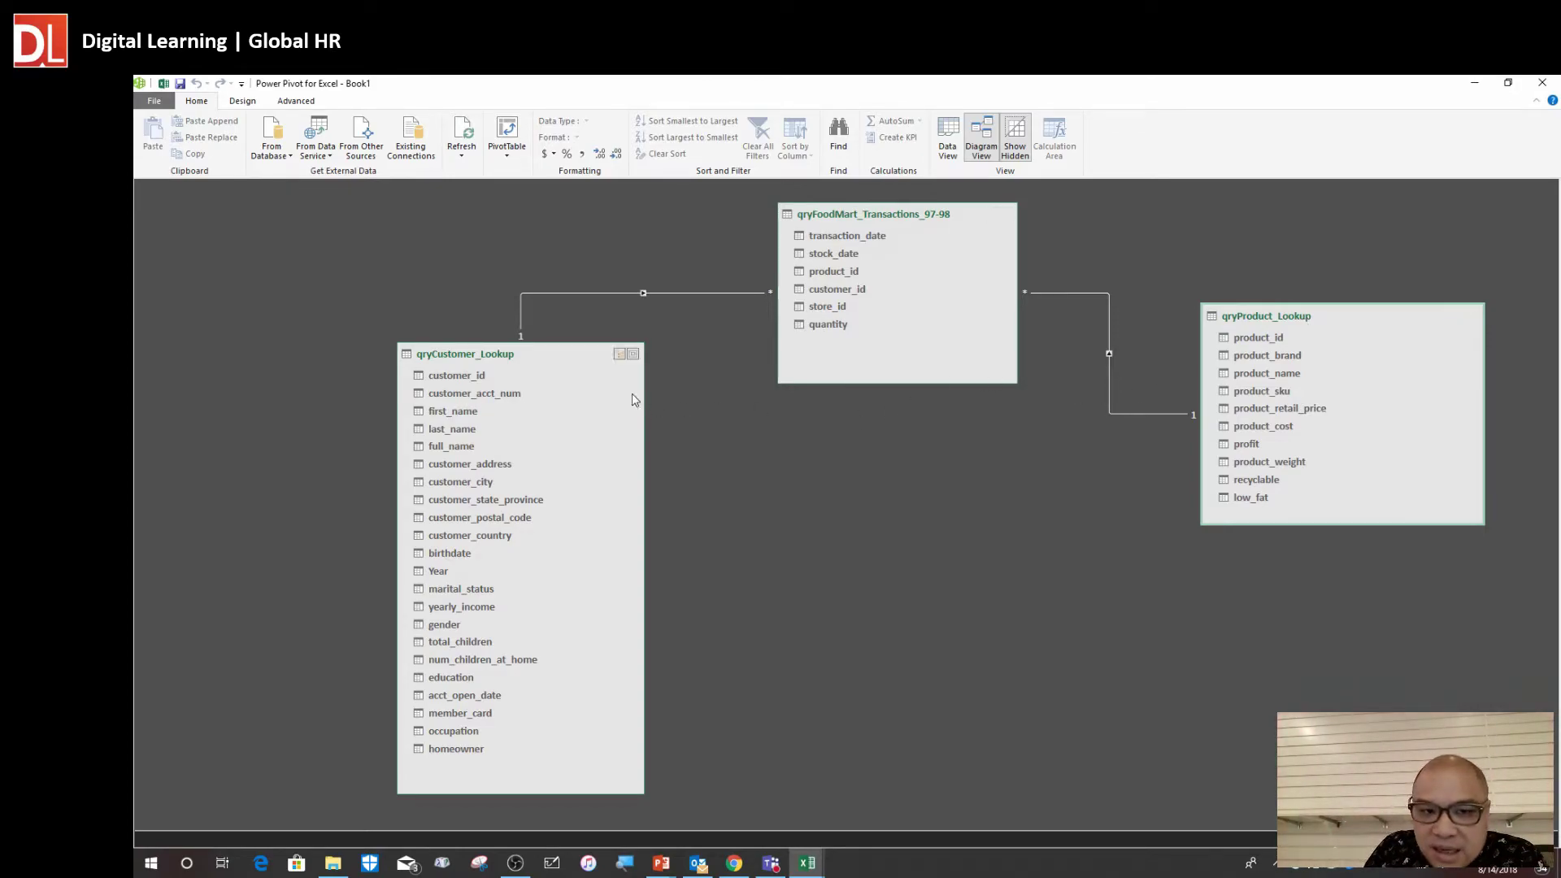
Select the relationship between the customer lookup and transactions tables to examine which fields it joins
{"action": "left_click", "coordinate": [608, 293]}
{"action": "left_click", "coordinate": [608, 294]}
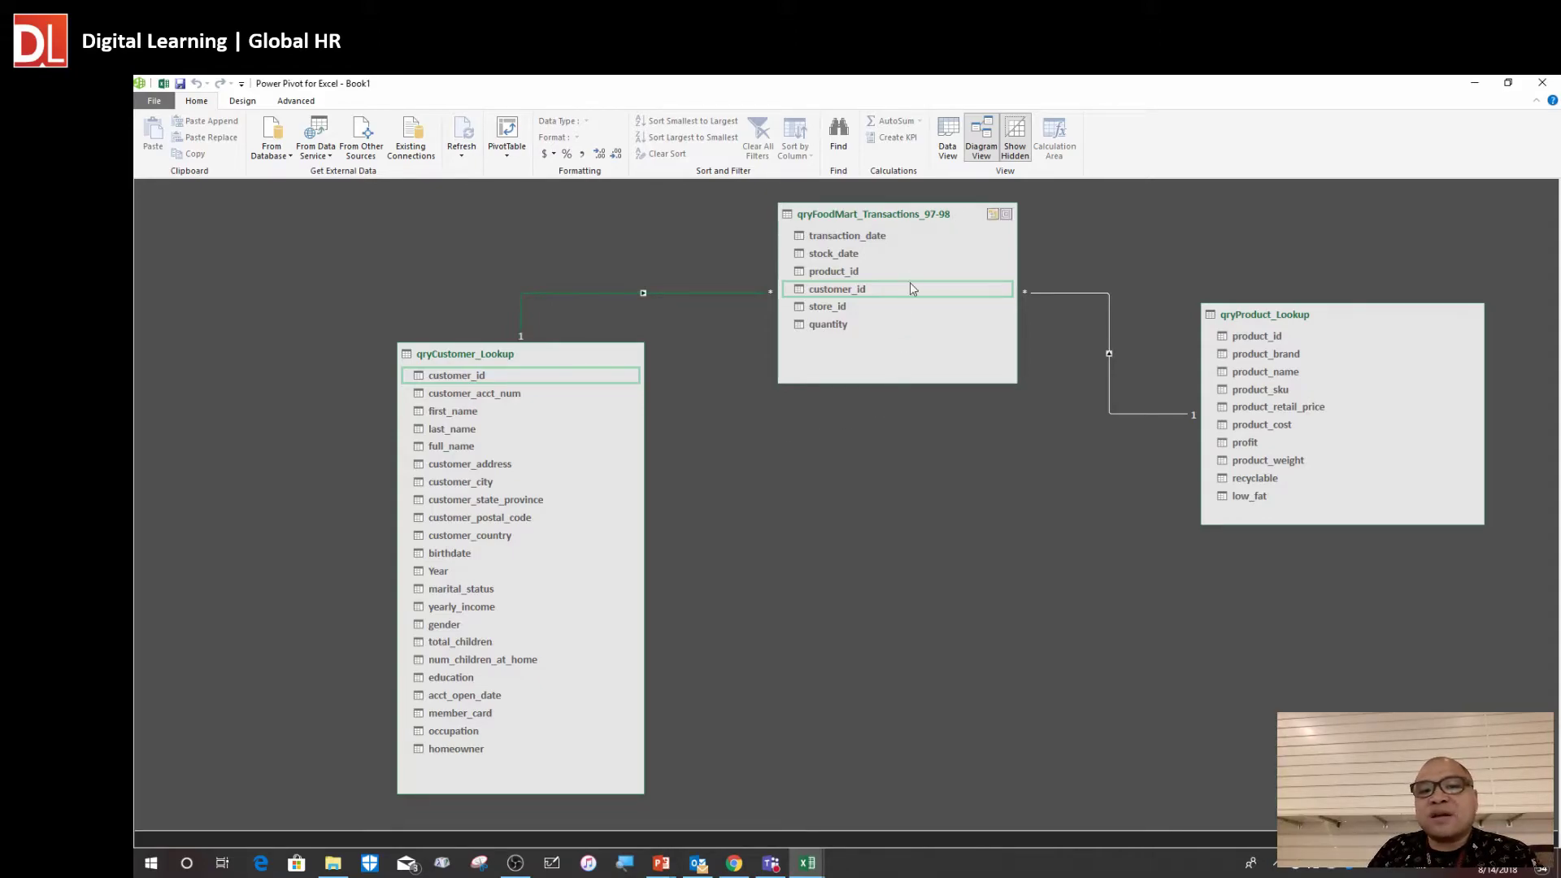
{"action": "left_click_drag", "start_coordinate": [897, 215], "coordinate": [907, 217]}
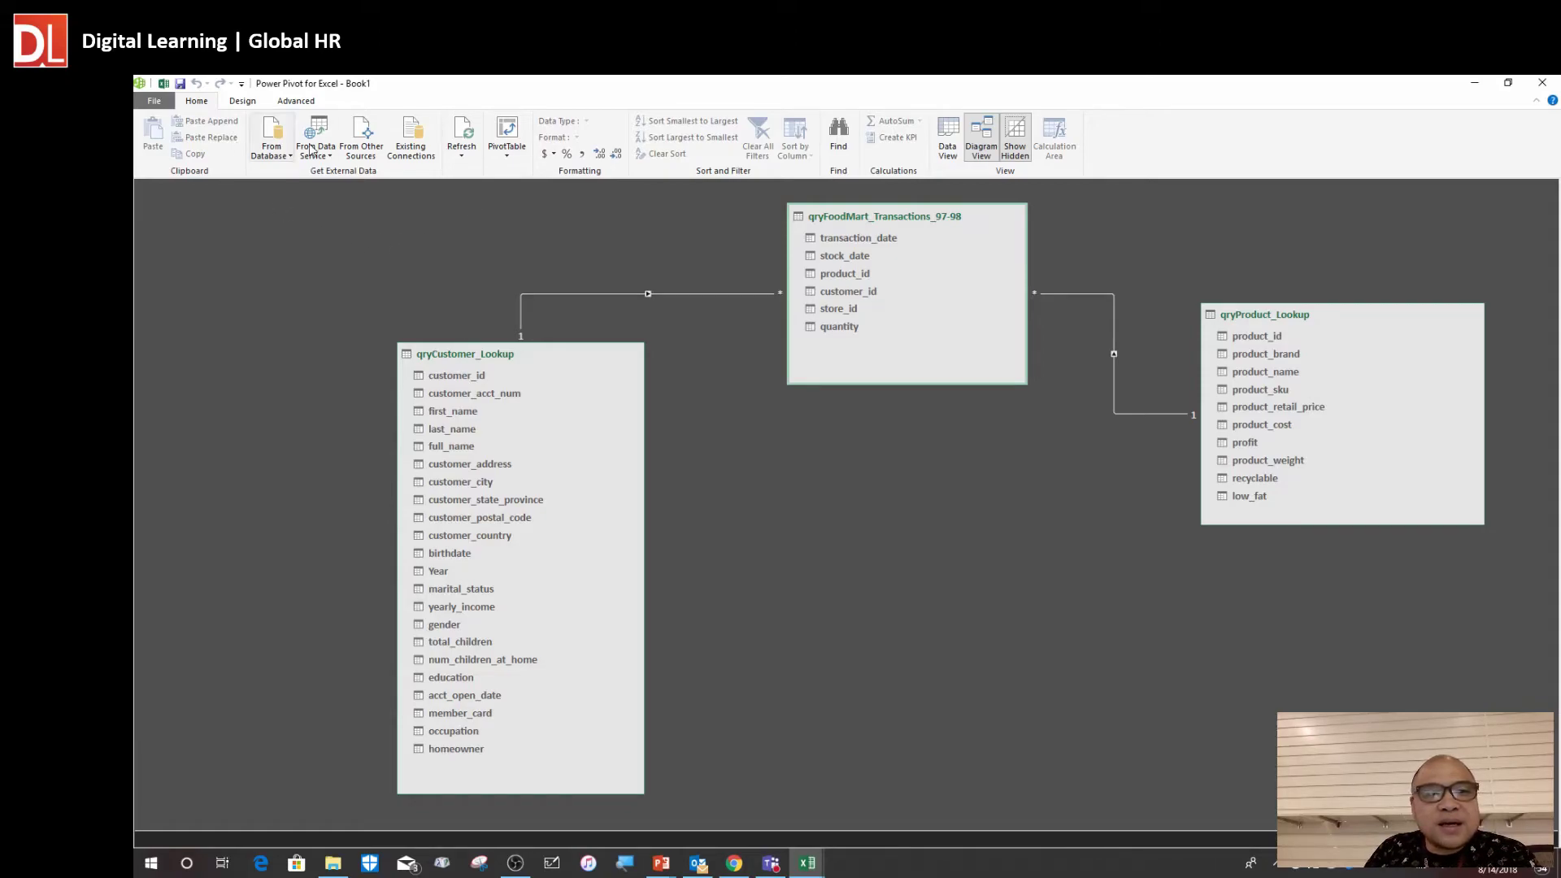
Open the list of existing relationships and widen it enough to read the full Table 2 column
{"action": "left_click", "coordinate": [242, 101]}
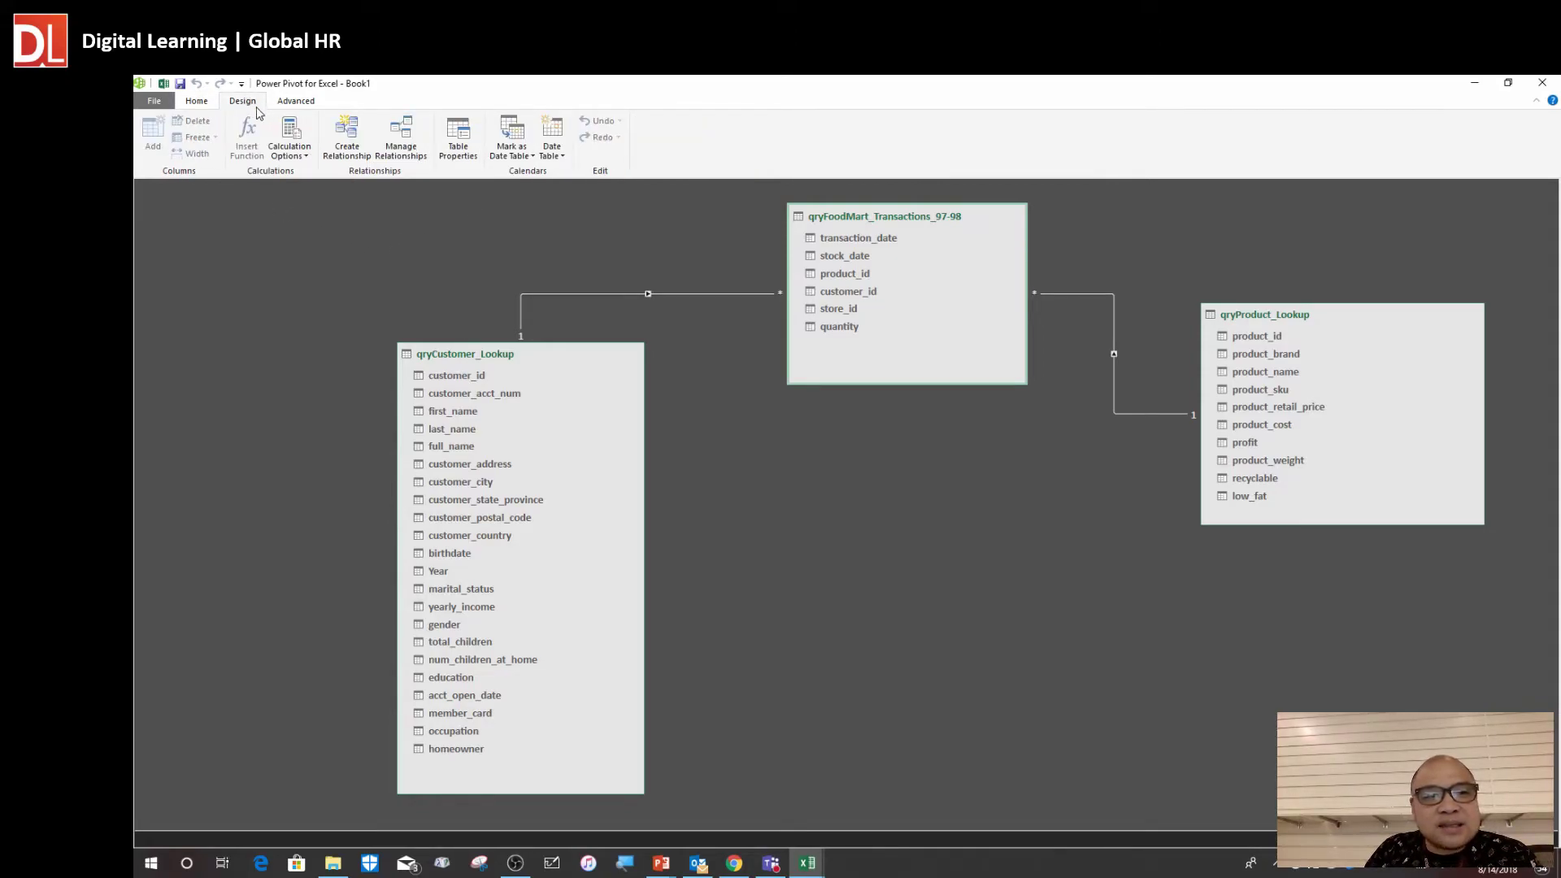
{"action": "left_click", "coordinate": [409, 163]}
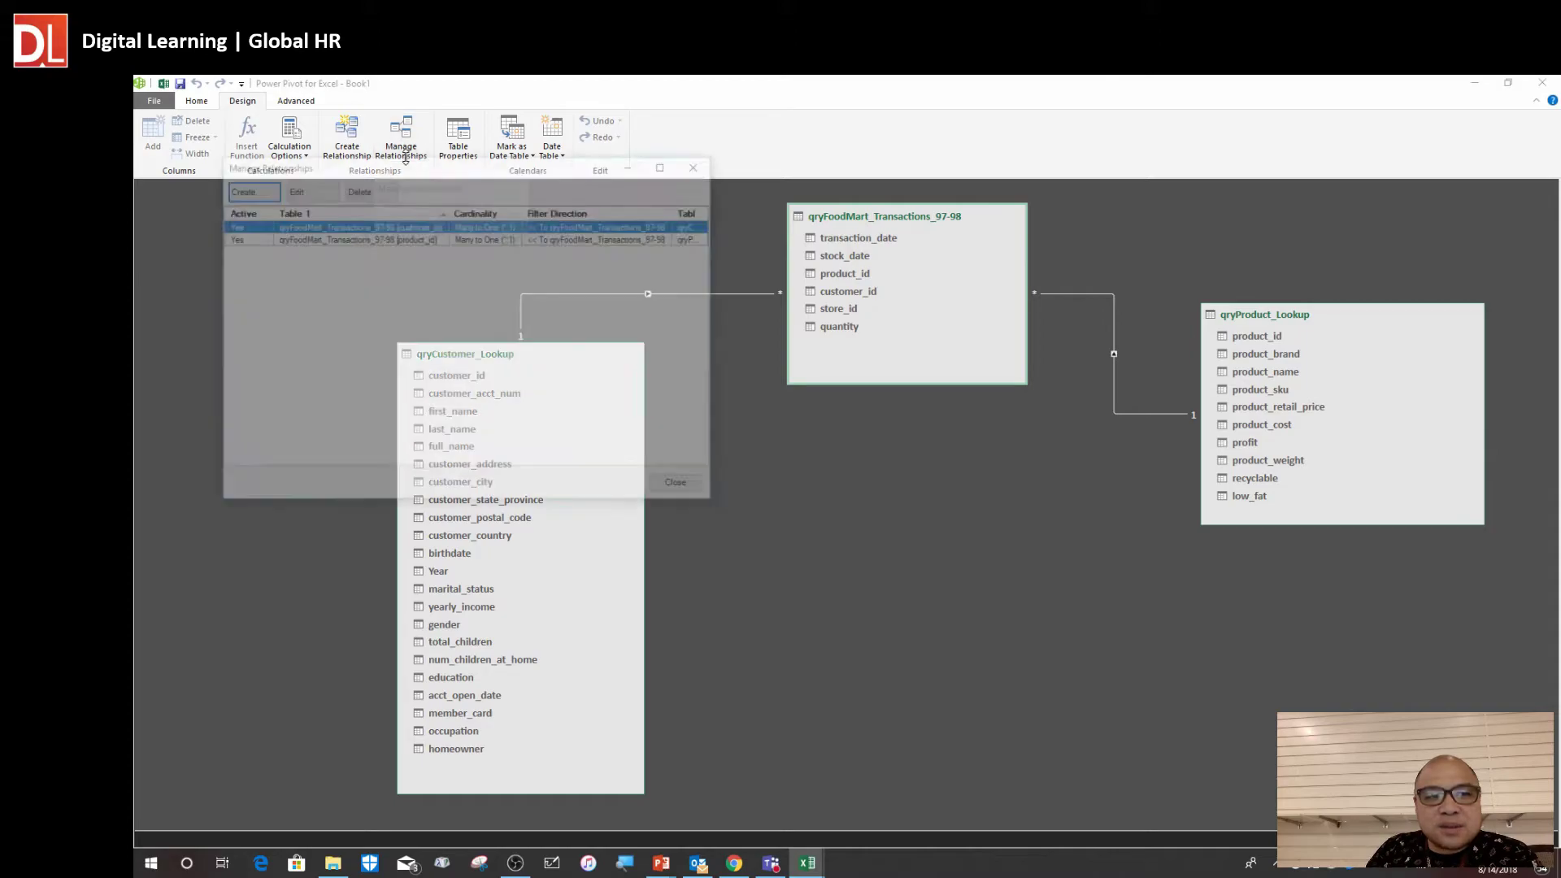
{"action": "left_click_drag", "start_coordinate": [432, 156], "coordinate": [907, 259]}
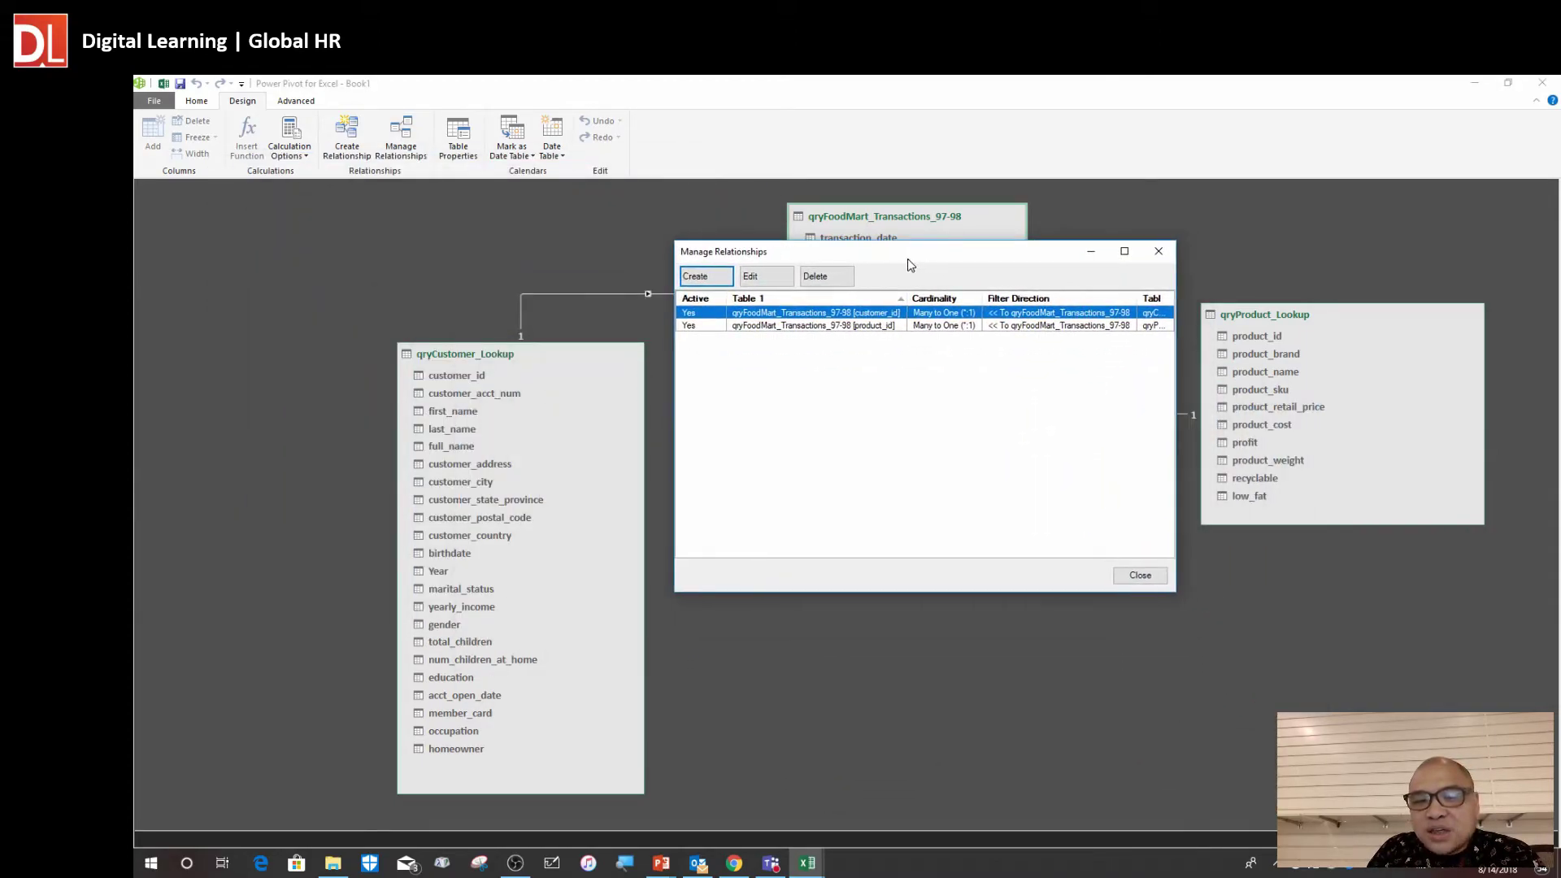
{"action": "left_click", "coordinate": [768, 326]}
{"action": "left_click", "coordinate": [768, 314]}
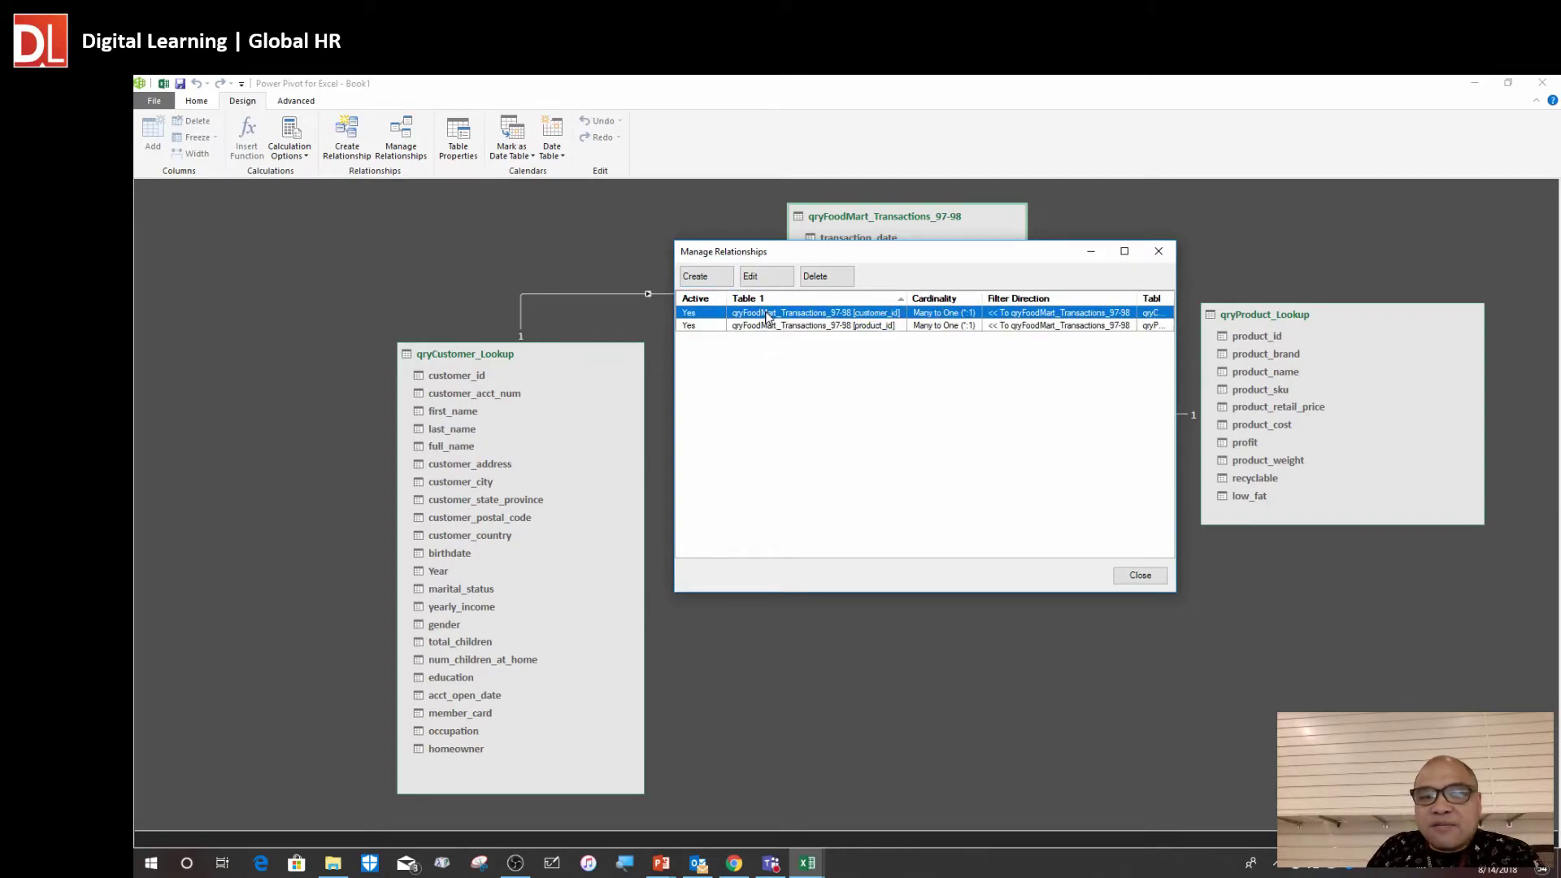
{"action": "left_click_drag", "start_coordinate": [1175, 278], "coordinate": [1371, 269]}
{"action": "left_click_drag", "start_coordinate": [1220, 262], "coordinate": [1205, 265]}
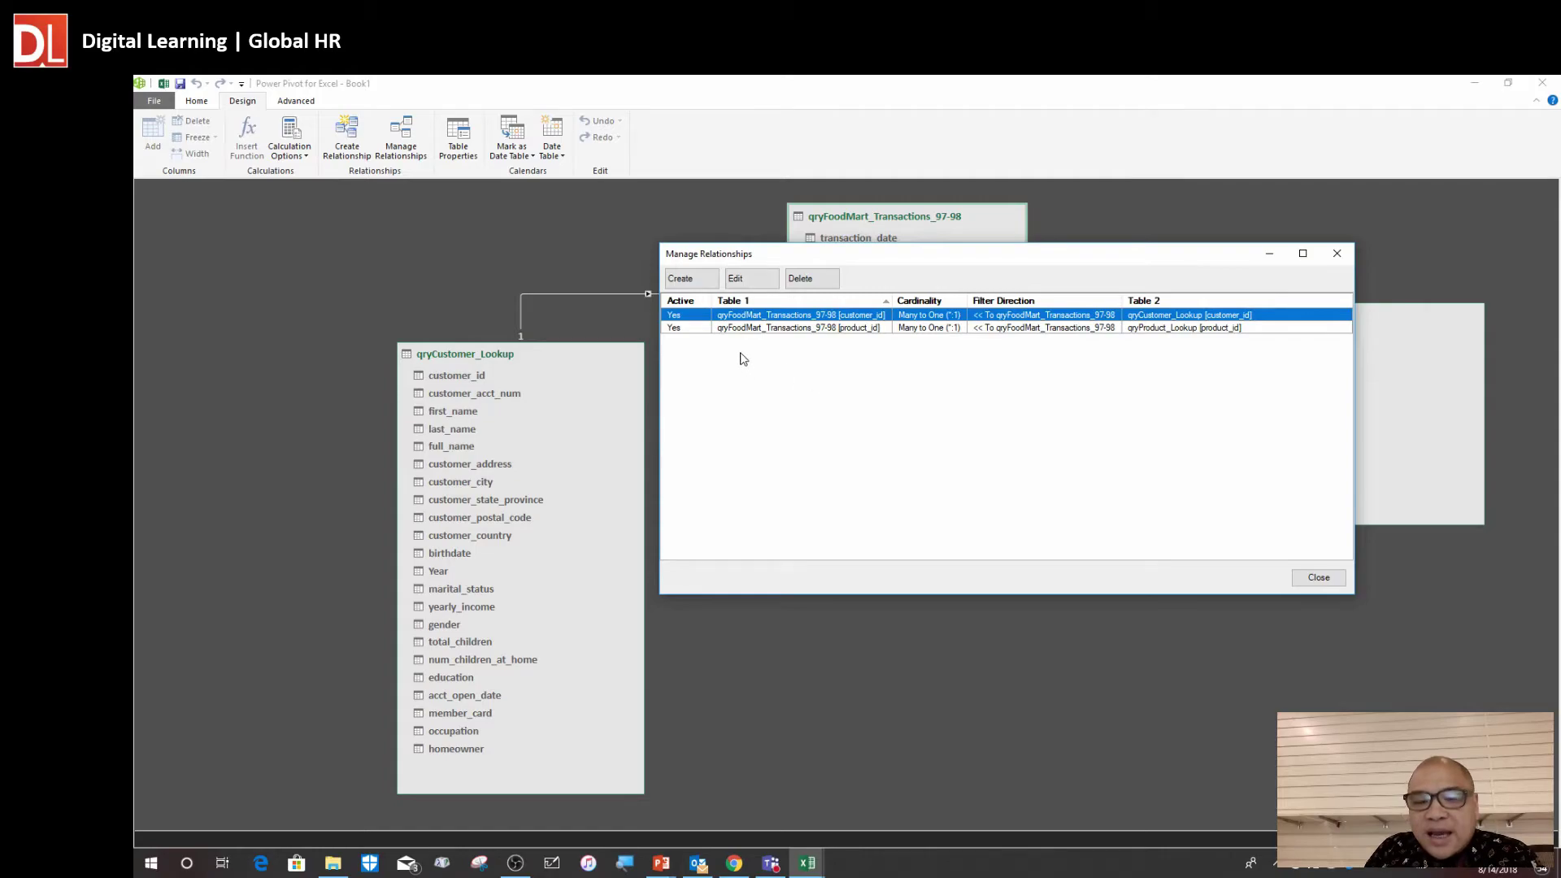
Check the active status of the customer_id and product_id relationships in the list
{"action": "left_click", "coordinate": [690, 328]}
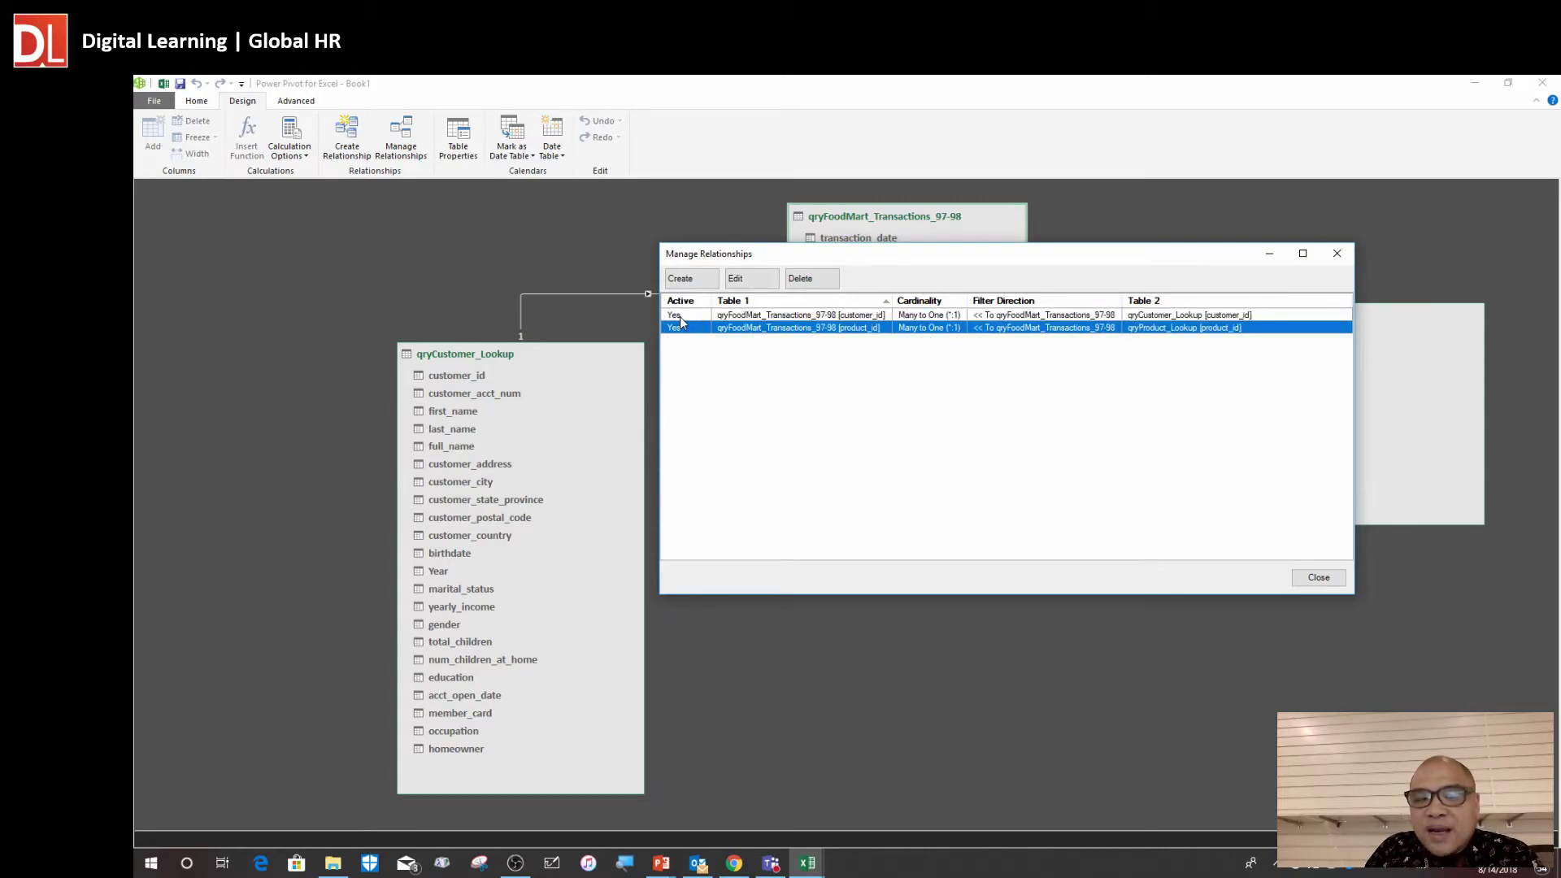
{"action": "left_click", "coordinate": [691, 315]}
{"action": "left_click", "coordinate": [688, 326]}
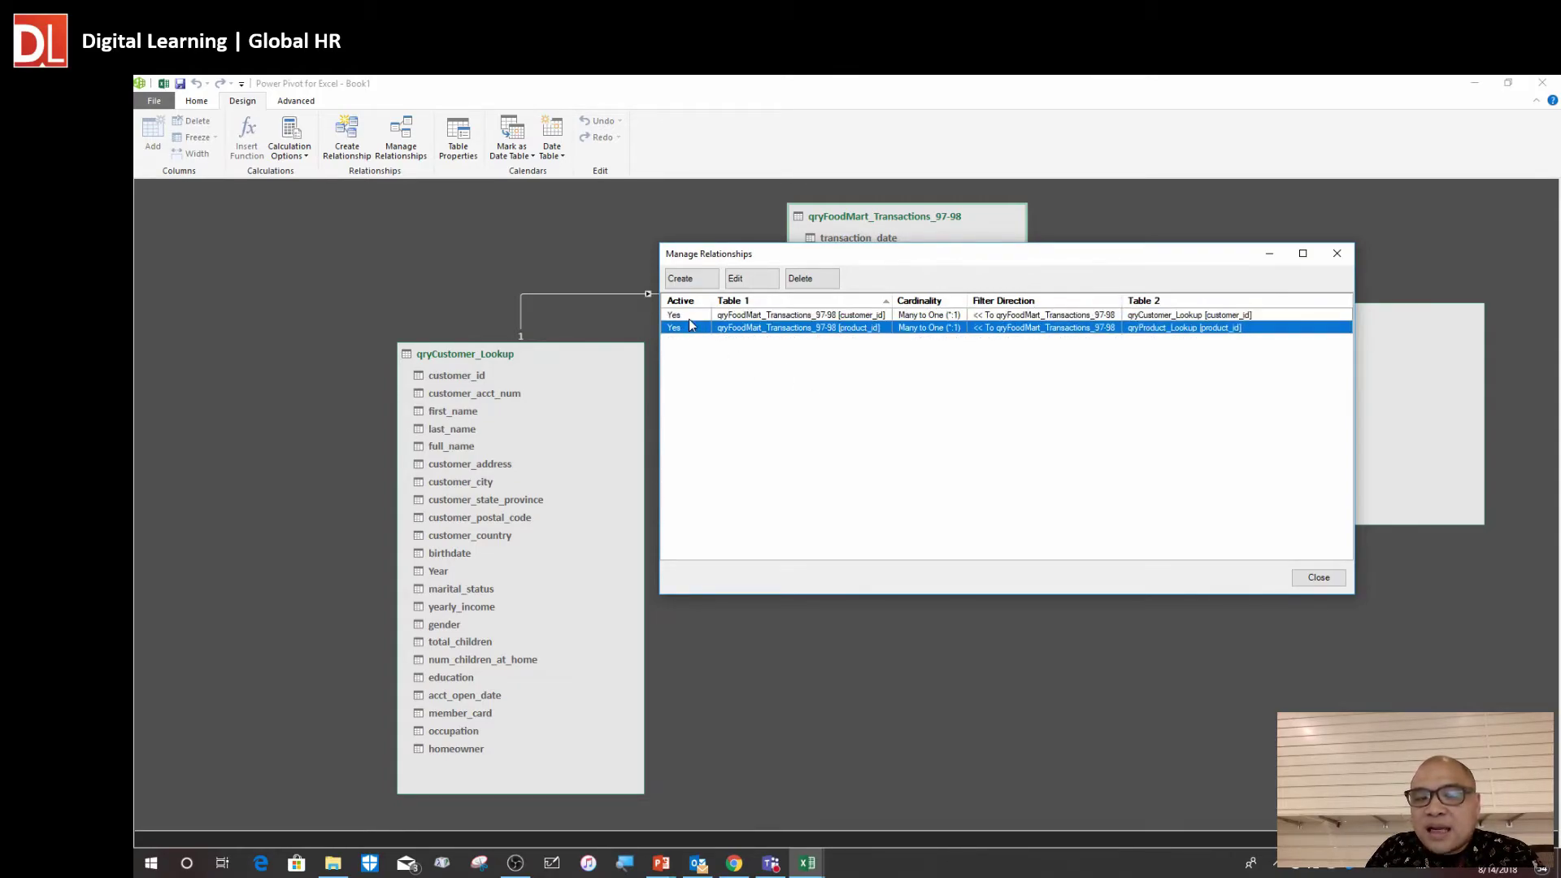
{"action": "left_click", "coordinate": [689, 320]}
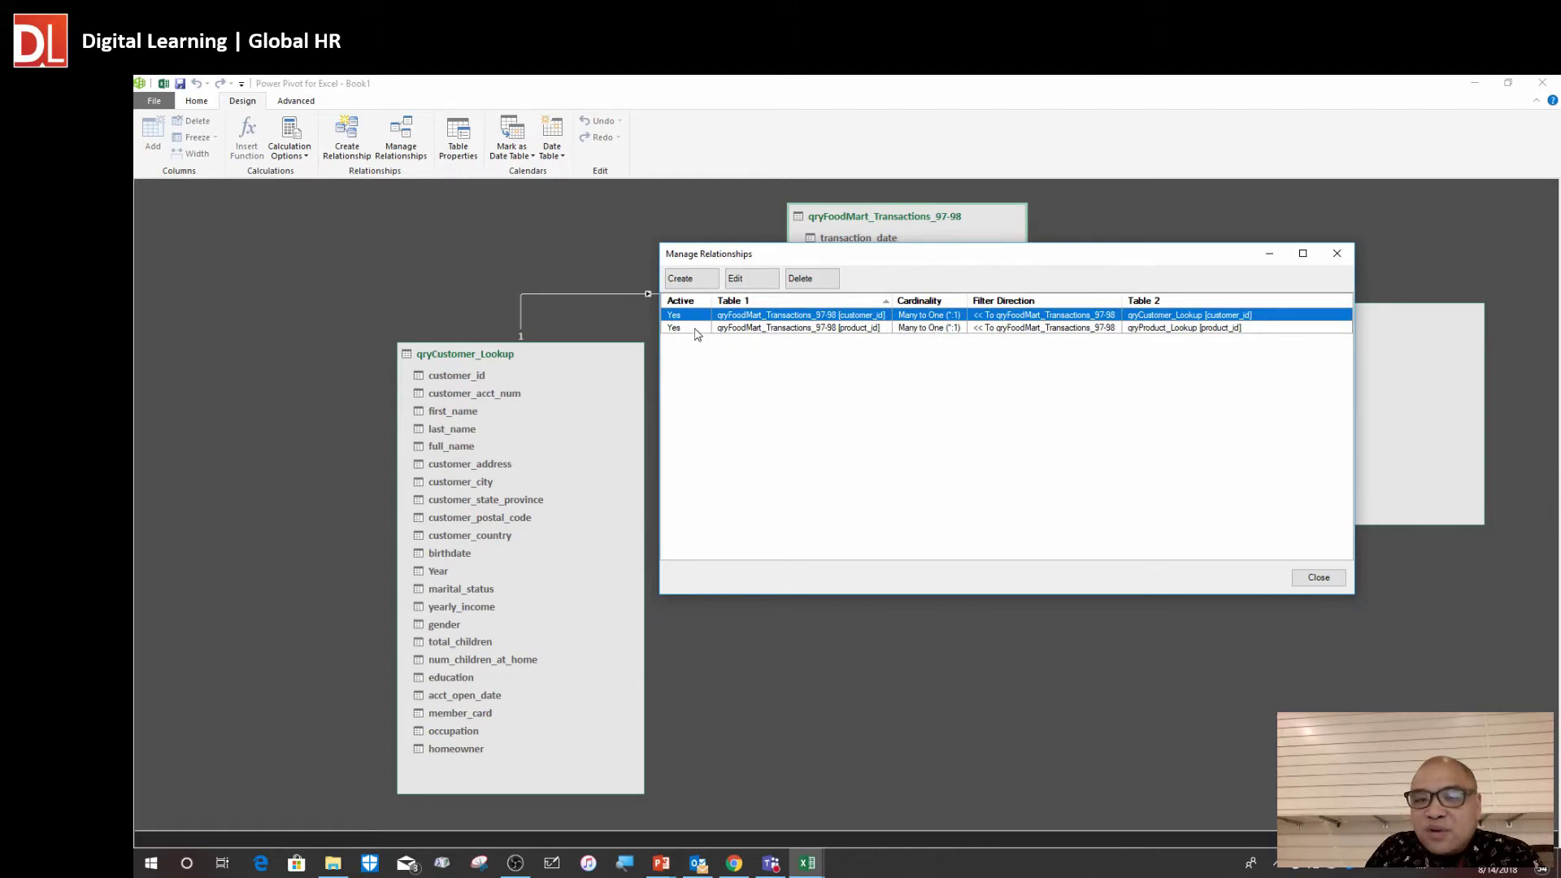
{"action": "left_click", "coordinate": [697, 329]}
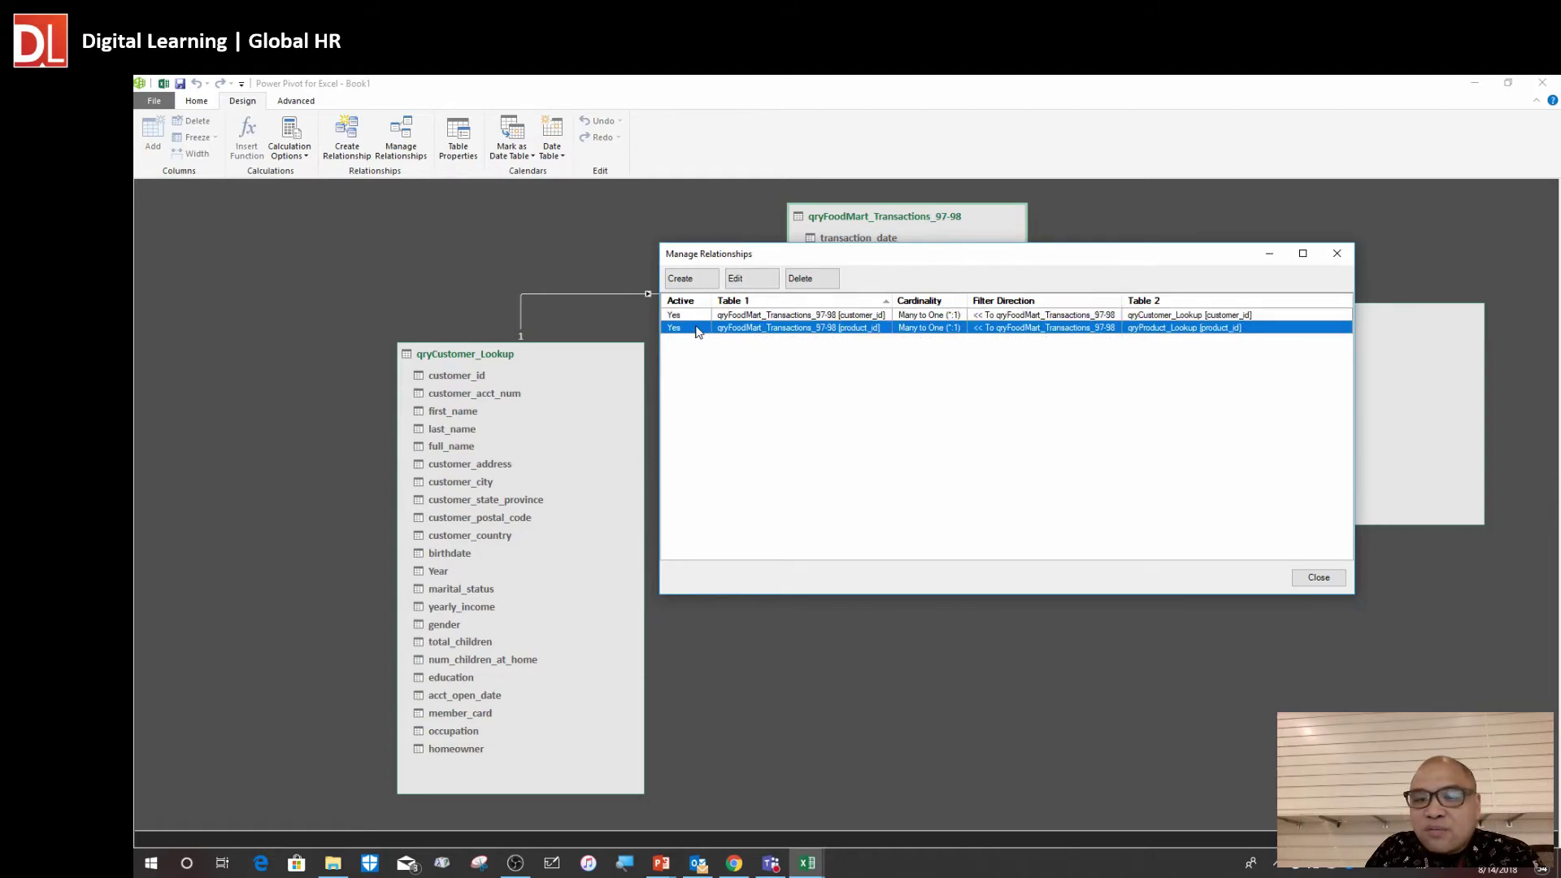
Compare the Table 1 and Table 2 entries of both relationships to examine which tables and fields they join
{"action": "left_click", "coordinate": [836, 317]}
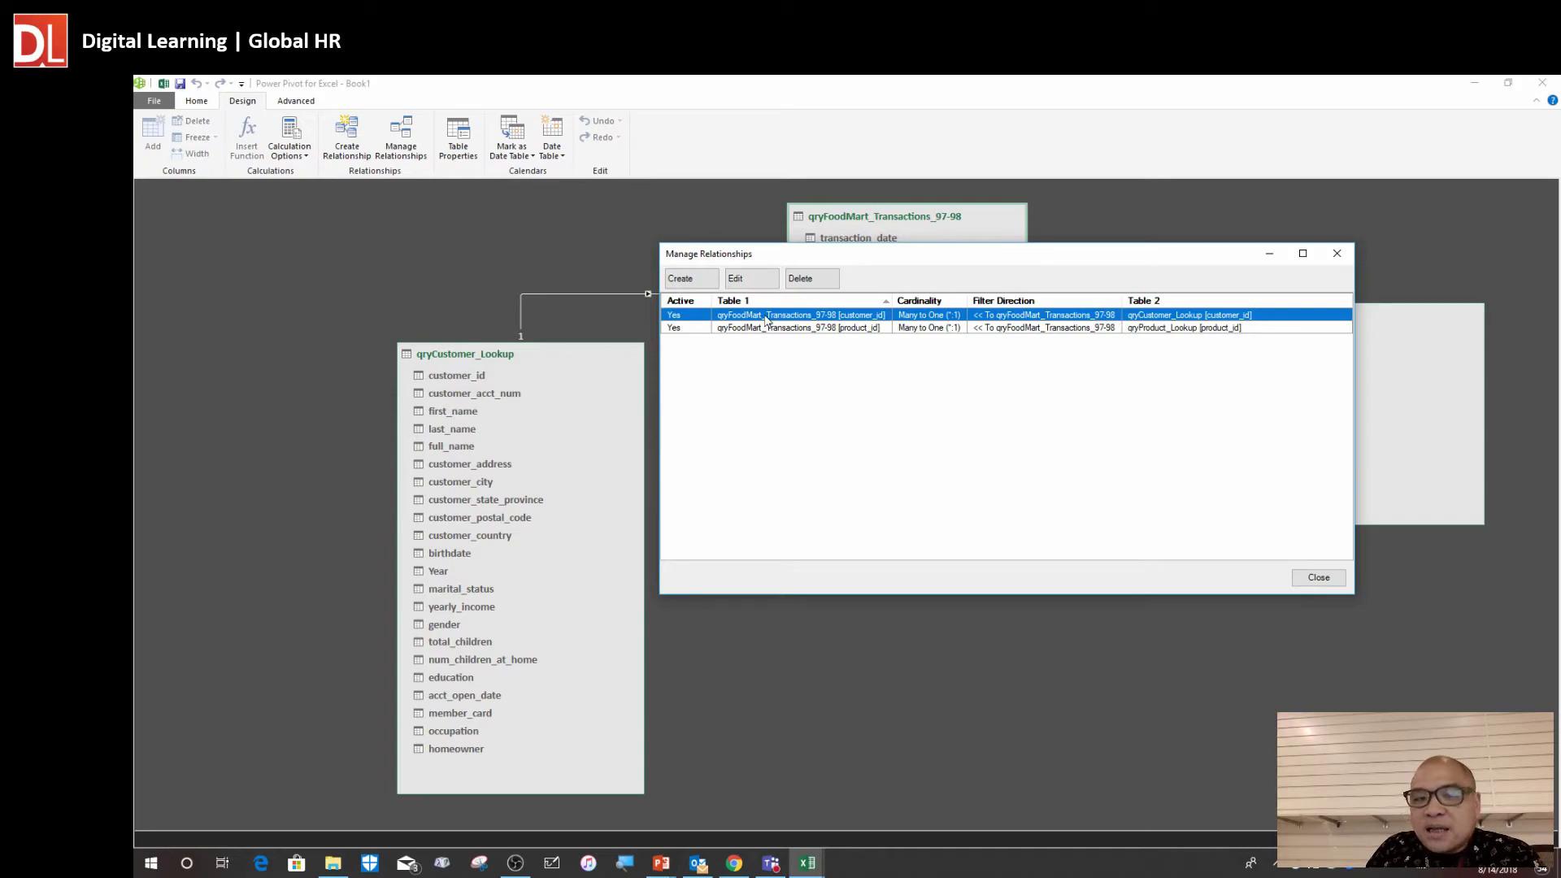
{"action": "left_click", "coordinate": [820, 332]}
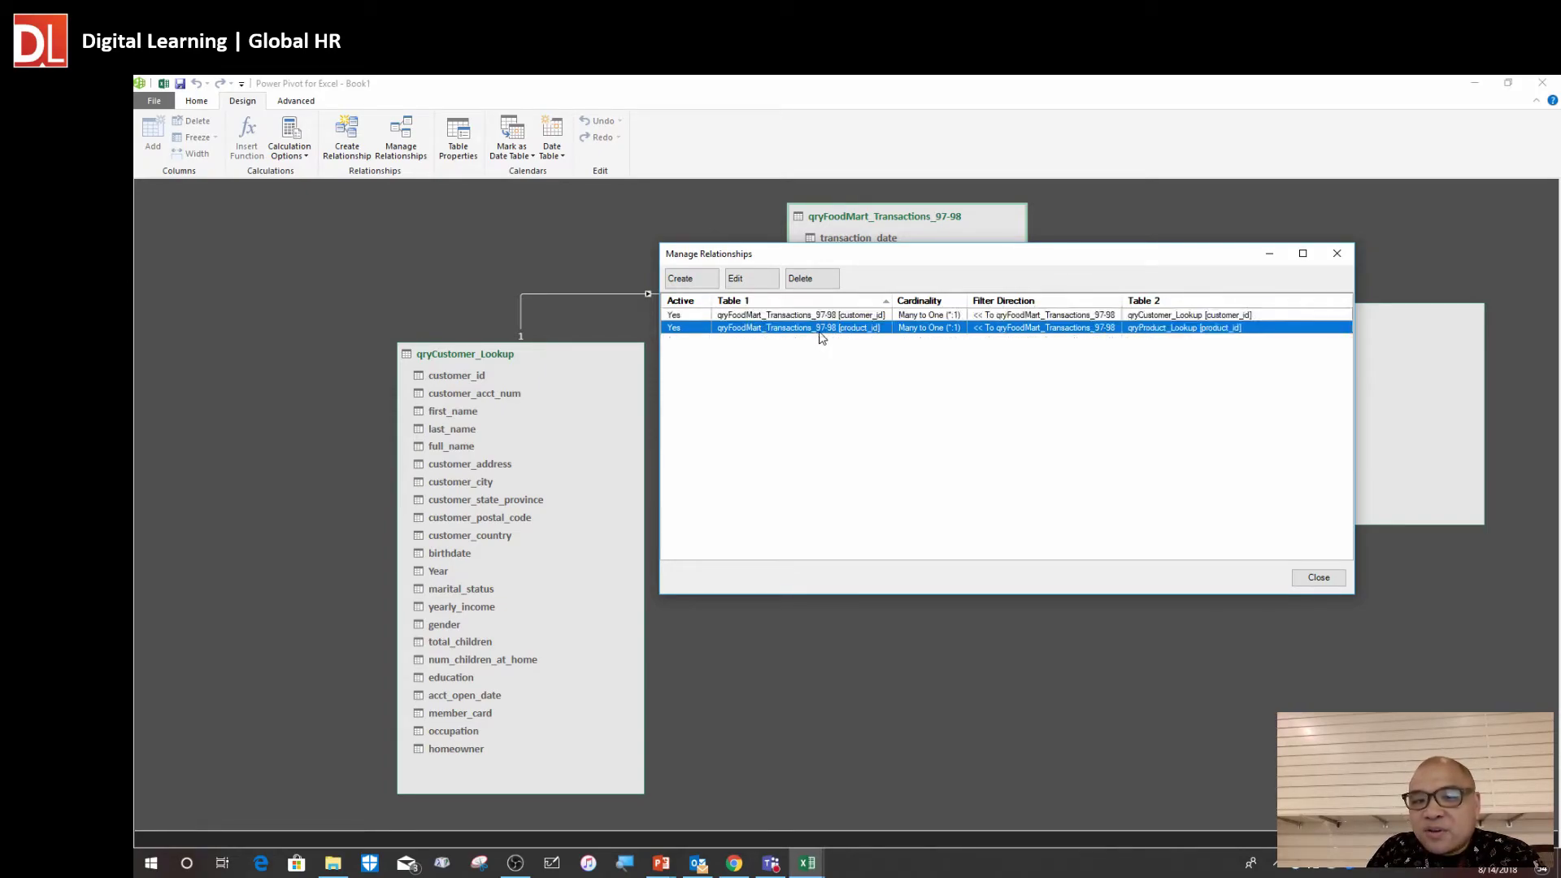
{"action": "left_click", "coordinate": [1193, 316]}
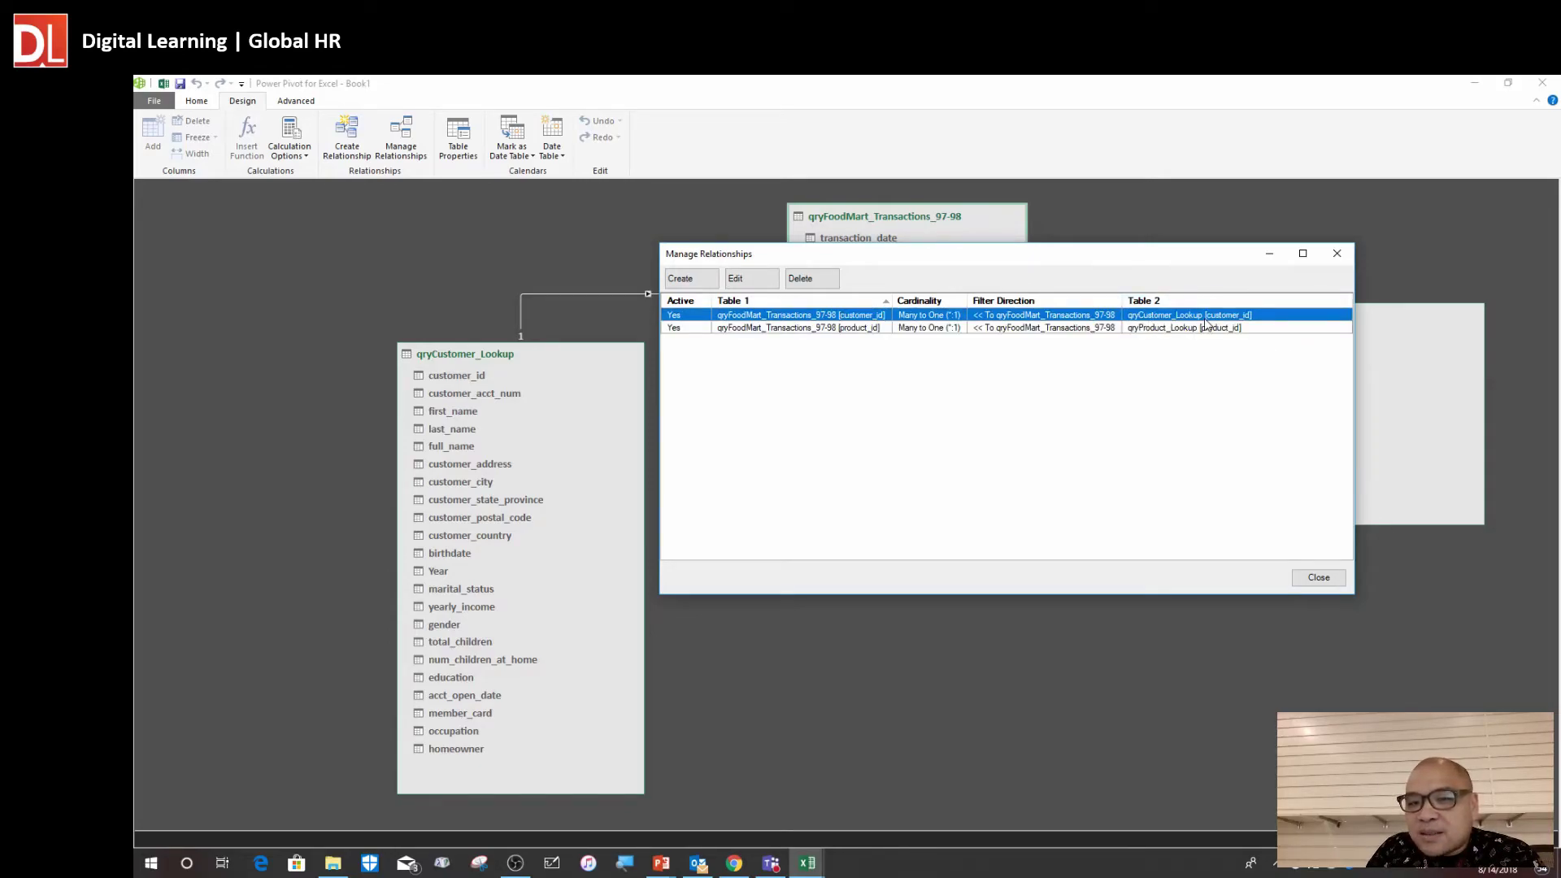
{"action": "left_click", "coordinate": [1176, 330]}
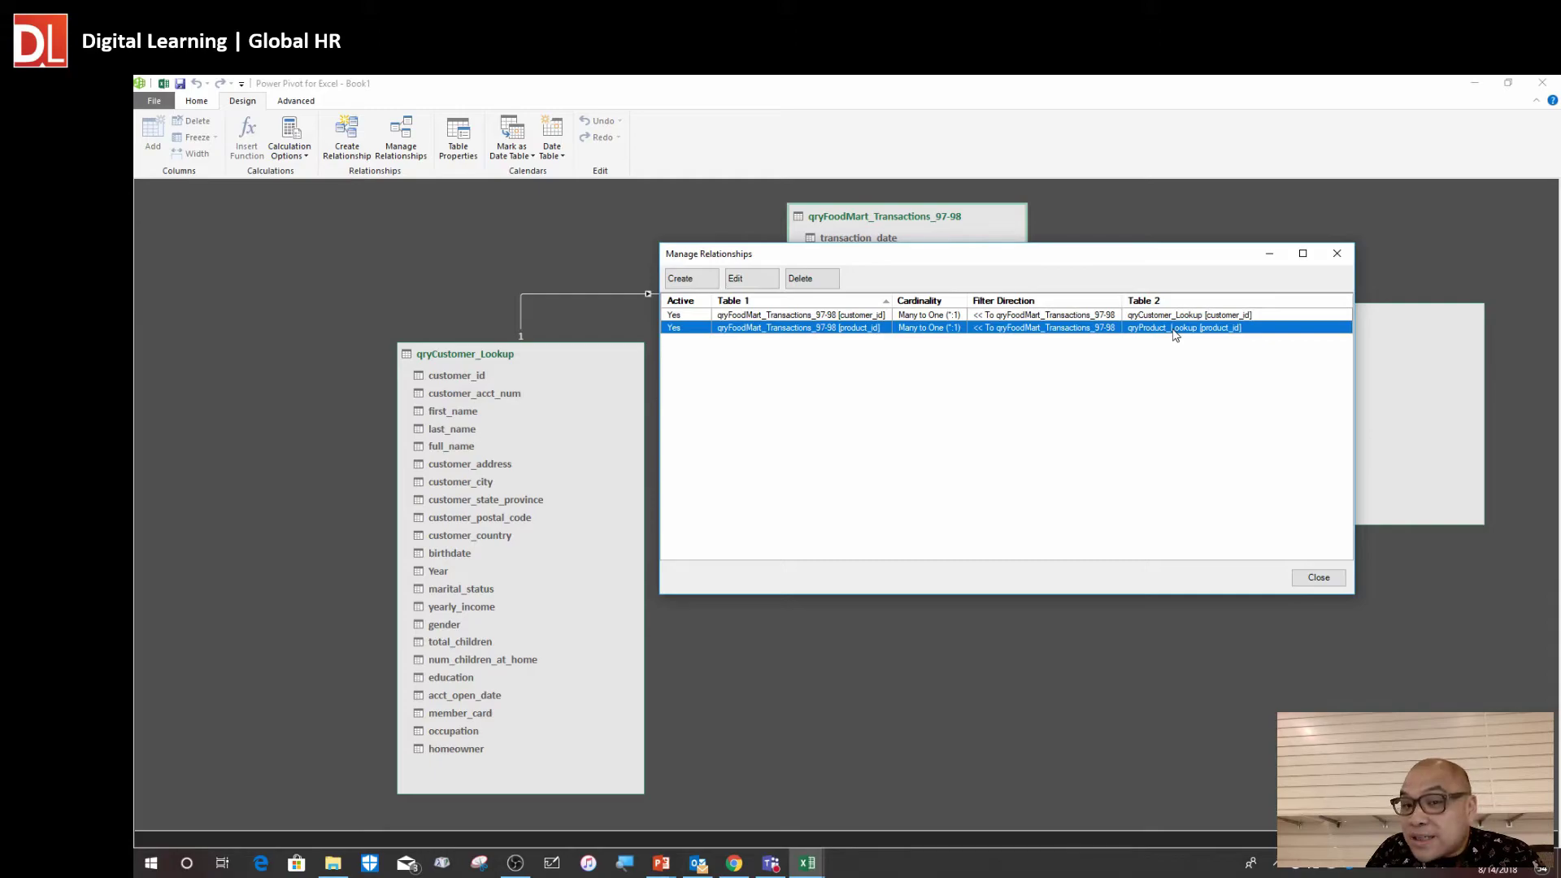
Examine the cardinality of both relationships against the diagram, and close the relationship list
{"action": "left_click", "coordinate": [943, 316]}
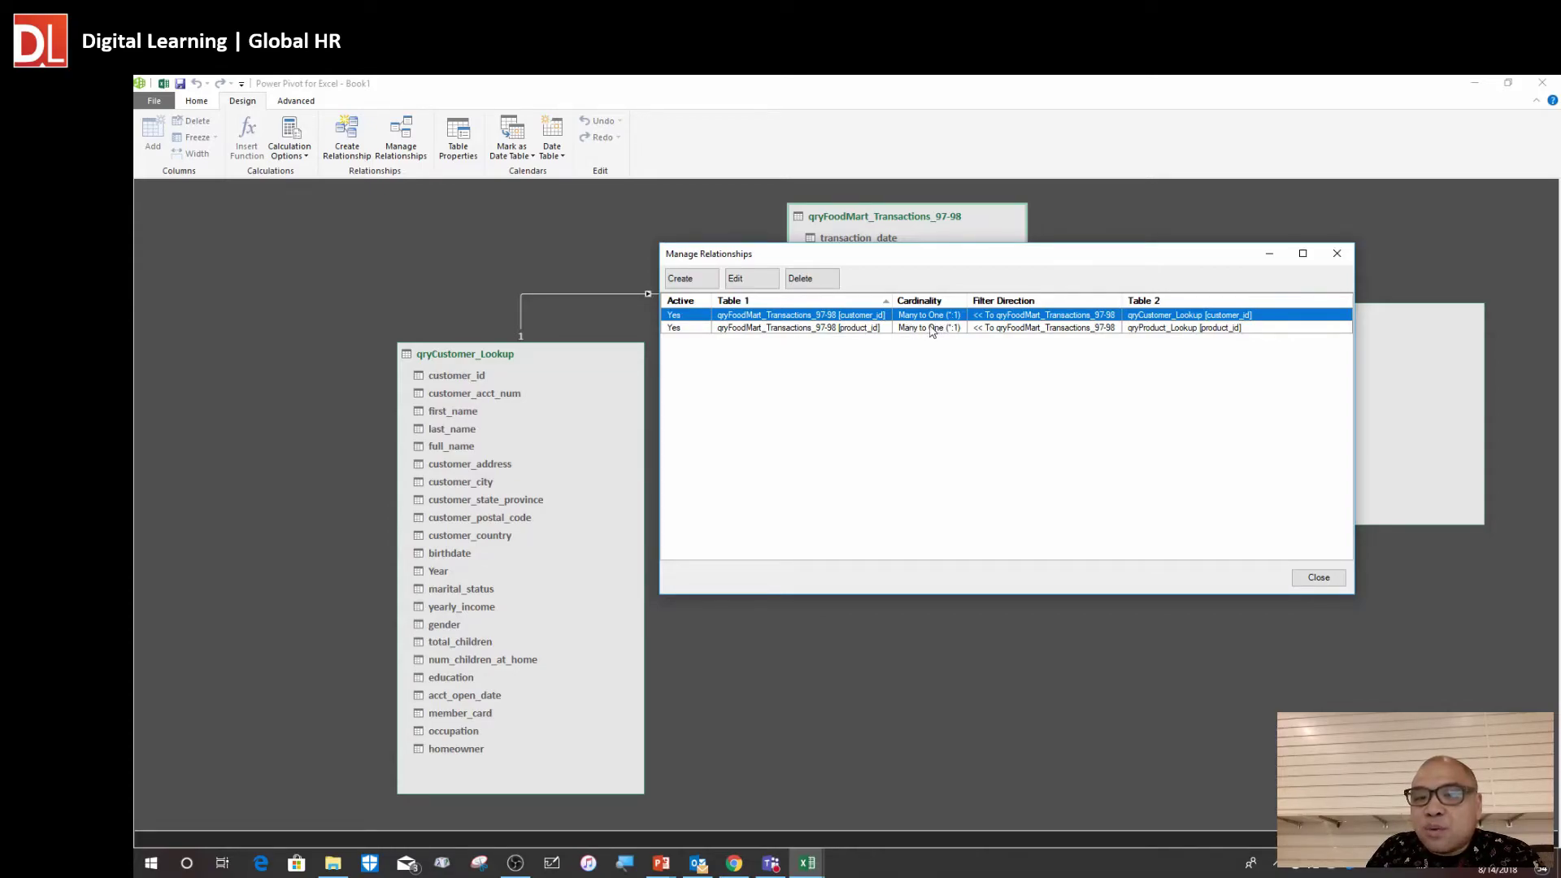
{"action": "left_click_drag", "start_coordinate": [976, 269], "coordinate": [1020, 473]}
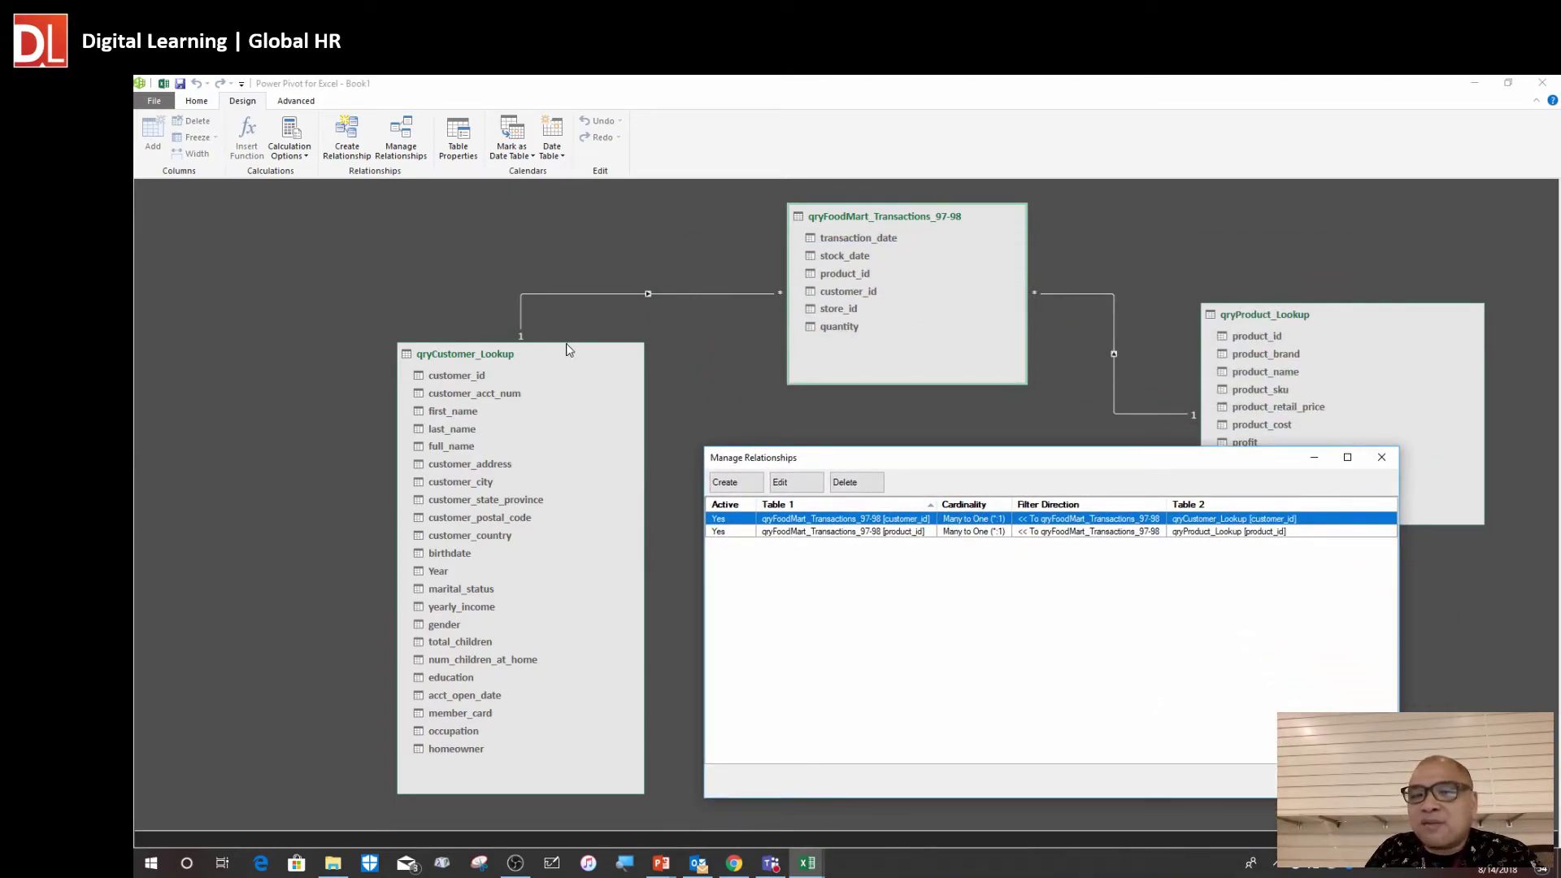
{"action": "left_click", "coordinate": [974, 532]}
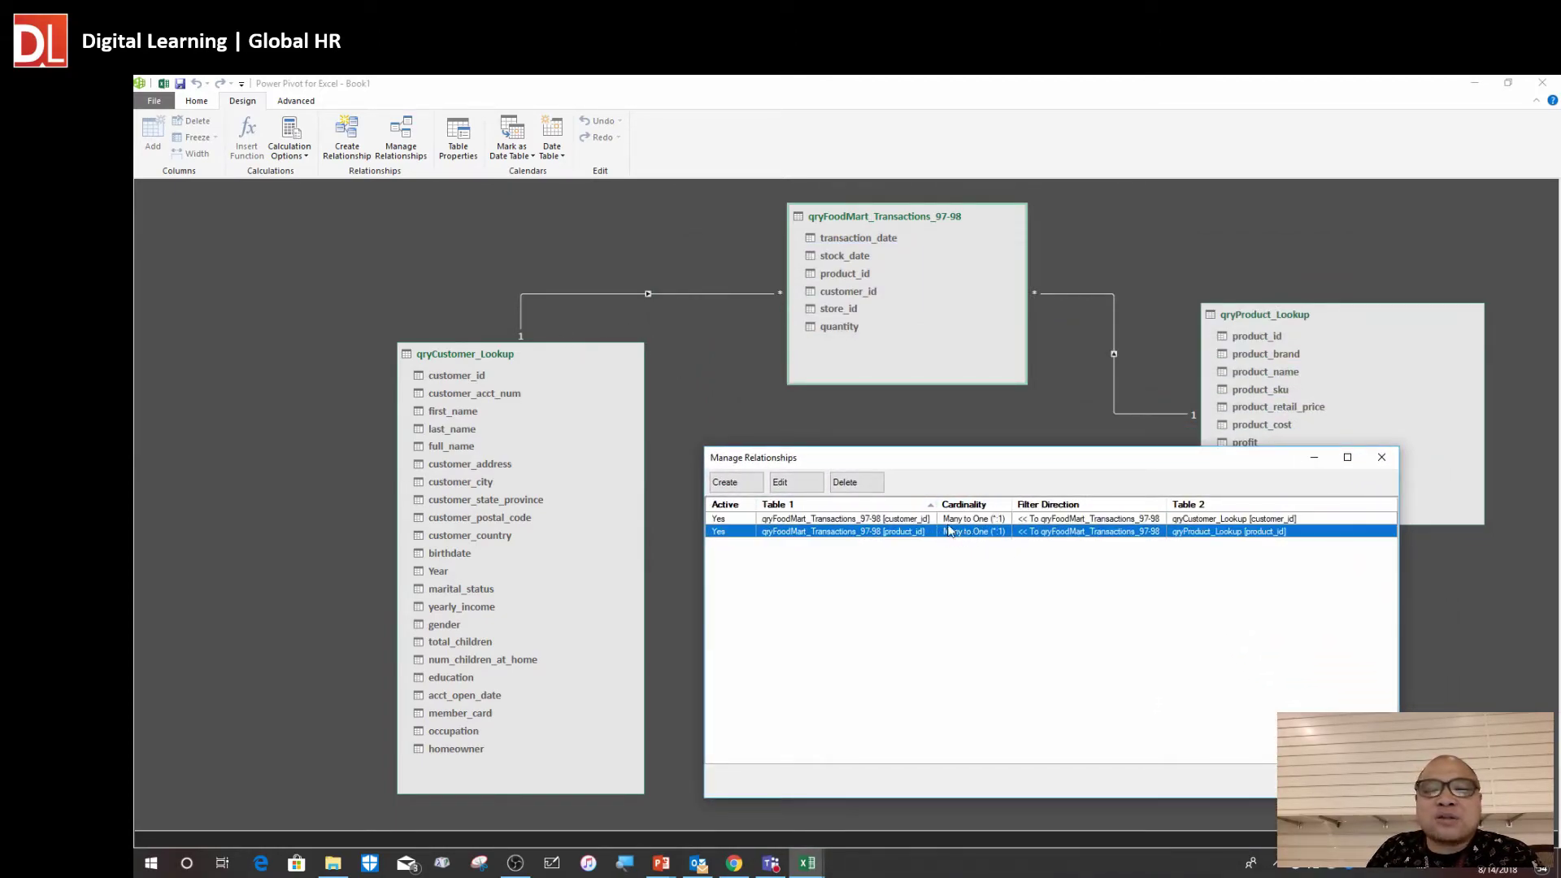
{"action": "left_click", "coordinate": [1383, 460]}
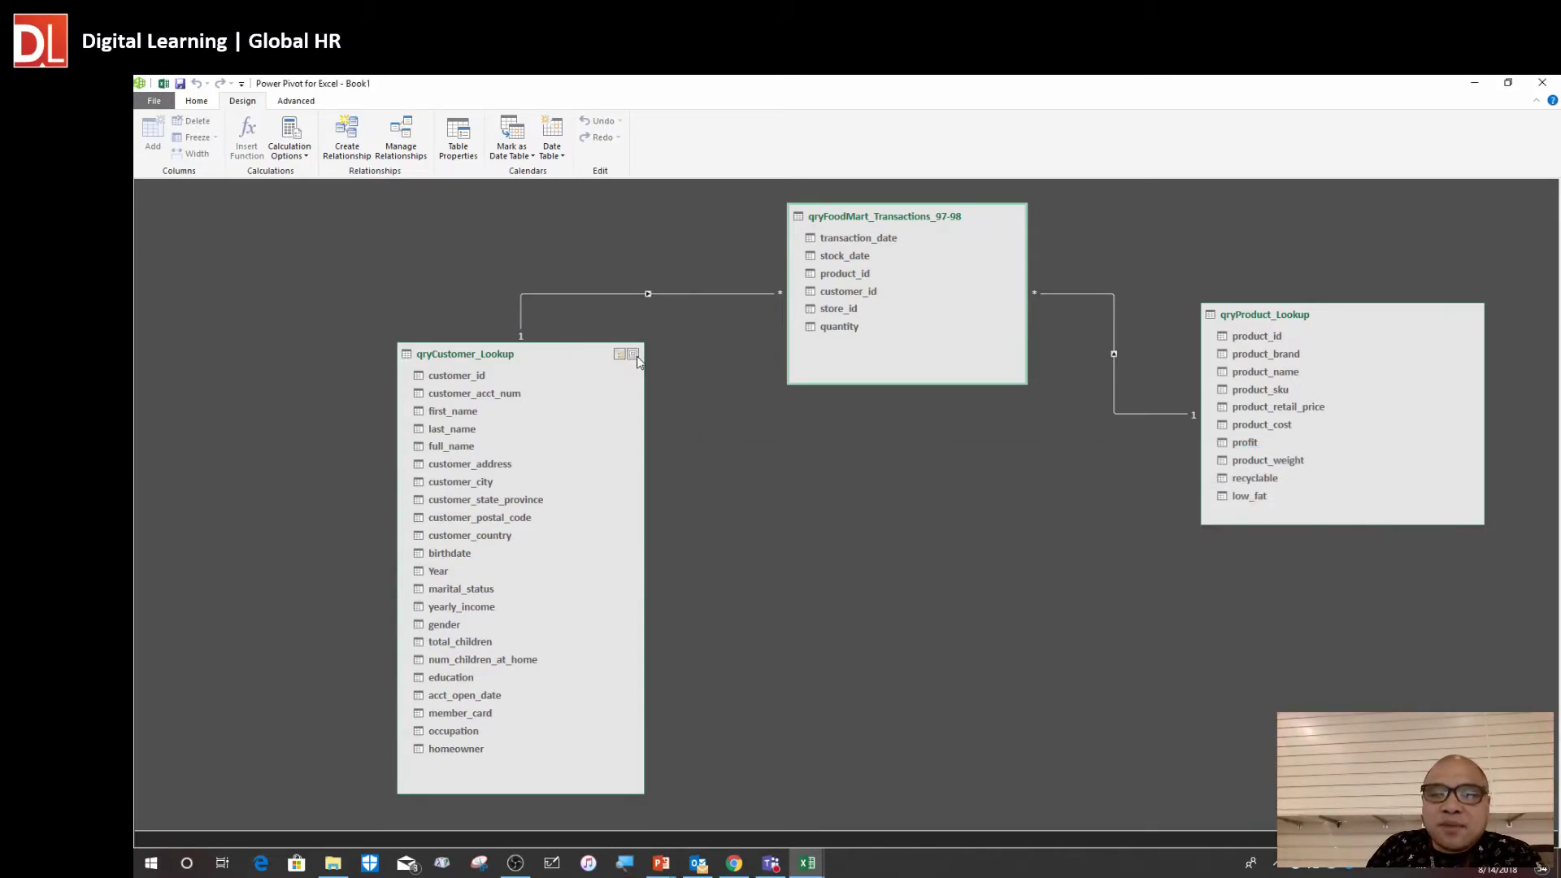
Move the customer lookup table outward, lower it and the transactions table slightly, and select customer_acct_num
{"action": "left_click_drag", "start_coordinate": [530, 360], "coordinate": [496, 366]}
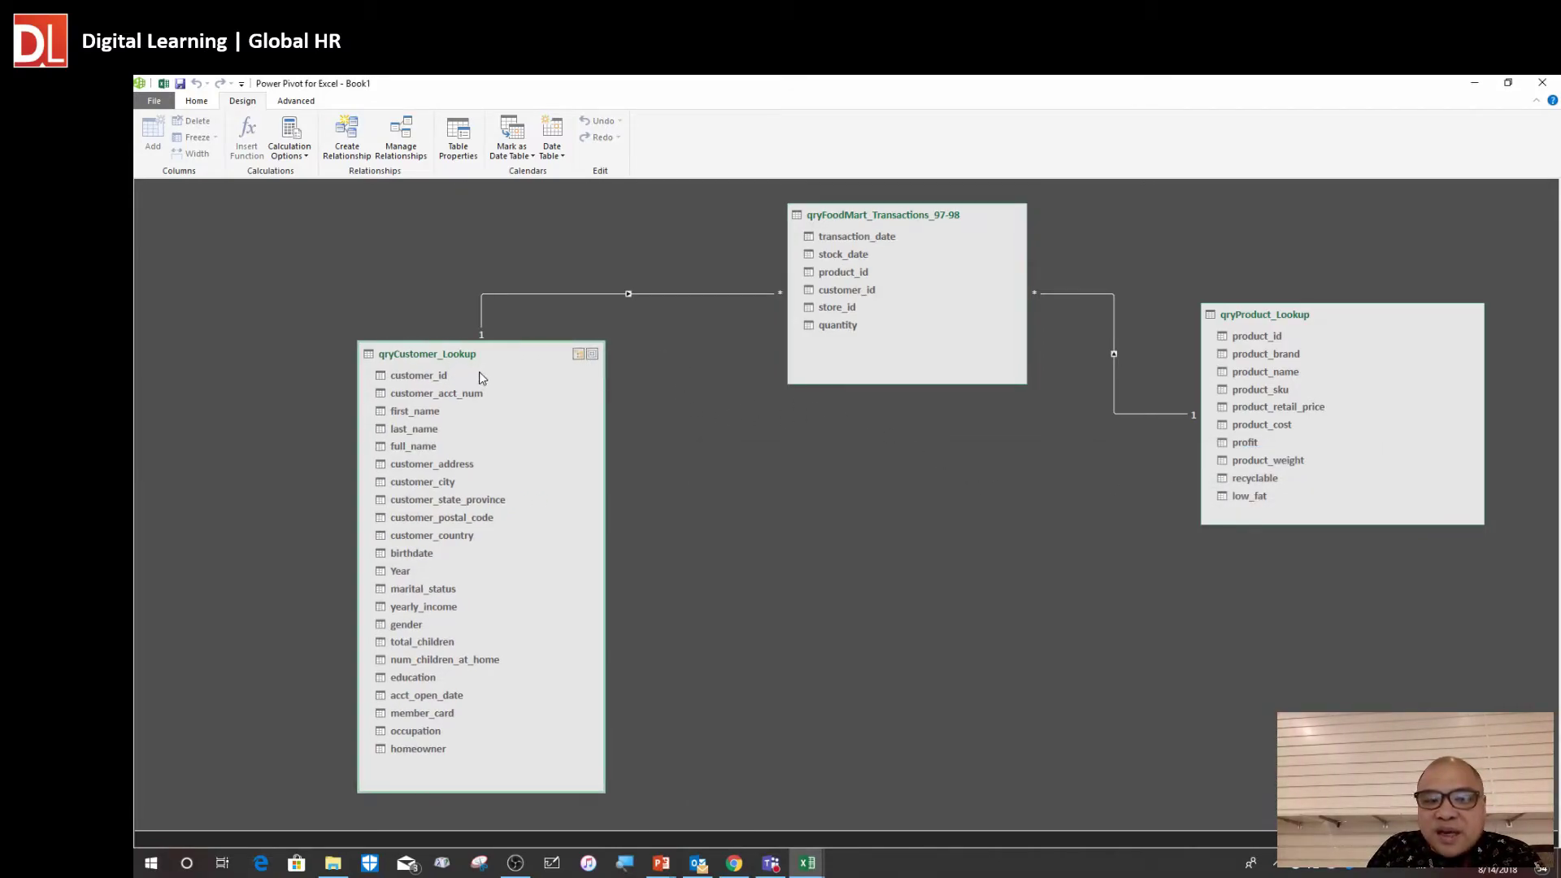
{"action": "left_click", "coordinate": [439, 392]}
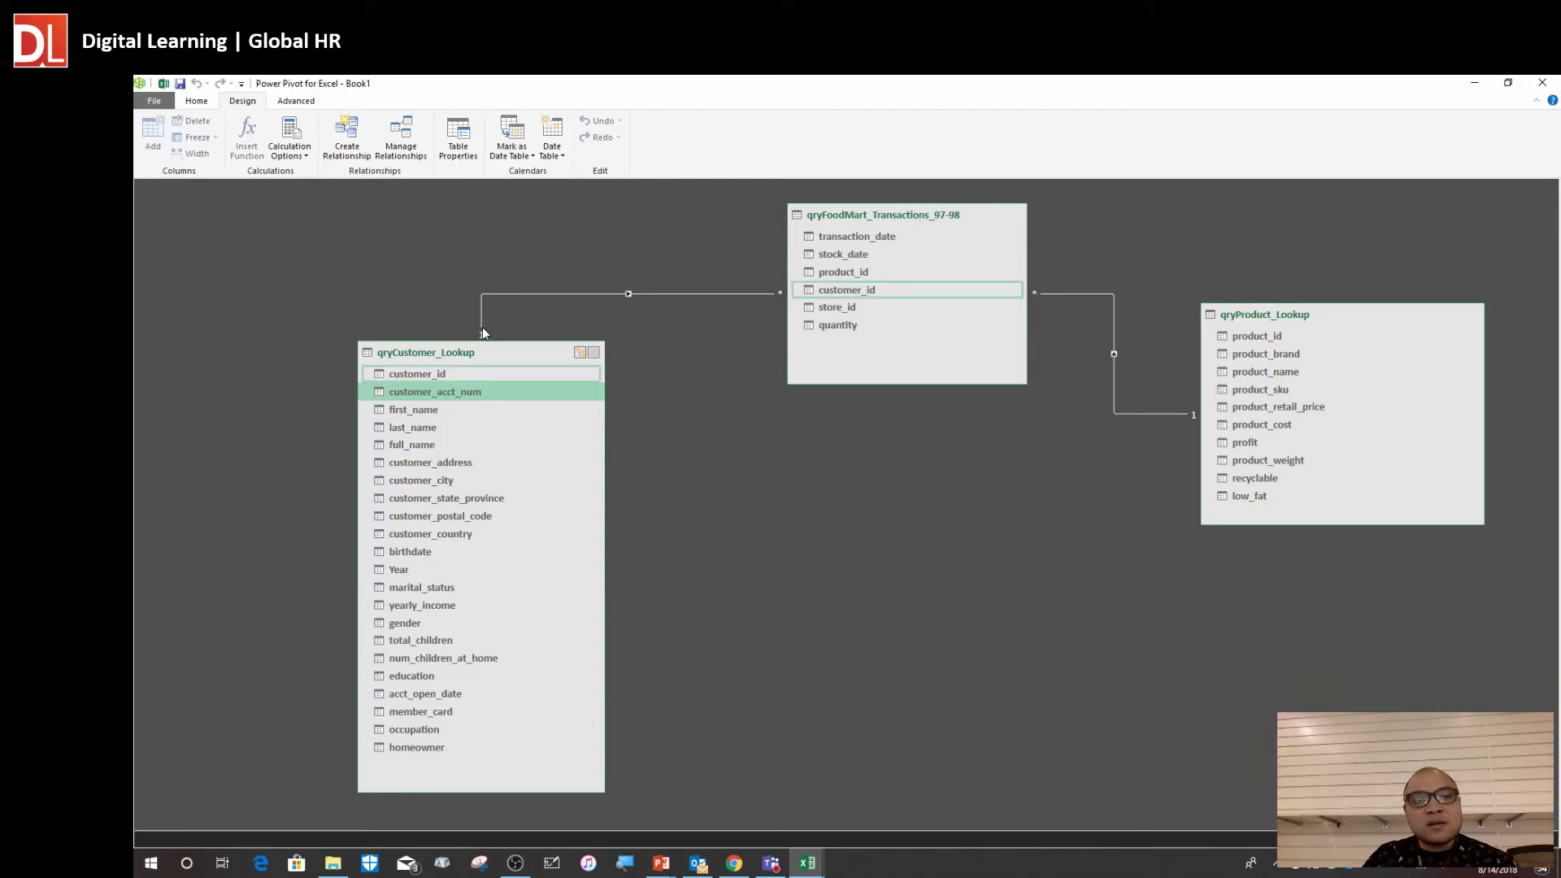
{"action": "left_click_drag", "start_coordinate": [488, 352], "coordinate": [490, 354]}
{"action": "left_click_drag", "start_coordinate": [865, 213], "coordinate": [867, 234]}
{"action": "left_click_drag", "start_coordinate": [488, 357], "coordinate": [497, 382]}
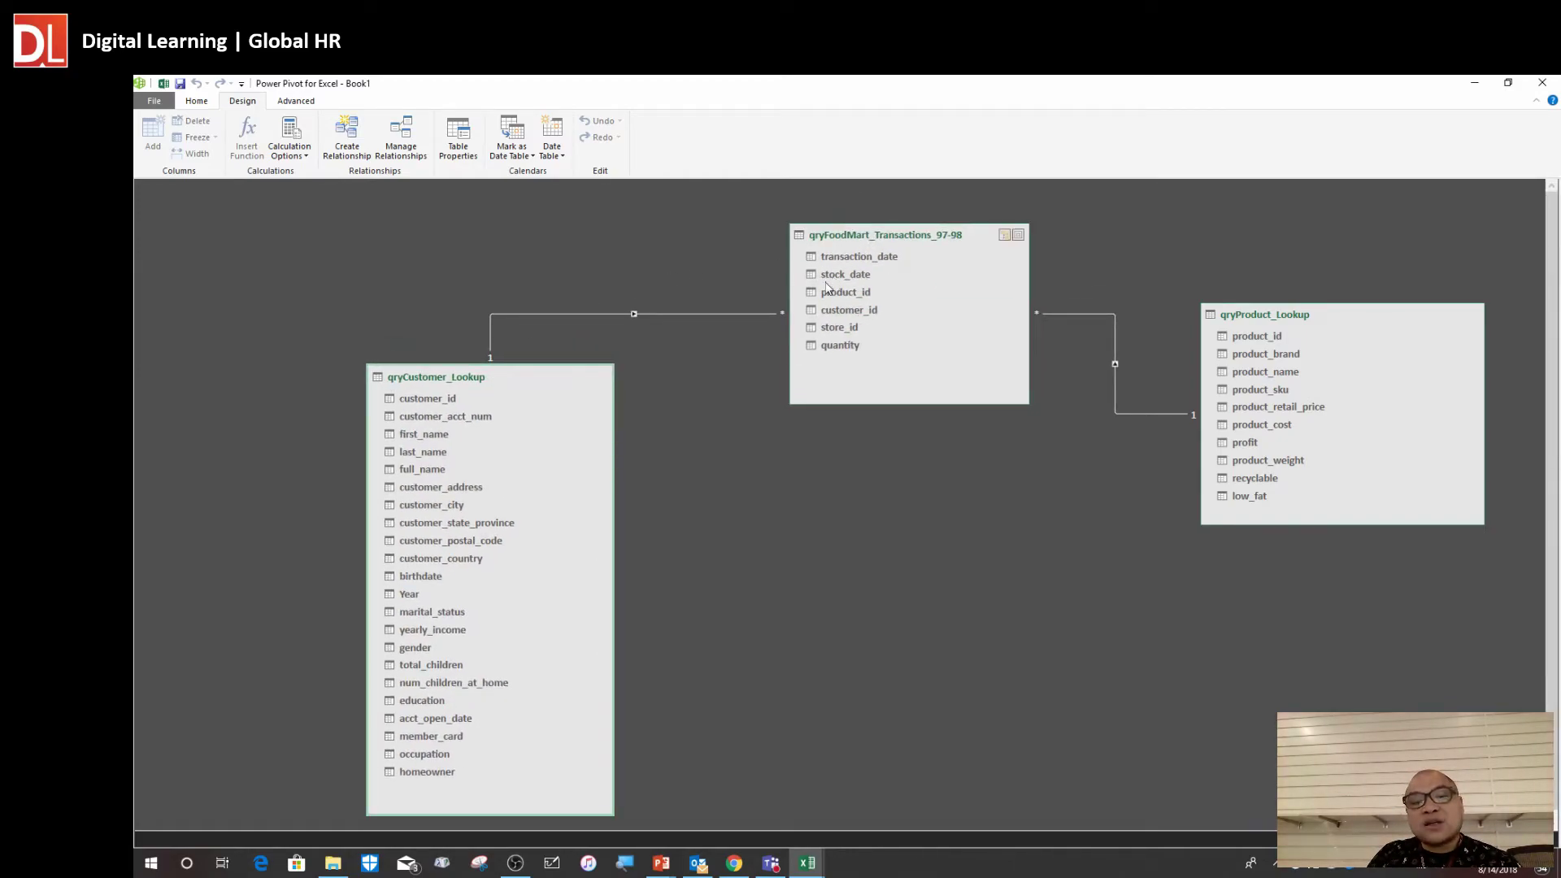
{"action": "left_click", "coordinate": [480, 421]}
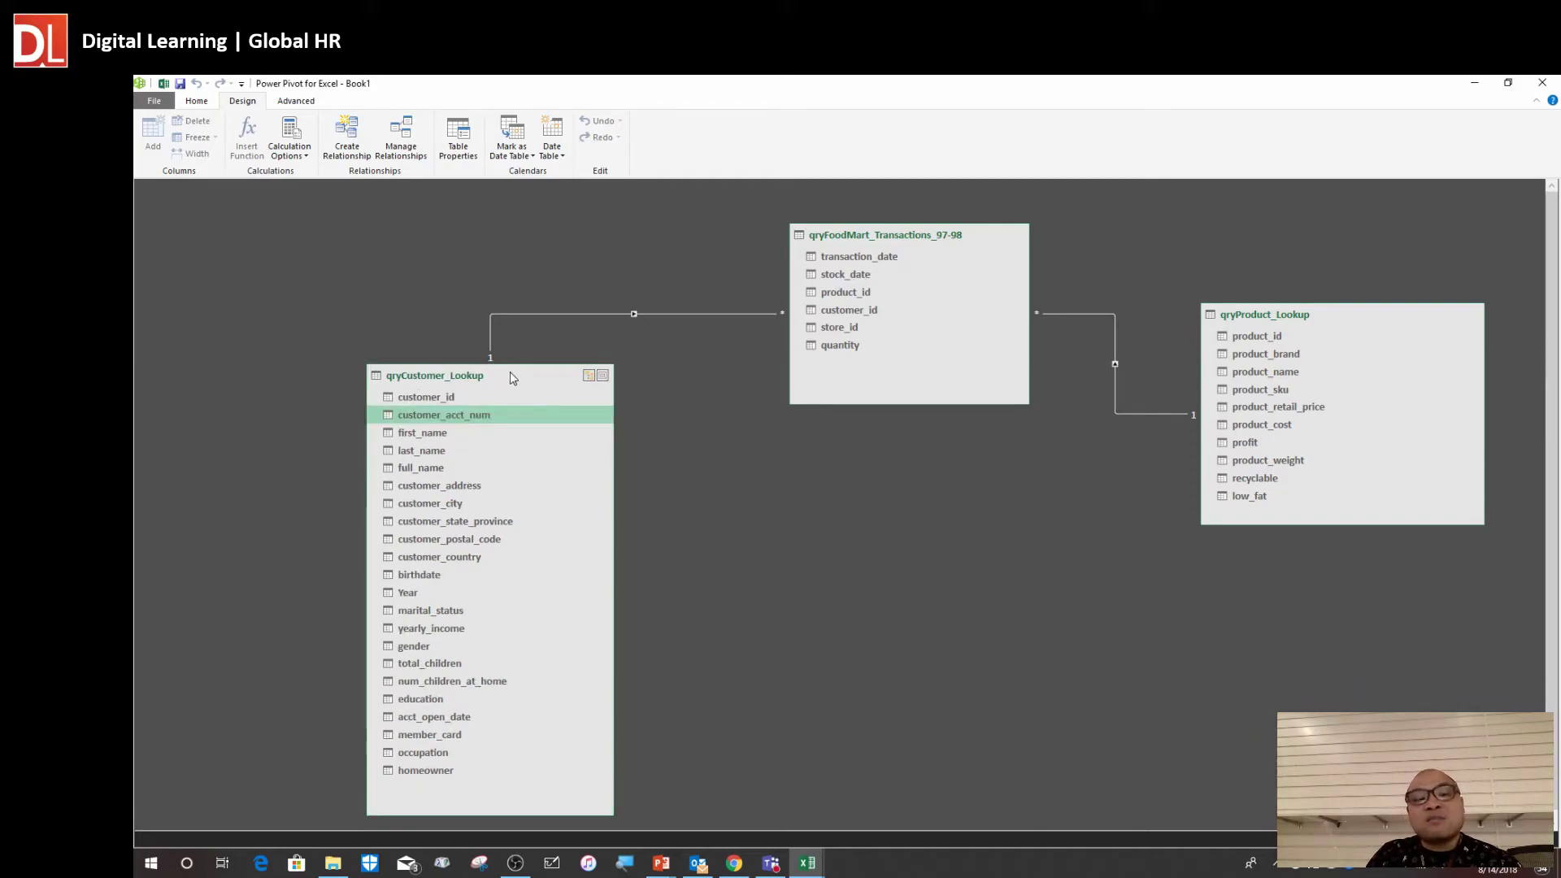
Move the transactions table closer to the customer lookup table and raise the product lookup table
{"action": "mouse_move", "coordinate": [772, 319]}
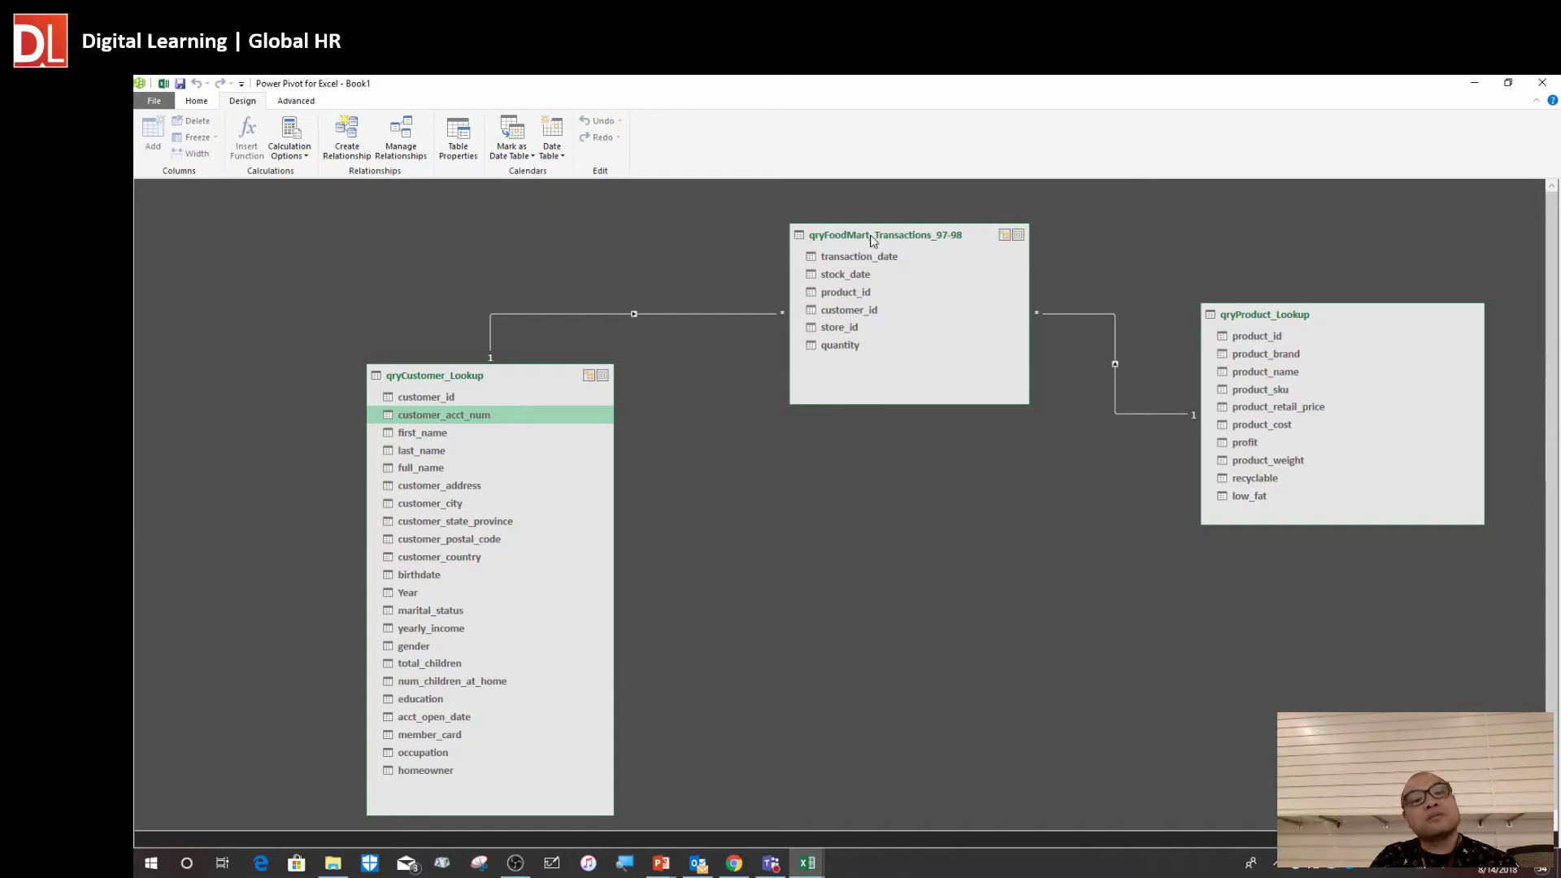
{"action": "left_click_drag", "start_coordinate": [873, 236], "coordinate": [819, 231]}
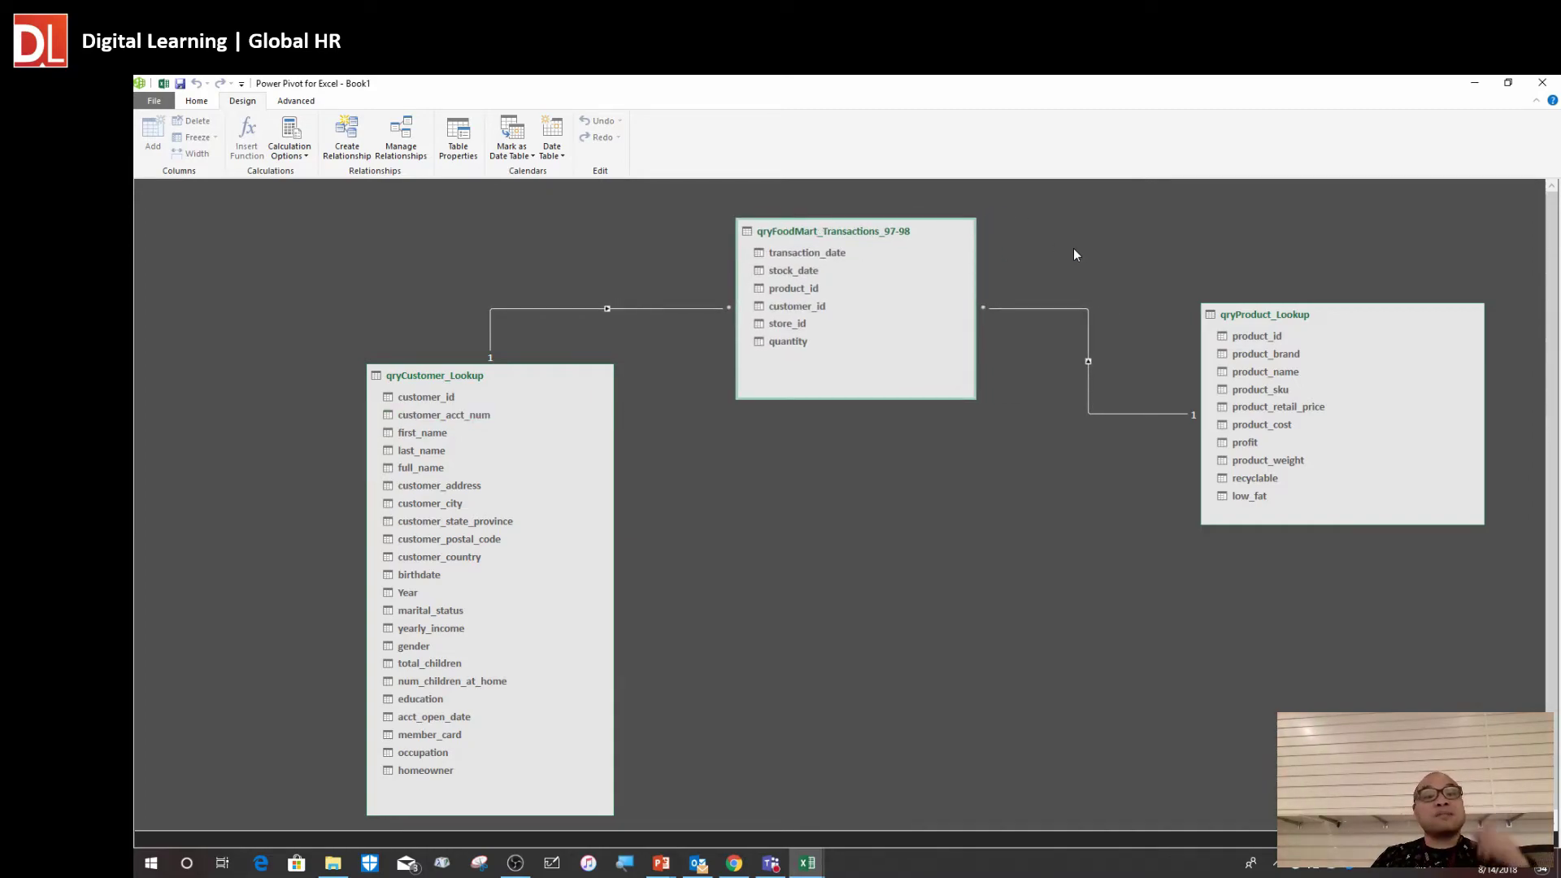
{"action": "left_click_drag", "start_coordinate": [1280, 315], "coordinate": [1312, 272]}
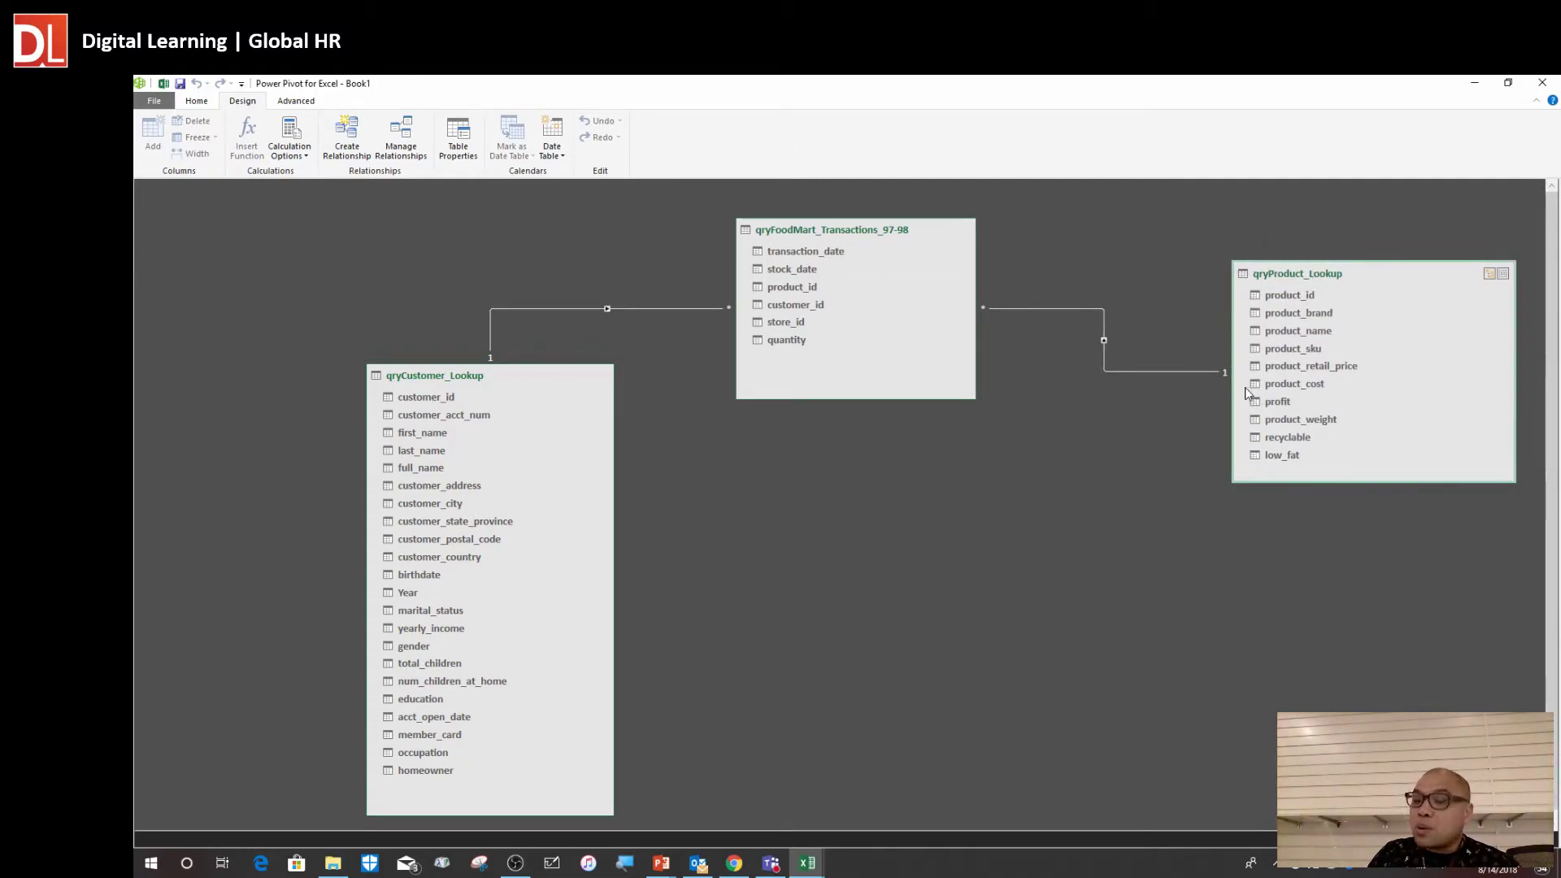
{"action": "left_click_drag", "start_coordinate": [1306, 278], "coordinate": [1263, 268]}
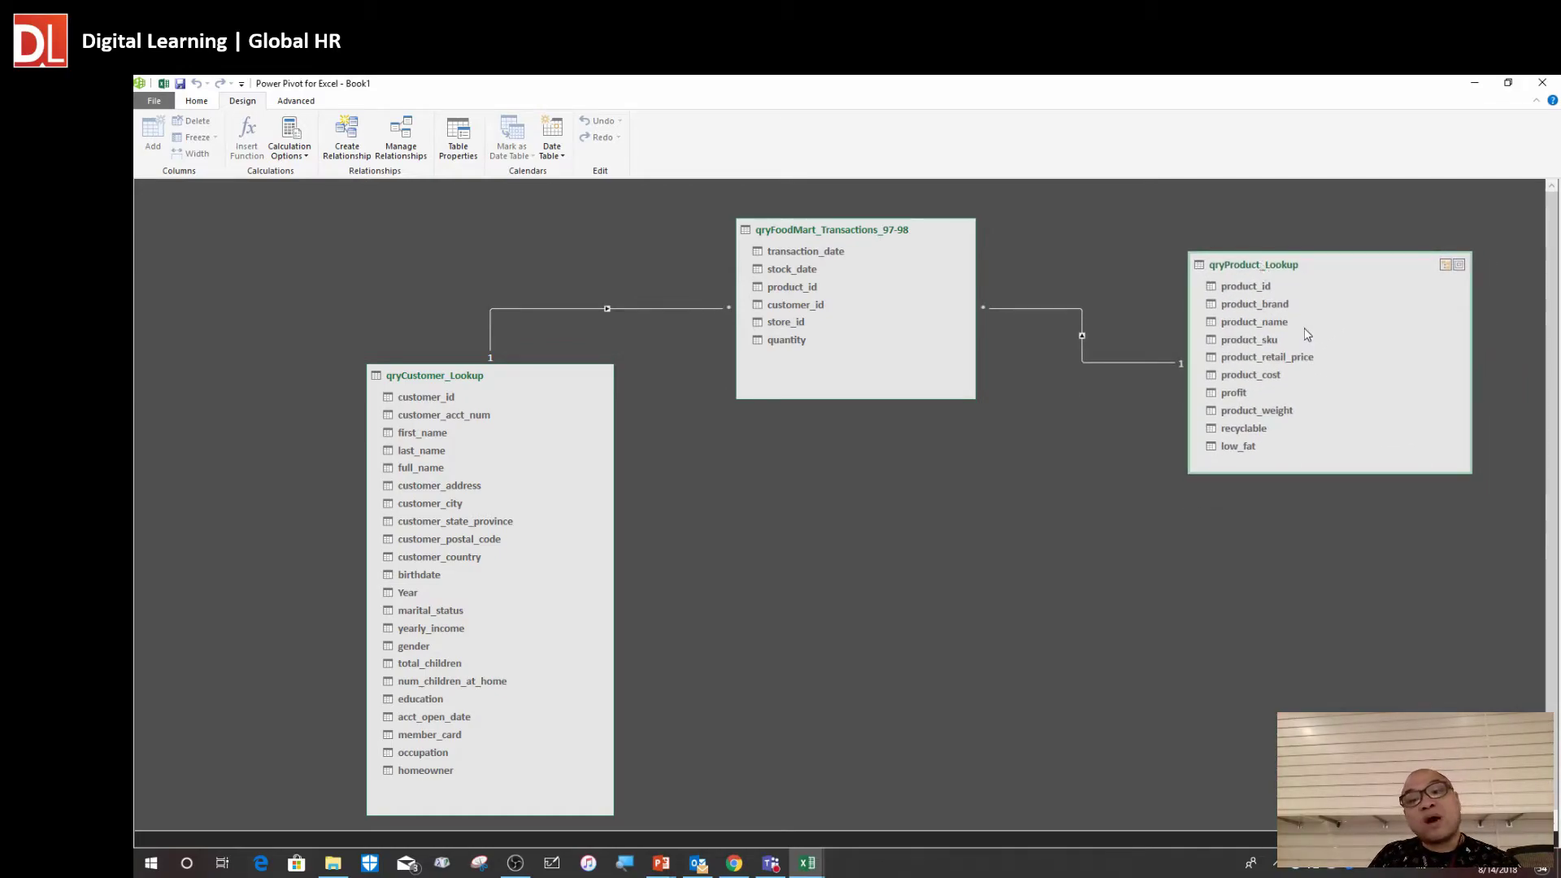
Select product_id in the product lookup table, and place that table lower and nearer to the transactions table
{"action": "left_click", "coordinate": [1243, 286]}
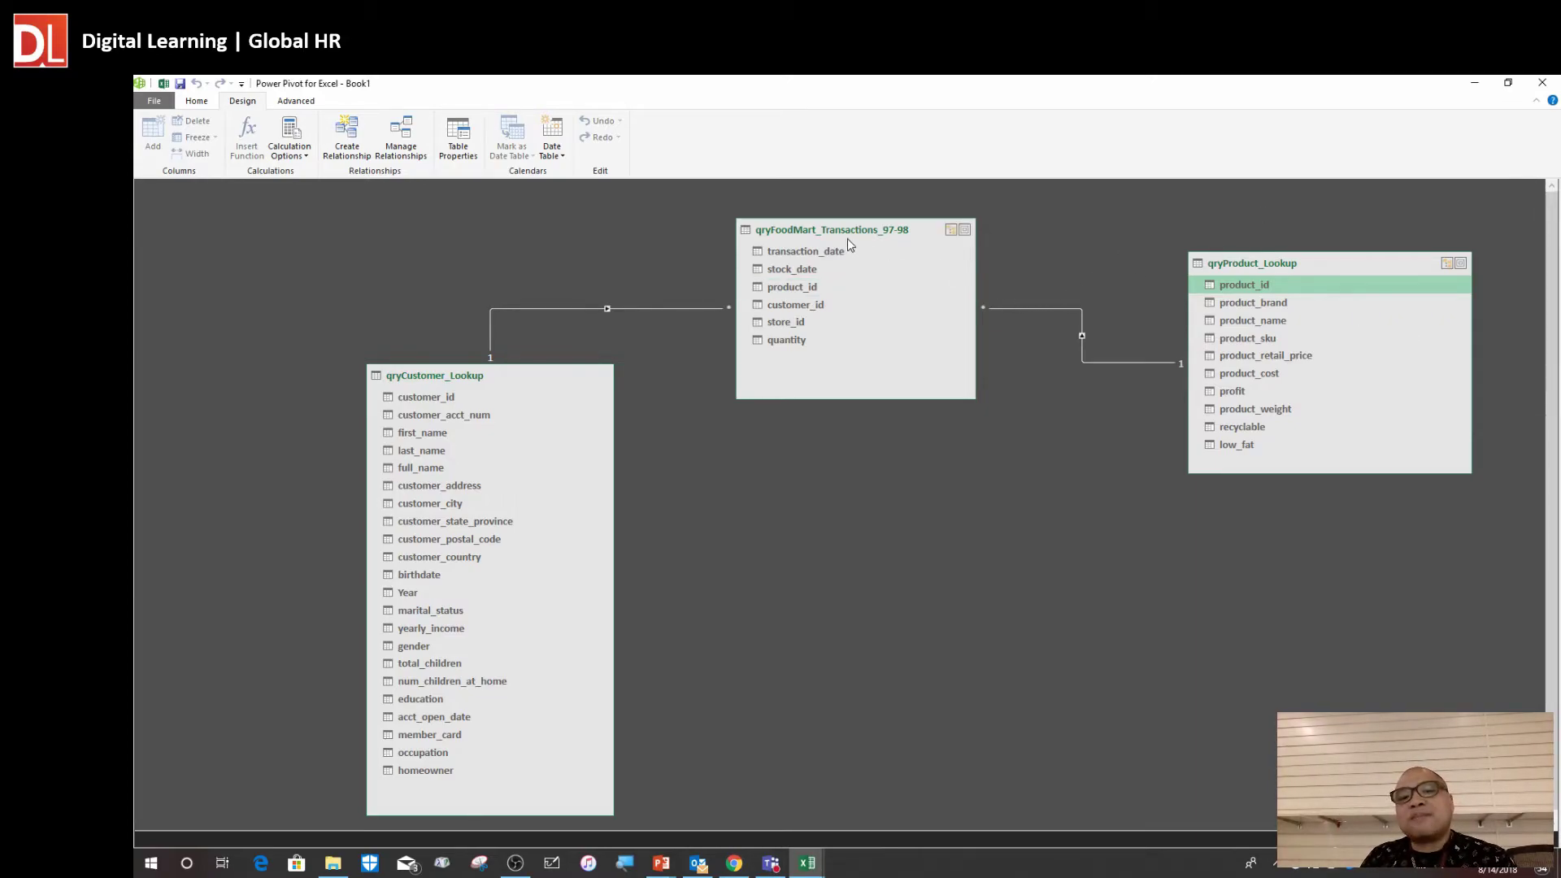
{"action": "left_click_drag", "start_coordinate": [848, 242], "coordinate": [854, 239]}
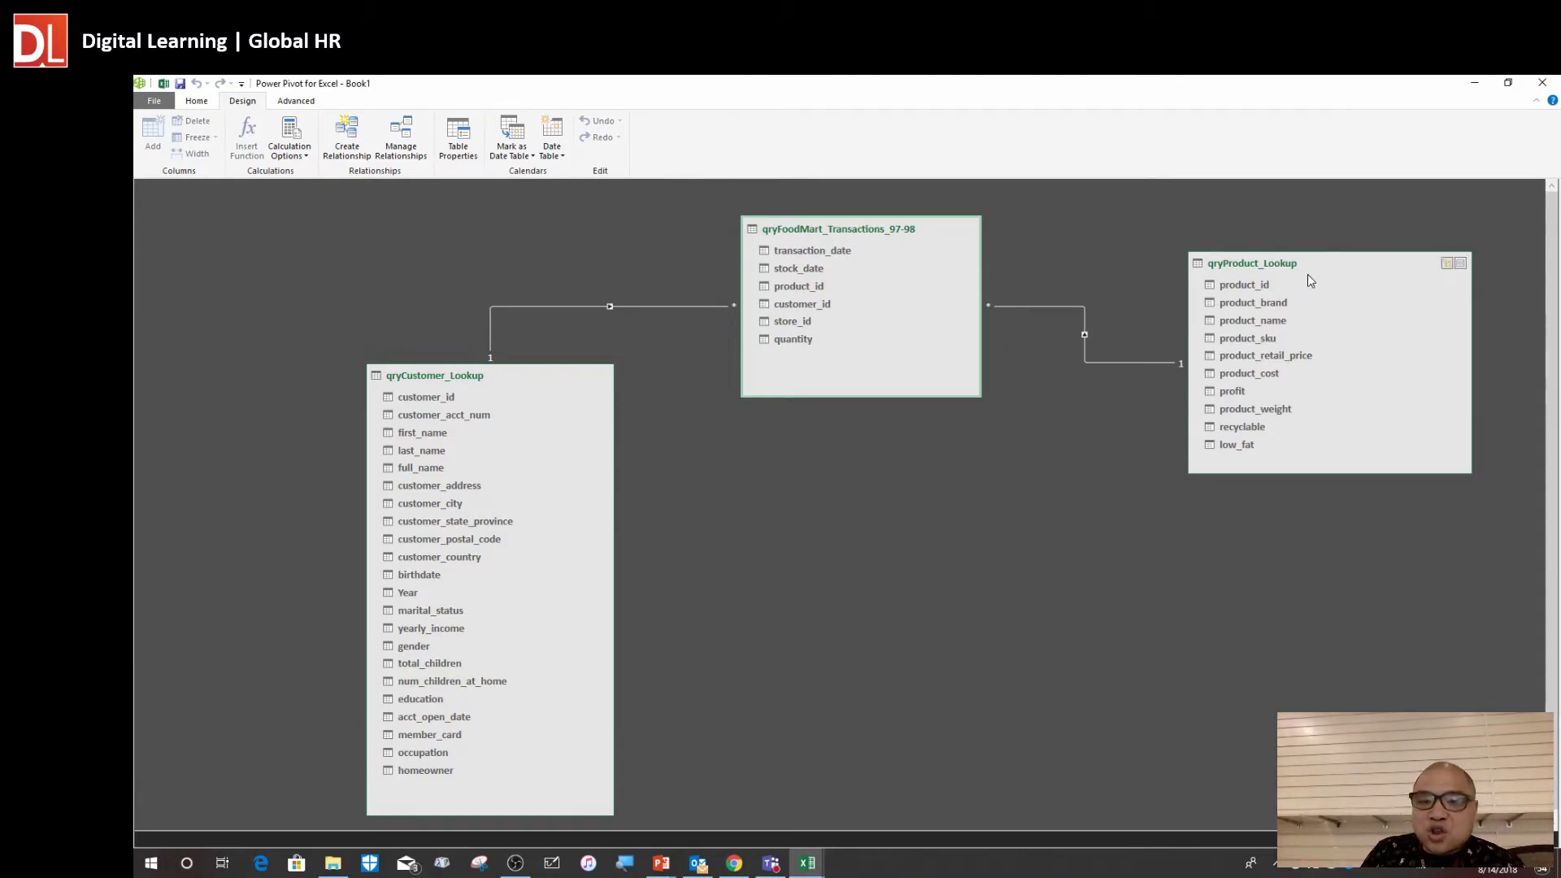
{"action": "left_click", "coordinate": [1128, 361]}
{"action": "left_click_drag", "start_coordinate": [1244, 273], "coordinate": [1224, 330]}
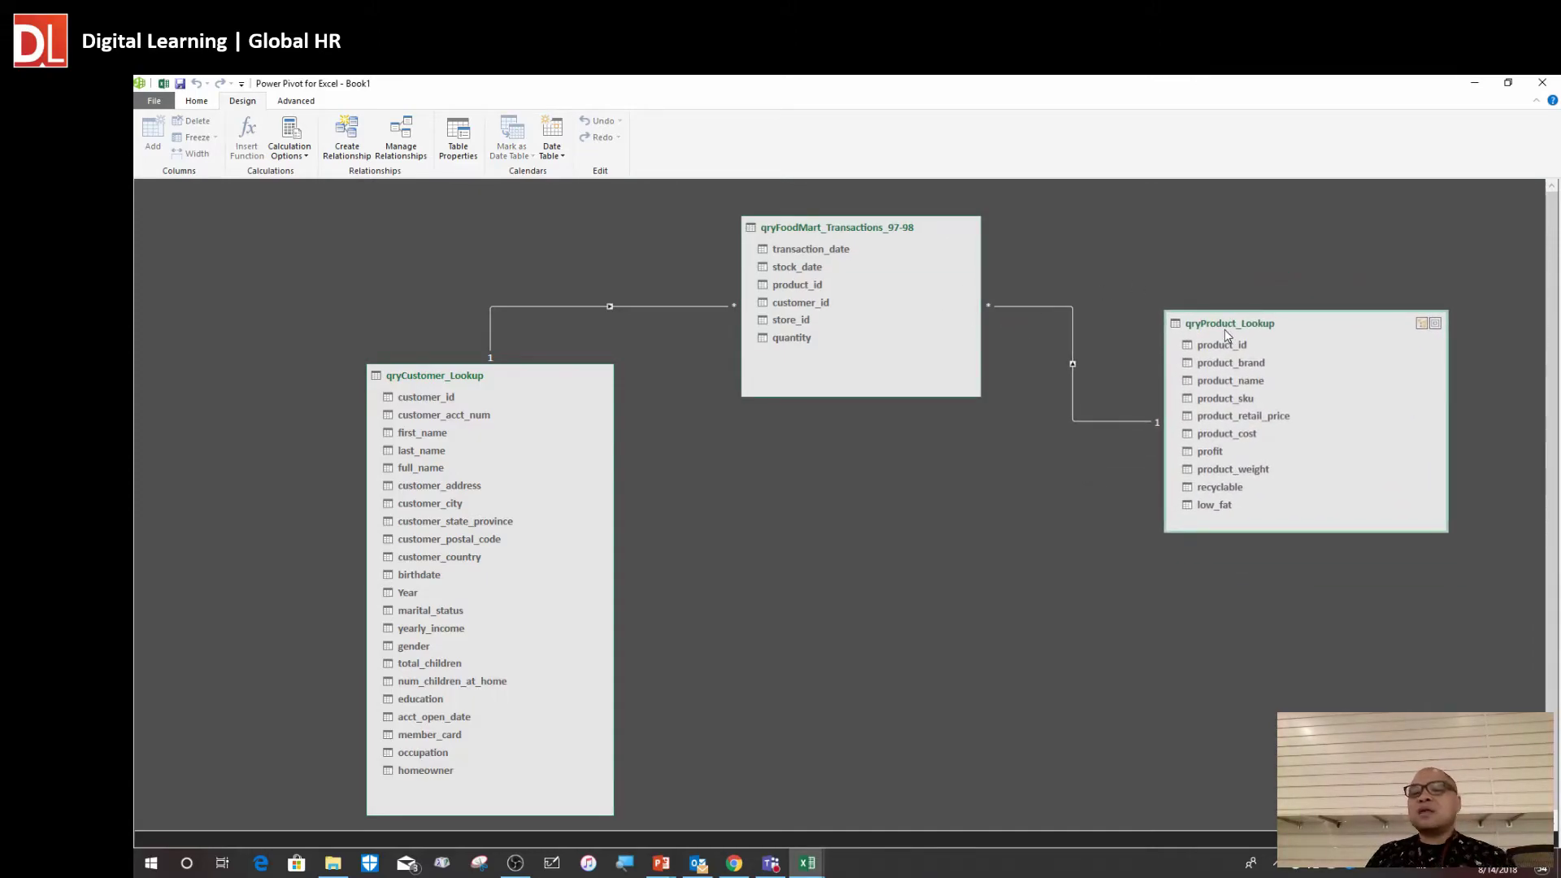
Raise all three tables slightly, shifting the customer lookup and transactions tables one way and the product lookup table the other
{"action": "left_click_drag", "start_coordinate": [504, 364], "coordinate": [492, 366]}
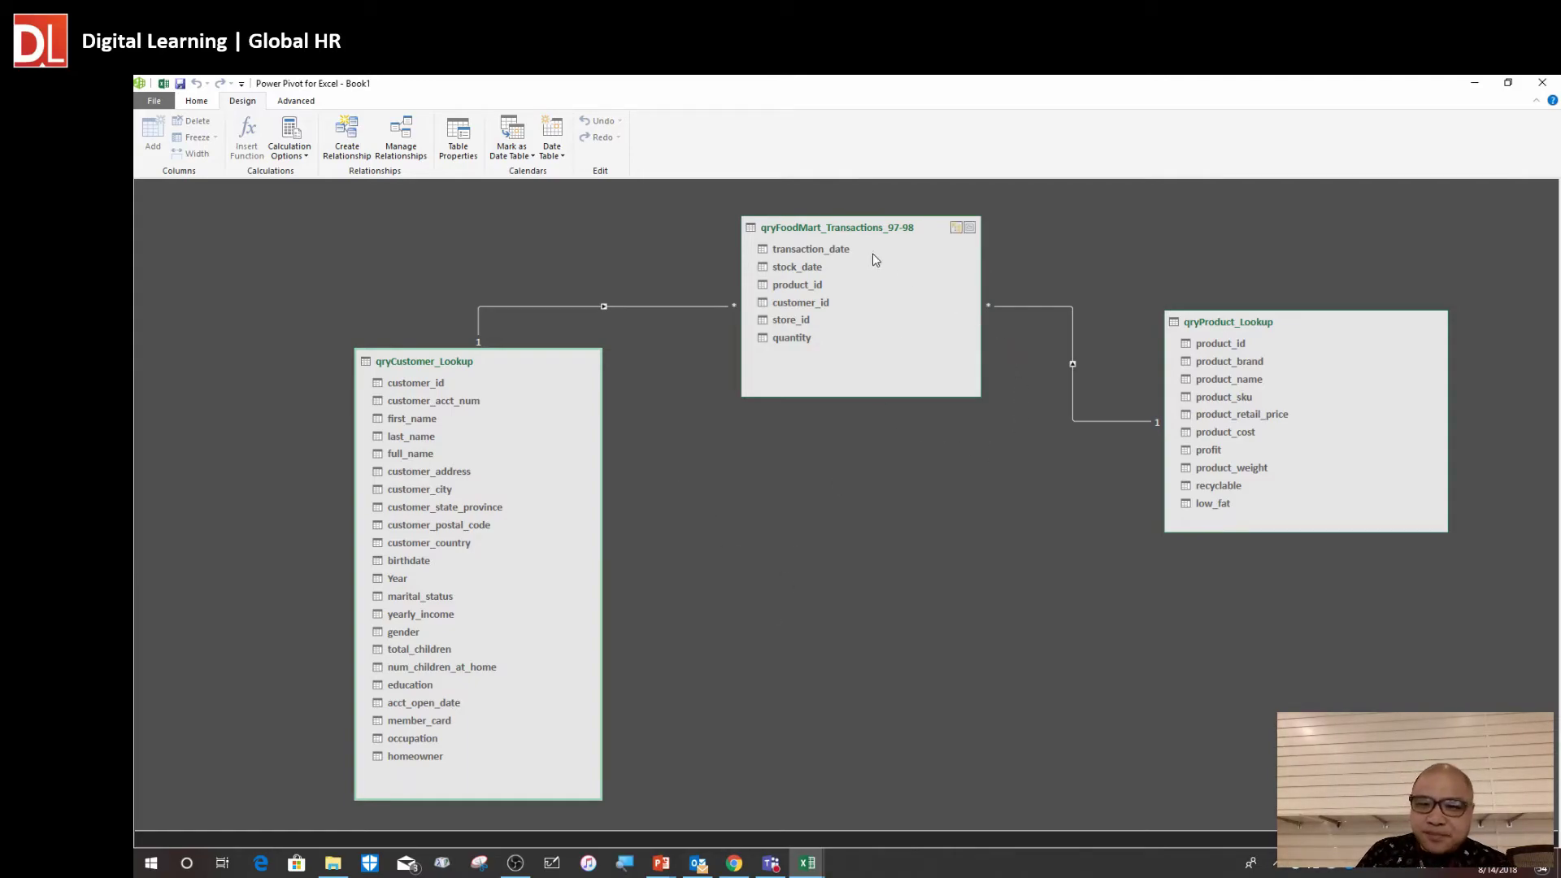
{"action": "left_click", "coordinate": [866, 233]}
{"action": "left_click_drag", "start_coordinate": [866, 232], "coordinate": [851, 226]}
{"action": "left_click", "coordinate": [1227, 318]}
{"action": "mouse_move", "coordinate": [1228, 318]}
{"action": "left_mouse_down"}
{"action": "mouse_move", "coordinate": [1222, 415]}
{"action": "mouse_move", "coordinate": [1237, 315]}
{"action": "left_mouse_up"}
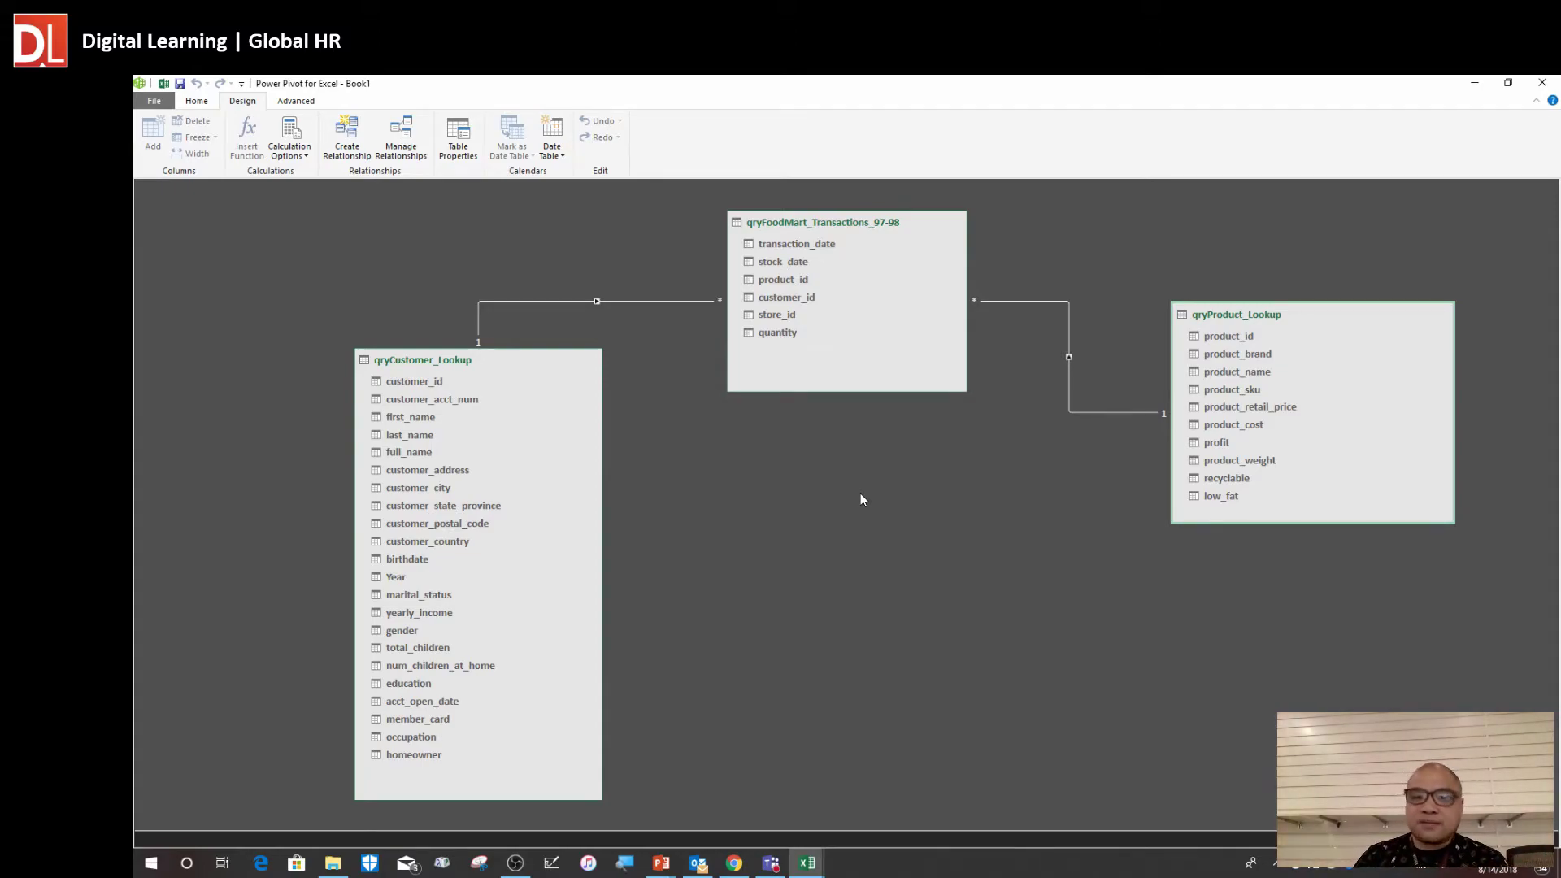
Move the product lookup table up and closer to the transactions table, keeping both relationship lines visible
{"action": "left_click_drag", "start_coordinate": [1212, 315], "coordinate": [1171, 309]}
{"action": "left_click", "coordinate": [825, 223]}
{"action": "left_click", "coordinate": [1190, 301]}
{"action": "left_click", "coordinate": [521, 359]}
{"action": "left_click", "coordinate": [1203, 316]}
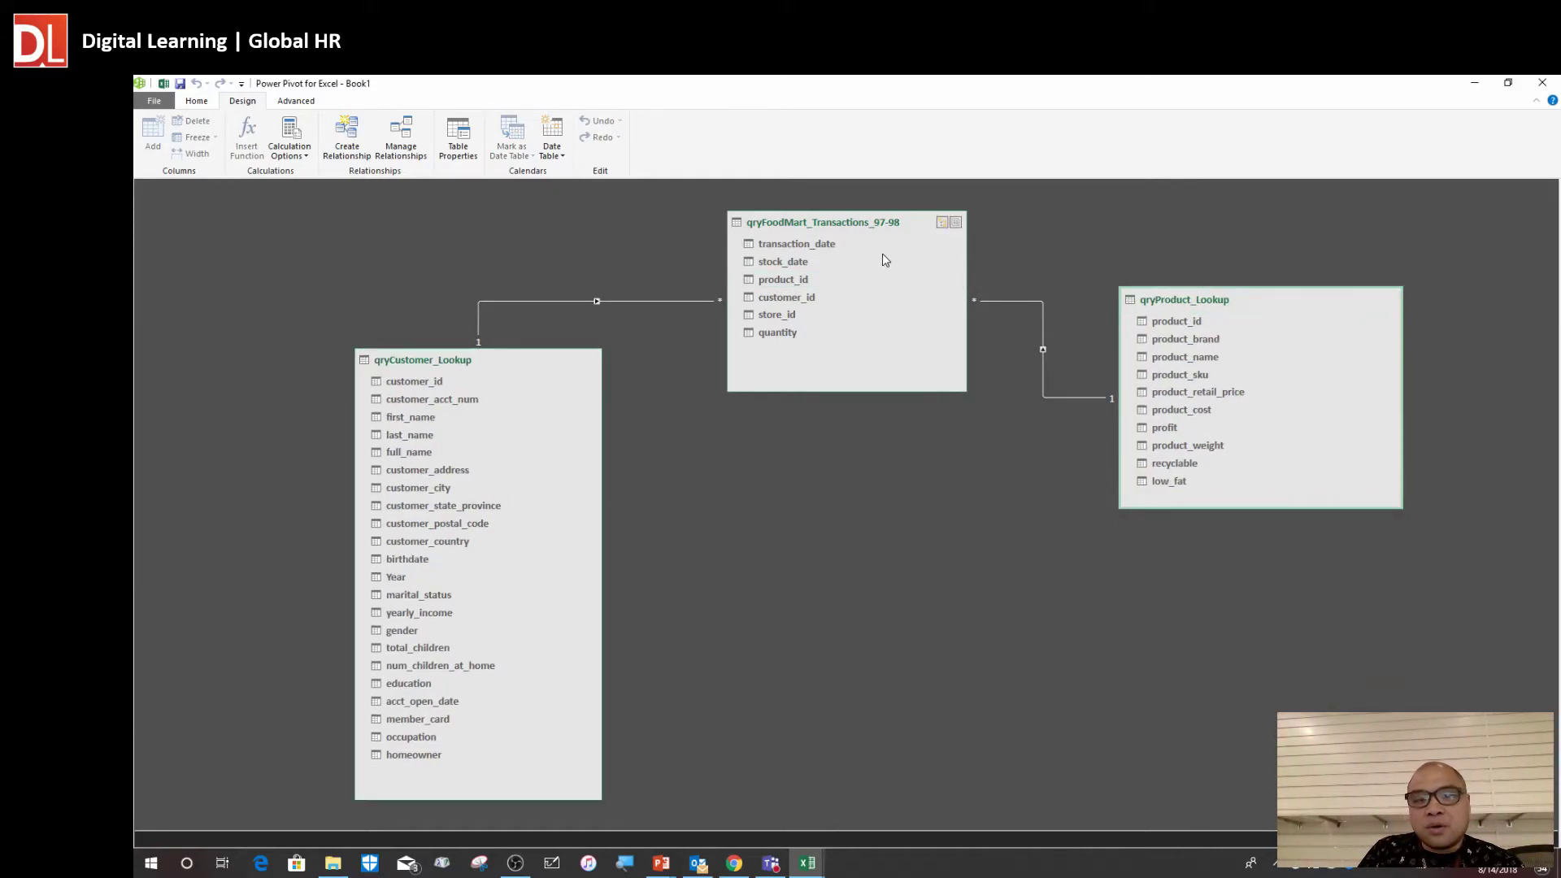
Respace the diagram with the customer lookup table slightly higher and the product lookup table lower and farther from the transactions table
{"action": "left_click_drag", "start_coordinate": [836, 232], "coordinate": [817, 232]}
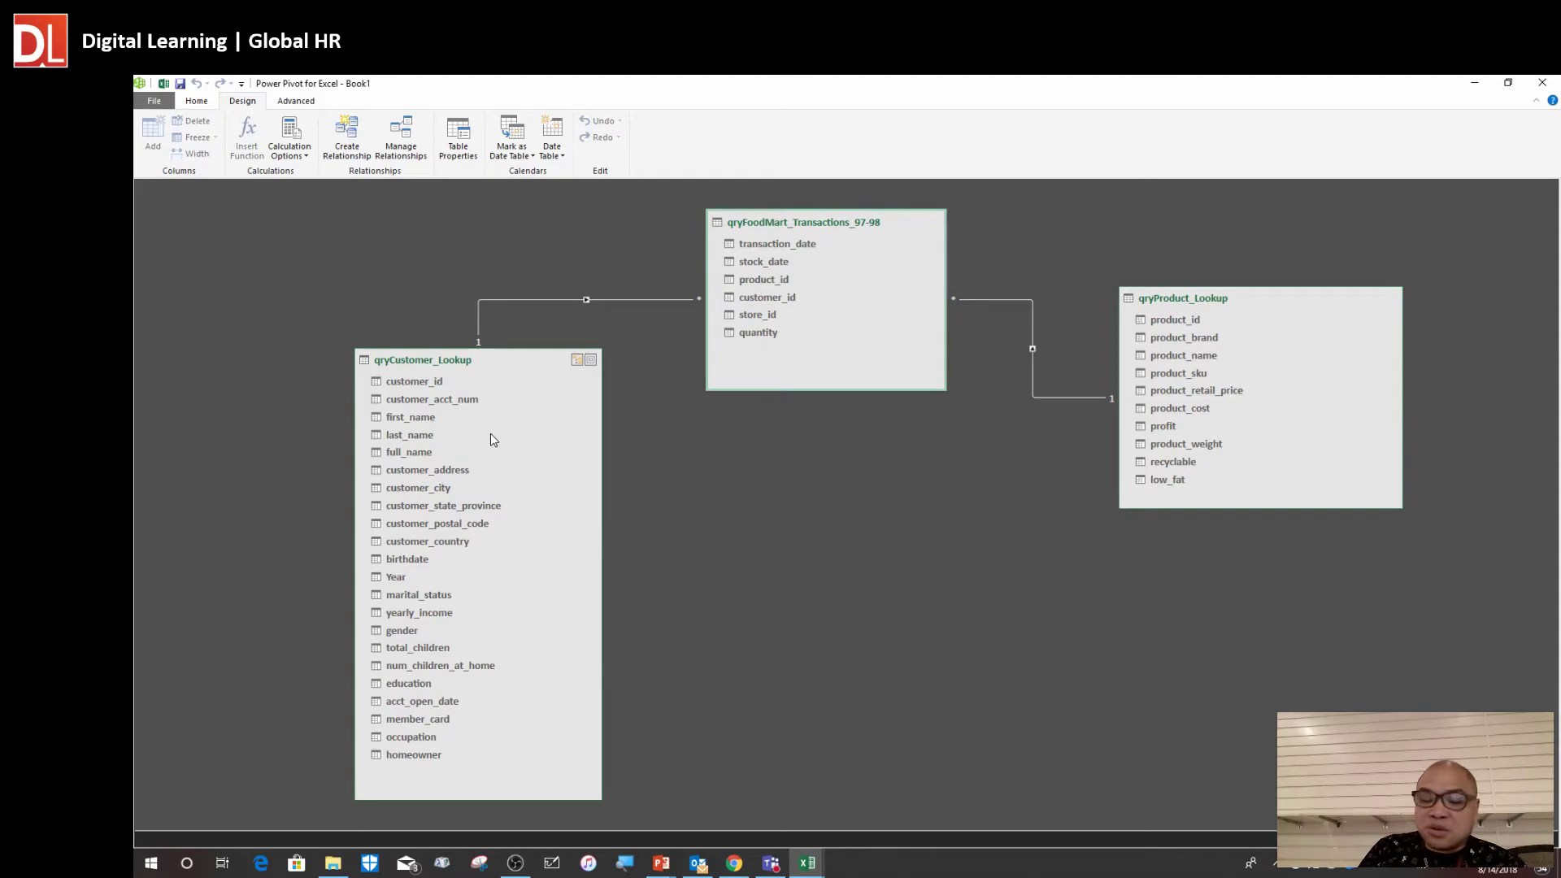
{"action": "mouse_move", "coordinate": [469, 373]}
{"action": "left_mouse_down"}
{"action": "mouse_move", "coordinate": [431, 376]}
{"action": "mouse_move", "coordinate": [445, 341]}
{"action": "mouse_move", "coordinate": [456, 356]}
{"action": "left_mouse_up"}
{"action": "left_click_drag", "start_coordinate": [1226, 299], "coordinate": [1284, 364]}
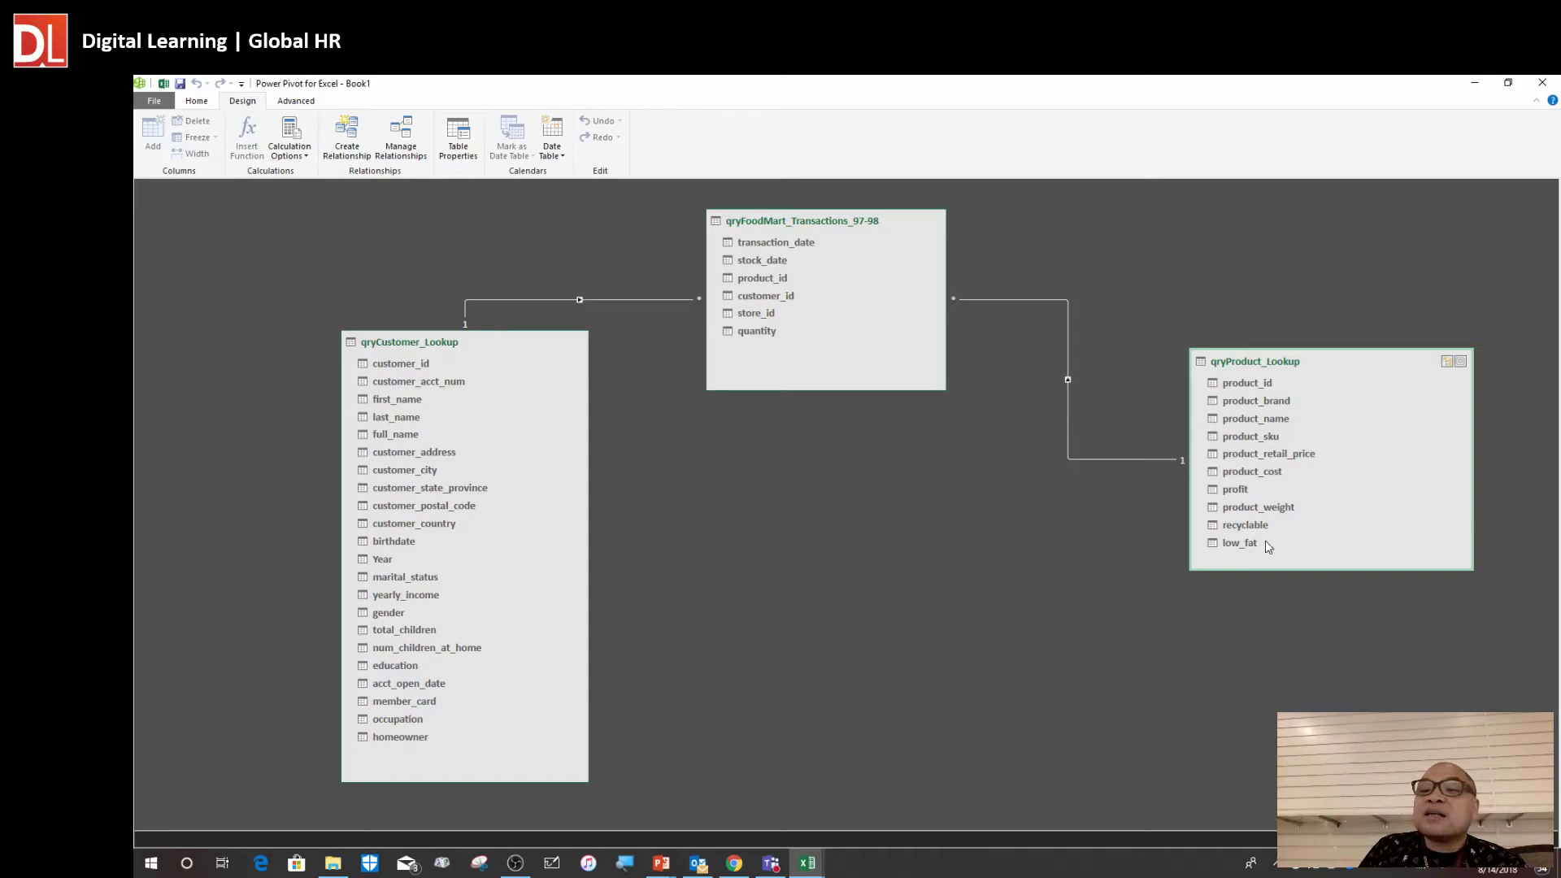
{"action": "left_click_drag", "start_coordinate": [1319, 364], "coordinate": [1277, 344]}
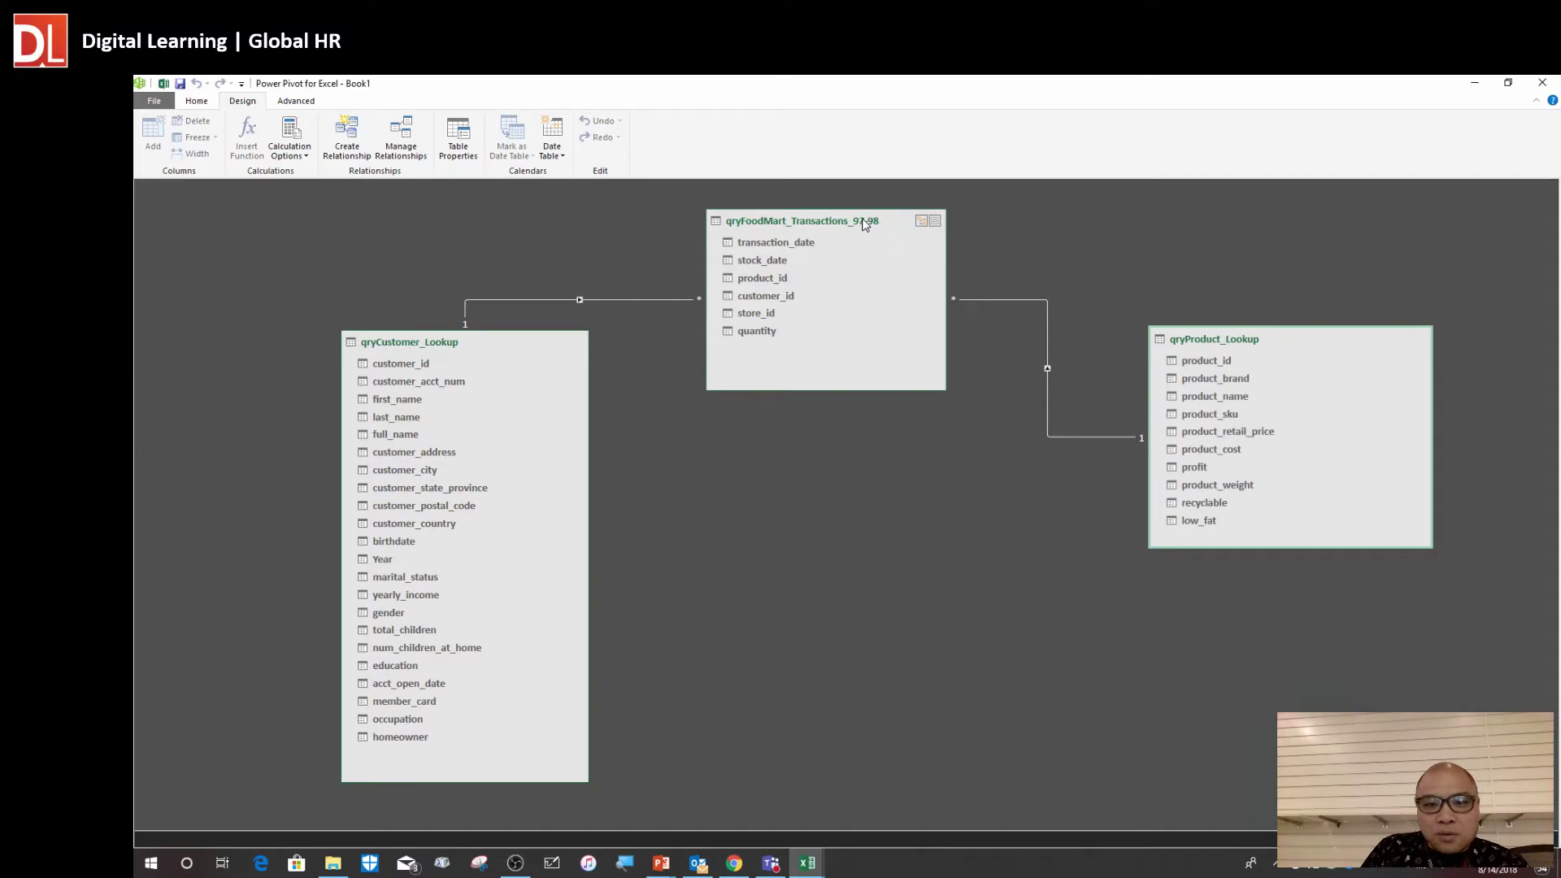
{"action": "left_click_drag", "start_coordinate": [863, 230], "coordinate": [885, 231]}
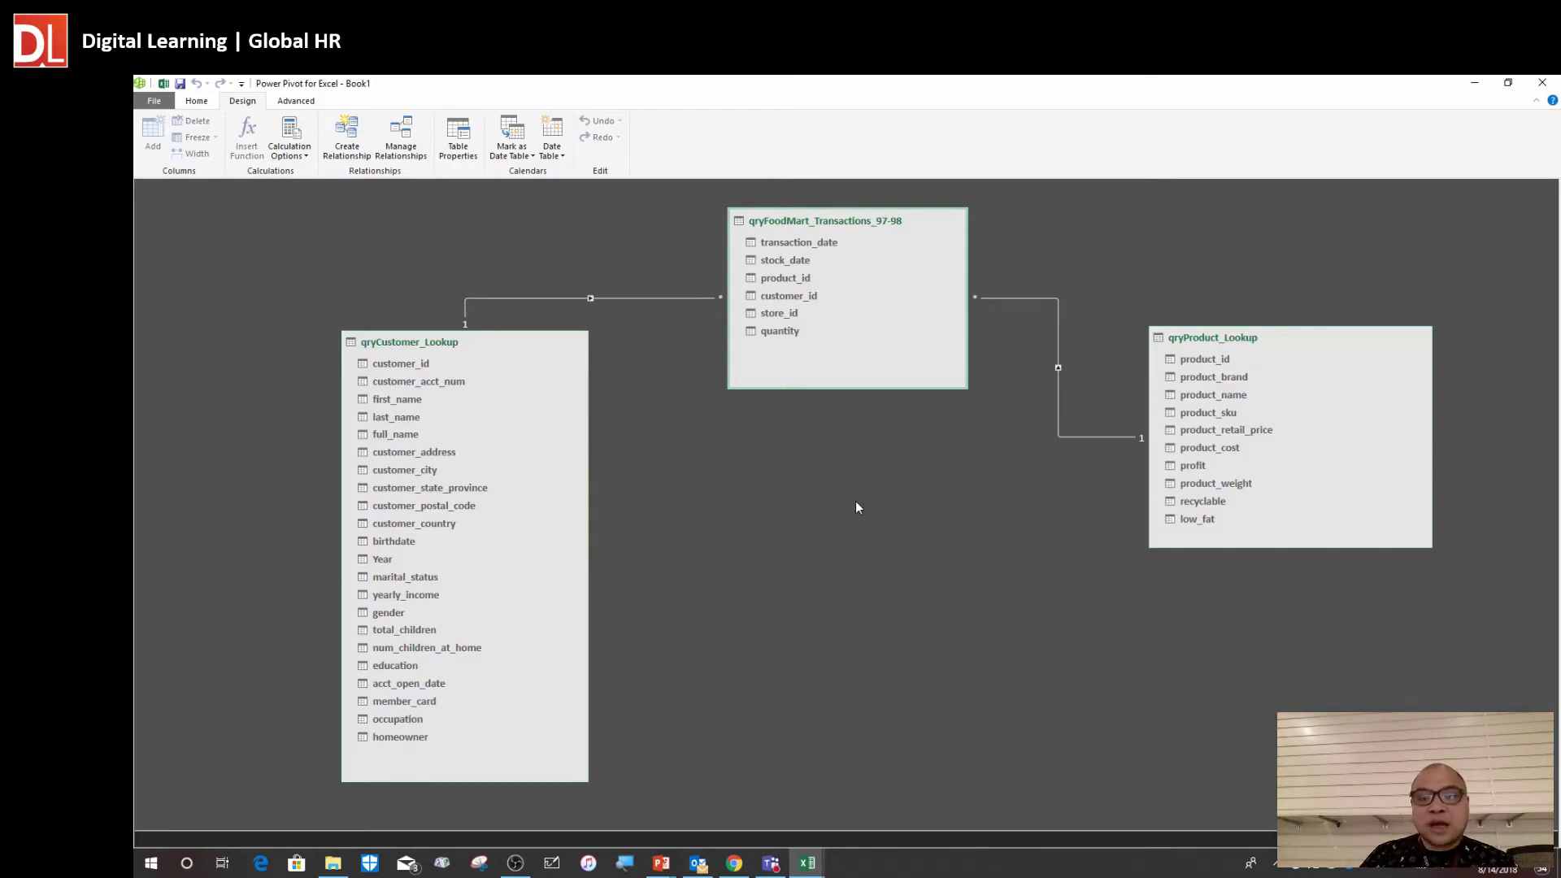
{"action": "left_click", "coordinate": [476, 347]}
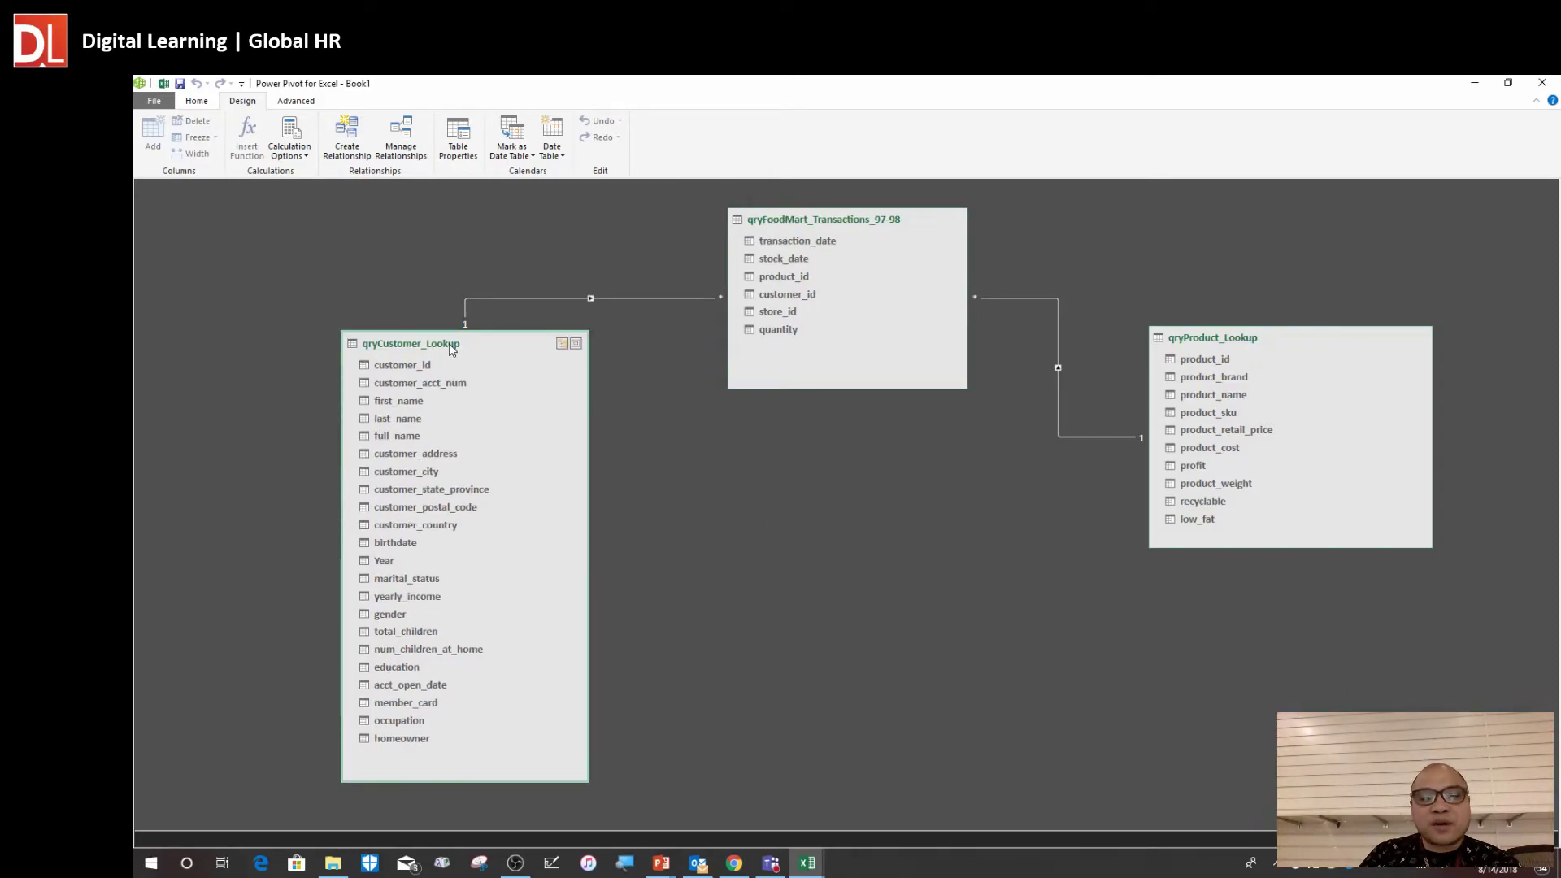
{"action": "left_click", "coordinate": [1252, 348]}
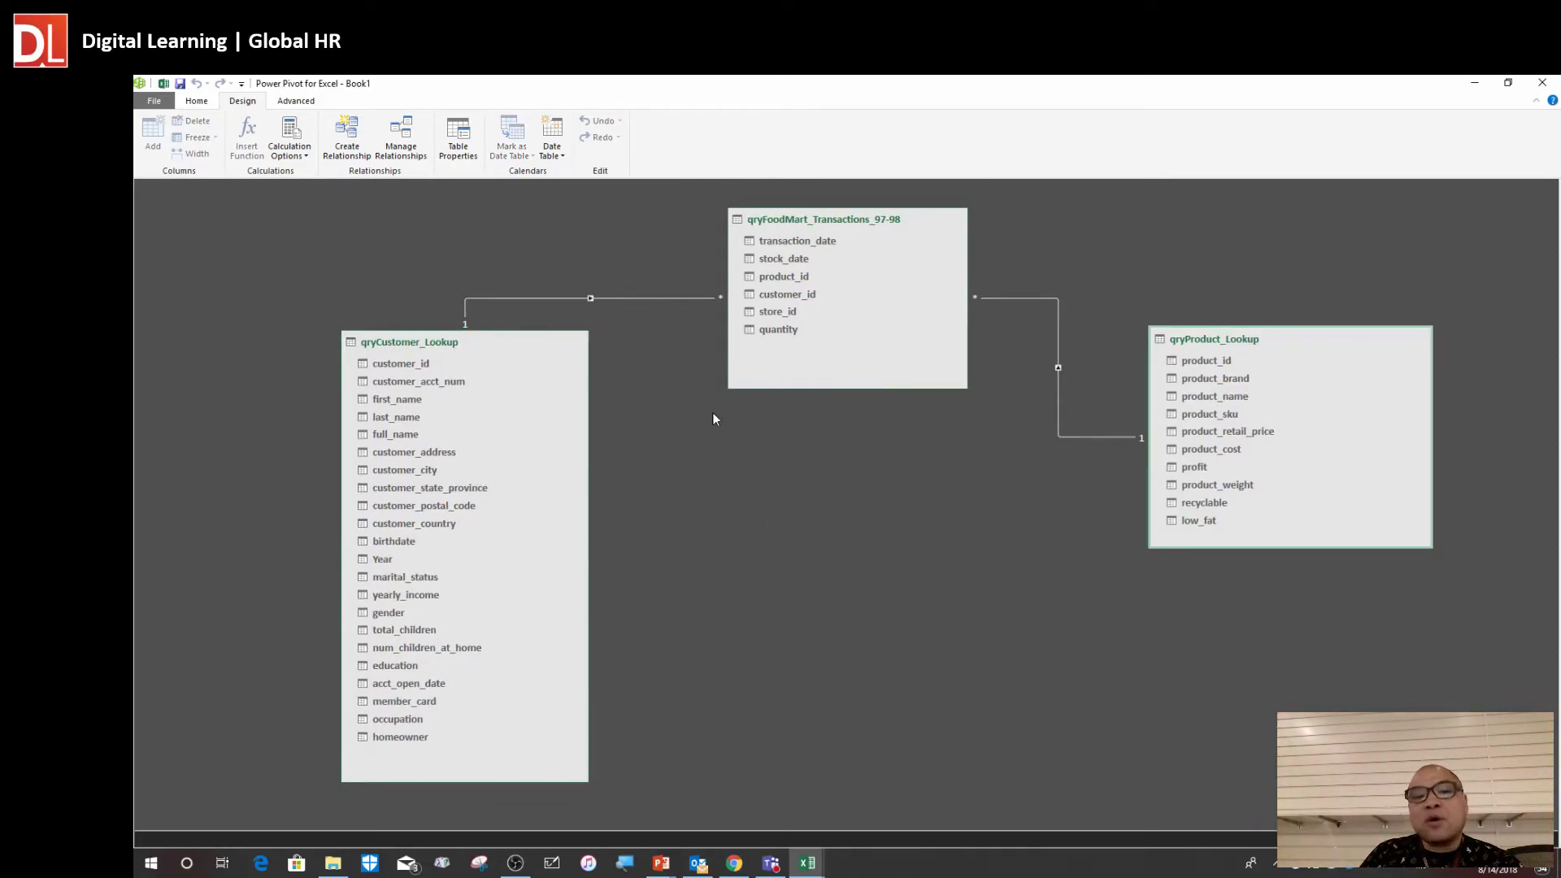
{"action": "left_click", "coordinate": [495, 345]}
{"action": "left_click", "coordinate": [1264, 349]}
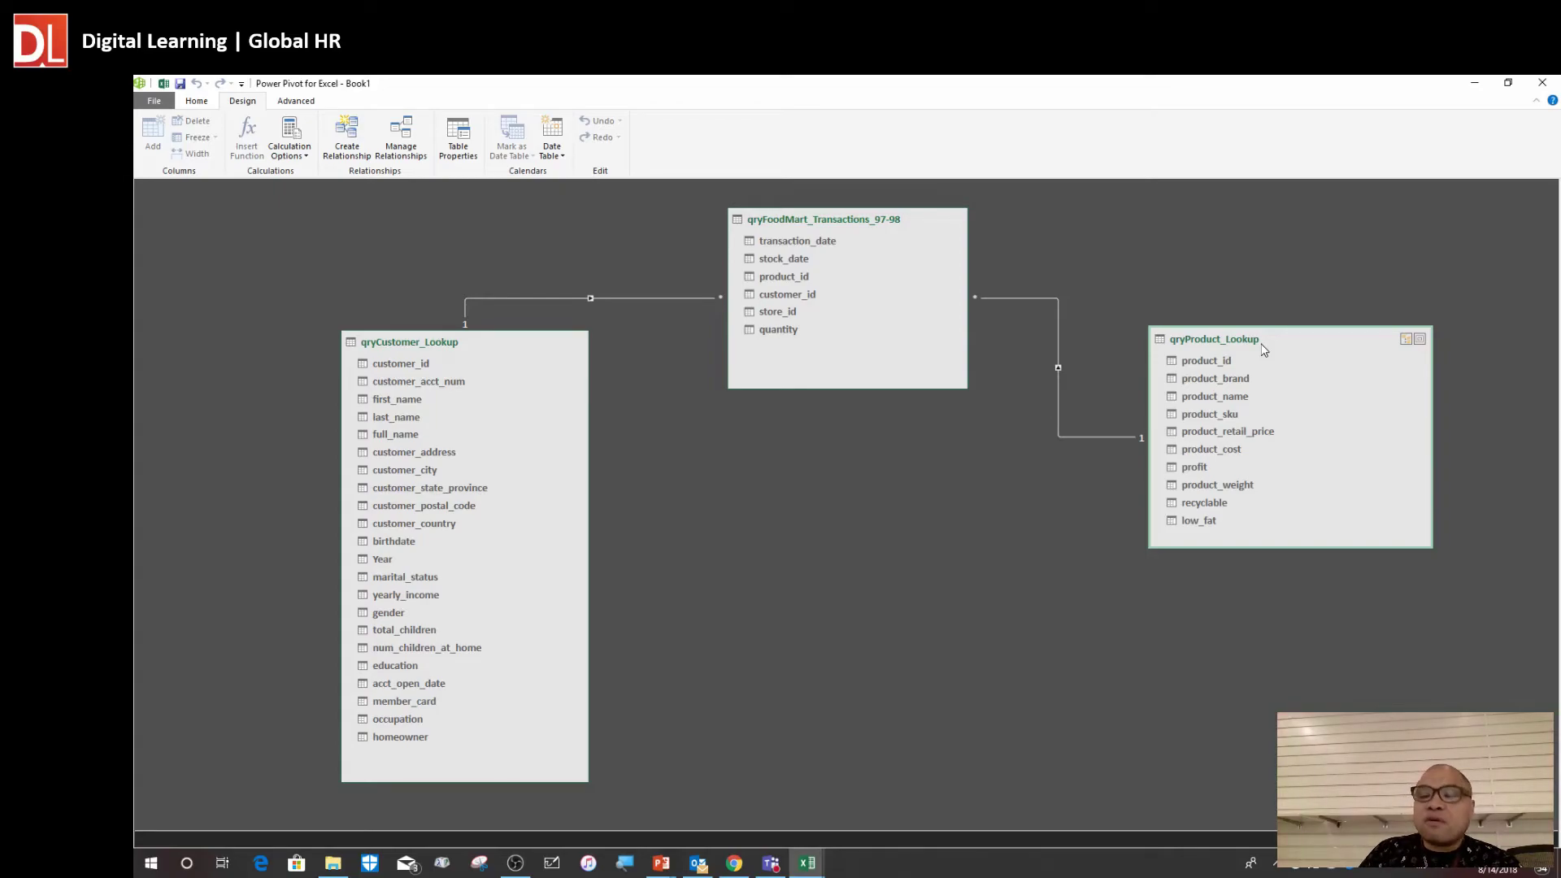
Lower the transactions table into the gap between the lookup tables, and shift the product lookup table slightly up and outward
{"action": "left_click_drag", "start_coordinate": [1261, 348], "coordinate": [1290, 327]}
{"action": "left_click_drag", "start_coordinate": [832, 226], "coordinate": [890, 393]}
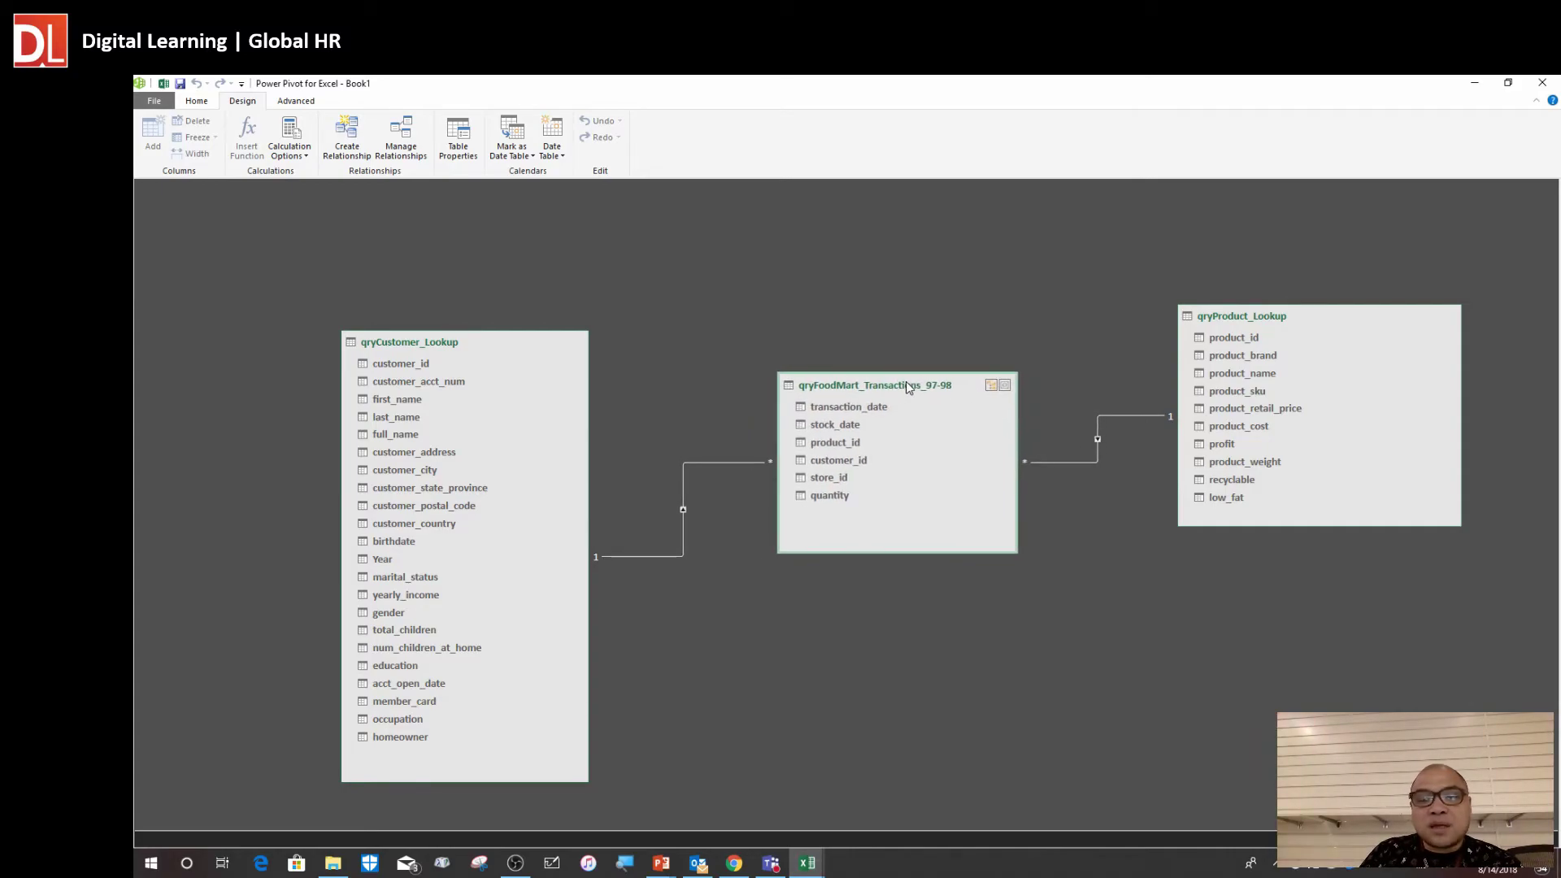
{"action": "left_click_drag", "start_coordinate": [1295, 323], "coordinate": [1299, 325]}
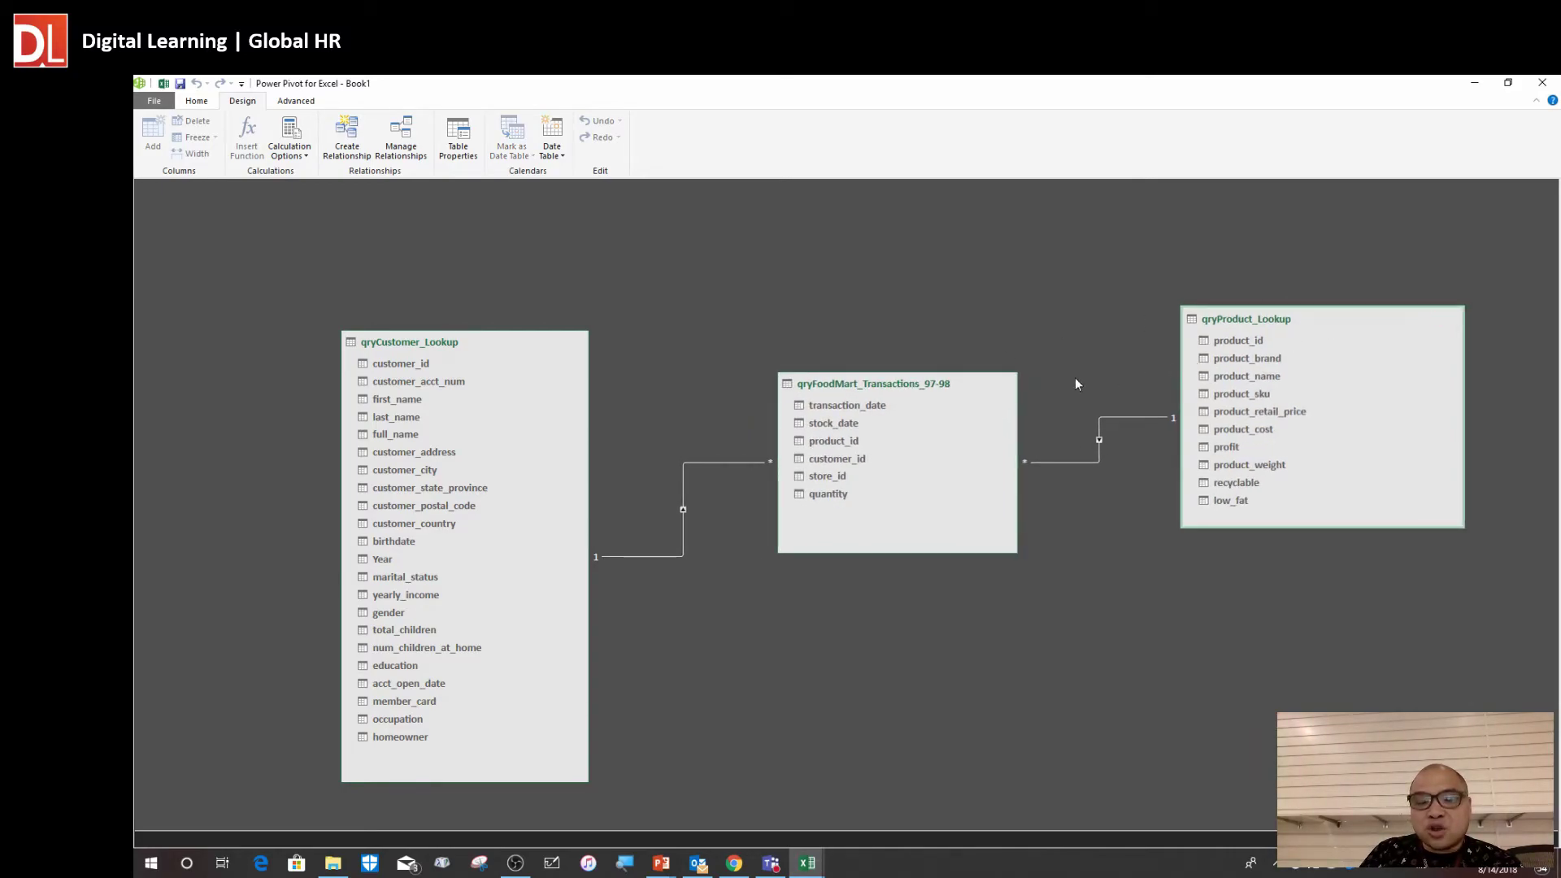
{"action": "left_click_drag", "start_coordinate": [873, 384], "coordinate": [864, 380]}
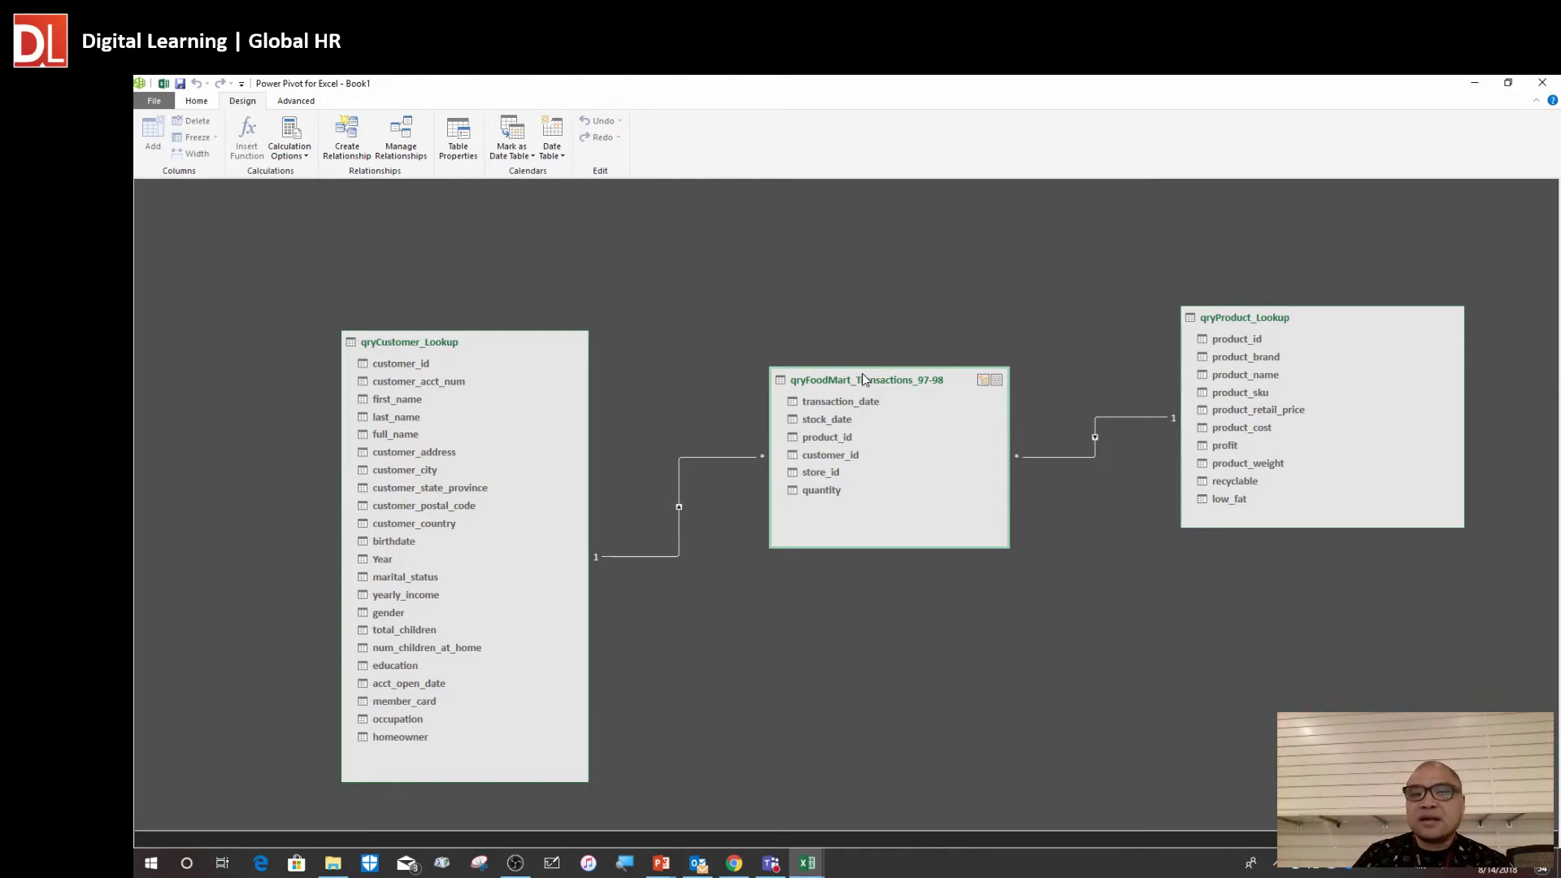
Reposition the transactions table higher and the product lookup table lower, and shift the customer lookup table slightly up and outward
{"action": "left_click_drag", "start_coordinate": [864, 379], "coordinate": [857, 301]}
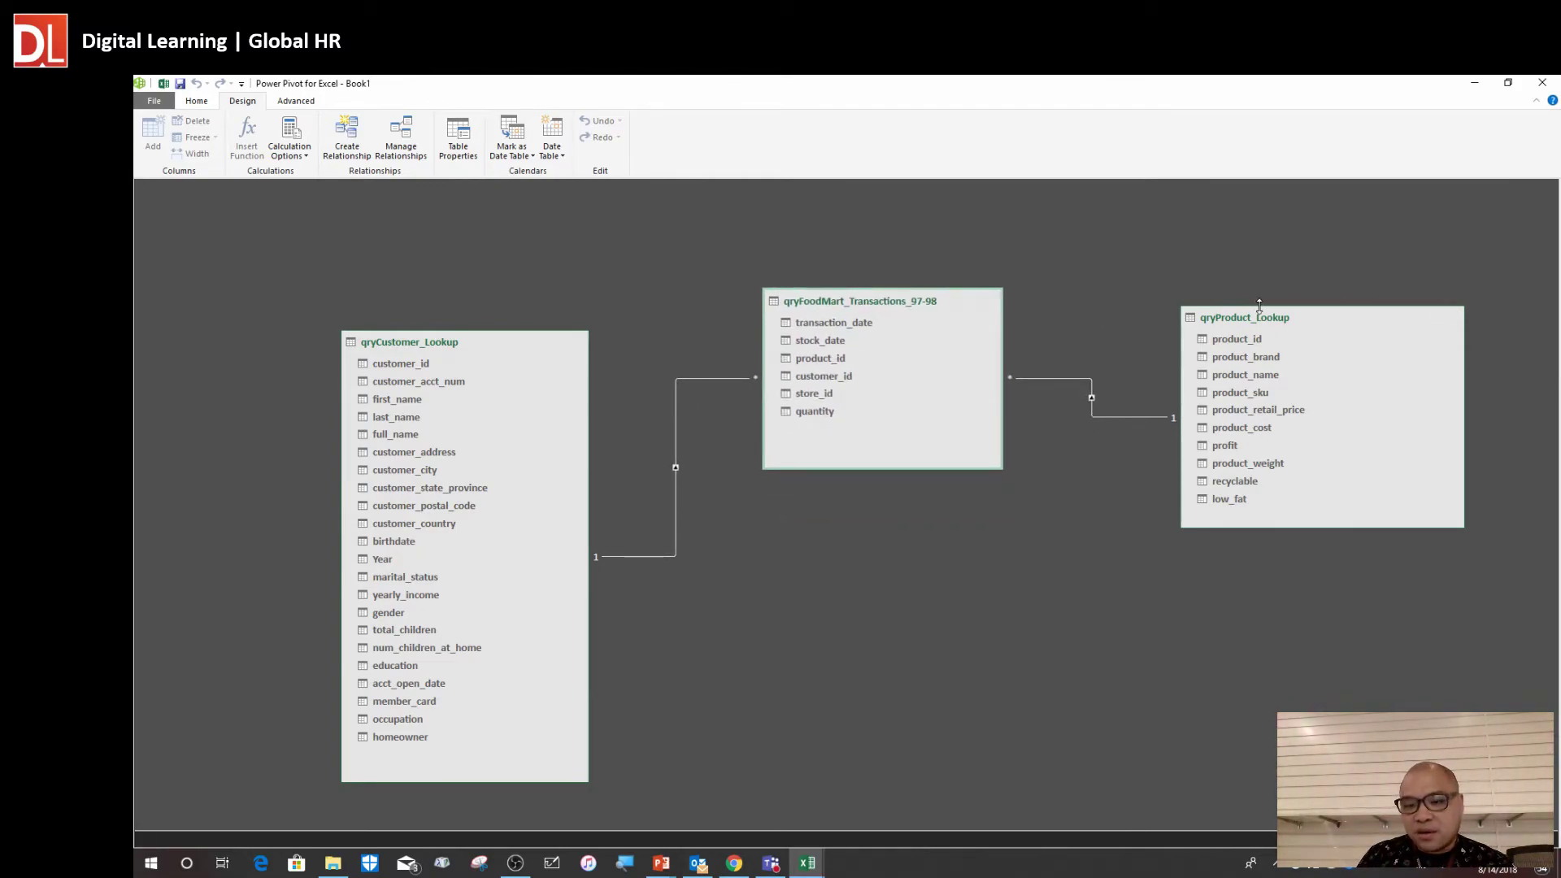
{"action": "left_click_drag", "start_coordinate": [1261, 317], "coordinate": [1230, 377]}
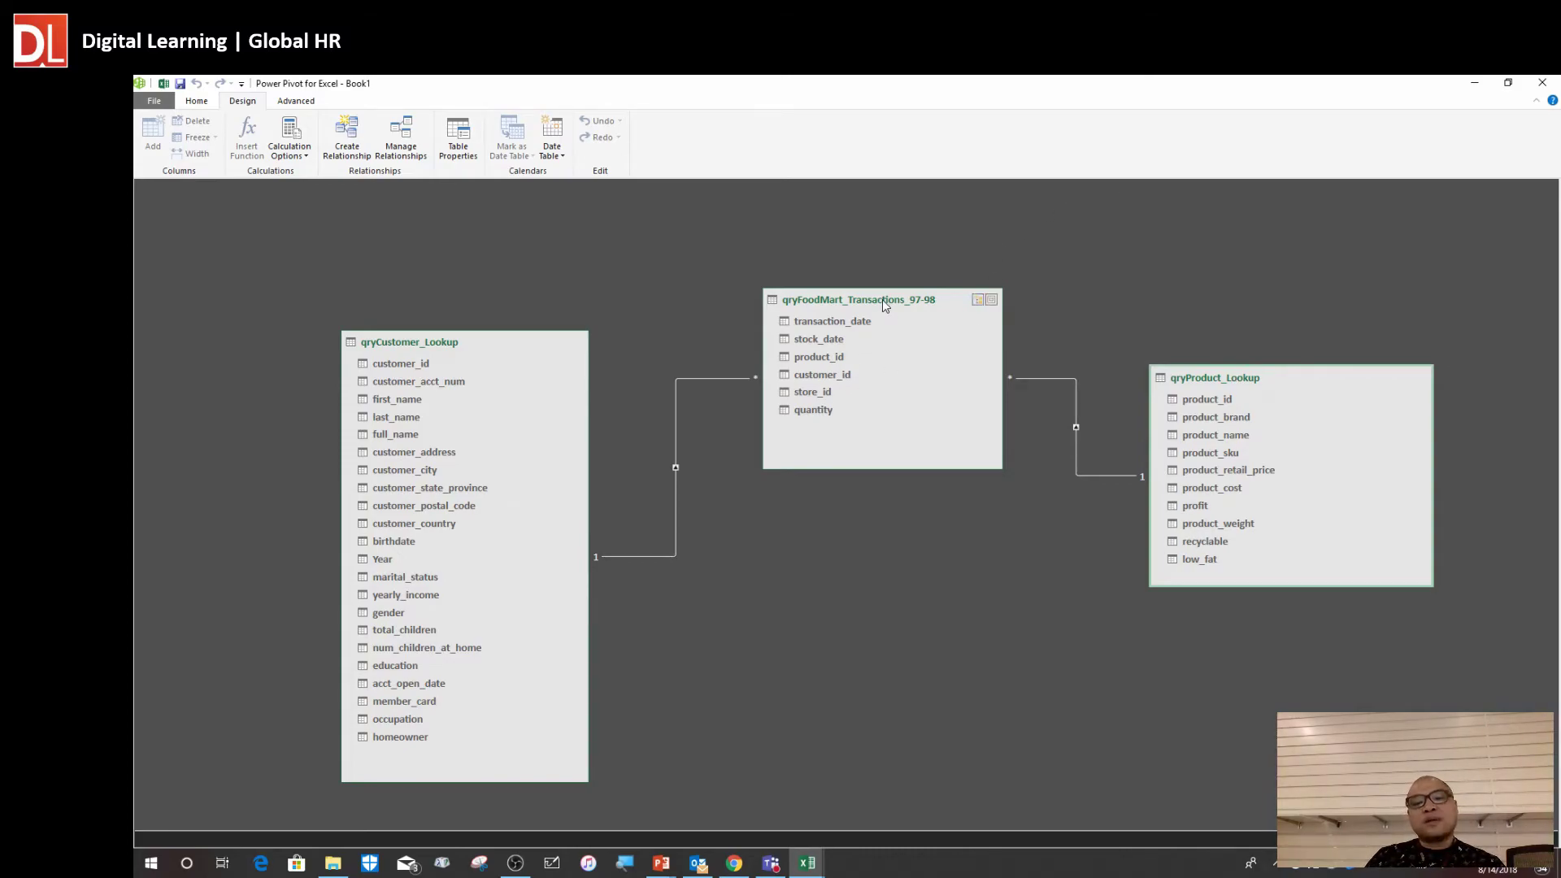
{"action": "left_click_drag", "start_coordinate": [884, 300], "coordinate": [863, 295]}
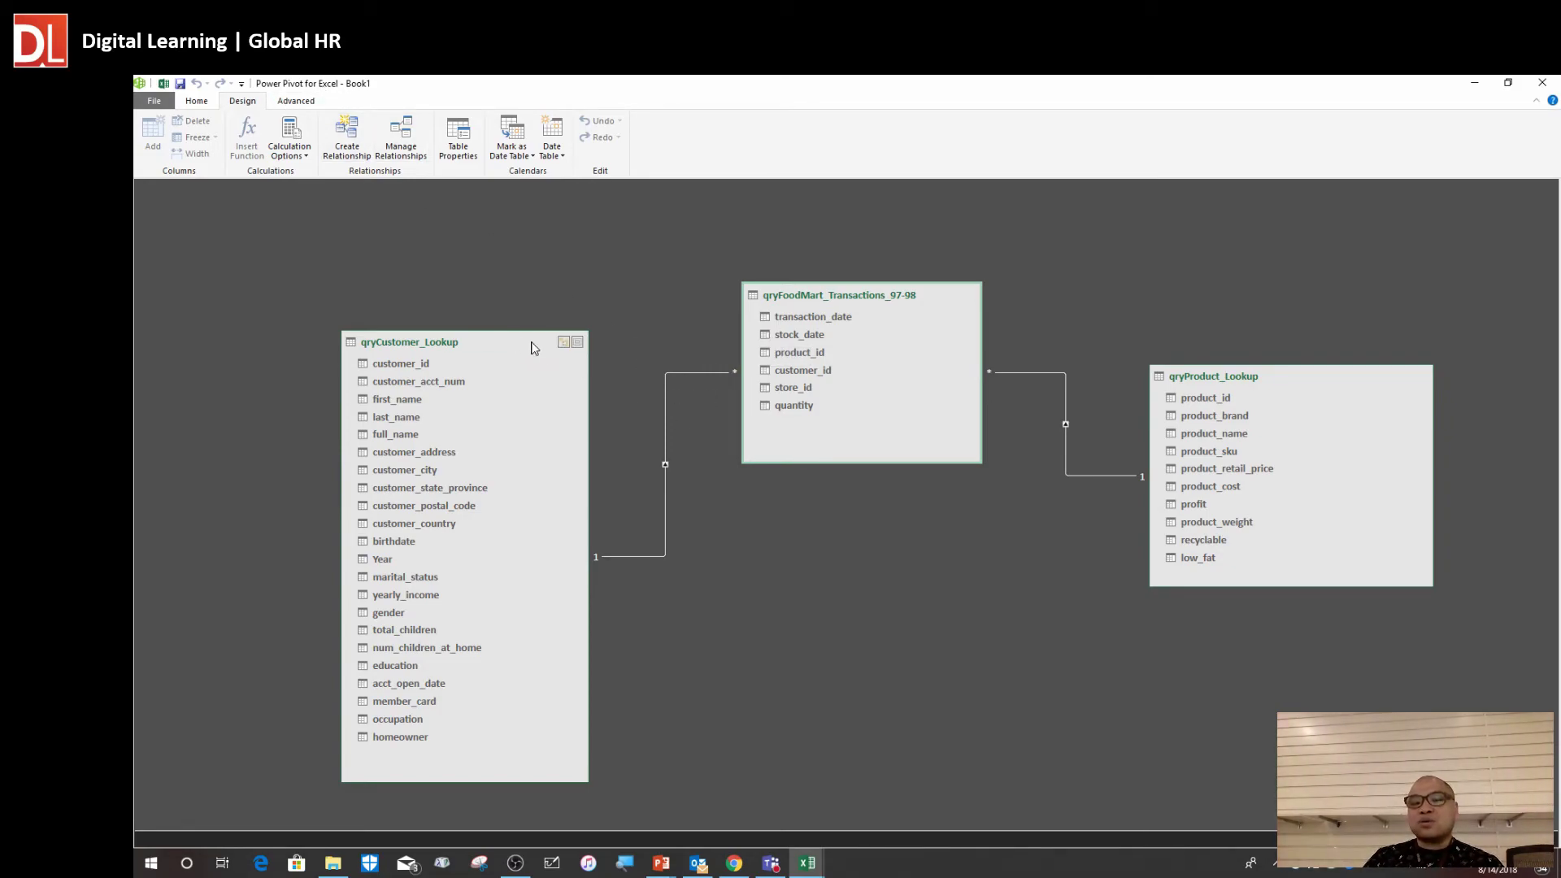
{"action": "left_click_drag", "start_coordinate": [483, 337], "coordinate": [451, 324]}
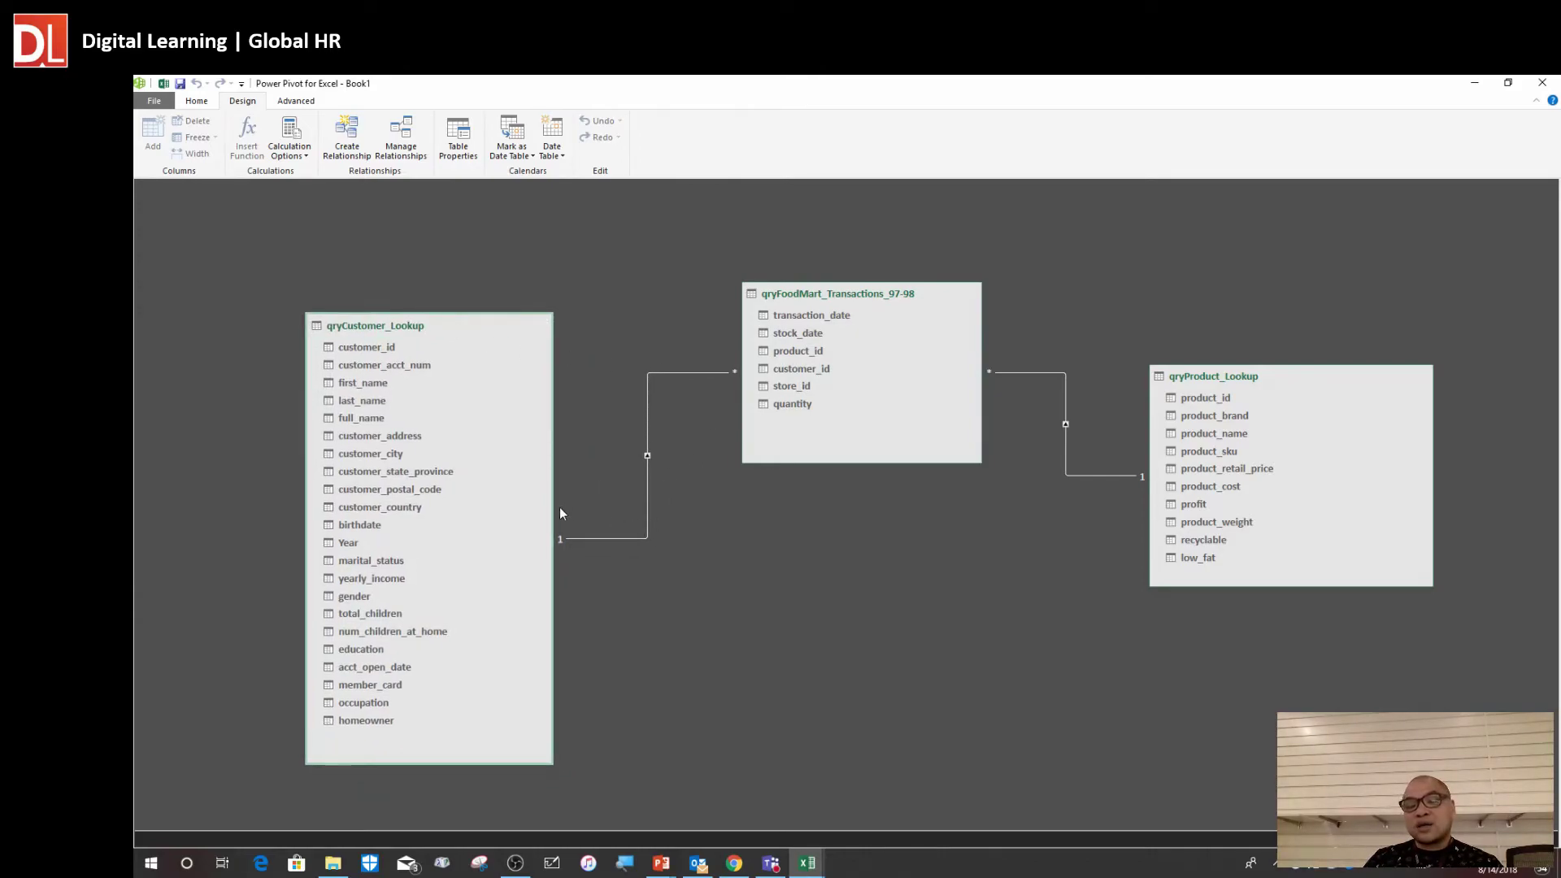
{"action": "left_click_drag", "start_coordinate": [1221, 382], "coordinate": [1243, 425]}
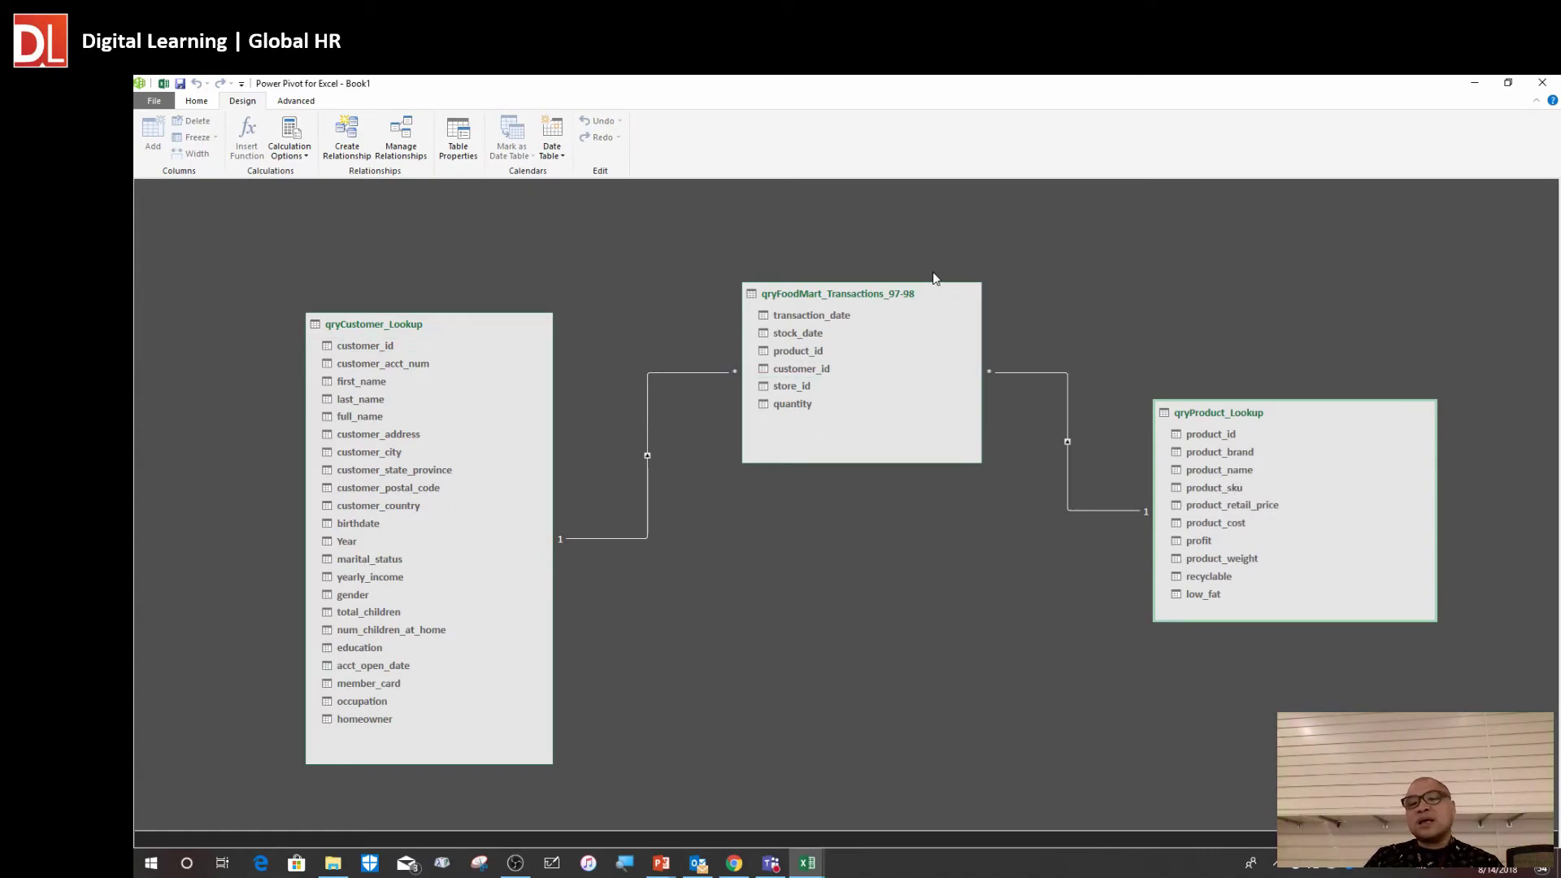
{"action": "left_click_drag", "start_coordinate": [859, 296], "coordinate": [857, 329]}
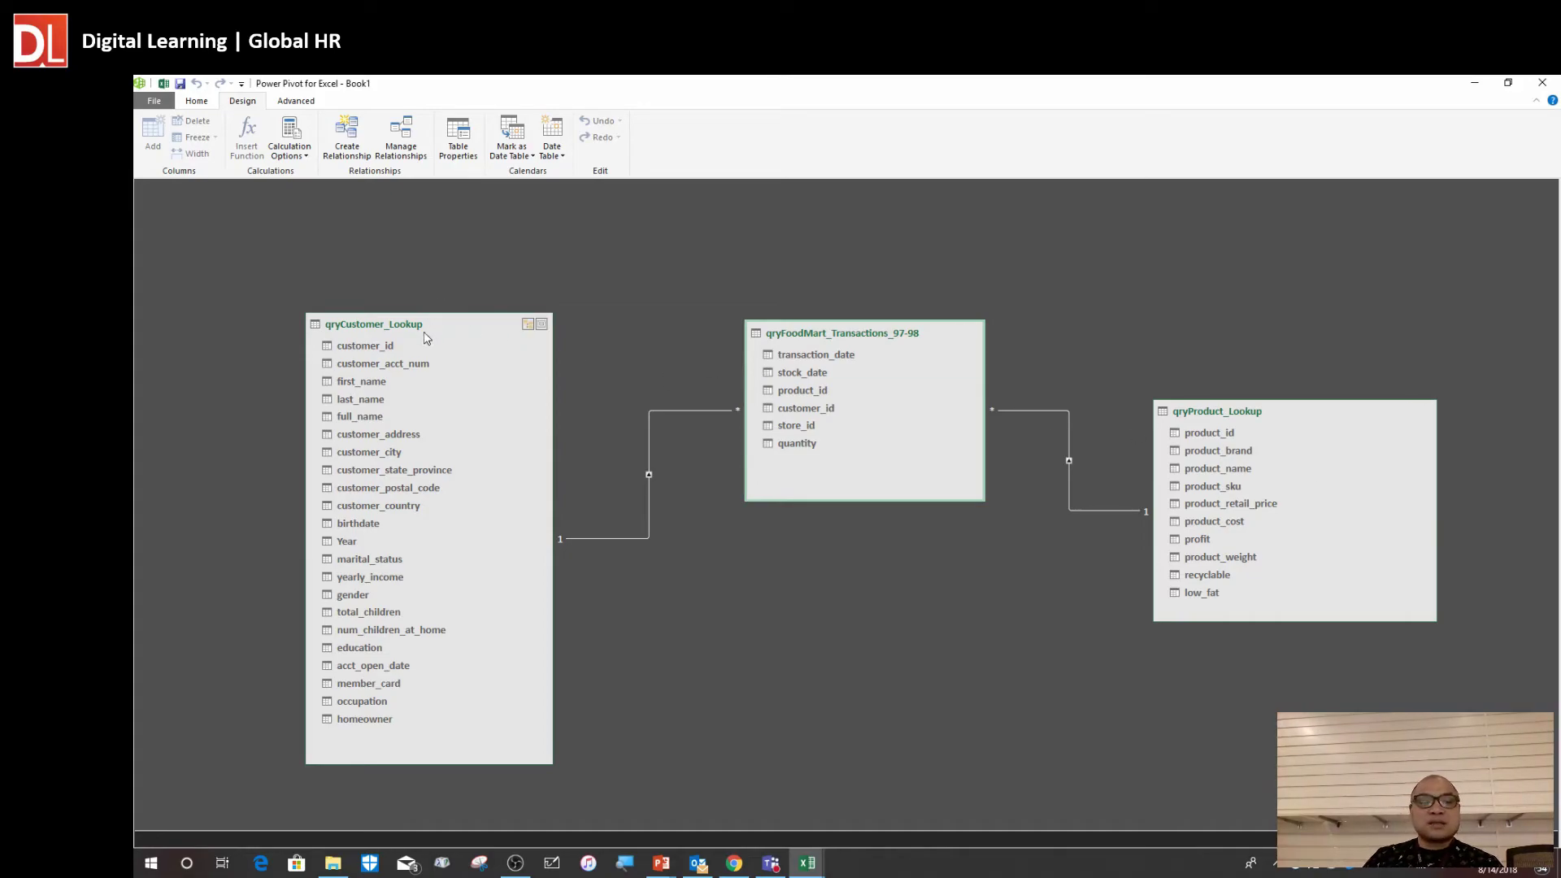
Bring the product lookup table up and closer to the transactions table, and nudge the transactions table slightly upward
{"action": "left_click_drag", "start_coordinate": [1327, 413], "coordinate": [1331, 372]}
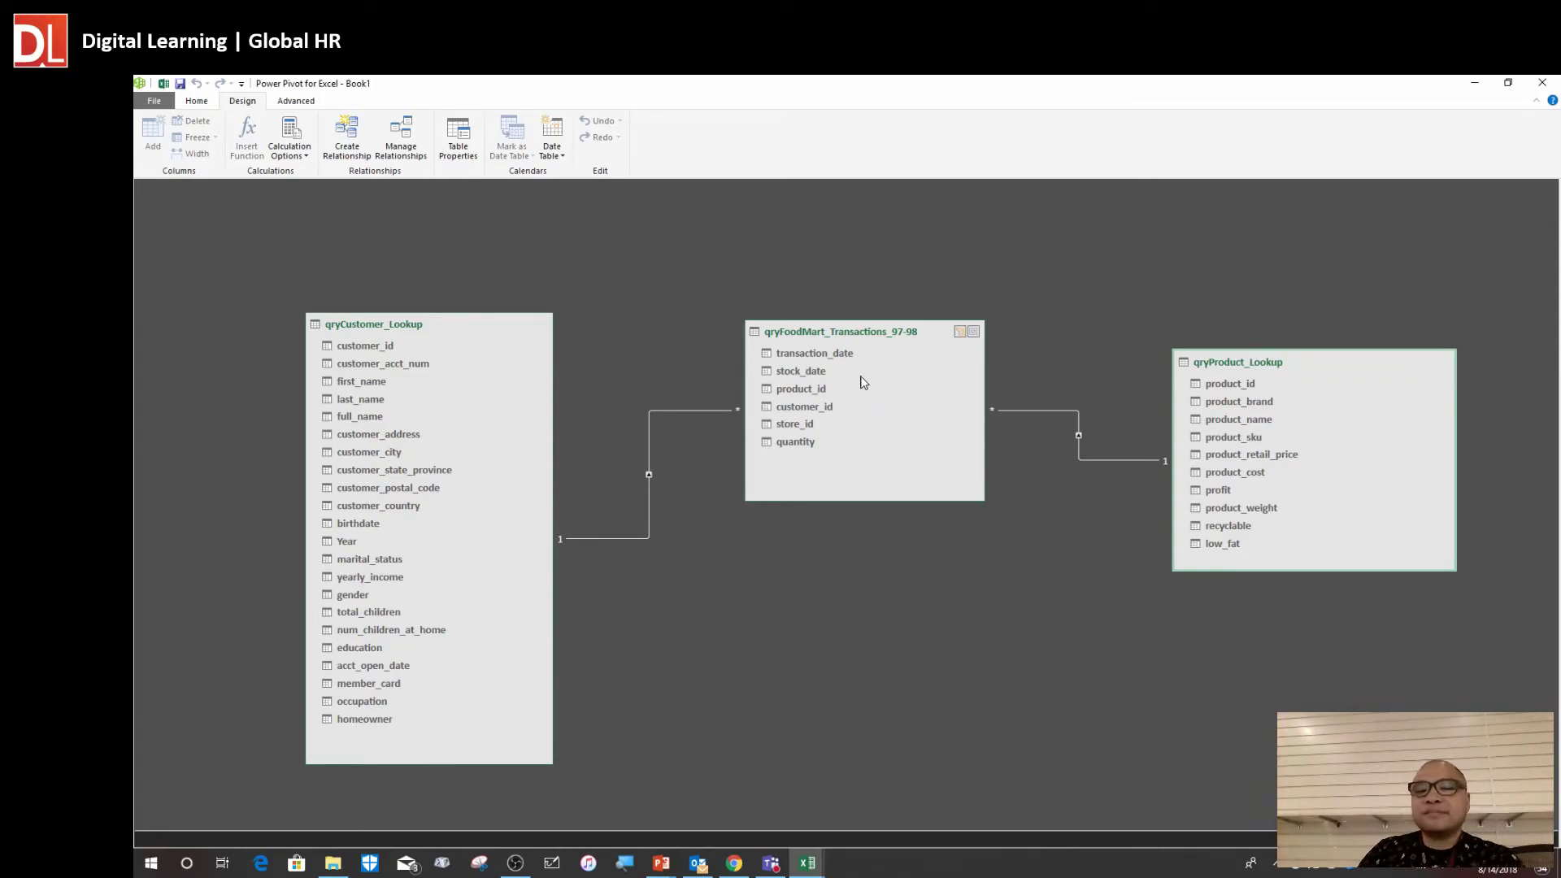
{"action": "left_click_drag", "start_coordinate": [874, 337], "coordinate": [856, 313]}
{"action": "left_click_drag", "start_coordinate": [1285, 361], "coordinate": [1227, 391]}
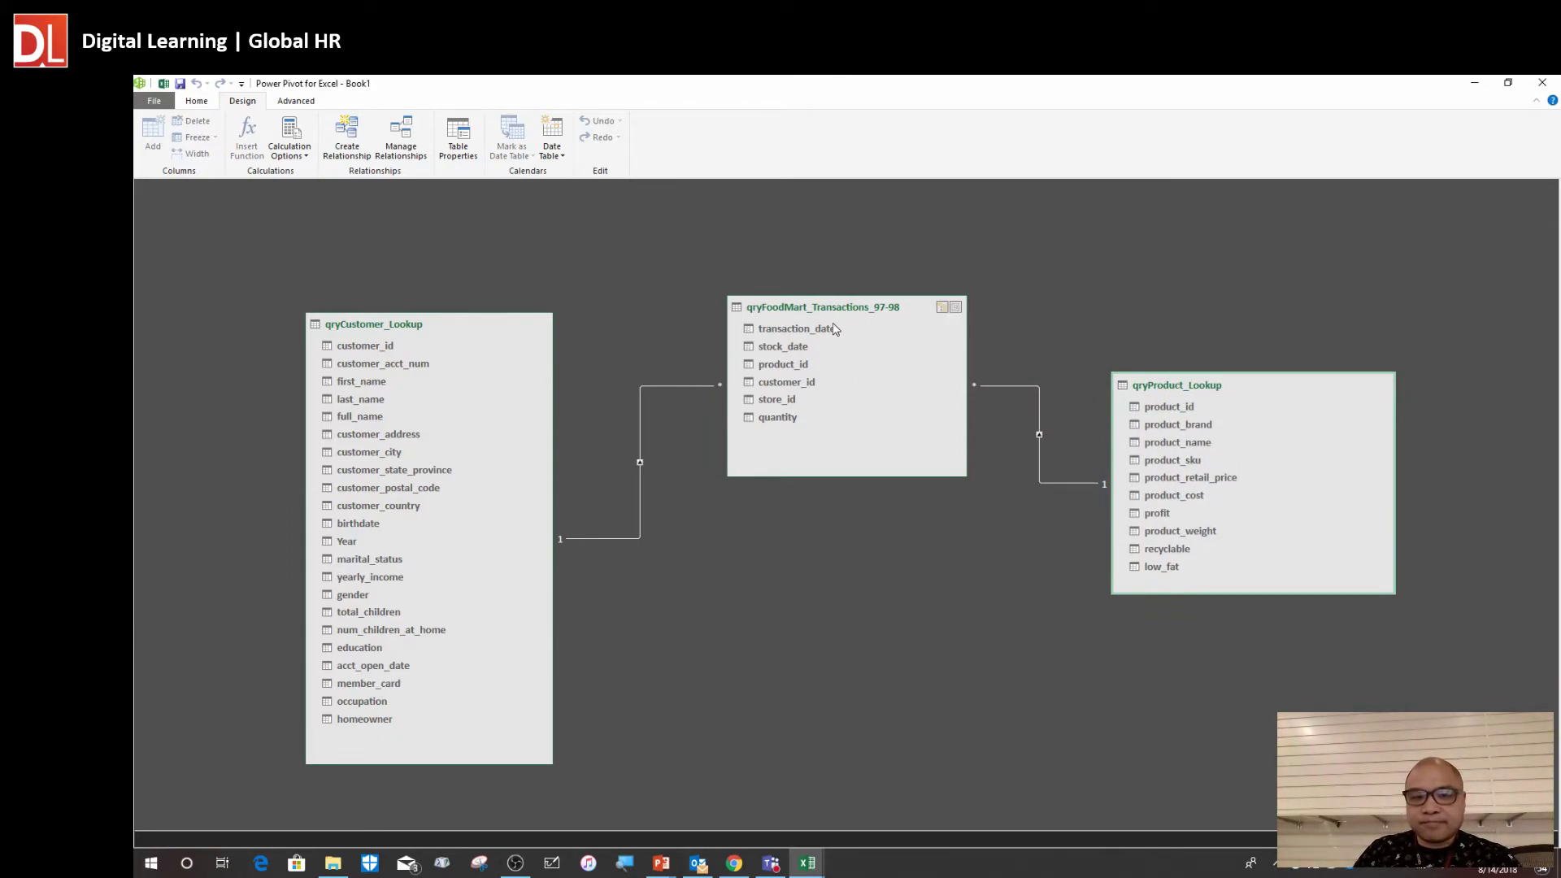
{"action": "mouse_move", "coordinate": [834, 319]}
{"action": "left_mouse_down"}
{"action": "mouse_move", "coordinate": [823, 284]}
{"action": "mouse_move", "coordinate": [836, 270]}
{"action": "mouse_move", "coordinate": [852, 358]}
{"action": "mouse_move", "coordinate": [852, 329]}
{"action": "left_mouse_up"}
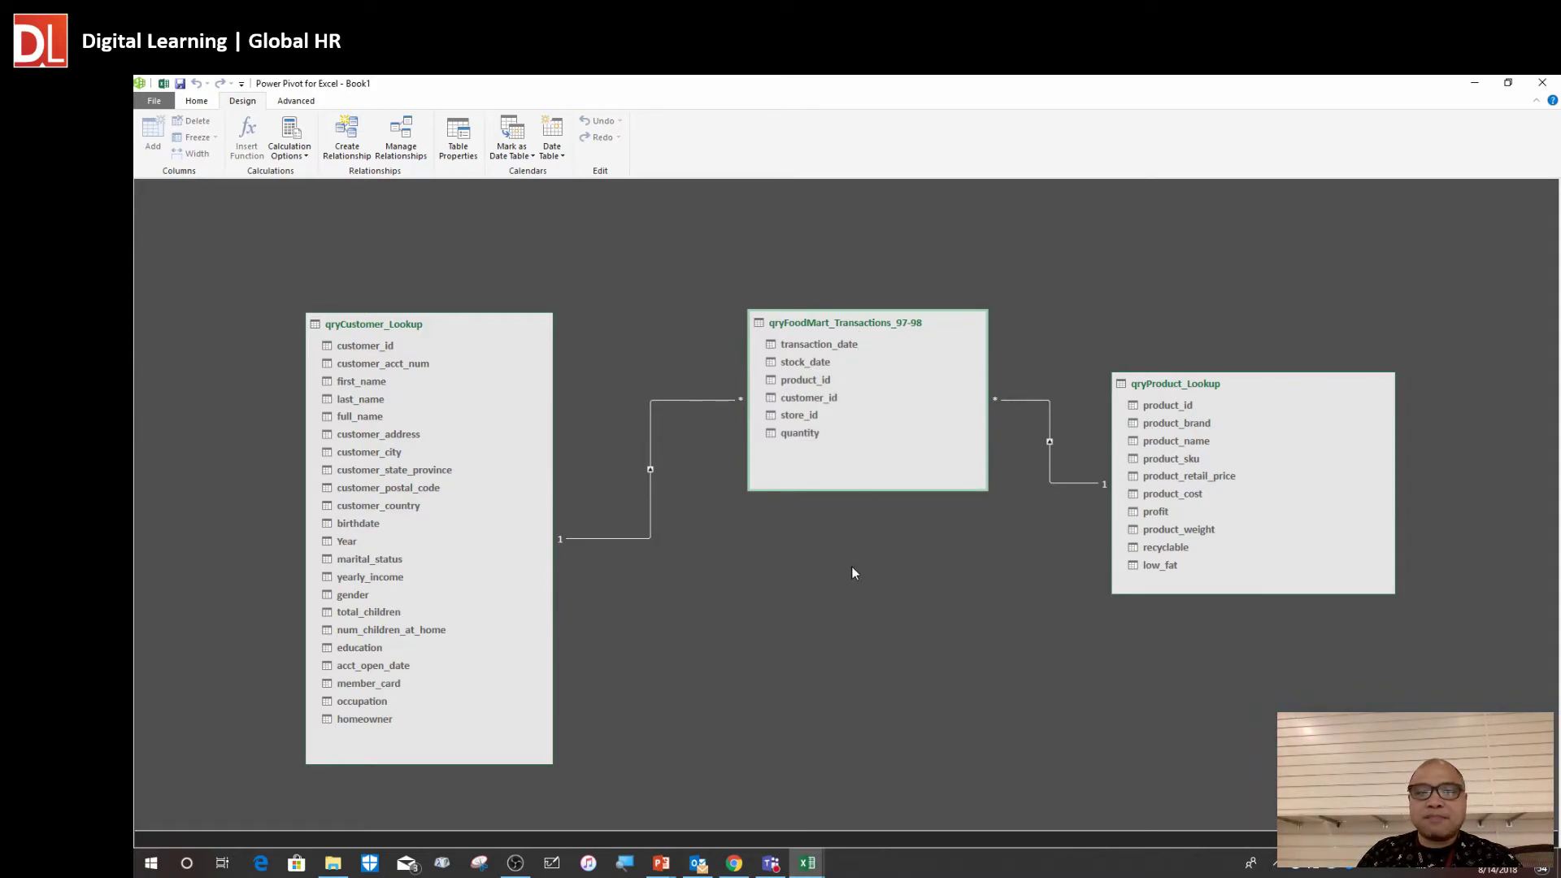
Raise the transactions table above both lookup tables, and move the product lookup table slightly up
{"action": "left_click", "coordinate": [197, 101]}
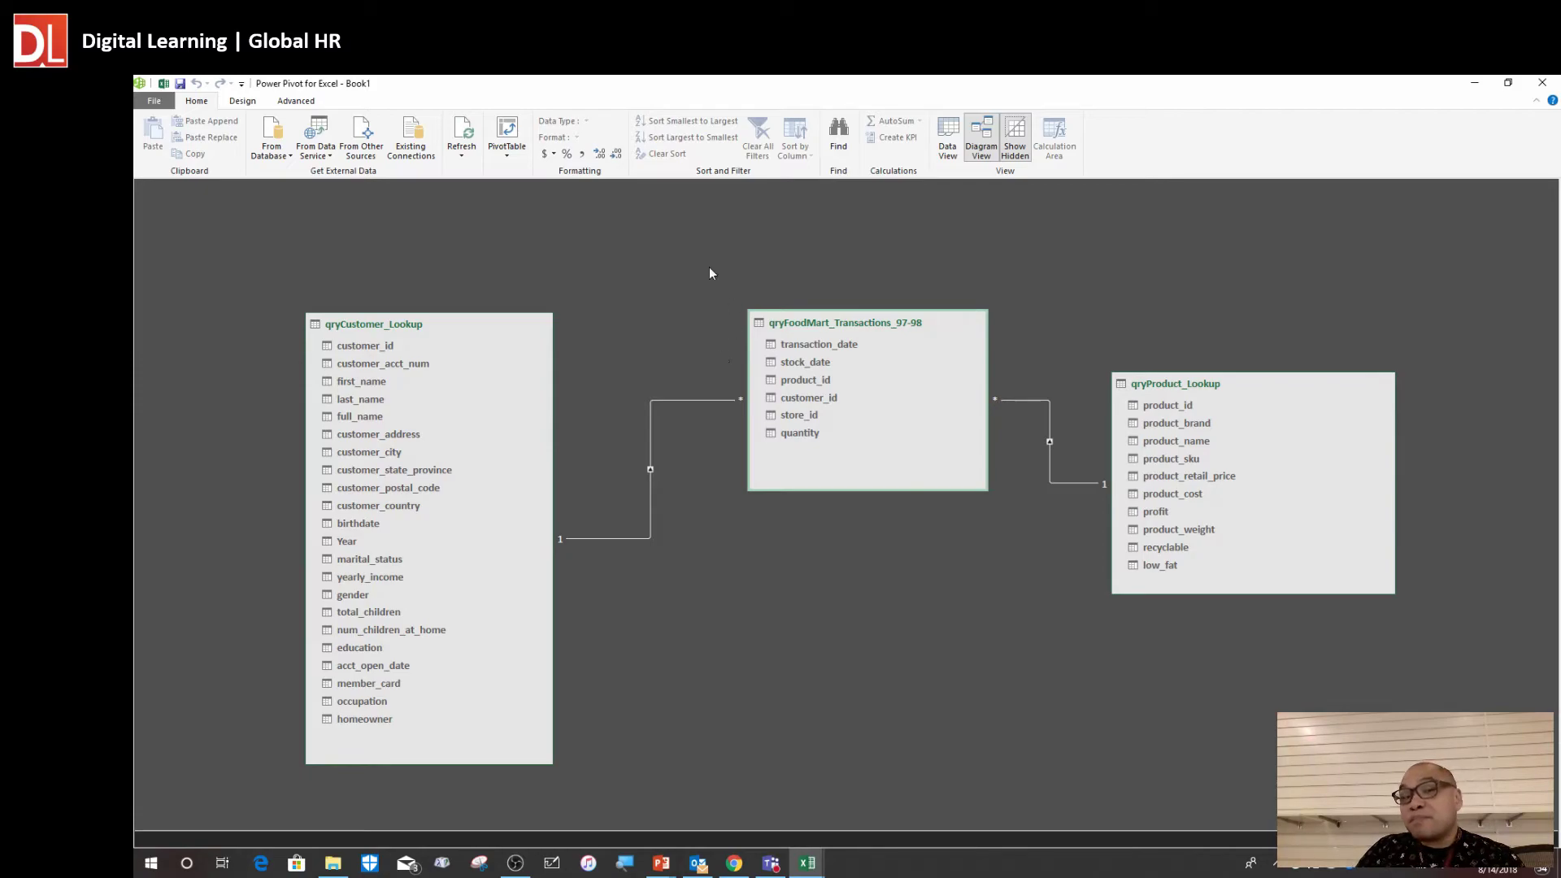
{"action": "left_click_drag", "start_coordinate": [847, 318], "coordinate": [844, 280]}
{"action": "left_click_drag", "start_coordinate": [1212, 395], "coordinate": [1215, 380]}
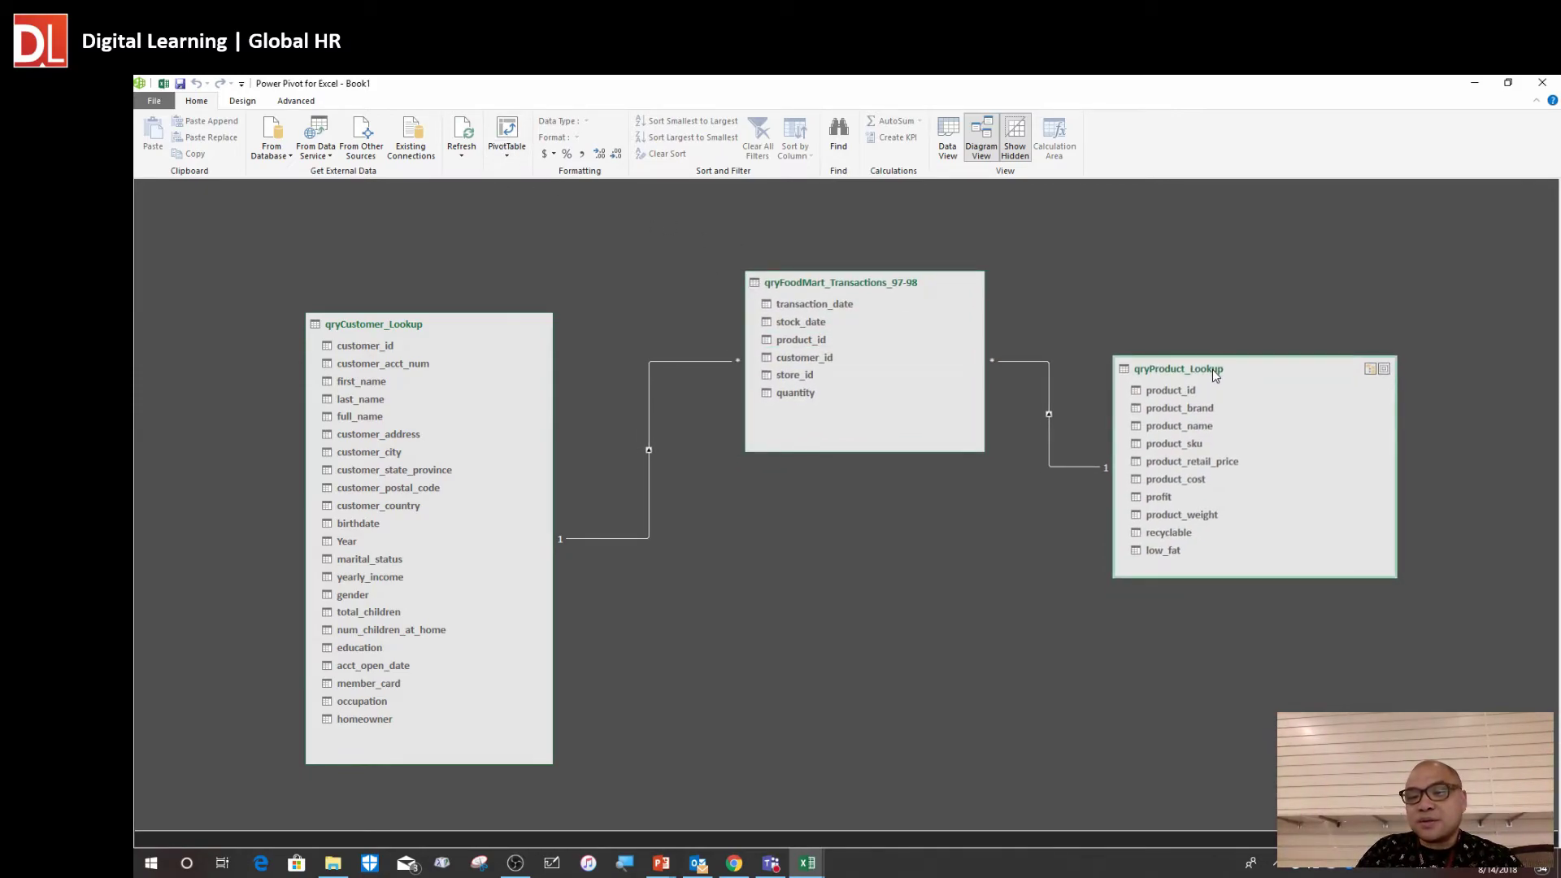
{"action": "left_click_drag", "start_coordinate": [823, 290], "coordinate": [812, 259]}
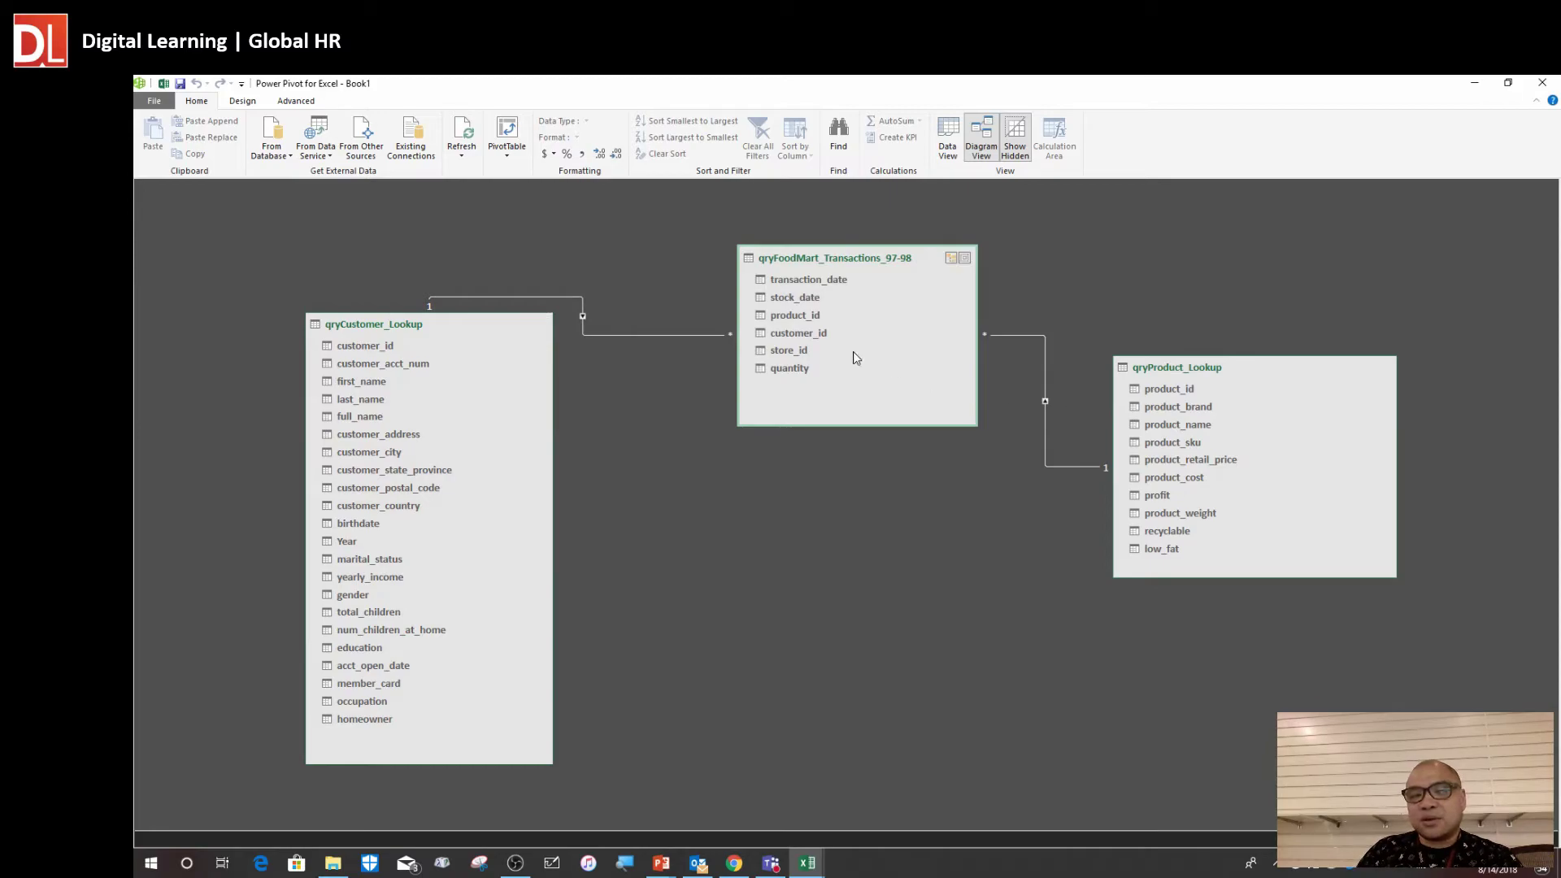
Insert a PivotTable from the data model on a new worksheet, and widen its field list pane
{"action": "left_click", "coordinate": [507, 154]}
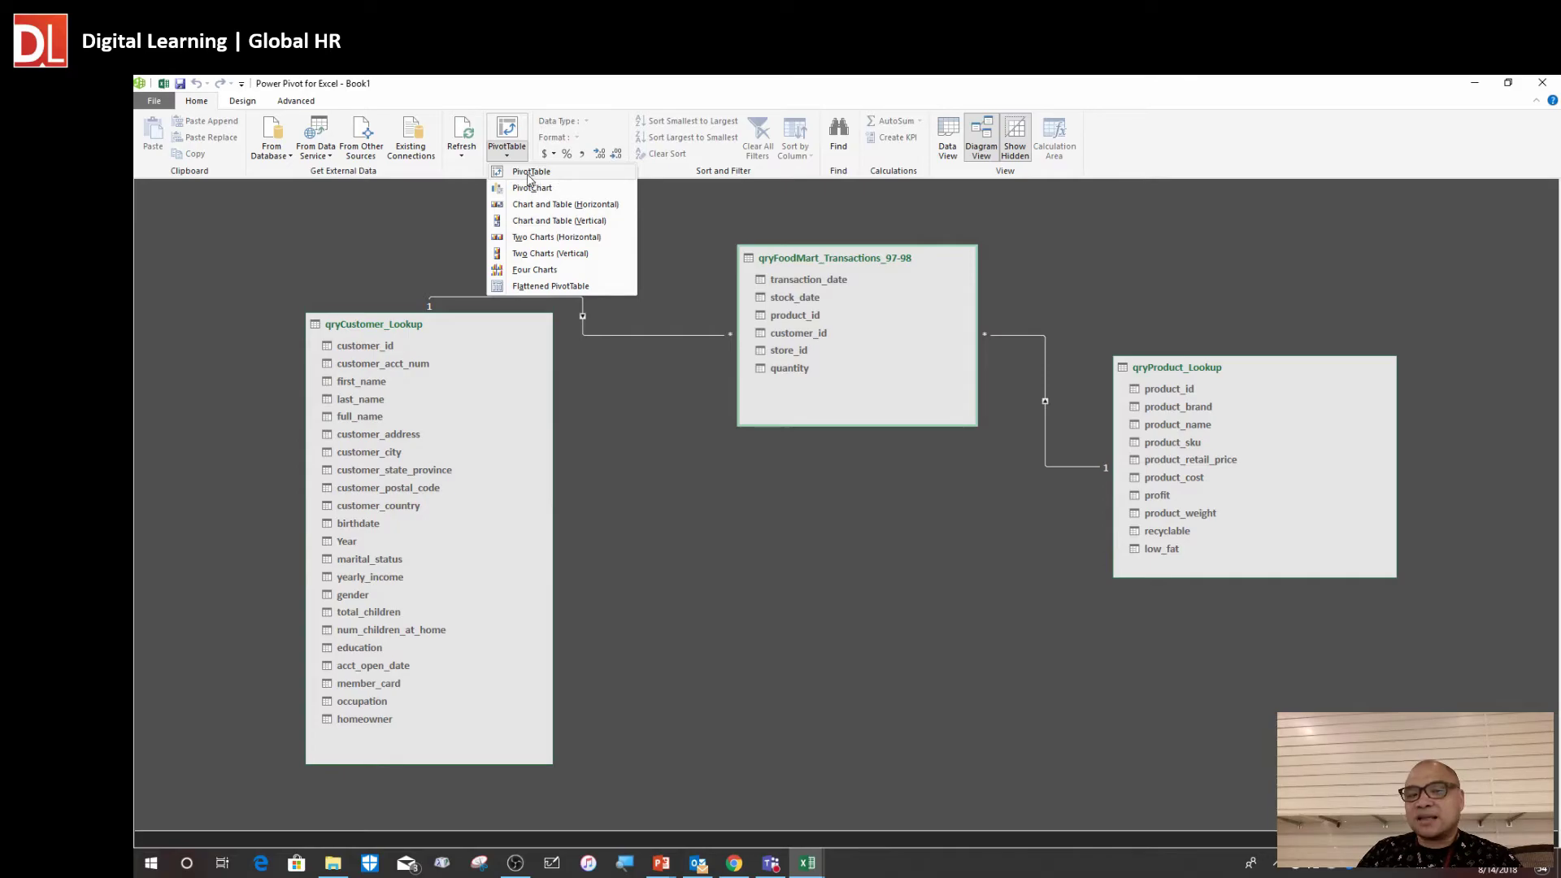
{"action": "left_click", "coordinate": [532, 171]}
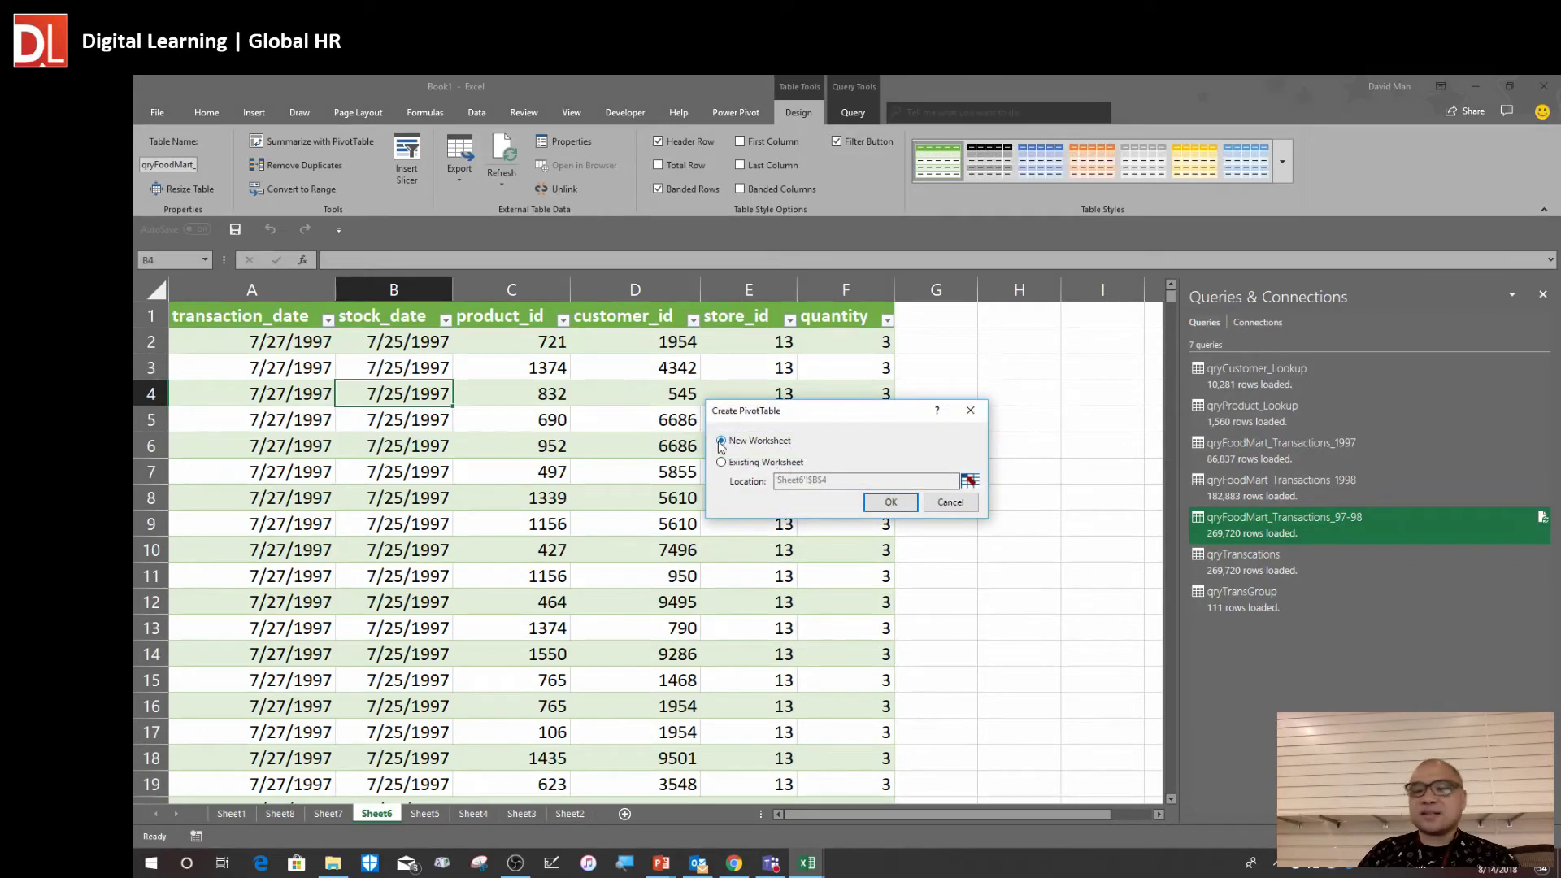
{"action": "left_click_drag", "start_coordinate": [824, 424], "coordinate": [765, 387]}
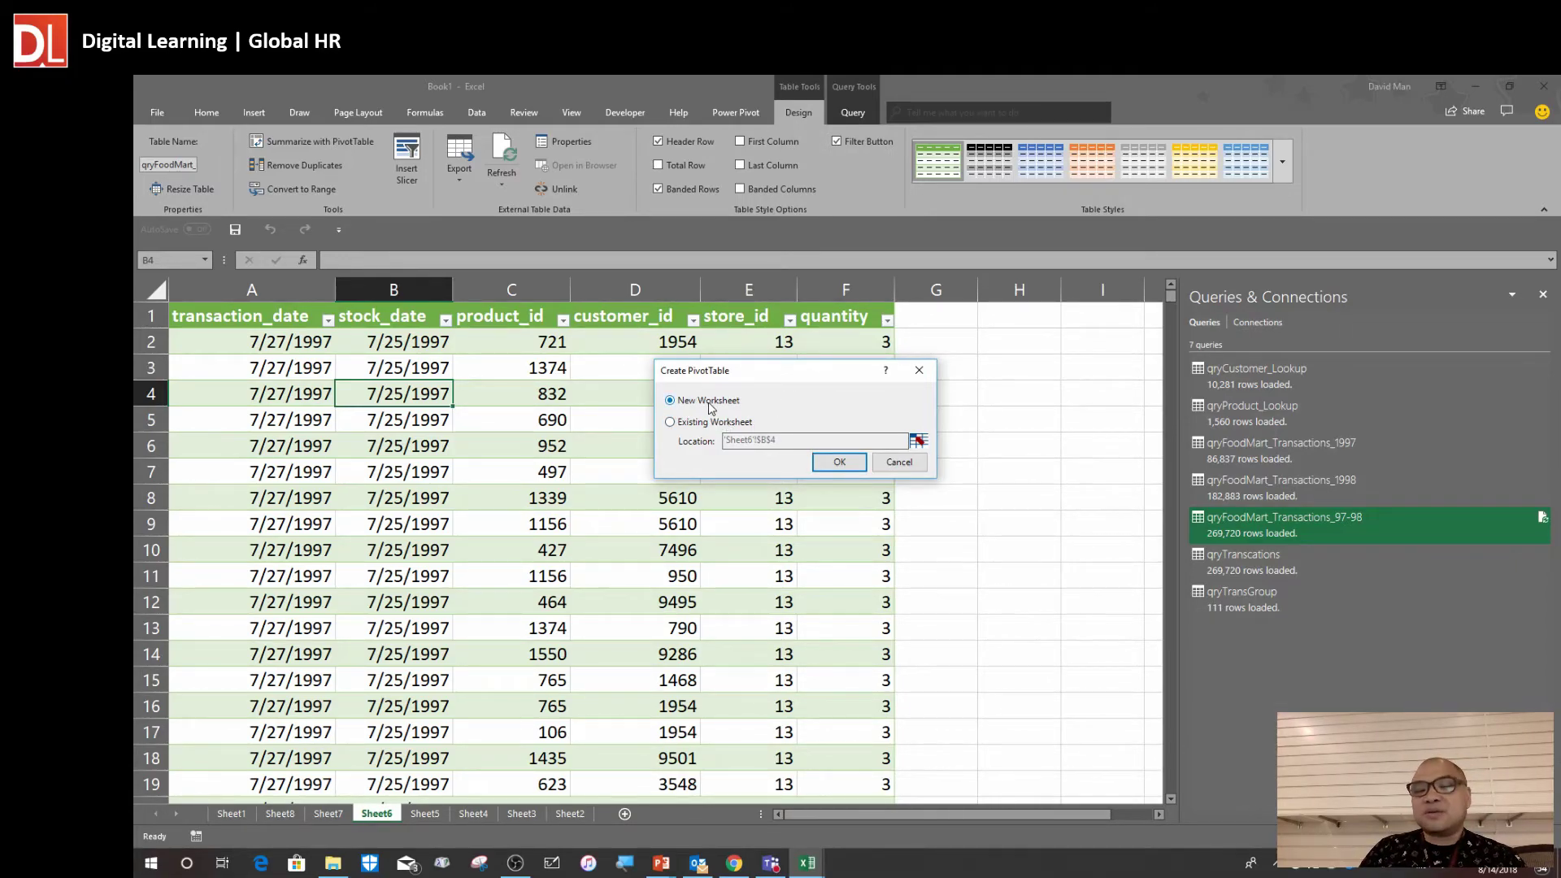
{"action": "left_click", "coordinate": [838, 462]}
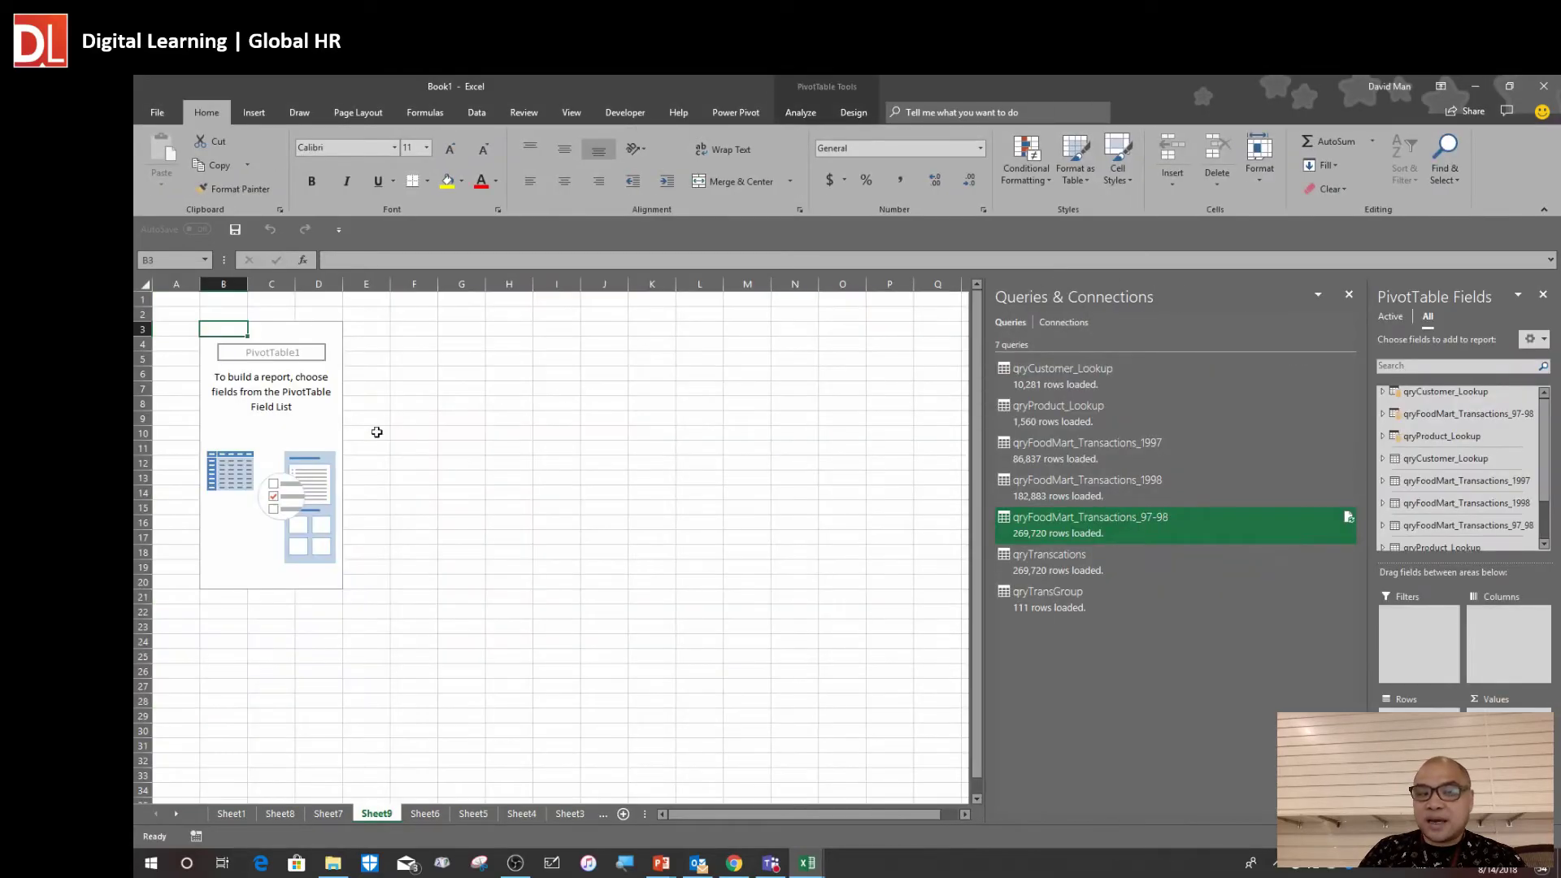
{"action": "left_click", "coordinate": [271, 418]}
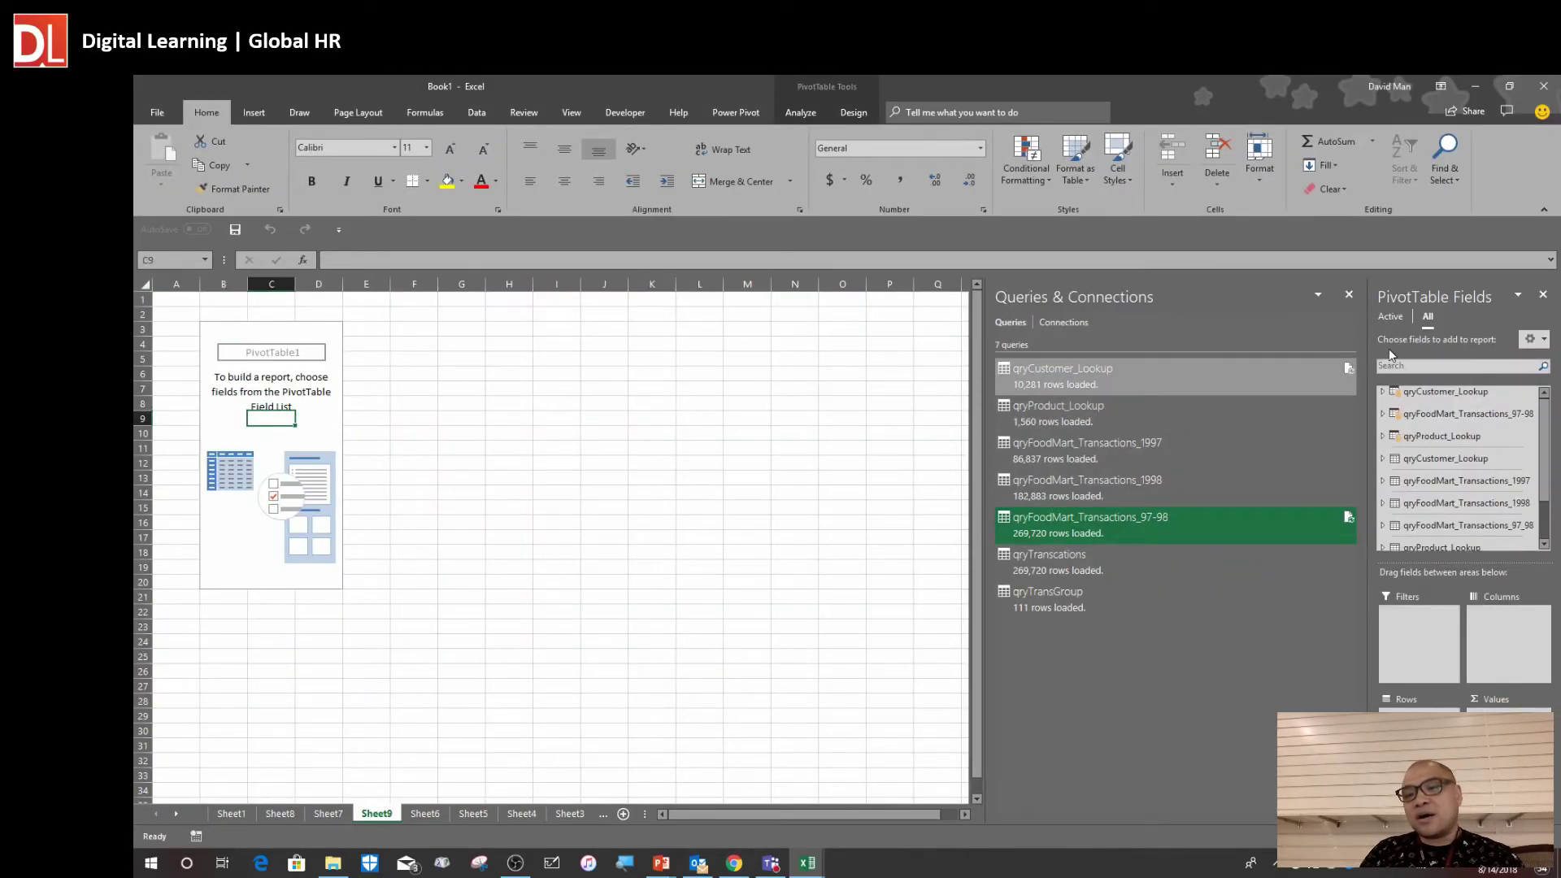
{"action": "left_click_drag", "start_coordinate": [1371, 331], "coordinate": [1205, 331]}
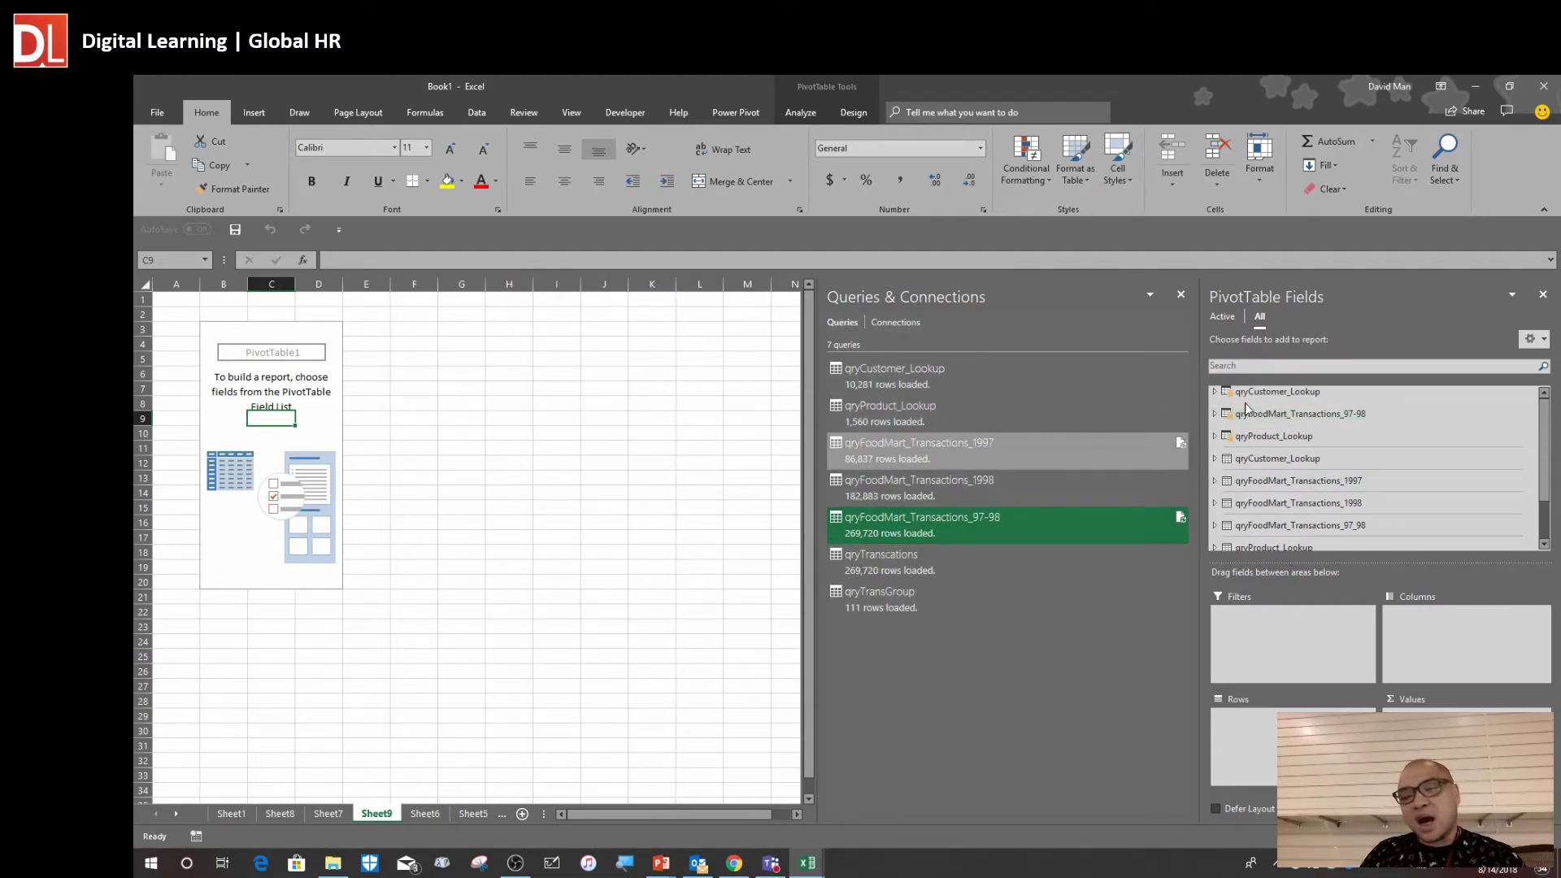
Start saving the workbook under a new location, OneDrive - Li & Fung > Pup@2018 > Excel Level 2 - DataExplorationAndVisualization
{"action": "left_click", "coordinate": [160, 116]}
{"action": "left_click", "coordinate": [198, 315]}
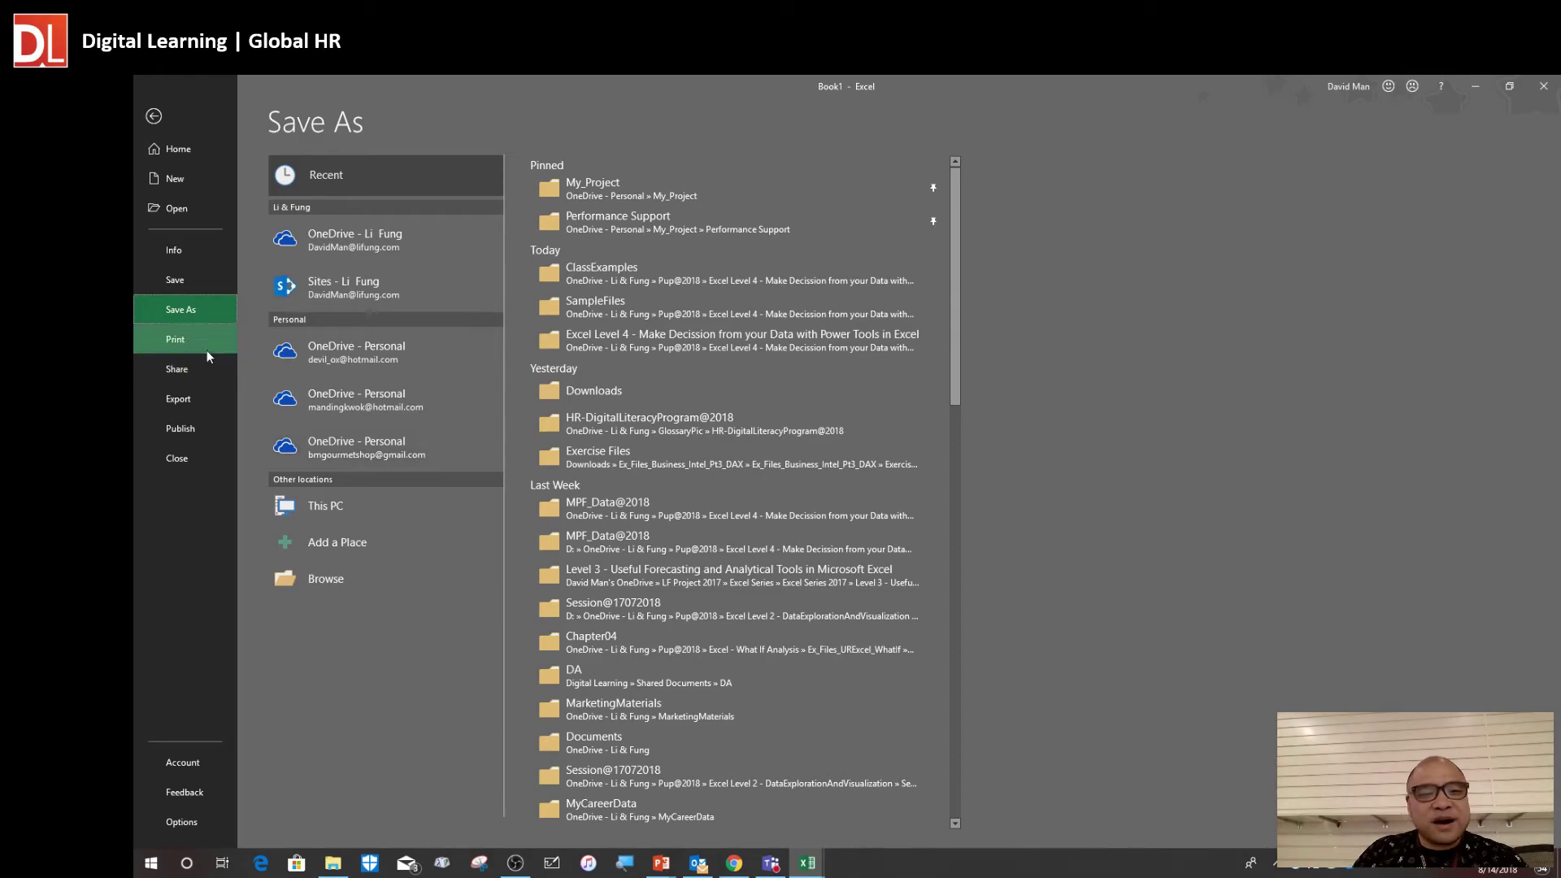
{"action": "left_click", "coordinate": [380, 242]}
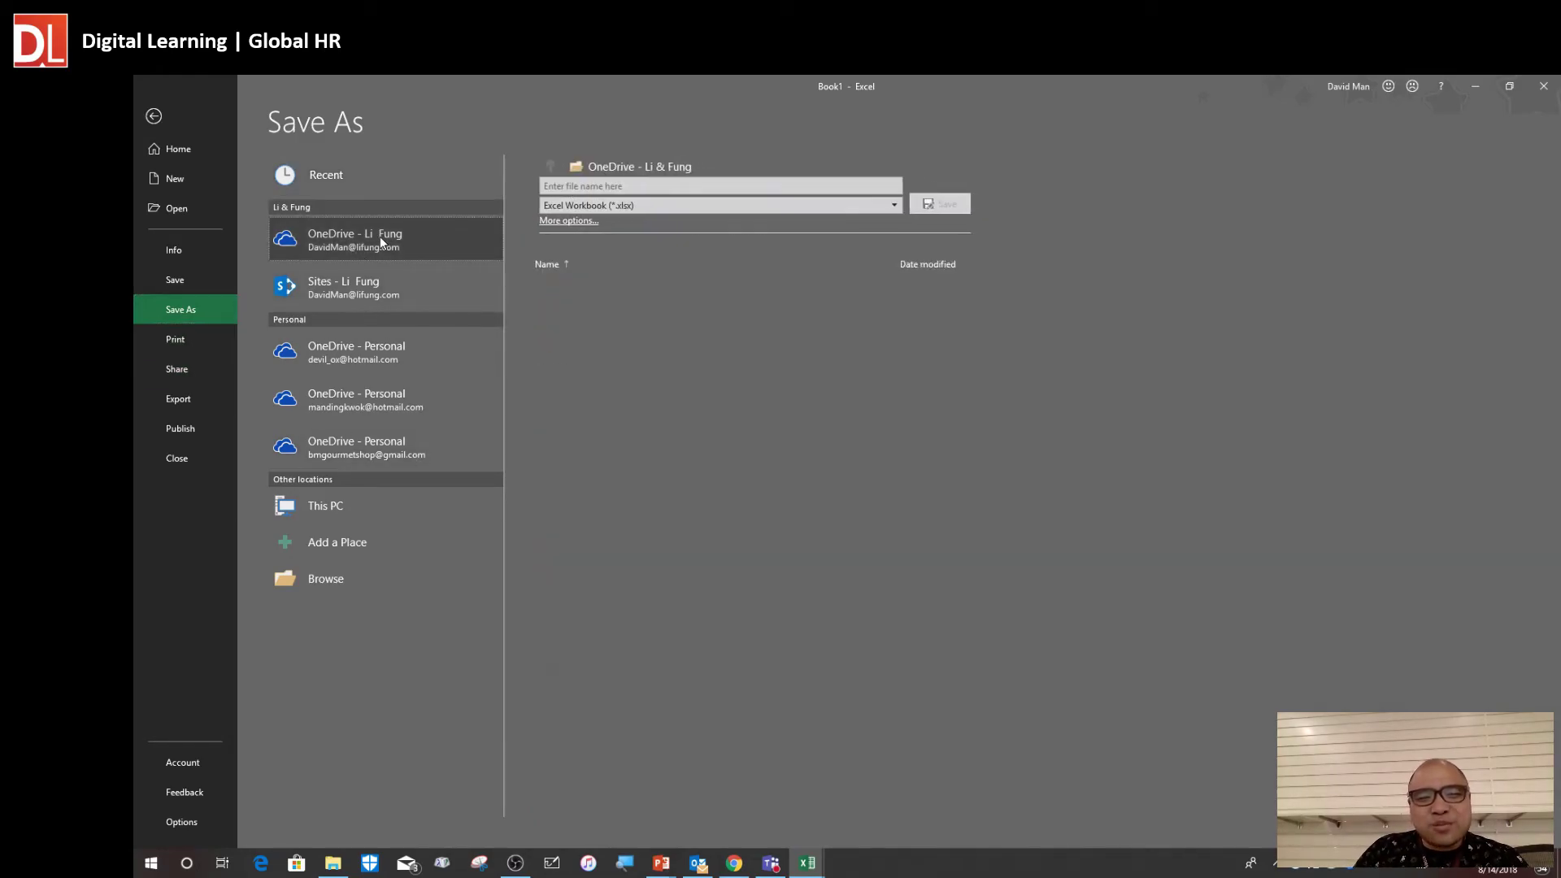
{"action": "scroll", "coordinate": [706, 443], "scroll_direction": "down", "scroll_amount": 5}
{"action": "scroll", "coordinate": [707, 443], "scroll_direction": "down", "scroll_amount": 15}
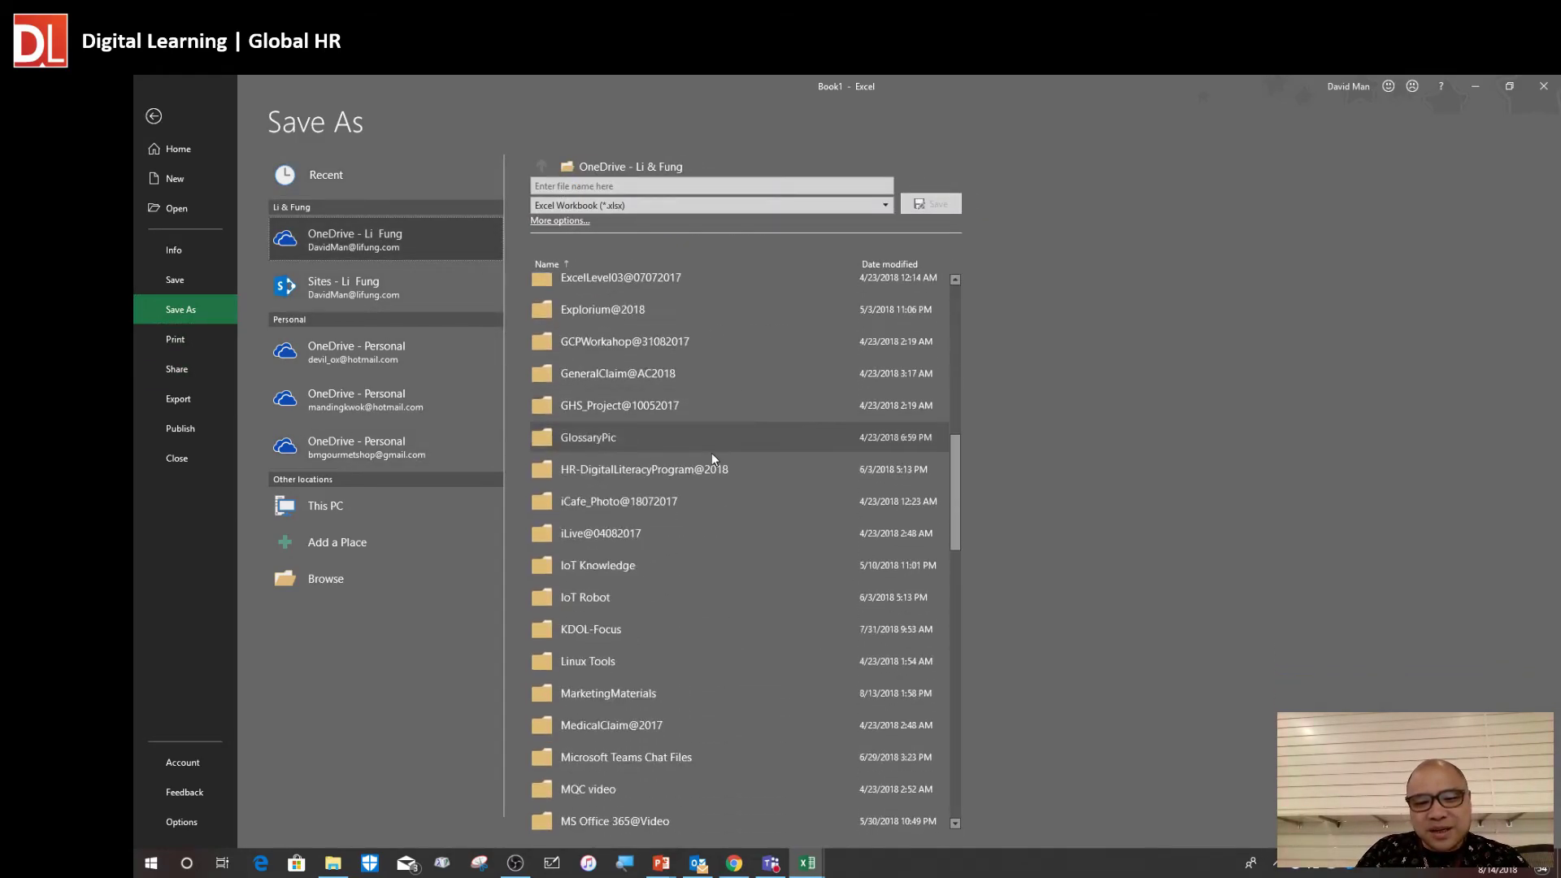
{"action": "scroll", "coordinate": [710, 456], "scroll_direction": "down", "scroll_amount": 2}
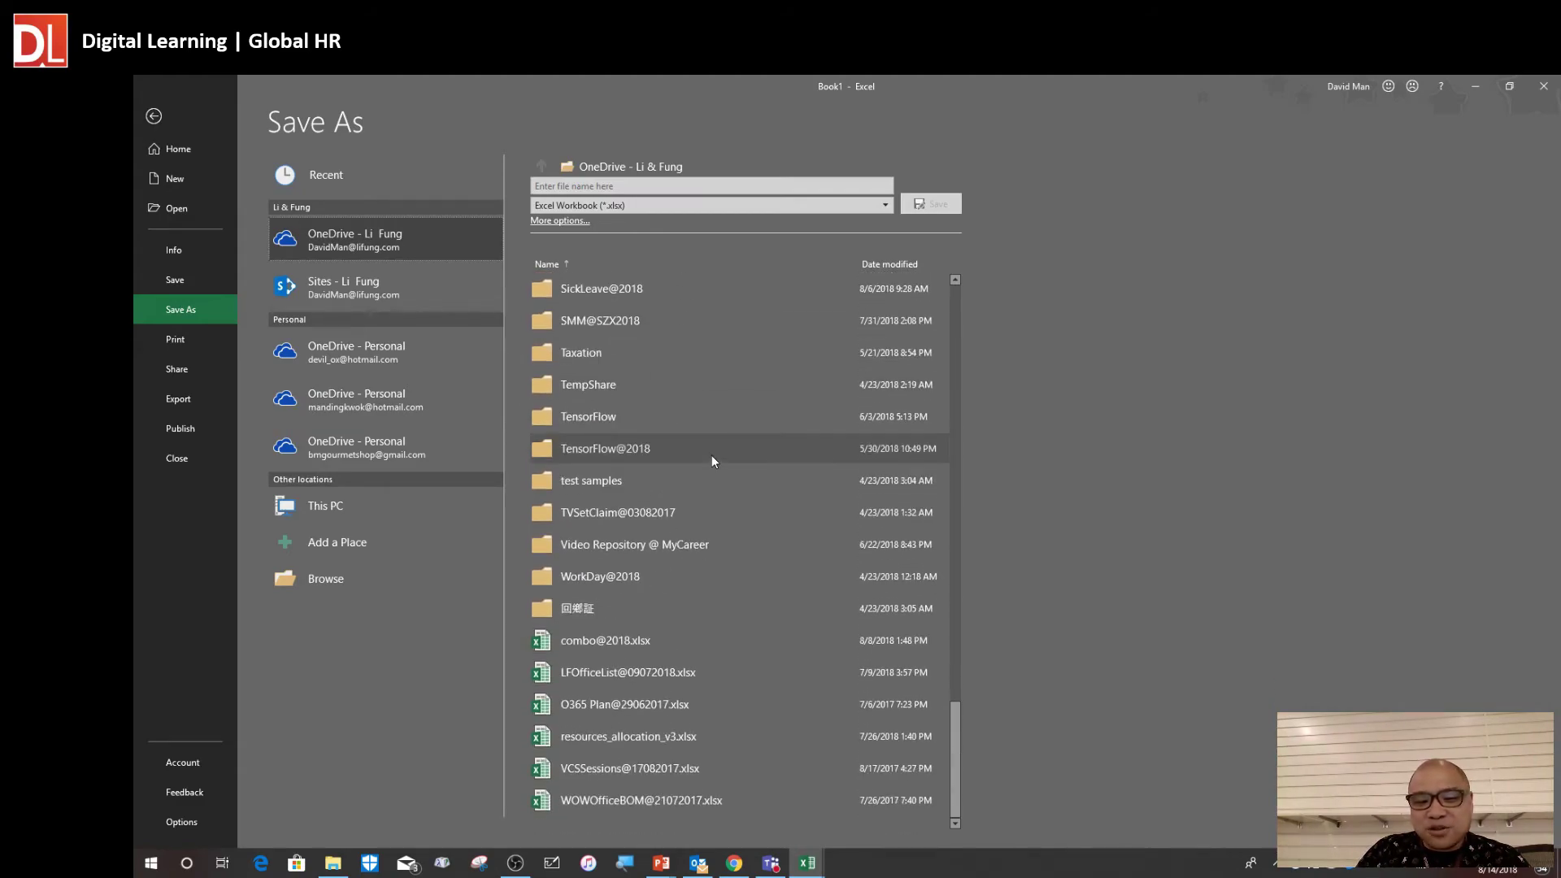
{"action": "scroll", "coordinate": [682, 521], "scroll_direction": "up", "scroll_amount": 4}
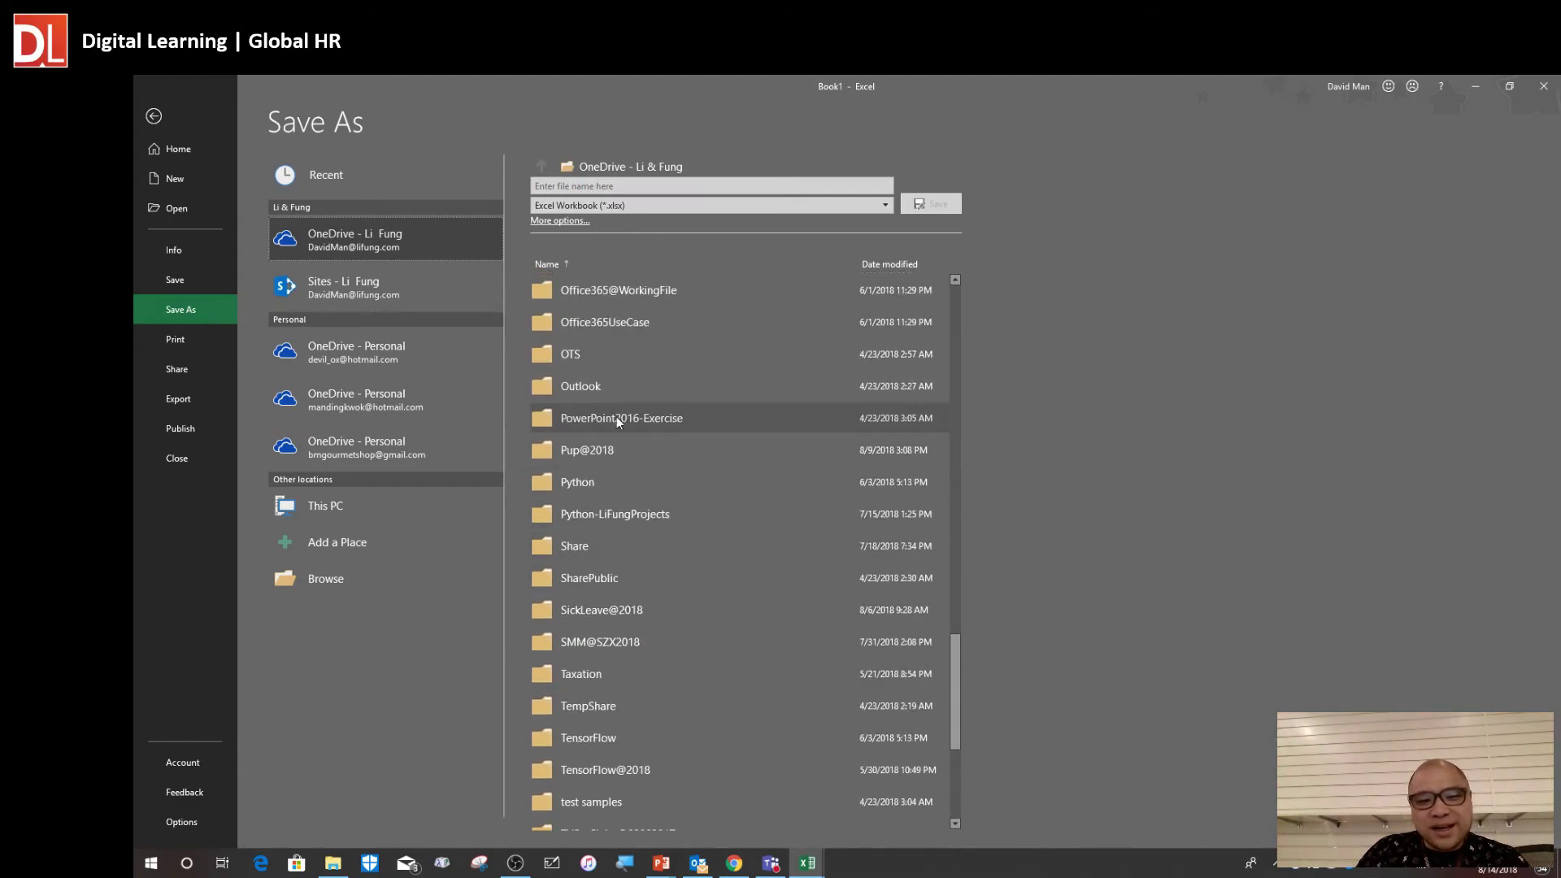
{"action": "left_click", "coordinate": [586, 450]}
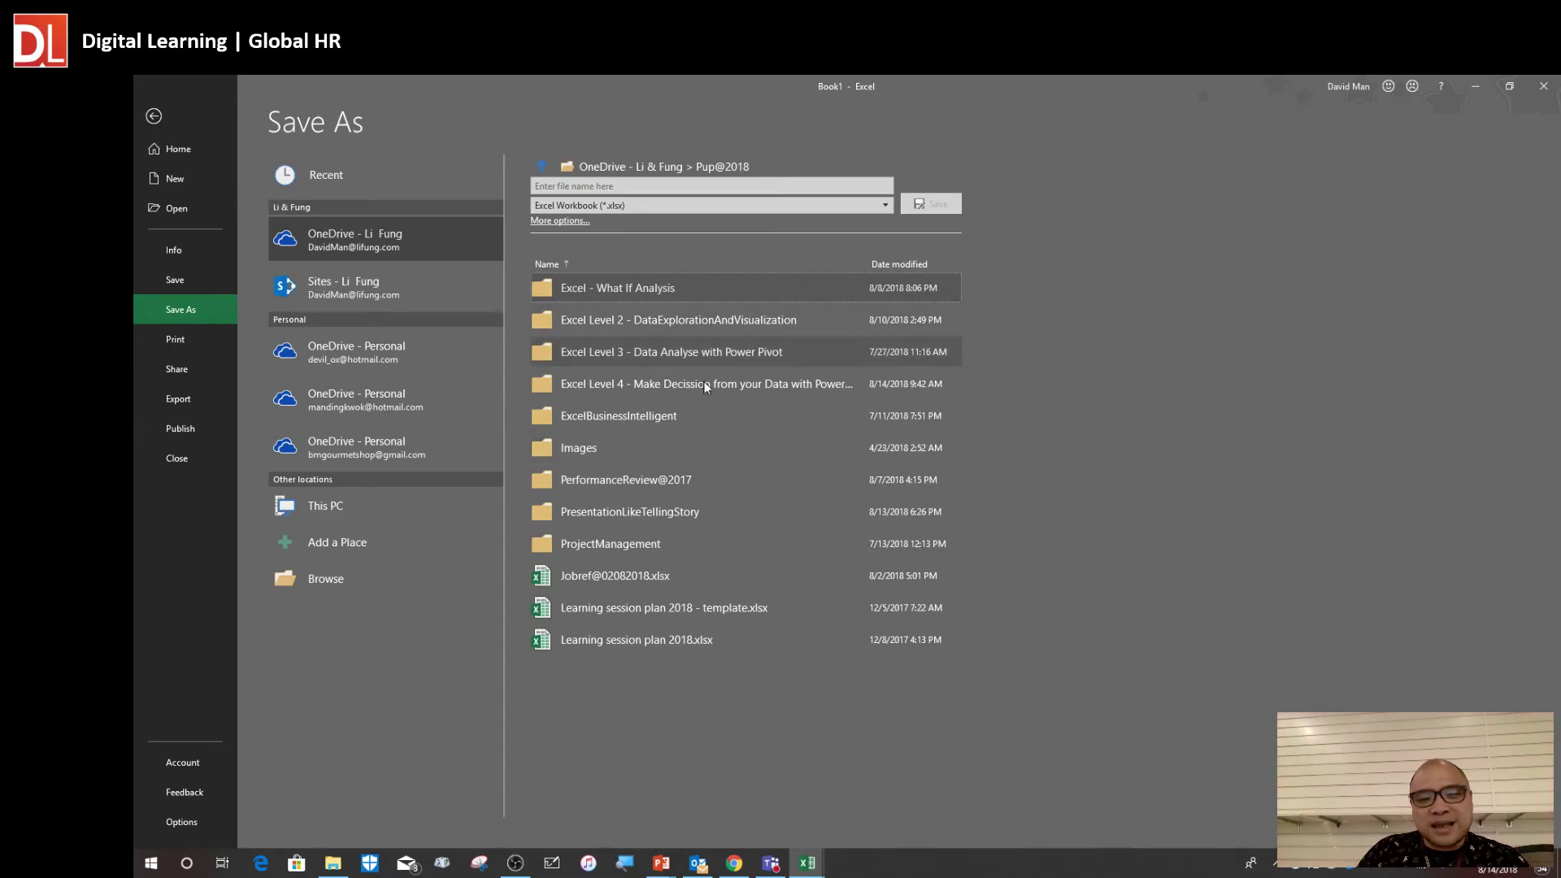
{"action": "left_click", "coordinate": [698, 320]}
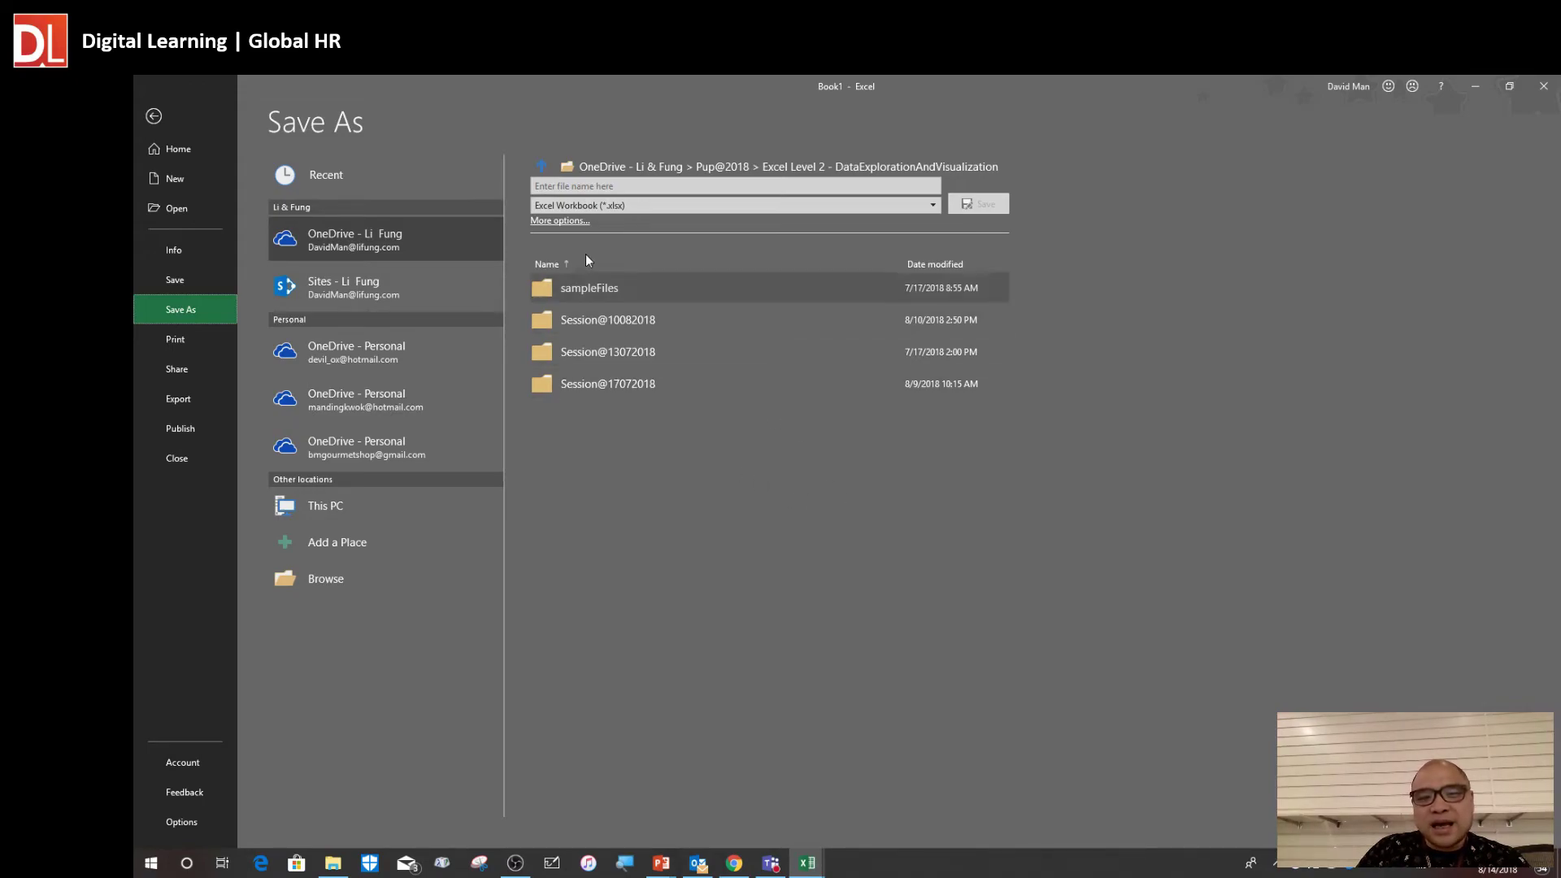
Create a folder named Session@14082018 inside Excel Level 2 - DataExplorationAndVisualization and open it as the save location
{"action": "left_click", "coordinate": [553, 220]}
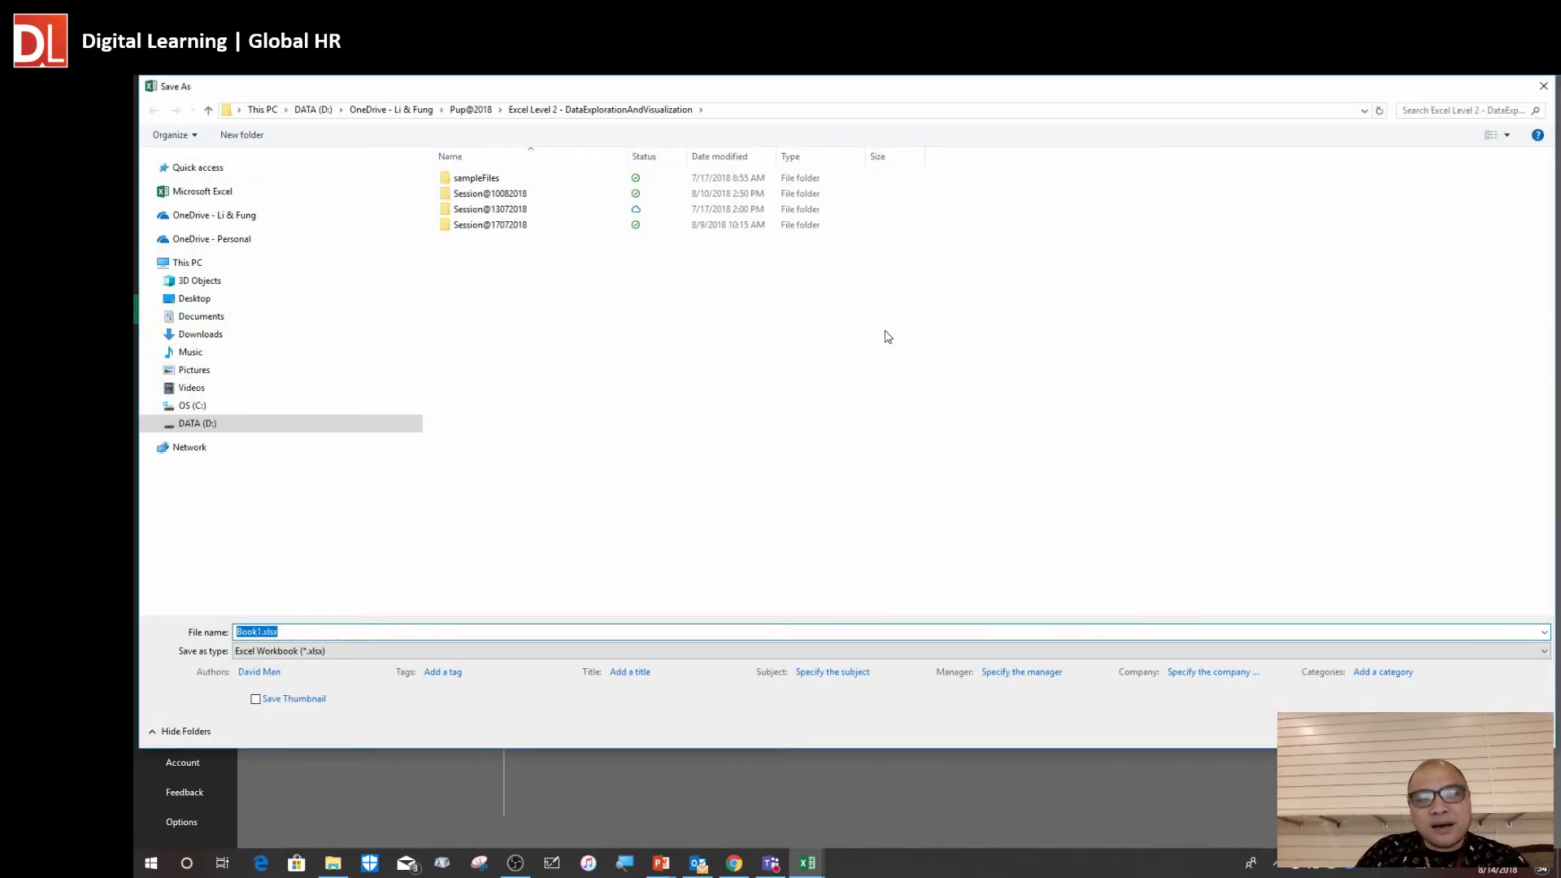
{"action": "right_click", "coordinate": [627, 341]}
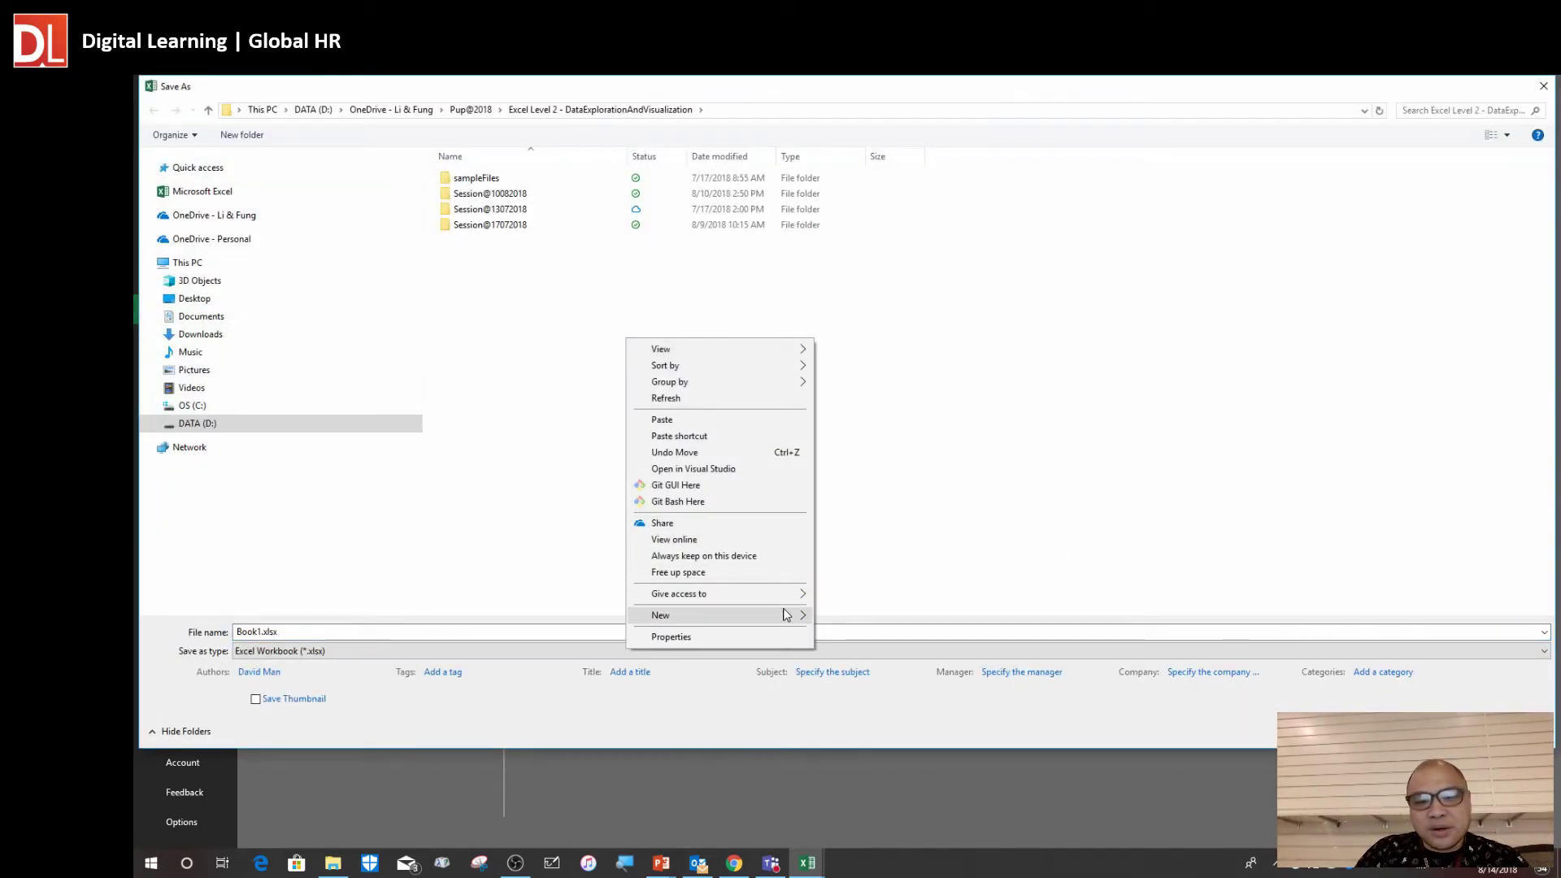
{"action": "mouse_move", "coordinate": [786, 616]}
{"action": "left_click", "coordinate": [858, 615]}
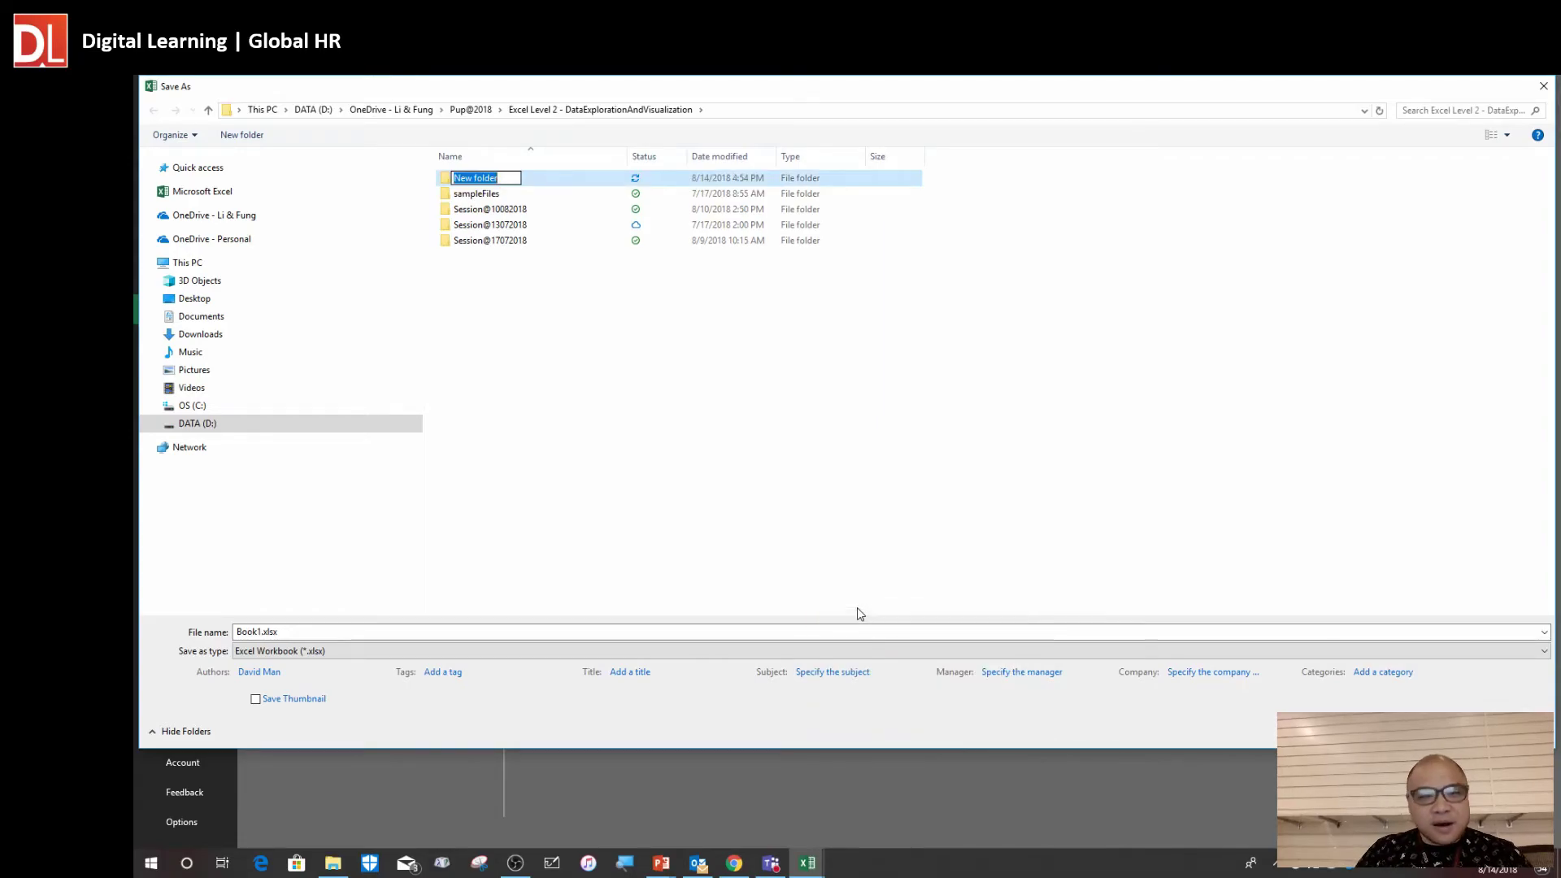
{"action": "type", "text": "Session@"}
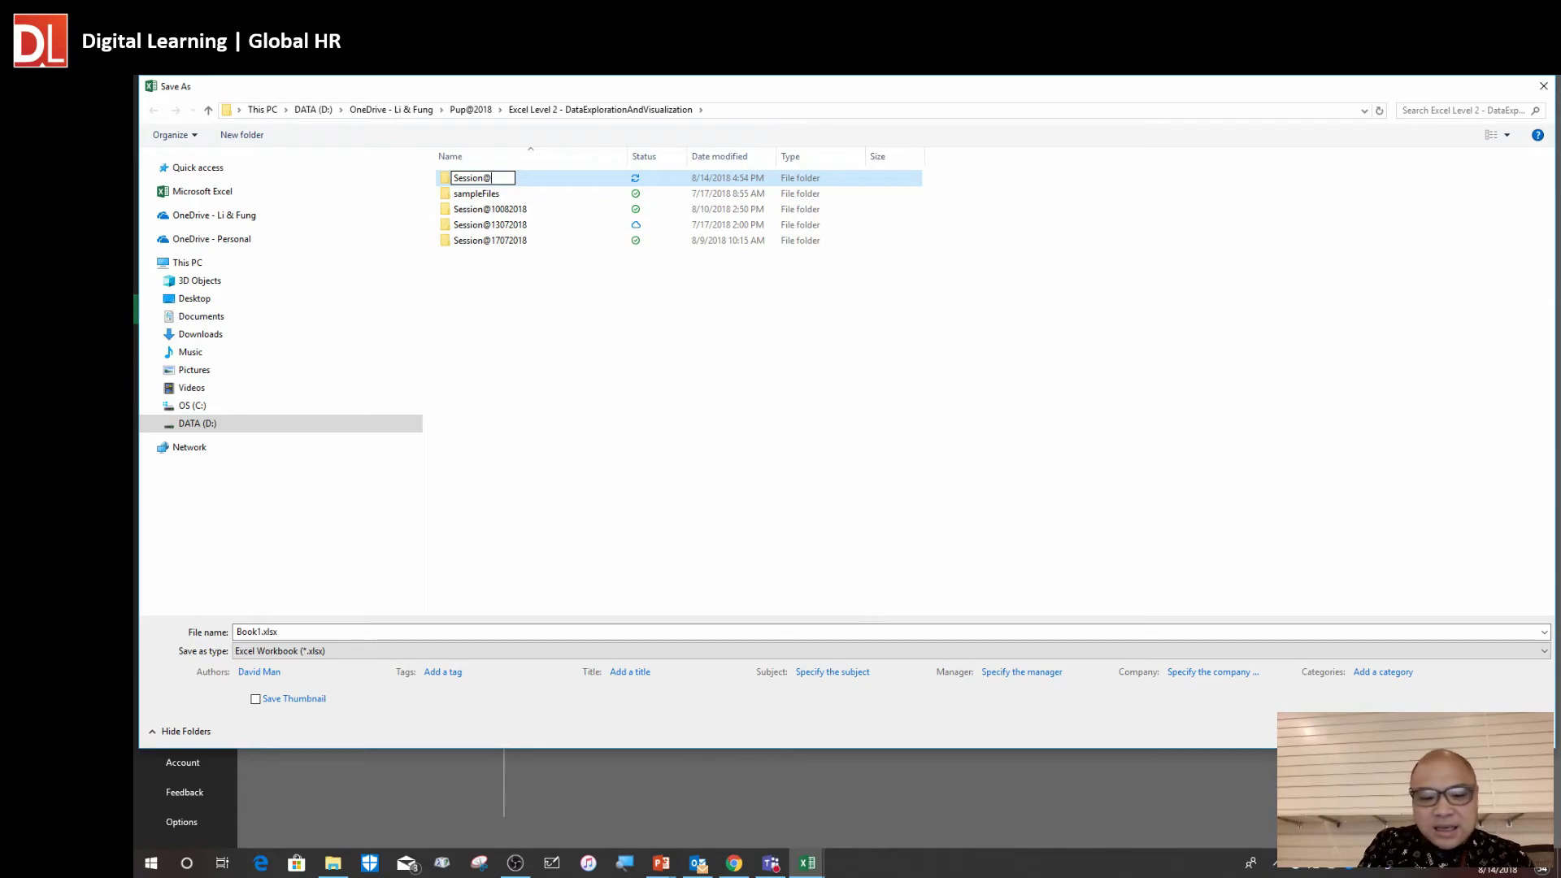
{"action": "type", "text": "1408201"}
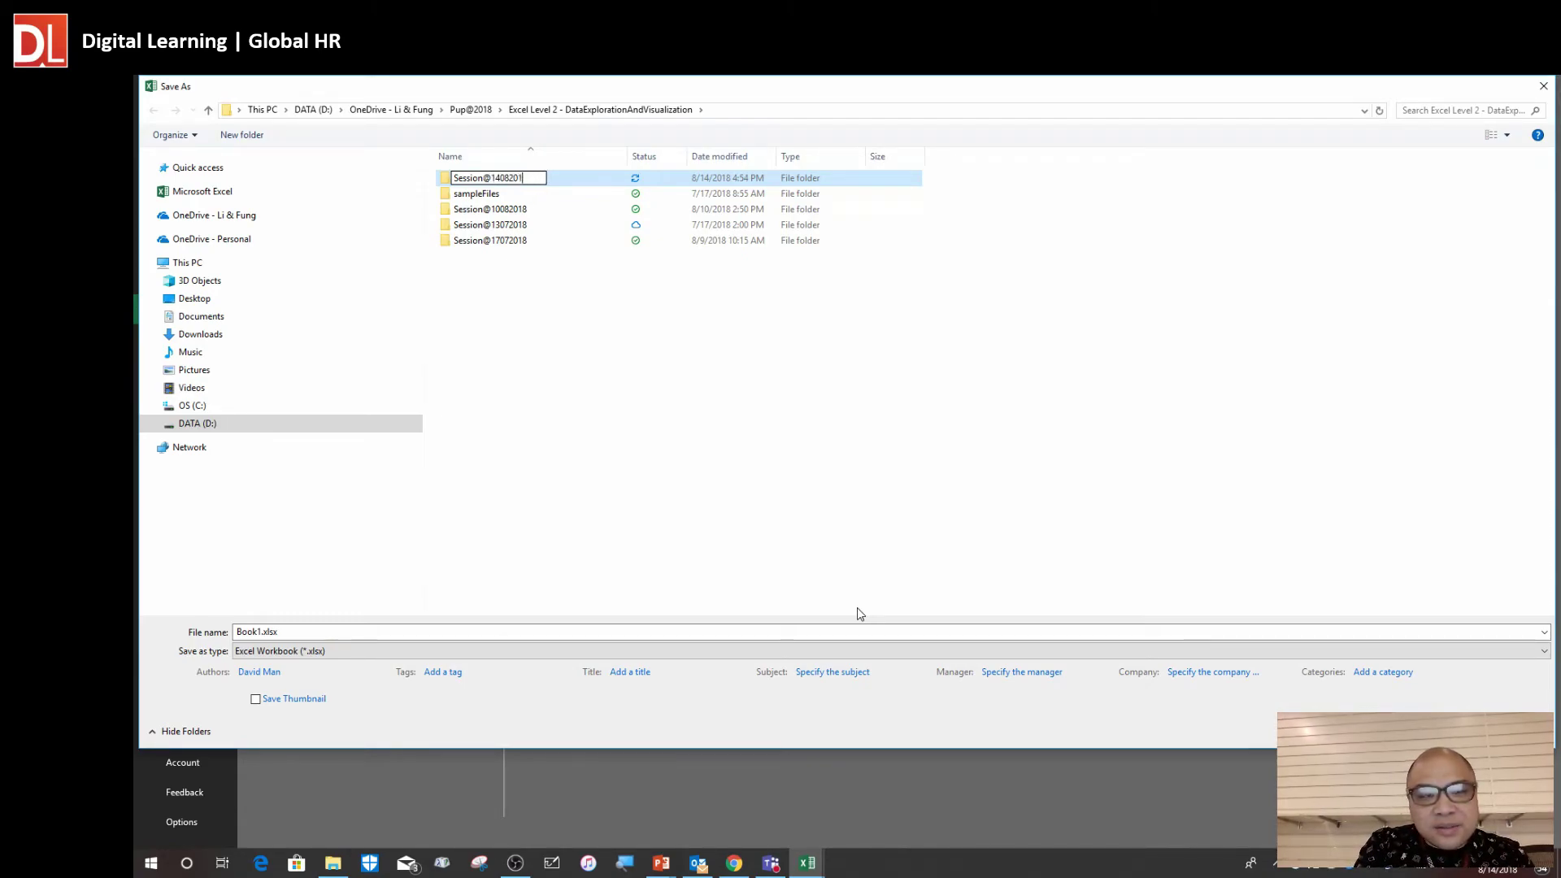
{"action": "type", "text": "8"}
{"action": "left_click", "coordinate": [666, 510]}
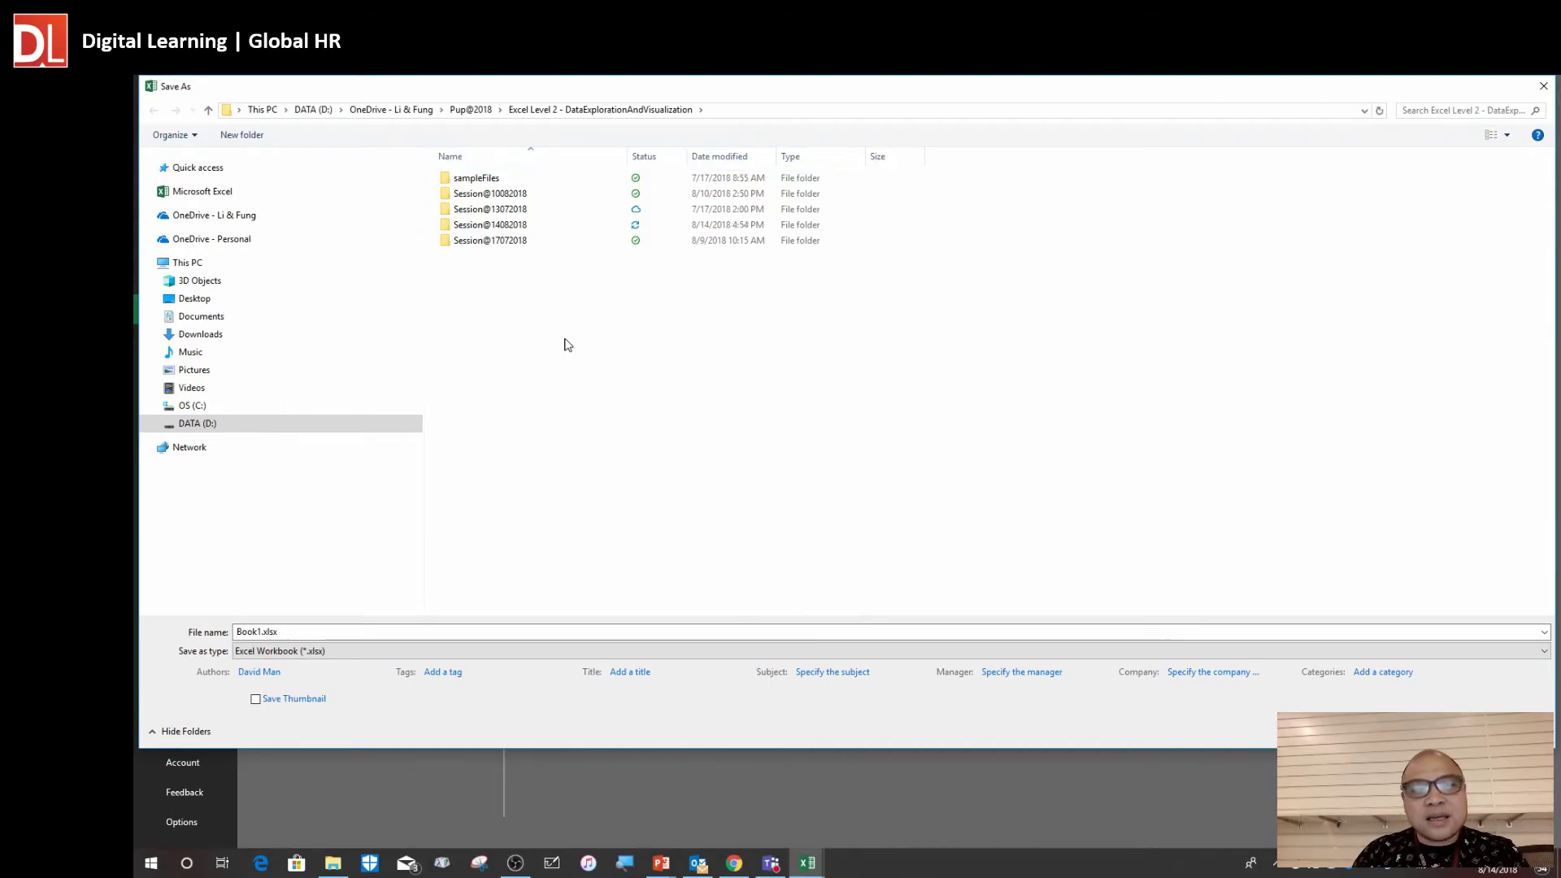
{"action": "double_click", "coordinate": [510, 226]}
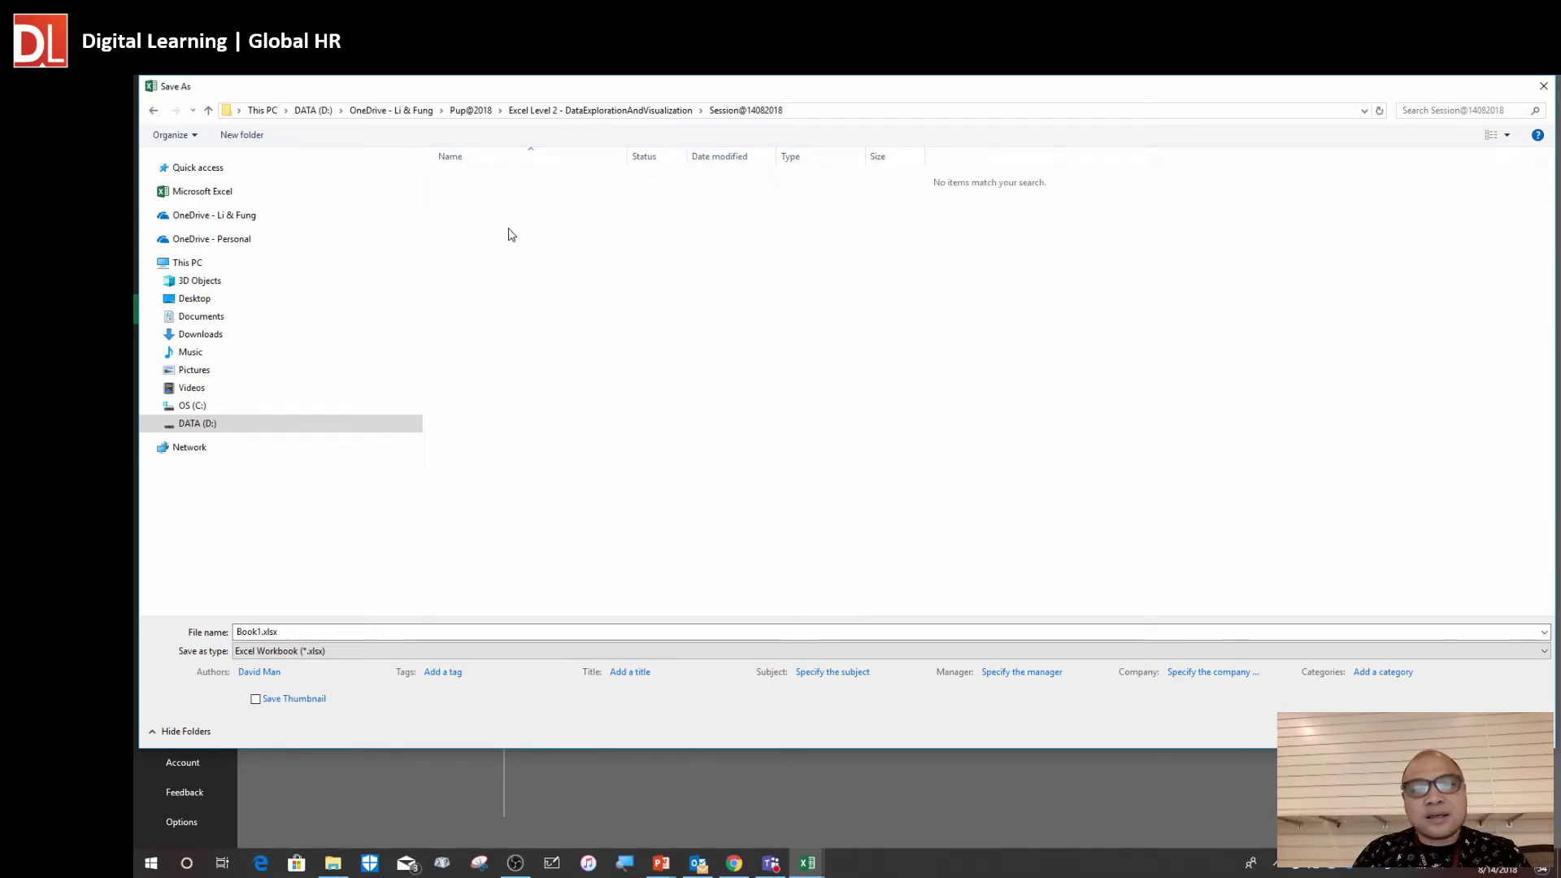
Try to save the workbook as ExampleFile@14082018 in the Session@14082018 folder, and close the Gaming Center window
{"action": "left_click", "coordinate": [289, 627]}
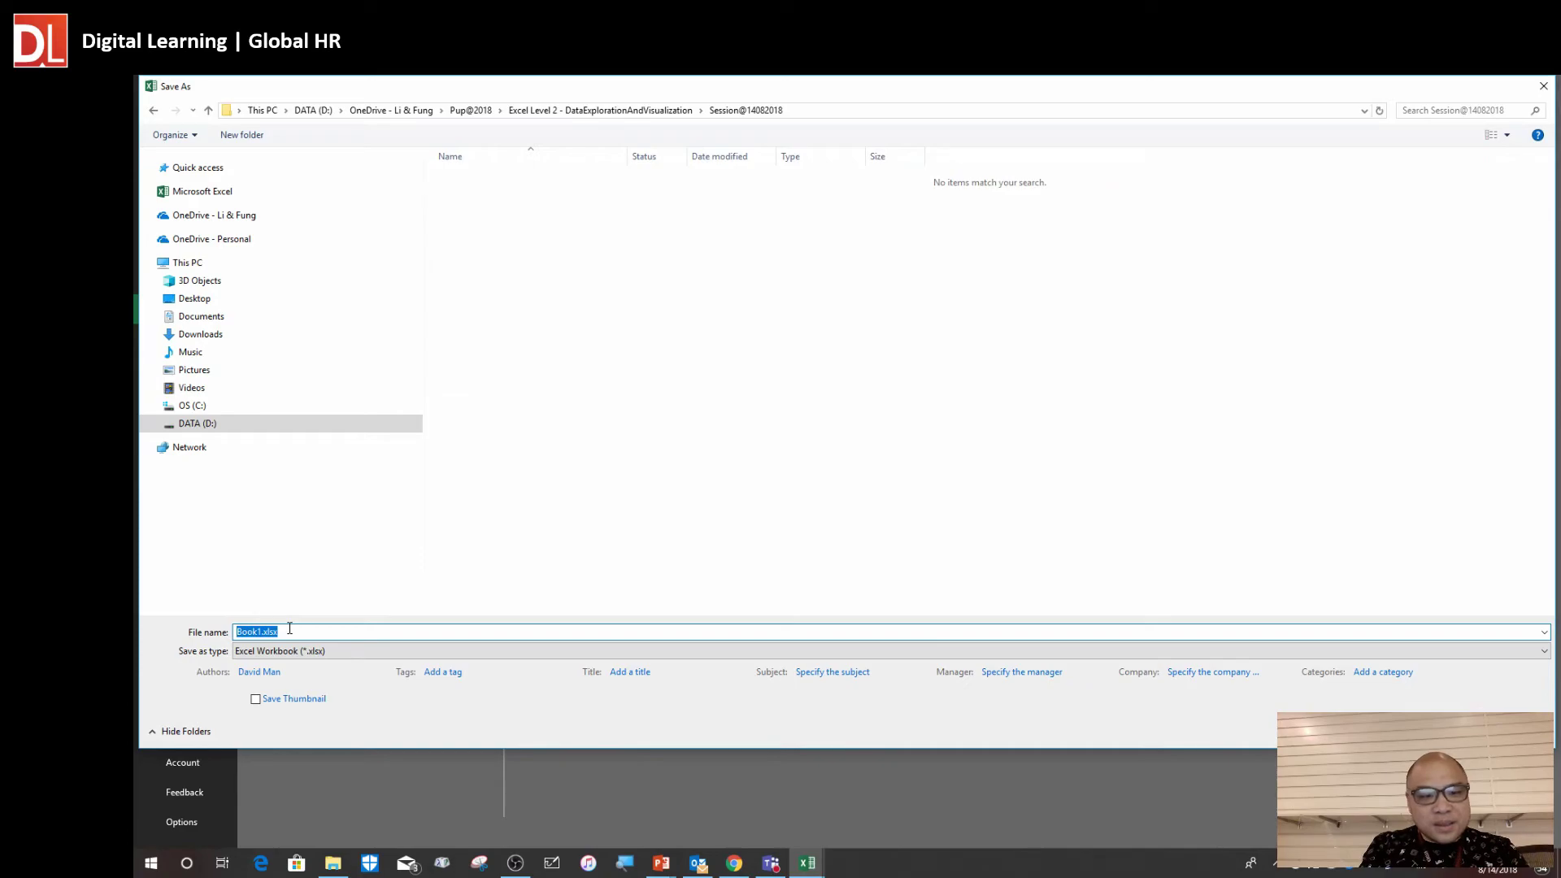
{"action": "type", "text": "E"}
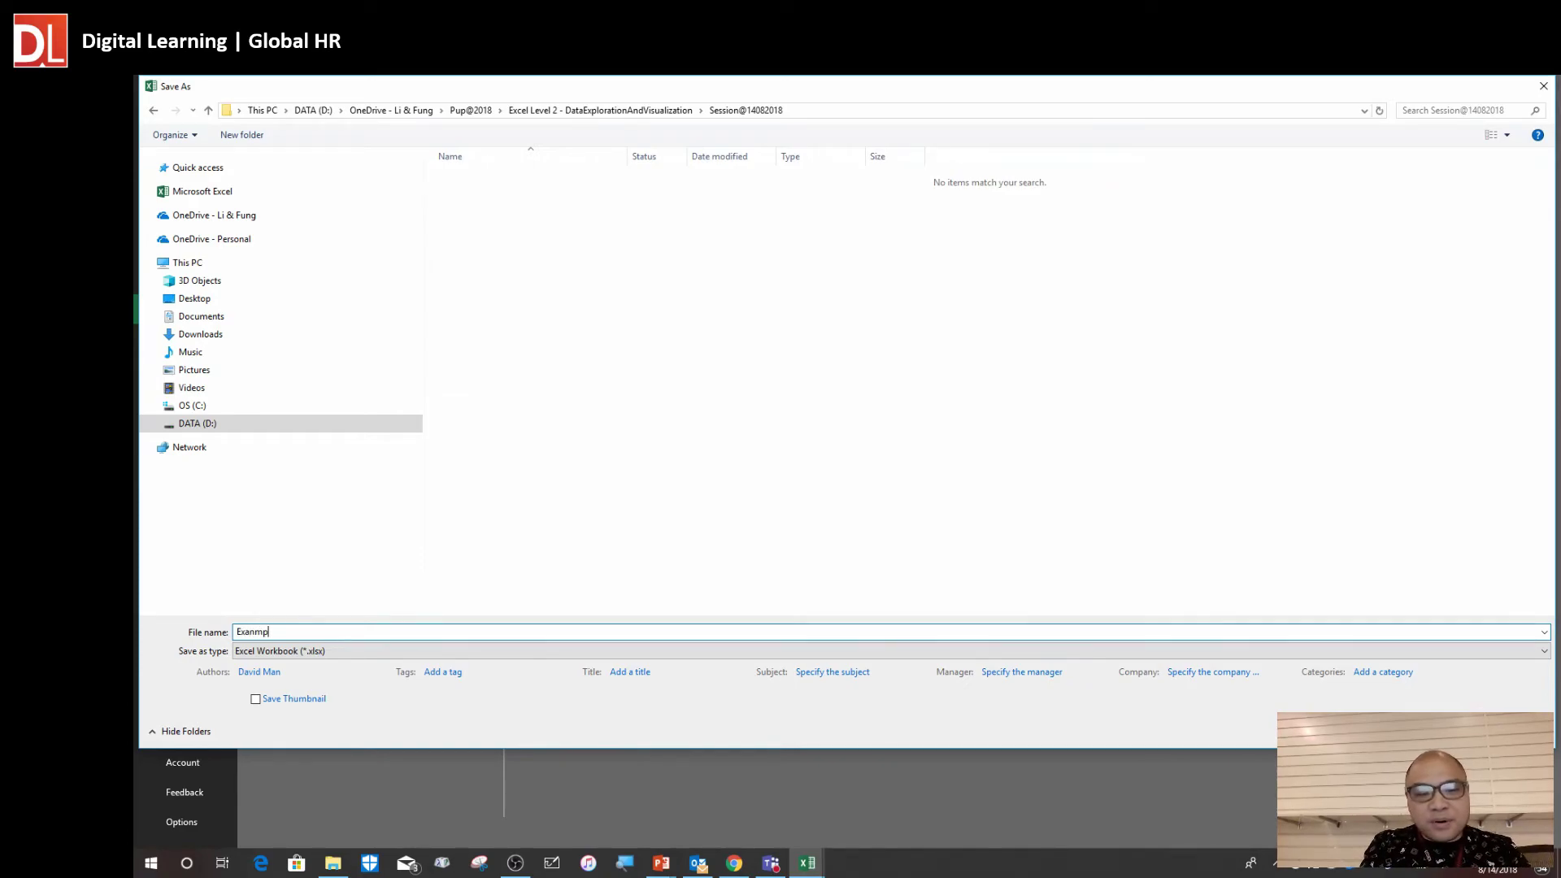
{"action": "type", "text": "xanmp"}
{"action": "key", "text": "BackSpace"}
{"action": "key", "text": "BackSpace"}
{"action": "key", "text": "BackSpace"}
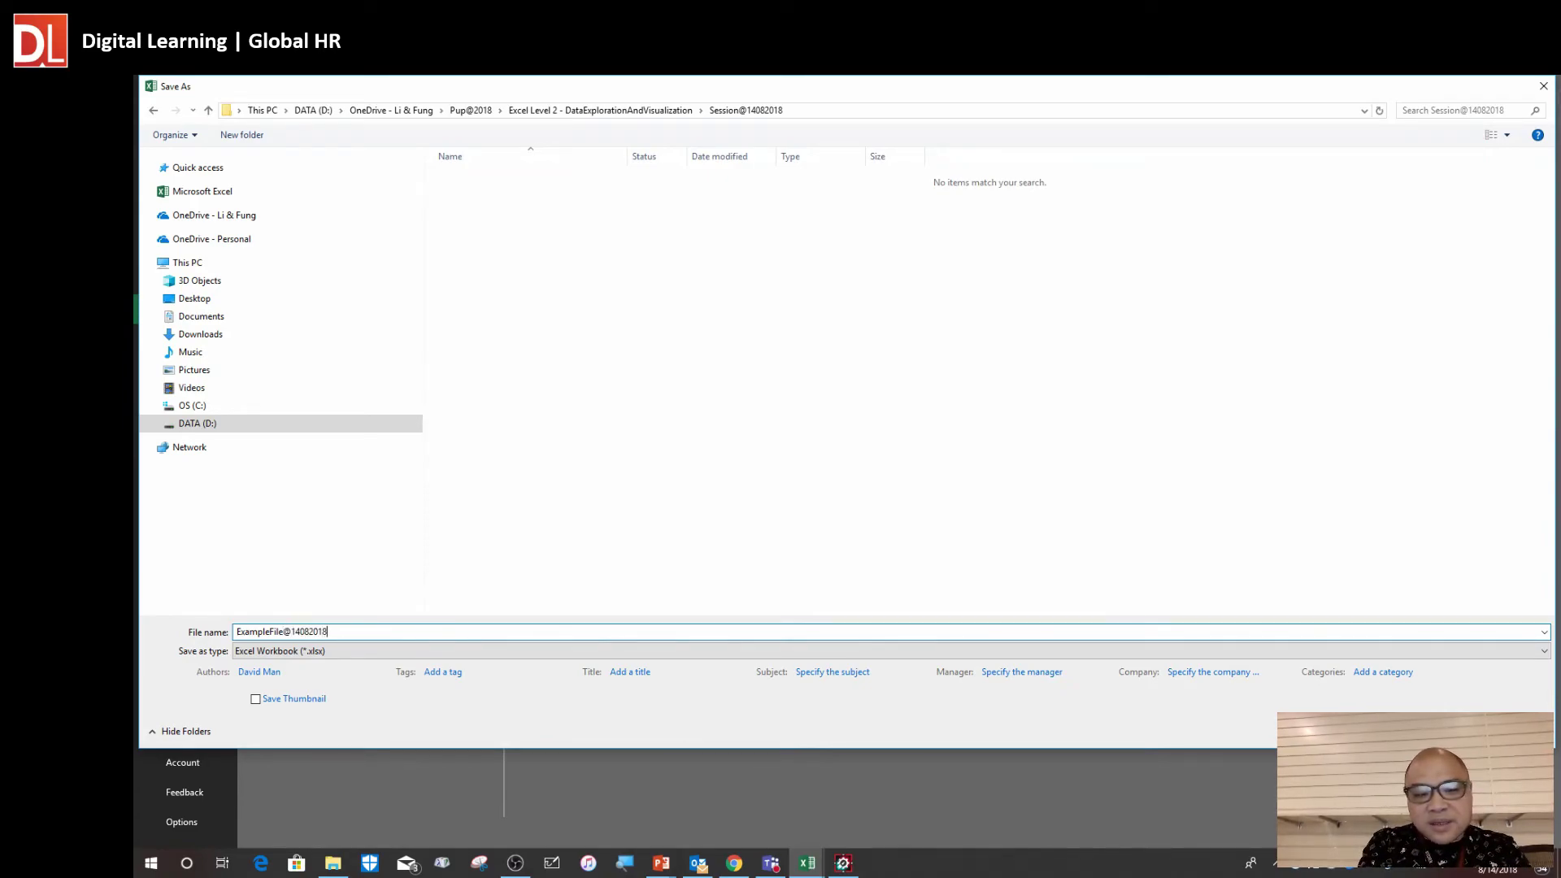
{"action": "key", "text": "Return"}
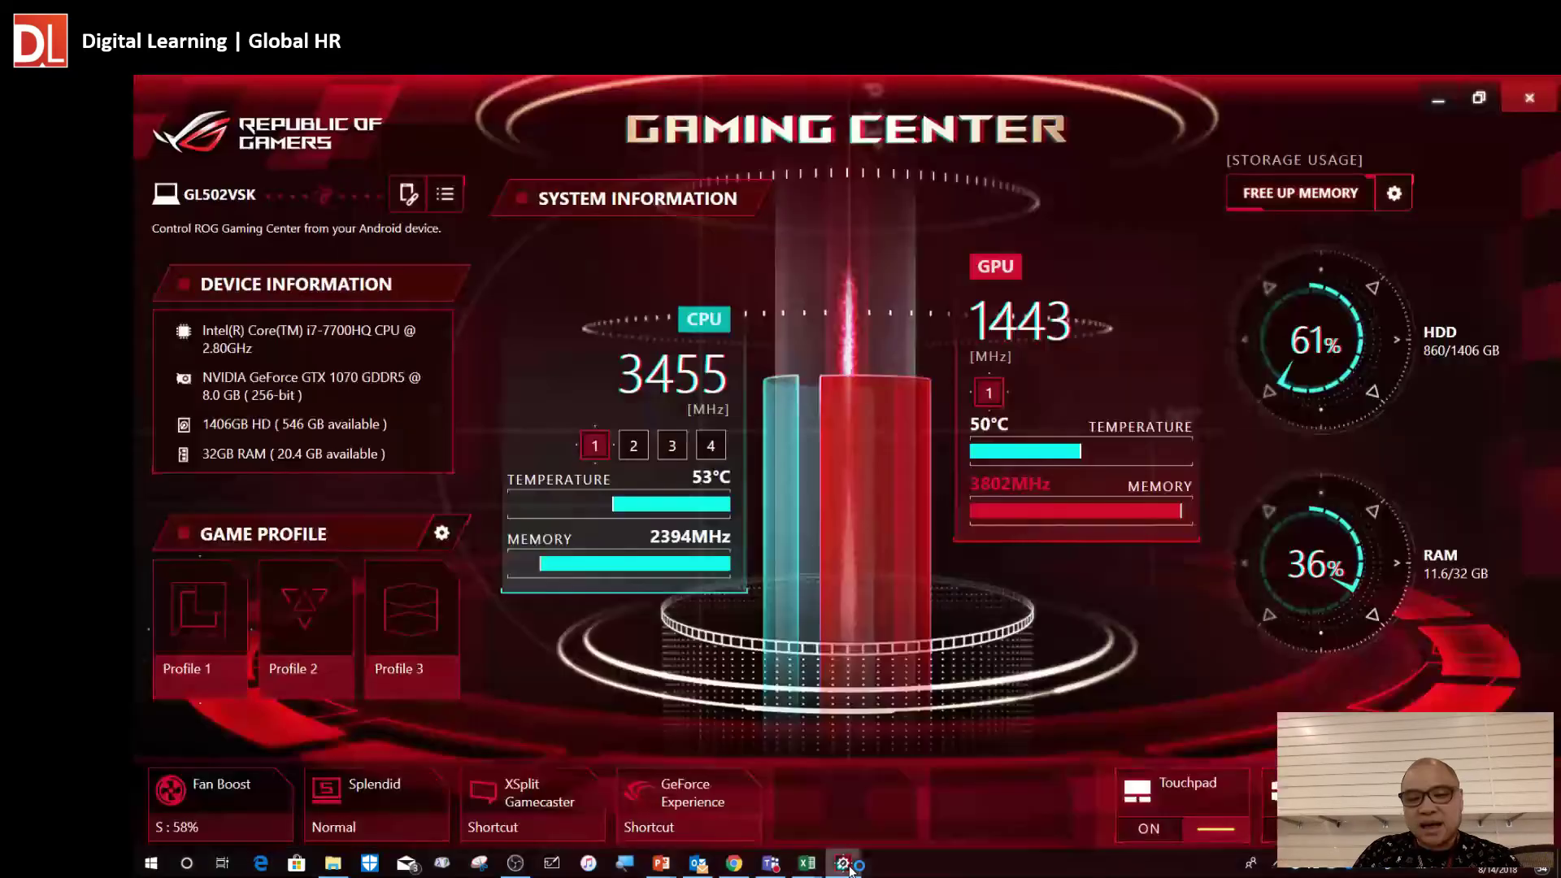
{"action": "left_click", "coordinate": [843, 862]}
{"action": "left_click", "coordinate": [1528, 98]}
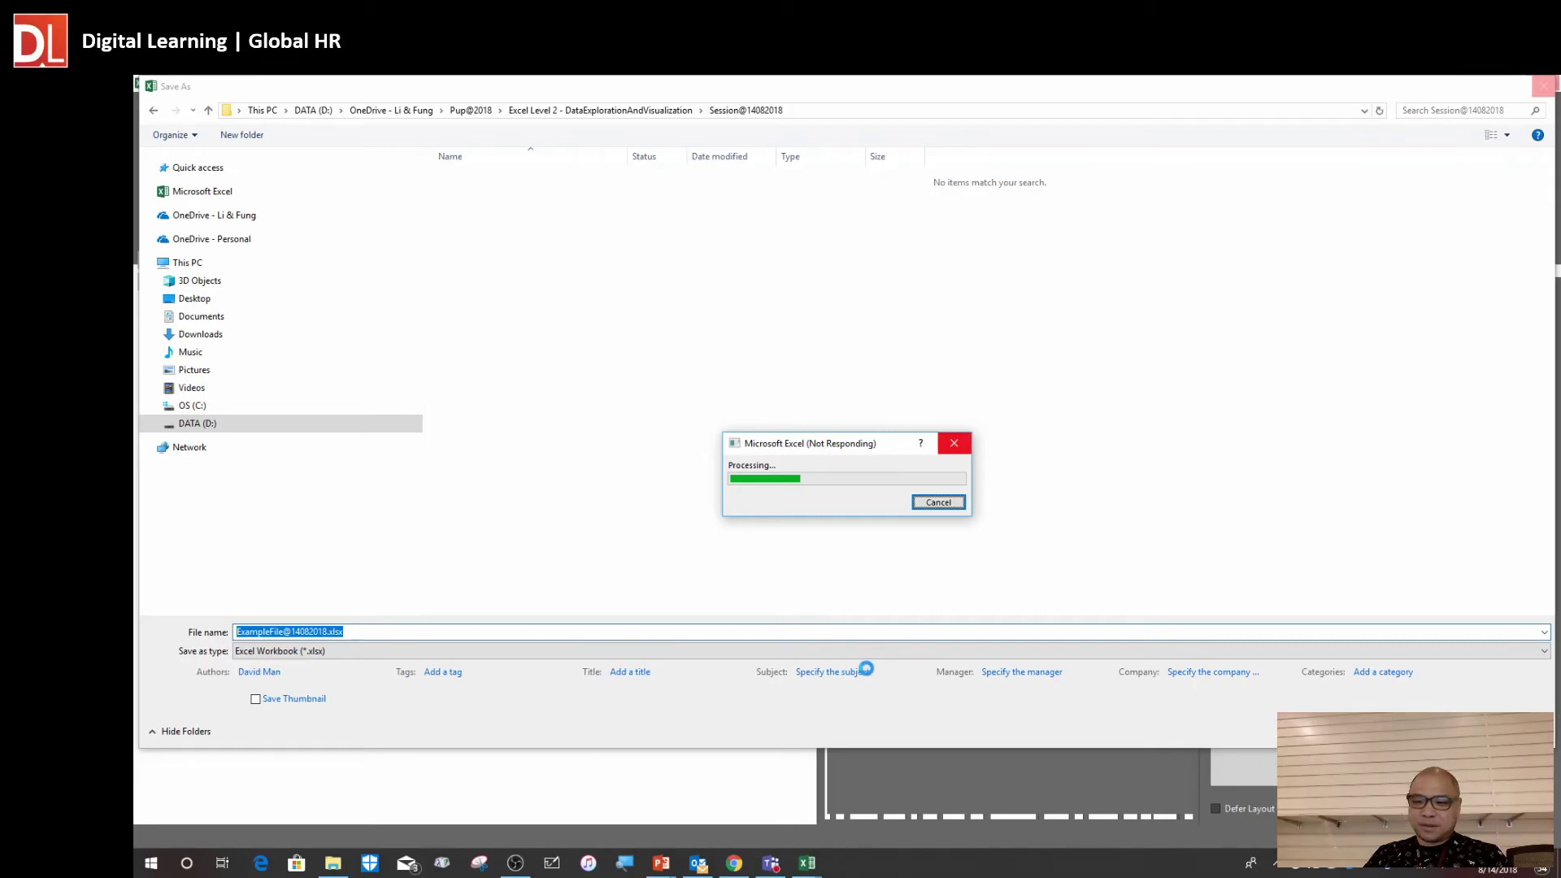
{"action": "left_click_drag", "start_coordinate": [830, 448], "coordinate": [769, 438]}
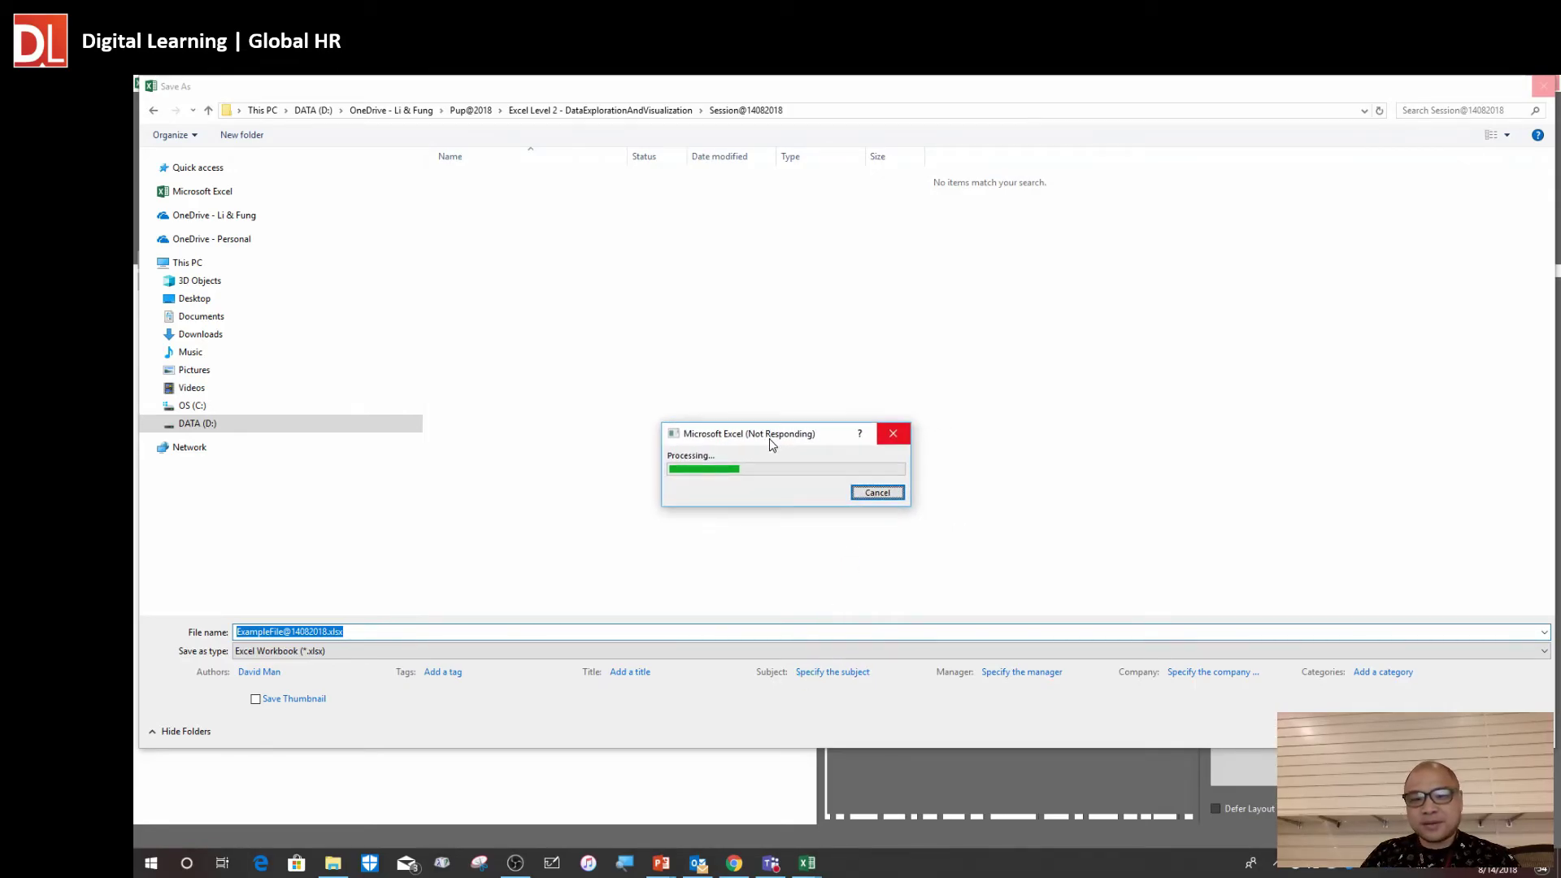
{"action": "key", "text": "alt+Tab"}
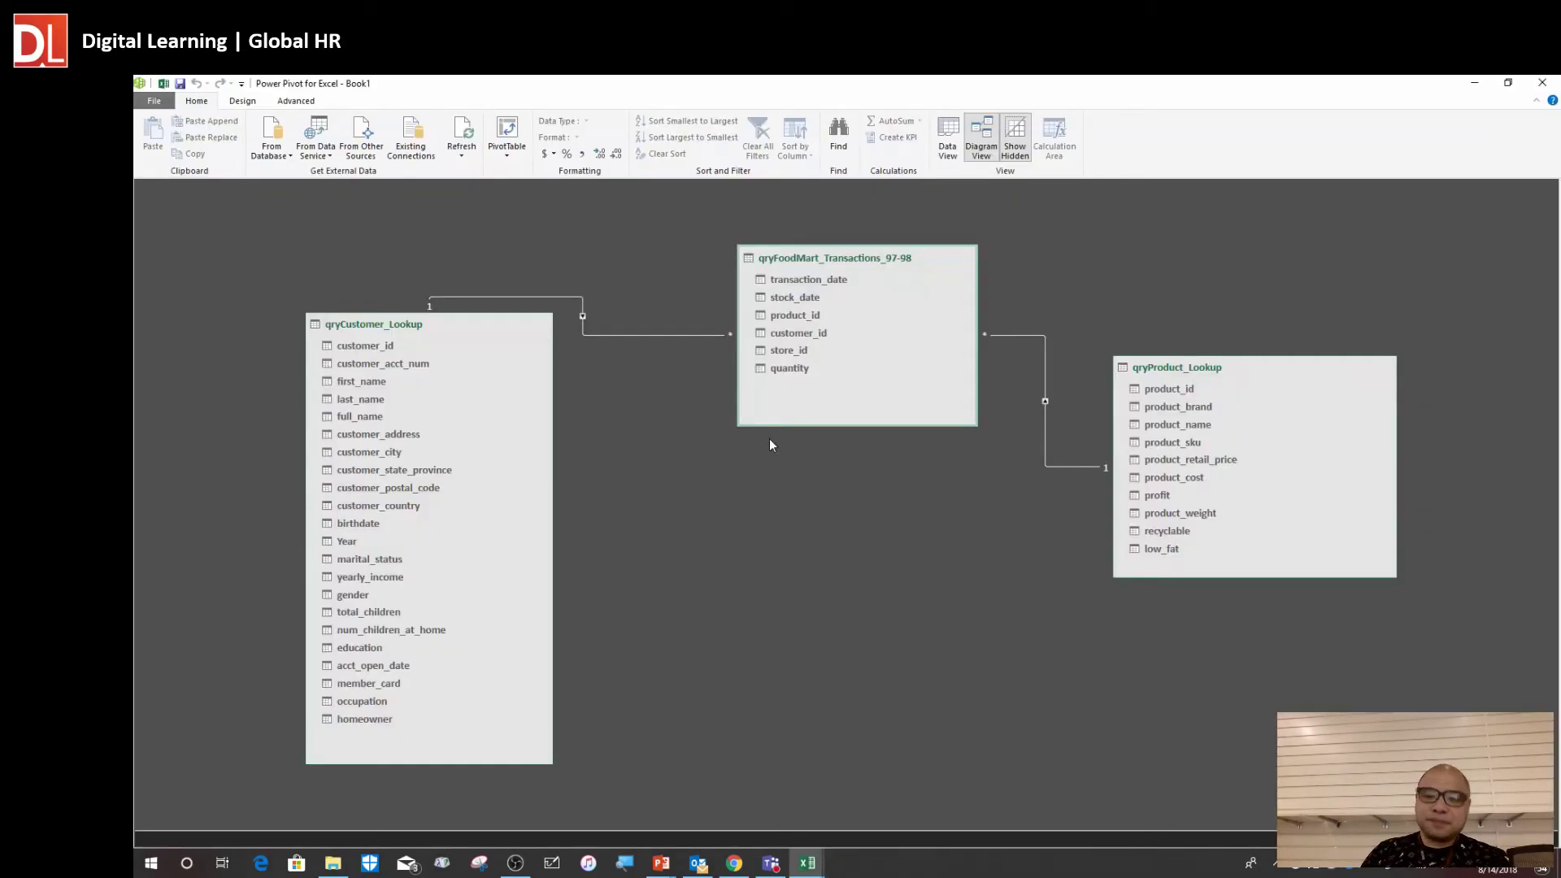
{"action": "key", "text": "alt+Tab"}
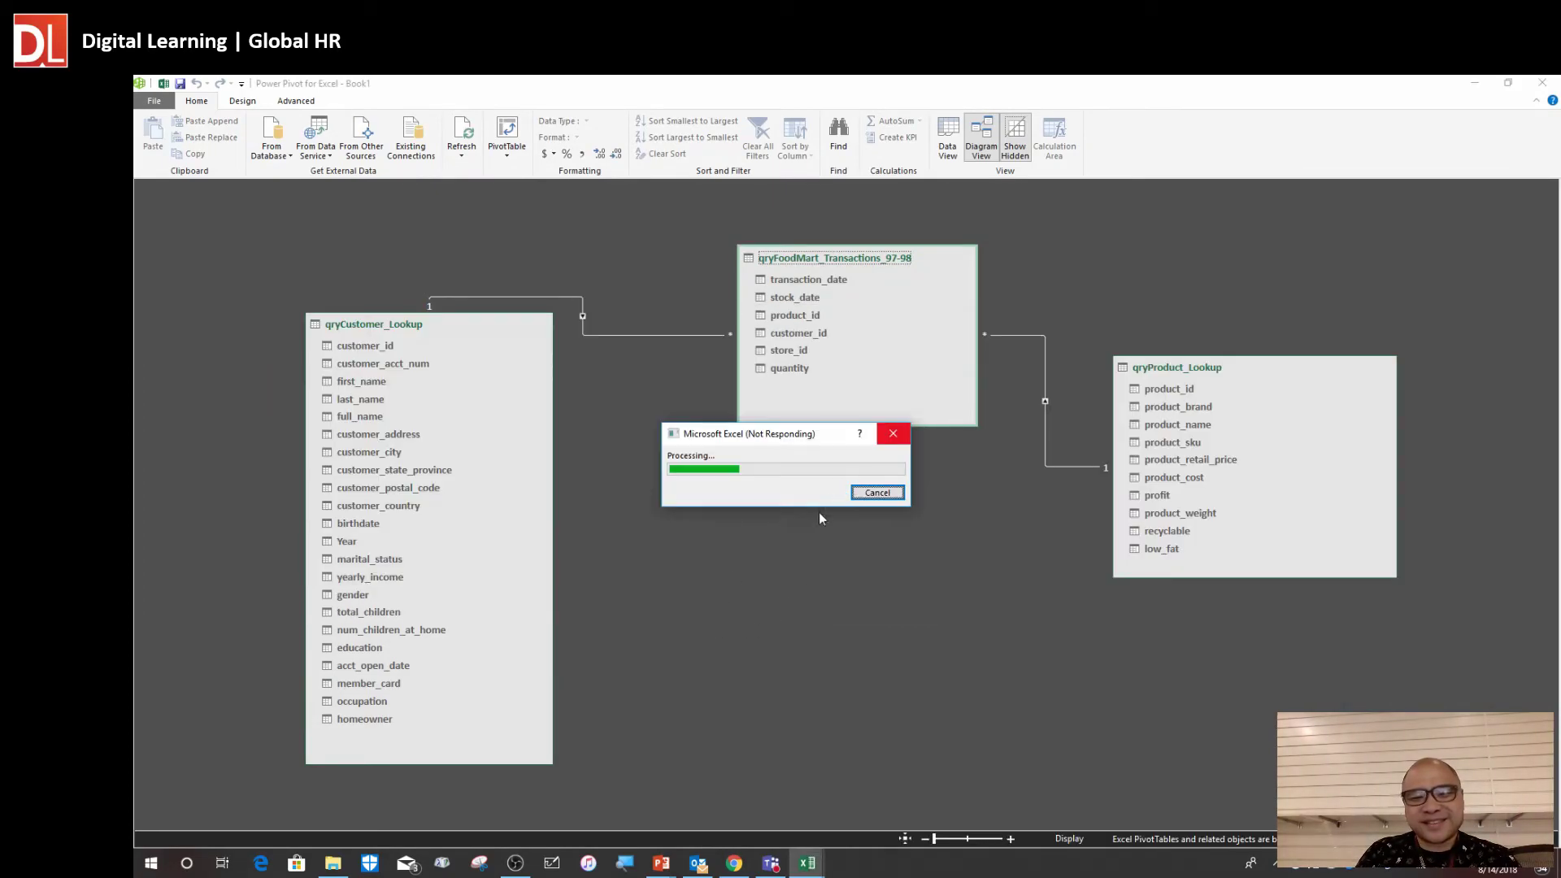
{"action": "left_click_drag", "start_coordinate": [767, 439], "coordinate": [718, 437]}
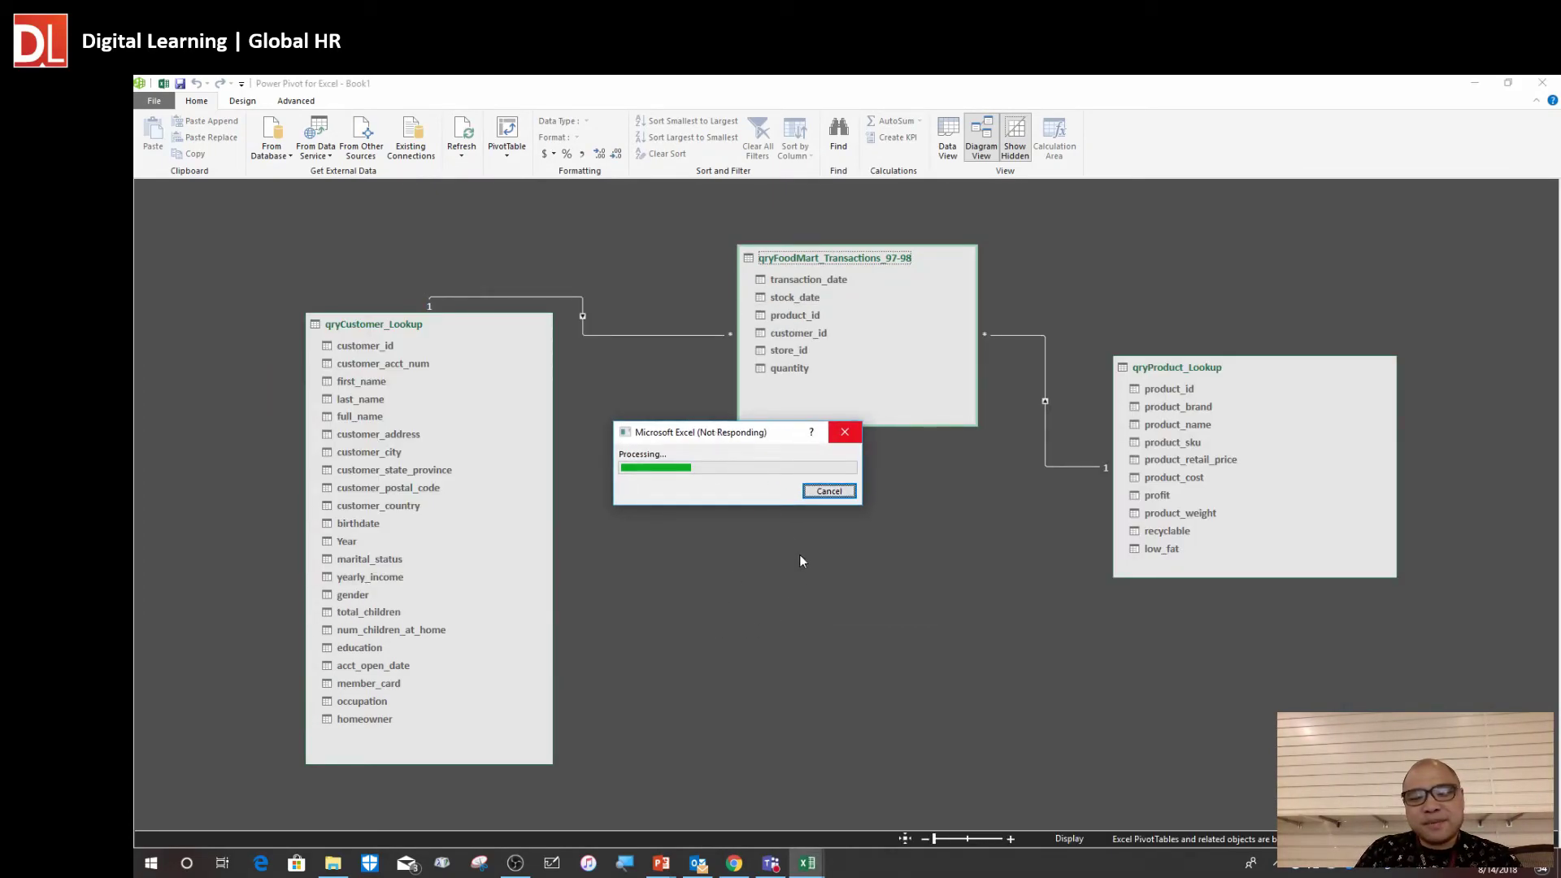
{"action": "key", "text": "alt+Tab"}
{"action": "key", "text": "alt+Tab"}
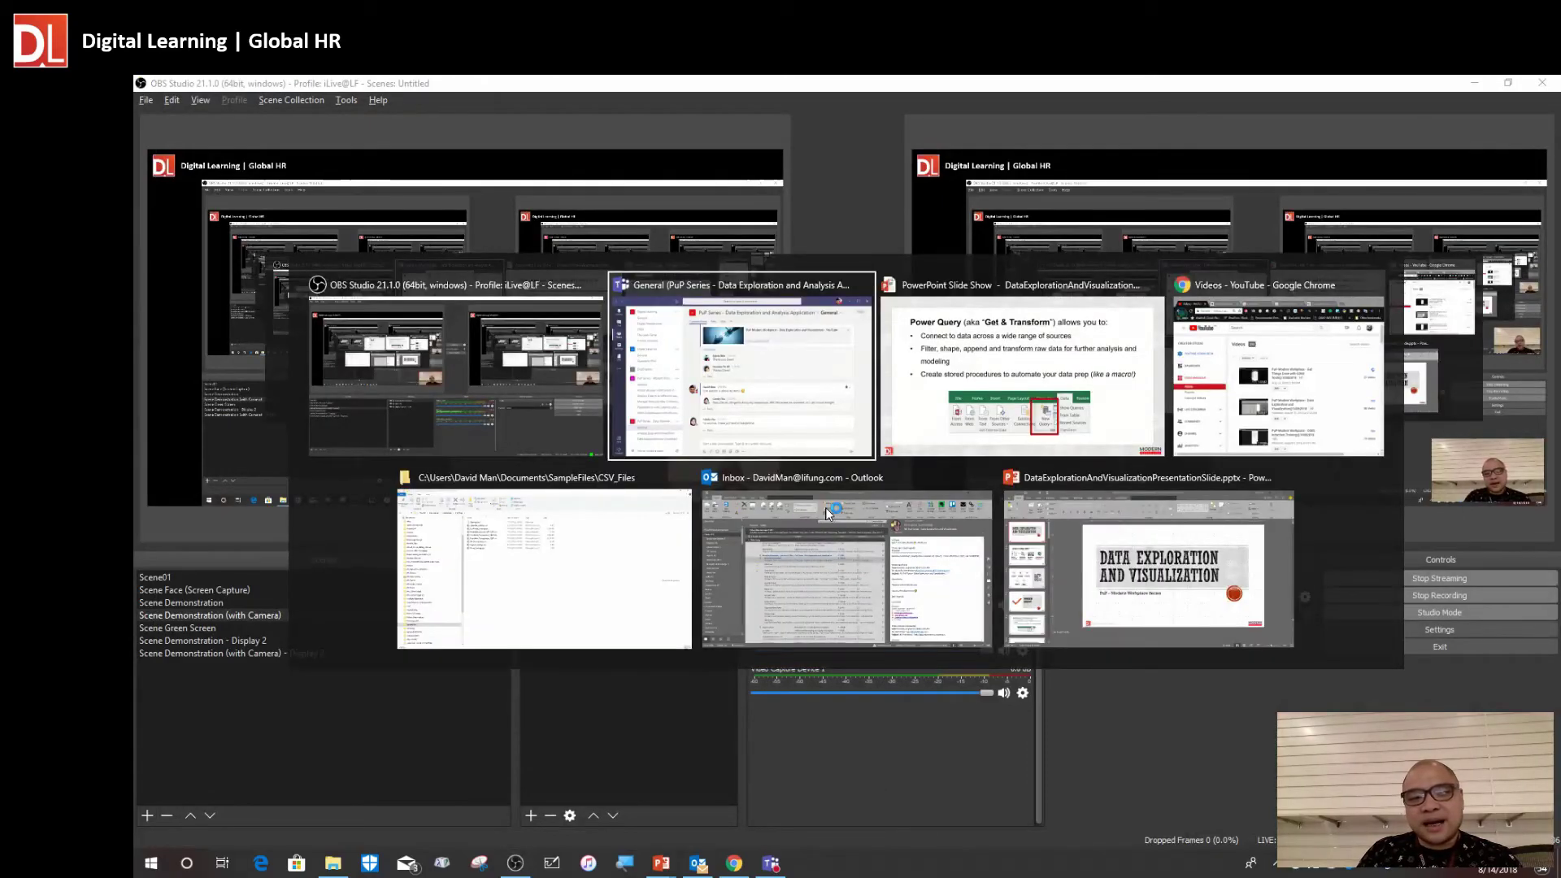
{"action": "key", "text": "alt+Tab"}
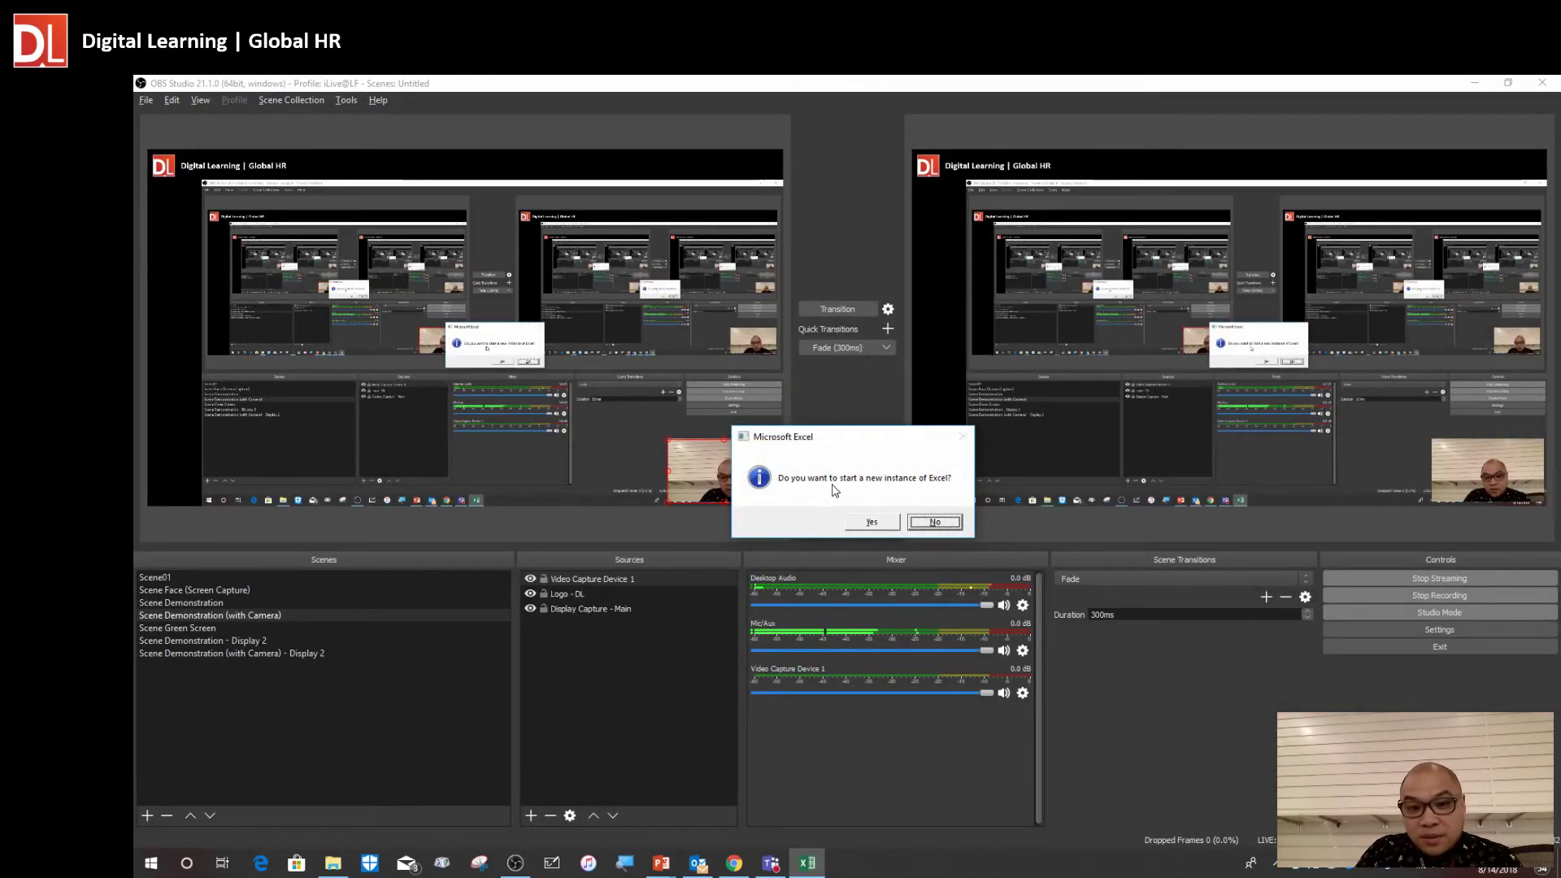
Decline starting a new instance of Excel, and switch to the recovered Book1 (version 2) workbook
{"action": "left_click", "coordinate": [937, 522]}
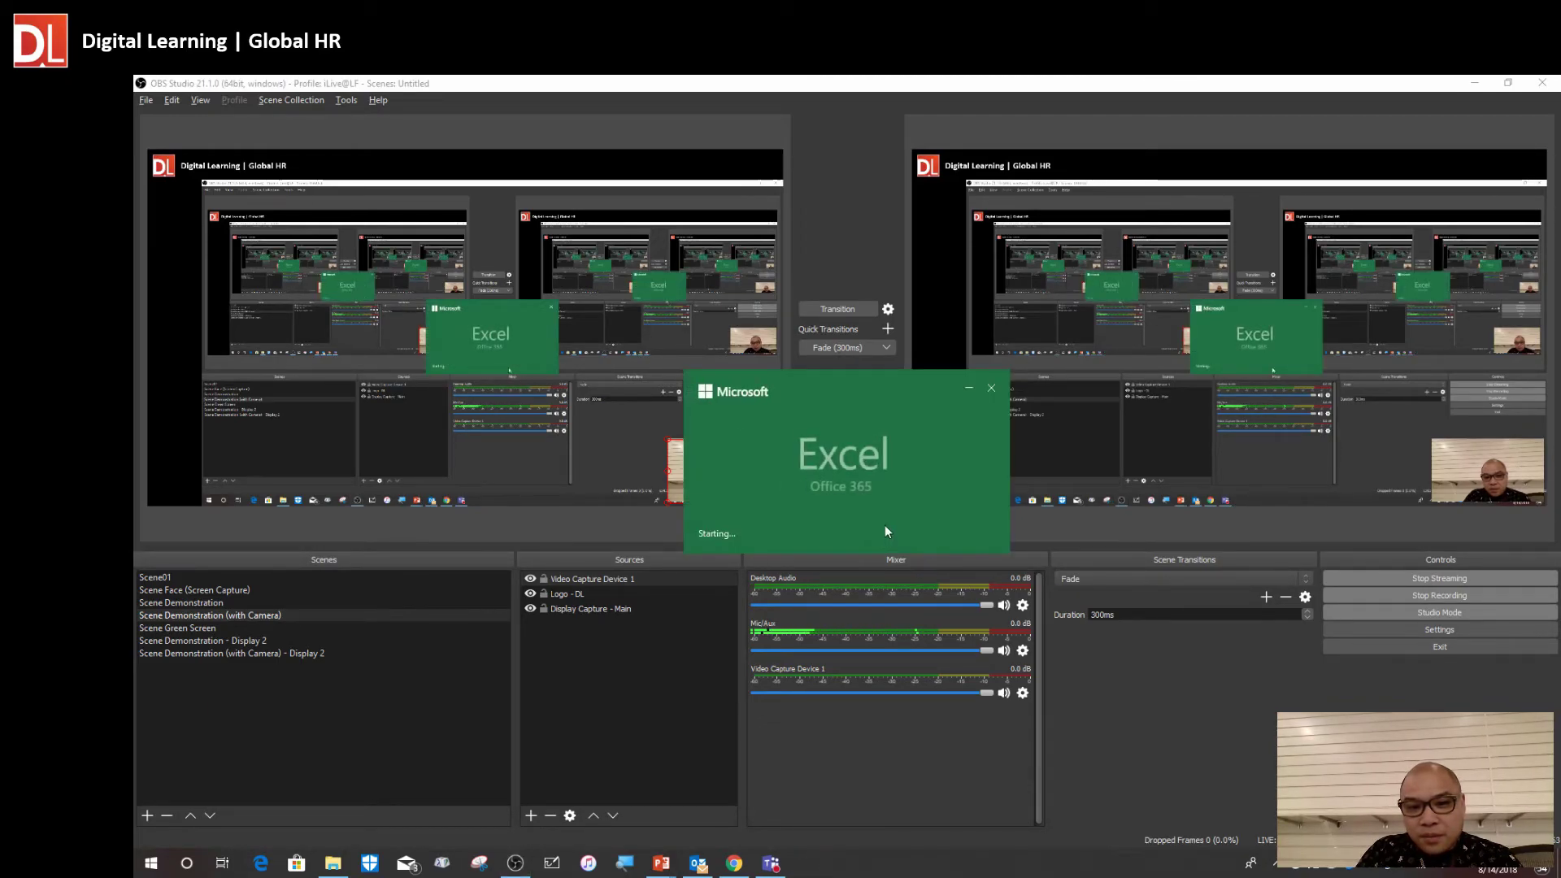
{"action": "left_click", "coordinate": [1478, 88]}
{"action": "key", "text": "alt+Tab"}
{"action": "key", "text": "alt+Tab"}
{"action": "left_click", "coordinate": [1023, 296]}
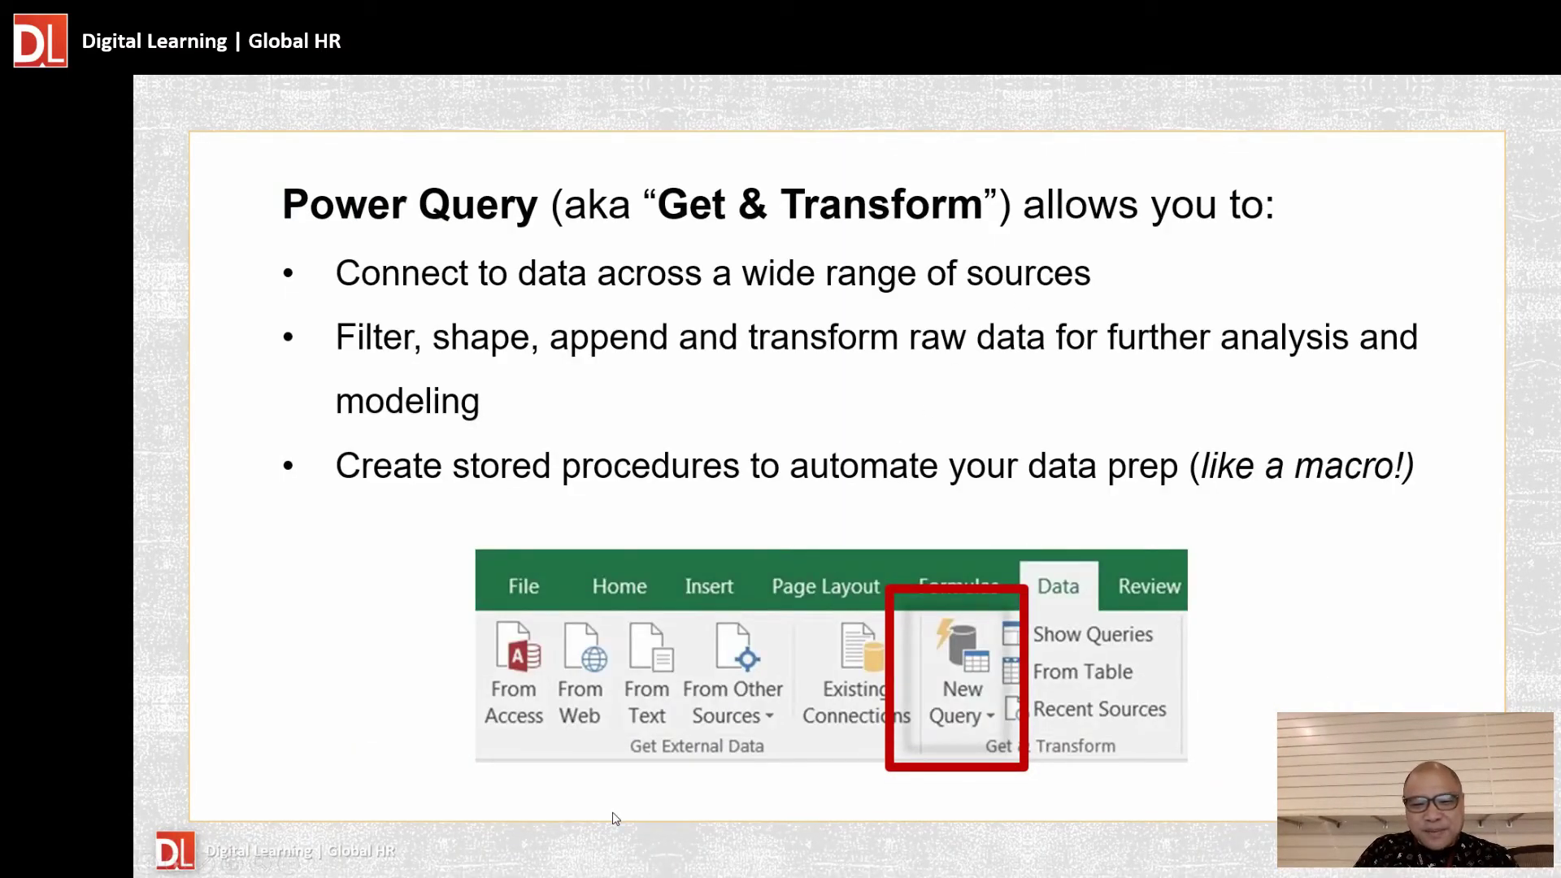
{"action": "key", "text": "alt+Tab"}
{"action": "key", "text": "alt+Tab"}
{"action": "key", "text": "alt+Tab"}
{"action": "key", "text": "alt+Tab"}
{"action": "key", "text": "alt+Tab"}
{"action": "key", "text": "alt+Tab"}
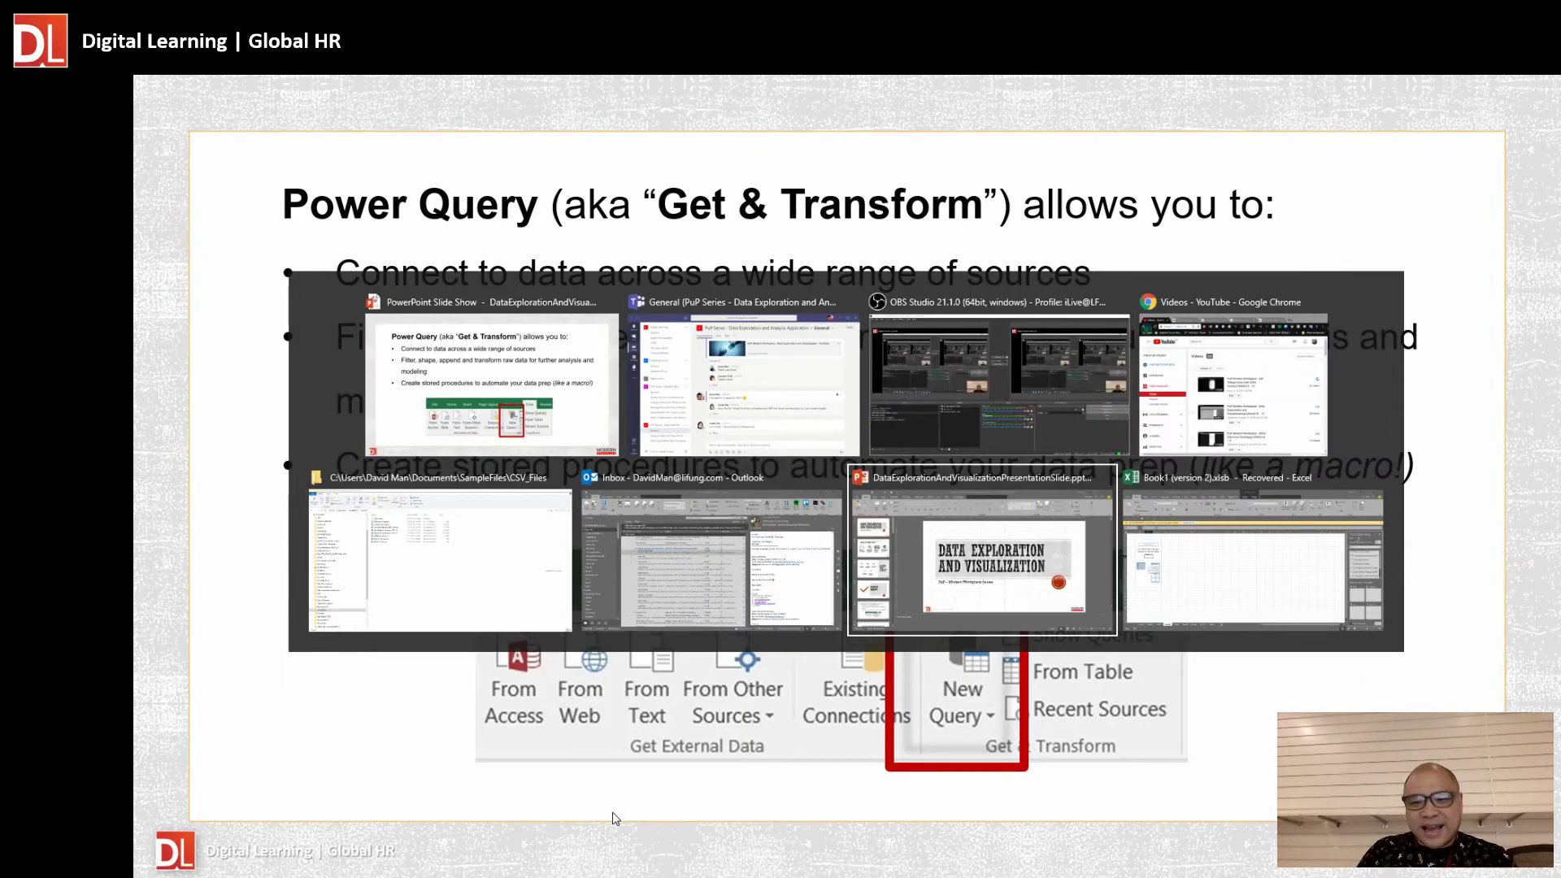
{"action": "key", "text": "alt+Tab"}
Enable the workbook's external data connections, and select the empty PivotTable on Sheet9
{"action": "left_click", "coordinate": [467, 603]}
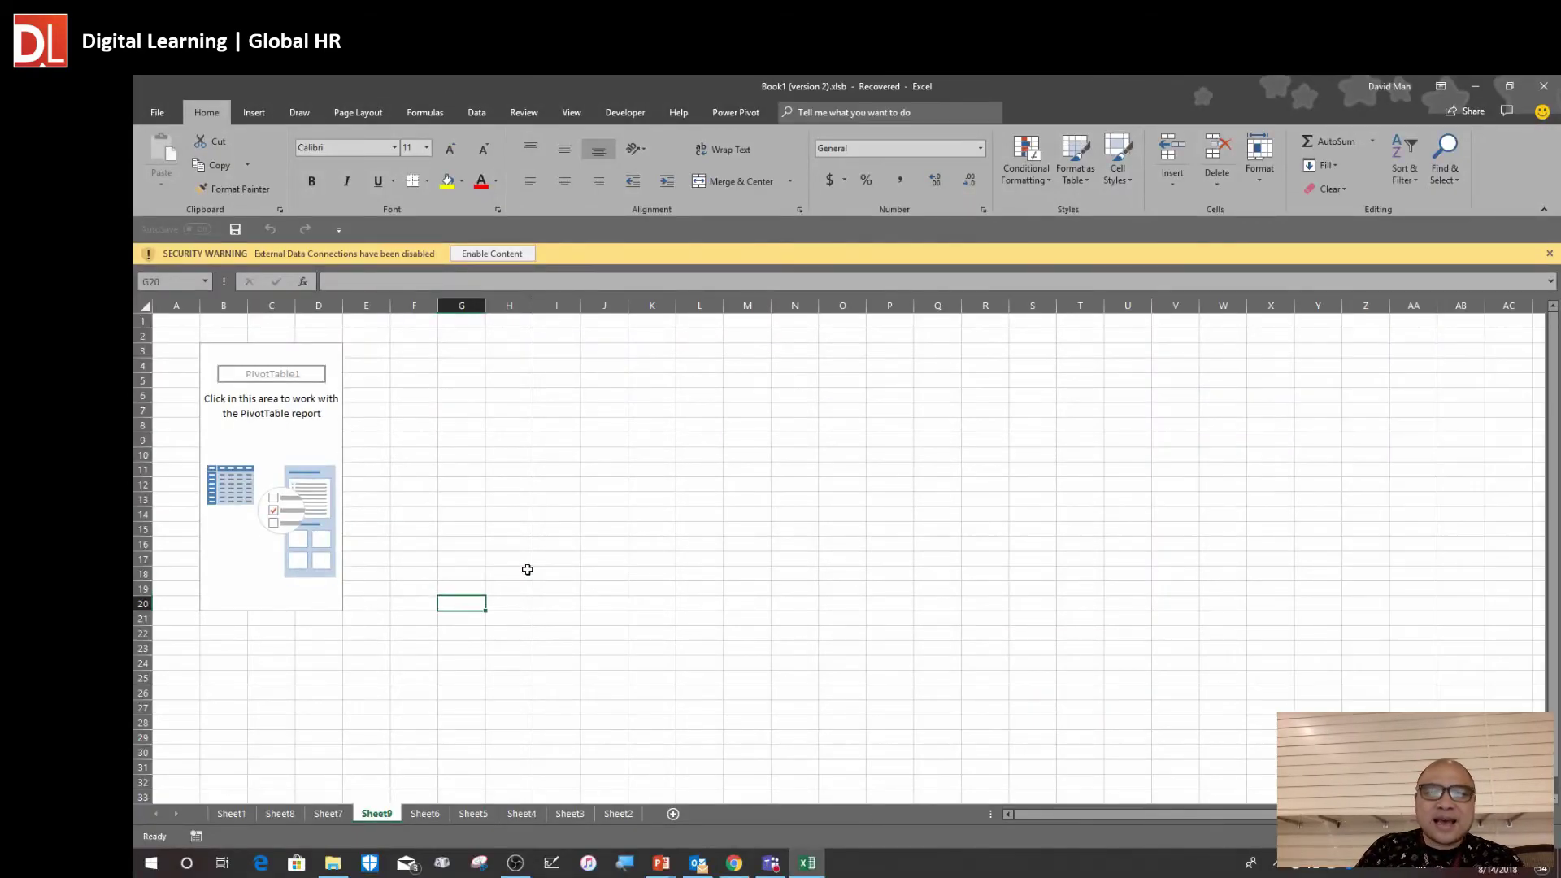
{"action": "left_click", "coordinate": [506, 254]}
{"action": "left_click", "coordinate": [275, 420]}
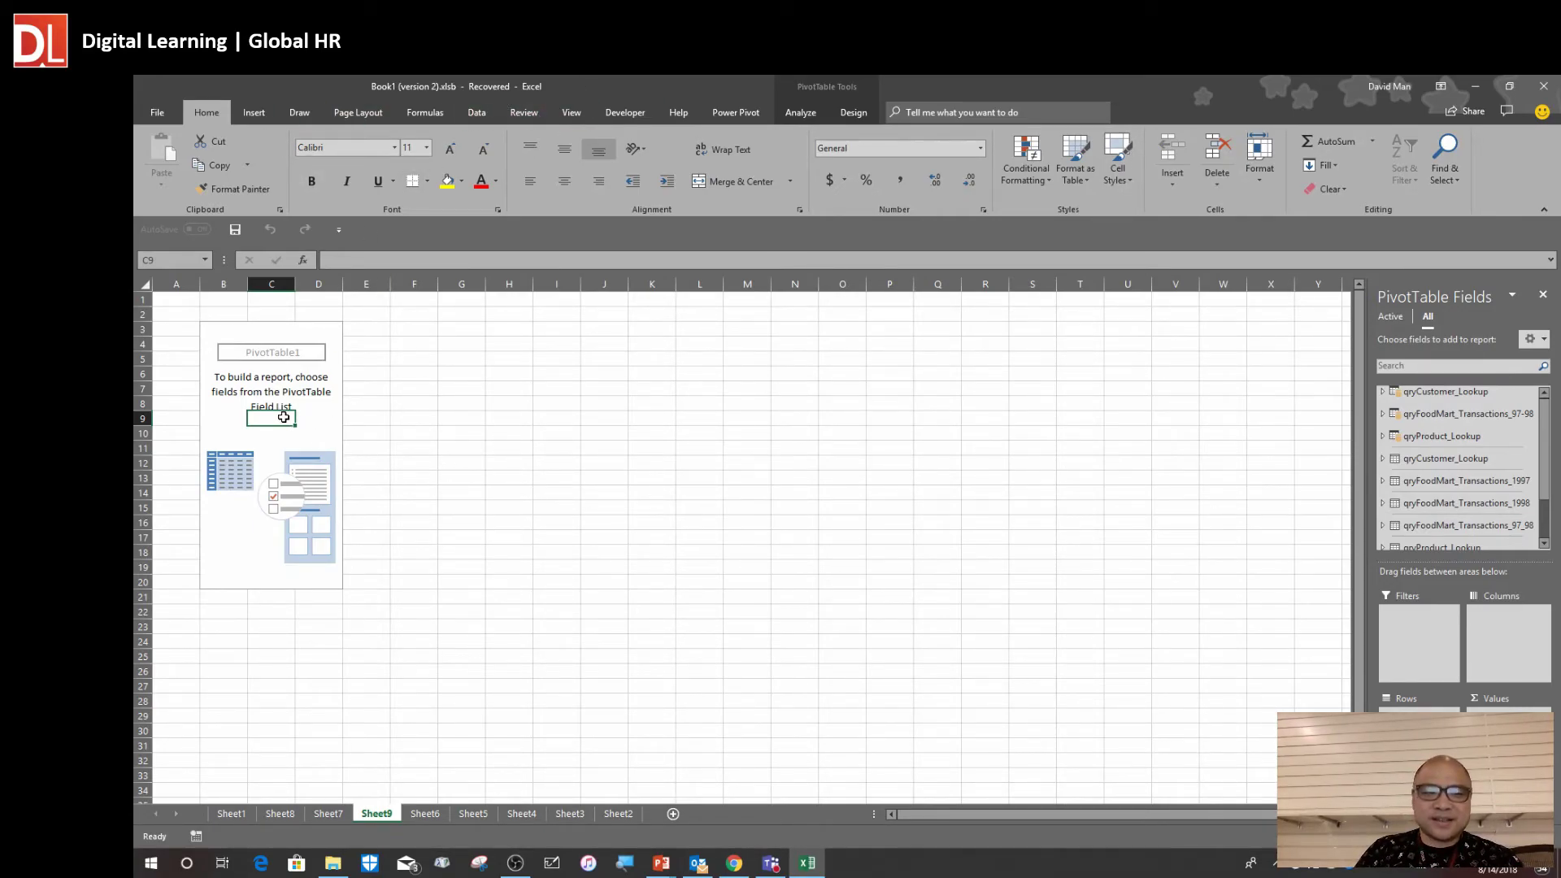
{"action": "left_click", "coordinate": [461, 460]}
{"action": "left_click", "coordinate": [272, 417]}
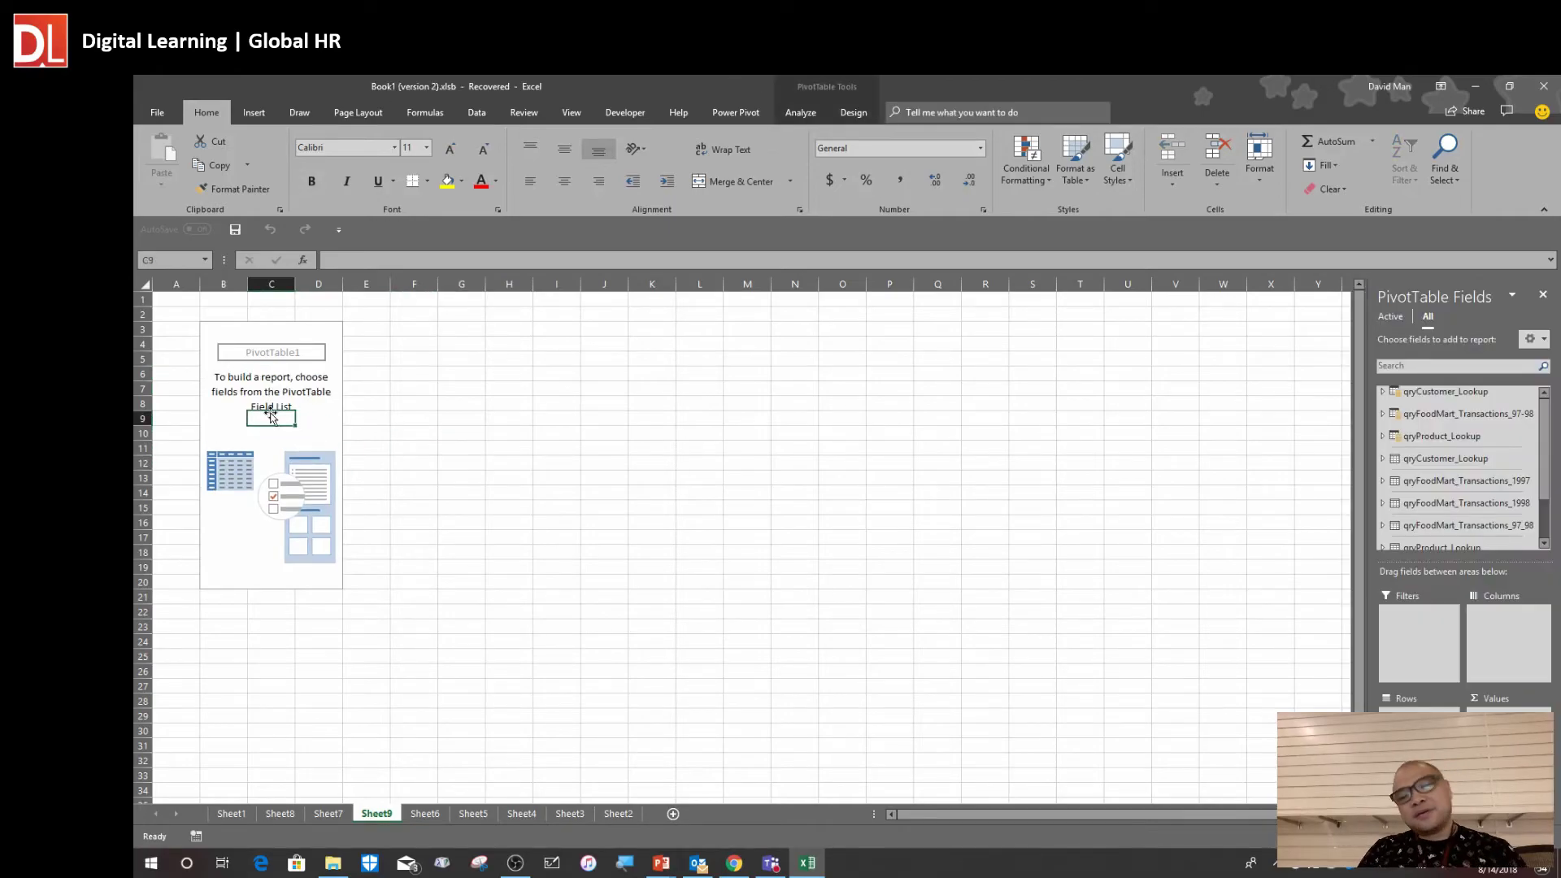
Save the recovered workbook as Example@14082018 in Excel Workbook format in the Documents folder
{"action": "left_click", "coordinate": [157, 113]}
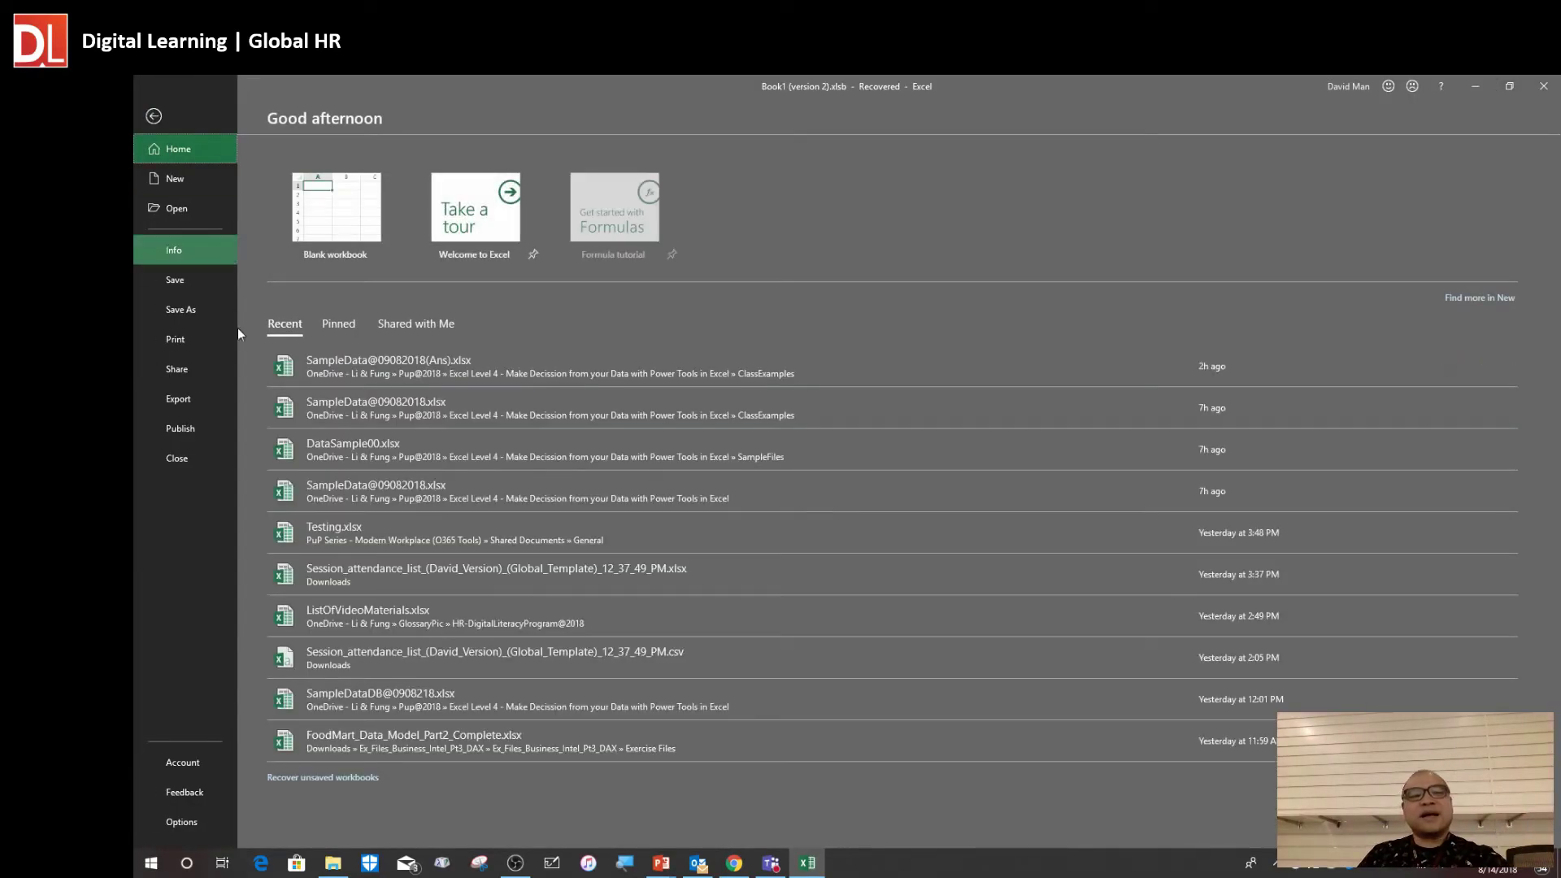
{"action": "left_click", "coordinate": [213, 317]}
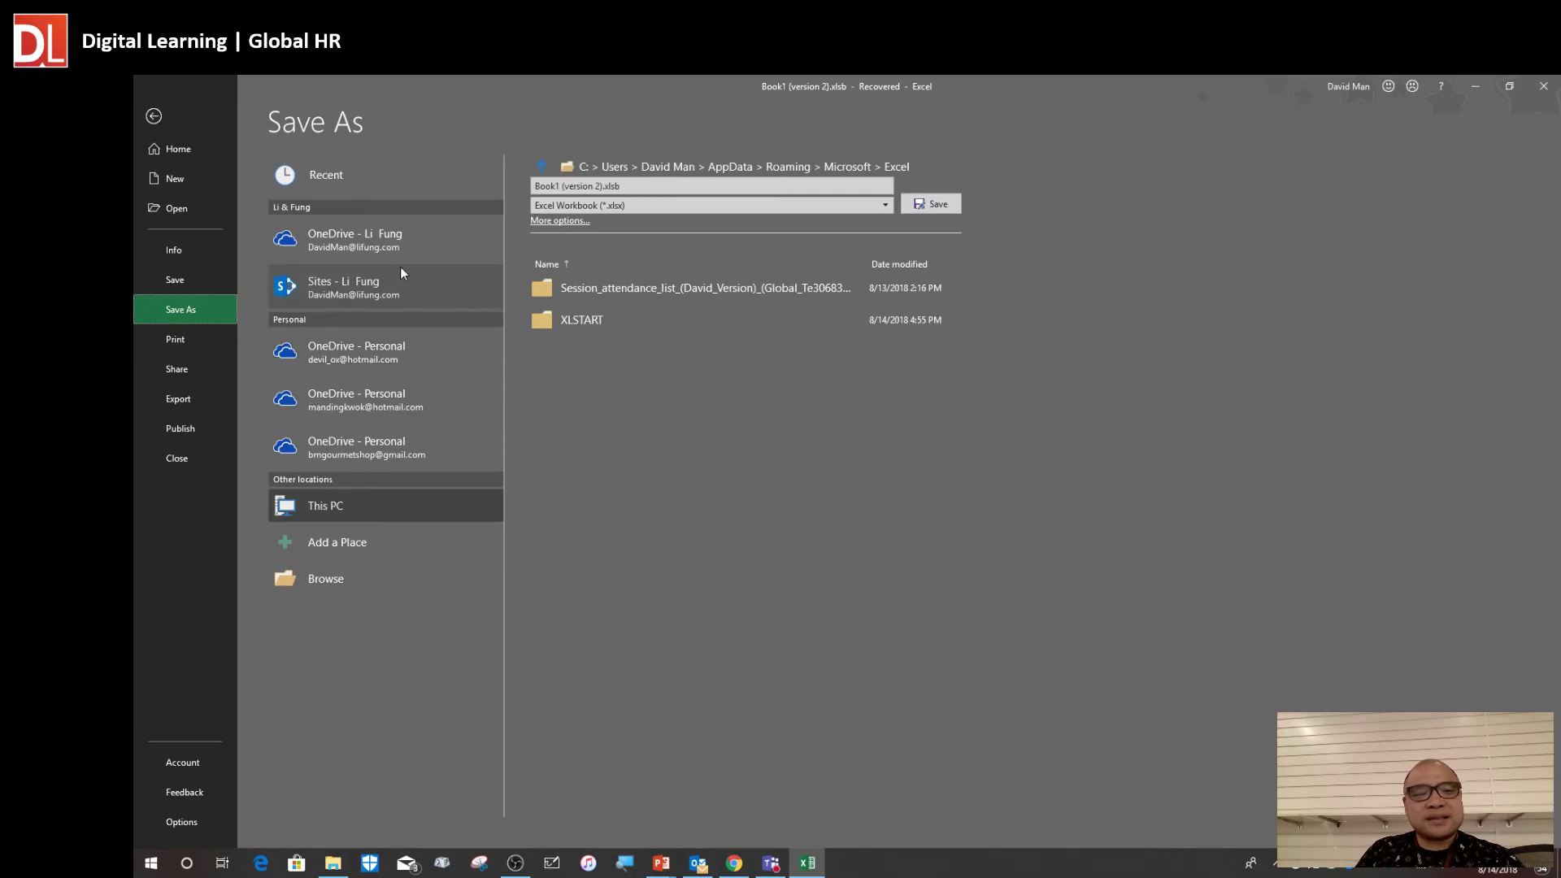
{"action": "left_click", "coordinate": [335, 580]}
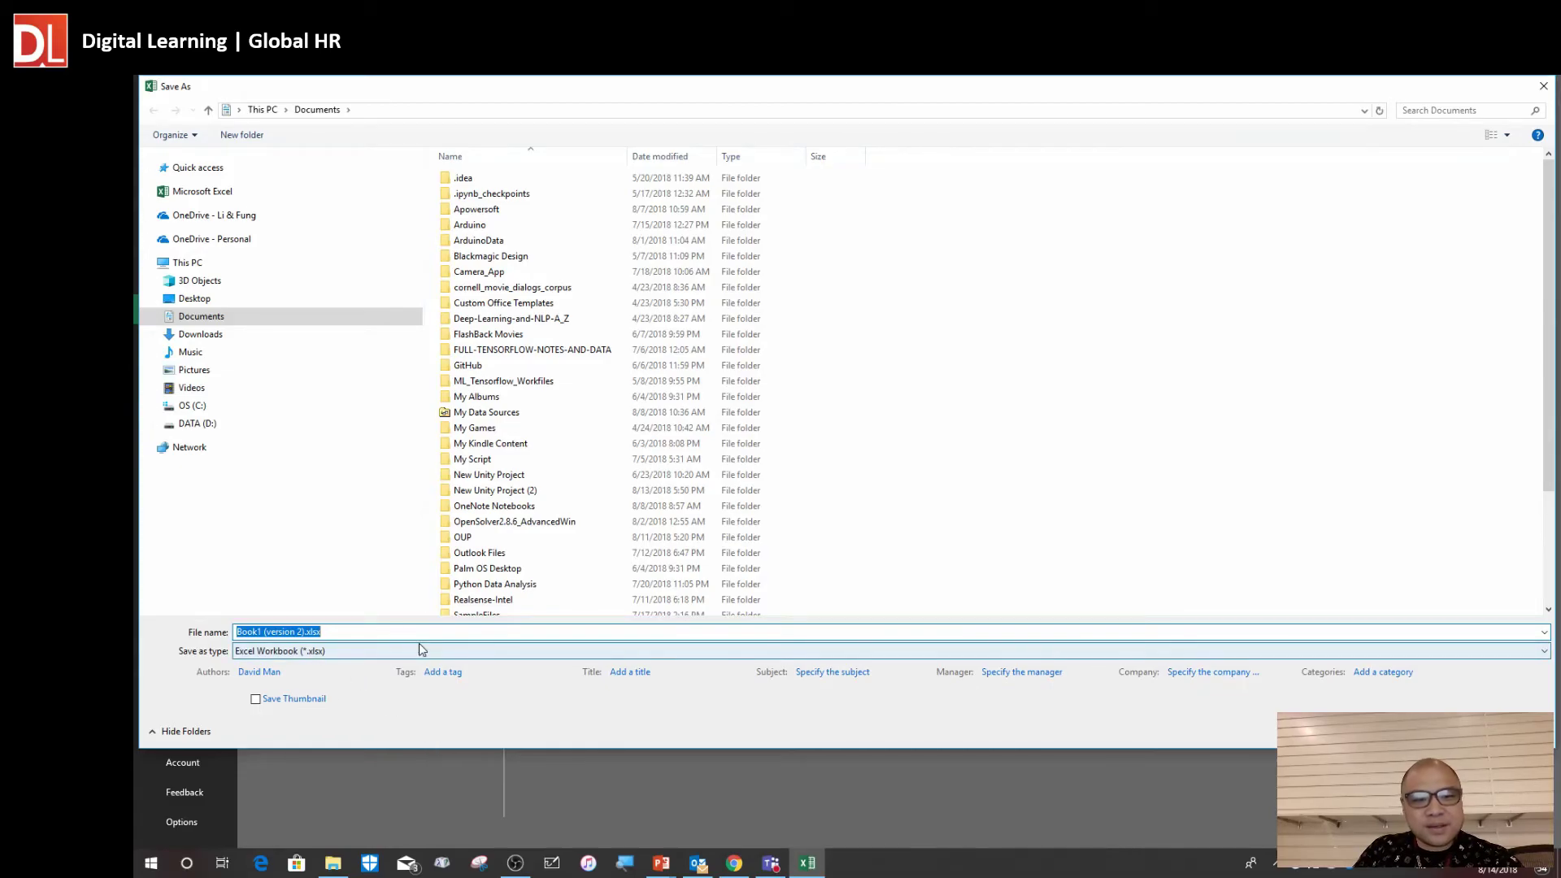
{"action": "type", "text": "Example"}
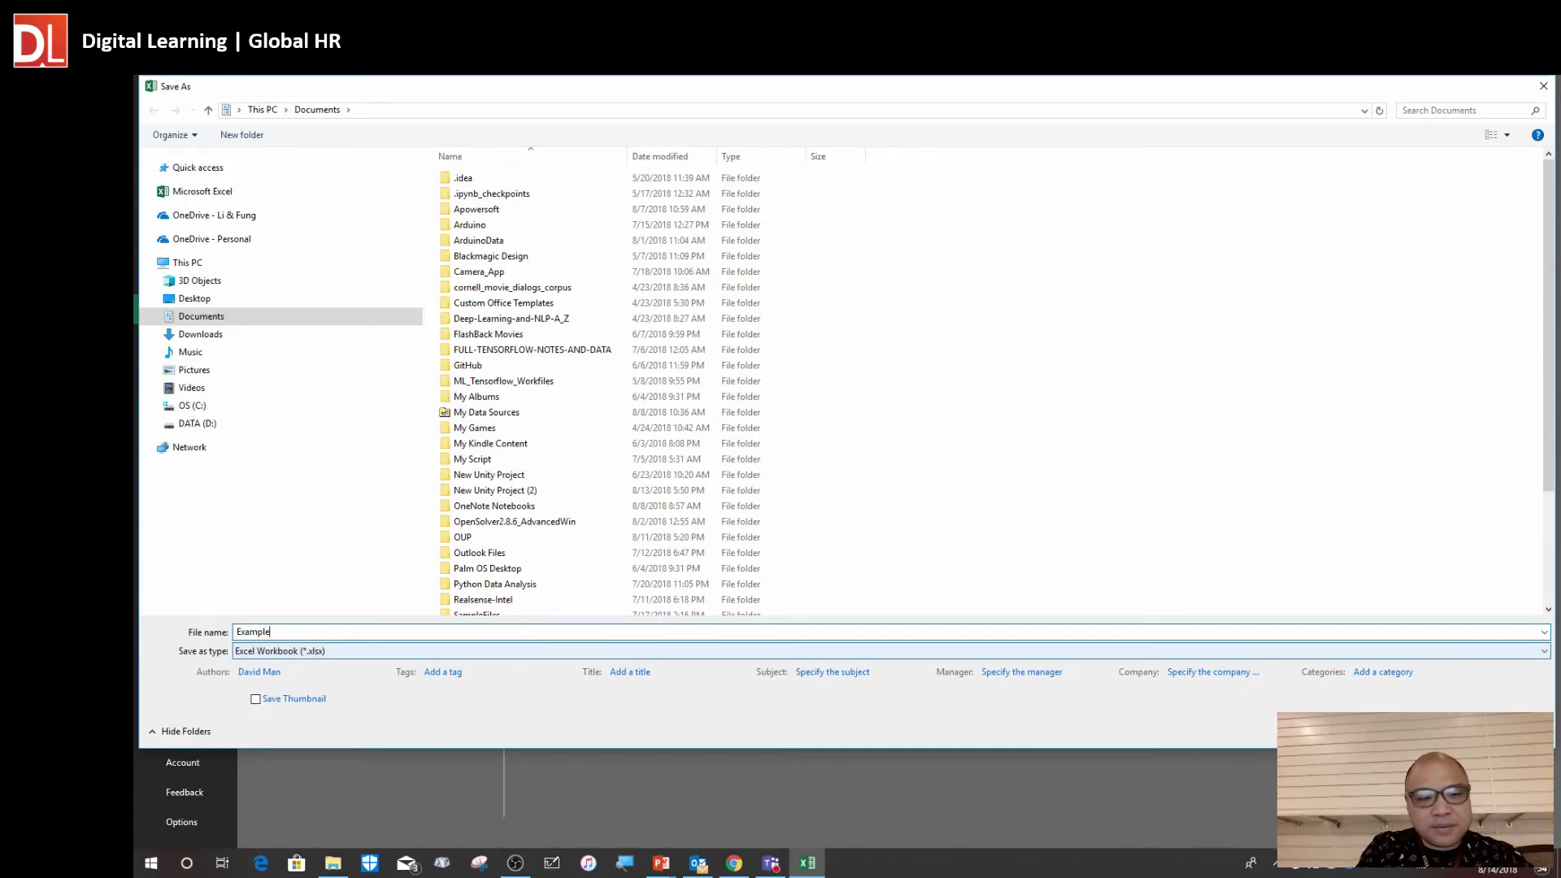
{"action": "type", "text": "@1"}
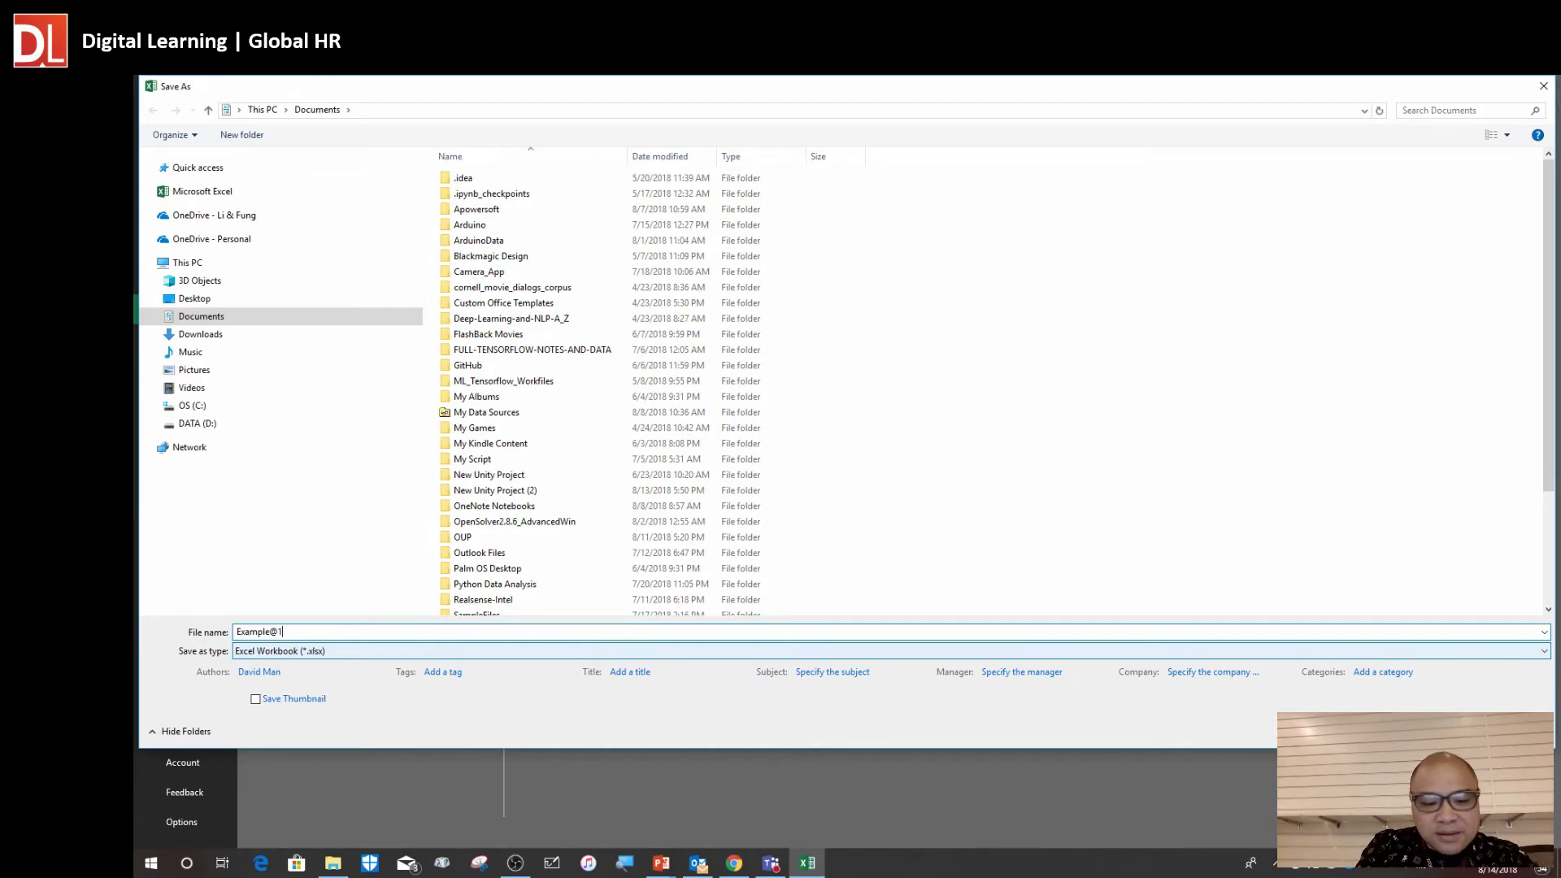
{"action": "type", "text": "4082018"}
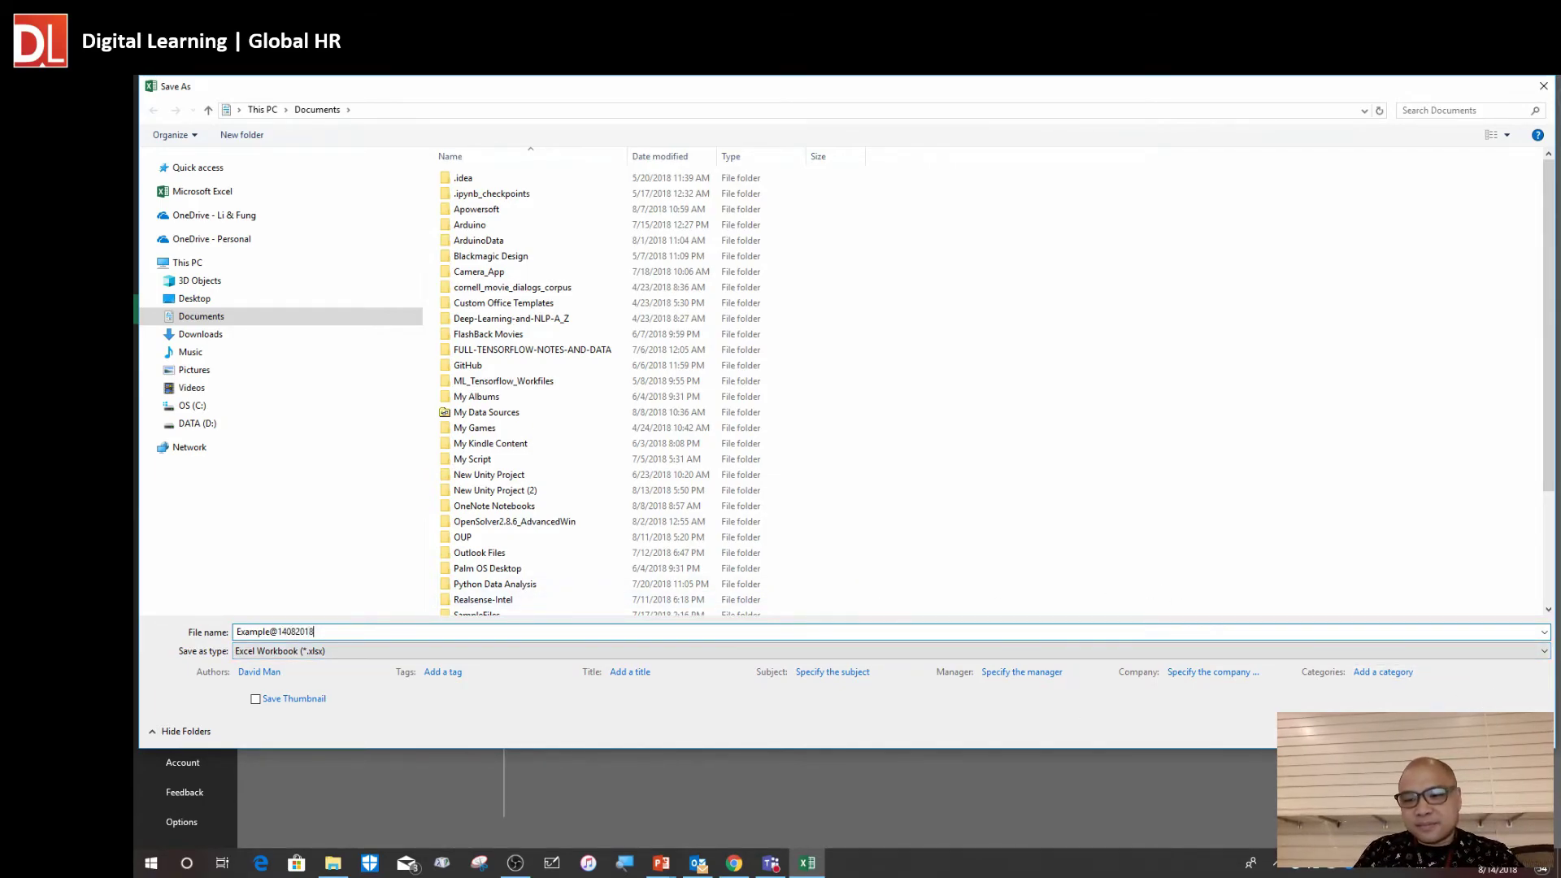
{"action": "left_click", "coordinate": [1431, 731]}
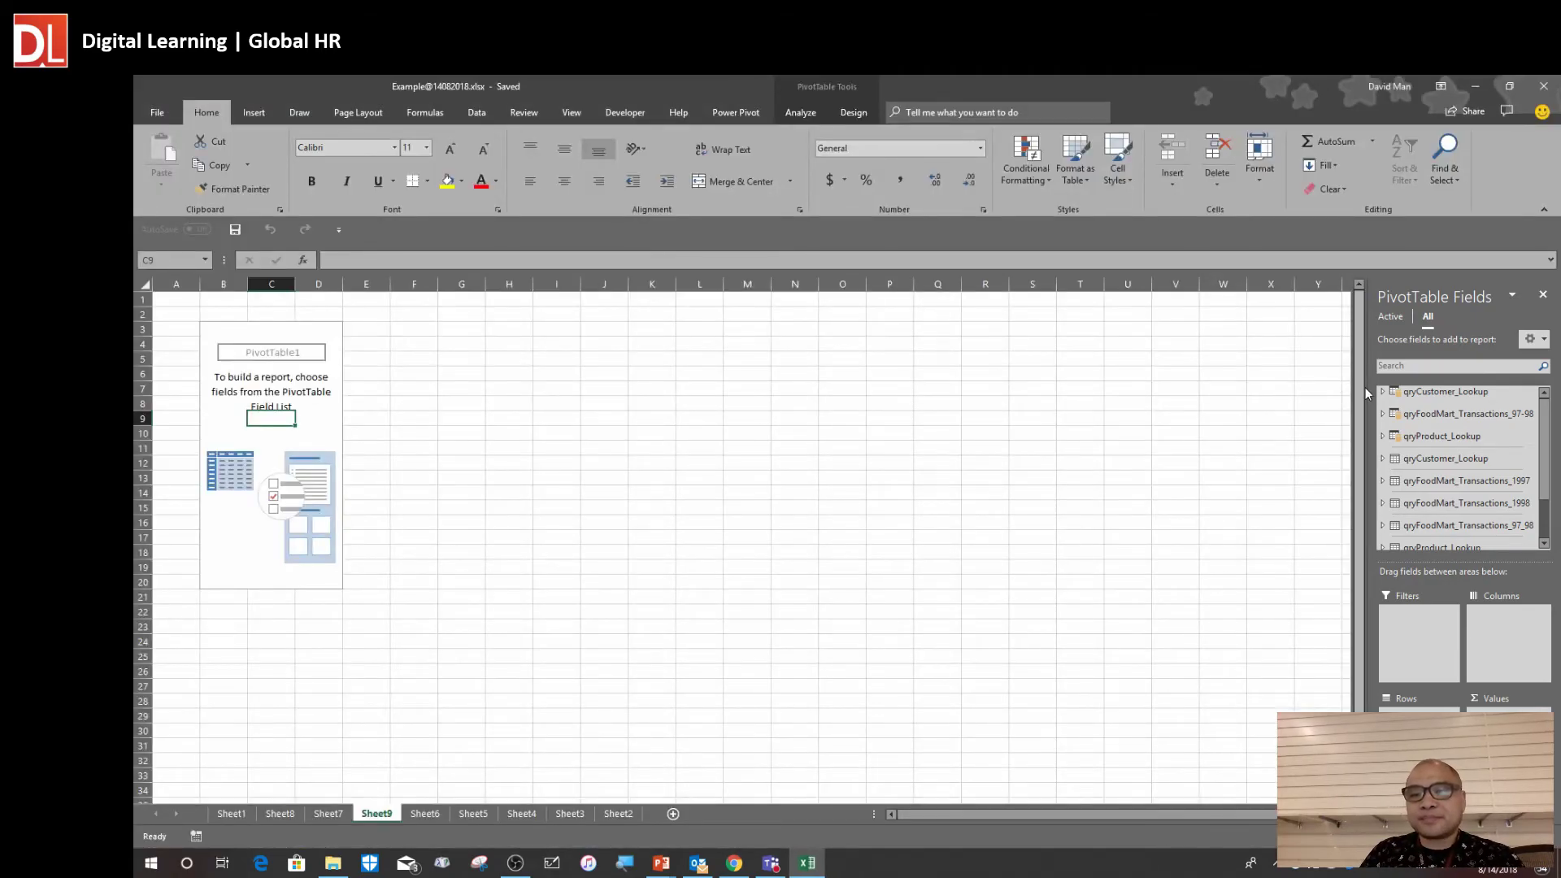
Widen the PivotTable field list pane, and examine the workbook's list of queries before closing it
{"action": "left_click_drag", "start_coordinate": [1366, 375], "coordinate": [1056, 393]}
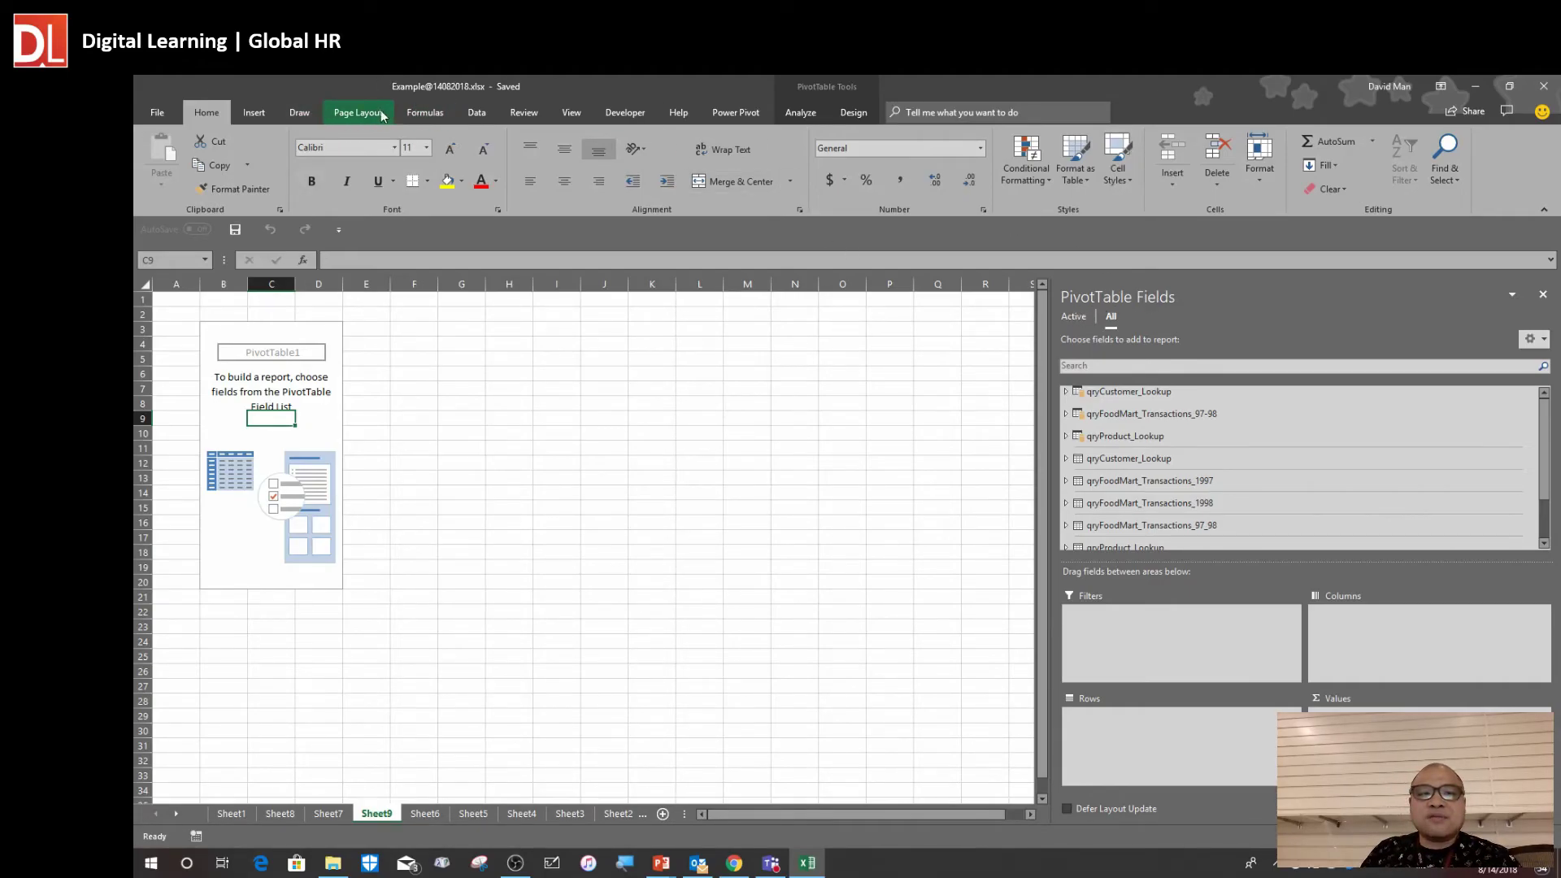
{"action": "left_click", "coordinate": [476, 112]}
{"action": "left_click", "coordinate": [536, 141]}
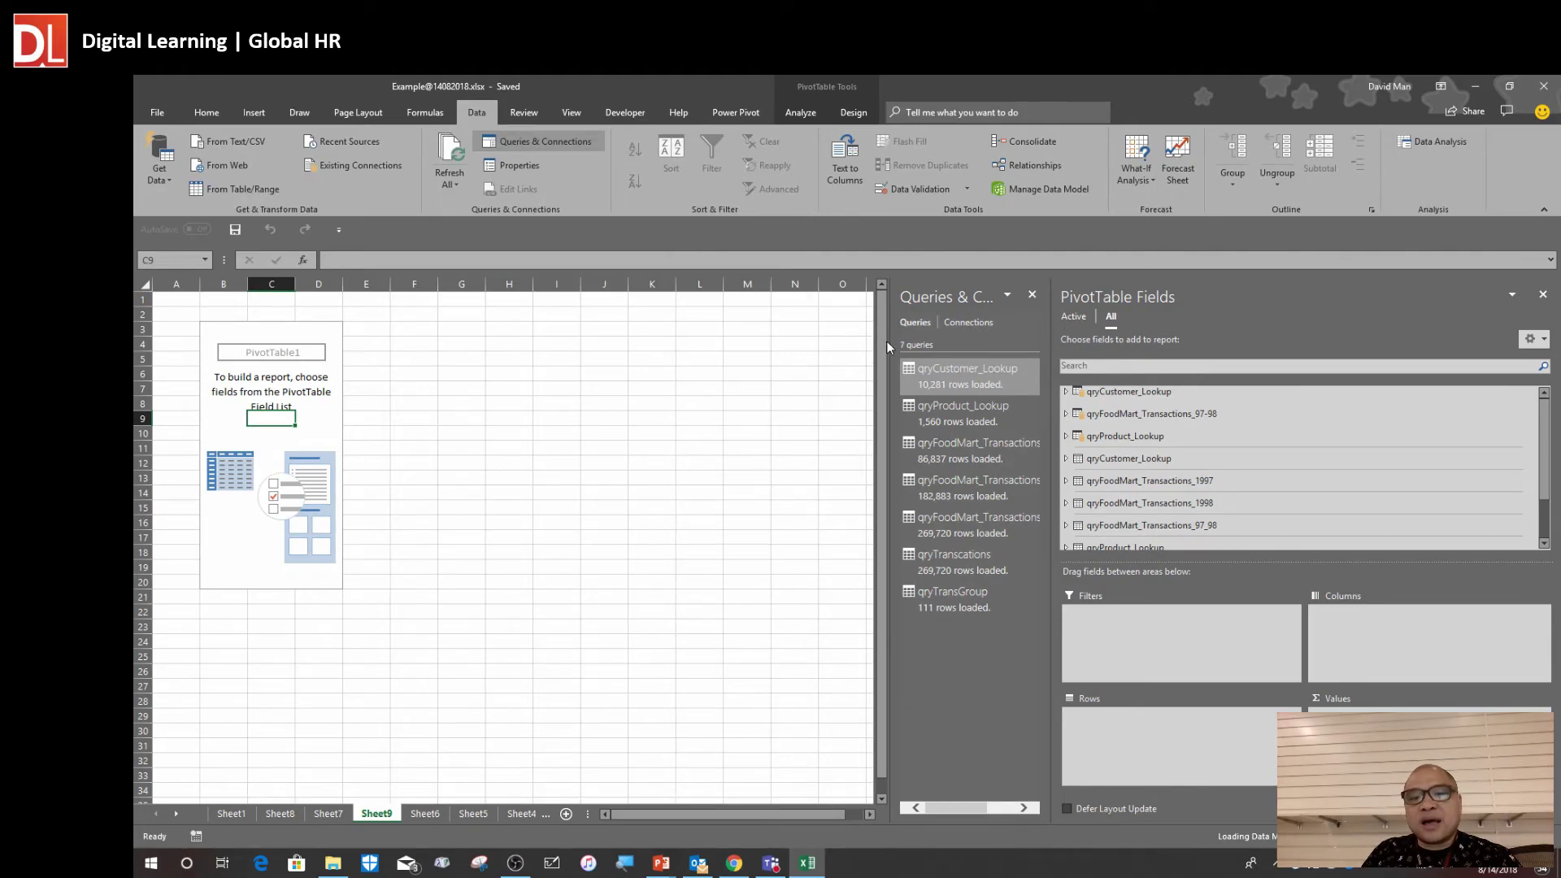
{"action": "left_click_drag", "start_coordinate": [886, 341], "coordinate": [706, 383]}
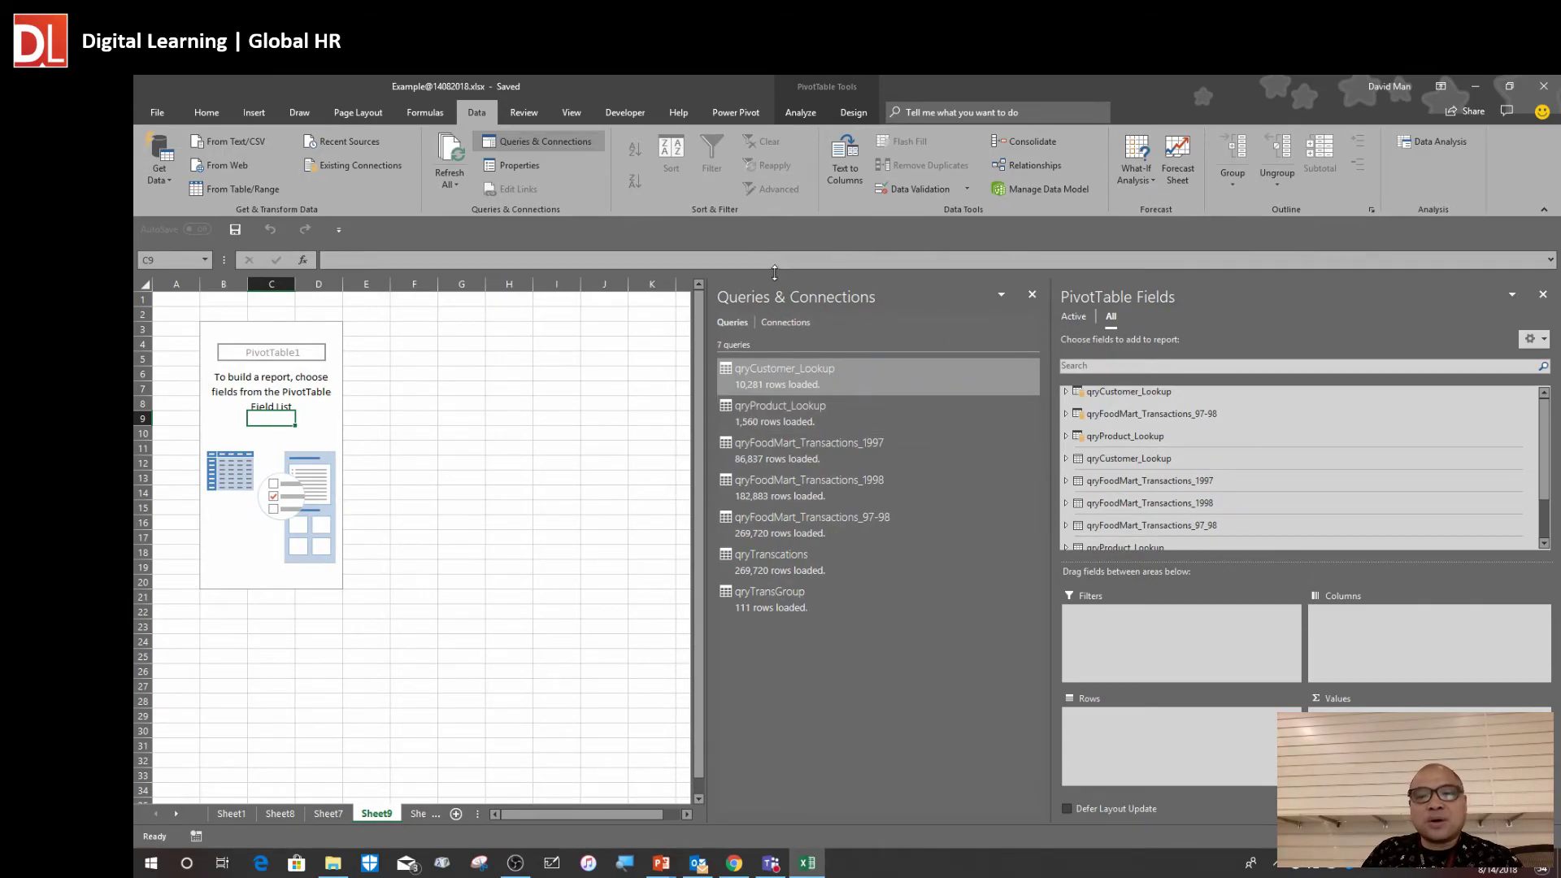
{"action": "left_click", "coordinate": [1031, 295]}
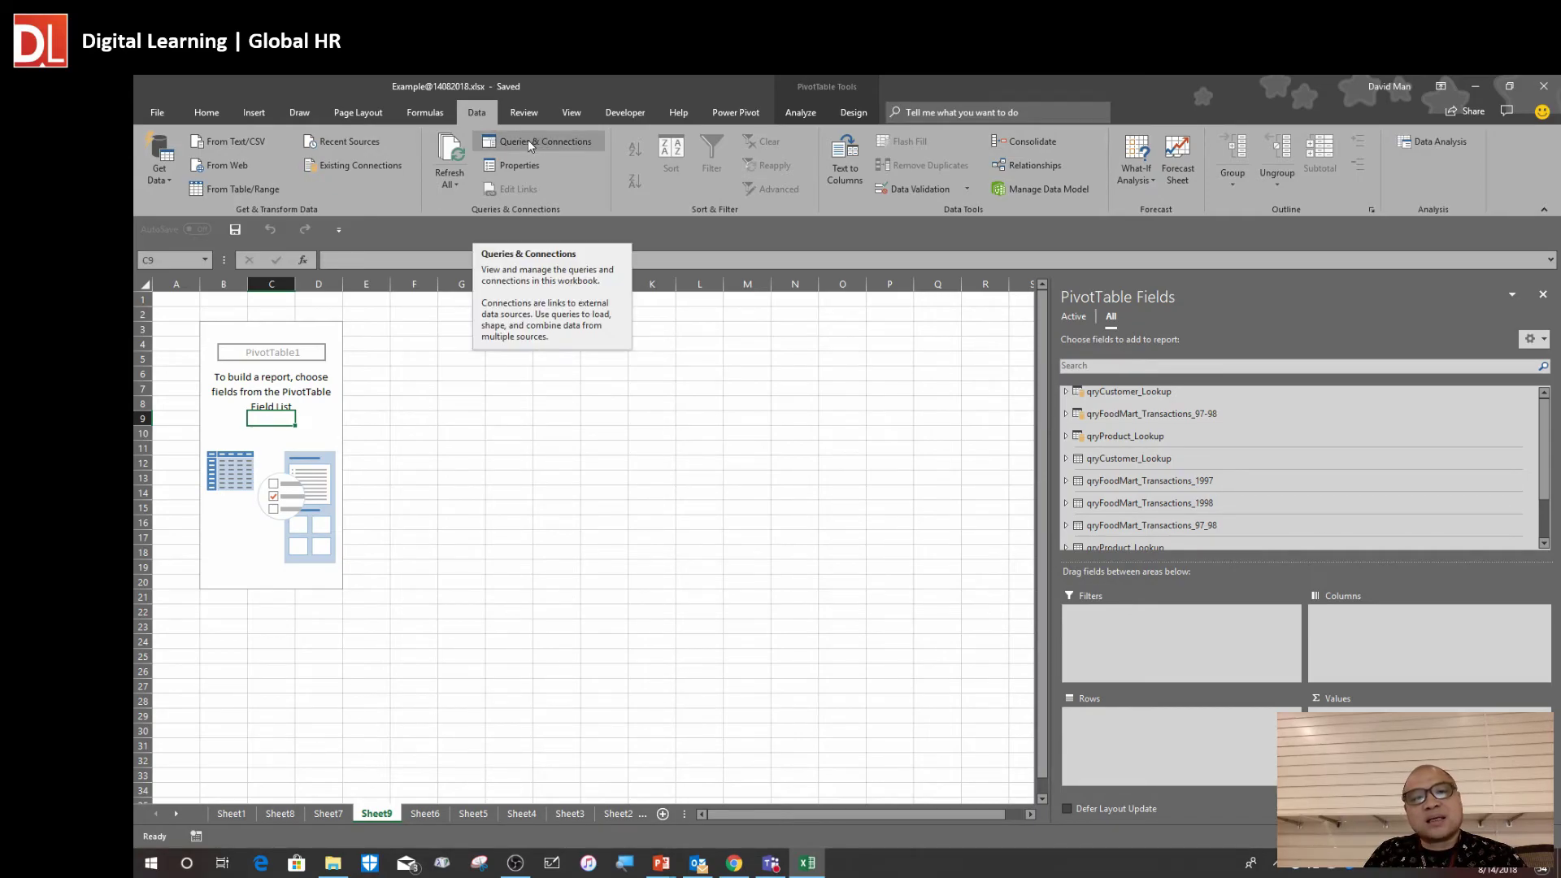
Review the workbook's list of queries once more, close it, and select the empty PivotTable
{"action": "left_click", "coordinate": [568, 145]}
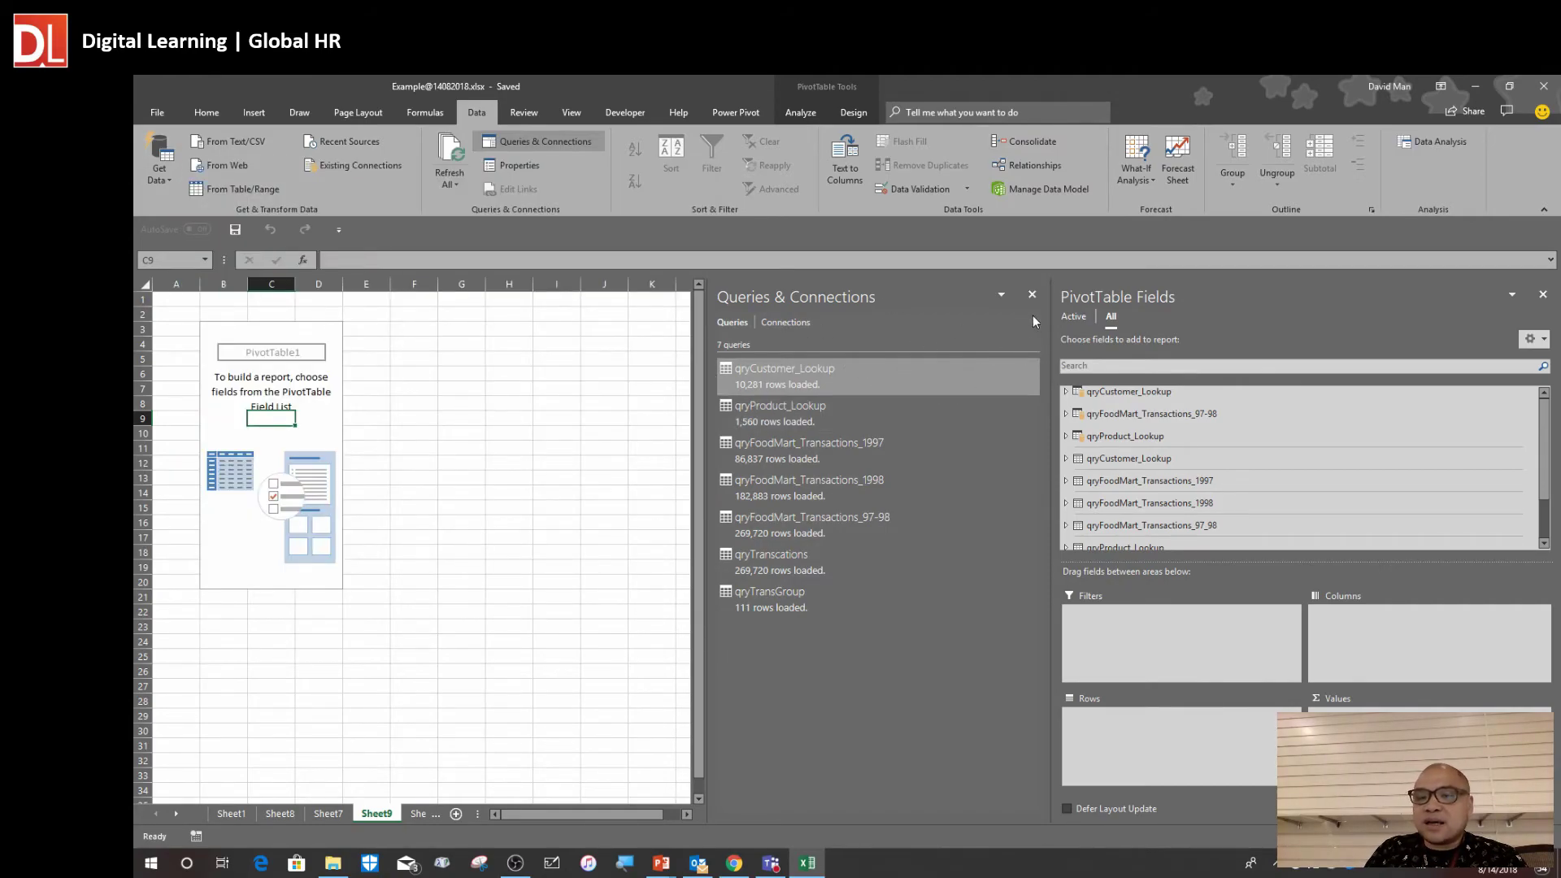
{"action": "left_click", "coordinate": [1032, 294]}
{"action": "left_click", "coordinate": [269, 373]}
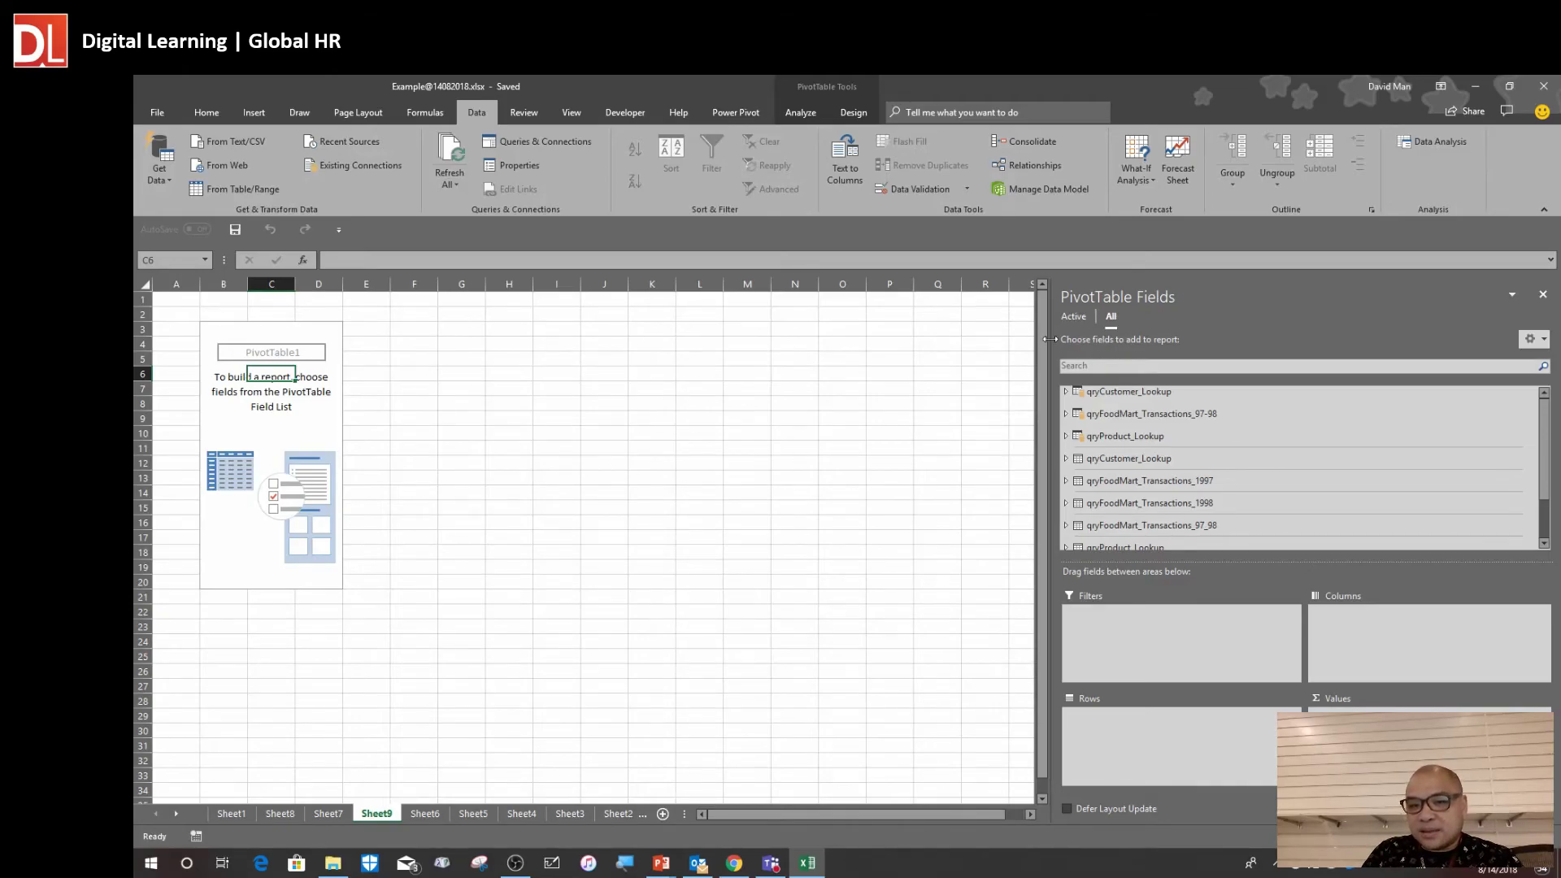
Widen the PivotTable field list pane and lay out its fields and areas sections side by side
{"action": "left_click_drag", "start_coordinate": [1050, 350], "coordinate": [1003, 369]}
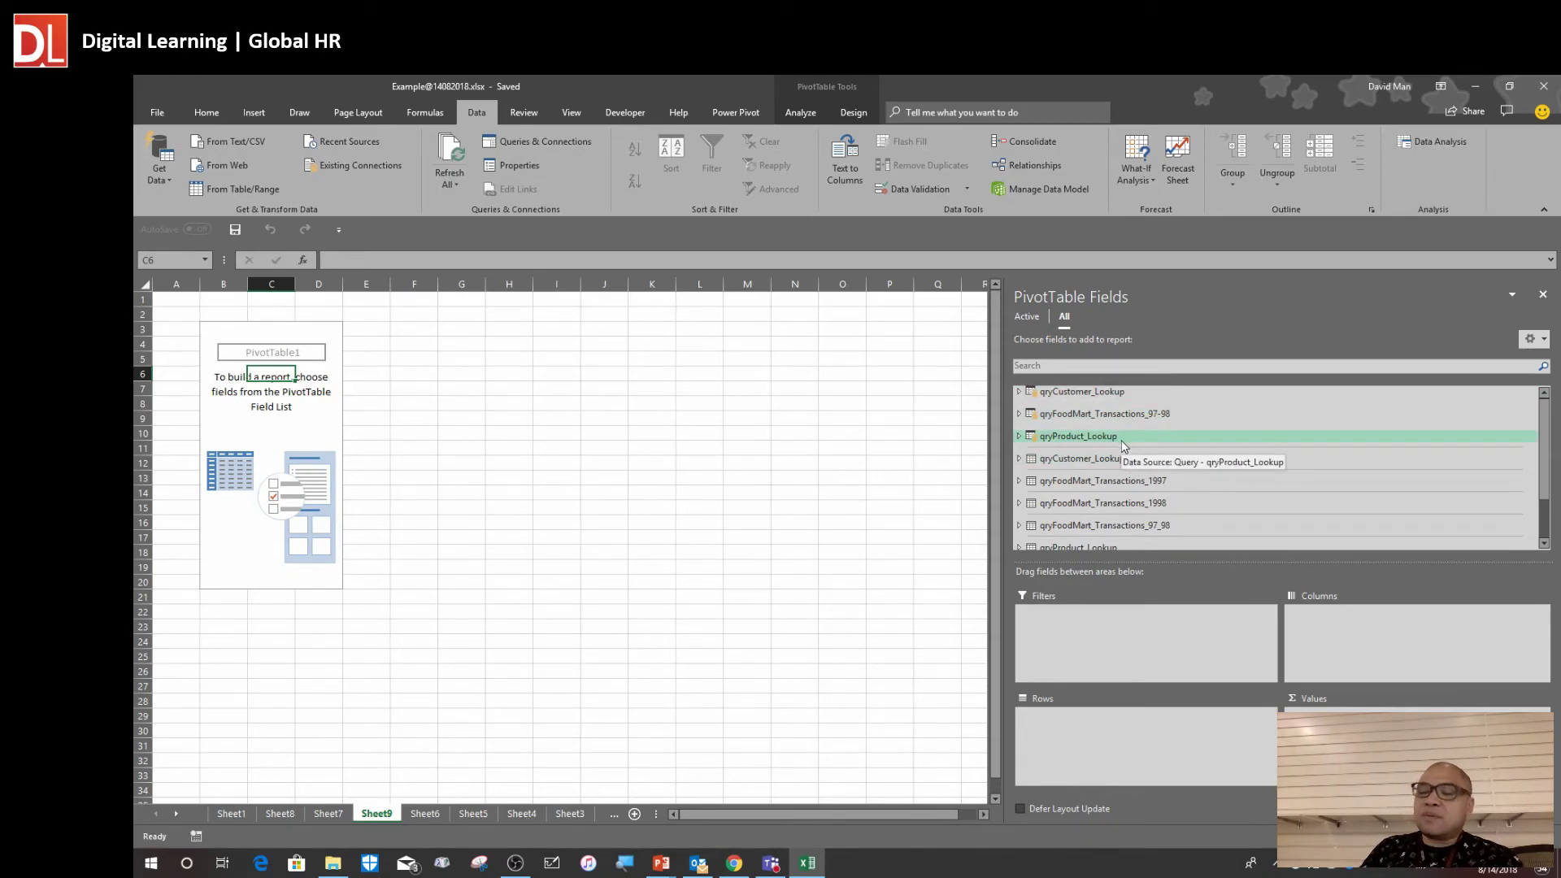
{"action": "left_click", "coordinate": [1531, 341]}
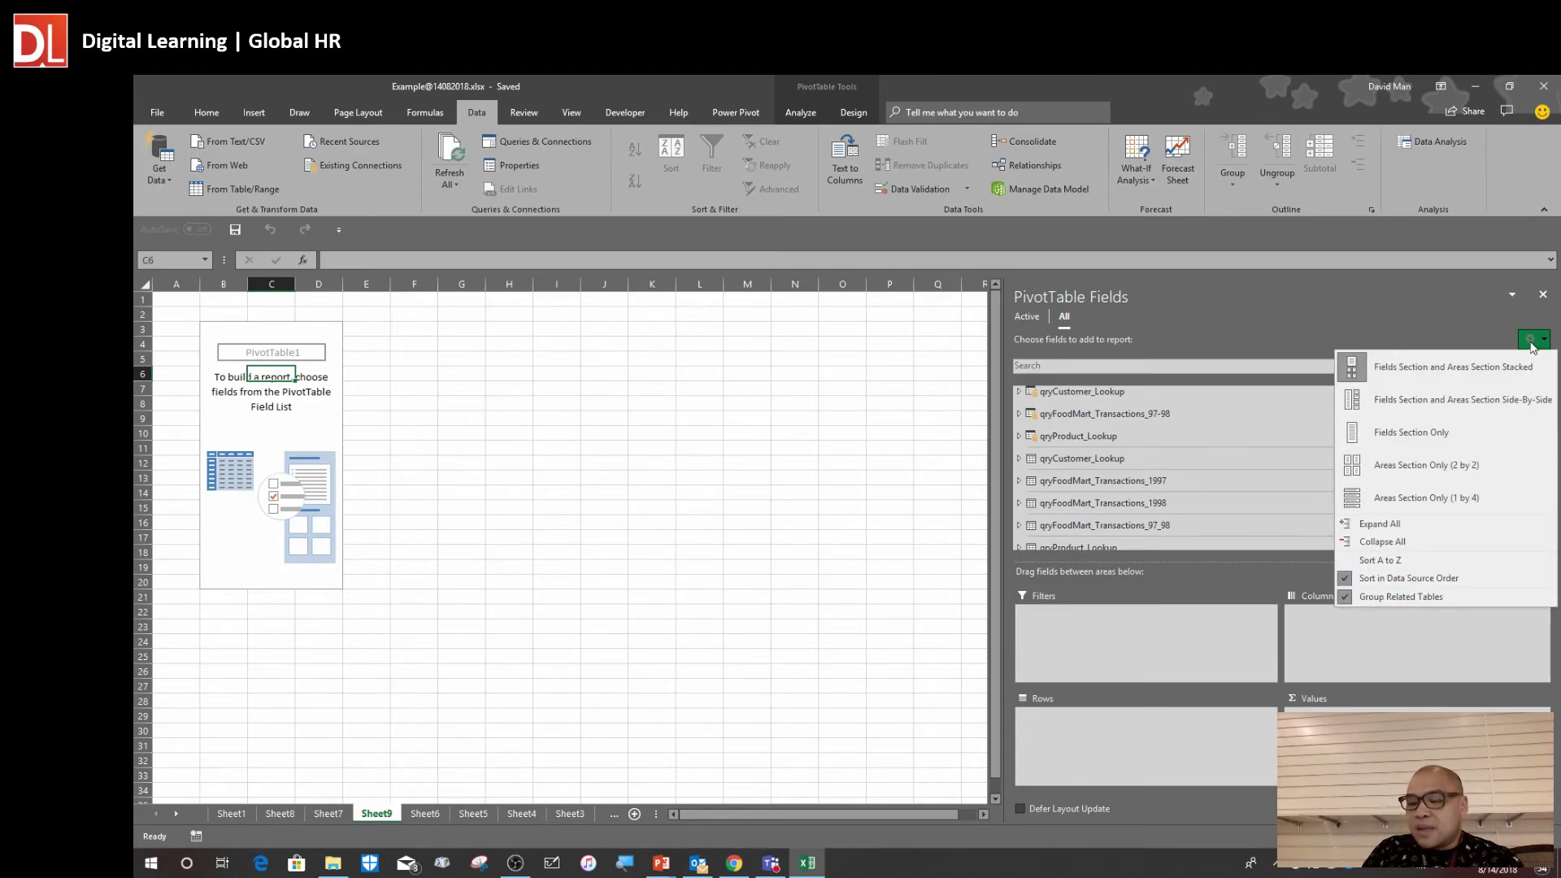
{"action": "left_click", "coordinate": [1390, 399]}
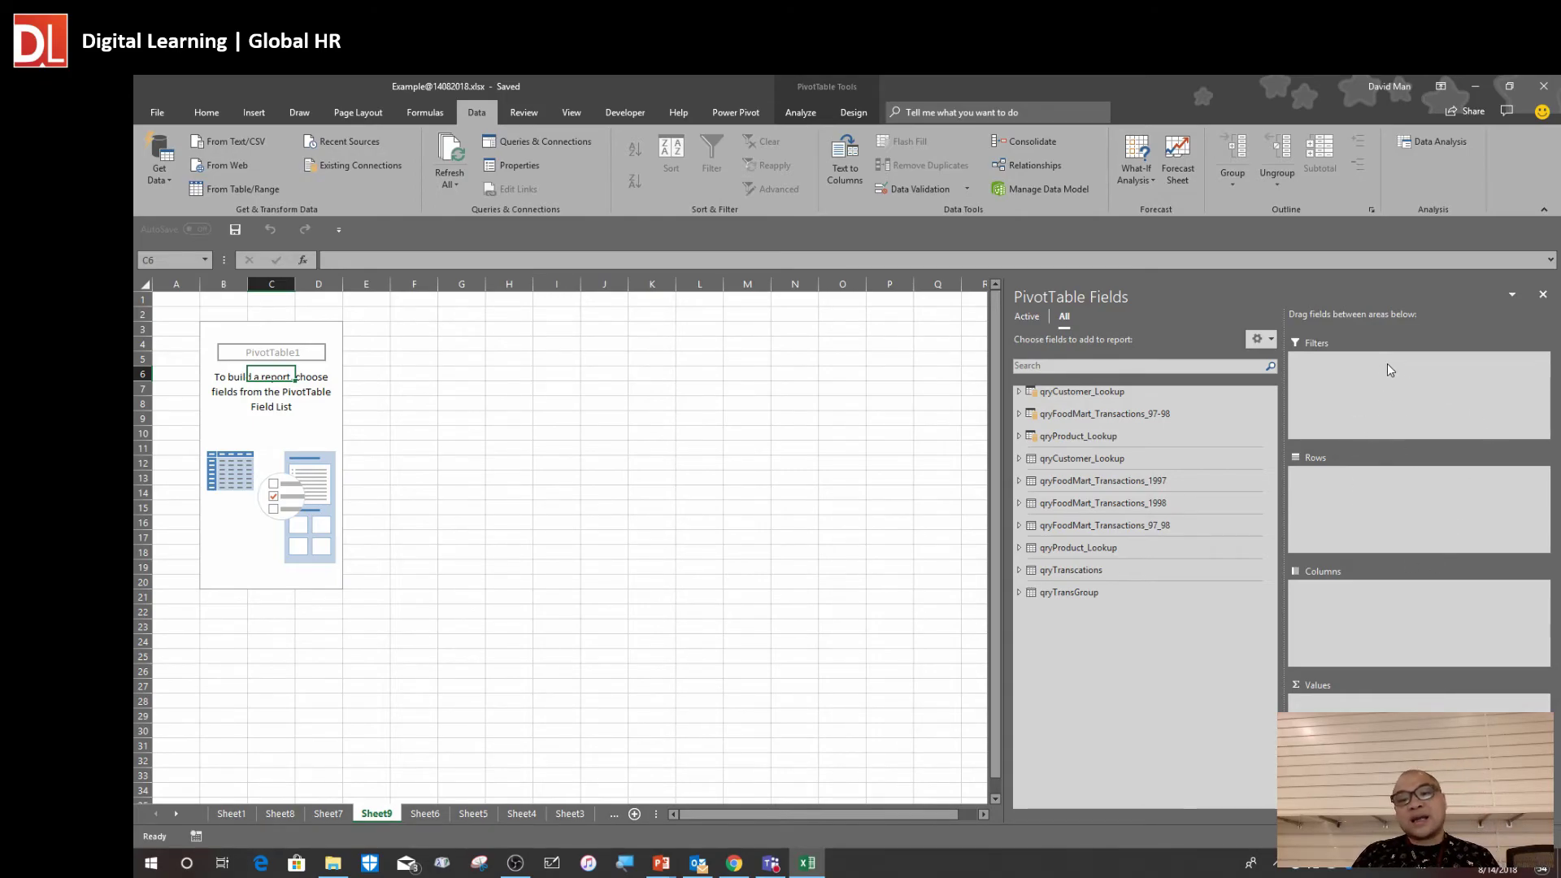
Examine the fields of the related qryProduct_Lookup, qryFoodMart_Transactions_97-98 and qryCustomer_Lookup tables, and collapse all three
{"action": "left_click", "coordinate": [1109, 436]}
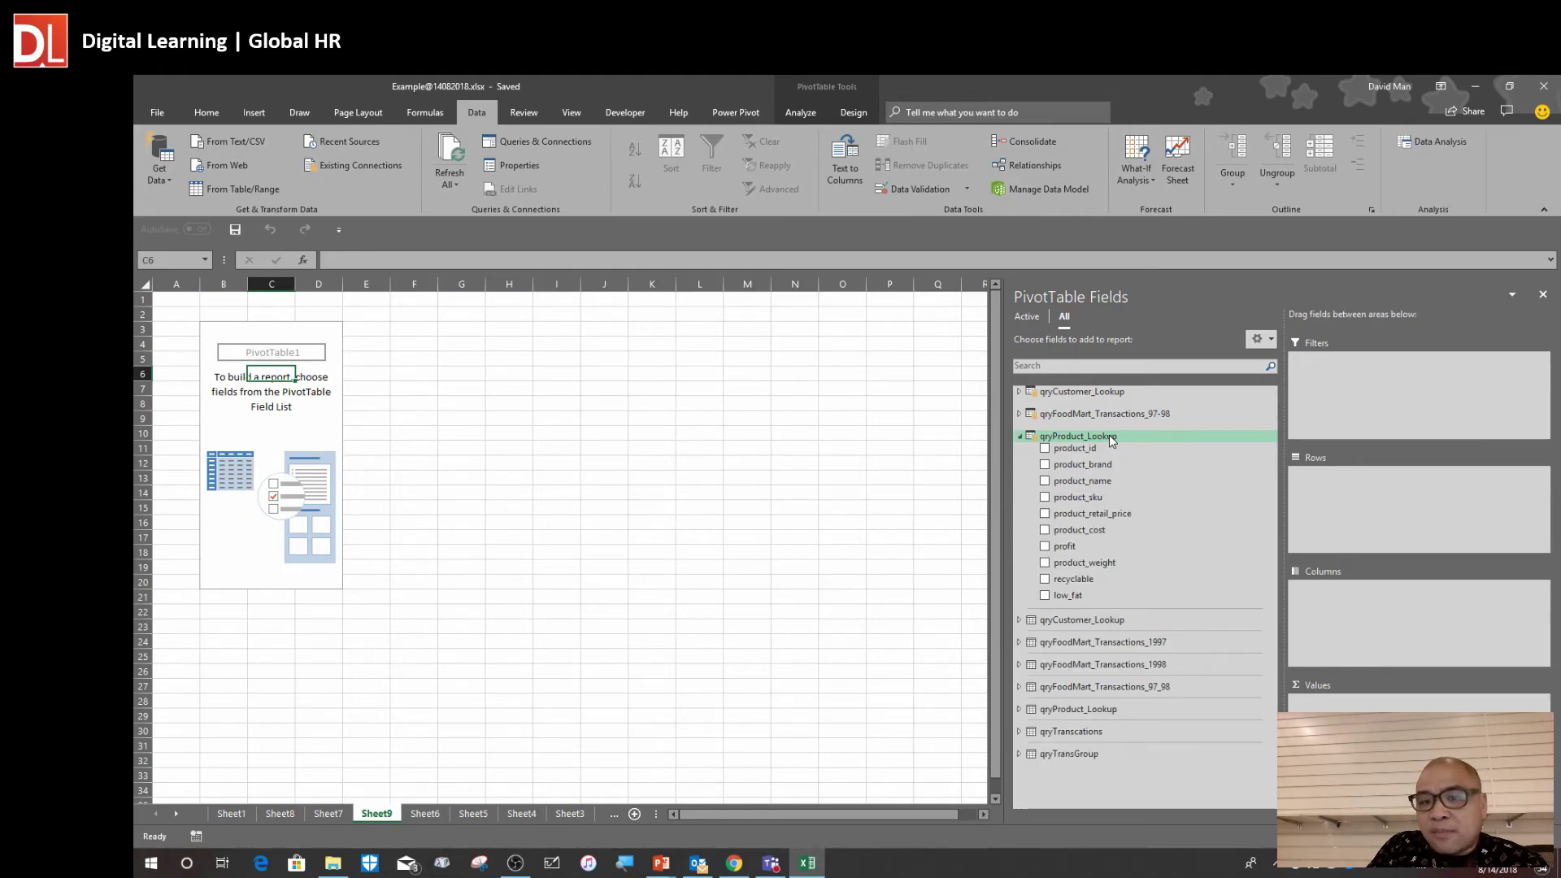
{"action": "left_click", "coordinate": [1107, 414]}
{"action": "left_click", "coordinate": [1107, 396]}
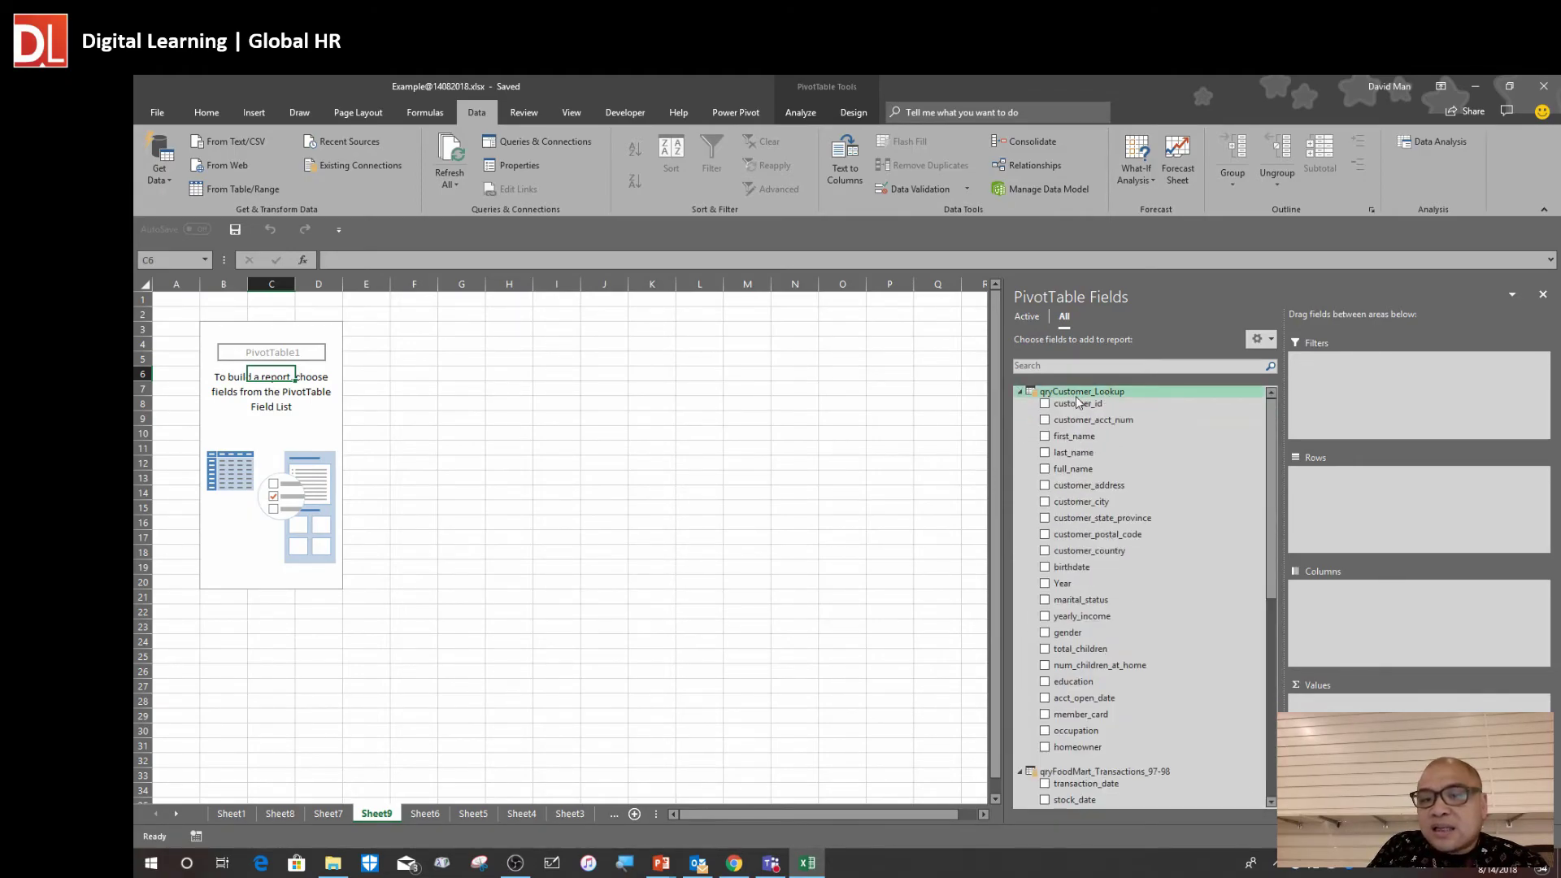
{"action": "left_click", "coordinate": [1021, 391]}
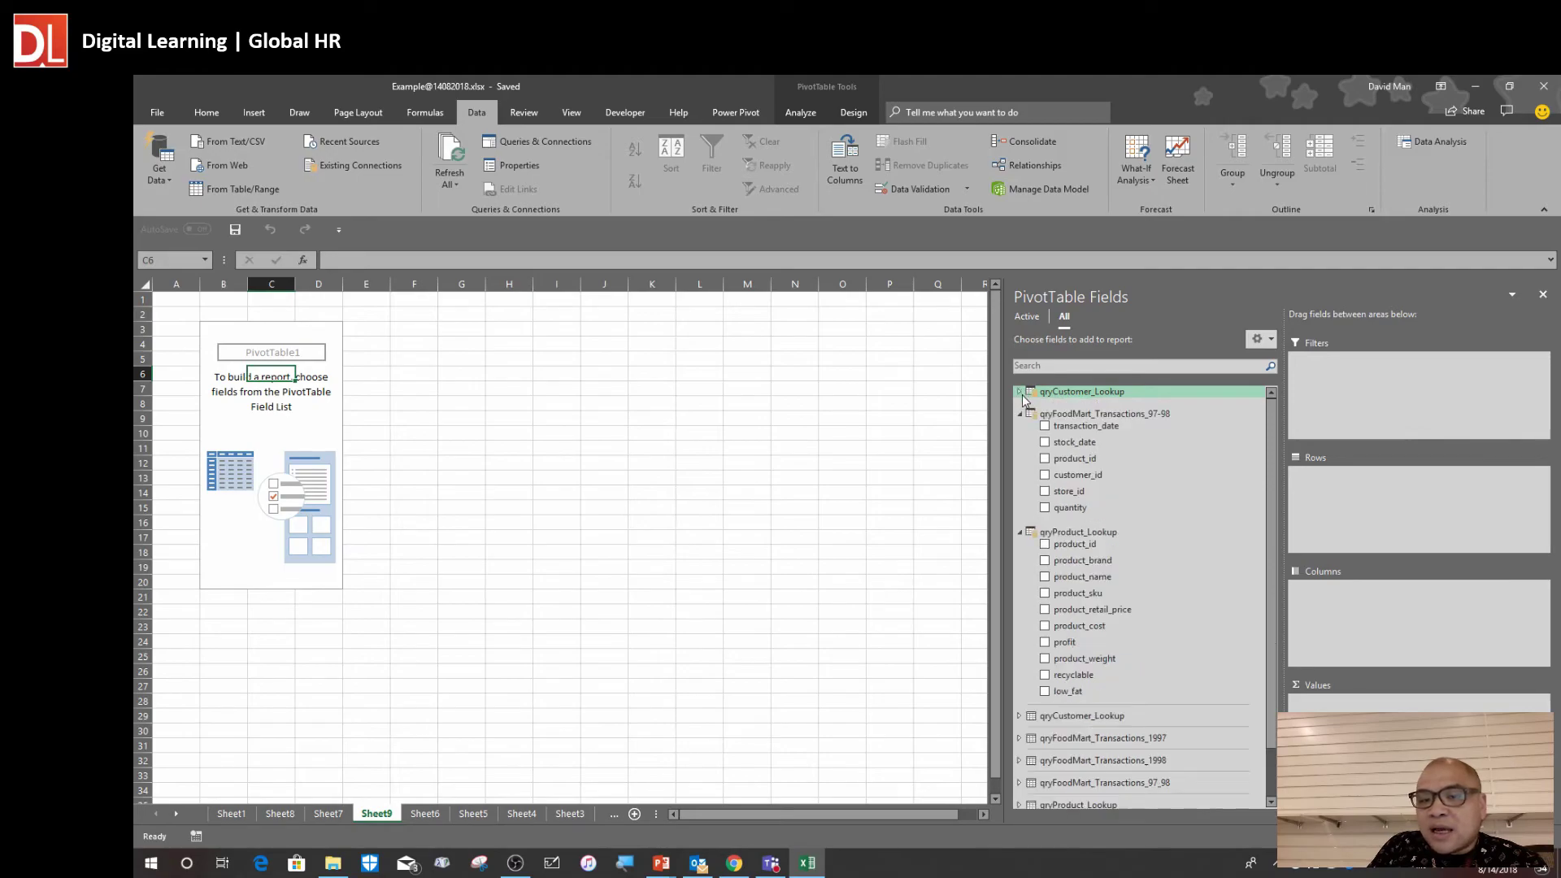
{"action": "left_click", "coordinate": [1019, 414]}
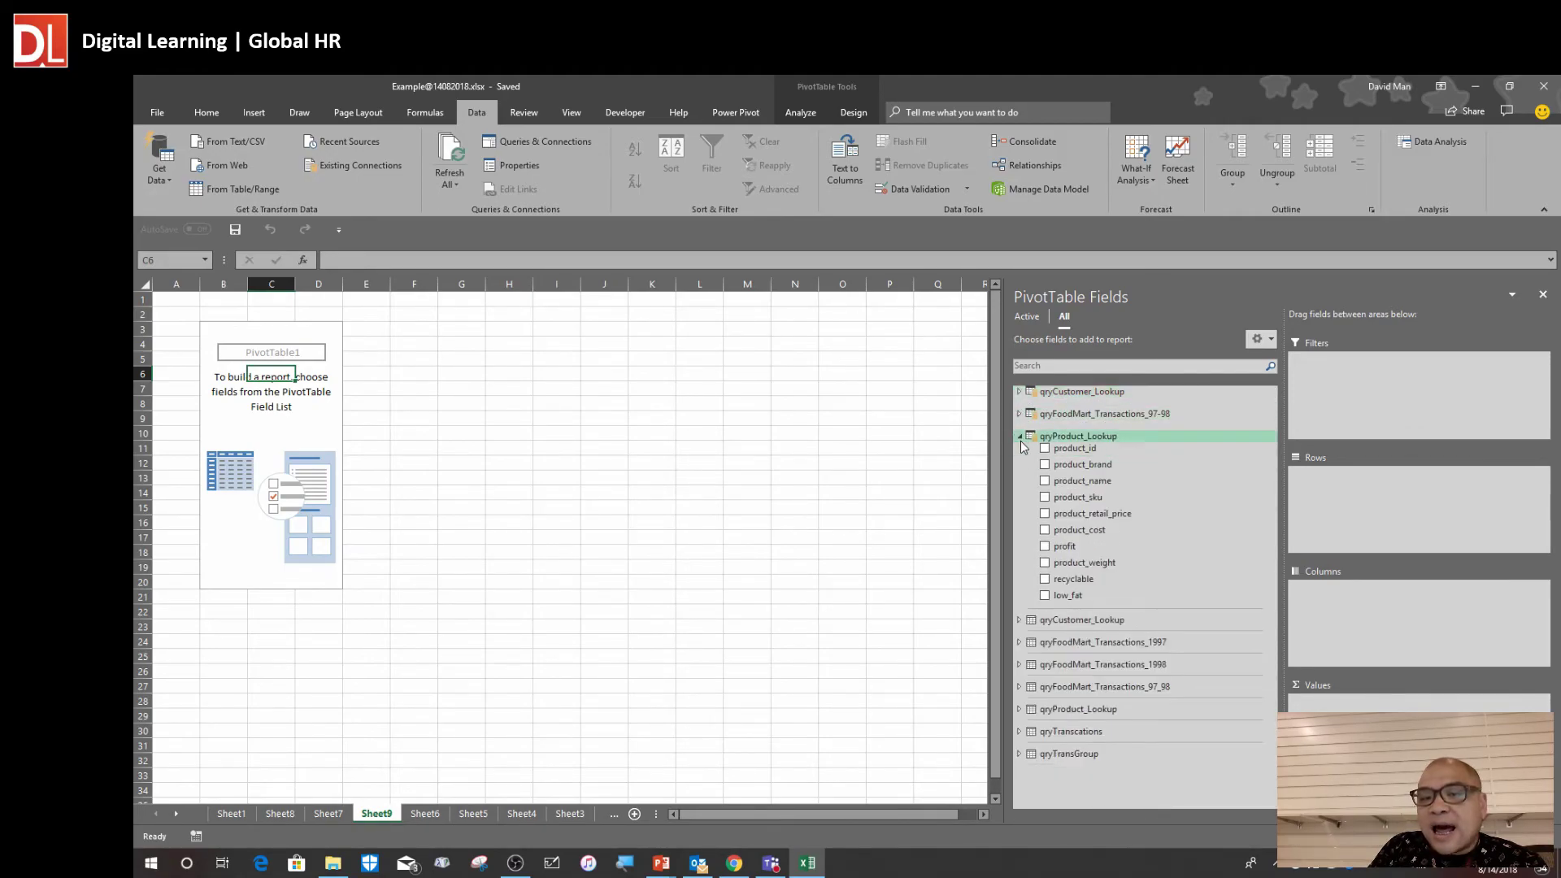
{"action": "left_click", "coordinate": [1021, 441]}
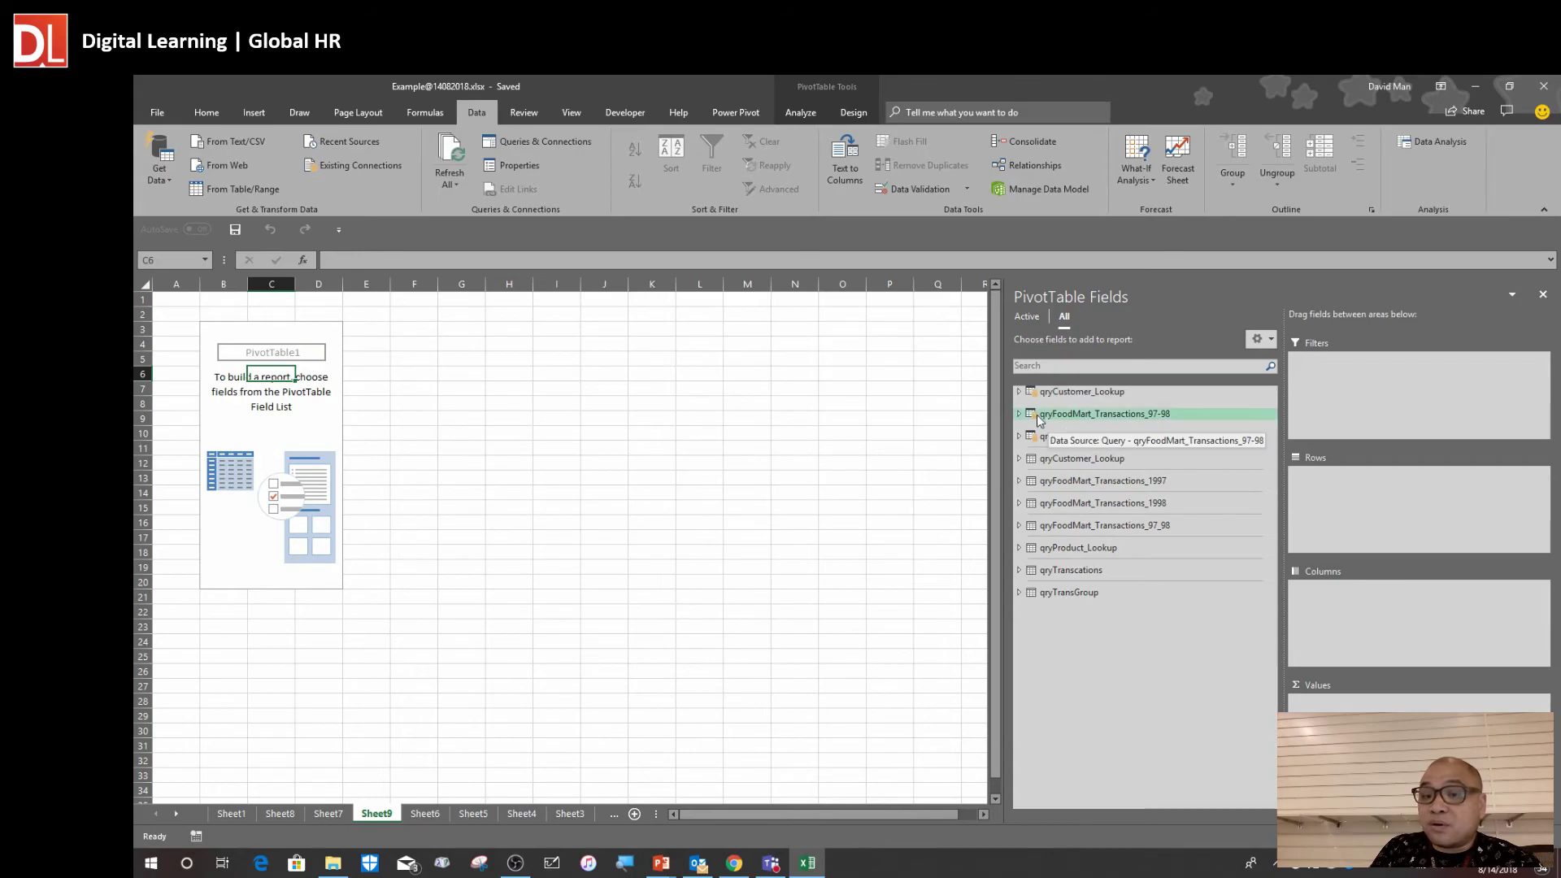
Add customer_city from the related qryCustomer_Lookup table as the PivotTable's rows, and collapse that table's field list
{"action": "left_click", "coordinate": [1018, 392]}
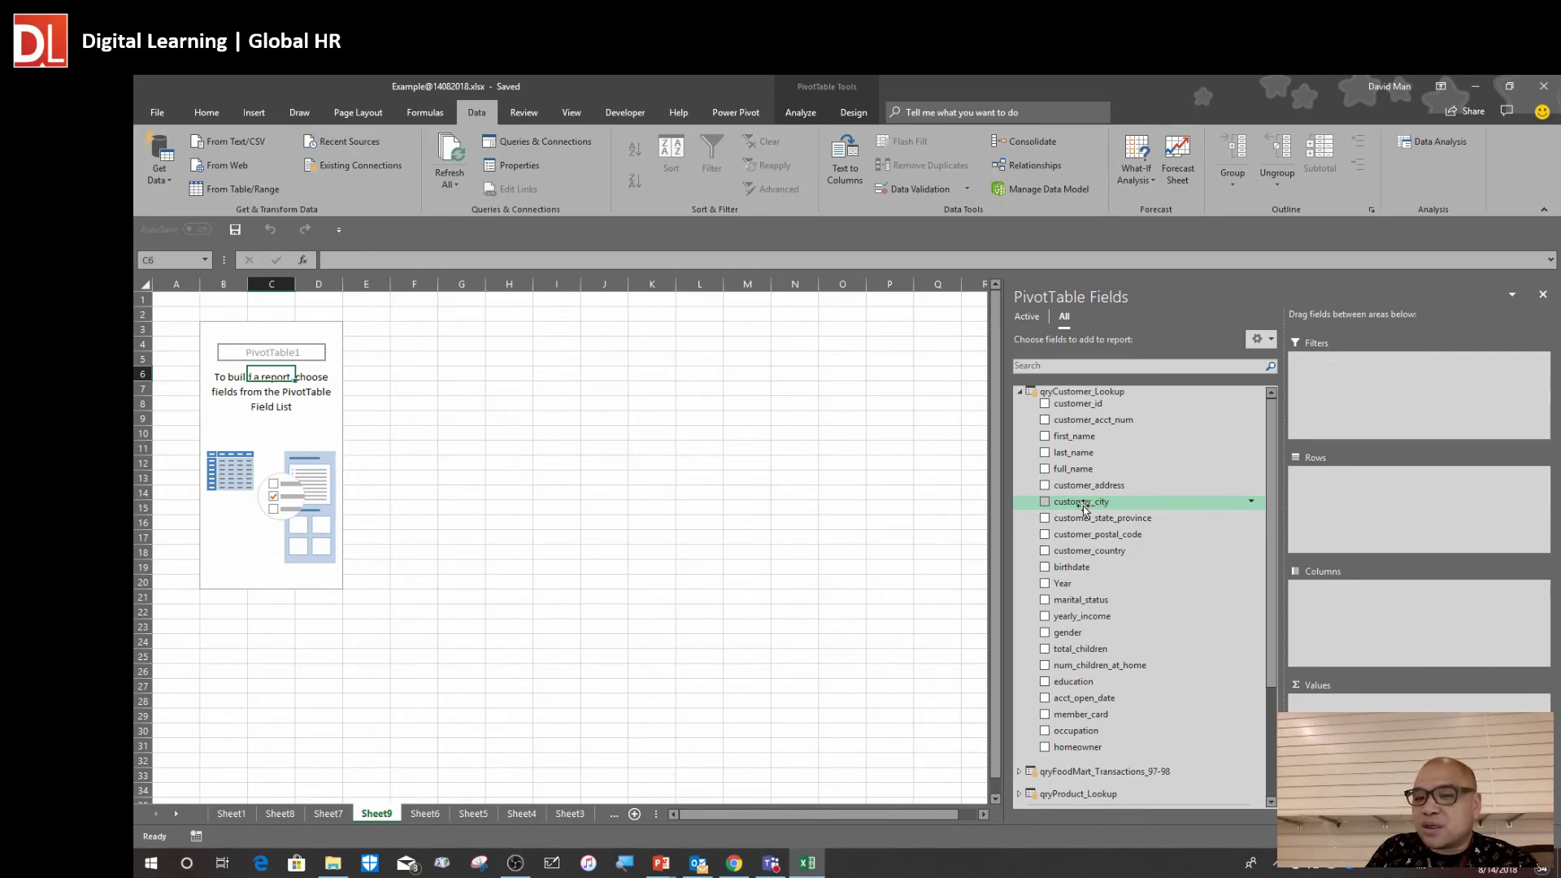
{"action": "left_click_drag", "start_coordinate": [1083, 506], "coordinate": [1350, 494]}
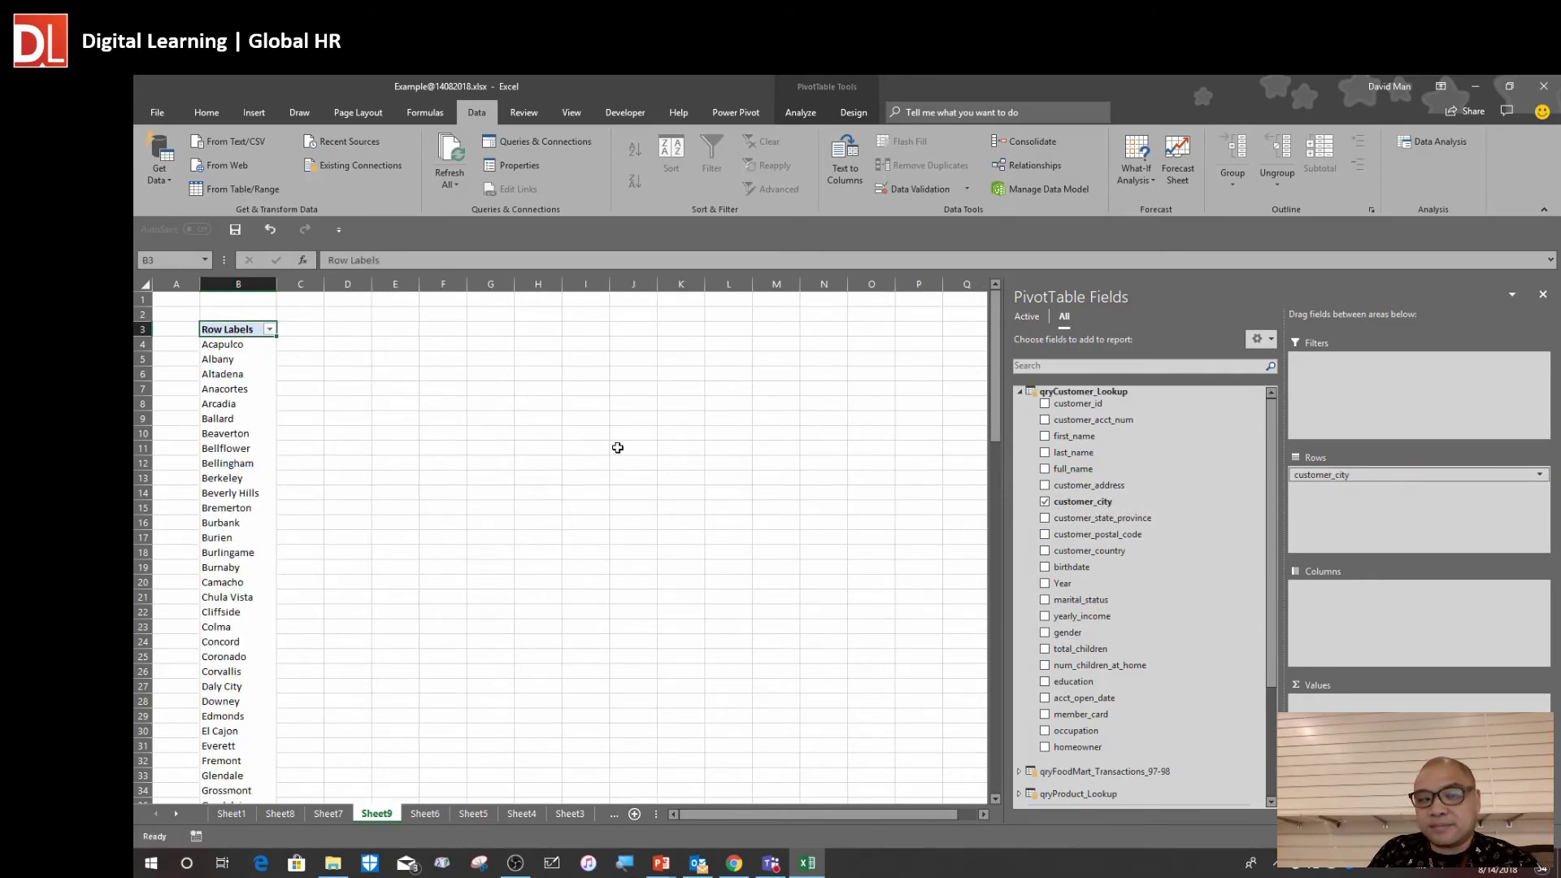
{"action": "left_click", "coordinate": [248, 406]}
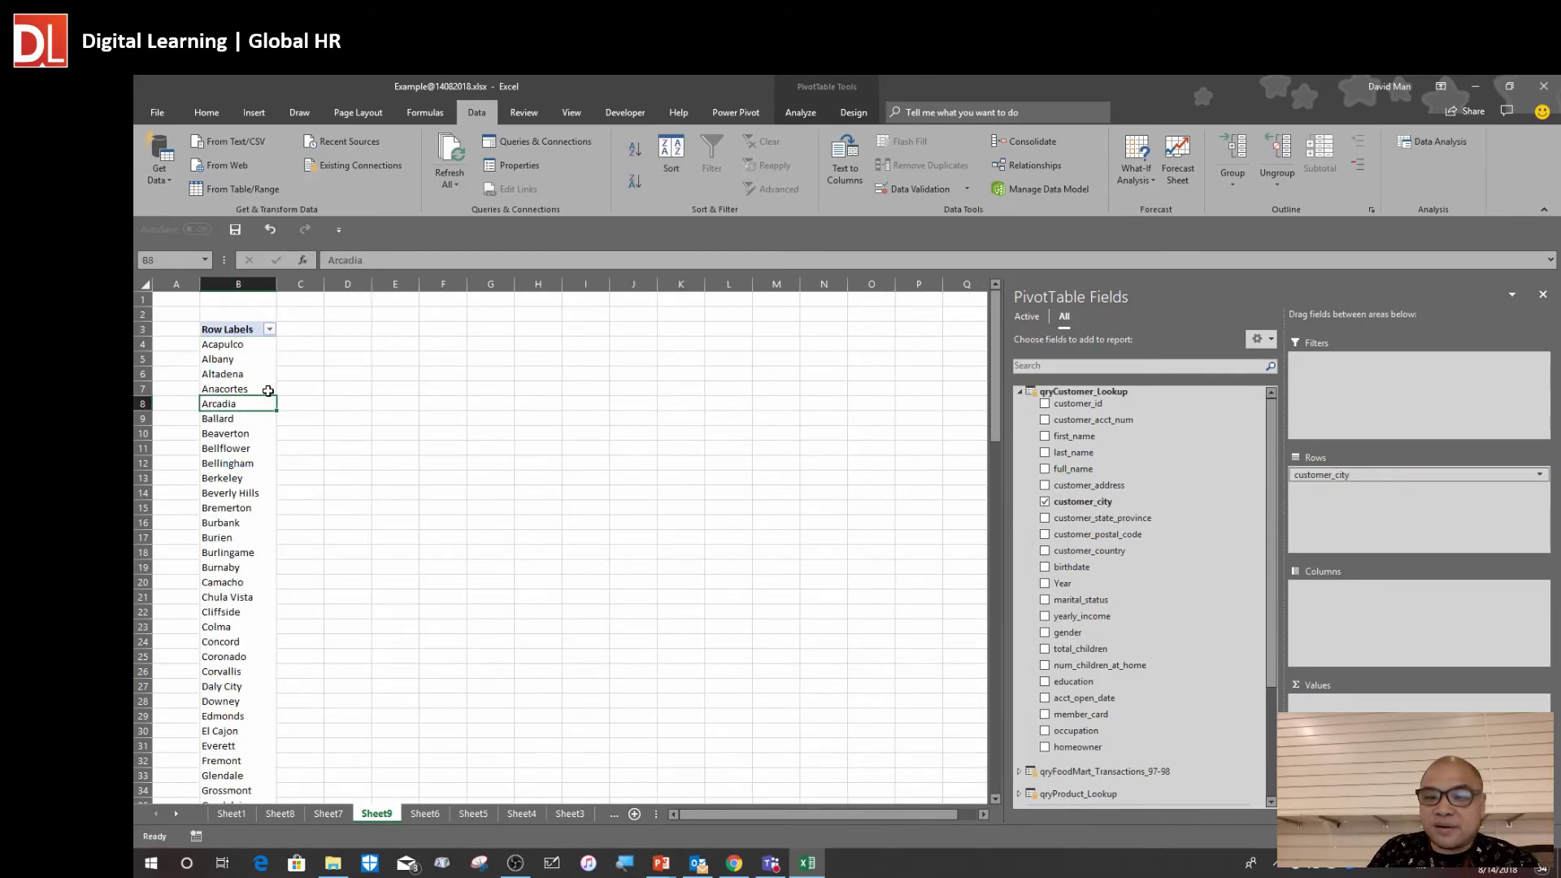
{"action": "left_click", "coordinate": [1021, 396]}
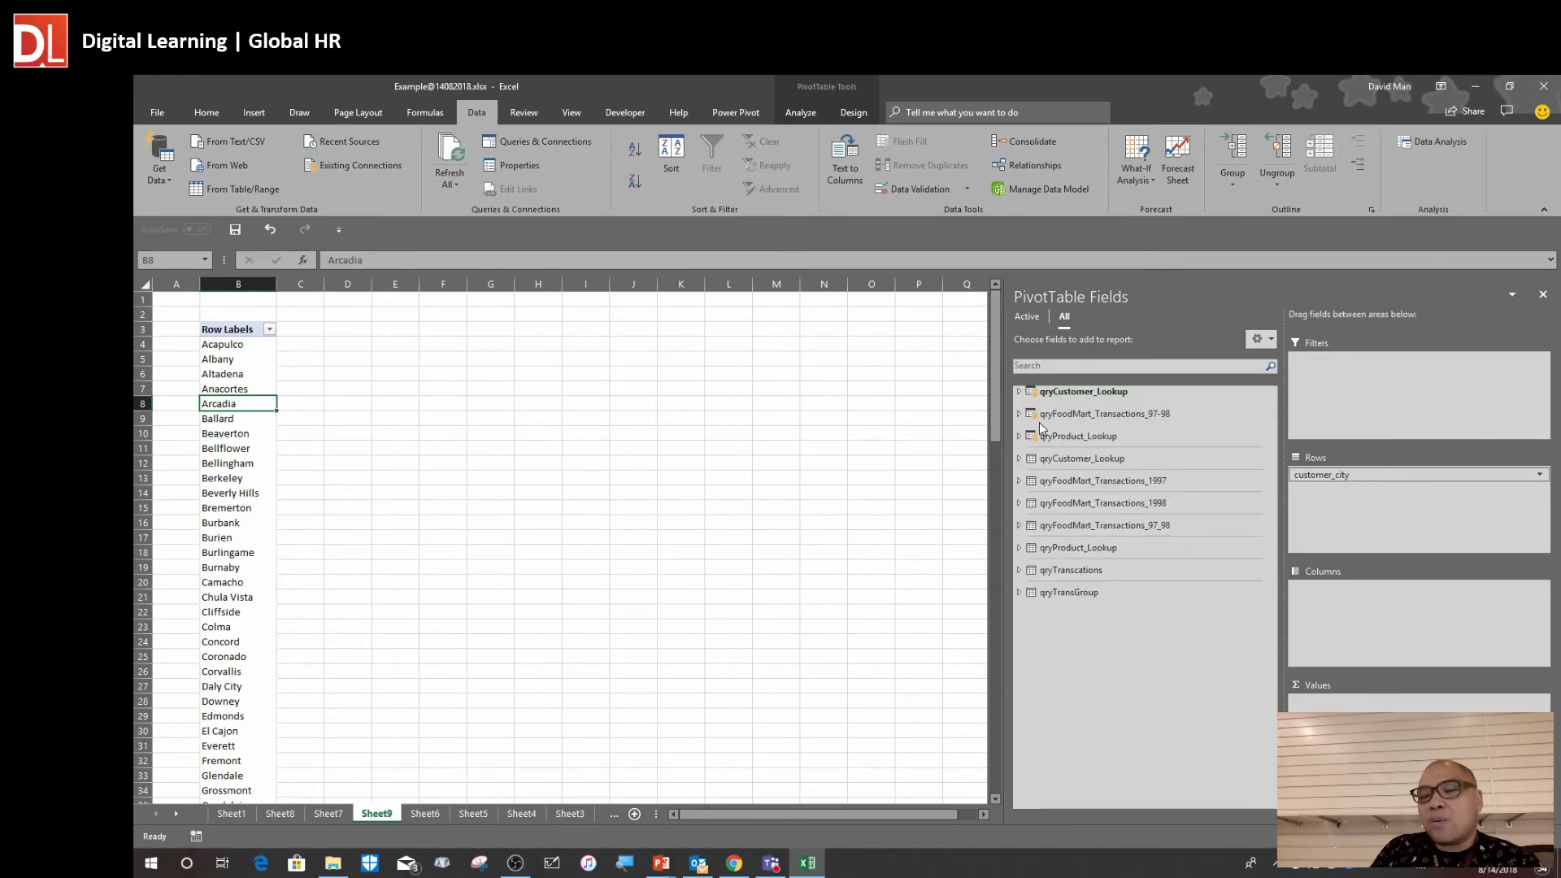
Add quantity from qryFoodMart_Transactions_97-98 as the PivotTable's values, and collapse that table's field list
{"action": "left_click", "coordinate": [1019, 414]}
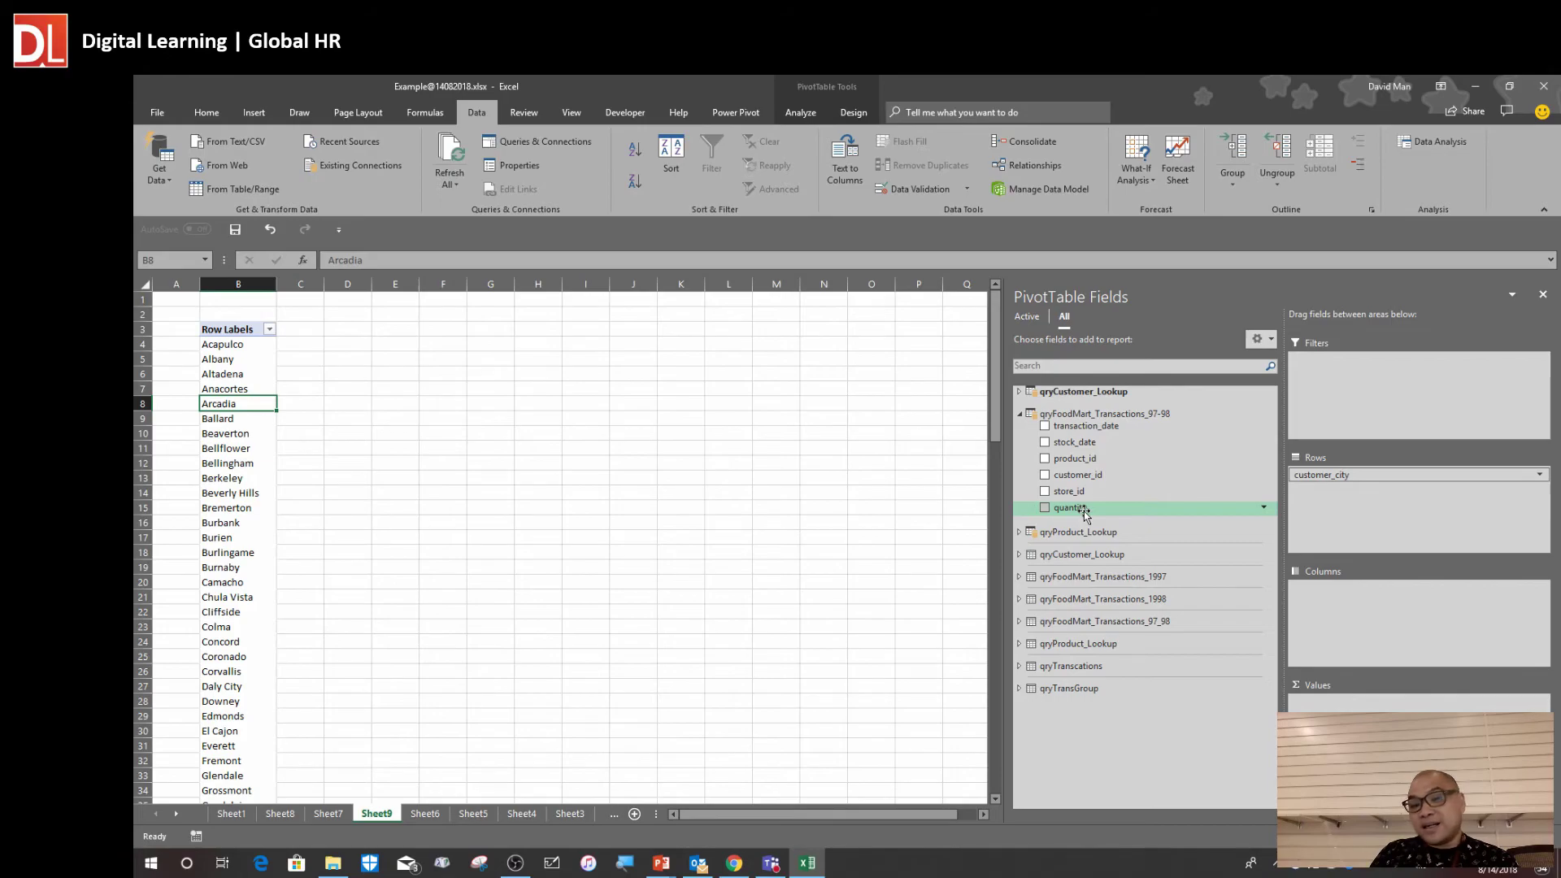
{"action": "mouse_move", "coordinate": [1084, 510]}
{"action": "left_mouse_down"}
{"action": "mouse_move", "coordinate": [1093, 528]}
{"action": "mouse_move", "coordinate": [1080, 511]}
{"action": "left_mouse_up"}
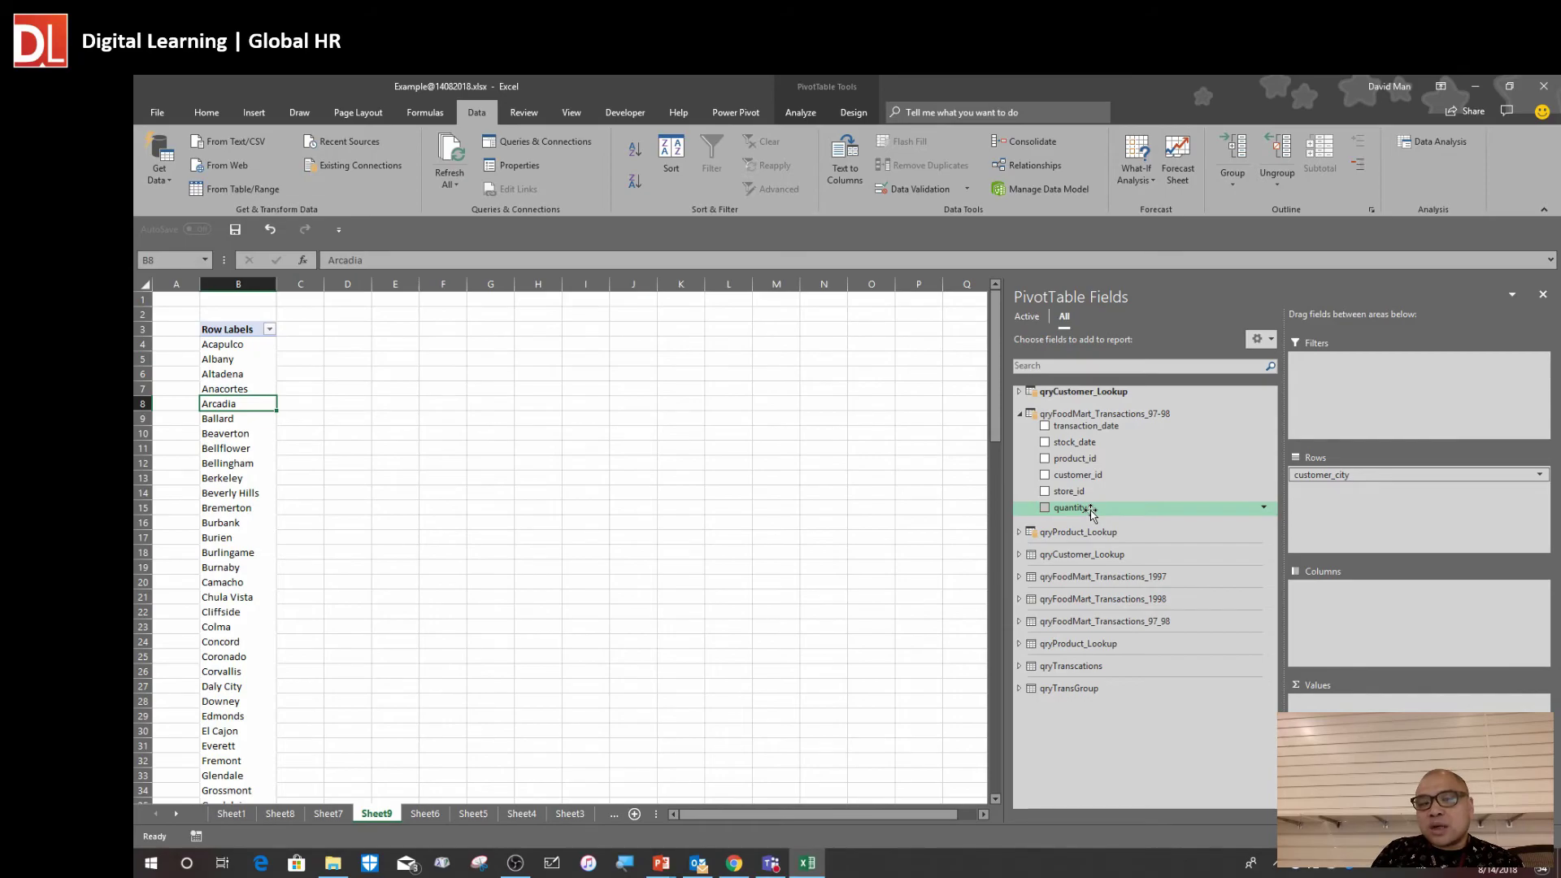
{"action": "left_click_drag", "start_coordinate": [1091, 512], "coordinate": [1337, 700]}
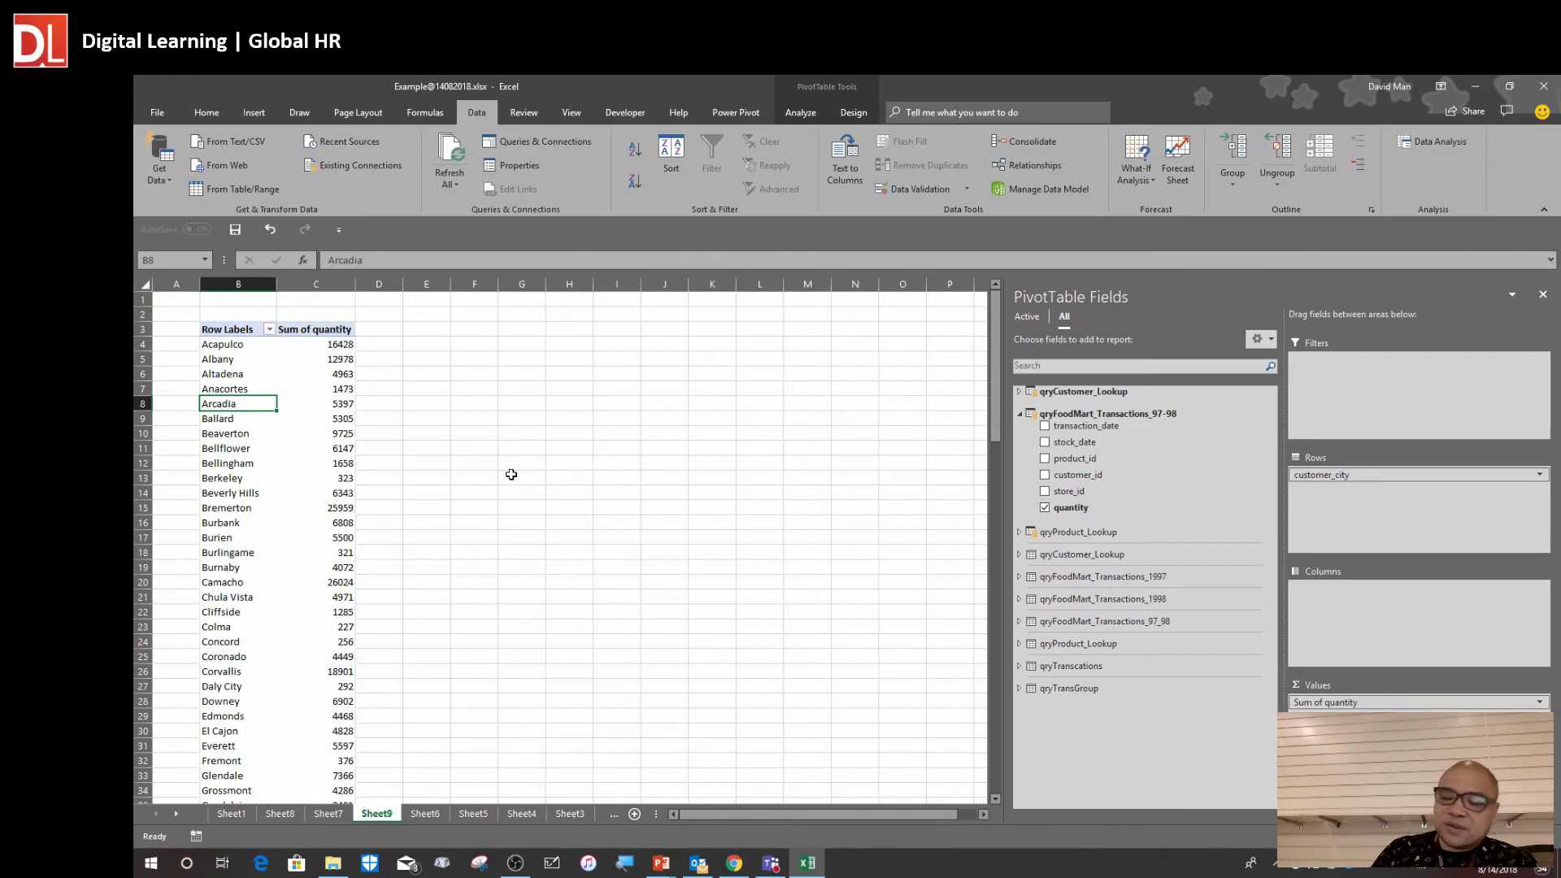
{"action": "left_click", "coordinate": [1020, 415]}
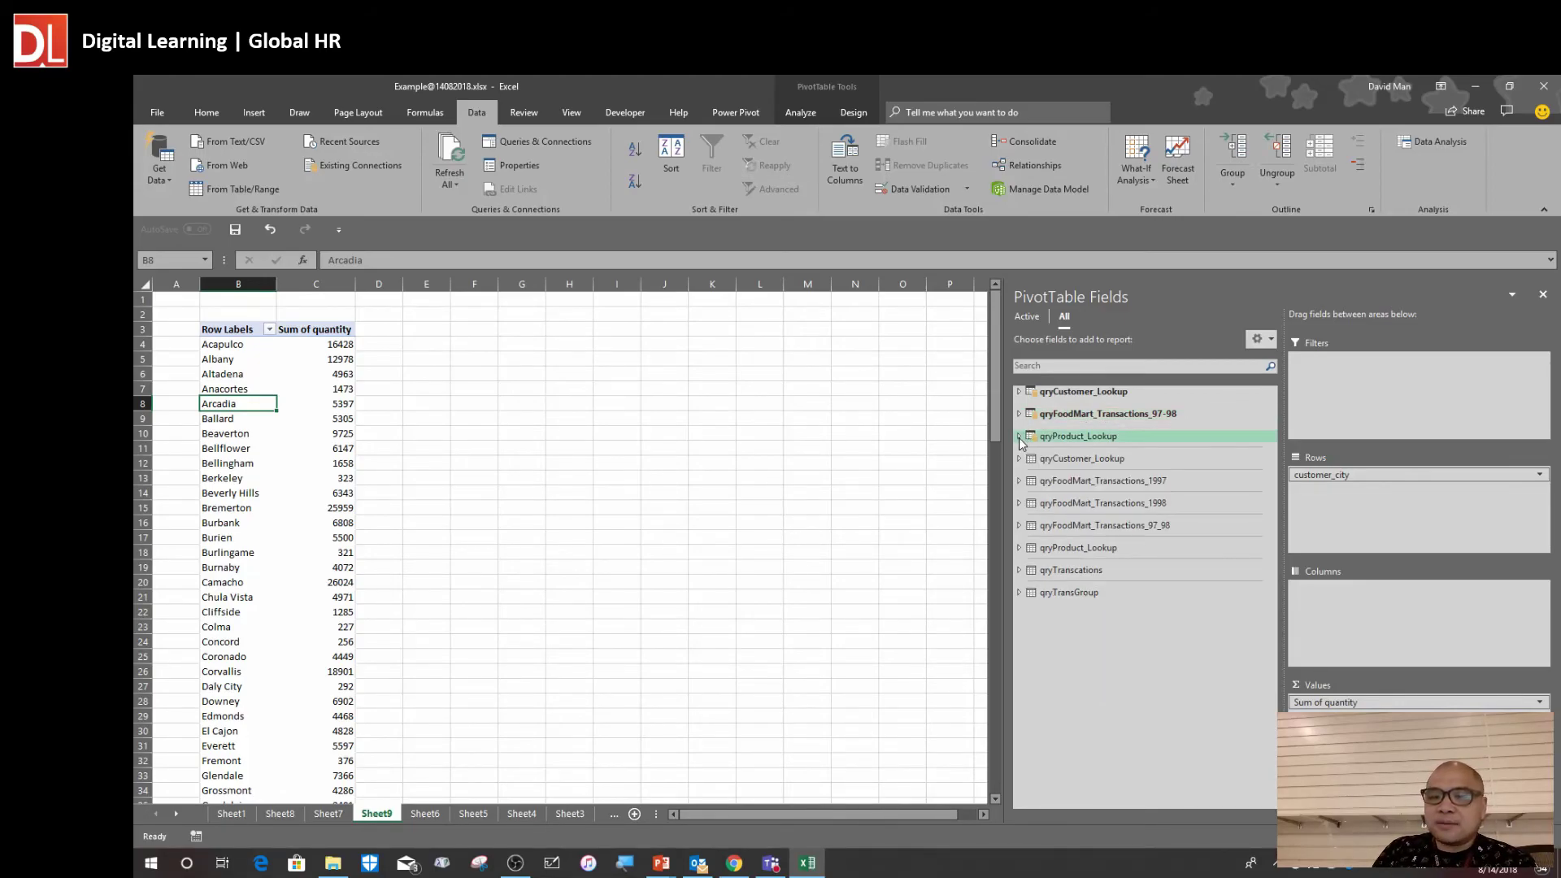
Add product_brand from the related qryProduct_Lookup table as the PivotTable's columns, and narrow the field list pane
{"action": "left_click", "coordinate": [1019, 437]}
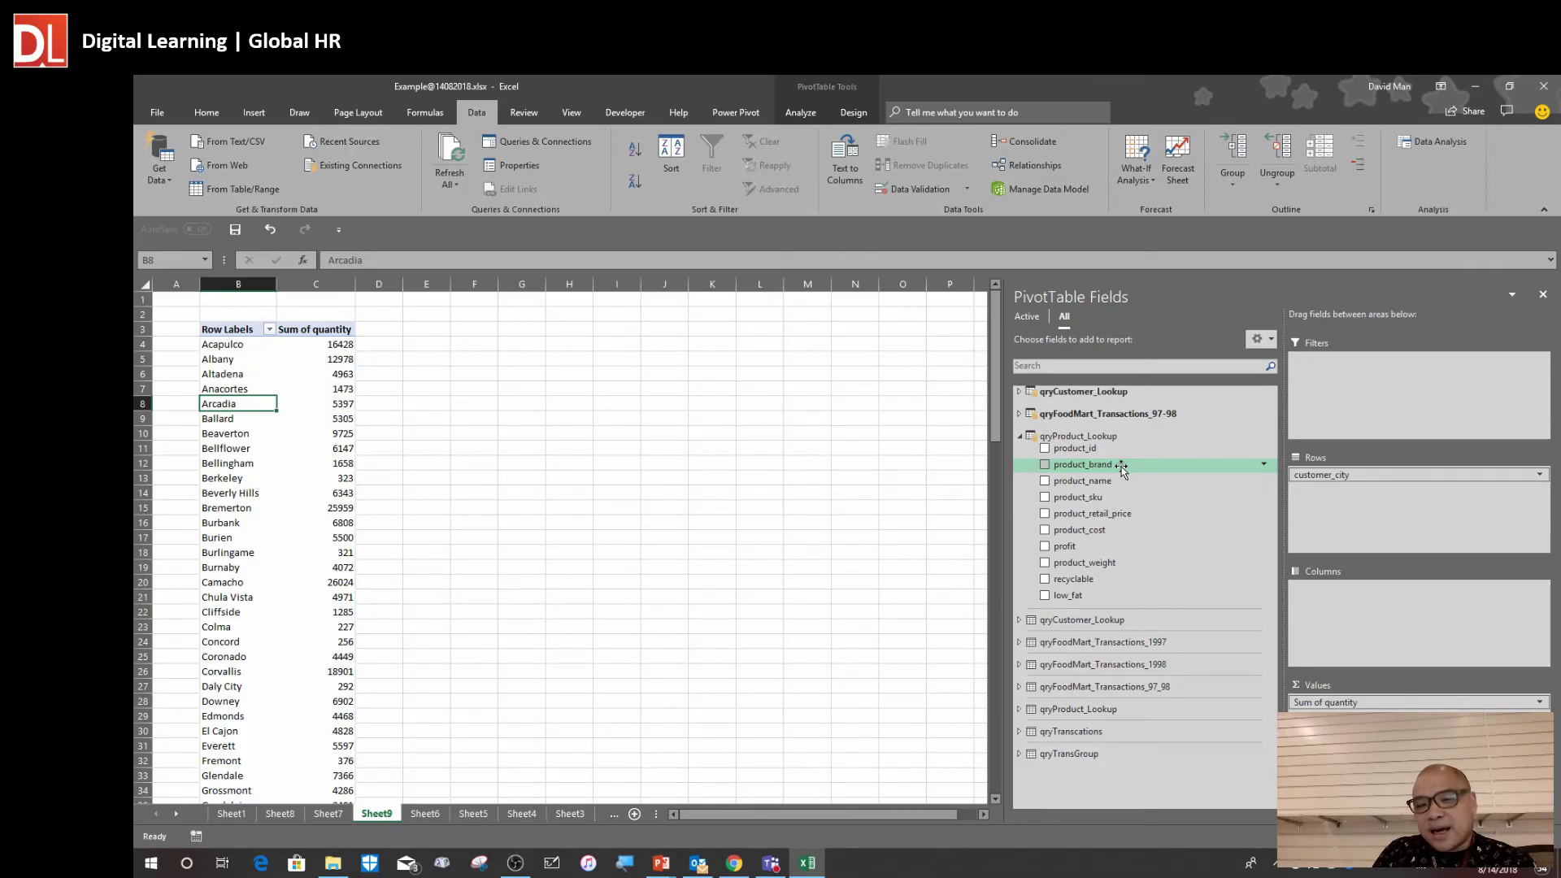
{"action": "left_click_drag", "start_coordinate": [1139, 469], "coordinate": [1389, 615]}
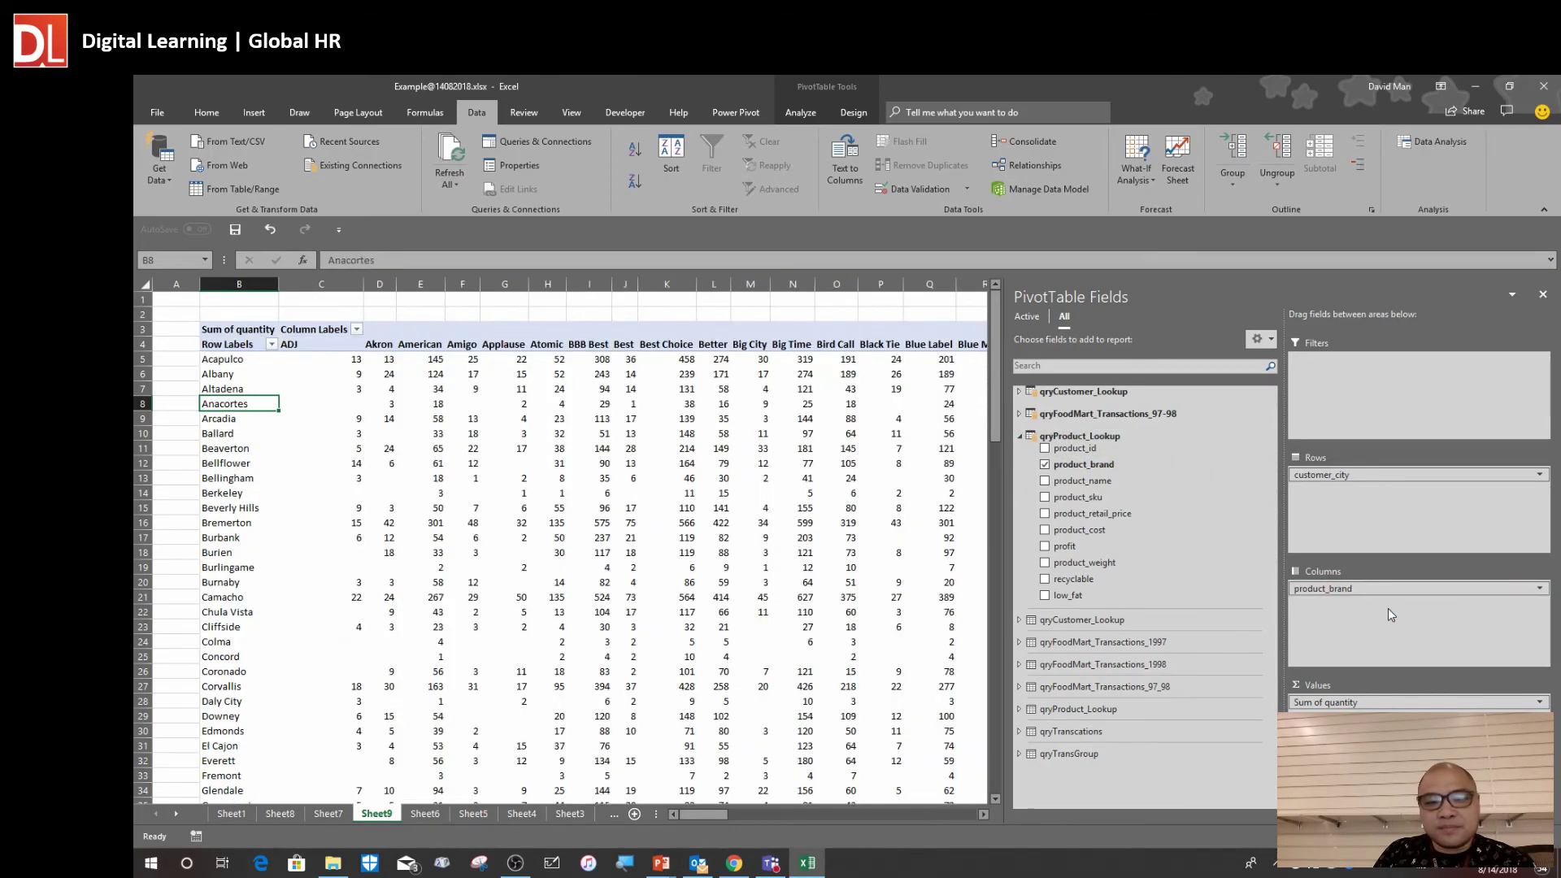
{"action": "left_click_drag", "start_coordinate": [1005, 371], "coordinate": [1299, 371]}
Examine the quantity sums across the PivotTable's city rows and product brand columns, including its full extent
{"action": "left_click", "coordinate": [652, 522]}
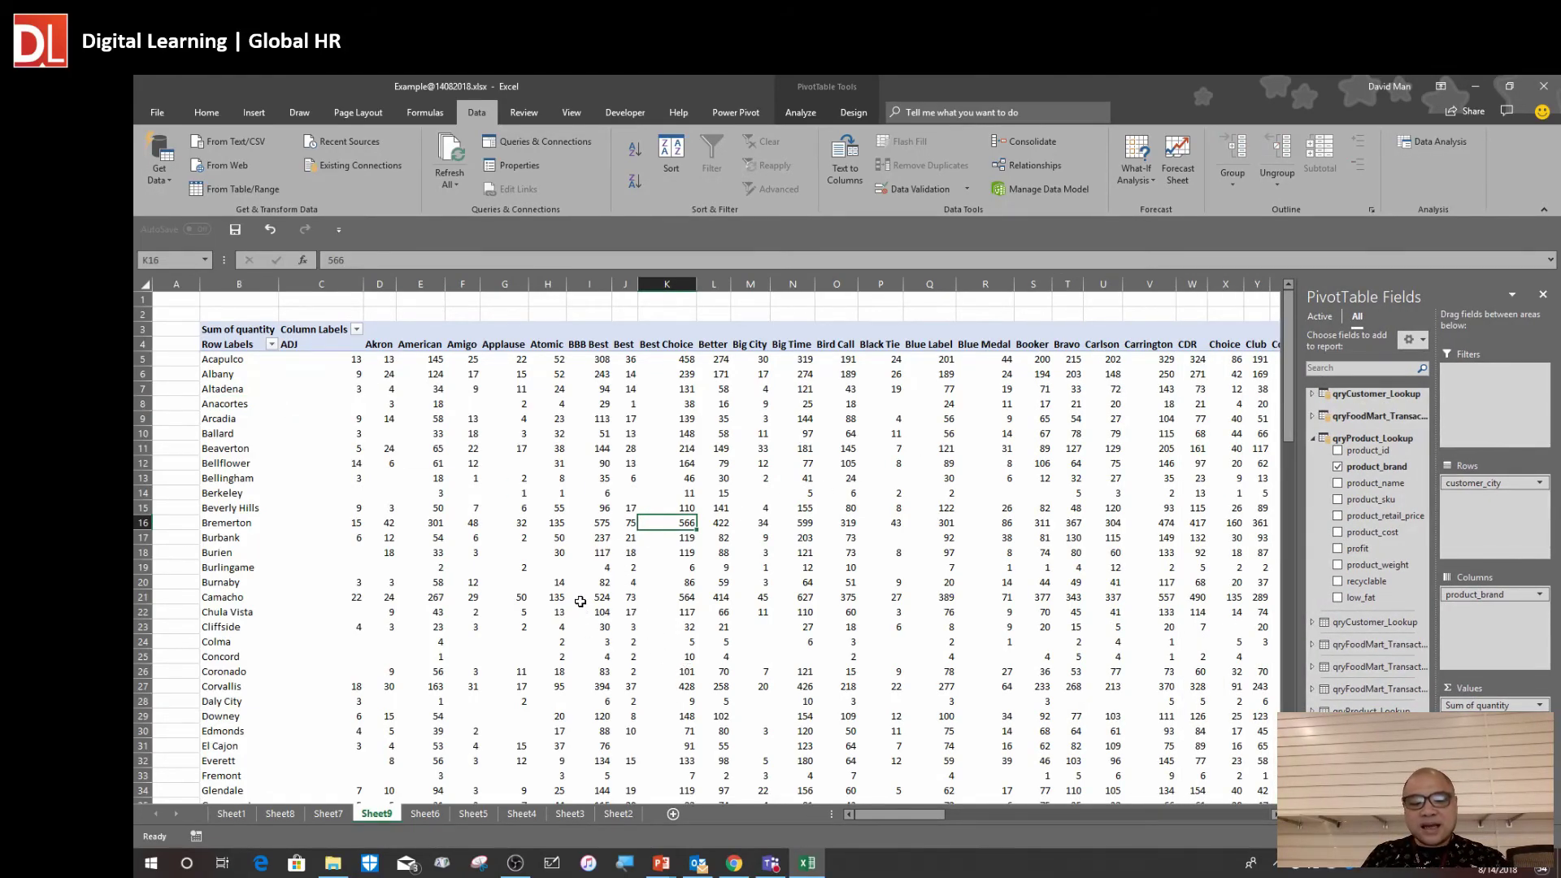
{"action": "scroll", "coordinate": [580, 601], "scroll_direction": "down", "scroll_amount": 5}
{"action": "scroll", "coordinate": [578, 591], "scroll_direction": "down", "scroll_amount": 3}
{"action": "scroll", "coordinate": [605, 592], "scroll_direction": "up", "scroll_amount": 6}
{"action": "scroll", "coordinate": [625, 591], "scroll_direction": "up", "scroll_amount": 5}
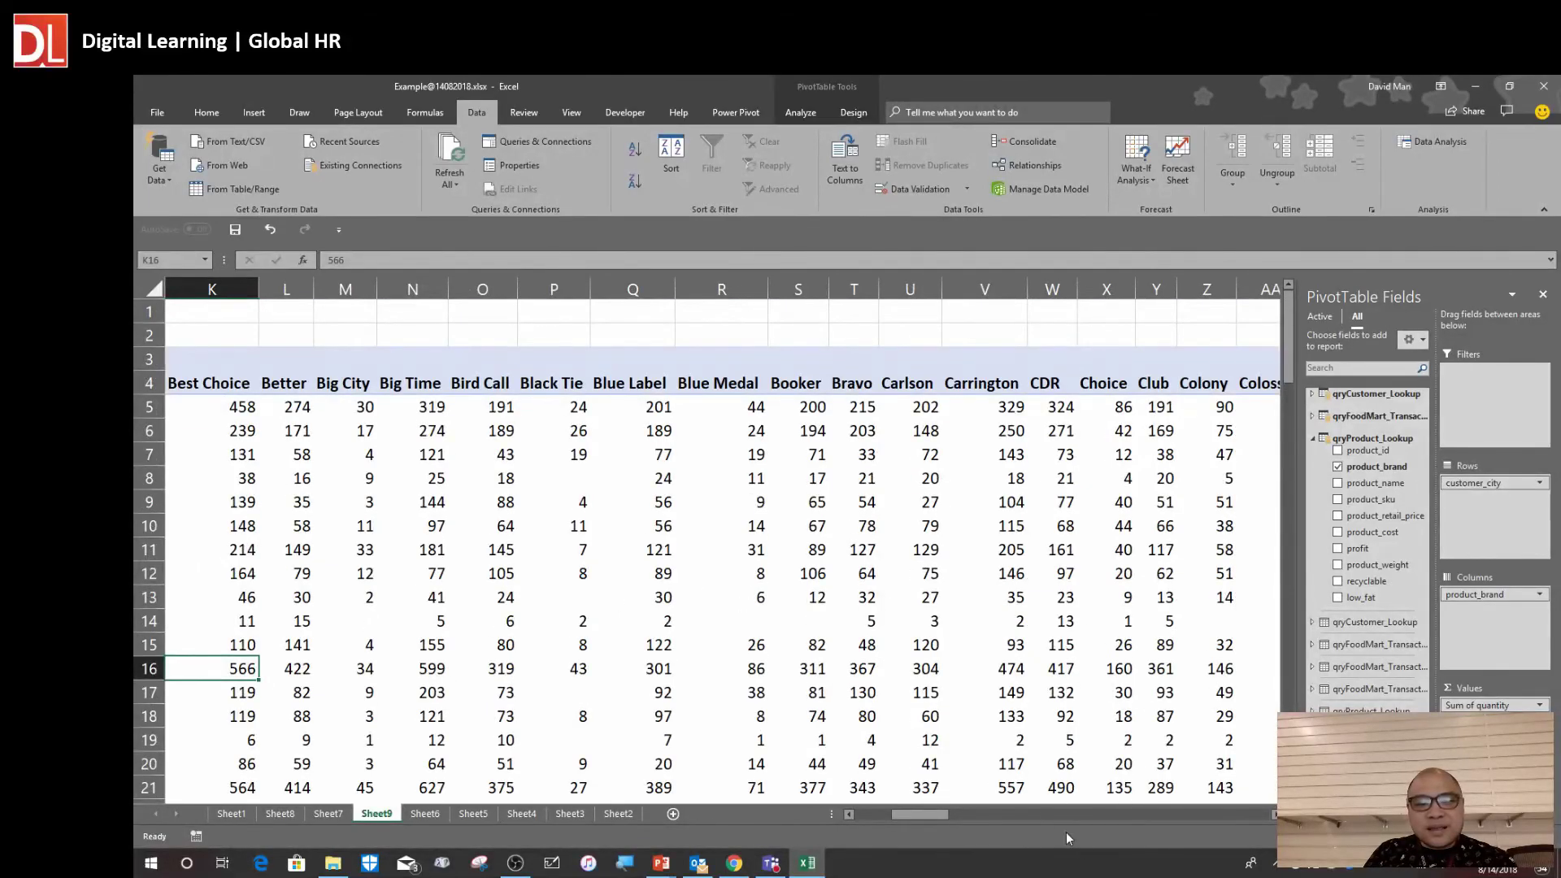
{"action": "left_click_drag", "start_coordinate": [939, 816], "coordinate": [822, 824]}
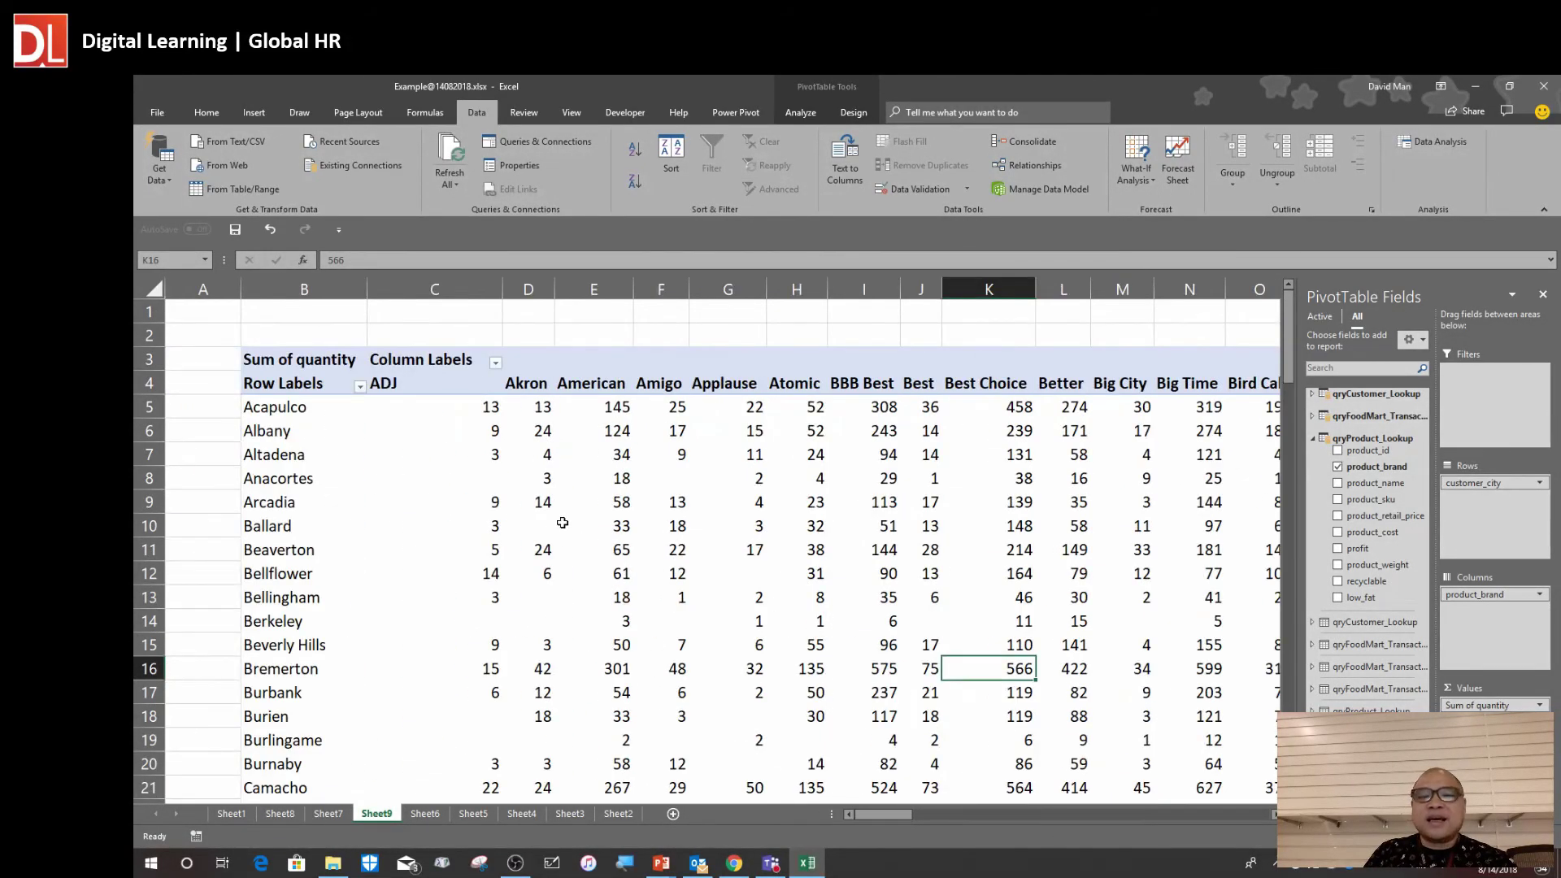
{"action": "left_click", "coordinate": [435, 408]}
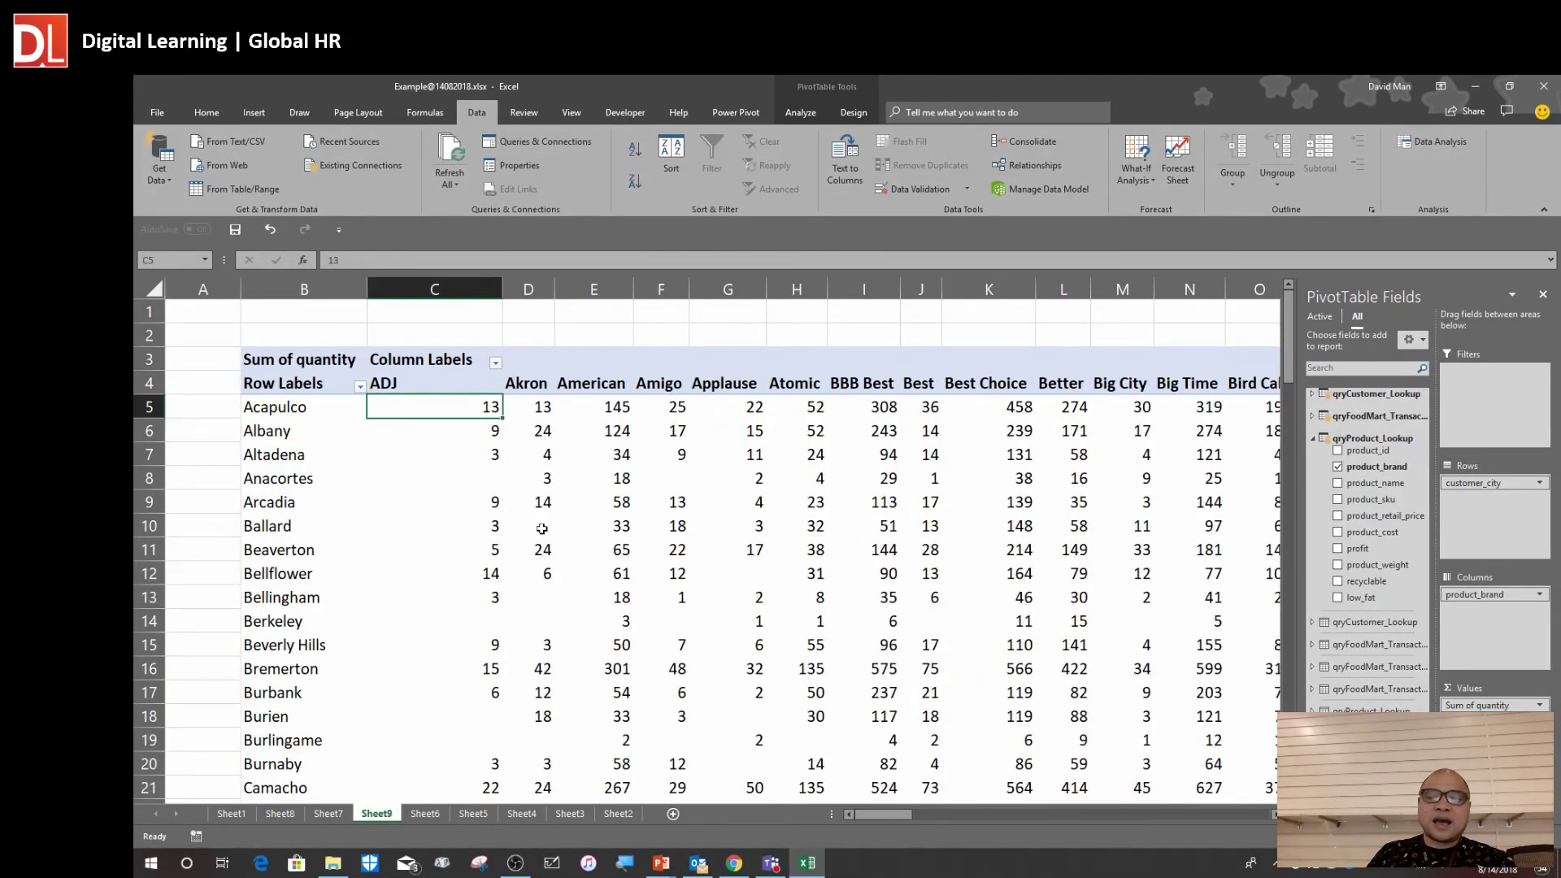
{"action": "left_click", "coordinate": [1073, 648], "text": "shift"}
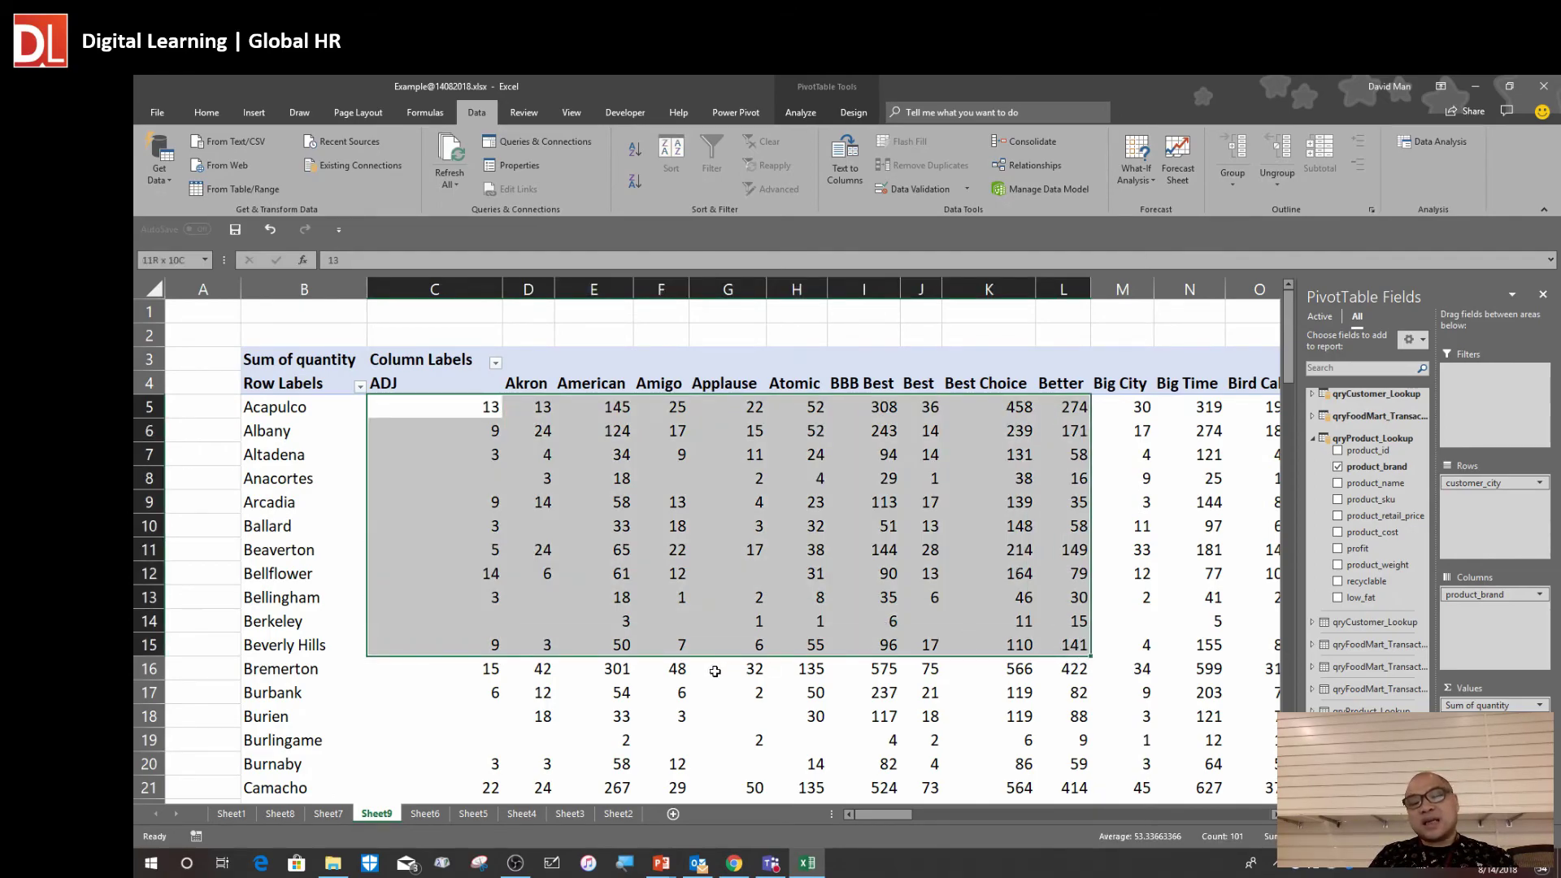
{"action": "left_click", "coordinate": [728, 668]}
{"action": "left_click", "coordinate": [537, 486]}
{"action": "left_click", "coordinate": [451, 406]}
{"action": "left_click", "coordinate": [710, 644]}
{"action": "left_click", "coordinate": [541, 458]}
{"action": "scroll", "coordinate": [686, 582], "scroll_direction": "down", "scroll_amount": 6, "text": "ctrl"}
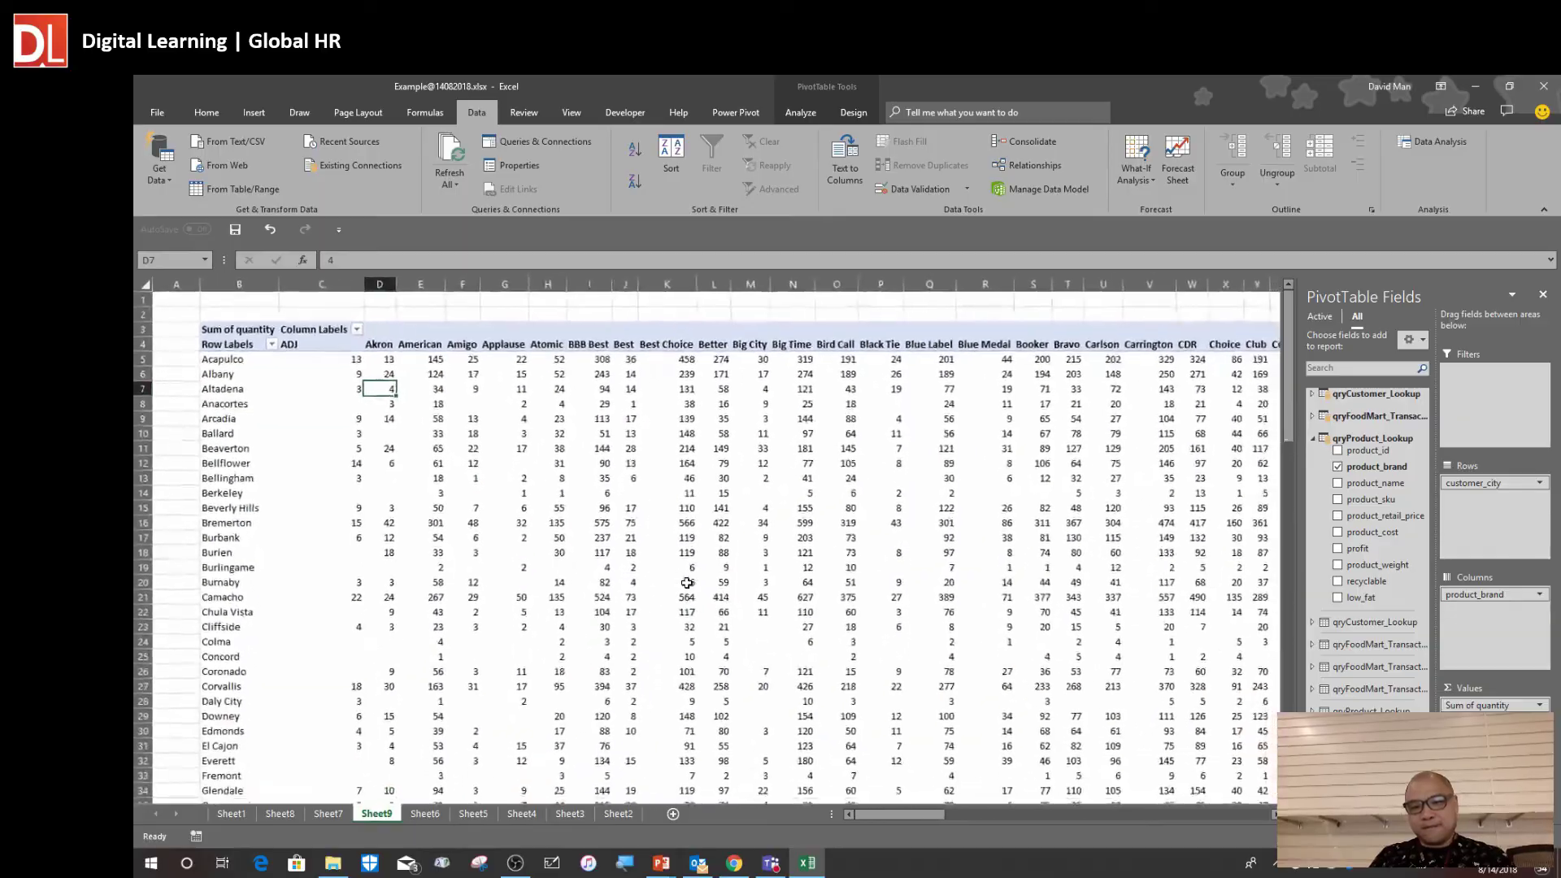
{"action": "scroll", "coordinate": [687, 582], "scroll_direction": "down", "scroll_amount": 4, "text": "ctrl"}
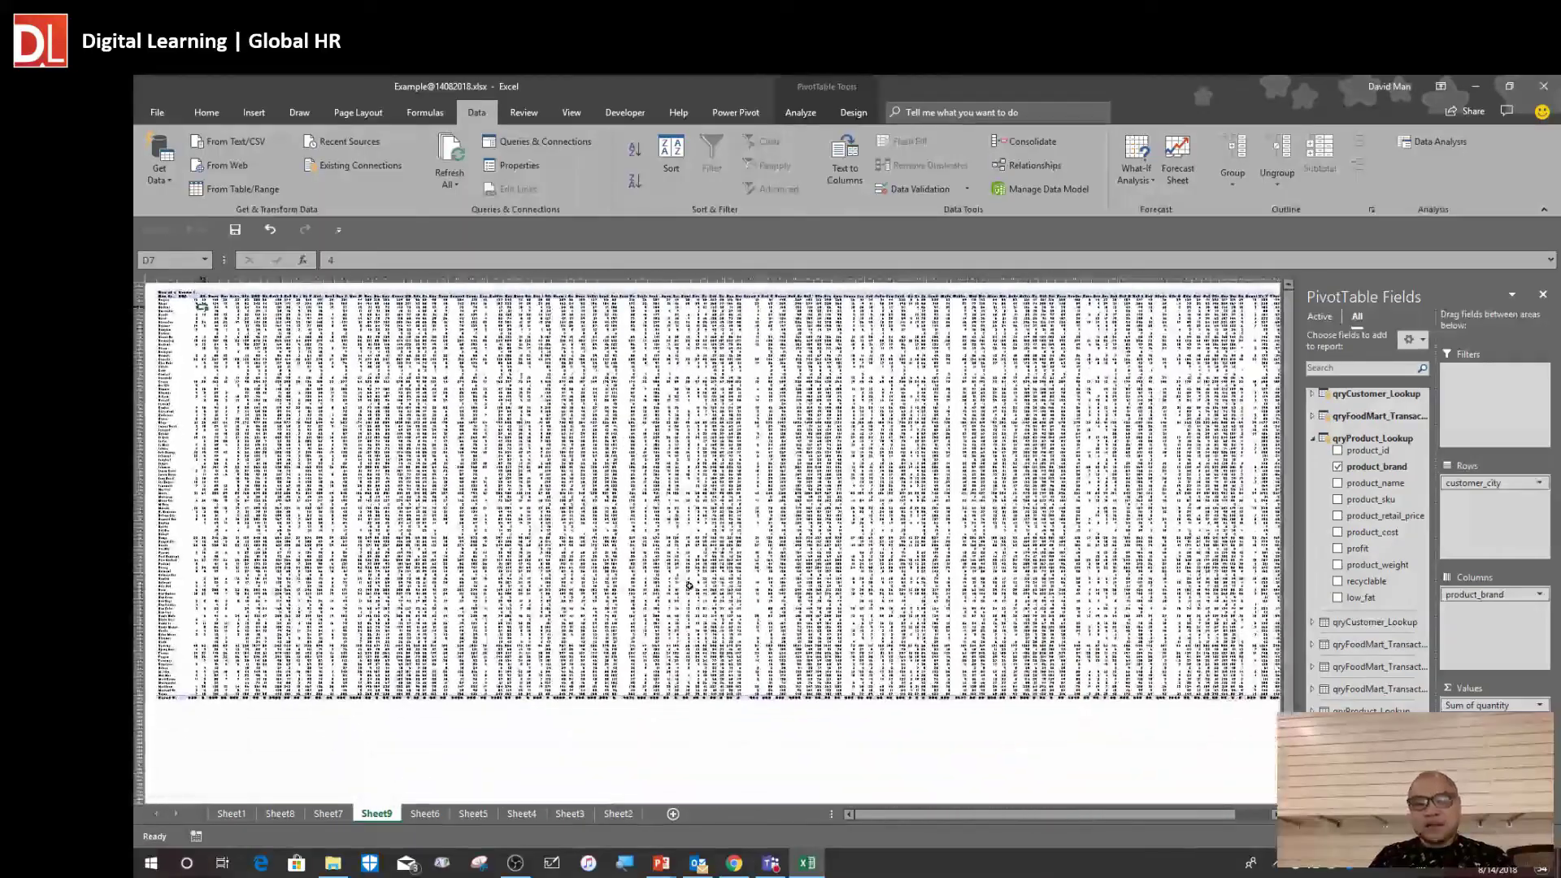
{"action": "scroll", "coordinate": [689, 585], "scroll_direction": "up", "scroll_amount": 5, "text": "ctrl"}
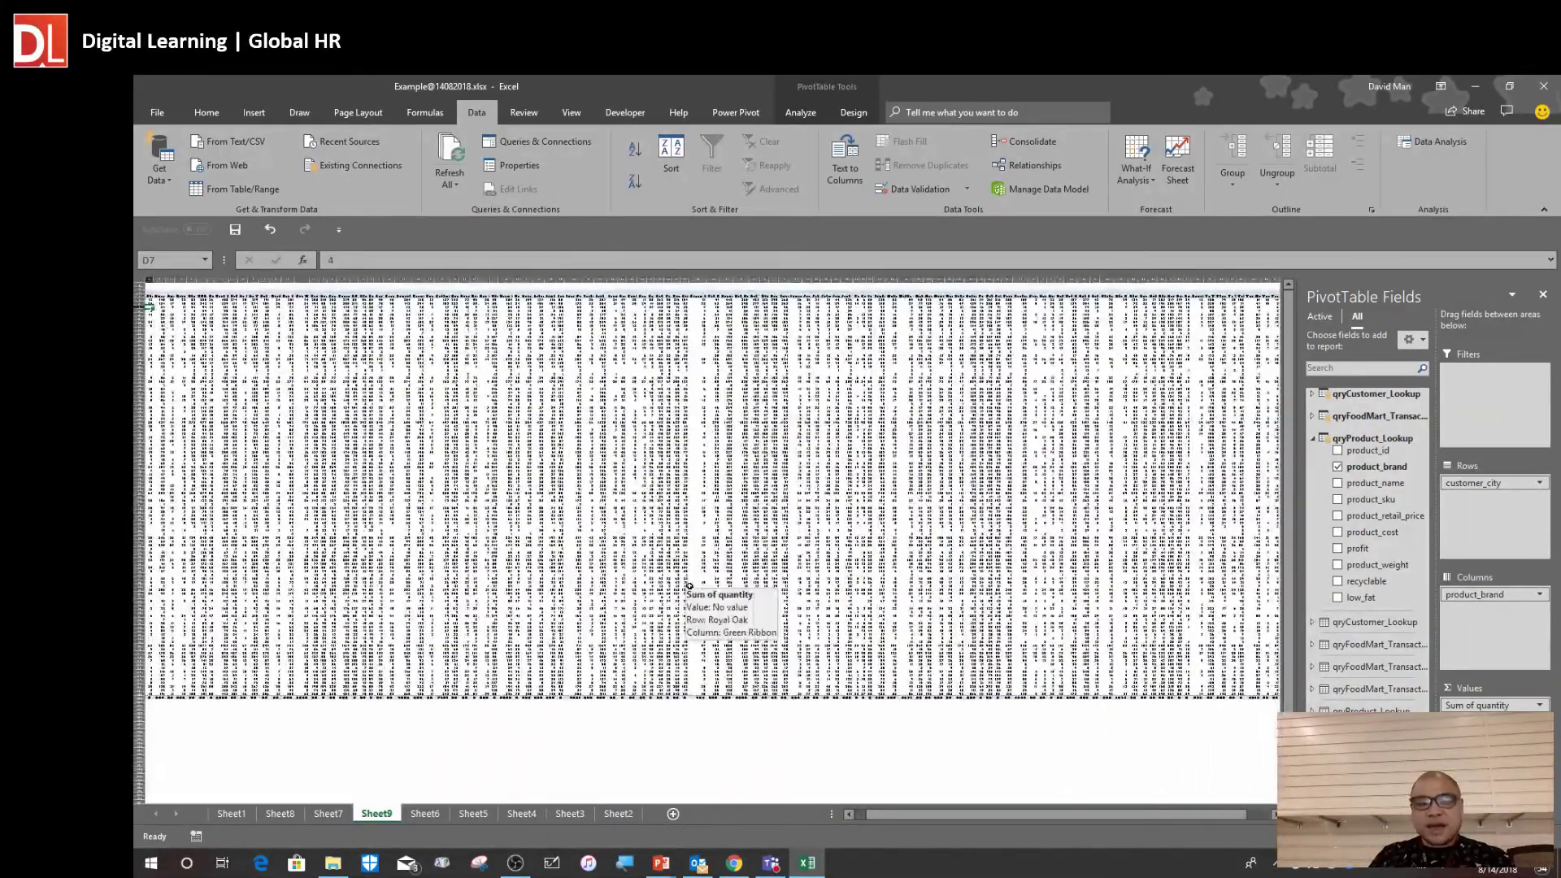
{"action": "left_click_drag", "start_coordinate": [950, 816], "coordinate": [832, 817]}
{"action": "scroll", "coordinate": [475, 462], "scroll_direction": "up", "scroll_amount": 2}
Select every quantity value in the PivotTable from C5 to the last city and brand, leaving out the grand totals
{"action": "left_click", "coordinate": [276, 334]}
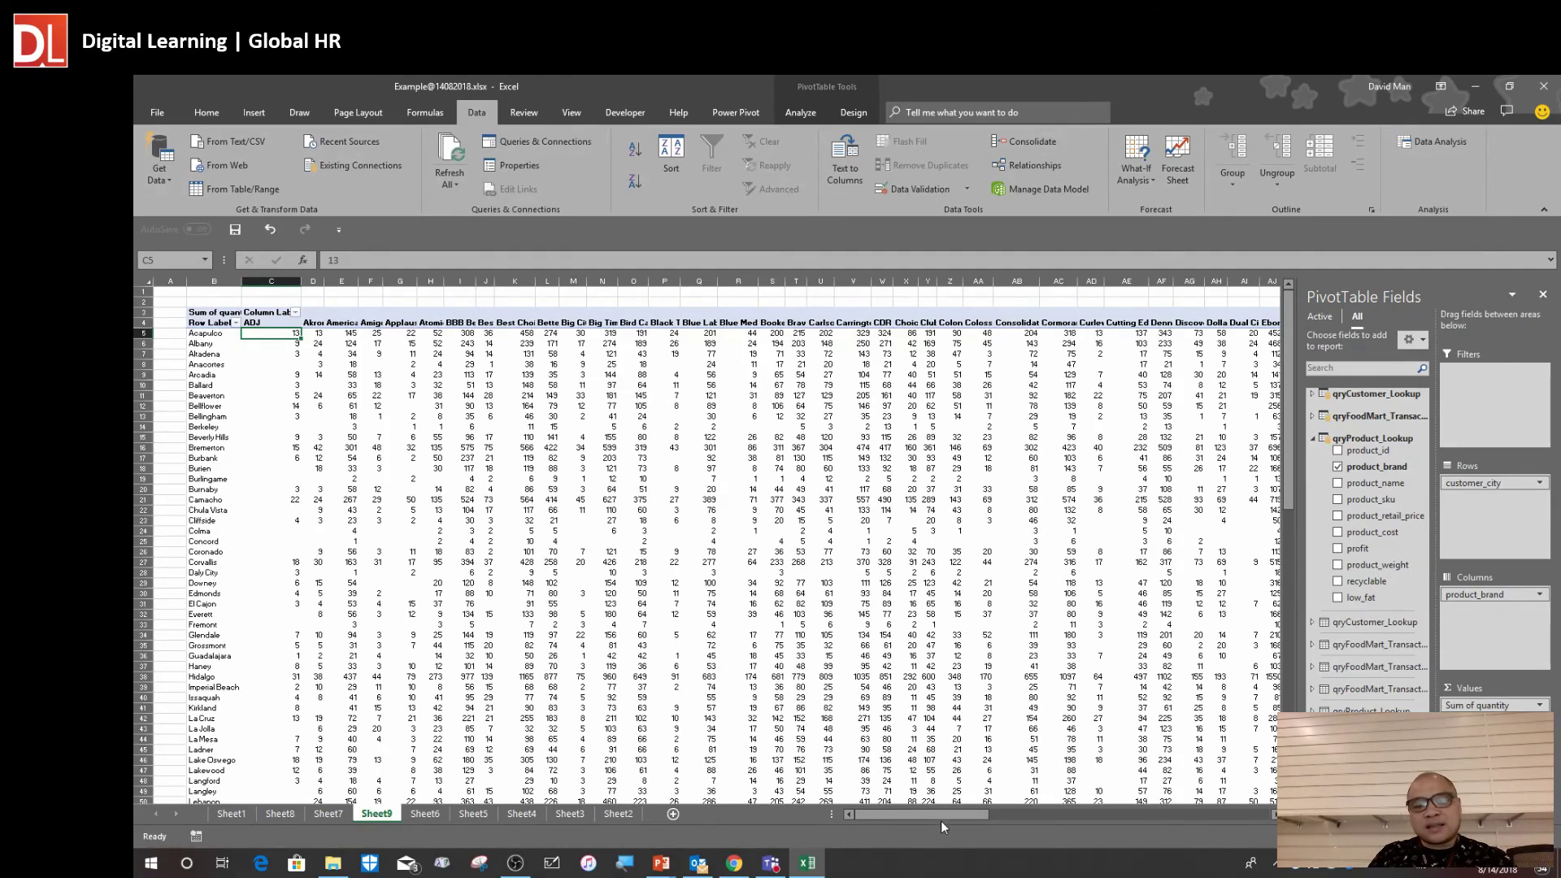
{"action": "mouse_move", "coordinate": [943, 817]}
{"action": "left_mouse_down"}
{"action": "mouse_move", "coordinate": [979, 832]}
{"action": "mouse_move", "coordinate": [928, 837]}
{"action": "left_mouse_up"}
{"action": "scroll", "coordinate": [648, 726], "scroll_direction": "down", "scroll_amount": 10}
{"action": "scroll", "coordinate": [648, 726], "scroll_direction": "down", "scroll_amount": 15}
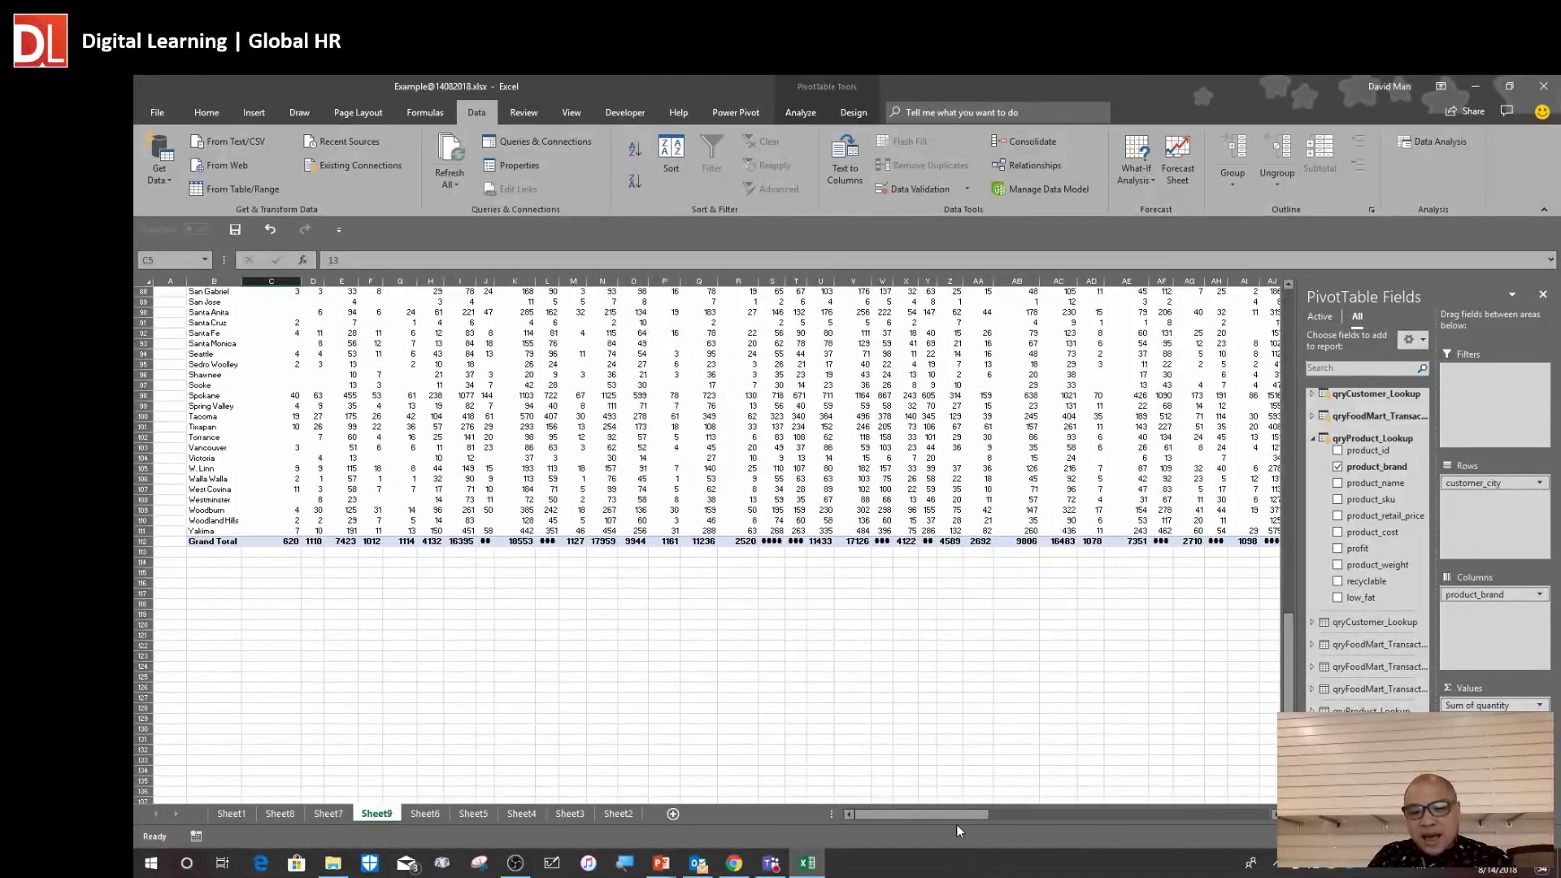
{"action": "left_click_drag", "start_coordinate": [959, 816], "coordinate": [1263, 818]}
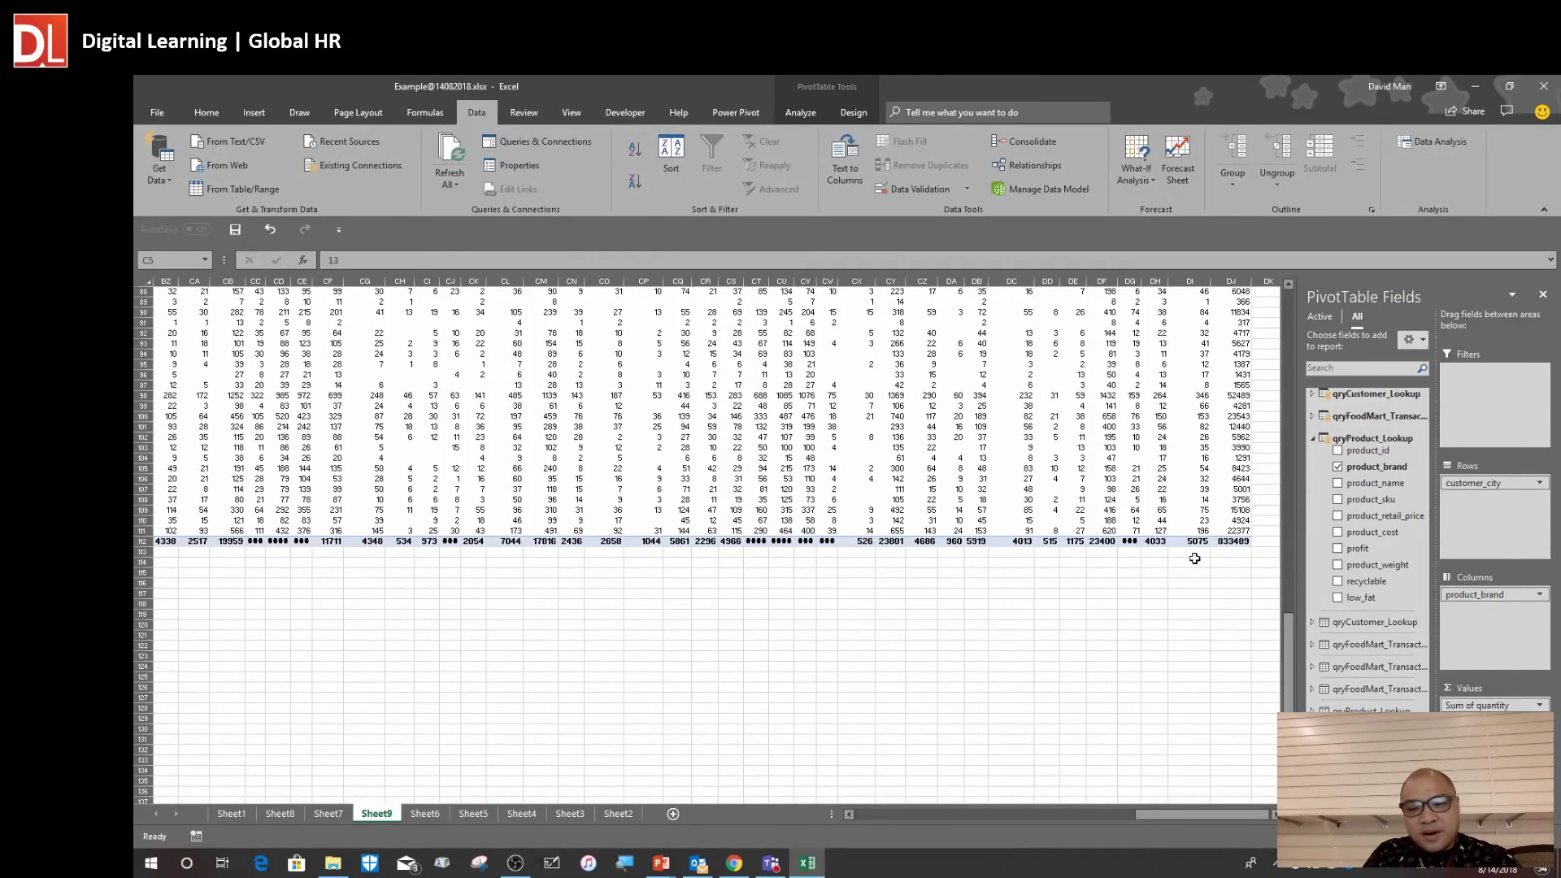
{"action": "left_click", "coordinate": [1200, 529], "text": "shift"}
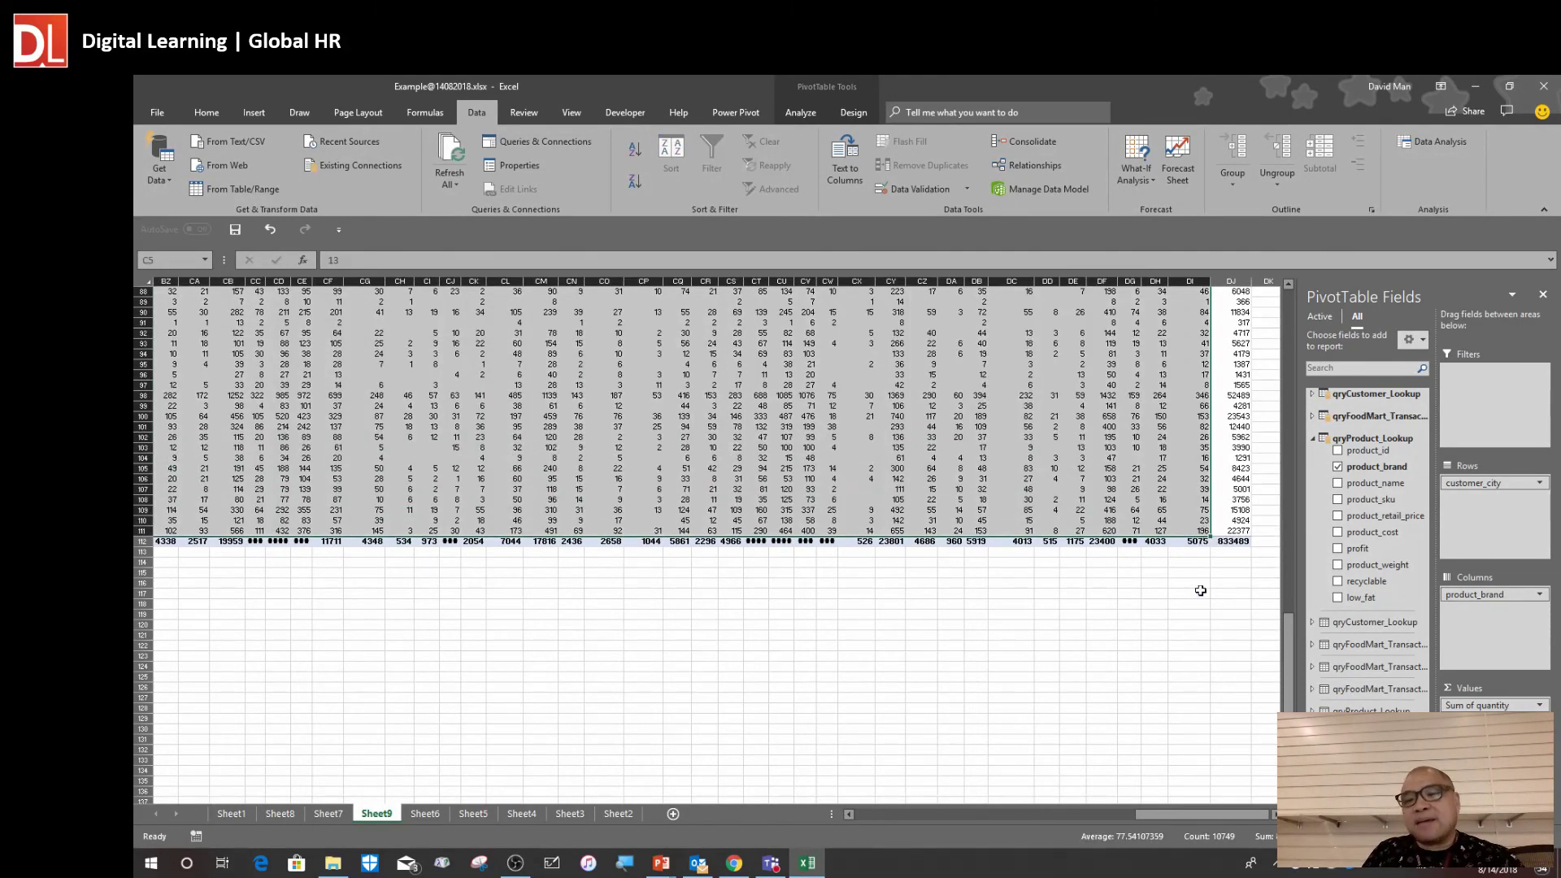
Apply the green-white-red color scale to the selected PivotTable quantity values as conditional formatting
{"action": "scroll", "coordinate": [1204, 691], "scroll_direction": "up", "scroll_amount": 20}
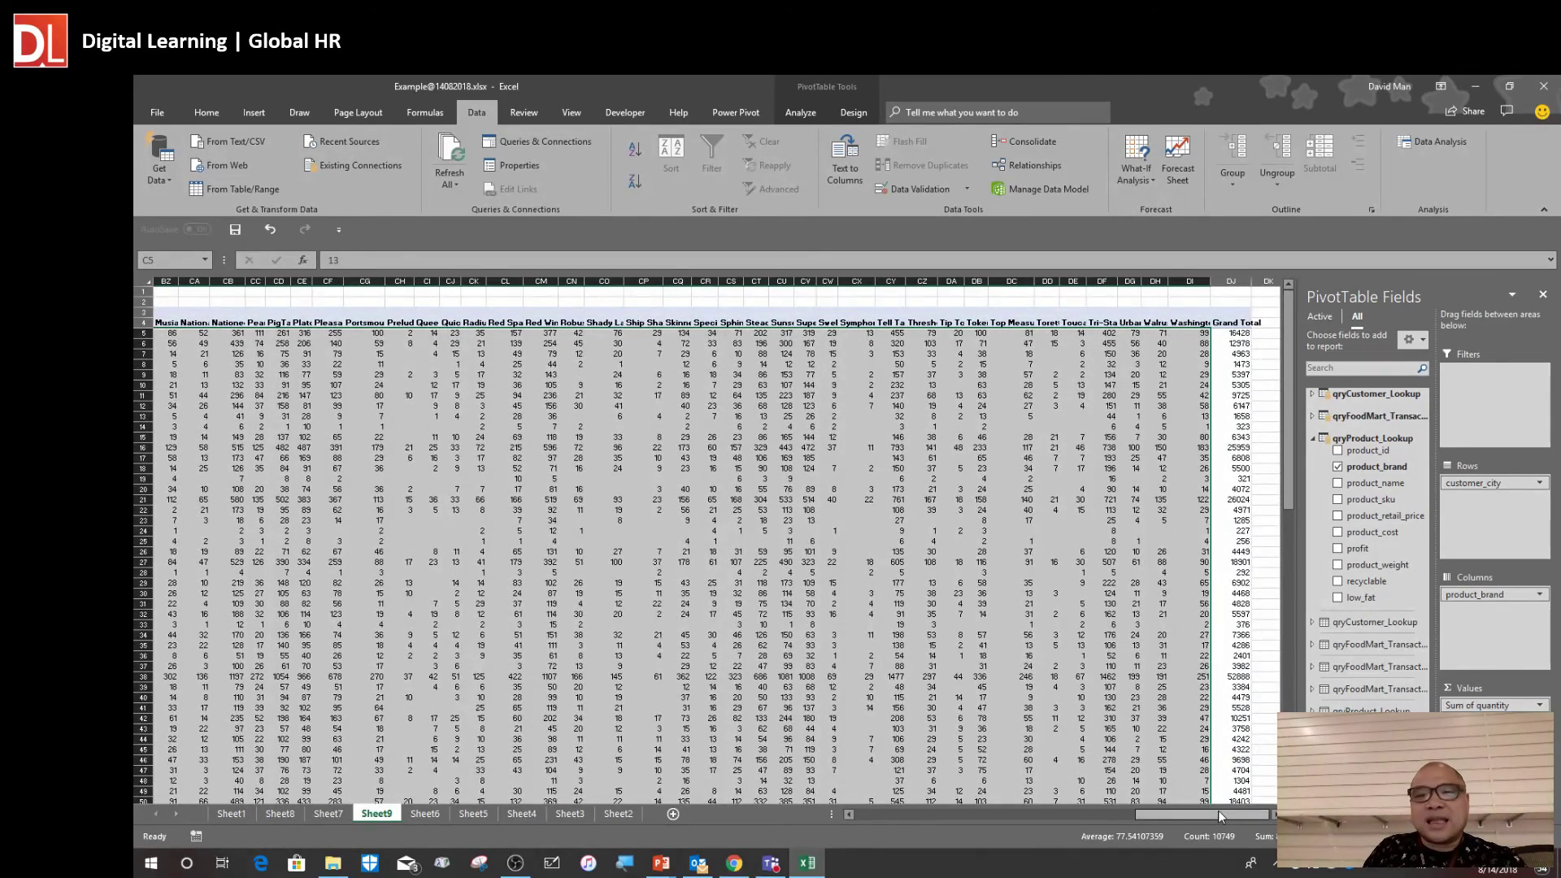
{"action": "left_click", "coordinate": [196, 115]}
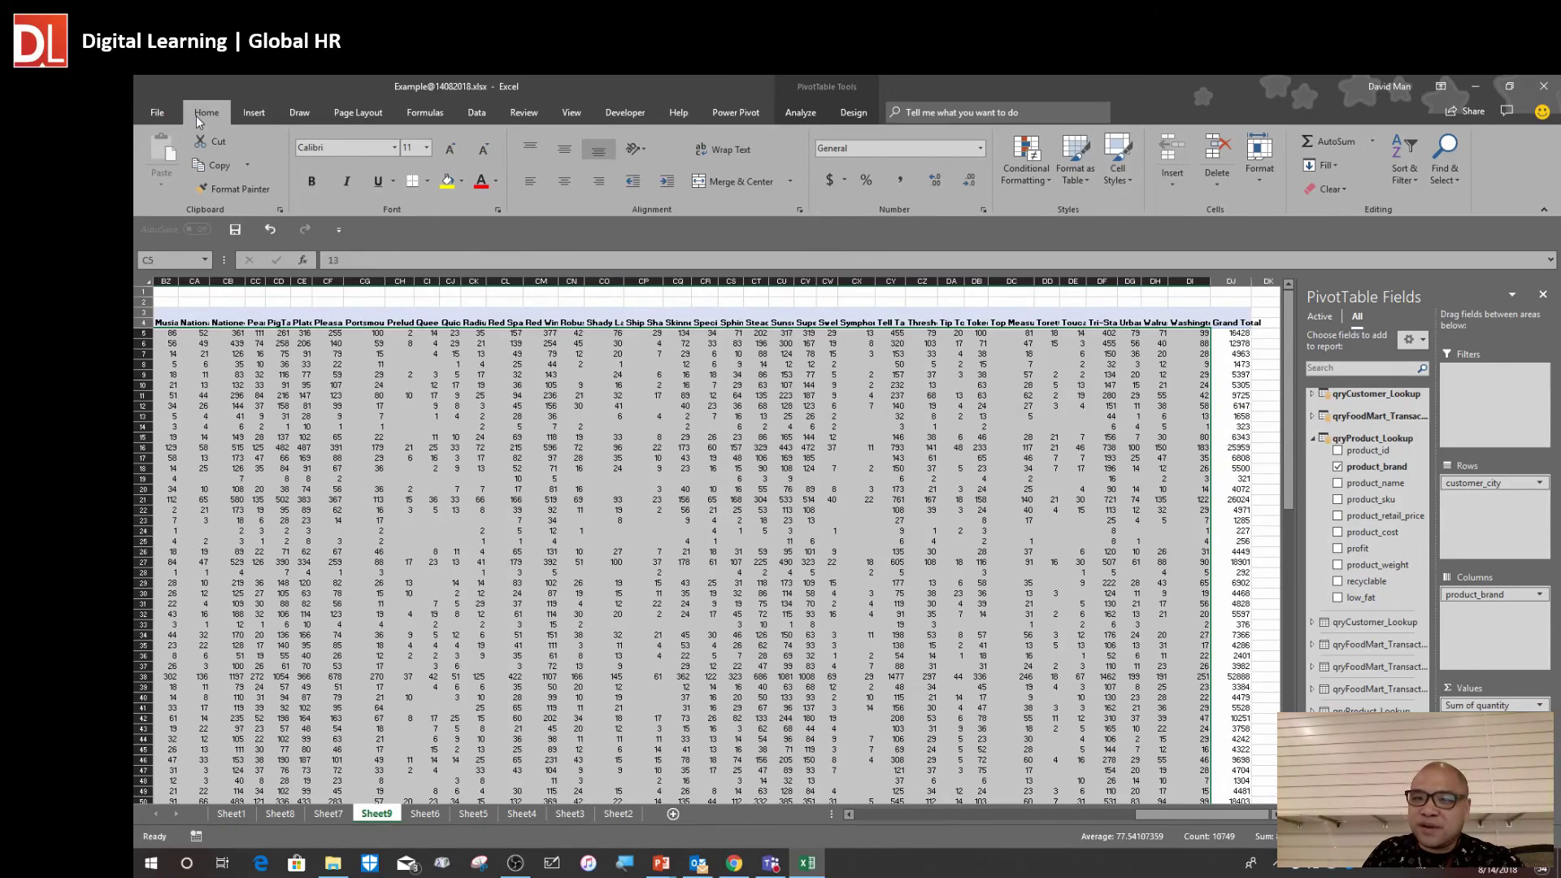
{"action": "left_click", "coordinate": [1035, 183]}
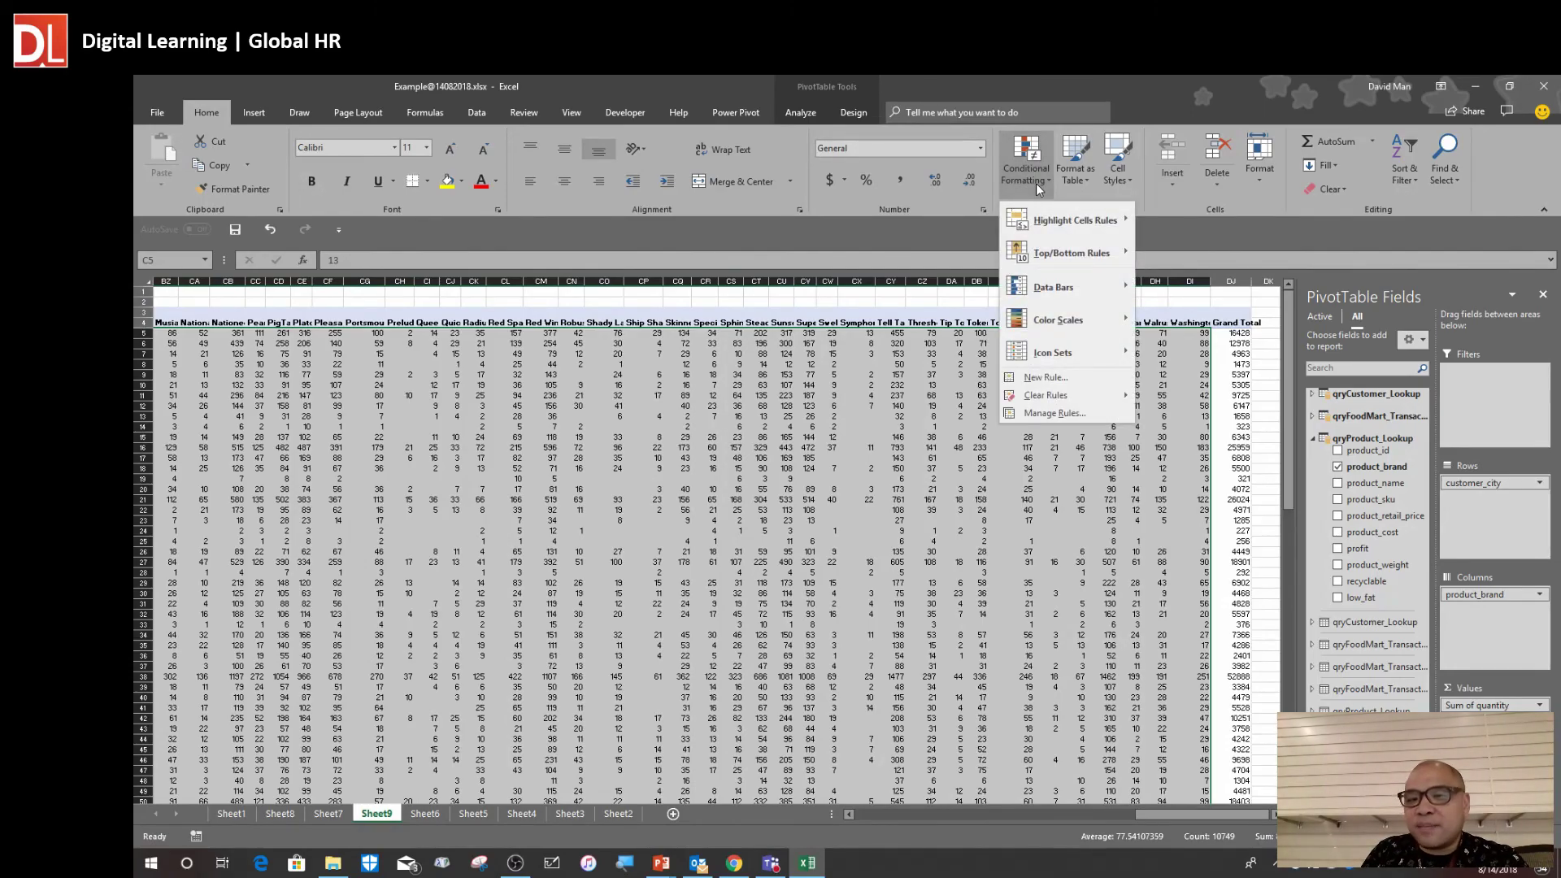
{"action": "mouse_move", "coordinate": [1073, 325]}
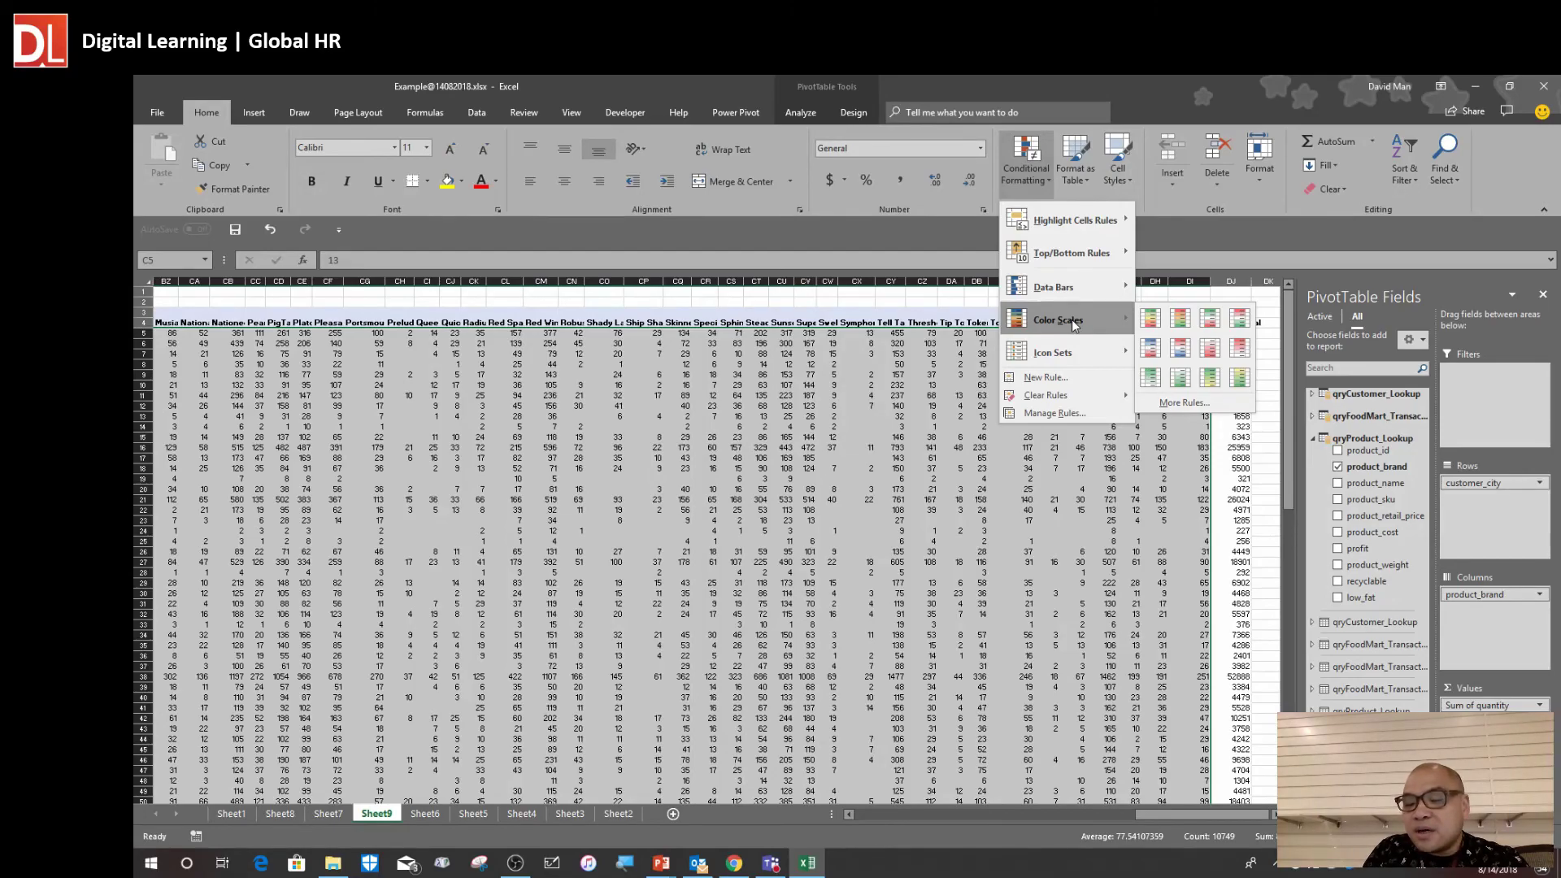
{"action": "left_click", "coordinate": [1210, 318]}
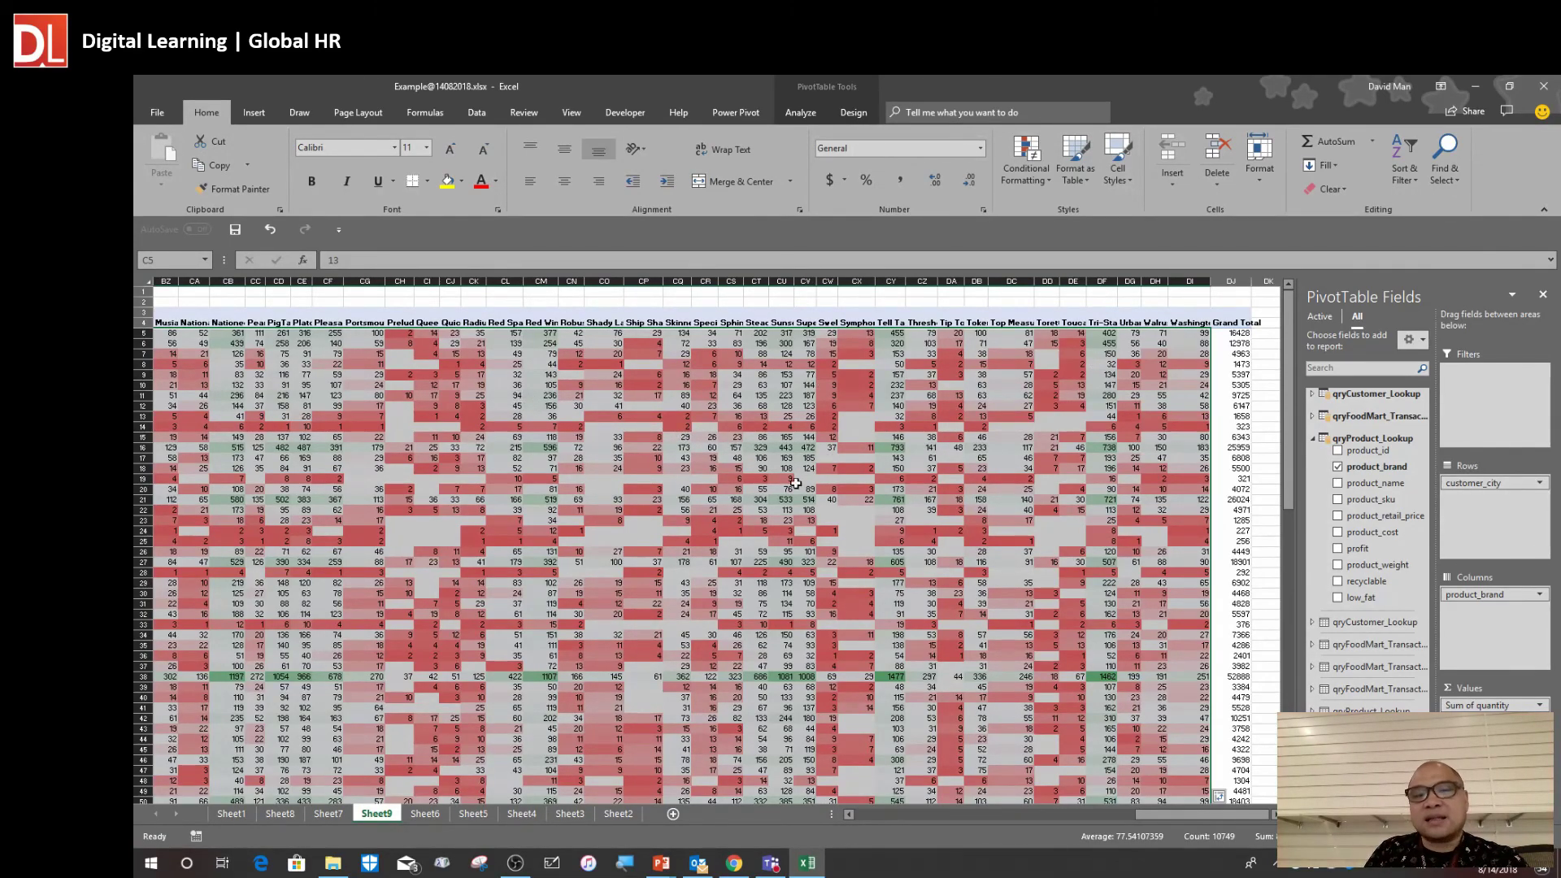
{"action": "mouse_move", "coordinate": [787, 485]}
{"action": "mouse_move", "coordinate": [497, 602]}
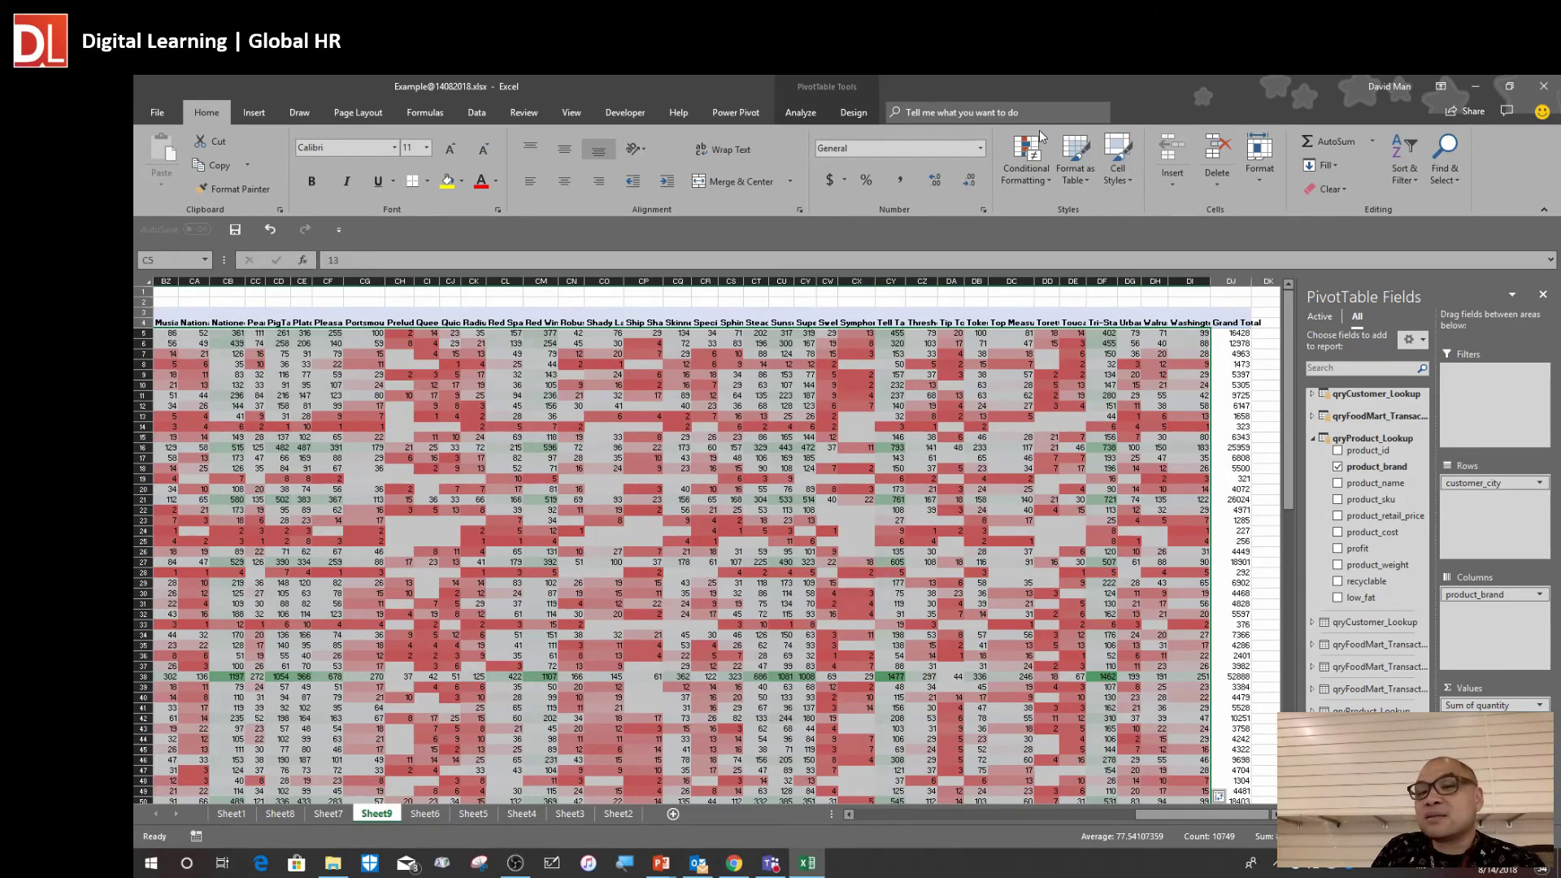
Edit the PivotTable's graded color scale rule, setting the color for its minimum value to blue
{"action": "left_click", "coordinate": [1032, 180]}
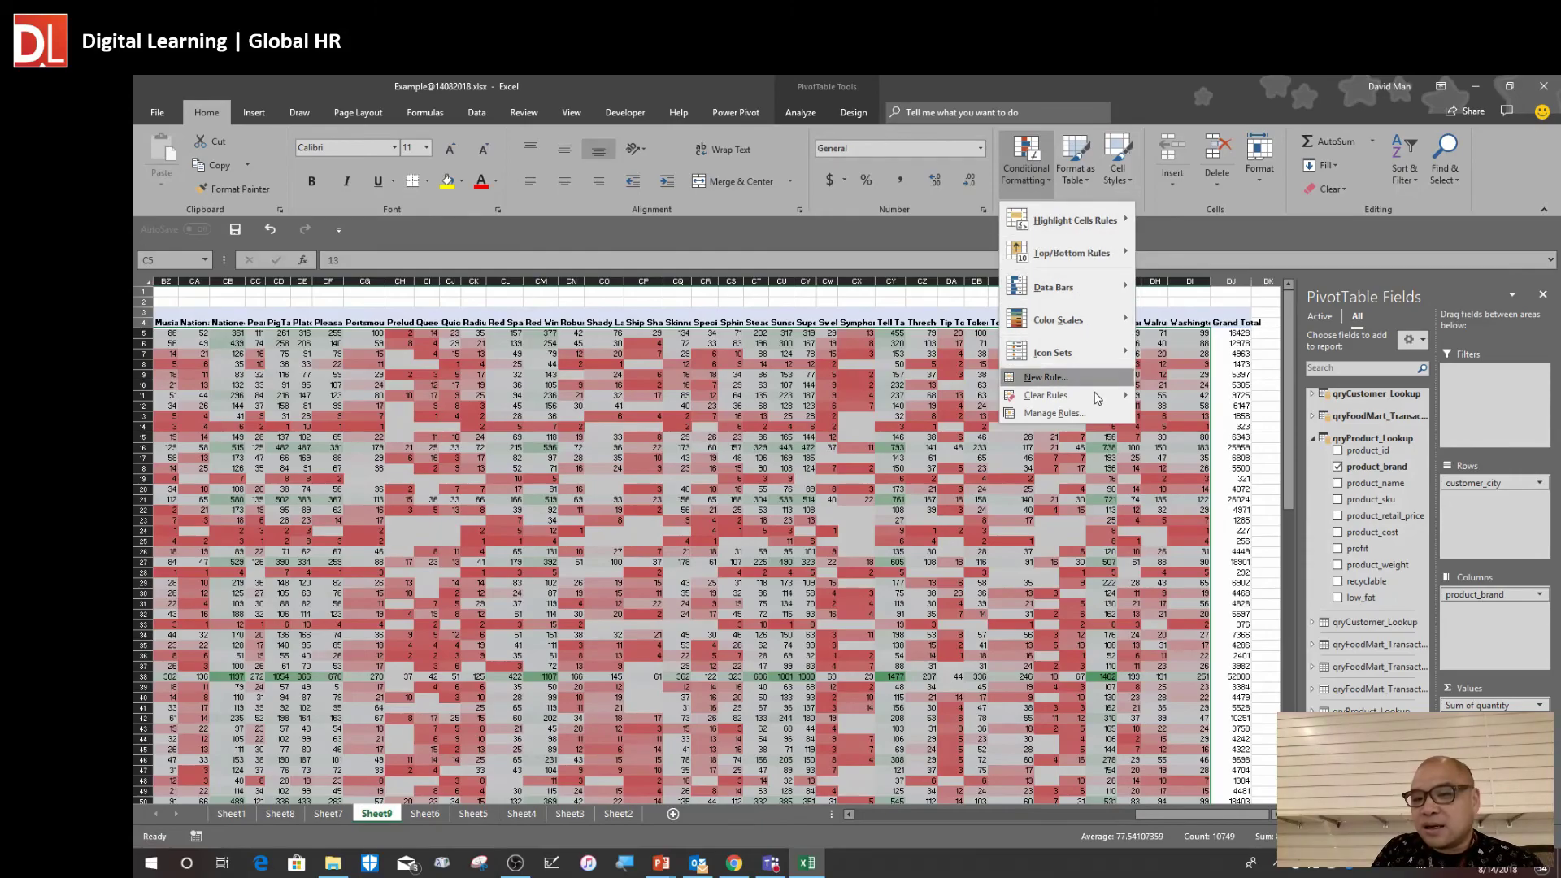
{"action": "left_click", "coordinate": [1091, 414]}
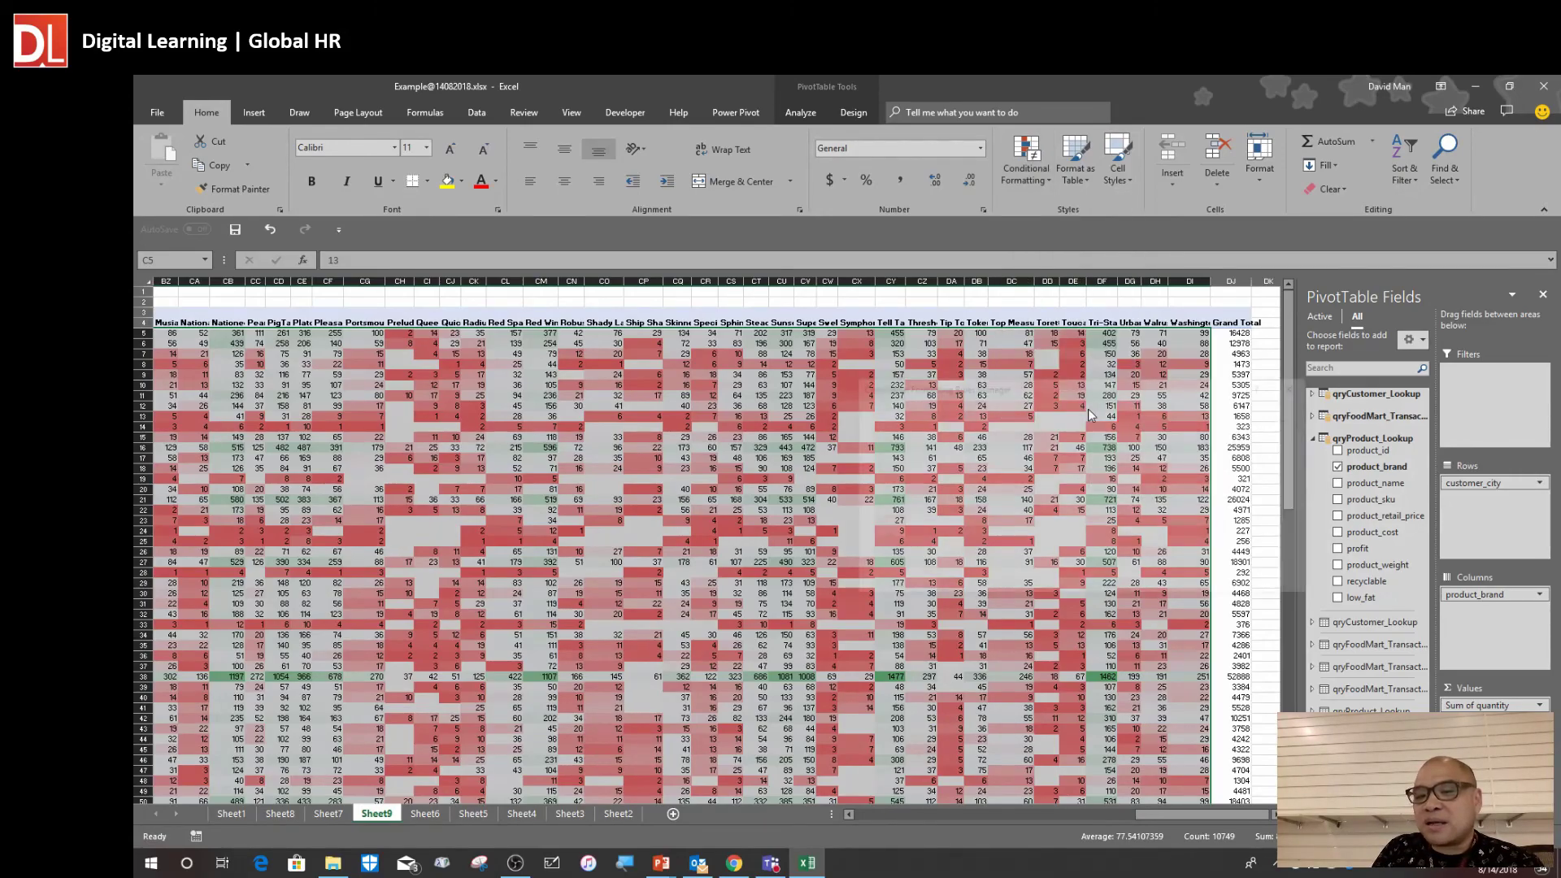
{"action": "left_click_drag", "start_coordinate": [1127, 396], "coordinate": [1181, 192]}
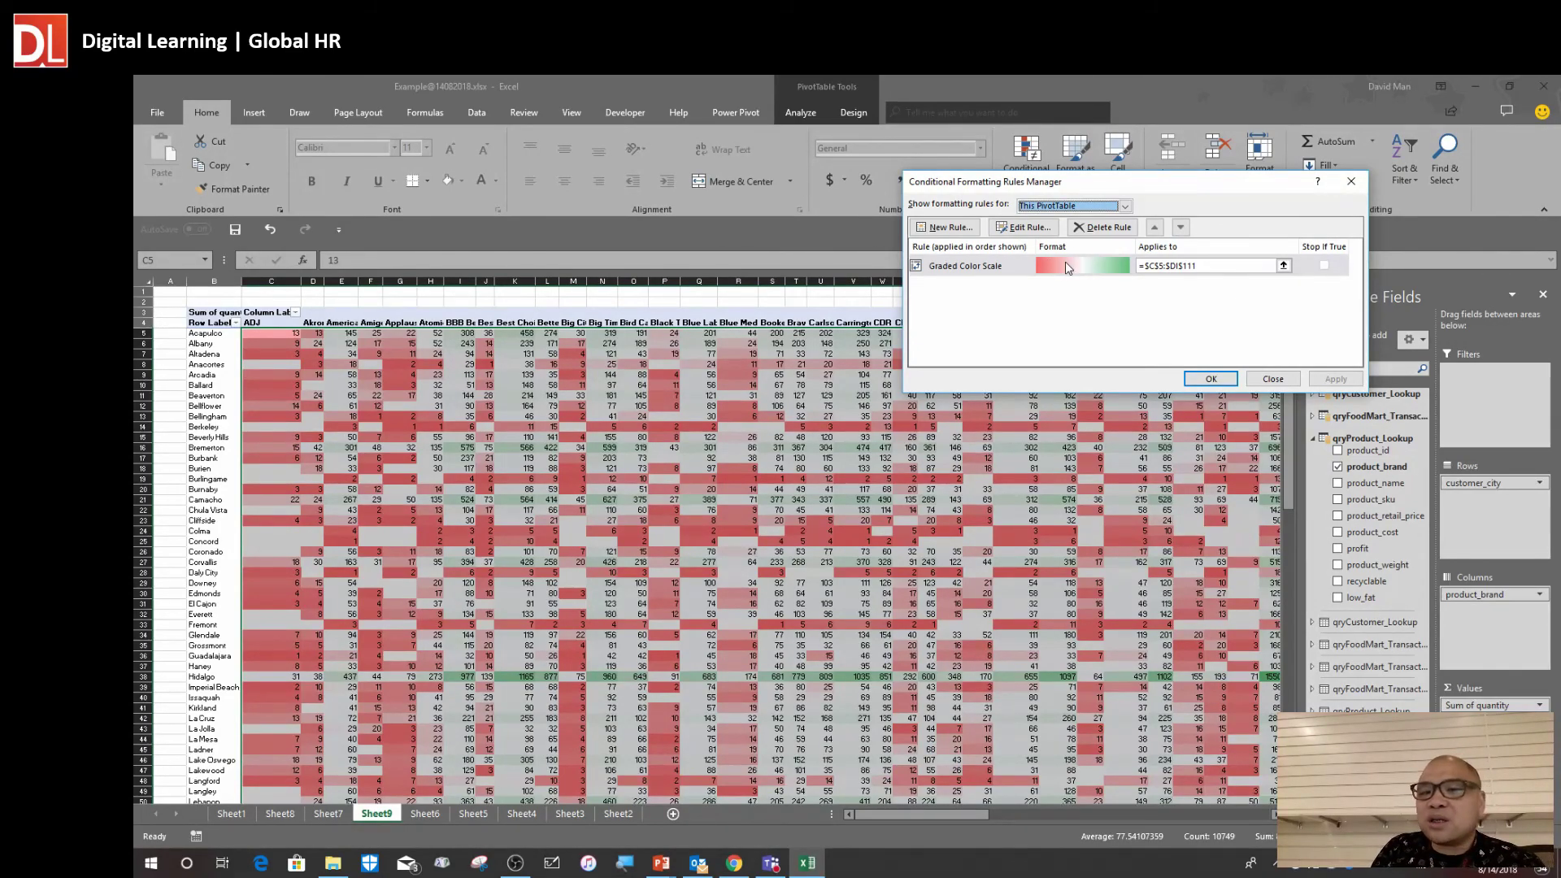
{"action": "left_click", "coordinate": [1012, 227]}
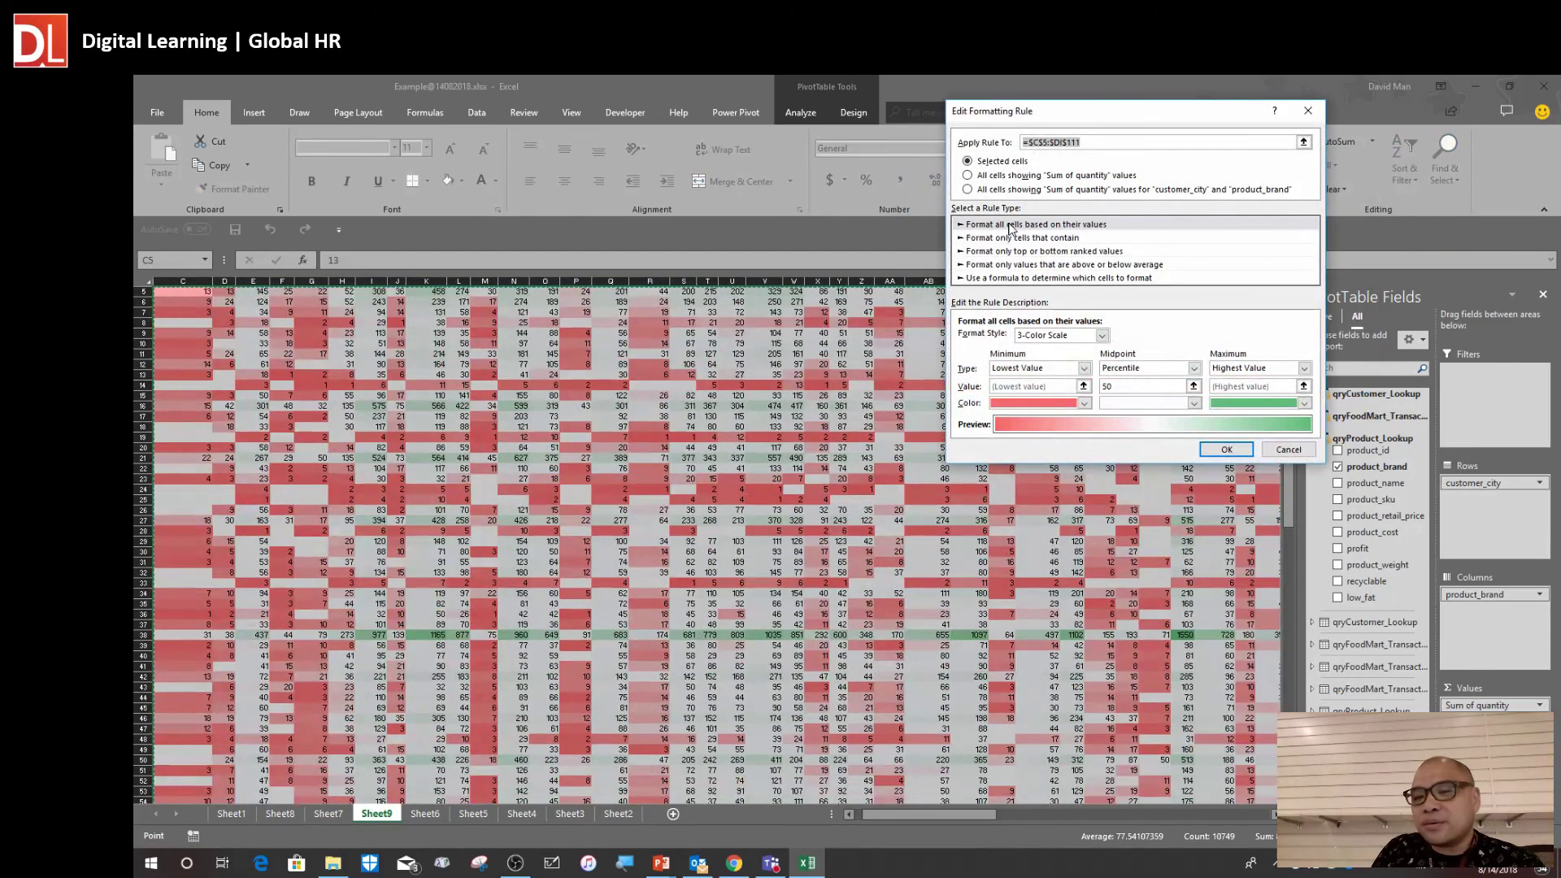
{"action": "left_click_drag", "start_coordinate": [1091, 112], "coordinate": [952, 128]}
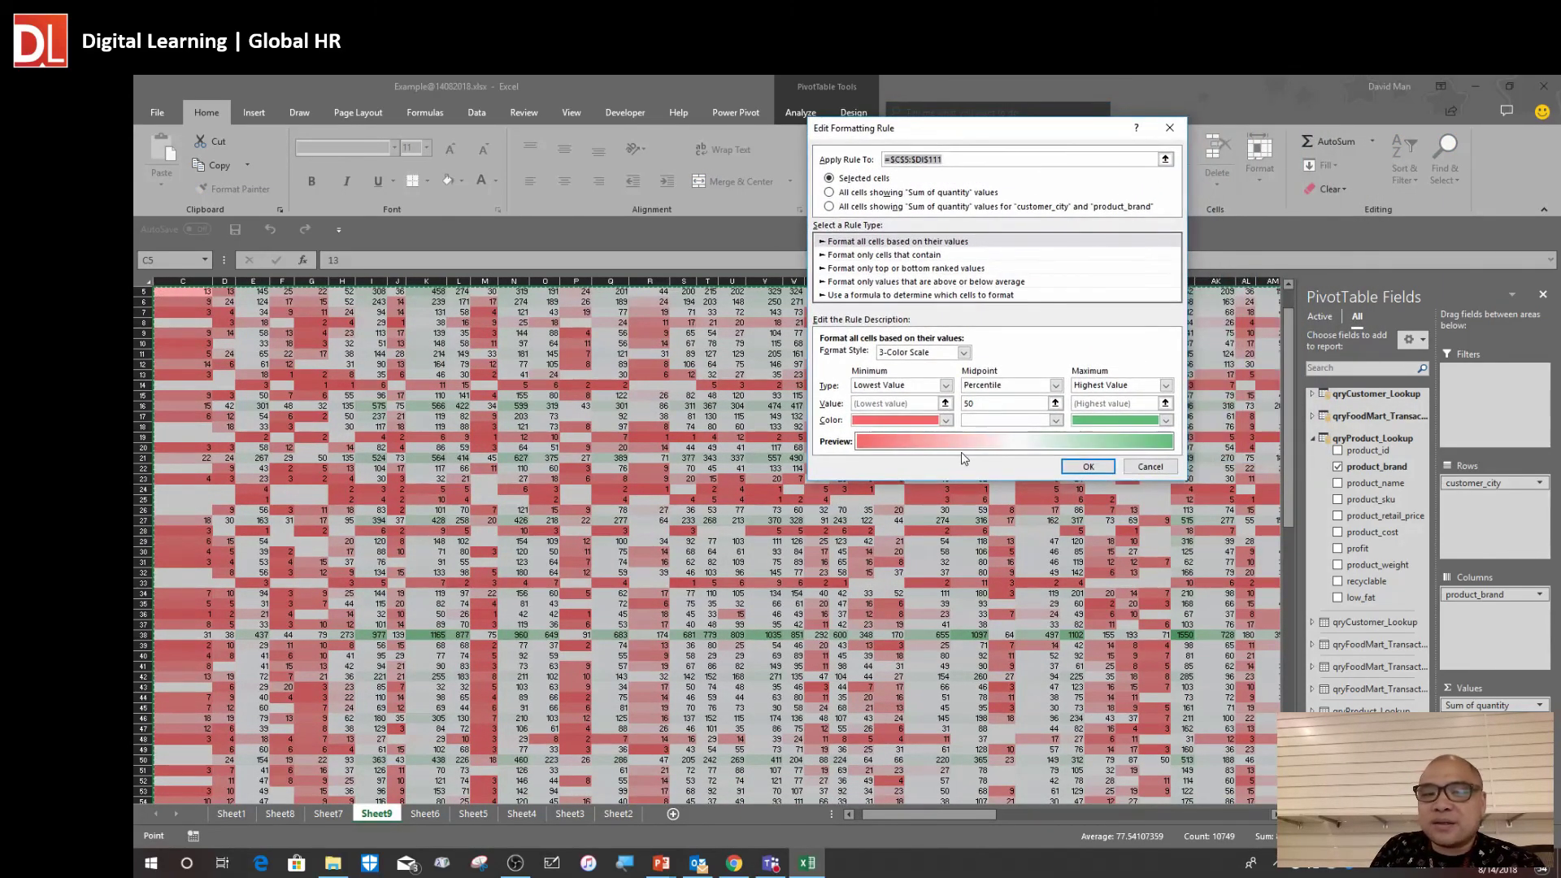
{"action": "left_click", "coordinate": [919, 421]}
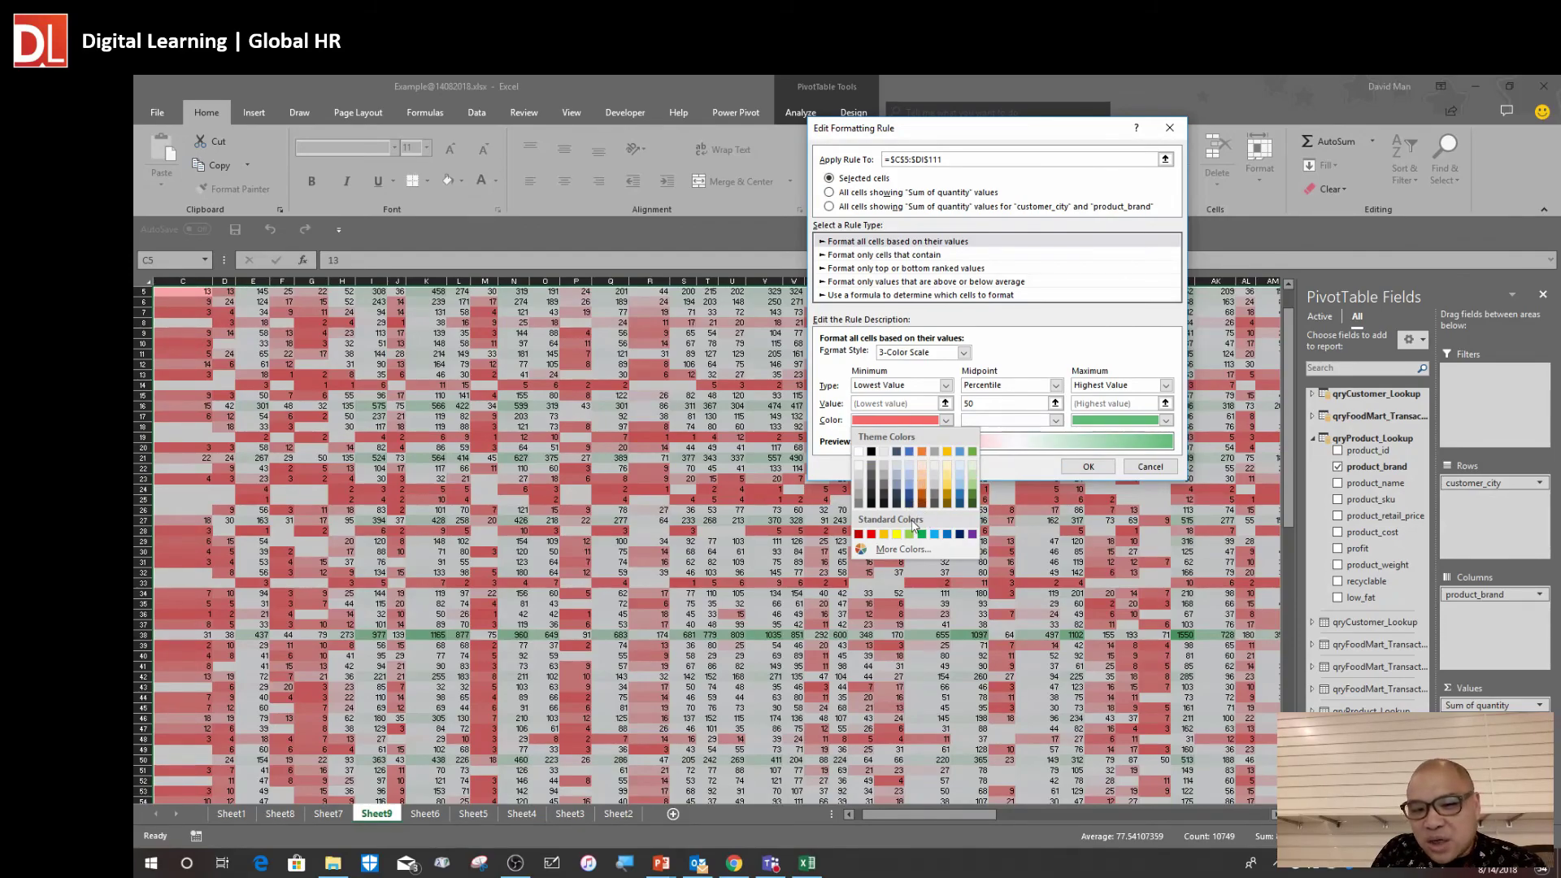
{"action": "left_click", "coordinate": [957, 498]}
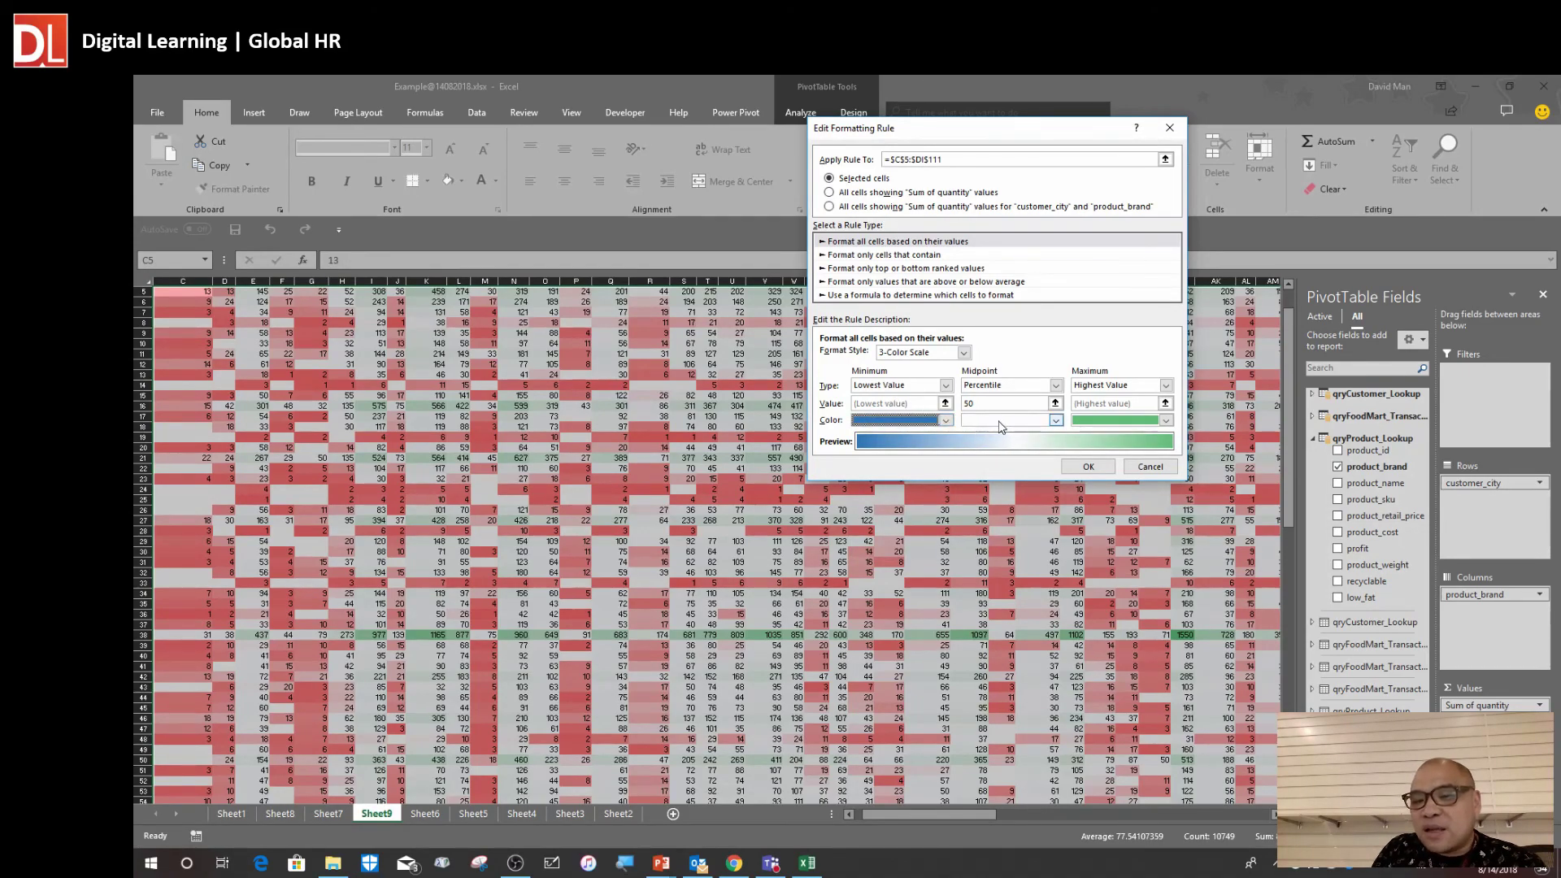
Set the color scale's maximum color to dark red, apply the edited rule, and deselect the value range
{"action": "left_click", "coordinate": [1108, 418]}
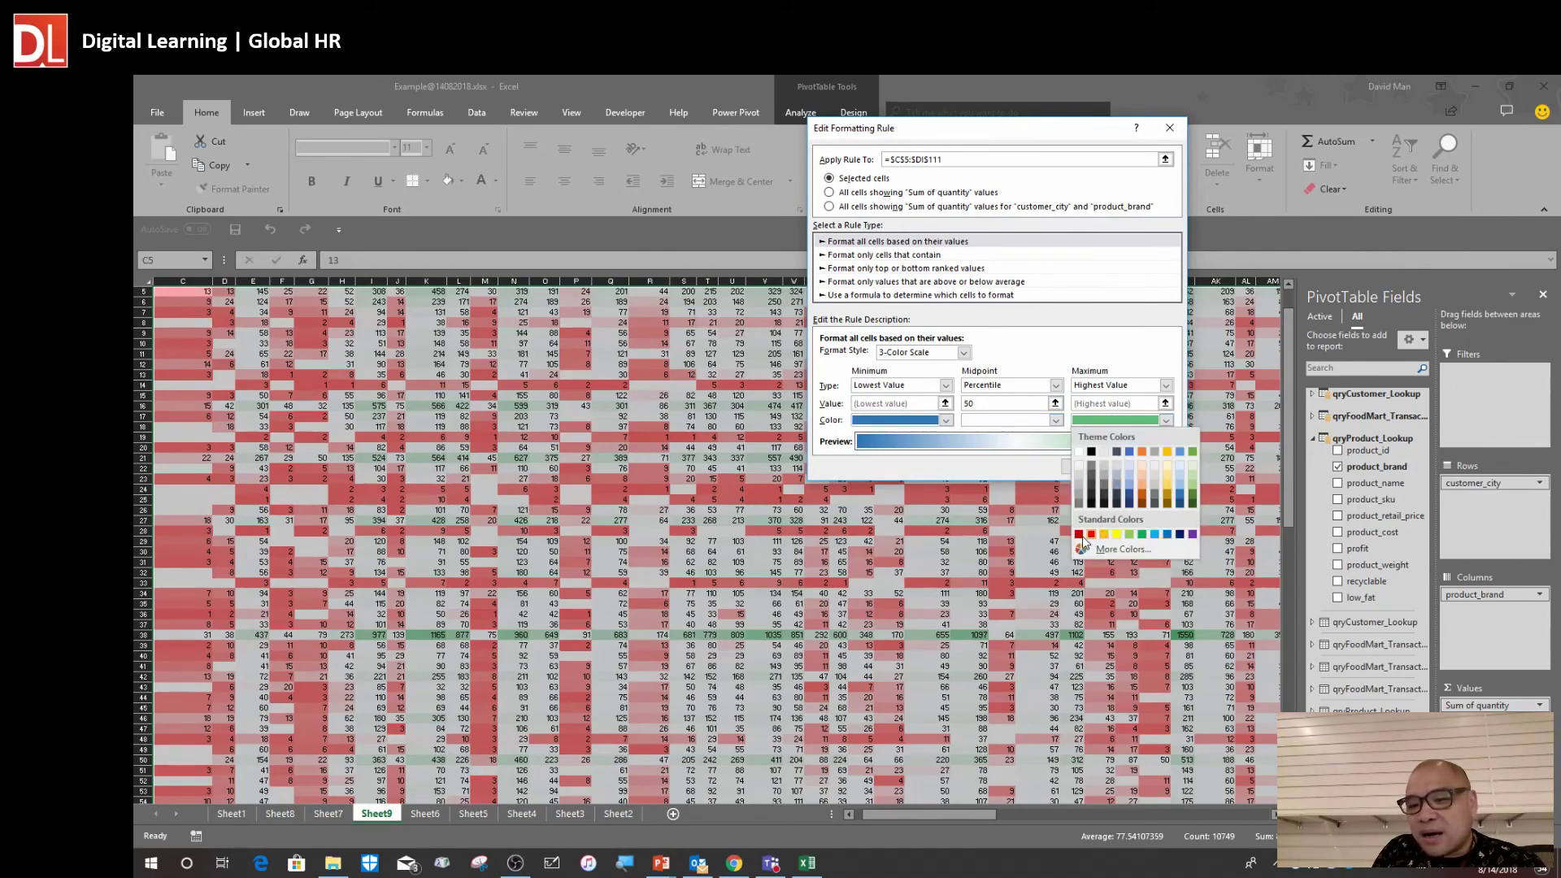
{"action": "left_click", "coordinate": [1080, 534]}
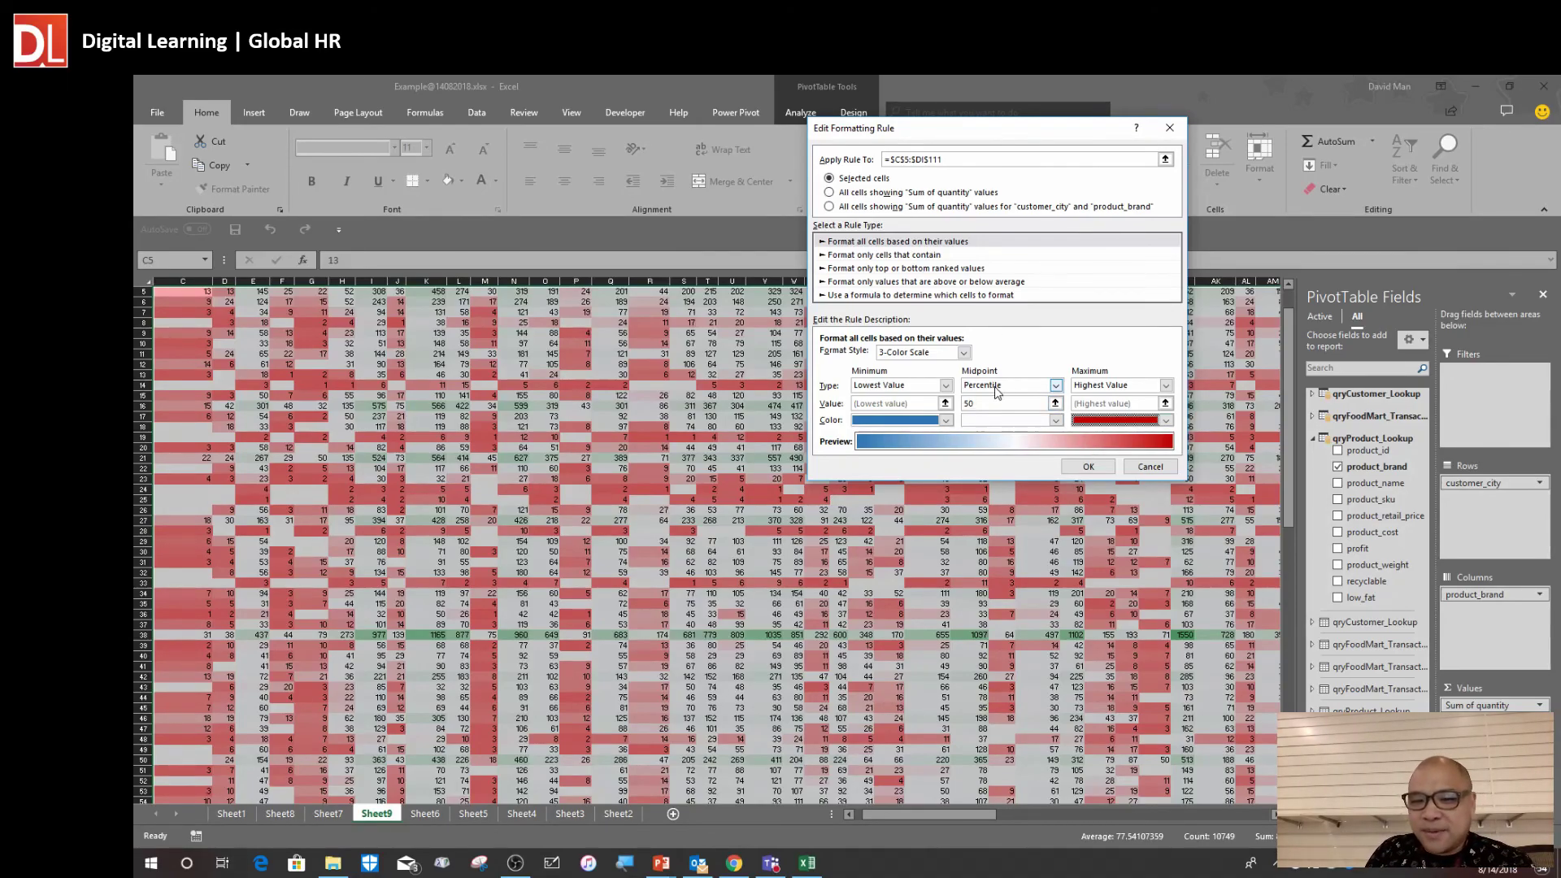
{"action": "left_click", "coordinate": [1087, 467]}
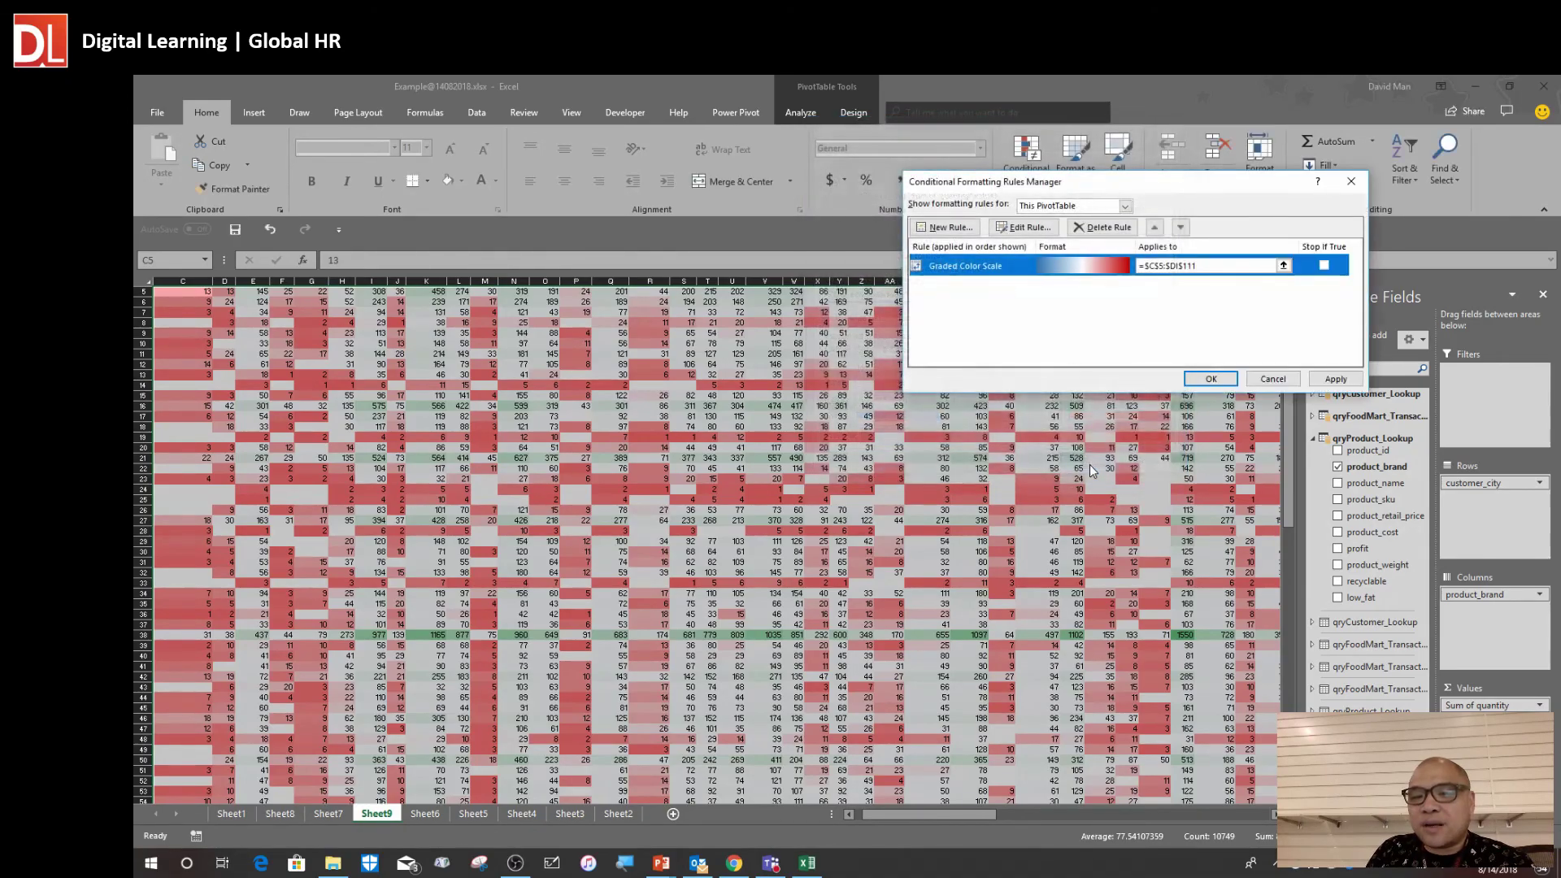
{"action": "left_click", "coordinate": [1217, 382]}
{"action": "left_click", "coordinate": [842, 415]}
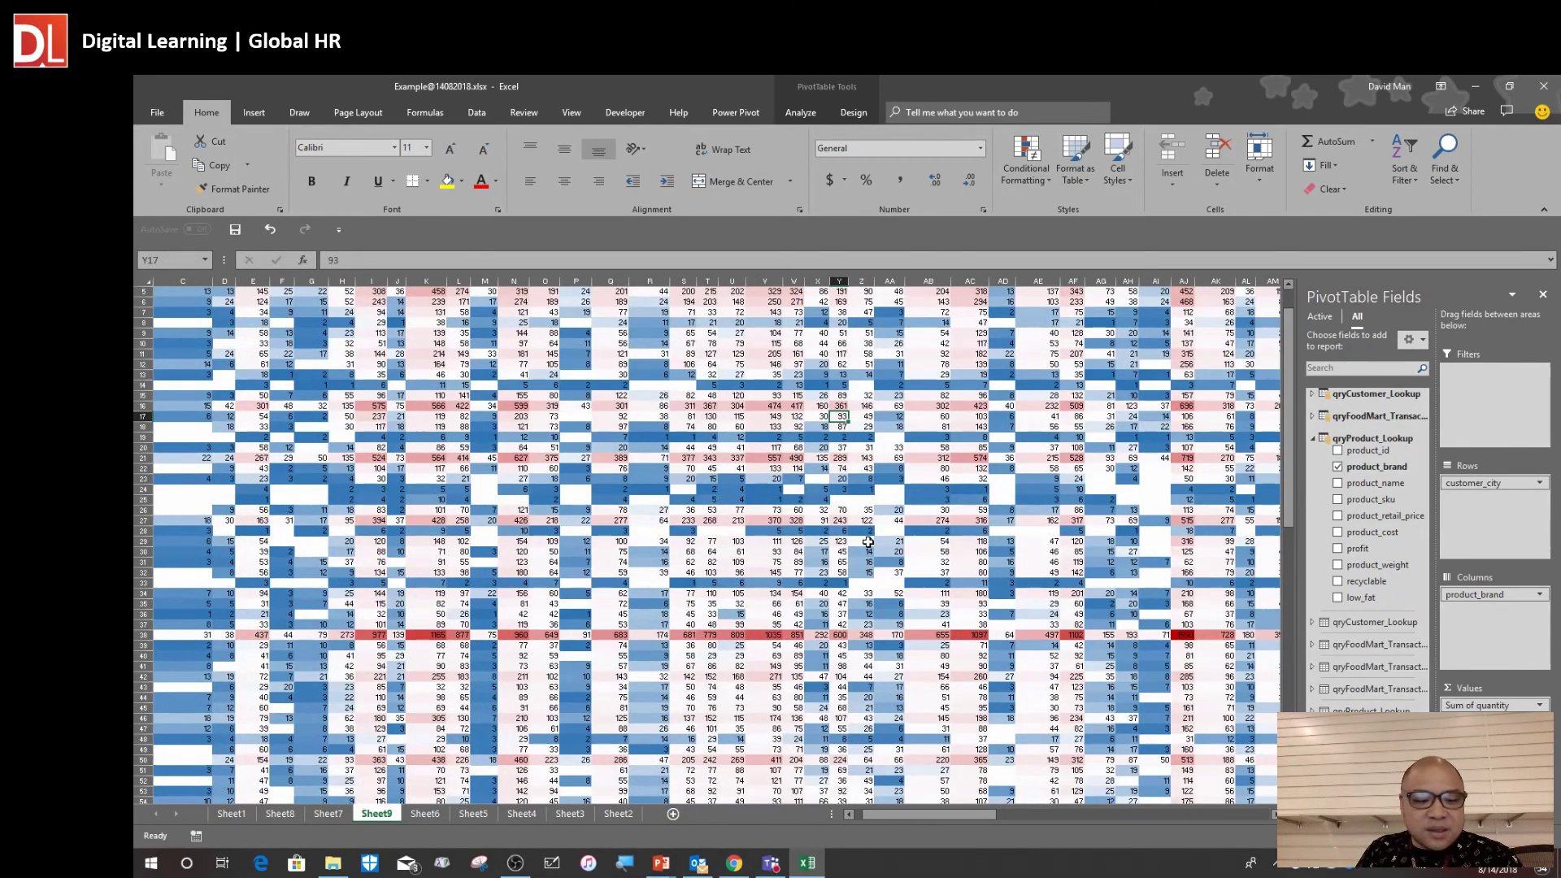
Examine the color pattern across the whole PivotTable, highlight dark red row 38, and read its city and brand quantities
{"action": "scroll", "coordinate": [868, 542], "scroll_direction": "down", "scroll_amount": 5, "text": "ctrl"}
{"action": "scroll", "coordinate": [870, 541], "scroll_direction": "down", "scroll_amount": 3, "text": "ctrl"}
{"action": "scroll", "coordinate": [872, 542], "scroll_direction": "up", "scroll_amount": 4, "text": "ctrl"}
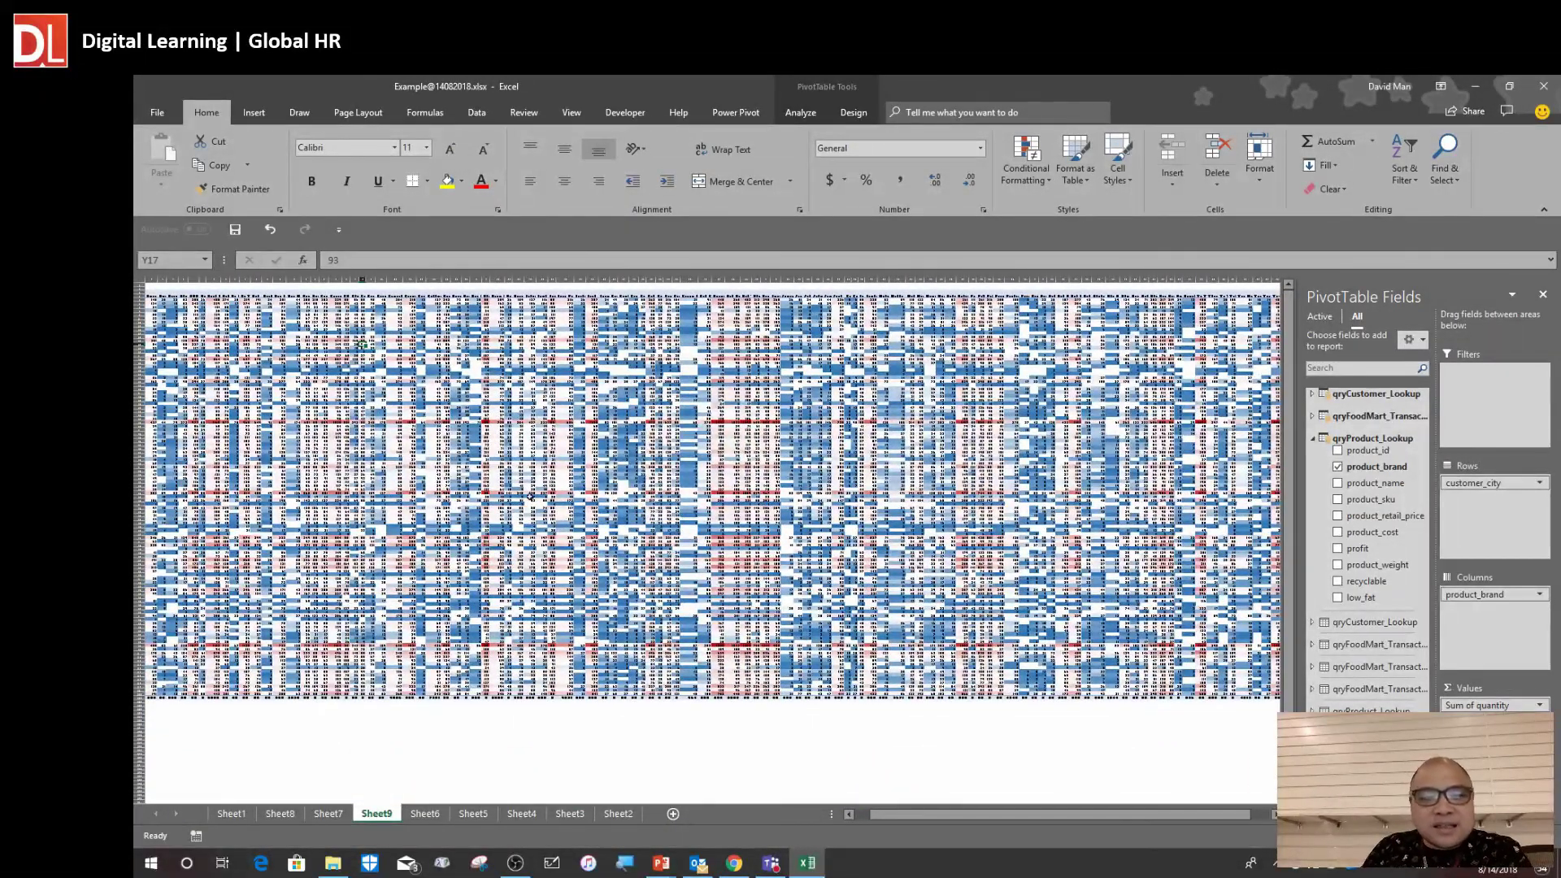
{"action": "left_click", "coordinate": [132, 422]}
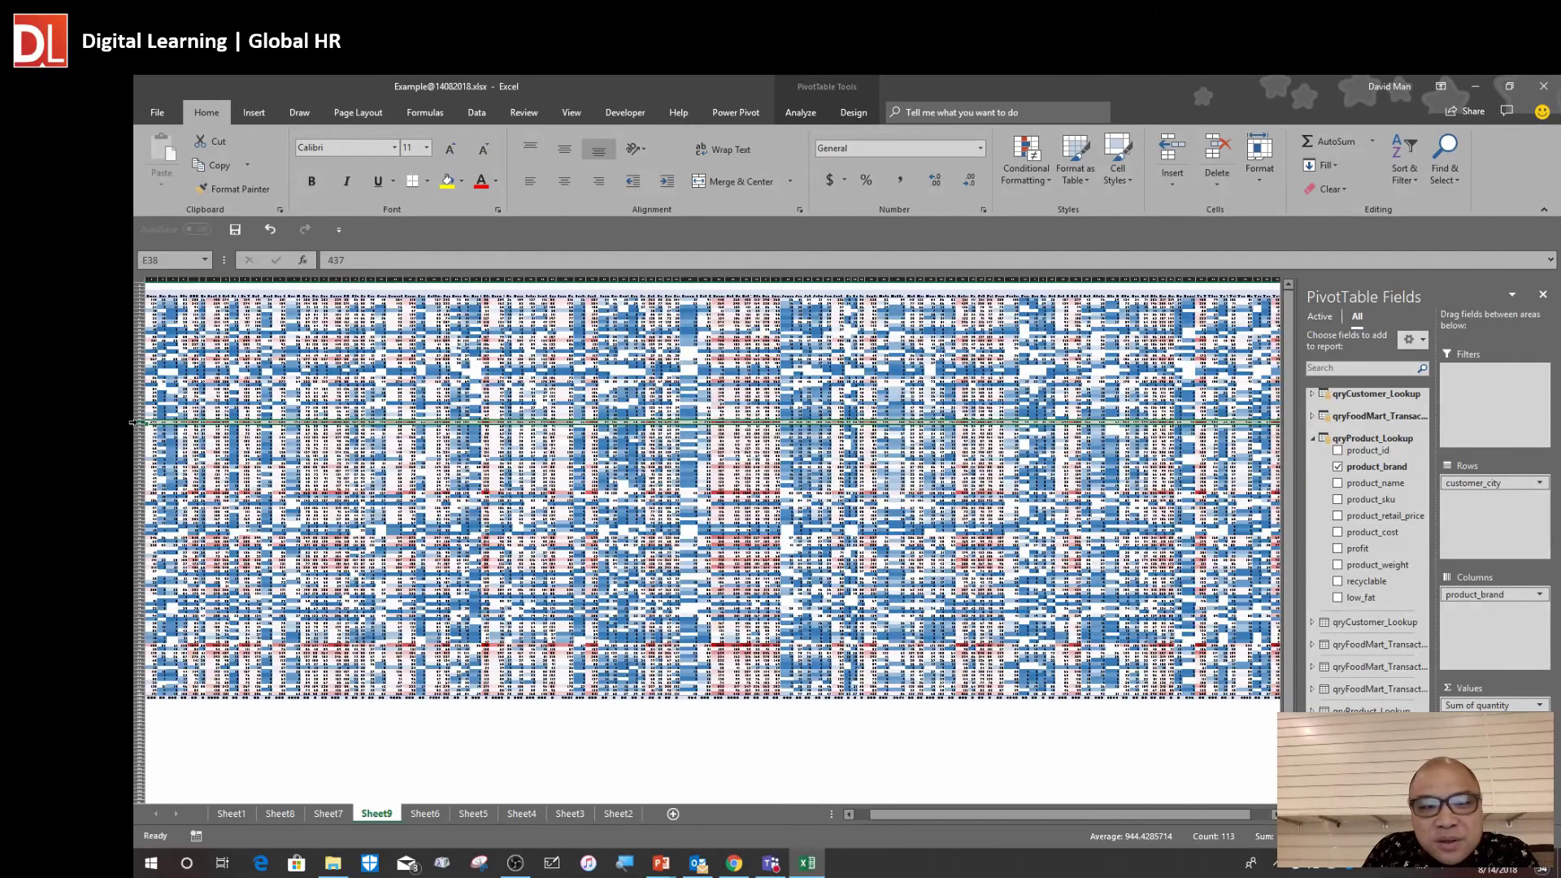
{"action": "left_click", "coordinate": [346, 474]}
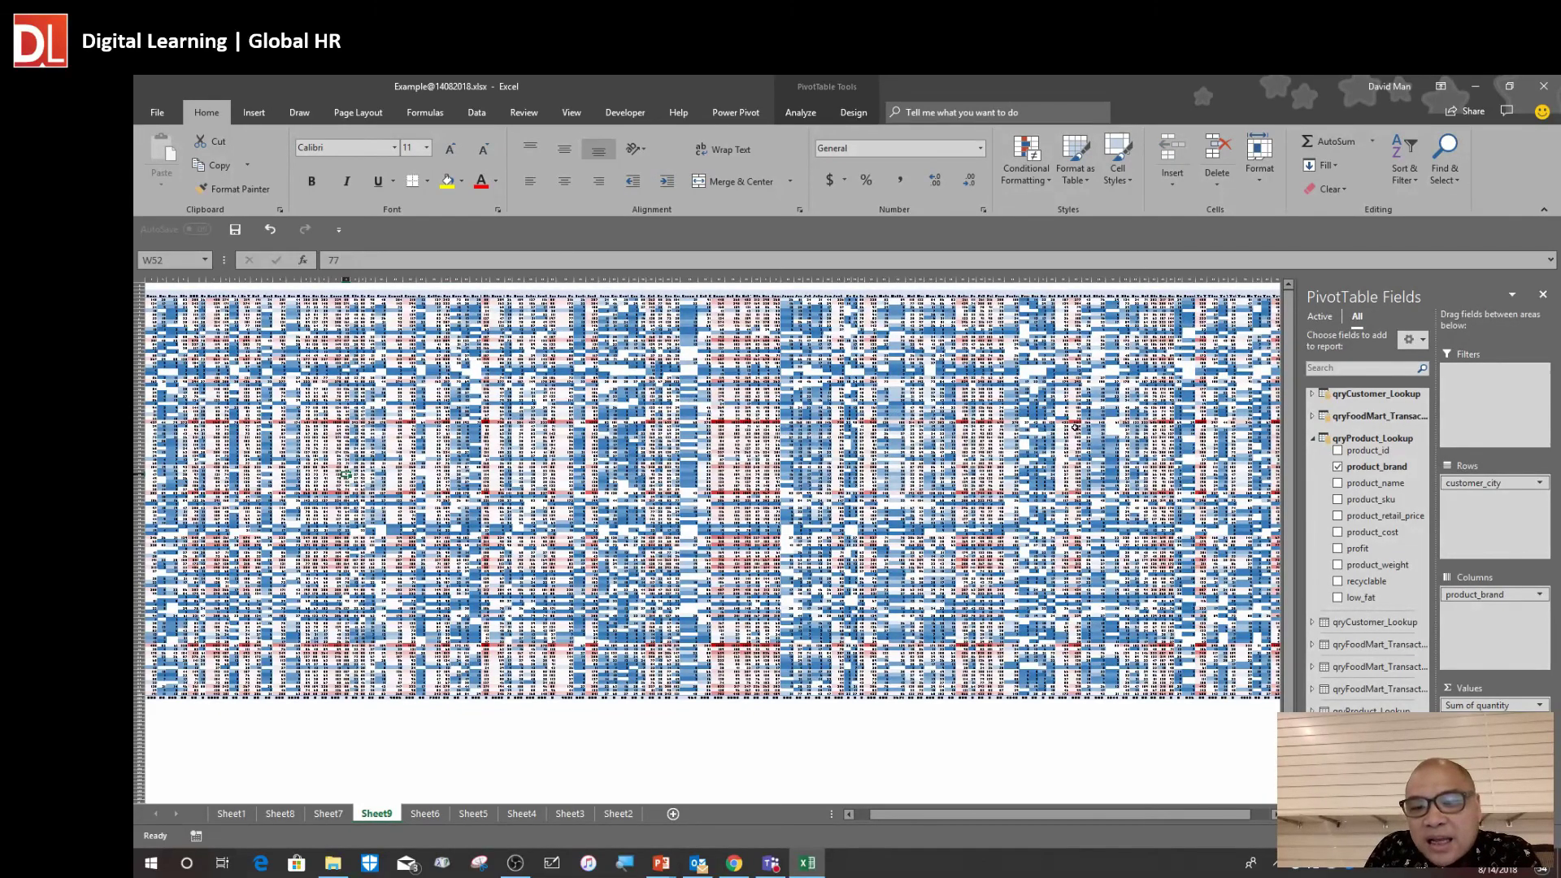
{"action": "left_click", "coordinate": [132, 422]}
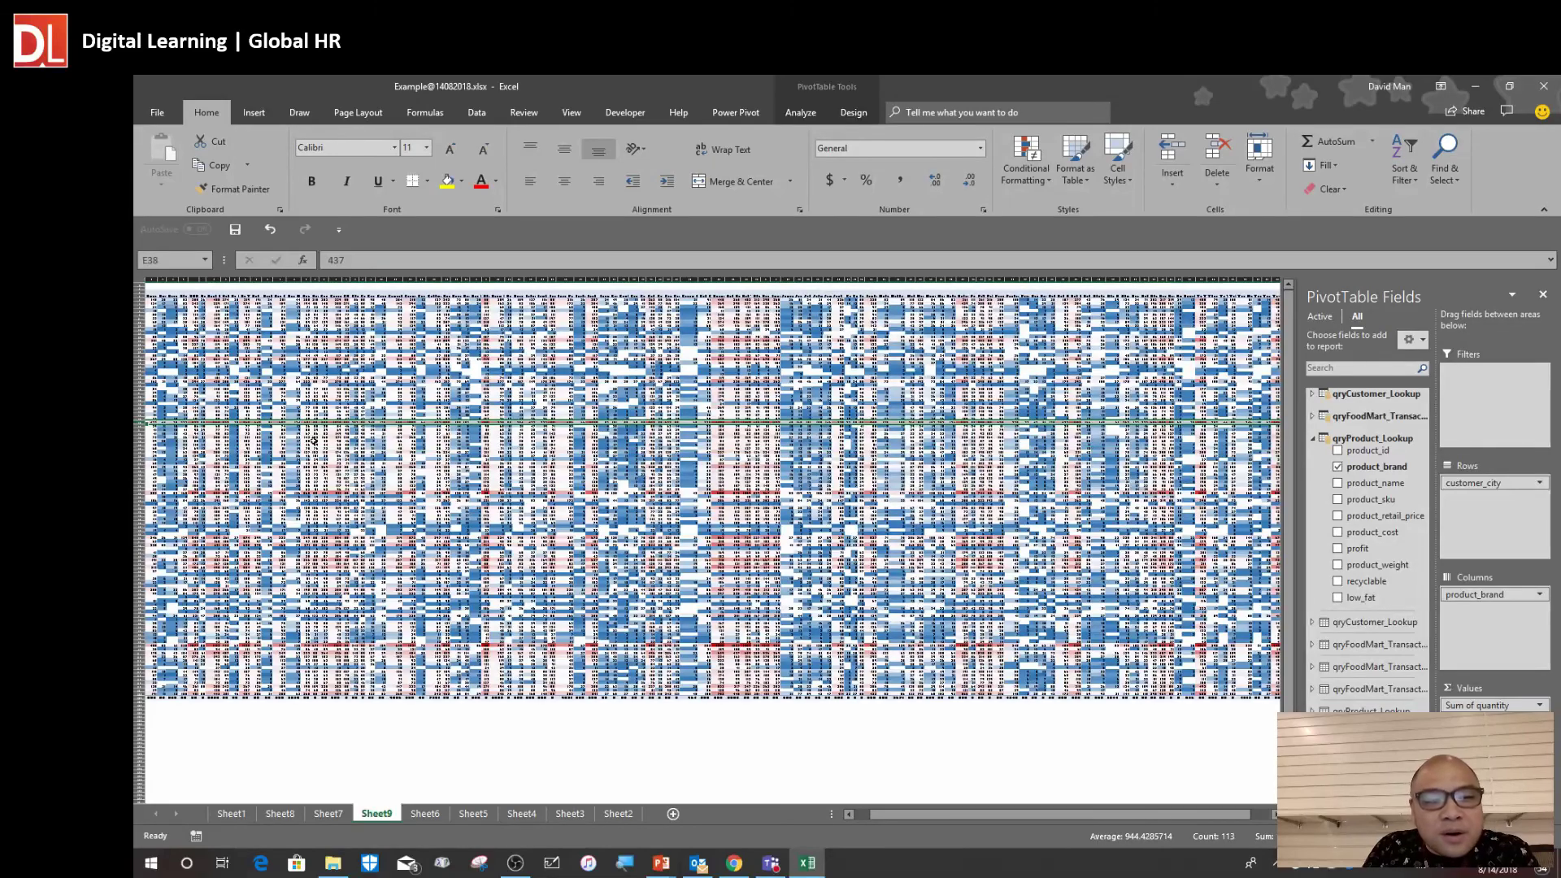
{"action": "scroll", "coordinate": [408, 547], "scroll_direction": "up", "scroll_amount": 6}
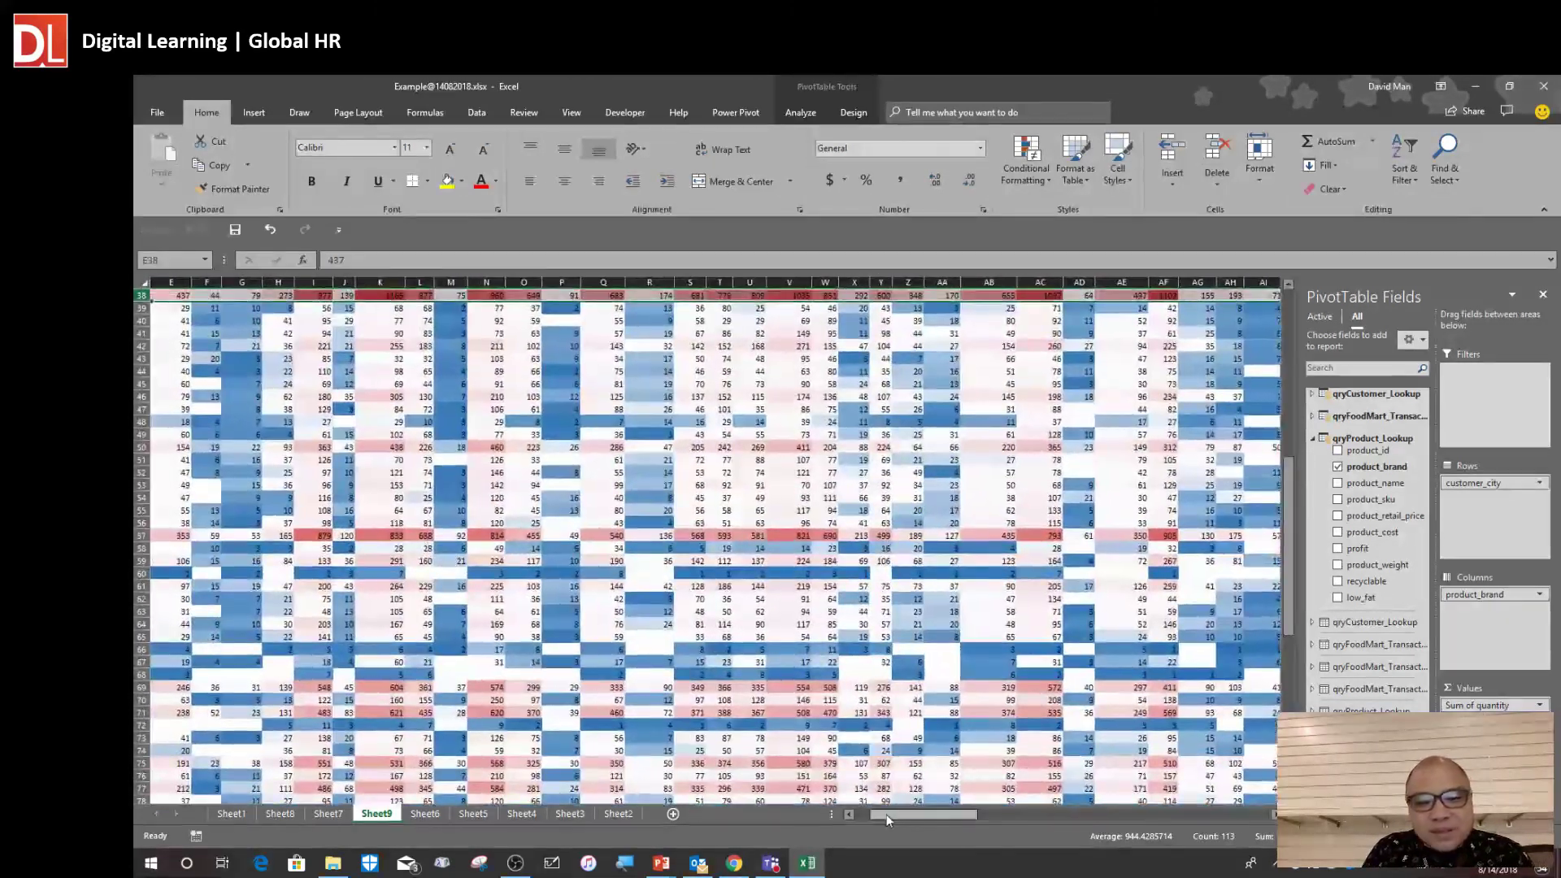
{"action": "left_click_drag", "start_coordinate": [888, 815], "coordinate": [871, 815]}
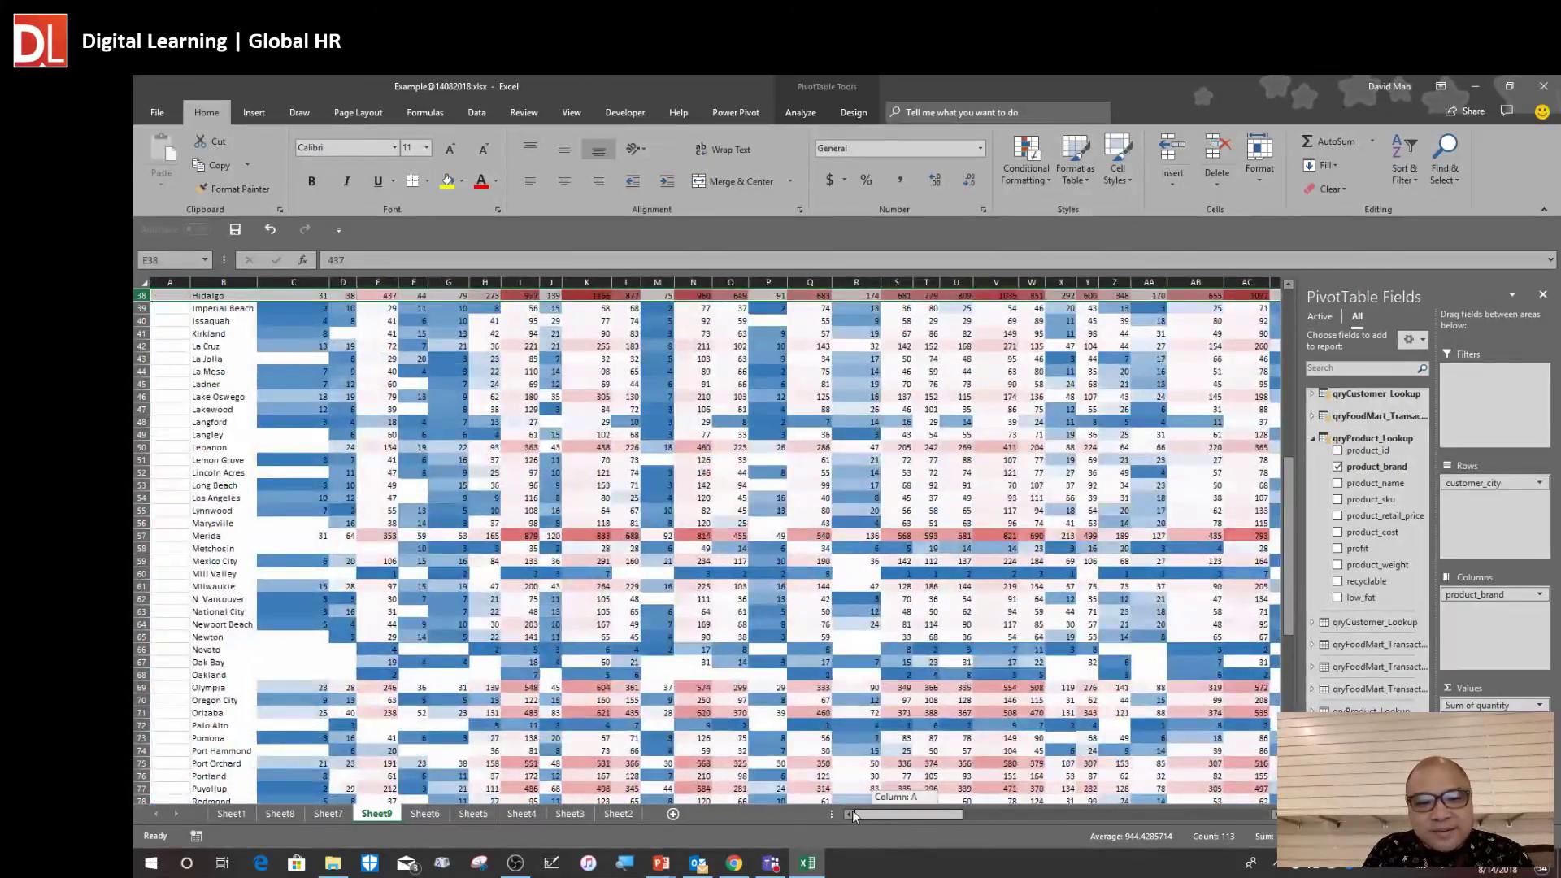
{"action": "scroll", "coordinate": [379, 573], "scroll_direction": "up", "scroll_amount": 14}
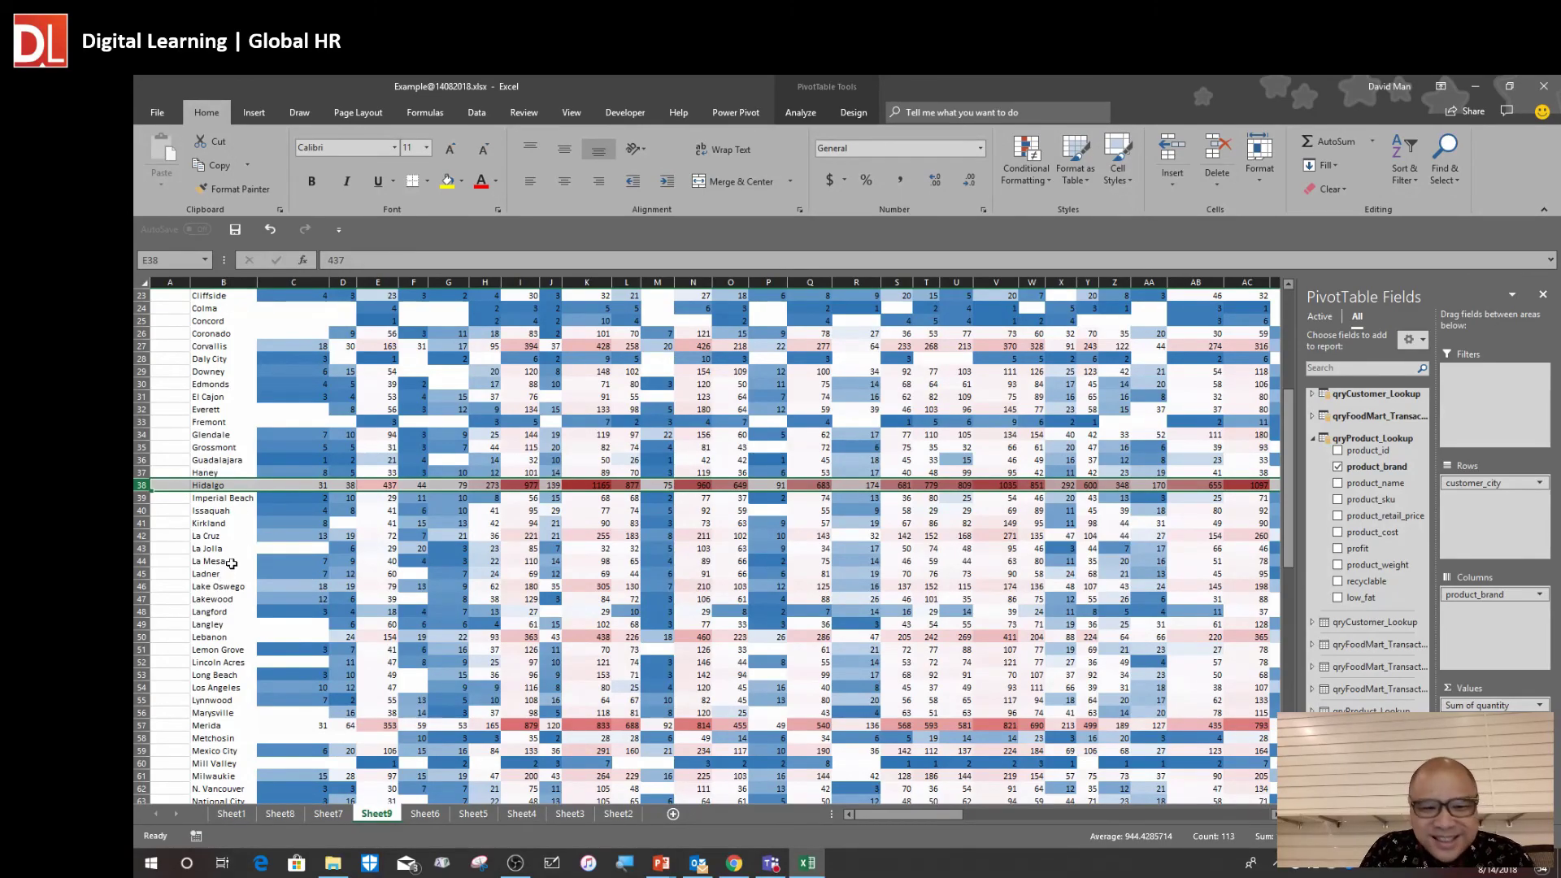
{"action": "scroll", "coordinate": [232, 563], "scroll_direction": "up", "scroll_amount": 5}
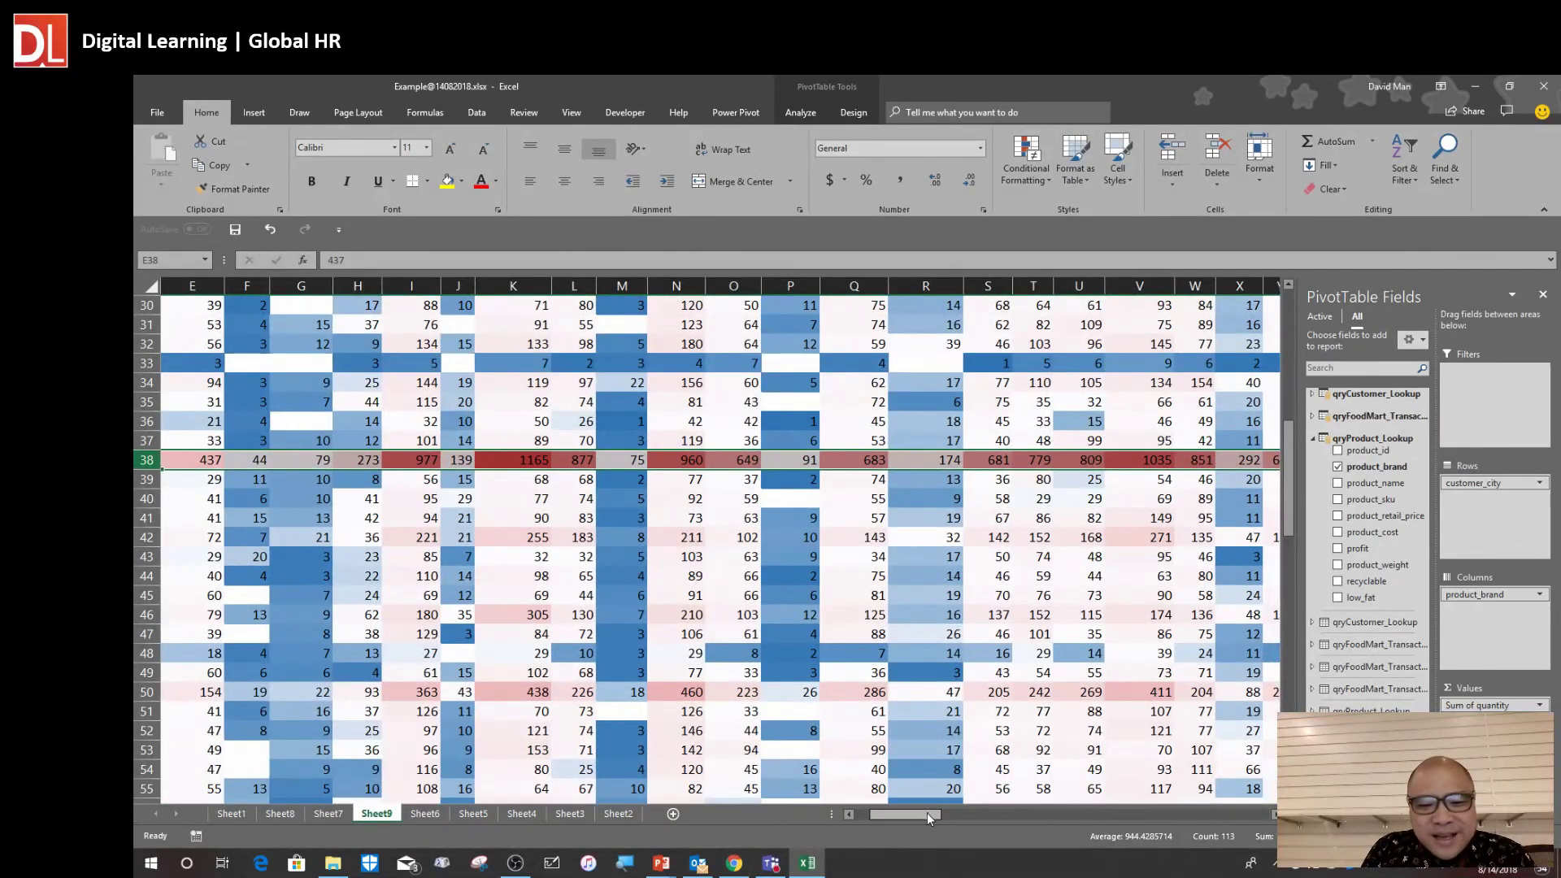
{"action": "left_click_drag", "start_coordinate": [926, 813], "coordinate": [911, 813]}
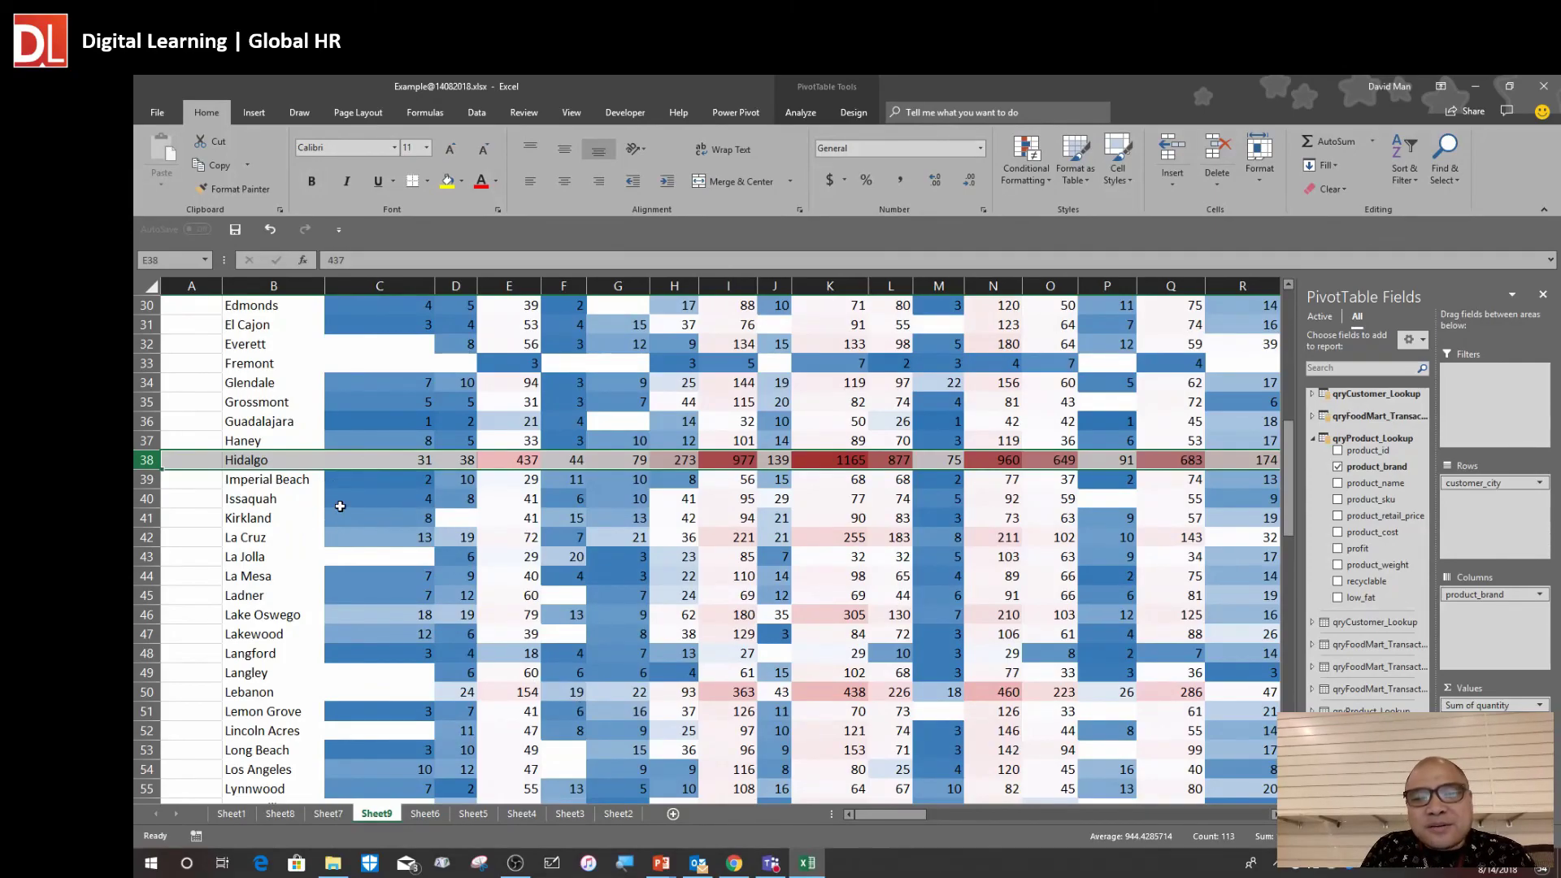
{"action": "scroll", "coordinate": [390, 483], "scroll_direction": "up", "scroll_amount": 3}
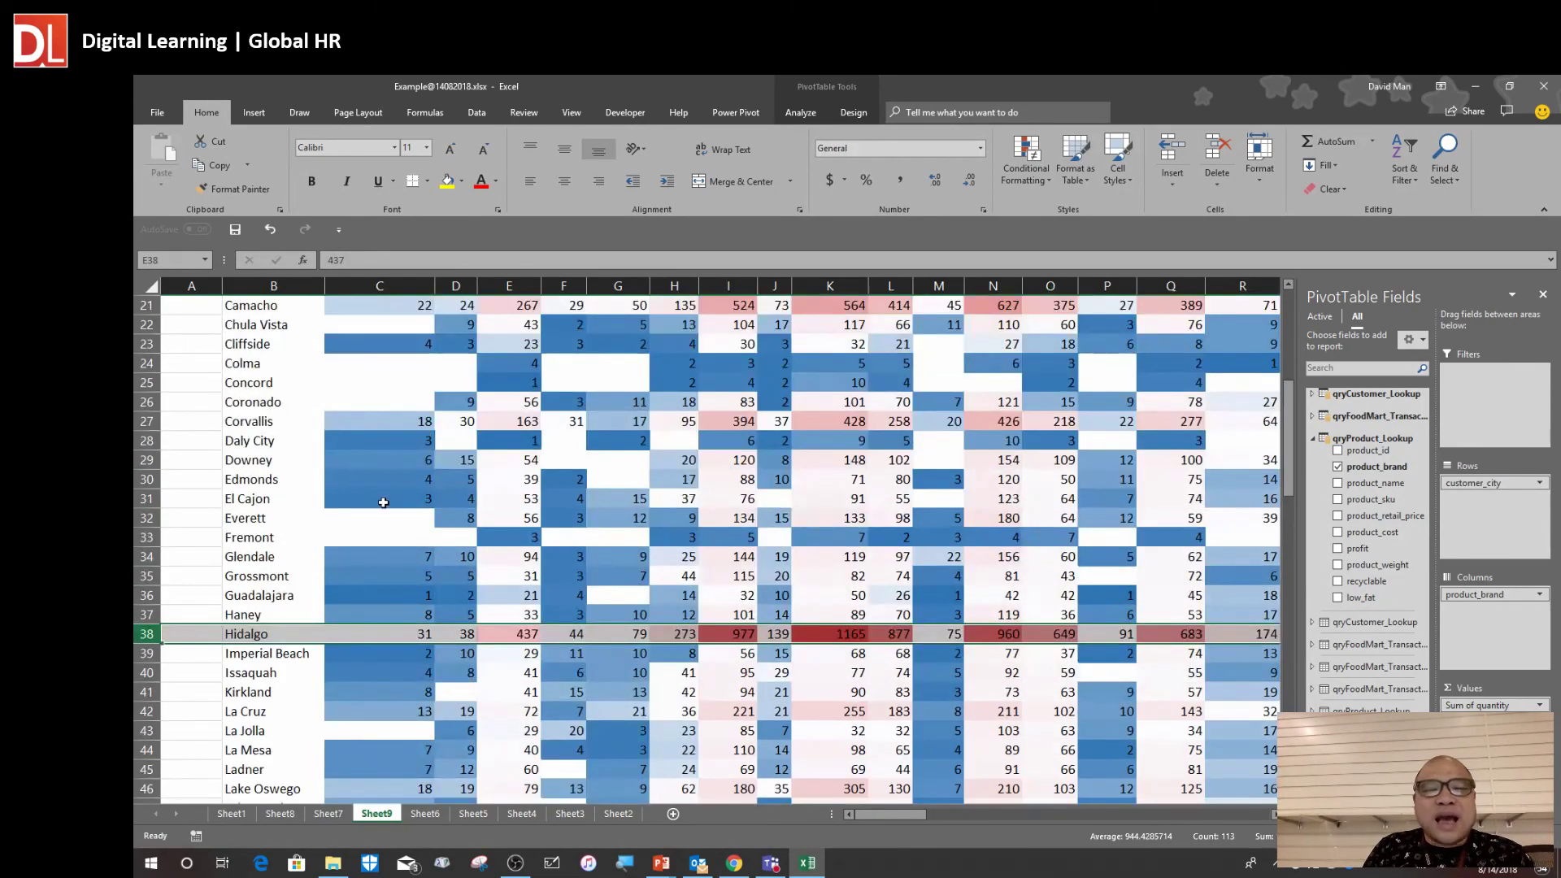
Highlight dark red row 98 near the end of the PivotTable and read its city and brand quantities
{"action": "scroll", "coordinate": [442, 578], "scroll_direction": "down", "scroll_amount": 1}
{"action": "scroll", "coordinate": [442, 577], "scroll_direction": "down", "scroll_amount": 5}
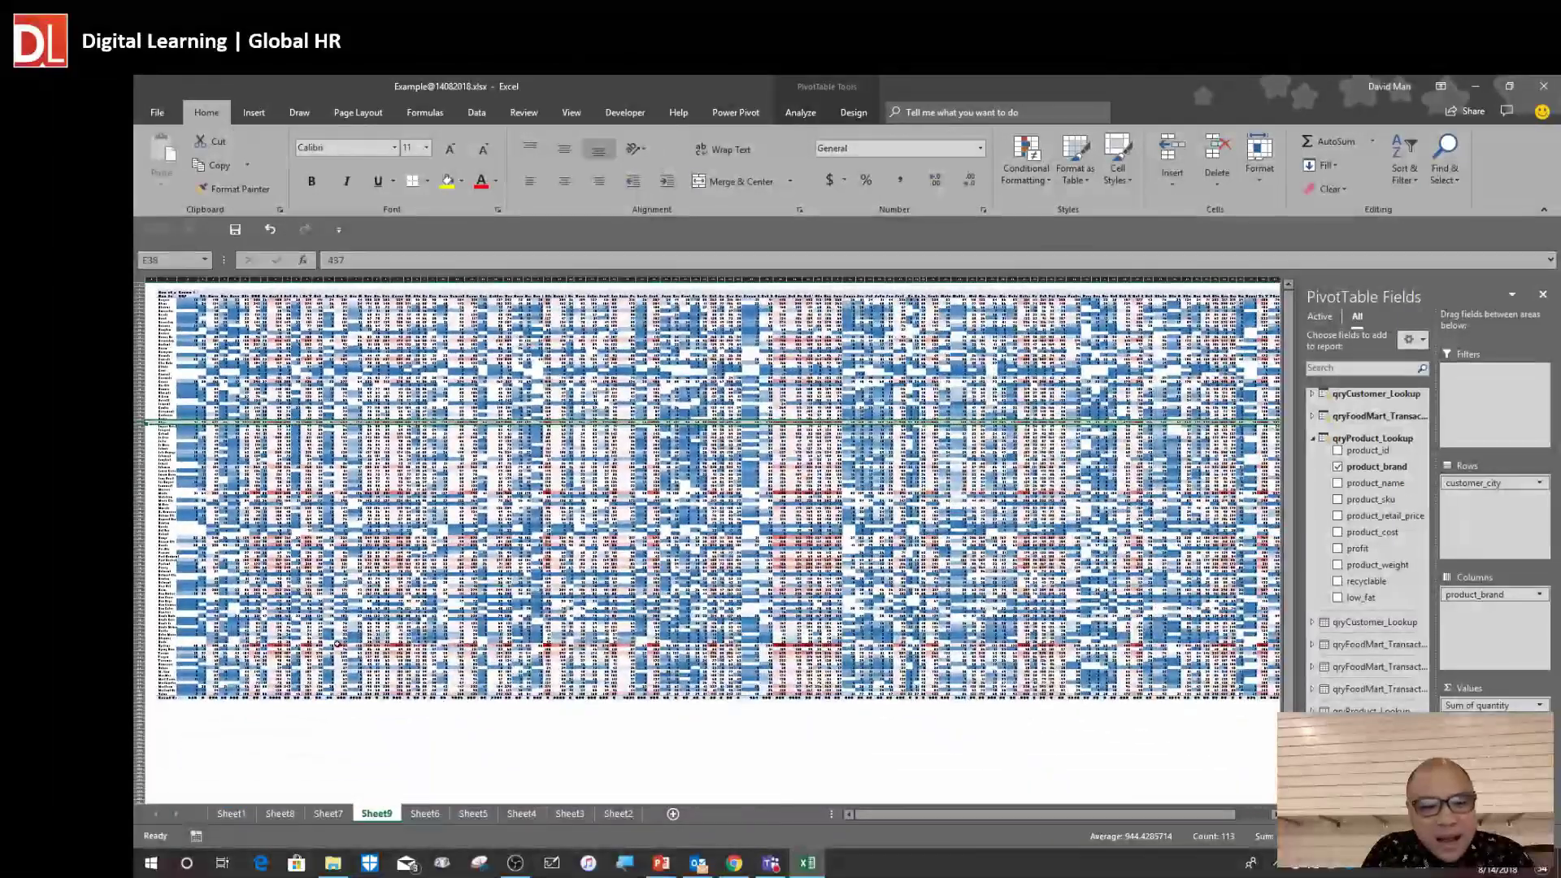
{"action": "left_click", "coordinate": [165, 646]}
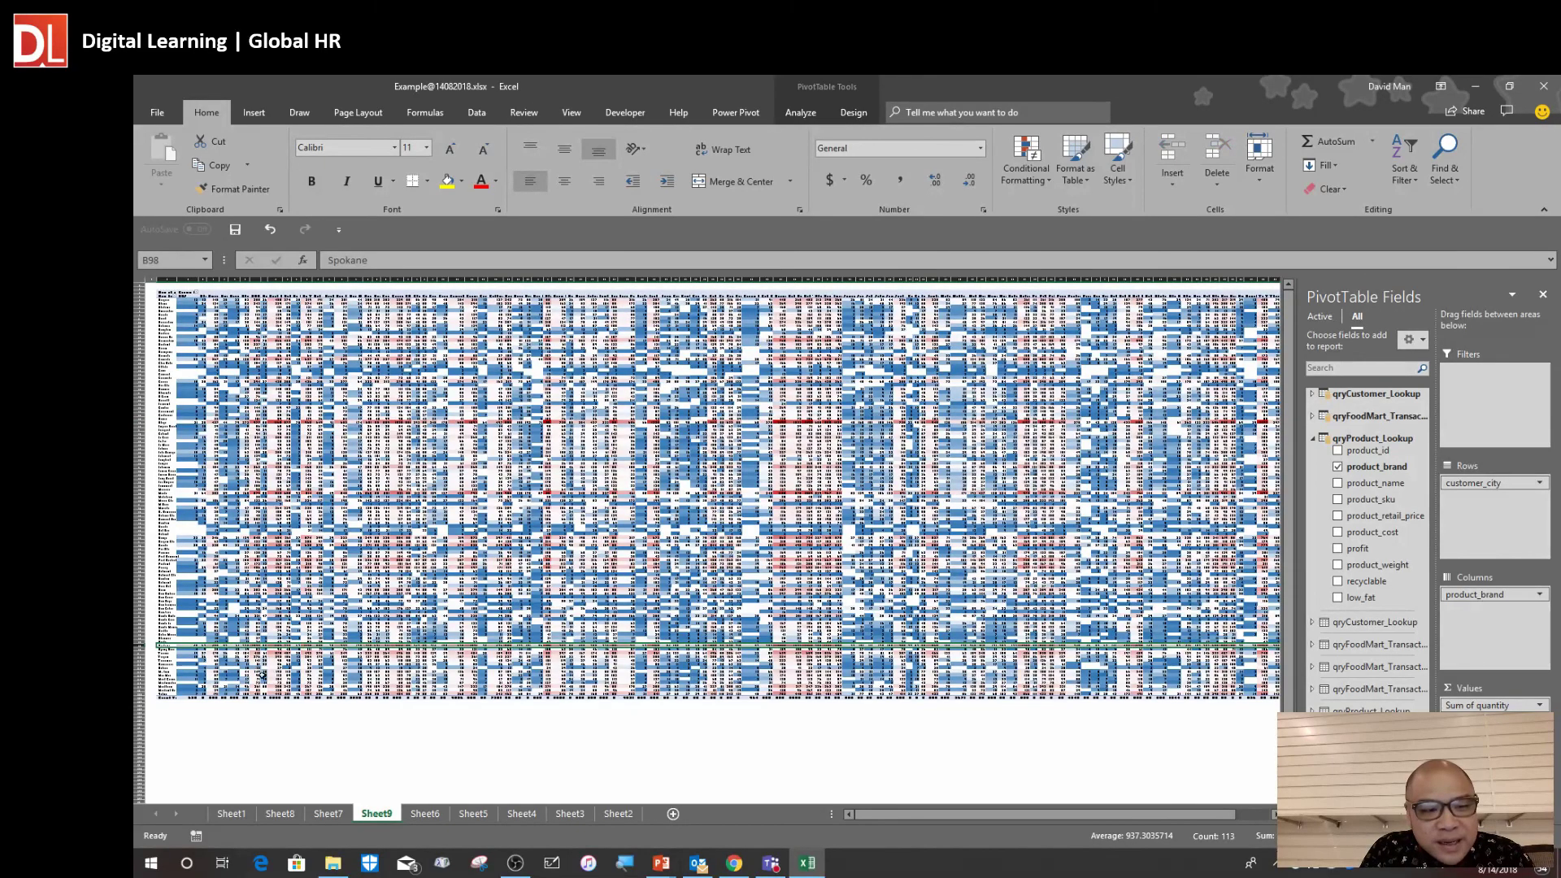
{"action": "scroll", "coordinate": [262, 674], "scroll_direction": "up", "scroll_amount": 5}
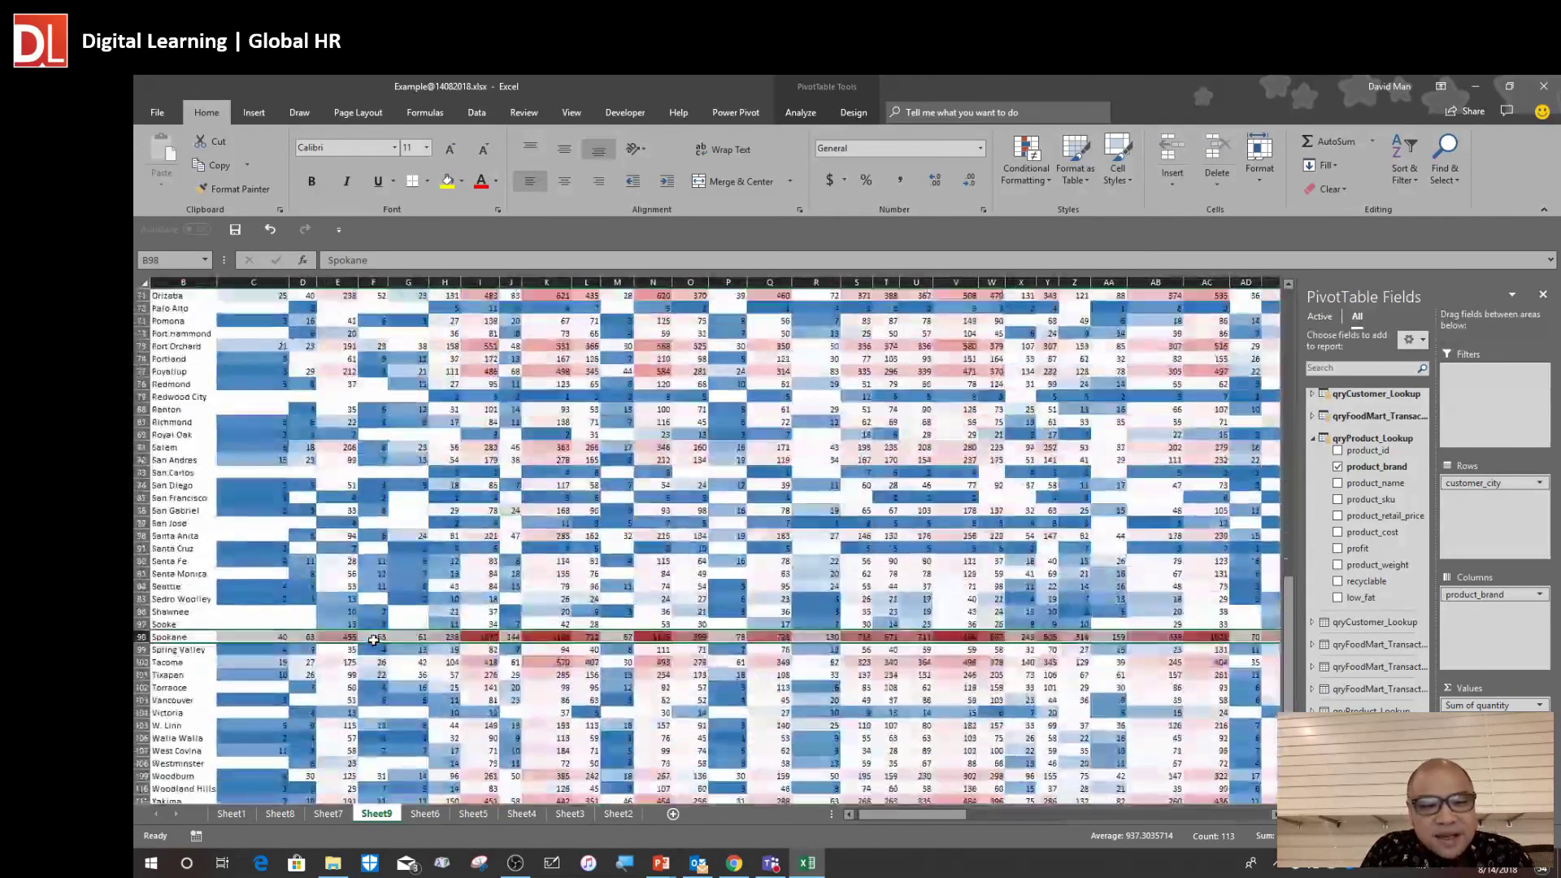
{"action": "scroll", "coordinate": [362, 692], "scroll_direction": "up", "scroll_amount": 2}
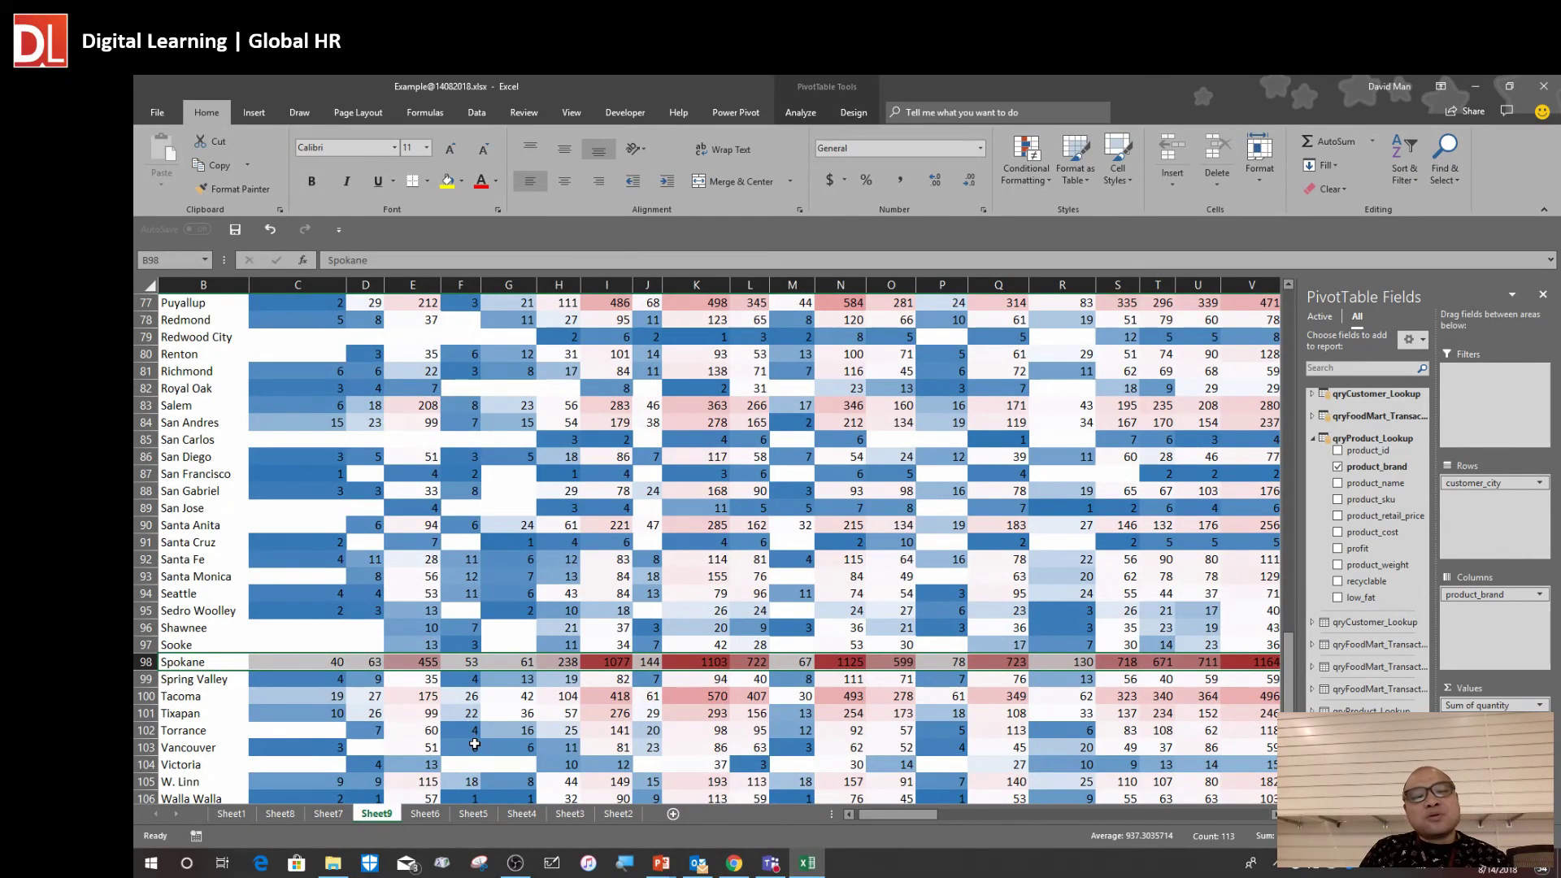
{"action": "scroll", "coordinate": [473, 731], "scroll_direction": "down", "scroll_amount": 2}
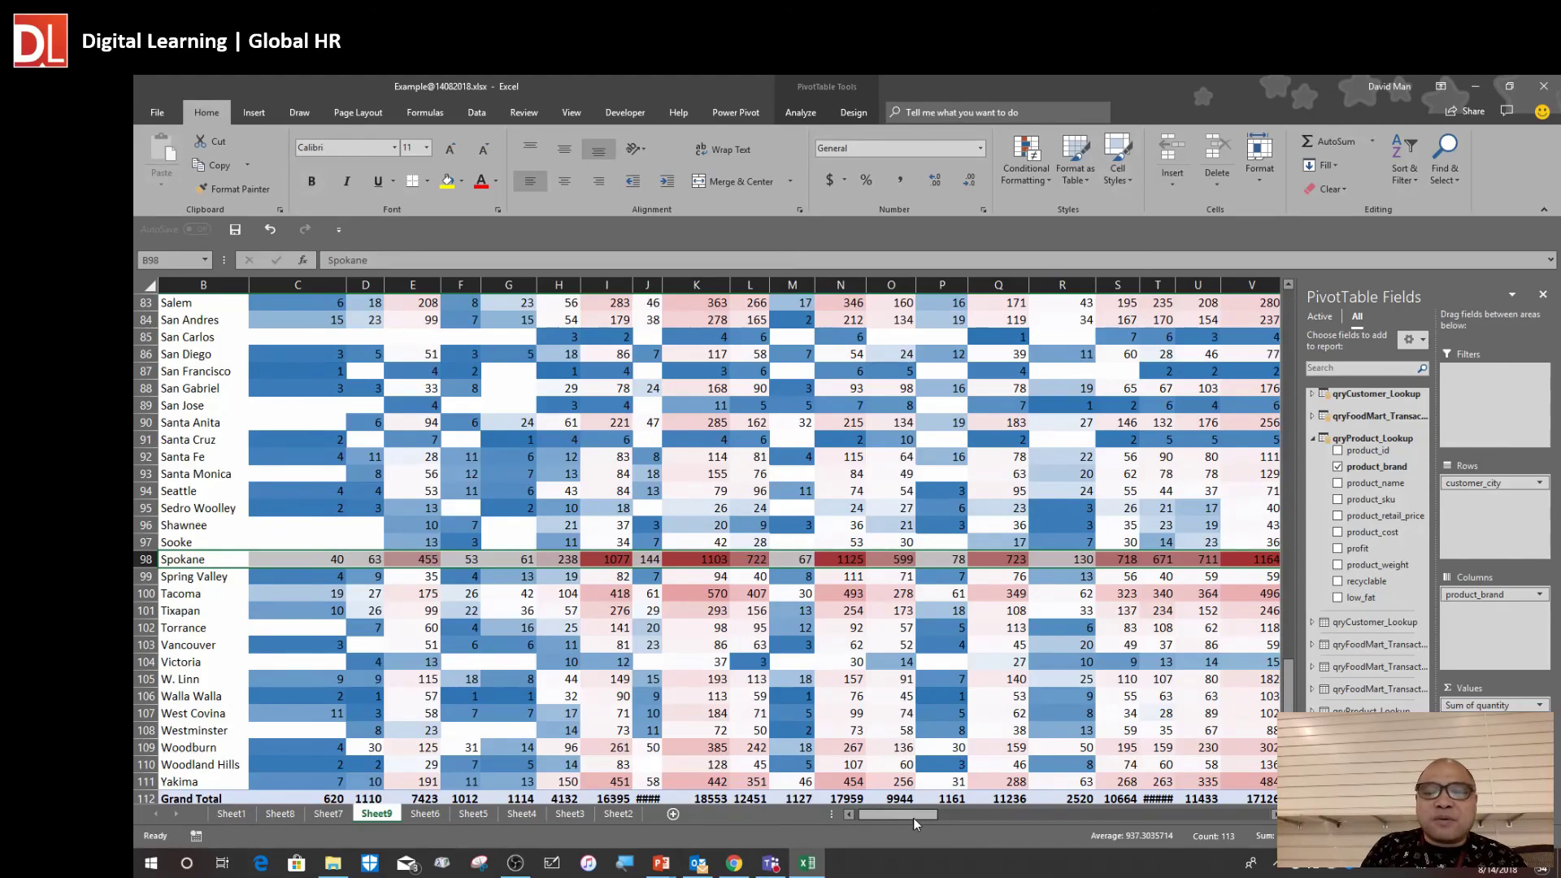
{"action": "left_click_drag", "start_coordinate": [914, 818], "coordinate": [368, 517]}
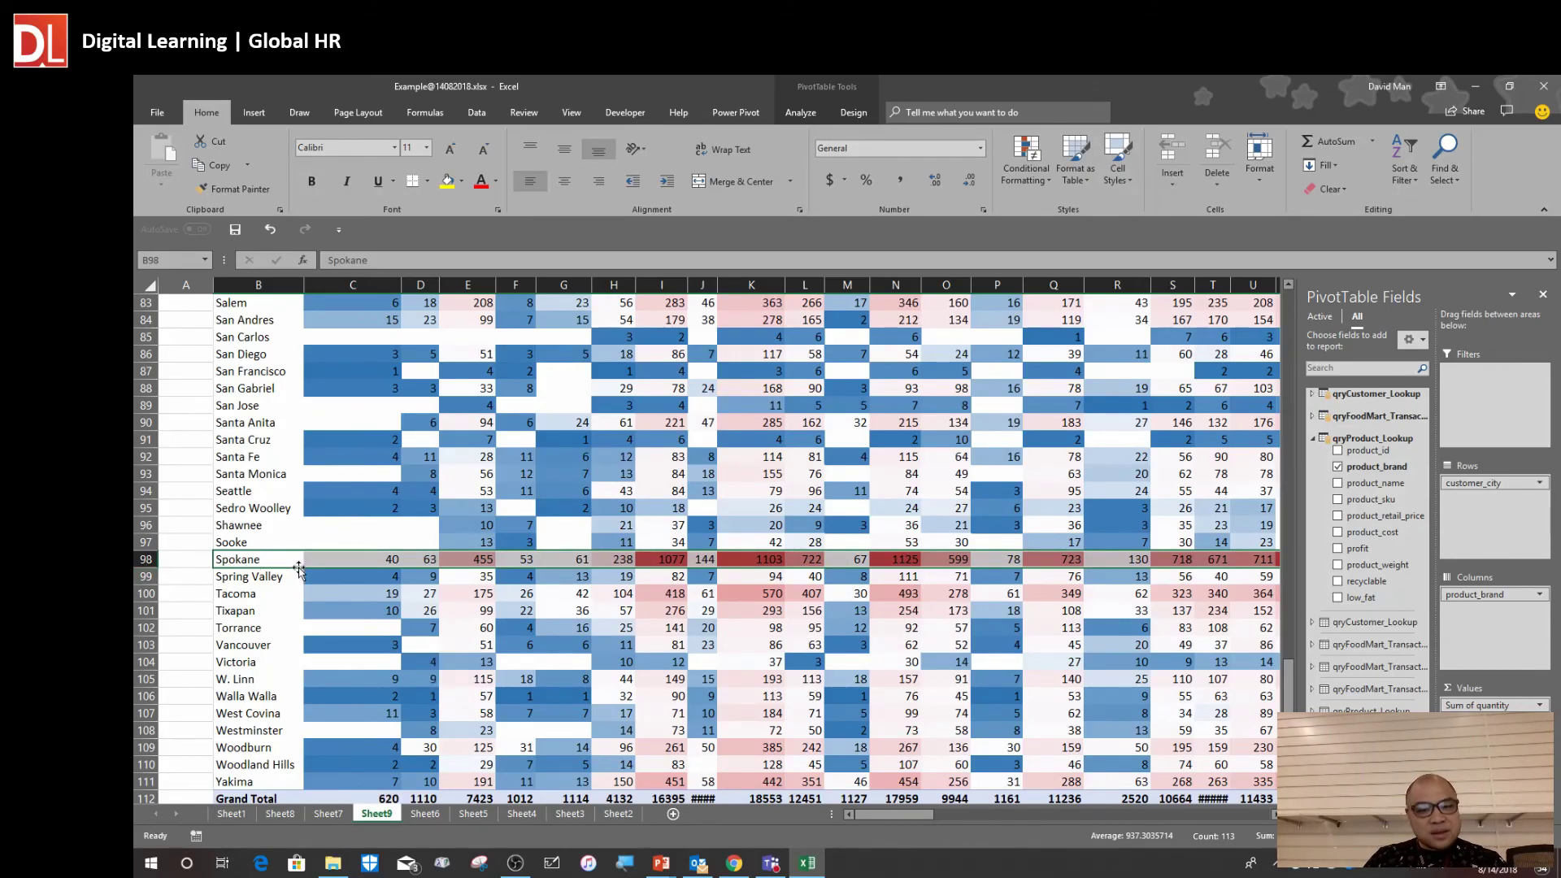
Examine the blue and red color pattern across all cities and brands in the PivotTable again
{"action": "scroll", "coordinate": [458, 699], "scroll_direction": "down", "scroll_amount": 5, "text": "ctrl"}
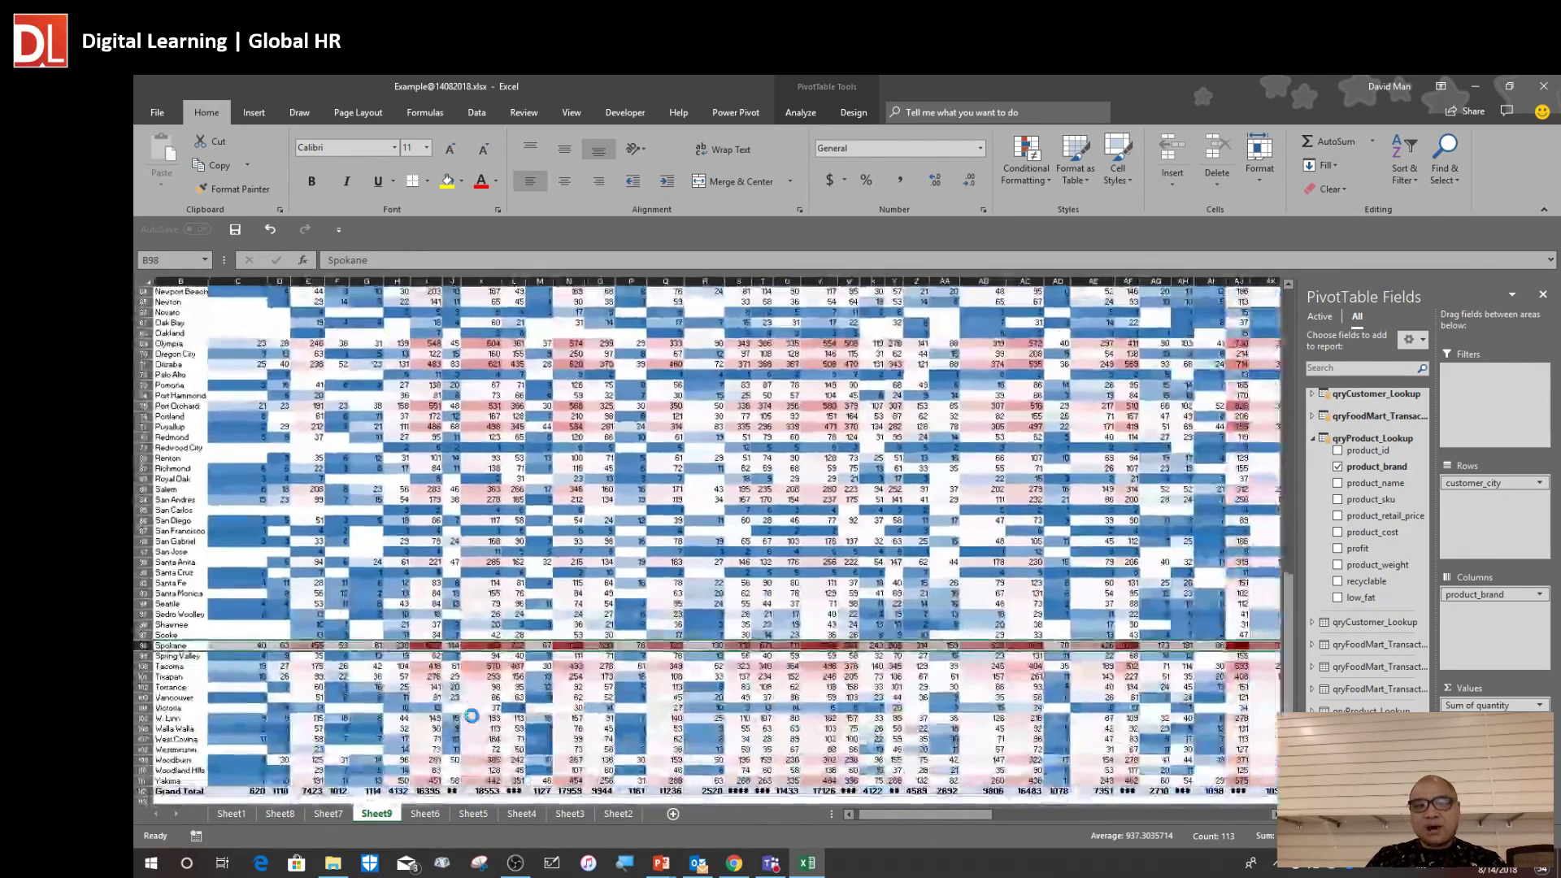
{"action": "scroll", "coordinate": [479, 715], "scroll_direction": "down", "scroll_amount": 3, "text": "ctrl"}
{"action": "scroll", "coordinate": [488, 712], "scroll_direction": "up", "scroll_amount": 4, "text": "ctrl"}
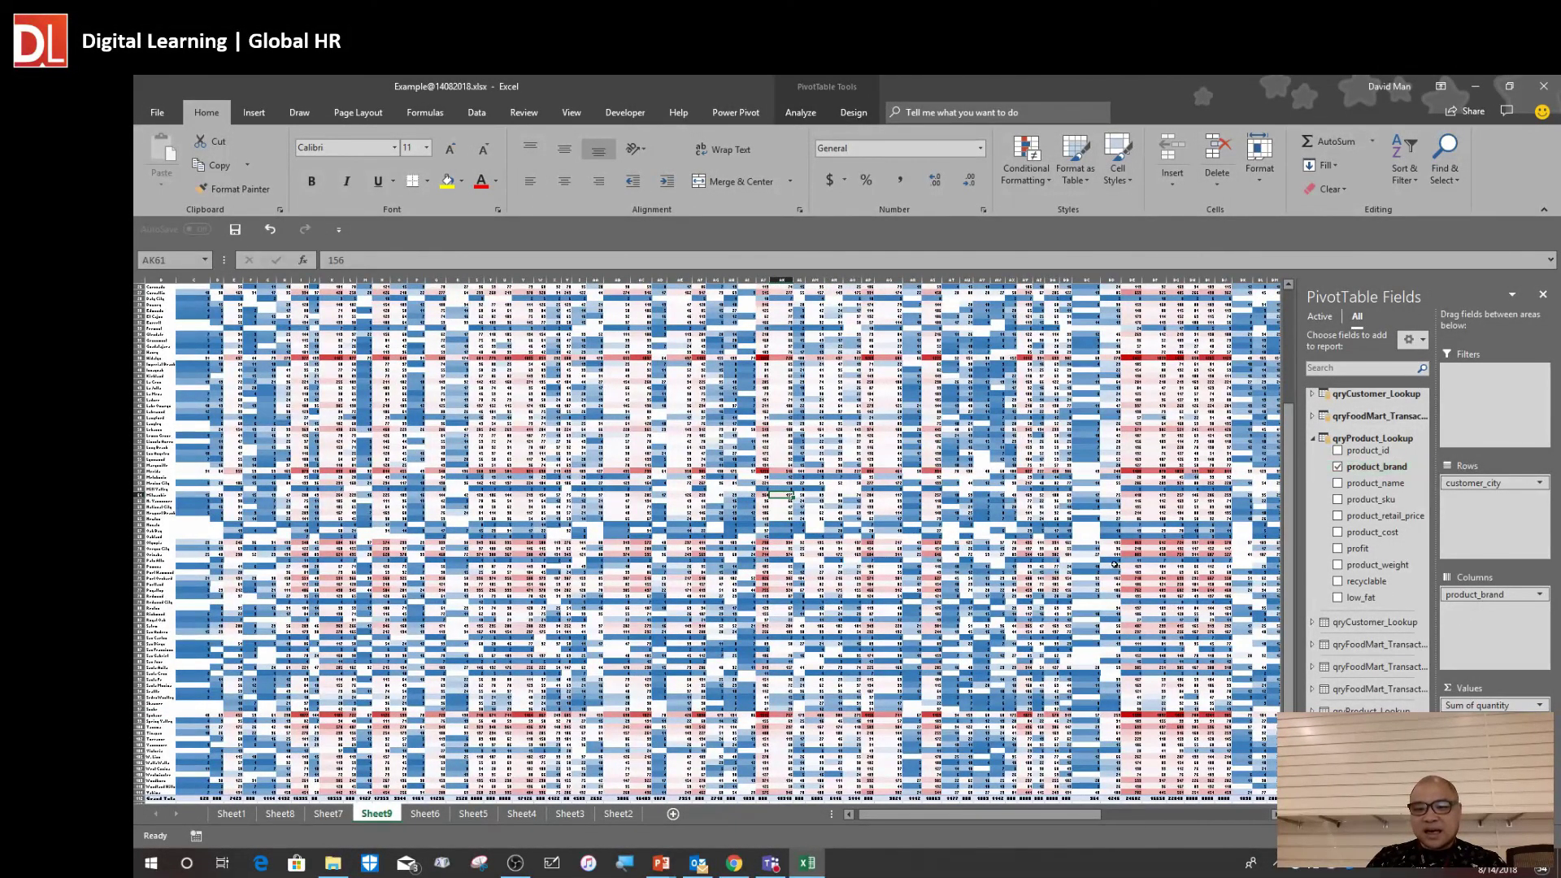
Highlight the predominantly red brand columns S to W, AB, AC and the group starting at BE, and examine their pattern across the cities
{"action": "left_click", "coordinate": [1190, 501]}
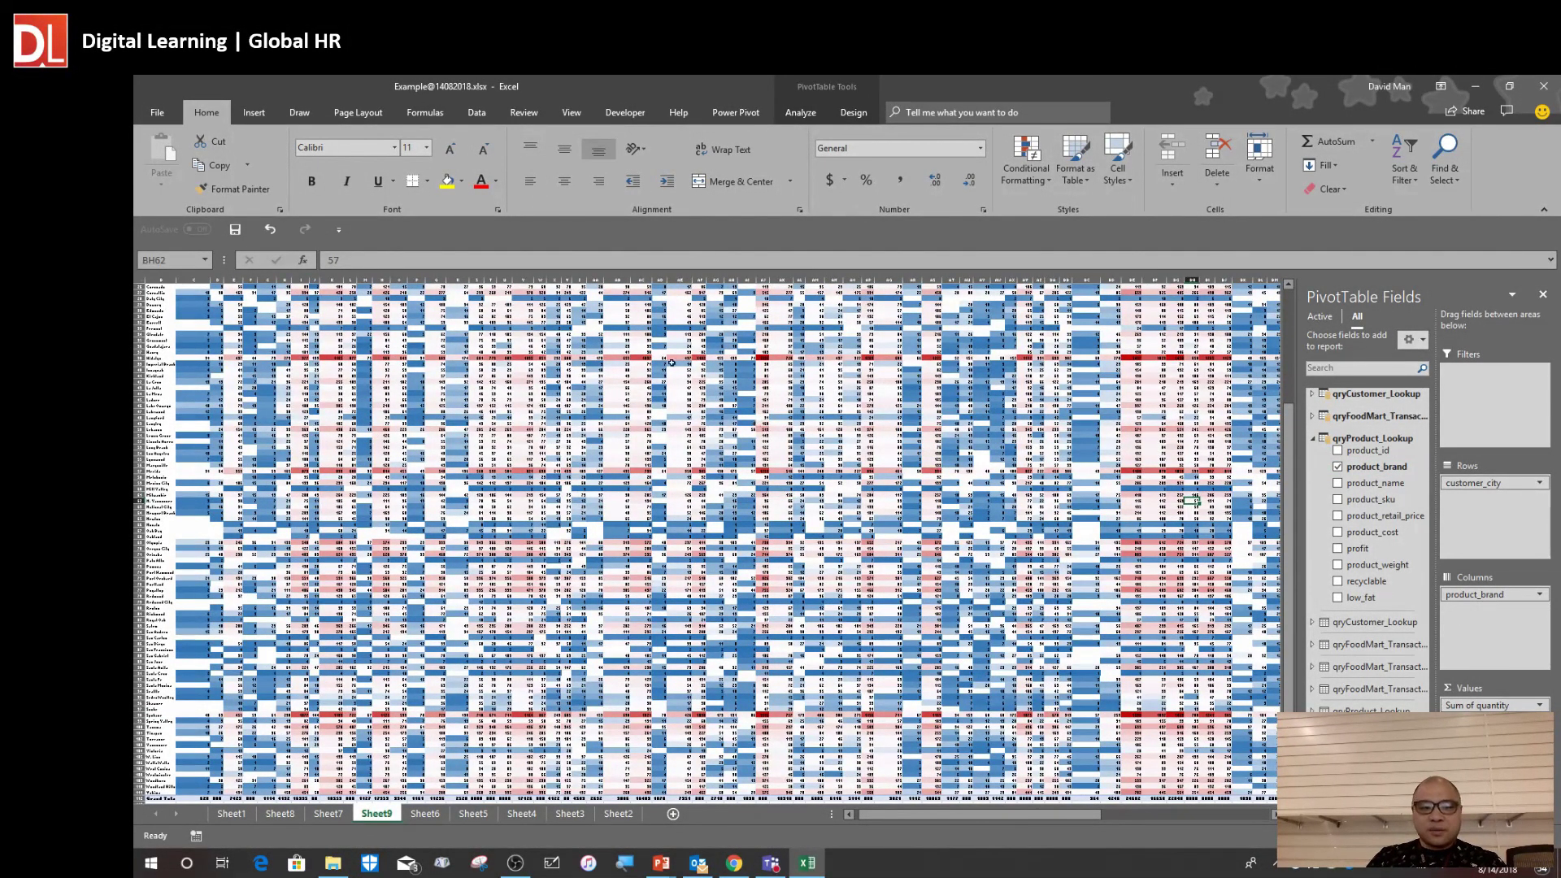
{"action": "left_click_drag", "start_coordinate": [478, 280], "coordinate": [546, 280]}
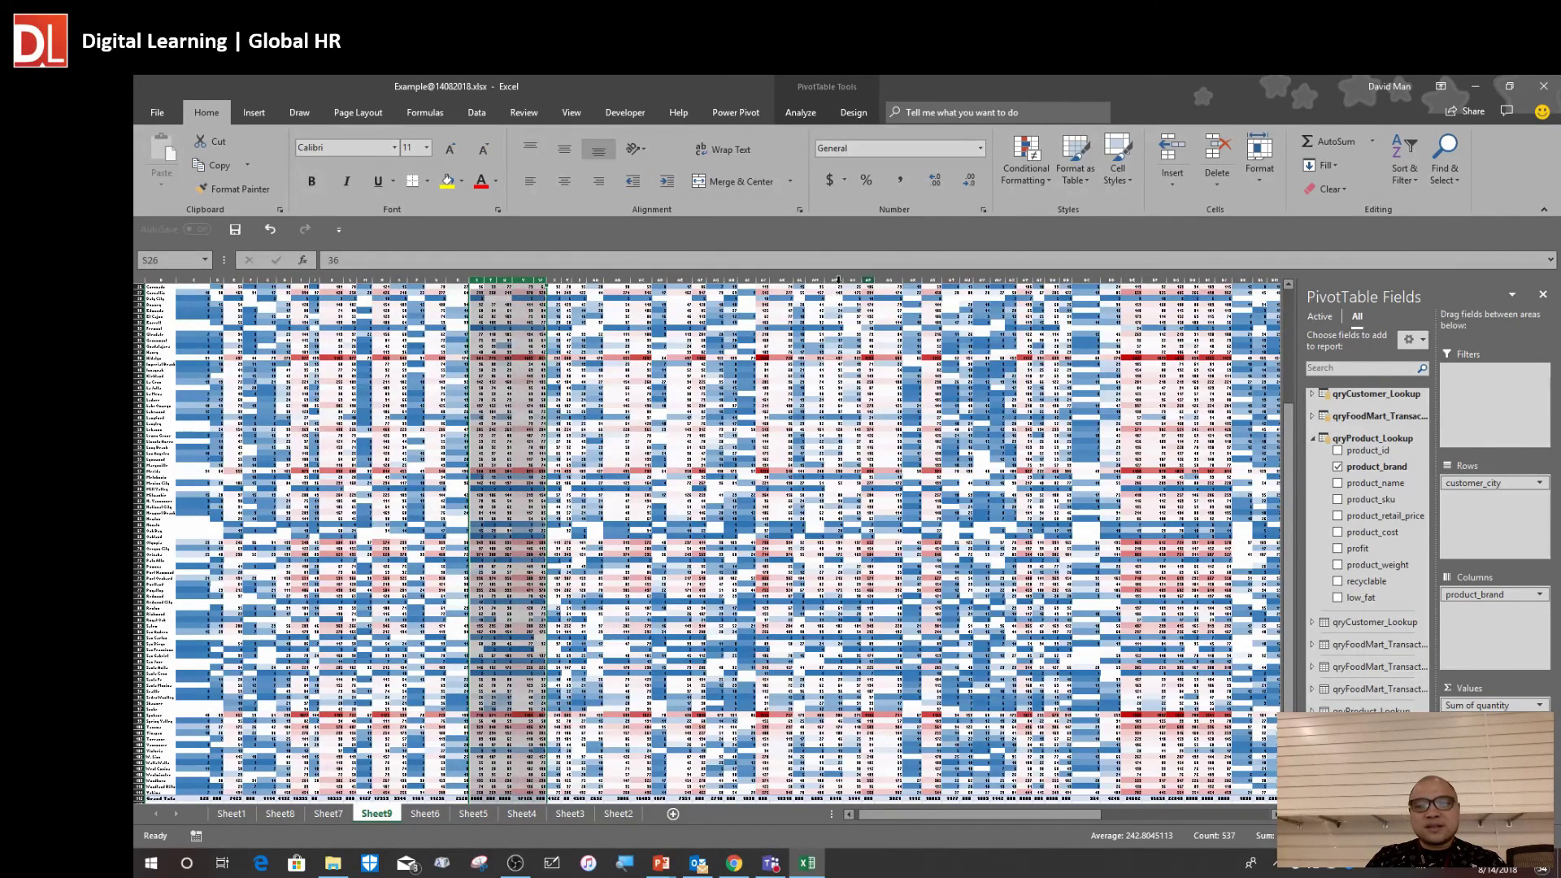
{"action": "left_click", "coordinate": [617, 280], "text": "ctrl"}
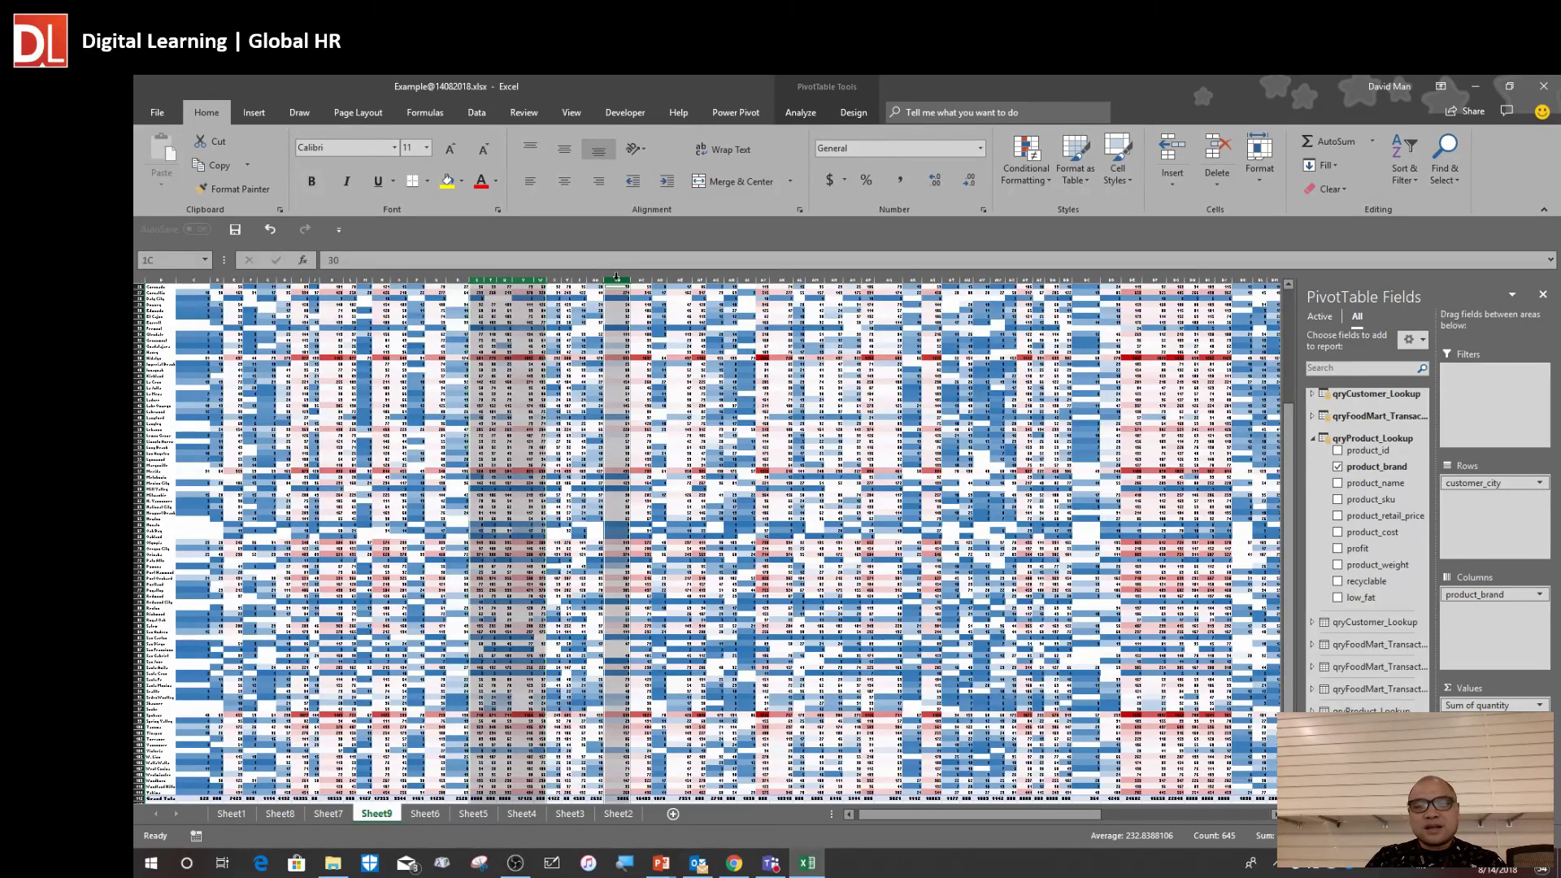
{"action": "left_click", "coordinate": [641, 279], "text": "ctrl"}
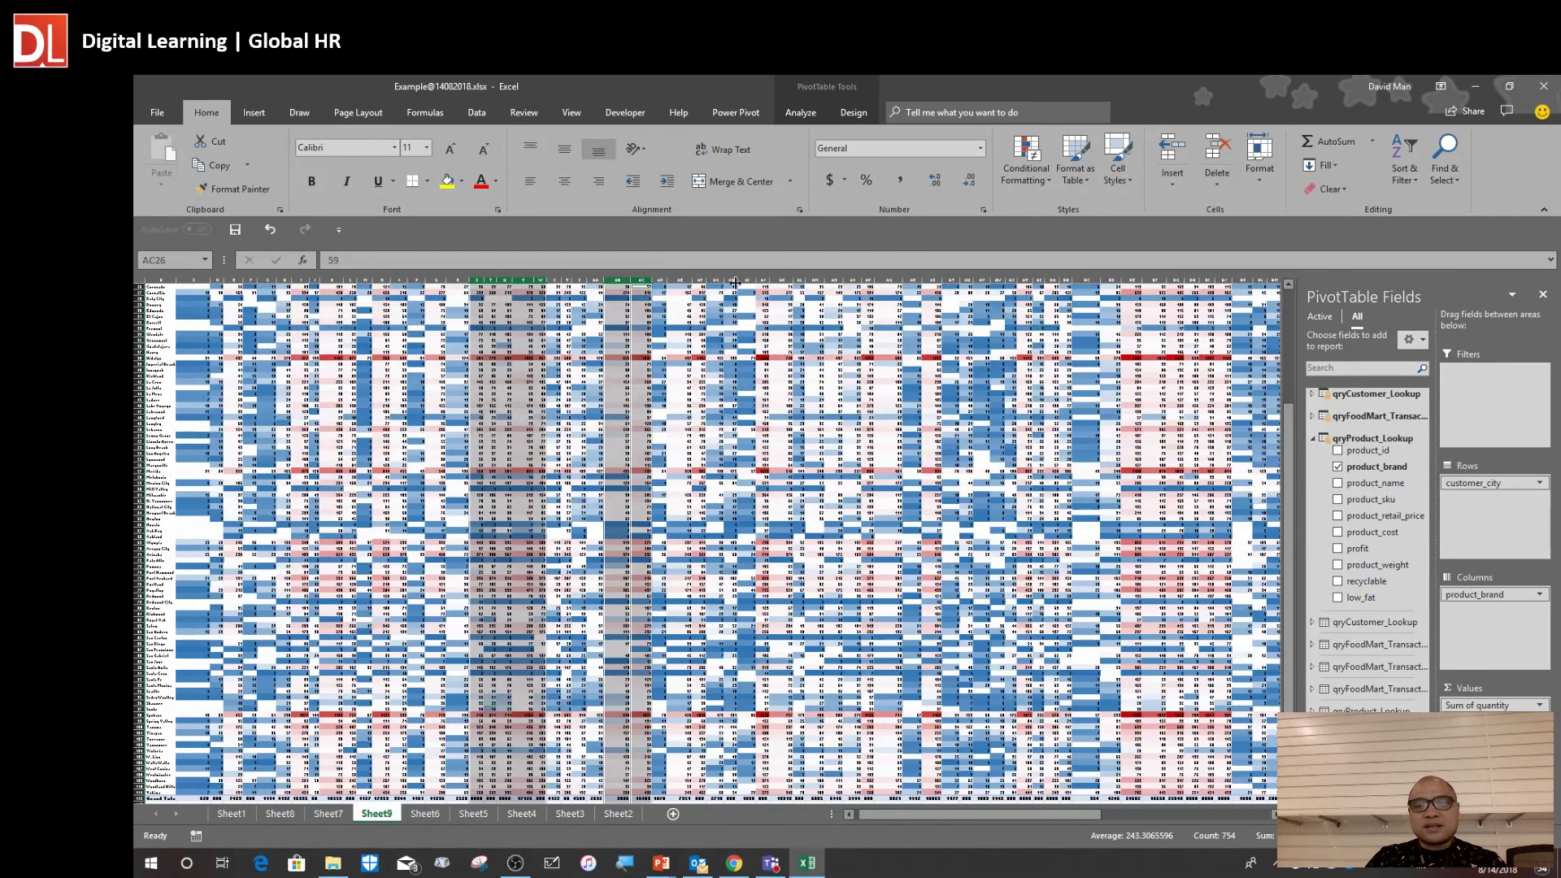
{"action": "left_click_drag", "start_coordinate": [1130, 279], "coordinate": [1228, 284]}
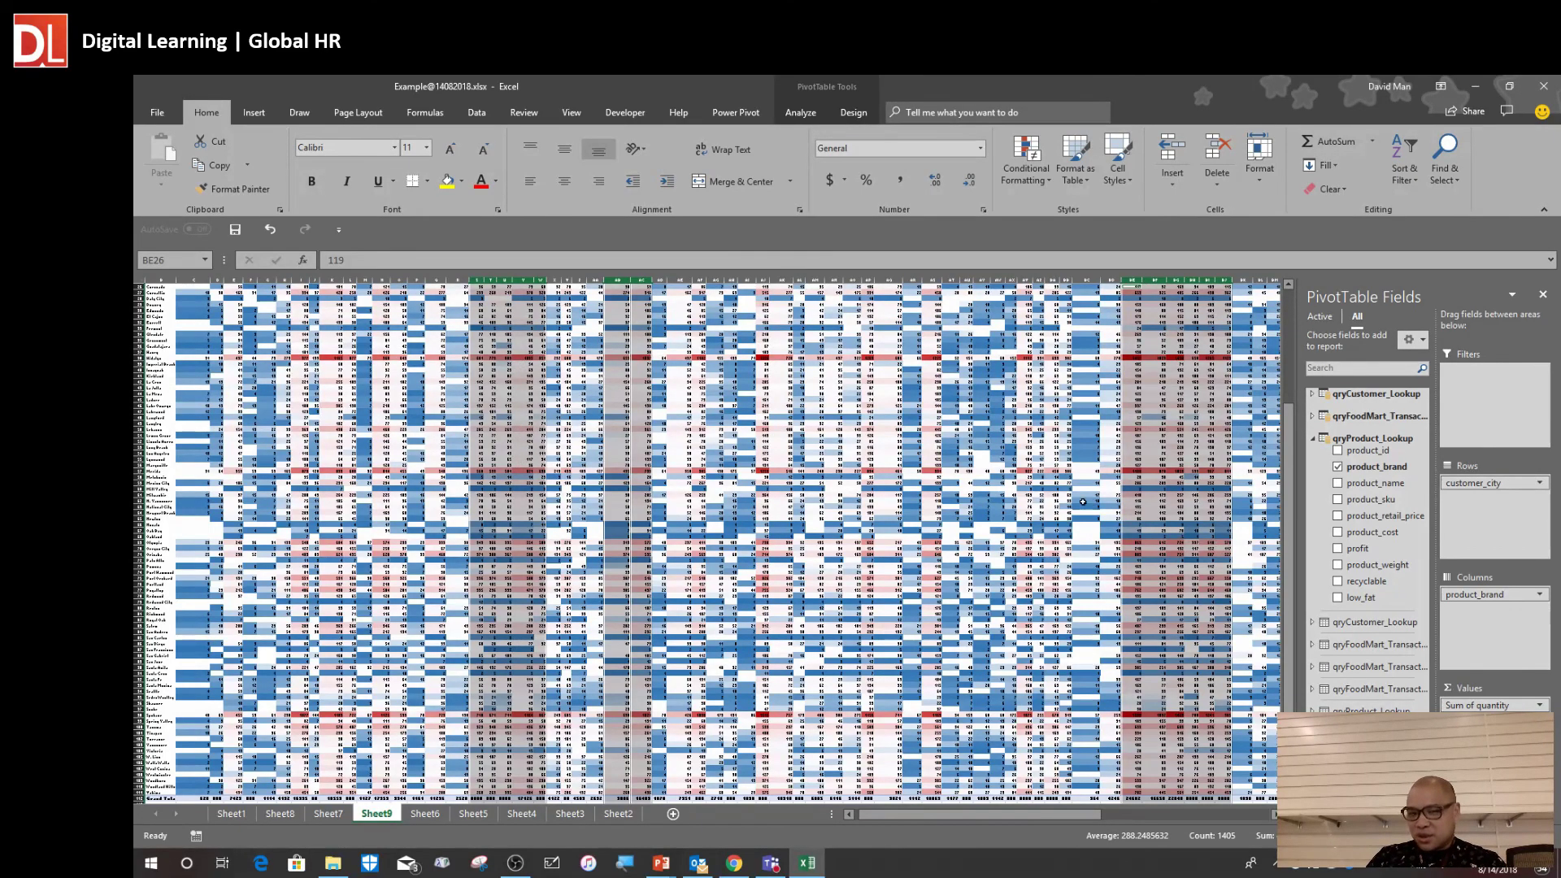
{"action": "left_click", "coordinate": [521, 375]}
Return to the first brand columns of the PivotTable at a readable size and save the workbook
{"action": "mouse_move", "coordinate": [636, 466]}
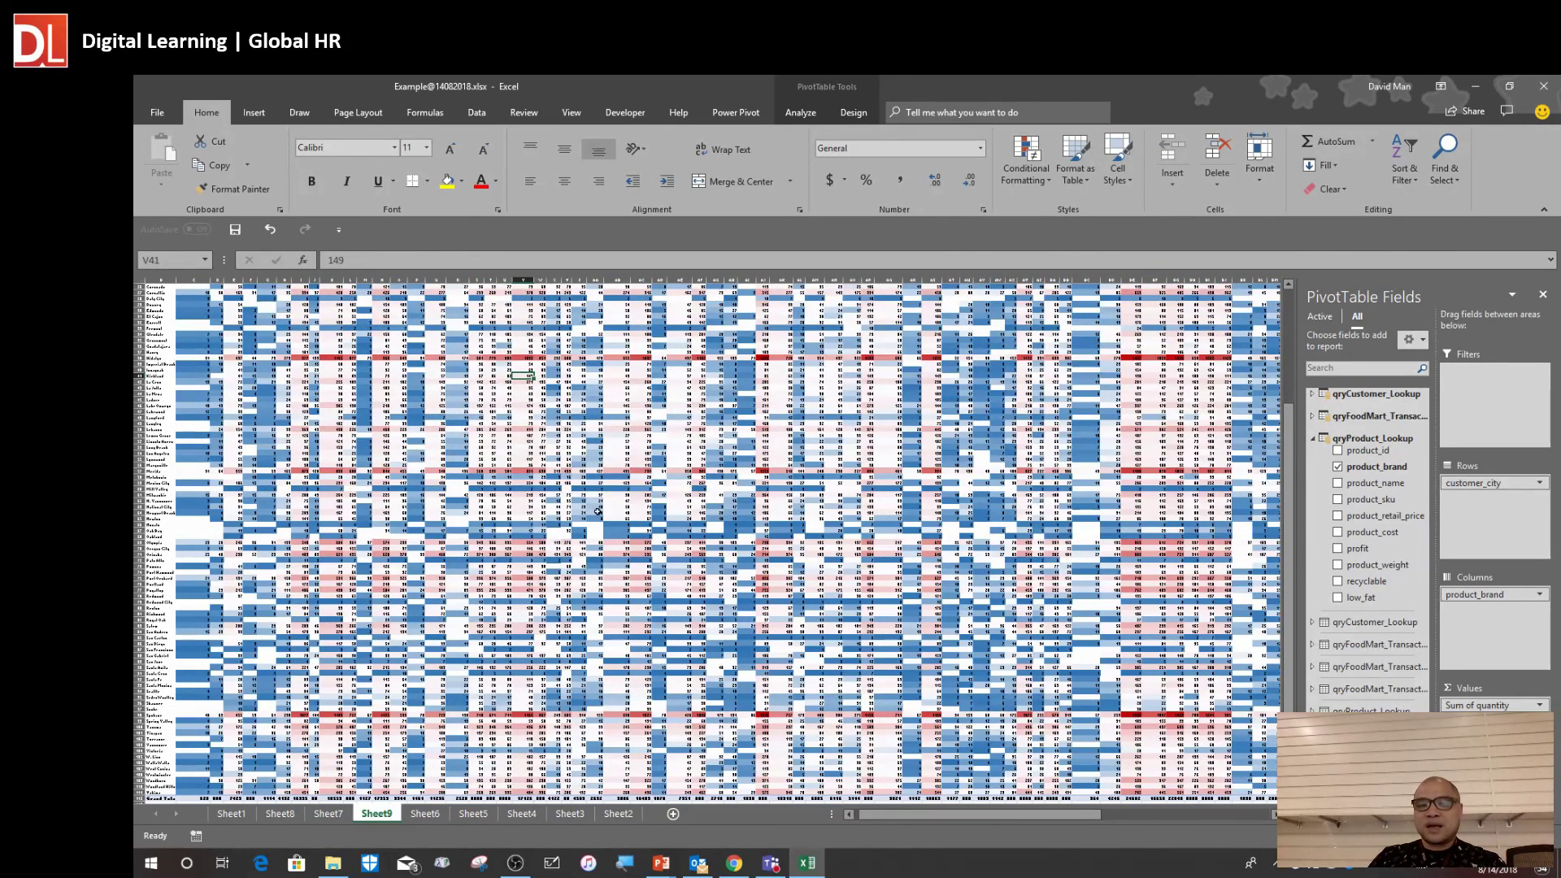
{"action": "scroll", "coordinate": [471, 550], "scroll_direction": "up", "scroll_amount": 5, "text": "ctrl"}
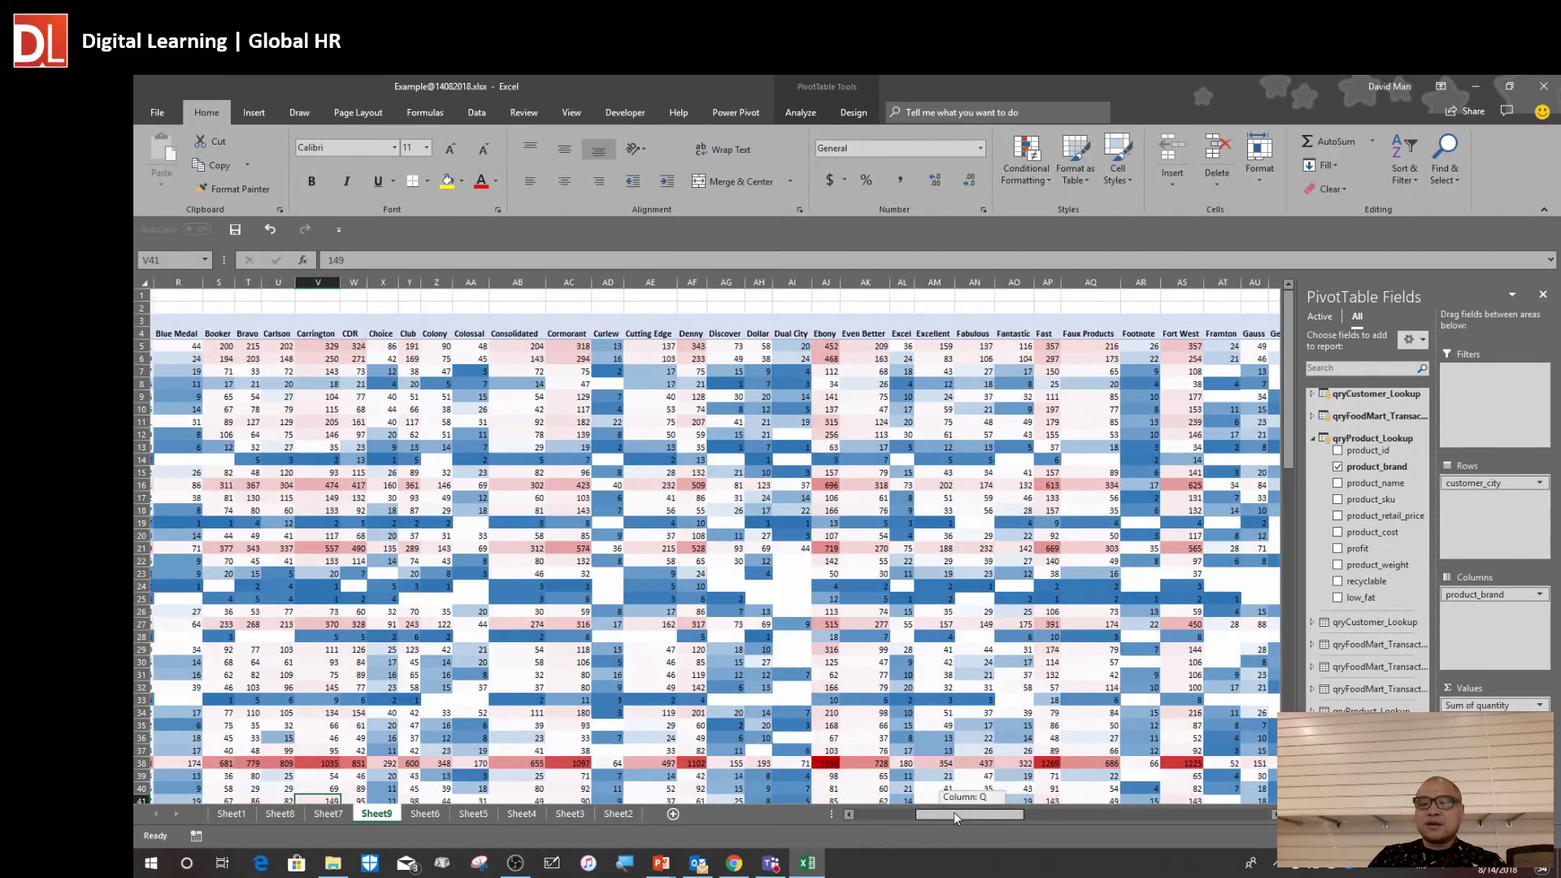
{"action": "left_click_drag", "start_coordinate": [968, 811], "coordinate": [905, 811]}
{"action": "left_click", "coordinate": [413, 549]}
{"action": "key", "text": "ctrl+s"}
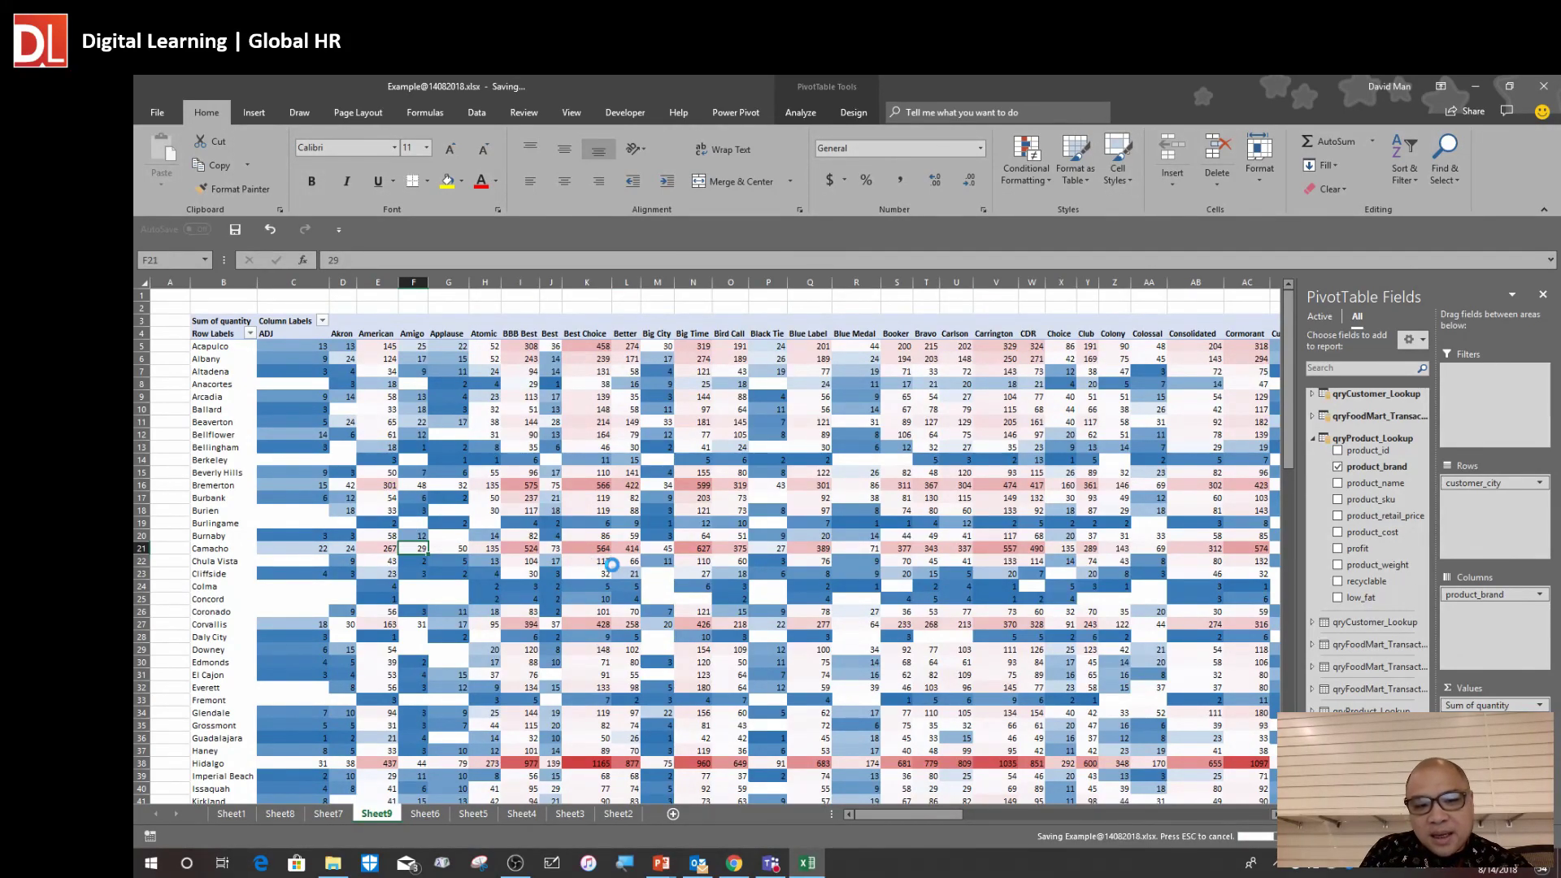
Switch to Microsoft Teams to check the General channel's conversation for new messages, and return to the Excel PivotTable
{"action": "left_click", "coordinate": [771, 863]}
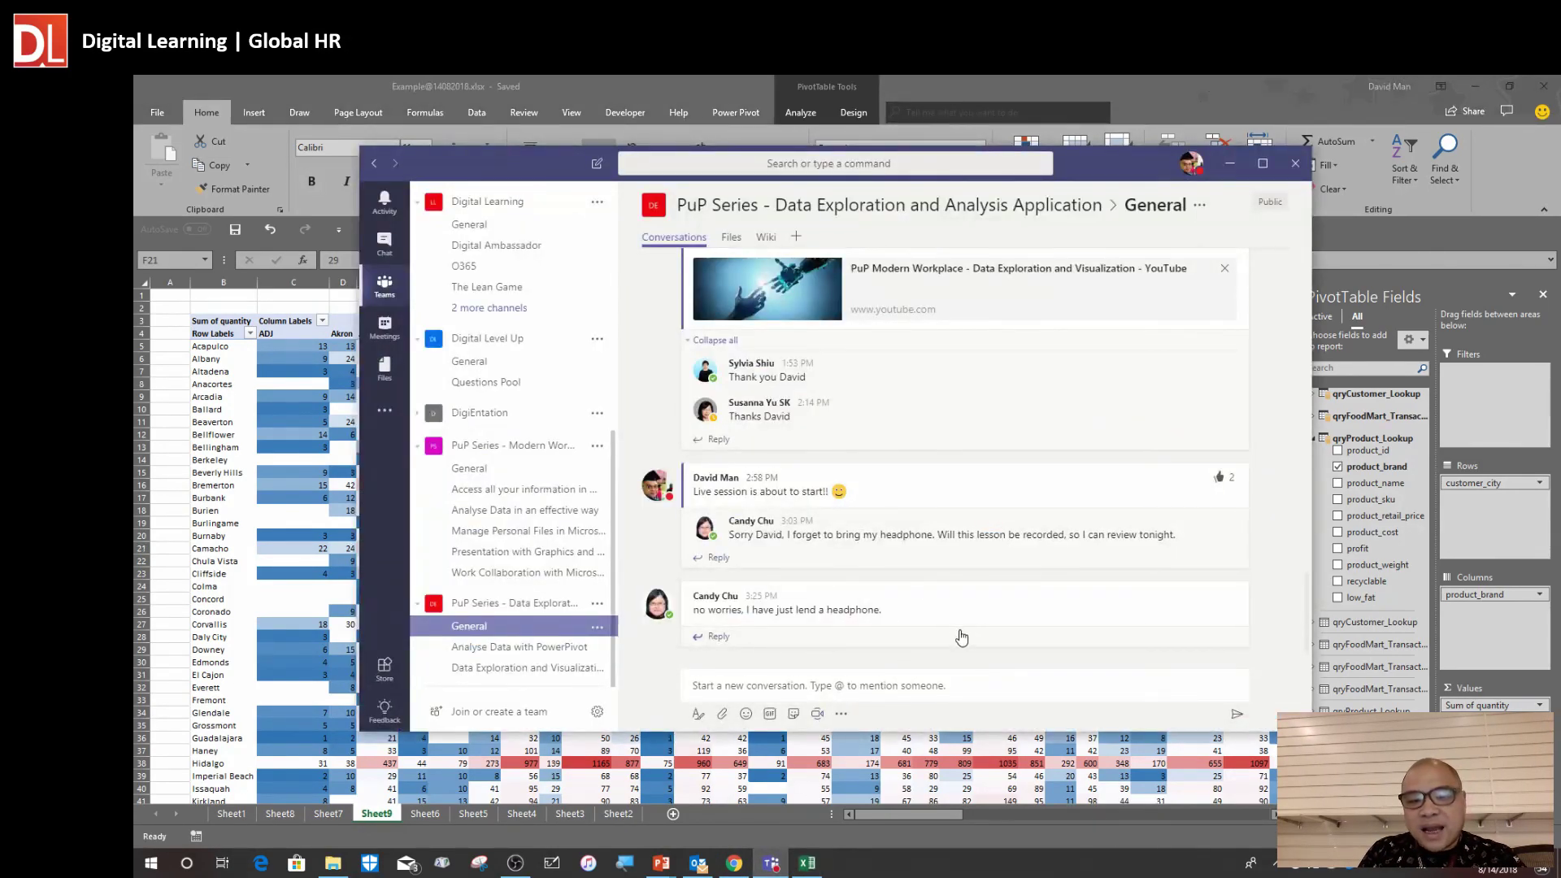
{"action": "key", "text": "alt+Tab"}
{"action": "left_click", "coordinate": [698, 625]}
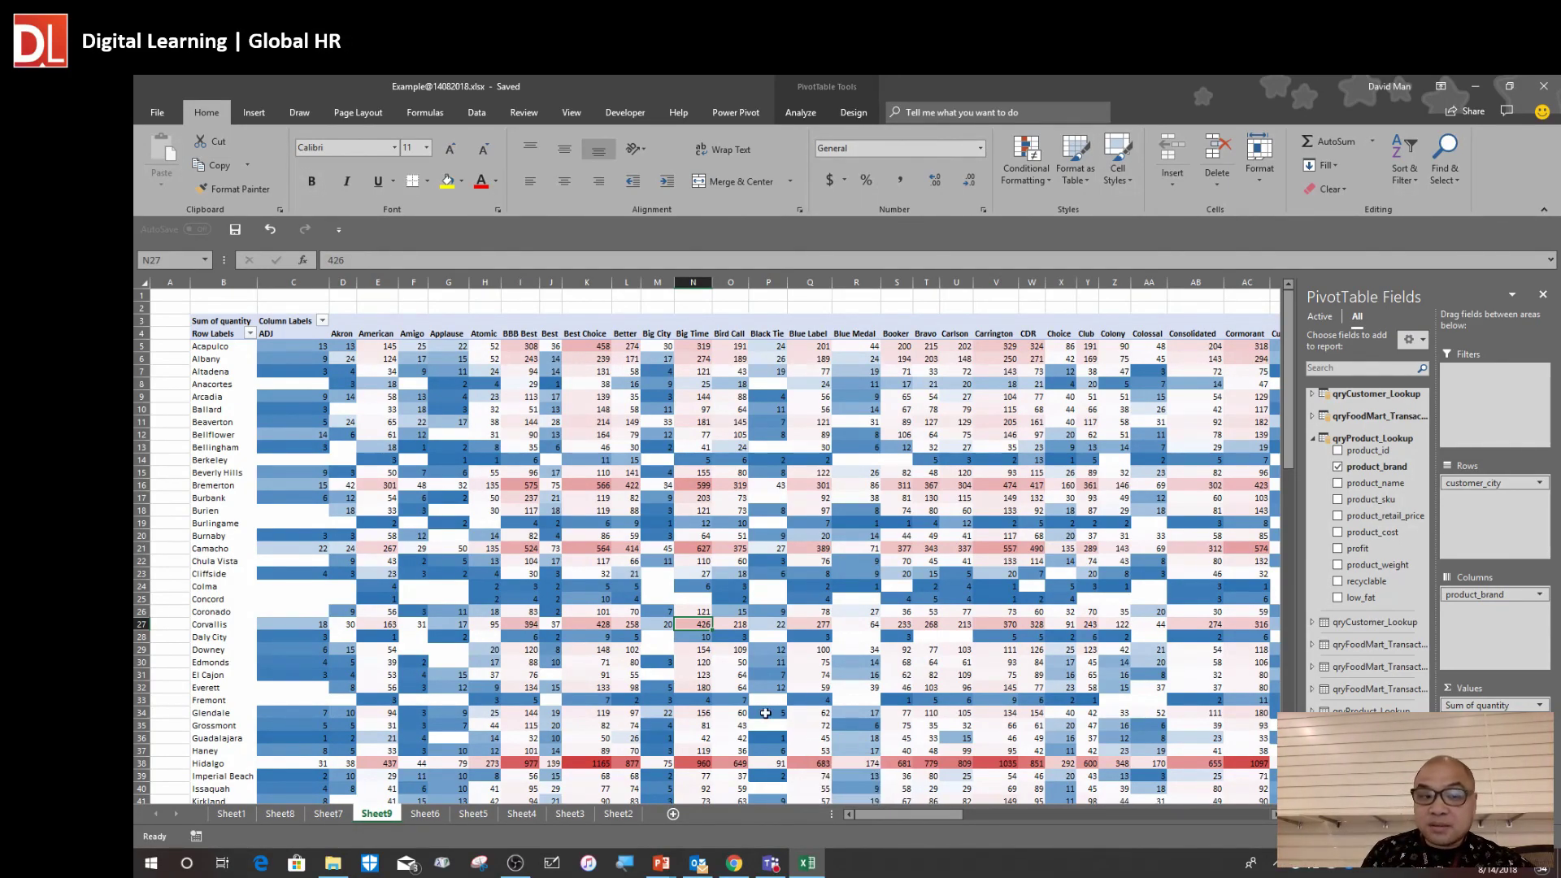
{"action": "left_click", "coordinate": [569, 546]}
{"action": "mouse_move", "coordinate": [778, 656]}
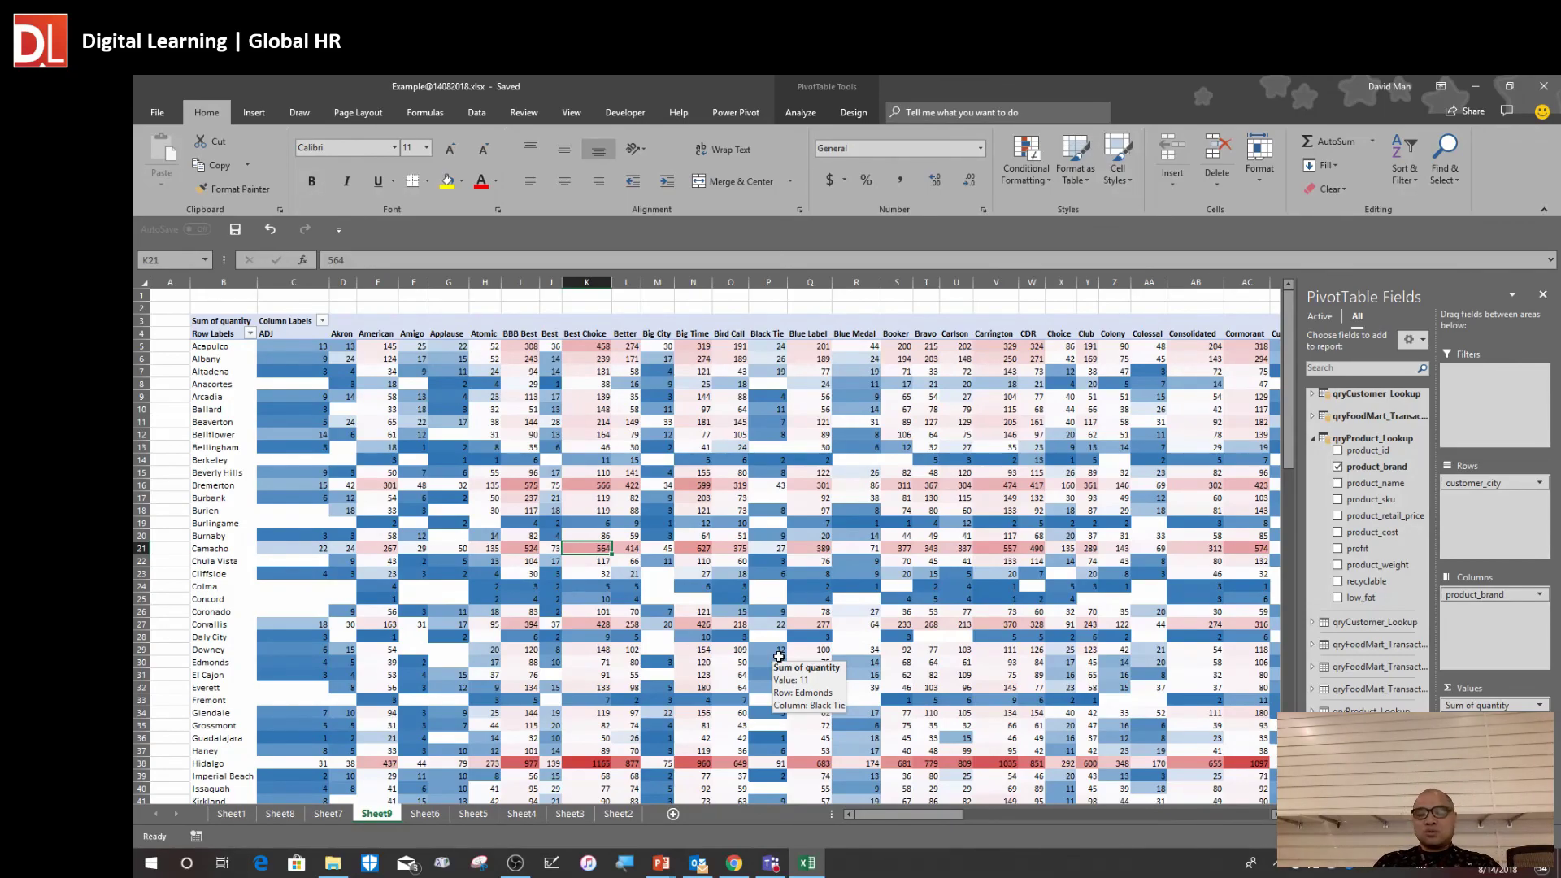
{"action": "left_click", "coordinate": [723, 496]}
{"action": "left_click", "coordinate": [693, 497]}
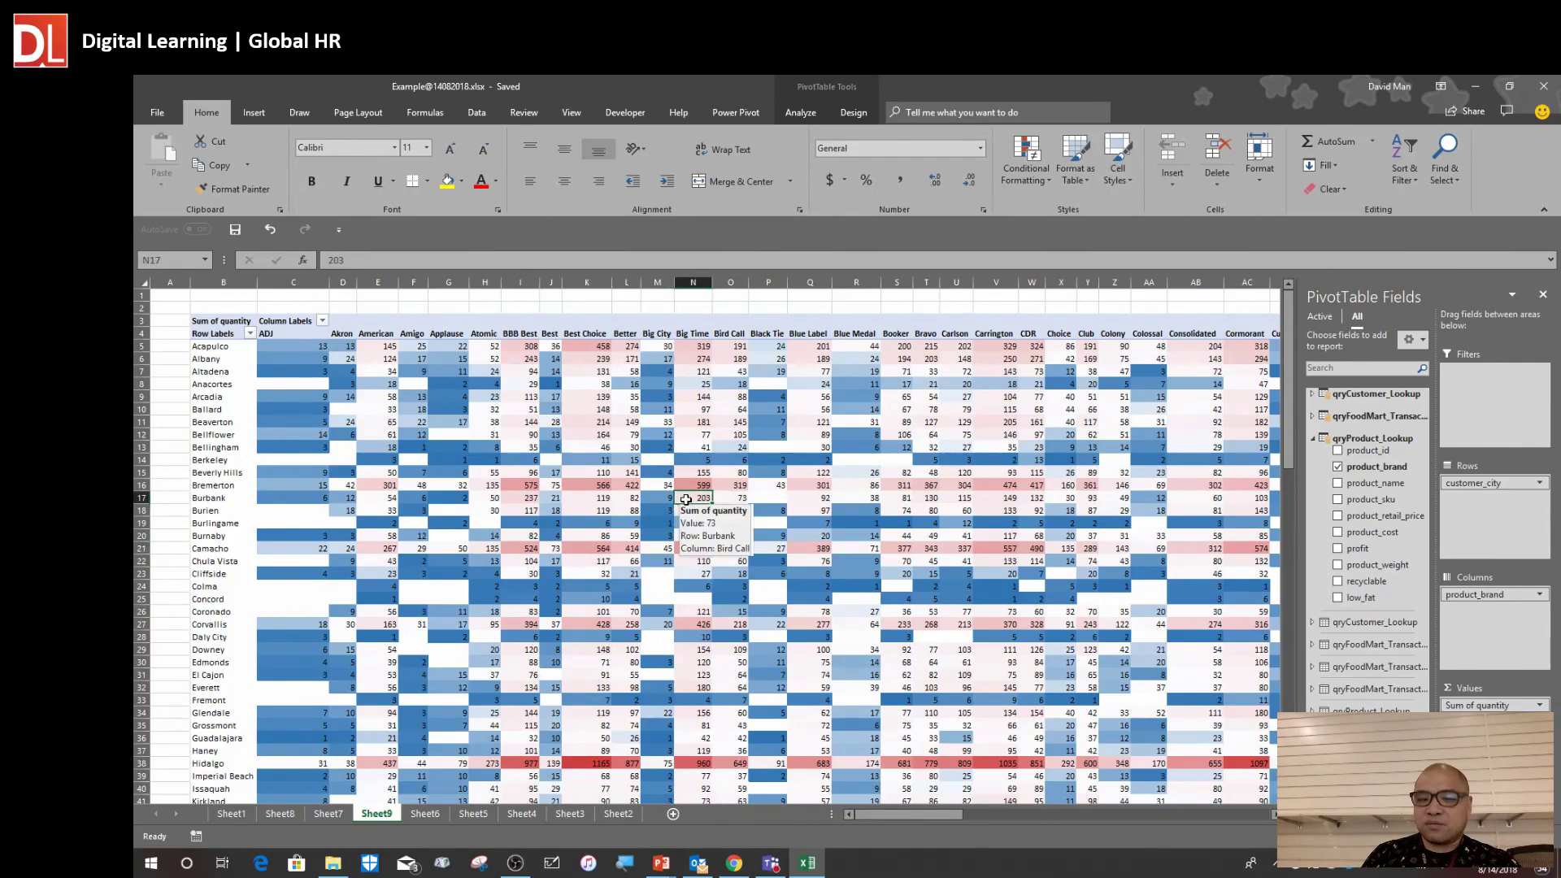
{"action": "left_click", "coordinate": [580, 512]}
{"action": "mouse_move", "coordinate": [580, 512]}
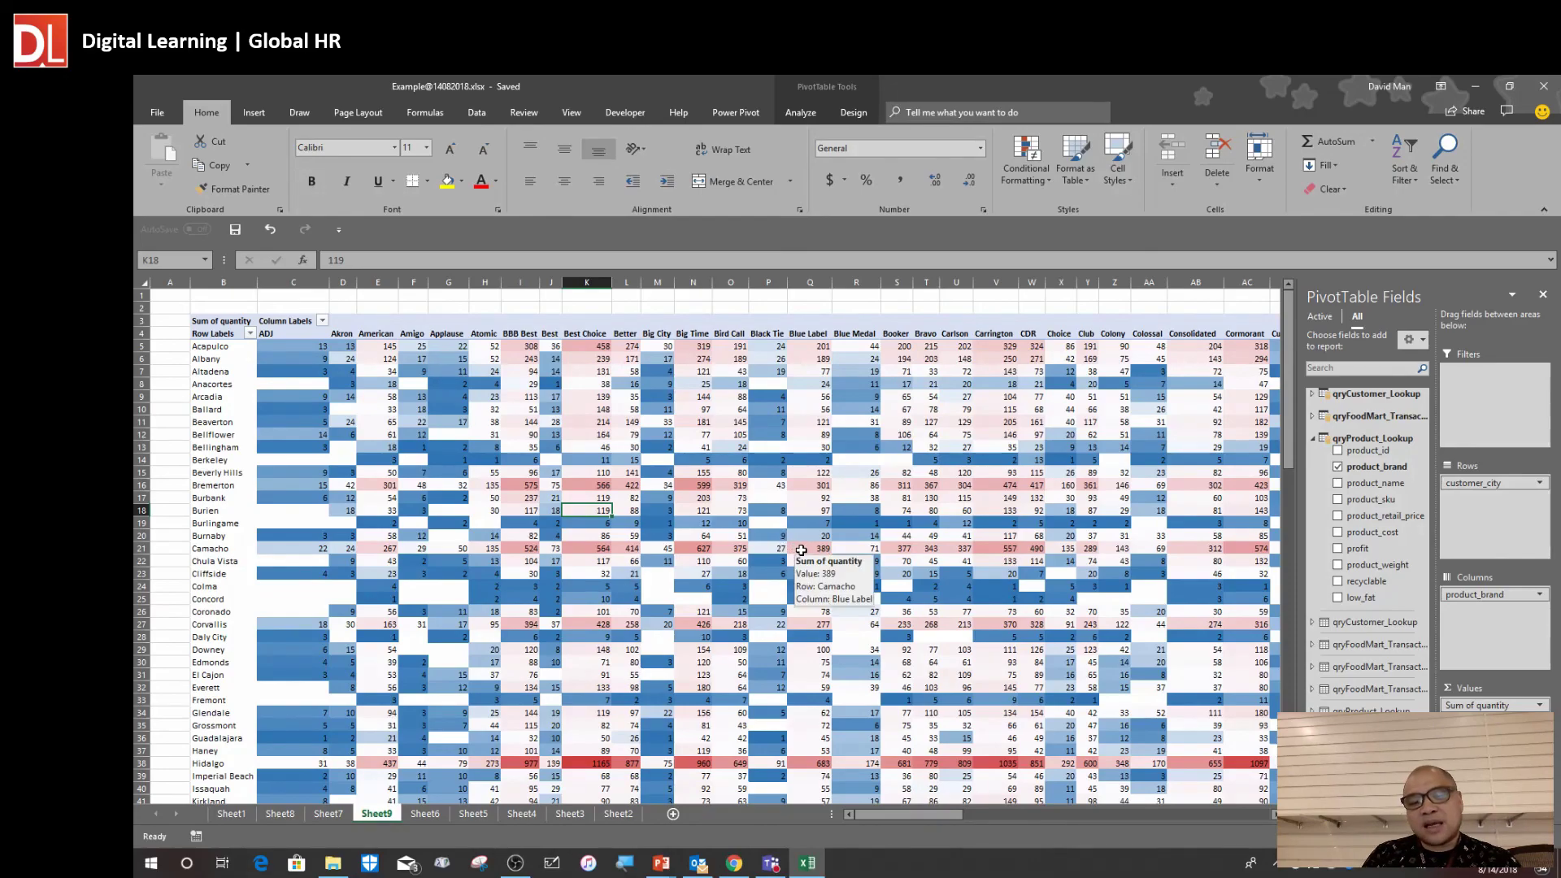
{"action": "left_click", "coordinate": [801, 551]}
{"action": "left_click", "coordinate": [820, 502]}
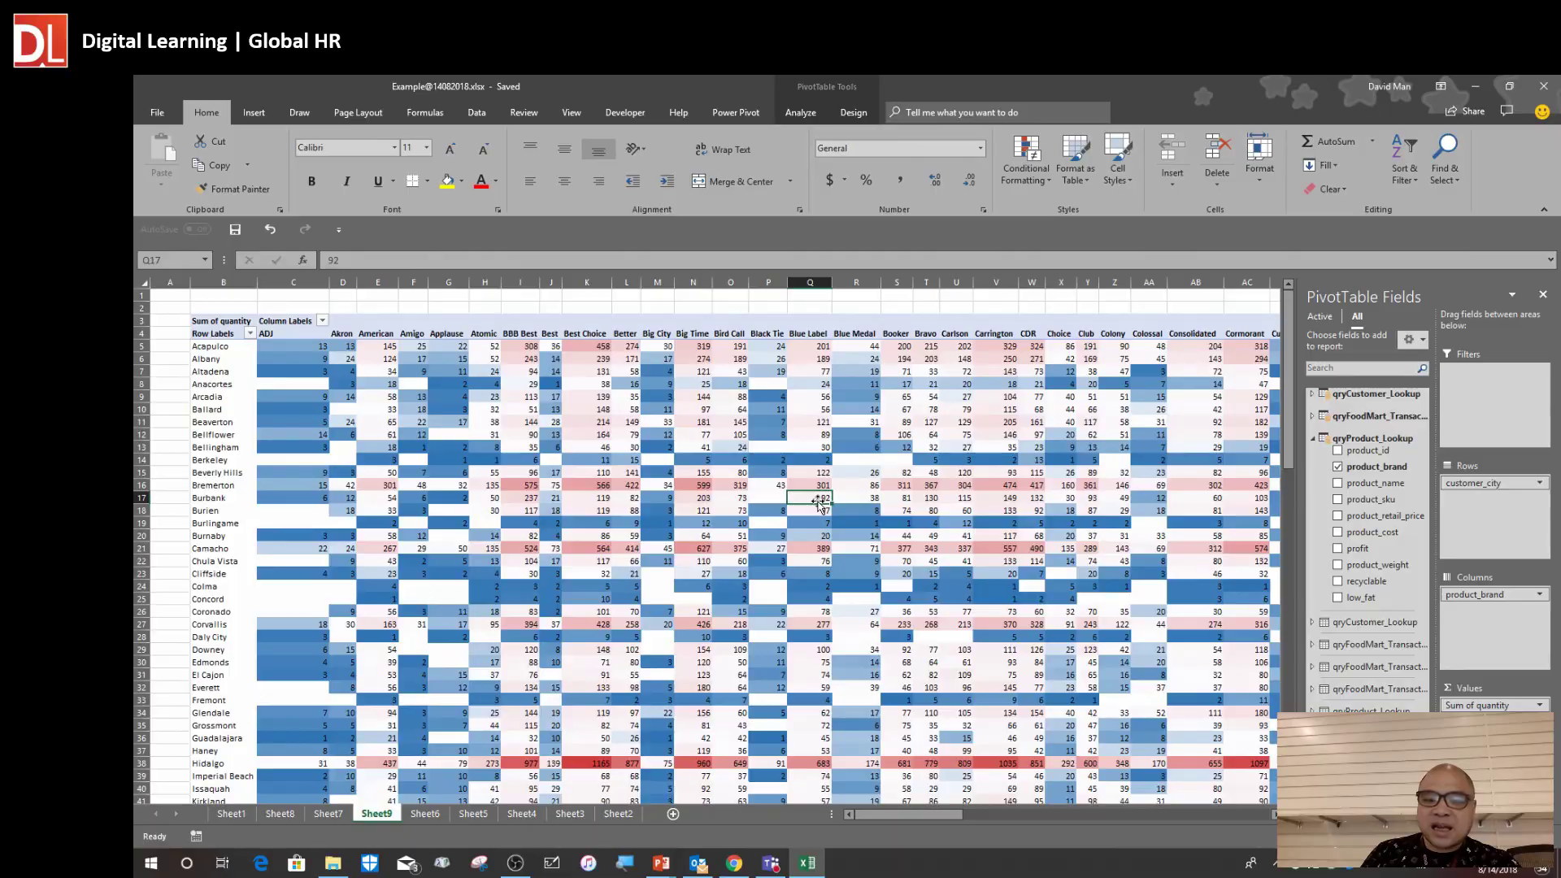
{"action": "left_click", "coordinate": [616, 511]}
{"action": "mouse_move", "coordinate": [616, 511]}
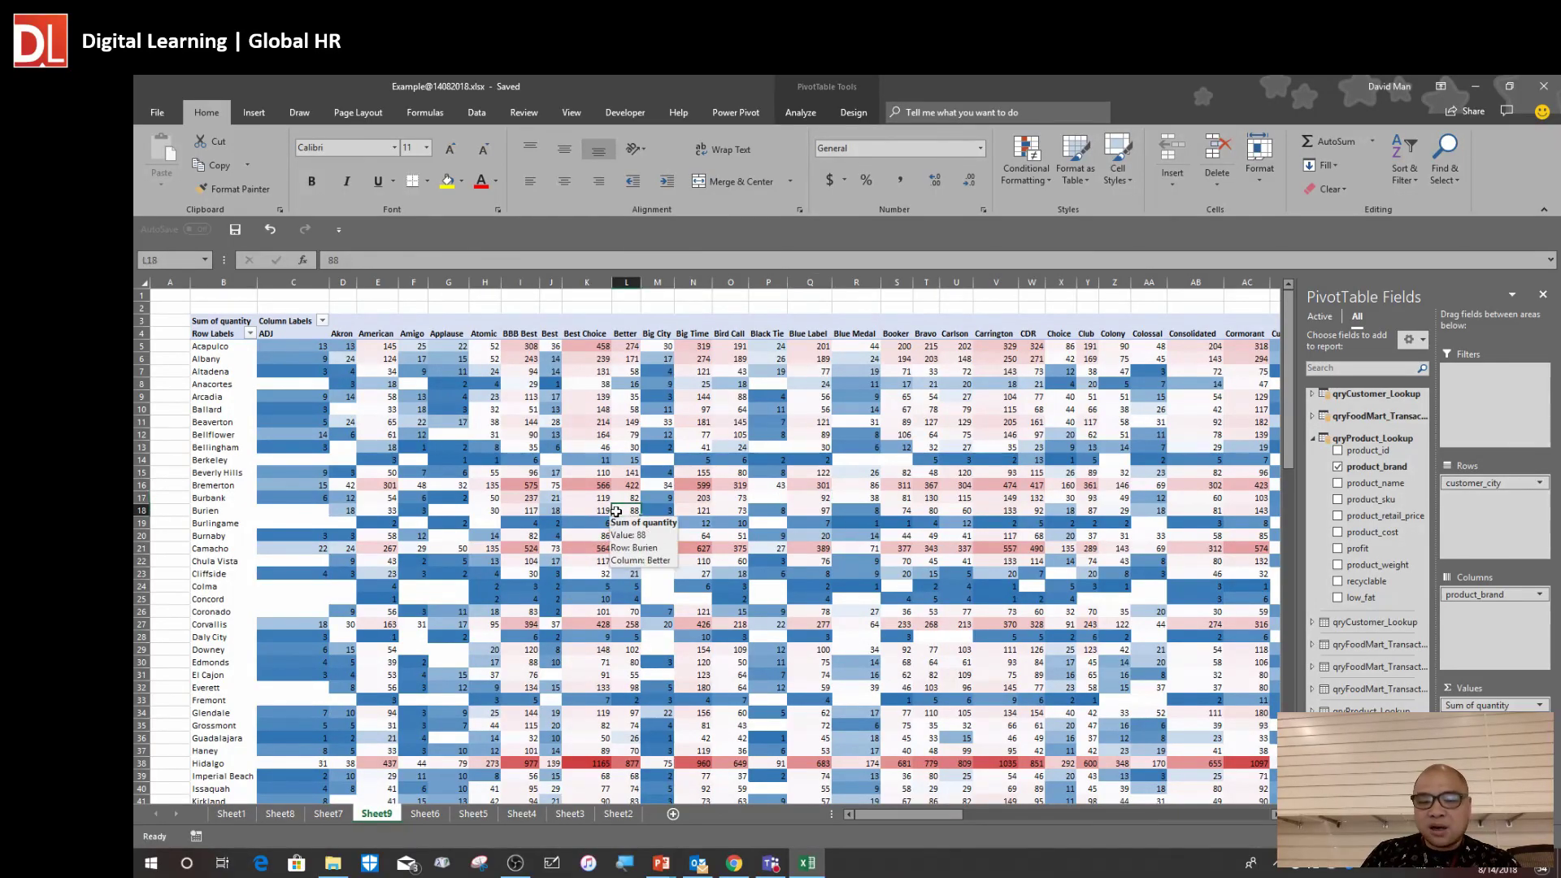